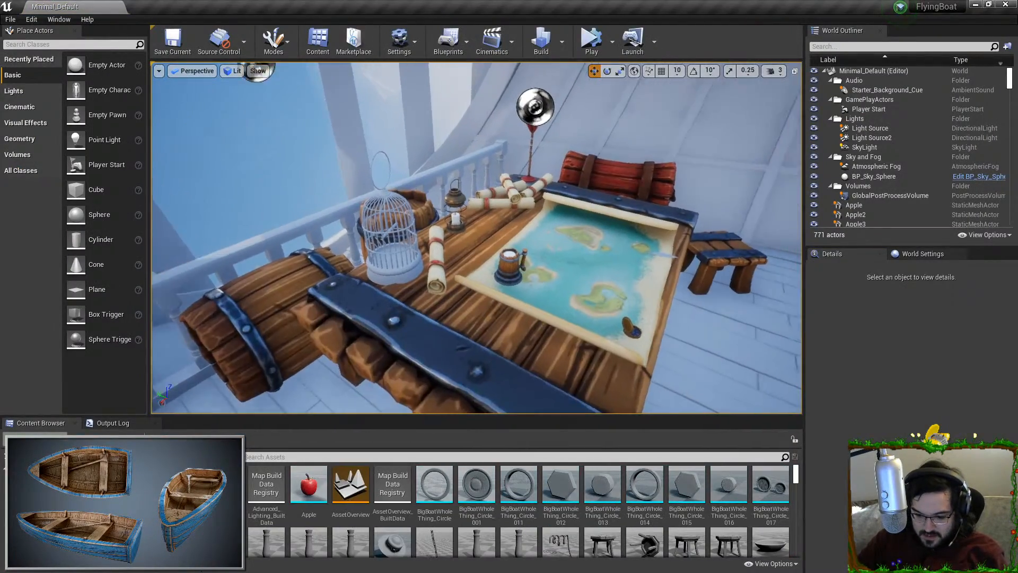
Close the YouTube video's browser tab and return to the Unreal Editor level
{"action": "right_click_drag", "start_coordinate": [476, 238], "coordinate": [517, 283]}
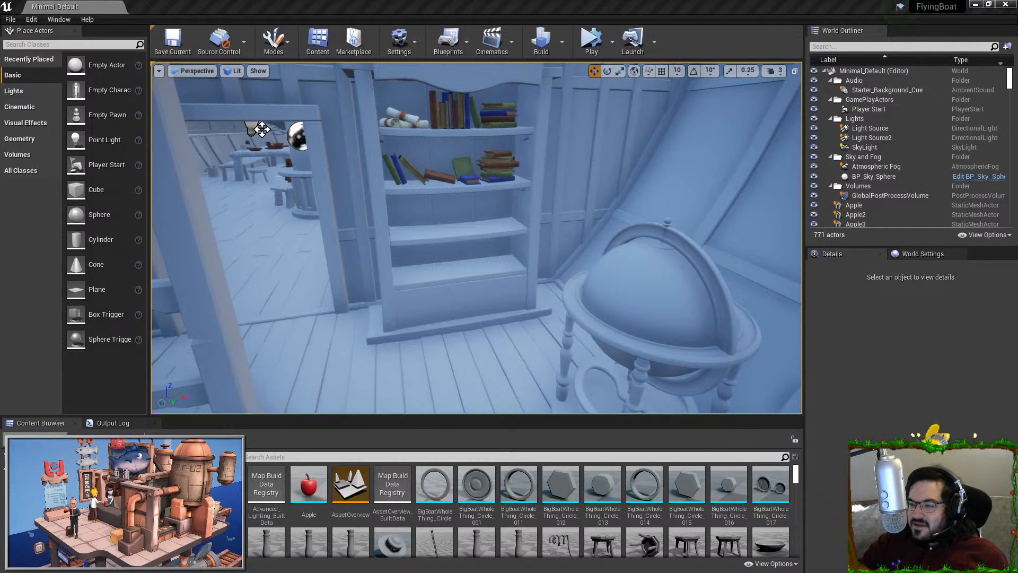
{"action": "left_click_drag", "start_coordinate": [710, 80], "coordinate": [589, 0]}
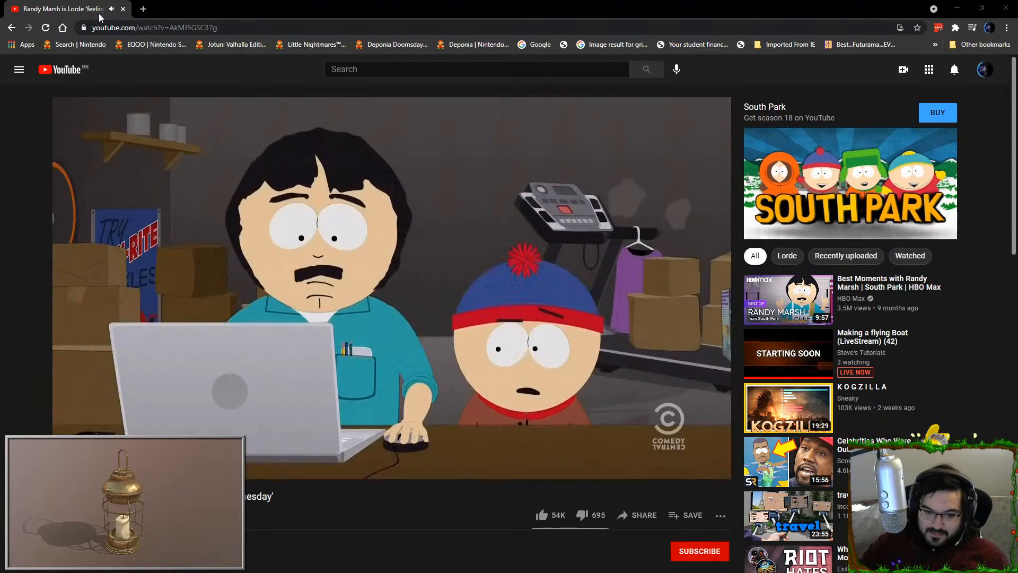
{"action": "key", "text": "alt+Tab"}
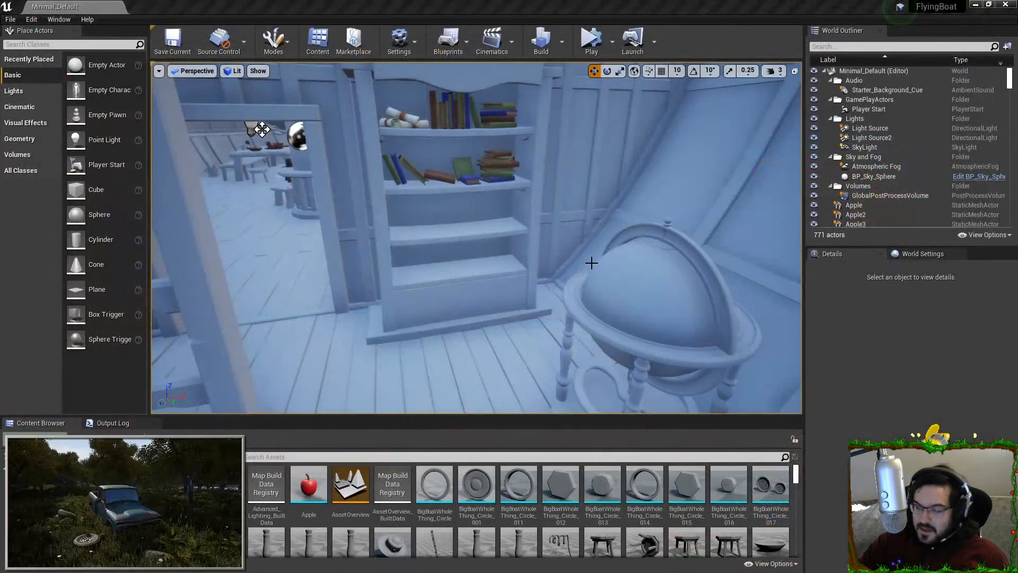
{"action": "right_click_drag", "start_coordinate": [584, 257], "coordinate": [548, 246]}
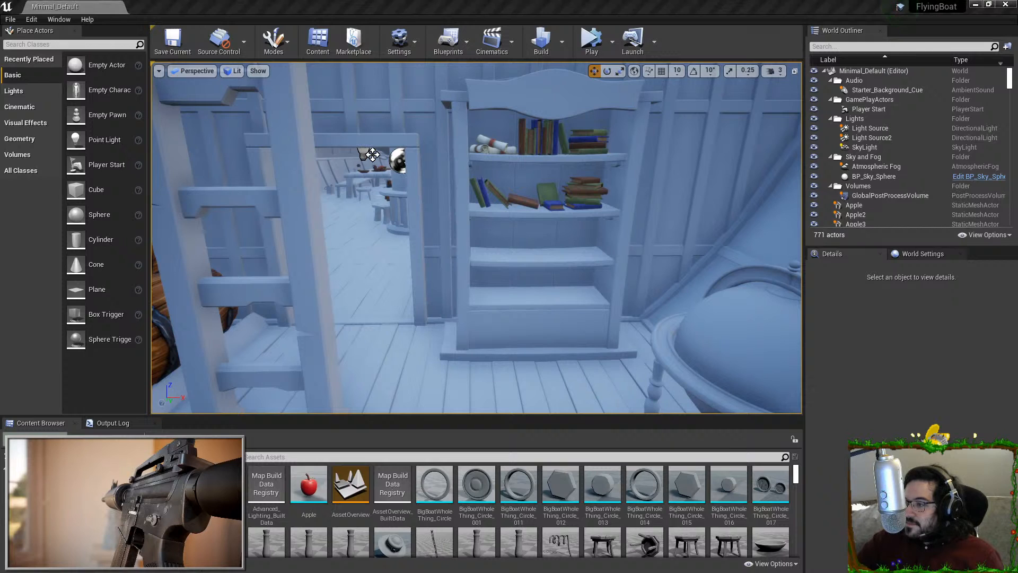
{"action": "left_click_drag", "start_coordinate": [1017, 0], "coordinate": [656, 0]}
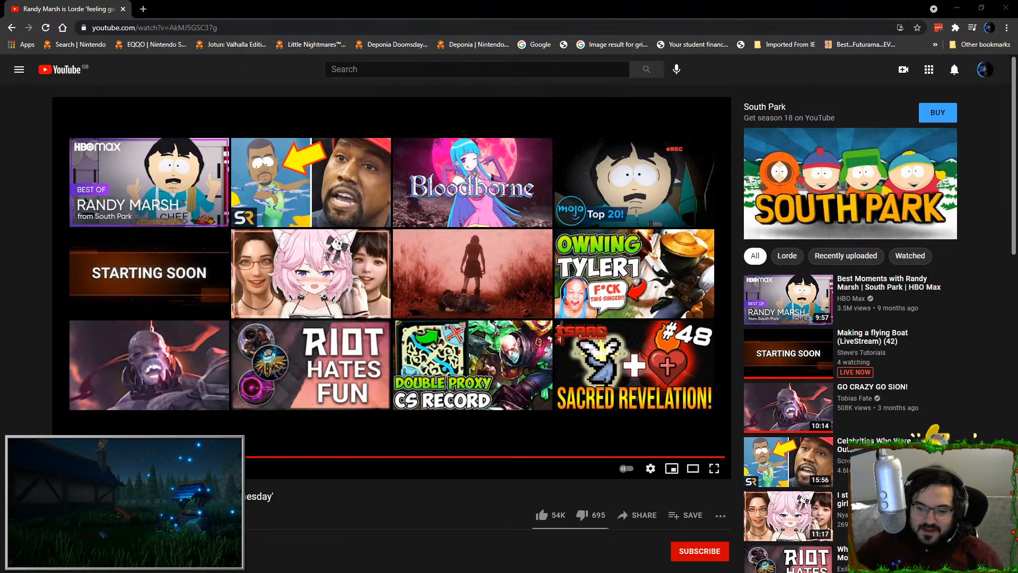
{"action": "left_click", "coordinate": [122, 9]}
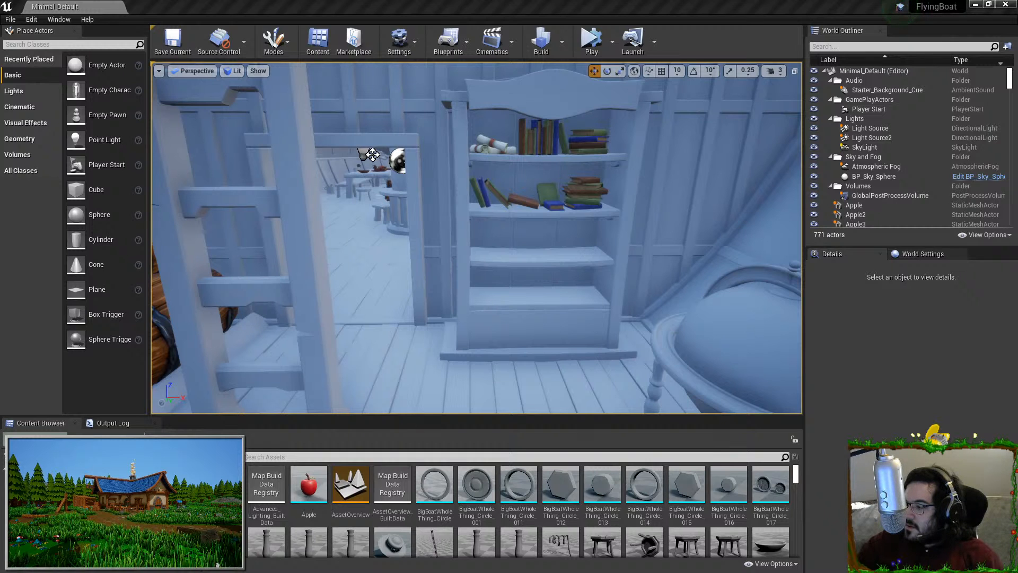
Examine the ship's cabin, including the map table, the globe and the untextured furniture around them
{"action": "key", "text": "w"}
{"action": "right_click_drag", "start_coordinate": [380, 126], "coordinate": [213, 139]}
{"action": "key", "text": "w"}
{"action": "key", "text": "w"}
{"action": "key", "text": "s"}
{"action": "key", "text": "s"}
{"action": "key", "text": "s"}
{"action": "right_click_drag", "start_coordinate": [321, 368], "coordinate": [321, 368]}
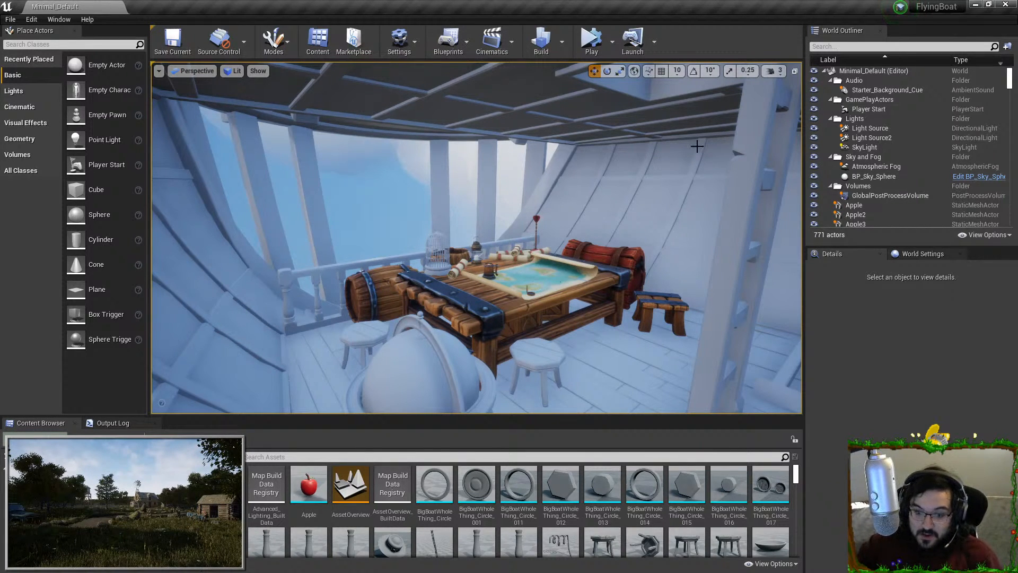
{"action": "right_click_drag", "start_coordinate": [260, 250], "coordinate": [567, 371]}
{"action": "mouse_move", "coordinate": [354, 150]}
{"action": "right_mouse_down"}
{"action": "mouse_move", "coordinate": [428, 124]}
{"action": "mouse_move", "coordinate": [408, 151]}
{"action": "mouse_move", "coordinate": [354, 150]}
{"action": "right_mouse_up"}
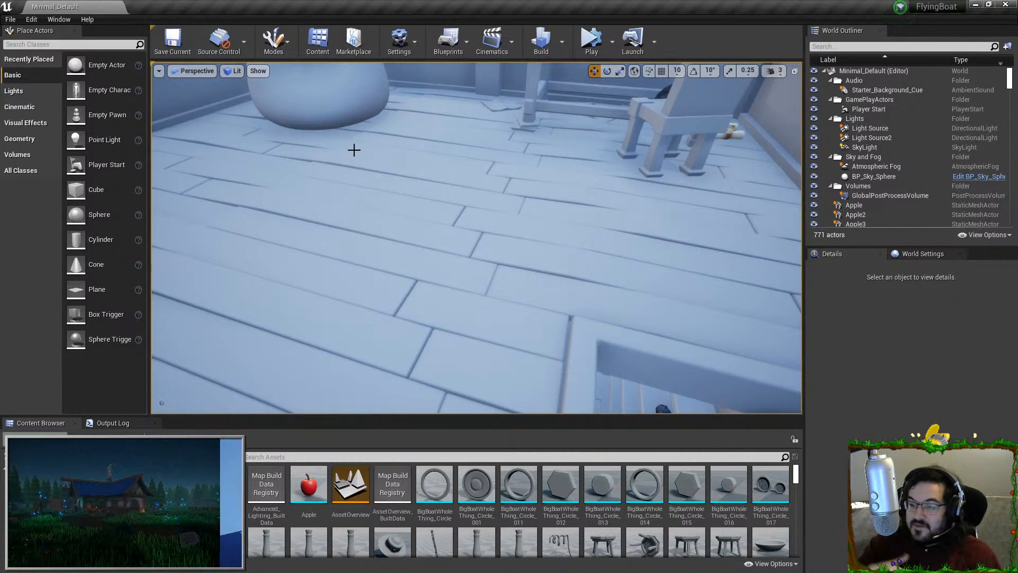
Examine the ship's outer deck, the upper bedroom and the map table area for props that still lack textures
{"action": "right_click_drag", "start_coordinate": [354, 150], "coordinate": [410, 408]}
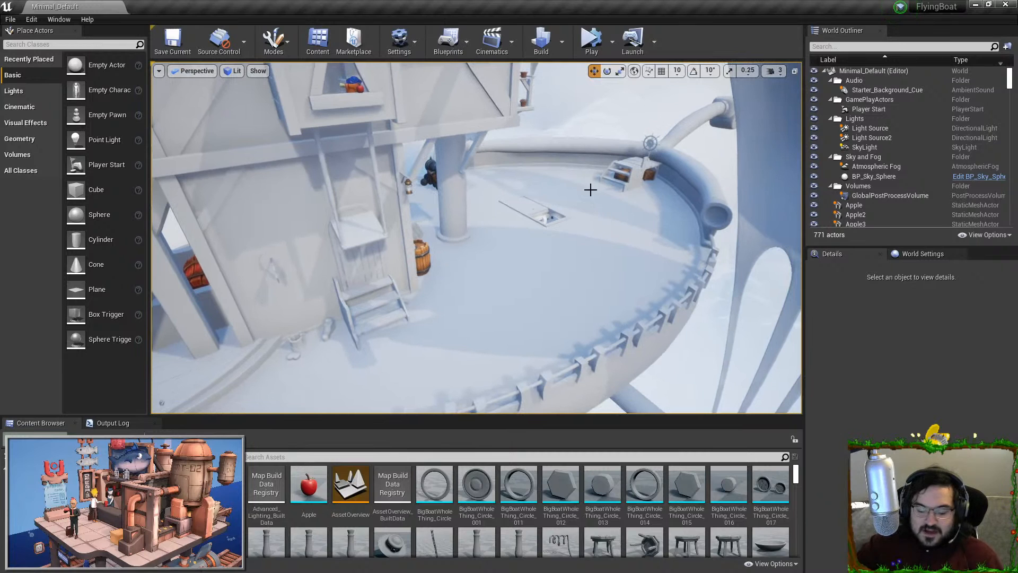
{"action": "mouse_move", "coordinate": [478, 294]}
{"action": "right_mouse_down"}
{"action": "mouse_move", "coordinate": [456, 286]}
{"action": "mouse_move", "coordinate": [490, 283]}
{"action": "right_mouse_up"}
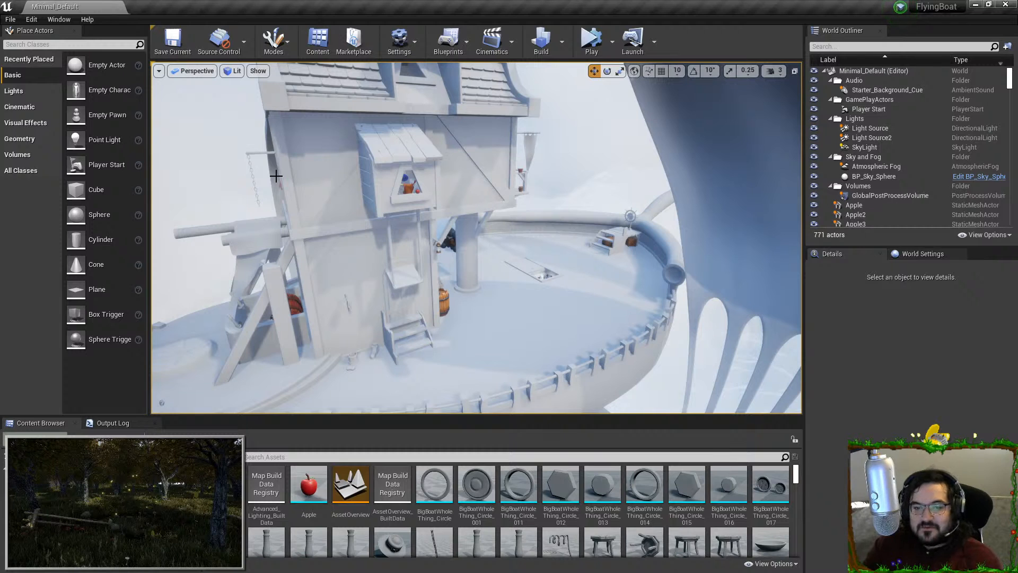
{"action": "key", "text": "w"}
{"action": "right_click_drag", "start_coordinate": [467, 232], "coordinate": [211, 113]}
{"action": "key", "text": "s"}
{"action": "key", "text": "w"}
{"action": "key", "text": "s"}
{"action": "key", "text": "s"}
{"action": "right_click_drag", "start_coordinate": [570, 109], "coordinate": [470, 205]}
{"action": "key", "text": "w"}
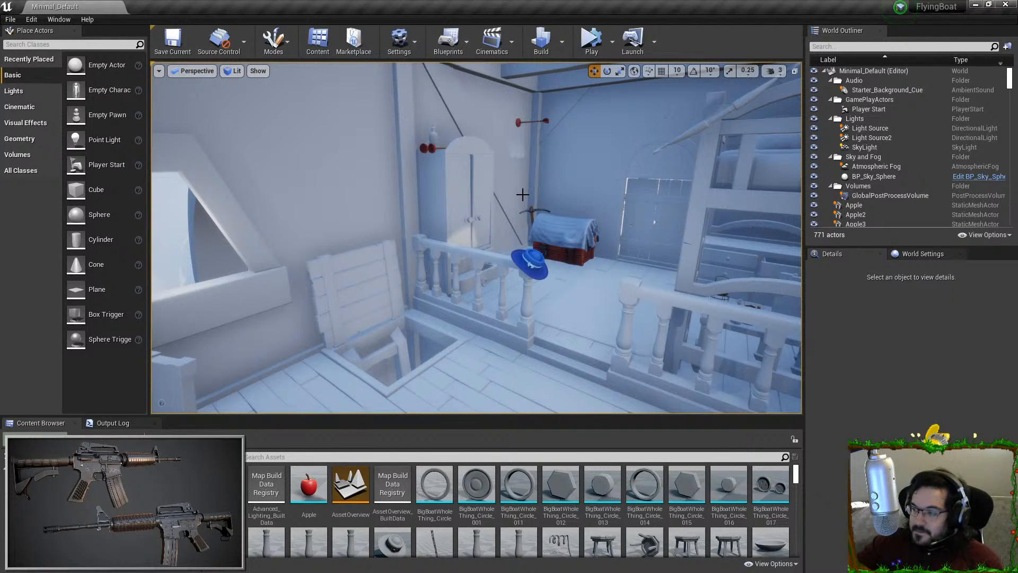
{"action": "key", "text": "w"}
{"action": "mouse_move", "coordinate": [522, 194]}
{"action": "right_mouse_down"}
{"action": "mouse_move", "coordinate": [461, 271]}
{"action": "mouse_move", "coordinate": [429, 286]}
{"action": "mouse_move", "coordinate": [387, 271]}
{"action": "mouse_move", "coordinate": [334, 297]}
{"action": "mouse_move", "coordinate": [297, 286]}
{"action": "mouse_move", "coordinate": [265, 228]}
{"action": "mouse_move", "coordinate": [244, 230]}
{"action": "right_mouse_up"}
{"action": "key", "text": "w"}
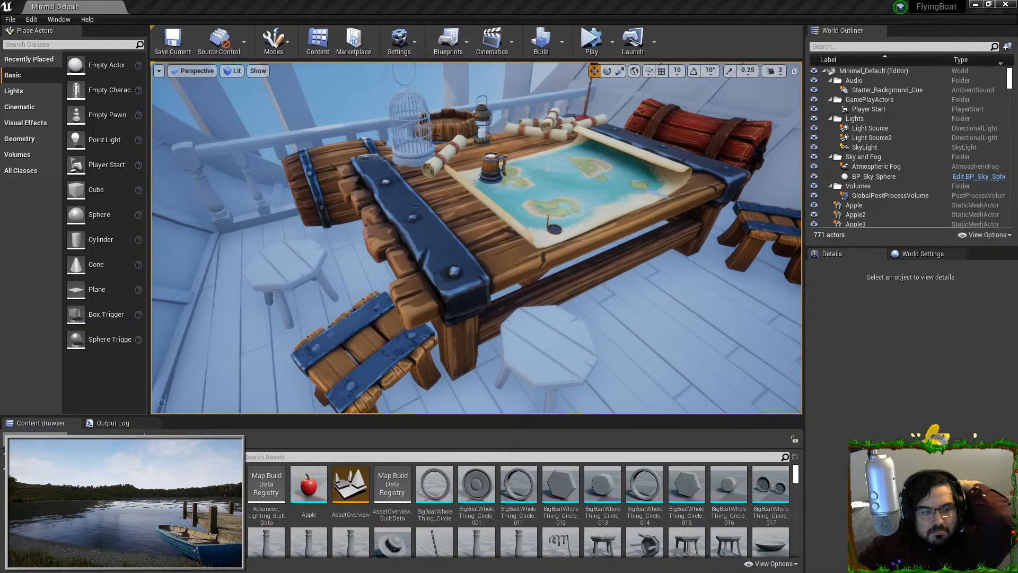
Select the untextured bookshelf beside the cabin doorway and locate its asset in the Content Browser
{"action": "right_click_drag", "start_coordinate": [476, 237], "coordinate": [633, 176]}
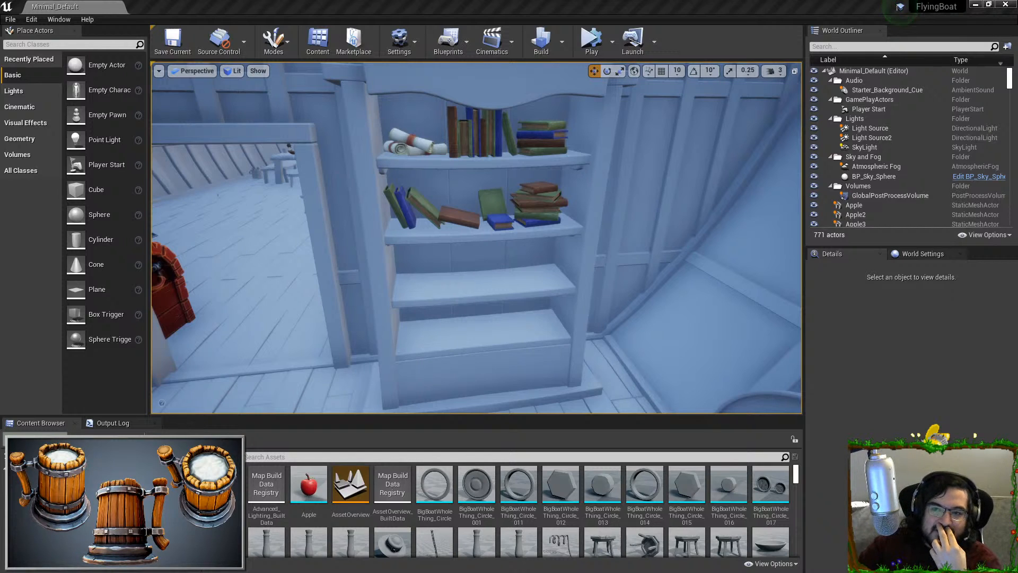
{"action": "left_click", "coordinate": [575, 318]}
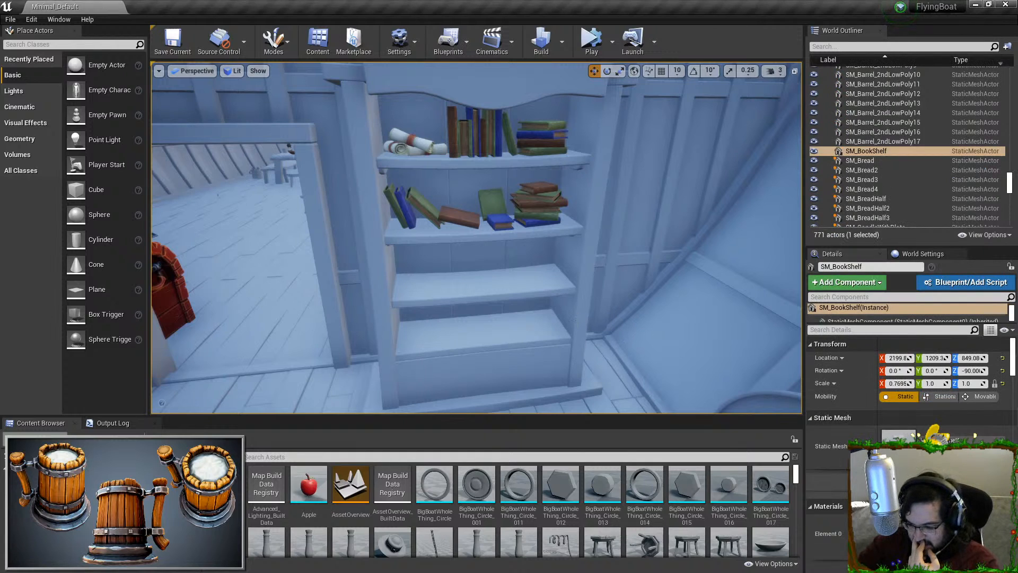
{"action": "key", "text": "ctrl+b"}
Switch to Maya LT, import the bookshelf mesh into the empty scene and select it
{"action": "mouse_move", "coordinate": [433, 492]}
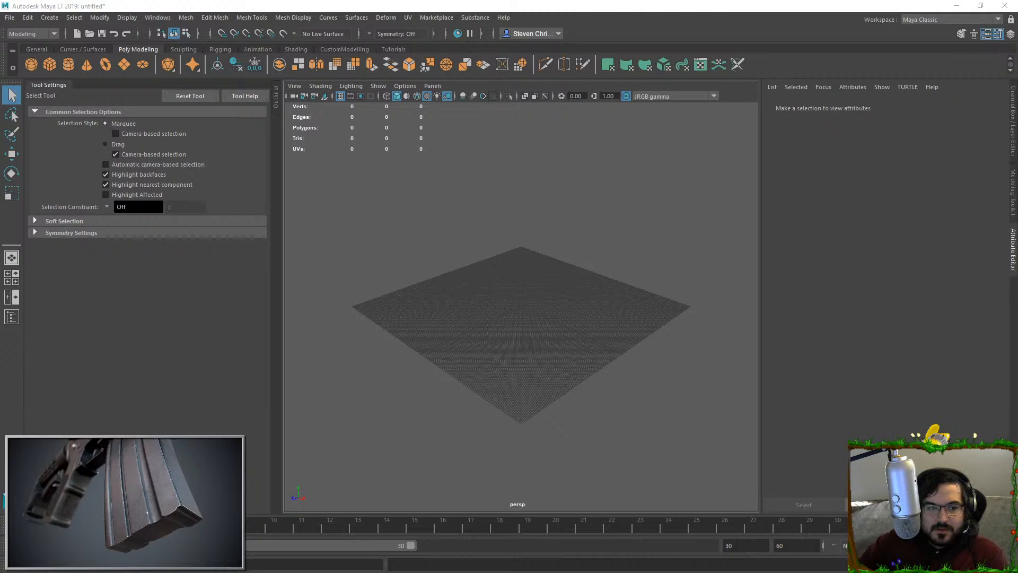
{"action": "right_click_drag", "start_coordinate": [460, 260], "coordinate": [493, 260]}
{"action": "scroll", "coordinate": [463, 252], "scroll_direction": "up", "scroll_amount": 5}
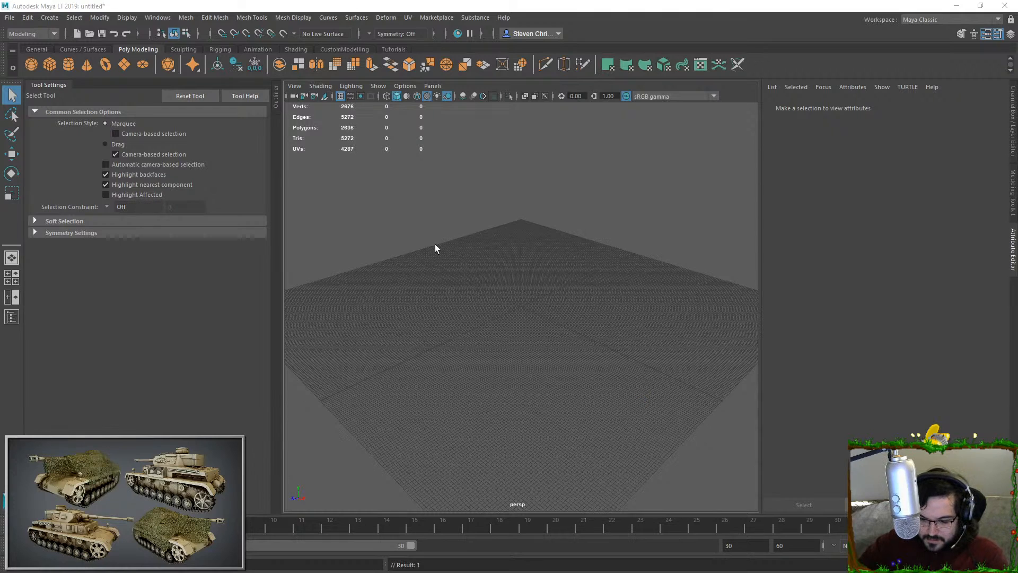
{"action": "scroll", "coordinate": [460, 259], "scroll_direction": "down", "scroll_amount": 10}
{"action": "scroll", "coordinate": [462, 257], "scroll_direction": "up", "scroll_amount": 3}
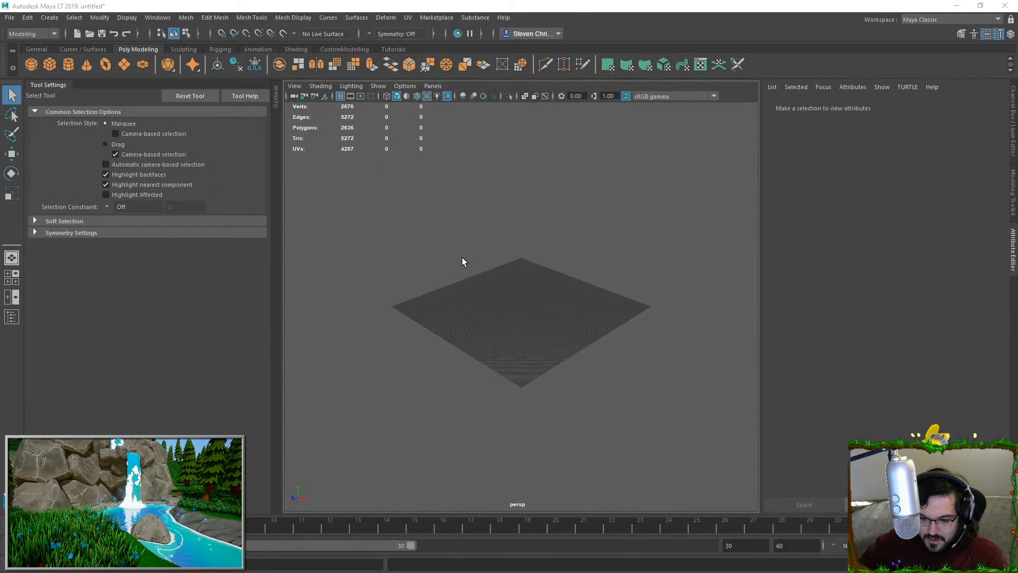
{"action": "left_click_drag", "start_coordinate": [468, 230], "coordinate": [469, 283], "text": "alt"}
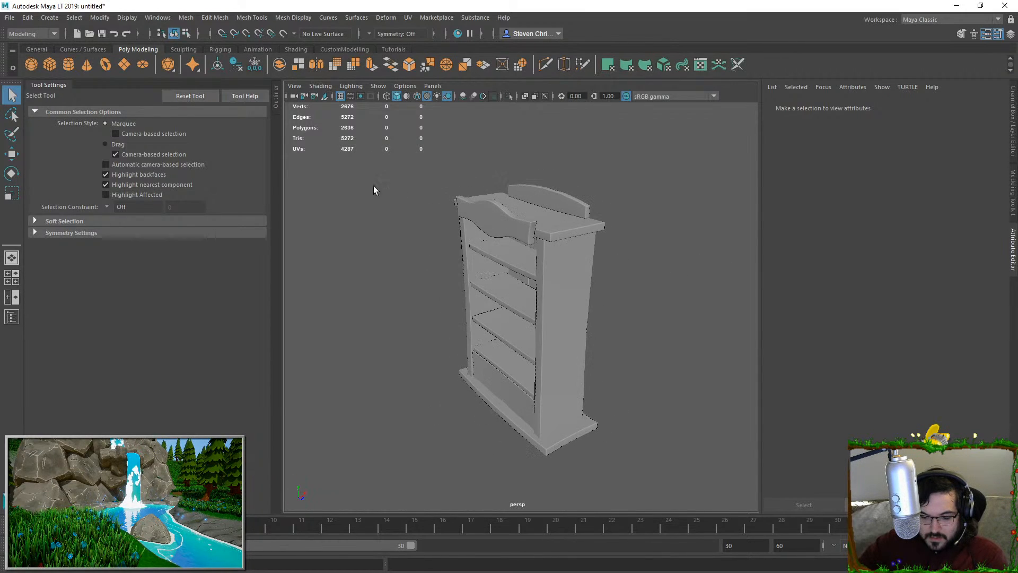
{"action": "left_click_drag", "start_coordinate": [391, 201], "coordinate": [509, 255]}
{"action": "scroll", "coordinate": [546, 239], "scroll_direction": "down", "scroll_amount": 3}
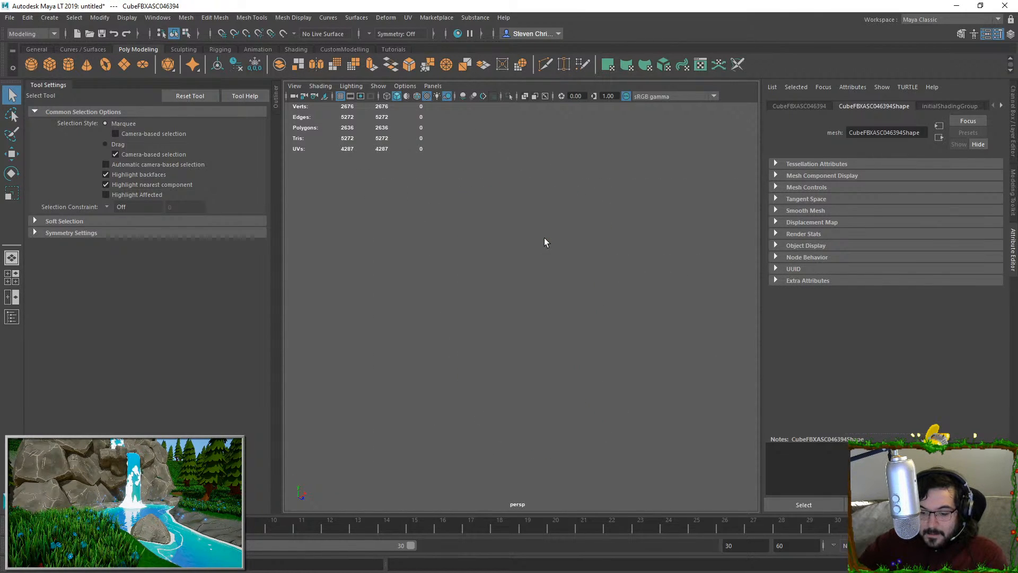
Open the perspective camera's attributes and set the near clip plane to 1
{"action": "left_click", "coordinate": [315, 96]}
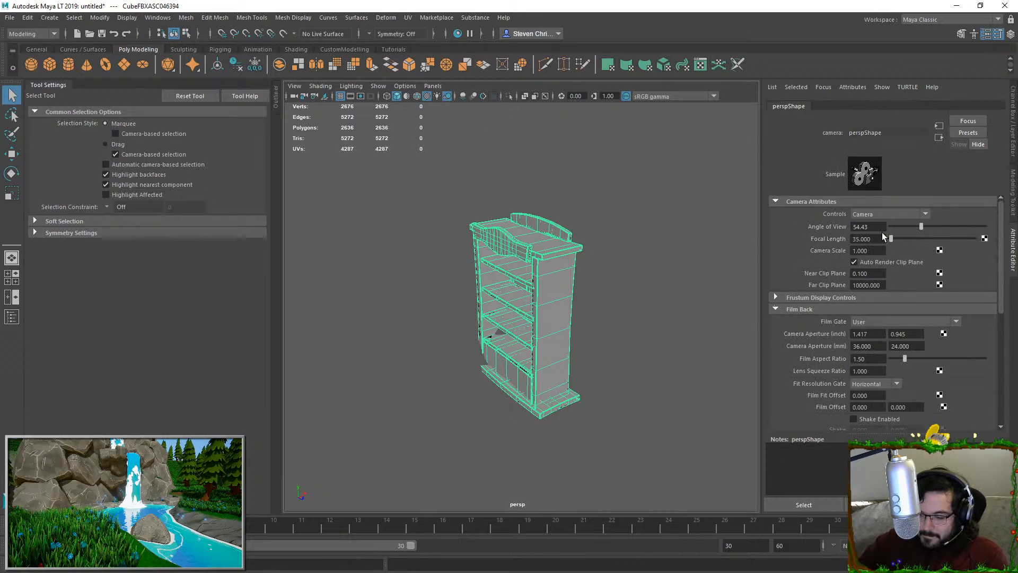
{"action": "scroll", "coordinate": [879, 401], "scroll_direction": "down", "scroll_amount": 2}
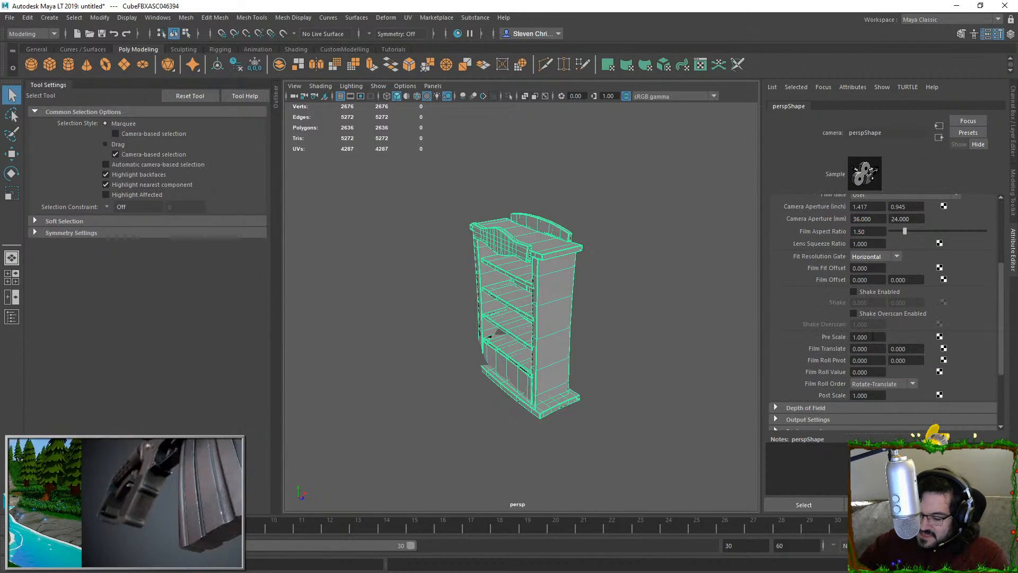
{"action": "scroll", "coordinate": [878, 335], "scroll_direction": "down", "scroll_amount": 2}
{"action": "scroll", "coordinate": [872, 323], "scroll_direction": "up", "scroll_amount": 4}
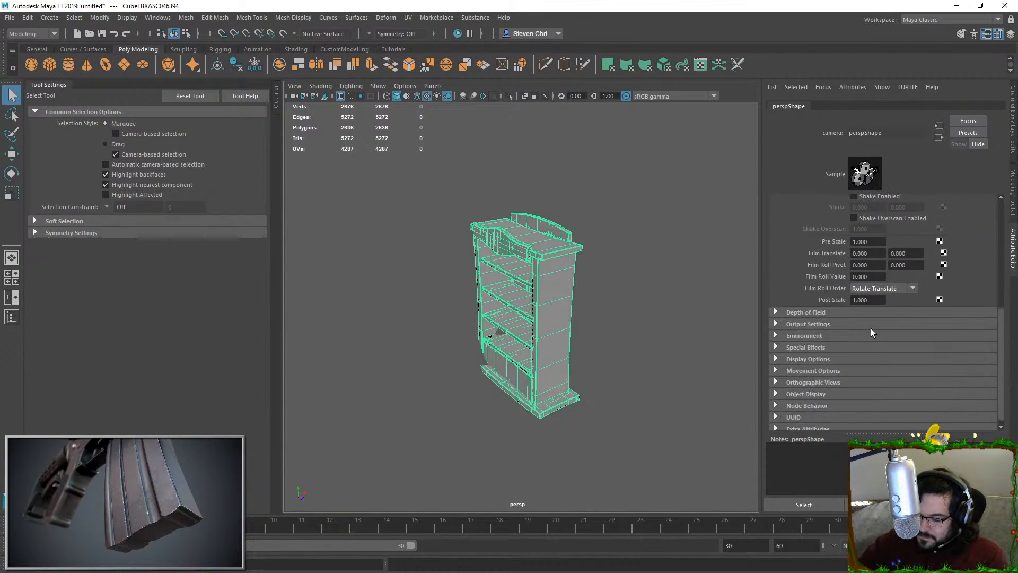
{"action": "left_click", "coordinate": [865, 273]}
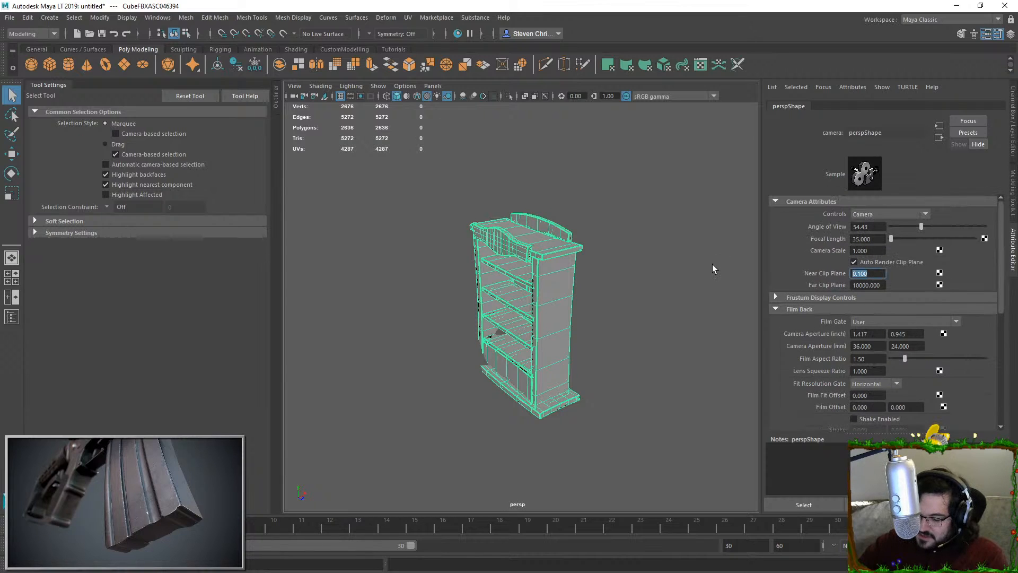
{"action": "type", "text": "1"}
{"action": "key", "text": "Tab"}
Set the perspective camera's far clip plane to 1000000 and check the bookshelf's display at different distances
{"action": "key", "text": "Right"}
{"action": "key", "text": "BackSpace"}
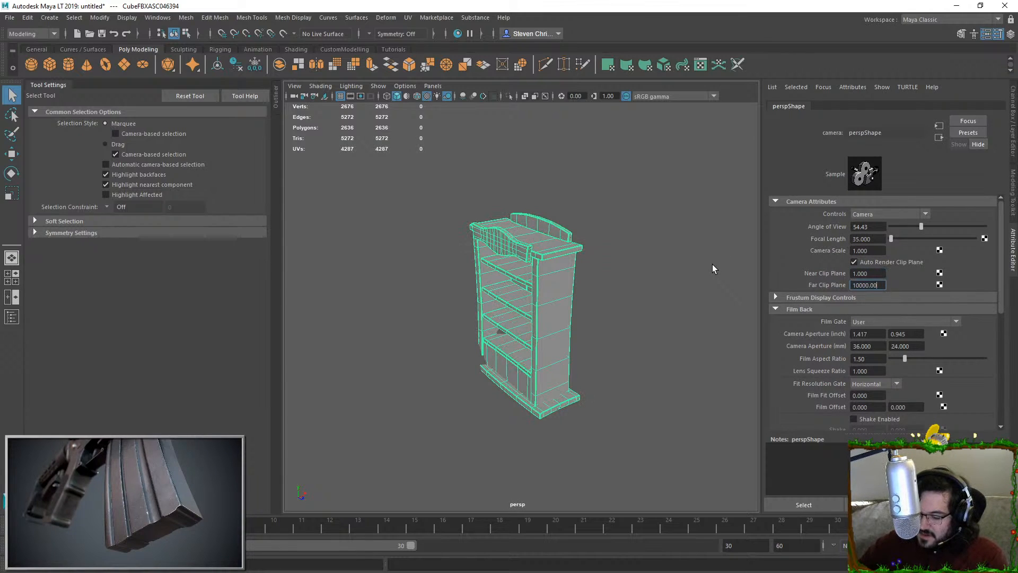
{"action": "type", "text": "0"}
{"action": "key", "text": "Return"}
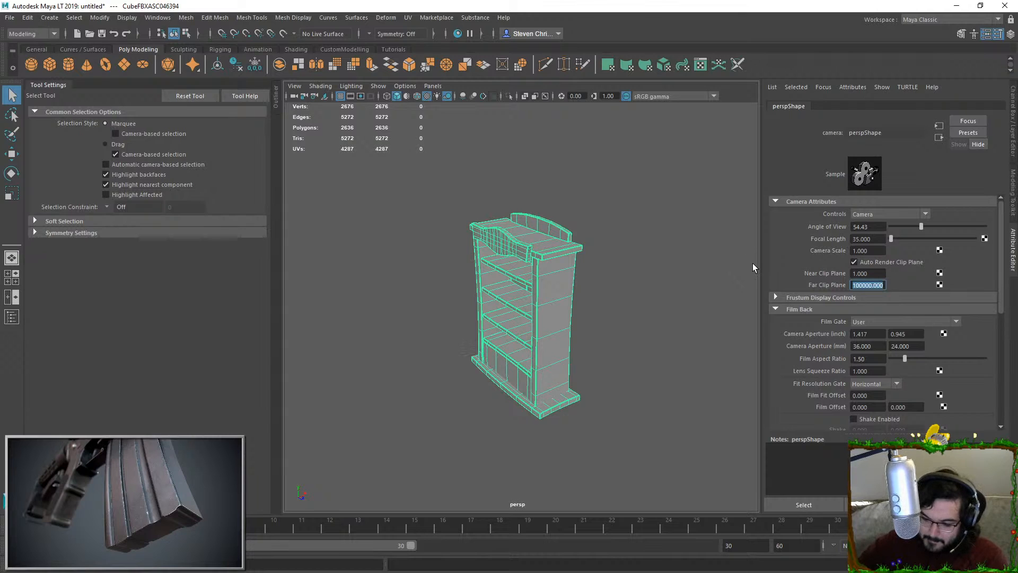
{"action": "key", "text": "Right"}
{"action": "key", "text": "BackSpace"}
{"action": "key", "text": "BackSpace"}
{"action": "key", "text": "BackSpace"}
{"action": "key", "text": "BackSpace"}
{"action": "type", "text": "0"}
{"action": "key", "text": "Return"}
{"action": "left_click_drag", "start_coordinate": [592, 306], "coordinate": [443, 332], "text": "alt"}
{"action": "scroll", "coordinate": [503, 306], "scroll_direction": "up", "scroll_amount": 10}
{"action": "scroll", "coordinate": [502, 306], "scroll_direction": "down", "scroll_amount": 10}
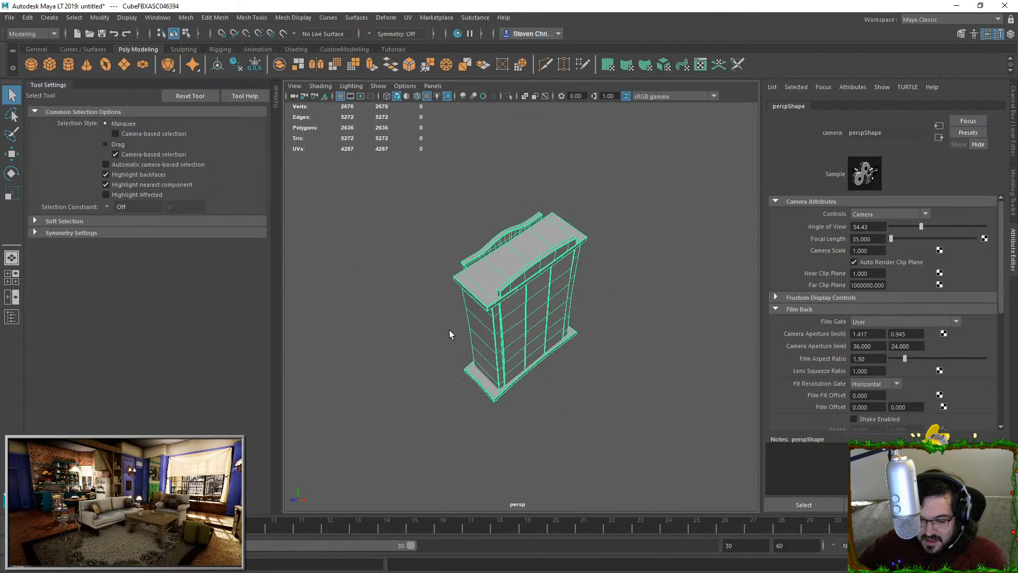
{"action": "scroll", "coordinate": [494, 322], "scroll_direction": "down", "scroll_amount": 15}
Move the bookshelf freely across the perspective view toward the world origin
{"action": "key", "text": "w"}
{"action": "key", "text": "f"}
{"action": "left_click_drag", "start_coordinate": [507, 384], "coordinate": [554, 389], "text": "alt"}
{"action": "left_click_drag", "start_coordinate": [524, 353], "coordinate": [574, 528]}
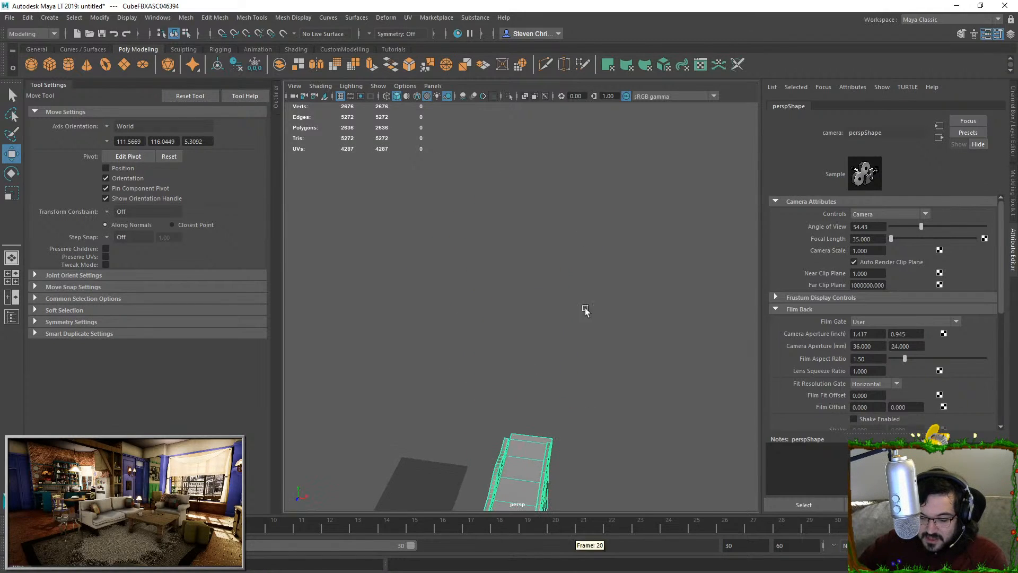
{"action": "scroll", "coordinate": [541, 294], "scroll_direction": "down", "scroll_amount": 8}
{"action": "left_click_drag", "start_coordinate": [542, 295], "coordinate": [518, 330], "text": "alt"}
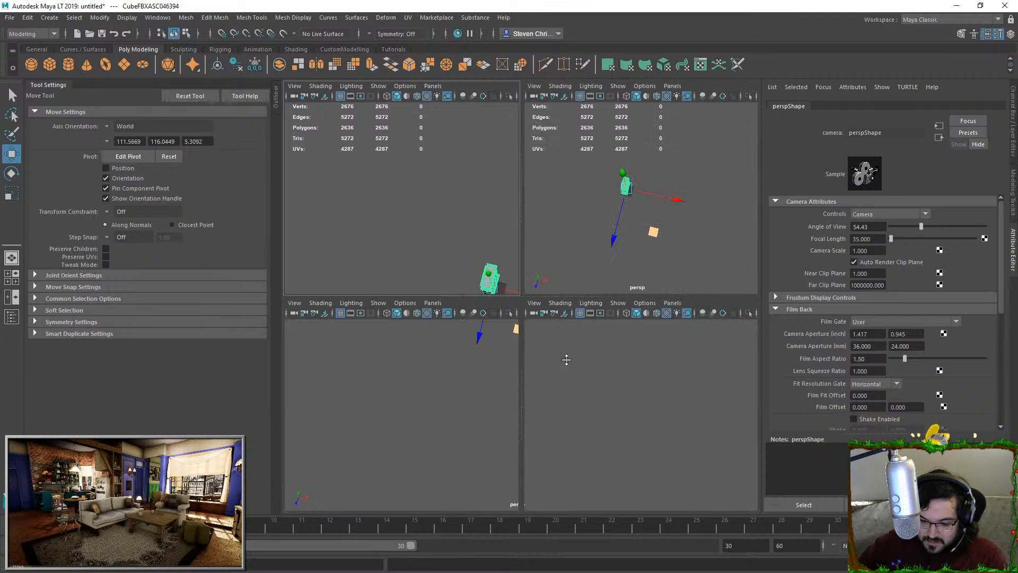
Show the four-view layout and move the bookshelf's base closer to the origin in the front view
{"action": "key", "text": "space"}
{"action": "key", "text": "f"}
{"action": "scroll", "coordinate": [454, 415], "scroll_direction": "down", "scroll_amount": 5}
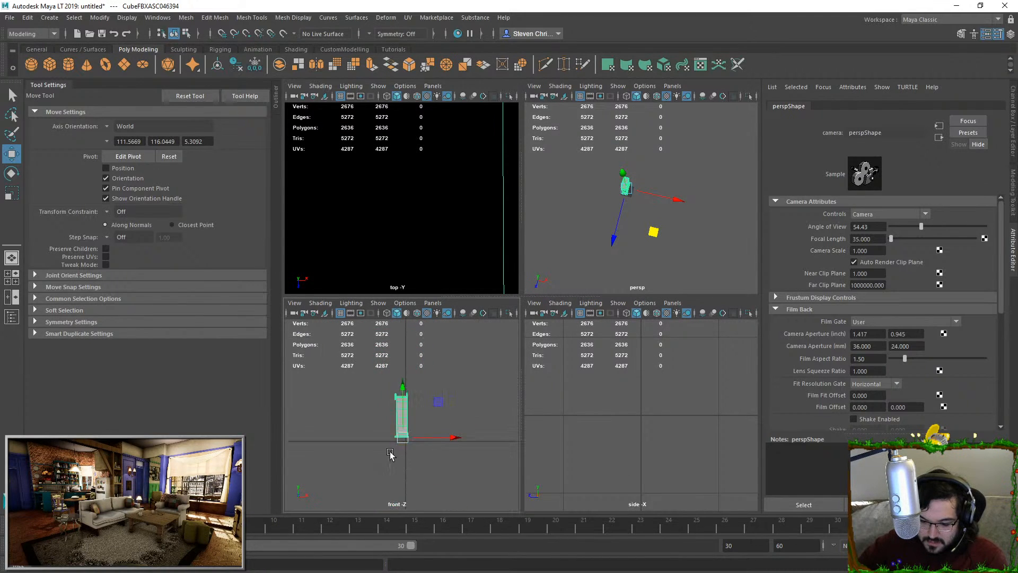
{"action": "scroll", "coordinate": [405, 443], "scroll_direction": "up", "scroll_amount": 10}
{"action": "middle_click_drag", "start_coordinate": [414, 472], "coordinate": [423, 159], "text": "alt"}
{"action": "middle_click_drag", "start_coordinate": [501, 493], "coordinate": [426, 257], "text": "alt"}
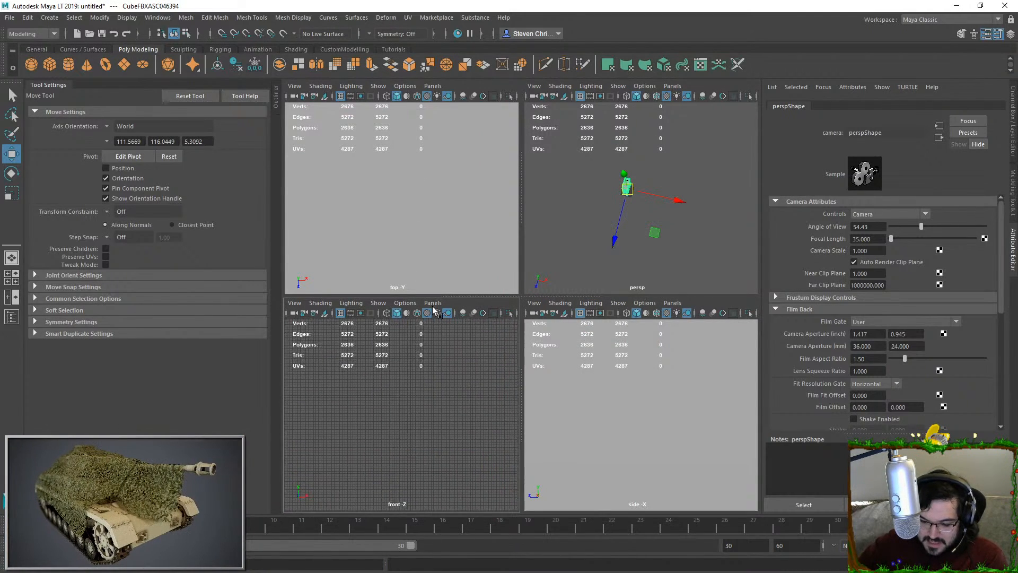
{"action": "middle_click_drag", "start_coordinate": [377, 340], "coordinate": [417, 404], "text": "alt"}
{"action": "middle_click_drag", "start_coordinate": [384, 375], "coordinate": [418, 450], "text": "alt"}
{"action": "left_click_drag", "start_coordinate": [405, 380], "coordinate": [428, 352]}
{"action": "scroll", "coordinate": [428, 353], "scroll_direction": "up", "scroll_amount": 5}
{"action": "middle_click_drag", "start_coordinate": [457, 366], "coordinate": [386, 456], "text": "alt"}
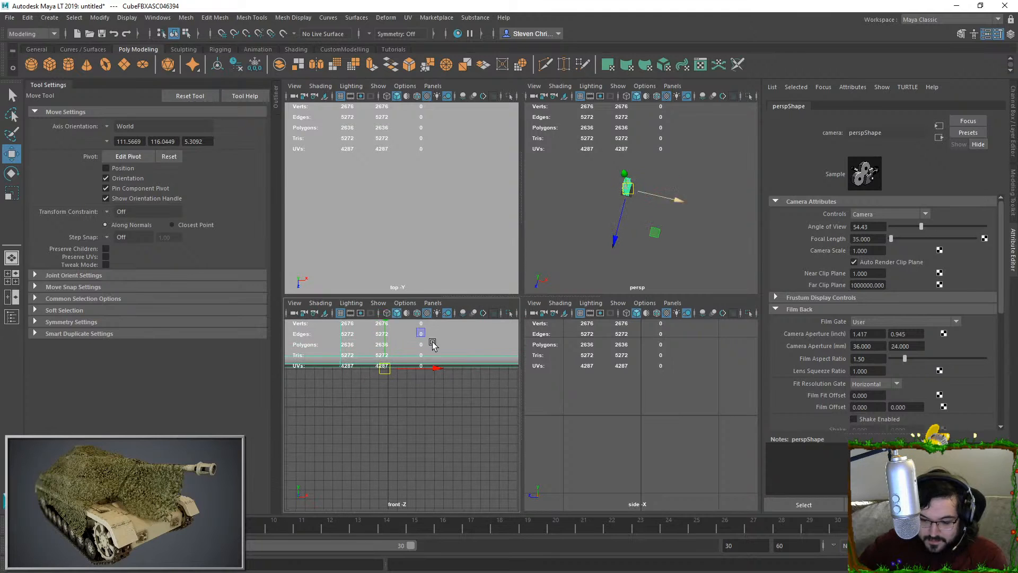
Turn on grid snapping and snap the bookshelf's pivot to the world origin in the front and side views
{"action": "left_click", "coordinate": [221, 33]}
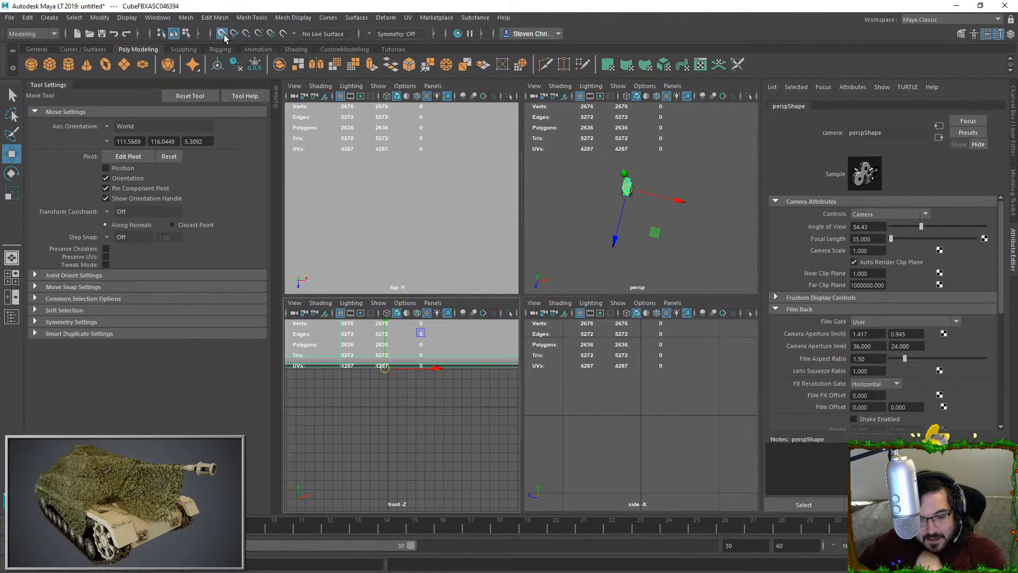
{"action": "left_click_drag", "start_coordinate": [386, 367], "coordinate": [394, 405]}
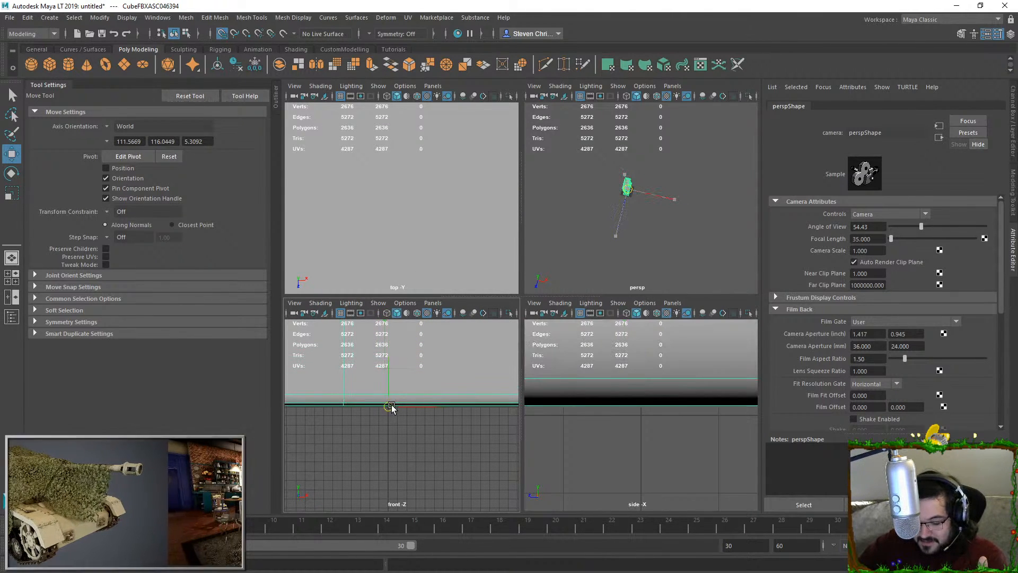
{"action": "scroll", "coordinate": [578, 407], "scroll_direction": "down", "scroll_amount": 14}
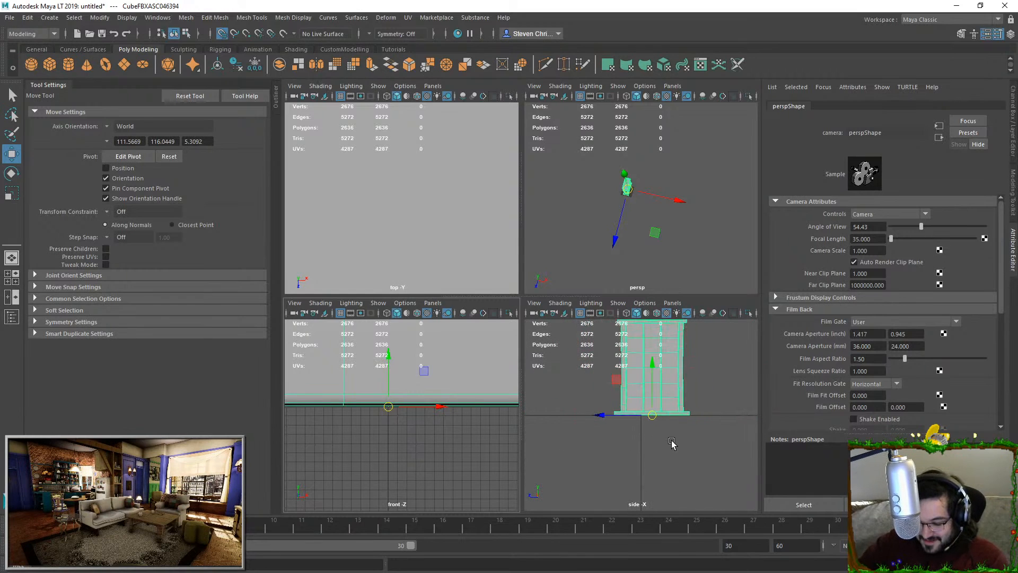
{"action": "scroll", "coordinate": [666, 437], "scroll_direction": "up", "scroll_amount": 5}
{"action": "left_click_drag", "start_coordinate": [689, 416], "coordinate": [644, 415]}
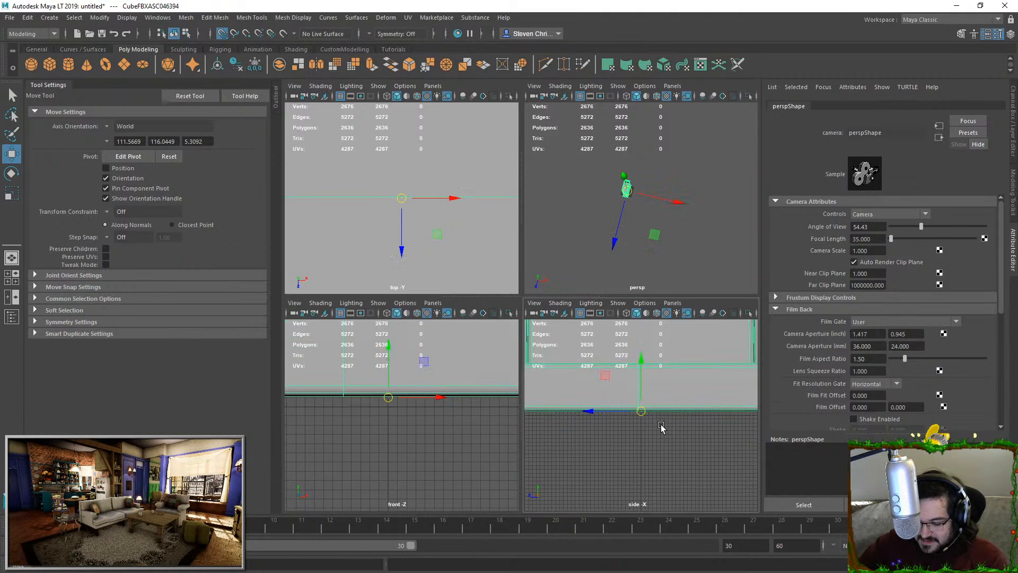
Lower the bookshelf vertically in the side view toward the origin, and frame it in a full perspective view
{"action": "scroll", "coordinate": [637, 417], "scroll_direction": "up", "scroll_amount": 8}
{"action": "left_click_drag", "start_coordinate": [642, 380], "coordinate": [641, 412]}
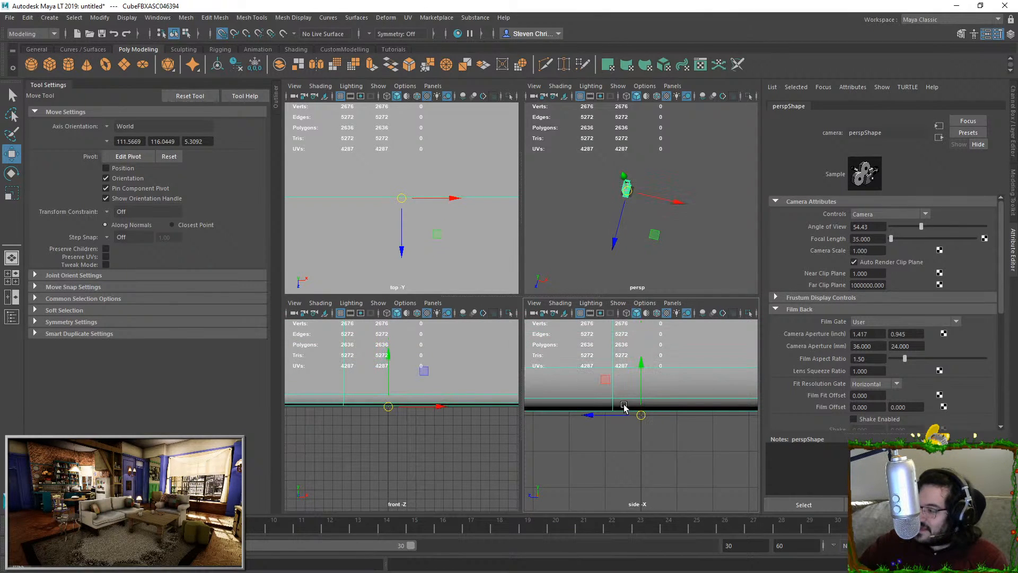
{"action": "key", "text": "space"}
{"action": "key", "text": "f"}
{"action": "left_click", "coordinate": [644, 241]}
{"action": "left_click_drag", "start_coordinate": [626, 239], "coordinate": [597, 270], "text": "alt"}
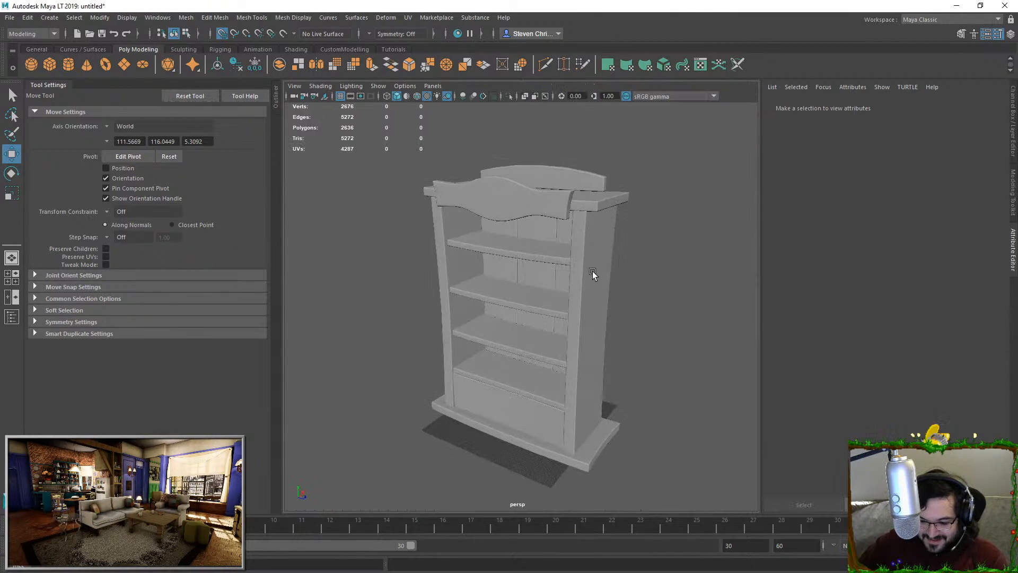
Examine the bookshelf's scale and placement on the grid from several angles and distances in perspective
{"action": "left_click", "coordinate": [594, 275]}
{"action": "key", "text": "e"}
{"action": "key", "text": "r"}
{"action": "right_click_drag", "start_coordinate": [519, 419], "coordinate": [314, 458], "text": "alt"}
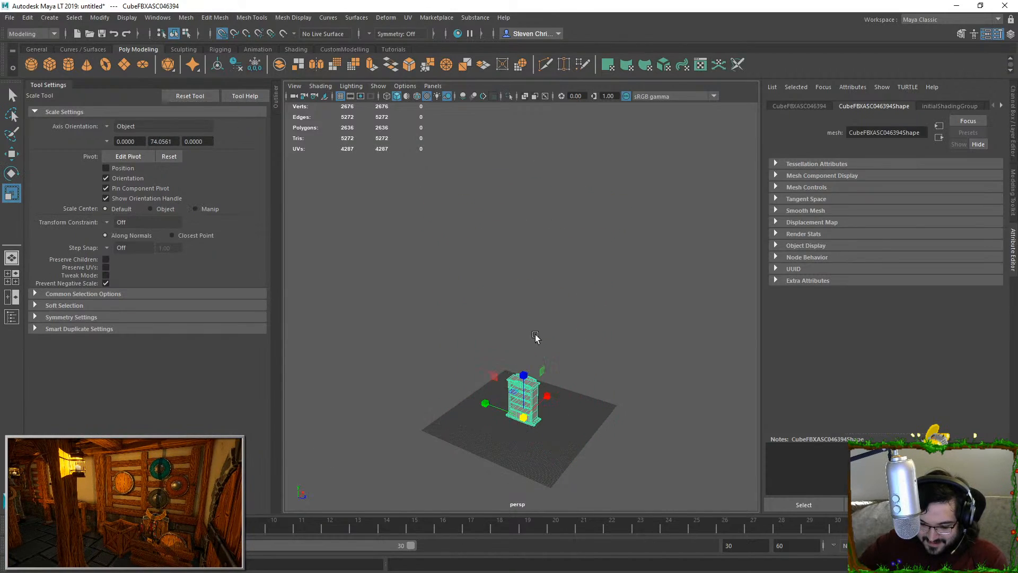
{"action": "left_click", "coordinate": [472, 363]}
{"action": "right_click_drag", "start_coordinate": [424, 432], "coordinate": [419, 479], "text": "alt"}
{"action": "left_click_drag", "start_coordinate": [419, 479], "coordinate": [398, 236], "text": "alt"}
{"action": "left_click", "coordinate": [544, 331]}
{"action": "key", "text": "f"}
{"action": "left_click", "coordinate": [675, 329]}
{"action": "left_click_drag", "start_coordinate": [382, 393], "coordinate": [438, 336], "text": "alt"}
{"action": "left_click", "coordinate": [491, 233]}
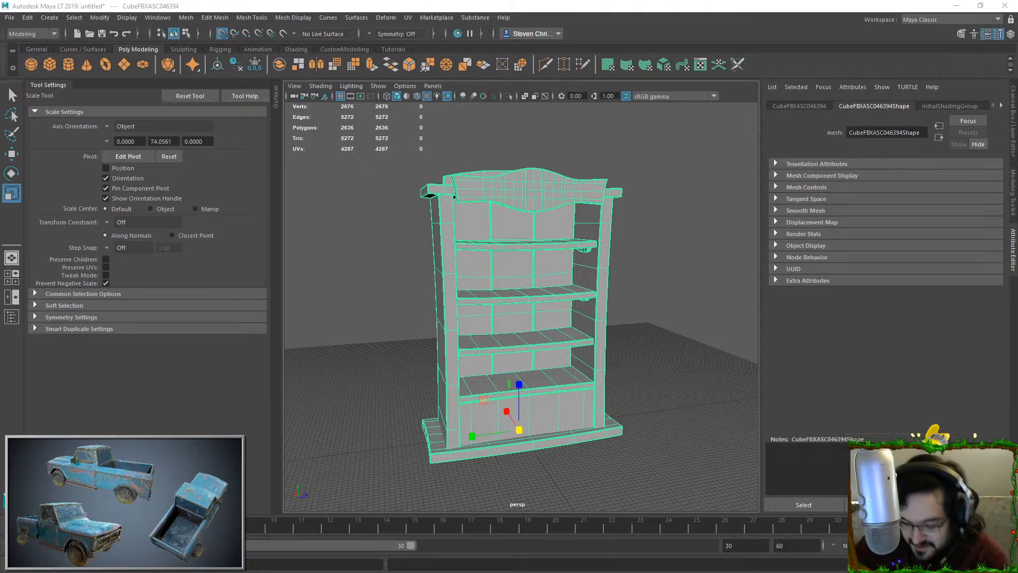
{"action": "right_click_drag", "start_coordinate": [622, 281], "coordinate": [622, 318]}
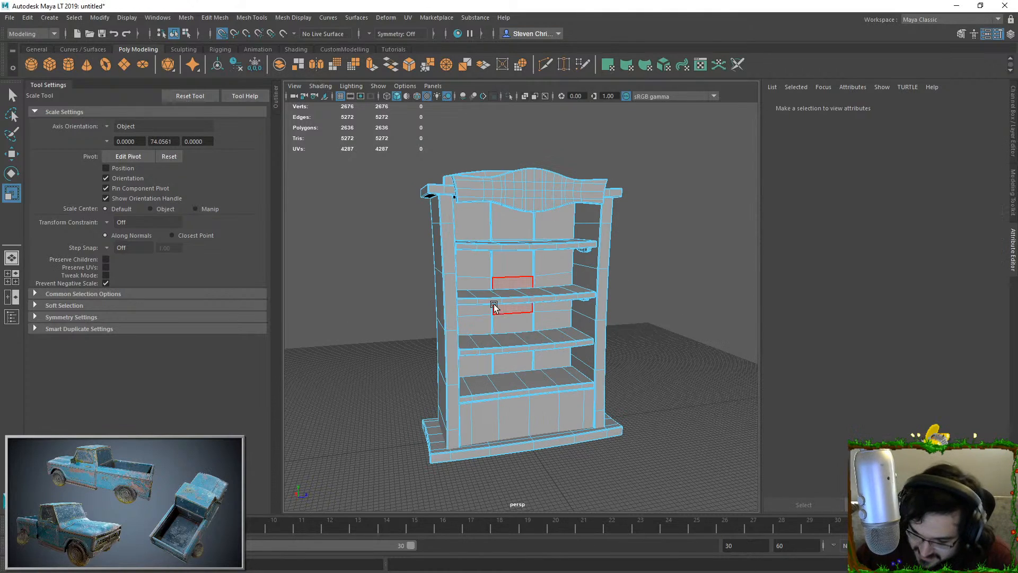
{"action": "left_click", "coordinate": [494, 304]}
{"action": "left_click_drag", "start_coordinate": [494, 304], "coordinate": [634, 279], "text": "alt"}
{"action": "right_click_drag", "start_coordinate": [535, 272], "coordinate": [554, 254]}
{"action": "left_click_drag", "start_coordinate": [554, 253], "coordinate": [580, 285], "text": "alt"}
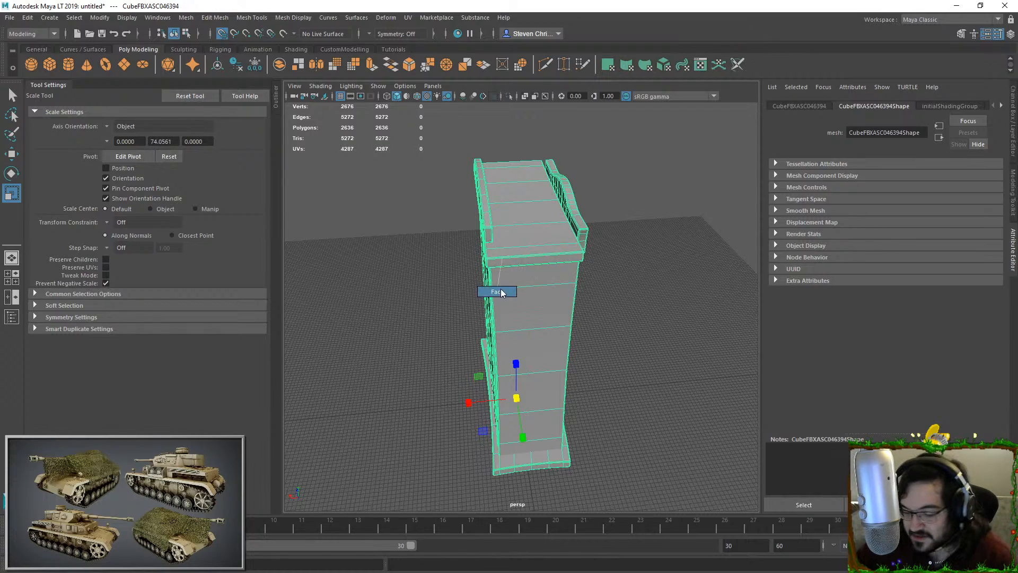
Select all connected faces of one of the bookshelf's side panels
{"action": "right_click_drag", "start_coordinate": [501, 291], "coordinate": [511, 320]}
{"action": "double_click", "coordinate": [516, 319]}
{"action": "key", "text": "f"}
{"action": "left_click_drag", "start_coordinate": [431, 336], "coordinate": [507, 262], "text": "alt"}
{"action": "left_click", "coordinate": [544, 239]}
{"action": "right_click_drag", "start_coordinate": [513, 311], "coordinate": [530, 243]}
{"action": "left_click", "coordinate": [525, 228]}
Add the connected faces of the back boards and the remaining side panel parts, and isolate the selection in the viewport
{"action": "left_click_drag", "start_coordinate": [530, 244], "coordinate": [721, 268], "text": "alt"}
{"action": "double_click", "coordinate": [532, 192], "text": "shift"}
{"action": "key", "text": "ctrl+z"}
{"action": "key", "text": "ctrl+z"}
{"action": "double_click", "coordinate": [520, 206], "text": "shift"}
{"action": "double_click", "coordinate": [568, 192], "text": "shift"}
{"action": "double_click", "coordinate": [648, 190], "text": "shift"}
{"action": "double_click", "coordinate": [721, 187], "text": "shift"}
{"action": "mouse_move", "coordinate": [565, 211]}
{"action": "left_mouse_down", "text": "alt"}
{"action": "mouse_move", "coordinate": [622, 240]}
{"action": "mouse_move", "coordinate": [568, 217]}
{"action": "left_mouse_up", "text": "alt"}
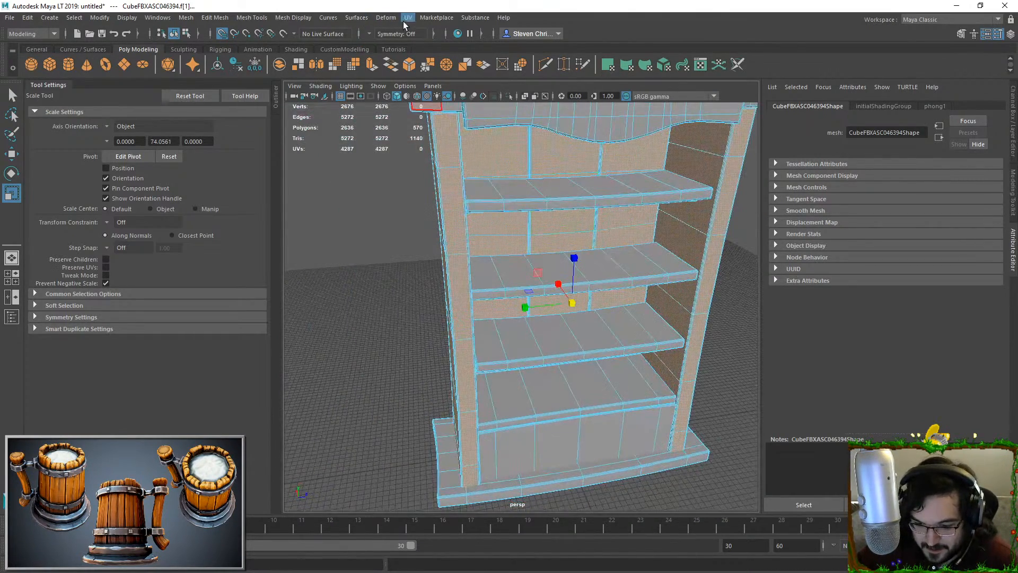
{"action": "left_click", "coordinate": [509, 96]}
{"action": "left_click_drag", "start_coordinate": [446, 247], "coordinate": [526, 218], "text": "alt"}
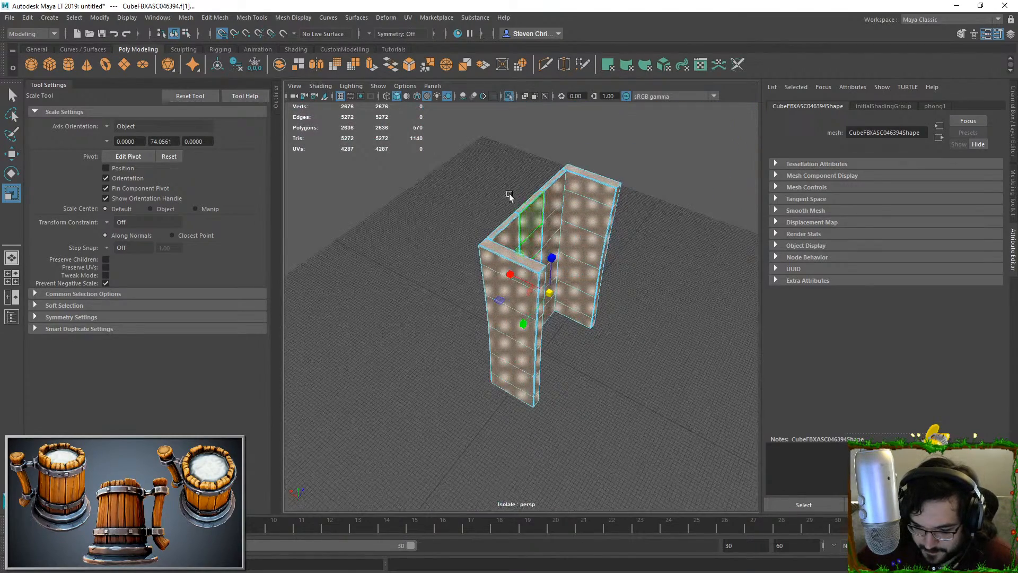
Show the UV Editor beside the isolated model and unitize the UVs of the selected faces
{"action": "left_click", "coordinate": [407, 18]}
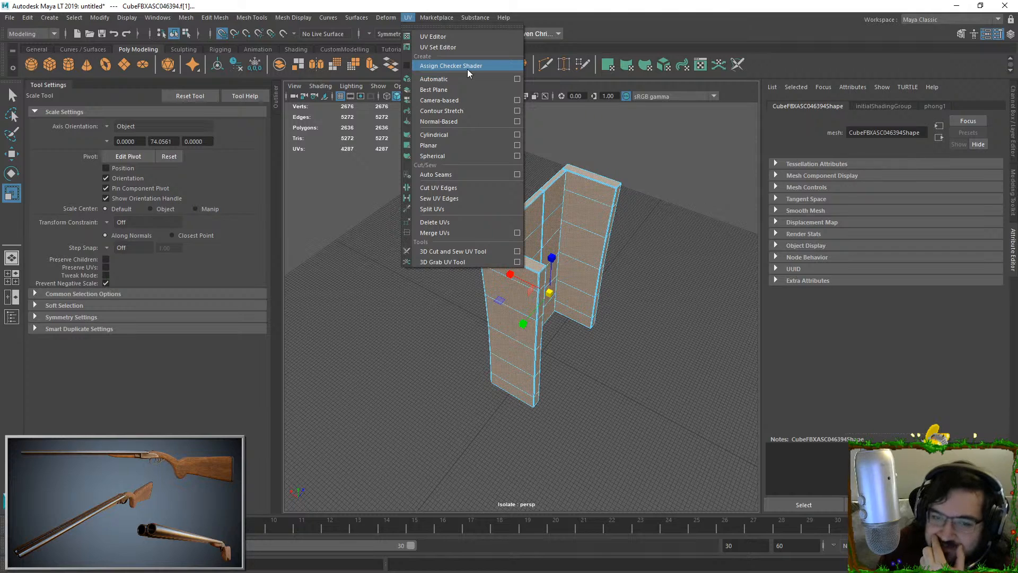
{"action": "left_click", "coordinate": [467, 37]}
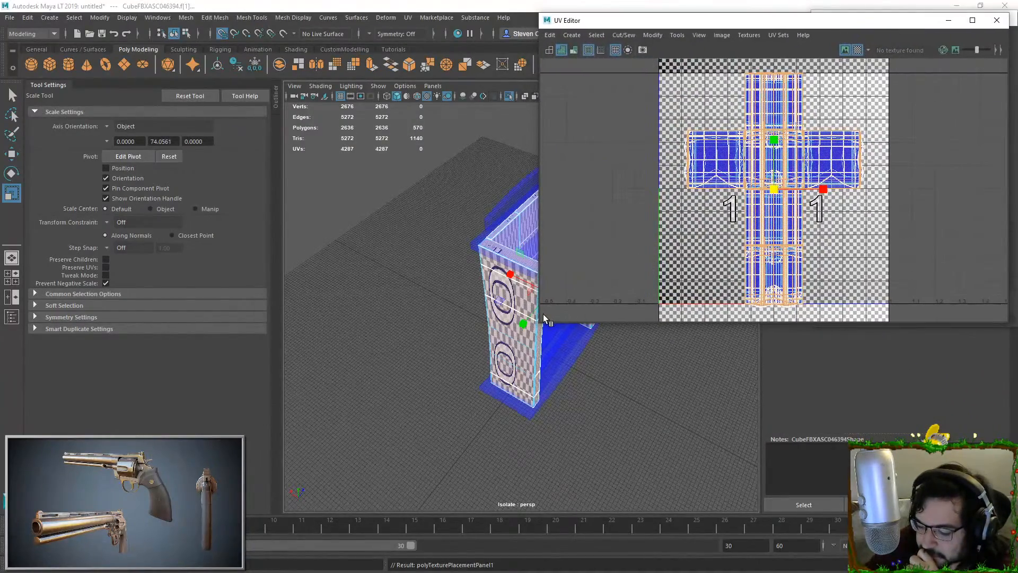
{"action": "left_click_drag", "start_coordinate": [543, 314], "coordinate": [716, 269]}
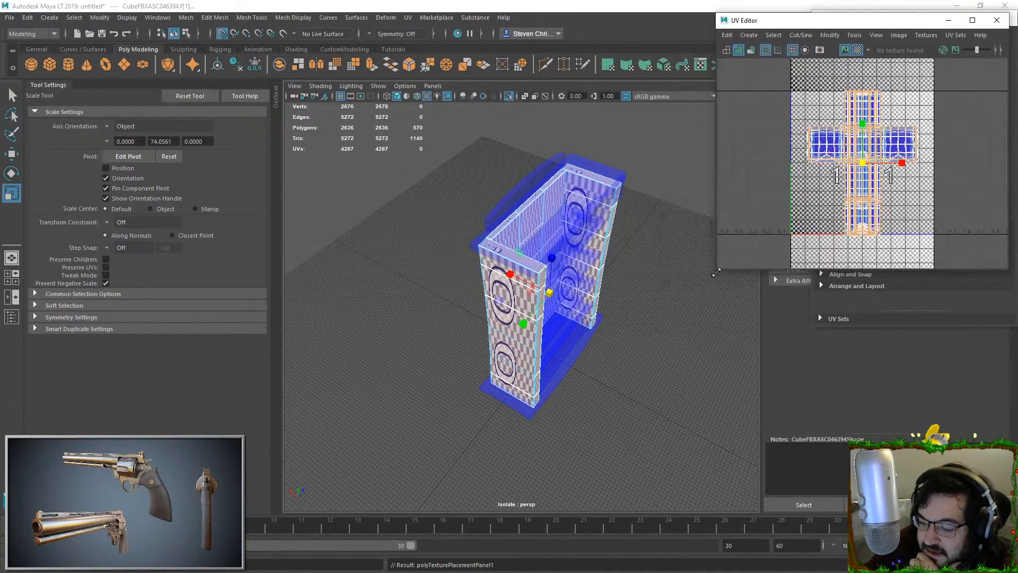
{"action": "left_click", "coordinate": [840, 36]}
{"action": "left_click", "coordinate": [842, 159]}
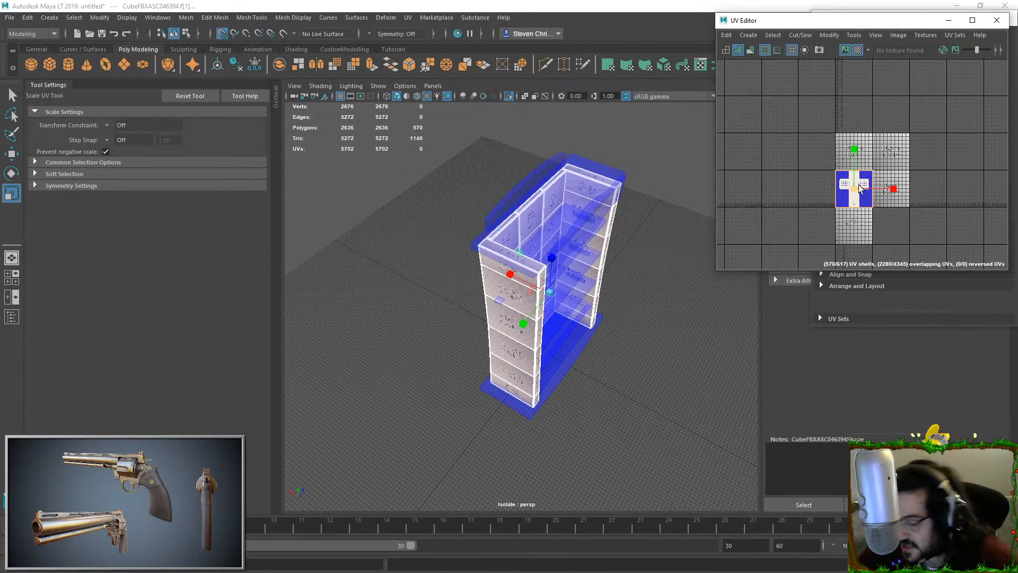
Move the unitized UVs up and away from the original UV tile, and select all of their edges
{"action": "key", "text": "w"}
{"action": "left_click_drag", "start_coordinate": [854, 189], "coordinate": [917, 127]}
{"action": "key", "text": "F10"}
{"action": "left_click_drag", "start_coordinate": [986, 84], "coordinate": [868, 180]}
{"action": "key", "text": "r"}
{"action": "left_click_drag", "start_coordinate": [917, 128], "coordinate": [883, 129]}
Deselect the edge loops along the upper borders of the side panels and back boards
{"action": "left_click_drag", "start_coordinate": [568, 270], "coordinate": [460, 338], "text": "alt"}
{"action": "scroll", "coordinate": [511, 404], "scroll_direction": "up", "scroll_amount": 4}
{"action": "double_click", "coordinate": [457, 338], "text": "ctrl"}
{"action": "double_click", "coordinate": [544, 269], "text": "ctrl"}
{"action": "middle_click_drag", "start_coordinate": [545, 269], "coordinate": [532, 392], "text": "alt"}
{"action": "double_click", "coordinate": [536, 198], "text": "ctrl"}
{"action": "left_click_drag", "start_coordinate": [424, 228], "coordinate": [525, 222], "text": "alt"}
{"action": "left_click_drag", "start_coordinate": [448, 259], "coordinate": [570, 234], "text": "alt"}
{"action": "double_click", "coordinate": [583, 231], "text": "ctrl"}
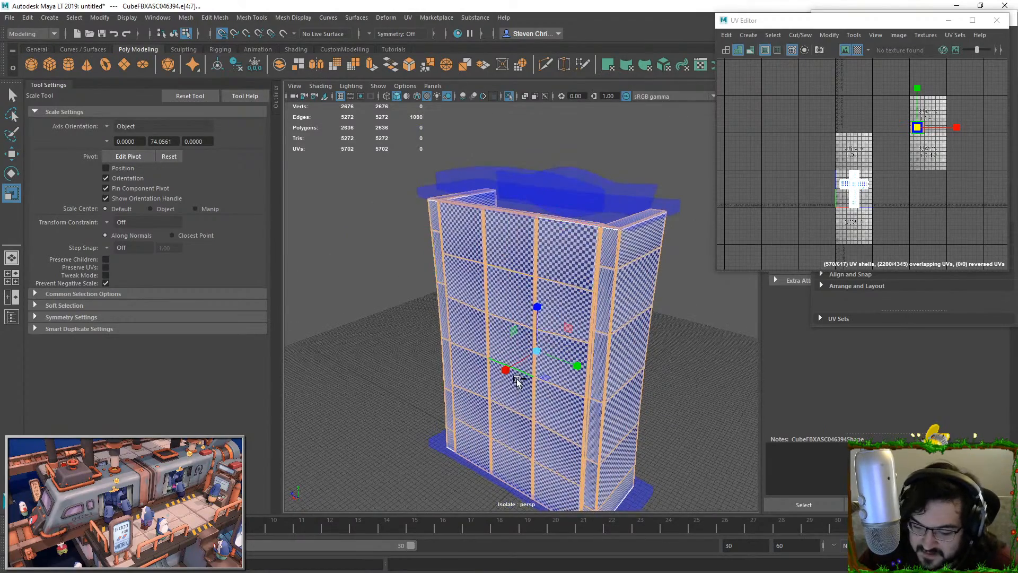
{"action": "left_click_drag", "start_coordinate": [519, 379], "coordinate": [544, 238], "text": "alt"}
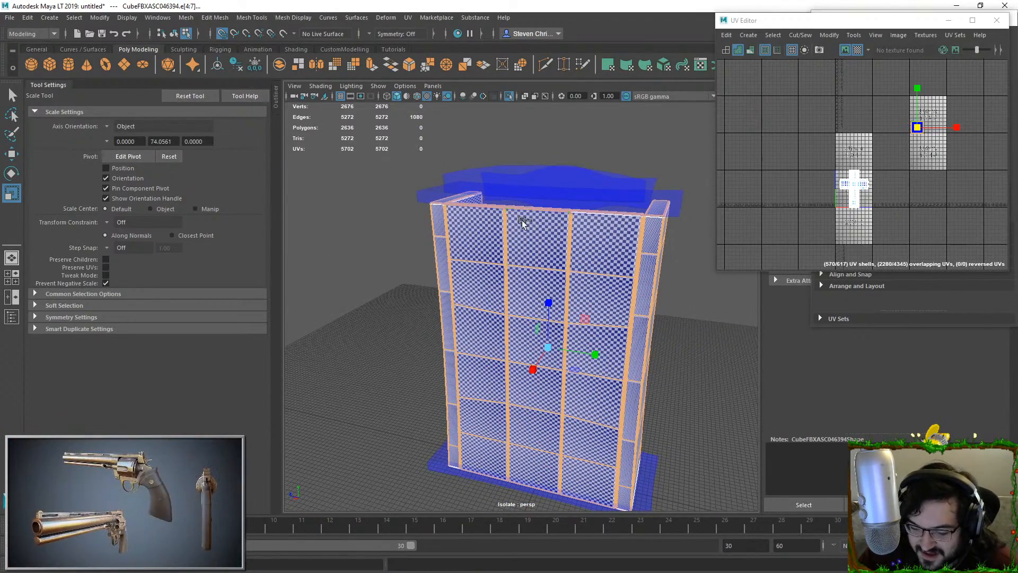
{"action": "double_click", "coordinate": [485, 213], "text": "ctrl"}
Deselect the edge loops along the lower borders of the three back boards
{"action": "left_click_drag", "start_coordinate": [486, 218], "coordinate": [497, 253], "text": "alt"}
{"action": "scroll", "coordinate": [497, 275], "scroll_direction": "up", "scroll_amount": 3}
{"action": "middle_click_drag", "start_coordinate": [501, 477], "coordinate": [492, 371], "text": "alt"}
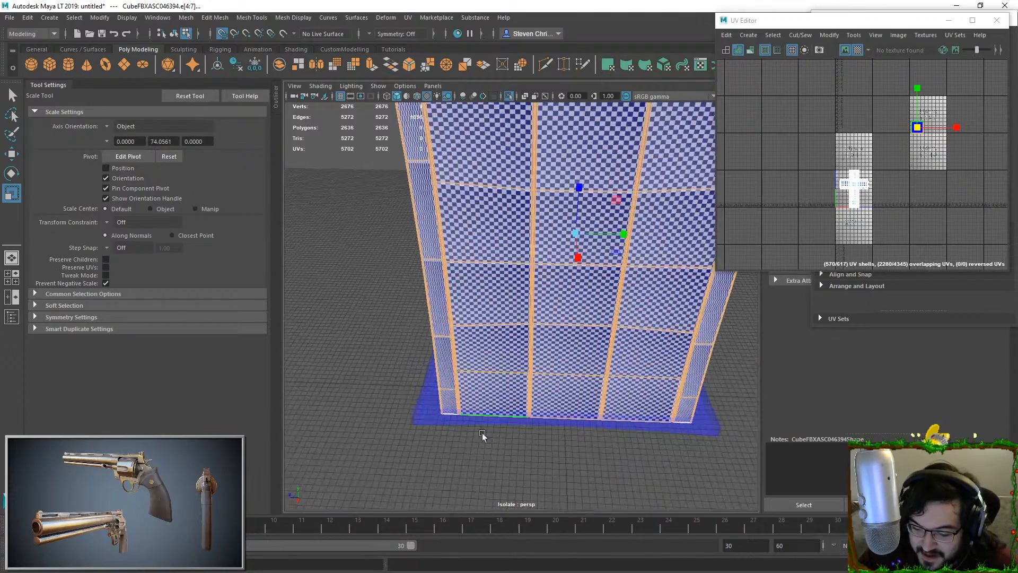
{"action": "double_click", "coordinate": [499, 406], "text": "ctrl"}
{"action": "double_click", "coordinate": [563, 404], "text": "ctrl"}
{"action": "double_click", "coordinate": [615, 407], "text": "ctrl"}
Add the inner edges at the top and bottom of the outer back boards back to the edge selection
{"action": "left_click_drag", "start_coordinate": [531, 405], "coordinate": [532, 264], "text": "alt"}
{"action": "left_click", "coordinate": [576, 266], "text": "shift"}
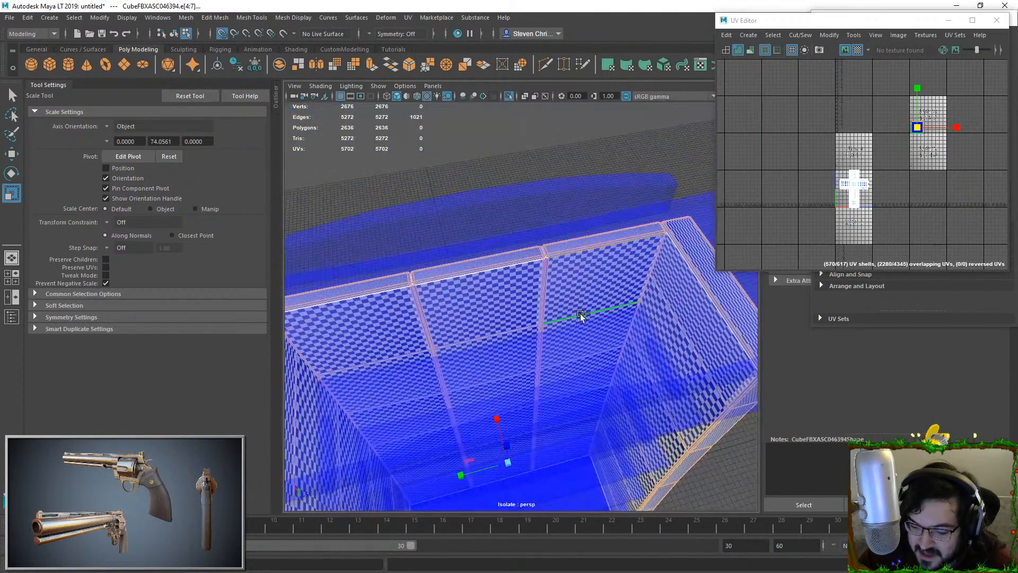
{"action": "middle_click_drag", "start_coordinate": [546, 456], "coordinate": [555, 306], "text": "alt"}
{"action": "left_click", "coordinate": [565, 335], "text": "shift"}
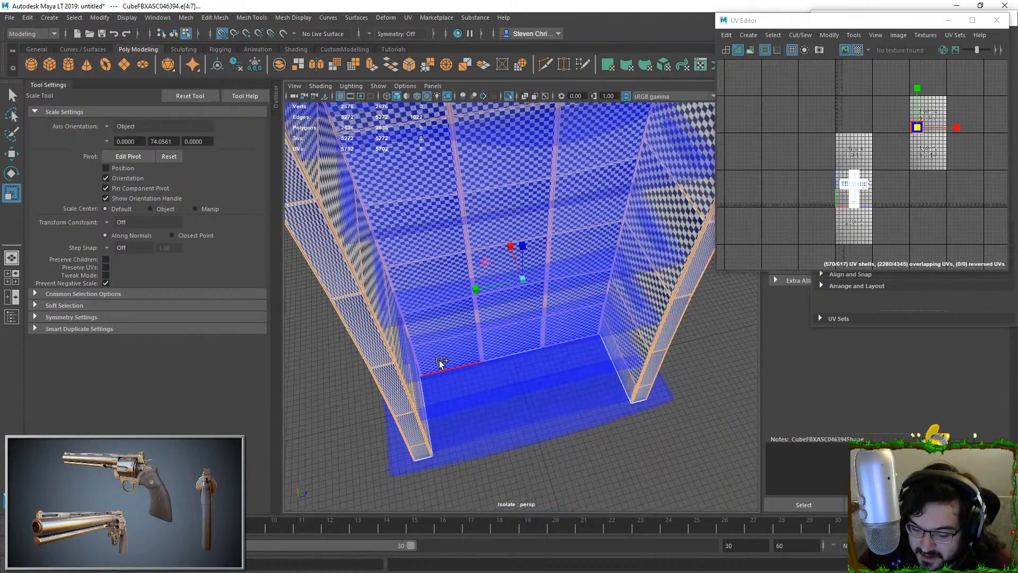
{"action": "left_click", "coordinate": [439, 361], "text": "shift"}
{"action": "middle_click_drag", "start_coordinate": [439, 361], "coordinate": [469, 441], "text": "alt"}
{"action": "left_click", "coordinate": [437, 170], "text": "shift"}
{"action": "left_click_drag", "start_coordinate": [411, 223], "coordinate": [555, 218], "text": "alt"}
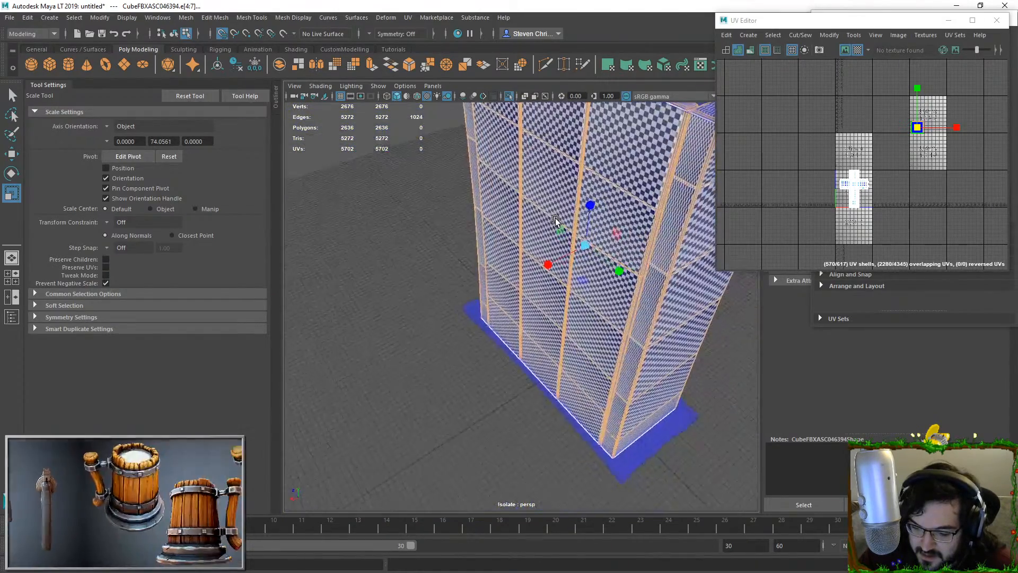
Deselect the vertical edge loops at the rear corner and between the back boards
{"action": "key", "text": "f"}
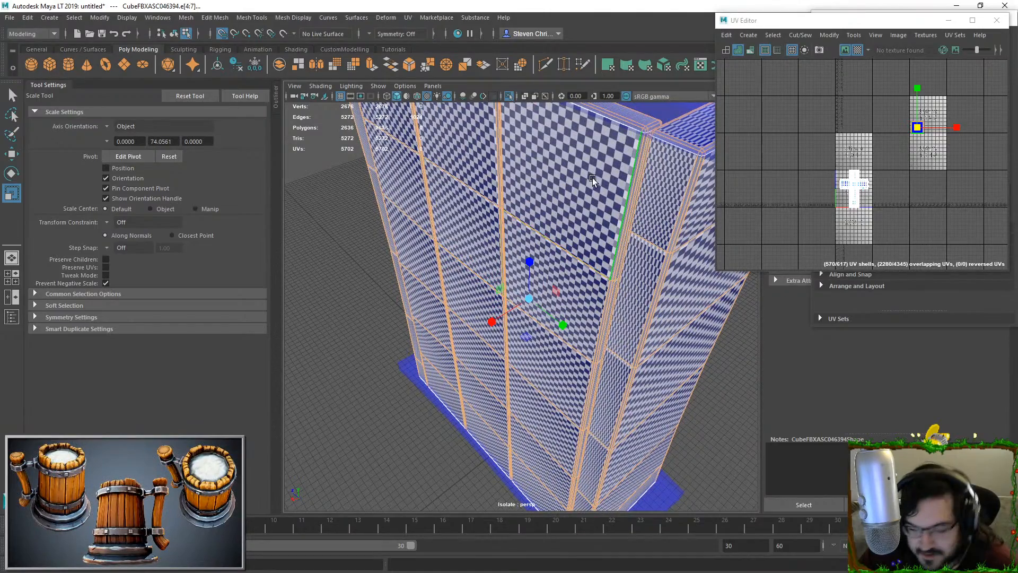
{"action": "middle_click_drag", "start_coordinate": [568, 455], "coordinate": [595, 312], "text": "alt"}
{"action": "double_click", "coordinate": [588, 390], "text": "ctrl"}
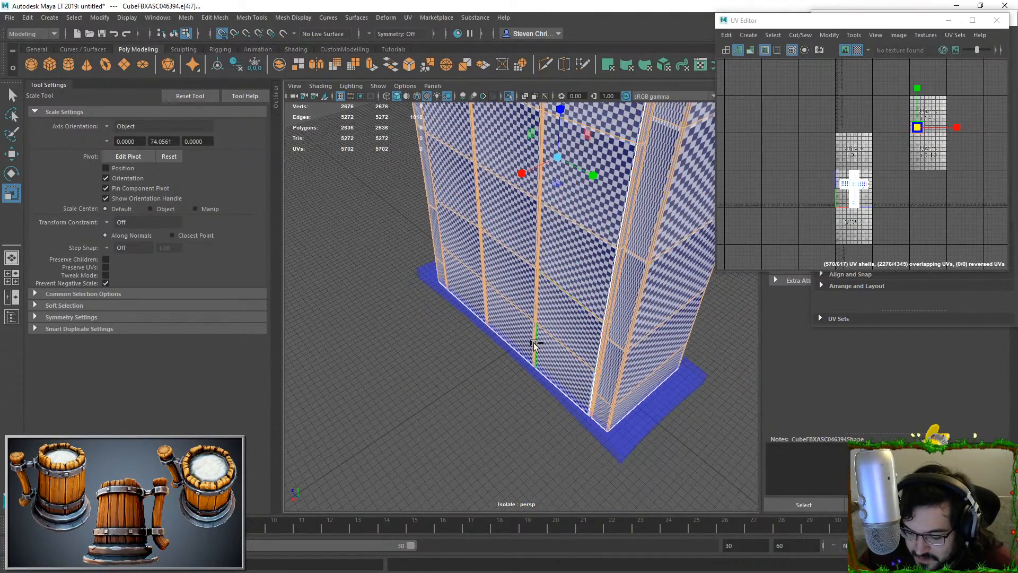
{"action": "middle_click_drag", "start_coordinate": [530, 344], "coordinate": [549, 485], "text": "alt"}
{"action": "double_click", "coordinate": [577, 163], "text": "ctrl"}
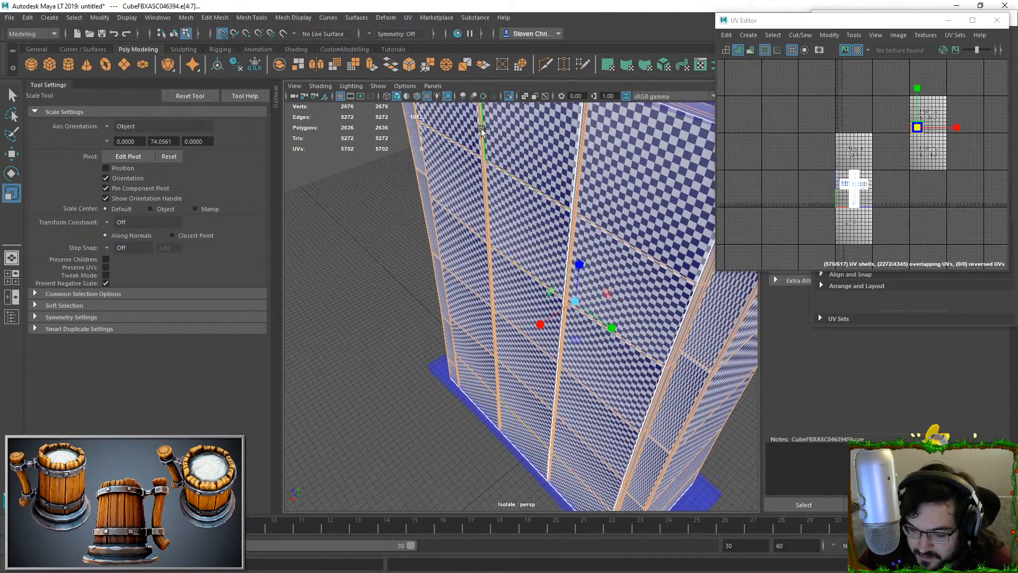
{"action": "double_click", "coordinate": [490, 409], "text": "ctrl"}
{"action": "left_click_drag", "start_coordinate": [491, 409], "coordinate": [365, 186], "text": "alt"}
{"action": "middle_click_drag", "start_coordinate": [365, 185], "coordinate": [482, 238], "text": "alt"}
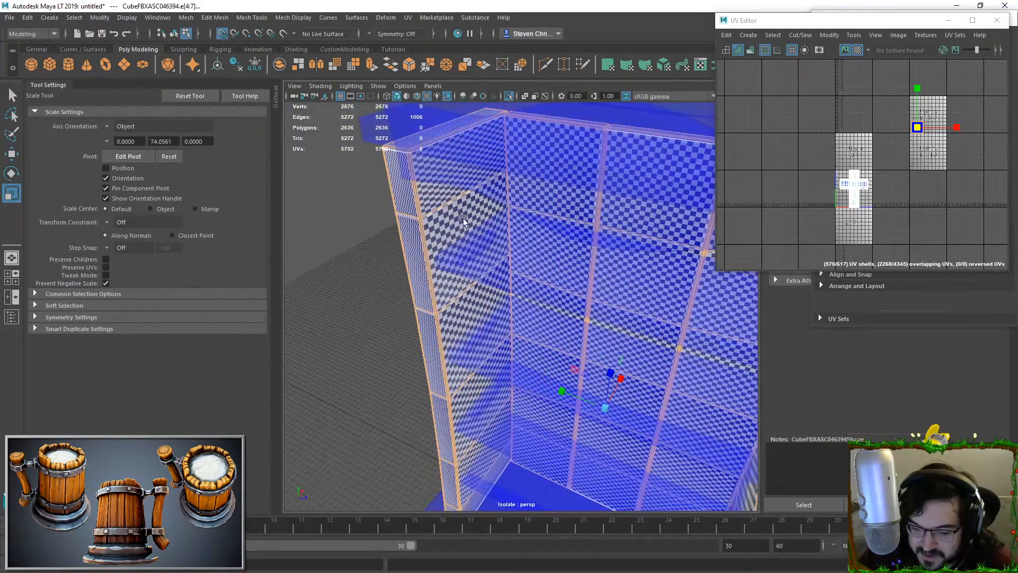
Deselect the upper and lower border edge loops on the inside of one side panel
{"action": "mouse_move", "coordinate": [469, 230]}
{"action": "left_mouse_down", "text": "alt"}
{"action": "mouse_move", "coordinate": [539, 240]}
{"action": "mouse_move", "coordinate": [457, 233]}
{"action": "left_mouse_up", "text": "alt"}
{"action": "double_click", "coordinate": [465, 140], "text": "ctrl"}
{"action": "middle_click_drag", "start_coordinate": [525, 411], "coordinate": [527, 301], "text": "alt"}
{"action": "double_click", "coordinate": [482, 413], "text": "ctrl"}
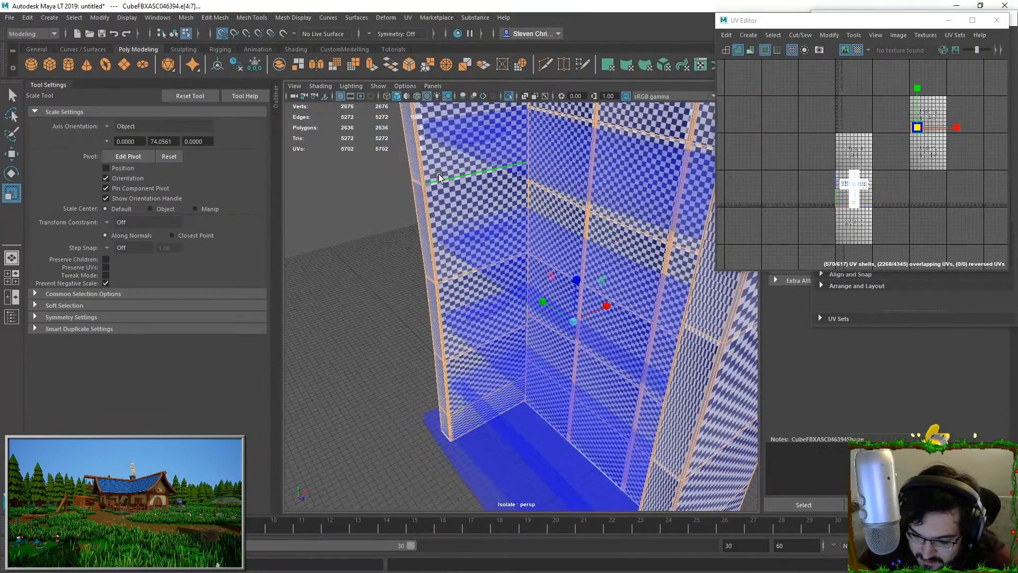
{"action": "middle_click_drag", "start_coordinate": [437, 177], "coordinate": [487, 287], "text": "alt"}
{"action": "middle_click_drag", "start_coordinate": [490, 343], "coordinate": [488, 206], "text": "alt"}
{"action": "double_click", "coordinate": [485, 409], "text": "ctrl"}
Correct the lower edge selection inside the opposite side panel and deselect its vertical front edge loop
{"action": "left_click_drag", "start_coordinate": [486, 408], "coordinate": [546, 275], "text": "alt"}
{"action": "middle_click_drag", "start_coordinate": [546, 265], "coordinate": [549, 310], "text": "alt"}
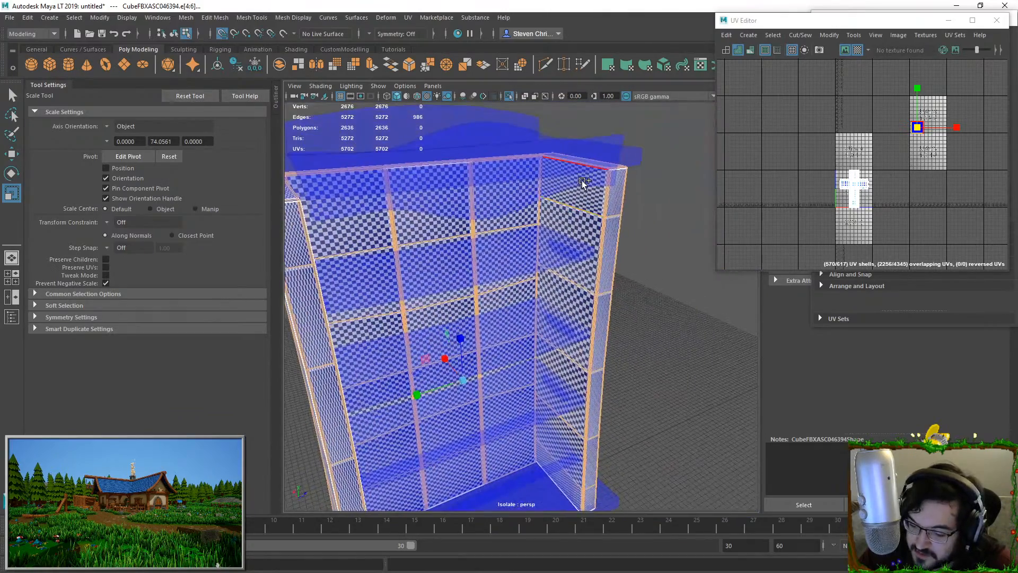
{"action": "left_click", "coordinate": [565, 481], "text": "shift"}
{"action": "left_click", "coordinate": [578, 499], "text": "ctrl"}
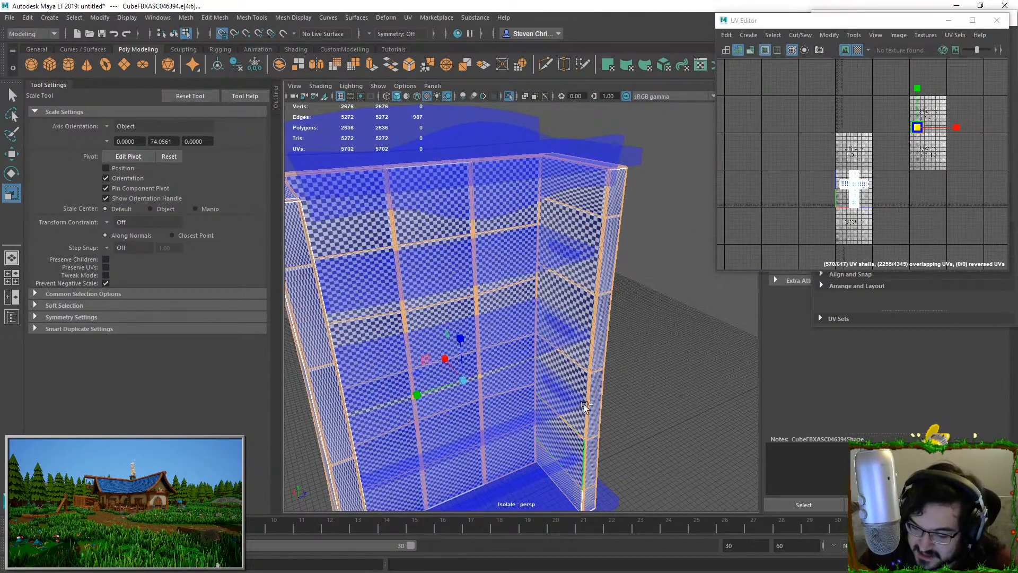
{"action": "double_click", "coordinate": [604, 201], "text": "ctrl"}
{"action": "left_click_drag", "start_coordinate": [578, 282], "coordinate": [524, 291], "text": "alt"}
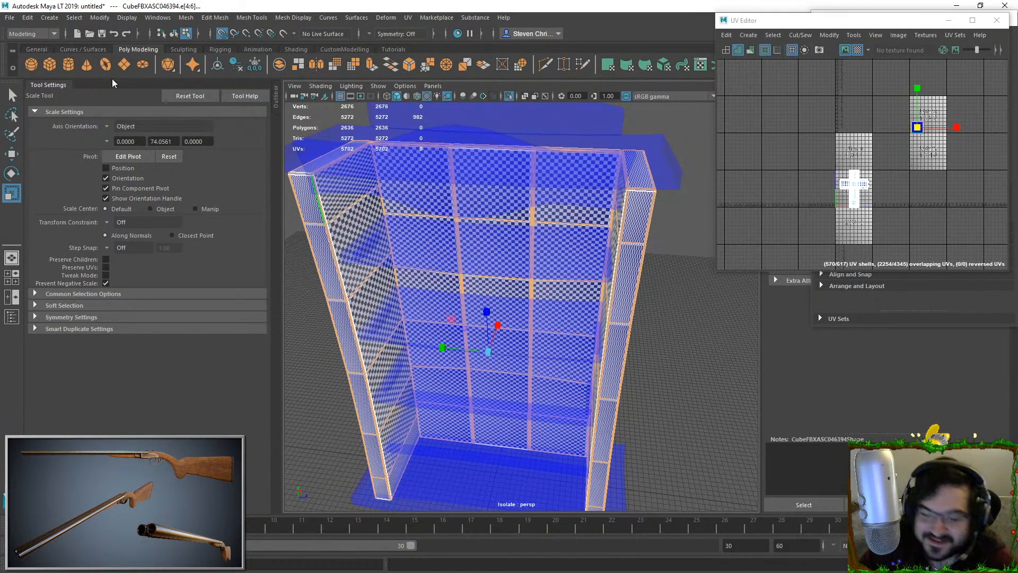
Sew the UVs along the remaining selected edges, and undo the last UV change
{"action": "left_click", "coordinate": [800, 35]}
{"action": "left_click", "coordinate": [811, 128]}
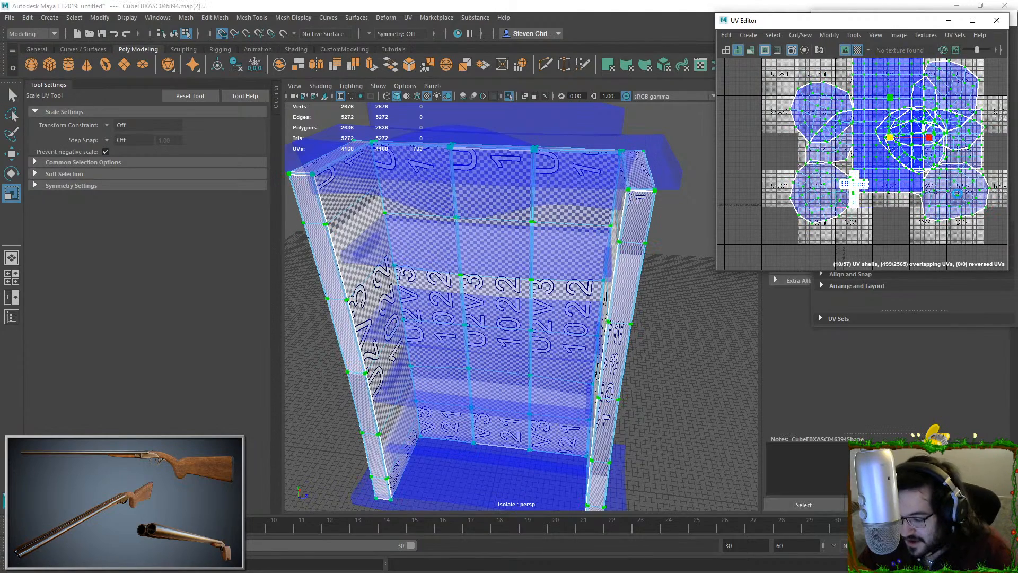
{"action": "key", "text": "ctrl+z"}
{"action": "scroll", "coordinate": [917, 178], "scroll_direction": "down", "scroll_amount": 3}
Select one of the long UV shells and move it up out of the overlapping pile
{"action": "left_click", "coordinate": [932, 112]}
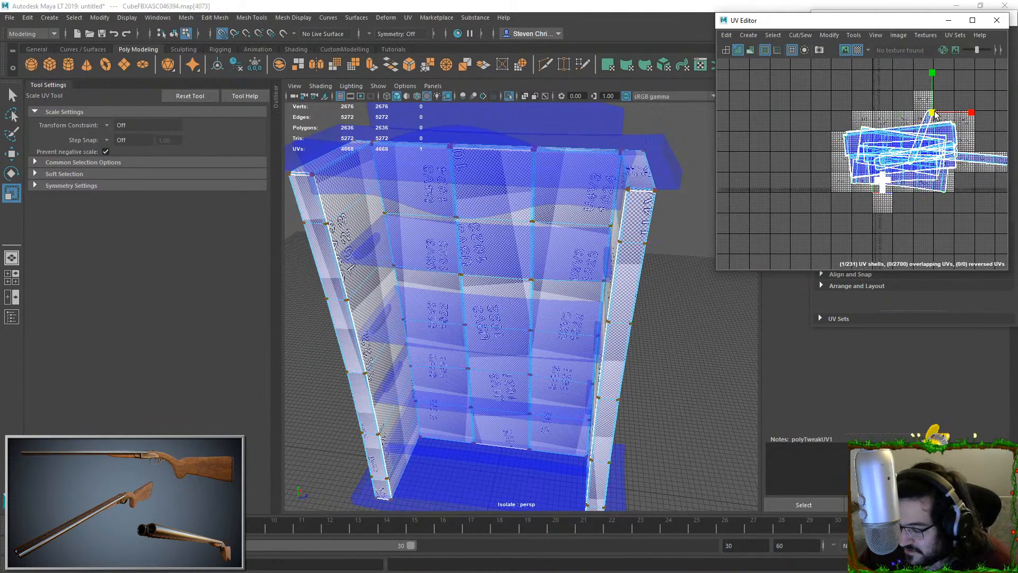
{"action": "double_click", "coordinate": [933, 113]}
{"action": "key", "text": "w"}
{"action": "left_click_drag", "start_coordinate": [922, 137], "coordinate": [854, 79]}
Select the edge loops along the front and upper edges of the side panels, and sew their UVs together
{"action": "middle_click_drag", "start_coordinate": [346, 229], "coordinate": [443, 266], "text": "alt"}
{"action": "left_click_drag", "start_coordinate": [442, 266], "coordinate": [512, 209], "text": "alt"}
{"action": "right_click_drag", "start_coordinate": [477, 286], "coordinate": [480, 250]}
{"action": "left_click", "coordinate": [484, 194]}
{"action": "left_click_drag", "start_coordinate": [416, 222], "coordinate": [527, 305], "text": "alt"}
{"action": "left_click_drag", "start_coordinate": [655, 260], "coordinate": [525, 276], "text": "alt"}
{"action": "double_click", "coordinate": [646, 270], "text": "shift"}
{"action": "left_click_drag", "start_coordinate": [602, 273], "coordinate": [795, 272], "text": "alt"}
{"action": "double_click", "coordinate": [458, 255], "text": "shift"}
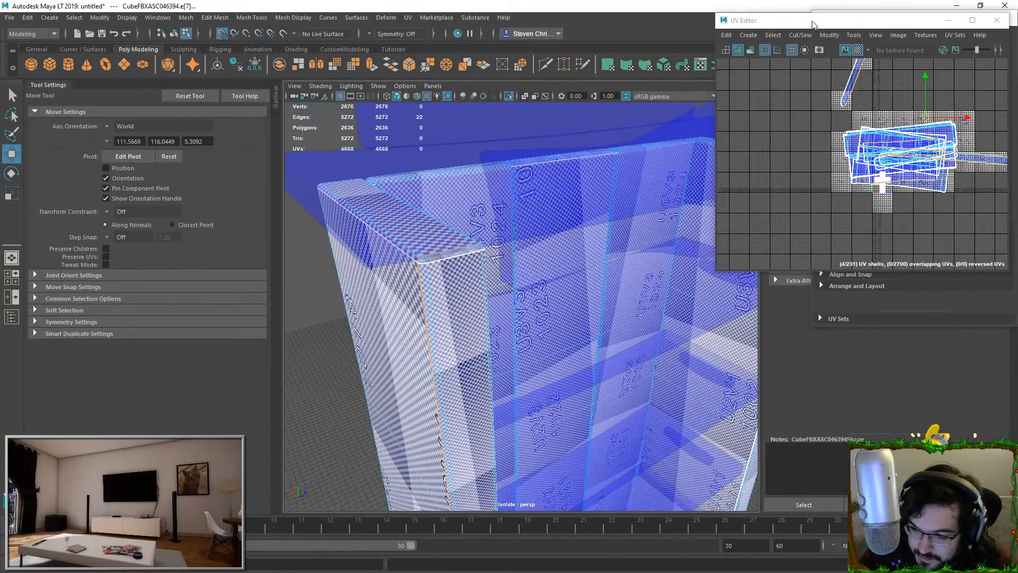
{"action": "left_click", "coordinate": [803, 35]}
{"action": "left_click", "coordinate": [812, 145]}
Select the vertical edge loop at the side panel's front inner corner and cut its UVs
{"action": "left_click_drag", "start_coordinate": [499, 291], "coordinate": [344, 289], "text": "alt"}
{"action": "left_click_drag", "start_coordinate": [449, 237], "coordinate": [534, 235], "text": "alt"}
{"action": "left_click", "coordinate": [453, 272]}
{"action": "left_click_drag", "start_coordinate": [453, 272], "coordinate": [509, 278], "text": "alt"}
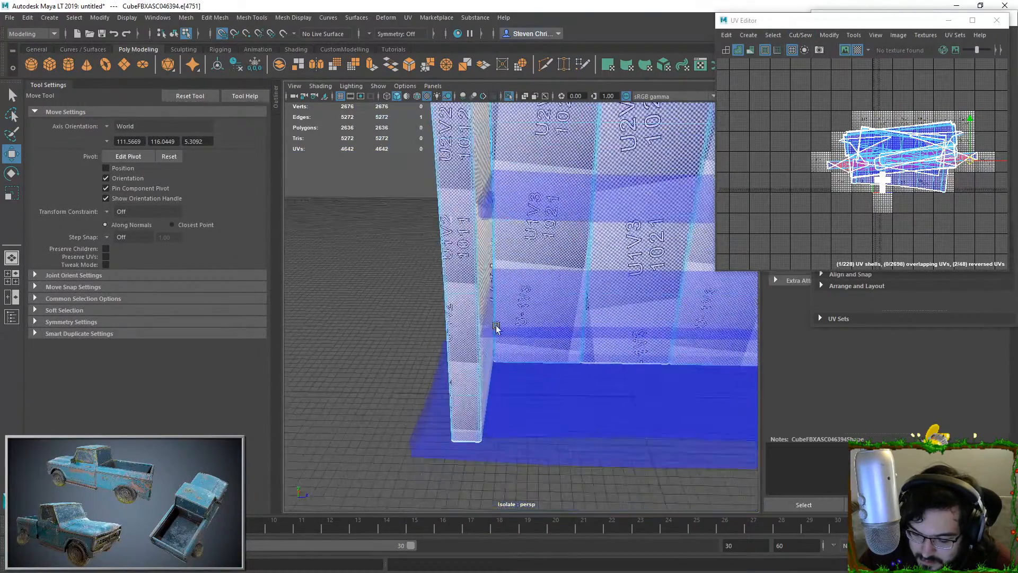
{"action": "double_click", "coordinate": [479, 435], "text": "shift"}
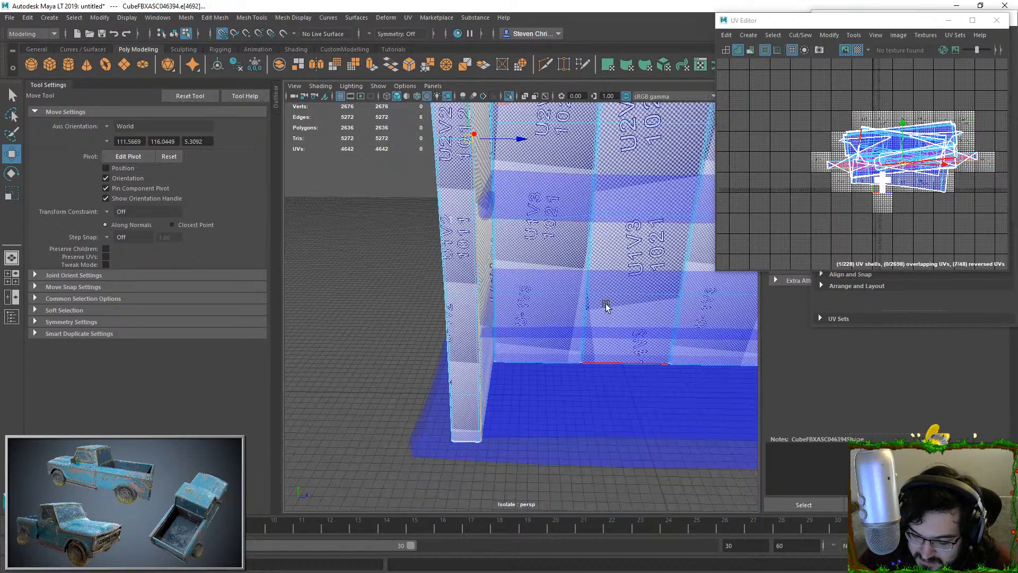
{"action": "scroll", "coordinate": [606, 313], "scroll_direction": "down", "scroll_amount": 1}
{"action": "left_click", "coordinate": [812, 31]}
{"action": "left_click", "coordinate": [802, 35]}
{"action": "left_click", "coordinate": [805, 94]}
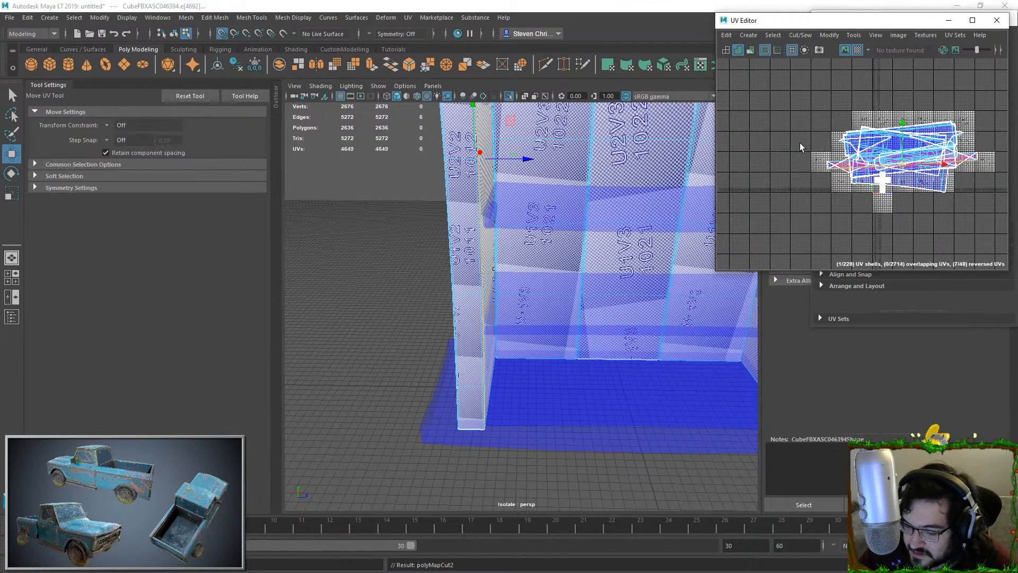
Select all UVs of the isolated bookshelf parts, unfold them and lay out the shells
{"action": "middle_click_drag", "start_coordinate": [865, 137], "coordinate": [805, 234], "text": "alt"}
{"action": "scroll", "coordinate": [779, 246], "scroll_direction": "down", "scroll_amount": 2}
{"action": "right_click_drag", "start_coordinate": [778, 246], "coordinate": [758, 212]}
{"action": "left_click_drag", "start_coordinate": [747, 180], "coordinate": [922, 265]}
{"action": "key", "text": "ctrl+u"}
{"action": "scroll", "coordinate": [886, 211], "scroll_direction": "down", "scroll_amount": 1}
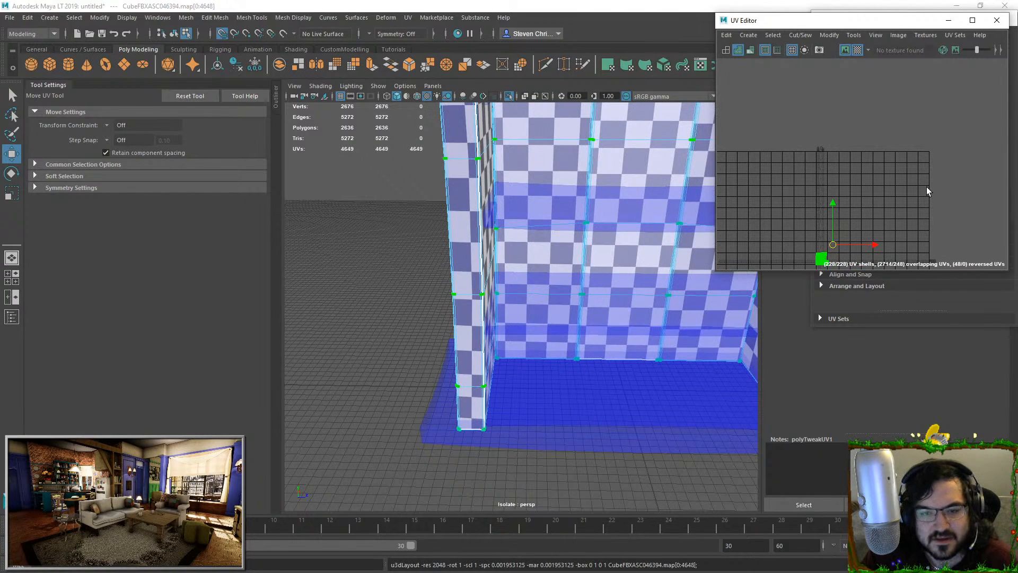
Examine the laid-out UV shells and the checker pattern on the side and back panels
{"action": "key", "text": "f"}
{"action": "scroll", "coordinate": [869, 198], "scroll_direction": "up", "scroll_amount": 2}
{"action": "double_click", "coordinate": [801, 237]}
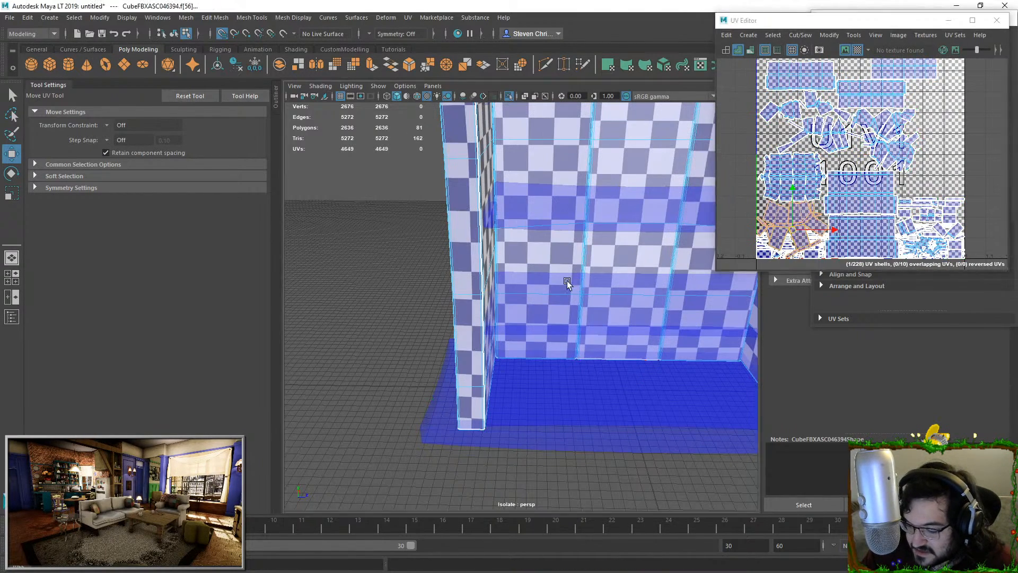
{"action": "key", "text": "f"}
{"action": "left_click_drag", "start_coordinate": [502, 316], "coordinate": [434, 315], "text": "alt"}
{"action": "left_click", "coordinate": [677, 277]}
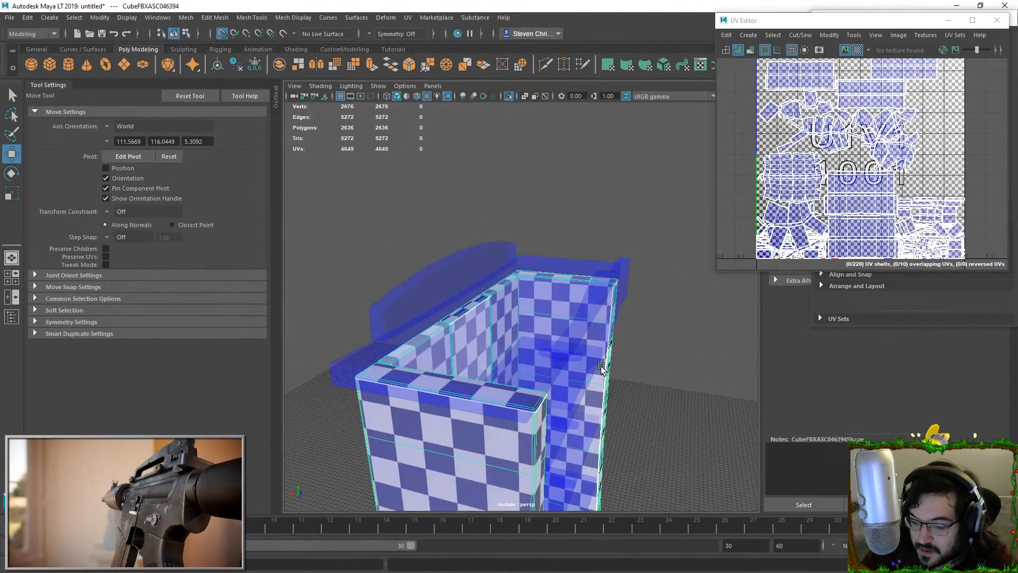
Select the isolated side and back panels and move their UV shells out of the 0-1 tile
{"action": "double_click", "coordinate": [575, 389]}
{"action": "double_click", "coordinate": [513, 438], "text": "shift"}
{"action": "left_click_drag", "start_coordinate": [513, 438], "coordinate": [584, 371], "text": "alt"}
{"action": "double_click", "coordinate": [484, 395], "text": "shift"}
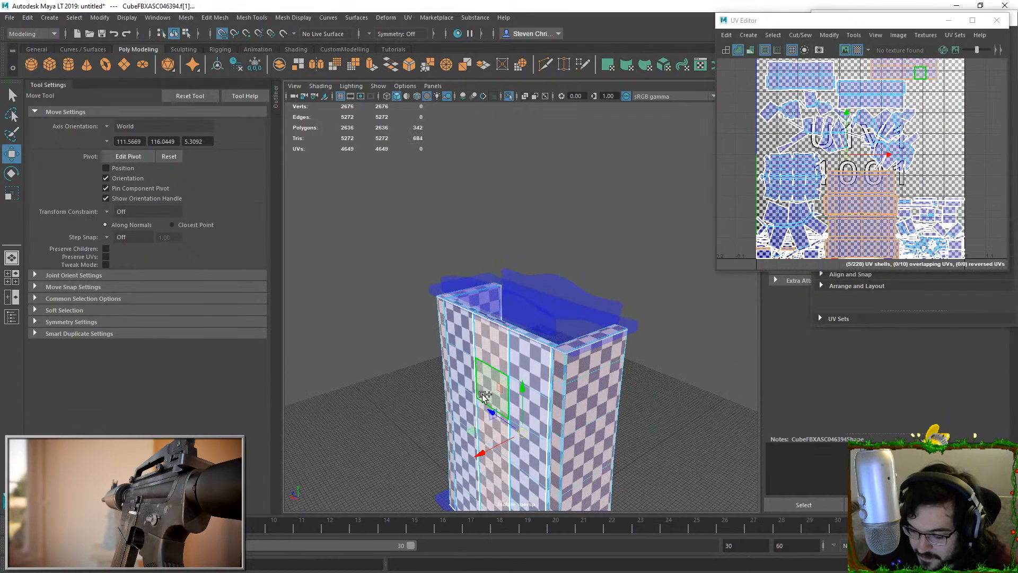
{"action": "scroll", "coordinate": [882, 158], "scroll_direction": "up", "scroll_amount": 2}
{"action": "scroll", "coordinate": [882, 158], "scroll_direction": "down", "scroll_amount": 3}
{"action": "middle_click_drag", "start_coordinate": [873, 155], "coordinate": [872, 199], "text": "alt"}
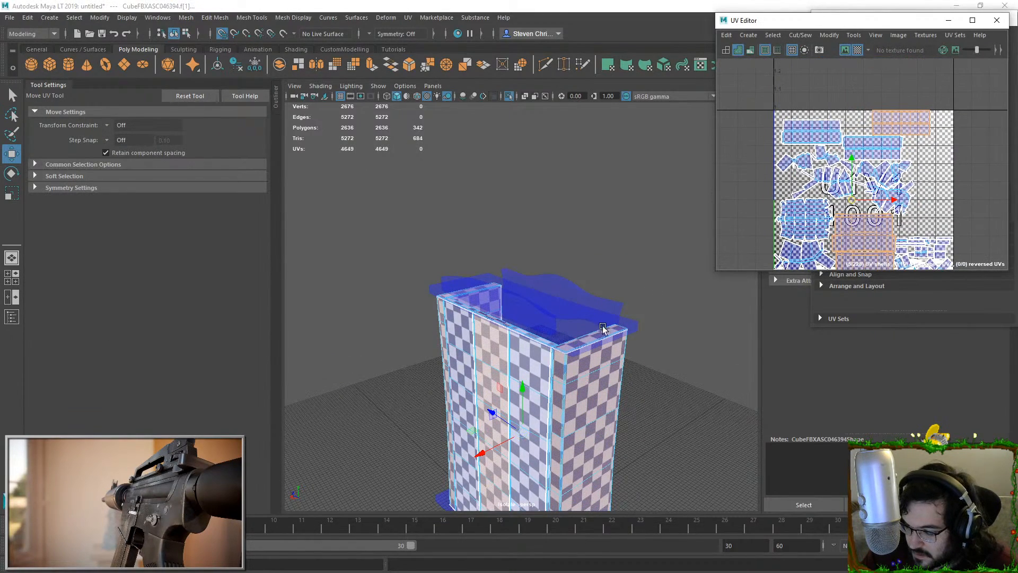
{"action": "double_click", "coordinate": [543, 364], "text": "shift"}
{"action": "scroll", "coordinate": [748, 198], "scroll_direction": "down", "scroll_amount": 3}
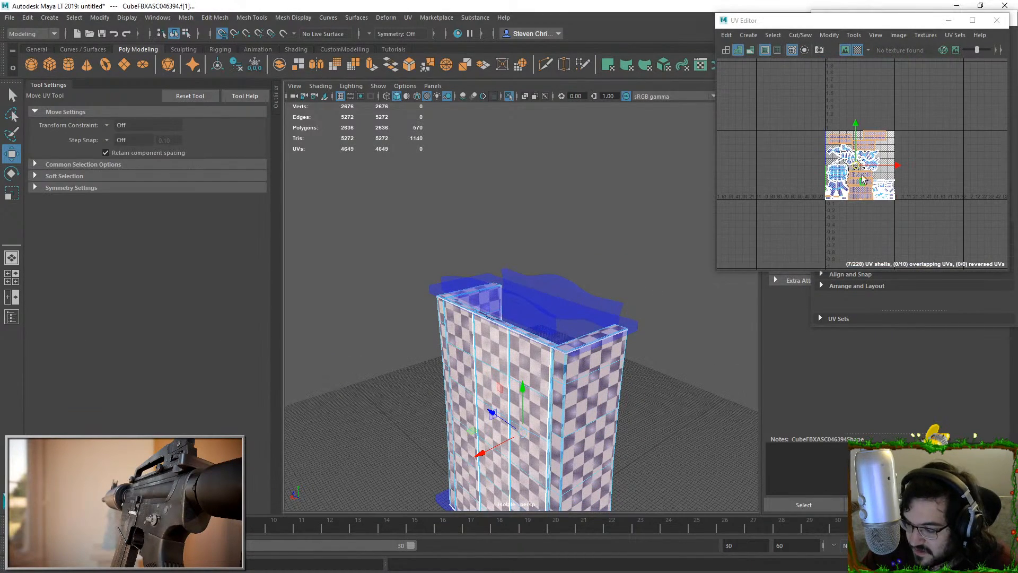
{"action": "left_click_drag", "start_coordinate": [748, 199], "coordinate": [689, 212]}
{"action": "right_click_drag", "start_coordinate": [622, 247], "coordinate": [657, 212]}
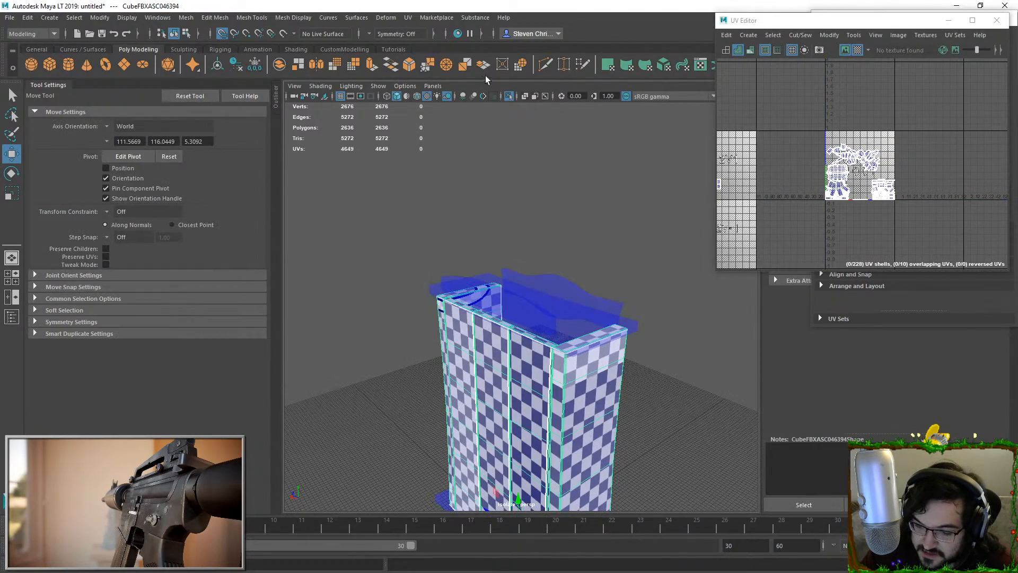
Show the whole bookshelf again and select all faces of its top board and base board
{"action": "left_click", "coordinate": [510, 96]}
{"action": "scroll", "coordinate": [543, 299], "scroll_direction": "down", "scroll_amount": 2}
{"action": "right_click_drag", "start_coordinate": [534, 331], "coordinate": [536, 361]}
{"action": "double_click", "coordinate": [544, 331]}
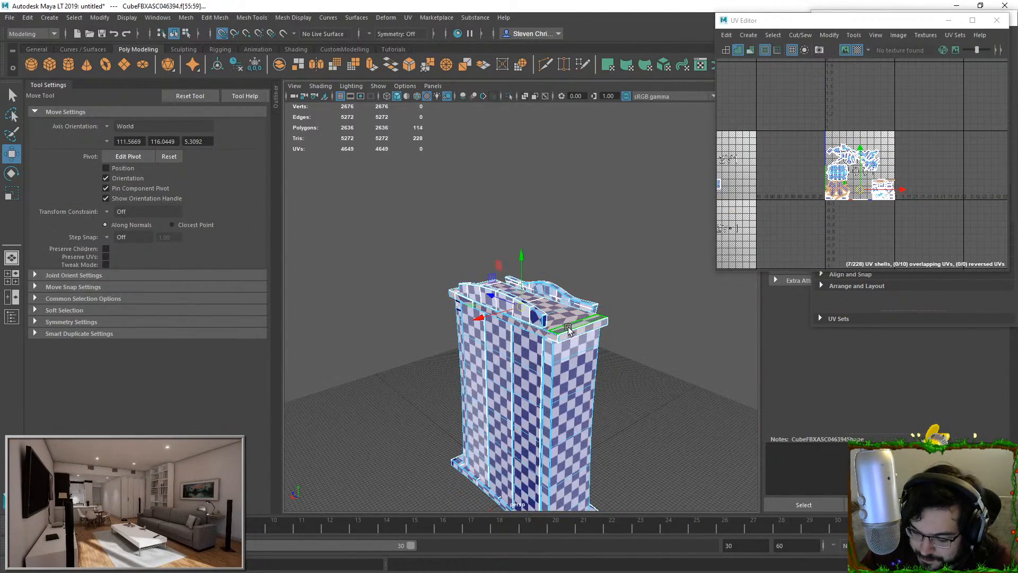
{"action": "left_click_drag", "start_coordinate": [544, 331], "coordinate": [602, 281], "text": "alt"}
{"action": "double_click", "coordinate": [565, 387], "text": "shift"}
{"action": "left_click_drag", "start_coordinate": [576, 341], "coordinate": [596, 334], "text": "alt"}
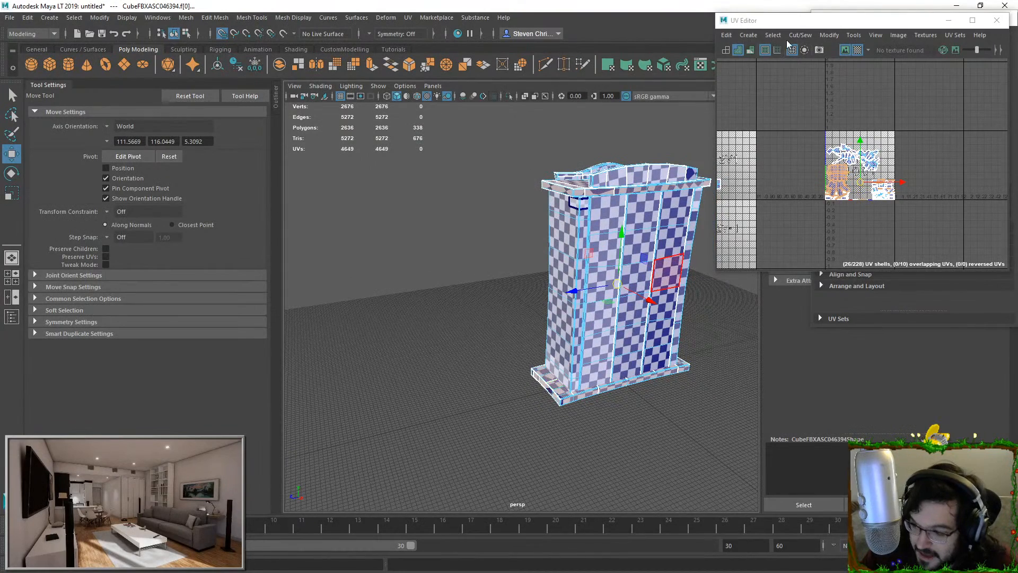
Unitize the UVs of the top and base boards and move them away from the other shells
{"action": "left_click", "coordinate": [830, 36]}
{"action": "left_click", "coordinate": [844, 161]}
{"action": "scroll", "coordinate": [871, 179], "scroll_direction": "down", "scroll_amount": 2}
{"action": "left_click_drag", "start_coordinate": [864, 171], "coordinate": [899, 141]}
{"action": "key", "text": "e"}
{"action": "key", "text": "r"}
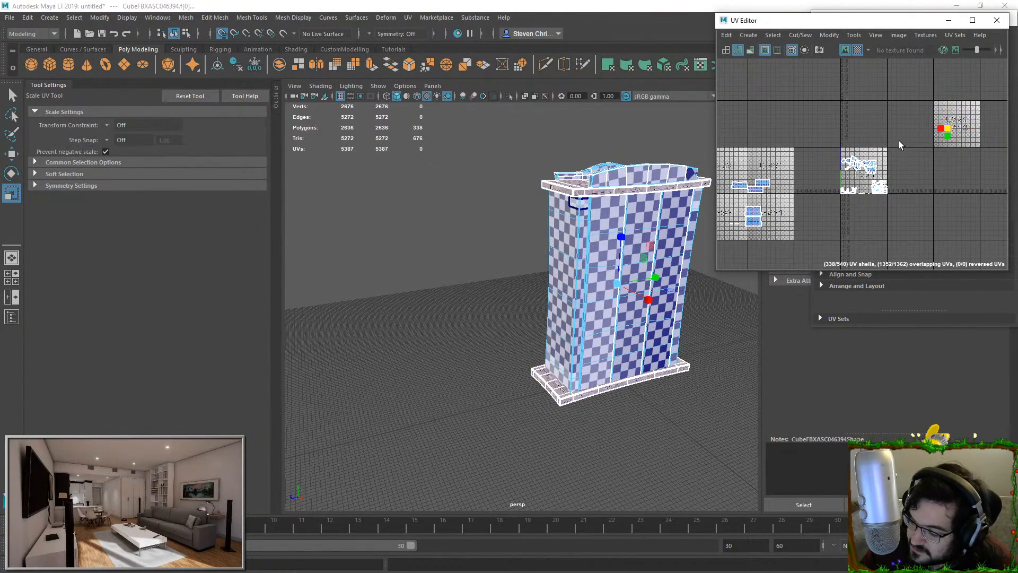
Convert the top and base board selection to edges and deselect the edge loop around the top board's side
{"action": "key", "text": "ctrl+F10"}
{"action": "middle_click_drag", "start_coordinate": [946, 142], "coordinate": [902, 150], "text": "alt"}
{"action": "left_click_drag", "start_coordinate": [550, 247], "coordinate": [621, 320], "text": "alt"}
{"action": "scroll", "coordinate": [621, 320], "scroll_direction": "up", "scroll_amount": 5}
{"action": "middle_click_drag", "start_coordinate": [628, 220], "coordinate": [589, 277], "text": "alt"}
{"action": "left_click_drag", "start_coordinate": [589, 277], "coordinate": [689, 305], "text": "alt"}
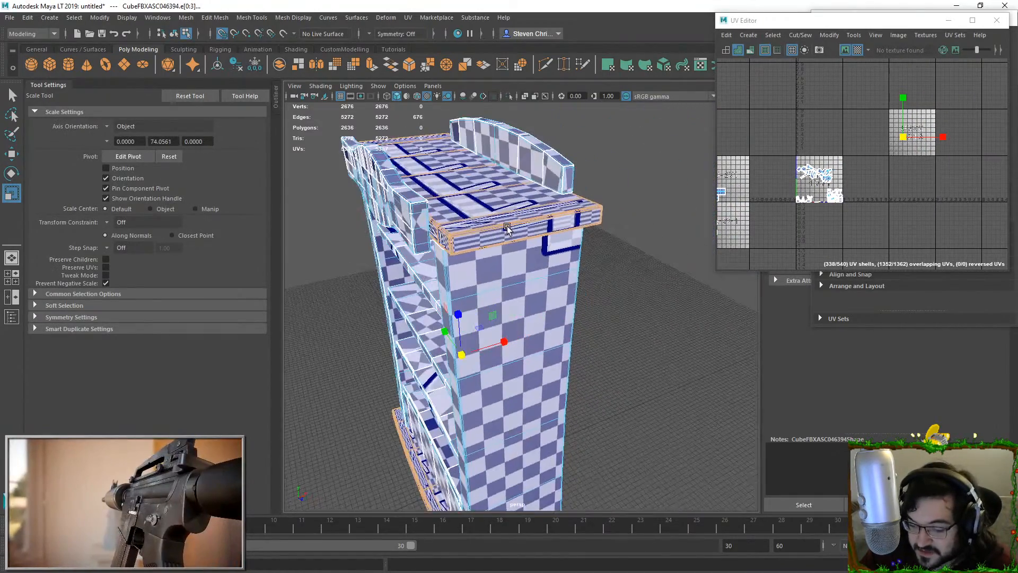
{"action": "left_click_drag", "start_coordinate": [411, 276], "coordinate": [446, 247], "text": "alt"}
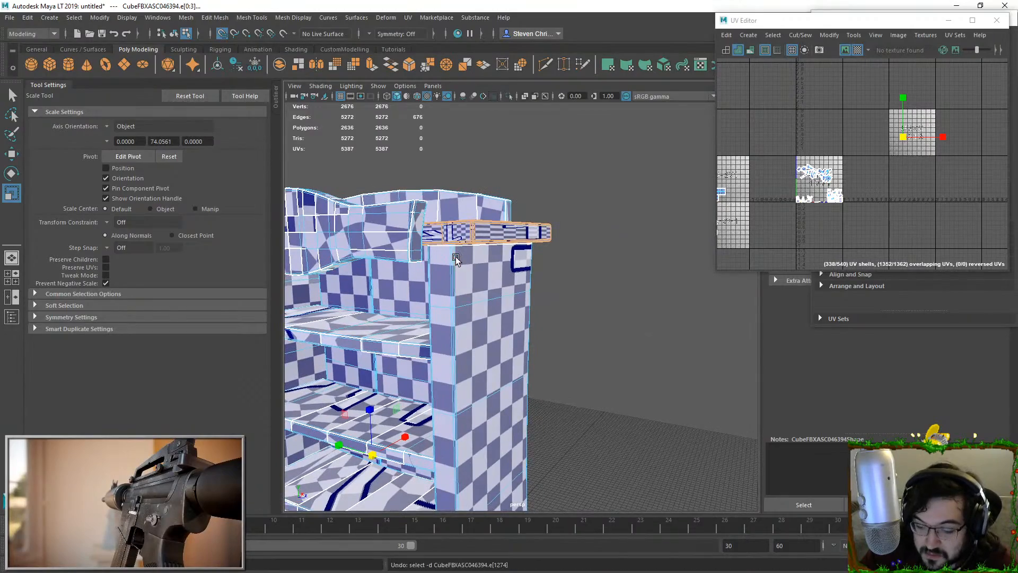
{"action": "middle_click_drag", "start_coordinate": [456, 257], "coordinate": [504, 346], "text": "alt"}
{"action": "scroll", "coordinate": [503, 346], "scroll_direction": "up", "scroll_amount": 1}
{"action": "left_click_drag", "start_coordinate": [544, 301], "coordinate": [509, 322], "text": "alt"}
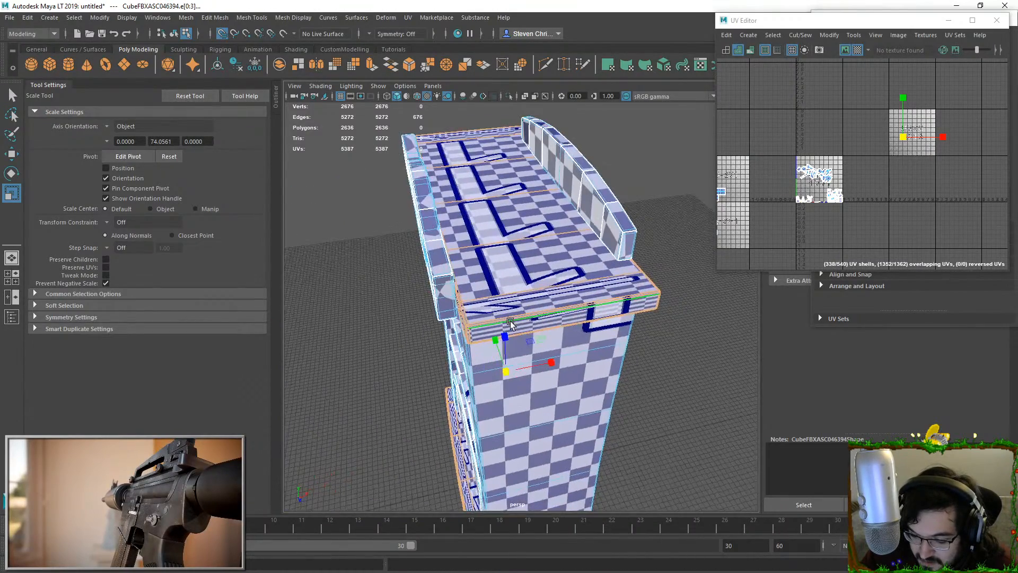
{"action": "double_click", "coordinate": [510, 322], "text": "ctrl"}
{"action": "left_click_drag", "start_coordinate": [625, 247], "coordinate": [651, 230], "text": "alt"}
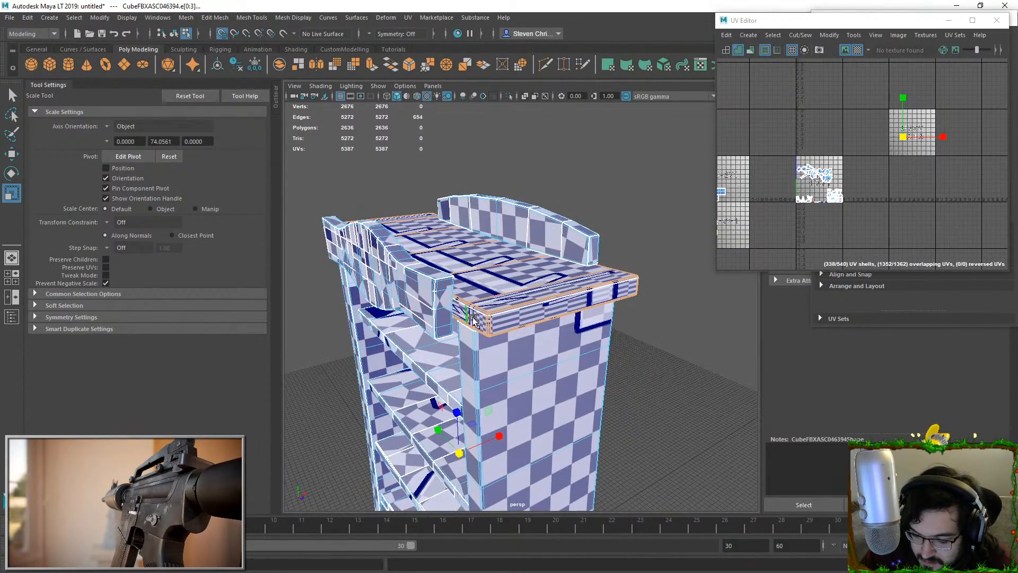
Deselect the short vertical edges at the top board's corners so they stay as UV seams
{"action": "left_click_drag", "start_coordinate": [463, 319], "coordinate": [568, 350], "text": "alt"}
{"action": "left_click_drag", "start_coordinate": [319, 257], "coordinate": [280, 257]}
{"action": "left_click_drag", "start_coordinate": [477, 297], "coordinate": [537, 297], "text": "alt"}
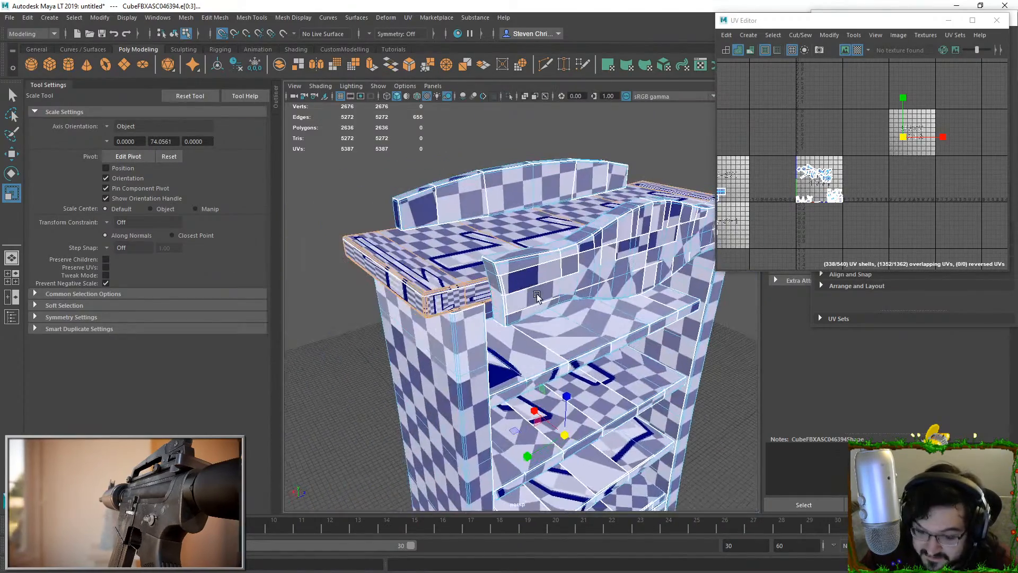
{"action": "scroll", "coordinate": [455, 280], "scroll_direction": "up", "scroll_amount": 5}
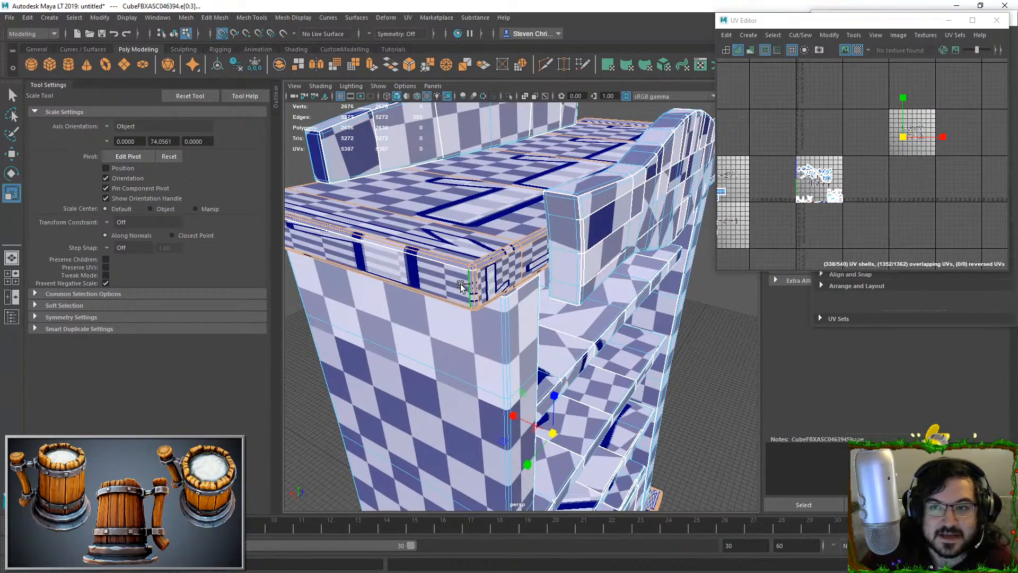
{"action": "left_click_drag", "start_coordinate": [432, 302], "coordinate": [547, 344], "text": "alt"}
{"action": "key", "text": "5"}
{"action": "key", "text": "6"}
{"action": "left_click", "coordinate": [523, 355], "text": "ctrl"}
{"action": "key", "text": "ctrl+z"}
{"action": "left_click", "coordinate": [534, 353], "text": "ctrl"}
{"action": "left_click_drag", "start_coordinate": [405, 368], "coordinate": [495, 274], "text": "alt"}
{"action": "left_click", "coordinate": [486, 311], "text": "ctrl"}
{"action": "left_click", "coordinate": [558, 351], "text": "ctrl"}
{"action": "left_click", "coordinate": [494, 273], "text": "ctrl"}
Move and sew the selected edges of both boards, and unfold the resulting UV shells
{"action": "right_click_drag", "start_coordinate": [494, 274], "coordinate": [721, 193], "text": "alt"}
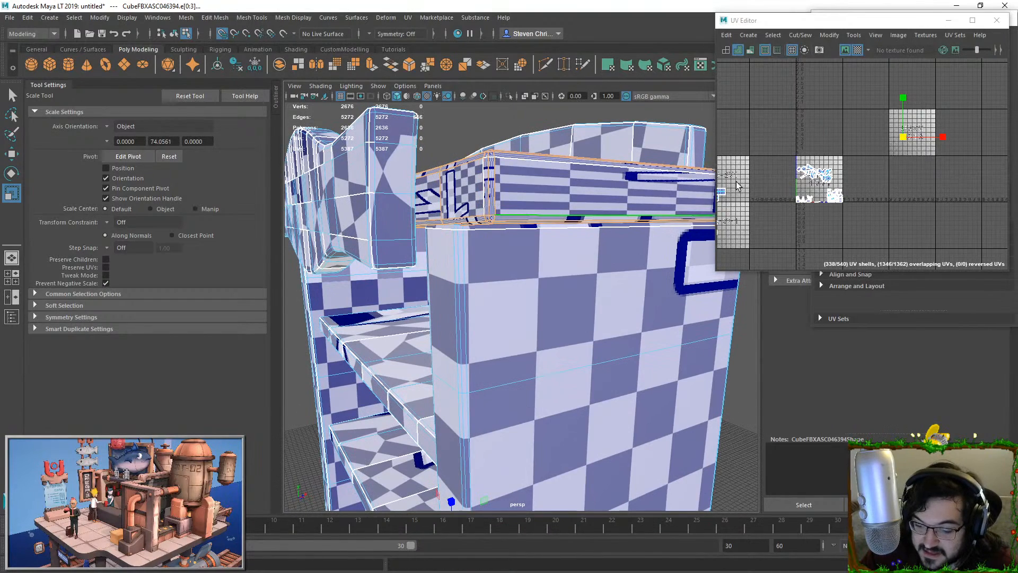
{"action": "left_click", "coordinate": [799, 35]}
{"action": "left_click", "coordinate": [819, 125]}
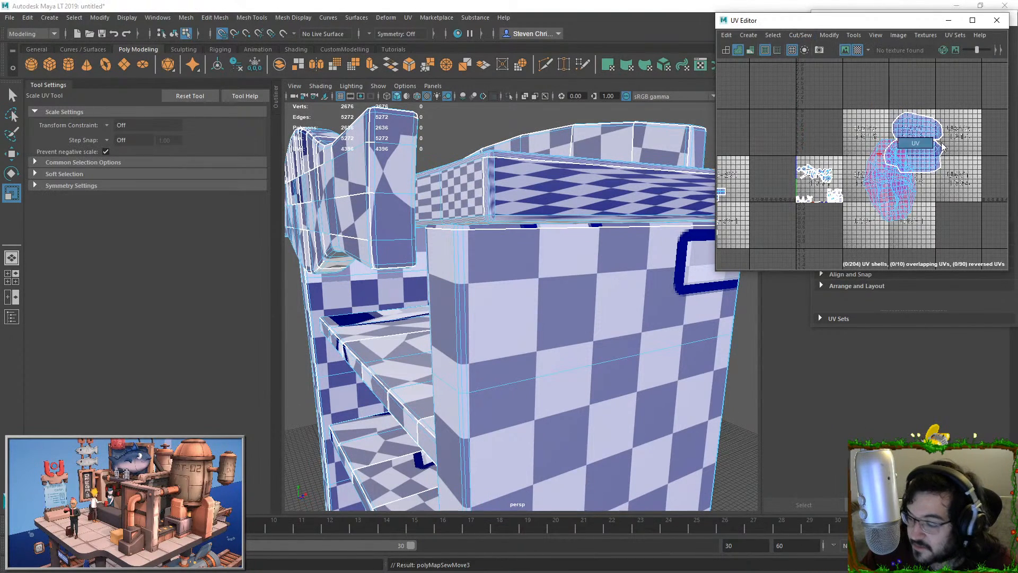
{"action": "right_click_drag", "start_coordinate": [923, 159], "coordinate": [972, 179], "text": "ctrl"}
{"action": "key", "text": "ctrl+u"}
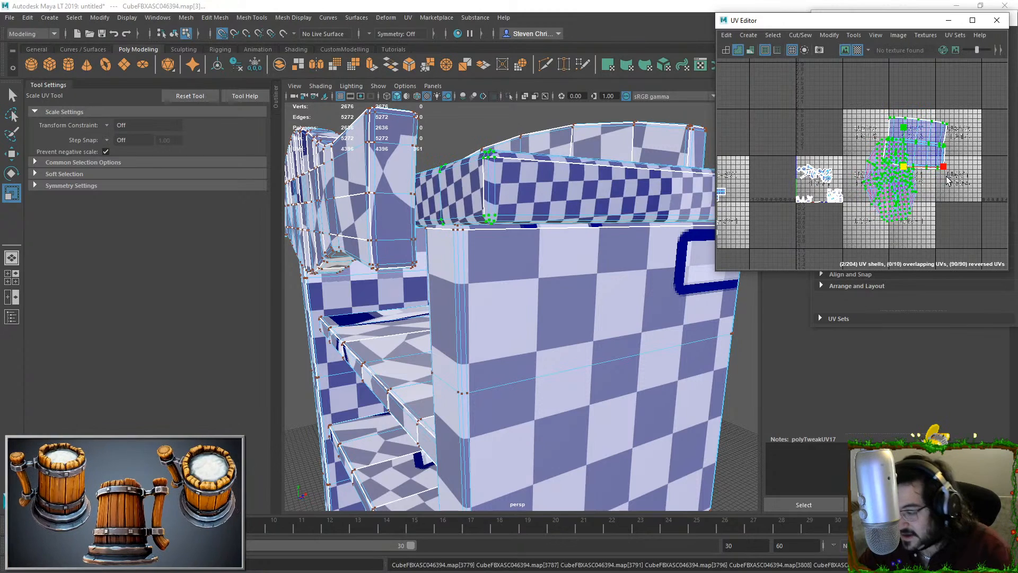
Select the top board's UV shell and move it clear of the base board's shell
{"action": "left_click", "coordinate": [933, 134]}
{"action": "right_click_drag", "start_coordinate": [936, 131], "coordinate": [970, 151], "text": "ctrl"}
{"action": "key", "text": "w"}
{"action": "middle_click_drag", "start_coordinate": [937, 124], "coordinate": [975, 84]}
{"action": "left_click_drag", "start_coordinate": [544, 167], "coordinate": [562, 228], "text": "alt"}
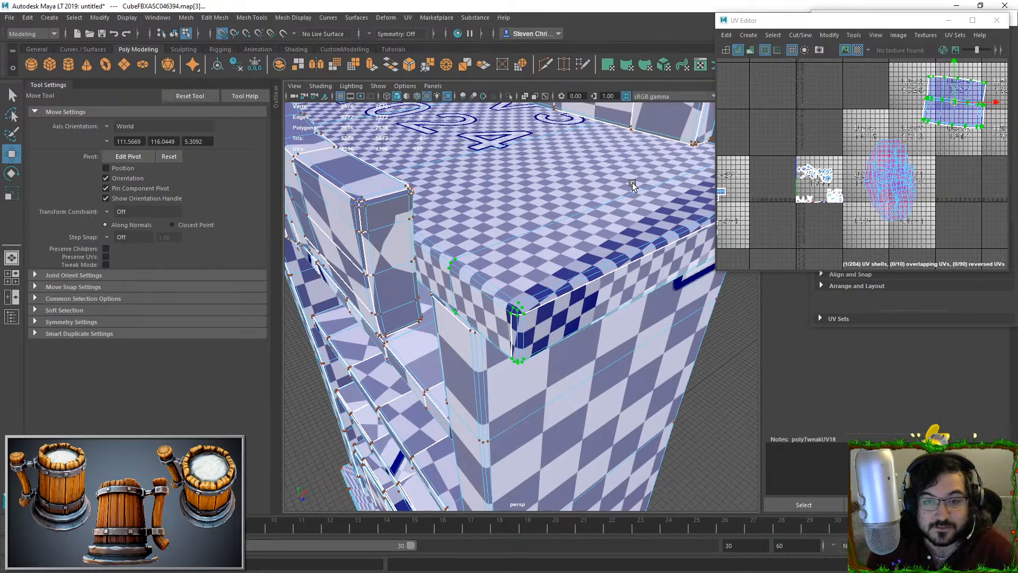
Select the base board's distorted shell, unitize its UVs and move them to an empty area
{"action": "right_click_drag", "start_coordinate": [896, 187], "coordinate": [896, 210]}
{"action": "double_click", "coordinate": [904, 179]}
{"action": "key", "text": "f"}
{"action": "left_click_drag", "start_coordinate": [483, 317], "coordinate": [535, 299], "text": "alt"}
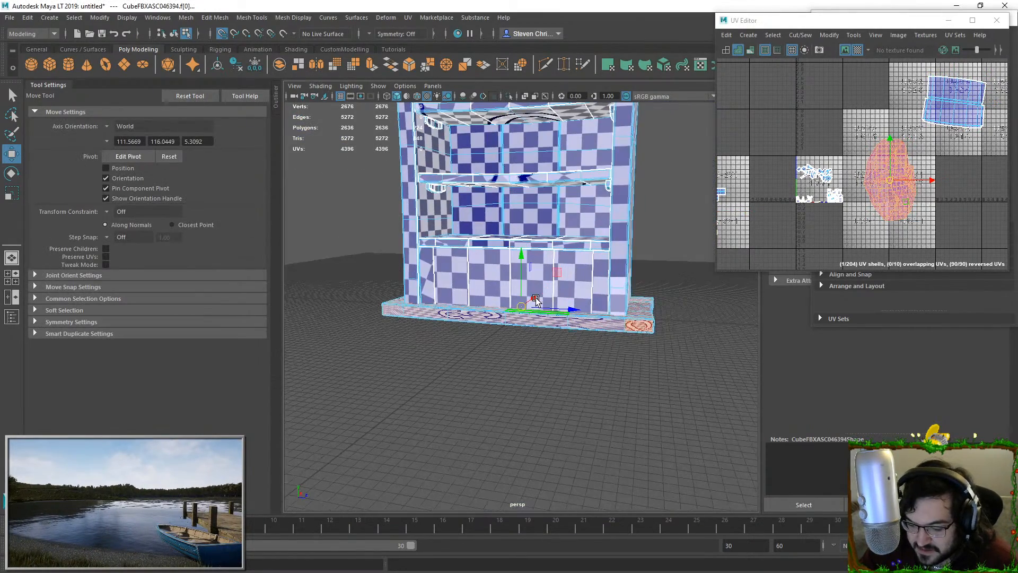
{"action": "middle_click_drag", "start_coordinate": [618, 303], "coordinate": [531, 312], "text": "alt"}
{"action": "scroll", "coordinate": [533, 312], "scroll_direction": "up", "scroll_amount": 4}
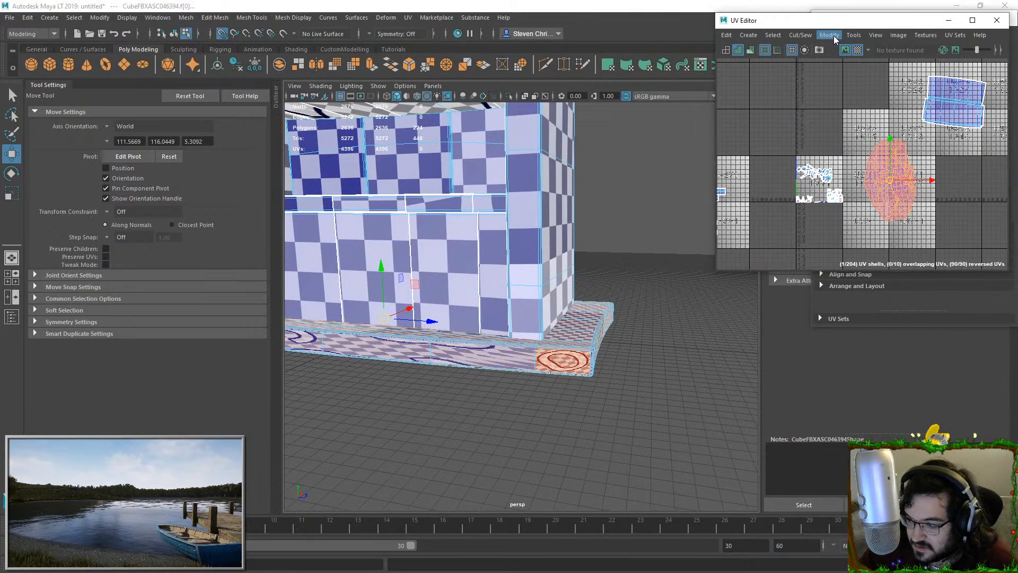
{"action": "left_click", "coordinate": [830, 35]}
{"action": "left_click", "coordinate": [848, 165]}
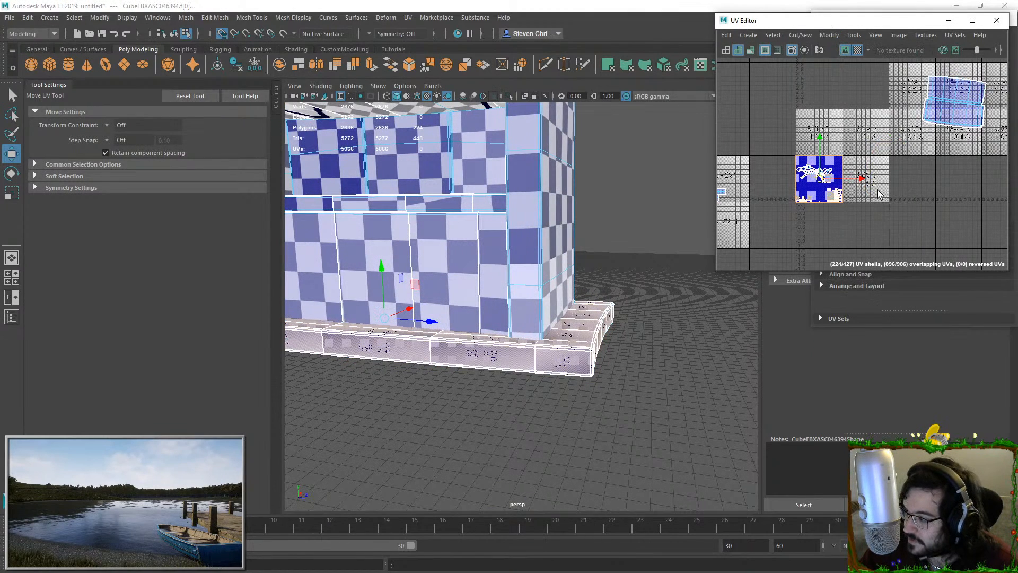
{"action": "scroll", "coordinate": [878, 193], "scroll_direction": "down", "scroll_amount": 4}
{"action": "left_click_drag", "start_coordinate": [856, 187], "coordinate": [845, 128]}
{"action": "key", "text": "r"}
Convert the base board's faces to edges and deselect the seam edges along its rim and corners
{"action": "key", "text": "ctrl+F10"}
{"action": "left_click_drag", "start_coordinate": [570, 347], "coordinate": [541, 357], "text": "alt"}
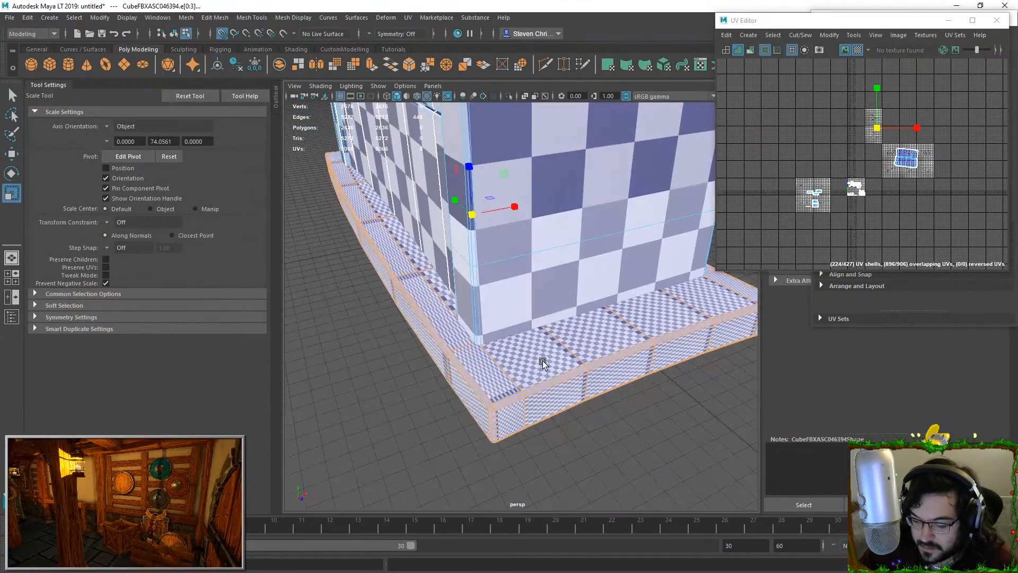
{"action": "double_click", "coordinate": [512, 429], "text": "shift"}
{"action": "left_click_drag", "start_coordinate": [480, 426], "coordinate": [476, 366], "text": "alt"}
{"action": "left_click", "coordinate": [525, 391], "text": "shift"}
{"action": "double_click", "coordinate": [562, 254], "text": "shift"}
{"action": "left_click", "coordinate": [476, 368], "text": "ctrl"}
{"action": "left_click_drag", "start_coordinate": [657, 329], "coordinate": [394, 313], "text": "alt"}
{"action": "left_click", "coordinate": [364, 273], "text": "ctrl"}
{"action": "left_click_drag", "start_coordinate": [519, 225], "coordinate": [564, 236], "text": "alt"}
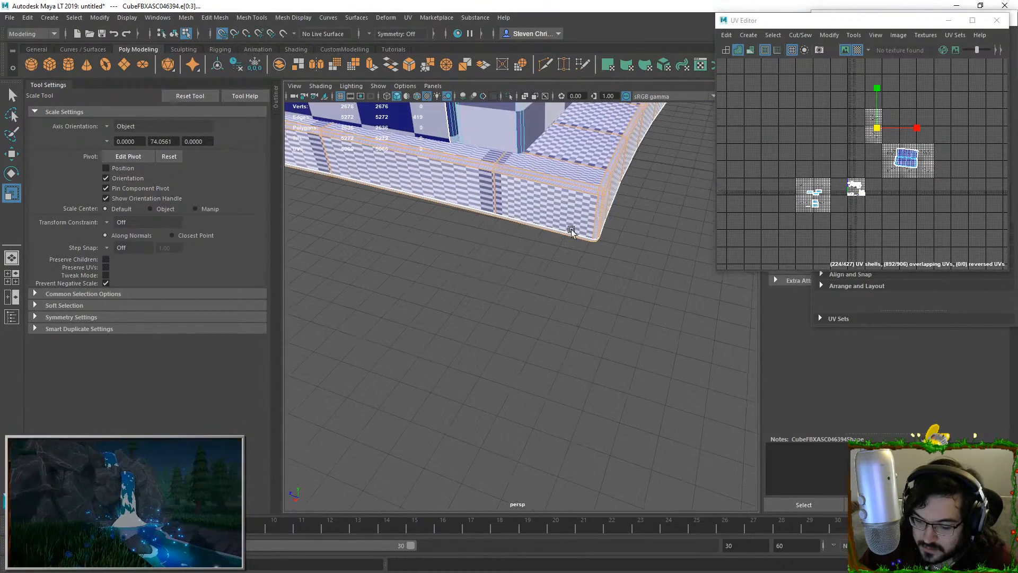
{"action": "left_click", "coordinate": [800, 36]}
{"action": "left_click", "coordinate": [815, 135]}
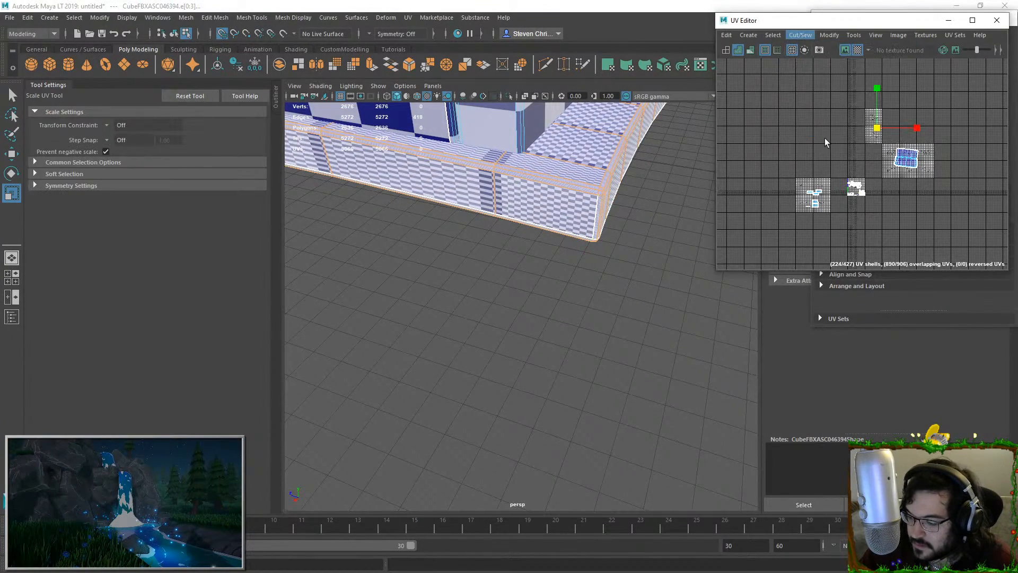
{"action": "right_click_drag", "start_coordinate": [816, 135], "coordinate": [846, 127]}
{"action": "left_click_drag", "start_coordinate": [847, 101], "coordinate": [883, 140]}
{"action": "key", "text": "ctrl+z"}
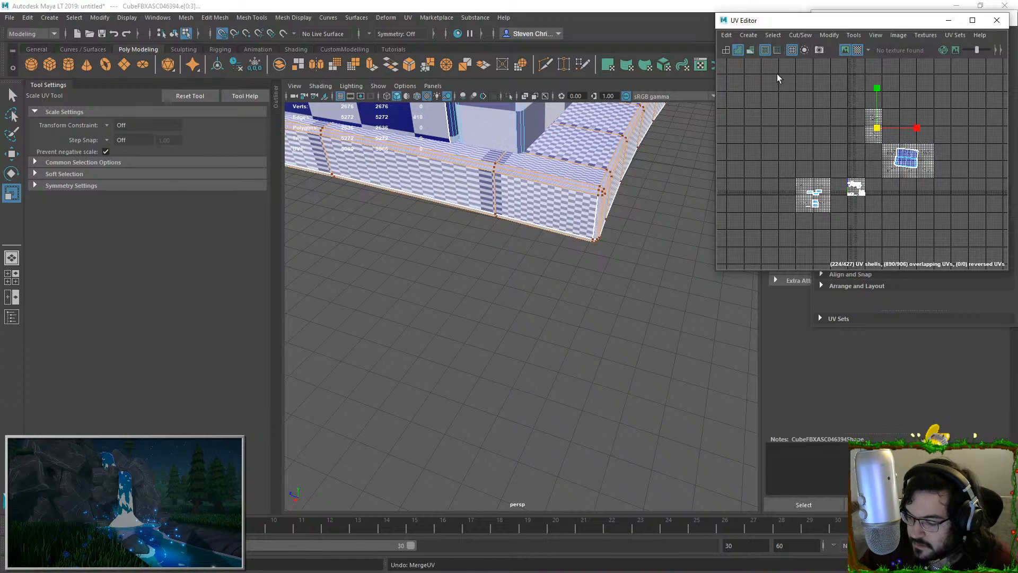
Move and sew the base board's selected edges, and unfold its UV shell
{"action": "left_click", "coordinate": [800, 35]}
{"action": "left_click", "coordinate": [821, 137]}
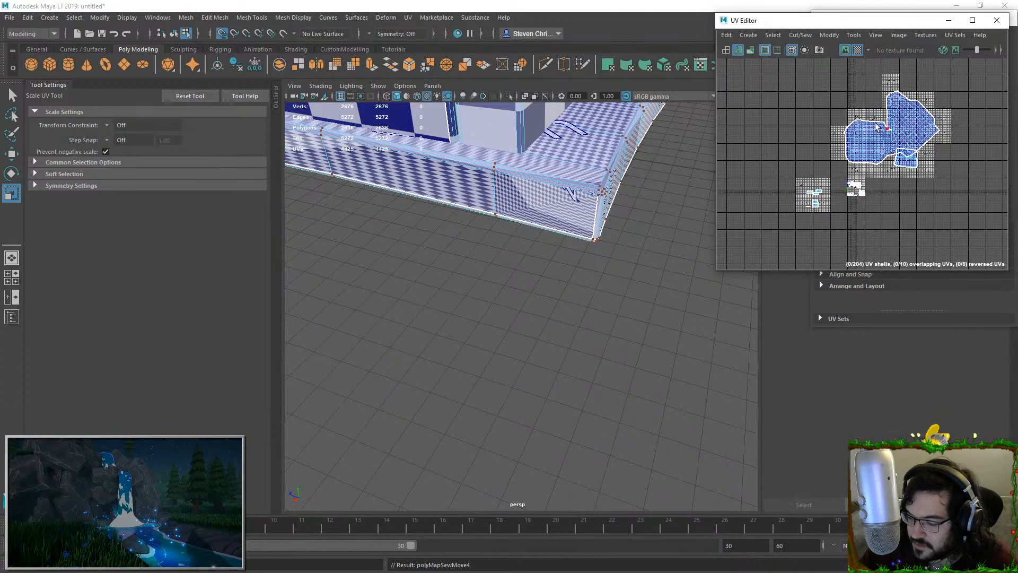
{"action": "key", "text": "ctrl+u"}
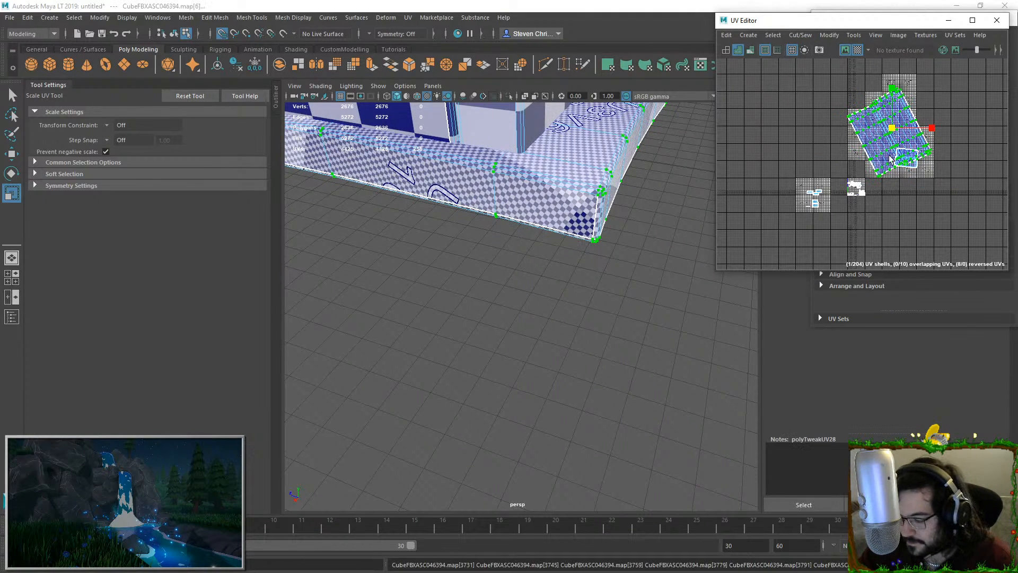
Move the unfolded base board shell away from the top board's shell
{"action": "key", "text": "w"}
{"action": "middle_click_drag", "start_coordinate": [896, 152], "coordinate": [921, 103]}
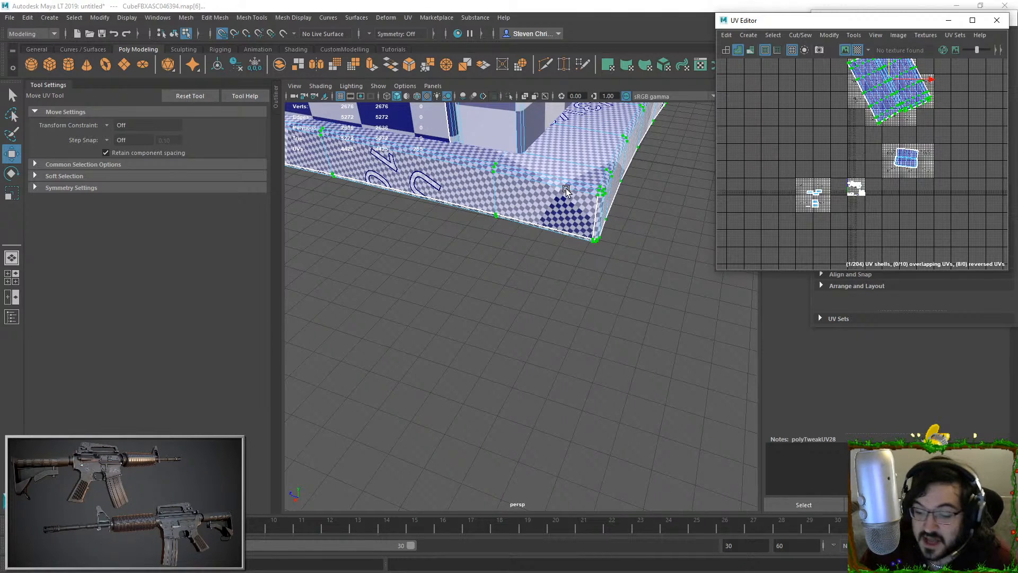
{"action": "left_click_drag", "start_coordinate": [570, 216], "coordinate": [599, 344], "text": "alt"}
{"action": "right_click_drag", "start_coordinate": [599, 344], "coordinate": [634, 327]}
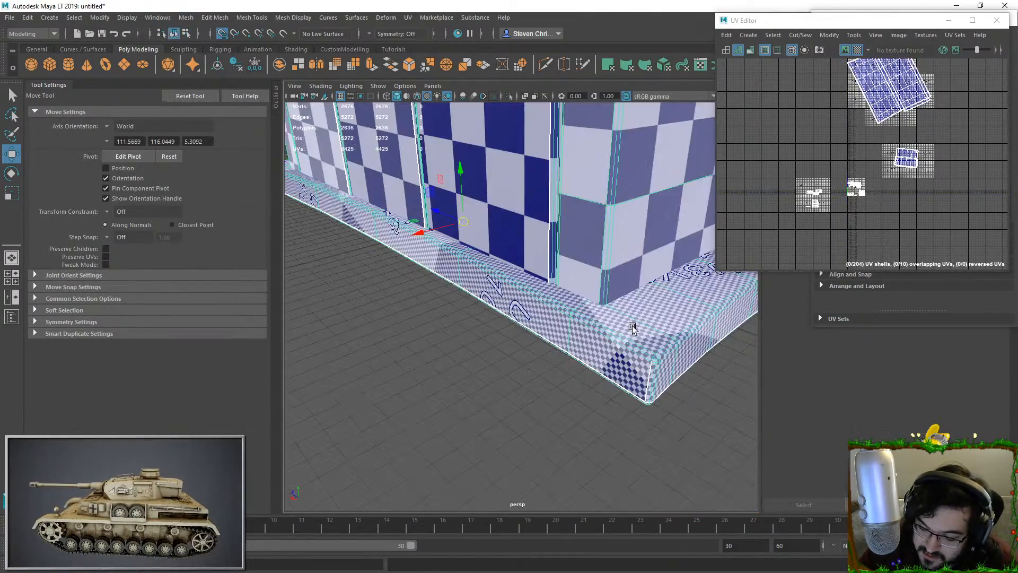
{"action": "left_click", "coordinate": [587, 250]}
{"action": "mouse_move", "coordinate": [587, 250]}
{"action": "left_mouse_down", "text": "alt"}
{"action": "mouse_move", "coordinate": [554, 307]}
{"action": "mouse_move", "coordinate": [579, 234]}
{"action": "left_mouse_up", "text": "alt"}
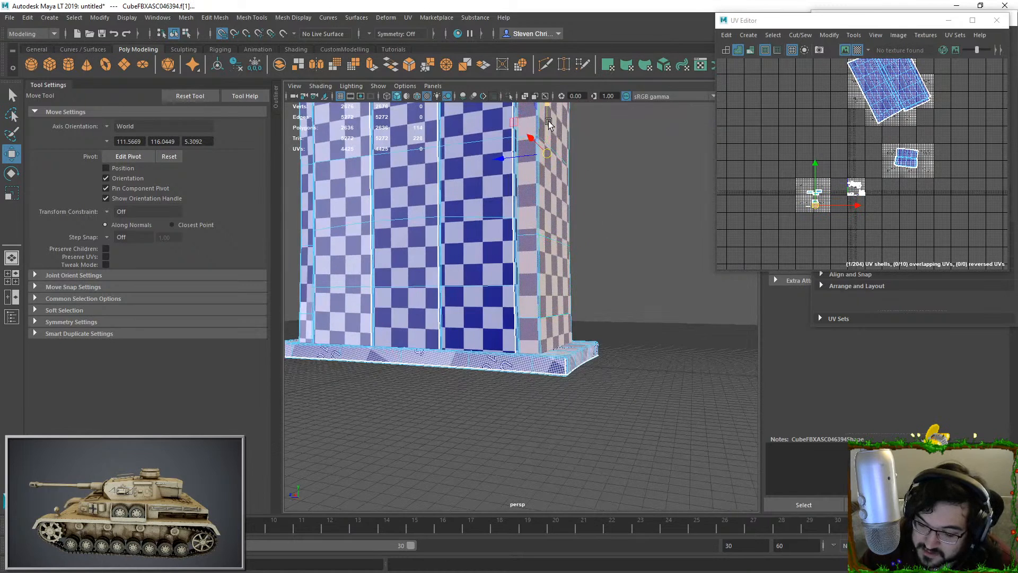
{"action": "left_click_drag", "start_coordinate": [548, 129], "coordinate": [547, 108]}
{"action": "key", "text": "ctrl+z"}
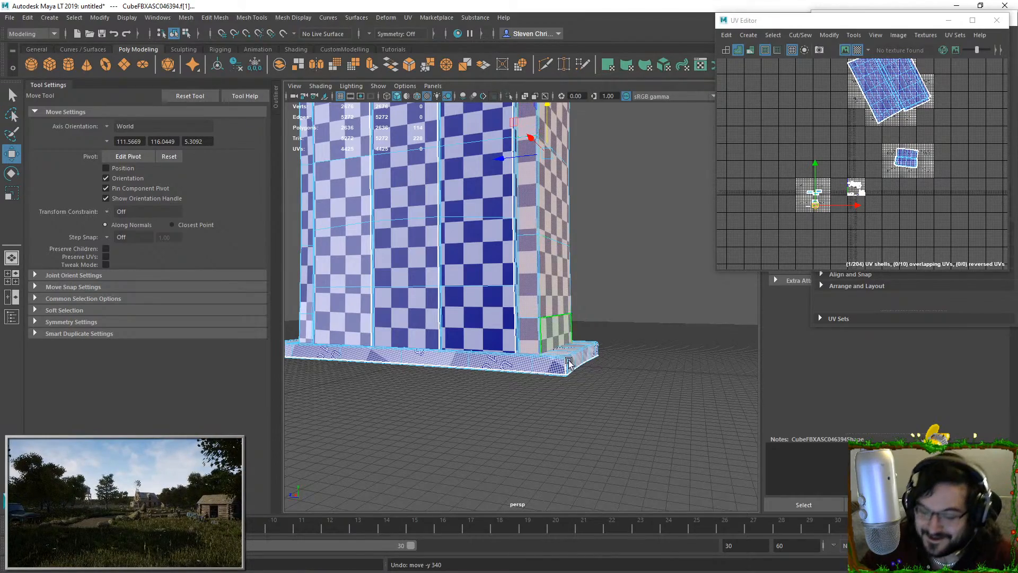
{"action": "left_click_drag", "start_coordinate": [569, 277], "coordinate": [498, 294], "text": "alt"}
{"action": "middle_click_drag", "start_coordinate": [498, 294], "coordinate": [555, 373], "text": "alt"}
{"action": "right_click_drag", "start_coordinate": [555, 374], "coordinate": [550, 316], "text": "alt"}
{"action": "left_click_drag", "start_coordinate": [550, 315], "coordinate": [506, 284], "text": "alt"}
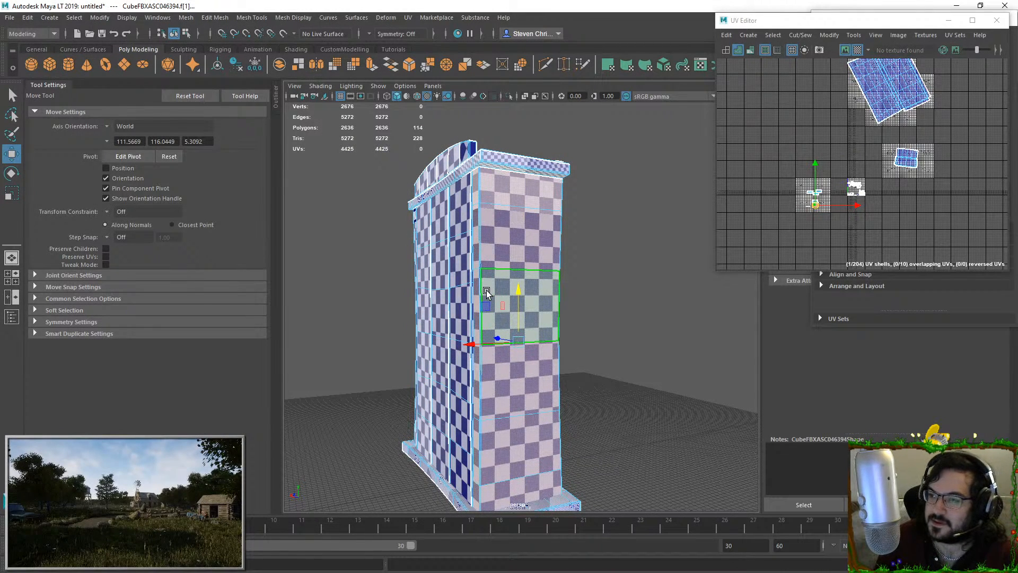
{"action": "left_click_drag", "start_coordinate": [487, 293], "coordinate": [650, 233], "text": "alt"}
{"action": "double_click", "coordinate": [469, 269]}
Select all faces of the four shelf boards and unitize their UVs
{"action": "left_click_drag", "start_coordinate": [484, 221], "coordinate": [576, 252], "text": "alt"}
{"action": "double_click", "coordinate": [492, 278]}
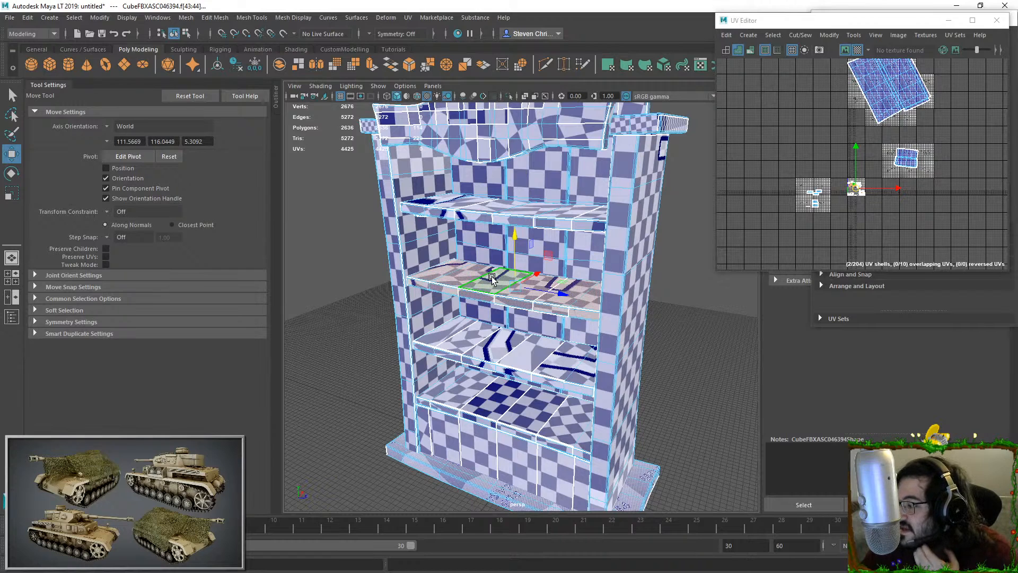
{"action": "double_click", "coordinate": [468, 334], "text": "shift"}
{"action": "double_click", "coordinate": [509, 201], "text": "shift"}
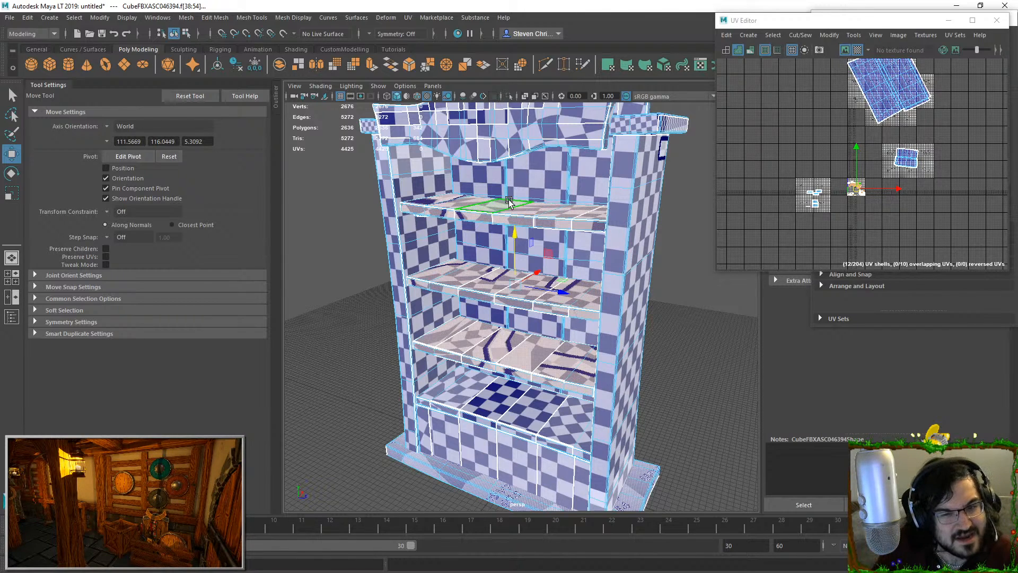
{"action": "mouse_move", "coordinate": [543, 244]}
{"action": "left_mouse_down", "text": "alt"}
{"action": "mouse_move", "coordinate": [536, 287]}
{"action": "mouse_move", "coordinate": [553, 242]}
{"action": "left_mouse_up", "text": "alt"}
{"action": "double_click", "coordinate": [533, 337], "text": "shift"}
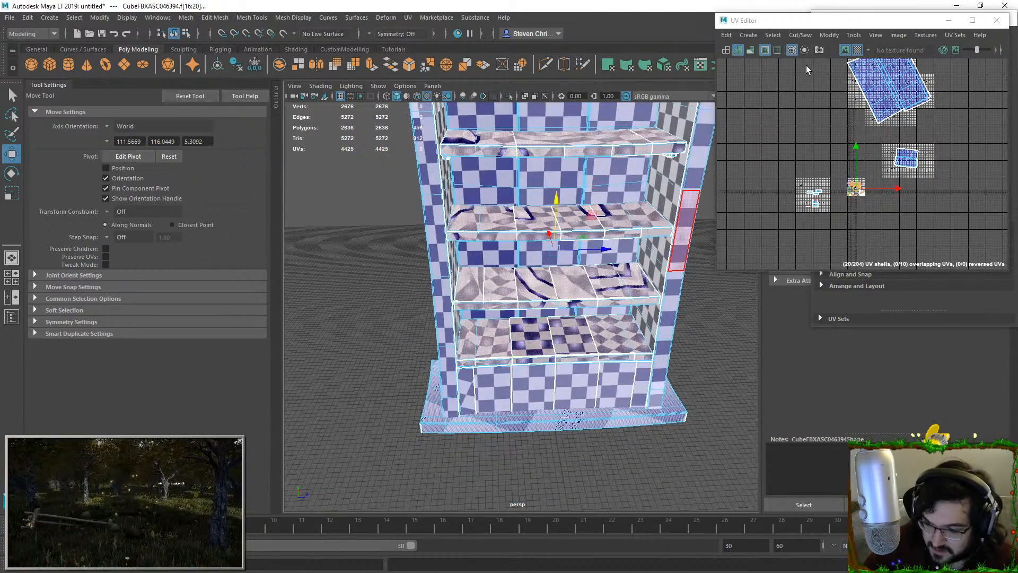
{"action": "left_click", "coordinate": [830, 36]}
{"action": "left_click", "coordinate": [835, 135]}
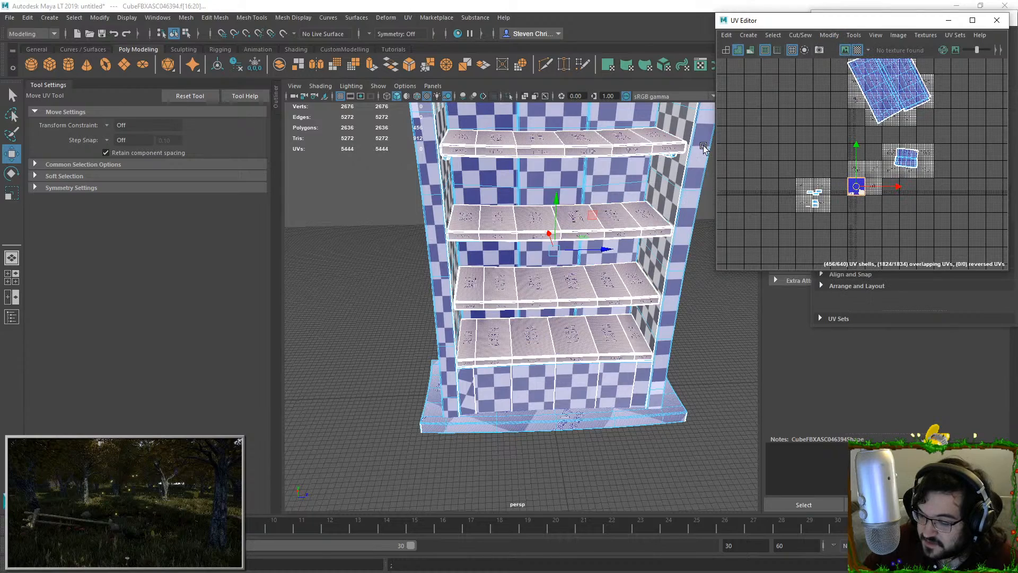
Move the shelf boards' unitized UVs into empty space, scale them down, and isolate the boards with all their edges selected
{"action": "left_click_drag", "start_coordinate": [846, 189], "coordinate": [775, 145]}
{"action": "key", "text": "e"}
{"action": "key", "text": "r"}
{"action": "left_click_drag", "start_coordinate": [560, 174], "coordinate": [493, 112], "text": "alt"}
{"action": "left_click", "coordinate": [509, 97]}
{"action": "left_click_drag", "start_coordinate": [488, 209], "coordinate": [518, 264], "text": "alt"}
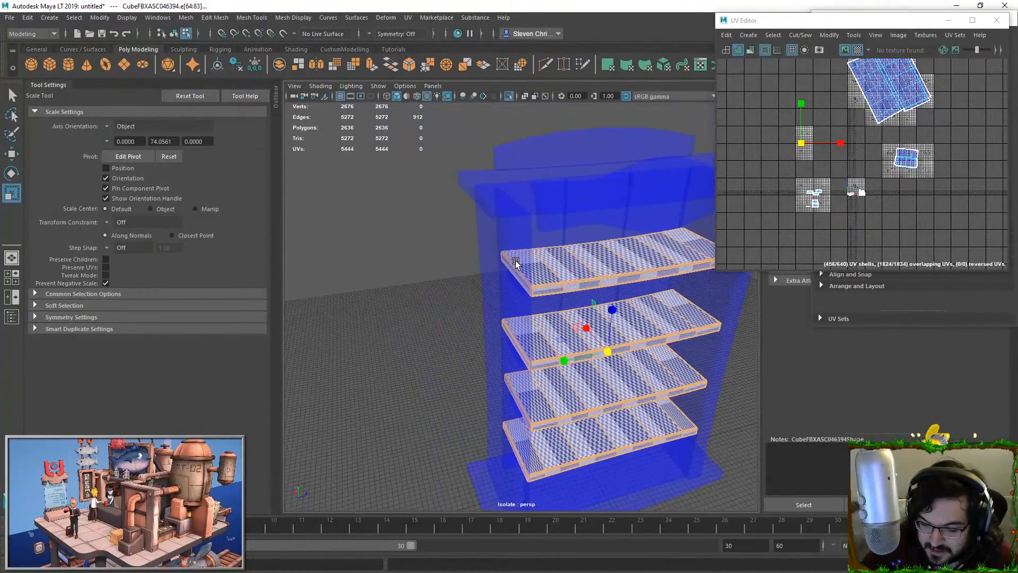
Deselect the seam edges around the short ends of the four shelf boards
{"action": "right_click_drag", "start_coordinate": [518, 264], "coordinate": [545, 335], "text": "alt"}
{"action": "double_click", "coordinate": [530, 346], "text": "ctrl"}
{"action": "middle_click_drag", "start_coordinate": [531, 348], "coordinate": [522, 273], "text": "alt"}
{"action": "double_click", "coordinate": [529, 379], "text": "ctrl"}
{"action": "left_click_drag", "start_coordinate": [655, 385], "coordinate": [555, 391], "text": "alt"}
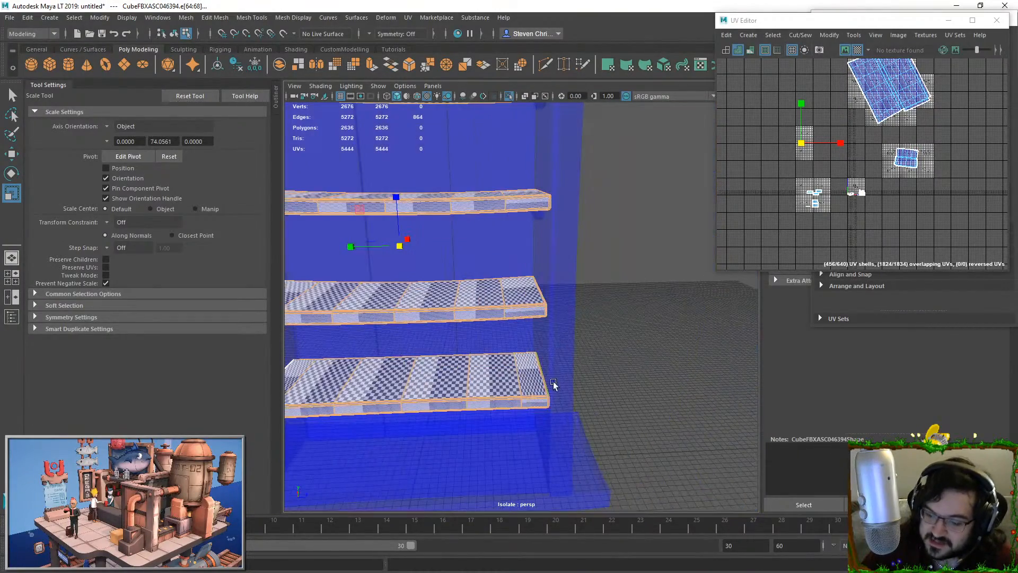
{"action": "double_click", "coordinate": [535, 378], "text": "ctrl"}
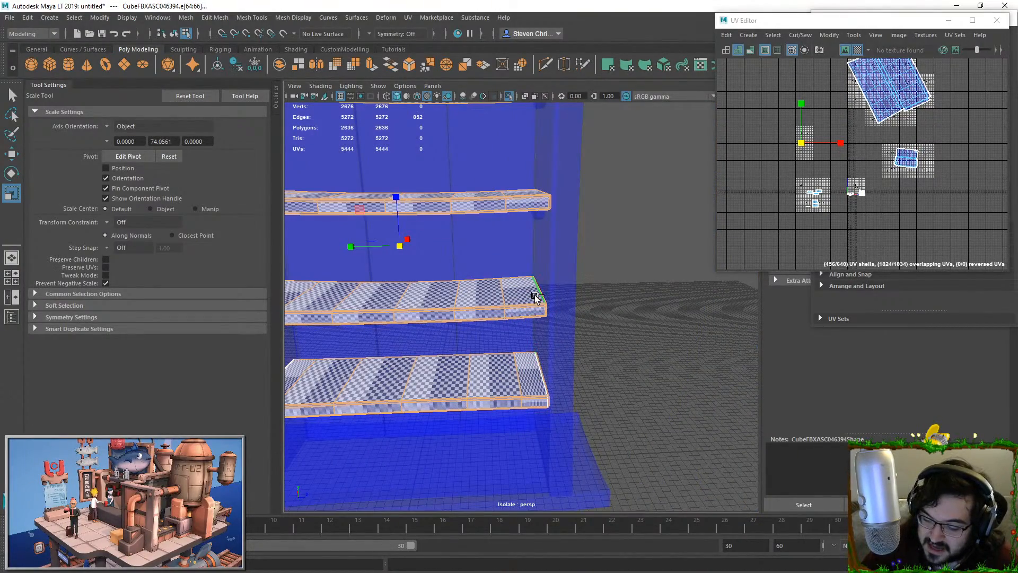
{"action": "double_click", "coordinate": [535, 296], "text": "ctrl"}
{"action": "left_click_drag", "start_coordinate": [531, 243], "coordinate": [525, 292], "text": "alt"}
{"action": "double_click", "coordinate": [537, 215], "text": "ctrl"}
{"action": "left_click_drag", "start_coordinate": [537, 212], "coordinate": [546, 257], "text": "alt"}
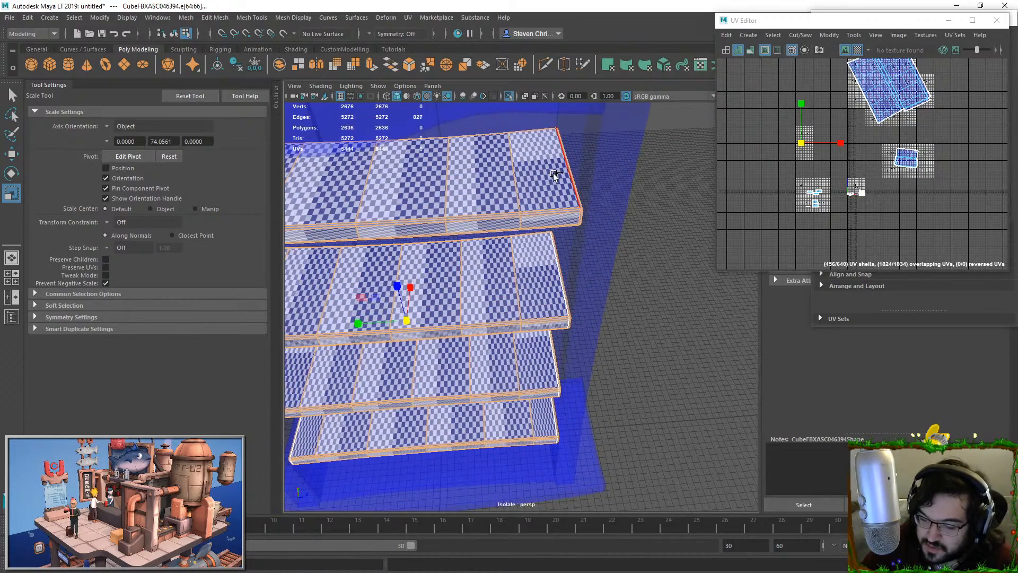
Refine the edge selection along the top side edges at both ends of the shelf boards
{"action": "middle_click_drag", "start_coordinate": [435, 183], "coordinate": [650, 183], "text": "alt"}
{"action": "double_click", "coordinate": [467, 189], "text": "shift"}
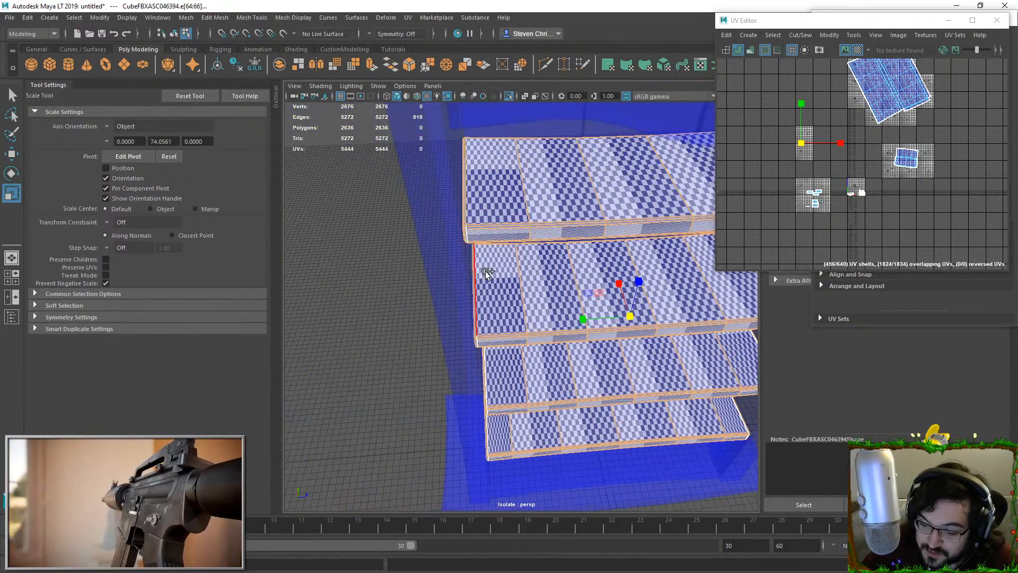
{"action": "double_click", "coordinate": [483, 271], "text": "shift"}
{"action": "middle_click_drag", "start_coordinate": [713, 277], "coordinate": [603, 259], "text": "alt"}
{"action": "left_click", "coordinate": [603, 258], "text": "shift"}
{"action": "left_click", "coordinate": [425, 355], "text": "shift"}
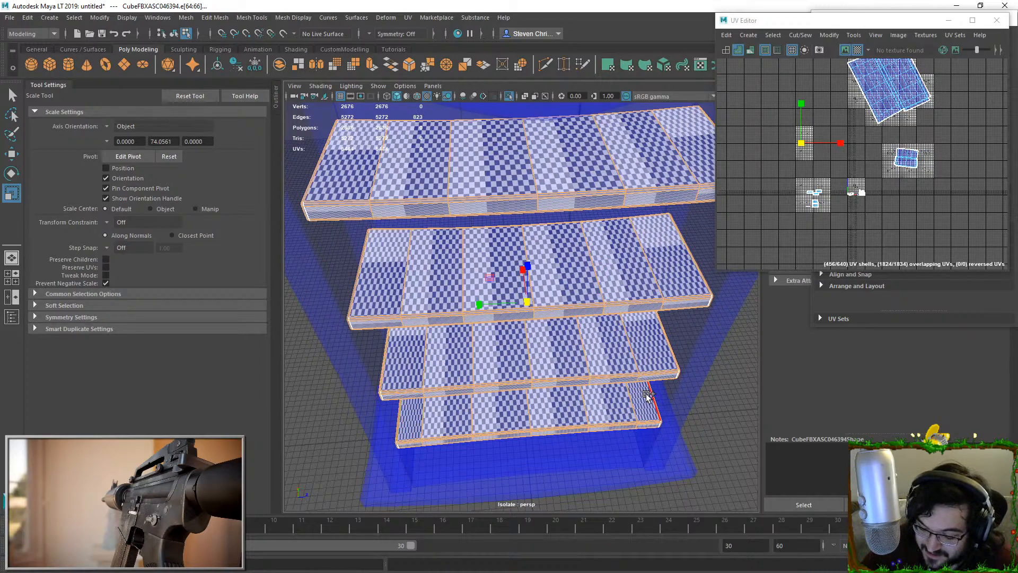
{"action": "left_click_drag", "start_coordinate": [459, 357], "coordinate": [473, 400], "text": "alt"}
{"action": "left_click", "coordinate": [473, 400], "text": "shift"}
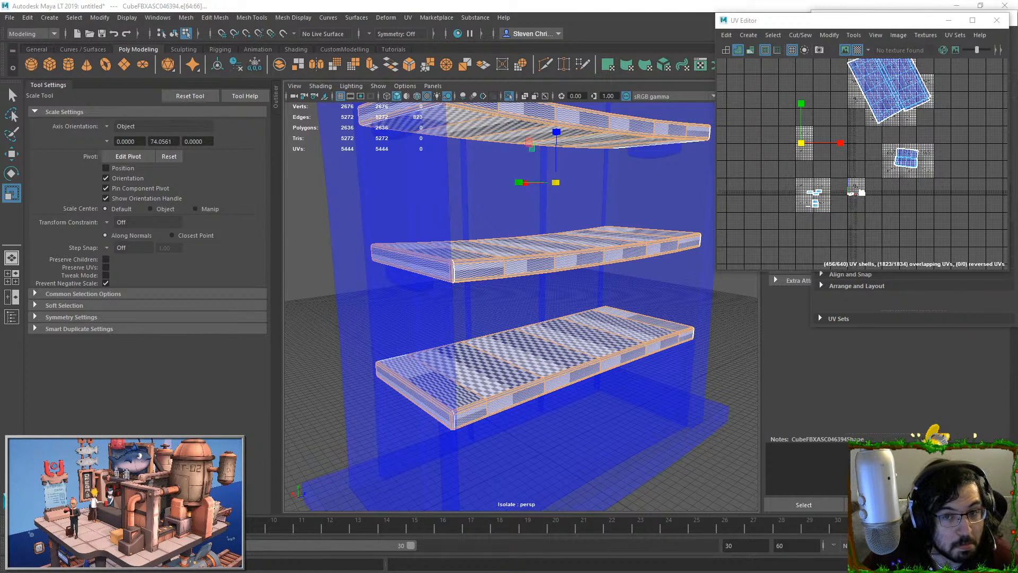
Deselect the long seam edges running along the rims of the shelf boards
{"action": "left_click_drag", "start_coordinate": [580, 171], "coordinate": [435, 229], "text": "alt"}
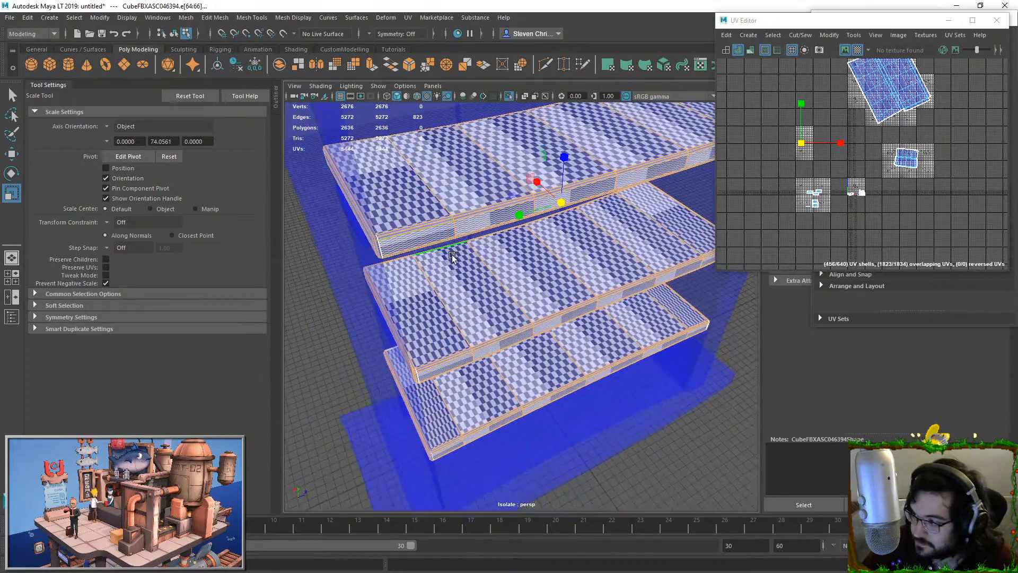
{"action": "mouse_move", "coordinate": [446, 306]}
{"action": "left_mouse_down", "text": "alt"}
{"action": "mouse_move", "coordinate": [430, 292]}
{"action": "mouse_move", "coordinate": [470, 278]}
{"action": "mouse_move", "coordinate": [441, 298]}
{"action": "left_mouse_up", "text": "alt"}
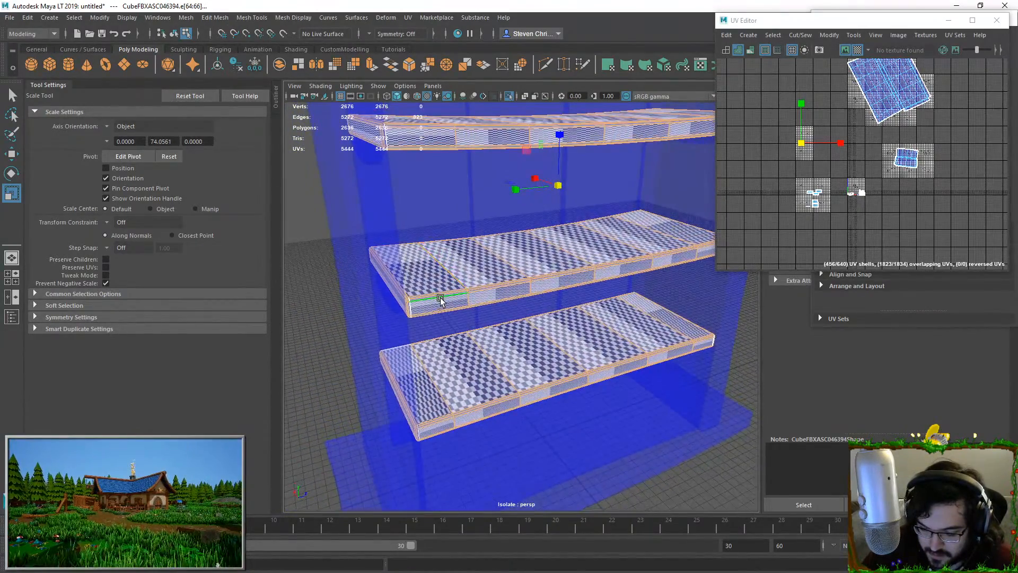
{"action": "left_click_drag", "start_coordinate": [627, 217], "coordinate": [514, 320], "text": "alt"}
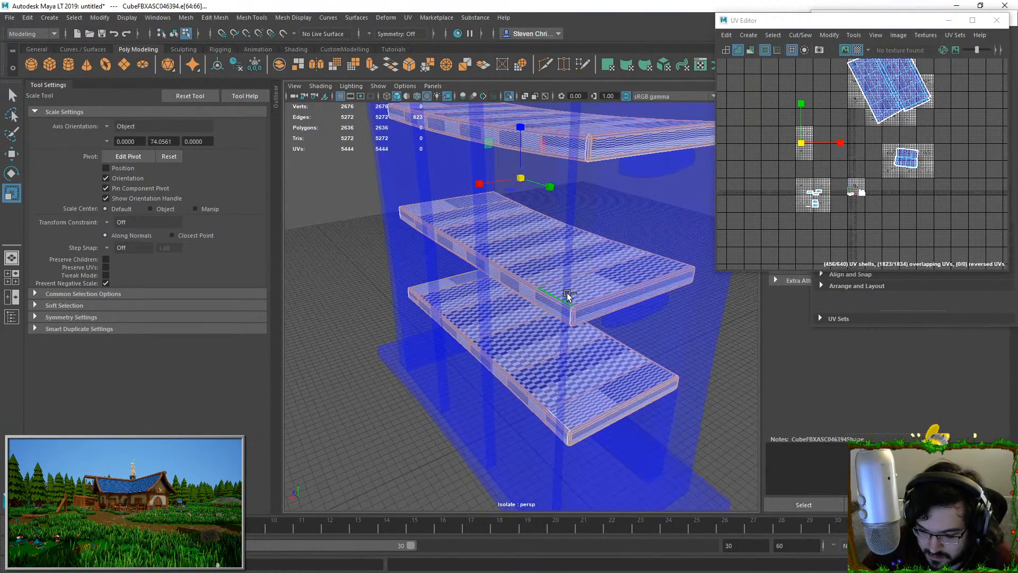
{"action": "double_click", "coordinate": [415, 215], "text": "ctrl"}
{"action": "left_click_drag", "start_coordinate": [558, 296], "coordinate": [543, 297], "text": "alt"}
{"action": "middle_click_drag", "start_coordinate": [529, 249], "coordinate": [532, 310], "text": "alt"}
{"action": "left_click_drag", "start_coordinate": [523, 250], "coordinate": [528, 266], "text": "alt"}
{"action": "key", "text": "q"}
{"action": "right_click_drag", "start_coordinate": [533, 269], "coordinate": [555, 276], "text": "alt"}
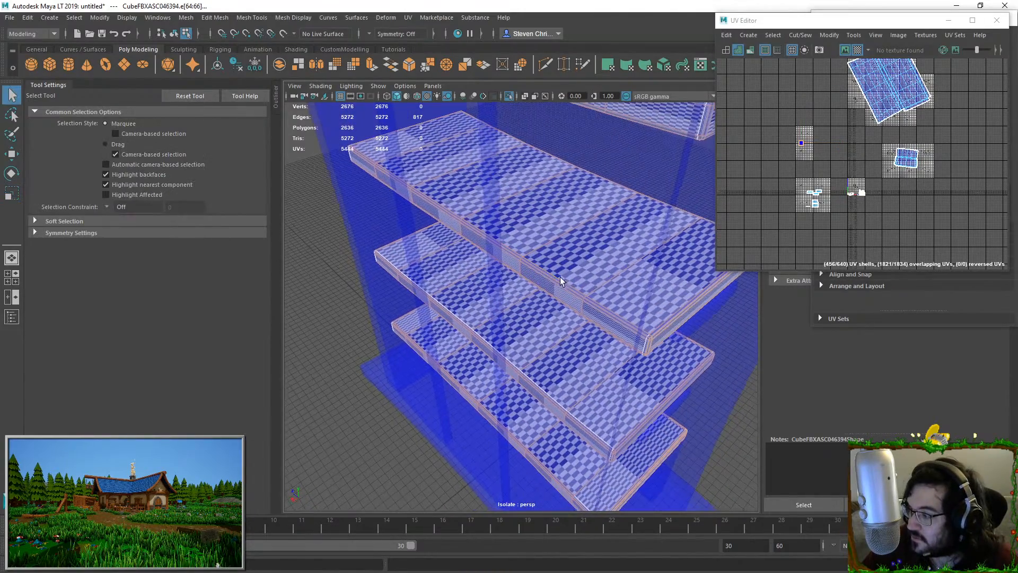
{"action": "double_click", "coordinate": [606, 292], "text": "ctrl"}
{"action": "right_click_drag", "start_coordinate": [578, 233], "coordinate": [631, 246], "text": "alt"}
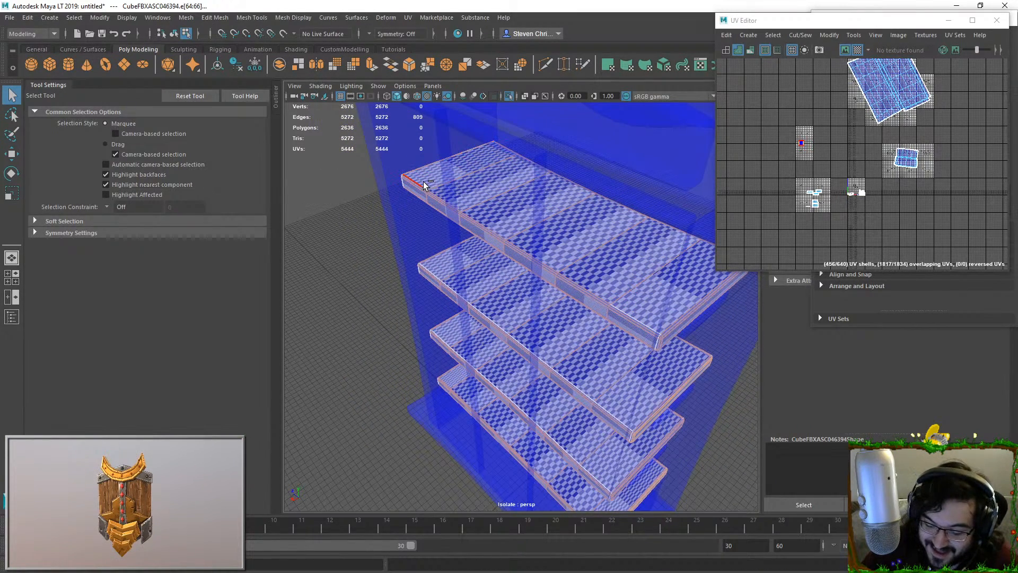
{"action": "double_click", "coordinate": [634, 309], "text": "ctrl"}
{"action": "right_click_drag", "start_coordinate": [598, 332], "coordinate": [573, 419], "text": "alt"}
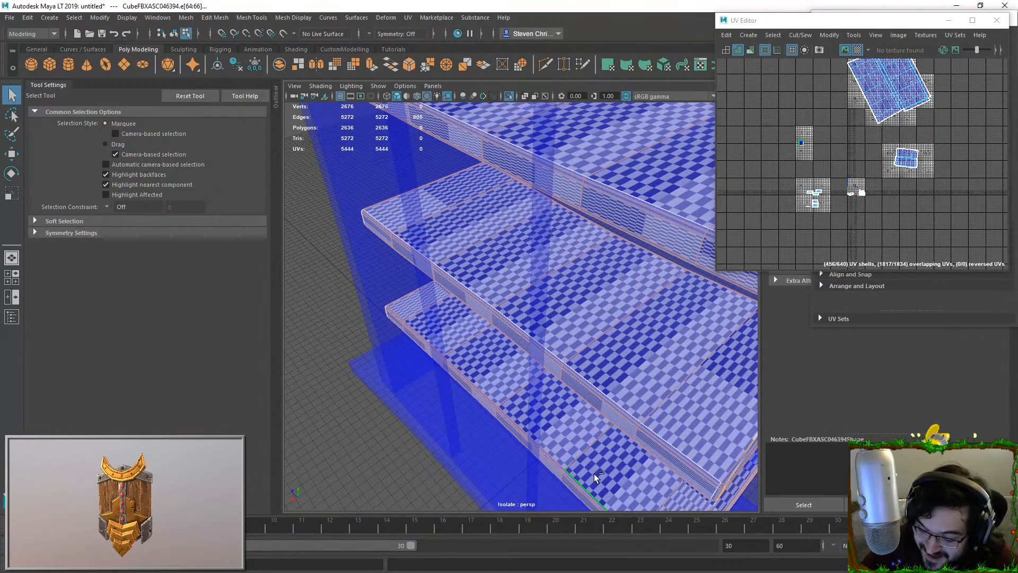
{"action": "double_click", "coordinate": [400, 315], "text": "ctrl"}
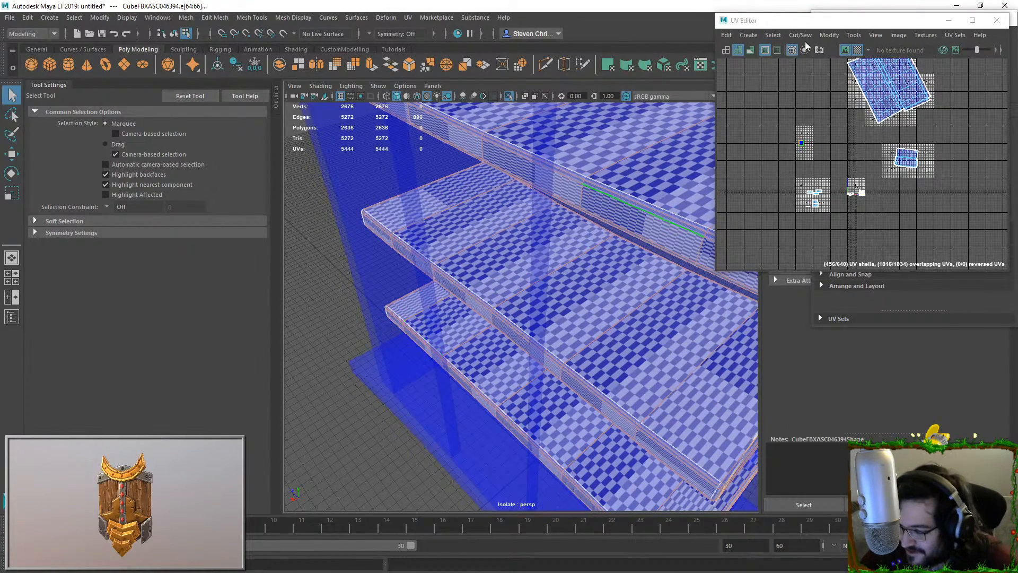
Move and sew the shelf boards' selected edges, and unfold the resulting UV shells
{"action": "left_click", "coordinate": [801, 36]}
{"action": "left_click", "coordinate": [814, 137]}
{"action": "left_click_drag", "start_coordinate": [773, 82], "coordinate": [851, 163]}
{"action": "key", "text": "ctrl+u"}
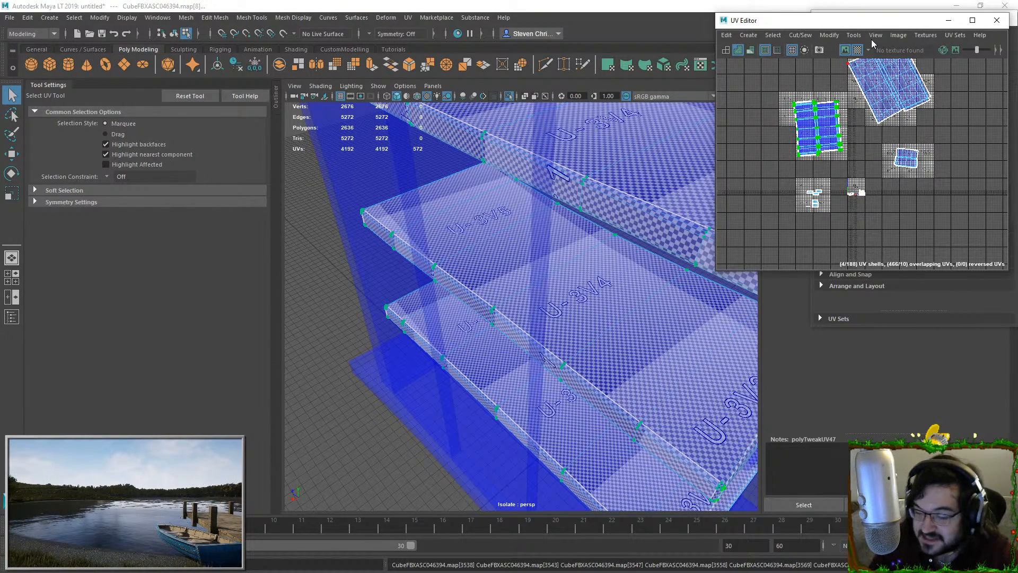
Show the whole bookshelf again, then select and isolate the faces of the panel below the lowest shelf
{"action": "right_click_drag", "start_coordinate": [549, 138], "coordinate": [566, 119]}
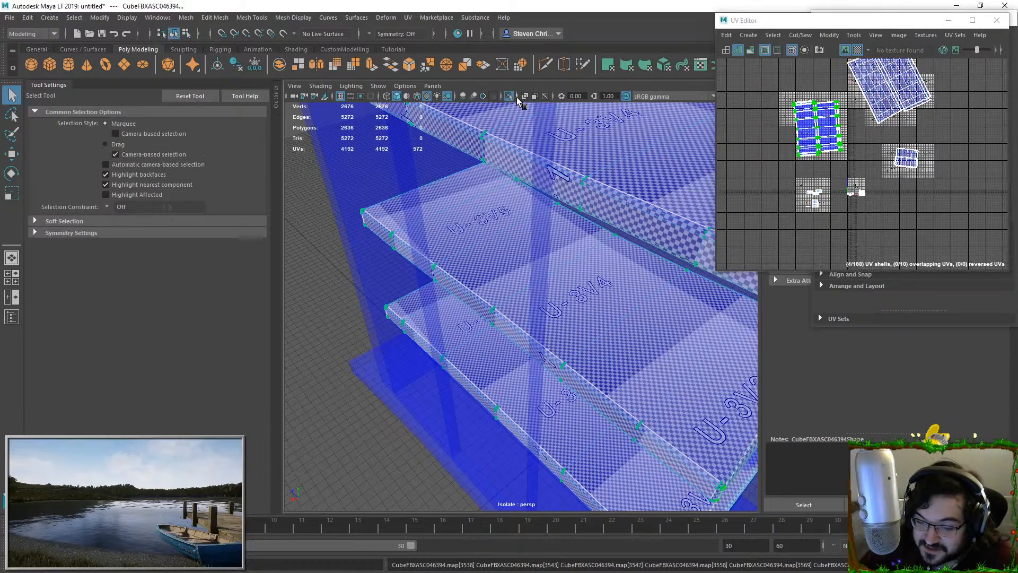
{"action": "left_click", "coordinate": [509, 97]}
{"action": "left_click_drag", "start_coordinate": [511, 276], "coordinate": [530, 313], "text": "alt"}
{"action": "left_click", "coordinate": [641, 366]}
{"action": "left_click", "coordinate": [527, 293]}
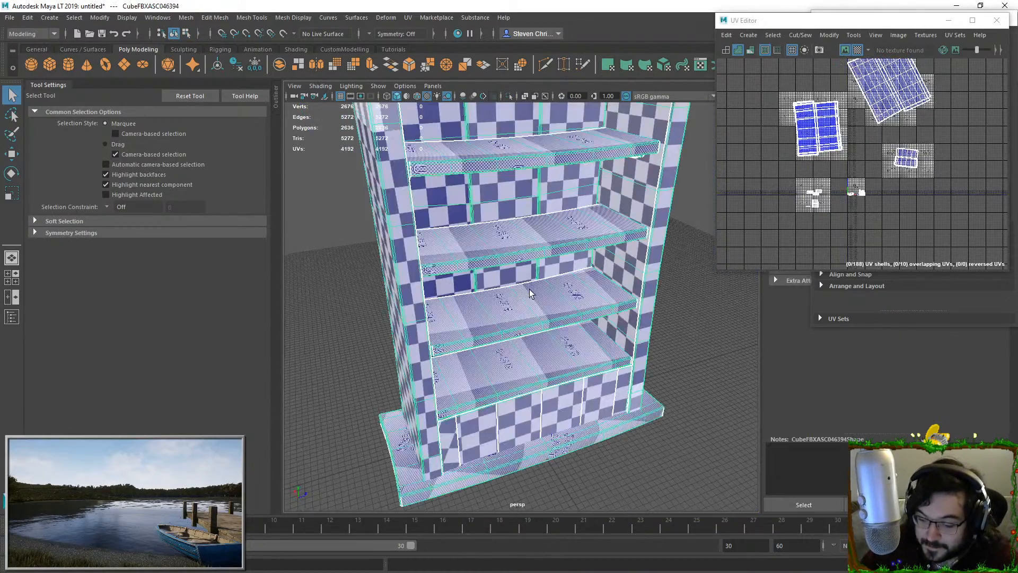
{"action": "middle_click_drag", "start_coordinate": [526, 294], "coordinate": [514, 205], "text": "alt"}
{"action": "right_click_drag", "start_coordinate": [503, 320], "coordinate": [469, 354]}
{"action": "double_click", "coordinate": [505, 342]}
{"action": "key", "text": "f"}
{"action": "left_click_drag", "start_coordinate": [546, 310], "coordinate": [459, 295], "text": "alt"}
{"action": "left_click", "coordinate": [509, 97]}
{"action": "right_click_drag", "start_coordinate": [459, 295], "coordinate": [554, 368], "text": "alt"}
{"action": "left_click_drag", "start_coordinate": [555, 368], "coordinate": [520, 303], "text": "alt"}
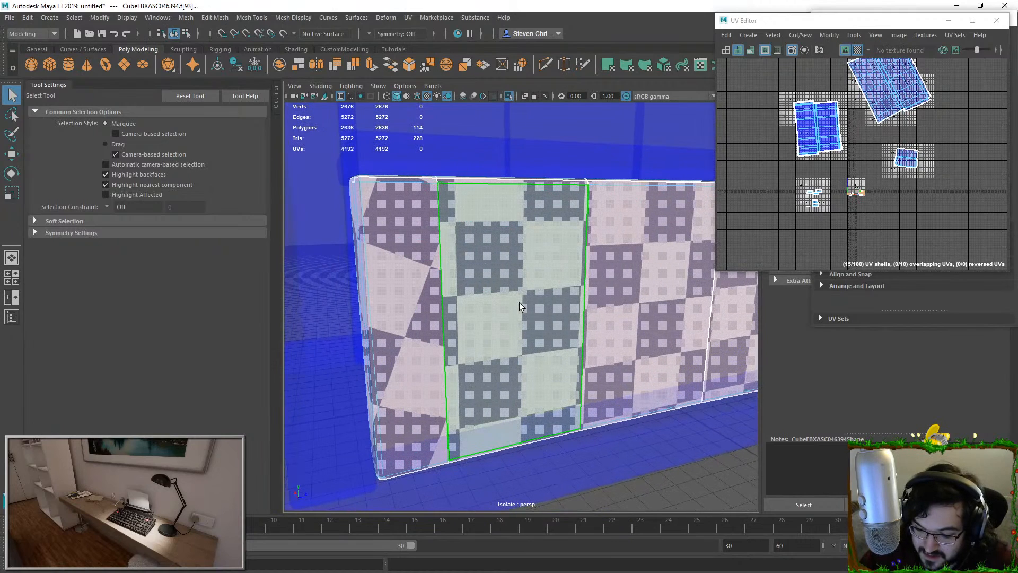
Select the edge loops of all vertical grooves across the panel and move the UV Editor window aside
{"action": "right_click_drag", "start_coordinate": [519, 302], "coordinate": [510, 252]}
{"action": "left_click_drag", "start_coordinate": [538, 307], "coordinate": [480, 335], "text": "alt"}
{"action": "double_click", "coordinate": [653, 361], "text": "shift"}
{"action": "middle_click_drag", "start_coordinate": [656, 360], "coordinate": [567, 340], "text": "alt"}
{"action": "left_click", "coordinate": [481, 358], "text": "shift"}
{"action": "double_click", "coordinate": [481, 358], "text": "shift"}
{"action": "double_click", "coordinate": [666, 352], "text": "shift"}
{"action": "right_click_drag", "start_coordinate": [664, 351], "coordinate": [738, 97], "text": "alt"}
{"action": "middle_click_drag", "start_coordinate": [494, 248], "coordinate": [612, 275], "text": "alt"}
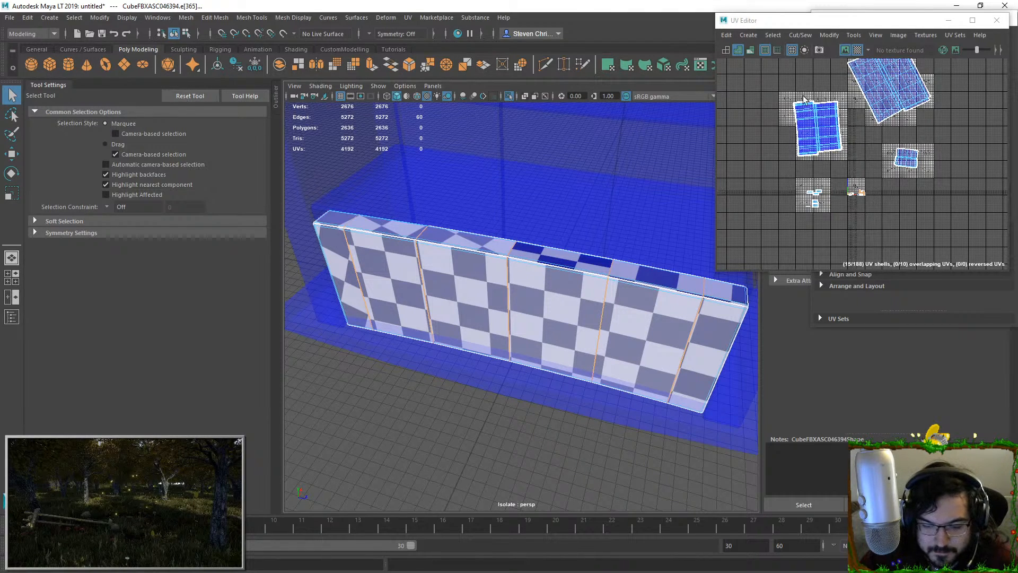
{"action": "left_click_drag", "start_coordinate": [912, 10], "coordinate": [879, 150]}
{"action": "left_click", "coordinate": [956, 52]}
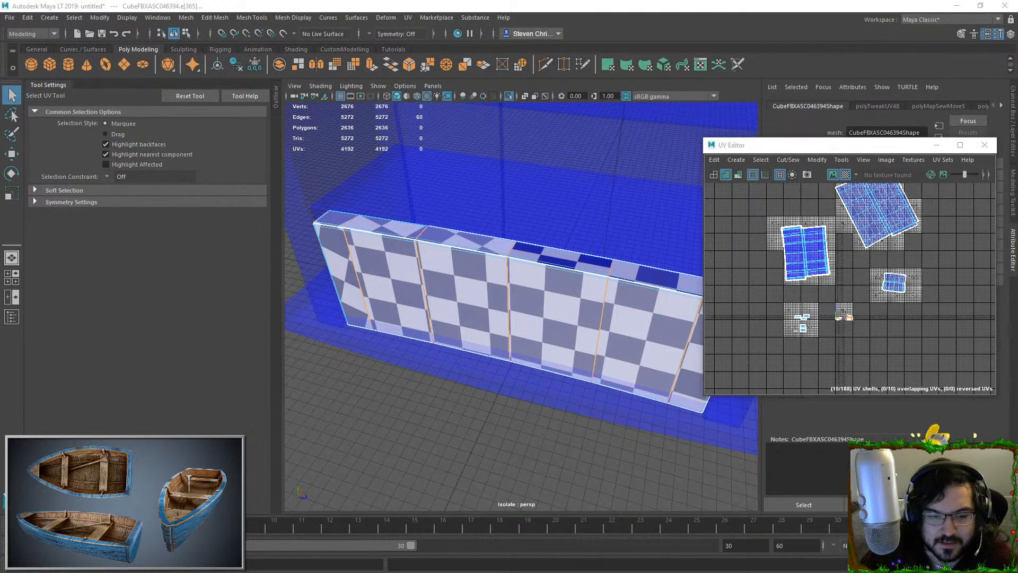
Switch to Unreal Editor and examine how the bookshelf's lower section looks in the ship scene
{"action": "key", "text": "alt+Tab"}
{"action": "right_click_drag", "start_coordinate": [480, 271], "coordinate": [552, 324]}
{"action": "key", "text": "w"}
{"action": "key", "text": "s"}
{"action": "right_click_drag", "start_coordinate": [477, 239], "coordinate": [674, 276]}
{"action": "key", "text": "w"}
{"action": "key", "text": "w"}
{"action": "mouse_move", "coordinate": [529, 238]}
{"action": "right_mouse_down"}
{"action": "mouse_move", "coordinate": [451, 180]}
{"action": "mouse_move", "coordinate": [534, 241]}
{"action": "right_mouse_up"}
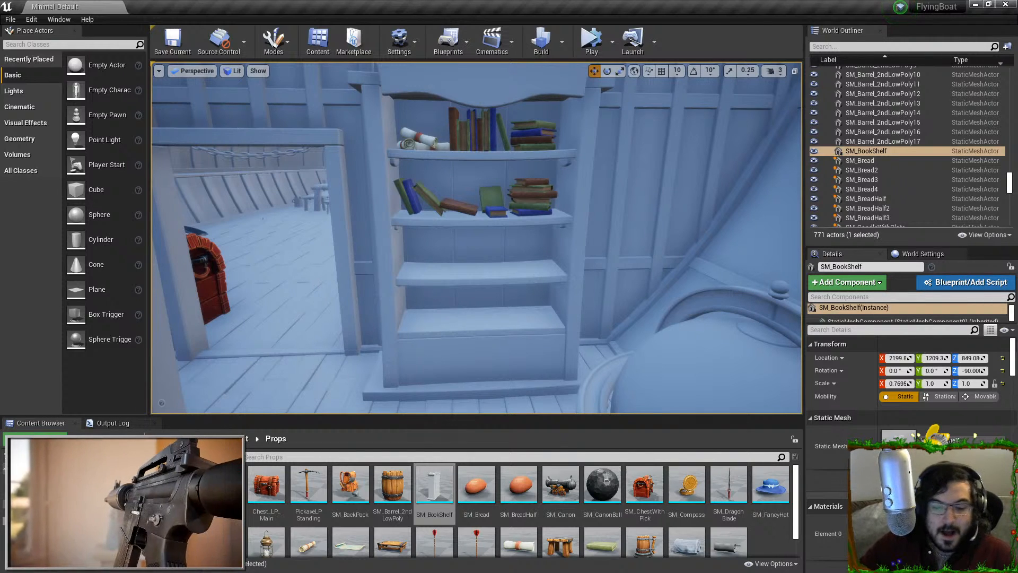
{"action": "right_click_drag", "start_coordinate": [514, 227], "coordinate": [473, 248]}
{"action": "key", "text": "w"}
{"action": "key", "text": "s"}
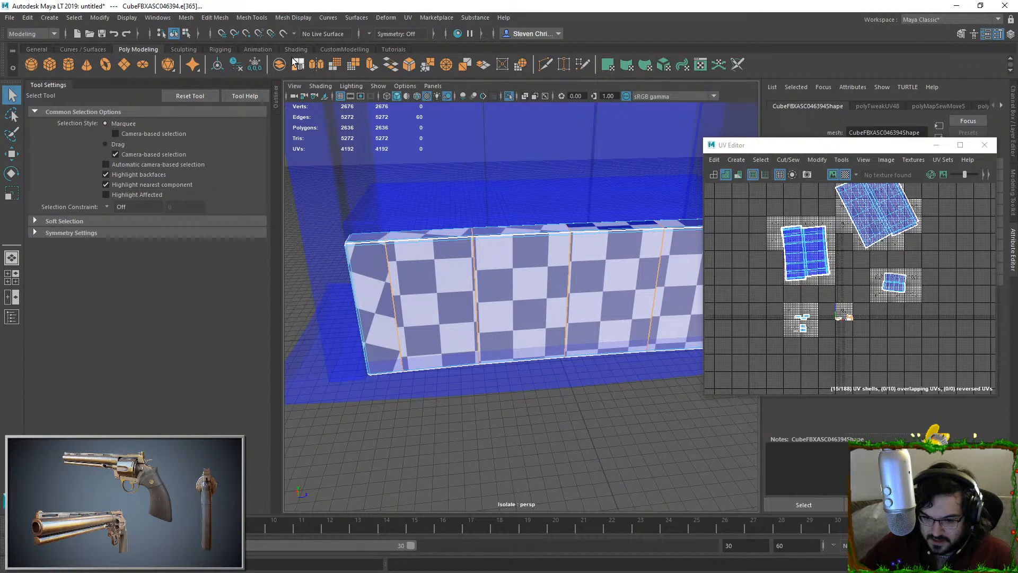
Back in Maya LT, delete the selected vertical groove edges from the panel below the lowest shelf
{"action": "left_click", "coordinate": [327, 49]}
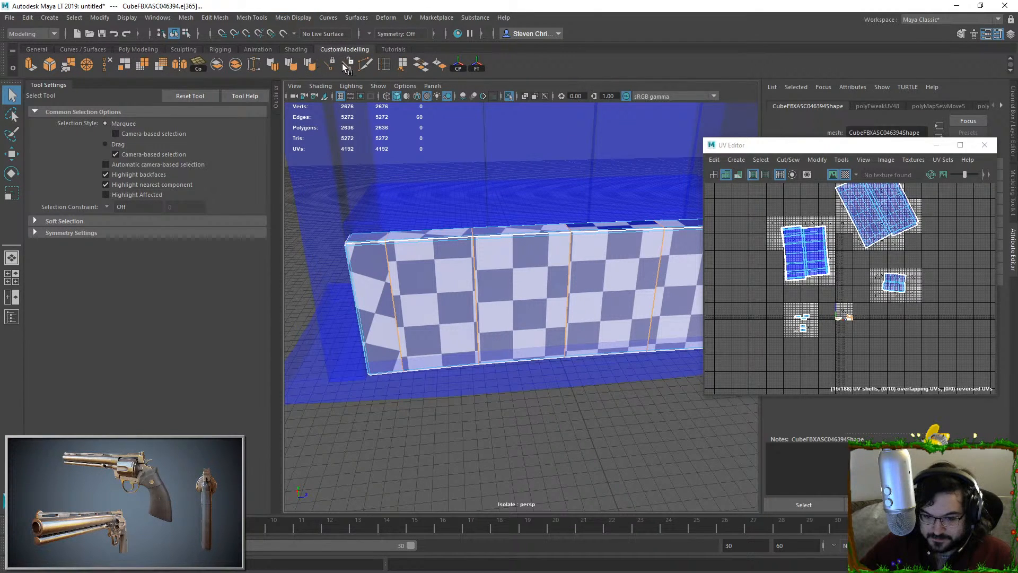
{"action": "left_click", "coordinate": [104, 64]}
{"action": "key", "text": "F8"}
{"action": "left_click", "coordinate": [553, 434]}
{"action": "left_click_drag", "start_coordinate": [479, 350], "coordinate": [539, 328], "text": "alt"}
{"action": "left_click", "coordinate": [539, 327]}
{"action": "left_click_drag", "start_coordinate": [419, 365], "coordinate": [473, 385], "text": "alt"}
Select all faces of the simplified lower panel and unitize their UVs
{"action": "right_click_drag", "start_coordinate": [733, 226], "coordinate": [752, 245]}
{"action": "left_click", "coordinate": [587, 280]}
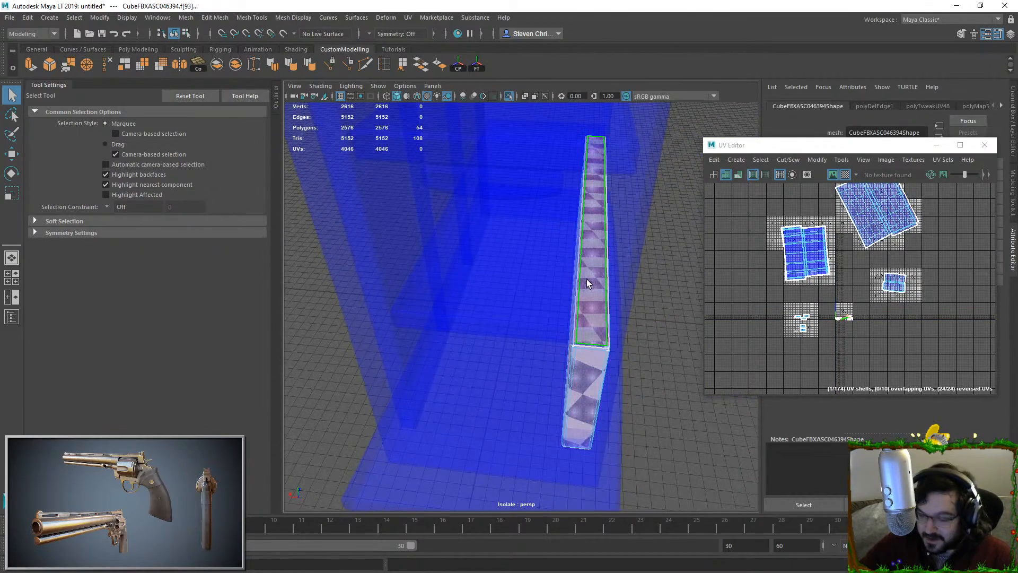
{"action": "left_click_drag", "start_coordinate": [587, 279], "coordinate": [523, 279], "text": "alt"}
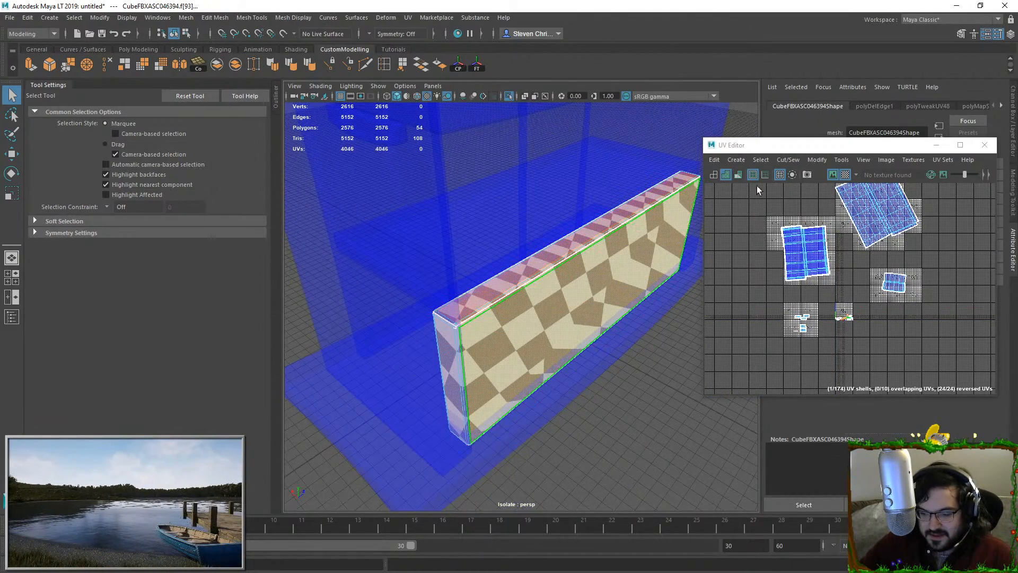
{"action": "left_click", "coordinate": [822, 166]}
{"action": "left_click", "coordinate": [816, 280]}
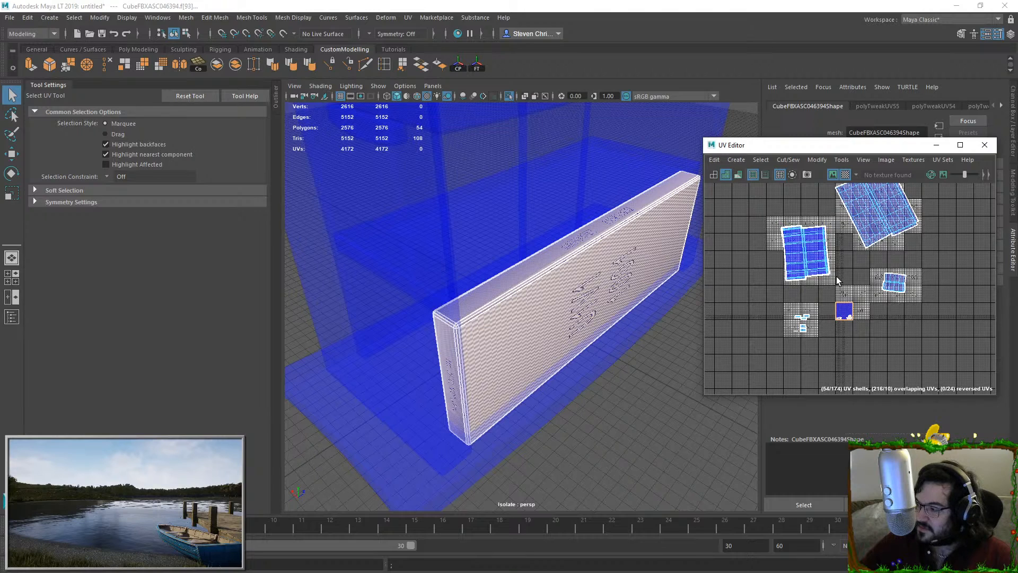
Move the lower panel's unitized UVs clear of the other shells and scale them down
{"action": "key", "text": "w"}
{"action": "left_click_drag", "start_coordinate": [839, 309], "coordinate": [921, 323]}
{"action": "middle_click_drag", "start_coordinate": [922, 323], "coordinate": [896, 322], "text": "alt"}
{"action": "key", "text": "e"}
{"action": "key", "text": "r"}
{"action": "mouse_move", "coordinate": [900, 324]}
{"action": "left_mouse_down"}
{"action": "mouse_move", "coordinate": [874, 326]}
{"action": "mouse_move", "coordinate": [897, 324]}
{"action": "left_mouse_up"}
Select all of the lower panel's edges and deselect the seam edges along its rim and corners
{"action": "right_click_drag", "start_coordinate": [903, 314], "coordinate": [903, 307]}
{"action": "left_click_drag", "start_coordinate": [919, 312], "coordinate": [881, 337]}
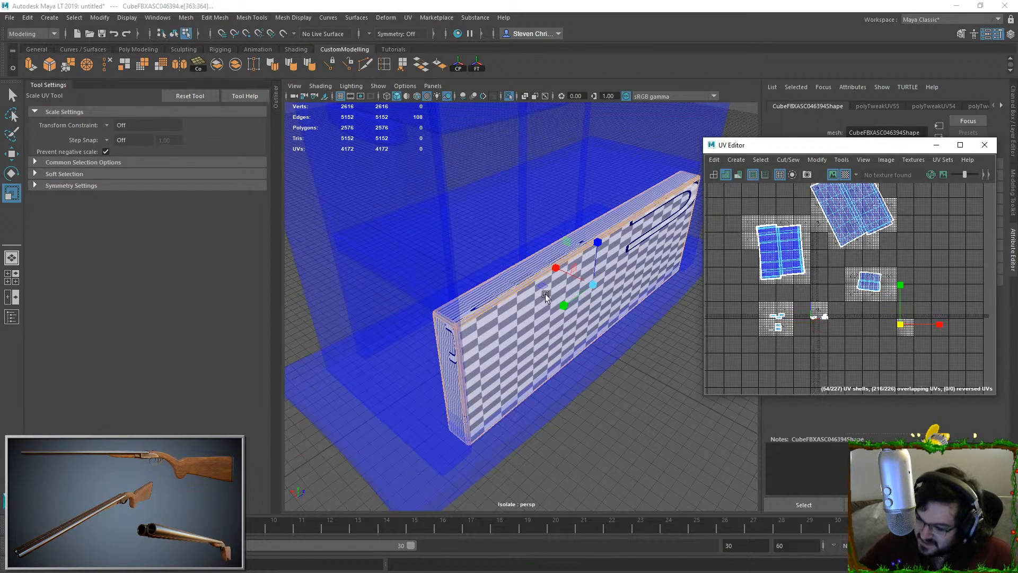
{"action": "left_click_drag", "start_coordinate": [575, 291], "coordinate": [546, 268], "text": "alt"}
{"action": "left_click_drag", "start_coordinate": [465, 326], "coordinate": [606, 290], "text": "alt"}
{"action": "double_click", "coordinate": [574, 272], "text": "ctrl"}
{"action": "double_click", "coordinate": [414, 320], "text": "shift"}
{"action": "key", "text": "ctrl+z"}
{"action": "left_click", "coordinate": [415, 320], "text": "shift"}
{"action": "left_click", "coordinate": [623, 241], "text": "ctrl"}
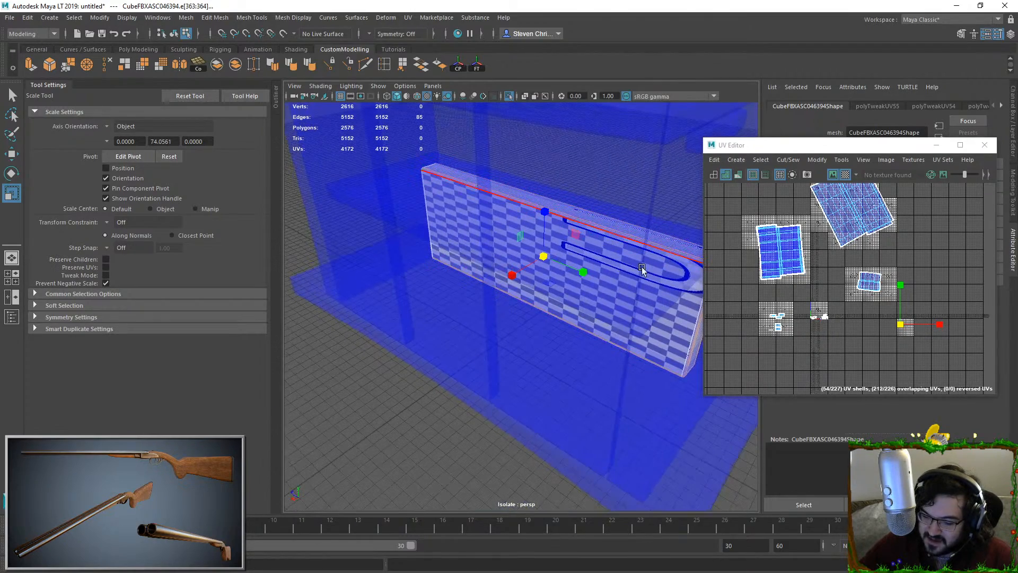
{"action": "left_click_drag", "start_coordinate": [623, 256], "coordinate": [489, 364], "text": "alt"}
{"action": "right_click_drag", "start_coordinate": [488, 364], "coordinate": [514, 397], "text": "alt"}
{"action": "left_click_drag", "start_coordinate": [595, 155], "coordinate": [449, 266], "text": "alt"}
Move and sew the lower panel's selected edges, unfold its UV shell and place it clear of the other shells
{"action": "left_click", "coordinate": [788, 160]}
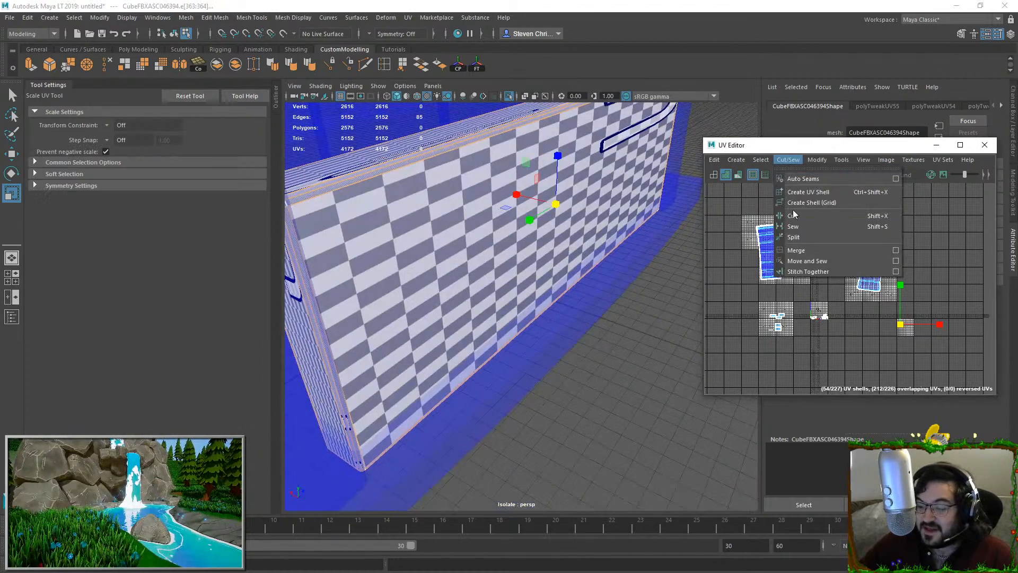
{"action": "left_click", "coordinate": [813, 261]}
{"action": "scroll", "coordinate": [884, 305], "scroll_direction": "down", "scroll_amount": 2}
{"action": "left_click_drag", "start_coordinate": [888, 304], "coordinate": [923, 342]}
{"action": "right_click_drag", "start_coordinate": [923, 342], "coordinate": [962, 374], "text": "ctrl"}
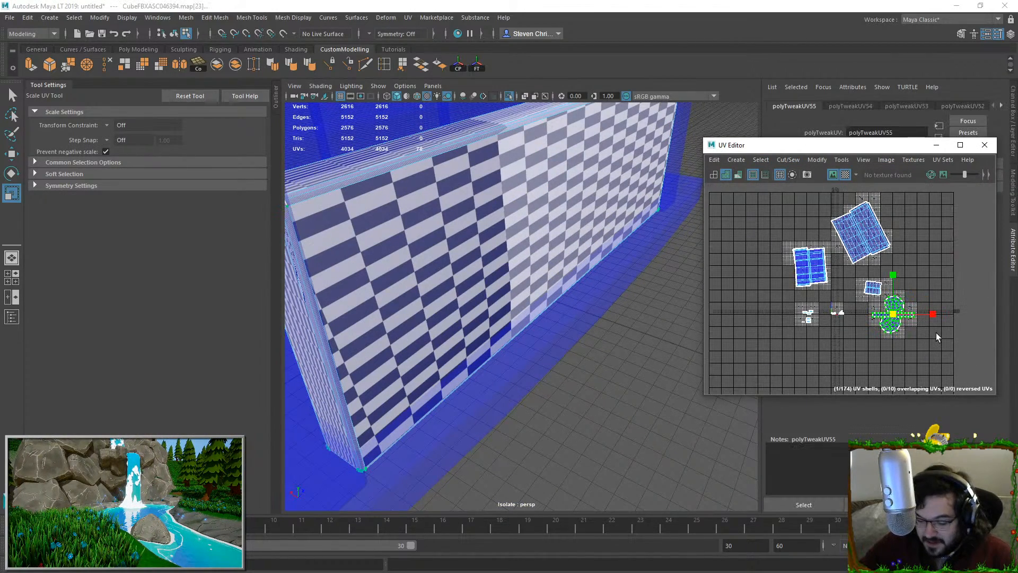
{"action": "key", "text": "ctrl+u"}
{"action": "key", "text": "w"}
Show the whole bookshelf again and select the faces of its side frame
{"action": "left_click", "coordinate": [604, 356]}
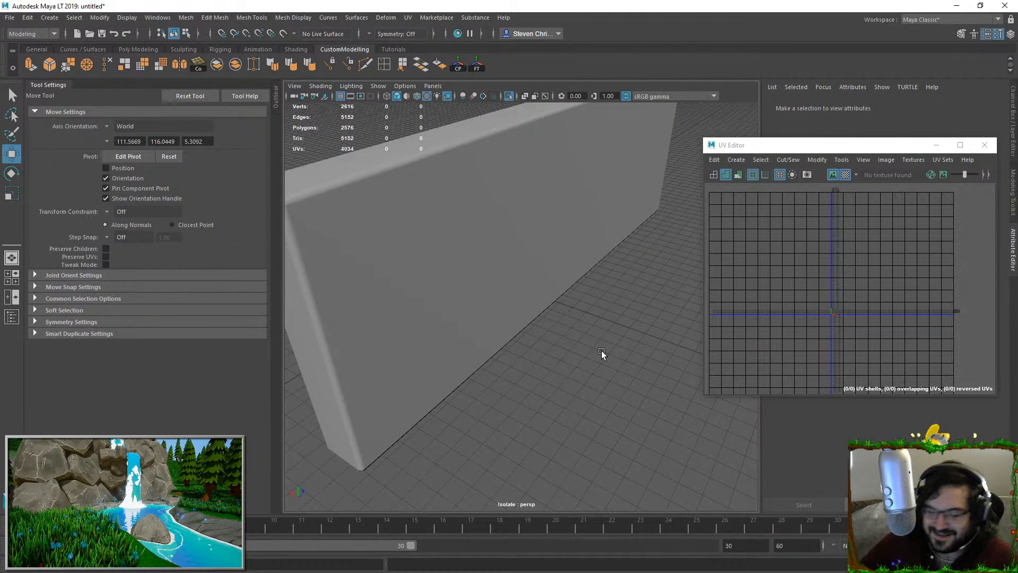
{"action": "left_click", "coordinate": [493, 202]}
{"action": "left_click", "coordinate": [509, 96]}
{"action": "left_click", "coordinate": [572, 354]}
{"action": "left_click_drag", "start_coordinate": [572, 355], "coordinate": [446, 297], "text": "alt"}
{"action": "left_click", "coordinate": [477, 313]}
{"action": "right_click_drag", "start_coordinate": [390, 254], "coordinate": [389, 287]}
{"action": "double_click", "coordinate": [386, 286]}
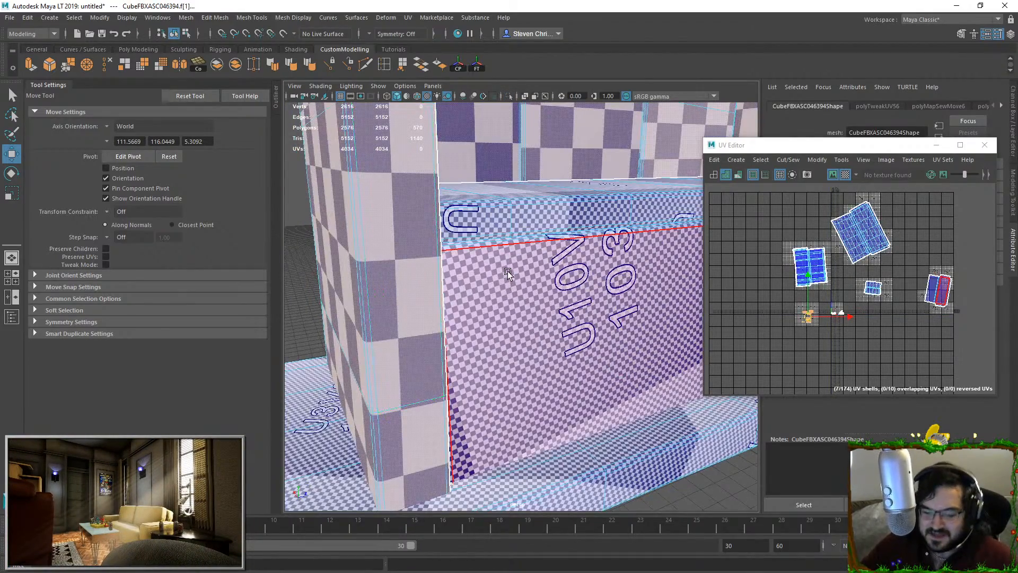
{"action": "scroll", "coordinate": [507, 274], "scroll_direction": "down", "scroll_amount": 5}
{"action": "left_click_drag", "start_coordinate": [508, 268], "coordinate": [512, 289], "text": "alt"}
Select all faces of the arched crown boards on top of the bookshelf and unitize their UVs
{"action": "right_click_drag", "start_coordinate": [513, 287], "coordinate": [562, 240]}
{"action": "left_click", "coordinate": [578, 312]}
{"action": "left_click_drag", "start_coordinate": [577, 312], "coordinate": [546, 339], "text": "alt"}
{"action": "scroll", "coordinate": [520, 273], "scroll_direction": "down", "scroll_amount": 5}
{"action": "left_click_drag", "start_coordinate": [520, 272], "coordinate": [555, 244], "text": "alt"}
{"action": "right_click_drag", "start_coordinate": [550, 142], "coordinate": [553, 206]}
{"action": "double_click", "coordinate": [552, 218]}
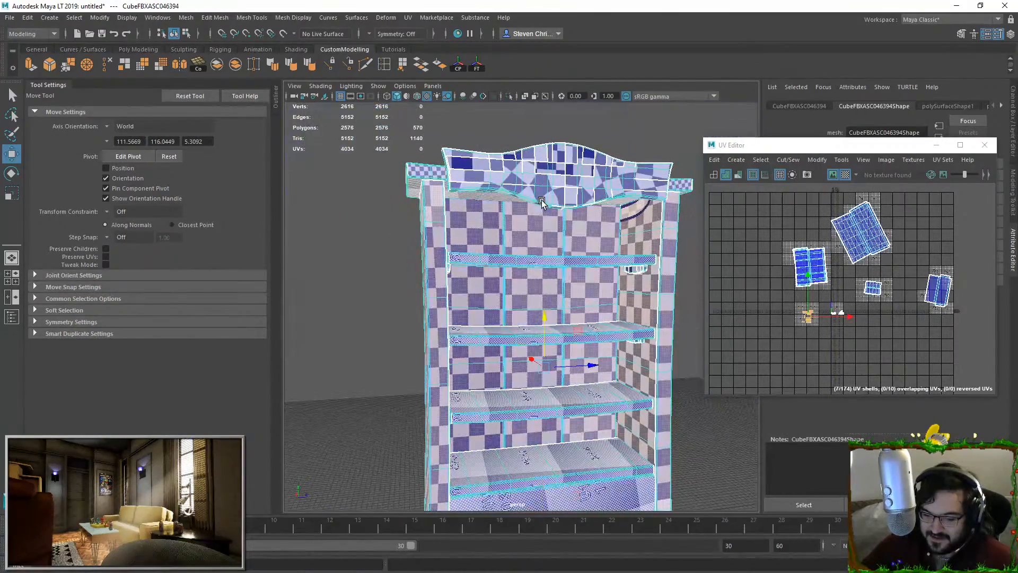
{"action": "double_click", "coordinate": [548, 172]}
{"action": "key", "text": "f"}
{"action": "mouse_move", "coordinate": [509, 246]}
{"action": "left_mouse_down", "text": "alt"}
{"action": "mouse_move", "coordinate": [596, 293]}
{"action": "mouse_move", "coordinate": [476, 225]}
{"action": "mouse_move", "coordinate": [512, 232]}
{"action": "left_mouse_up", "text": "alt"}
{"action": "double_click", "coordinate": [466, 213], "text": "shift"}
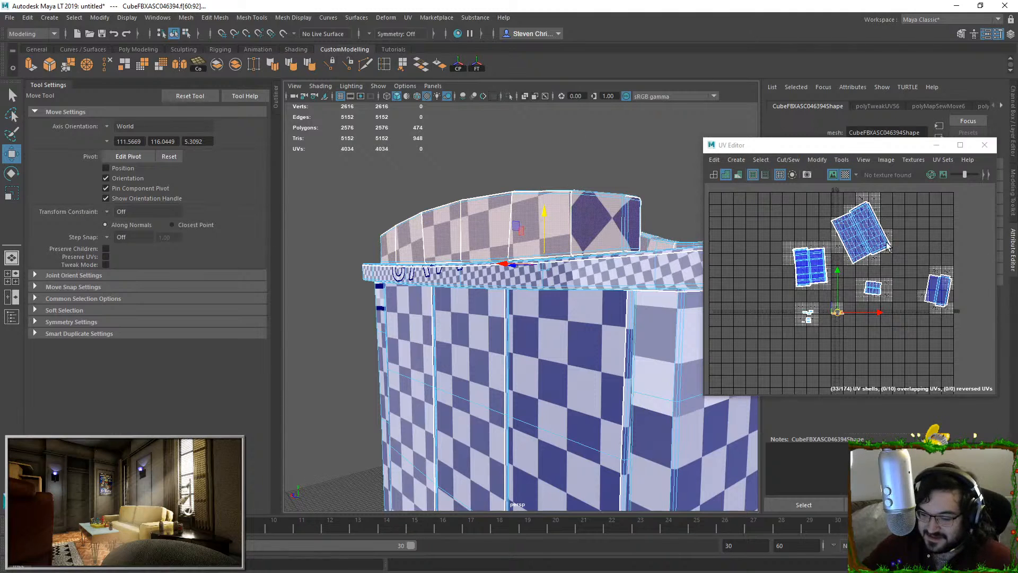
{"action": "left_click", "coordinate": [818, 160]}
{"action": "left_click", "coordinate": [834, 284]}
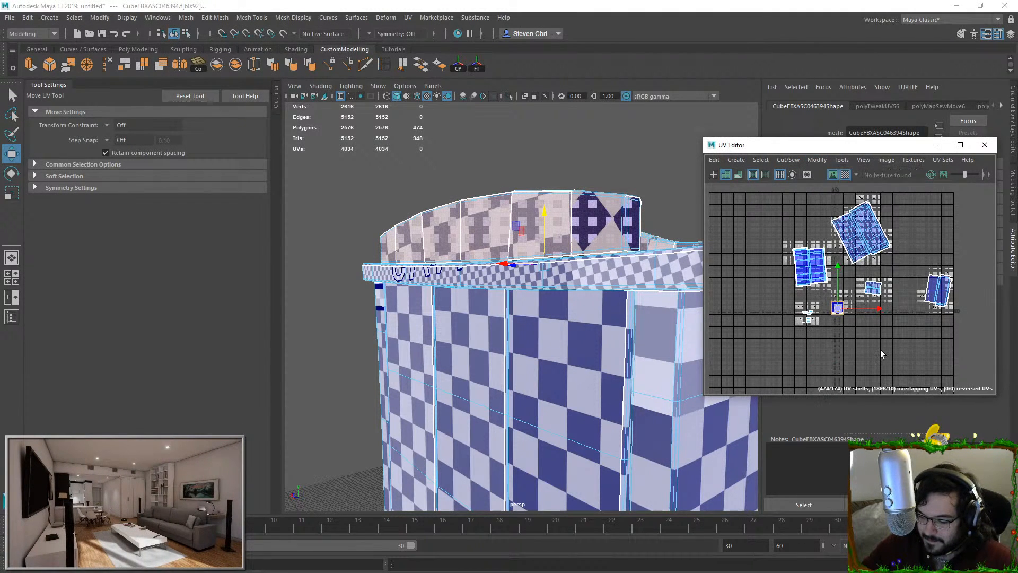
Move the crown boards' unitized UVs to an empty grid tile and convert the selection to edges
{"action": "key", "text": "f"}
{"action": "scroll", "coordinate": [857, 337], "scroll_direction": "down", "scroll_amount": 5}
{"action": "left_click_drag", "start_coordinate": [854, 319], "coordinate": [908, 290]}
{"action": "key", "text": "e"}
{"action": "key", "text": "r"}
{"action": "key", "text": "ctrl+F10"}
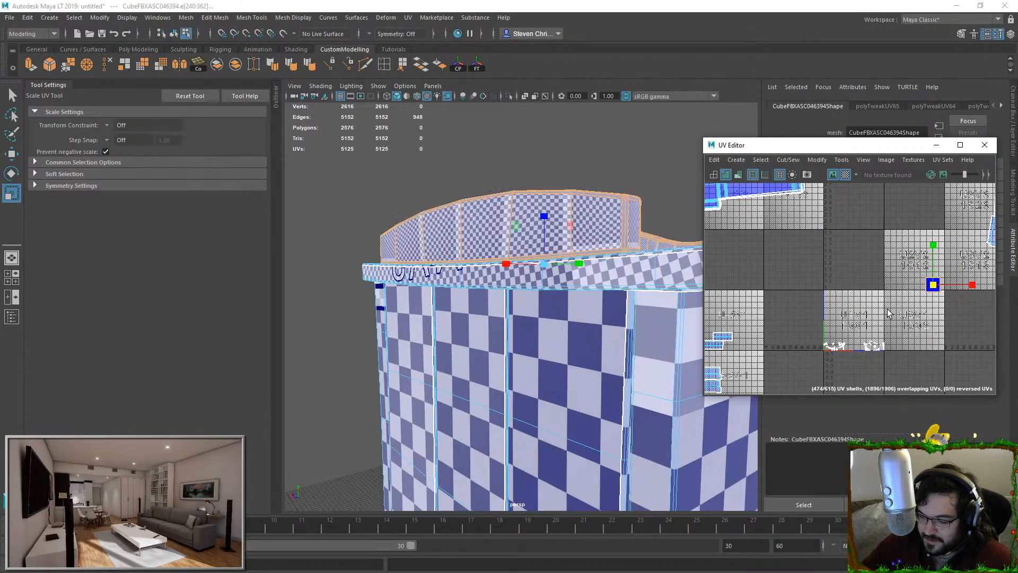
Deselect the lengthwise seam loop of the front crown board and reselect the stretch that needs no seam
{"action": "left_click_drag", "start_coordinate": [289, 309], "coordinate": [193, 339], "text": "alt"}
{"action": "left_click_drag", "start_coordinate": [407, 319], "coordinate": [338, 334], "text": "alt"}
{"action": "mouse_move", "coordinate": [397, 262]}
{"action": "left_mouse_down", "text": "alt"}
{"action": "mouse_move", "coordinate": [382, 313]}
{"action": "mouse_move", "coordinate": [402, 329]}
{"action": "left_mouse_up", "text": "alt"}
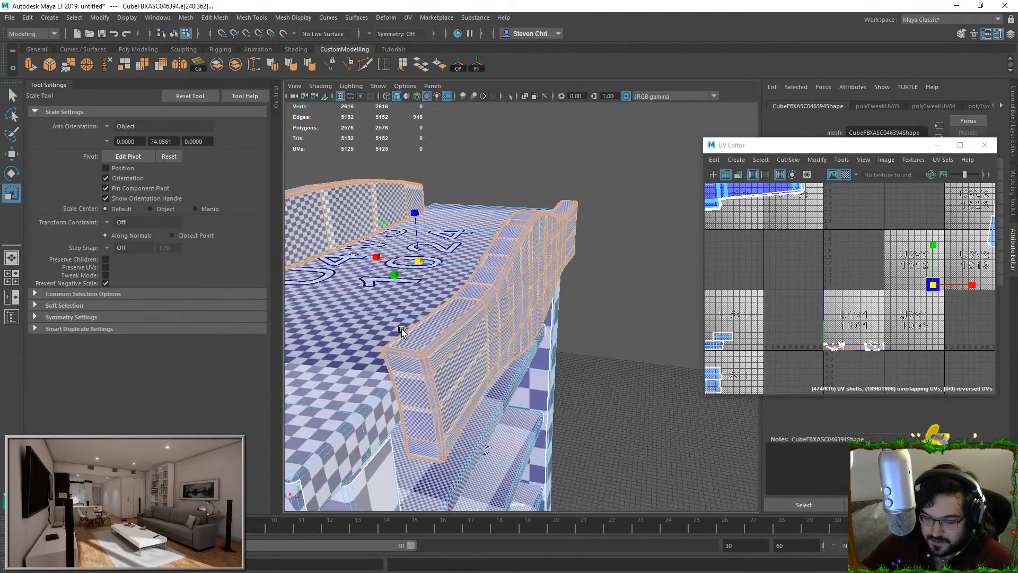
{"action": "double_click", "coordinate": [434, 317], "text": "ctrl"}
{"action": "left_click_drag", "start_coordinate": [509, 315], "coordinate": [382, 319], "text": "alt"}
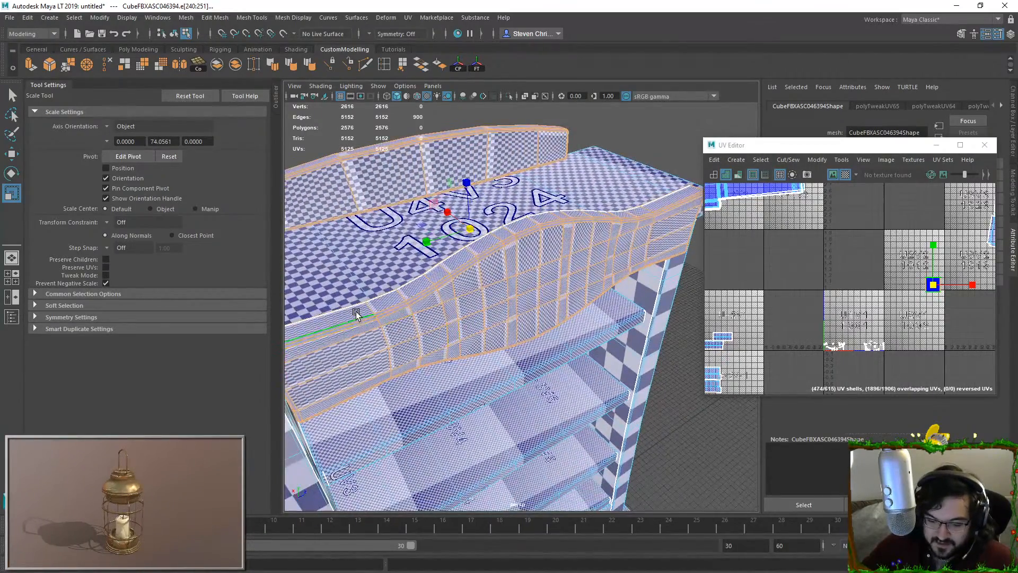
{"action": "double_click", "coordinate": [631, 218], "text": "shift"}
Deselect the corner edges at both ends of the front crown board as seams
{"action": "left_click_drag", "start_coordinate": [631, 217], "coordinate": [460, 311], "text": "alt"}
{"action": "left_click", "coordinate": [433, 301], "text": "ctrl"}
{"action": "left_click_drag", "start_coordinate": [528, 375], "coordinate": [532, 320], "text": "alt"}
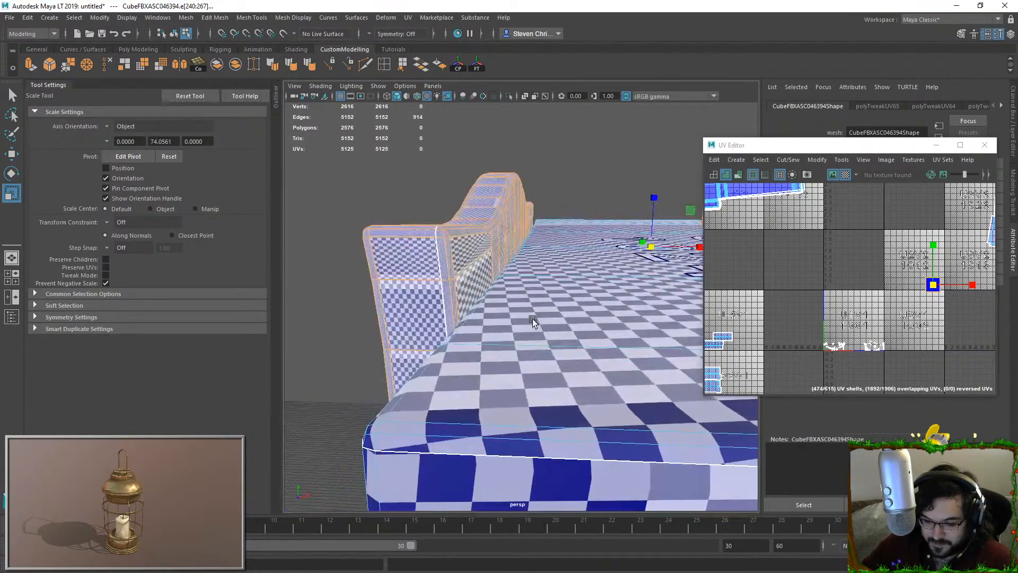
{"action": "left_click", "coordinate": [406, 241], "text": "ctrl"}
{"action": "left_click_drag", "start_coordinate": [406, 241], "coordinate": [522, 367], "text": "alt"}
{"action": "left_click", "coordinate": [699, 398], "text": "ctrl"}
Deselect the lengthwise seam loop of the rear crown board and undo the stray deselections
{"action": "left_click_drag", "start_coordinate": [699, 399], "coordinate": [464, 354], "text": "alt"}
{"action": "double_click", "coordinate": [567, 312], "text": "ctrl"}
{"action": "left_click", "coordinate": [427, 358], "text": "ctrl"}
{"action": "key", "text": "ctrl+z"}
{"action": "key", "text": "ctrl+z"}
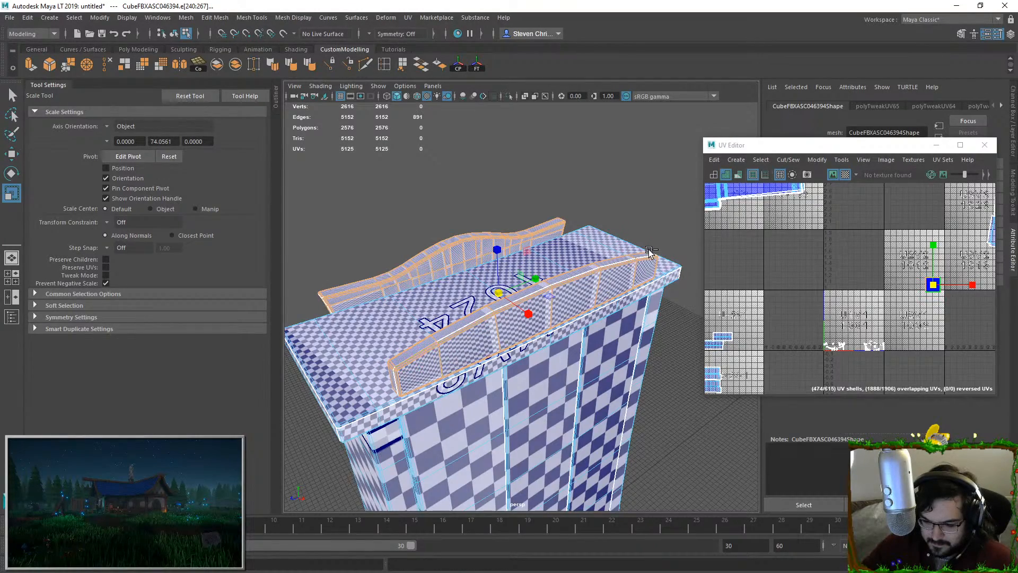
{"action": "key", "text": "ctrl+z"}
Deselect the end-face edges at both ends of the rear crown board as seams
{"action": "left_click_drag", "start_coordinate": [645, 255], "coordinate": [440, 325], "text": "alt"}
{"action": "left_click_drag", "start_coordinate": [626, 350], "coordinate": [565, 365], "text": "alt"}
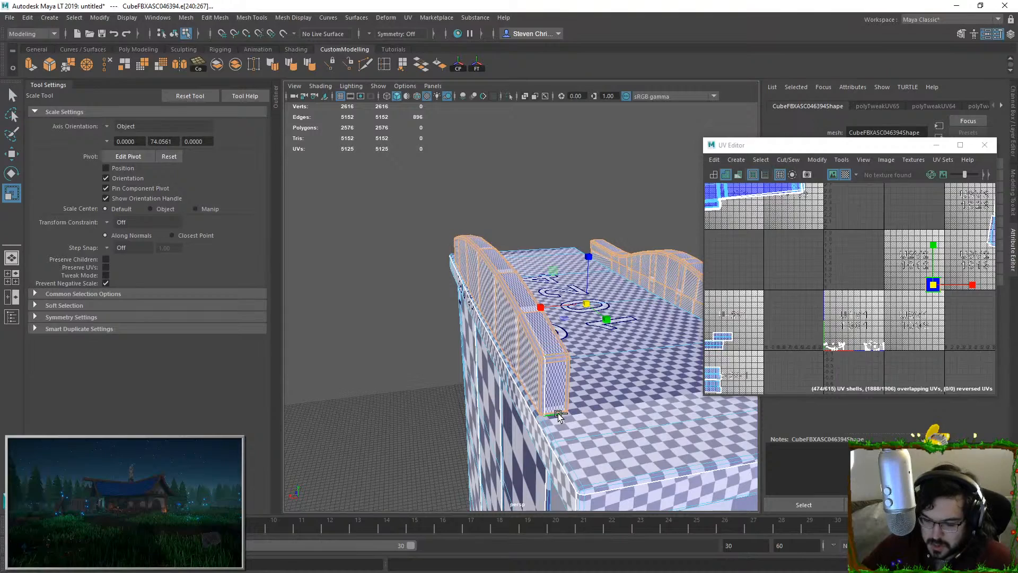
{"action": "left_click", "coordinate": [556, 352], "text": "ctrl"}
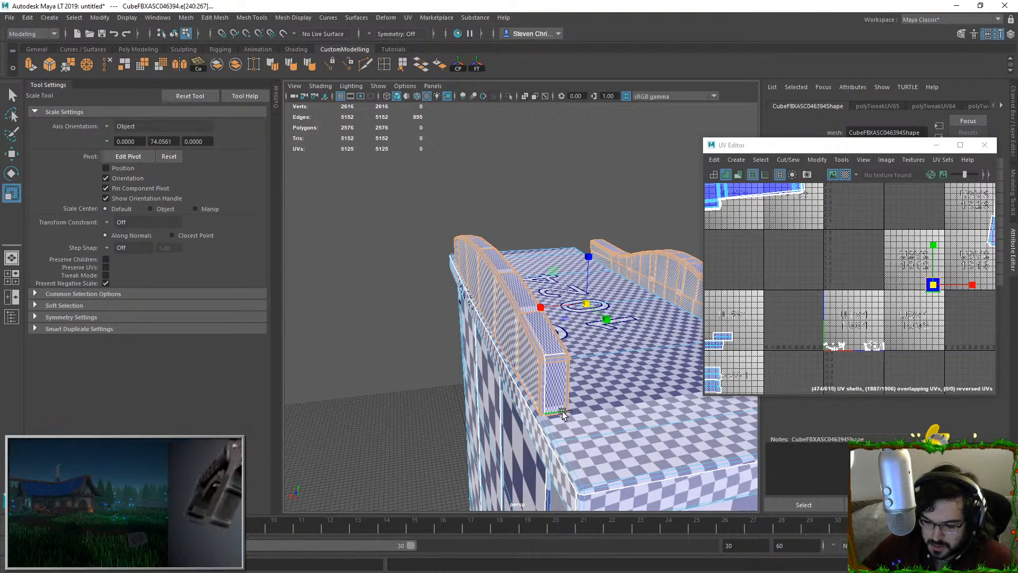
{"action": "left_click", "coordinate": [559, 412], "text": "ctrl"}
{"action": "left_click_drag", "start_coordinate": [477, 379], "coordinate": [578, 371], "text": "alt"}
{"action": "left_click", "coordinate": [462, 373], "text": "ctrl"}
{"action": "key", "text": "ctrl+z"}
{"action": "left_click", "coordinate": [443, 369], "text": "ctrl"}
{"action": "left_click", "coordinate": [441, 422], "text": "ctrl"}
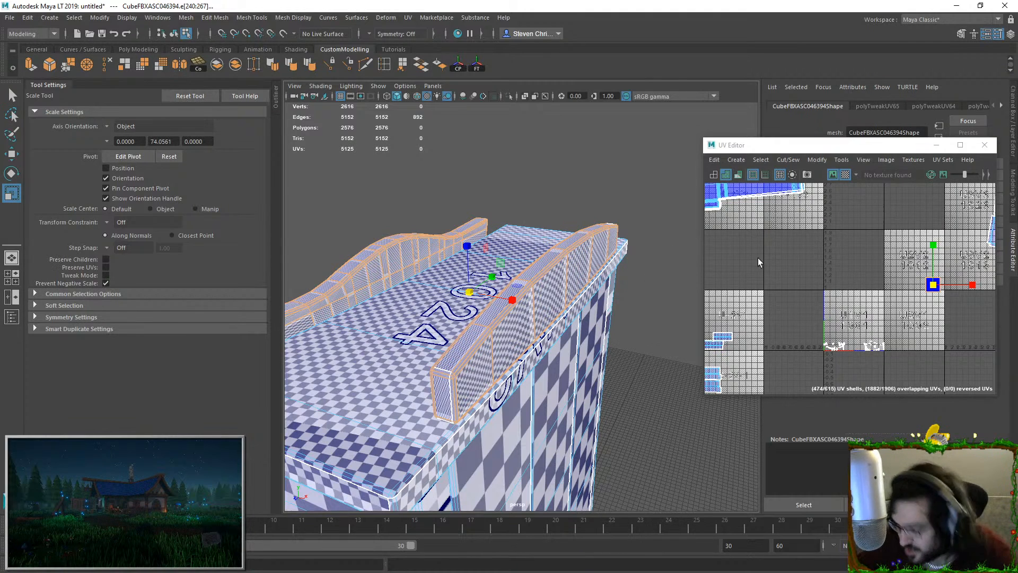
Move and sew the crown boards' selected edges and unfold their two UV shells
{"action": "left_click_drag", "start_coordinate": [475, 304], "coordinate": [505, 286], "text": "alt"}
{"action": "left_click_drag", "start_coordinate": [403, 212], "coordinate": [551, 231], "text": "alt"}
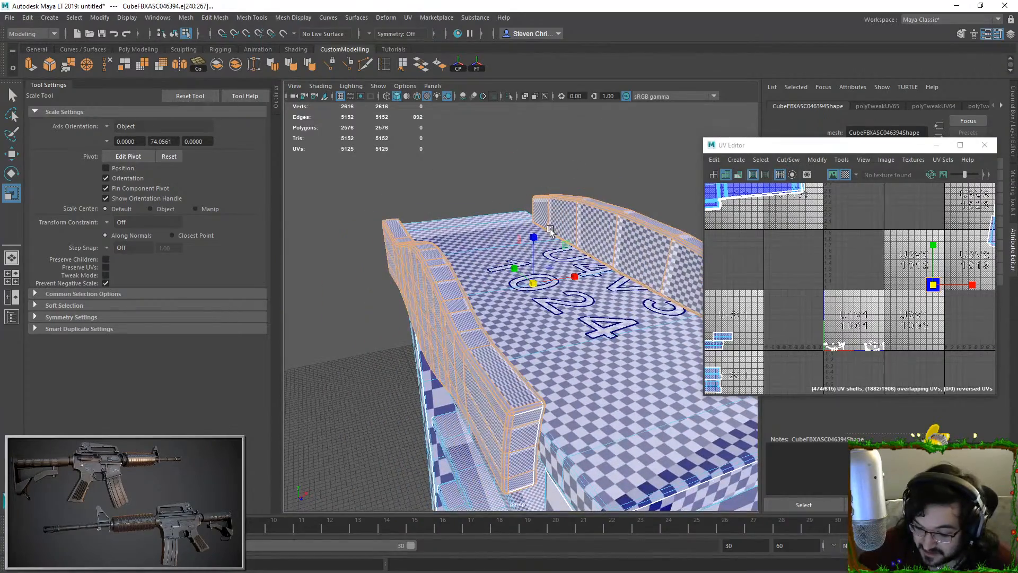
{"action": "left_click", "coordinate": [787, 159]}
{"action": "left_click", "coordinate": [821, 261]}
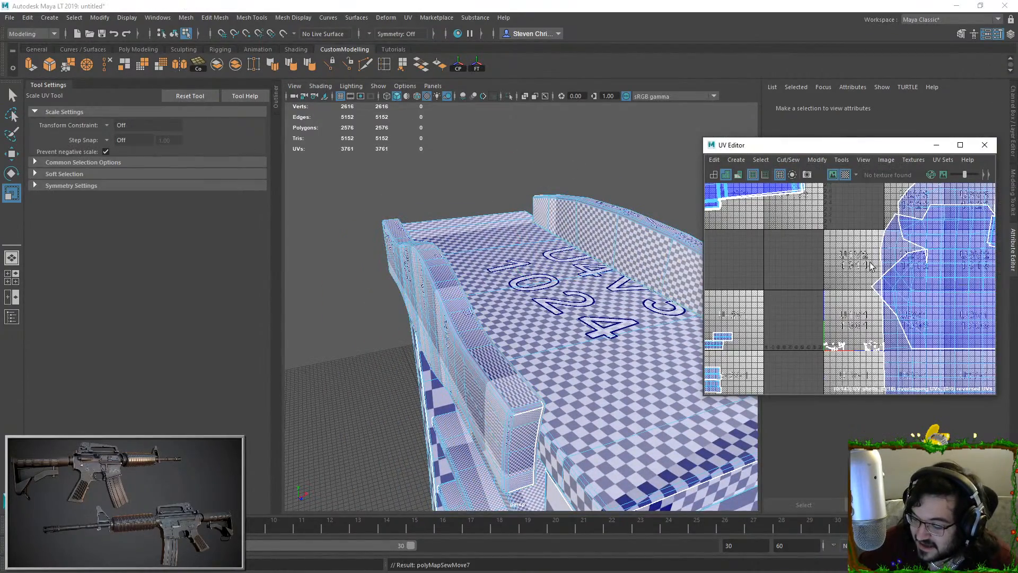
{"action": "scroll", "coordinate": [889, 307], "scroll_direction": "down", "scroll_amount": 6}
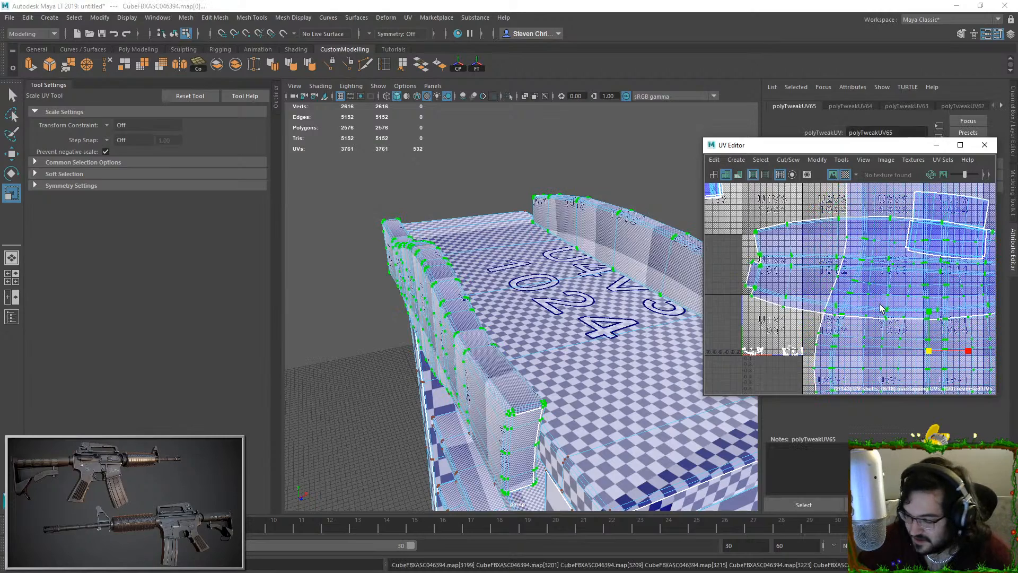
{"action": "scroll", "coordinate": [875, 268], "scroll_direction": "up", "scroll_amount": 3}
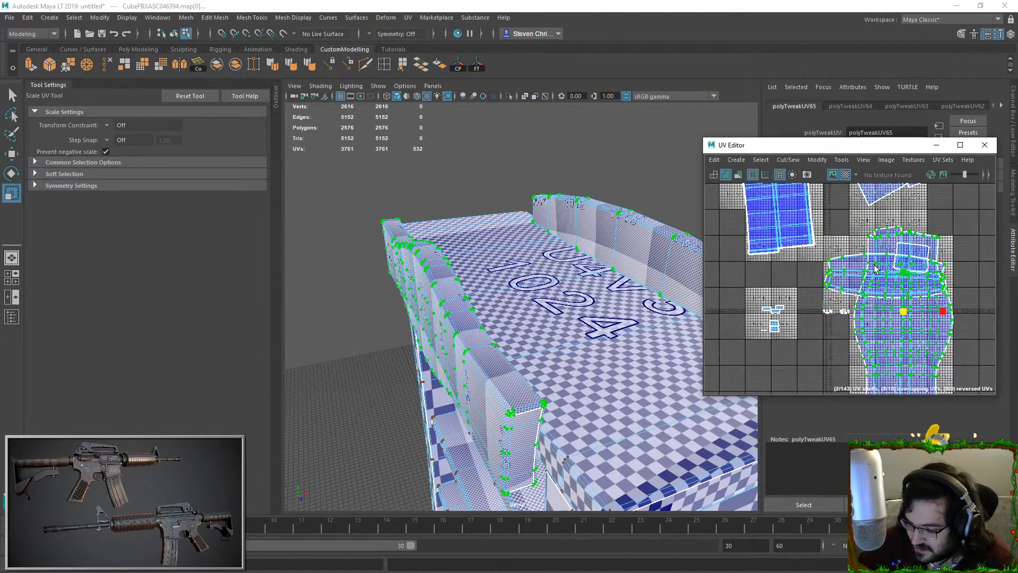
Select the faces of the small UV shells remaining in the base tile, belonging to the rounded shelf supports
{"action": "right_click_drag", "start_coordinate": [806, 312], "coordinate": [802, 350]}
{"action": "left_click_drag", "start_coordinate": [813, 304], "coordinate": [850, 329]}
{"action": "left_click", "coordinate": [803, 314]}
{"action": "left_click_drag", "start_coordinate": [812, 295], "coordinate": [848, 329]}
{"action": "left_click", "coordinate": [809, 323]}
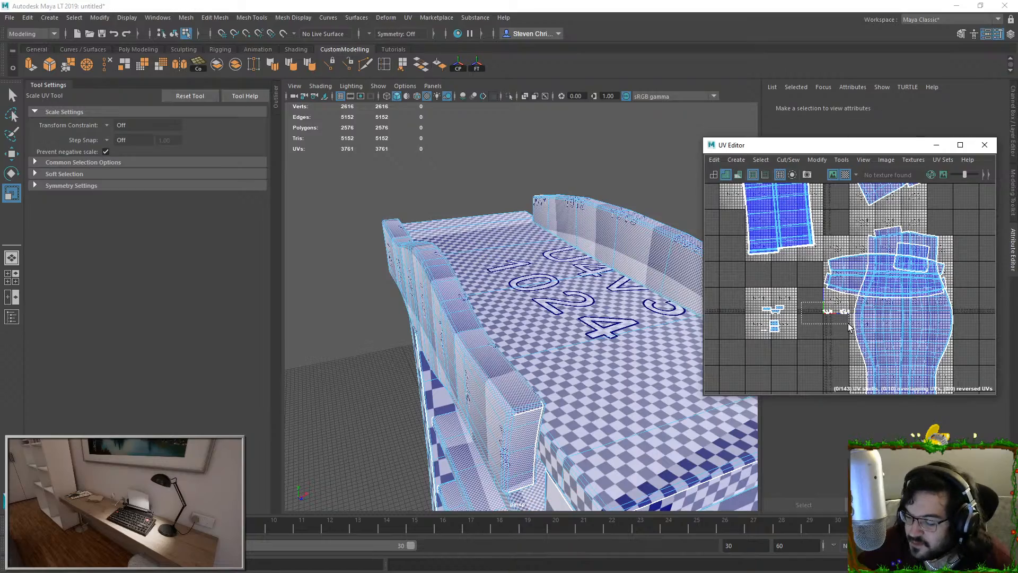
{"action": "key", "text": "f"}
Unitize the UVs of the selected rounded supports under the shelves
{"action": "left_click_drag", "start_coordinate": [488, 437], "coordinate": [539, 432], "text": "alt"}
{"action": "scroll", "coordinate": [551, 461], "scroll_direction": "down", "scroll_amount": 8}
{"action": "middle_click_drag", "start_coordinate": [554, 468], "coordinate": [525, 416], "text": "alt"}
{"action": "scroll", "coordinate": [525, 416], "scroll_direction": "up", "scroll_amount": 4}
{"action": "left_click_drag", "start_coordinate": [525, 416], "coordinate": [542, 376], "text": "alt"}
{"action": "middle_click_drag", "start_coordinate": [542, 376], "coordinate": [581, 351], "text": "alt"}
{"action": "scroll", "coordinate": [580, 351], "scroll_direction": "up", "scroll_amount": 4}
{"action": "left_click_drag", "start_coordinate": [580, 351], "coordinate": [520, 387], "text": "alt"}
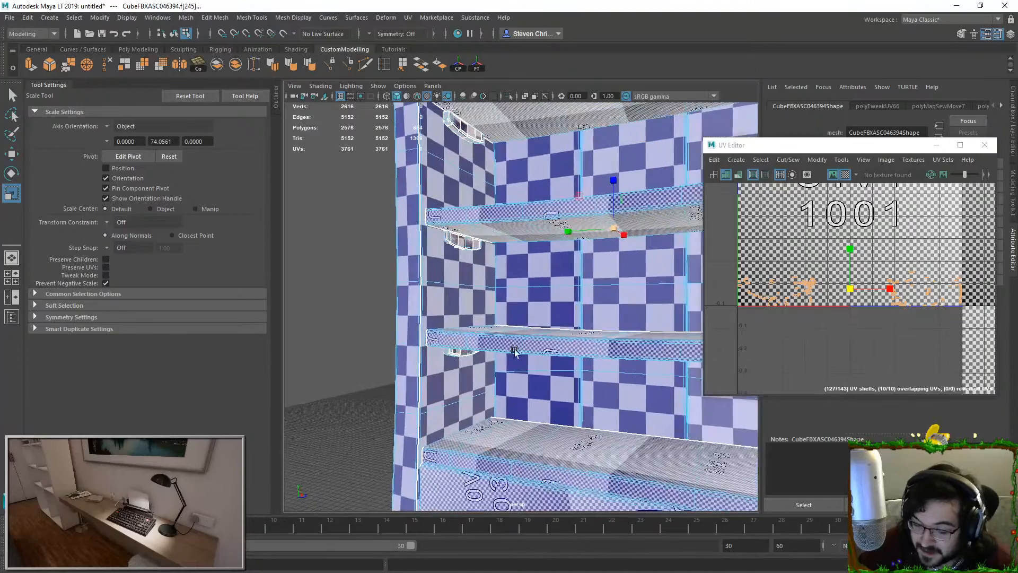
{"action": "scroll", "coordinate": [531, 379], "scroll_direction": "up", "scroll_amount": 2}
{"action": "left_click", "coordinate": [789, 159]}
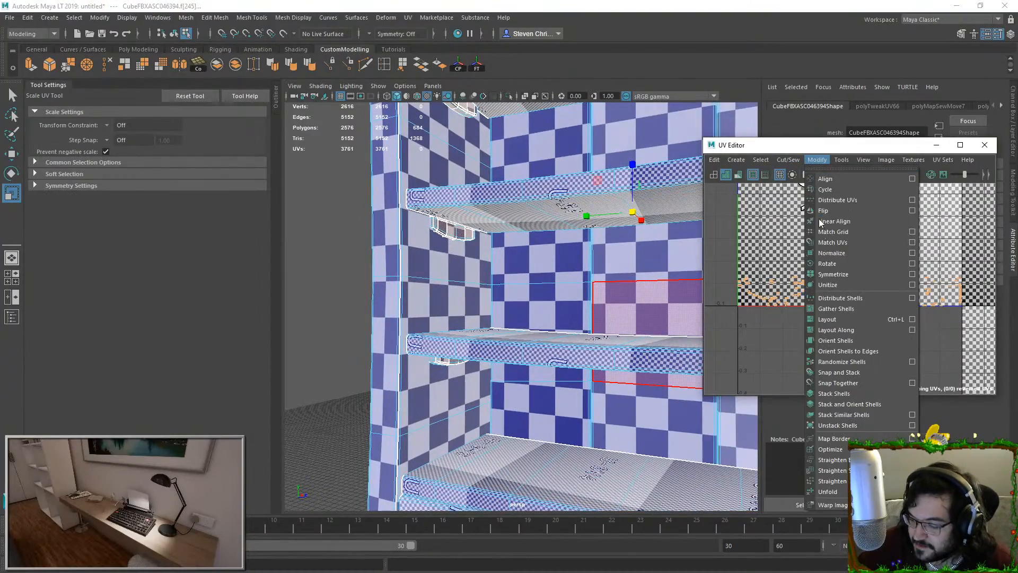
{"action": "left_click", "coordinate": [848, 280]}
Try to select the faces of the rounded supports under the shelves one after another
{"action": "key", "text": "f"}
{"action": "left_click_drag", "start_coordinate": [497, 325], "coordinate": [430, 265], "text": "alt"}
{"action": "left_click", "coordinate": [425, 263]}
{"action": "key", "text": "w"}
{"action": "left_click", "coordinate": [425, 376]}
{"action": "left_click_drag", "start_coordinate": [424, 376], "coordinate": [568, 267], "text": "alt"}
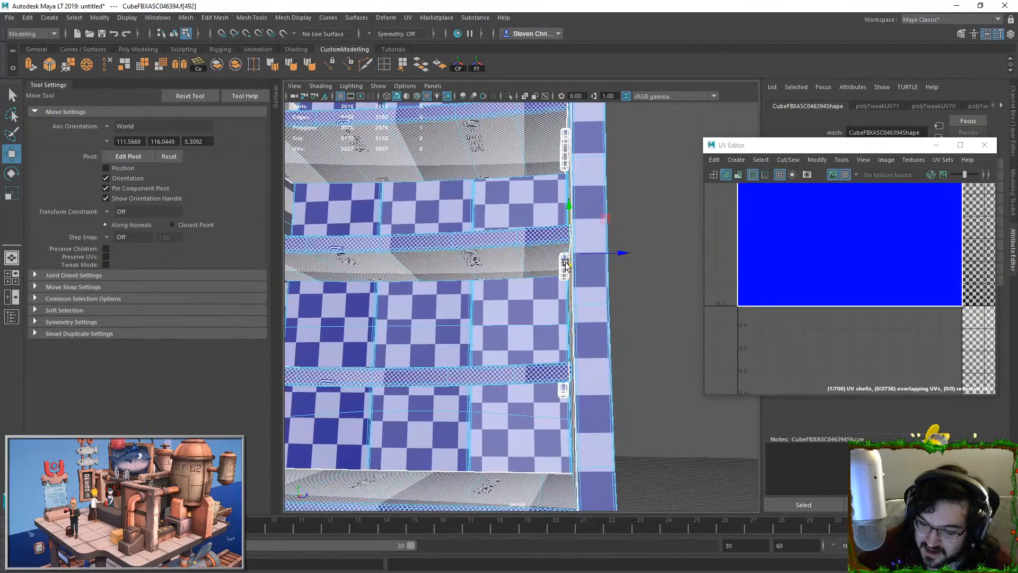
{"action": "key", "text": "q"}
{"action": "left_click", "coordinate": [564, 265]}
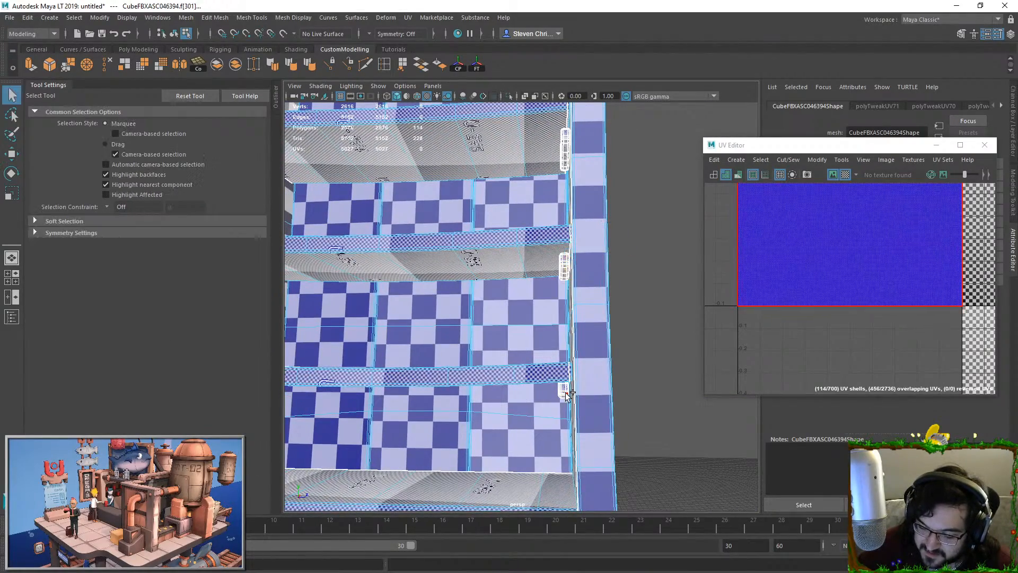
{"action": "key", "text": "w"}
{"action": "left_click", "coordinate": [588, 366], "text": "shift"}
{"action": "left_click_drag", "start_coordinate": [595, 297], "coordinate": [564, 366], "text": "alt"}
{"action": "left_click", "coordinate": [558, 279]}
{"action": "double_click", "coordinate": [558, 280]}
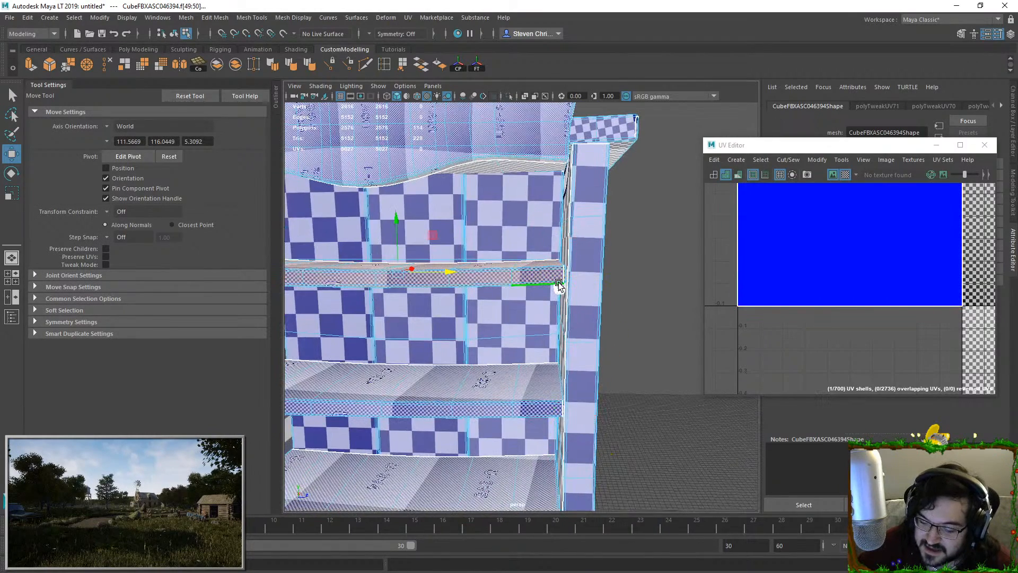
Select all faces of the three rounded shelf supports on the bookshelf's right inner wall
{"action": "double_click", "coordinate": [559, 289]}
{"action": "middle_click_drag", "start_coordinate": [560, 289], "coordinate": [584, 198], "text": "alt"}
{"action": "key", "text": "q"}
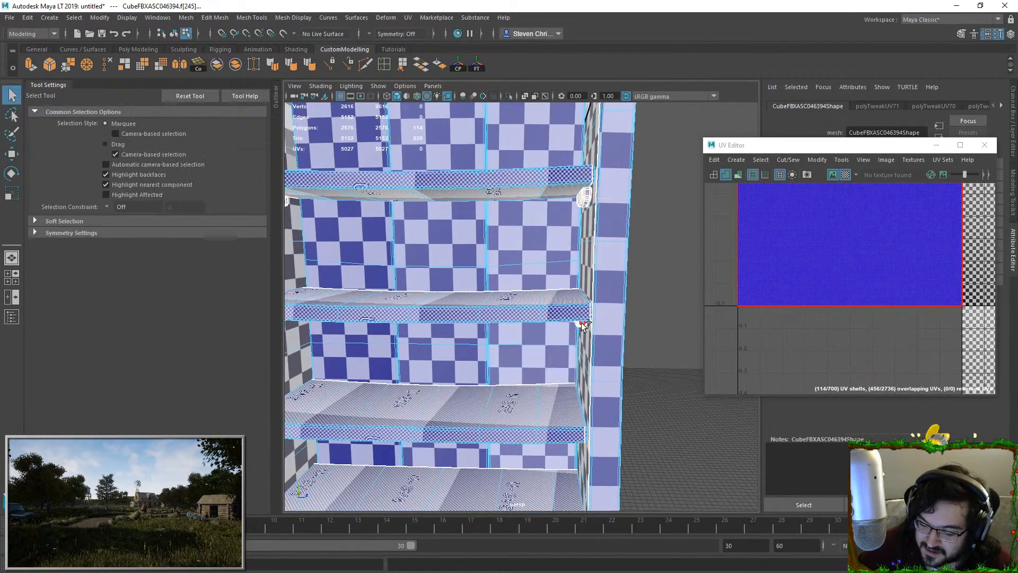
{"action": "double_click", "coordinate": [581, 323], "text": "shift"}
{"action": "left_click_drag", "start_coordinate": [575, 329], "coordinate": [604, 220], "text": "alt"}
{"action": "key", "text": "shift+period"}
{"action": "key", "text": "shift+period"}
{"action": "key", "text": "shift+period"}
{"action": "key", "text": "shift+period"}
{"action": "key", "text": "shift+period"}
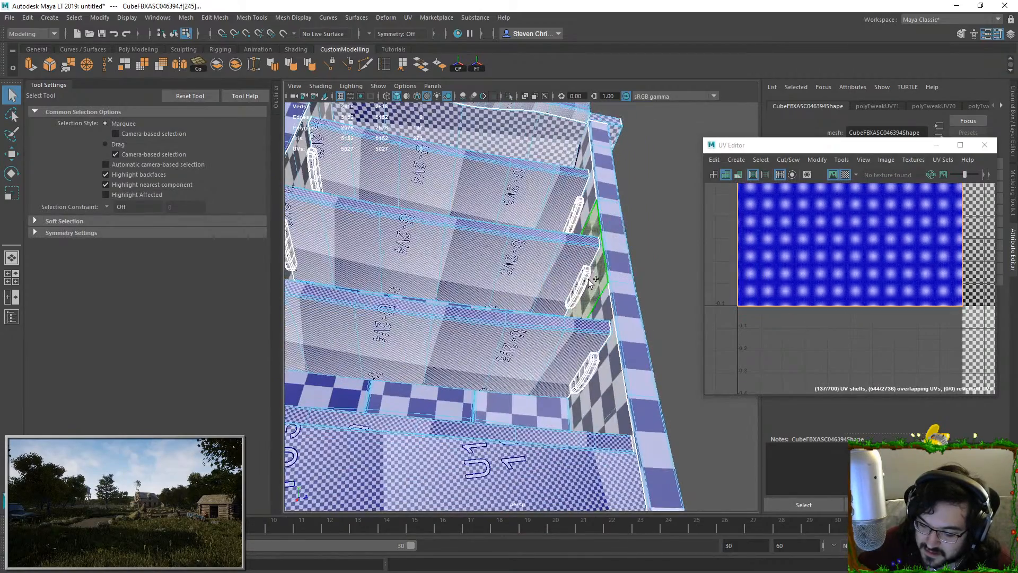
{"action": "double_click", "coordinate": [588, 372], "text": "shift"}
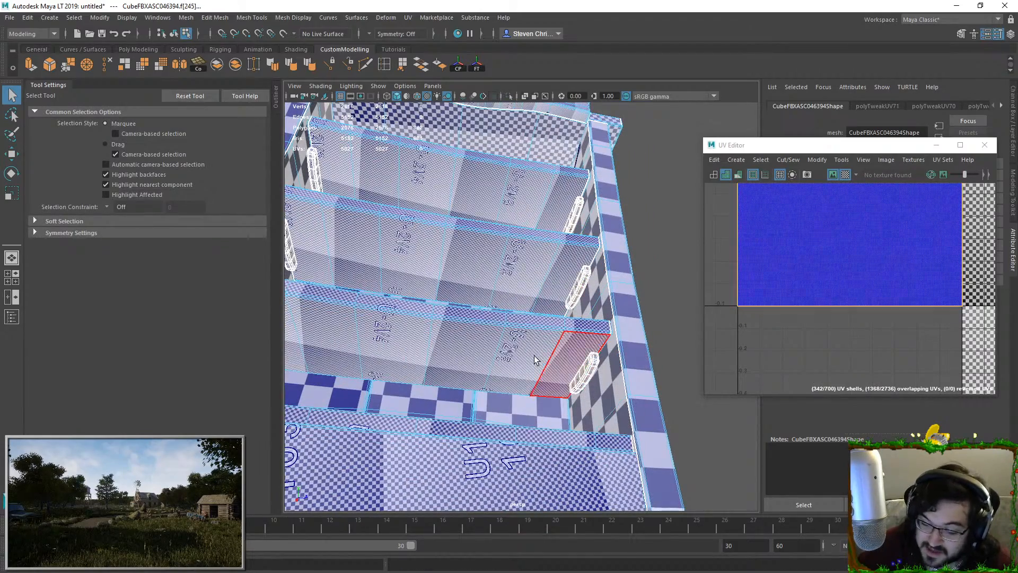
Add the three rounded shelf supports on the bookshelf's left inner wall to the face selection
{"action": "left_click_drag", "start_coordinate": [546, 358], "coordinate": [519, 403], "text": "alt"}
{"action": "double_click", "coordinate": [408, 324], "text": "shift"}
{"action": "double_click", "coordinate": [417, 221], "text": "shift"}
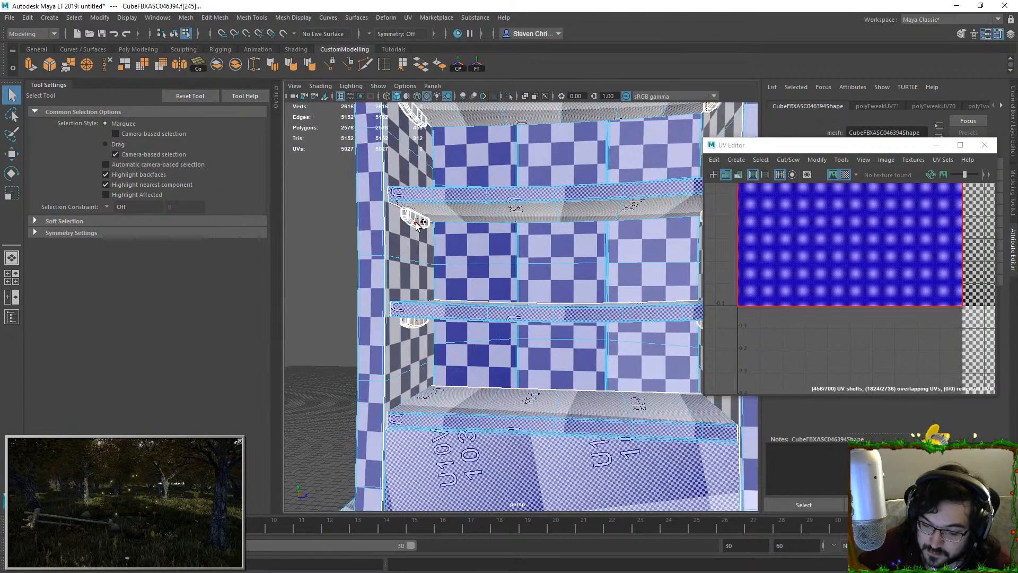
{"action": "middle_click_drag", "start_coordinate": [416, 216], "coordinate": [426, 269], "text": "alt"}
{"action": "double_click", "coordinate": [426, 183], "text": "shift"}
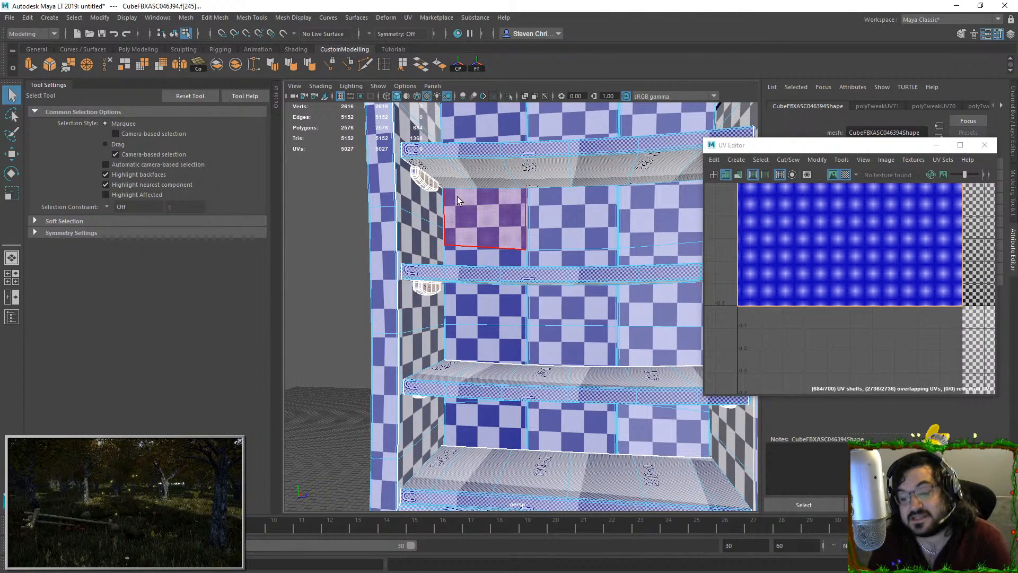
Unitize the UVs of all six selected shelf supports again
{"action": "scroll", "coordinate": [566, 181], "scroll_direction": "down", "scroll_amount": 4}
{"action": "middle_click_drag", "start_coordinate": [615, 164], "coordinate": [563, 183], "text": "alt"}
{"action": "scroll", "coordinate": [566, 184], "scroll_direction": "up", "scroll_amount": 4}
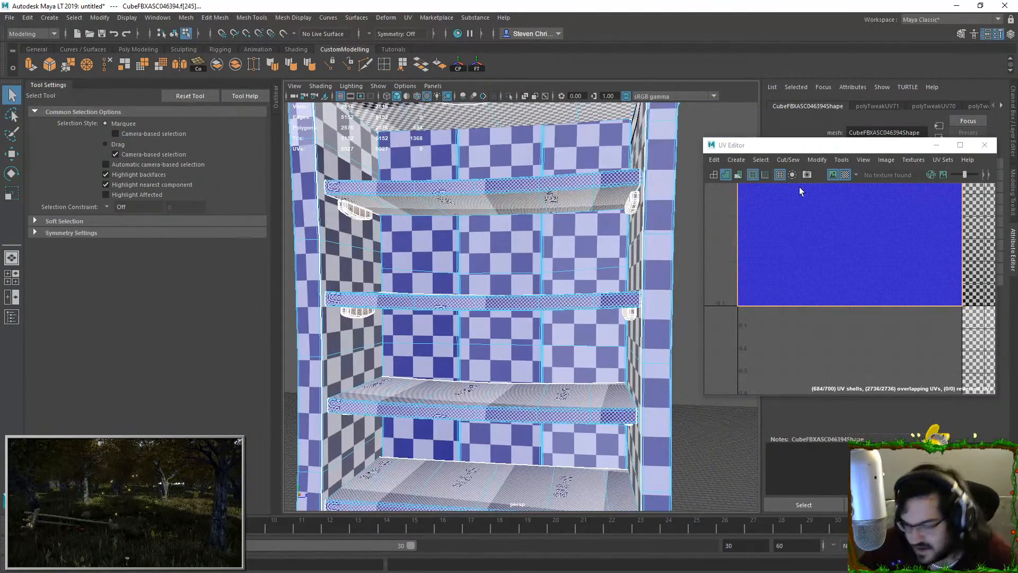
{"action": "left_click", "coordinate": [818, 160]}
{"action": "left_click", "coordinate": [829, 283]}
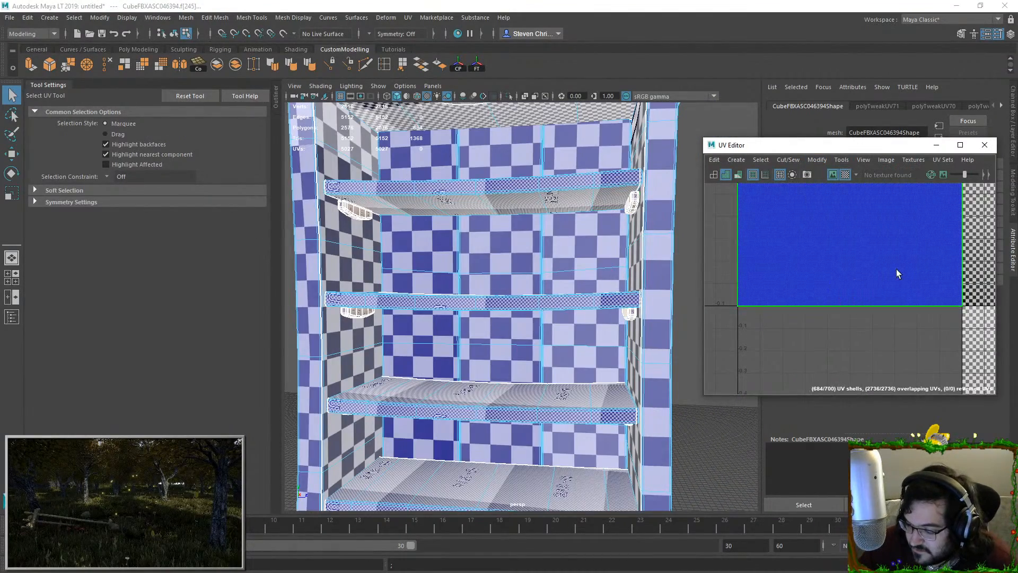
Move the supports' unitized UVs to an empty grid tile and convert the selection to edges
{"action": "scroll", "coordinate": [888, 276], "scroll_direction": "down", "scroll_amount": 8}
{"action": "key", "text": "e"}
{"action": "key", "text": "r"}
{"action": "left_click_drag", "start_coordinate": [883, 265], "coordinate": [842, 371]}
{"action": "key", "text": "w"}
{"action": "right_click_drag", "start_coordinate": [842, 370], "coordinate": [846, 323]}
Deselect the seam loop of a left-wall shelf support where it meets the side wall
{"action": "left_click_drag", "start_coordinate": [384, 257], "coordinate": [414, 266], "text": "alt"}
{"action": "middle_click_drag", "start_coordinate": [414, 266], "coordinate": [507, 248], "text": "alt"}
{"action": "scroll", "coordinate": [507, 247], "scroll_direction": "up", "scroll_amount": 4}
{"action": "left_click_drag", "start_coordinate": [508, 248], "coordinate": [524, 241], "text": "alt"}
{"action": "middle_click_drag", "start_coordinate": [524, 241], "coordinate": [565, 313], "text": "alt"}
{"action": "scroll", "coordinate": [536, 305], "scroll_direction": "up", "scroll_amount": 2}
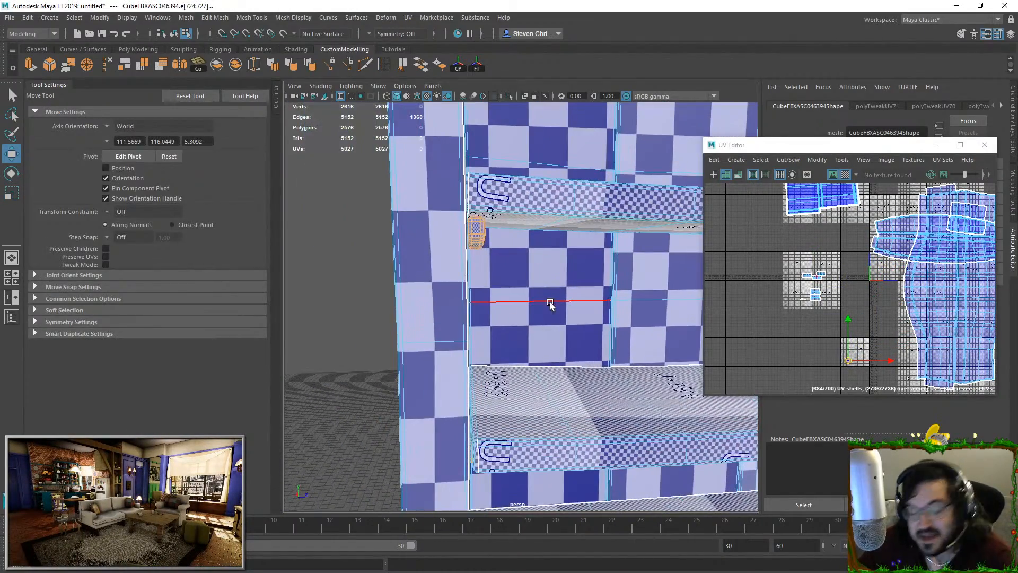
{"action": "left_click_drag", "start_coordinate": [516, 250], "coordinate": [492, 222], "text": "alt"}
{"action": "middle_click_drag", "start_coordinate": [492, 222], "coordinate": [525, 273], "text": "alt"}
{"action": "scroll", "coordinate": [503, 236], "scroll_direction": "up", "scroll_amount": 3}
{"action": "double_click", "coordinate": [502, 245], "text": "ctrl"}
{"action": "left_click_drag", "start_coordinate": [507, 281], "coordinate": [534, 331], "text": "alt"}
{"action": "left_click", "coordinate": [517, 277], "text": "shift"}
{"action": "key", "text": "f"}
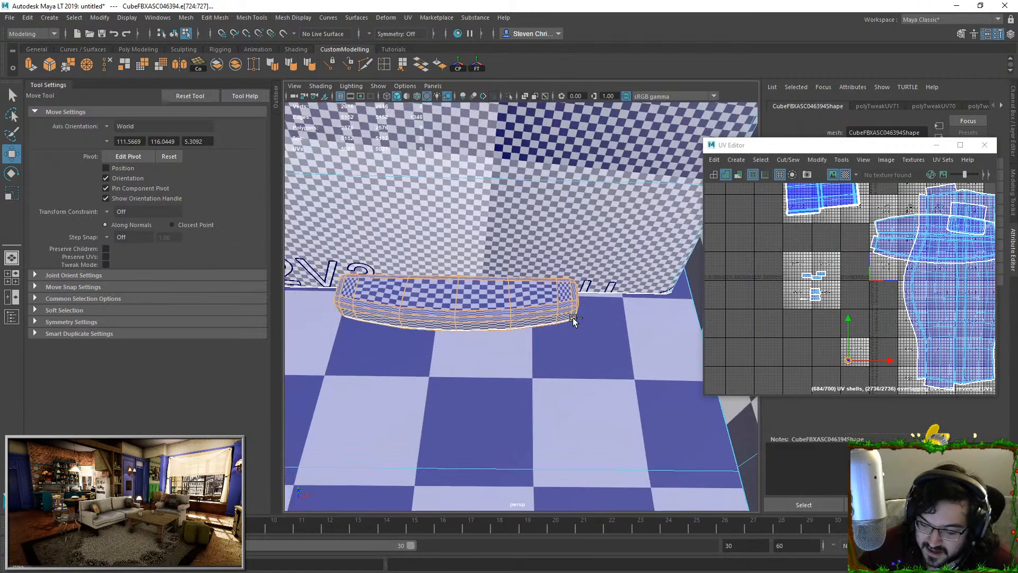
Correct the left-wall support's edge loop selection and deselect the corner edges at one of its ends
{"action": "double_click", "coordinate": [349, 317], "text": "shift"}
{"action": "left_click_drag", "start_coordinate": [349, 317], "coordinate": [477, 295], "text": "alt"}
{"action": "left_click", "coordinate": [500, 284], "text": "ctrl"}
{"action": "left_click", "coordinate": [498, 225], "text": "ctrl"}
Deselect the remaining seam loop and the corner edges at the other end of the left-wall support
{"action": "left_click_drag", "start_coordinate": [689, 233], "coordinate": [525, 274], "text": "alt"}
{"action": "middle_click_drag", "start_coordinate": [662, 257], "coordinate": [583, 303], "text": "alt"}
{"action": "left_click_drag", "start_coordinate": [582, 303], "coordinate": [521, 298], "text": "alt"}
{"action": "left_click", "coordinate": [597, 259], "text": "ctrl"}
{"action": "left_click", "coordinate": [601, 171], "text": "ctrl"}
{"action": "double_click", "coordinate": [499, 257], "text": "ctrl"}
{"action": "left_click", "coordinate": [503, 273], "text": "ctrl"}
{"action": "scroll", "coordinate": [527, 303], "scroll_direction": "up", "scroll_amount": 6}
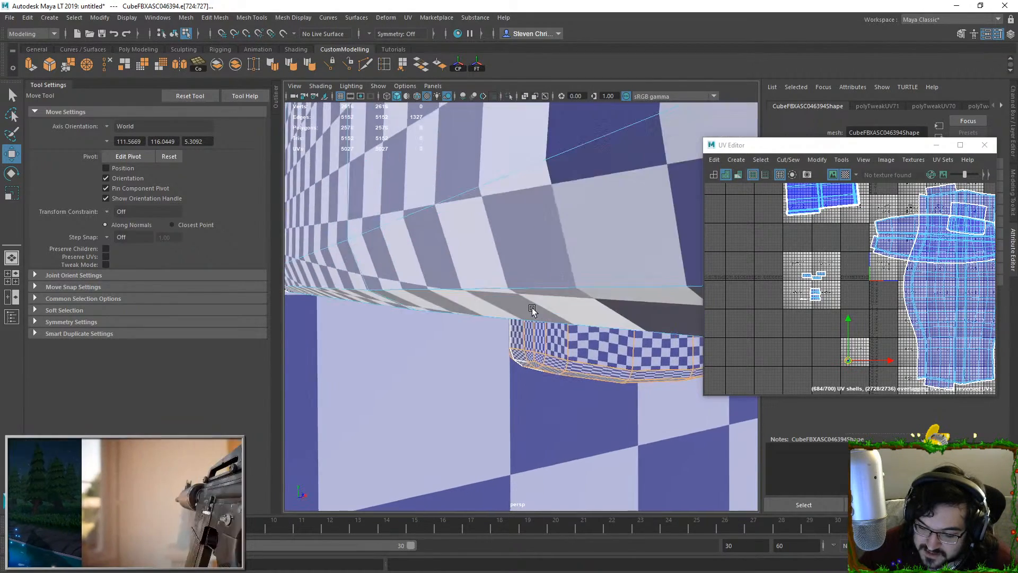
{"action": "left_click_drag", "start_coordinate": [517, 443], "coordinate": [611, 282], "text": "alt"}
{"action": "left_click", "coordinate": [619, 349], "text": "ctrl"}
{"action": "left_click", "coordinate": [603, 322], "text": "ctrl"}
Check the seams of the left-wall supports and reselect the stray edges at the support's end
{"action": "left_click_drag", "start_coordinate": [602, 321], "coordinate": [577, 231], "text": "alt"}
{"action": "scroll", "coordinate": [577, 231], "scroll_direction": "down", "scroll_amount": 4}
{"action": "left_click_drag", "start_coordinate": [551, 334], "coordinate": [488, 305], "text": "alt"}
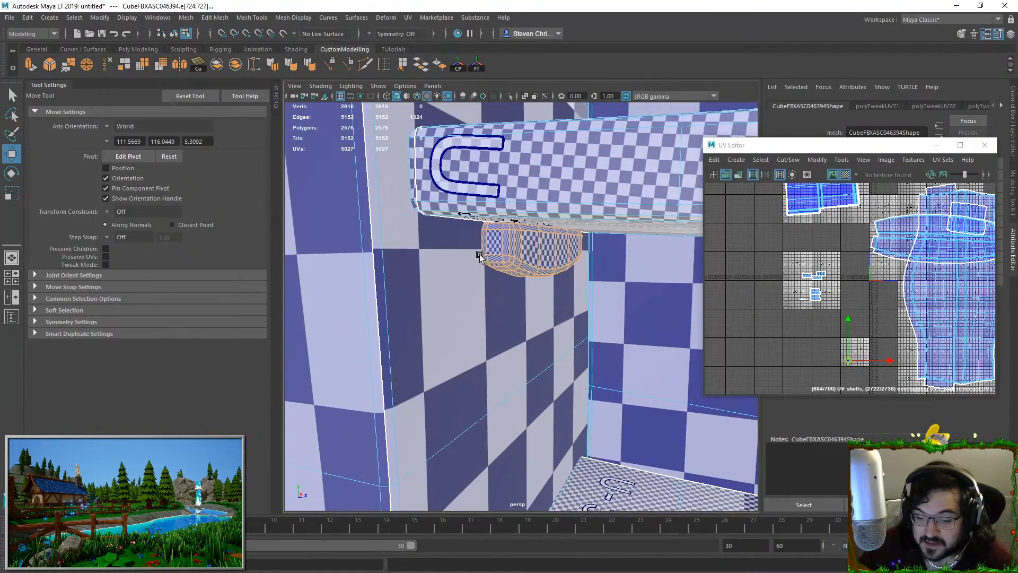
{"action": "left_click_drag", "start_coordinate": [483, 257], "coordinate": [507, 367], "text": "alt"}
{"action": "left_click_drag", "start_coordinate": [576, 426], "coordinate": [556, 328], "text": "alt"}
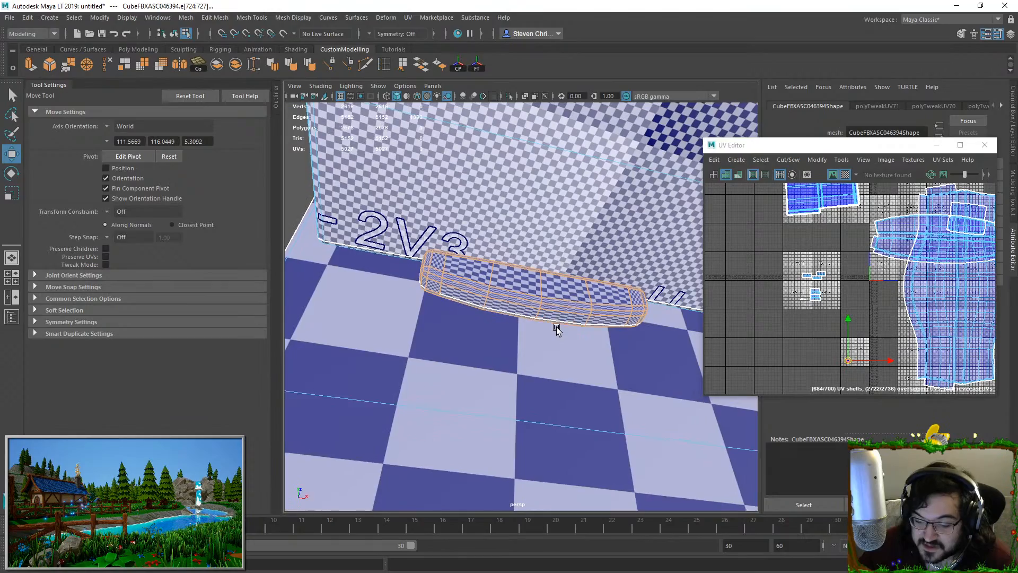
{"action": "left_click_drag", "start_coordinate": [556, 291], "coordinate": [570, 355], "text": "alt"}
{"action": "scroll", "coordinate": [571, 354], "scroll_direction": "down", "scroll_amount": 5}
{"action": "left_click_drag", "start_coordinate": [599, 386], "coordinate": [577, 192], "text": "alt"}
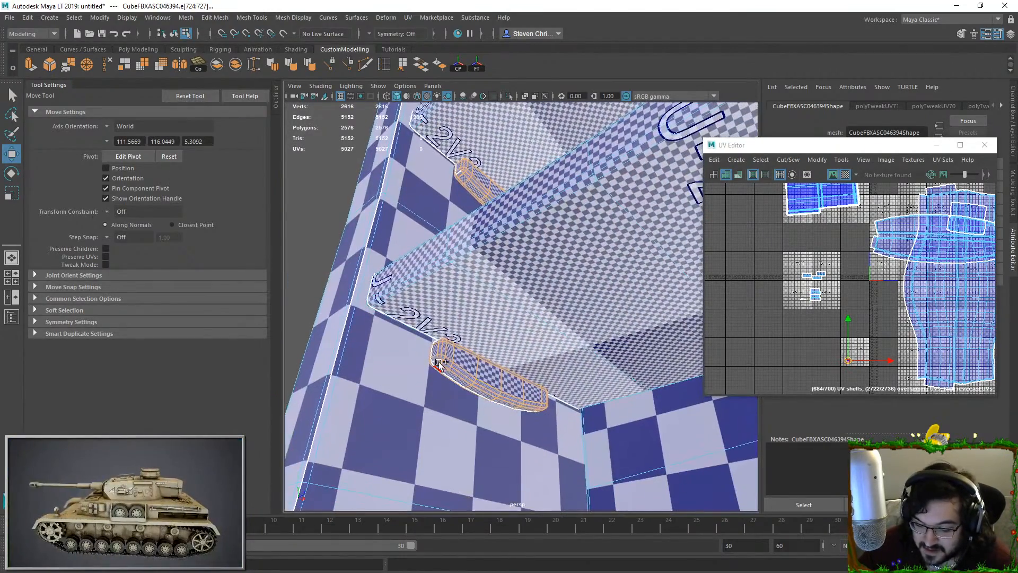
{"action": "left_click", "coordinate": [434, 364], "text": "shift"}
{"action": "left_click_drag", "start_coordinate": [434, 364], "coordinate": [518, 436], "text": "alt"}
{"action": "left_click_drag", "start_coordinate": [470, 406], "coordinate": [482, 357], "text": "alt"}
{"action": "double_click", "coordinate": [419, 357], "text": "shift"}
{"action": "left_click_drag", "start_coordinate": [452, 401], "coordinate": [430, 285], "text": "alt"}
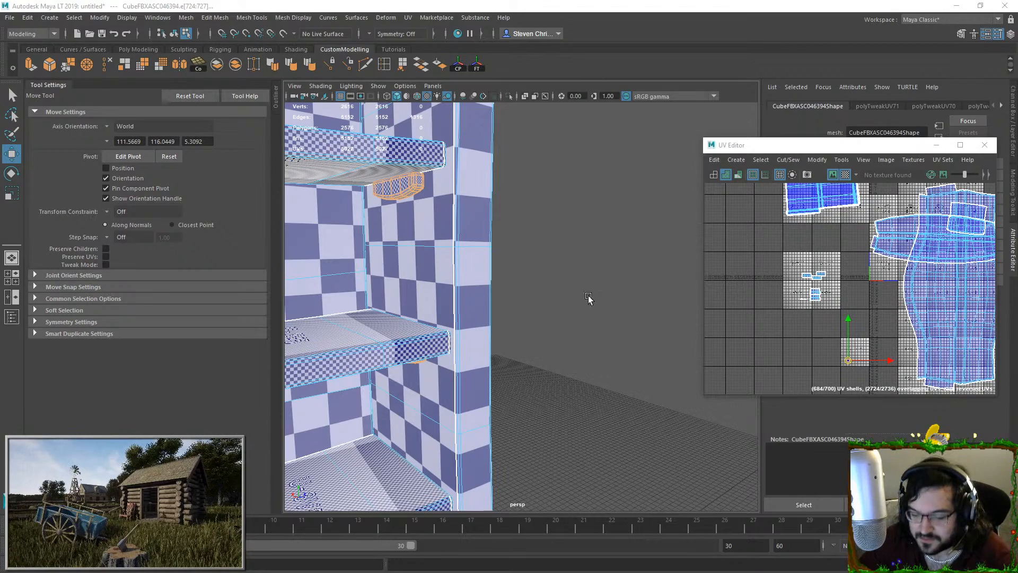
Deselect the seam loops where the right-wall shelf supports meet the side wall
{"action": "left_click_drag", "start_coordinate": [493, 255], "coordinate": [528, 233], "text": "alt"}
{"action": "left_click_drag", "start_coordinate": [536, 183], "coordinate": [494, 465], "text": "alt"}
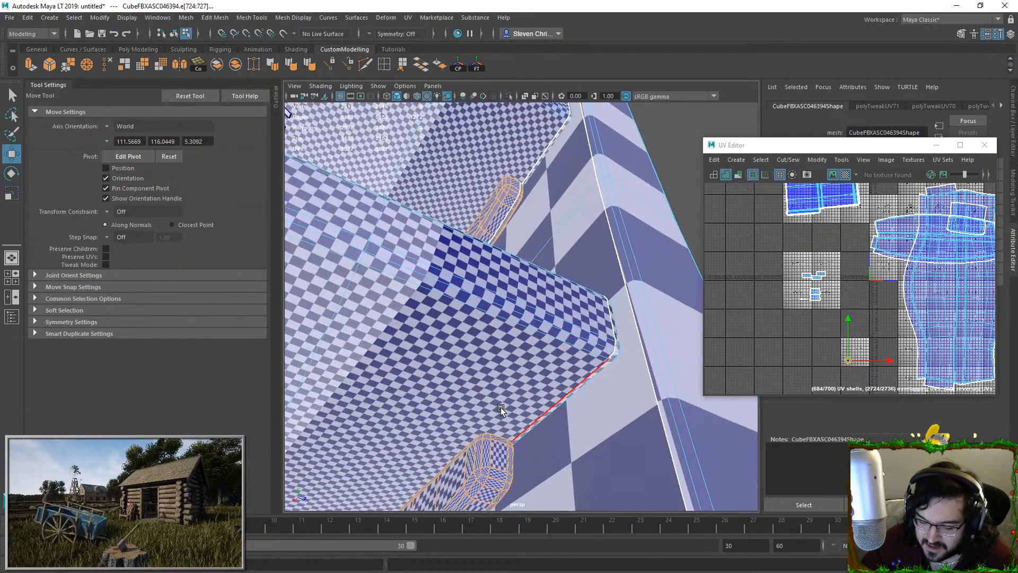
{"action": "left_click_drag", "start_coordinate": [511, 420], "coordinate": [578, 332], "text": "alt"}
{"action": "double_click", "coordinate": [513, 253], "text": "ctrl"}
{"action": "double_click", "coordinate": [525, 380], "text": "ctrl"}
{"action": "left_click", "coordinate": [605, 284], "text": "shift"}
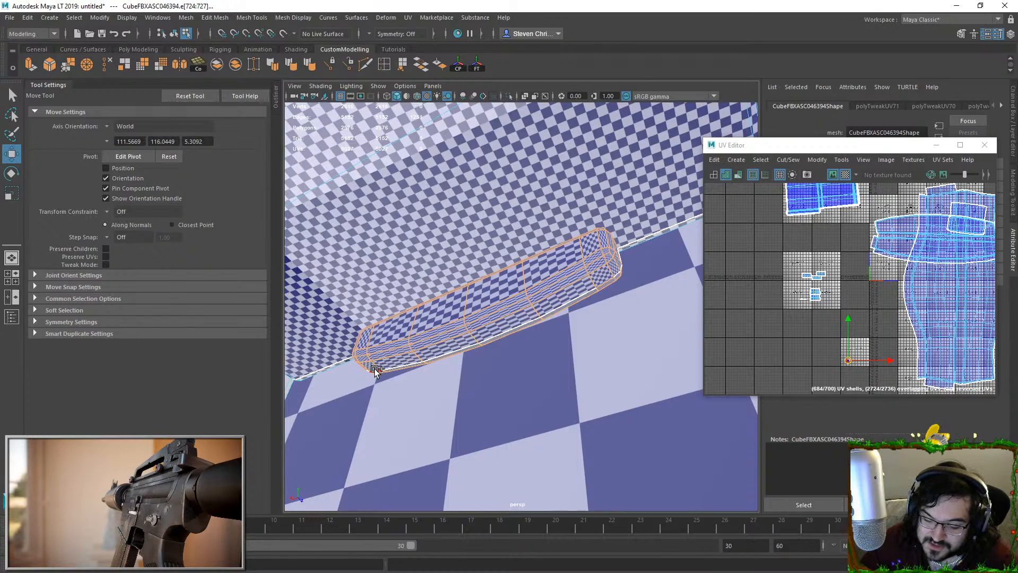
{"action": "double_click", "coordinate": [605, 283], "text": "shift"}
{"action": "left_click_drag", "start_coordinate": [605, 282], "coordinate": [585, 192], "text": "alt"}
{"action": "left_click", "coordinate": [488, 263], "text": "shift"}
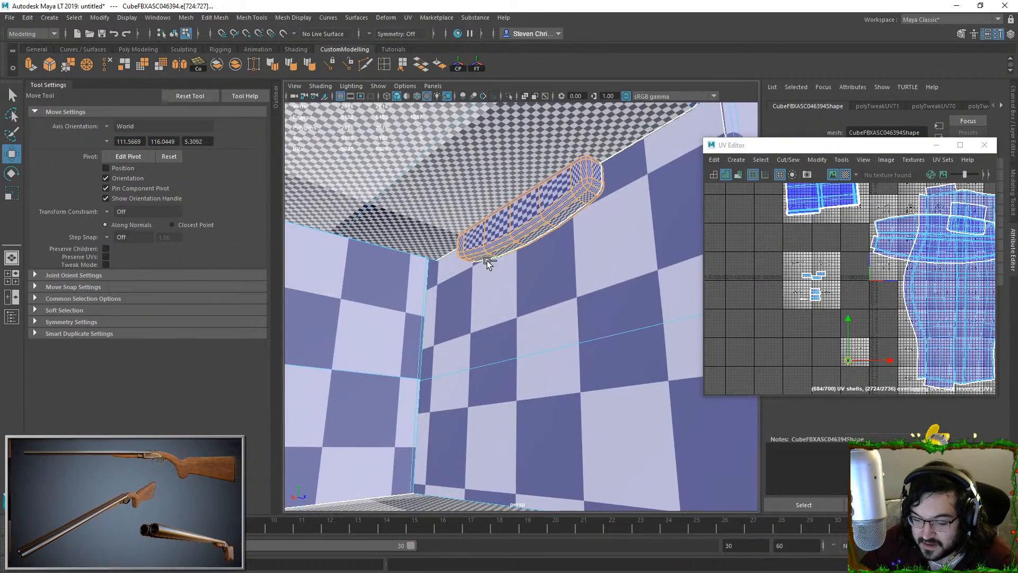
{"action": "double_click", "coordinate": [473, 260], "text": "shift"}
{"action": "scroll", "coordinate": [473, 261], "scroll_direction": "down", "scroll_amount": 5}
{"action": "middle_click_drag", "start_coordinate": [571, 264], "coordinate": [547, 189], "text": "alt"}
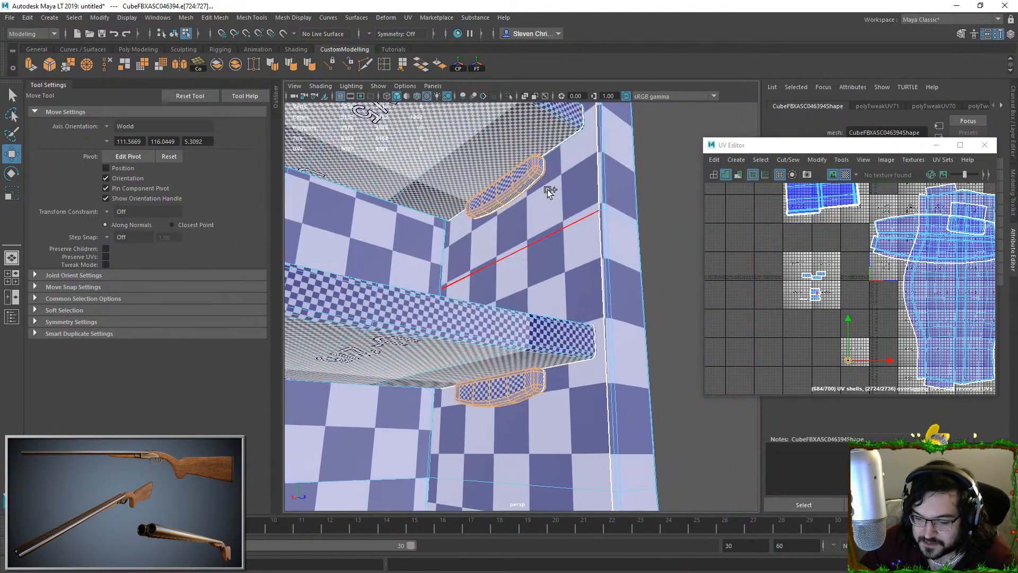
Deselect the corner edges at the ends of a right-wall shelf support
{"action": "left_click", "coordinate": [476, 218], "text": "shift"}
{"action": "mouse_move", "coordinate": [476, 218]}
{"action": "left_mouse_down", "text": "alt"}
{"action": "mouse_move", "coordinate": [582, 277]}
{"action": "mouse_move", "coordinate": [472, 221]}
{"action": "left_mouse_up", "text": "alt"}
{"action": "left_click_drag", "start_coordinate": [590, 258], "coordinate": [474, 216], "text": "alt"}
{"action": "left_click", "coordinate": [616, 149], "text": "shift"}
{"action": "left_click", "coordinate": [468, 201], "text": "shift"}
{"action": "left_click", "coordinate": [461, 162], "text": "shift"}
{"action": "left_click_drag", "start_coordinate": [691, 211], "coordinate": [571, 193], "text": "alt"}
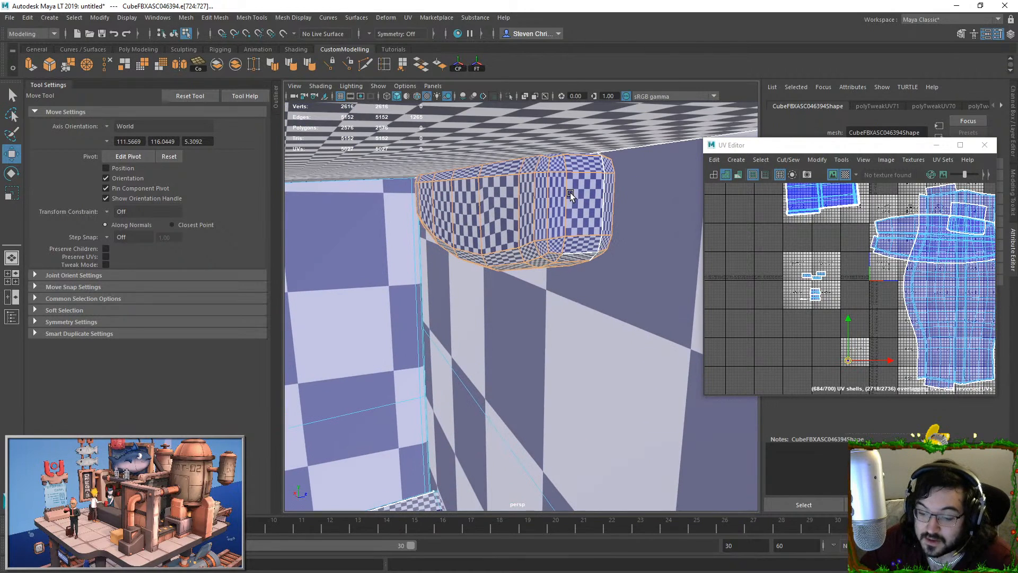
{"action": "left_click", "coordinate": [583, 156], "text": "shift"}
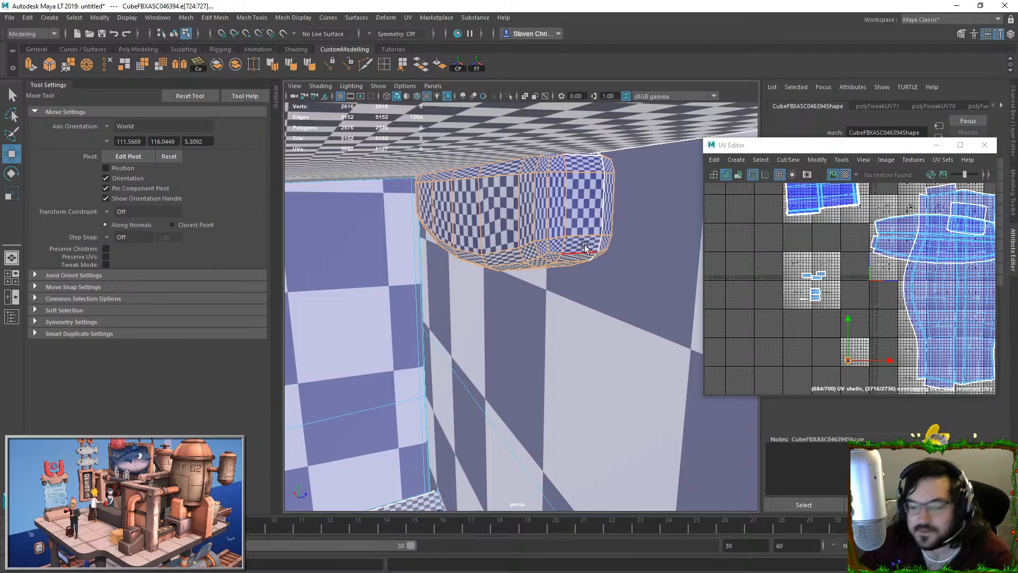
Deselect the corner edges at the rear end of the right-wall support, near the back panel
{"action": "right_click_drag", "start_coordinate": [610, 192], "coordinate": [581, 126], "text": "alt"}
{"action": "left_click_drag", "start_coordinate": [581, 126], "coordinate": [563, 204], "text": "alt"}
{"action": "right_click_drag", "start_coordinate": [563, 204], "coordinate": [575, 127], "text": "alt"}
{"action": "middle_click_drag", "start_coordinate": [575, 126], "coordinate": [582, 189], "text": "alt"}
{"action": "right_click_drag", "start_coordinate": [582, 189], "coordinate": [606, 309], "text": "alt"}
{"action": "right_click_drag", "start_coordinate": [592, 122], "coordinate": [575, 356], "text": "alt"}
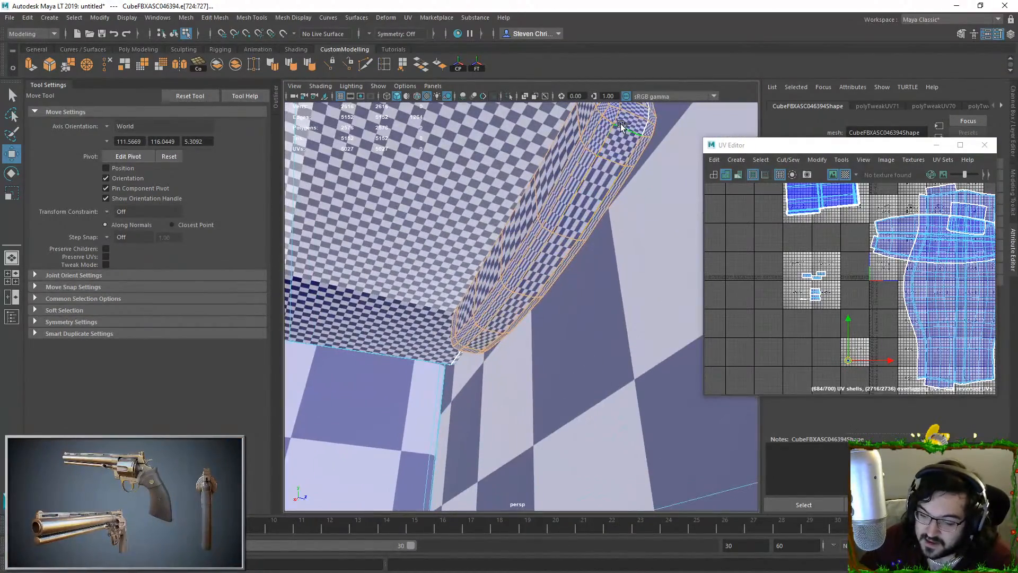
{"action": "left_click_drag", "start_coordinate": [635, 116], "coordinate": [612, 305], "text": "alt"}
{"action": "left_click", "coordinate": [549, 300], "text": "ctrl"}
{"action": "middle_click_drag", "start_coordinate": [612, 304], "coordinate": [546, 301], "text": "alt"}
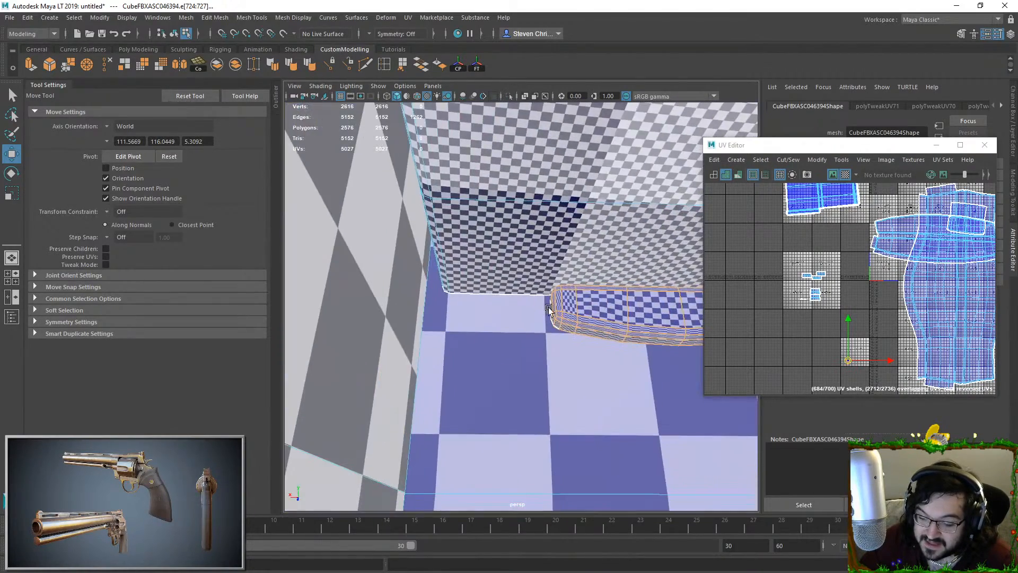
{"action": "left_click_drag", "start_coordinate": [546, 301], "coordinate": [482, 293], "text": "alt"}
{"action": "right_click_drag", "start_coordinate": [482, 293], "coordinate": [506, 379], "text": "alt"}
{"action": "left_click", "coordinate": [423, 335], "text": "ctrl"}
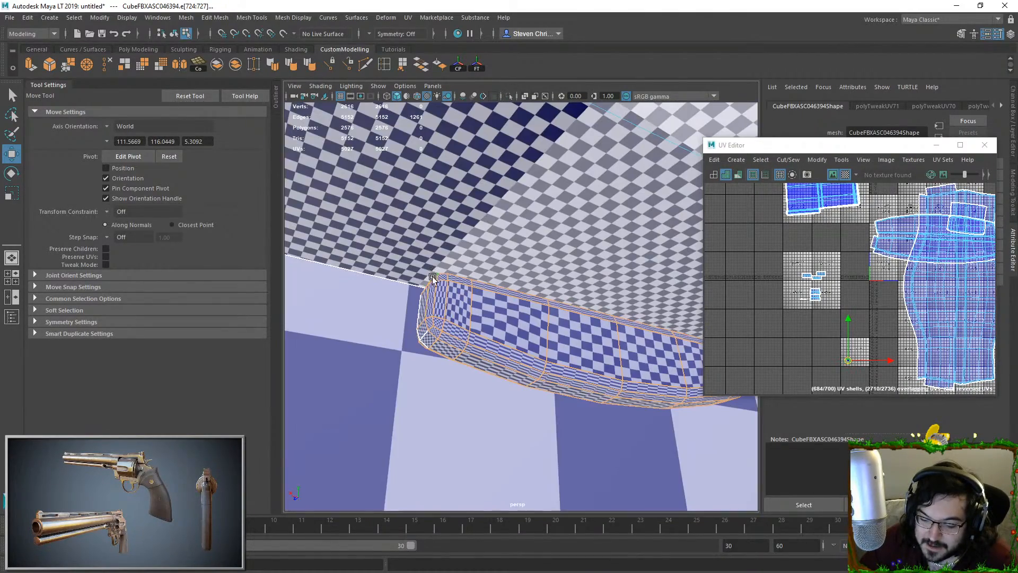
{"action": "left_click_drag", "start_coordinate": [431, 273], "coordinate": [453, 285], "text": "alt"}
{"action": "left_click", "coordinate": [545, 307], "text": "ctrl"}
Deselect the remaining corner edges at the front and rear ends of the right-wall supports
{"action": "left_click_drag", "start_coordinate": [540, 297], "coordinate": [500, 303], "text": "alt"}
{"action": "right_click_drag", "start_coordinate": [500, 304], "coordinate": [532, 323], "text": "alt"}
{"action": "middle_click_drag", "start_coordinate": [532, 323], "coordinate": [532, 214], "text": "alt"}
{"action": "right_click_drag", "start_coordinate": [533, 214], "coordinate": [511, 254], "text": "alt"}
{"action": "middle_click_drag", "start_coordinate": [510, 255], "coordinate": [516, 321], "text": "alt"}
{"action": "right_click_drag", "start_coordinate": [515, 321], "coordinate": [562, 301], "text": "alt"}
{"action": "left_click", "coordinate": [567, 185], "text": "ctrl"}
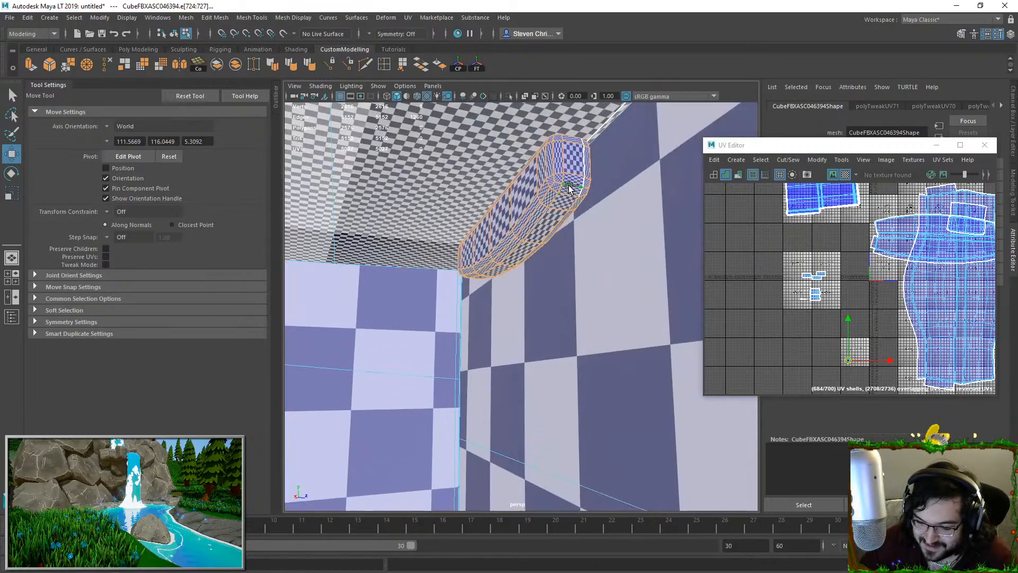
{"action": "left_click", "coordinate": [571, 141], "text": "ctrl"}
{"action": "left_click_drag", "start_coordinate": [471, 242], "coordinate": [512, 324], "text": "alt"}
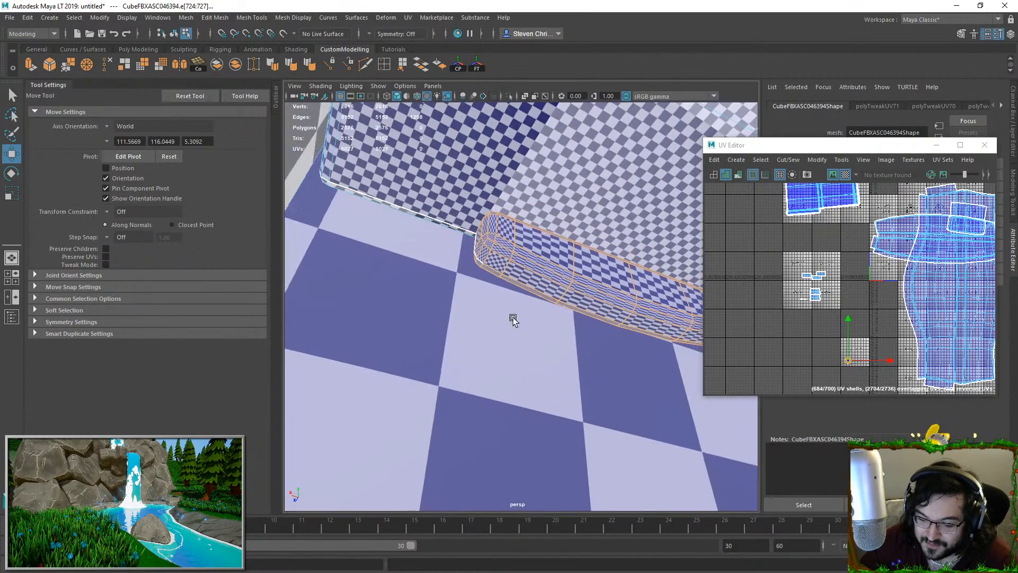
{"action": "left_click", "coordinate": [480, 250], "text": "ctrl"}
{"action": "left_click_drag", "start_coordinate": [493, 285], "coordinate": [536, 254], "text": "alt"}
{"action": "left_click", "coordinate": [478, 218], "text": "ctrl"}
Join the selected shelf support edges into UV shells with Move and Sew
{"action": "right_click_drag", "start_coordinate": [561, 265], "coordinate": [488, 286], "text": "alt"}
{"action": "left_click_drag", "start_coordinate": [487, 286], "coordinate": [532, 304], "text": "alt"}
{"action": "left_click", "coordinate": [786, 160]}
{"action": "left_click", "coordinate": [801, 262]}
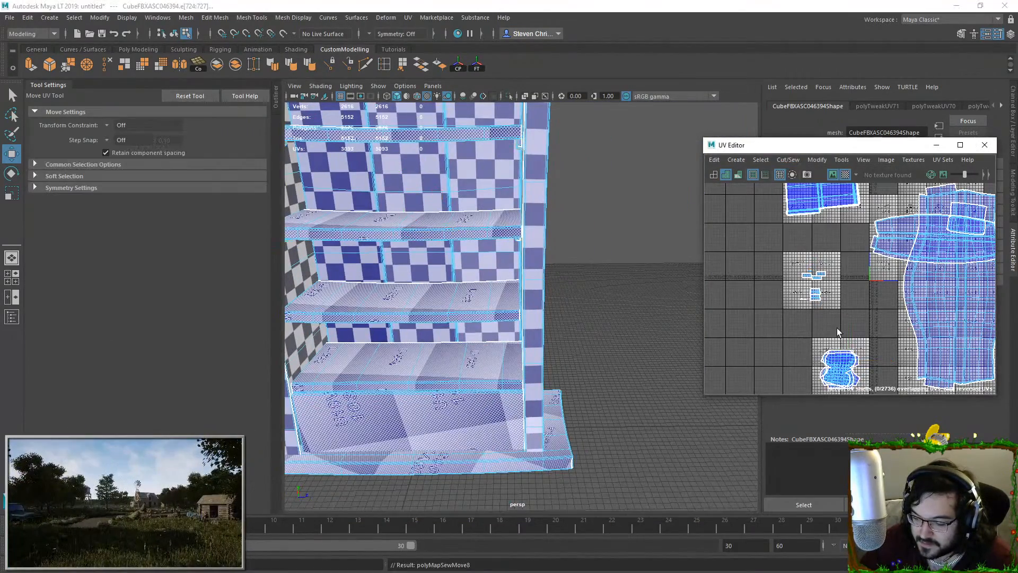
Pick one shell from the stacked support UVs and move it clear of the others
{"action": "left_click_drag", "start_coordinate": [813, 329], "coordinate": [880, 404]}
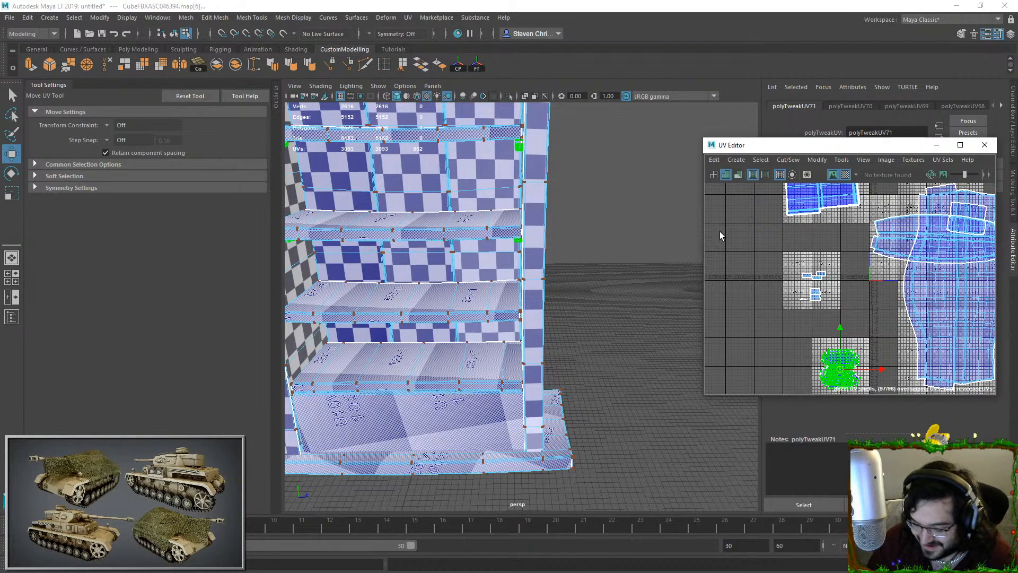
{"action": "key", "text": "f"}
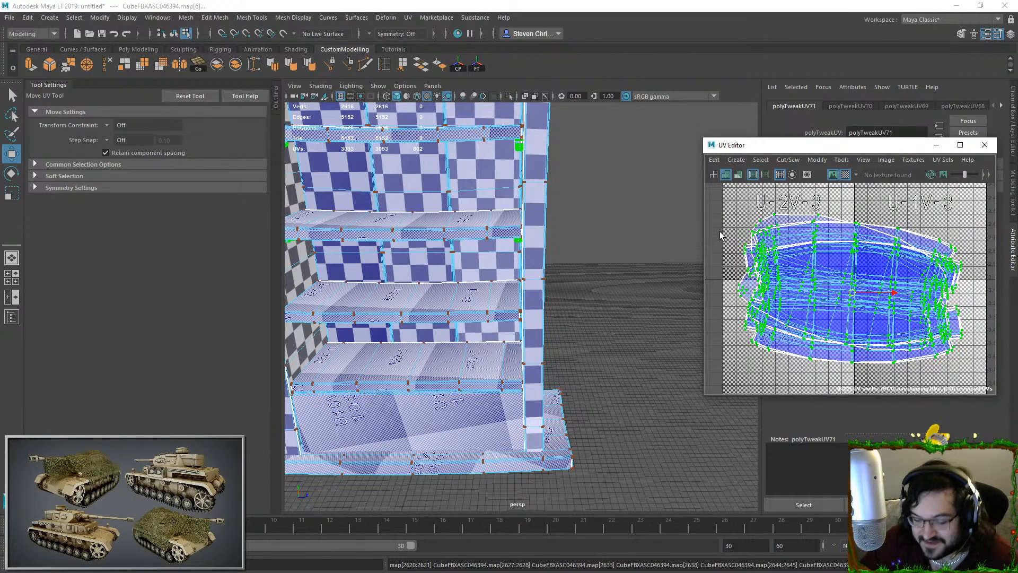
{"action": "double_click", "coordinate": [862, 337]}
{"action": "scroll", "coordinate": [878, 318], "scroll_direction": "down", "scroll_amount": 5}
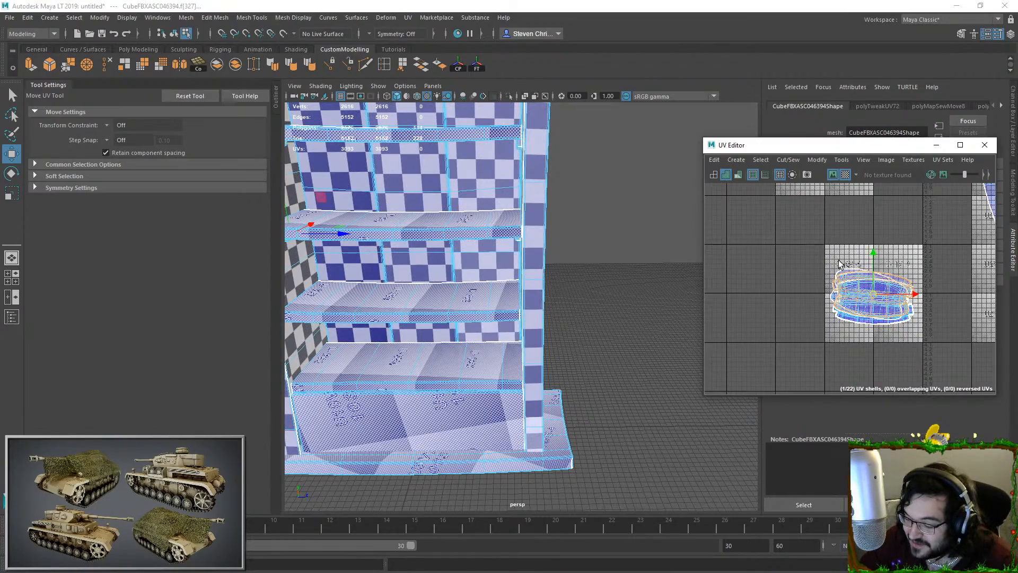
{"action": "left_click_drag", "start_coordinate": [873, 295], "coordinate": [796, 239]}
{"action": "left_click", "coordinate": [829, 282]}
Find the two narrow strip shells on the bookshelf and join them along their shared long edge with Move and Sew
{"action": "scroll", "coordinate": [869, 273], "scroll_direction": "down", "scroll_amount": 3}
{"action": "middle_click_drag", "start_coordinate": [909, 245], "coordinate": [857, 326], "text": "alt"}
{"action": "scroll", "coordinate": [856, 329], "scroll_direction": "up", "scroll_amount": 6}
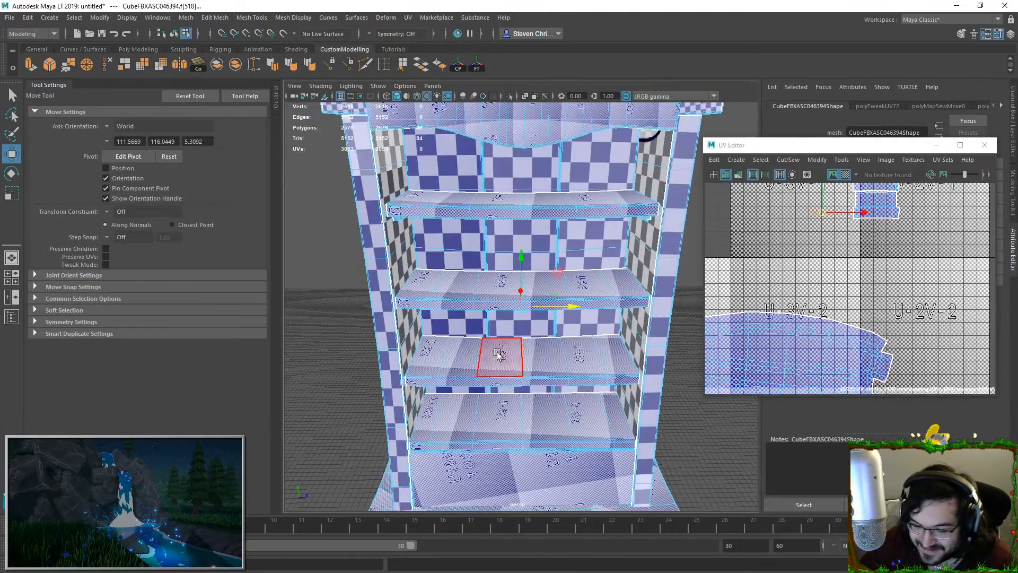
{"action": "left_click_drag", "start_coordinate": [498, 354], "coordinate": [425, 370], "text": "alt"}
{"action": "scroll", "coordinate": [749, 245], "scroll_direction": "up", "scroll_amount": 5}
{"action": "middle_click_drag", "start_coordinate": [821, 198], "coordinate": [858, 264], "text": "alt"}
{"action": "scroll", "coordinate": [858, 264], "scroll_direction": "up", "scroll_amount": 2}
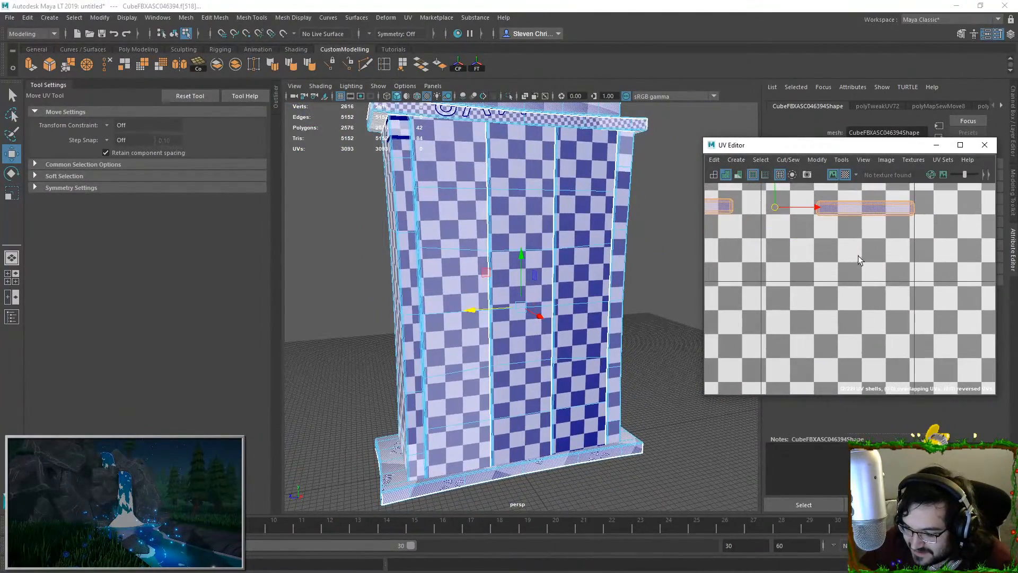
{"action": "key", "text": "f"}
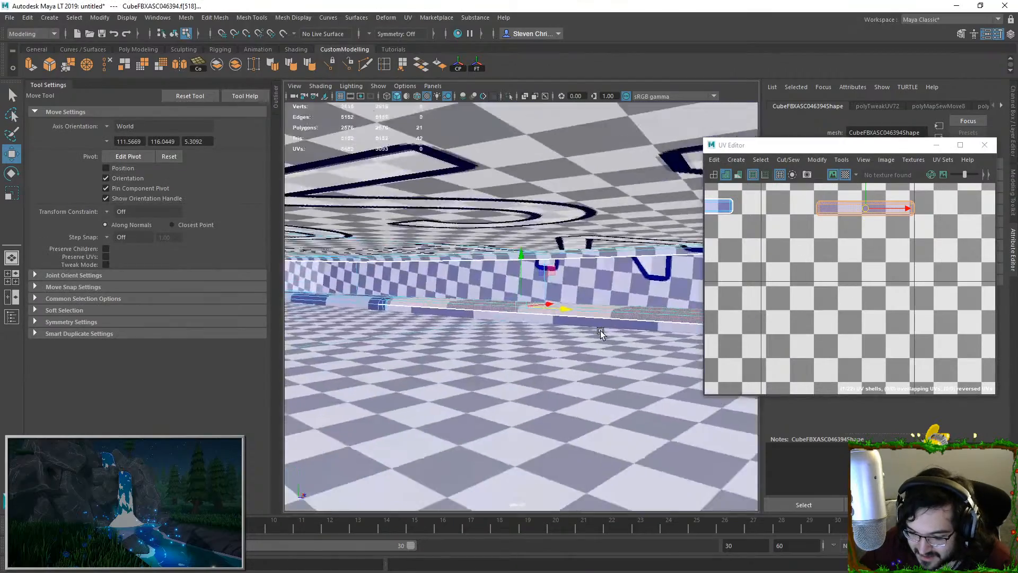
{"action": "mouse_move", "coordinate": [570, 330]}
{"action": "left_mouse_down", "text": "alt"}
{"action": "mouse_move", "coordinate": [549, 334]}
{"action": "mouse_move", "coordinate": [537, 316]}
{"action": "mouse_move", "coordinate": [484, 309]}
{"action": "mouse_move", "coordinate": [575, 318]}
{"action": "left_mouse_up", "text": "alt"}
{"action": "left_click", "coordinate": [576, 316]}
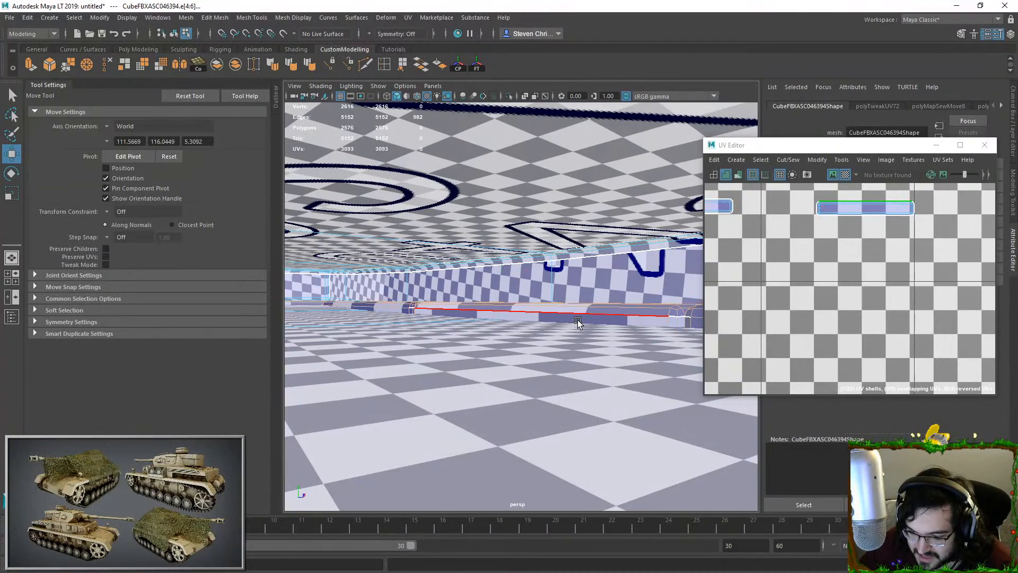
{"action": "middle_click_drag", "start_coordinate": [757, 273], "coordinate": [832, 310], "text": "alt"}
{"action": "left_click", "coordinate": [788, 160]}
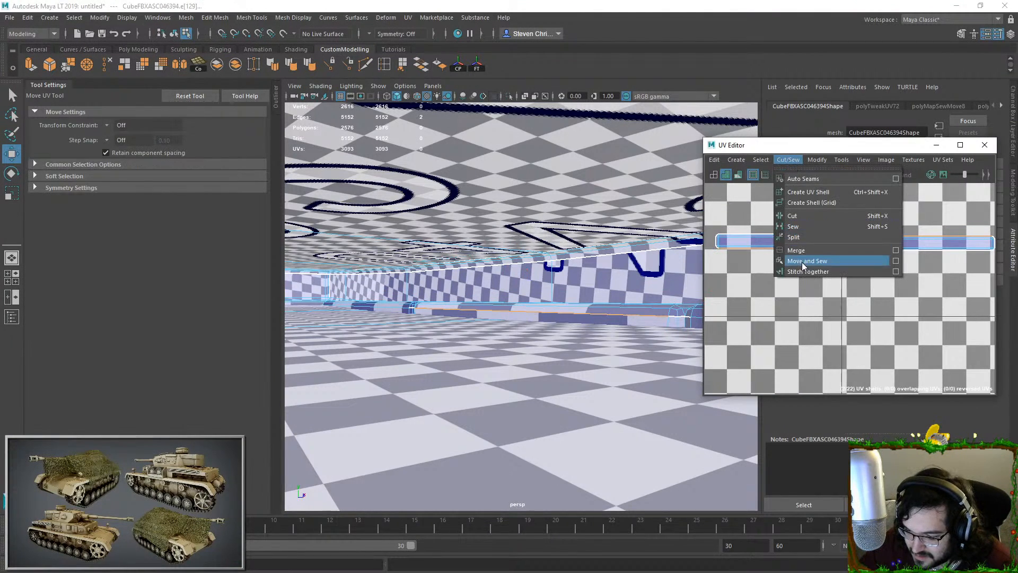
{"action": "left_click", "coordinate": [817, 263]}
Switch back to whole-object selection and freeze the bookshelf's transformations
{"action": "scroll", "coordinate": [835, 291], "scroll_direction": "down", "scroll_amount": 15}
{"action": "right_click_drag", "start_coordinate": [541, 328], "coordinate": [561, 308]}
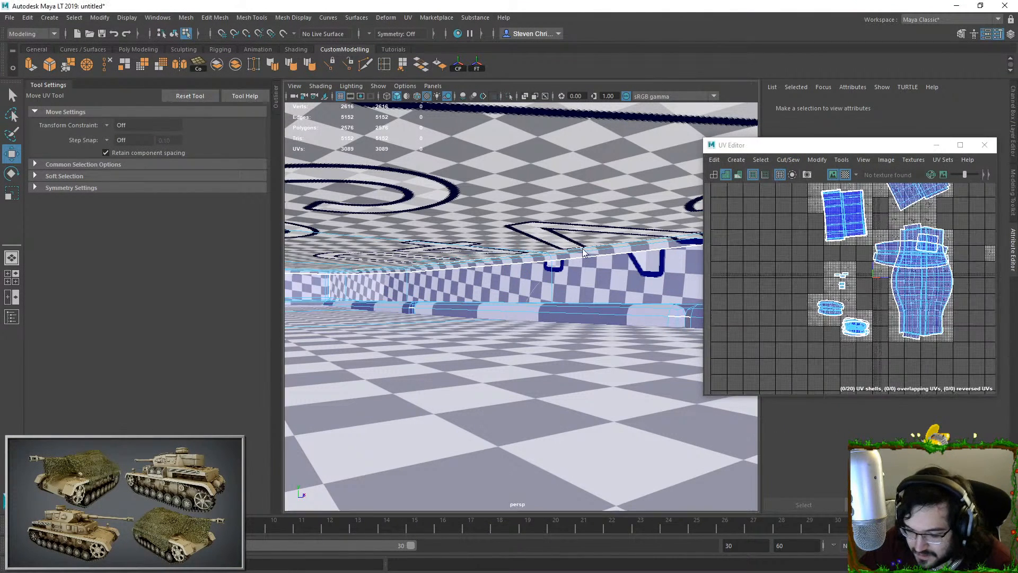
{"action": "scroll", "coordinate": [541, 318], "scroll_direction": "down", "scroll_amount": 8}
{"action": "left_click", "coordinate": [99, 18]}
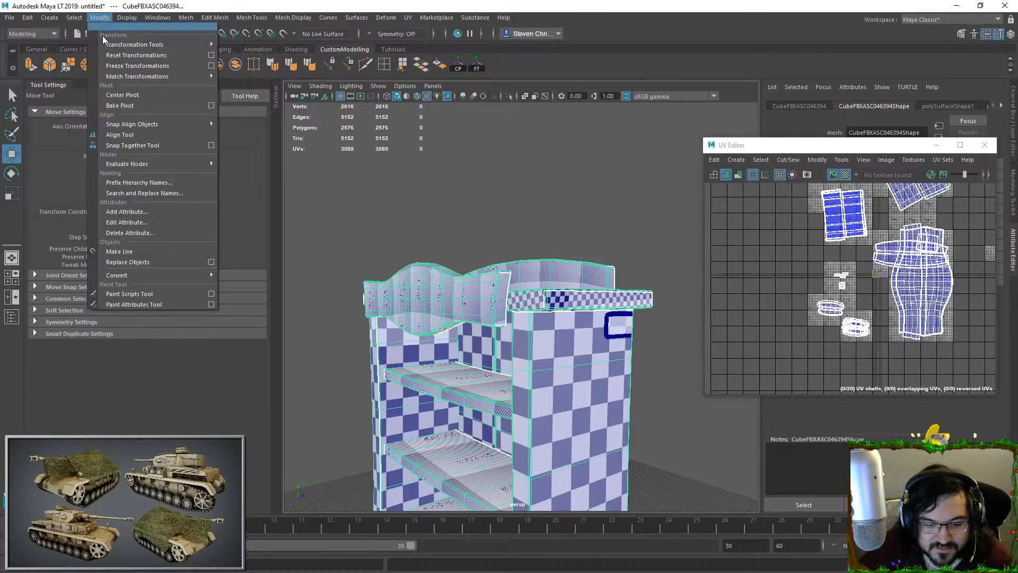
{"action": "left_click", "coordinate": [118, 66]}
Select all UVs of the bookshelf, unfold them and lay the shells out in the U1V1 tile
{"action": "scroll", "coordinate": [874, 258], "scroll_direction": "down", "scroll_amount": 8}
{"action": "right_click_drag", "start_coordinate": [875, 252], "coordinate": [901, 254]}
{"action": "left_click_drag", "start_coordinate": [842, 193], "coordinate": [990, 339]}
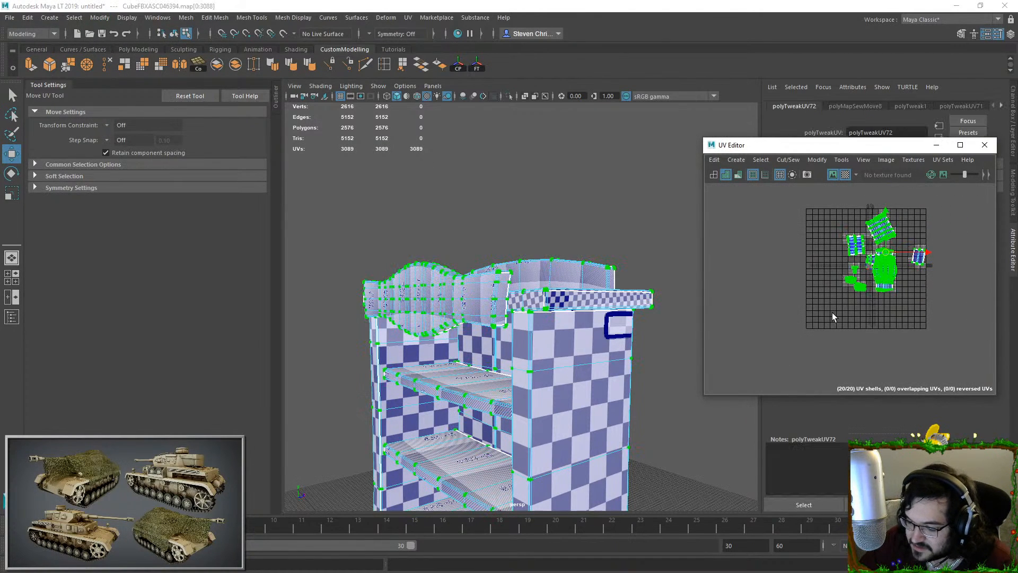
{"action": "key", "text": "ctrl+u"}
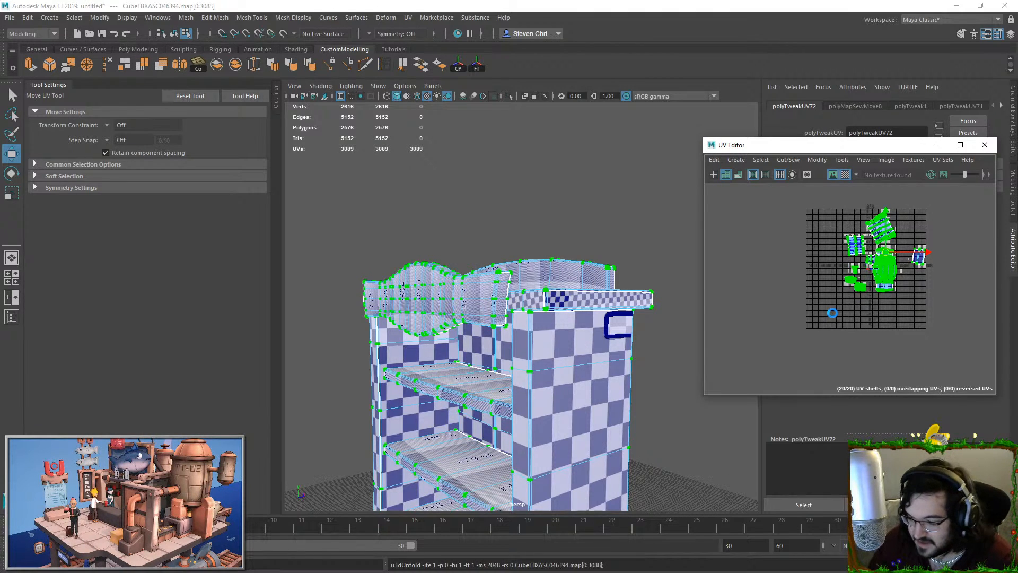
{"action": "key", "text": "ctrl+l"}
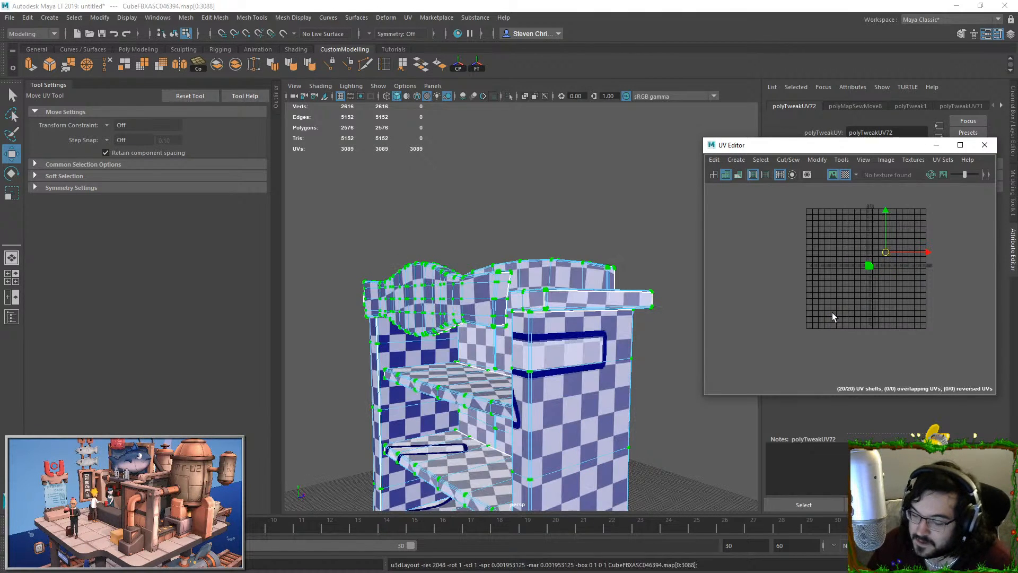
{"action": "key", "text": "f"}
{"action": "scroll", "coordinate": [832, 316], "scroll_direction": "up", "scroll_amount": 3}
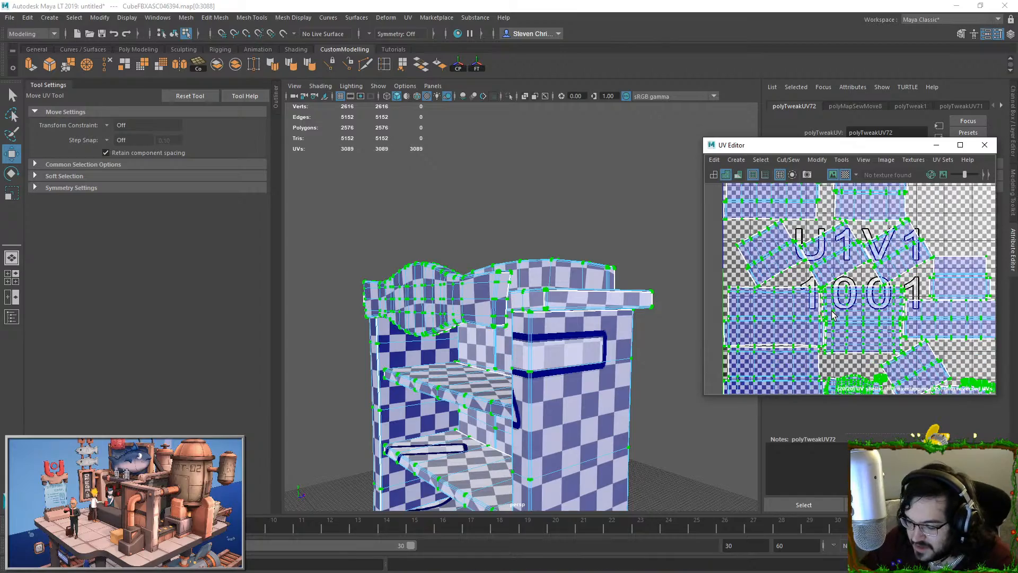
Rotate the middle shelf's tilted UV shell until its edges run straight and position it in the row
{"action": "left_click", "coordinate": [771, 261]}
{"action": "key", "text": "f"}
{"action": "left_click_drag", "start_coordinate": [513, 414], "coordinate": [564, 437], "text": "alt"}
{"action": "scroll", "coordinate": [886, 272], "scroll_direction": "up", "scroll_amount": 3}
{"action": "scroll", "coordinate": [884, 272], "scroll_direction": "down", "scroll_amount": 5}
{"action": "key", "text": "e"}
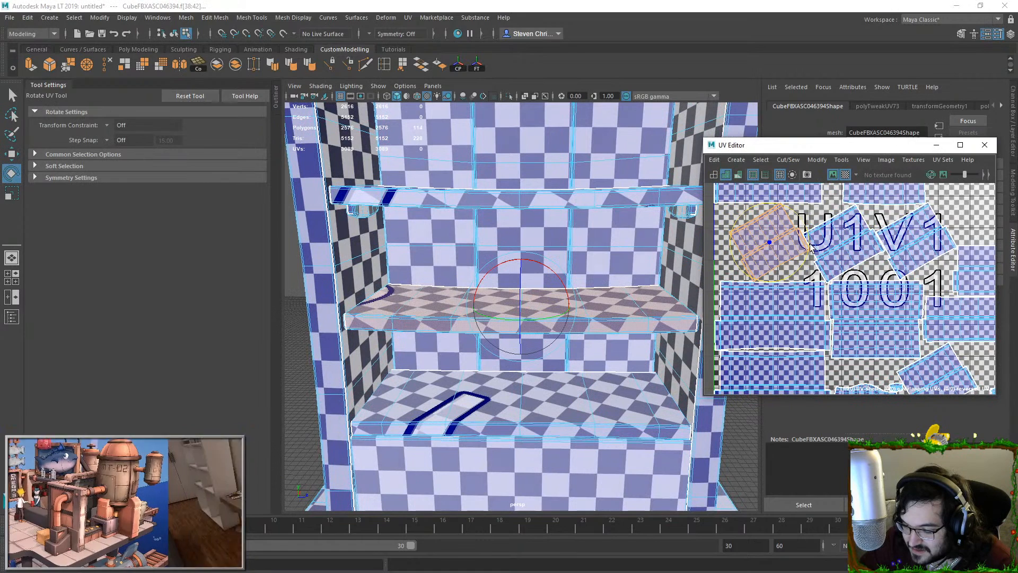
{"action": "left_click_drag", "start_coordinate": [827, 268], "coordinate": [758, 248]}
{"action": "key", "text": "w"}
Straighten the tilted UV shells of the lower and upper shelves and line them up beside the first shelf shell
{"action": "double_click", "coordinate": [850, 225]}
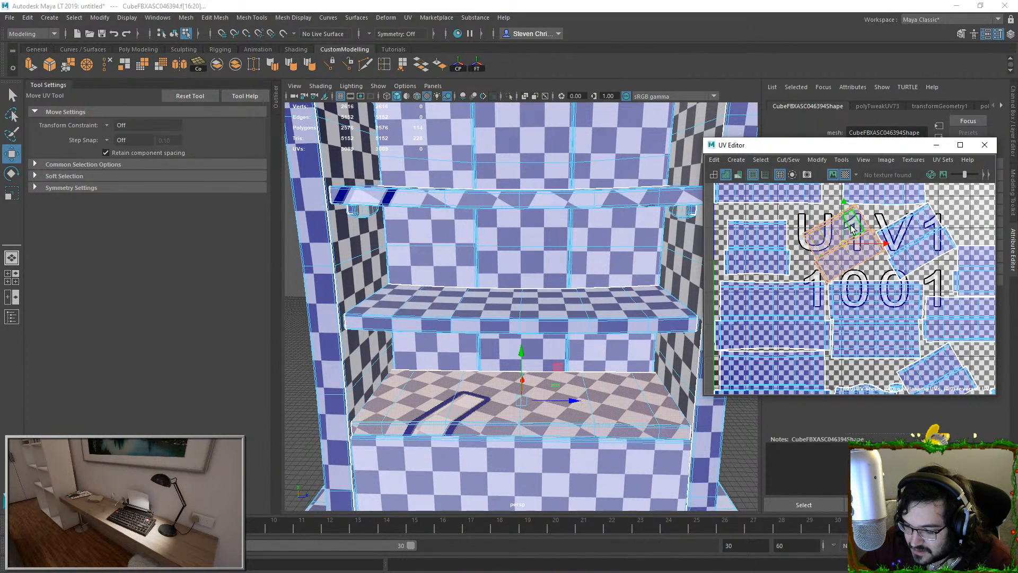
{"action": "key", "text": "e"}
{"action": "left_click_drag", "start_coordinate": [851, 229], "coordinate": [898, 249]}
{"action": "key", "text": "w"}
{"action": "left_click", "coordinate": [876, 240]}
{"action": "double_click", "coordinate": [827, 249]}
{"action": "double_click", "coordinate": [892, 242]}
{"action": "key", "text": "e"}
{"action": "key", "text": "w"}
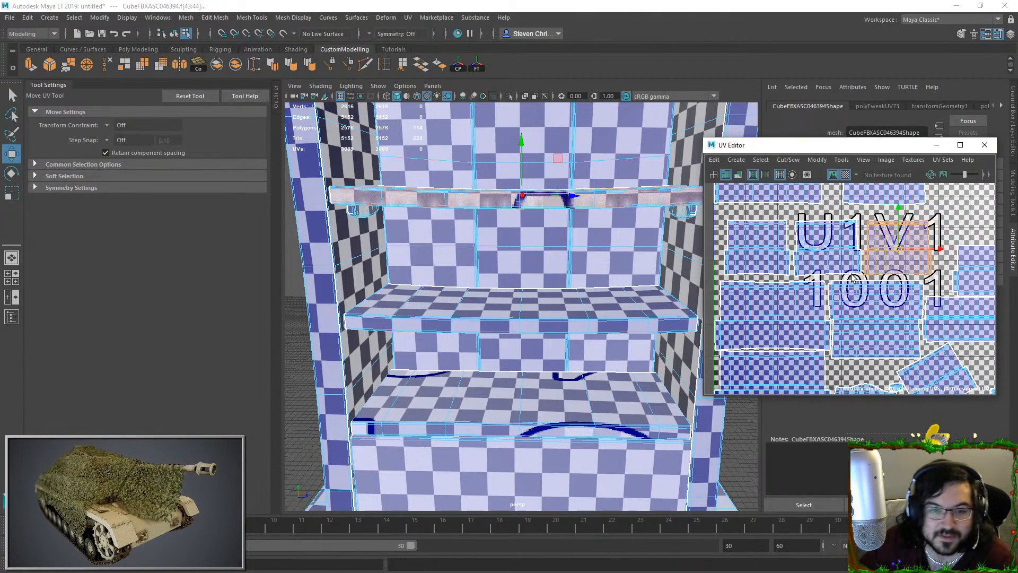
Straighten the last tilted shelf shell and move it into the empty space above the shells at the tile's right edge
{"action": "scroll", "coordinate": [851, 278], "scroll_direction": "down", "scroll_amount": 3}
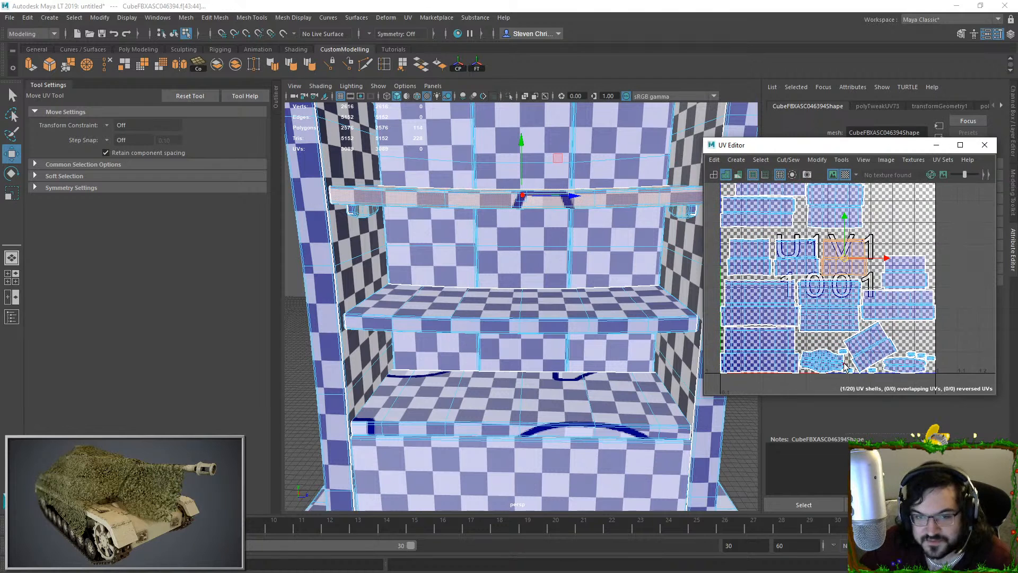
{"action": "middle_click_drag", "start_coordinate": [832, 329], "coordinate": [844, 265], "text": "alt"}
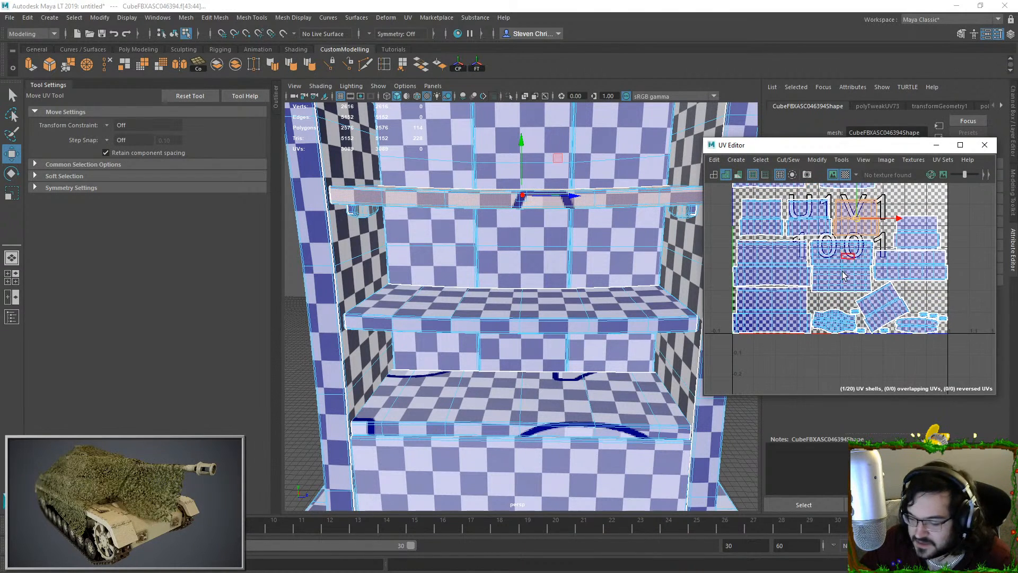
{"action": "left_click", "coordinate": [863, 312]}
{"action": "key", "text": "e"}
{"action": "key", "text": "a"}
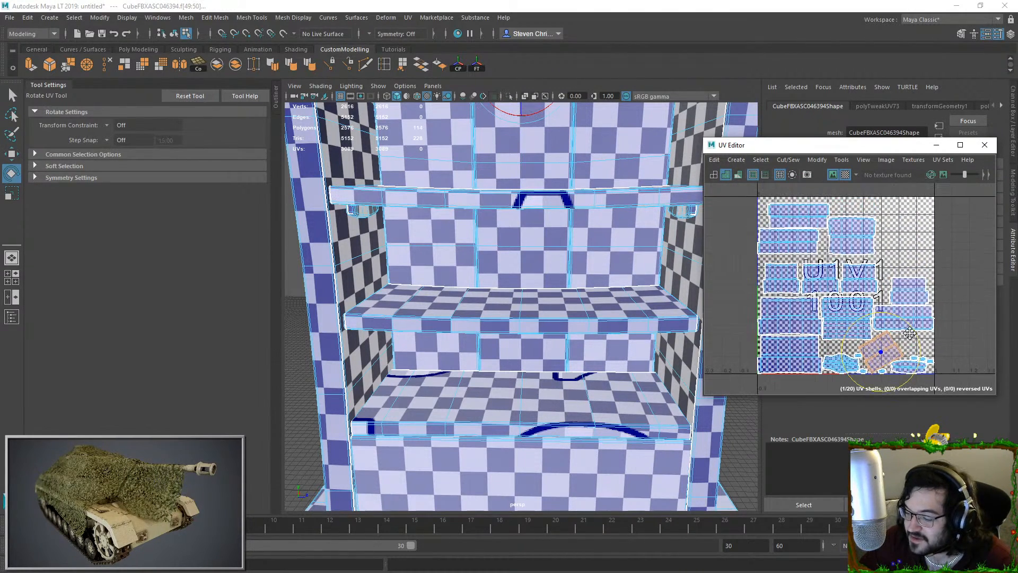
{"action": "left_click_drag", "start_coordinate": [902, 313], "coordinate": [901, 265]}
{"action": "key", "text": "w"}
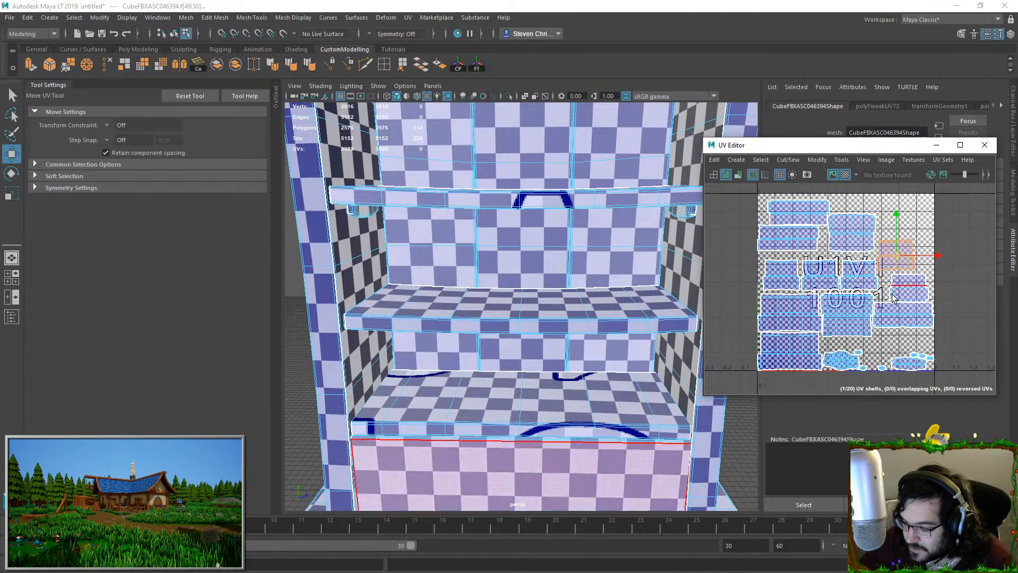
Move the large wavy shell up beside the long curved shell and gather small bracket shells beneath them
{"action": "middle_click_drag", "start_coordinate": [894, 349], "coordinate": [895, 320], "text": "alt"}
{"action": "scroll", "coordinate": [895, 320], "scroll_direction": "up", "scroll_amount": 2}
{"action": "left_click", "coordinate": [895, 344]}
{"action": "left_click_drag", "start_coordinate": [907, 341], "coordinate": [884, 313]}
{"action": "left_click", "coordinate": [831, 329]}
{"action": "left_click", "coordinate": [925, 329]}
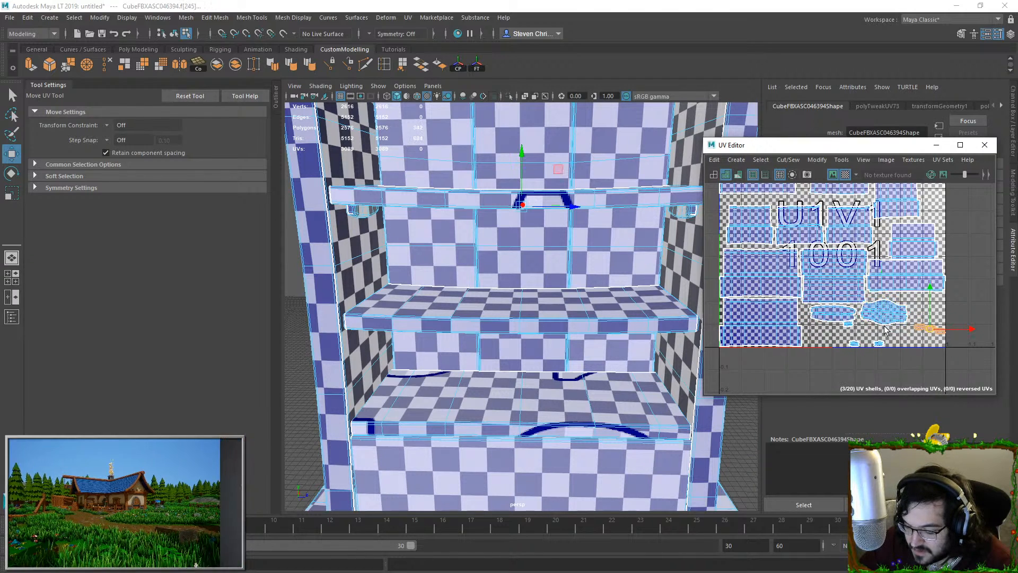
{"action": "left_click", "coordinate": [853, 343]}
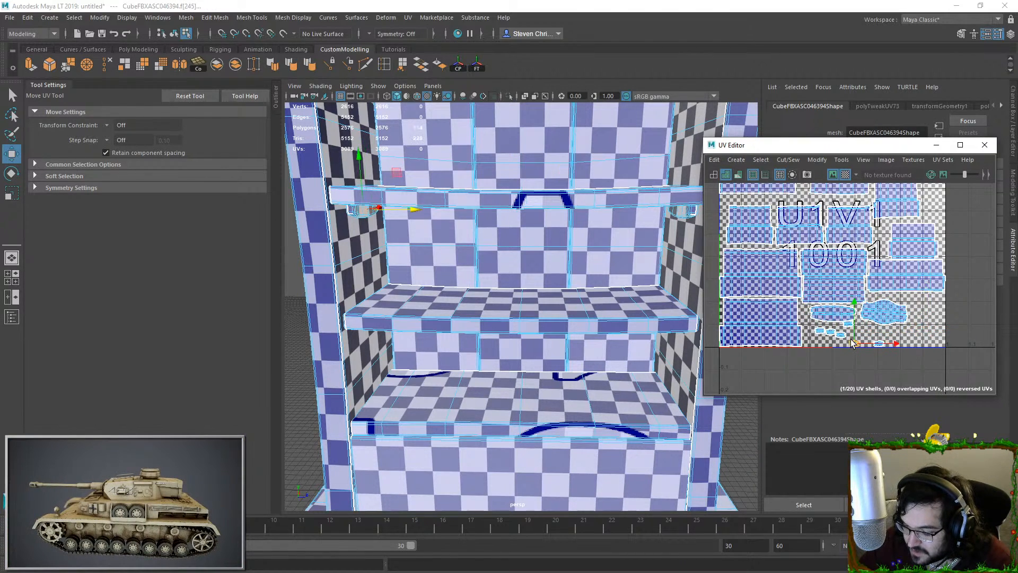
{"action": "left_click", "coordinate": [878, 343]}
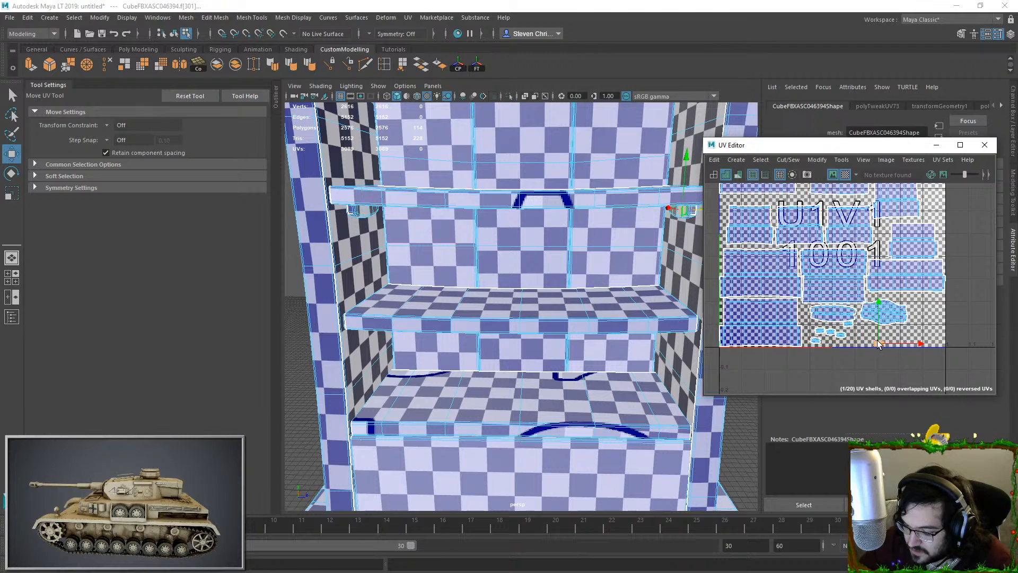
Select the six small bracket shells, excluding the large wavy shell, and park them below the U1V1 tile
{"action": "left_click_drag", "start_coordinate": [821, 333], "coordinate": [890, 353]}
{"action": "right_click_drag", "start_coordinate": [881, 337], "coordinate": [908, 357], "text": "ctrl"}
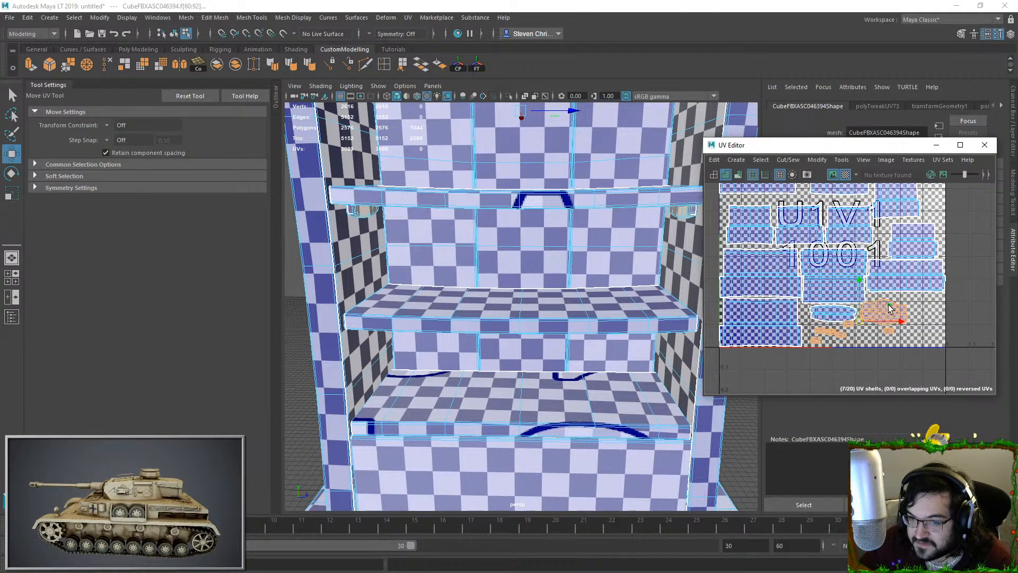
{"action": "scroll", "coordinate": [887, 310], "scroll_direction": "up", "scroll_amount": 4}
{"action": "left_click", "coordinate": [855, 307]}
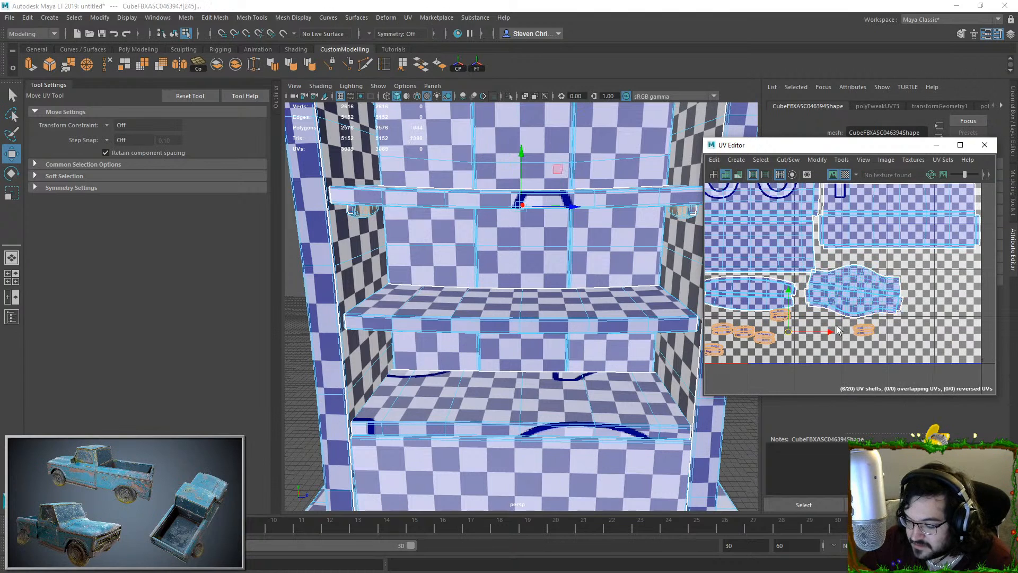
{"action": "scroll", "coordinate": [799, 338], "scroll_direction": "down", "scroll_amount": 4}
Move the large wavy shell beneath the long curved shell, just inside the tile's lower edge
{"action": "left_click", "coordinate": [830, 318]}
{"action": "left_click_drag", "start_coordinate": [830, 318], "coordinate": [773, 344]}
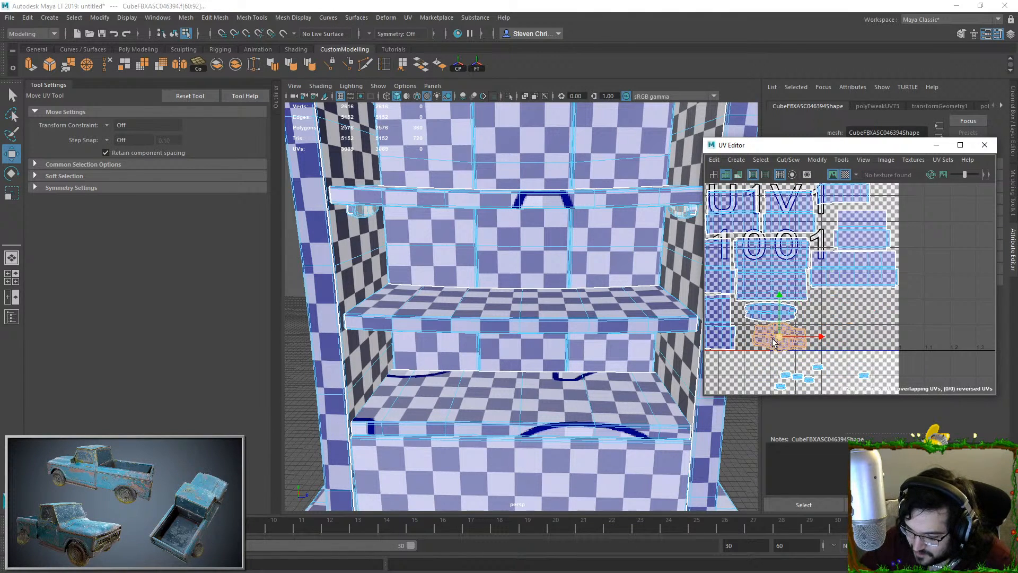
{"action": "scroll", "coordinate": [773, 344], "scroll_direction": "up", "scroll_amount": 4}
{"action": "left_click", "coordinate": [808, 259]}
{"action": "scroll", "coordinate": [821, 274], "scroll_direction": "up", "scroll_amount": 1}
{"action": "left_click_drag", "start_coordinate": [822, 275], "coordinate": [823, 279]}
{"action": "left_click", "coordinate": [856, 332]}
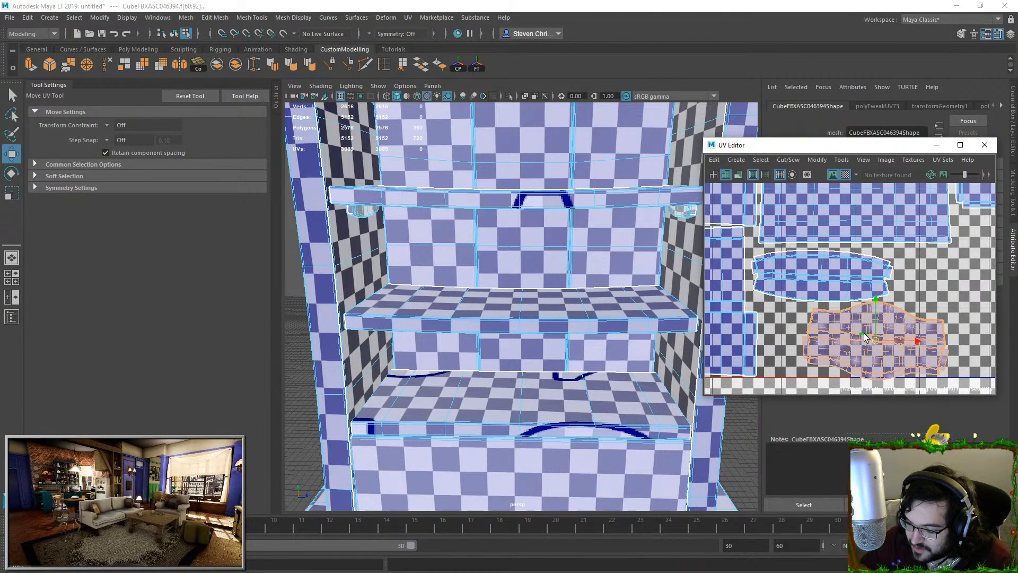
{"action": "mouse_move", "coordinate": [875, 335]}
{"action": "left_mouse_down"}
{"action": "mouse_move", "coordinate": [895, 328]}
{"action": "mouse_move", "coordinate": [887, 334]}
{"action": "left_mouse_up"}
Move the lower front panel's shell into the gap near the tile's lower edge and rotate the right back panel's shell upright
{"action": "scroll", "coordinate": [870, 297], "scroll_direction": "down", "scroll_amount": 5}
{"action": "left_click", "coordinate": [895, 250]}
{"action": "left_click_drag", "start_coordinate": [909, 234], "coordinate": [892, 335]}
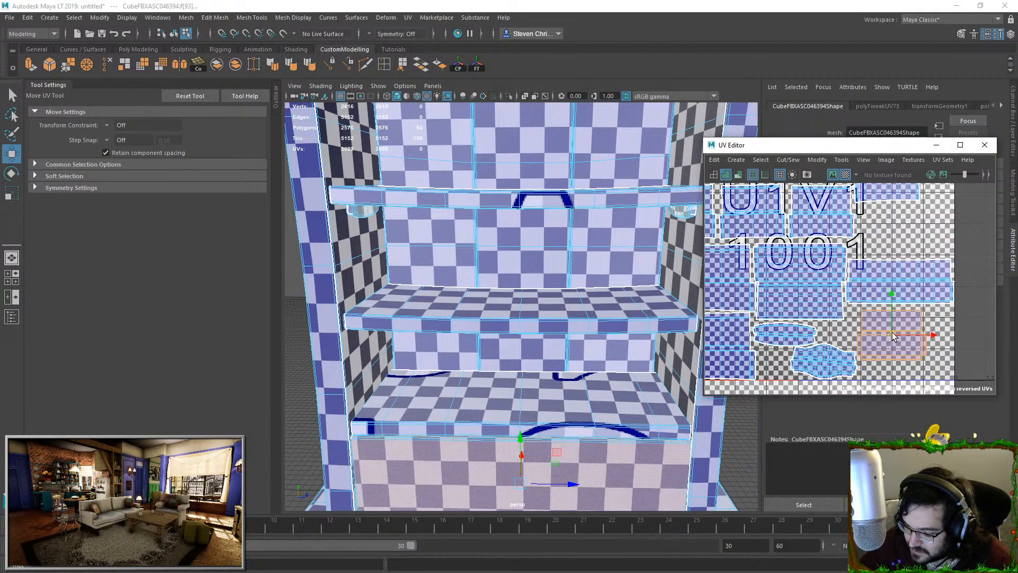
{"action": "left_click", "coordinate": [904, 278]}
{"action": "key", "text": "e"}
{"action": "left_click_drag", "start_coordinate": [920, 249], "coordinate": [953, 310]}
{"action": "scroll", "coordinate": [933, 299], "scroll_direction": "down", "scroll_amount": 2}
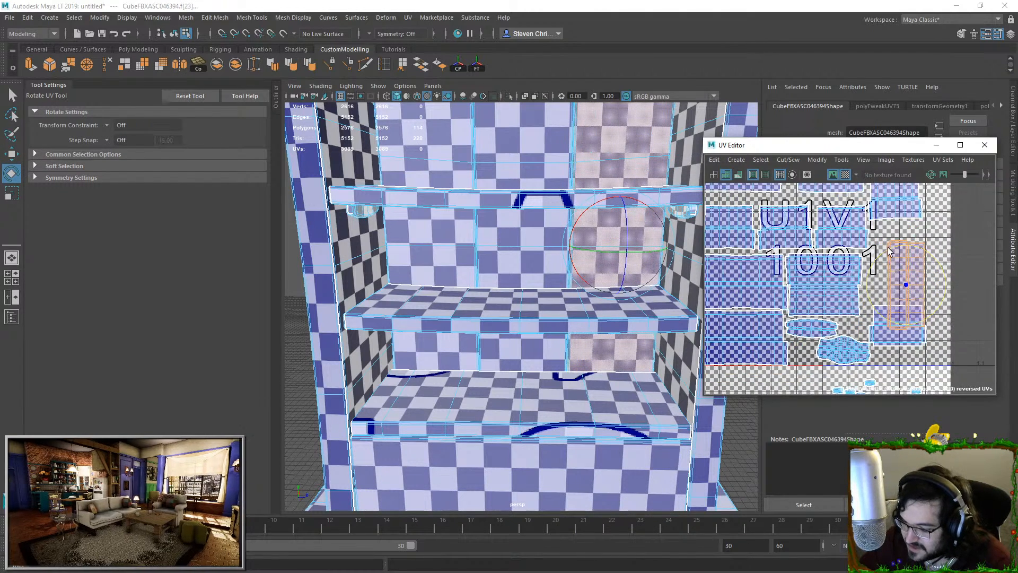
Rotate the small shelf shell at the right end of the tile's upper rows
{"action": "scroll", "coordinate": [888, 248], "scroll_direction": "down", "scroll_amount": 3}
{"action": "left_click", "coordinate": [893, 214]}
{"action": "middle_click_drag", "start_coordinate": [894, 214], "coordinate": [879, 300], "text": "alt"}
{"action": "double_click", "coordinate": [881, 294]}
{"action": "left_click_drag", "start_coordinate": [881, 294], "coordinate": [889, 267]}
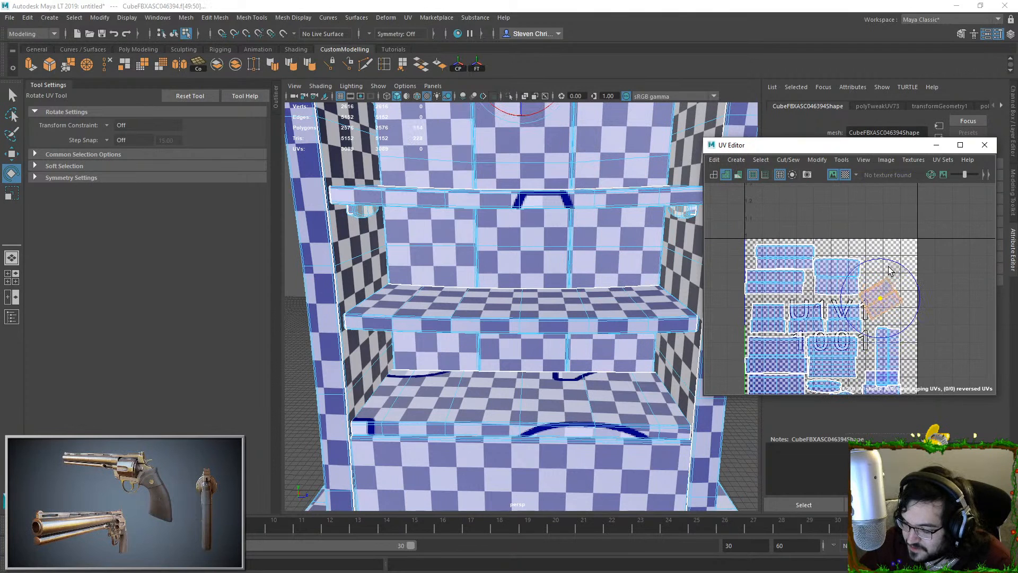
Place the upright back-panel shell below the small shelf shell and the lower front panel's shell directly beneath it
{"action": "key", "text": "w"}
{"action": "left_click", "coordinate": [881, 331]}
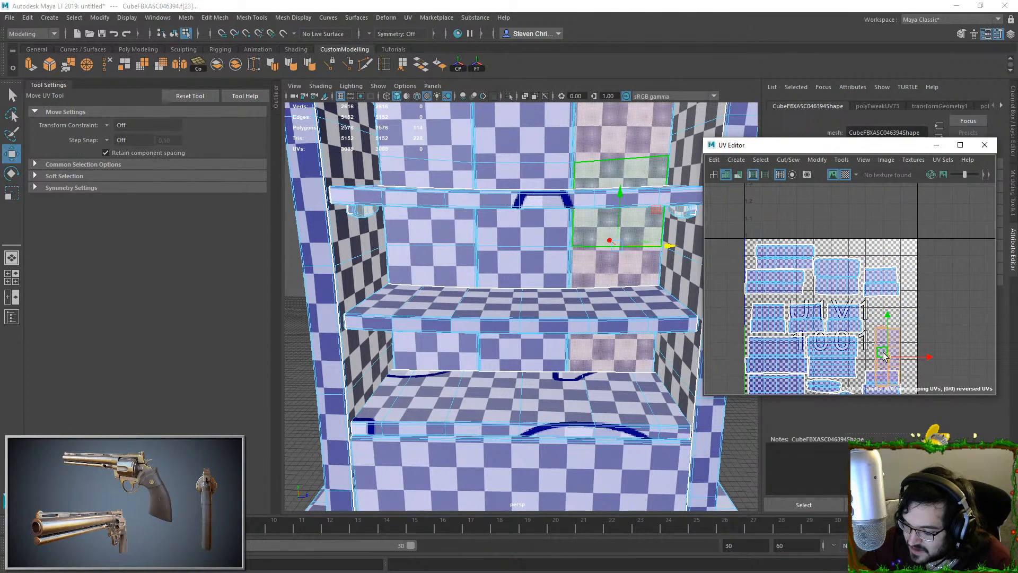
{"action": "left_click_drag", "start_coordinate": [878, 332], "coordinate": [879, 334]}
{"action": "scroll", "coordinate": [879, 334], "scroll_direction": "down", "scroll_amount": 2}
{"action": "middle_click_drag", "start_coordinate": [855, 371], "coordinate": [896, 324], "text": "alt"}
{"action": "left_click", "coordinate": [896, 316]}
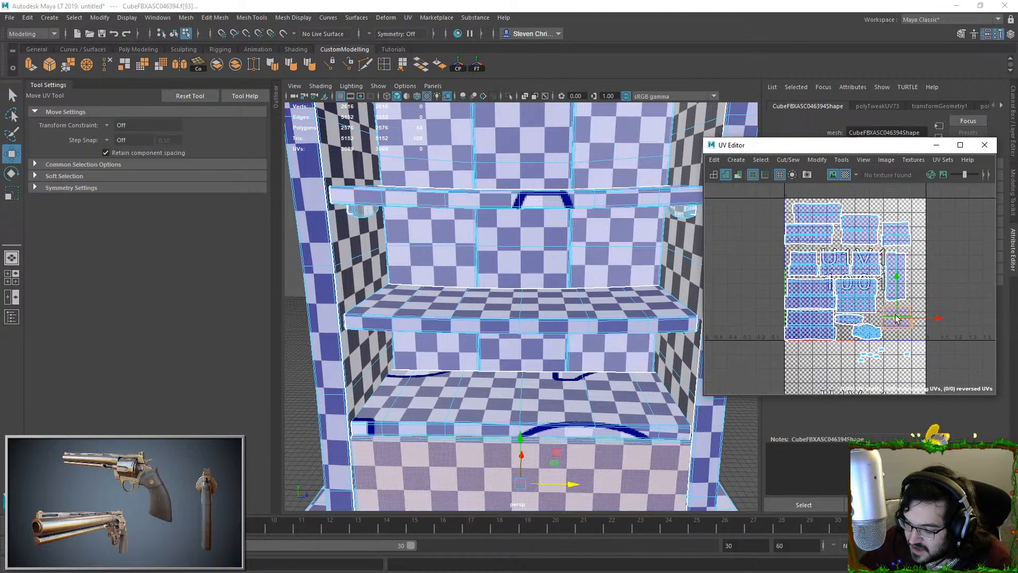
{"action": "scroll", "coordinate": [852, 325], "scroll_direction": "up", "scroll_amount": 4}
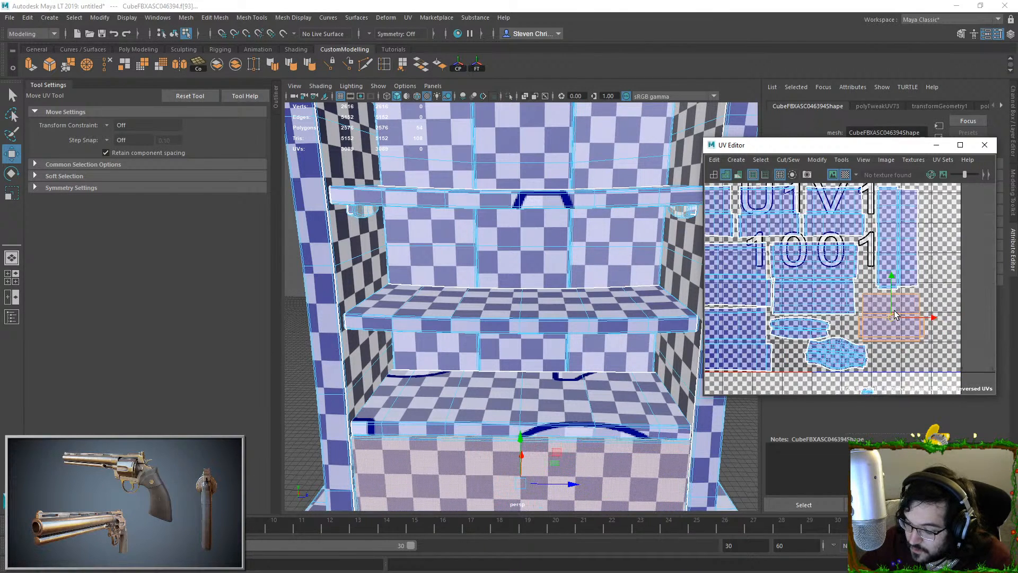
{"action": "scroll", "coordinate": [849, 324], "scroll_direction": "up", "scroll_amount": 3}
Move three of the parked bracket shells into the gap between the long curved shell and the front panel's shell
{"action": "left_click", "coordinate": [905, 380]}
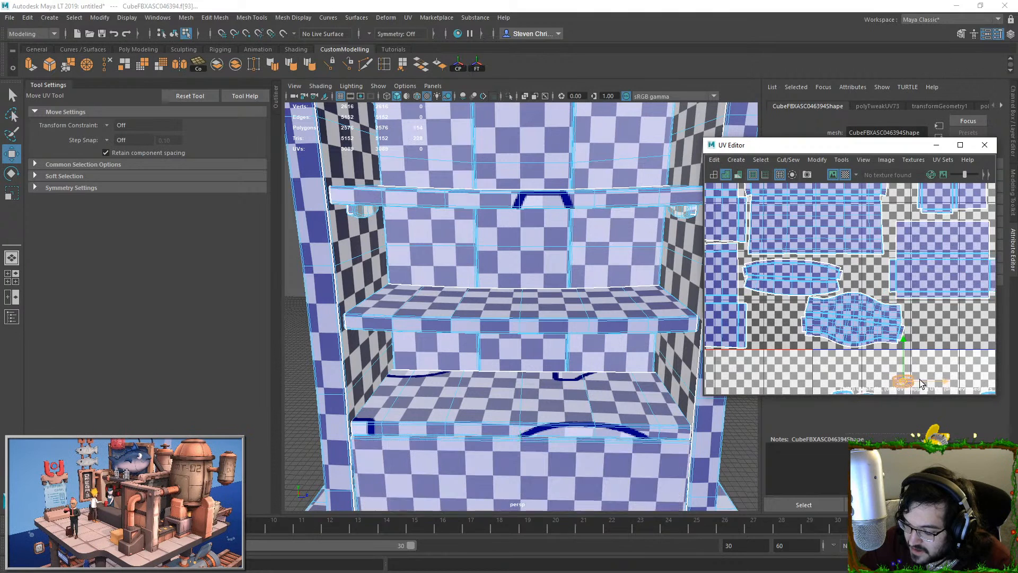
{"action": "left_click_drag", "start_coordinate": [876, 284], "coordinate": [876, 269]}
{"action": "scroll", "coordinate": [876, 268], "scroll_direction": "down", "scroll_amount": 2}
{"action": "middle_click_drag", "start_coordinate": [876, 268], "coordinate": [878, 226], "text": "alt"}
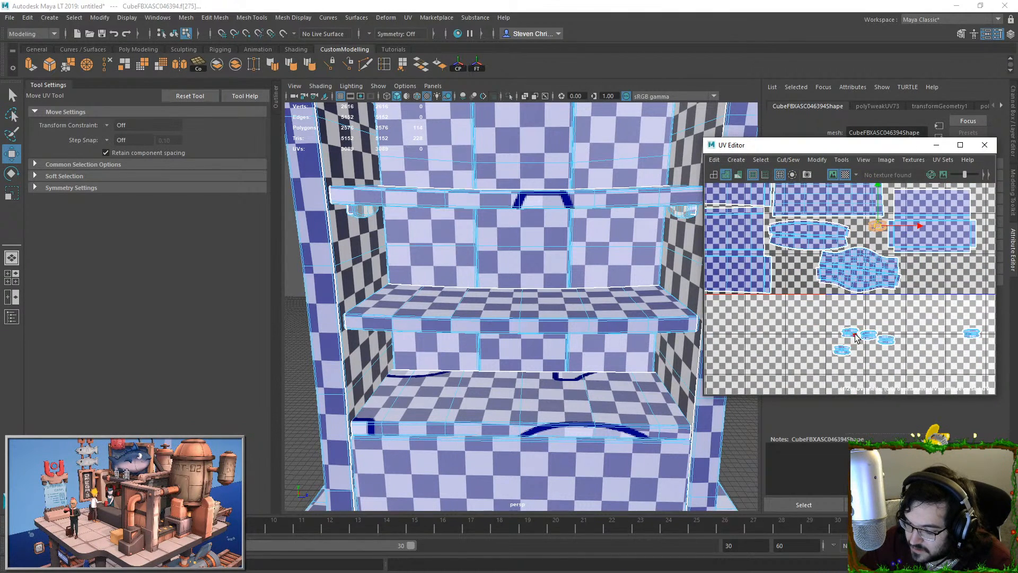
{"action": "scroll", "coordinate": [864, 229], "scroll_direction": "up", "scroll_amount": 3}
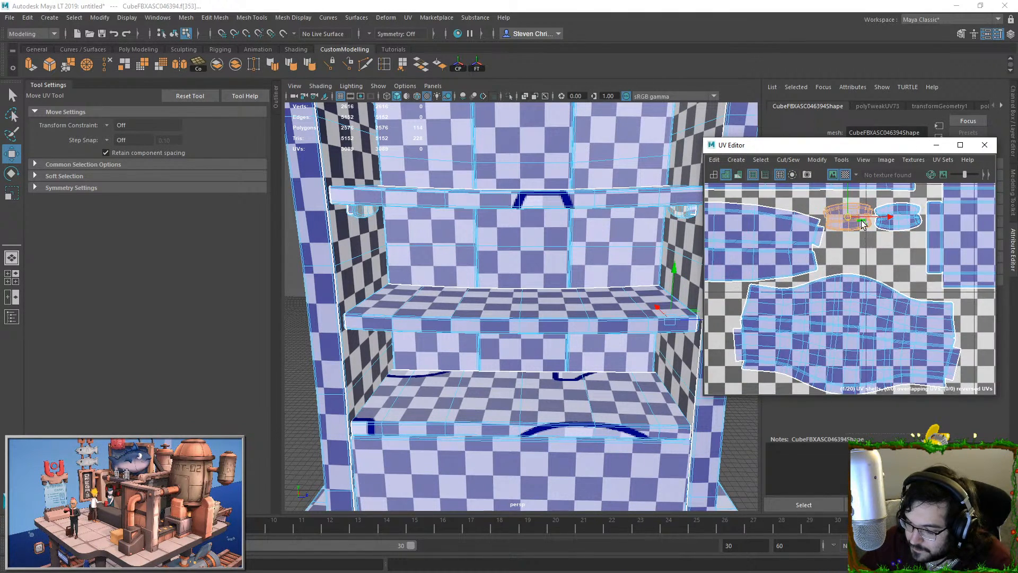
{"action": "left_click_drag", "start_coordinate": [851, 221], "coordinate": [847, 215]}
{"action": "scroll", "coordinate": [849, 212], "scroll_direction": "down", "scroll_amount": 3}
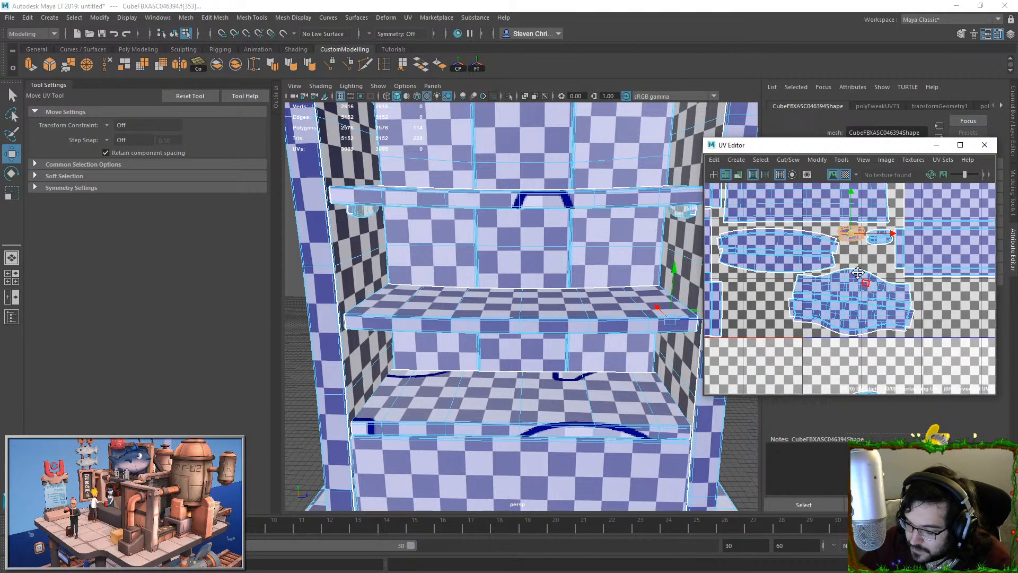
{"action": "left_click", "coordinate": [883, 362]}
{"action": "left_click_drag", "start_coordinate": [883, 362], "coordinate": [878, 221]}
Move the remaining three bracket shells into the gap beside the large wavy shell
{"action": "left_click", "coordinate": [859, 348]}
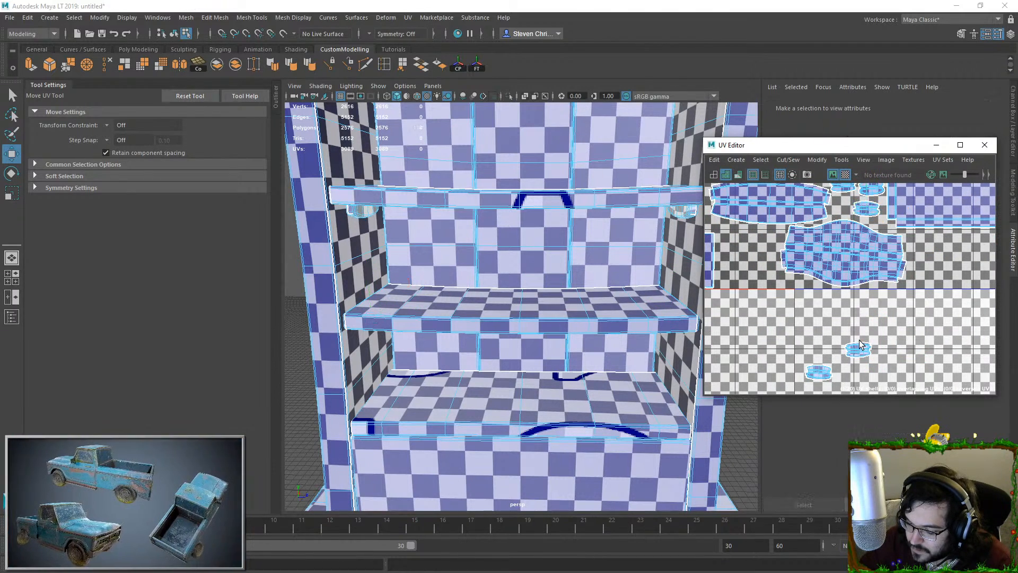
{"action": "left_click_drag", "start_coordinate": [857, 349], "coordinate": [722, 240]}
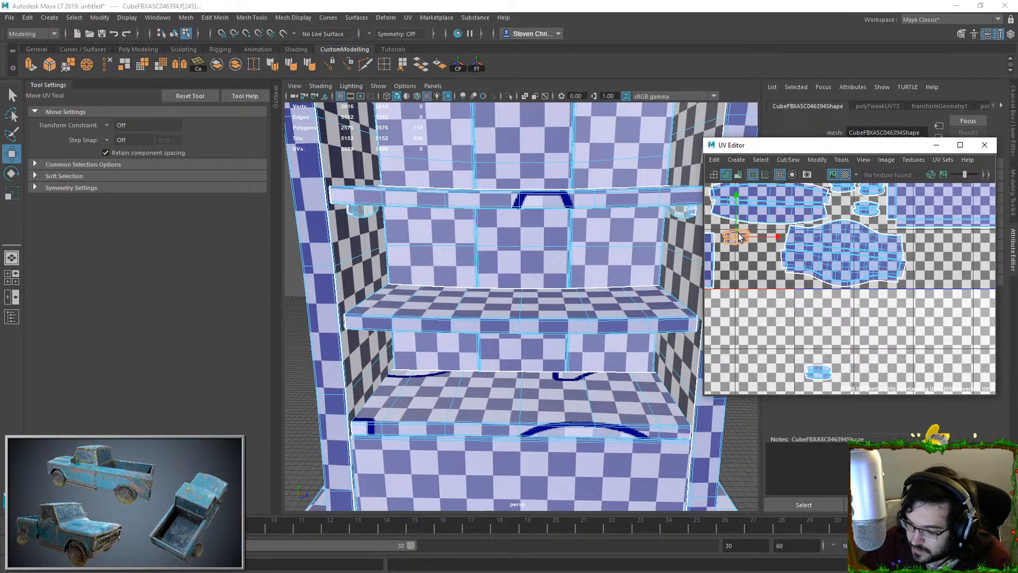
{"action": "left_click", "coordinate": [818, 371]}
{"action": "left_click_drag", "start_coordinate": [818, 368], "coordinate": [752, 273]}
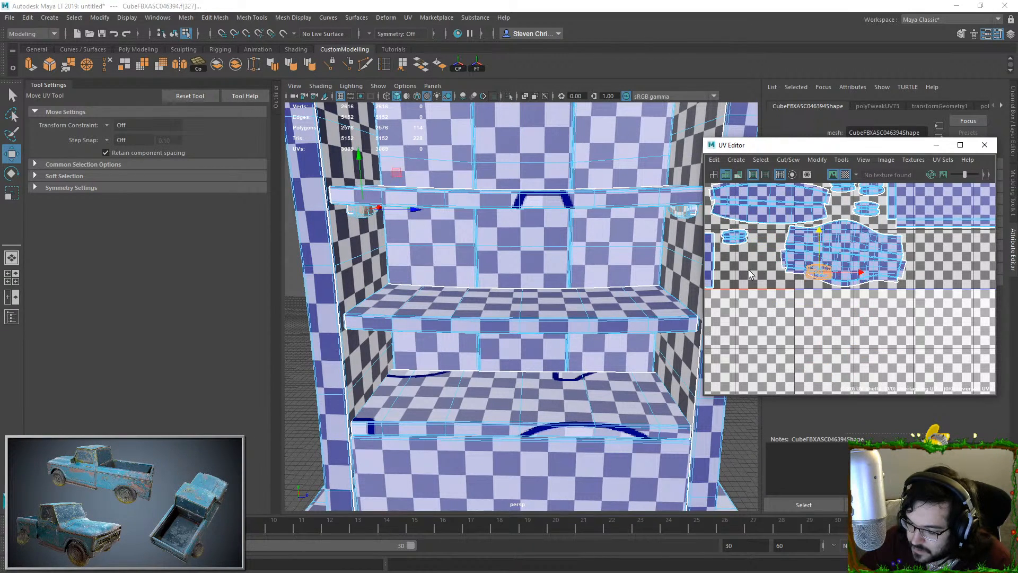
{"action": "left_click_drag", "start_coordinate": [819, 274], "coordinate": [744, 261]}
{"action": "scroll", "coordinate": [882, 273], "scroll_direction": "down", "scroll_amount": 4}
{"action": "left_click_drag", "start_coordinate": [907, 293], "coordinate": [836, 269]}
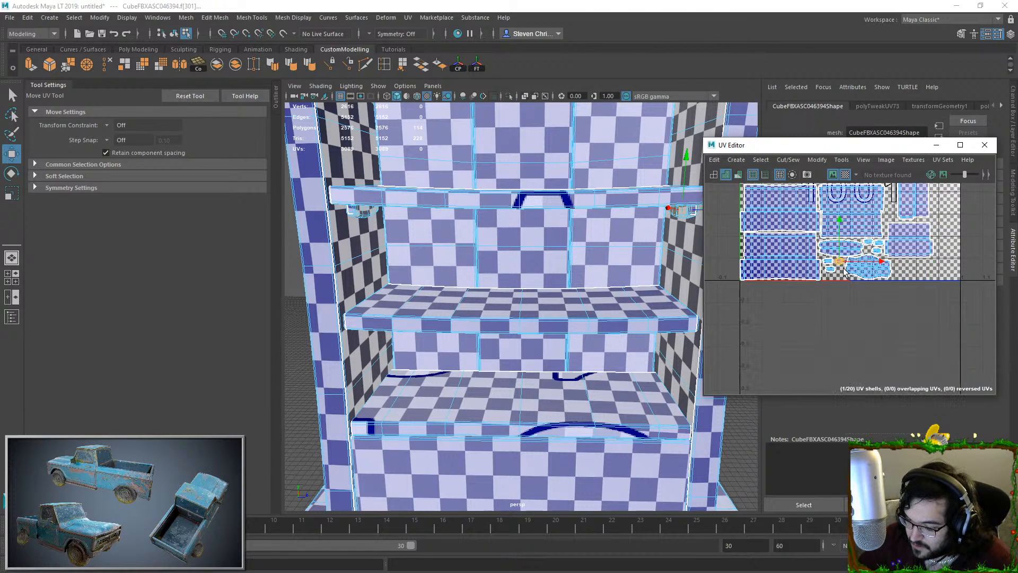
{"action": "scroll", "coordinate": [843, 270], "scroll_direction": "up", "scroll_amount": 5}
{"action": "scroll", "coordinate": [810, 260], "scroll_direction": "down", "scroll_amount": 5}
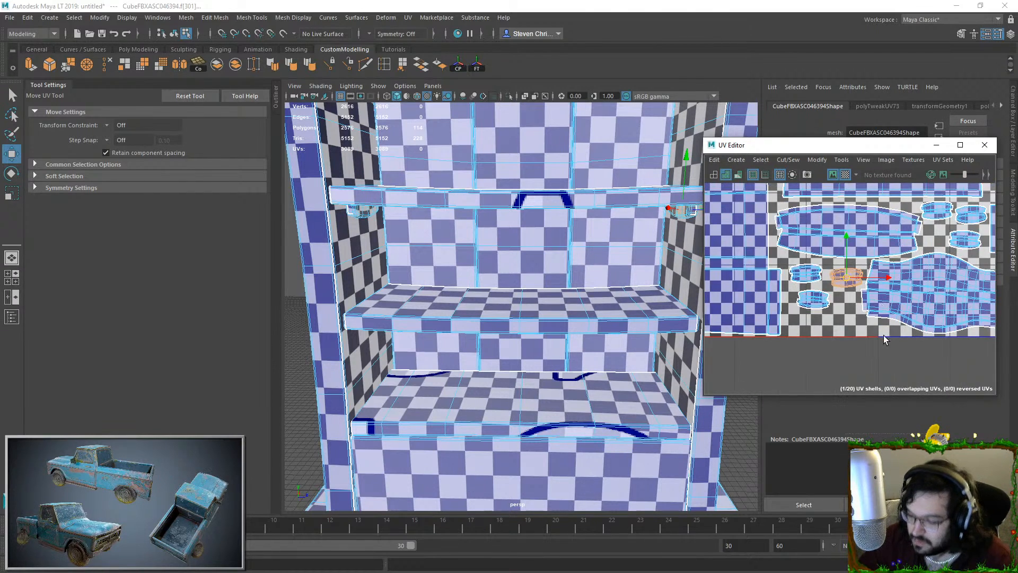
Nudge the two shelf shells in the tile's upper row so they sit closer to the rows below
{"action": "left_click", "coordinate": [858, 361]}
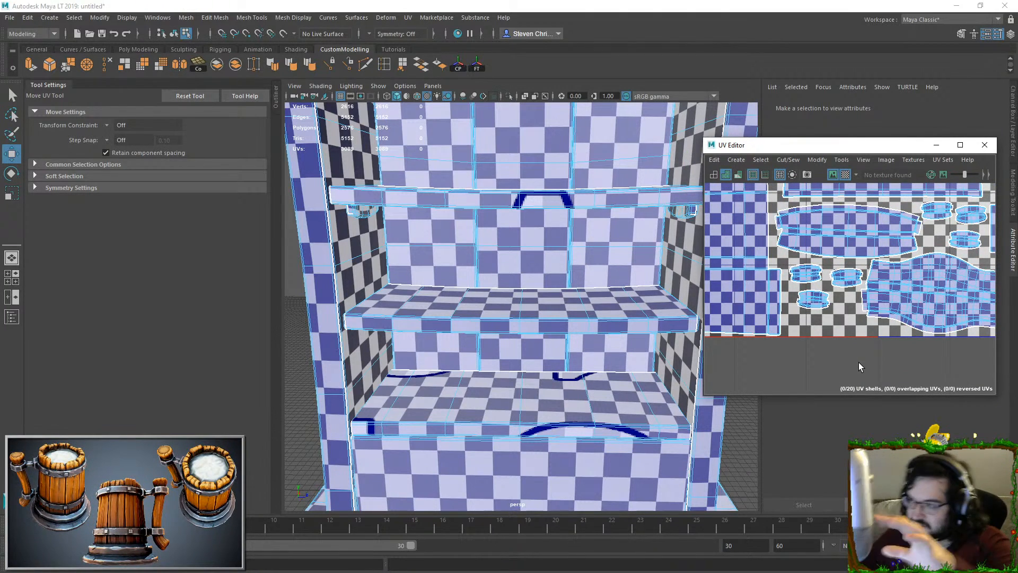
{"action": "scroll", "coordinate": [897, 329], "scroll_direction": "down", "scroll_amount": 4}
{"action": "middle_click_drag", "start_coordinate": [921, 340], "coordinate": [830, 387], "text": "alt"}
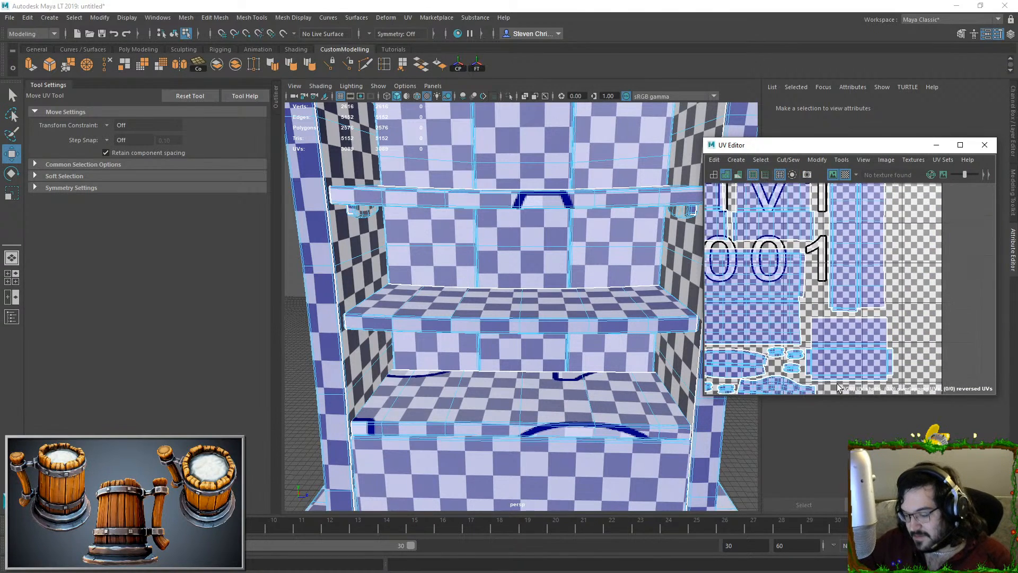
{"action": "scroll", "coordinate": [829, 387], "scroll_direction": "down", "scroll_amount": 1}
{"action": "middle_click_drag", "start_coordinate": [843, 260], "coordinate": [851, 335], "text": "alt"}
{"action": "left_click", "coordinate": [860, 321]}
{"action": "middle_click_drag", "start_coordinate": [857, 225], "coordinate": [963, 276], "text": "alt"}
{"action": "scroll", "coordinate": [850, 223], "scroll_direction": "down", "scroll_amount": 4}
{"action": "middle_click_drag", "start_coordinate": [851, 223], "coordinate": [831, 214], "text": "alt"}
{"action": "left_click", "coordinate": [861, 238]}
{"action": "double_click", "coordinate": [846, 237]}
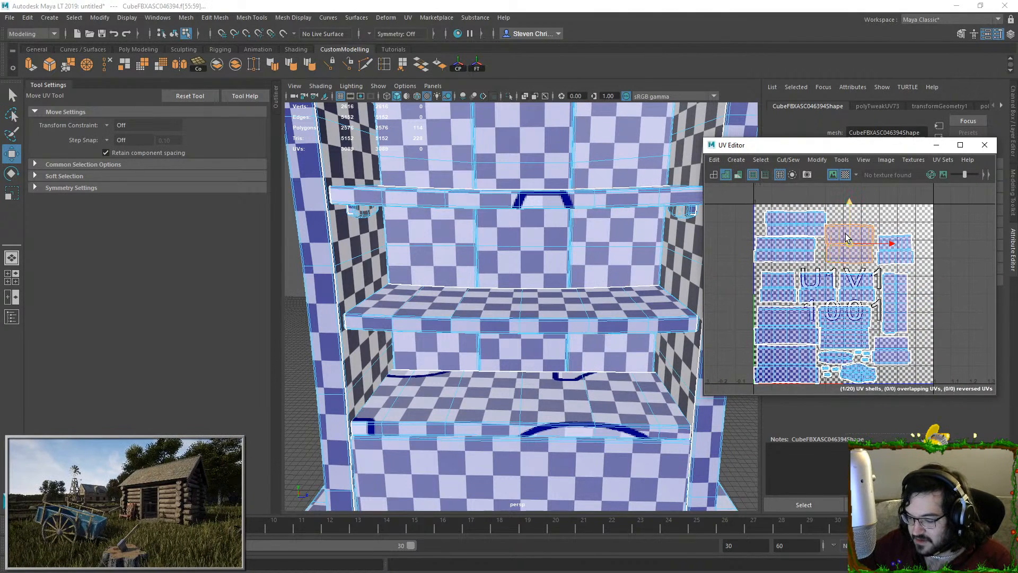
{"action": "double_click", "coordinate": [899, 258]}
{"action": "left_click_drag", "start_coordinate": [896, 258], "coordinate": [891, 262]}
Shift the middle back panel's shell toward the tile's left edge and park the left back panel's shell outside the tile
{"action": "double_click", "coordinate": [809, 232]}
{"action": "left_click_drag", "start_coordinate": [809, 232], "coordinate": [790, 261]}
{"action": "double_click", "coordinate": [799, 252]}
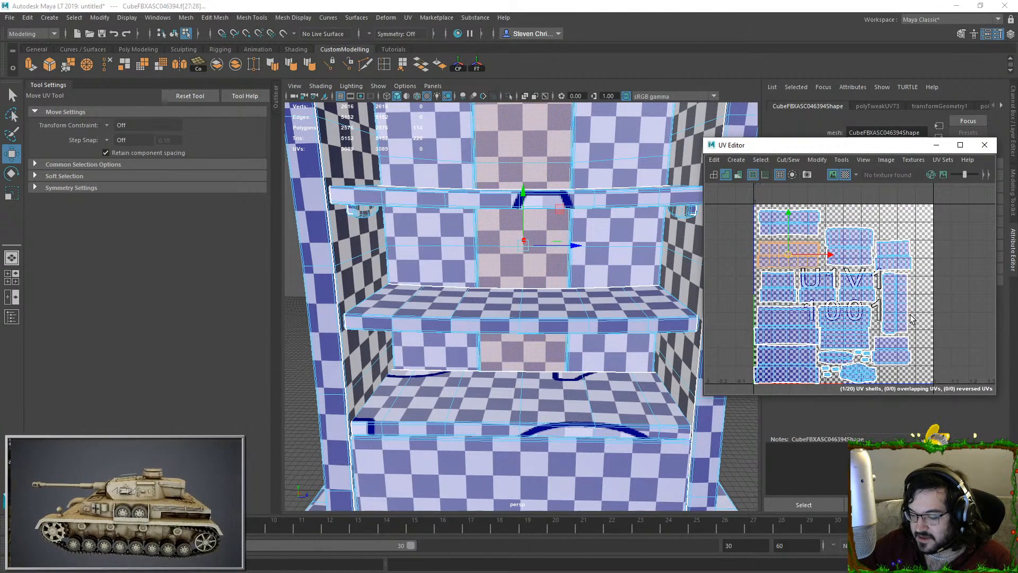
{"action": "left_click_drag", "start_coordinate": [811, 249], "coordinate": [977, 240]}
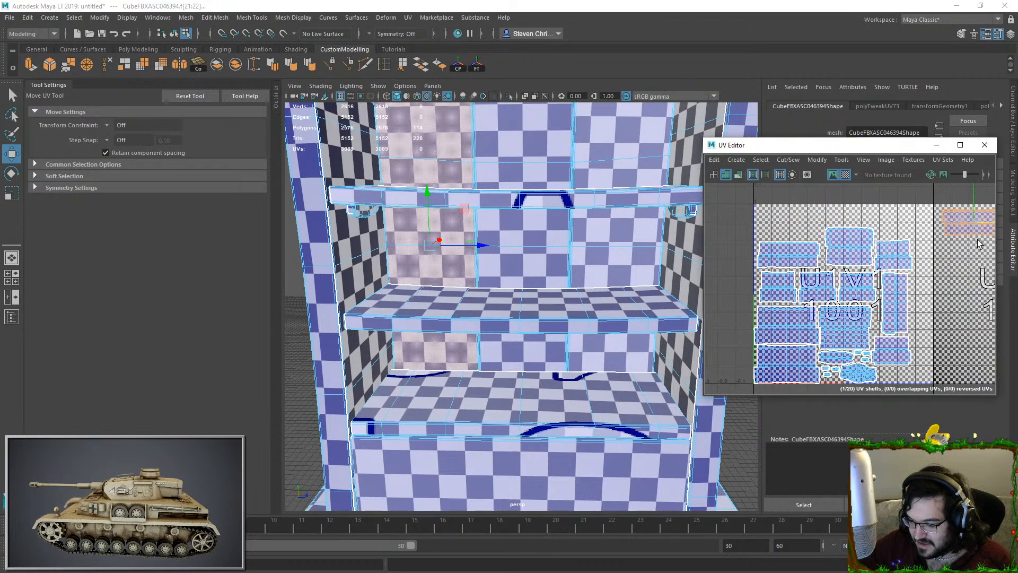
{"action": "left_click", "coordinate": [895, 355]}
{"action": "left_click_drag", "start_coordinate": [891, 353], "coordinate": [895, 231]}
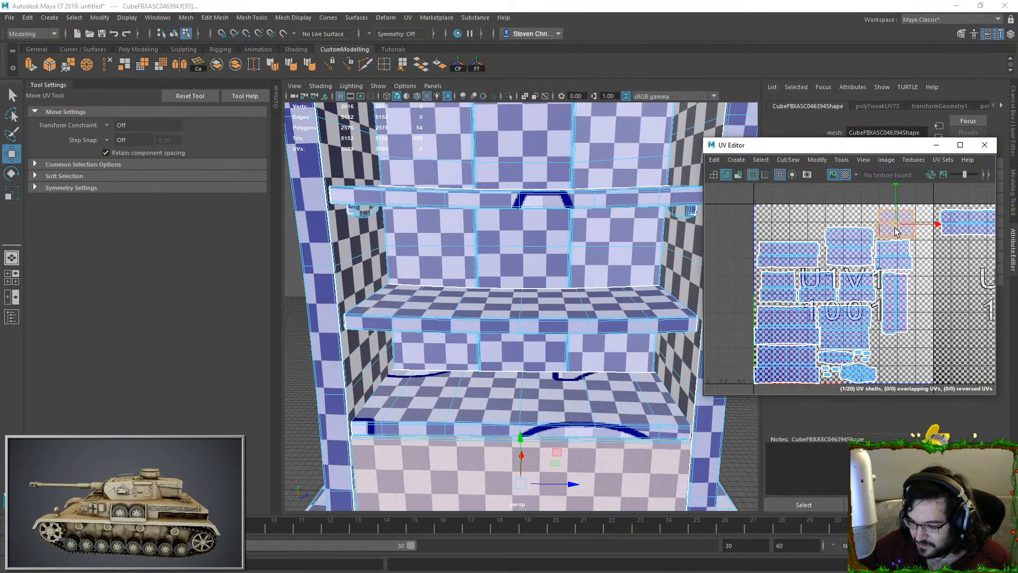
{"action": "key", "text": "ctrl+z"}
Shift the small shelf shell, the upright back-panel shell and the front panel's shell up to close their column's gaps
{"action": "left_click", "coordinate": [895, 258]}
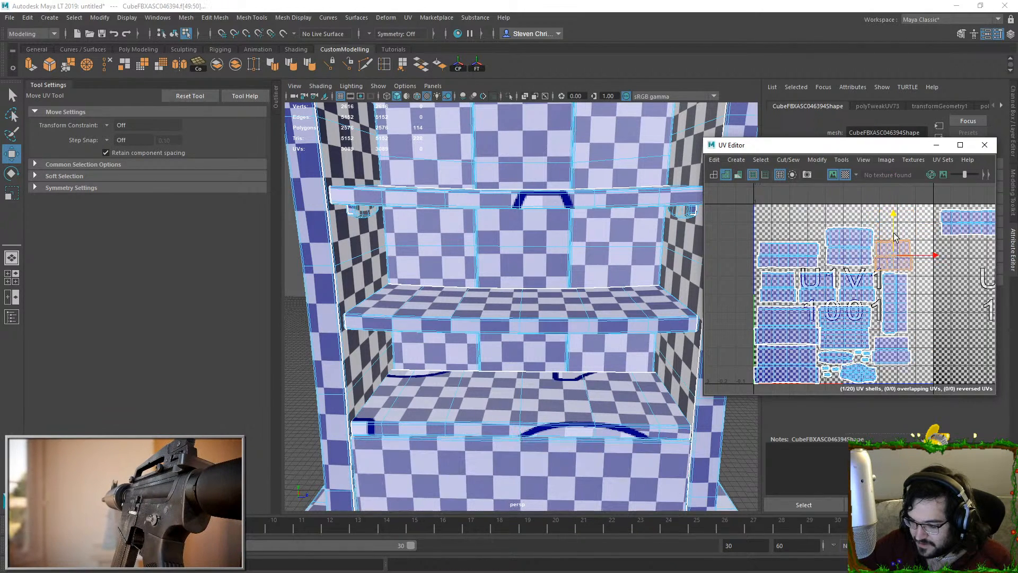
{"action": "left_click", "coordinate": [892, 297]}
{"action": "left_click_drag", "start_coordinate": [893, 295], "coordinate": [893, 282]}
{"action": "left_click", "coordinate": [898, 347]}
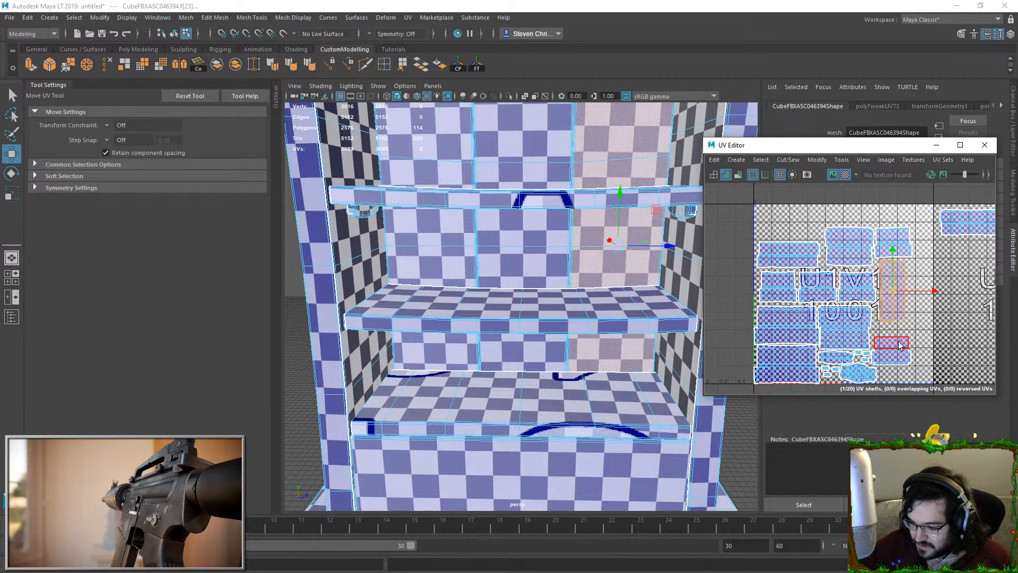
{"action": "key", "text": "e"}
{"action": "key", "text": "w"}
{"action": "mouse_move", "coordinate": [900, 349]}
{"action": "left_mouse_down"}
{"action": "mouse_move", "coordinate": [778, 223]}
{"action": "mouse_move", "coordinate": [891, 226]}
{"action": "mouse_move", "coordinate": [893, 339]}
{"action": "left_mouse_up"}
Bring the parked back-panel shell closer and move the curved, wavy and bracket shells' UVs into the tile's free upper-left corner
{"action": "left_click", "coordinate": [963, 221]}
{"action": "left_click_drag", "start_coordinate": [961, 223], "coordinate": [948, 254]}
{"action": "right_click_drag", "start_coordinate": [859, 366], "coordinate": [875, 355]}
{"action": "left_click_drag", "start_coordinate": [822, 354], "coordinate": [790, 220]}
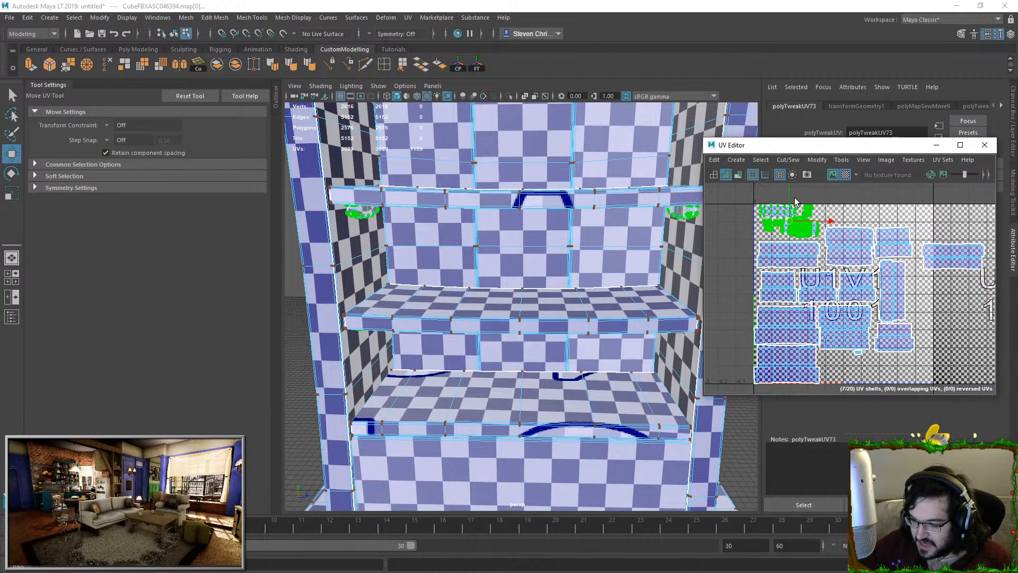
Move the left back panel's shell into the freed space along the tile's lower edge
{"action": "left_click", "coordinate": [954, 253]}
{"action": "right_click_drag", "start_coordinate": [955, 253], "coordinate": [952, 267]}
{"action": "left_click_drag", "start_coordinate": [948, 258], "coordinate": [861, 359]}
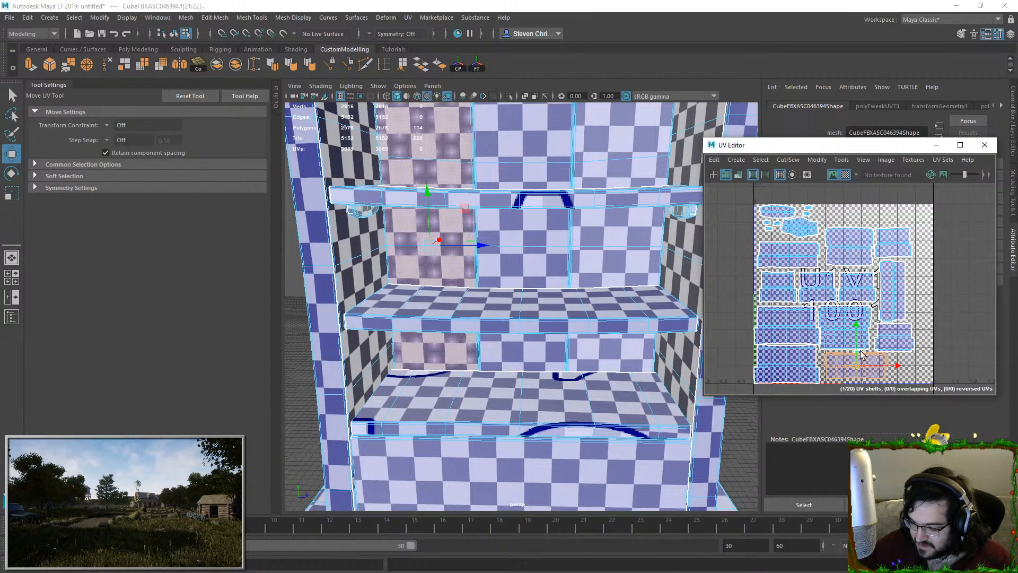
Move a bracket shell into the tile's free lower-right corner and shift the curved shell down above the upper-left panel shell
{"action": "left_click", "coordinate": [862, 357]}
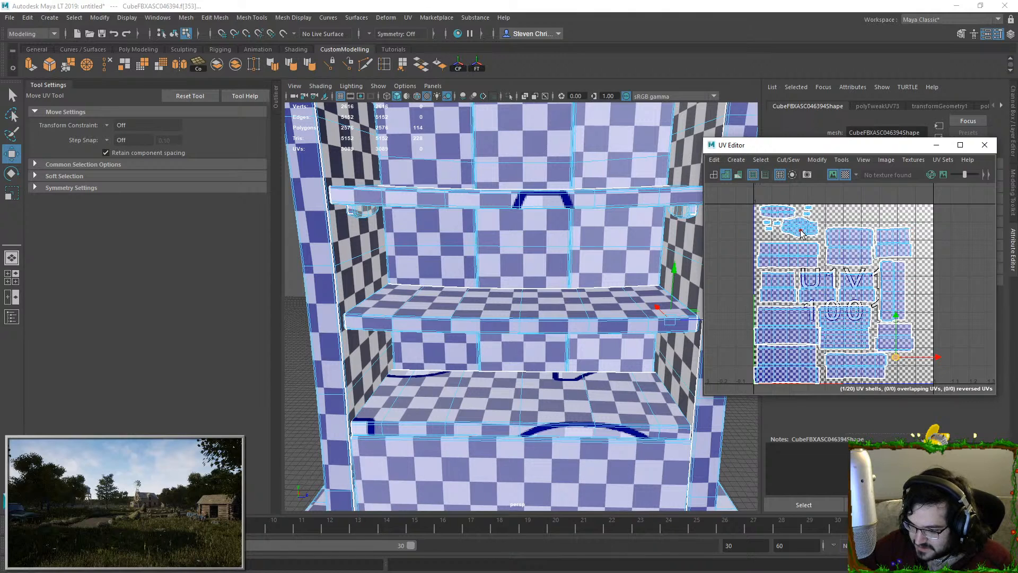
{"action": "left_click_drag", "start_coordinate": [777, 214], "coordinate": [771, 238]}
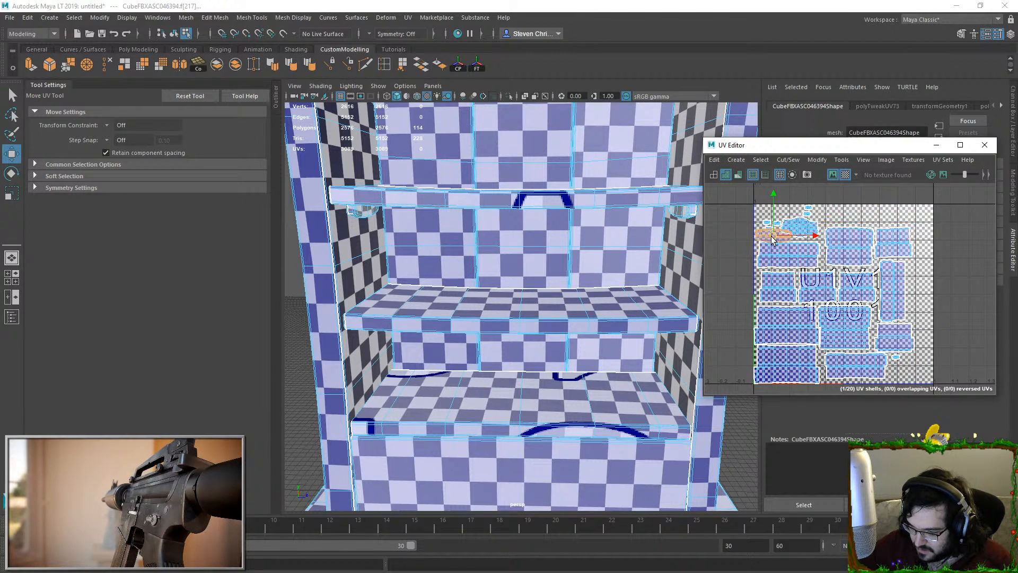
{"action": "scroll", "coordinate": [771, 238], "scroll_direction": "up", "scroll_amount": 2}
Move more of the small bracket shells from the tile's upper-left area into the free space in its lower-right corner
{"action": "left_click", "coordinate": [777, 222]}
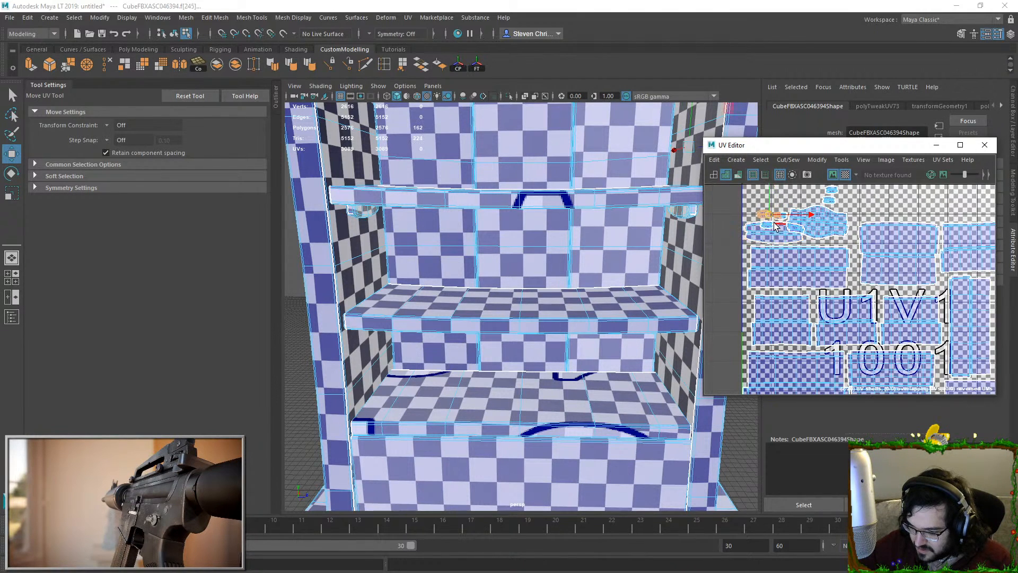
{"action": "scroll", "coordinate": [801, 259], "scroll_direction": "down", "scroll_amount": 3}
{"action": "left_click_drag", "start_coordinate": [790, 239], "coordinate": [888, 350]}
{"action": "scroll", "coordinate": [825, 253], "scroll_direction": "up", "scroll_amount": 3}
{"action": "scroll", "coordinate": [825, 228], "scroll_direction": "up", "scroll_amount": 1}
{"action": "middle_click_drag", "start_coordinate": [814, 205], "coordinate": [830, 308], "text": "alt"}
{"action": "left_click_drag", "start_coordinate": [816, 258], "coordinate": [853, 300]}
{"action": "key", "text": "shift+period"}
{"action": "middle_click_drag", "start_coordinate": [854, 297], "coordinate": [831, 273], "text": "alt"}
{"action": "scroll", "coordinate": [820, 268], "scroll_direction": "down", "scroll_amount": 3}
{"action": "left_click_drag", "start_coordinate": [804, 263], "coordinate": [871, 313]}
{"action": "middle_click_drag", "start_coordinate": [881, 334], "coordinate": [853, 272], "text": "alt"}
{"action": "middle_click_drag", "start_coordinate": [841, 268], "coordinate": [838, 258], "text": "alt"}
{"action": "left_click_drag", "start_coordinate": [838, 238], "coordinate": [855, 350]}
{"action": "scroll", "coordinate": [884, 364], "scroll_direction": "up", "scroll_amount": 3}
{"action": "middle_click_drag", "start_coordinate": [885, 364], "coordinate": [855, 274], "text": "alt"}
{"action": "scroll", "coordinate": [872, 301], "scroll_direction": "up", "scroll_amount": 2}
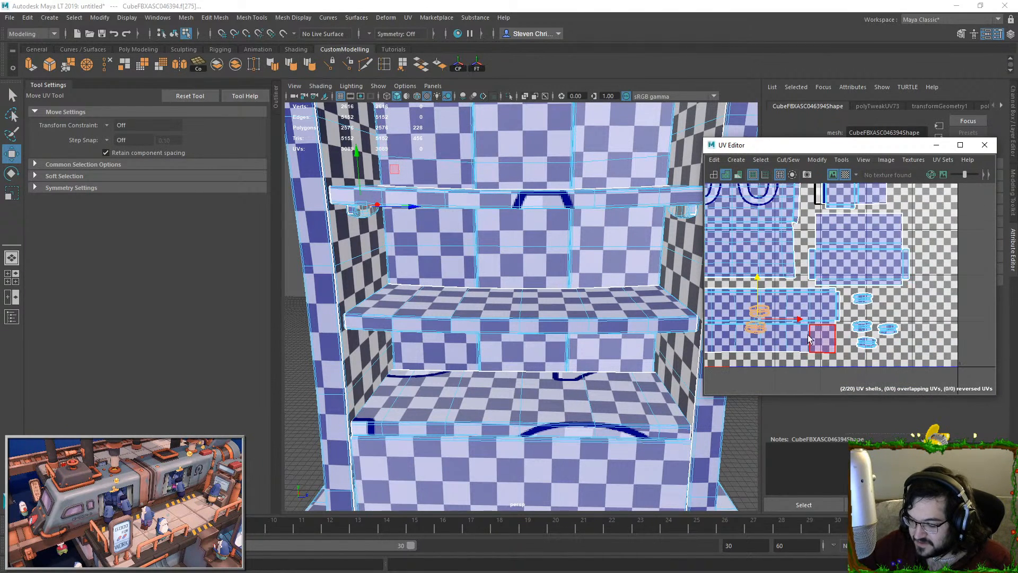
Place the remaining two bracket shells without overlap beside the other four in the lower-right corner of the tile
{"action": "left_click", "coordinate": [757, 328]}
{"action": "left_click_drag", "start_coordinate": [757, 329], "coordinate": [891, 300]}
{"action": "double_click", "coordinate": [763, 311]}
{"action": "left_click_drag", "start_coordinate": [764, 313], "coordinate": [885, 312]}
{"action": "scroll", "coordinate": [884, 311], "scroll_direction": "down", "scroll_amount": 3}
{"action": "scroll", "coordinate": [902, 291], "scroll_direction": "up", "scroll_amount": 5}
{"action": "middle_click_drag", "start_coordinate": [902, 291], "coordinate": [822, 201], "text": "alt"}
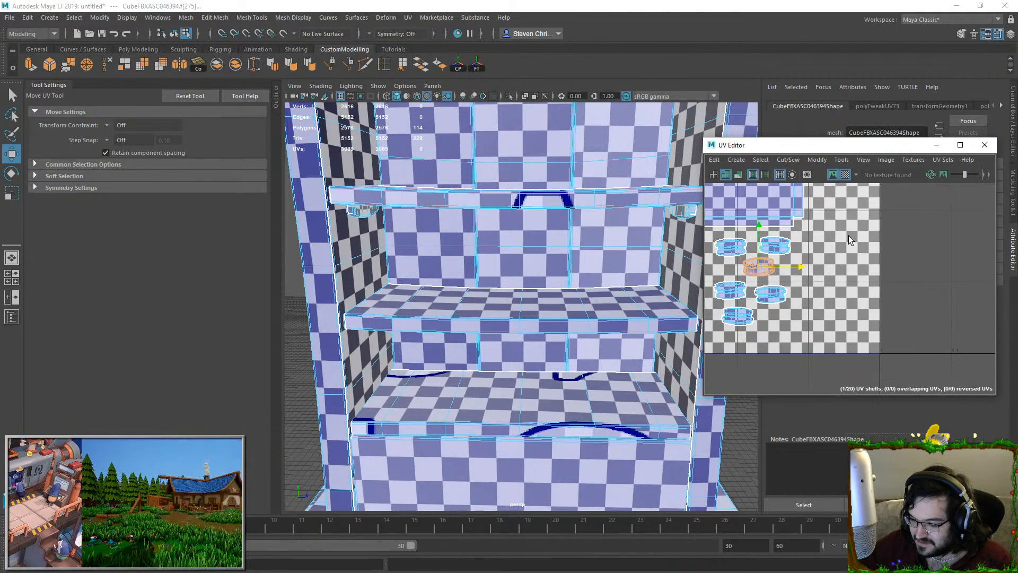
Shift the wavy shell up and right, clear of the curved shell, toward the tile's upper edge
{"action": "scroll", "coordinate": [786, 236], "scroll_direction": "down", "scroll_amount": 2}
{"action": "middle_click_drag", "start_coordinate": [759, 224], "coordinate": [811, 282], "text": "alt"}
{"action": "scroll", "coordinate": [810, 237], "scroll_direction": "down", "scroll_amount": 2}
{"action": "middle_click_drag", "start_coordinate": [788, 210], "coordinate": [909, 336], "text": "alt"}
{"action": "middle_click_drag", "start_coordinate": [793, 258], "coordinate": [925, 373], "text": "alt"}
{"action": "double_click", "coordinate": [831, 291]}
{"action": "double_click", "coordinate": [852, 265]}
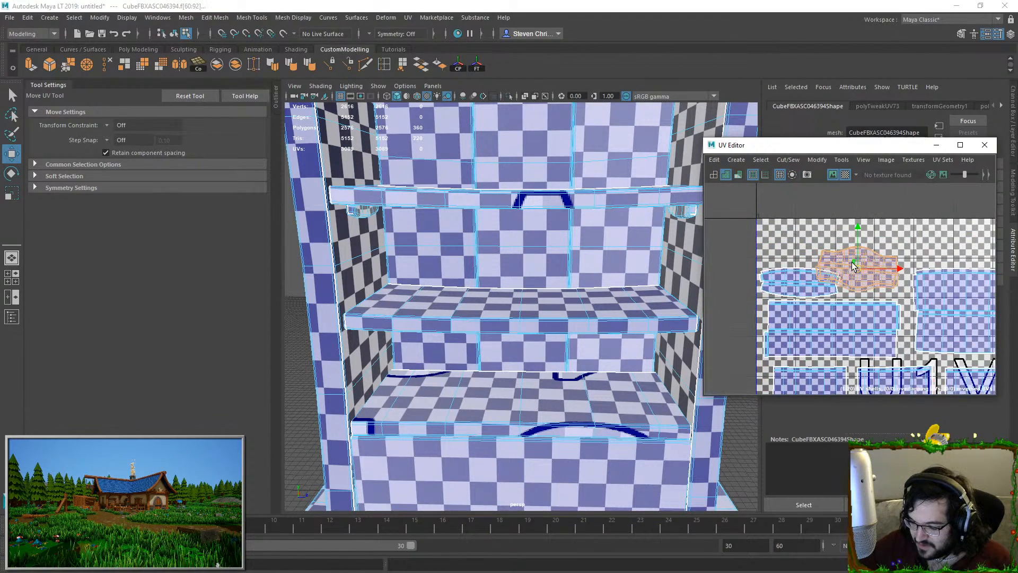
{"action": "left_click_drag", "start_coordinate": [860, 270], "coordinate": [871, 255]}
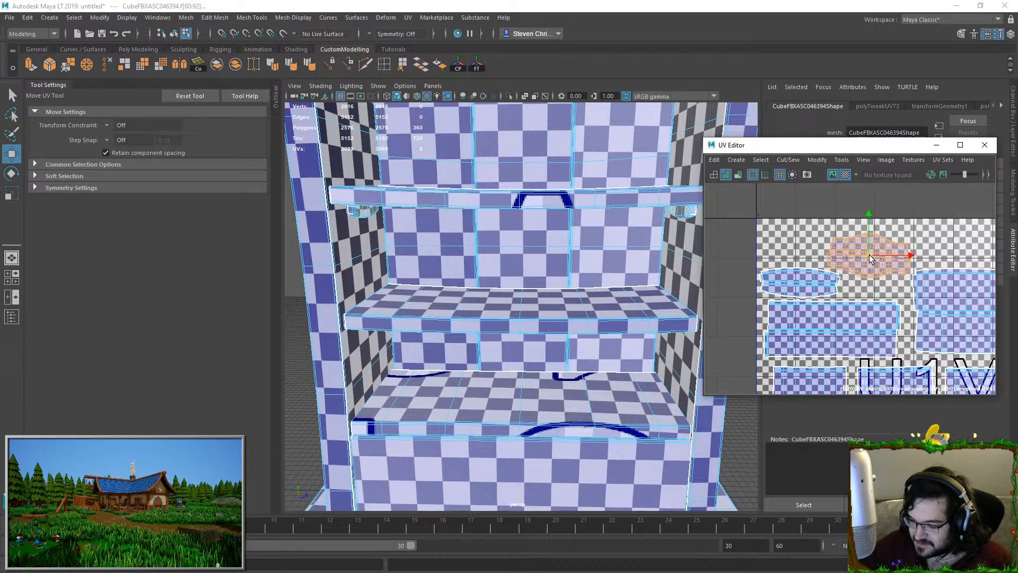
Shift the two upper-right panel shells slightly right and lower the wavy shell into the gap beside the curved shell
{"action": "scroll", "coordinate": [871, 261], "scroll_direction": "down", "scroll_amount": 5}
{"action": "middle_click_drag", "start_coordinate": [871, 261], "coordinate": [849, 239], "text": "alt"}
{"action": "left_click_drag", "start_coordinate": [764, 207], "coordinate": [994, 402]}
{"action": "scroll", "coordinate": [896, 268], "scroll_direction": "up", "scroll_amount": 5}
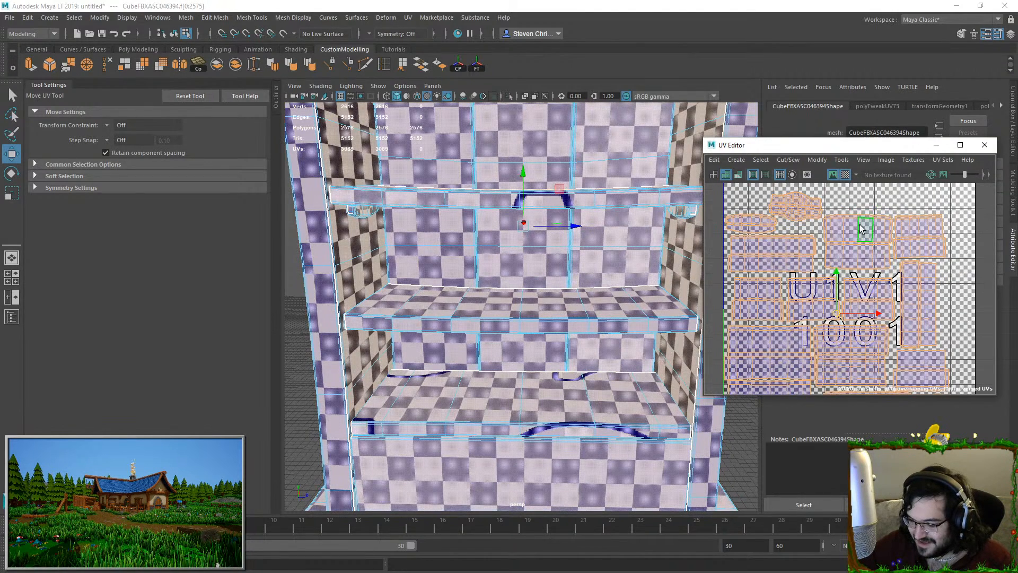
{"action": "double_click", "coordinate": [860, 224]}
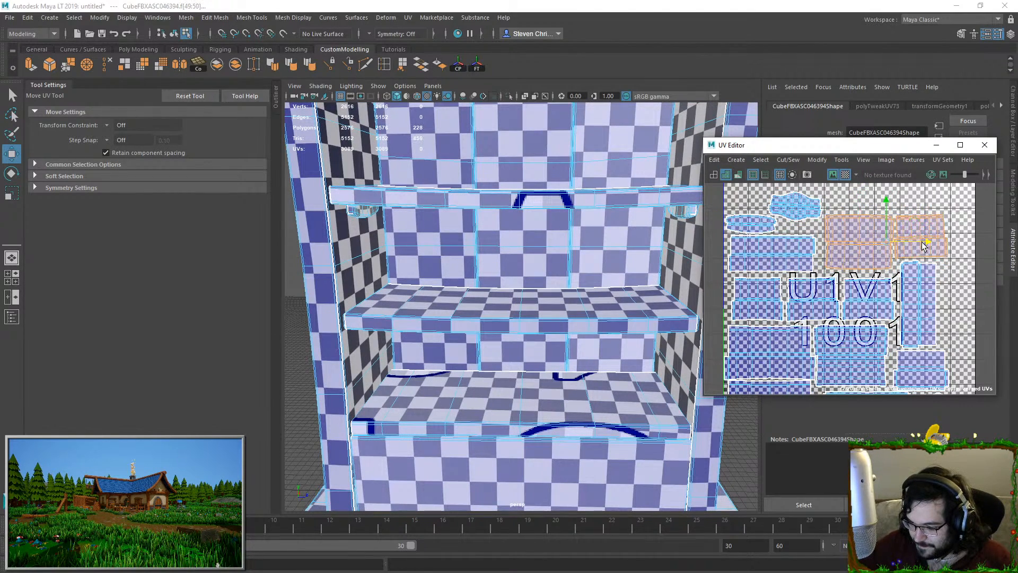
{"action": "left_click_drag", "start_coordinate": [920, 247], "coordinate": [927, 246]}
{"action": "double_click", "coordinate": [803, 210]}
{"action": "left_click_drag", "start_coordinate": [803, 211], "coordinate": [805, 222]}
{"action": "double_click", "coordinate": [872, 229]}
{"action": "double_click", "coordinate": [921, 229], "text": "shift"}
{"action": "left_click_drag", "start_coordinate": [901, 243], "coordinate": [903, 242]}
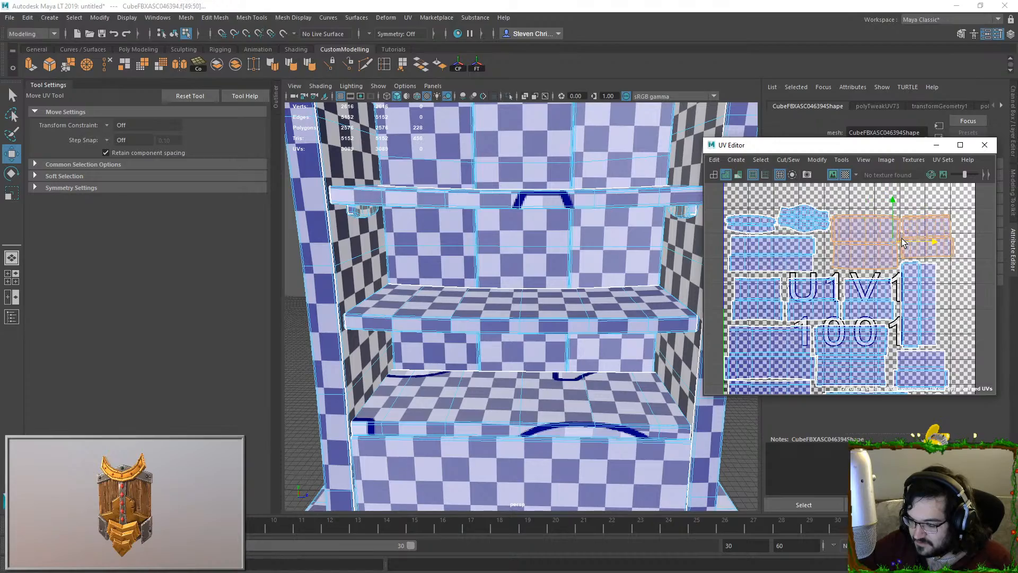
Select all the shells together and scale them to fill the full width of the tile
{"action": "left_click", "coordinate": [923, 207]}
{"action": "scroll", "coordinate": [930, 226], "scroll_direction": "down", "scroll_amount": 4}
{"action": "left_click_drag", "start_coordinate": [975, 196], "coordinate": [772, 352]}
{"action": "left_click_drag", "start_coordinate": [884, 268], "coordinate": [892, 270]}
{"action": "key", "text": "e"}
{"action": "key", "text": "r"}
{"action": "left_click", "coordinate": [876, 330]}
{"action": "scroll", "coordinate": [833, 289], "scroll_direction": "down", "scroll_amount": 2}
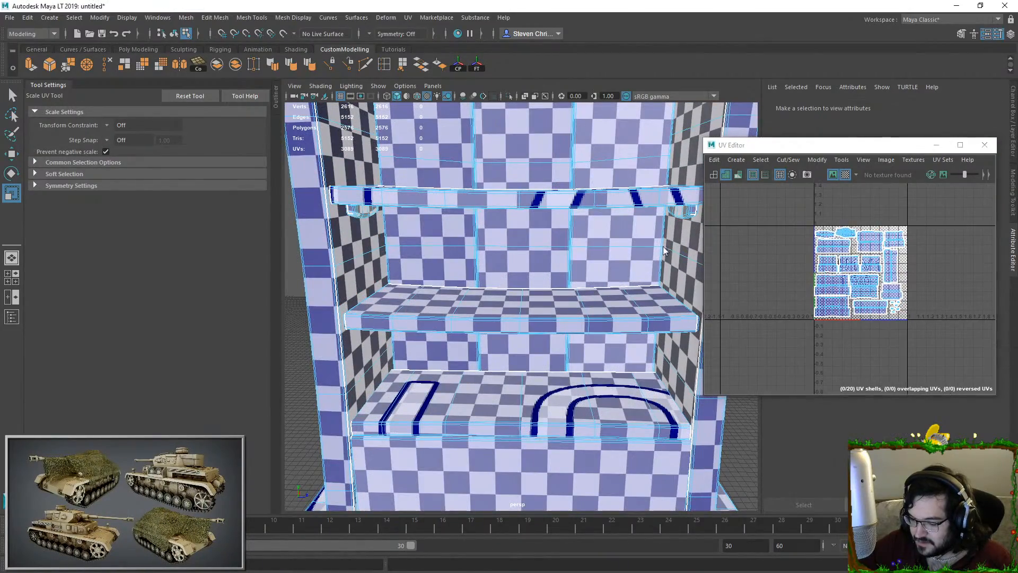
Return to object mode, select the whole bookshelf and save the scene as BookShelf.mlt
{"action": "right_click_drag", "start_coordinate": [634, 268], "coordinate": [669, 236]}
{"action": "scroll", "coordinate": [670, 350], "scroll_direction": "down", "scroll_amount": 5}
{"action": "left_click", "coordinate": [670, 349]}
{"action": "left_click", "coordinate": [434, 249]}
{"action": "left_click_drag", "start_coordinate": [434, 249], "coordinate": [598, 279], "text": "alt"}
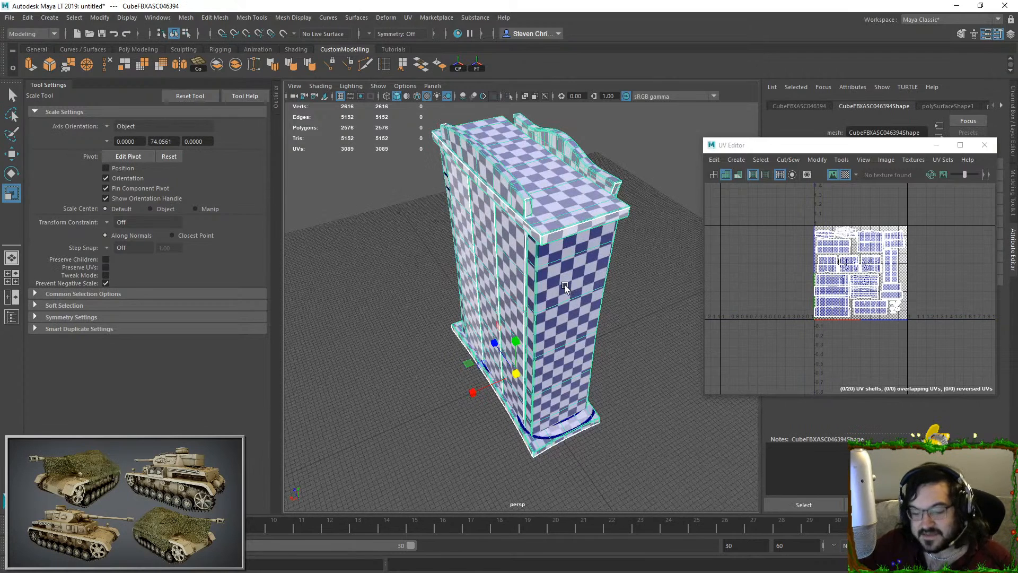
{"action": "key", "text": "q"}
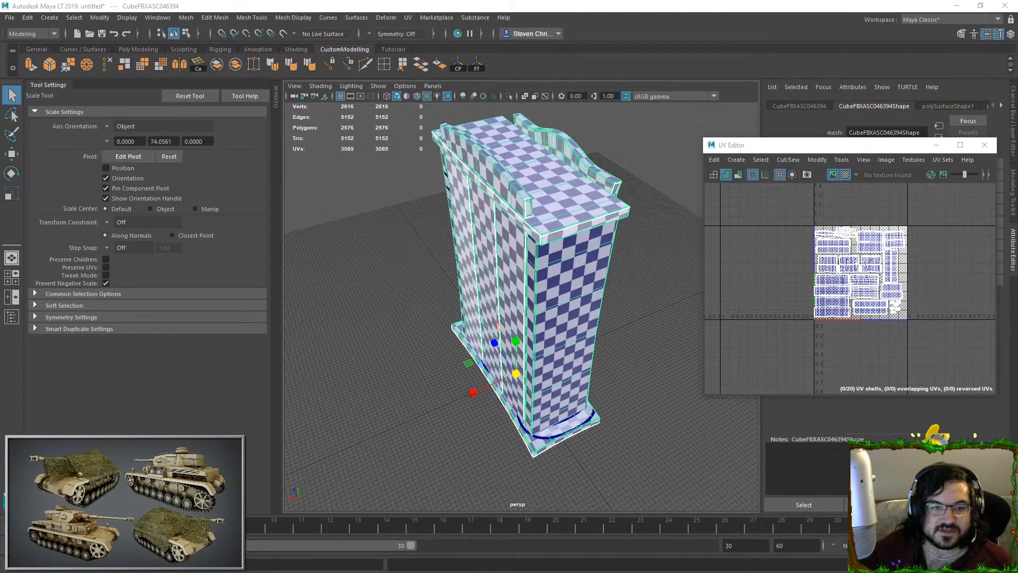
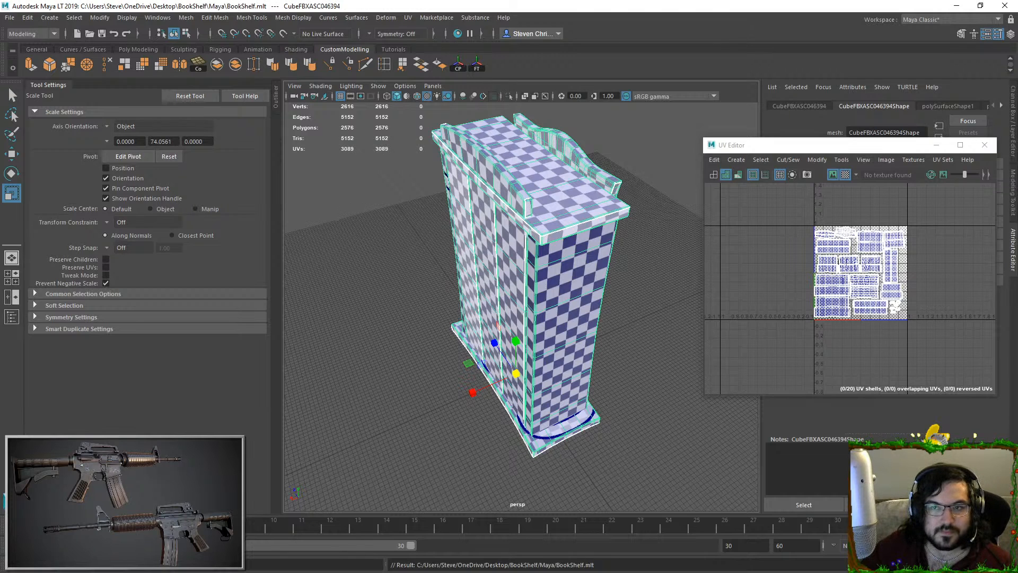
Export the selected bookshelf as SM_BookShelf.fbx in the Model folder and deselect it
{"action": "left_click", "coordinate": [9, 18]}
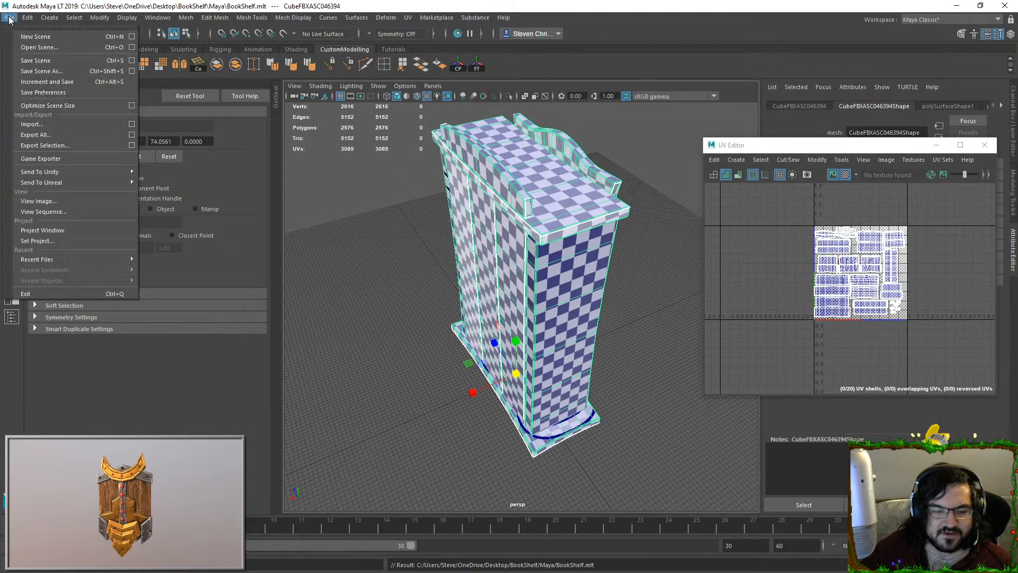
{"action": "left_click", "coordinate": [42, 148]}
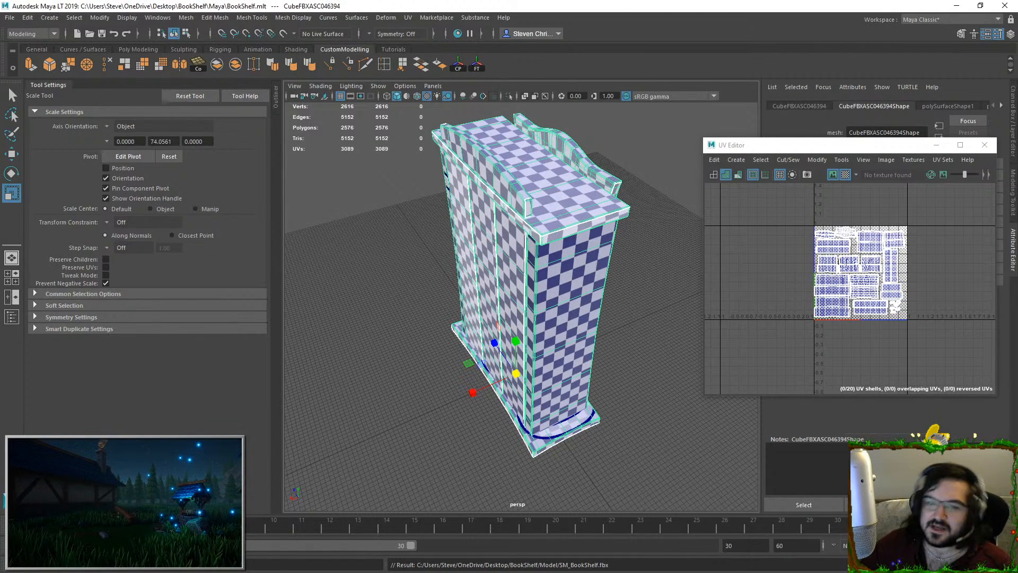
{"action": "left_click", "coordinate": [610, 146]}
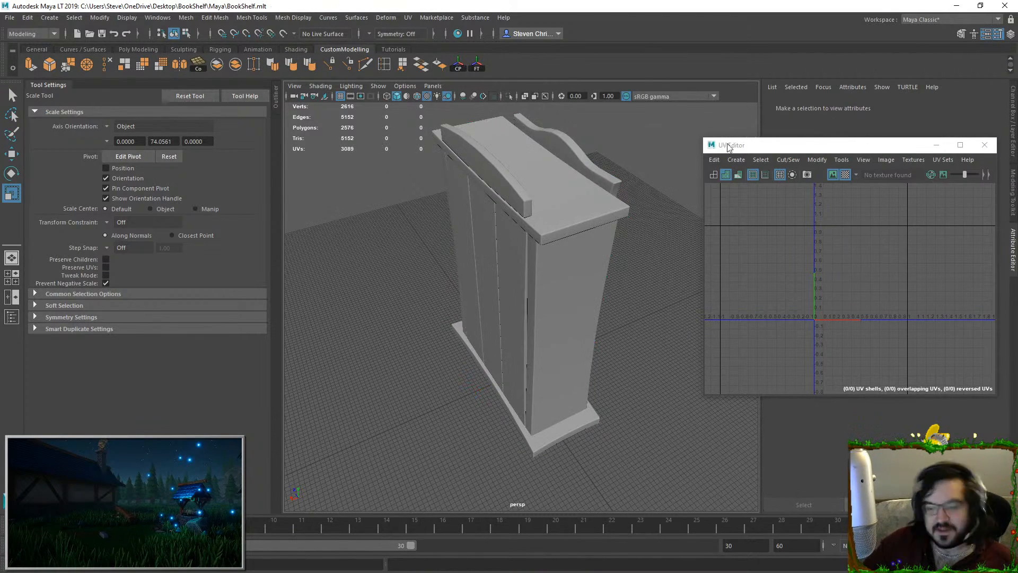
Turn on ambient occlusion and anti-aliasing in the viewport and close the UV Editor
{"action": "left_click_drag", "start_coordinate": [588, 283], "coordinate": [629, 251], "text": "alt"}
{"action": "left_click_drag", "start_coordinate": [574, 231], "coordinate": [639, 229], "text": "alt"}
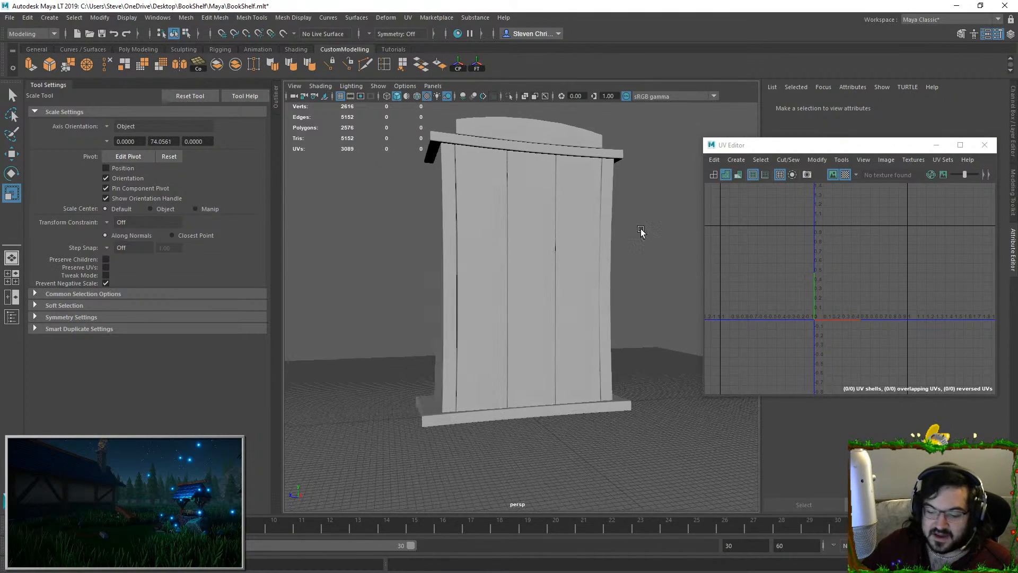
{"action": "left_click", "coordinate": [461, 96]}
{"action": "left_click", "coordinate": [480, 98]}
{"action": "left_click_drag", "start_coordinate": [474, 165], "coordinate": [618, 160], "text": "alt"}
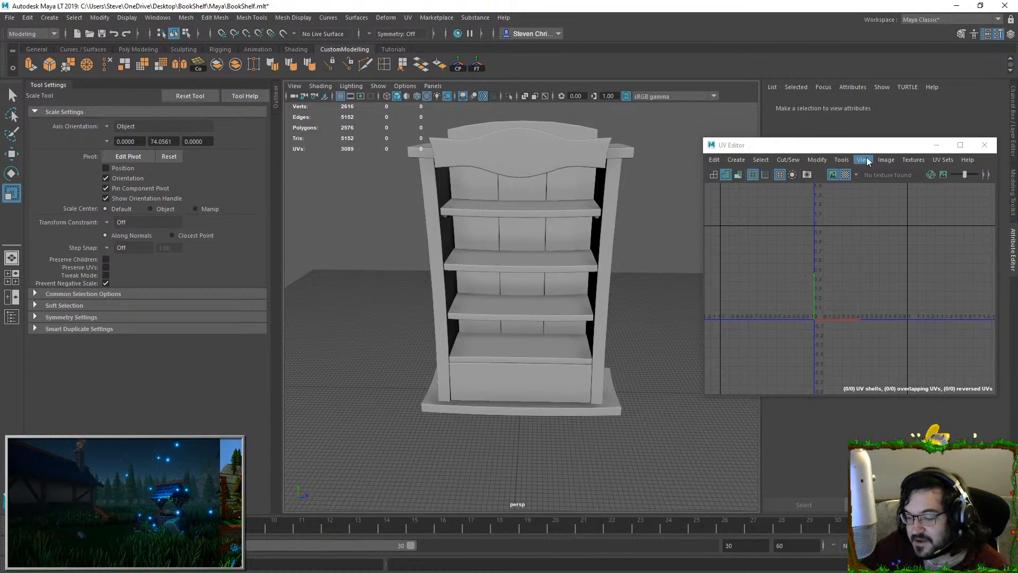
{"action": "left_click", "coordinate": [984, 145]}
Select the whole bookshelf and try one vertical edge loop down its side panel with the Insert Edge Loop tool
{"action": "left_click_drag", "start_coordinate": [365, 146], "coordinate": [664, 335]}
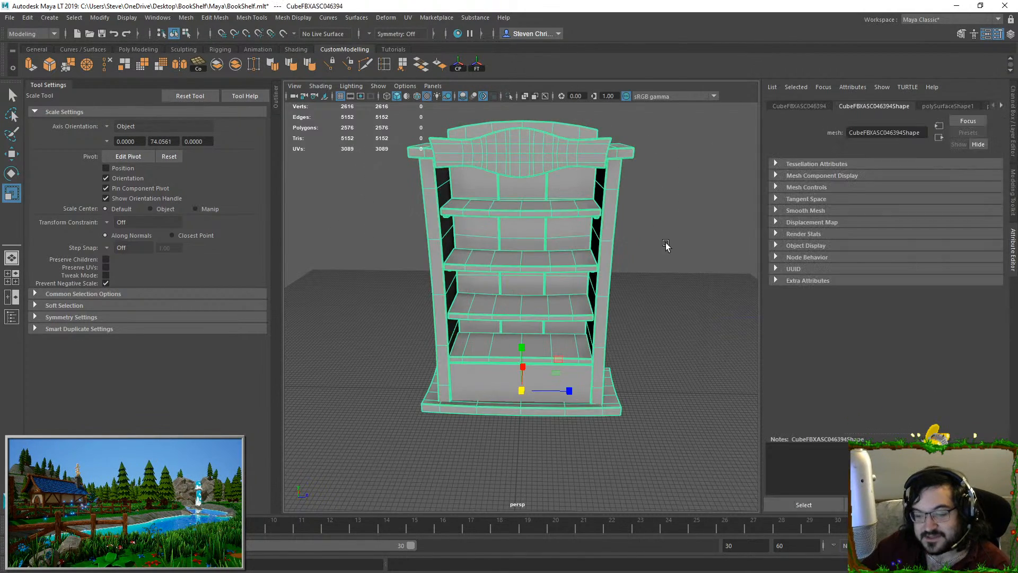
{"action": "left_click", "coordinate": [665, 249]}
{"action": "scroll", "coordinate": [550, 281], "scroll_direction": "down", "scroll_amount": 3}
{"action": "left_click", "coordinate": [550, 281]}
{"action": "scroll", "coordinate": [403, 201], "scroll_direction": "up", "scroll_amount": 5}
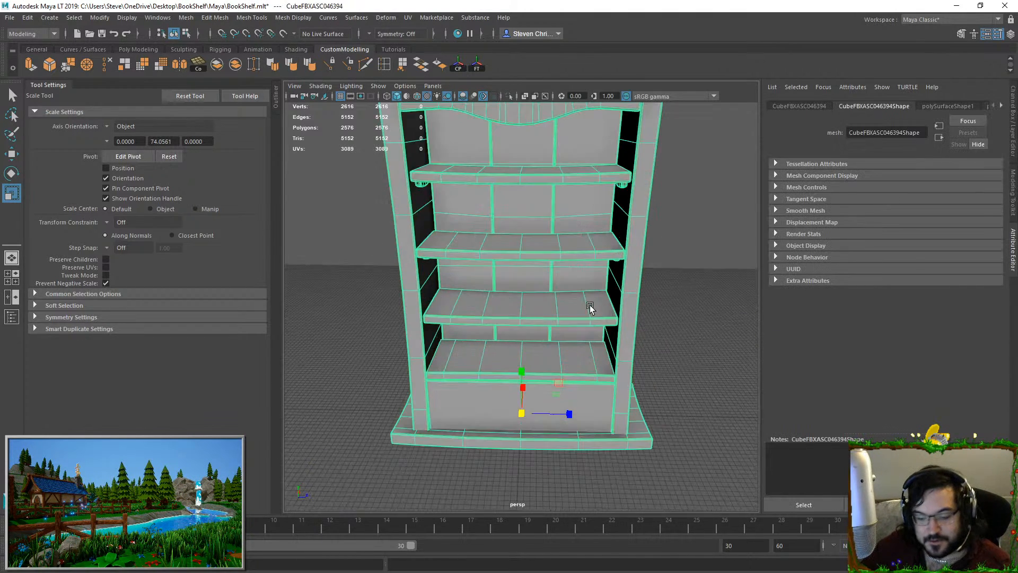
{"action": "left_click_drag", "start_coordinate": [403, 201], "coordinate": [525, 198], "text": "alt"}
{"action": "left_click", "coordinate": [383, 65]}
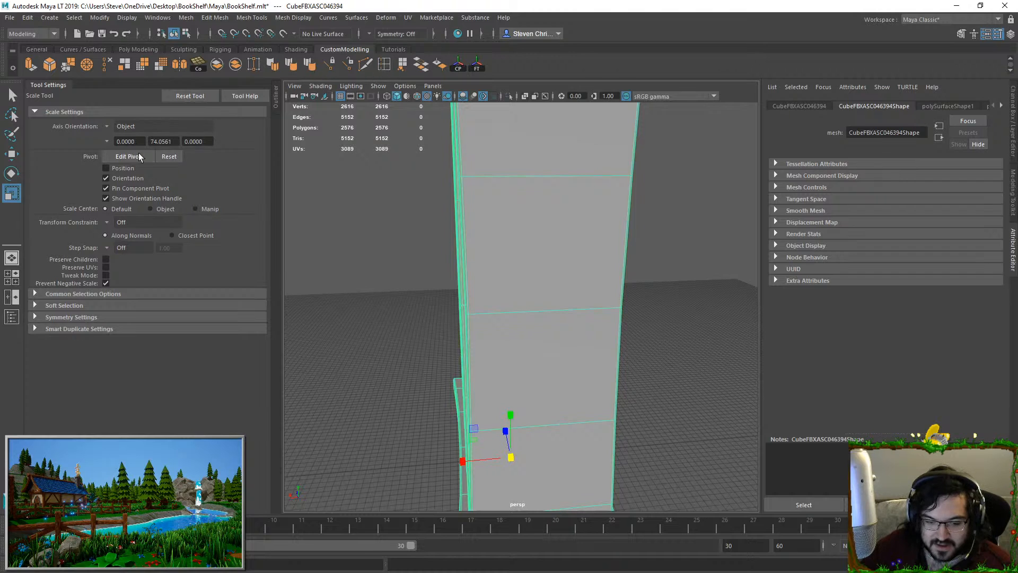
{"action": "left_click", "coordinate": [560, 176]}
{"action": "left_click_drag", "start_coordinate": [610, 227], "coordinate": [582, 211], "text": "alt"}
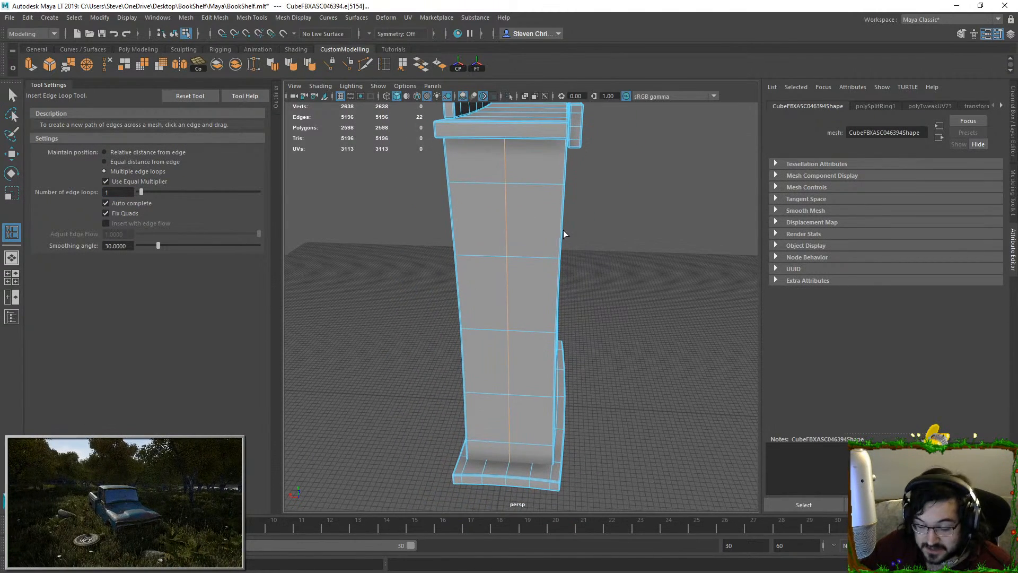
{"action": "key", "text": "ctrl+z"}
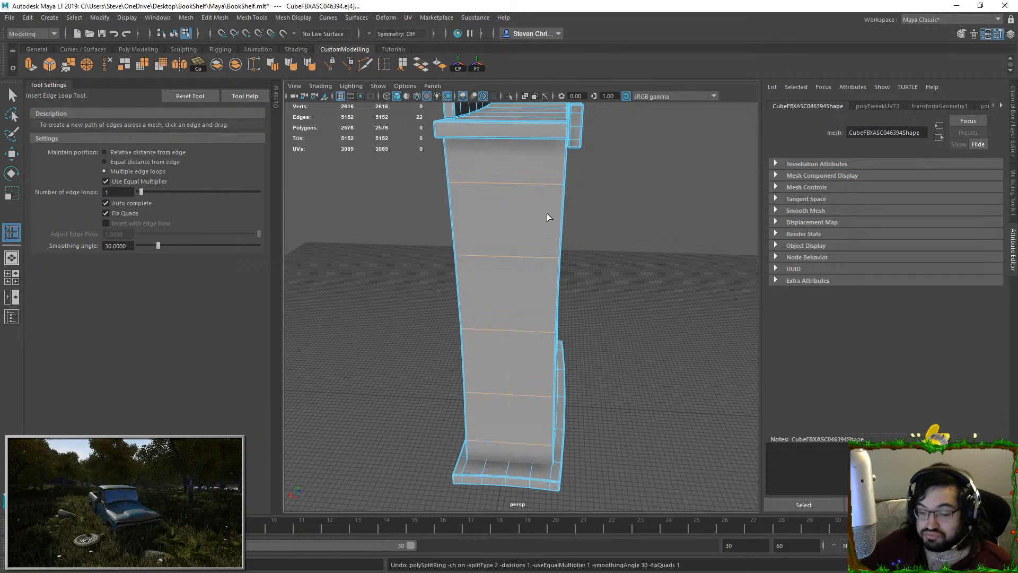
Try two evenly spaced vertical edge loops down the side panel instead of one
{"action": "double_click", "coordinate": [120, 192]}
{"action": "left_click", "coordinate": [512, 184]}
{"action": "double_click", "coordinate": [109, 191]}
{"action": "type", "text": "1"}
{"action": "key", "text": "Return"}
{"action": "key", "text": "ctrl+z"}
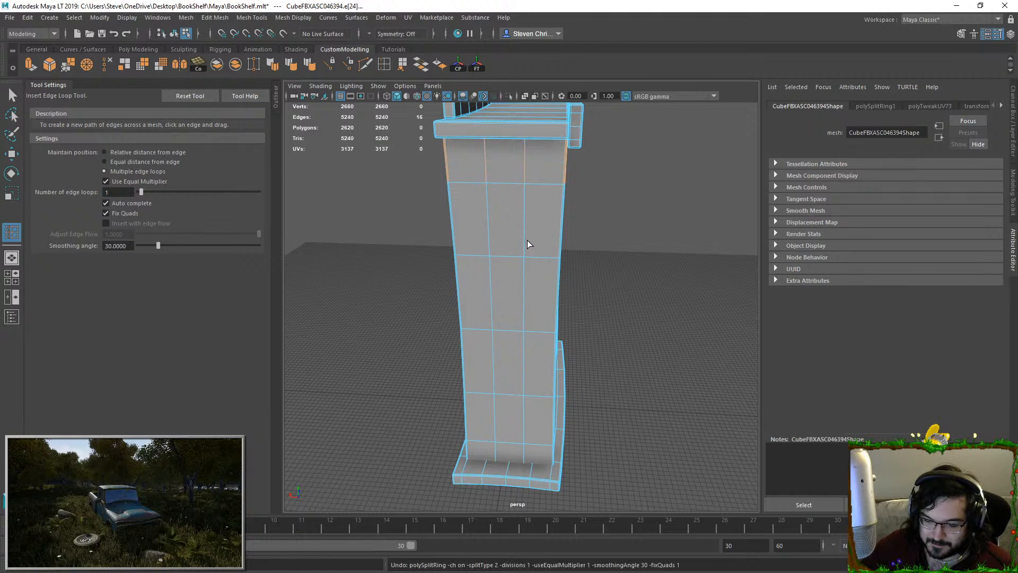
{"action": "key", "text": "ctrl+z"}
Insert single edge loops lengthwise around the bookshelf's two upright side panels
{"action": "left_click", "coordinate": [502, 185]}
{"action": "left_click_drag", "start_coordinate": [548, 217], "coordinate": [461, 270], "text": "alt"}
{"action": "left_click", "coordinate": [542, 288]}
{"action": "key", "text": "ctrl+z"}
{"action": "left_click", "coordinate": [519, 266]}
{"action": "left_click_drag", "start_coordinate": [572, 261], "coordinate": [513, 196], "text": "alt"}
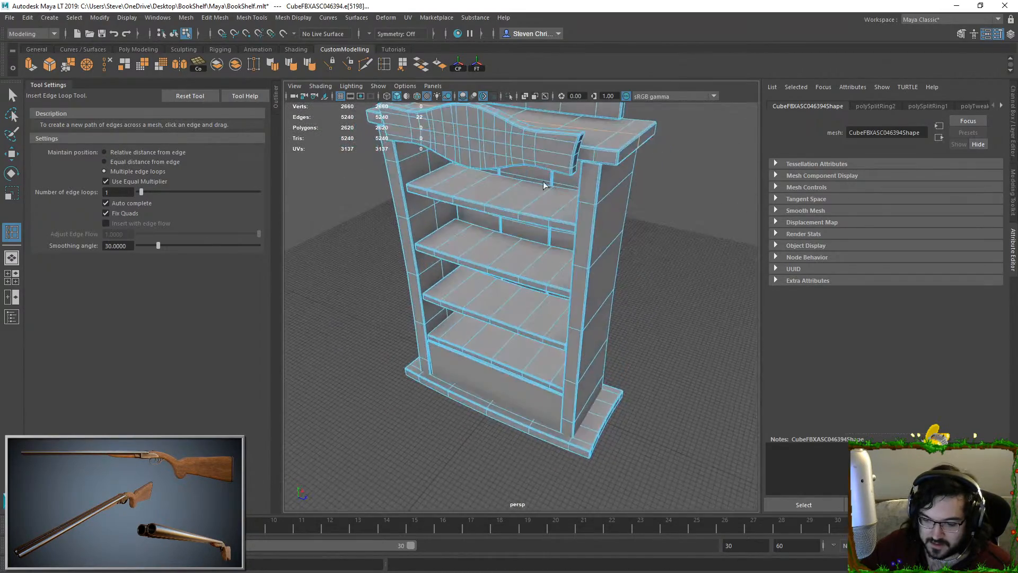
{"action": "middle_click_drag", "start_coordinate": [513, 196], "coordinate": [493, 239], "text": "alt"}
{"action": "left_click", "coordinate": [592, 161]}
{"action": "left_click_drag", "start_coordinate": [625, 187], "coordinate": [553, 177], "text": "alt"}
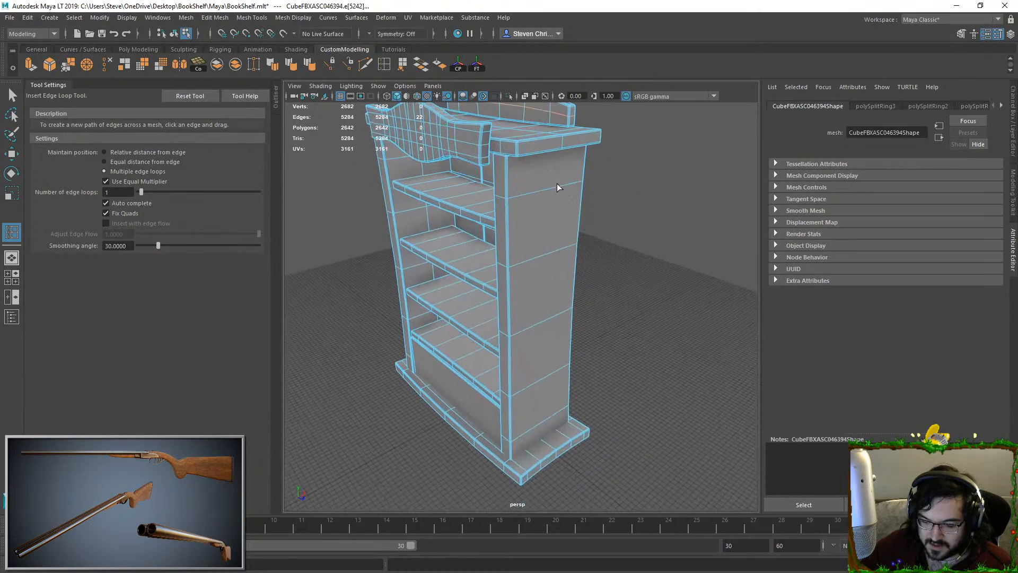
{"action": "left_click", "coordinate": [560, 233]}
Insert four vertical edge loops across the lower front panel and a single horizontal loop through its middle
{"action": "left_click_drag", "start_coordinate": [560, 234], "coordinate": [544, 276], "text": "alt"}
{"action": "middle_click_drag", "start_coordinate": [525, 307], "coordinate": [518, 241], "text": "alt"}
{"action": "scroll", "coordinate": [518, 241], "scroll_direction": "up", "scroll_amount": 4}
{"action": "double_click", "coordinate": [118, 192]}
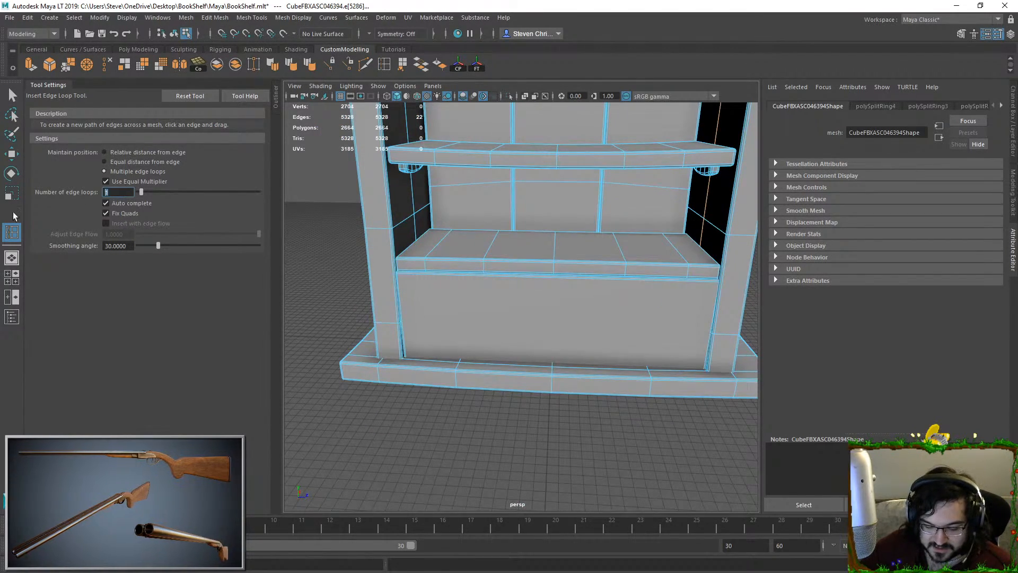
{"action": "type", "text": "4"}
{"action": "left_click", "coordinate": [408, 273]}
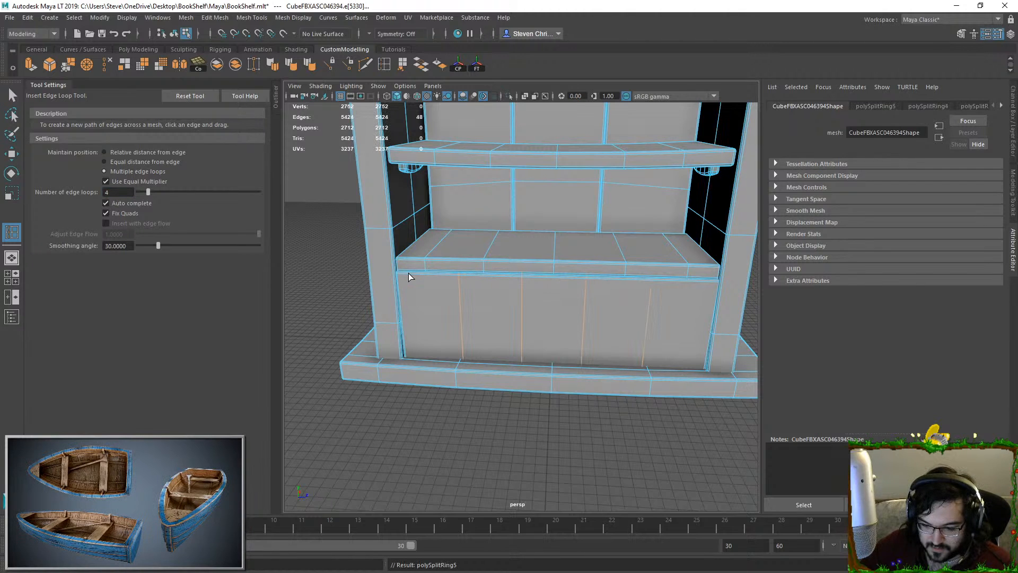
{"action": "double_click", "coordinate": [132, 191]}
{"action": "type", "text": "1"}
{"action": "left_click", "coordinate": [460, 298]}
Insert one vertical edge loop down the middle of each of the three back panels
{"action": "left_click_drag", "start_coordinate": [460, 297], "coordinate": [550, 277], "text": "alt"}
{"action": "scroll", "coordinate": [509, 297], "scroll_direction": "up", "scroll_amount": 3}
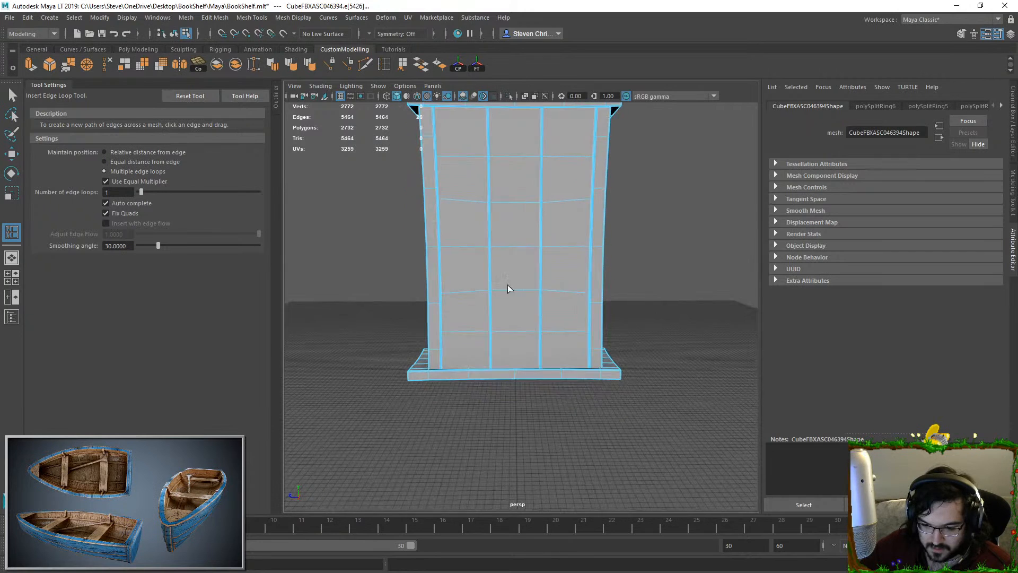
{"action": "left_click", "coordinate": [543, 163]}
{"action": "left_click", "coordinate": [542, 161]}
{"action": "left_click", "coordinate": [471, 157]}
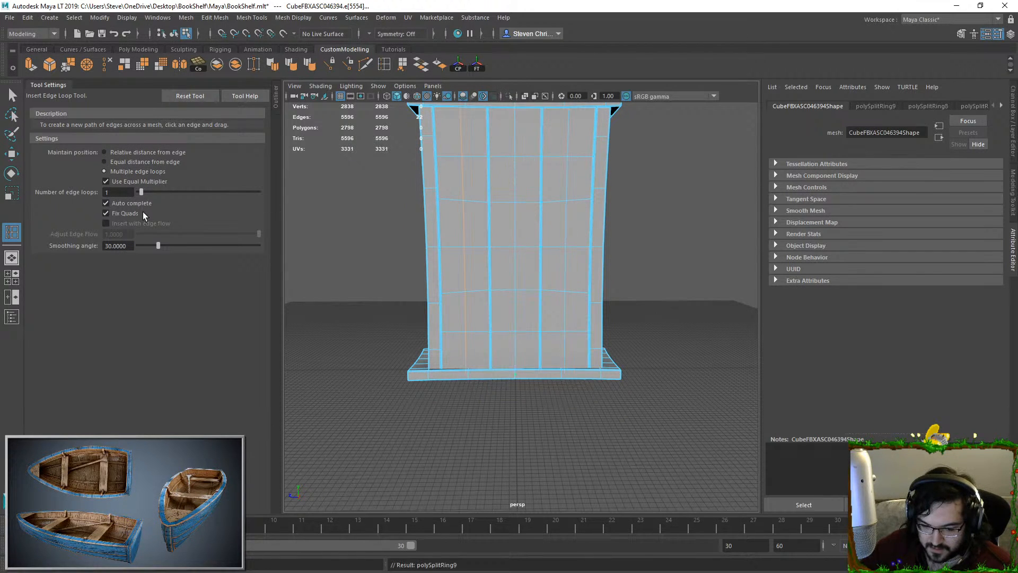
Insert horizontal edge loops through the top two rows of all three back panels and the third row of one outer panel
{"action": "left_click", "coordinate": [498, 139]}
{"action": "key", "text": "ctrl+z"}
{"action": "left_click", "coordinate": [493, 136]}
{"action": "left_click", "coordinate": [512, 132]}
{"action": "left_click", "coordinate": [565, 129]}
{"action": "left_click", "coordinate": [462, 177]}
{"action": "left_click", "coordinate": [521, 179]}
{"action": "key", "text": "ctrl+z"}
{"action": "left_click", "coordinate": [532, 182]}
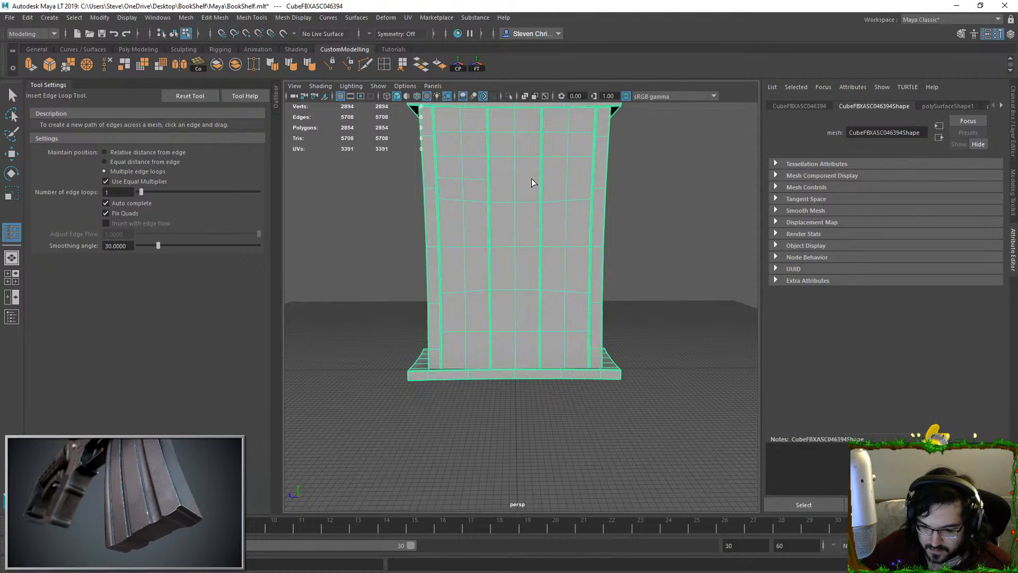
{"action": "left_click", "coordinate": [543, 183]}
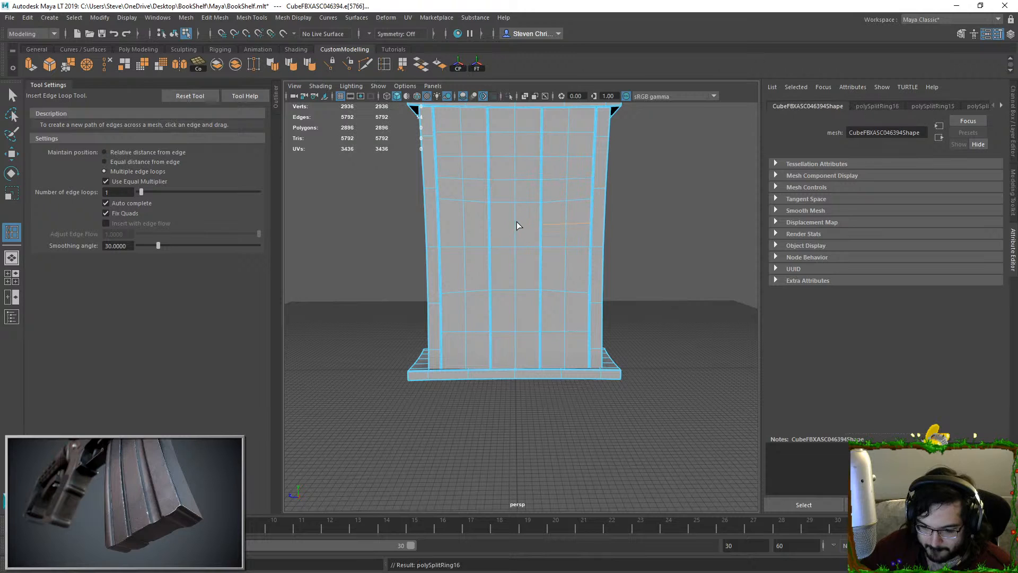
{"action": "key", "text": "ctrl+z"}
Insert the missing horizontal edge loops through the middle rows of the three back panels so they line up across the bookshelf
{"action": "left_click_drag", "start_coordinate": [476, 221], "coordinate": [529, 244], "text": "alt"}
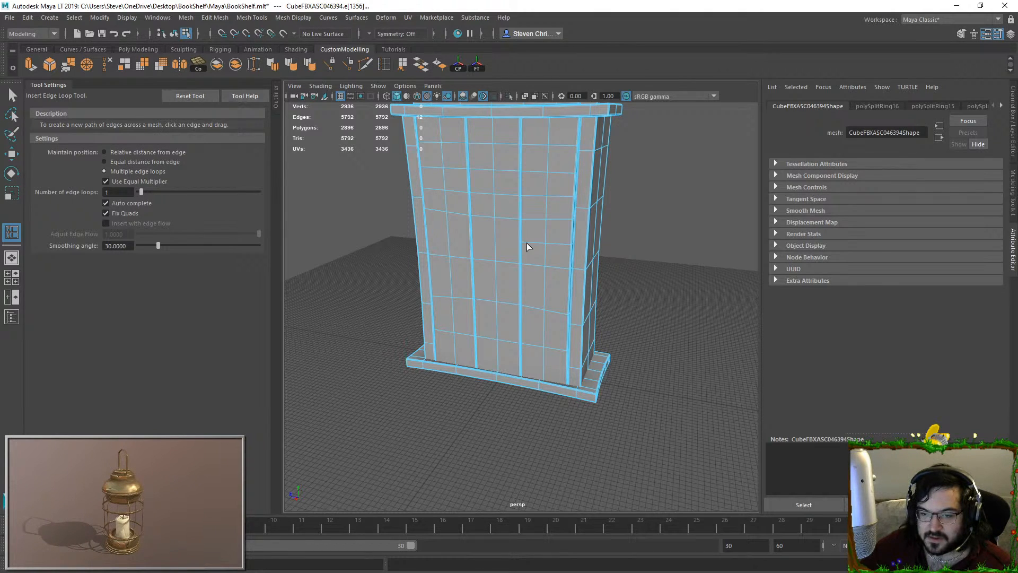
{"action": "left_click_drag", "start_coordinate": [511, 234], "coordinate": [526, 209], "text": "alt"}
{"action": "scroll", "coordinate": [517, 223], "scroll_direction": "up", "scroll_amount": 3}
{"action": "left_click", "coordinate": [501, 227]}
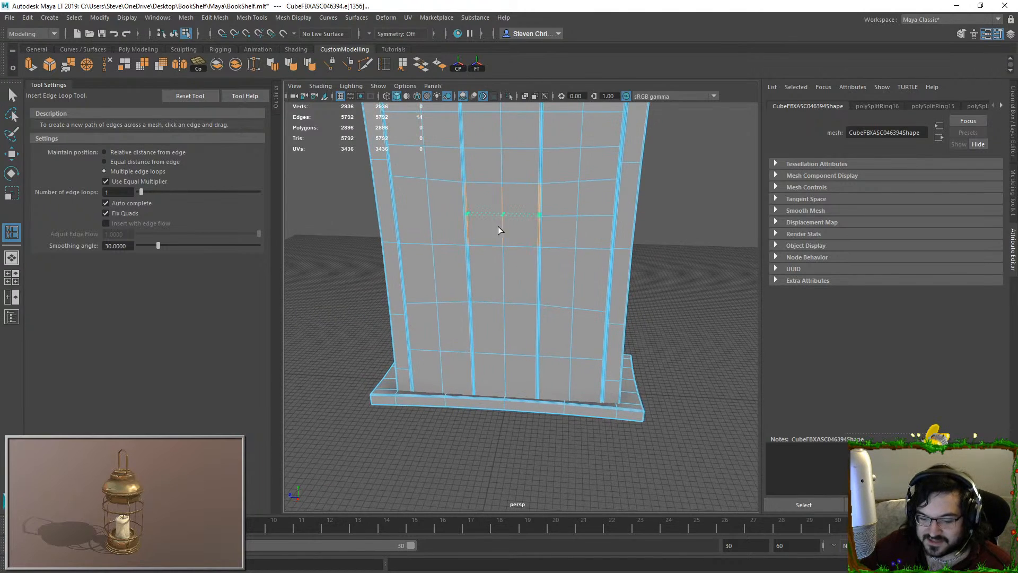
{"action": "left_click", "coordinate": [430, 214]}
{"action": "left_click", "coordinate": [435, 262]}
{"action": "left_click", "coordinate": [501, 276]}
{"action": "left_click", "coordinate": [570, 278]}
Insert horizontal edge loops through the two lowest undivided rows of all three back panels and deselect the mesh
{"action": "left_click", "coordinate": [504, 330]}
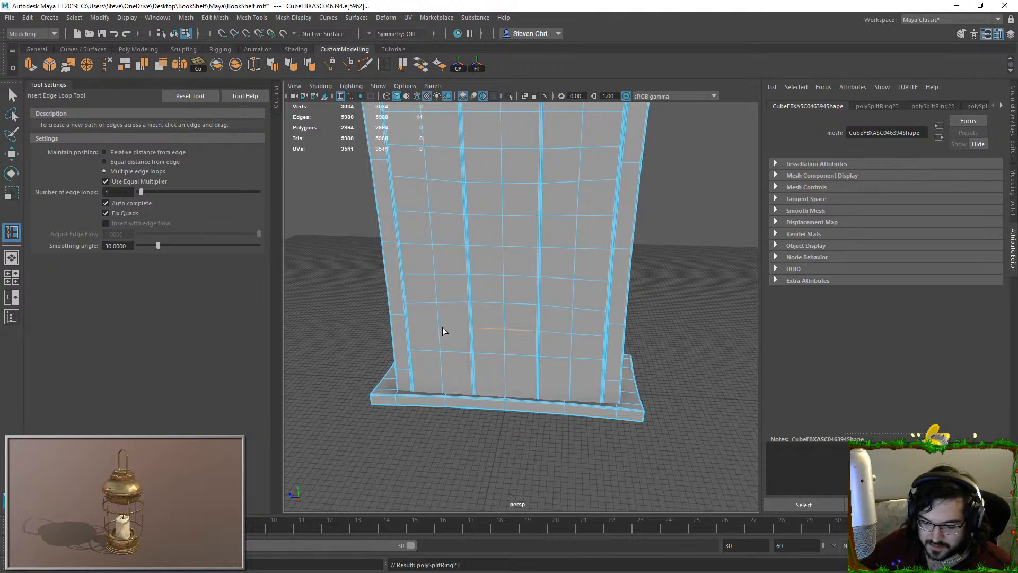
{"action": "left_click", "coordinate": [443, 326]}
{"action": "key", "text": "ctrl+z"}
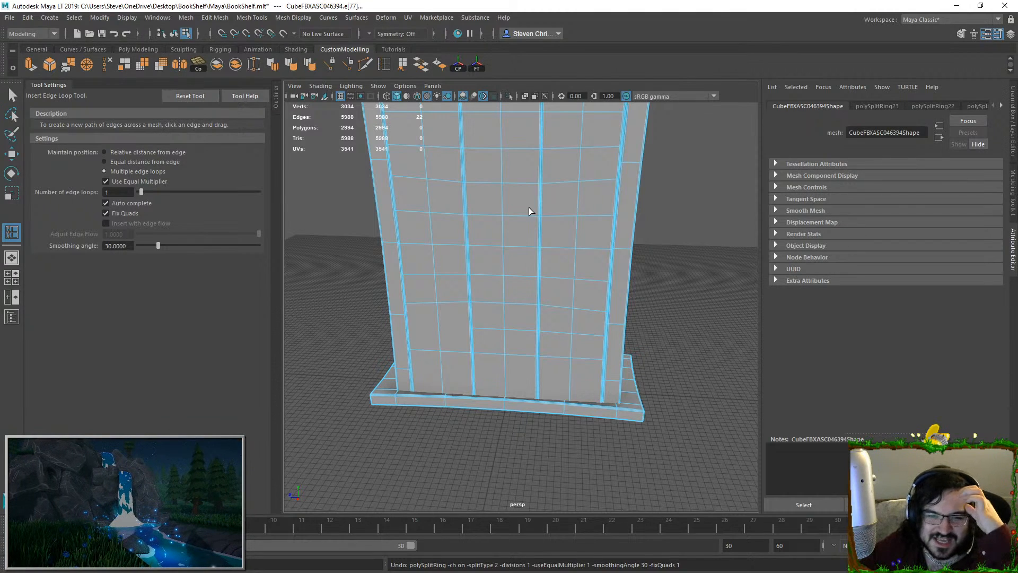
{"action": "left_click", "coordinate": [441, 369]}
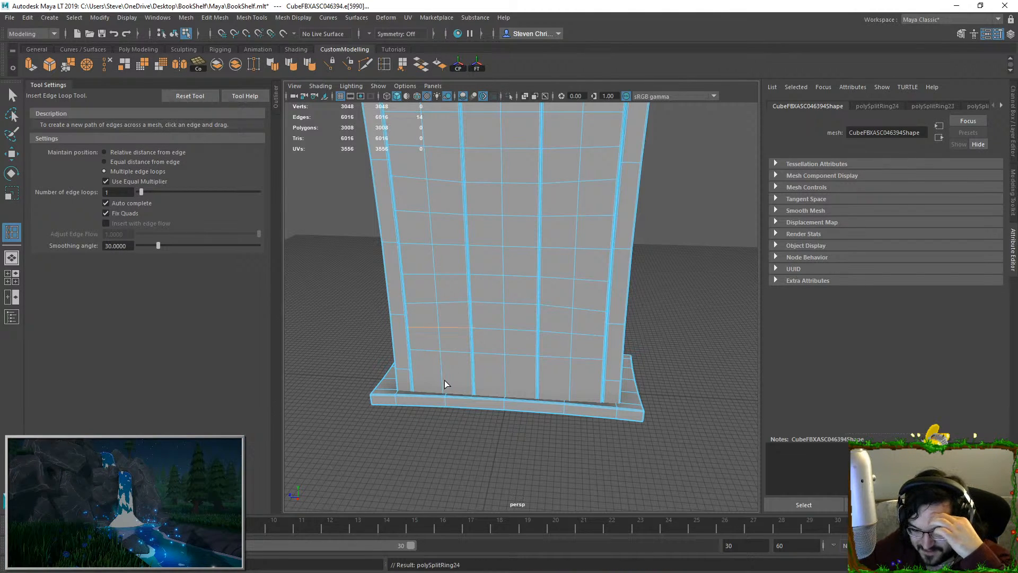
{"action": "left_click", "coordinate": [501, 379]}
{"action": "left_click", "coordinate": [573, 367]}
{"action": "left_click", "coordinate": [567, 377]}
{"action": "left_click", "coordinate": [650, 265]}
{"action": "scroll", "coordinate": [650, 265], "scroll_direction": "down", "scroll_amount": 5}
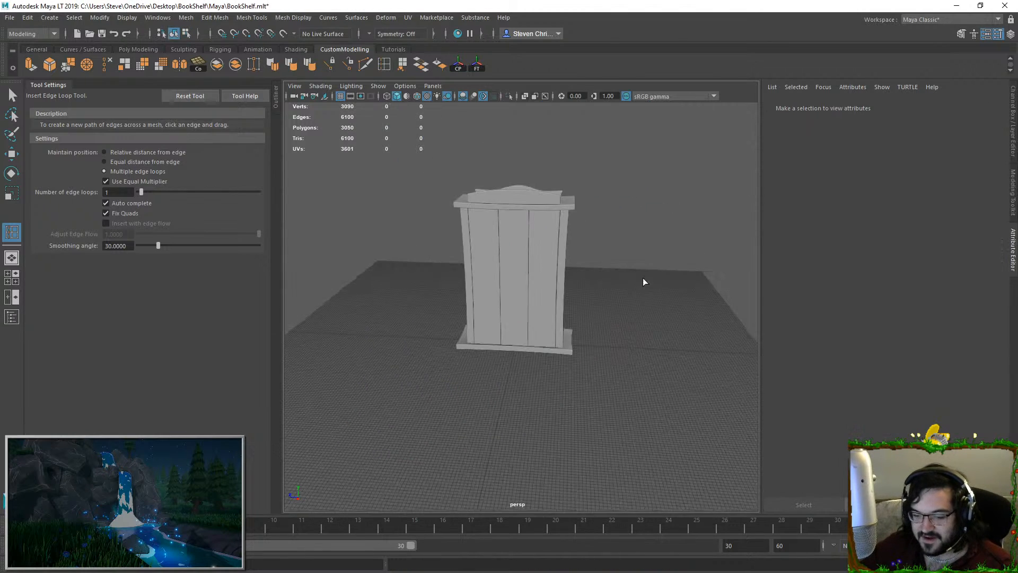
Reselect the bookshelf and insert one lengthwise edge loop along each of the four shelves
{"action": "left_click", "coordinate": [12, 96]}
{"action": "left_click", "coordinate": [513, 278]}
{"action": "left_click_drag", "start_coordinate": [652, 332], "coordinate": [625, 313], "text": "alt"}
{"action": "scroll", "coordinate": [625, 313], "scroll_direction": "up", "scroll_amount": 5}
{"action": "key", "text": "g"}
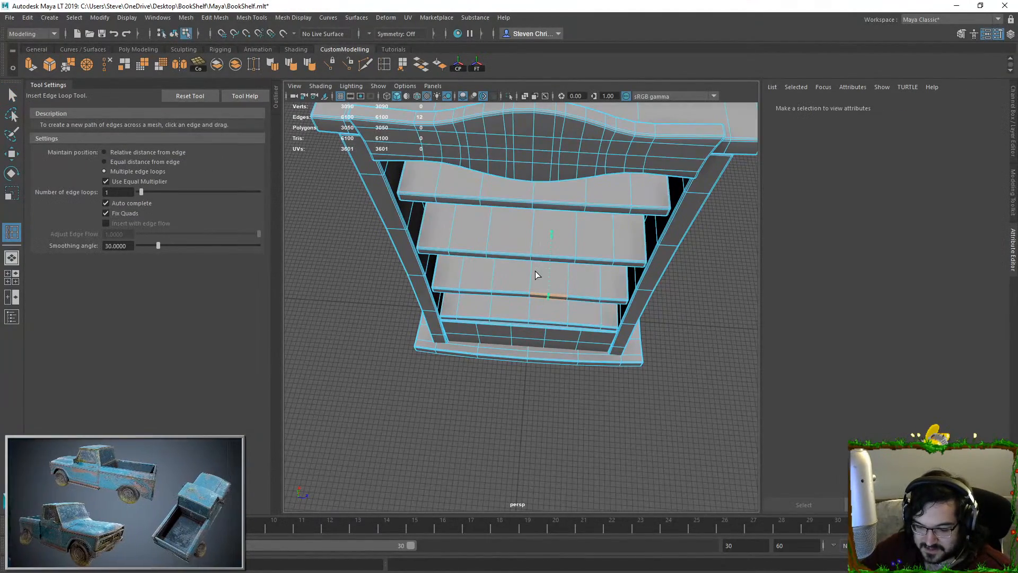
{"action": "left_click", "coordinate": [532, 238]}
{"action": "left_click", "coordinate": [531, 282]}
{"action": "left_click", "coordinate": [531, 311]}
{"action": "left_click", "coordinate": [533, 191]}
{"action": "left_click_drag", "start_coordinate": [532, 307], "coordinate": [577, 200], "text": "alt"}
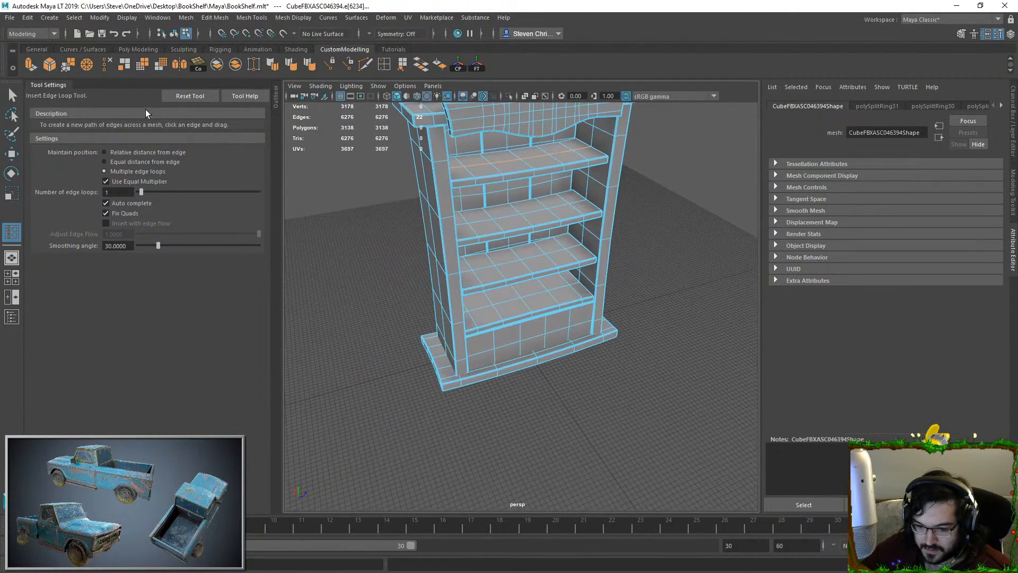
Return to object selection, select the whole bookshelf and export it as SM_BookShelf.fbx in the Model folder
{"action": "left_click", "coordinate": [9, 96]}
{"action": "right_click_drag", "start_coordinate": [588, 204], "coordinate": [654, 149]}
{"action": "left_click", "coordinate": [655, 150]}
{"action": "scroll", "coordinate": [655, 160], "scroll_direction": "down", "scroll_amount": 4}
{"action": "left_click_drag", "start_coordinate": [446, 159], "coordinate": [613, 359]}
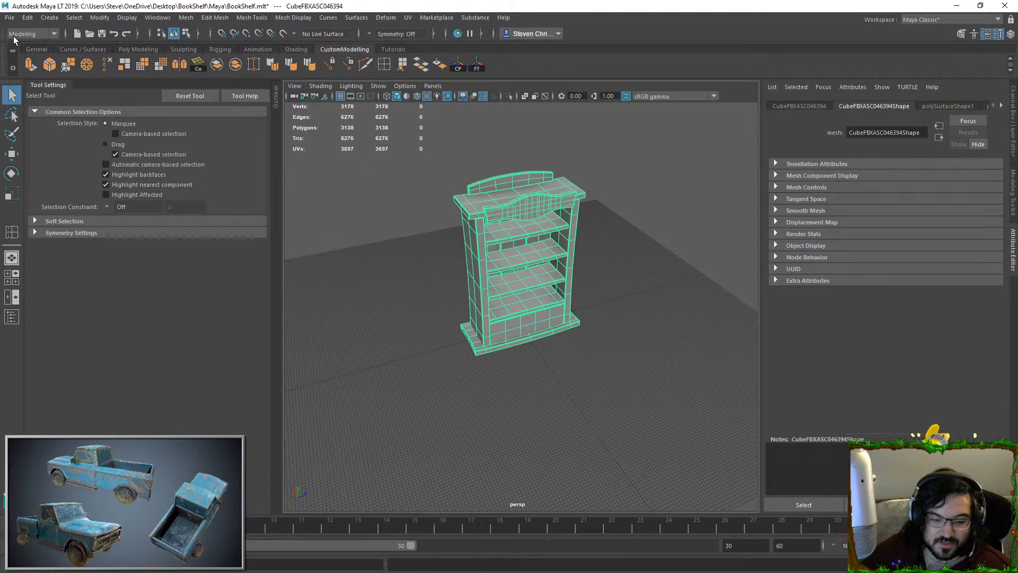
{"action": "left_click", "coordinate": [10, 18]}
{"action": "left_click", "coordinate": [53, 146]}
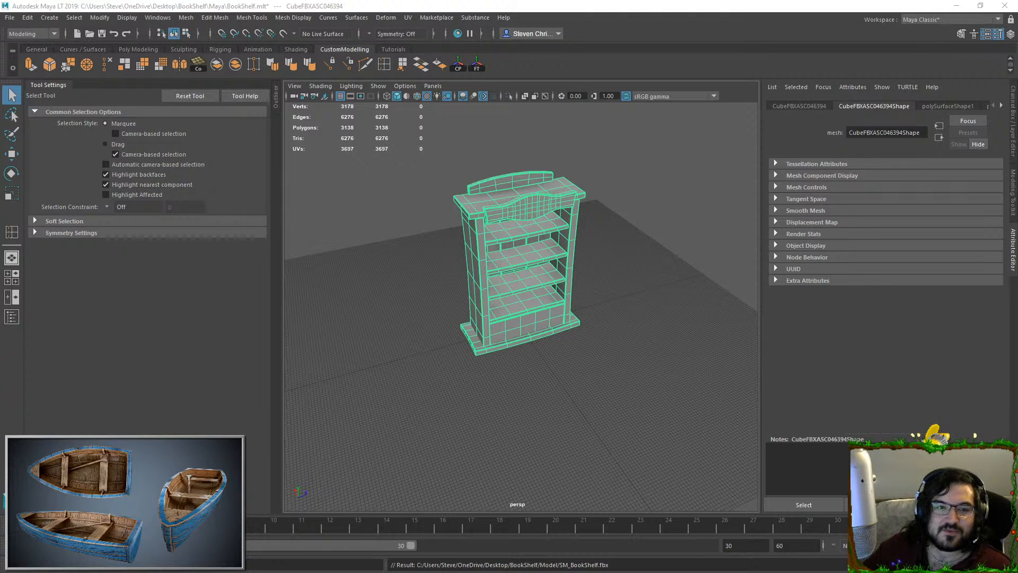
Switch to ZBrush in a maximized window and import the exported bookshelf mesh from the BookShelf folder
{"action": "left_click_drag", "start_coordinate": [477, 572], "coordinate": [513, 102]}
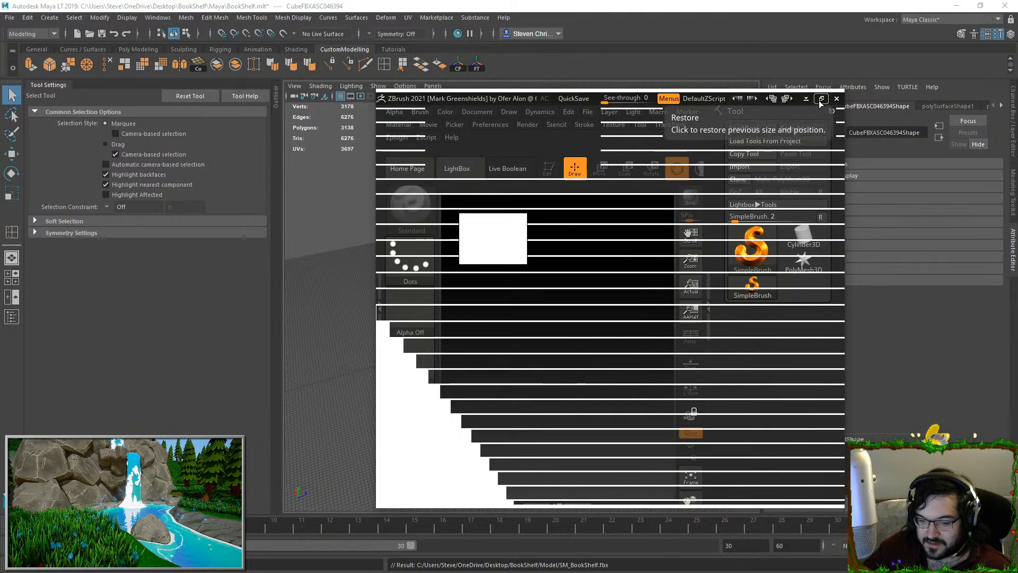
{"action": "left_click_drag", "start_coordinate": [522, 99], "coordinate": [340, 0]}
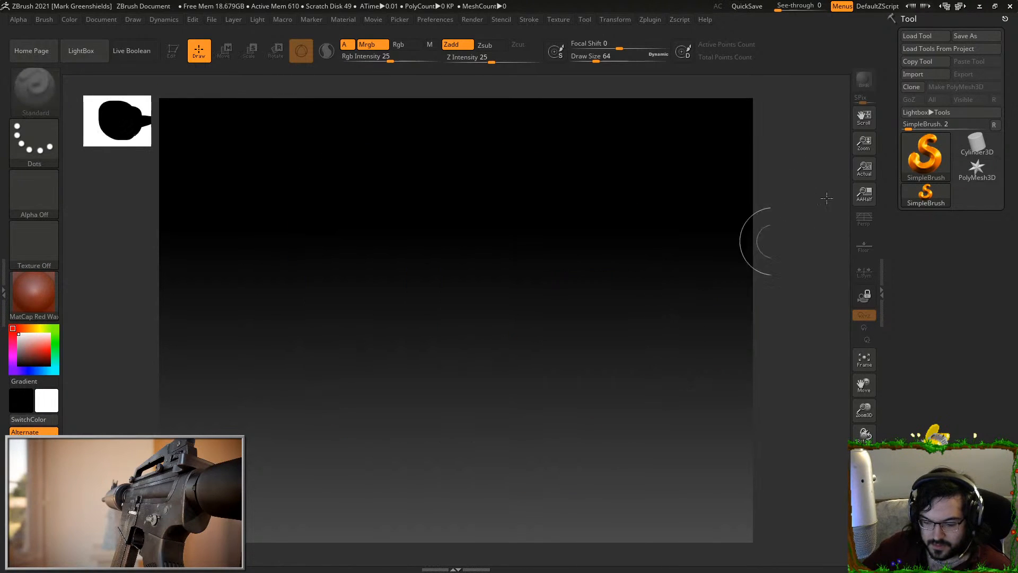
{"action": "left_click", "coordinate": [918, 77]}
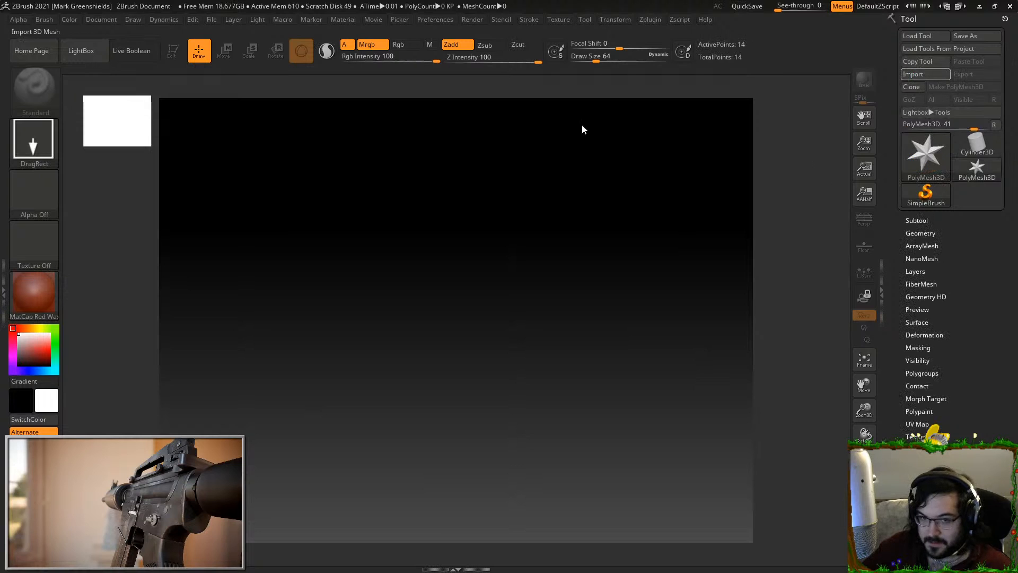
{"action": "left_click", "coordinate": [175, 340]}
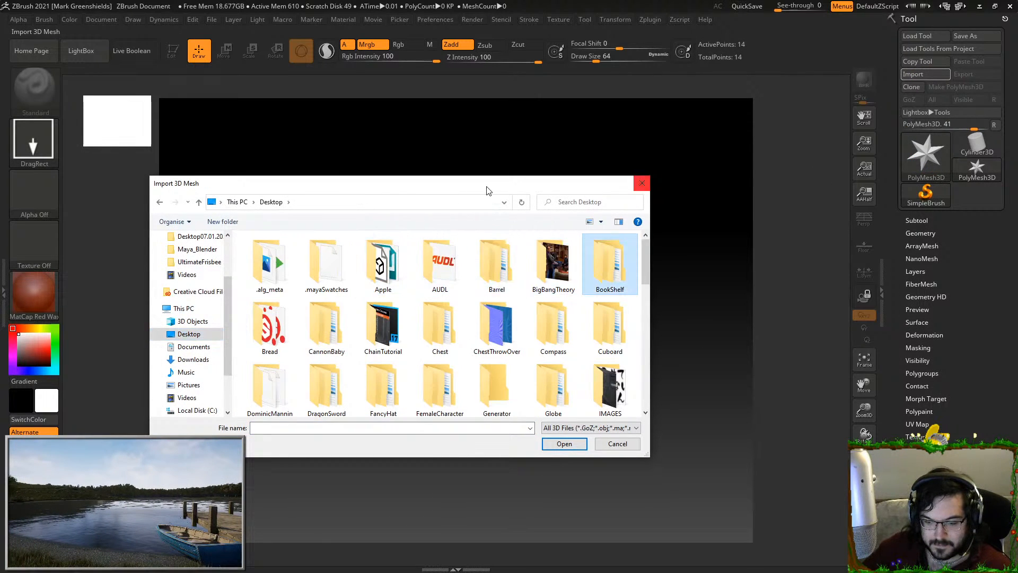
{"action": "key", "text": "Escape"}
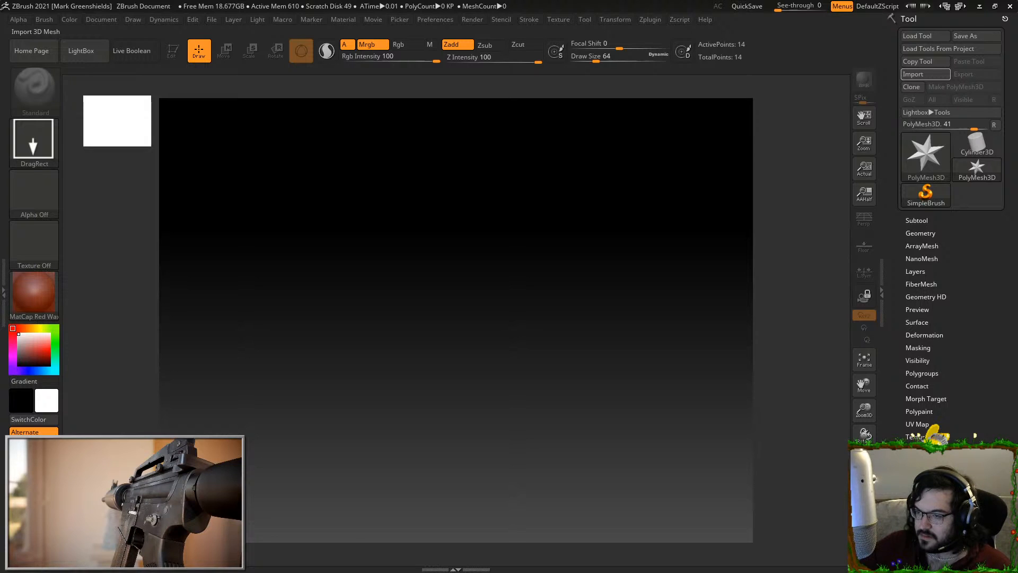
{"action": "left_click", "coordinate": [628, 318]}
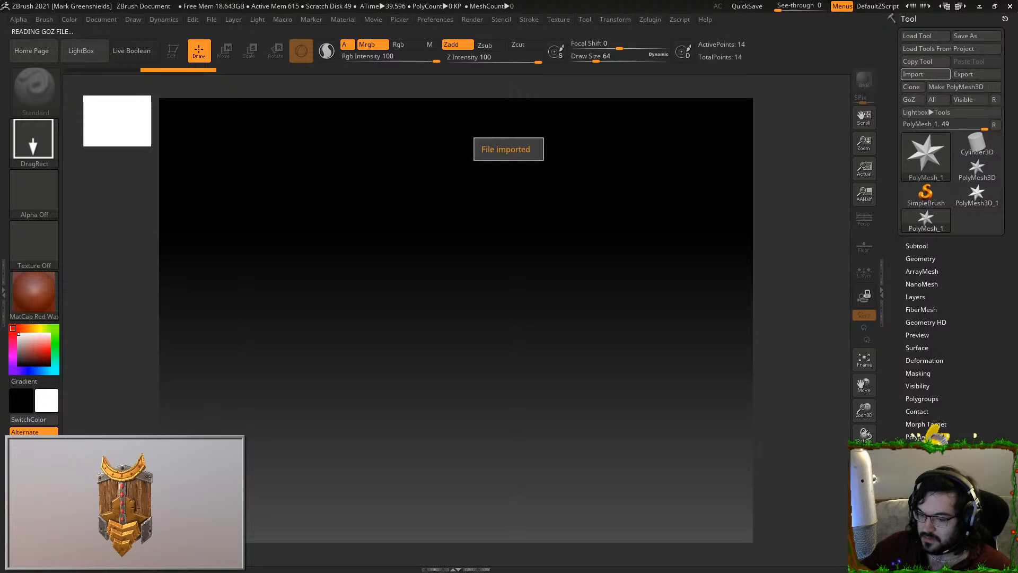
Convert the import to a PolyMesh3D, draw it on the canvas in Edit mode and frame it from the front
{"action": "left_click", "coordinate": [975, 84]}
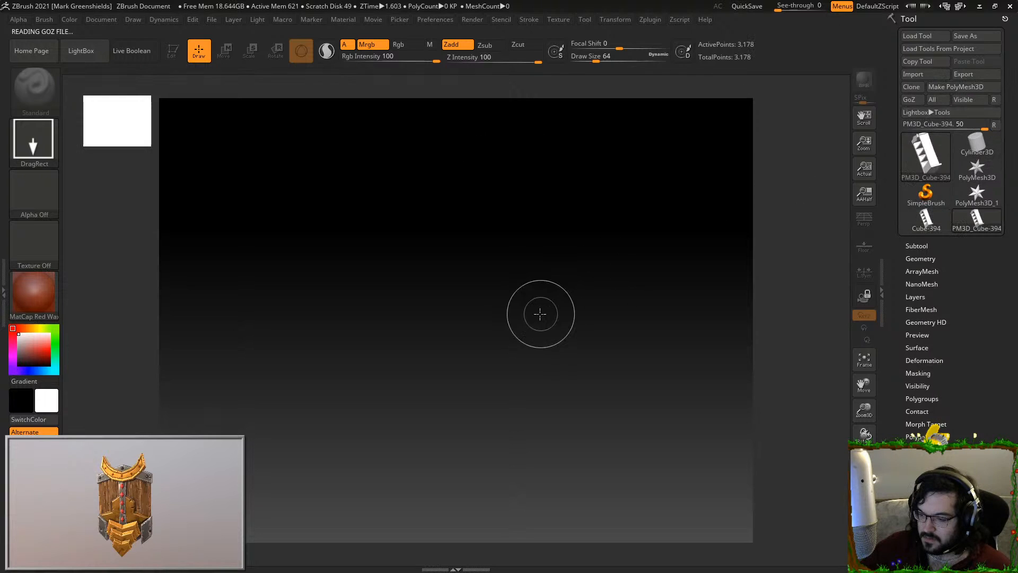
{"action": "left_click_drag", "start_coordinate": [541, 311], "coordinate": [783, 366]}
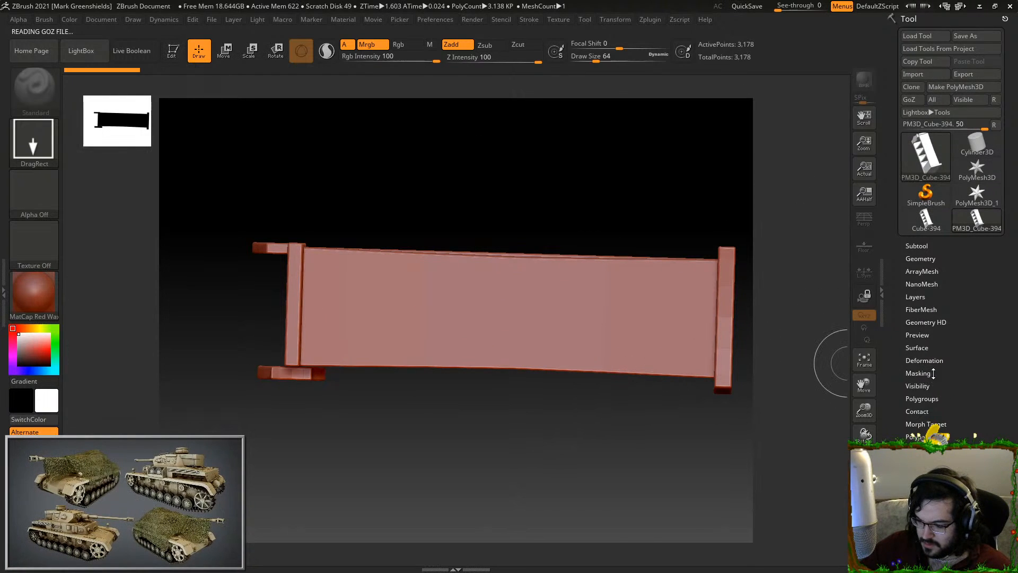
{"action": "left_click", "coordinate": [172, 59]}
{"action": "mouse_move", "coordinate": [276, 181]}
{"action": "left_mouse_down"}
{"action": "mouse_move", "coordinate": [466, 286]}
{"action": "mouse_move", "coordinate": [652, 363]}
{"action": "left_mouse_up"}
{"action": "left_click_drag", "start_coordinate": [704, 316], "coordinate": [722, 263], "text": "shift"}
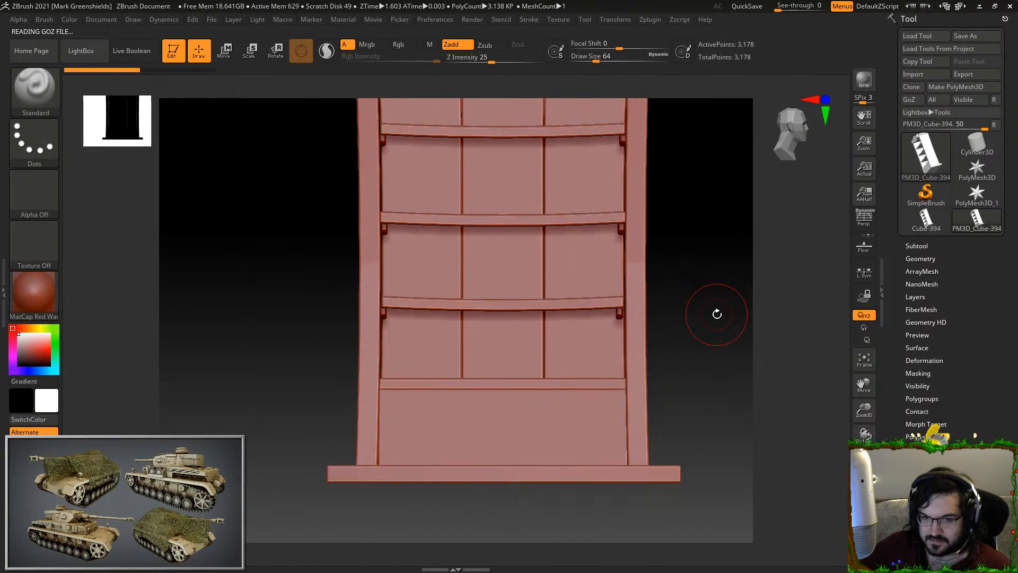
{"action": "key", "text": "f"}
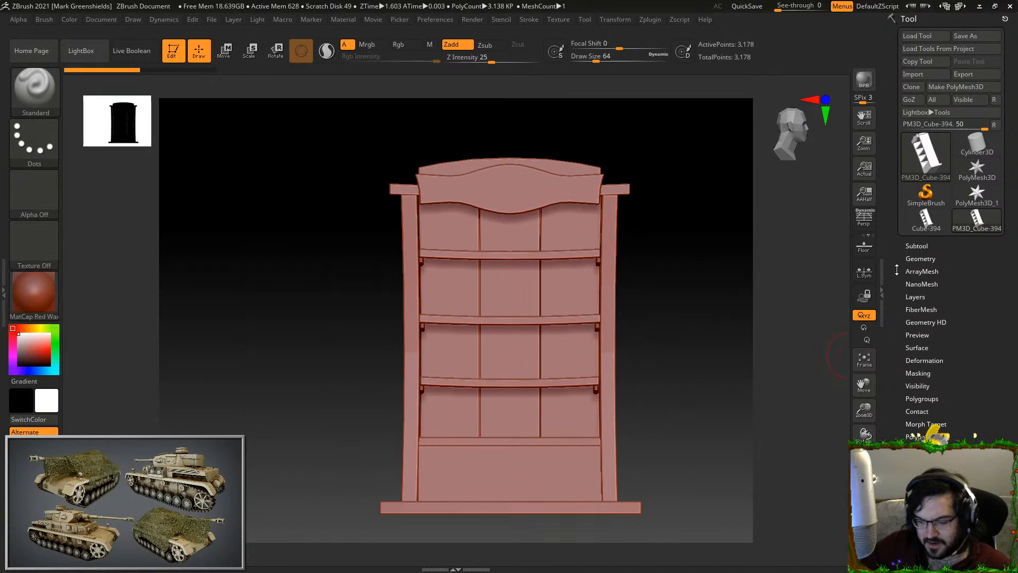
Divide the bookshelf geometry up to subdivision level 5
{"action": "left_click", "coordinate": [925, 259]}
{"action": "left_click", "coordinate": [945, 357]}
{"action": "left_click", "coordinate": [945, 357]}
{"action": "left_click_drag", "start_coordinate": [664, 280], "coordinate": [677, 207]}
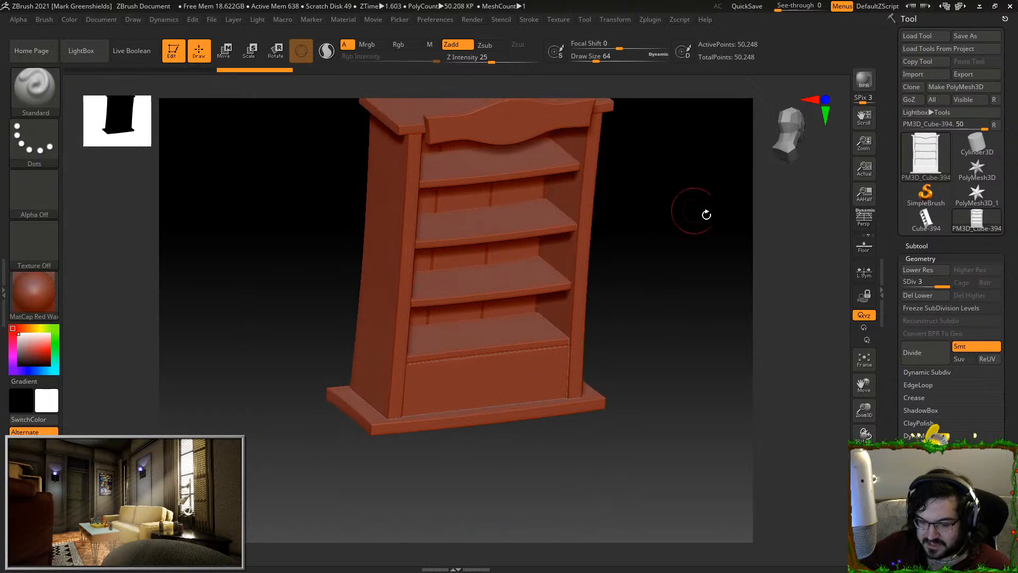
{"action": "left_click", "coordinate": [937, 357]}
{"action": "left_click", "coordinate": [937, 357]}
{"action": "left_click_drag", "start_coordinate": [684, 286], "coordinate": [651, 276]}
{"action": "left_click_drag", "start_coordinate": [651, 175], "coordinate": [631, 314], "text": "alt"}
Try two test strokes across the bookshelf's front and undo them
{"action": "left_click_drag", "start_coordinate": [450, 240], "coordinate": [510, 243]}
{"action": "key", "text": "ctrl+z"}
{"action": "mouse_move", "coordinate": [555, 343]}
{"action": "left_mouse_down"}
{"action": "mouse_move", "coordinate": [378, 480]}
{"action": "mouse_move", "coordinate": [442, 254]}
{"action": "left_mouse_up"}
{"action": "key", "text": "ctrl+z"}
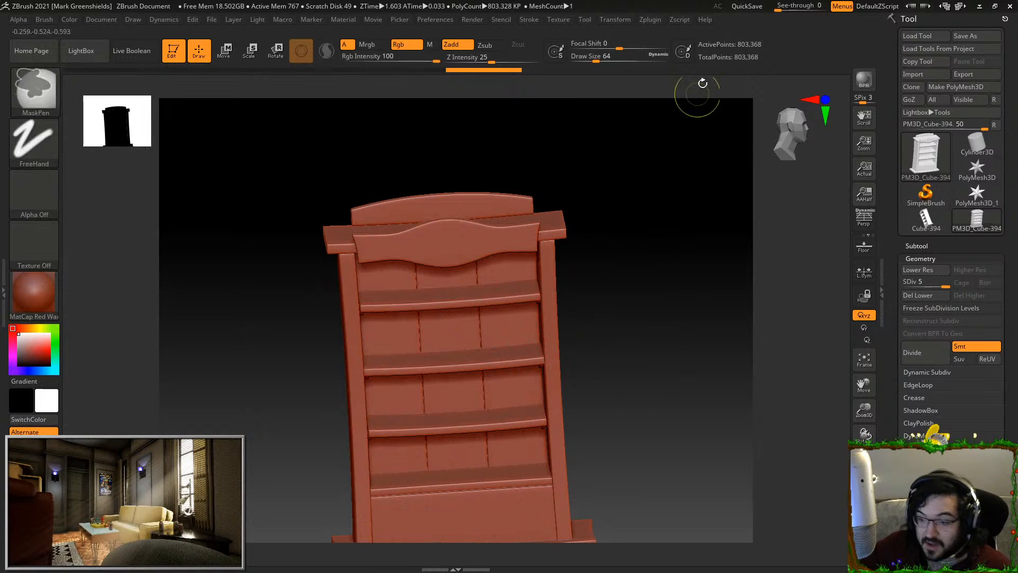
Divide the bookshelf geometry once more to subdivision level 6
{"action": "left_click", "coordinate": [921, 363]}
{"action": "left_click_drag", "start_coordinate": [601, 411], "coordinate": [601, 366]}
{"action": "left_click_drag", "start_coordinate": [942, 396], "coordinate": [942, 268]}
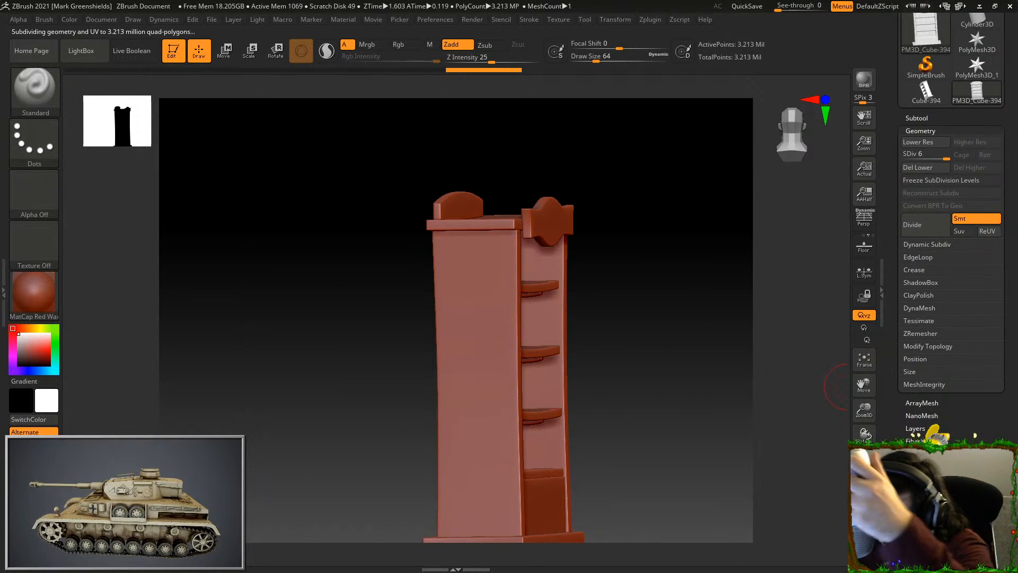
Create automatic polygroups for the separate parts, then isolate and frame the bookshelf's side panel
{"action": "left_click", "coordinate": [921, 530]}
{"action": "left_click", "coordinate": [927, 285]}
{"action": "left_click", "coordinate": [488, 308], "text": "ctrl"}
{"action": "left_click", "coordinate": [496, 298], "text": "ctrl+shift"}
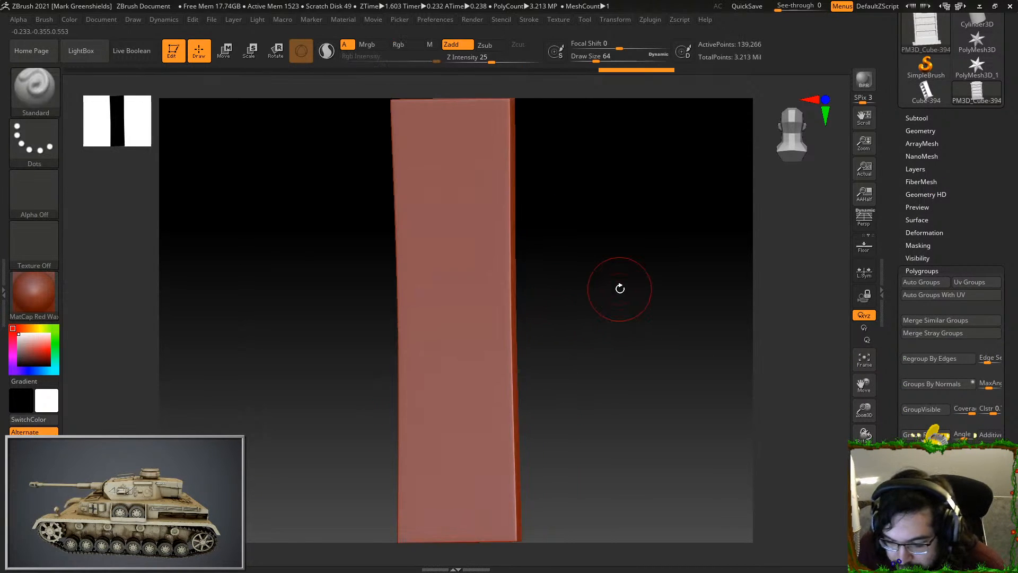
{"action": "key", "text": "f"}
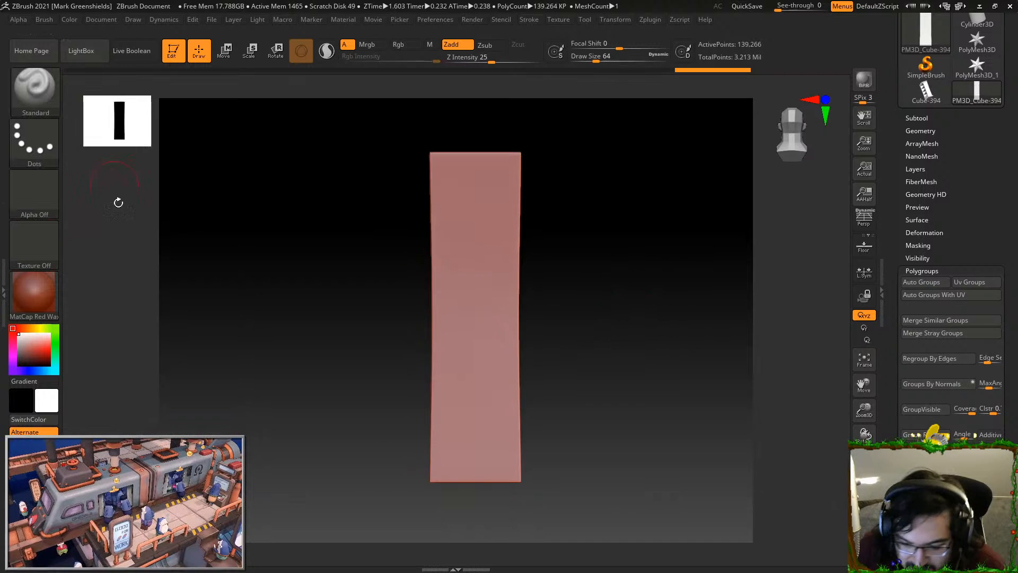
Choose the Orb_ClayTubes sculpting brush
{"action": "left_click", "coordinate": [38, 94]}
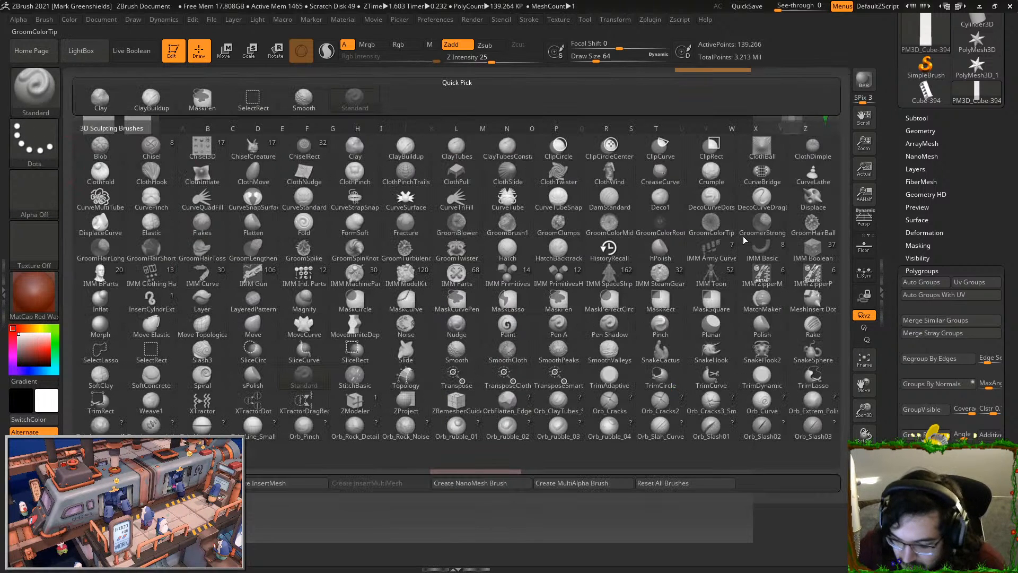
{"action": "left_click", "coordinate": [571, 406]}
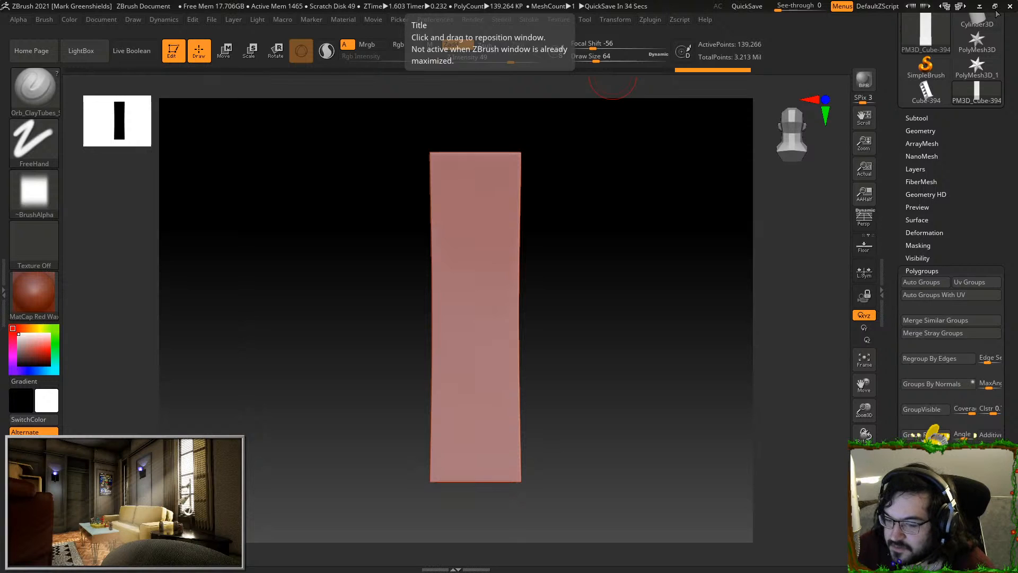
Save the project as Bookshelf and close ZBrush without saving again
{"action": "key", "text": "ctrl"}
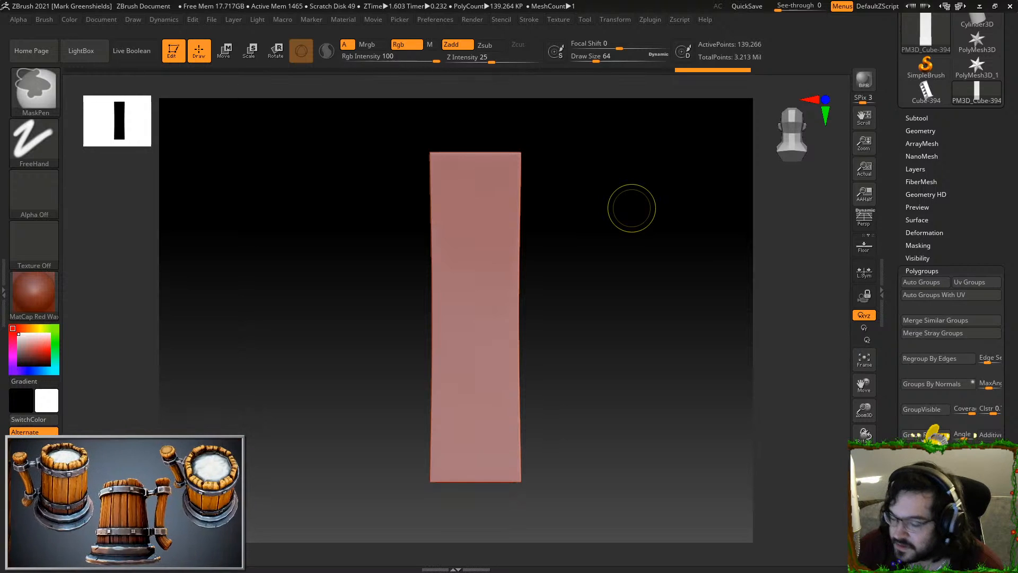
{"action": "key", "text": "ctrl+s"}
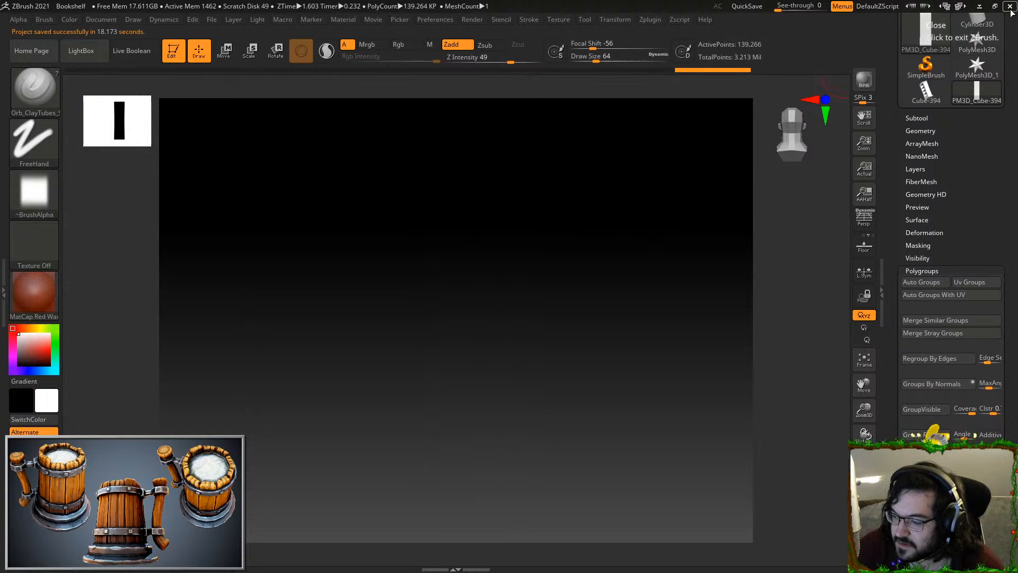
{"action": "left_click", "coordinate": [1009, 7]}
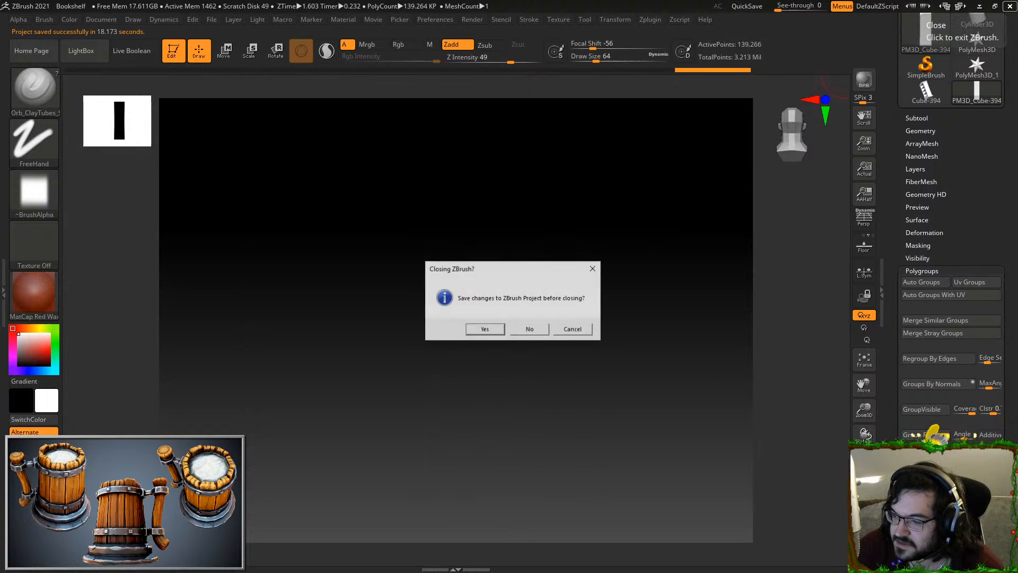
{"action": "left_click", "coordinate": [523, 330]}
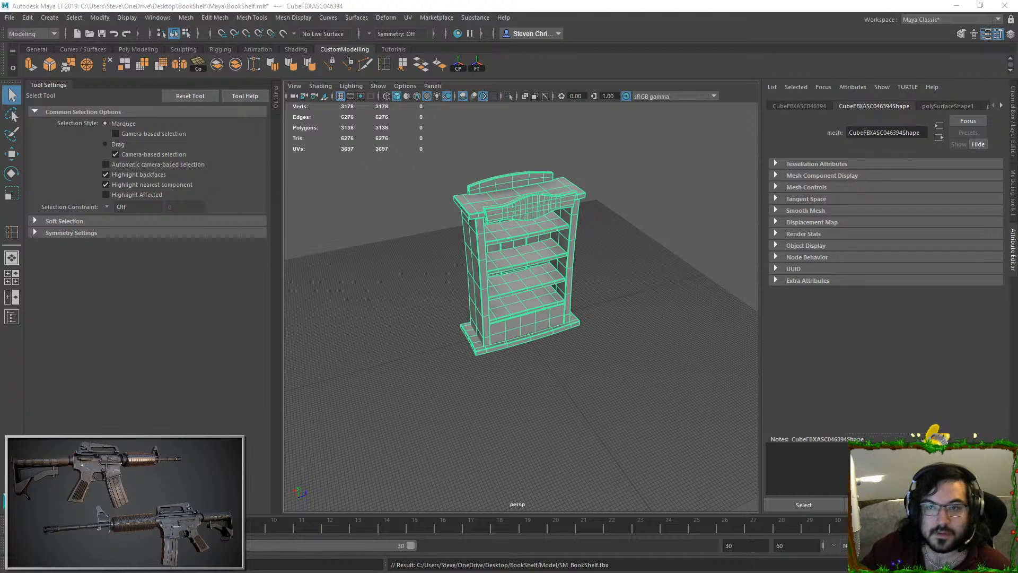
Switch to the reopened ZBrush window with the Bookshelf project and unhide all parts of the bookshelf
{"action": "left_click_drag", "start_coordinate": [0, 100], "coordinate": [405, 94]}
{"action": "left_click", "coordinate": [750, 99]}
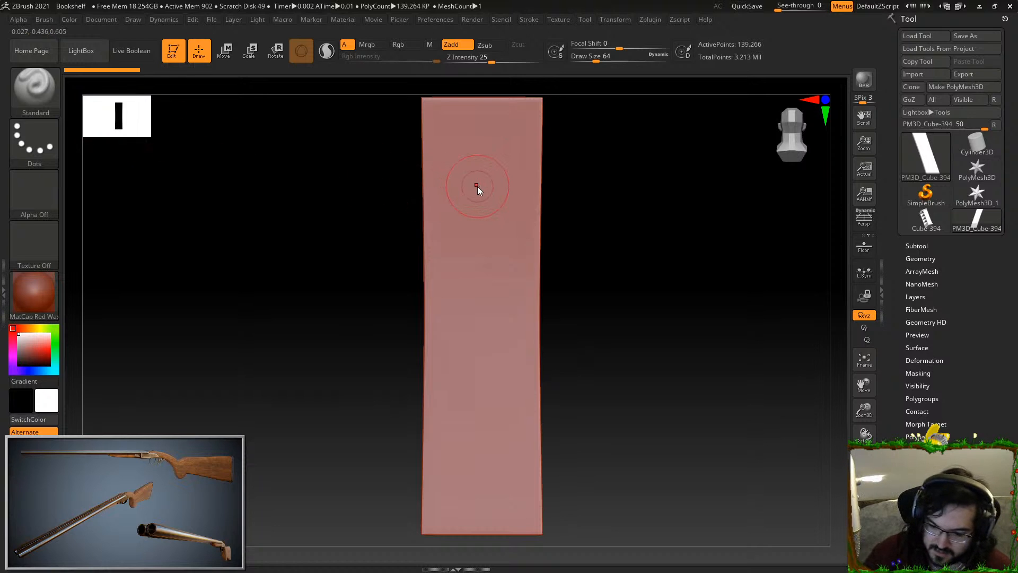
{"action": "left_click_drag", "start_coordinate": [647, 191], "coordinate": [609, 256]}
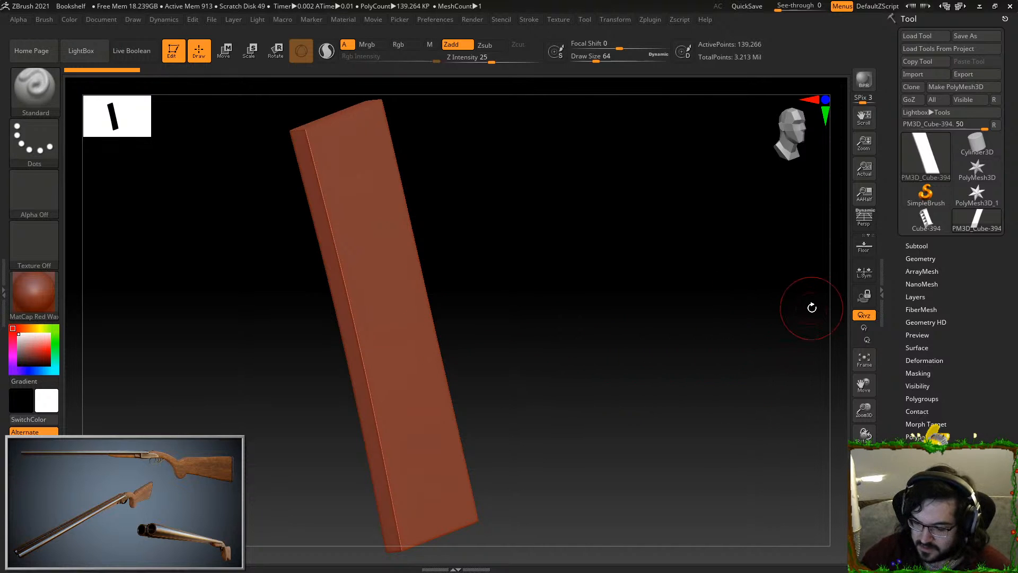
{"action": "mouse_move", "coordinate": [716, 175]}
{"action": "left_mouse_down"}
{"action": "mouse_move", "coordinate": [744, 248]}
{"action": "mouse_move", "coordinate": [729, 186]}
{"action": "mouse_move", "coordinate": [719, 221]}
{"action": "left_mouse_up"}
{"action": "left_click", "coordinate": [750, 262], "text": "ctrl+shift"}
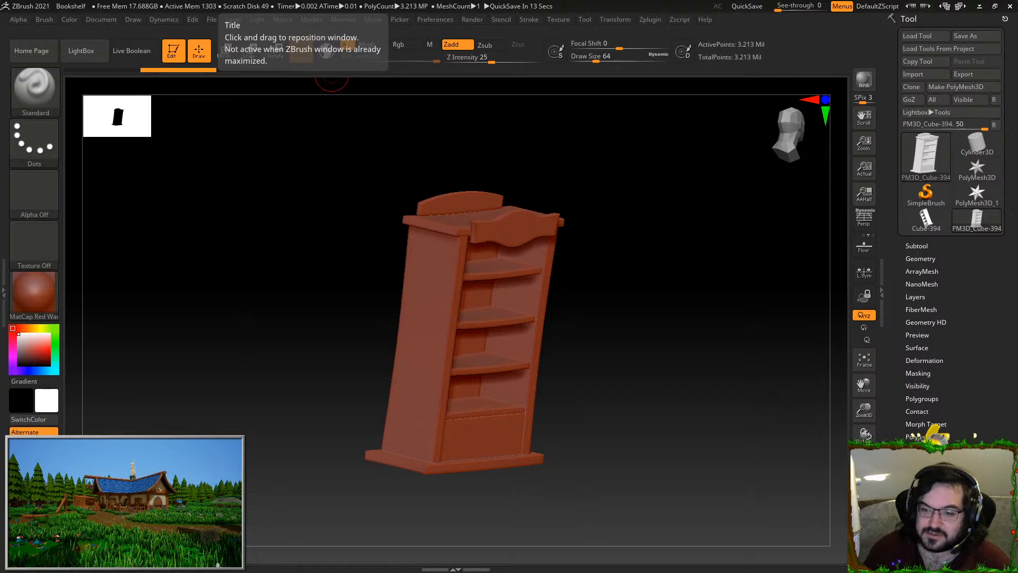
{"action": "left_click_drag", "start_coordinate": [729, 420], "coordinate": [734, 417]}
{"action": "key", "text": "shift"}
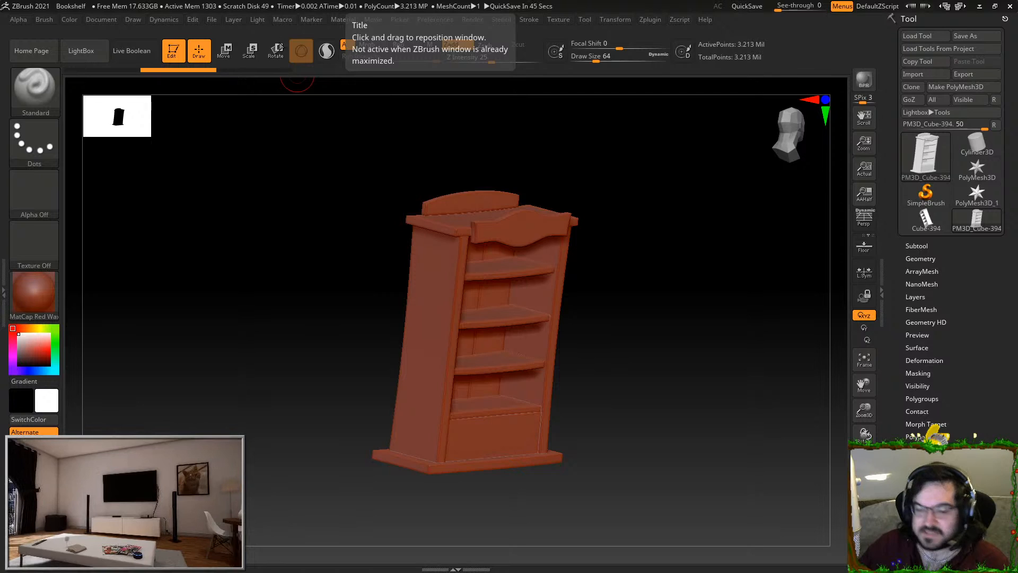
Close ZBrush without saving the changes to the Bookshelf project
{"action": "left_click", "coordinate": [1010, 6]}
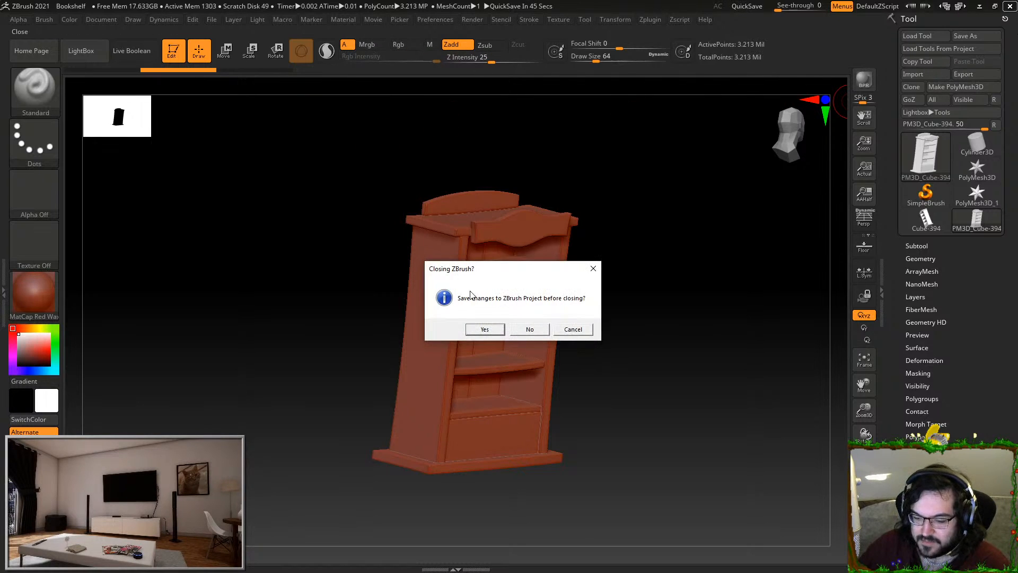
{"action": "left_click", "coordinate": [530, 331]}
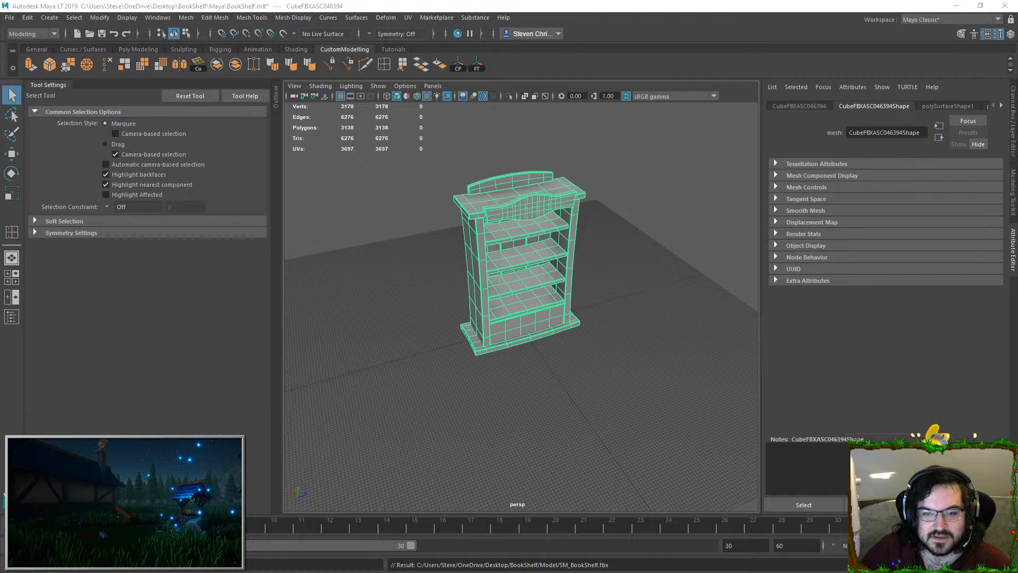
Open the Windows taskbar personalisation settings and move the Settings window higher on the screen
{"action": "key", "text": "super+i"}
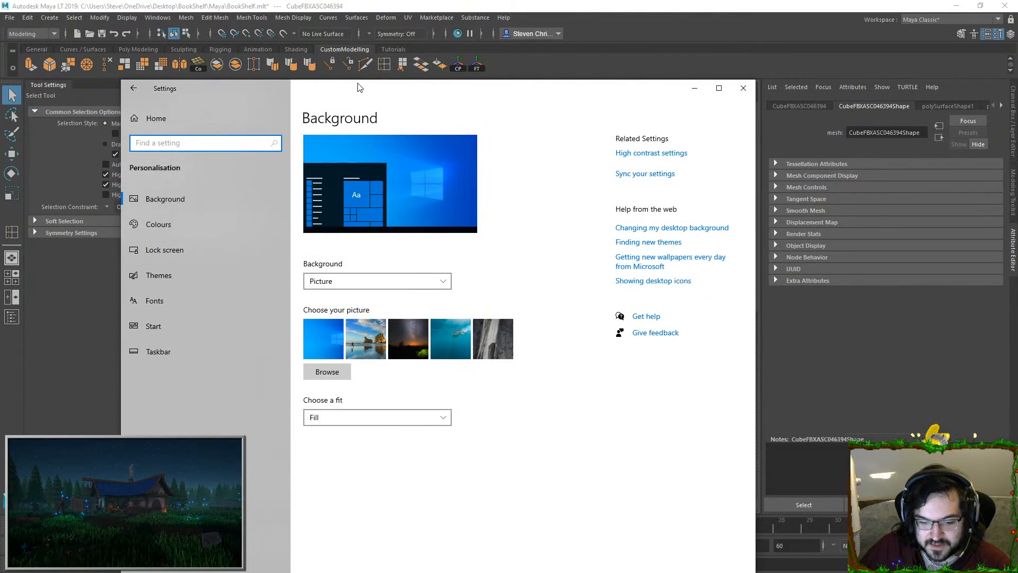
{"action": "left_click_drag", "start_coordinate": [357, 86], "coordinate": [372, 46]}
{"action": "left_click", "coordinate": [221, 302]}
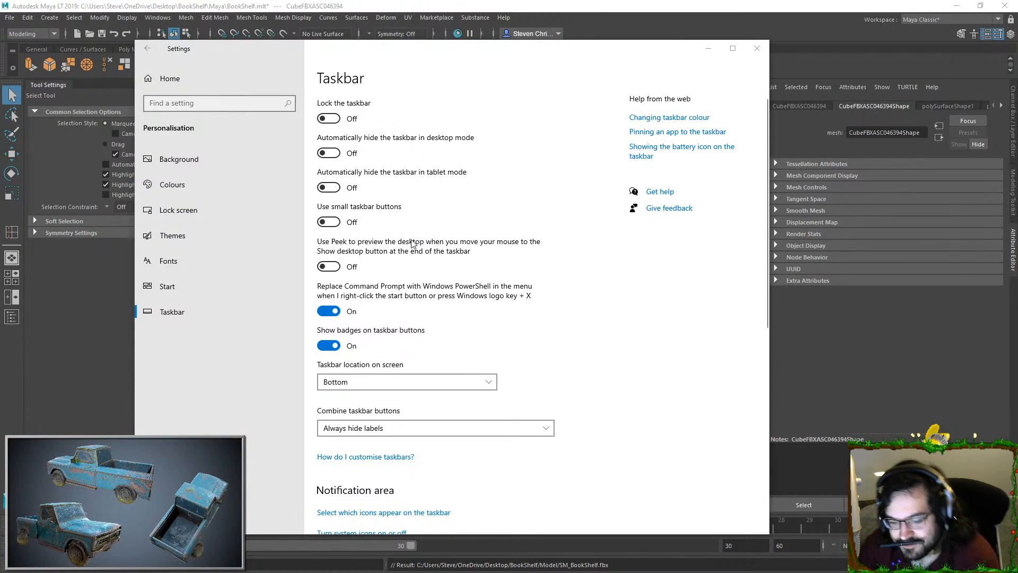
{"action": "left_click", "coordinate": [263, 113]}
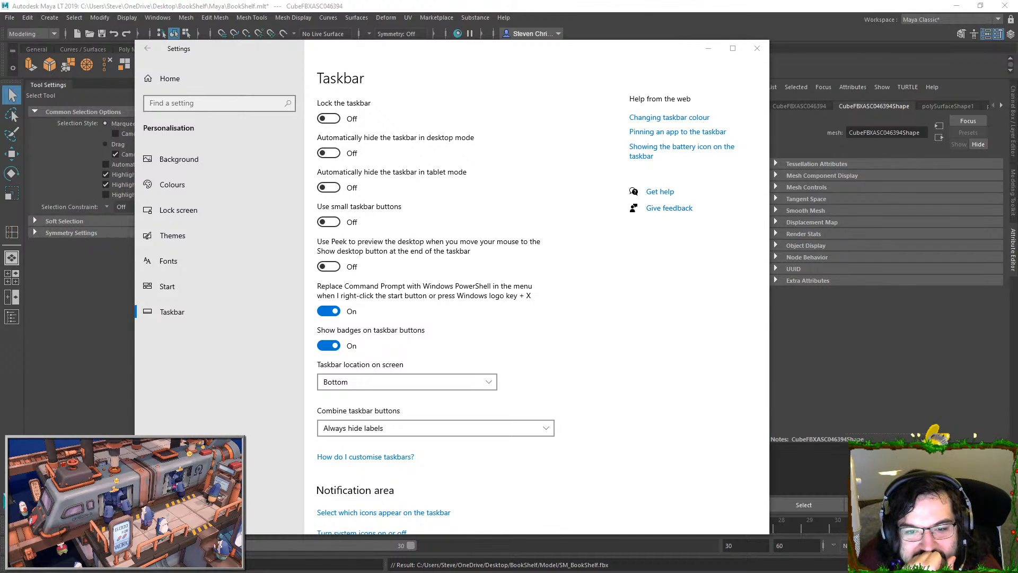
Disable Windows Ink in the PenTablet driver settings for the Artist22 Pro and apply the change
{"action": "left_click_drag", "start_coordinate": [457, 151], "coordinate": [584, 155]}
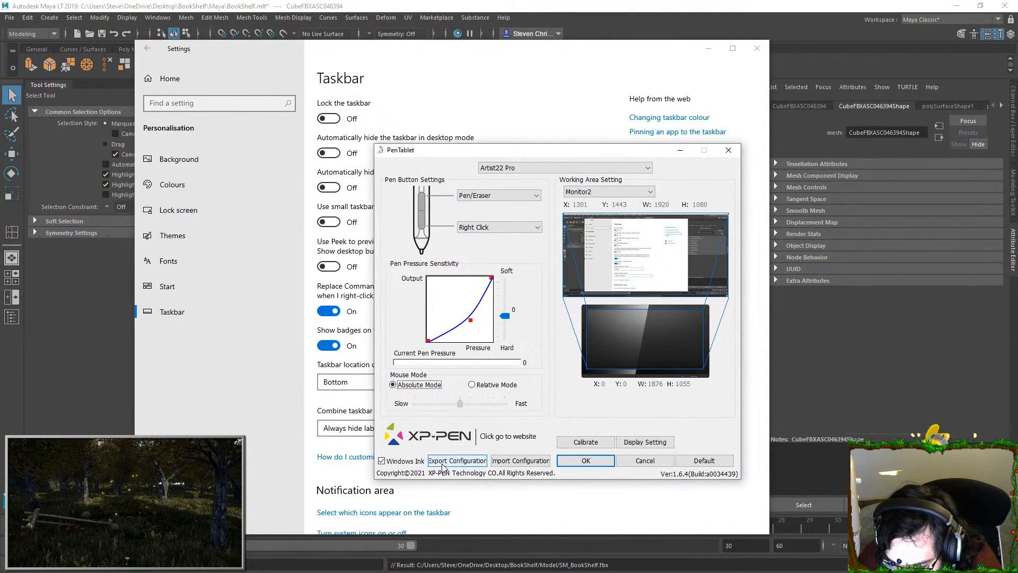
{"action": "left_click", "coordinate": [380, 461]}
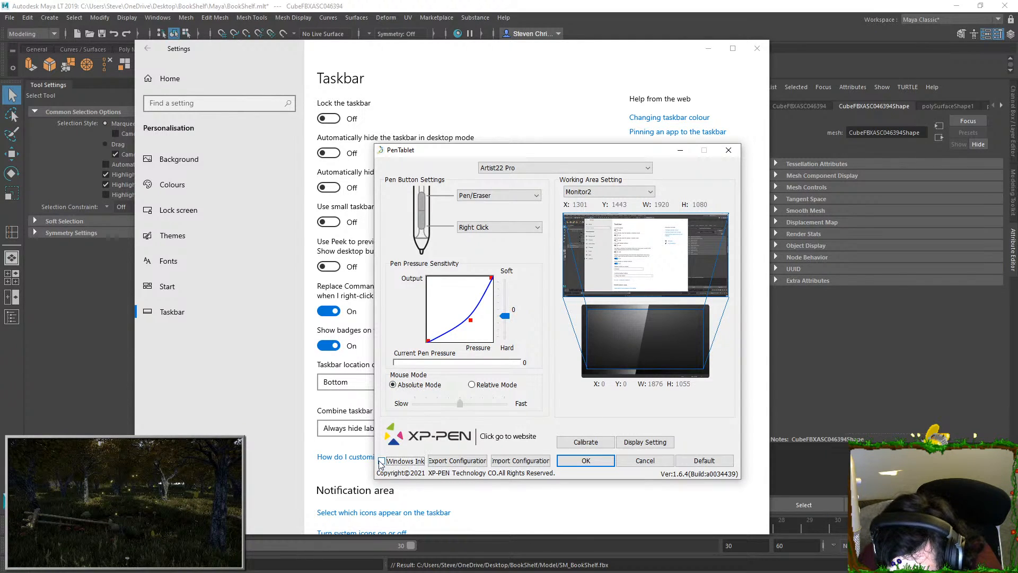
{"action": "left_click", "coordinate": [586, 460]}
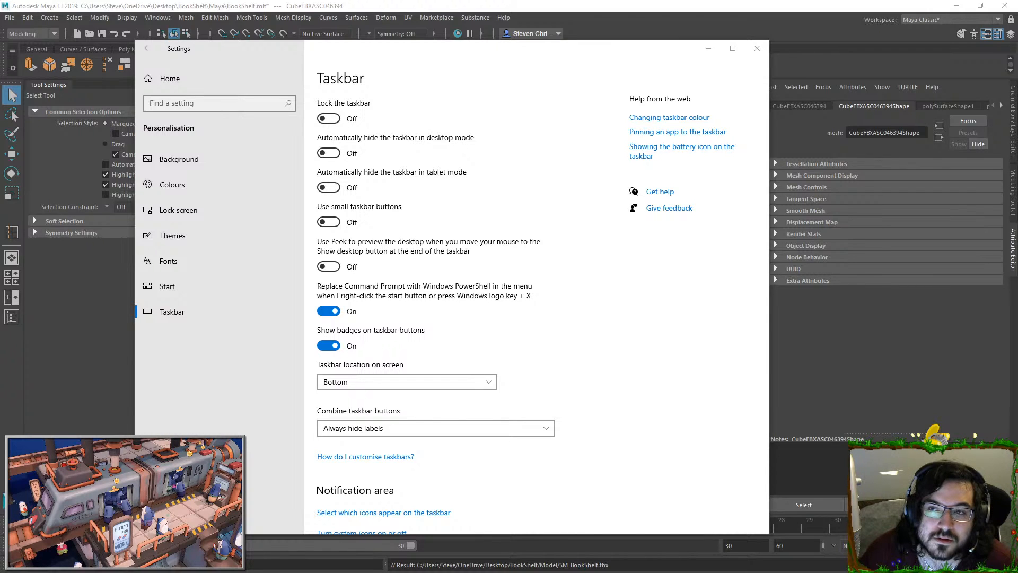
Move the ZBrush window with the Bookshelf project onto this screen and maximize it
{"action": "left_click_drag", "start_coordinate": [1017, 137], "coordinate": [503, 97]}
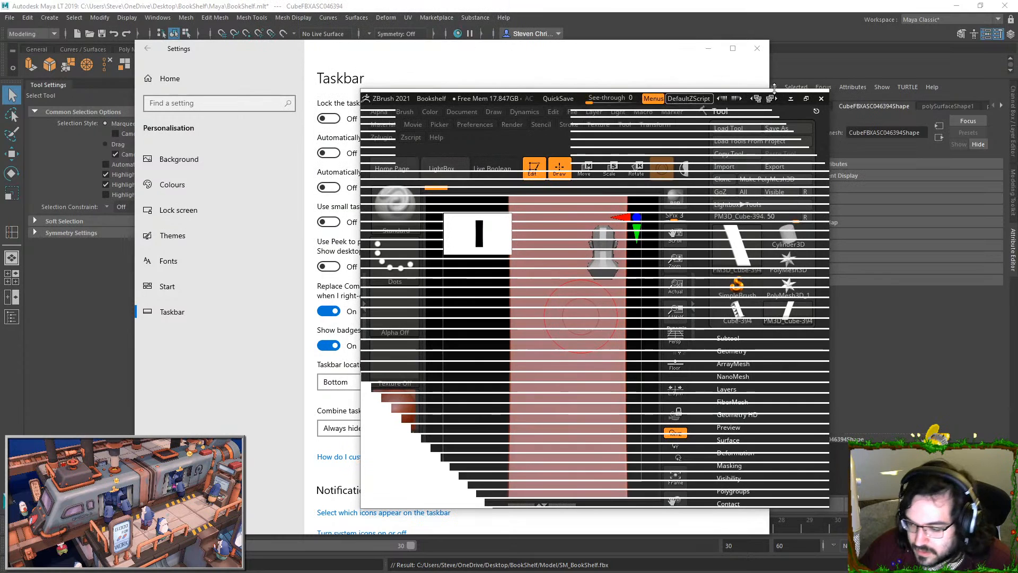
{"action": "left_click", "coordinate": [806, 98]}
Try short Standard brush strokes on the isolated side panel and undo them
{"action": "left_click_drag", "start_coordinate": [488, 384], "coordinate": [507, 424]}
{"action": "key", "text": "ctrl+z"}
{"action": "key", "text": "comma"}
{"action": "mouse_move", "coordinate": [474, 331]}
{"action": "left_mouse_down"}
{"action": "mouse_move", "coordinate": [477, 268]}
{"action": "mouse_move", "coordinate": [466, 305]}
{"action": "mouse_move", "coordinate": [492, 339]}
{"action": "left_mouse_up"}
{"action": "key", "text": "ctrl+z"}
Choose the Orb_ClayTubes brush and try long lengthwise strokes down the side panel, undoing them
{"action": "key", "text": "b"}
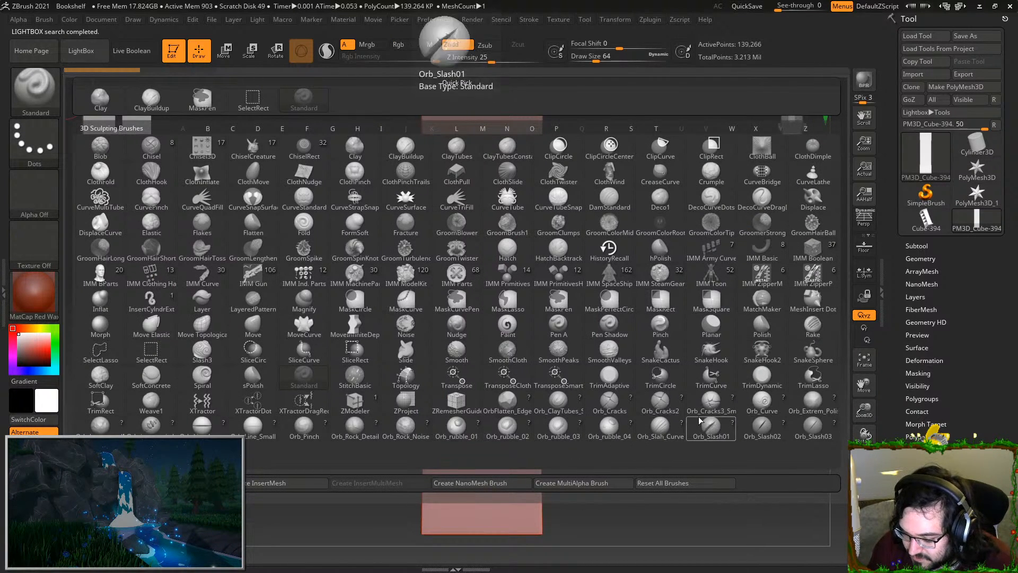
{"action": "left_click", "coordinate": [558, 402]}
{"action": "left_click_drag", "start_coordinate": [486, 183], "coordinate": [490, 477]}
{"action": "key", "text": "ctrl+z"}
{"action": "left_click_drag", "start_coordinate": [461, 117], "coordinate": [455, 471]}
{"action": "key", "text": "ctrl+z"}
{"action": "left_click_drag", "start_coordinate": [623, 386], "coordinate": [641, 207], "text": "alt"}
{"action": "left_click_drag", "start_coordinate": [635, 281], "coordinate": [635, 244], "text": "alt"}
{"action": "left_click_drag", "start_coordinate": [635, 244], "coordinate": [632, 420], "text": "alt"}
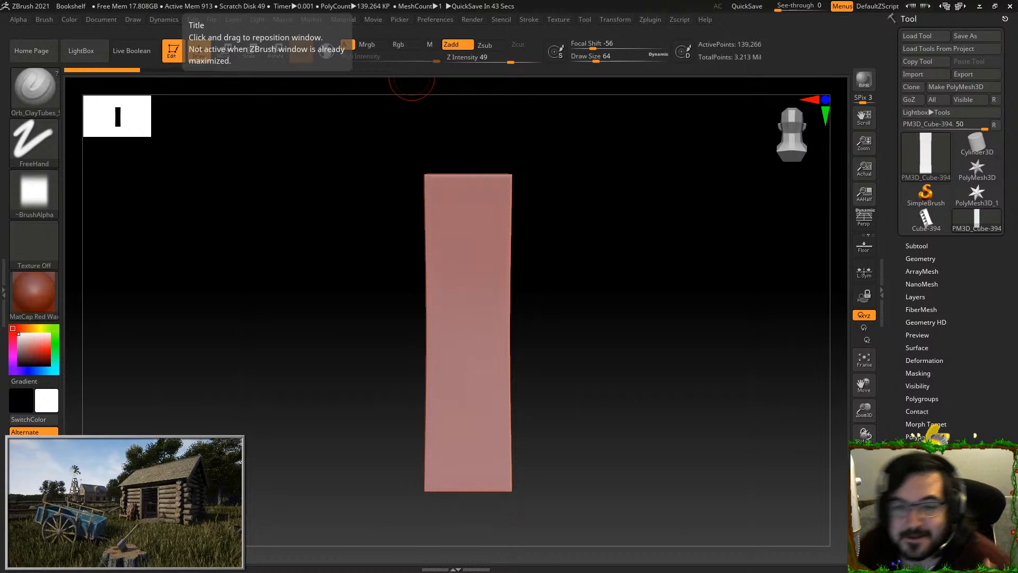
Try covering one broad face of the side panel with long overlapping lengthwise Orb_ClayTubes strokes
{"action": "left_click", "coordinate": [446, 189]}
{"action": "left_click_drag", "start_coordinate": [449, 179], "coordinate": [457, 493]}
{"action": "key", "text": "ctrl+z"}
{"action": "left_click_drag", "start_coordinate": [453, 186], "coordinate": [447, 487]}
{"action": "left_click_drag", "start_coordinate": [464, 179], "coordinate": [460, 492]}
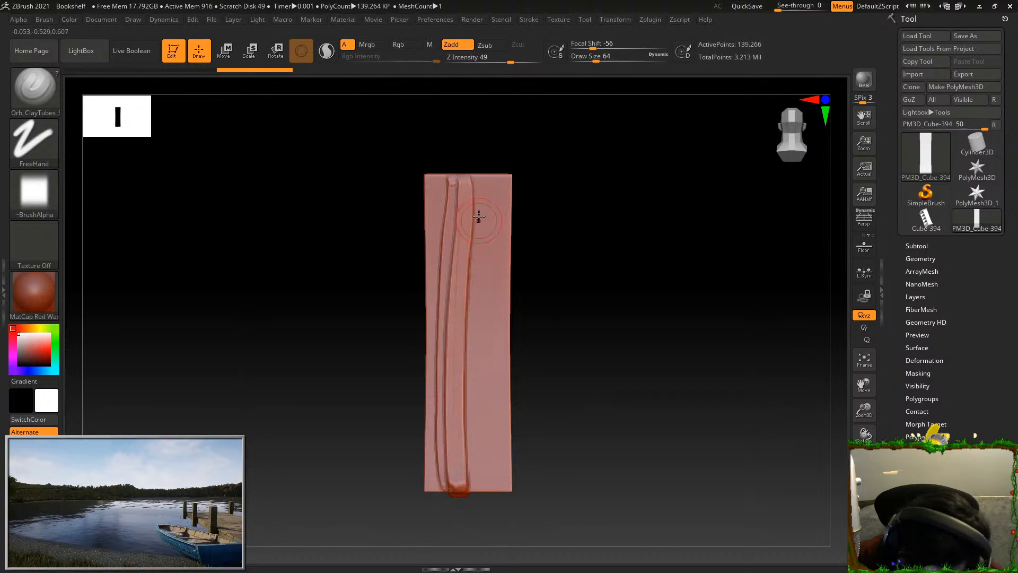
{"action": "mouse_move", "coordinate": [476, 173]}
{"action": "left_mouse_down"}
{"action": "mouse_move", "coordinate": [463, 489]}
{"action": "mouse_move", "coordinate": [473, 181]}
{"action": "mouse_move", "coordinate": [458, 480]}
{"action": "left_mouse_up"}
{"action": "key", "text": "ctrl+z"}
{"action": "key", "text": "ctrl+z"}
{"action": "key", "text": "ctrl+z"}
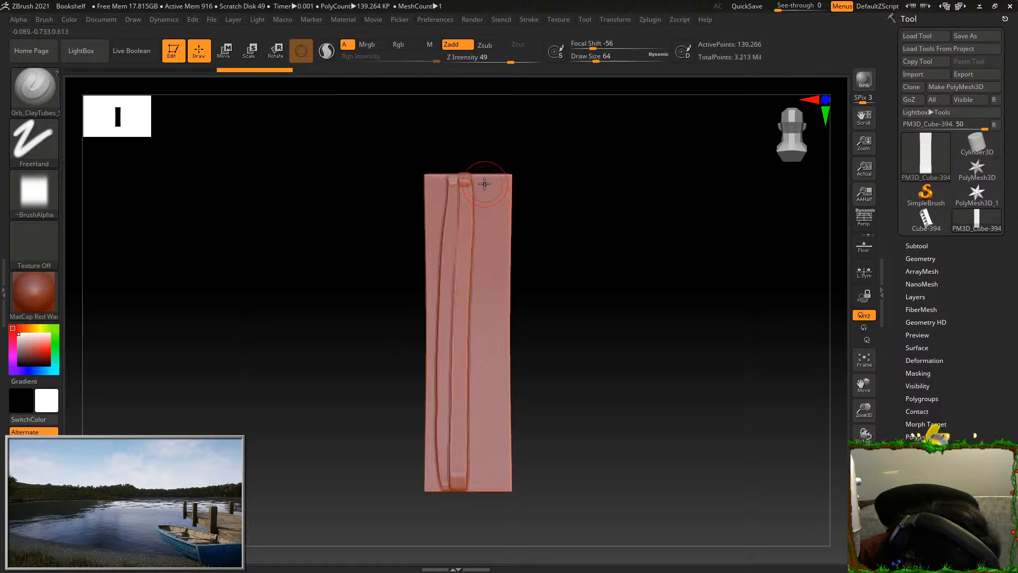
{"action": "left_click_drag", "start_coordinate": [479, 182], "coordinate": [472, 489]}
{"action": "mouse_move", "coordinate": [490, 189]}
{"action": "left_mouse_down"}
{"action": "mouse_move", "coordinate": [496, 491]}
{"action": "mouse_move", "coordinate": [438, 453]}
{"action": "mouse_move", "coordinate": [440, 179]}
{"action": "mouse_move", "coordinate": [441, 473]}
{"action": "left_mouse_up"}
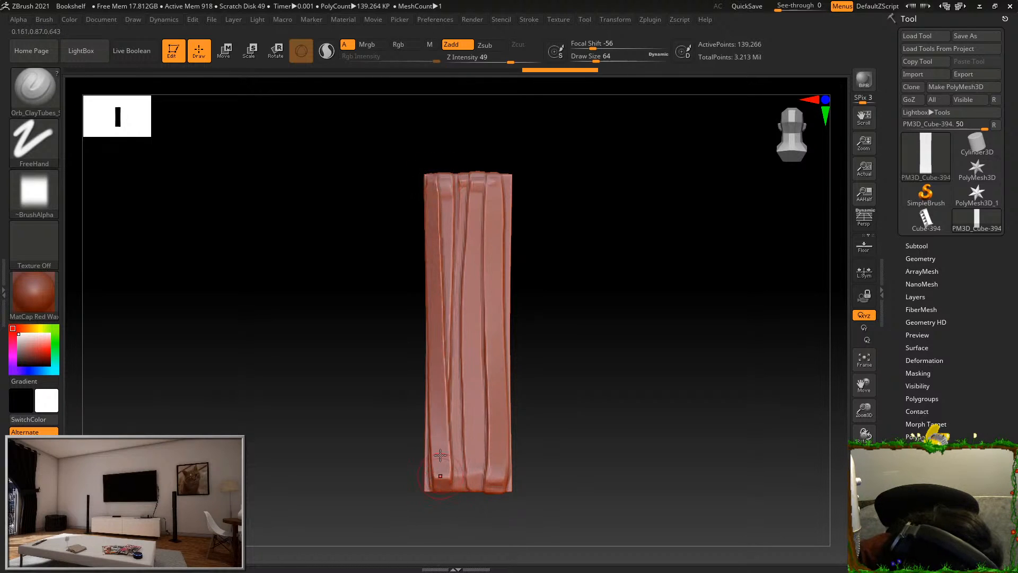
{"action": "left_click_drag", "start_coordinate": [461, 182], "coordinate": [469, 490]}
{"action": "left_click_drag", "start_coordinate": [497, 172], "coordinate": [498, 483]}
{"action": "left_click_drag", "start_coordinate": [507, 182], "coordinate": [496, 476]}
{"action": "key", "text": "ctrl+z"}
{"action": "left_click_drag", "start_coordinate": [507, 176], "coordinate": [508, 493]}
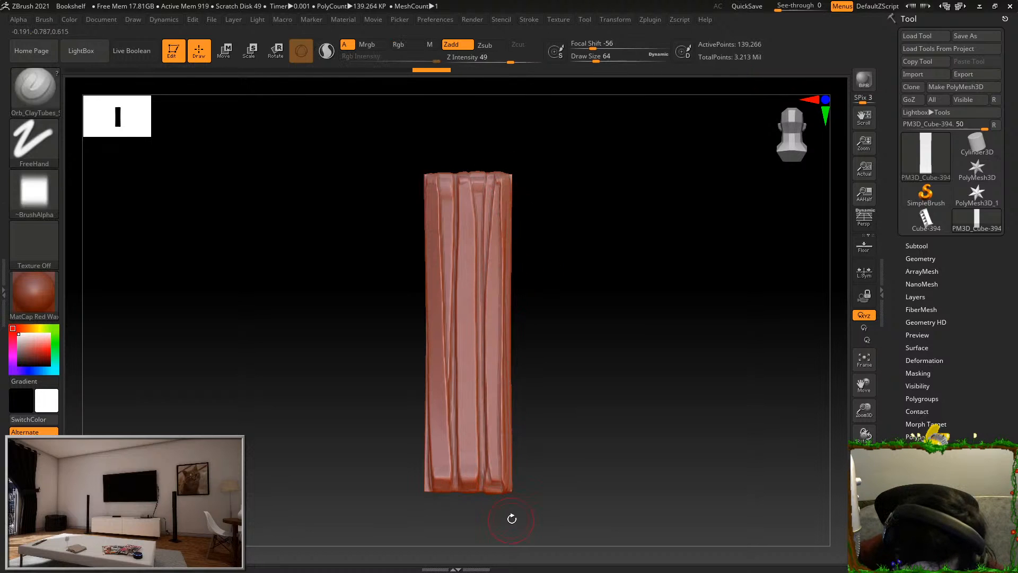
{"action": "key", "text": "ctrl+z"}
{"action": "left_click_drag", "start_coordinate": [504, 172], "coordinate": [496, 473]}
{"action": "key", "text": "ctrl+z"}
{"action": "left_click_drag", "start_coordinate": [502, 178], "coordinate": [500, 488]}
Check the panel's reverse side and undo all the clay strokes on the panel
{"action": "mouse_move", "coordinate": [596, 222]}
{"action": "left_mouse_down"}
{"action": "mouse_move", "coordinate": [564, 202]}
{"action": "mouse_move", "coordinate": [592, 193]}
{"action": "left_mouse_up"}
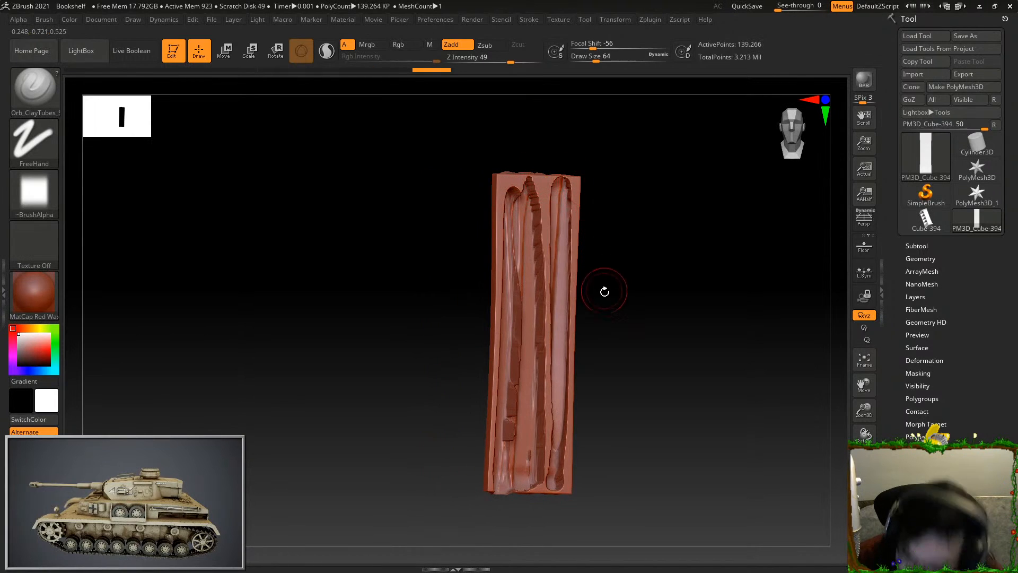
{"action": "key", "text": "ctrl+z"}
{"action": "key", "text": "ctrl+z"}
{"action": "key", "text": "ctrl+z"}
{"action": "key", "text": "ctrl+z"}
{"action": "key", "text": "ctrl+z"}
{"action": "key", "text": "ctrl+z"}
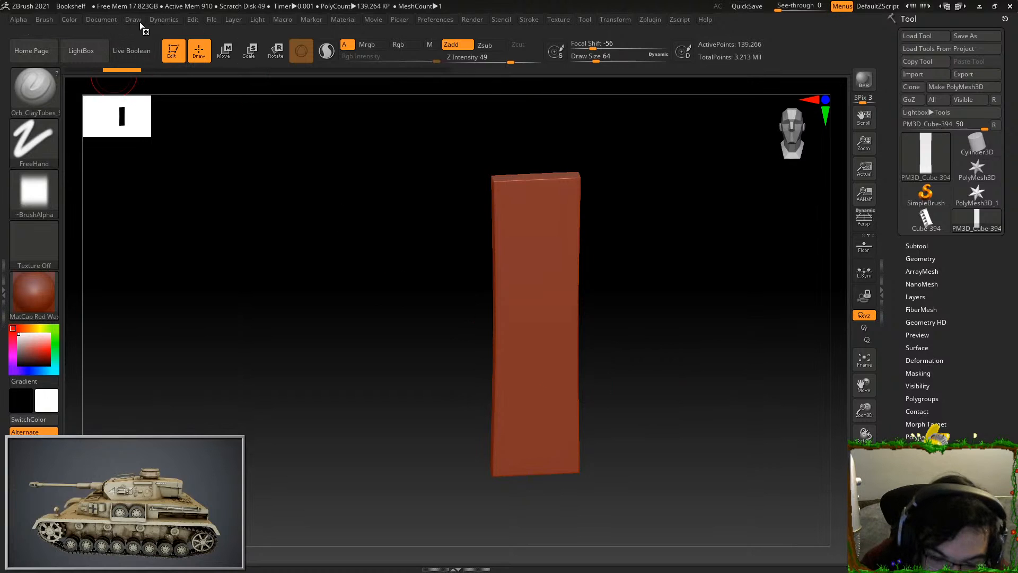
Try a short clay stroke near the panel's upper end and check how it affects the opposite face
{"action": "left_click_drag", "start_coordinate": [454, 199], "coordinate": [614, 196]}
{"action": "mouse_move", "coordinate": [518, 239]}
{"action": "left_mouse_down"}
{"action": "mouse_move", "coordinate": [517, 229]}
{"action": "mouse_move", "coordinate": [637, 247]}
{"action": "mouse_move", "coordinate": [591, 262]}
{"action": "mouse_move", "coordinate": [521, 254]}
{"action": "mouse_move", "coordinate": [525, 229]}
{"action": "left_mouse_up"}
{"action": "key", "text": "ctrl+z"}
{"action": "key", "text": "ctrl+z"}
{"action": "mouse_move", "coordinate": [587, 245]}
{"action": "left_mouse_down"}
{"action": "mouse_move", "coordinate": [618, 248]}
{"action": "mouse_move", "coordinate": [580, 257]}
{"action": "mouse_move", "coordinate": [607, 257]}
{"action": "left_mouse_up"}
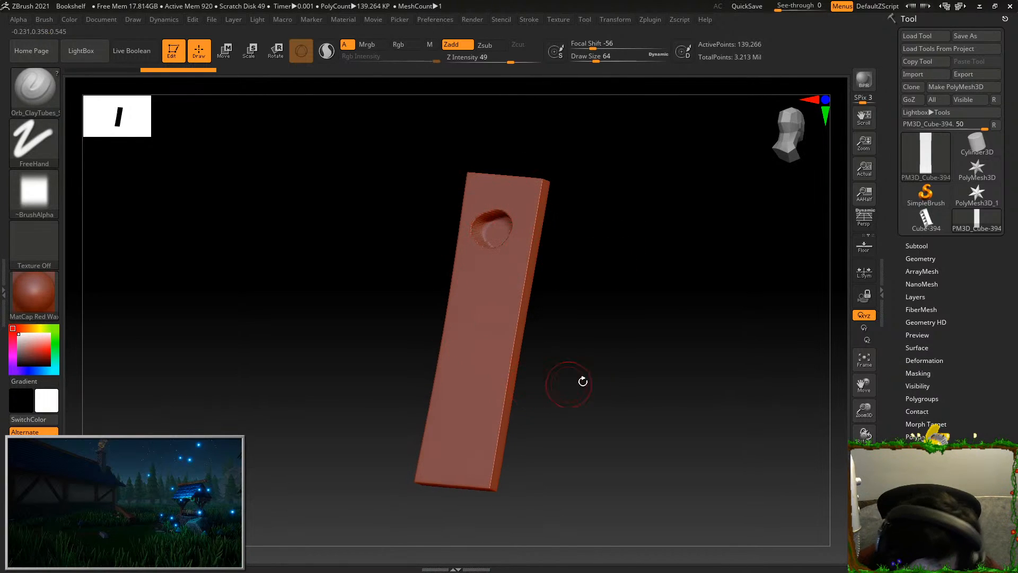
{"action": "left_click_drag", "start_coordinate": [656, 359], "coordinate": [564, 313]}
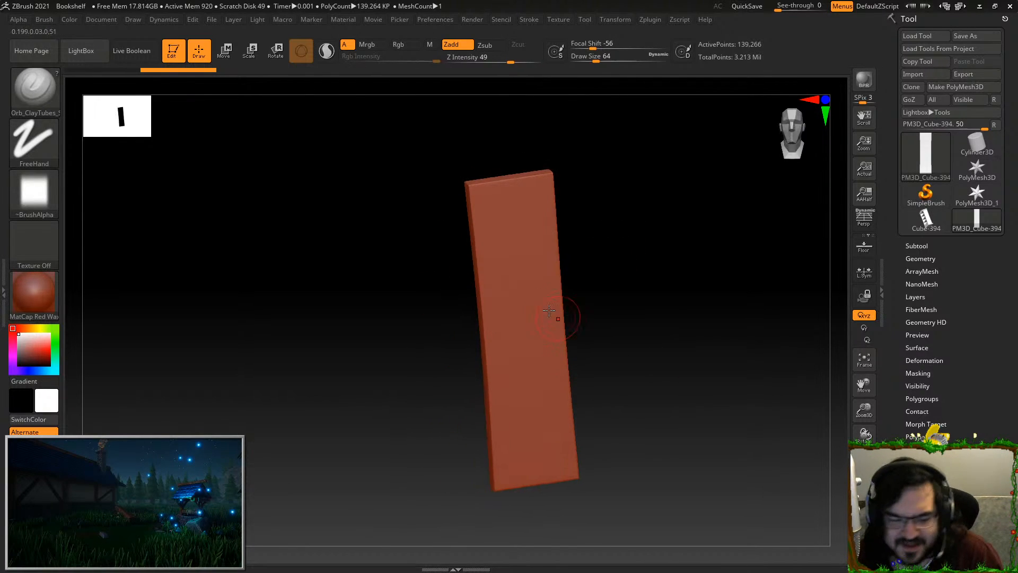
Open the clay brush's auto masking settings to protect the panel's reverse side, and test them with one lengthwise stroke that is undone
{"action": "left_click", "coordinate": [45, 21]}
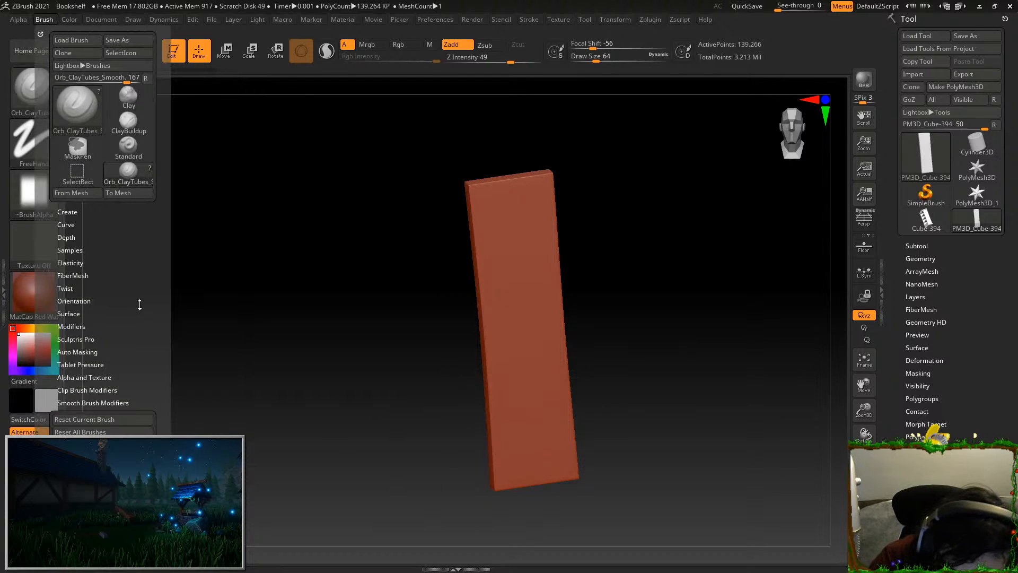
{"action": "left_click_drag", "start_coordinate": [136, 306], "coordinate": [143, 256]}
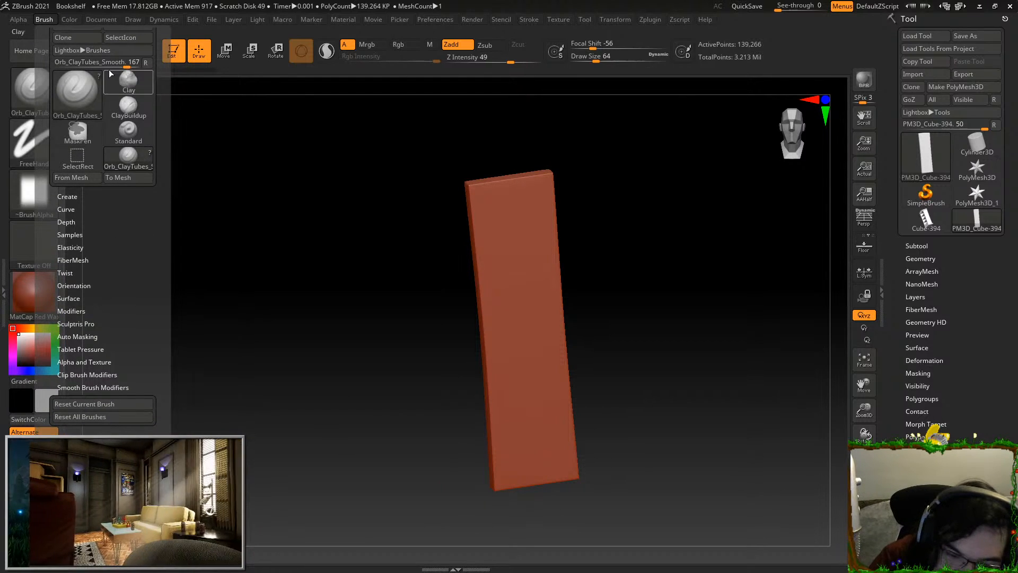
{"action": "left_click", "coordinate": [114, 337]}
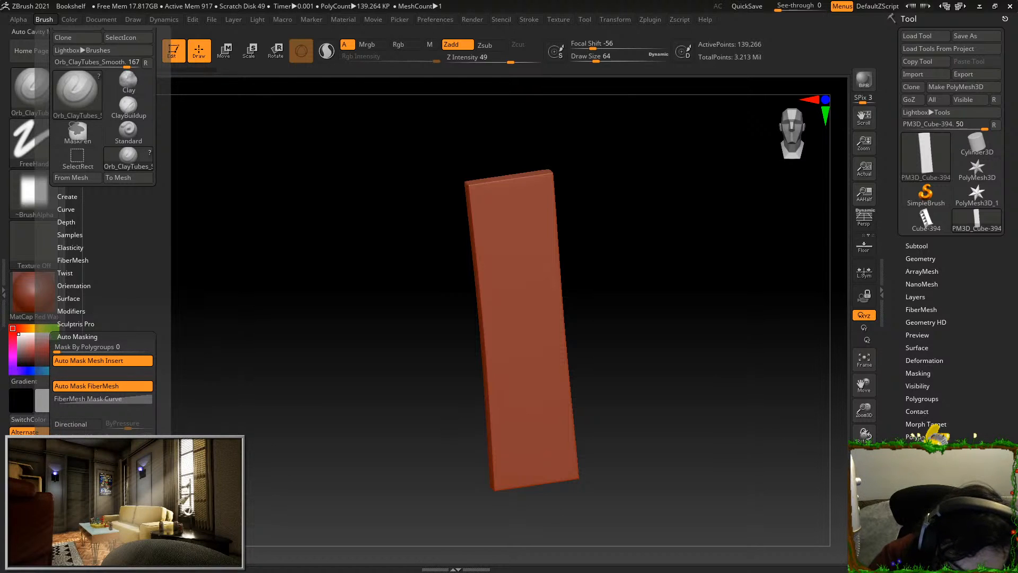
{"action": "left_click_drag", "start_coordinate": [520, 221], "coordinate": [536, 456]}
{"action": "mouse_move", "coordinate": [652, 318]}
{"action": "left_mouse_down"}
{"action": "mouse_move", "coordinate": [679, 298]}
{"action": "mouse_move", "coordinate": [638, 304]}
{"action": "mouse_move", "coordinate": [575, 246]}
{"action": "left_mouse_up"}
{"action": "key", "text": "ctrl+z"}
Sculpt long overlapping wood-grain ridges down the length of one broad panel face with Orb_ClayTubes, undoing unwanted strokes
{"action": "left_click_drag", "start_coordinate": [493, 177], "coordinate": [504, 491]}
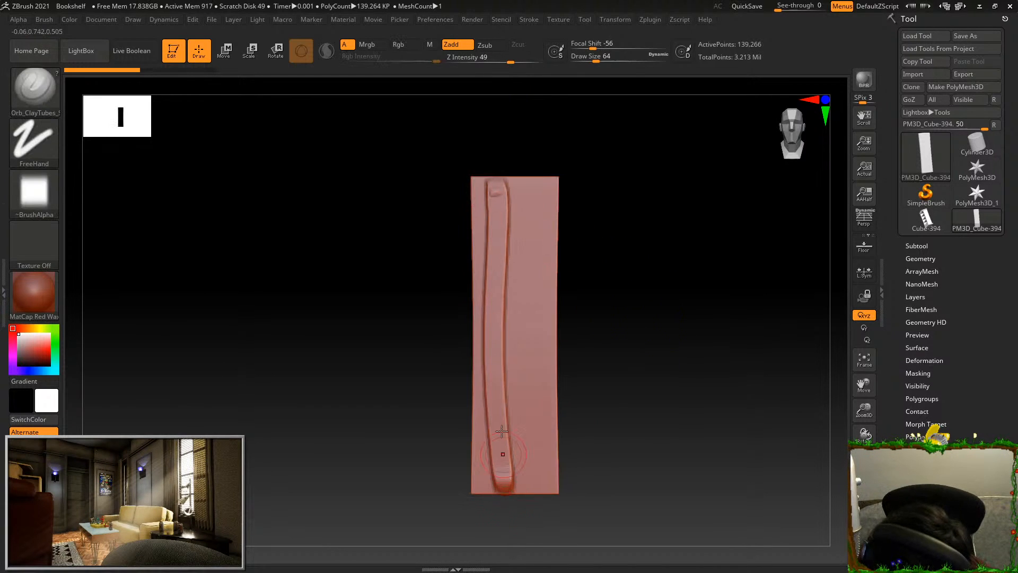
{"action": "left_click_drag", "start_coordinate": [512, 183], "coordinate": [513, 490]}
{"action": "mouse_move", "coordinate": [524, 175]}
{"action": "left_mouse_down"}
{"action": "mouse_move", "coordinate": [522, 471]}
{"action": "mouse_move", "coordinate": [538, 236]}
{"action": "mouse_move", "coordinate": [534, 487]}
{"action": "mouse_move", "coordinate": [545, 390]}
{"action": "mouse_move", "coordinate": [549, 488]}
{"action": "mouse_move", "coordinate": [529, 465]}
{"action": "mouse_move", "coordinate": [530, 485]}
{"action": "left_mouse_up"}
{"action": "left_click_drag", "start_coordinate": [500, 180], "coordinate": [500, 475]}
{"action": "mouse_move", "coordinate": [506, 223]}
{"action": "left_mouse_down"}
{"action": "mouse_move", "coordinate": [537, 322]}
{"action": "mouse_move", "coordinate": [522, 383]}
{"action": "left_mouse_up"}
{"action": "key", "text": "ctrl+z"}
{"action": "left_click_drag", "start_coordinate": [491, 185], "coordinate": [507, 479]}
{"action": "key", "text": "ctrl+z"}
{"action": "left_click_drag", "start_coordinate": [480, 178], "coordinate": [483, 485]}
{"action": "left_click_drag", "start_coordinate": [493, 182], "coordinate": [493, 487]}
{"action": "key", "text": "ctrl+z"}
{"action": "left_click_drag", "start_coordinate": [484, 194], "coordinate": [485, 488]}
Sculpt long lengthwise Orb_ClayTubes ridges on the opposite broad face of the side panel
{"action": "mouse_move", "coordinate": [587, 247]}
{"action": "left_mouse_down"}
{"action": "mouse_move", "coordinate": [615, 249]}
{"action": "mouse_move", "coordinate": [609, 216]}
{"action": "mouse_move", "coordinate": [673, 216]}
{"action": "mouse_move", "coordinate": [595, 228]}
{"action": "mouse_move", "coordinate": [604, 218]}
{"action": "left_mouse_up"}
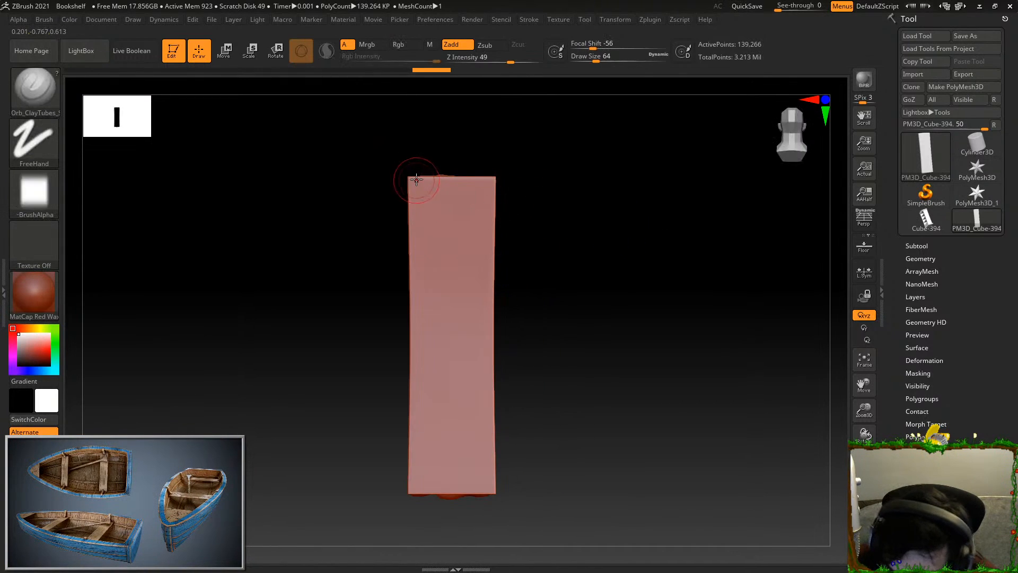
{"action": "left_click_drag", "start_coordinate": [416, 176], "coordinate": [424, 491]}
{"action": "mouse_move", "coordinate": [433, 183]}
{"action": "left_mouse_down"}
{"action": "mouse_move", "coordinate": [438, 488]}
{"action": "mouse_move", "coordinate": [451, 390]}
{"action": "mouse_move", "coordinate": [453, 488]}
{"action": "left_mouse_up"}
{"action": "mouse_move", "coordinate": [461, 175]}
{"action": "left_mouse_down"}
{"action": "mouse_move", "coordinate": [466, 488]}
{"action": "mouse_move", "coordinate": [476, 422]}
{"action": "mouse_move", "coordinate": [477, 496]}
{"action": "mouse_move", "coordinate": [487, 493]}
{"action": "mouse_move", "coordinate": [452, 467]}
{"action": "mouse_move", "coordinate": [451, 489]}
{"action": "left_mouse_up"}
{"action": "mouse_move", "coordinate": [439, 198]}
{"action": "left_mouse_down"}
{"action": "mouse_move", "coordinate": [445, 490]}
{"action": "mouse_move", "coordinate": [436, 466]}
{"action": "mouse_move", "coordinate": [436, 490]}
{"action": "left_mouse_up"}
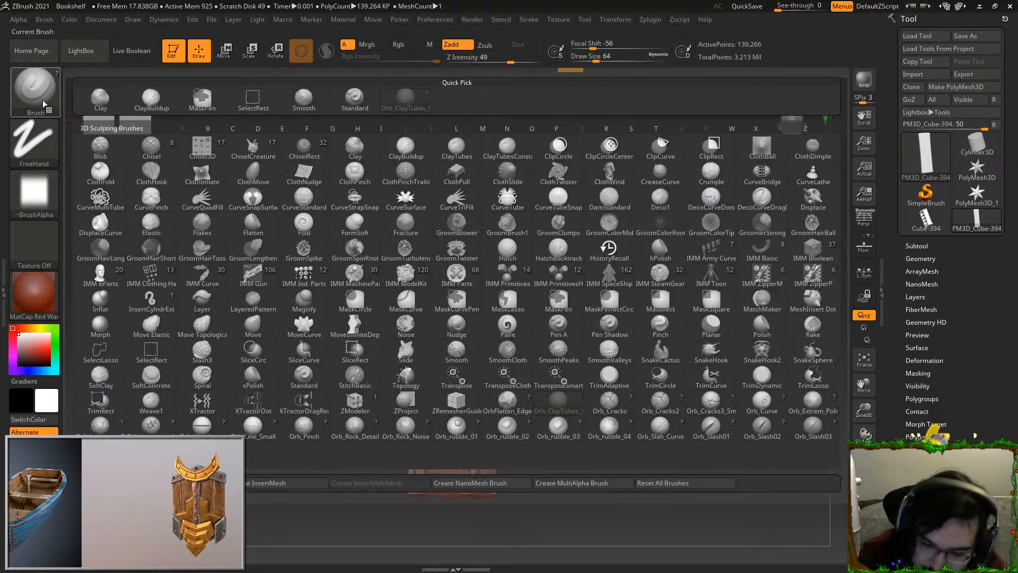
Choose the TrimDynamic brush and begin flattening the clay ridges lengthwise on this panel face
{"action": "key", "text": "b"}
{"action": "left_click", "coordinate": [763, 366]}
{"action": "left_click_drag", "start_coordinate": [441, 218], "coordinate": [443, 429]}
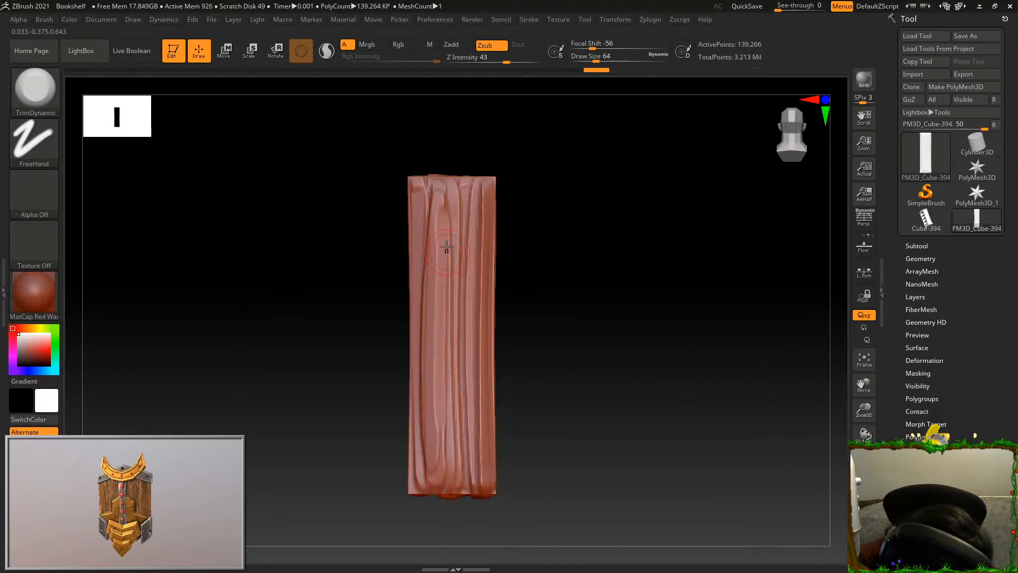
{"action": "left_click_drag", "start_coordinate": [443, 188], "coordinate": [444, 236]}
{"action": "mouse_move", "coordinate": [417, 178]}
{"action": "left_mouse_down"}
{"action": "mouse_move", "coordinate": [414, 251]}
{"action": "mouse_move", "coordinate": [438, 434]}
{"action": "left_mouse_up"}
Set the draw size to 116 and flatten the remaining ridges across the whole panel face
{"action": "left_click_drag", "start_coordinate": [596, 60], "coordinate": [604, 60]}
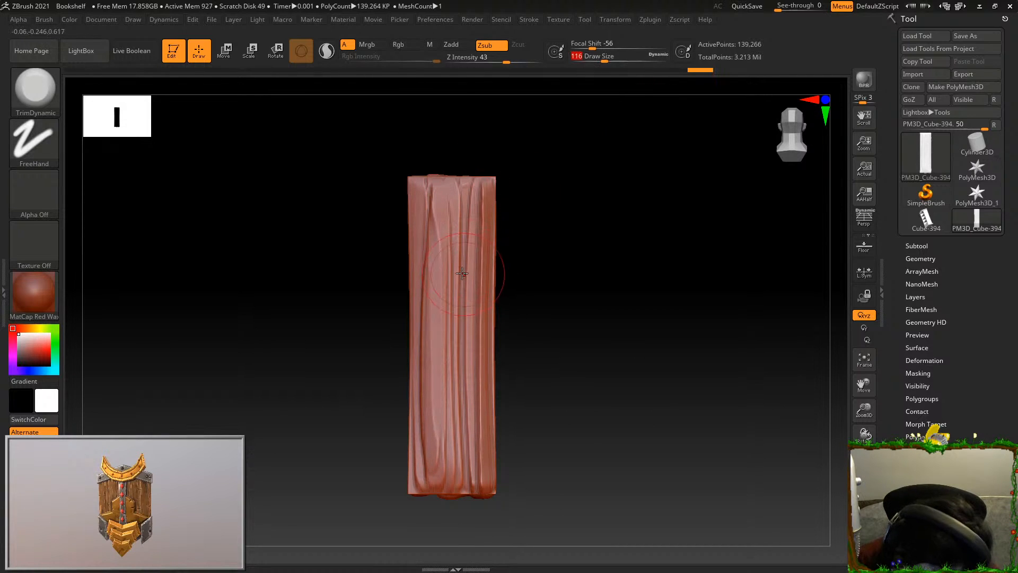
{"action": "left_click_drag", "start_coordinate": [462, 251], "coordinate": [458, 388]}
{"action": "left_click_drag", "start_coordinate": [447, 217], "coordinate": [428, 462]}
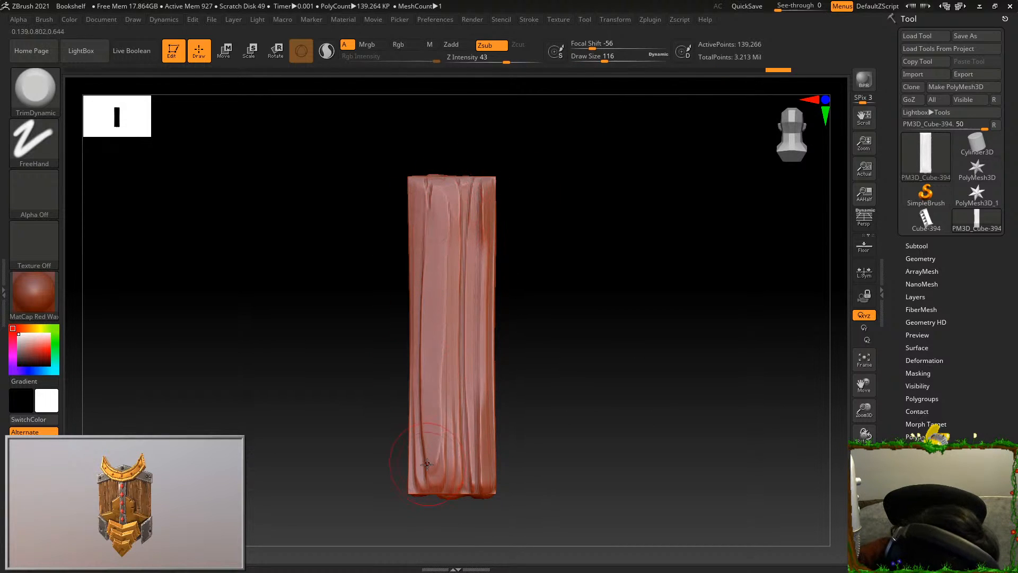
{"action": "mouse_move", "coordinate": [420, 411]}
{"action": "left_mouse_down"}
{"action": "mouse_move", "coordinate": [417, 486]}
{"action": "mouse_move", "coordinate": [478, 273]}
{"action": "left_mouse_up"}
{"action": "mouse_move", "coordinate": [486, 212]}
{"action": "left_mouse_down"}
{"action": "mouse_move", "coordinate": [482, 187]}
{"action": "mouse_move", "coordinate": [450, 198]}
{"action": "mouse_move", "coordinate": [425, 253]}
{"action": "mouse_move", "coordinate": [430, 454]}
{"action": "left_mouse_up"}
{"action": "left_click_drag", "start_coordinate": [442, 349], "coordinate": [442, 436]}
{"action": "mouse_move", "coordinate": [598, 330]}
{"action": "left_mouse_down"}
{"action": "mouse_move", "coordinate": [625, 301]}
{"action": "mouse_move", "coordinate": [652, 243]}
{"action": "mouse_move", "coordinate": [640, 260]}
{"action": "left_mouse_up"}
{"action": "mouse_move", "coordinate": [447, 349]}
{"action": "left_mouse_down"}
{"action": "mouse_move", "coordinate": [428, 346]}
{"action": "mouse_move", "coordinate": [502, 341]}
{"action": "mouse_move", "coordinate": [415, 341]}
{"action": "mouse_move", "coordinate": [488, 341]}
{"action": "mouse_move", "coordinate": [425, 345]}
{"action": "mouse_move", "coordinate": [440, 346]}
{"action": "left_mouse_up"}
Flatten the clay ridges on the panel's other broad face with TrimDynamic, undoing the stroke across its upper end
{"action": "mouse_move", "coordinate": [534, 348]}
{"action": "left_mouse_down"}
{"action": "mouse_move", "coordinate": [602, 404]}
{"action": "mouse_move", "coordinate": [603, 367]}
{"action": "left_mouse_up"}
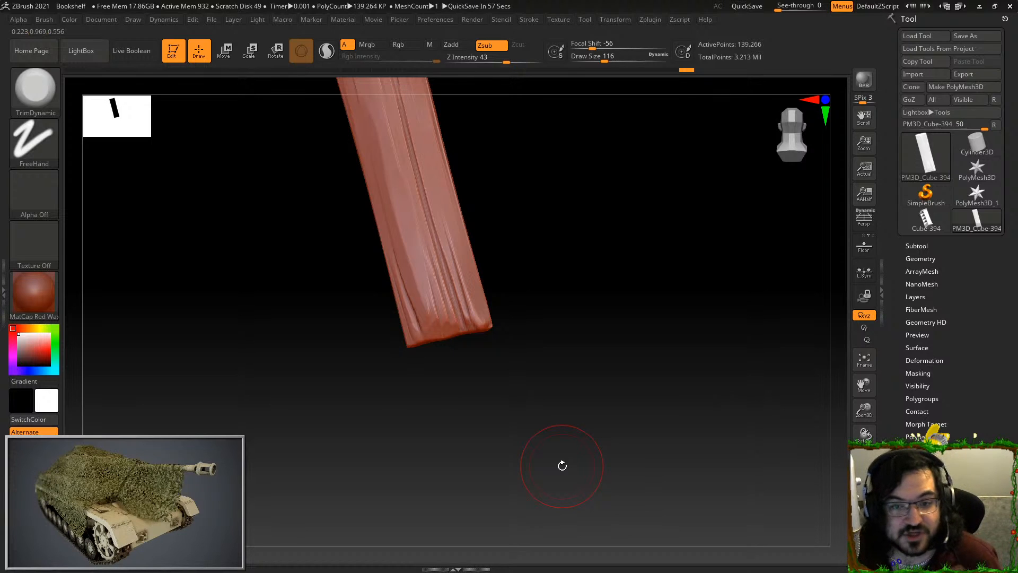
{"action": "left_click_drag", "start_coordinate": [603, 236], "coordinate": [666, 259]}
{"action": "left_click_drag", "start_coordinate": [599, 237], "coordinate": [666, 311], "text": "alt"}
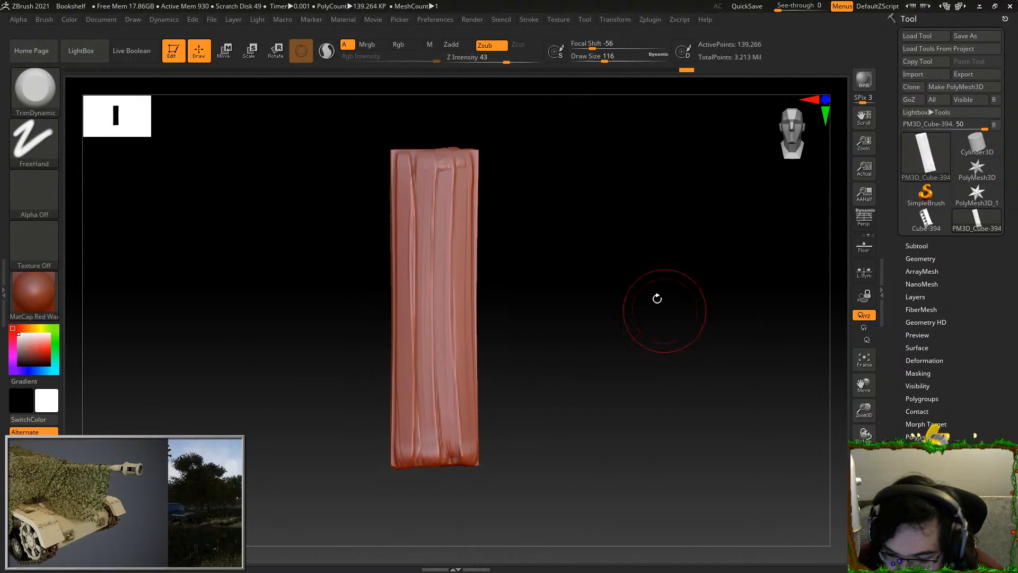
{"action": "mouse_move", "coordinate": [425, 173]}
{"action": "left_mouse_down"}
{"action": "mouse_move", "coordinate": [421, 344]}
{"action": "mouse_move", "coordinate": [408, 238]}
{"action": "mouse_move", "coordinate": [406, 450]}
{"action": "mouse_move", "coordinate": [400, 361]}
{"action": "mouse_move", "coordinate": [459, 451]}
{"action": "mouse_move", "coordinate": [474, 392]}
{"action": "left_mouse_up"}
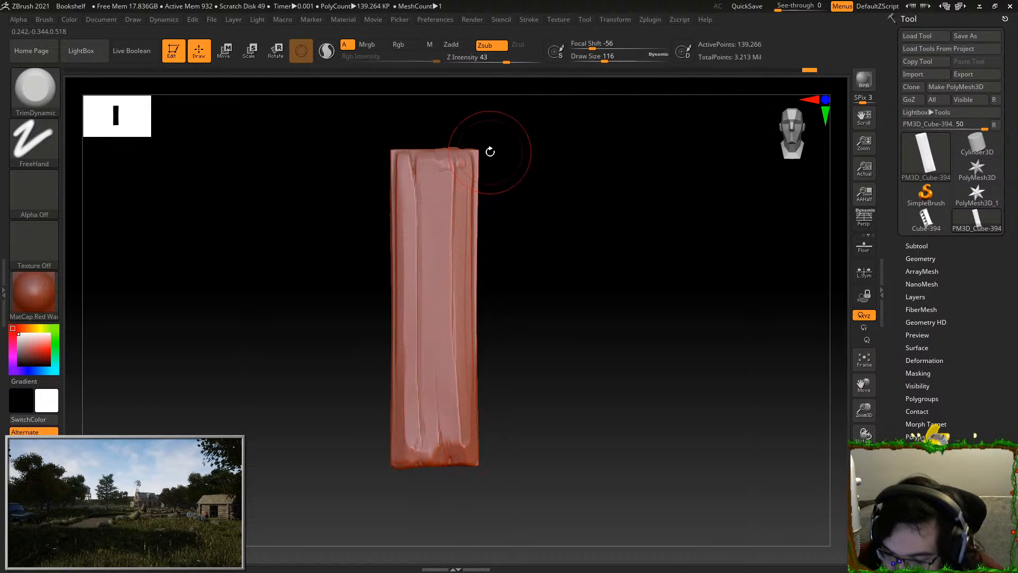
{"action": "mouse_move", "coordinate": [481, 159]}
{"action": "left_mouse_down"}
{"action": "mouse_move", "coordinate": [480, 180]}
{"action": "mouse_move", "coordinate": [476, 147]}
{"action": "mouse_move", "coordinate": [394, 154]}
{"action": "mouse_move", "coordinate": [393, 202]}
{"action": "mouse_move", "coordinate": [401, 172]}
{"action": "left_mouse_up"}
{"action": "key", "text": "ctrl+z"}
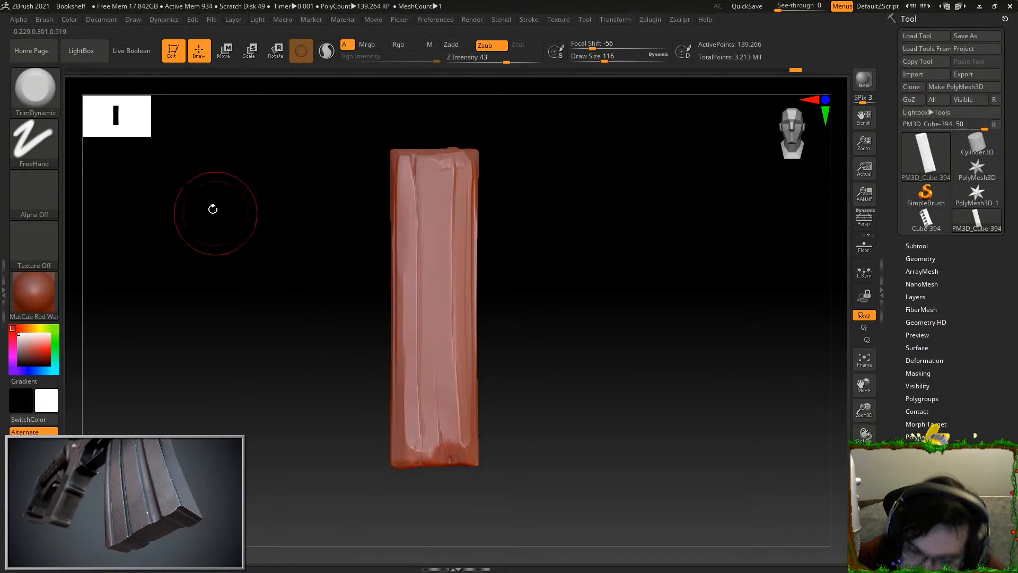
Choose the Orb_Cracks brush and set the draw size to 16
{"action": "left_click", "coordinate": [36, 89]}
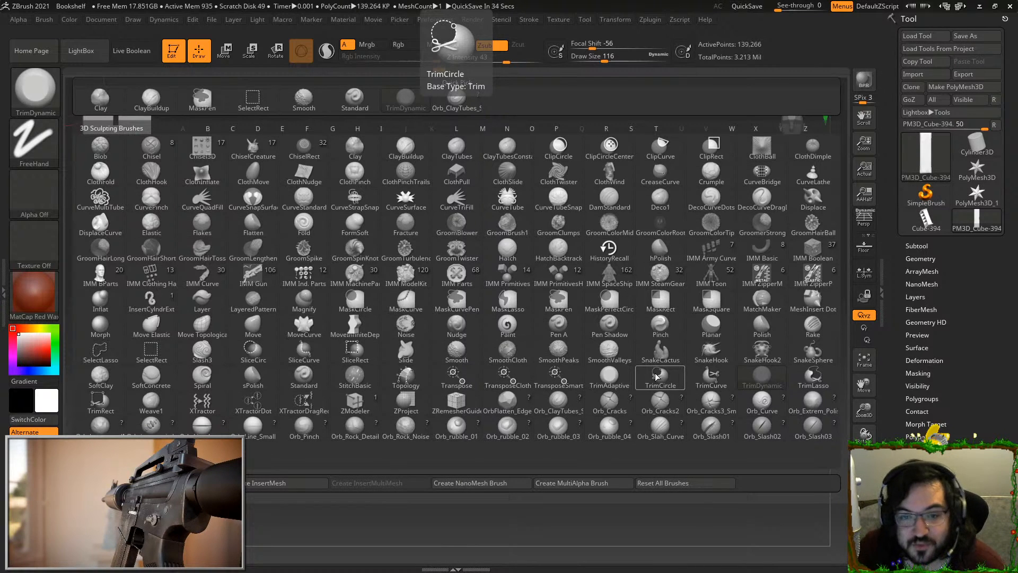
{"action": "left_click", "coordinate": [609, 401]}
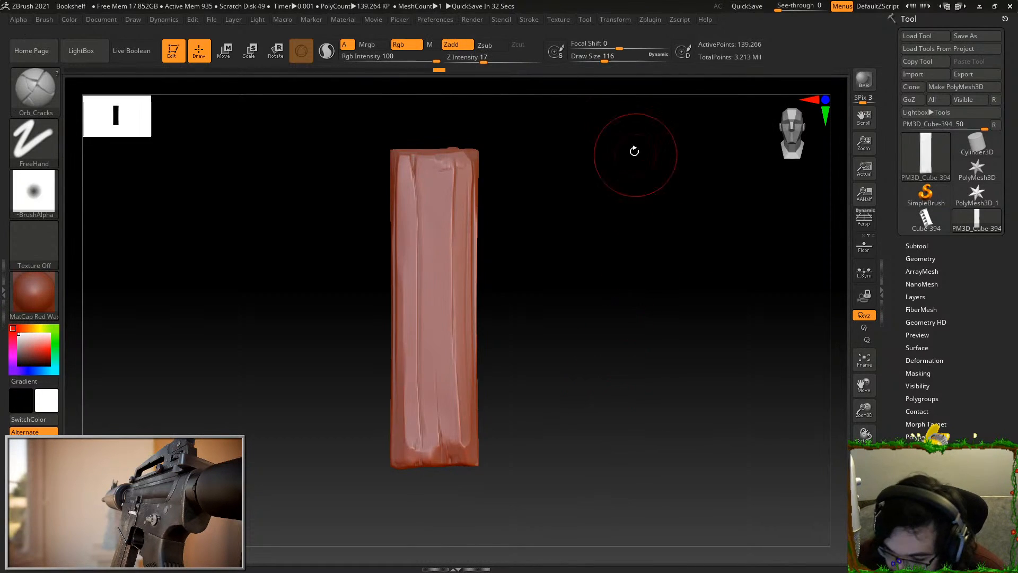
{"action": "left_click_drag", "start_coordinate": [600, 55], "coordinate": [583, 57]}
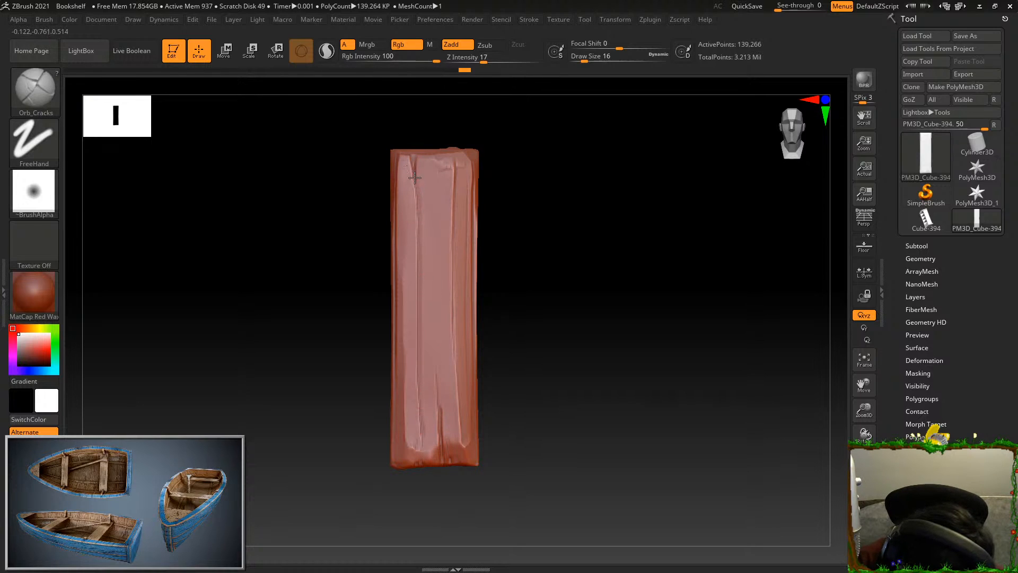
Carve a lengthwise crack near the panel's upper end, then unhide the whole bookshelf and divide it to subdivision level 7
{"action": "left_click_drag", "start_coordinate": [415, 187], "coordinate": [418, 265]}
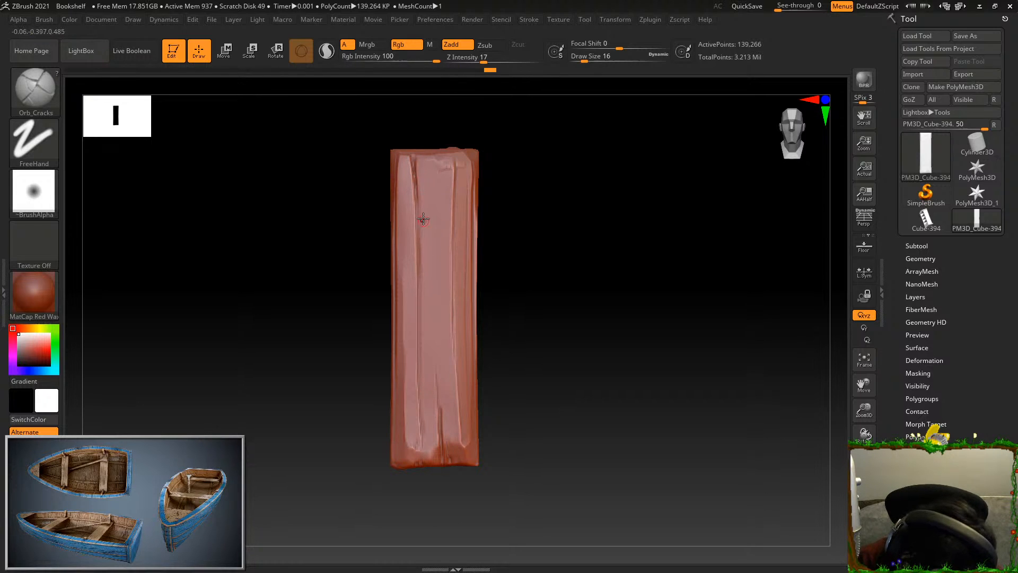
{"action": "left_click", "coordinate": [921, 258]}
{"action": "left_click", "coordinate": [911, 352]}
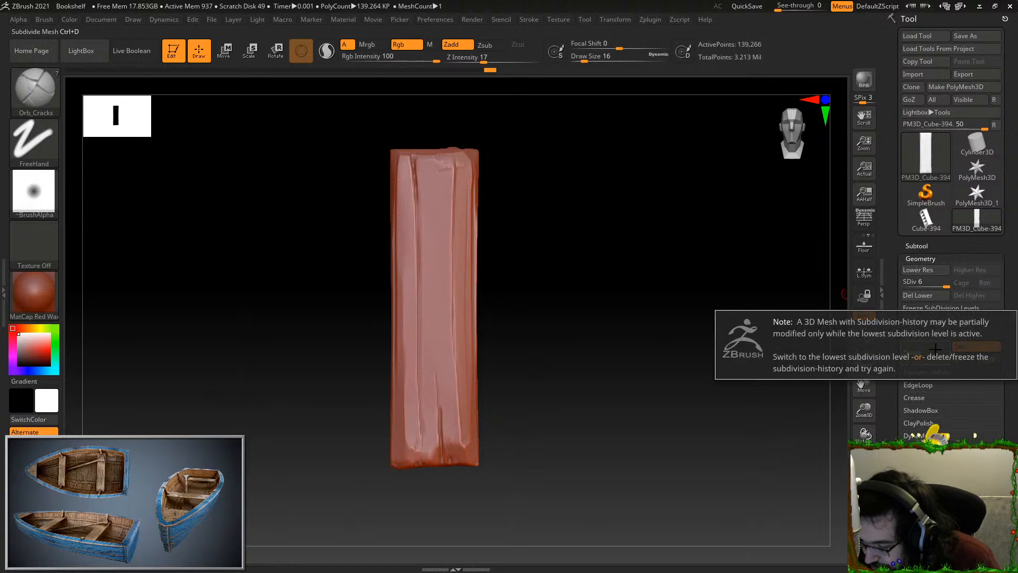
{"action": "left_click", "coordinate": [760, 426], "text": "ctrl+shift"}
{"action": "left_click_drag", "start_coordinate": [761, 425], "coordinate": [737, 424]}
{"action": "key", "text": "ctrl+d"}
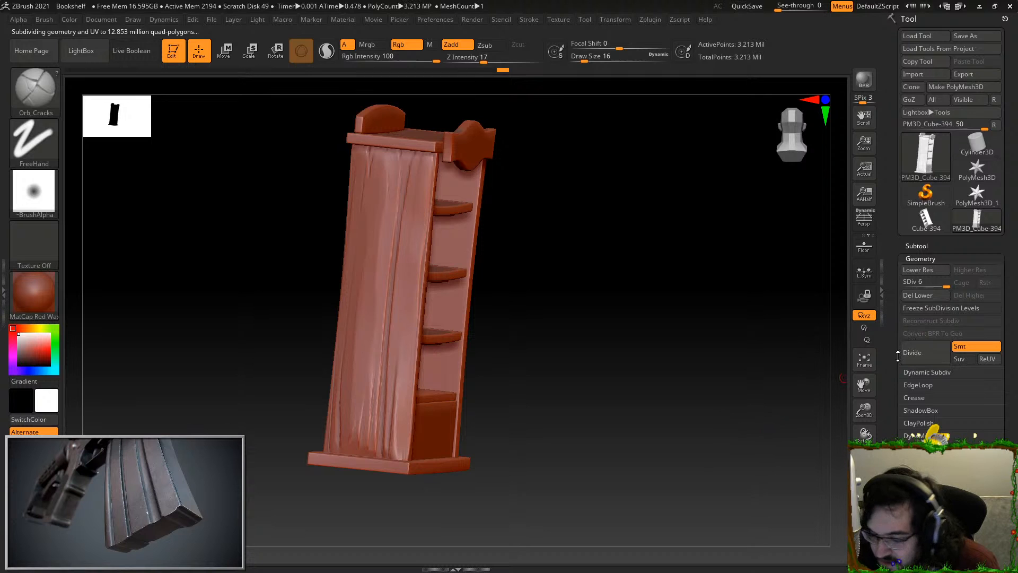
Isolate the side panel again and carve a lengthwise crack along the upper part of its opposite broad face
{"action": "left_click_drag", "start_coordinate": [730, 454], "coordinate": [607, 406]}
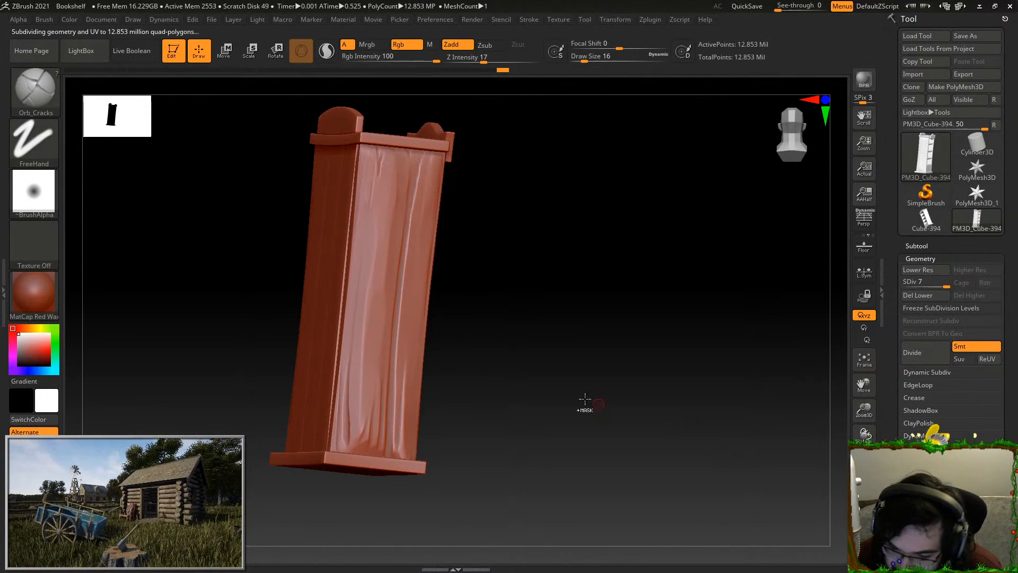
{"action": "left_click", "coordinate": [414, 229], "text": "ctrl+shift"}
{"action": "left_click_drag", "start_coordinate": [584, 283], "coordinate": [479, 244], "text": "shift"}
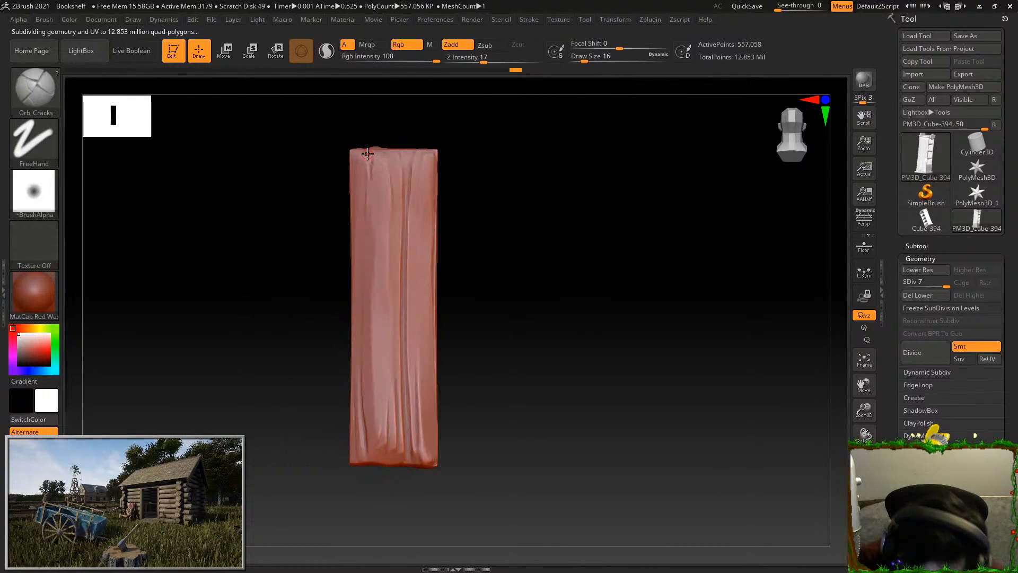
{"action": "left_click_drag", "start_coordinate": [372, 152], "coordinate": [375, 276]}
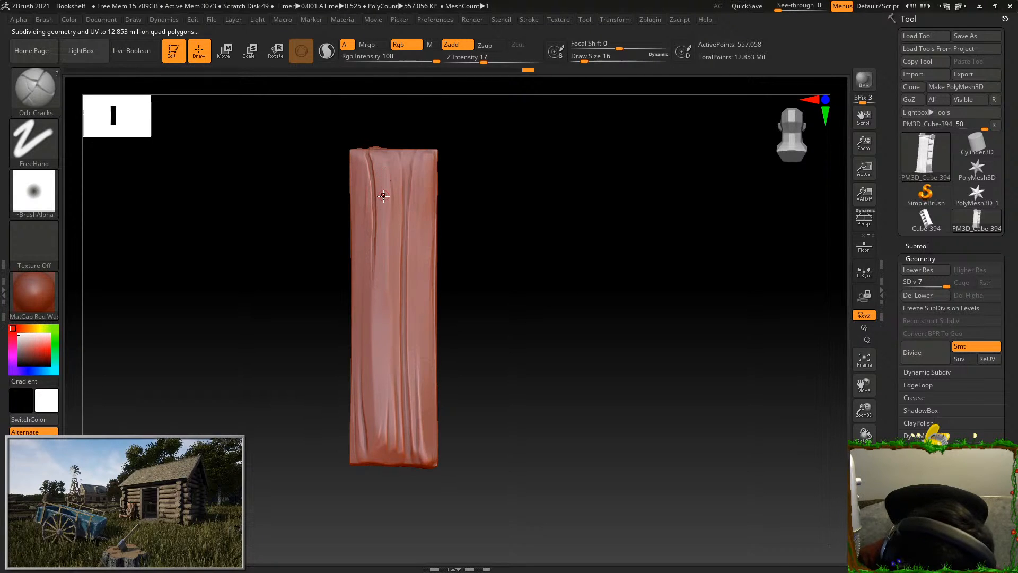
{"action": "key", "text": "ctrl+z"}
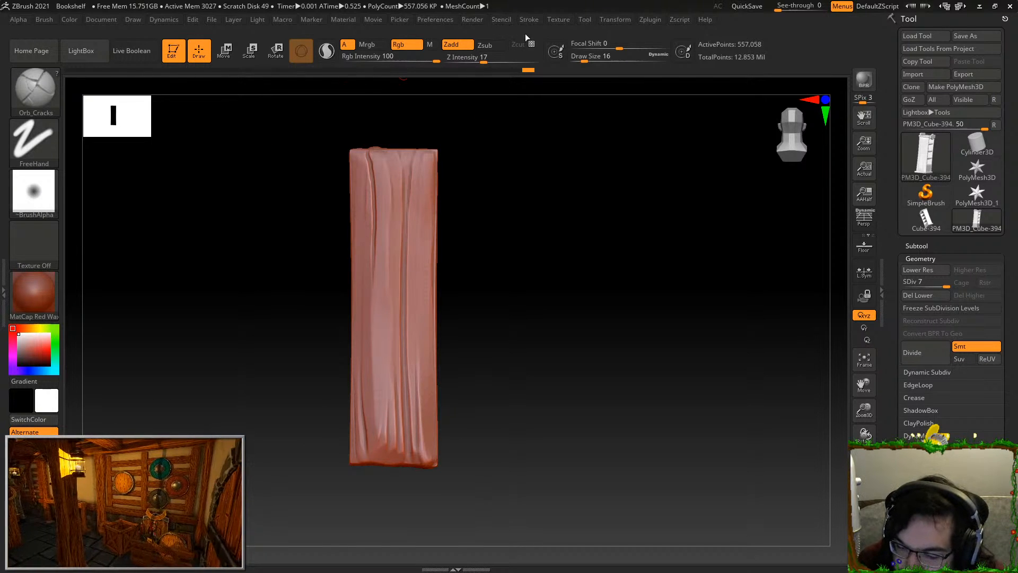
Check the LazyMouse stroke settings and carve long cracks down the middle of the panel face to its lower end
{"action": "left_click", "coordinate": [534, 20]}
{"action": "left_click", "coordinate": [556, 218]}
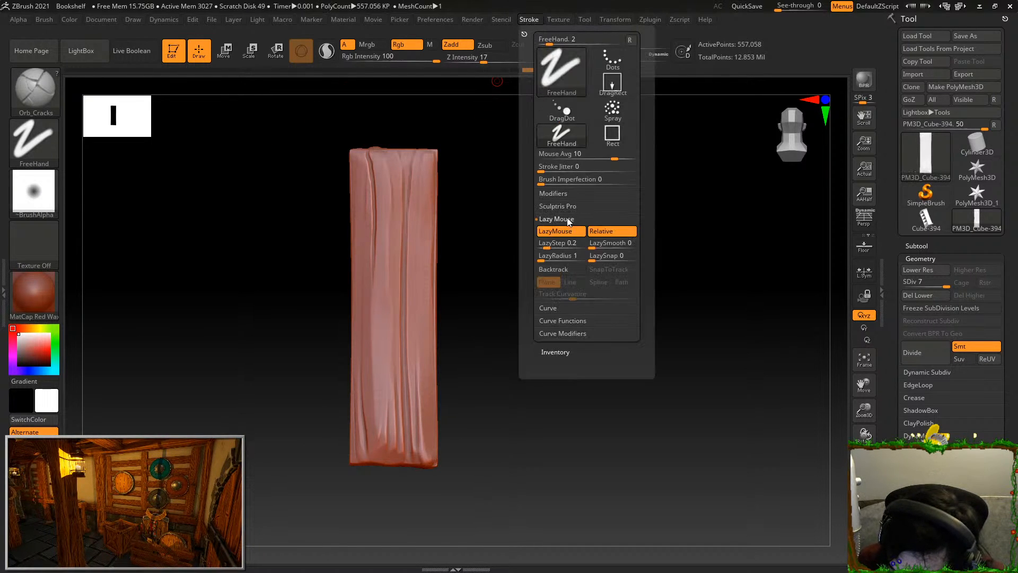
{"action": "left_click_drag", "start_coordinate": [390, 313], "coordinate": [396, 362]}
{"action": "left_click_drag", "start_coordinate": [394, 226], "coordinate": [382, 470]}
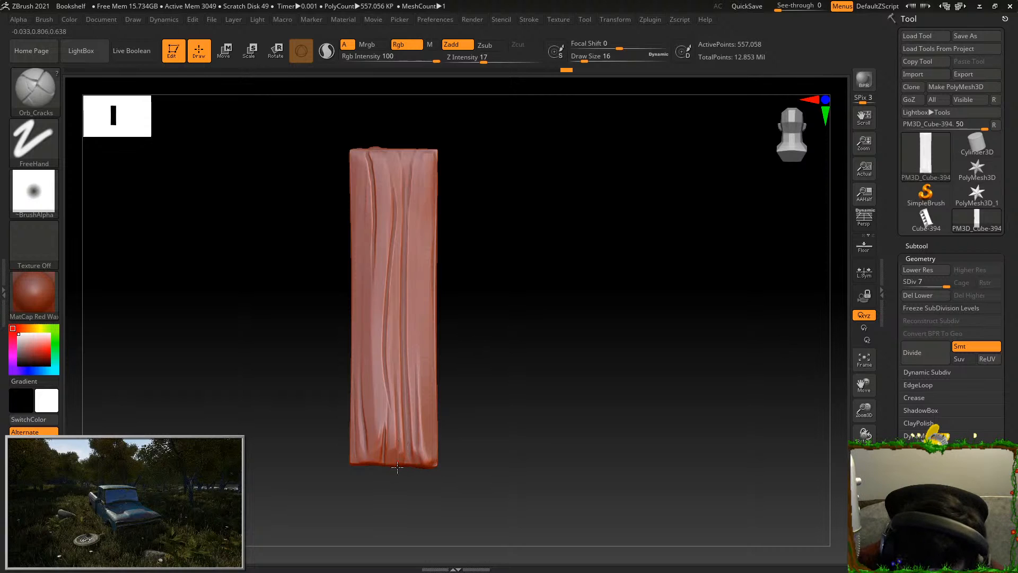
{"action": "left_click_drag", "start_coordinate": [398, 436], "coordinate": [399, 467]}
{"action": "left_click_drag", "start_coordinate": [398, 387], "coordinate": [402, 269]}
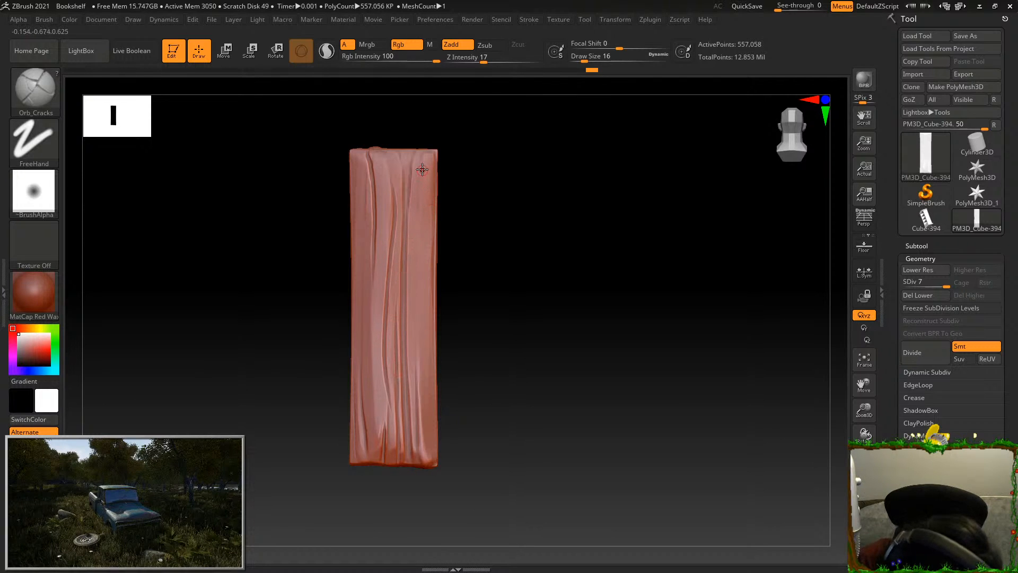
Set the draw size to 22 and carve deeper lengthwise cracks along both sides of the panel face, undoing unwanted strokes
{"action": "left_click", "coordinate": [593, 55]}
{"action": "type", "text": "22"}
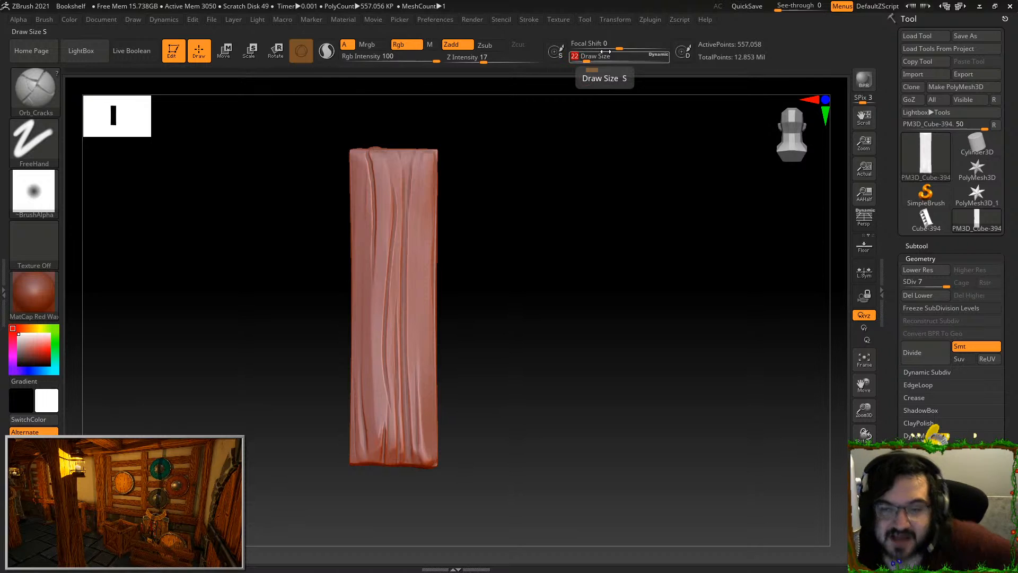
{"action": "key", "text": "Return"}
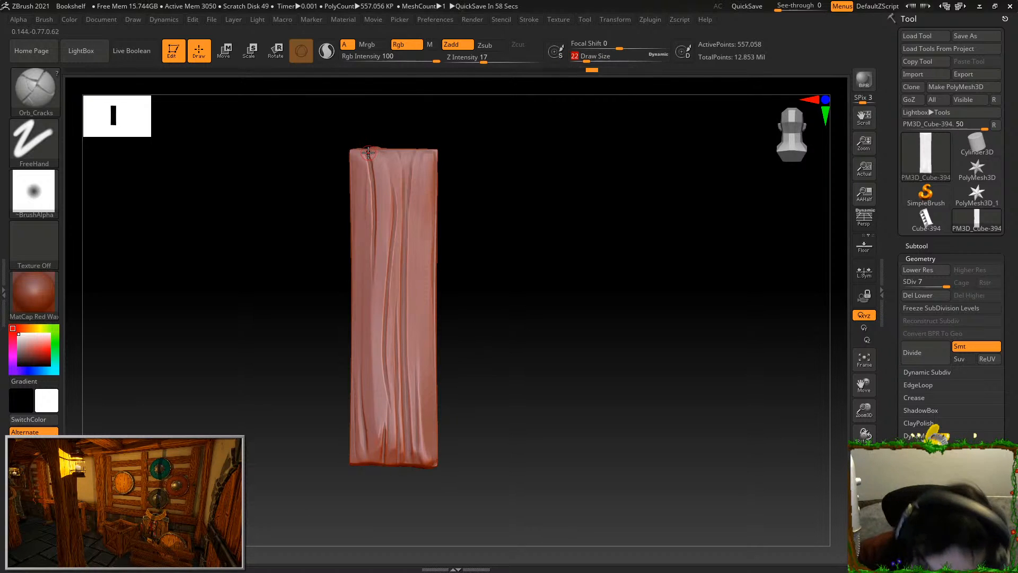
{"action": "left_click_drag", "start_coordinate": [371, 172], "coordinate": [374, 298]}
{"action": "key", "text": "ctrl+z"}
{"action": "left_click_drag", "start_coordinate": [373, 193], "coordinate": [371, 339]}
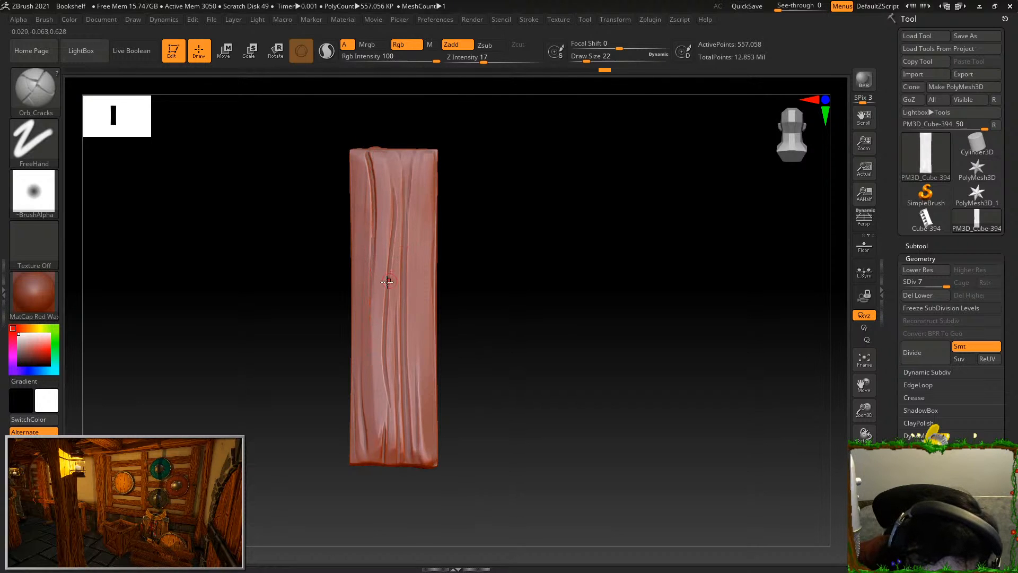
{"action": "mouse_move", "coordinate": [368, 156]}
{"action": "left_mouse_down"}
{"action": "mouse_move", "coordinate": [376, 264]}
{"action": "mouse_move", "coordinate": [432, 395]}
{"action": "left_mouse_up"}
{"action": "left_click_drag", "start_coordinate": [434, 450], "coordinate": [435, 506]}
{"action": "left_click_drag", "start_coordinate": [416, 215], "coordinate": [415, 281]}
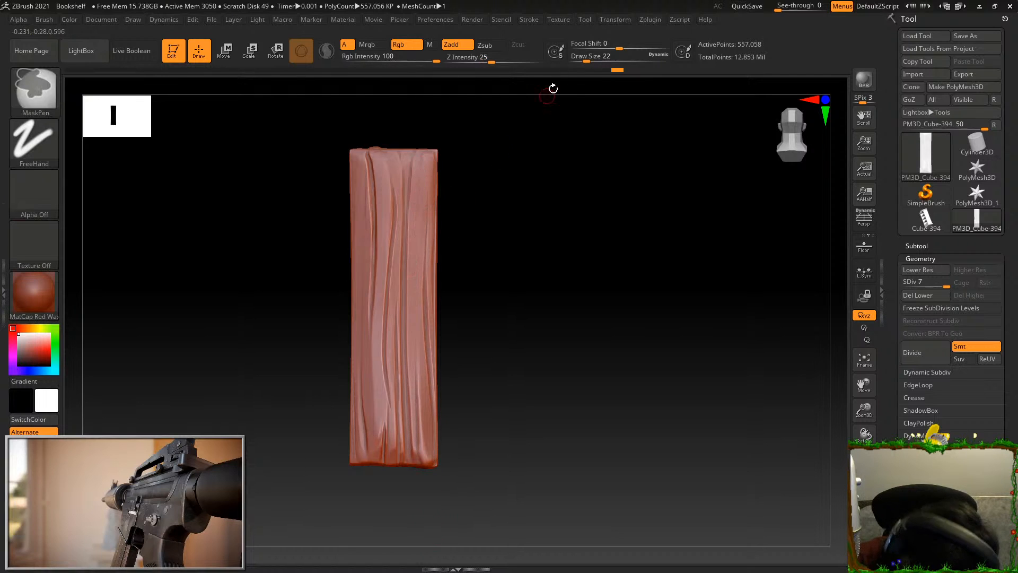
{"action": "key", "text": "ctrl+z"}
Set the Z Intensity to 23 and carve a crack down the panel's right side and another running off its lower left end
{"action": "left_click_drag", "start_coordinate": [485, 60], "coordinate": [490, 60]}
{"action": "left_click_drag", "start_coordinate": [421, 219], "coordinate": [417, 336]}
{"action": "left_click_drag", "start_coordinate": [423, 395], "coordinate": [422, 398]}
{"action": "key", "text": "ctrl+z"}
{"action": "left_click_drag", "start_coordinate": [363, 348], "coordinate": [368, 498]}
{"action": "key", "text": "ctrl+z"}
{"action": "left_click_drag", "start_coordinate": [363, 353], "coordinate": [363, 502]}
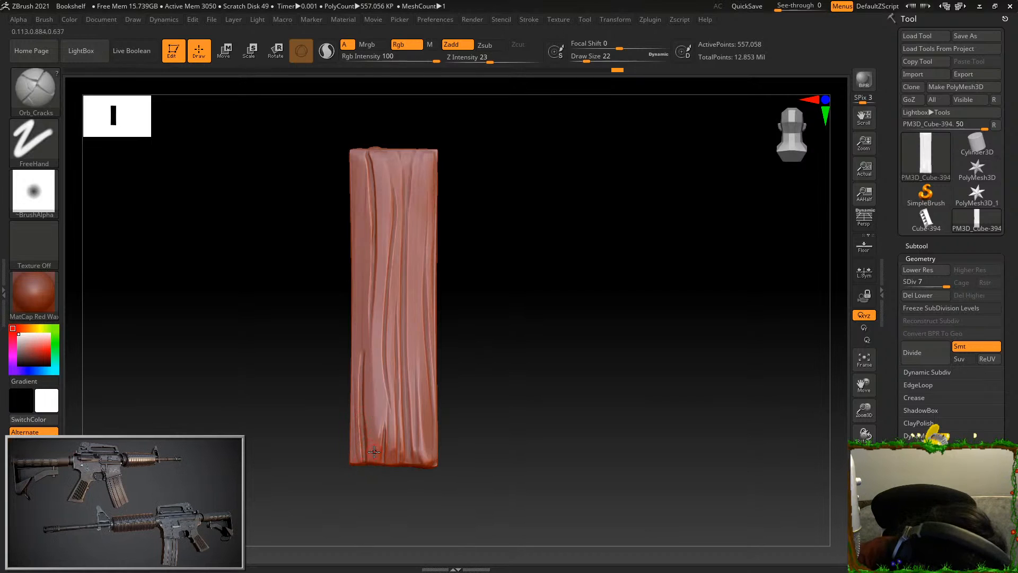
Add finer cracks around the panel's lower left end, undoing the misplaced strokes
{"action": "left_click_drag", "start_coordinate": [369, 433], "coordinate": [391, 356]}
{"action": "key", "text": "ctrl+z"}
{"action": "left_click_drag", "start_coordinate": [375, 461], "coordinate": [378, 492]}
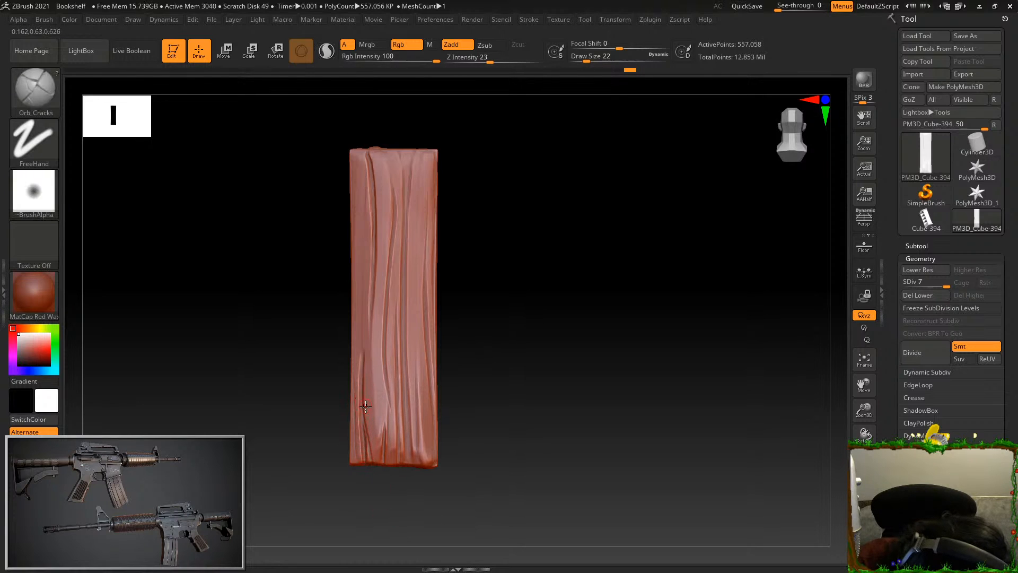
{"action": "key", "text": "ctrl+z"}
{"action": "left_click_drag", "start_coordinate": [365, 400], "coordinate": [361, 414]}
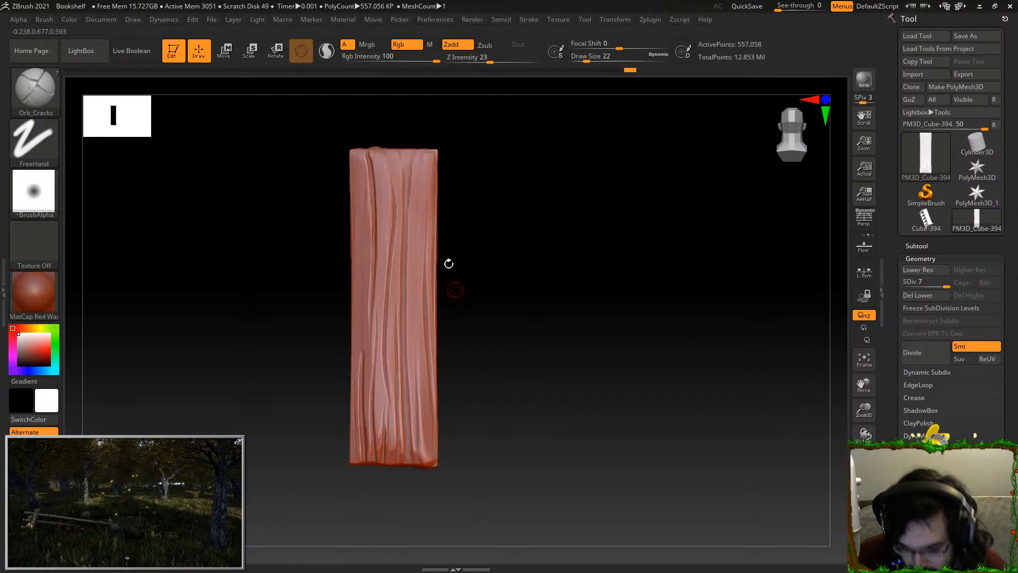
Carve a crack running lengthwise from the panel's upper right end, undoing the unwanted attempt
{"action": "left_click_drag", "start_coordinate": [420, 202], "coordinate": [429, 144]}
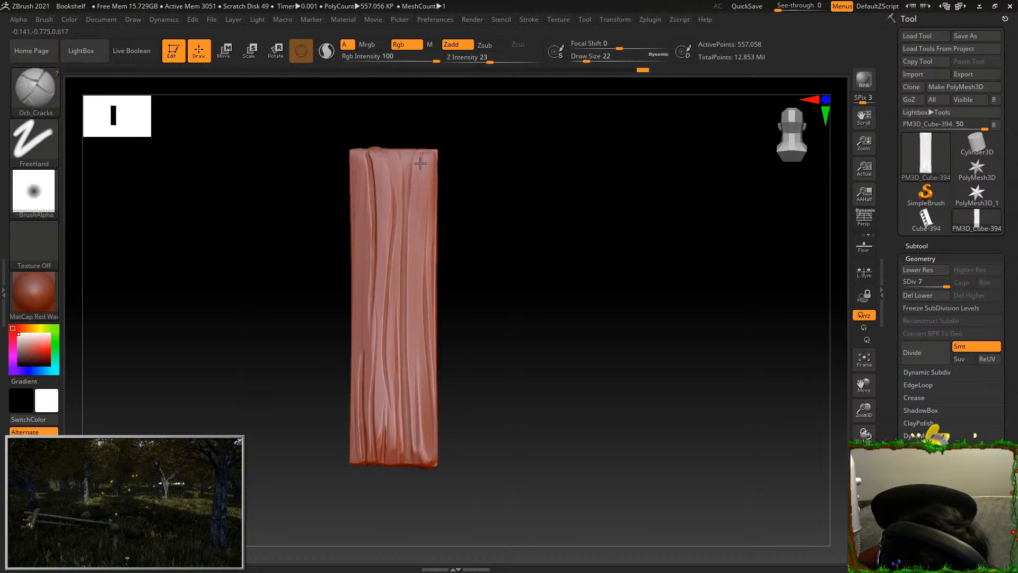
{"action": "mouse_move", "coordinate": [419, 161]}
{"action": "left_mouse_down"}
{"action": "mouse_move", "coordinate": [422, 151]}
{"action": "mouse_move", "coordinate": [440, 153]}
{"action": "mouse_move", "coordinate": [414, 268]}
{"action": "left_mouse_up"}
{"action": "key", "text": "ctrl+z"}
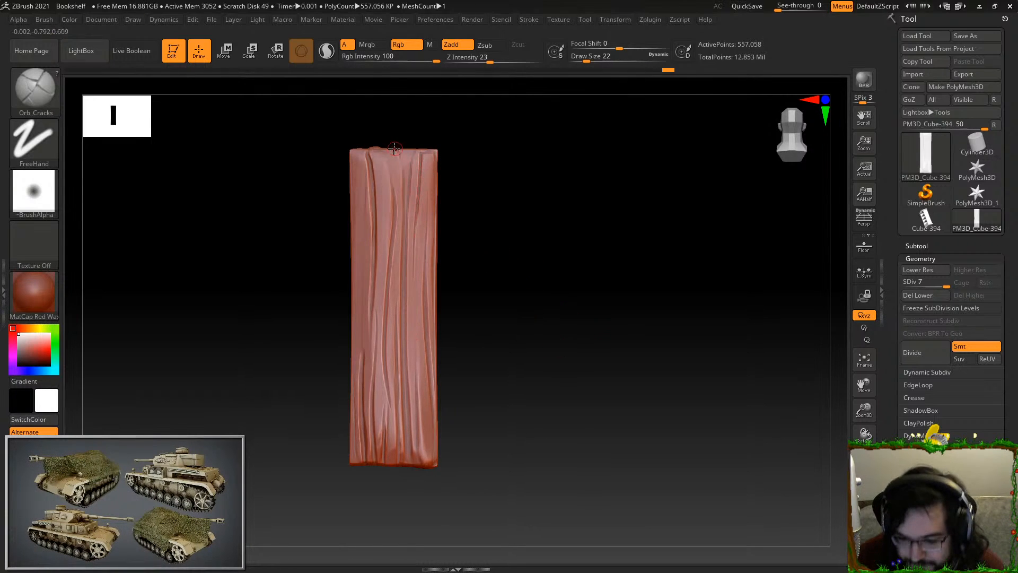
Carve a long crack down the left side of the panel's other broad face, undoing and redrawing the stroke
{"action": "mouse_move", "coordinate": [481, 168]}
{"action": "left_mouse_down"}
{"action": "mouse_move", "coordinate": [604, 329]}
{"action": "mouse_move", "coordinate": [643, 325]}
{"action": "mouse_move", "coordinate": [666, 336]}
{"action": "mouse_move", "coordinate": [615, 337]}
{"action": "left_mouse_up"}
{"action": "left_click_drag", "start_coordinate": [380, 153], "coordinate": [380, 374]}
{"action": "key", "text": "ctrl+z"}
{"action": "left_click_drag", "start_coordinate": [380, 154], "coordinate": [384, 354]}
{"action": "key", "text": "ctrl+z"}
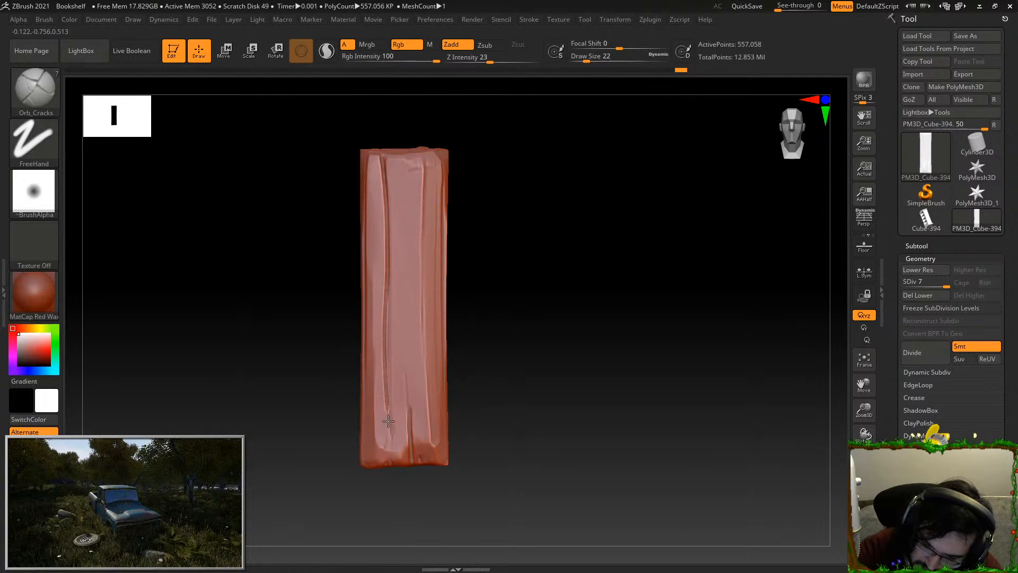
Carve long wood-grain cracks down the middle of the isolated side panel with the Orb_Cracks brush
{"action": "left_click_drag", "start_coordinate": [404, 394], "coordinate": [421, 554]}
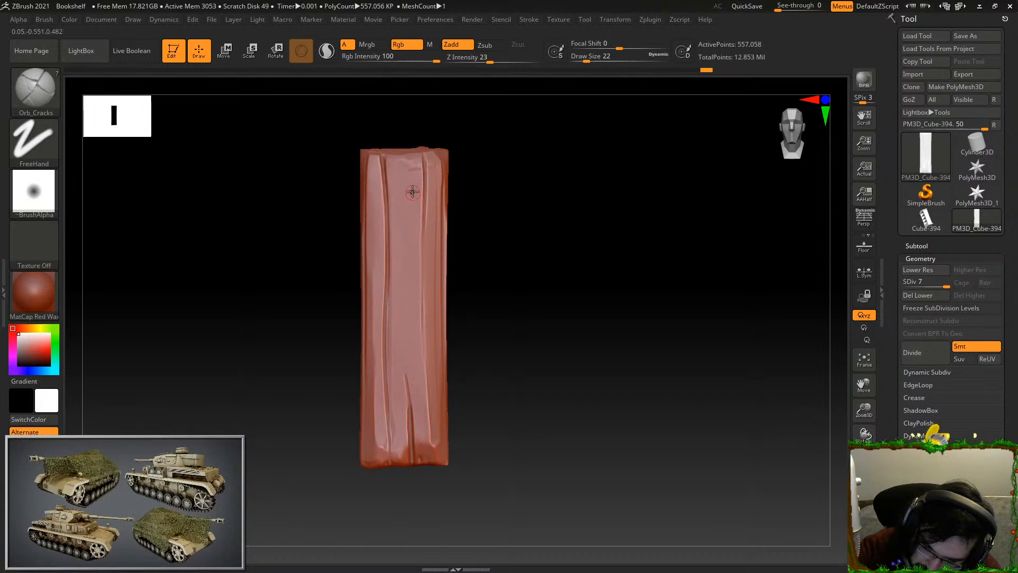
{"action": "left_click_drag", "start_coordinate": [413, 247], "coordinate": [414, 390]}
{"action": "key", "text": "ctrl+z"}
{"action": "left_click_drag", "start_coordinate": [405, 200], "coordinate": [415, 378]}
{"action": "key", "text": "ctrl+z"}
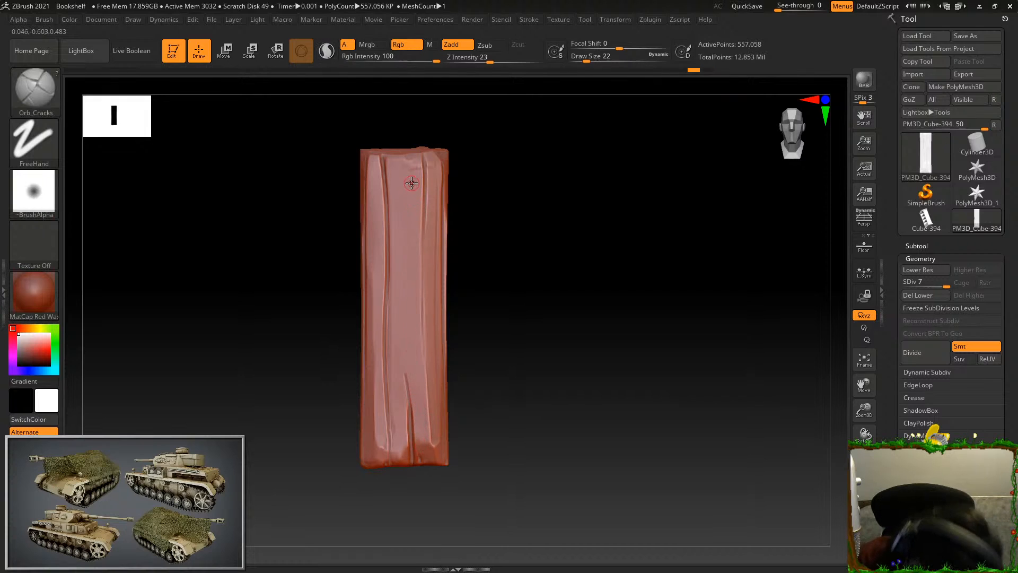
{"action": "left_click_drag", "start_coordinate": [414, 211], "coordinate": [415, 351]}
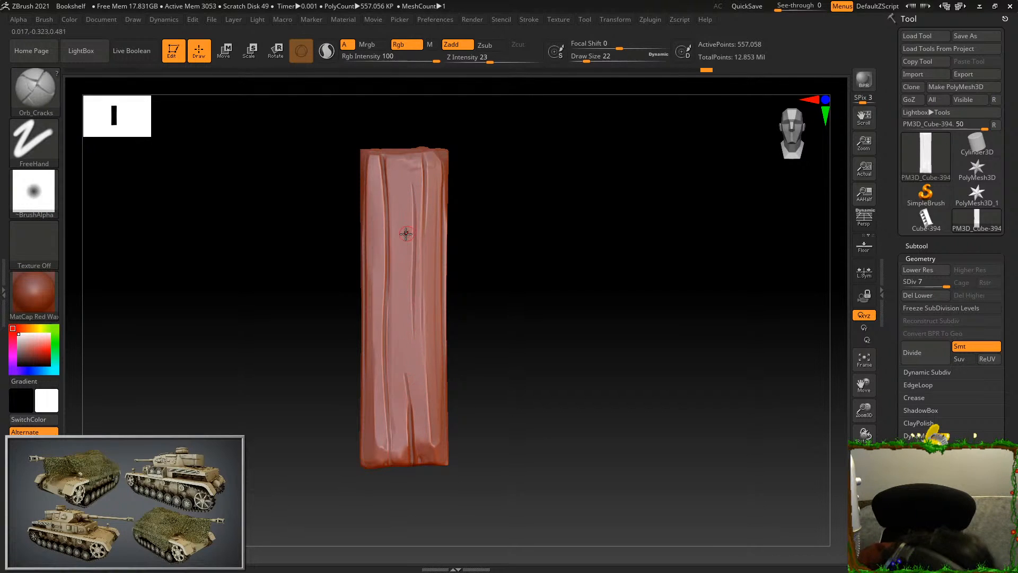
{"action": "left_click_drag", "start_coordinate": [401, 253], "coordinate": [427, 531]}
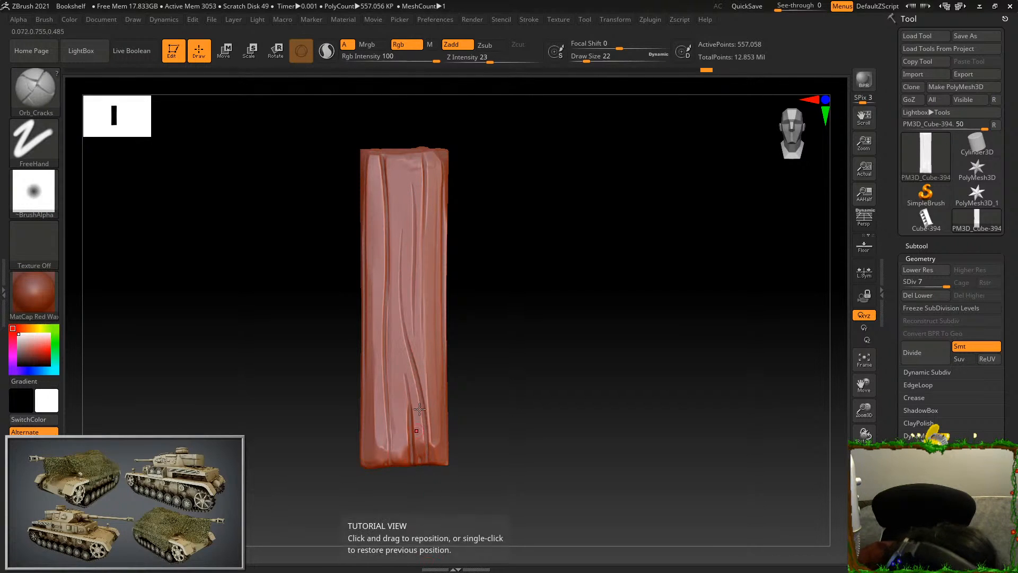
Add finer grain cracks beside the existing grooves and short cracks around the upper end of the panel
{"action": "left_click_drag", "start_coordinate": [435, 421], "coordinate": [425, 284]}
{"action": "left_click_drag", "start_coordinate": [432, 208], "coordinate": [450, 512]}
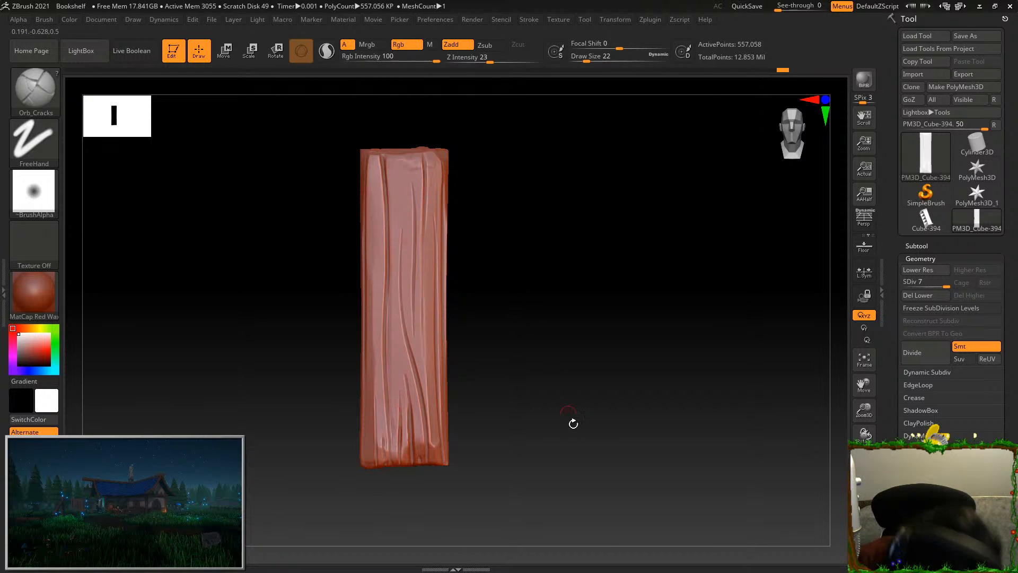
{"action": "left_click_drag", "start_coordinate": [420, 168], "coordinate": [428, 163]}
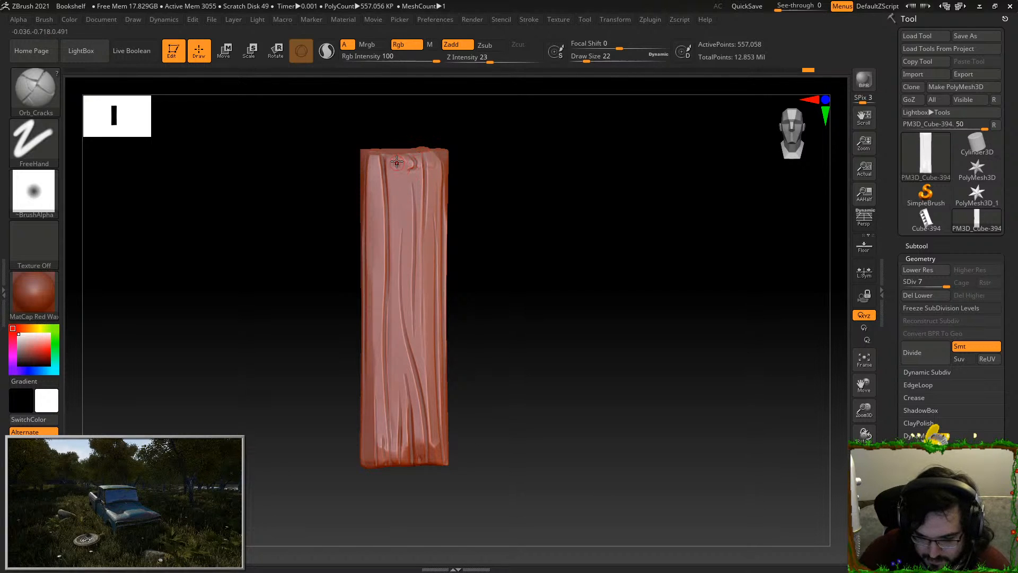
{"action": "left_click_drag", "start_coordinate": [394, 202], "coordinate": [395, 173]}
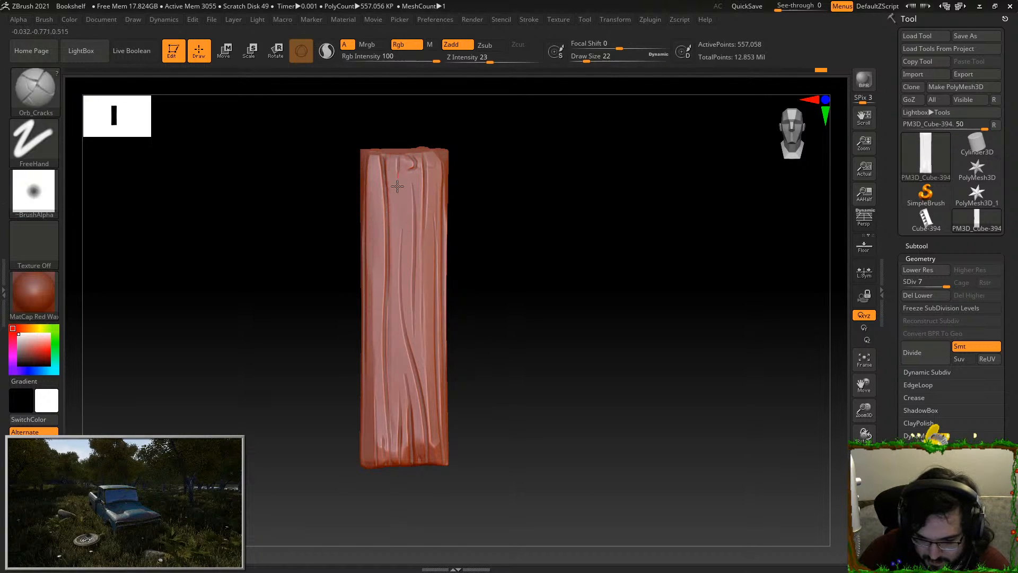
Unhide the bookcase, isolate the opposite, uncarved side panel and frame it straight on
{"action": "left_click", "coordinate": [719, 360], "text": "ctrl+shift"}
{"action": "left_click_drag", "start_coordinate": [561, 350], "coordinate": [504, 269]}
{"action": "left_click", "coordinate": [501, 268], "text": "ctrl+shift"}
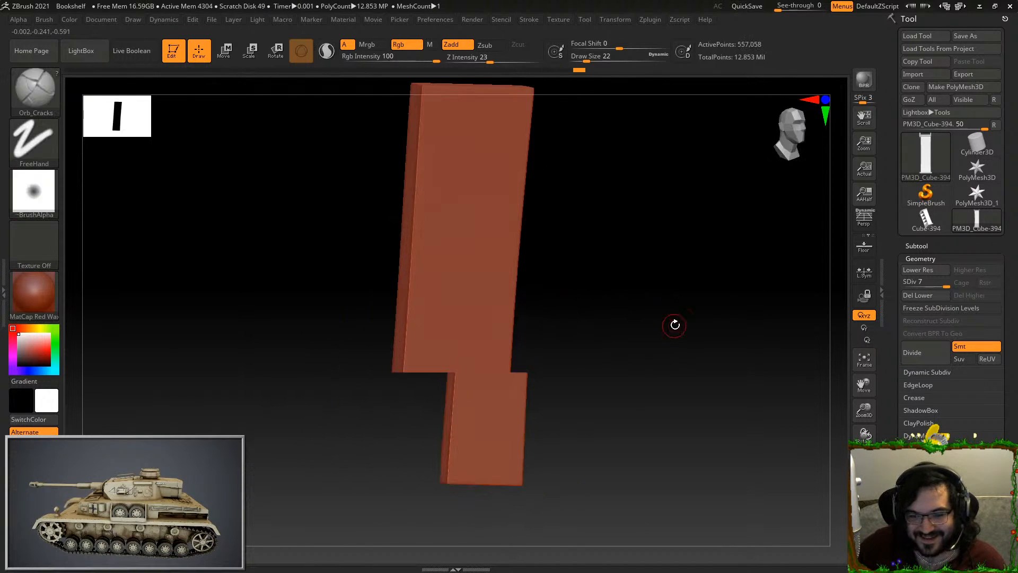
{"action": "key", "text": "f"}
{"action": "left_click_drag", "start_coordinate": [672, 325], "coordinate": [697, 310], "text": "shift"}
{"action": "key", "text": "f"}
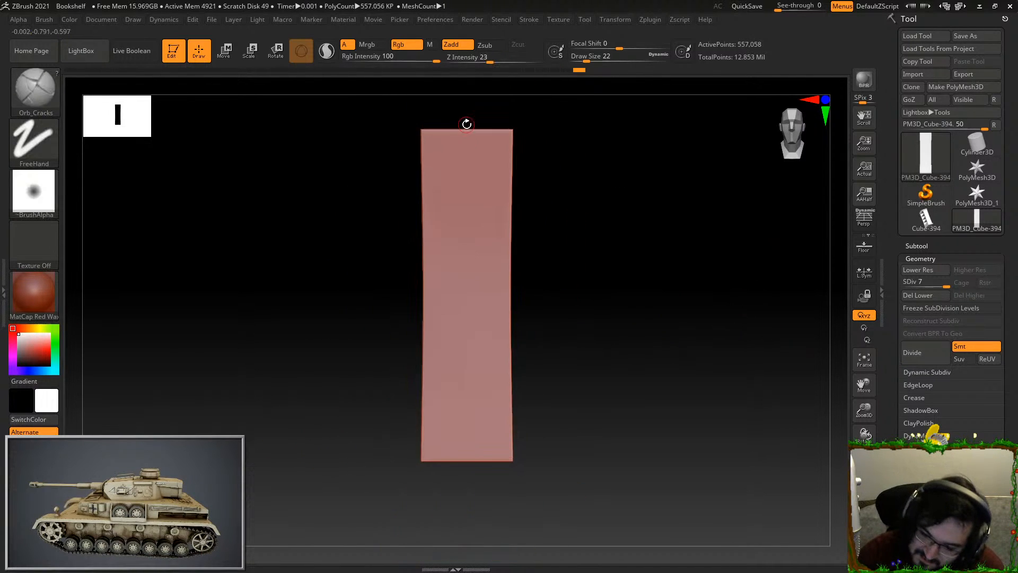
Carve long wavy grain cracks along the full height of the uncarved side panel with the Orb_Cracks brush
{"action": "left_click_drag", "start_coordinate": [467, 132], "coordinate": [462, 187]}
{"action": "key", "text": "ctrl+z"}
{"action": "mouse_move", "coordinate": [477, 128]}
{"action": "left_mouse_down"}
{"action": "mouse_move", "coordinate": [475, 181]}
{"action": "mouse_move", "coordinate": [491, 232]}
{"action": "mouse_move", "coordinate": [480, 416]}
{"action": "mouse_move", "coordinate": [495, 413]}
{"action": "mouse_move", "coordinate": [498, 467]}
{"action": "left_mouse_up"}
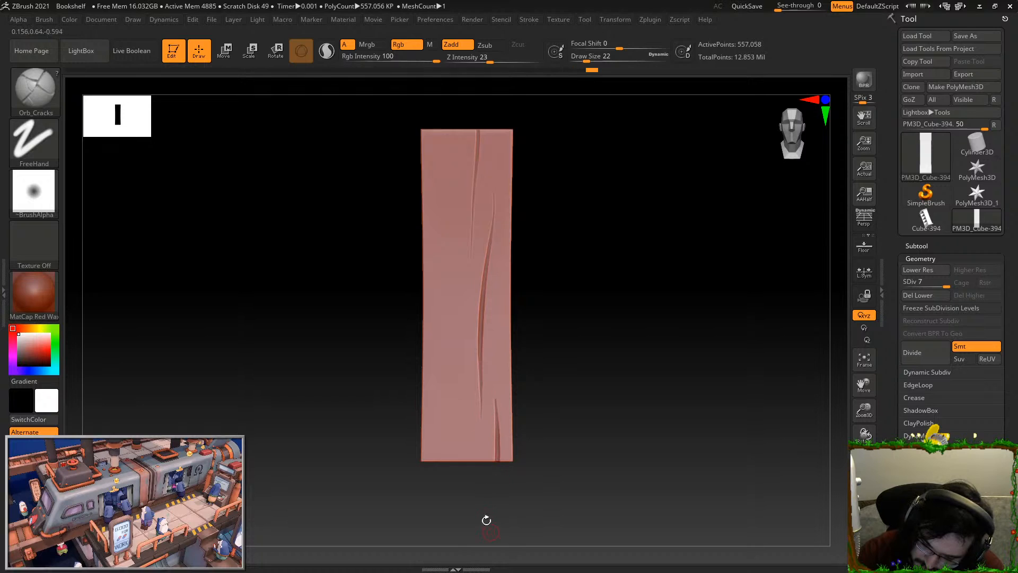
{"action": "mouse_move", "coordinate": [446, 297]}
{"action": "left_mouse_down"}
{"action": "mouse_move", "coordinate": [447, 427]}
{"action": "mouse_move", "coordinate": [462, 460]}
{"action": "left_mouse_up"}
{"action": "left_click_drag", "start_coordinate": [454, 225], "coordinate": [466, 533]}
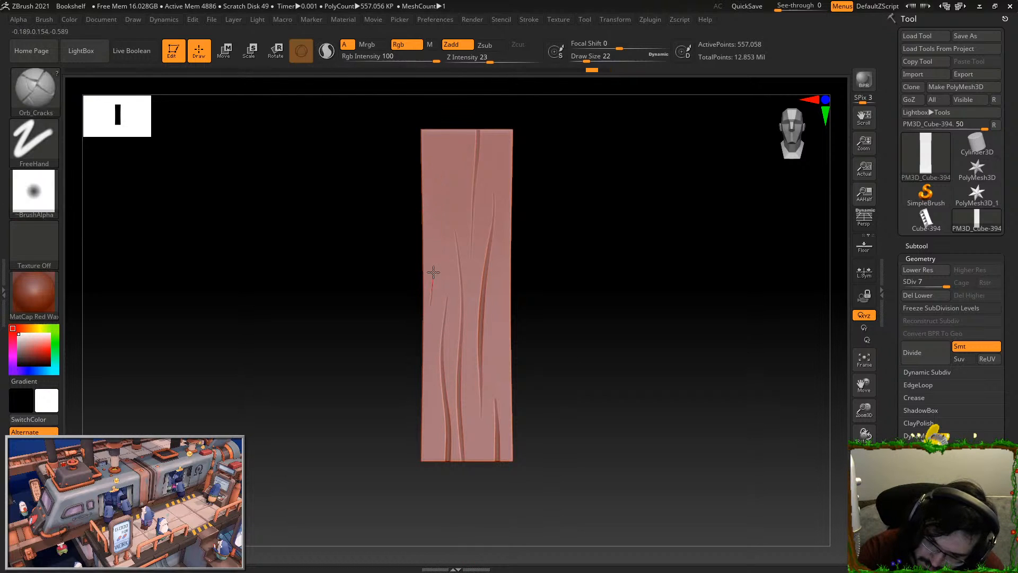
{"action": "mouse_move", "coordinate": [429, 299]}
{"action": "left_mouse_down"}
{"action": "mouse_move", "coordinate": [436, 130]}
{"action": "mouse_move", "coordinate": [445, 293]}
{"action": "left_mouse_up"}
{"action": "left_click_drag", "start_coordinate": [459, 132], "coordinate": [463, 244]}
Unhide the whole bookcase and preview its carved sides with the Chalk and MatCap Gray materials
{"action": "key", "text": "ctrl+shift"}
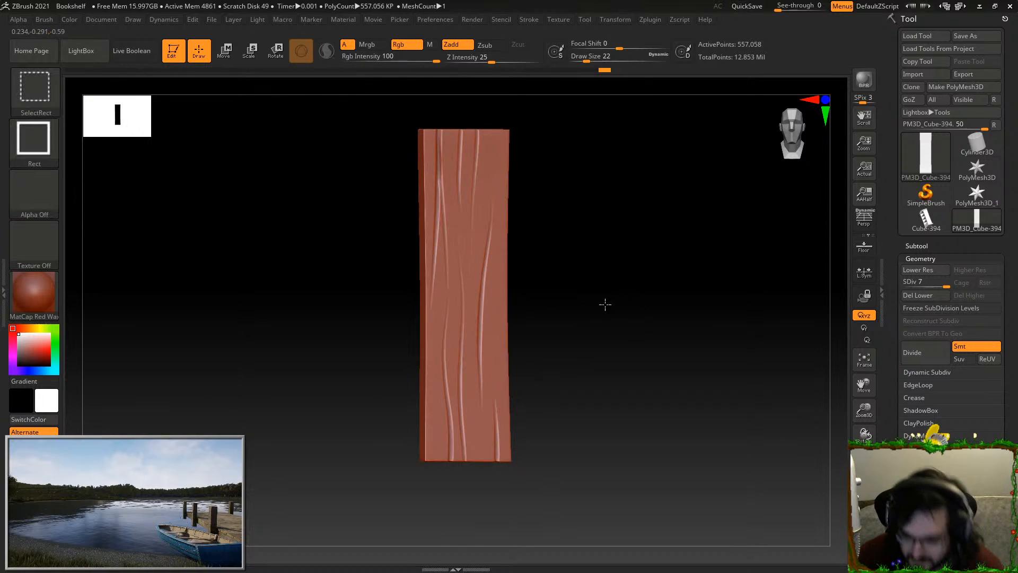
{"action": "left_click", "coordinate": [544, 333], "text": "ctrl+shift"}
{"action": "mouse_move", "coordinate": [718, 468]}
{"action": "left_mouse_down"}
{"action": "mouse_move", "coordinate": [720, 438]}
{"action": "mouse_move", "coordinate": [711, 456]}
{"action": "mouse_move", "coordinate": [755, 452]}
{"action": "mouse_move", "coordinate": [621, 414]}
{"action": "mouse_move", "coordinate": [751, 472]}
{"action": "left_mouse_up"}
{"action": "left_click", "coordinate": [43, 300]}
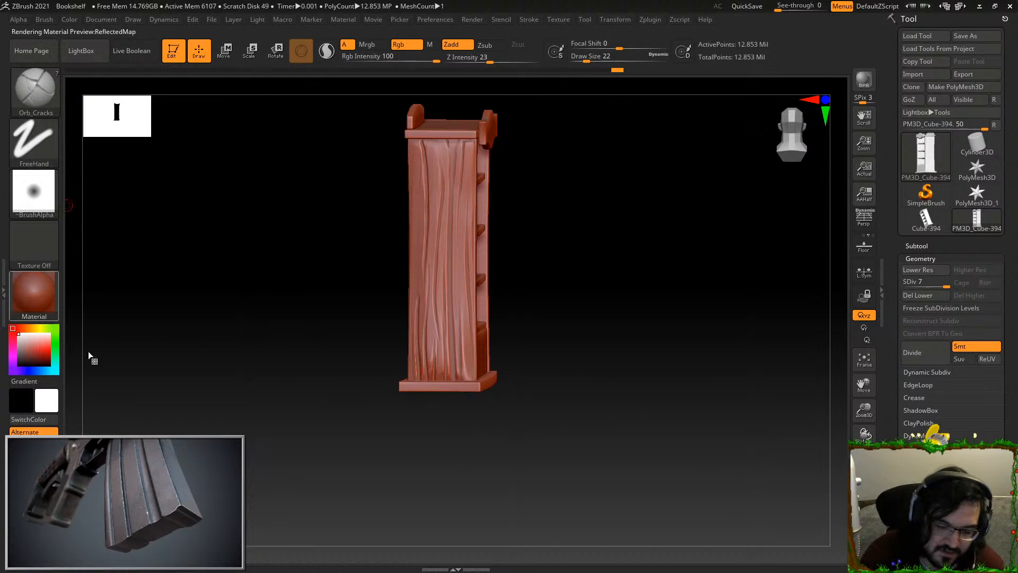
{"action": "left_click", "coordinate": [151, 255]}
{"action": "left_click_drag", "start_coordinate": [261, 321], "coordinate": [682, 345]}
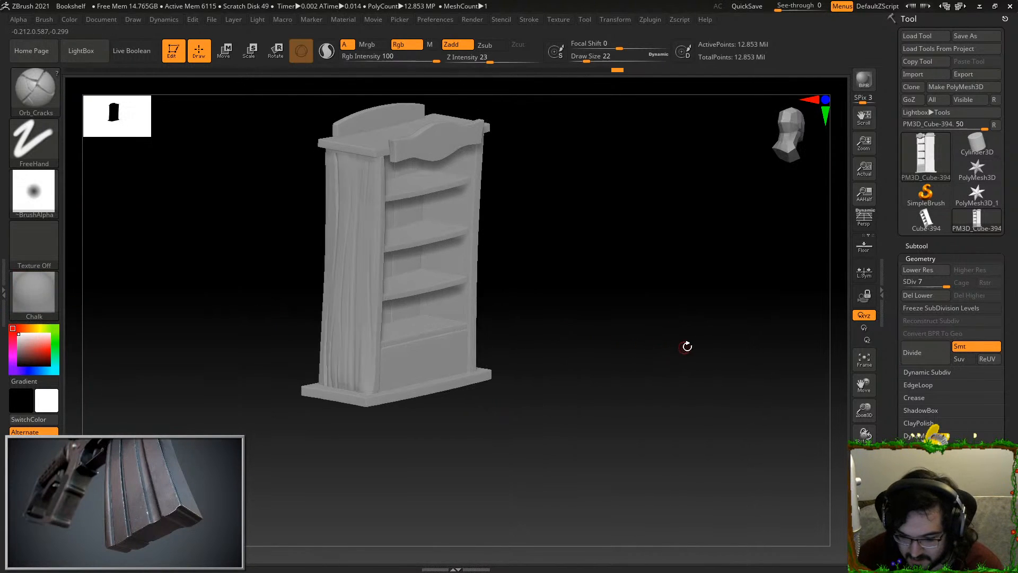
{"action": "left_click", "coordinate": [34, 294]}
{"action": "left_click", "coordinate": [252, 255]}
{"action": "left_click_drag", "start_coordinate": [551, 309], "coordinate": [650, 333]}
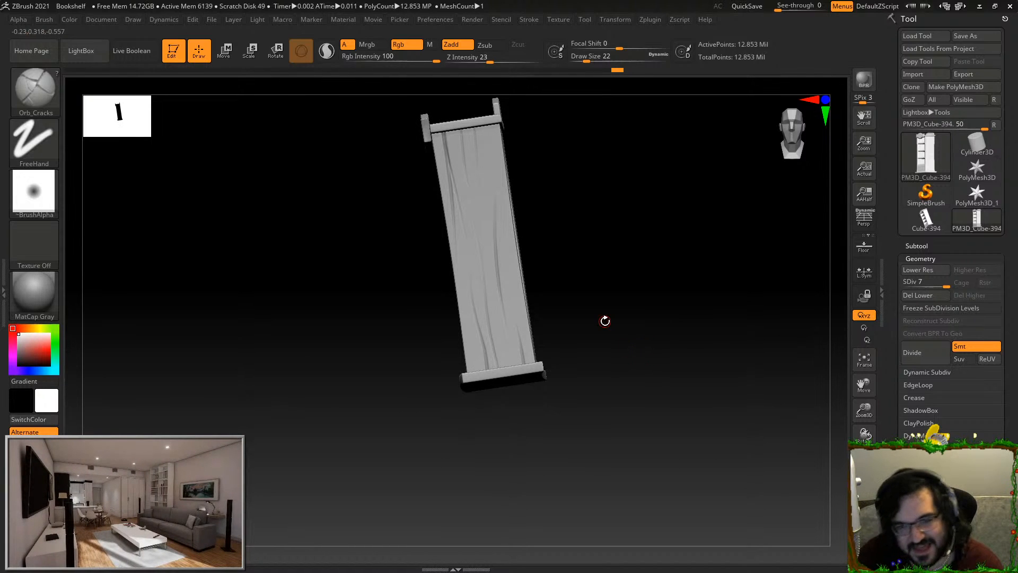
{"action": "left_click_drag", "start_coordinate": [749, 358], "coordinate": [731, 339]}
Revert the mesh to the beginning of its undo history, discarding all carved cracks
{"action": "left_click_drag", "start_coordinate": [615, 73], "coordinate": [513, 75]}
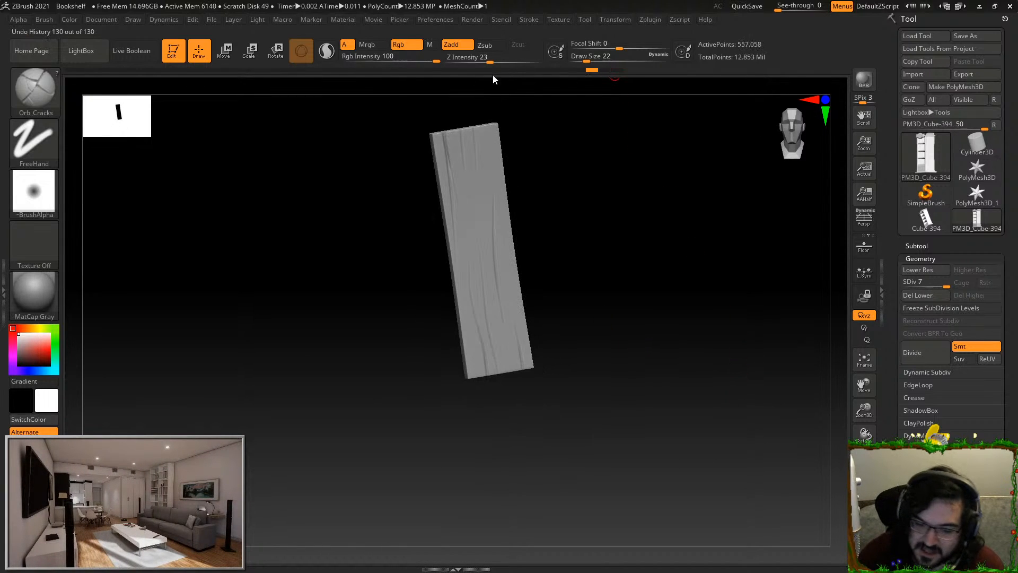
{"action": "left_click_drag", "start_coordinate": [62, 74], "coordinate": [63, 74]}
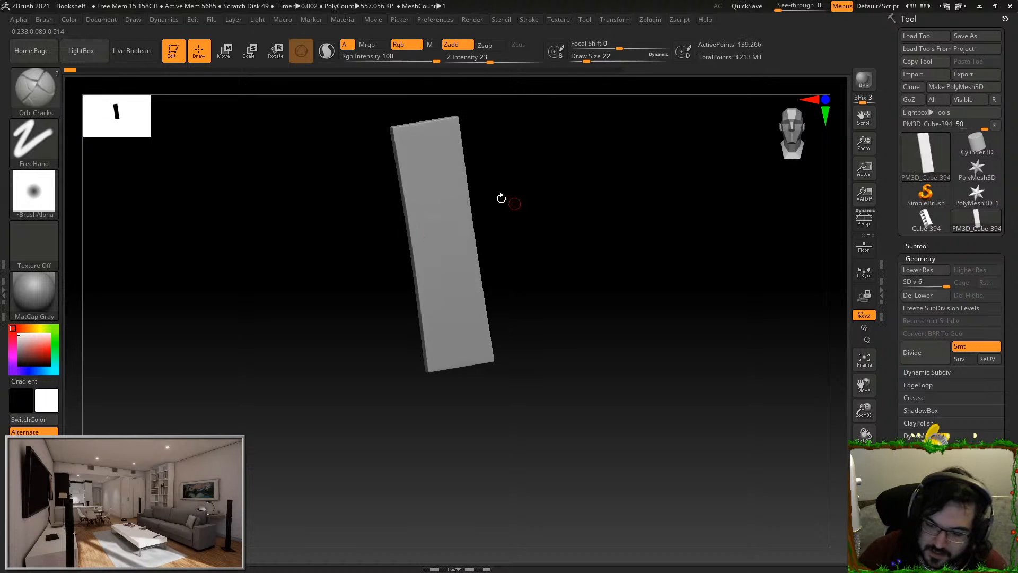
{"action": "left_click_drag", "start_coordinate": [72, 73], "coordinate": [66, 72]}
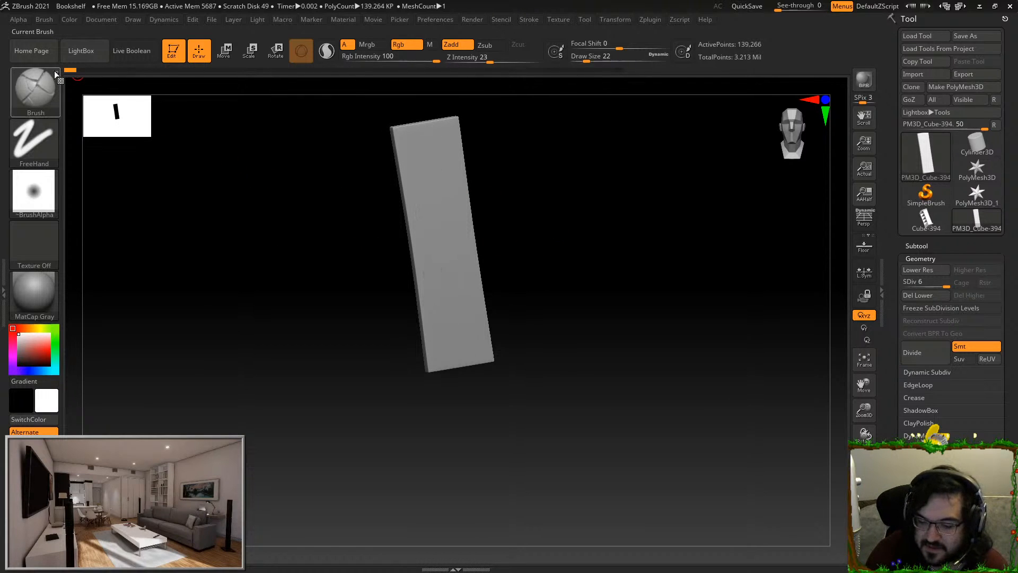
Unhide the full bookcase, accept removal of the 130 undo history entries, and divide the mesh to subdivision level 7
{"action": "left_click", "coordinate": [919, 348]}
{"action": "left_click_drag", "start_coordinate": [743, 418], "coordinate": [756, 413], "text": "shift"}
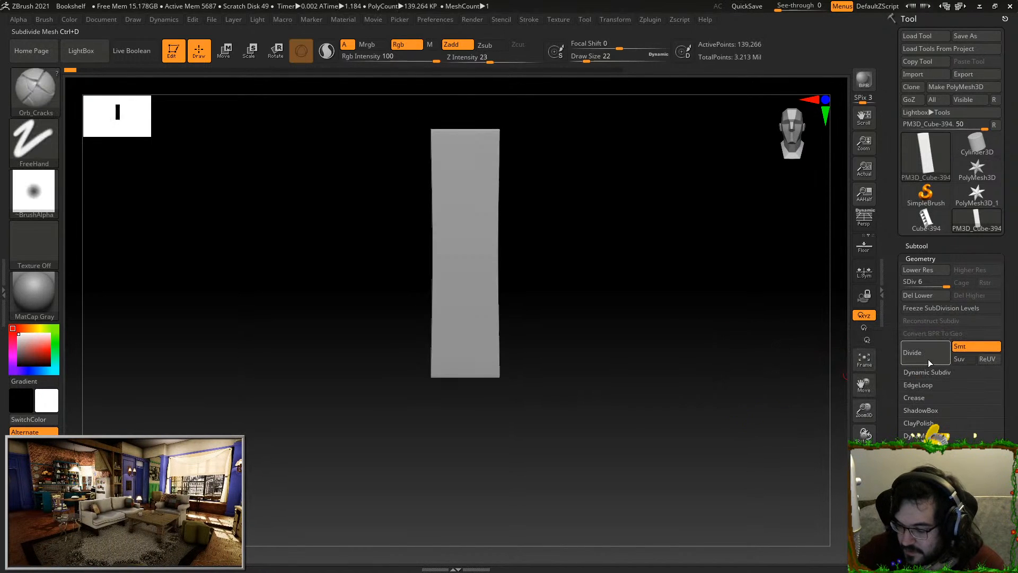
{"action": "left_click", "coordinate": [927, 363]}
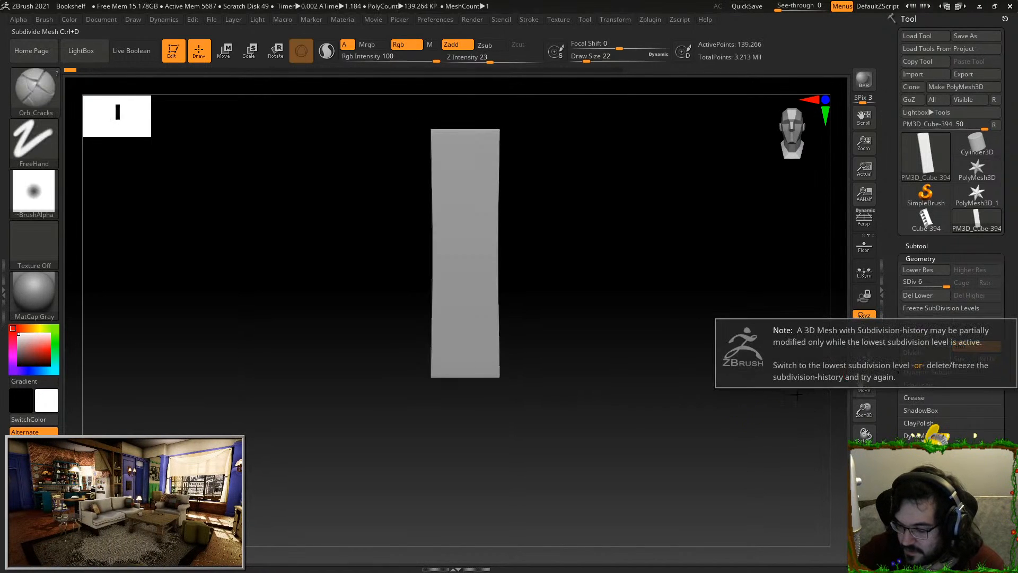
{"action": "left_click", "coordinate": [789, 425], "text": "ctrl+shift"}
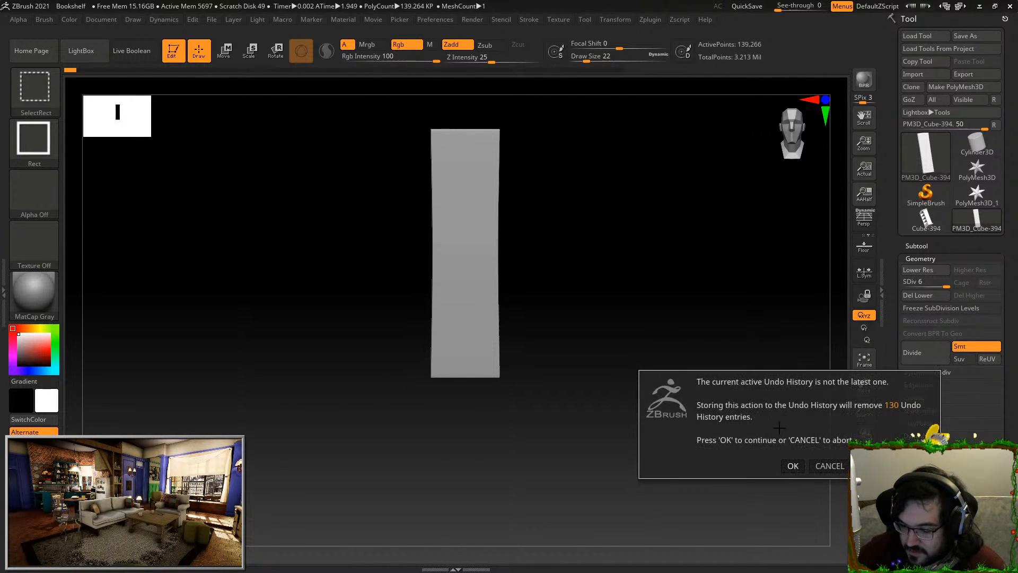
{"action": "left_click", "coordinate": [792, 465]}
{"action": "left_click", "coordinate": [917, 364]}
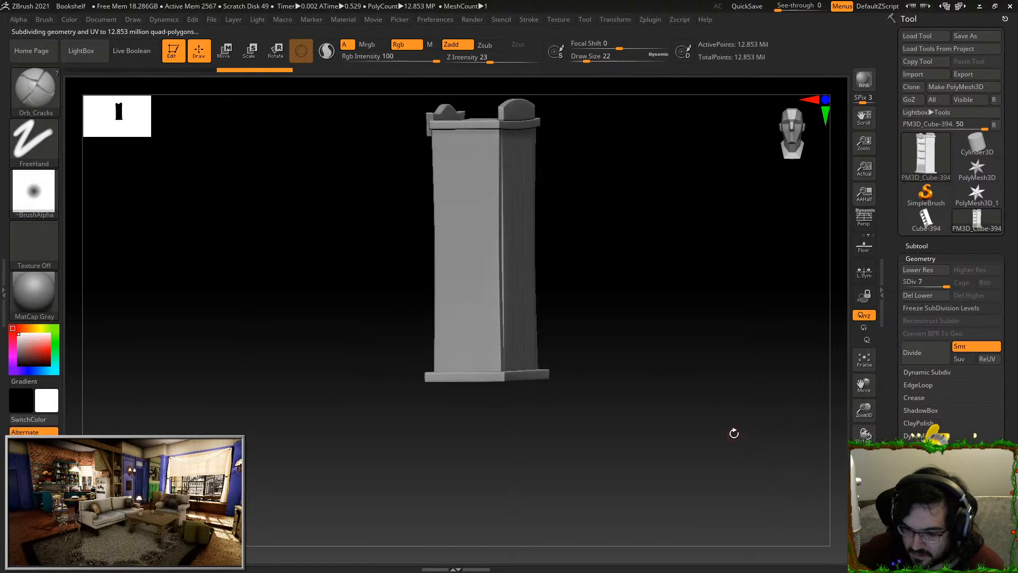
Isolate and frame the bookcase's side panel and carve a tapering crack down from its upper edge
{"action": "left_click", "coordinate": [477, 235], "text": "ctrl+shift"}
{"action": "key", "text": "f"}
{"action": "left_click_drag", "start_coordinate": [688, 402], "coordinate": [680, 357], "text": "alt"}
{"action": "left_click_drag", "start_coordinate": [491, 125], "coordinate": [483, 243]}
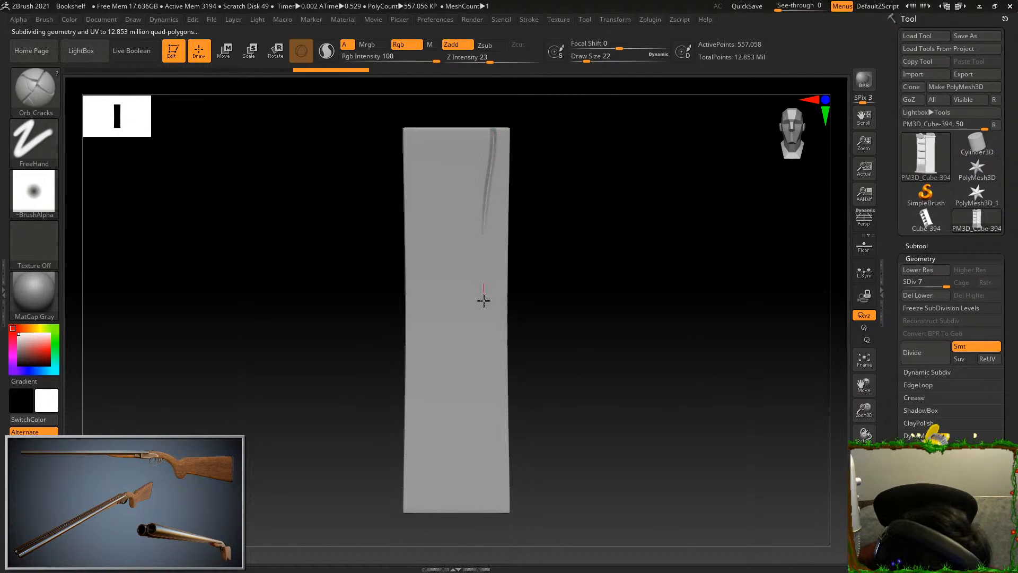
Set the material to MatCap Red Wax and carve a second long crack with a branch from the panel's upper edge
{"action": "left_click", "coordinate": [40, 277]}
{"action": "left_click", "coordinate": [147, 273]}
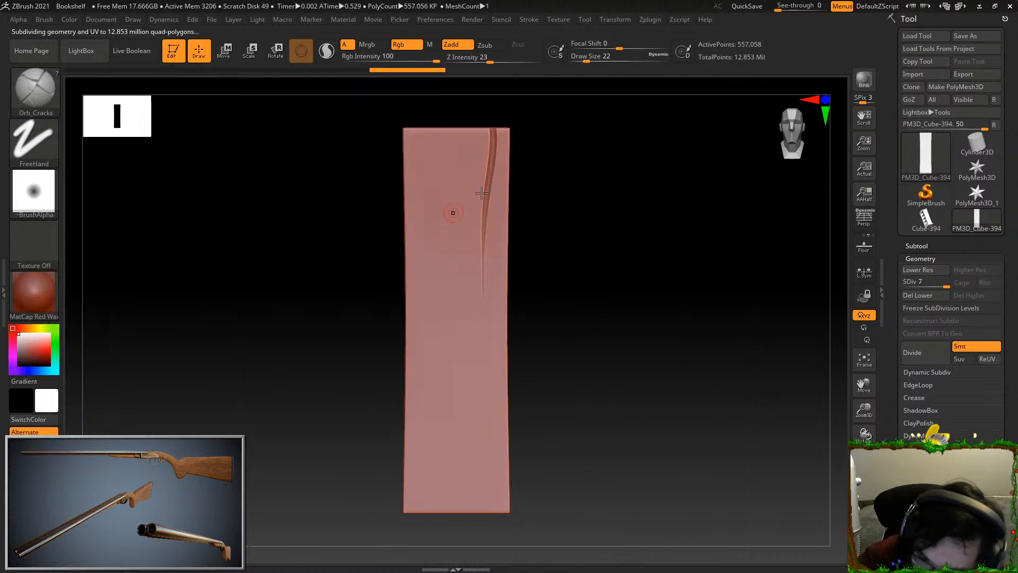
{"action": "left_click_drag", "start_coordinate": [433, 127], "coordinate": [429, 353]}
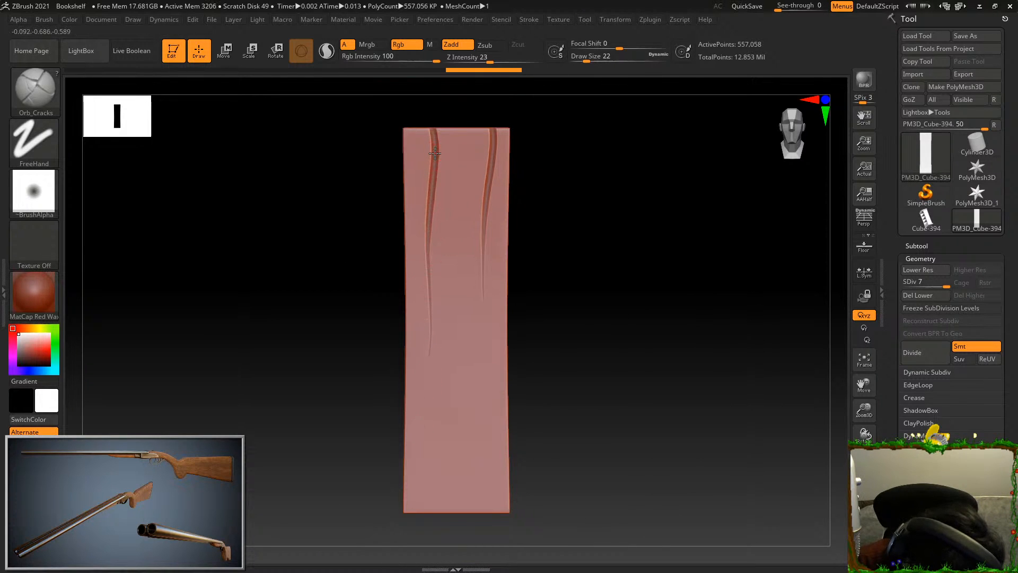
{"action": "key", "text": "ctrl"}
{"action": "mouse_move", "coordinate": [432, 212]}
{"action": "left_mouse_down"}
{"action": "mouse_move", "coordinate": [445, 304]}
{"action": "mouse_move", "coordinate": [443, 457]}
{"action": "mouse_move", "coordinate": [470, 330]}
{"action": "mouse_move", "coordinate": [476, 85]}
{"action": "left_mouse_up"}
{"action": "key", "text": "ctrl+z"}
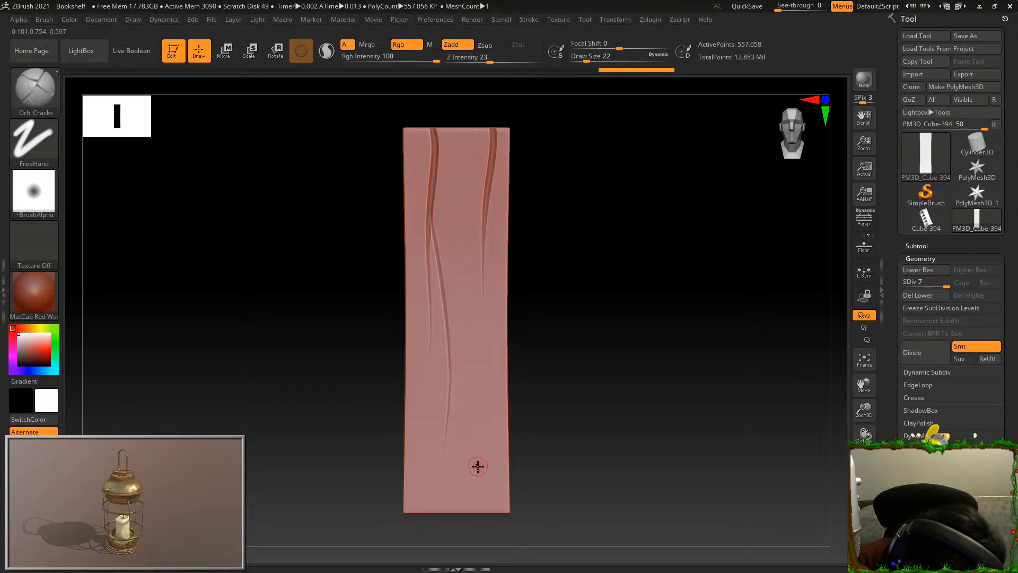
Carve a long crack through the panel's centre and a forked crack running to its lower edge
{"action": "left_click_drag", "start_coordinate": [472, 473], "coordinate": [474, 129]}
{"action": "left_click_drag", "start_coordinate": [498, 436], "coordinate": [489, 525]}
{"action": "key", "text": "ctrl+z"}
{"action": "left_click_drag", "start_coordinate": [501, 403], "coordinate": [486, 563]}
{"action": "left_click_drag", "start_coordinate": [494, 463], "coordinate": [501, 566]}
{"action": "key", "text": "ctrl+z"}
{"action": "left_click_drag", "start_coordinate": [495, 461], "coordinate": [501, 569]}
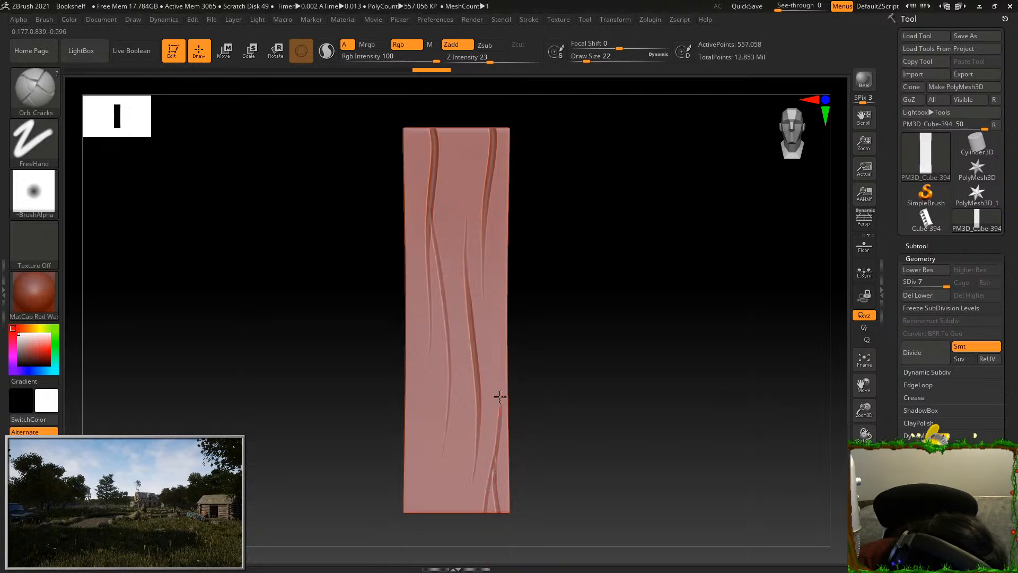
Carve additional cracks rising from the panel's lower edge and unhide the whole bookcase
{"action": "left_click_drag", "start_coordinate": [423, 432], "coordinate": [419, 512]}
{"action": "mouse_move", "coordinate": [426, 439]}
{"action": "left_mouse_down"}
{"action": "mouse_move", "coordinate": [423, 512]}
{"action": "mouse_move", "coordinate": [441, 296]}
{"action": "left_mouse_up"}
{"action": "left_click_drag", "start_coordinate": [459, 378], "coordinate": [447, 511]}
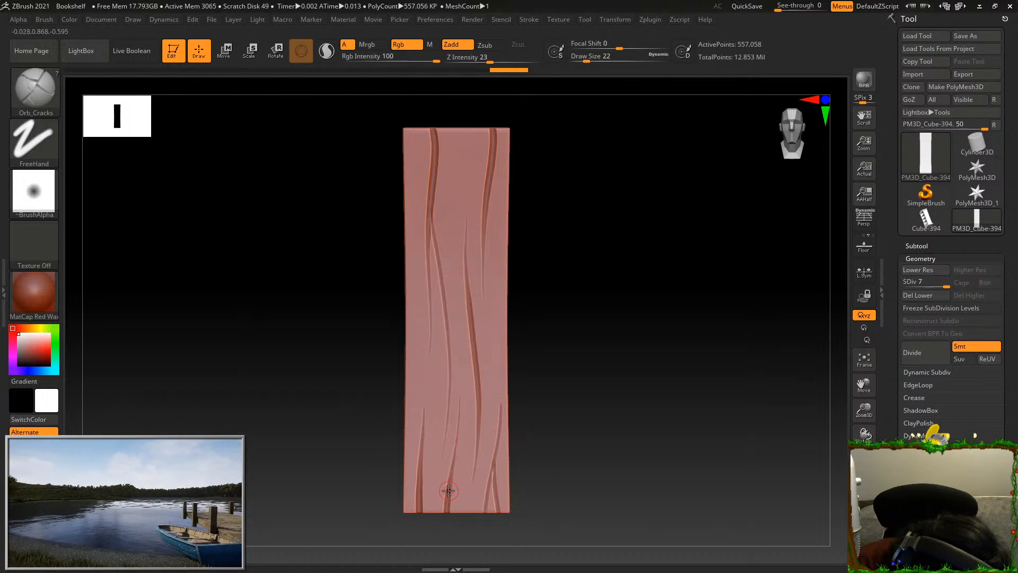
{"action": "key", "text": "ctrl+shift"}
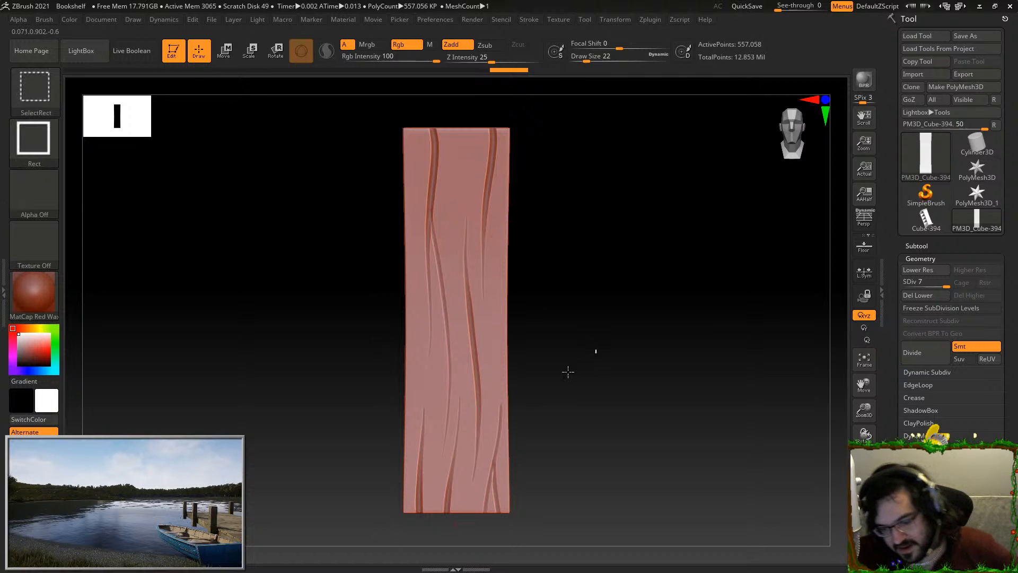
{"action": "left_click", "coordinate": [568, 371], "text": "ctrl+shift"}
{"action": "left_click_drag", "start_coordinate": [735, 392], "coordinate": [647, 254]}
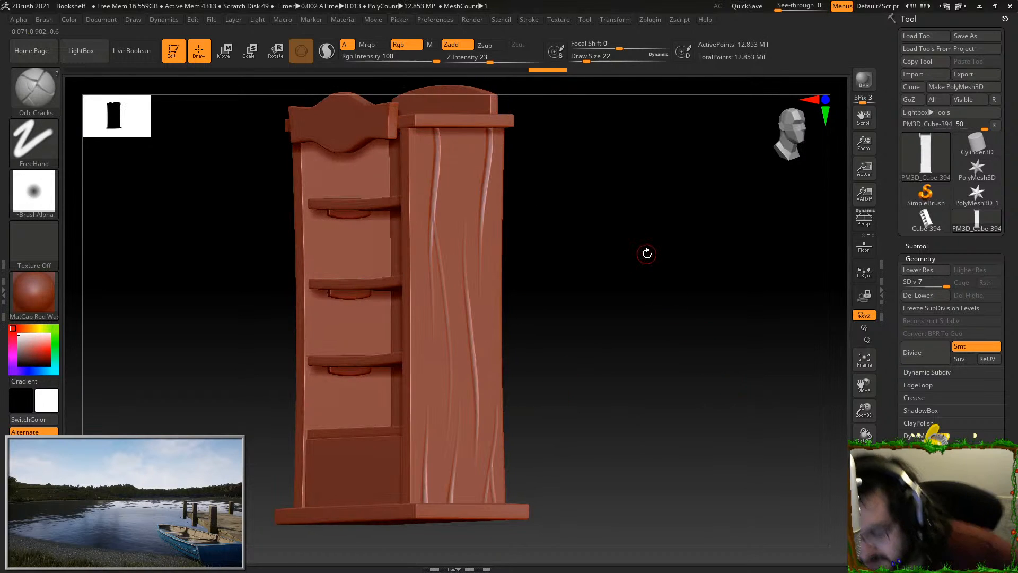
Start trimming the panel's front edge with TrimDynamic, setting Focal Shift to -75, Z Intensity to 63 and Draw Size to 29
{"action": "left_click", "coordinate": [37, 92]}
{"action": "left_click", "coordinate": [411, 306]}
{"action": "mouse_move", "coordinate": [411, 307]}
{"action": "left_mouse_down"}
{"action": "mouse_move", "coordinate": [411, 286]}
{"action": "mouse_move", "coordinate": [411, 349]}
{"action": "mouse_move", "coordinate": [412, 337]}
{"action": "left_mouse_up"}
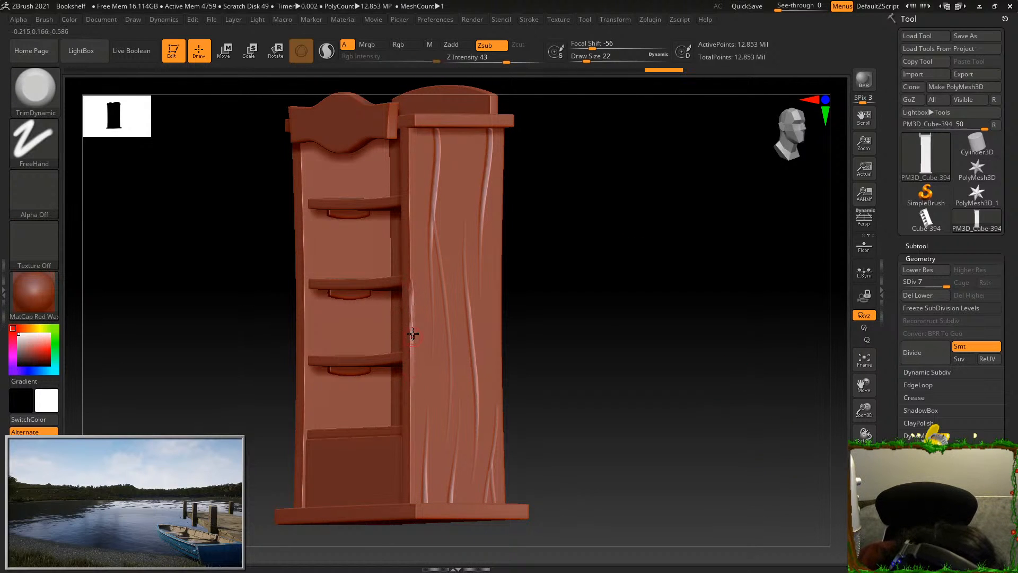
{"action": "left_click_drag", "start_coordinate": [591, 46], "coordinate": [583, 46]}
{"action": "left_click_drag", "start_coordinate": [506, 60], "coordinate": [519, 60]}
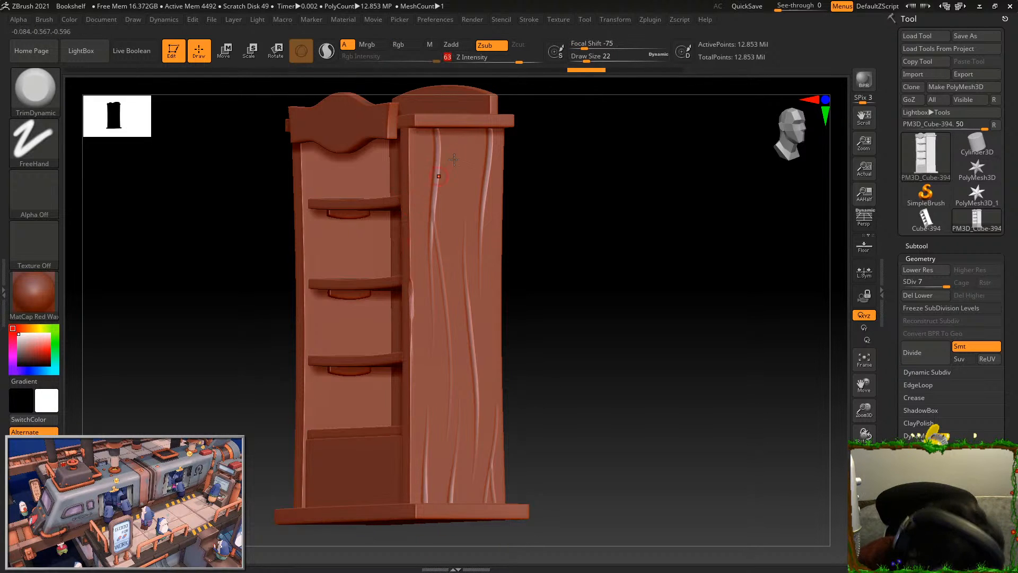
{"action": "left_click_drag", "start_coordinate": [586, 60], "coordinate": [589, 60]}
Trim worn, uneven chips along the front edge of the side panel with the TrimDynamic brush
{"action": "mouse_move", "coordinate": [410, 197]}
{"action": "left_mouse_down"}
{"action": "mouse_move", "coordinate": [411, 249]}
{"action": "mouse_move", "coordinate": [412, 232]}
{"action": "left_mouse_up"}
{"action": "right_click_drag", "start_coordinate": [414, 429], "coordinate": [442, 384], "text": "alt"}
{"action": "left_click_drag", "start_coordinate": [439, 430], "coordinate": [439, 445]}
{"action": "right_click_drag", "start_coordinate": [449, 436], "coordinate": [509, 426]}
{"action": "left_click_drag", "start_coordinate": [437, 394], "coordinate": [438, 349]}
Chip the rear edge of the side panel with TrimDynamic, undoing the test stroke on its face
{"action": "right_click_drag", "start_coordinate": [586, 229], "coordinate": [418, 216]}
{"action": "left_click_drag", "start_coordinate": [501, 243], "coordinate": [509, 298]}
{"action": "right_click_drag", "start_coordinate": [714, 327], "coordinate": [728, 398], "text": "alt"}
{"action": "mouse_move", "coordinate": [503, 242]}
{"action": "left_mouse_down"}
{"action": "mouse_move", "coordinate": [498, 205]}
{"action": "mouse_move", "coordinate": [507, 277]}
{"action": "left_mouse_up"}
{"action": "mouse_move", "coordinate": [456, 234]}
{"action": "right_mouse_down"}
{"action": "mouse_move", "coordinate": [546, 223]}
{"action": "mouse_move", "coordinate": [514, 219]}
{"action": "right_mouse_up"}
{"action": "left_click_drag", "start_coordinate": [478, 192], "coordinate": [476, 200]}
{"action": "key", "text": "ctrl+z"}
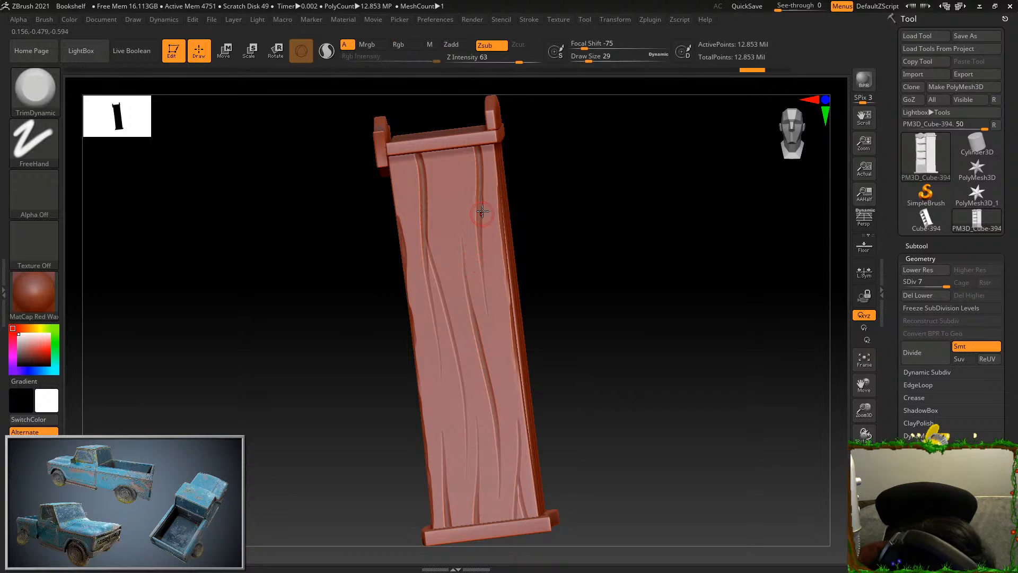
Isolate the carved side panel from the rest of the bookcase
{"action": "right_click_drag", "start_coordinate": [618, 333], "coordinate": [713, 338]}
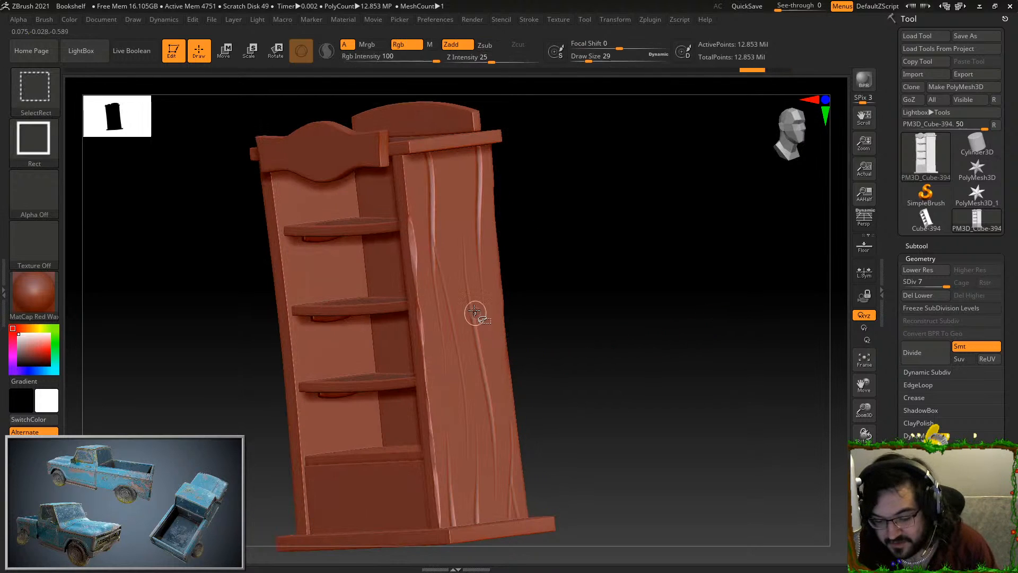
{"action": "left_click", "coordinate": [475, 313], "text": "ctrl+shift"}
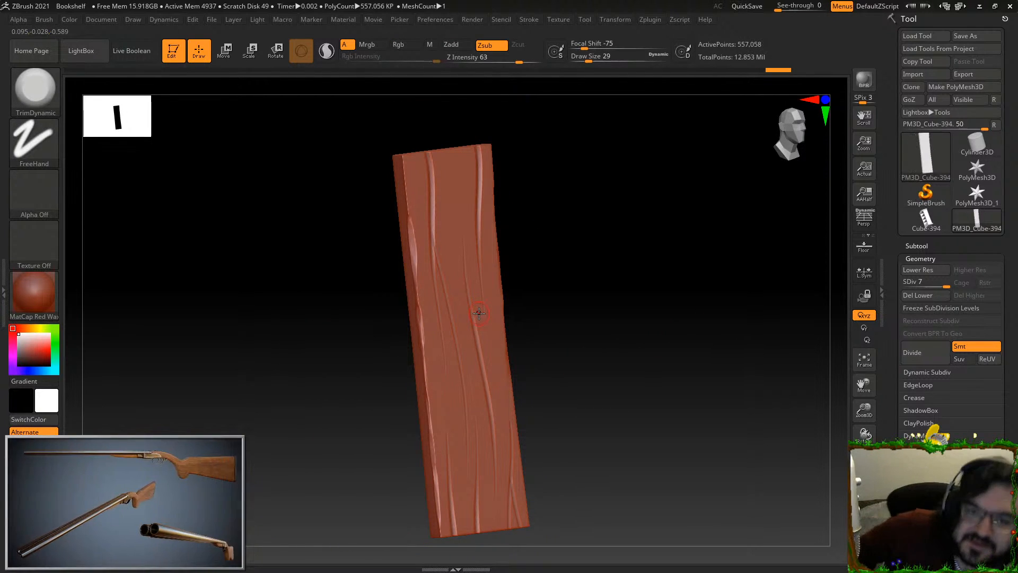
Choose the Orb_Cracks brush and face the isolated panel's uncarved side straight on
{"action": "left_click", "coordinate": [34, 85]}
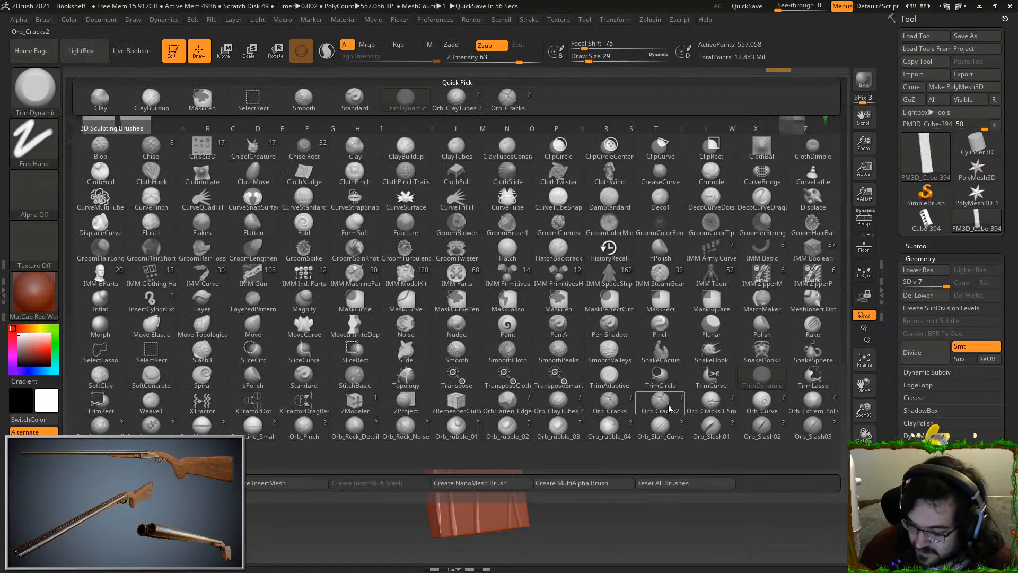
{"action": "left_click", "coordinate": [609, 401]}
{"action": "left_click_drag", "start_coordinate": [708, 345], "coordinate": [668, 286], "text": "shift"}
{"action": "left_click_drag", "start_coordinate": [464, 146], "coordinate": [466, 352]}
{"action": "key", "text": "ctrl+z"}
{"action": "key", "text": "ctrl+z"}
{"action": "left_click_drag", "start_coordinate": [456, 148], "coordinate": [459, 382]}
{"action": "left_click_drag", "start_coordinate": [496, 238], "coordinate": [473, 530]}
{"action": "key", "text": "ctrl+z"}
{"action": "left_click_drag", "start_coordinate": [495, 264], "coordinate": [467, 530]}
{"action": "left_click_drag", "start_coordinate": [484, 398], "coordinate": [483, 530]}
{"action": "key", "text": "ctrl+z"}
{"action": "left_click_drag", "start_coordinate": [473, 432], "coordinate": [478, 517]}
{"action": "key", "text": "ctrl+z"}
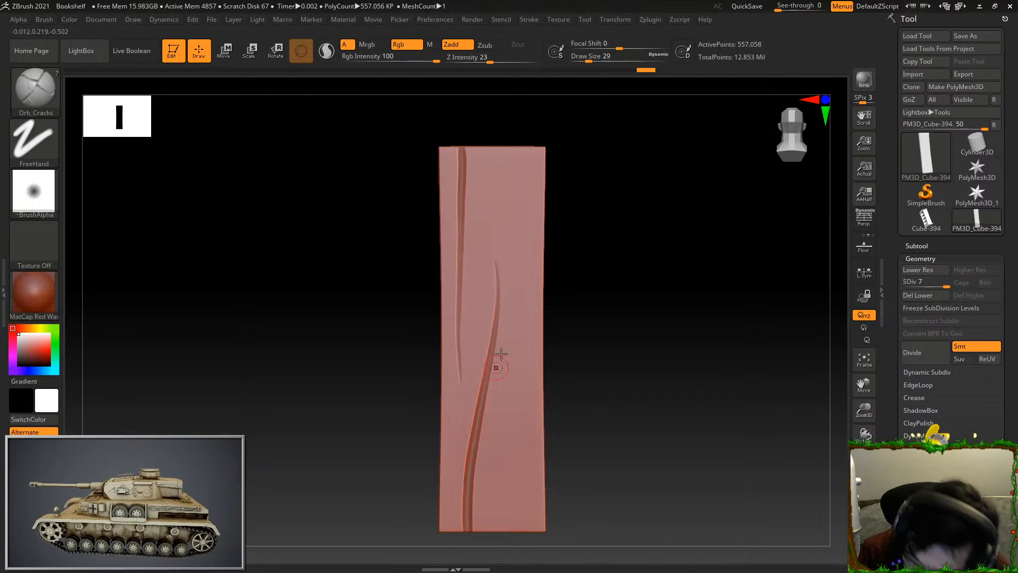
{"action": "key", "text": "ctrl+z"}
{"action": "key", "text": "ctrl+z"}
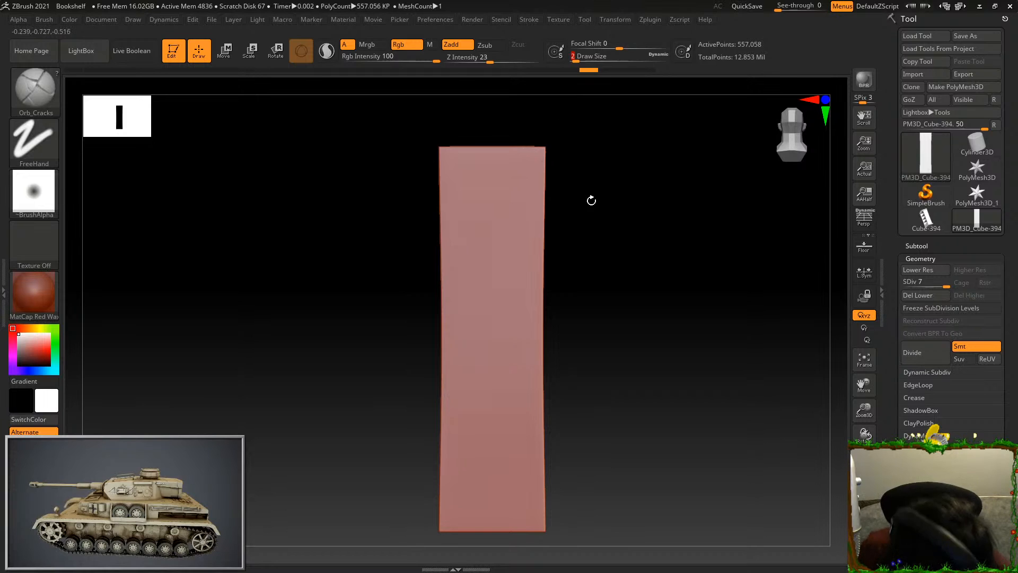
Set Draw Size to 20 and carve long cracks along the panel's right side, running in from its top and bottom ends
{"action": "left_click_drag", "start_coordinate": [511, 143], "coordinate": [508, 407]}
{"action": "left_click_drag", "start_coordinate": [527, 324], "coordinate": [498, 567]}
{"action": "key", "text": "ctrl+z"}
{"action": "left_click_drag", "start_coordinate": [522, 447], "coordinate": [530, 531]}
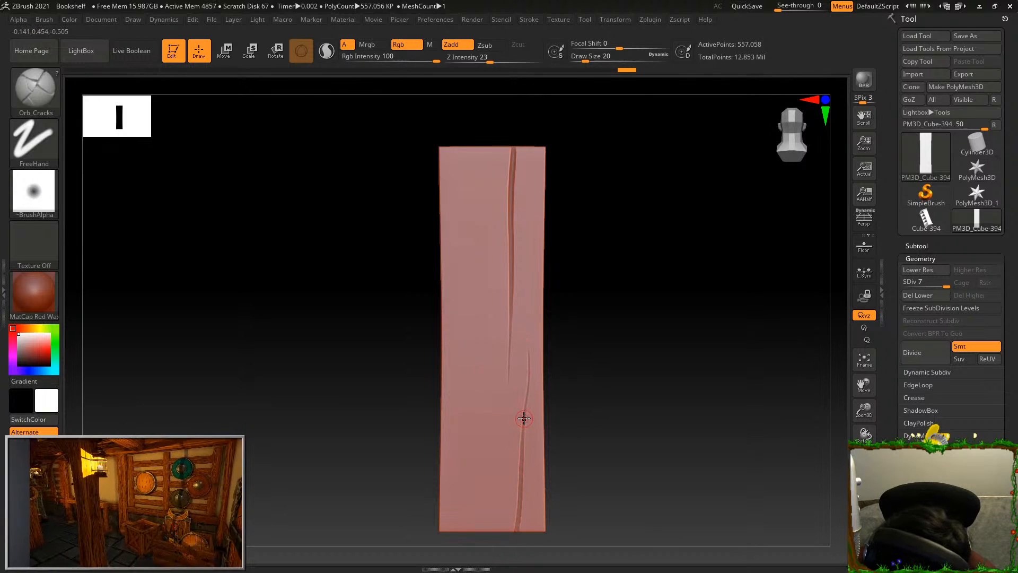
{"action": "left_click_drag", "start_coordinate": [523, 416], "coordinate": [532, 542]}
Carve a long curved crack up from the bottom end along the panel's left side, undoing the unwanted strokes
{"action": "left_click_drag", "start_coordinate": [481, 521], "coordinate": [472, 204]}
{"action": "key", "text": "ctrl+z"}
{"action": "mouse_move", "coordinate": [457, 531]}
{"action": "left_mouse_down"}
{"action": "mouse_move", "coordinate": [467, 497]}
{"action": "mouse_move", "coordinate": [456, 345]}
{"action": "mouse_move", "coordinate": [465, 290]}
{"action": "left_mouse_up"}
{"action": "mouse_move", "coordinate": [491, 517]}
{"action": "left_mouse_down"}
{"action": "mouse_move", "coordinate": [488, 536]}
{"action": "mouse_move", "coordinate": [482, 461]}
{"action": "mouse_move", "coordinate": [494, 561]}
{"action": "left_mouse_up"}
{"action": "key", "text": "ctrl+z"}
{"action": "key", "text": "ctrl+z"}
{"action": "key", "text": "ctrl+z"}
{"action": "key", "text": "ctrl+z"}
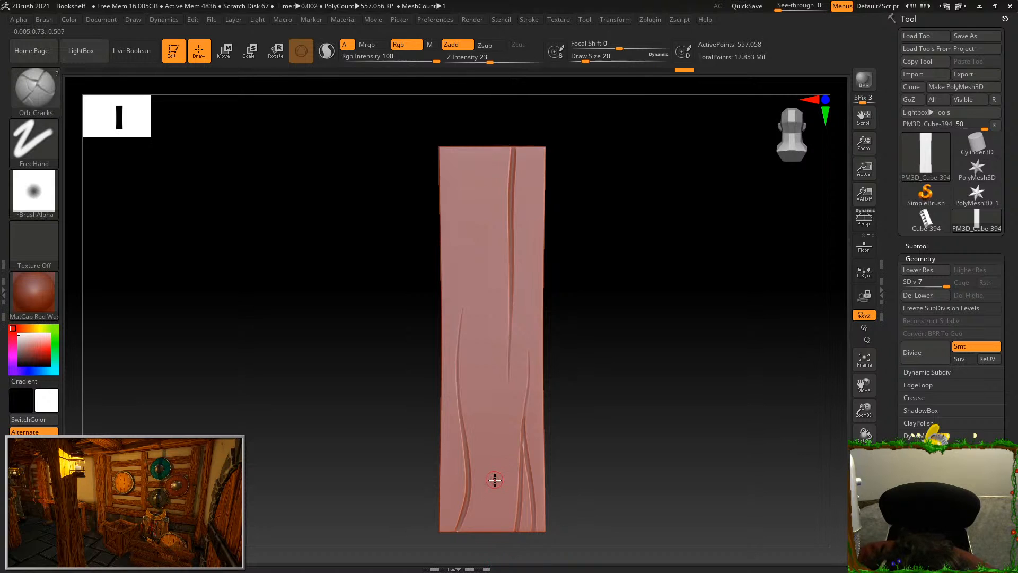
Carve short cracks at the middle of the panel's bottom end and a longer tapered one above them
{"action": "left_click_drag", "start_coordinate": [494, 478], "coordinate": [492, 551]}
{"action": "key", "text": "ctrl+z"}
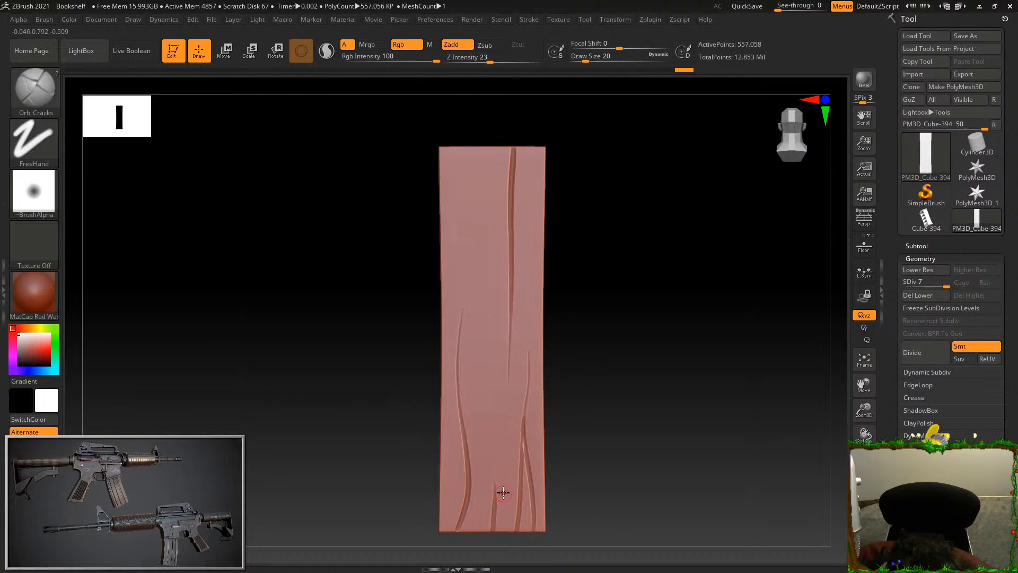
{"action": "key", "text": "ctrl+z"}
{"action": "left_click_drag", "start_coordinate": [490, 567], "coordinate": [490, 569]}
{"action": "key", "text": "ctrl+z"}
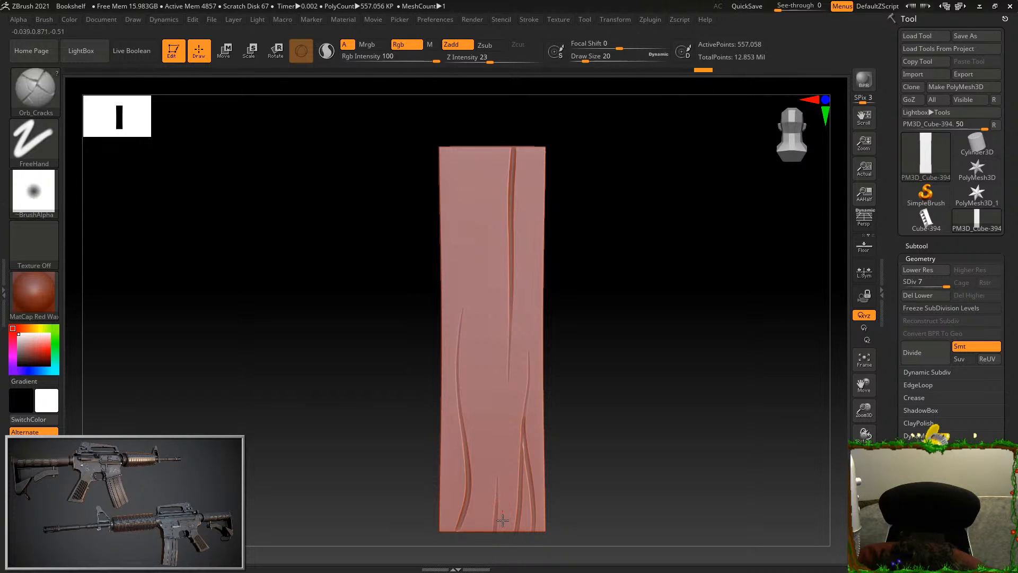
{"action": "left_click_drag", "start_coordinate": [483, 536], "coordinate": [480, 556]}
{"action": "left_click_drag", "start_coordinate": [480, 474], "coordinate": [476, 350]}
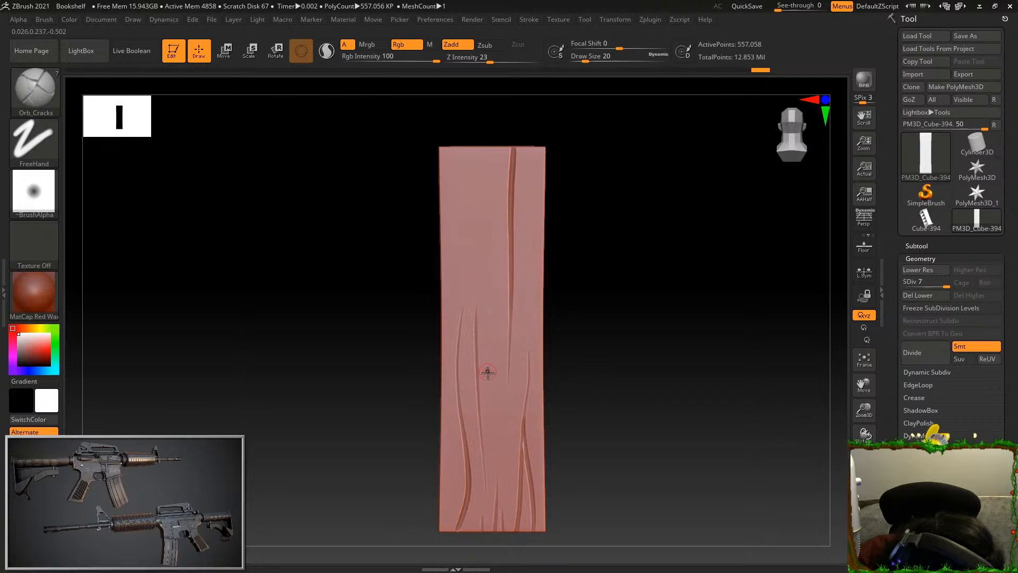
{"action": "left_click_drag", "start_coordinate": [480, 467], "coordinate": [474, 277]}
Carve tapered cracks down from the panel's top end and a long one through its middle, undoing strokes that do not fit
{"action": "left_click_drag", "start_coordinate": [482, 145], "coordinate": [493, 280]}
{"action": "key", "text": "ctrl+z"}
{"action": "left_click_drag", "start_coordinate": [492, 159], "coordinate": [485, 290]}
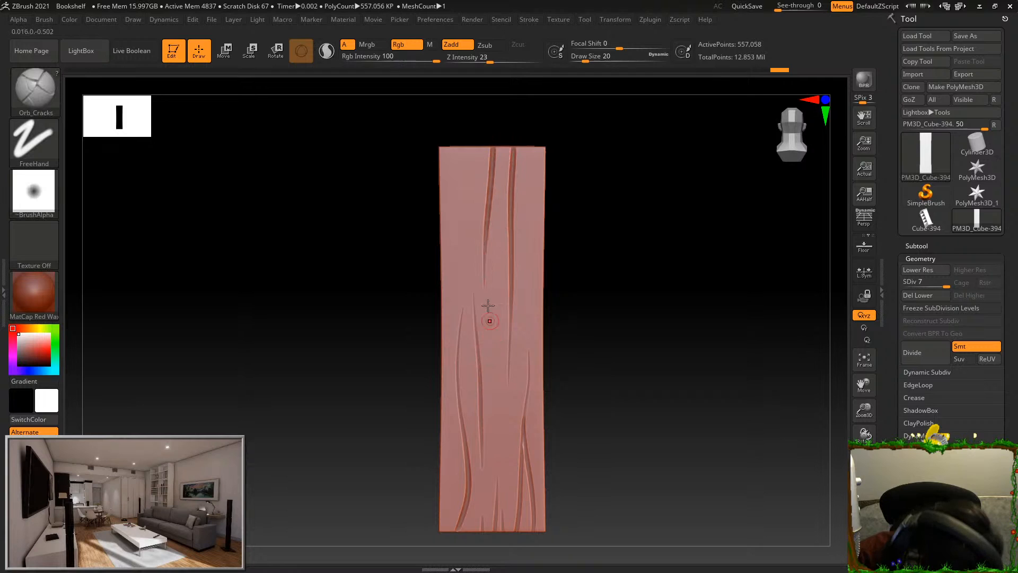
{"action": "left_click_drag", "start_coordinate": [502, 422], "coordinate": [493, 245]}
{"action": "left_click_drag", "start_coordinate": [532, 145], "coordinate": [534, 415]}
{"action": "key", "text": "ctrl+z"}
{"action": "left_click_drag", "start_coordinate": [455, 145], "coordinate": [453, 249]}
{"action": "left_click_drag", "start_coordinate": [471, 187], "coordinate": [466, 236]}
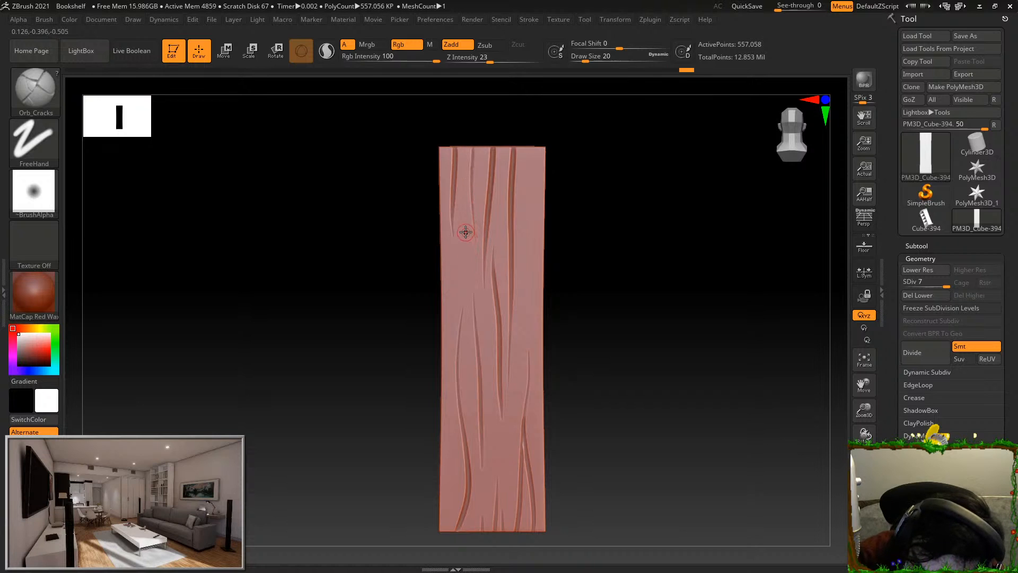
{"action": "left_click_drag", "start_coordinate": [452, 314], "coordinate": [452, 330]}
Bring all hidden parts of the bookcase back into view and turn it to show its other side
{"action": "left_click_drag", "start_coordinate": [675, 437], "coordinate": [685, 439], "text": "ctrl+shift"}
{"action": "left_click", "coordinate": [736, 482], "text": "ctrl+shift"}
{"action": "mouse_move", "coordinate": [734, 495]}
{"action": "left_mouse_down"}
{"action": "mouse_move", "coordinate": [731, 466]}
{"action": "mouse_move", "coordinate": [757, 430]}
{"action": "mouse_move", "coordinate": [746, 420]}
{"action": "mouse_move", "coordinate": [756, 422]}
{"action": "left_mouse_up"}
{"action": "left_click", "coordinate": [684, 471], "text": "ctrl+shift"}
{"action": "mouse_move", "coordinate": [672, 463]}
{"action": "left_mouse_down"}
{"action": "mouse_move", "coordinate": [731, 467]}
{"action": "mouse_move", "coordinate": [691, 462]}
{"action": "mouse_move", "coordinate": [740, 448]}
{"action": "left_mouse_up"}
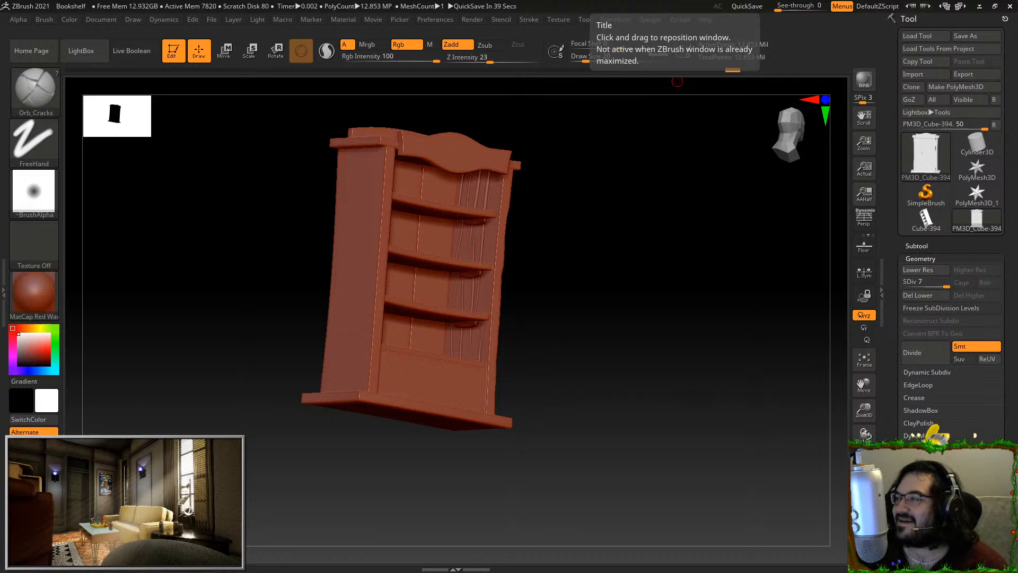
{"action": "left_click_drag", "start_coordinate": [1017, 6], "coordinate": [694, 0]}
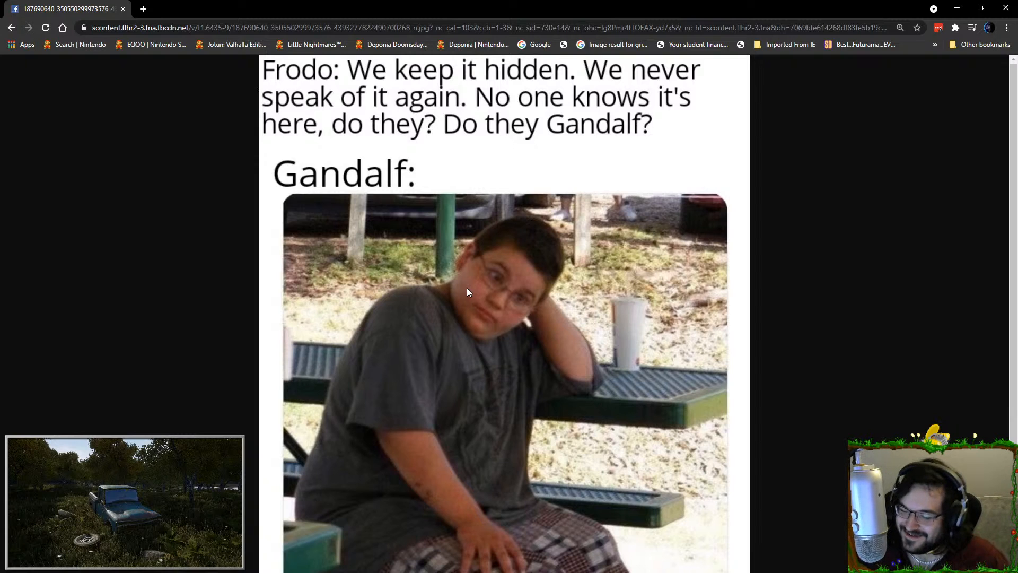
{"action": "left_click_drag", "start_coordinate": [59, 15], "coordinate": [59, 0]}
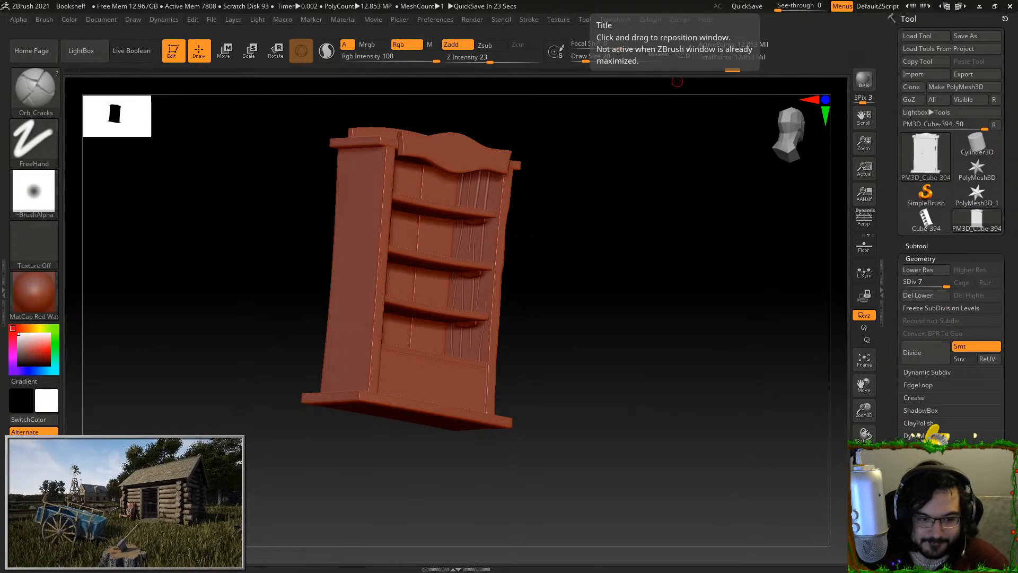
Isolate the bookcase's opposite, uncarved side panel and frame its flat face
{"action": "left_click_drag", "start_coordinate": [577, 256], "coordinate": [619, 263]}
{"action": "key", "text": "ctrl+shift"}
{"action": "left_click", "coordinate": [484, 287], "text": "ctrl+shift"}
{"action": "key", "text": "f"}
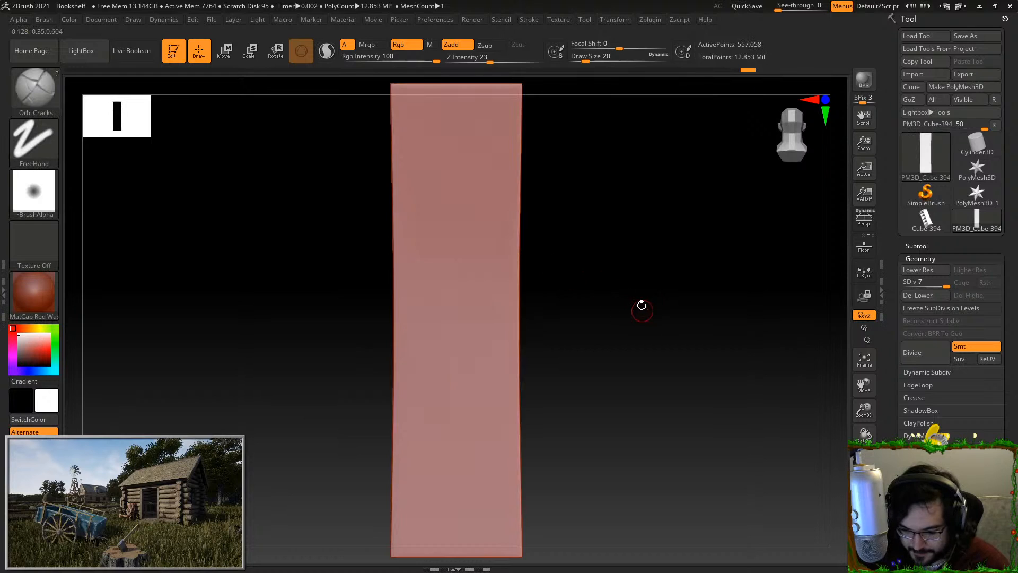
{"action": "left_click_drag", "start_coordinate": [642, 307], "coordinate": [569, 251], "text": "alt"}
{"action": "left_click_drag", "start_coordinate": [519, 201], "coordinate": [568, 241], "text": "alt"}
Carve wood grain with Orb_Cracks on this panel: long cracks along both sides, a spiral curl low down and short cracks at both ends
{"action": "left_click_drag", "start_coordinate": [504, 177], "coordinate": [501, 316]}
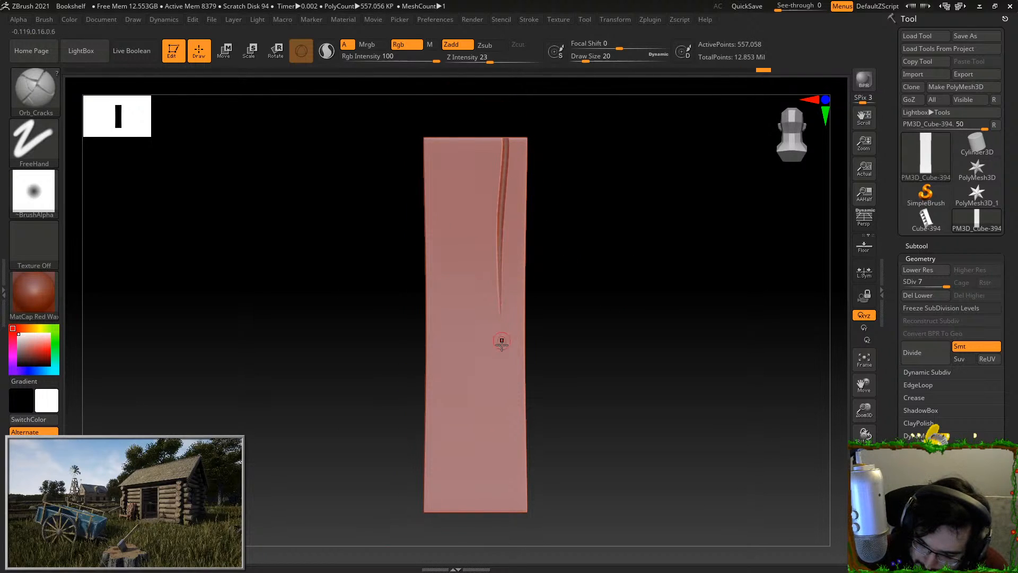
{"action": "left_click_drag", "start_coordinate": [518, 236], "coordinate": [506, 487]}
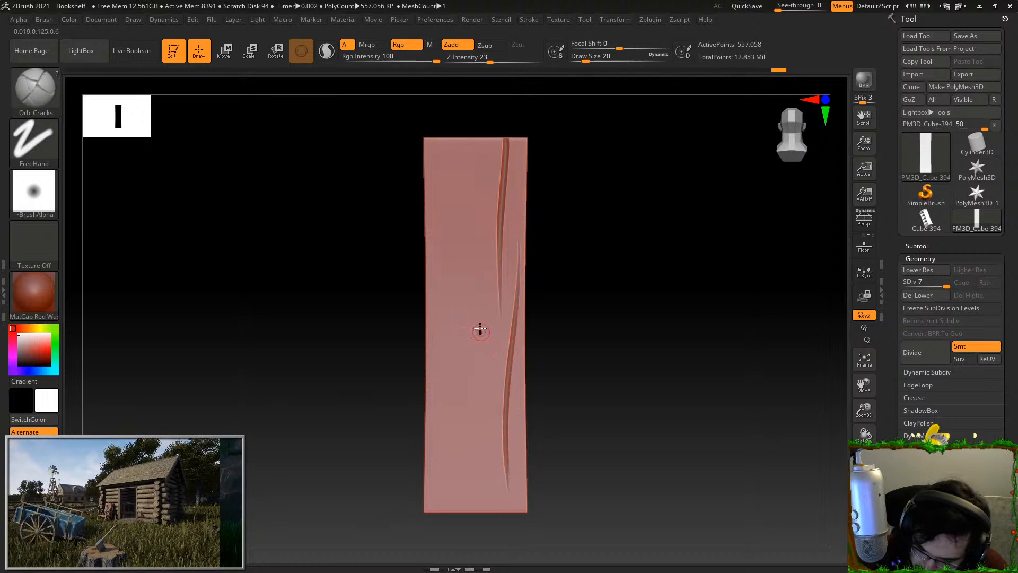
{"action": "mouse_move", "coordinate": [471, 307]}
{"action": "left_mouse_down"}
{"action": "mouse_move", "coordinate": [447, 434]}
{"action": "mouse_move", "coordinate": [466, 451]}
{"action": "mouse_move", "coordinate": [476, 515]}
{"action": "left_mouse_up"}
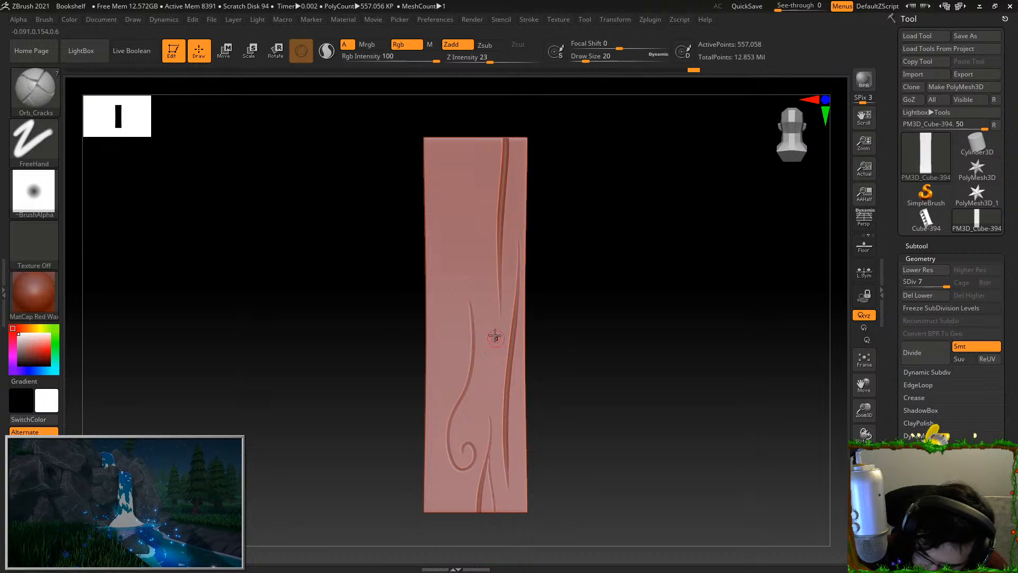
{"action": "left_click_drag", "start_coordinate": [450, 135], "coordinate": [444, 339]}
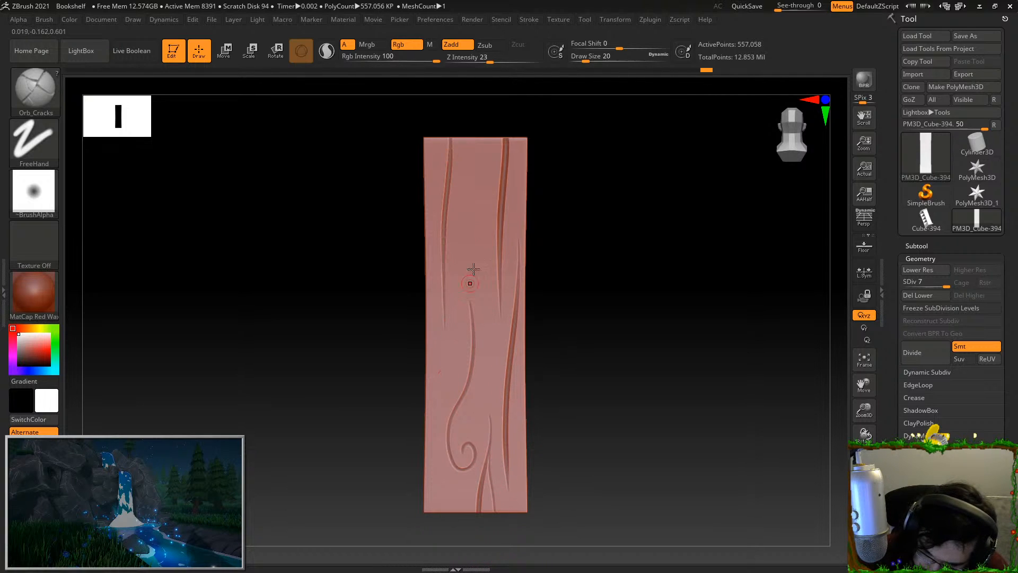
{"action": "left_click_drag", "start_coordinate": [480, 132], "coordinate": [483, 248]}
{"action": "left_click_drag", "start_coordinate": [489, 141], "coordinate": [485, 206]}
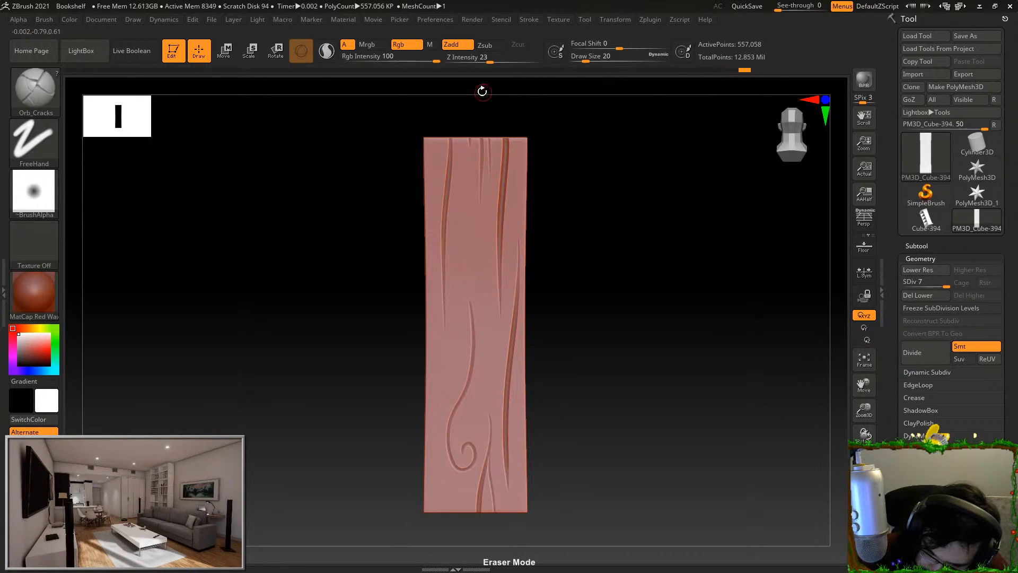
{"action": "key", "text": "ctrl"}
{"action": "left_click_drag", "start_coordinate": [477, 139], "coordinate": [488, 362]}
{"action": "key", "text": "ctrl+z"}
{"action": "right_click", "coordinate": [486, 318]}
{"action": "left_click_drag", "start_coordinate": [479, 231], "coordinate": [498, 413]}
{"action": "key", "text": "ctrl+z"}
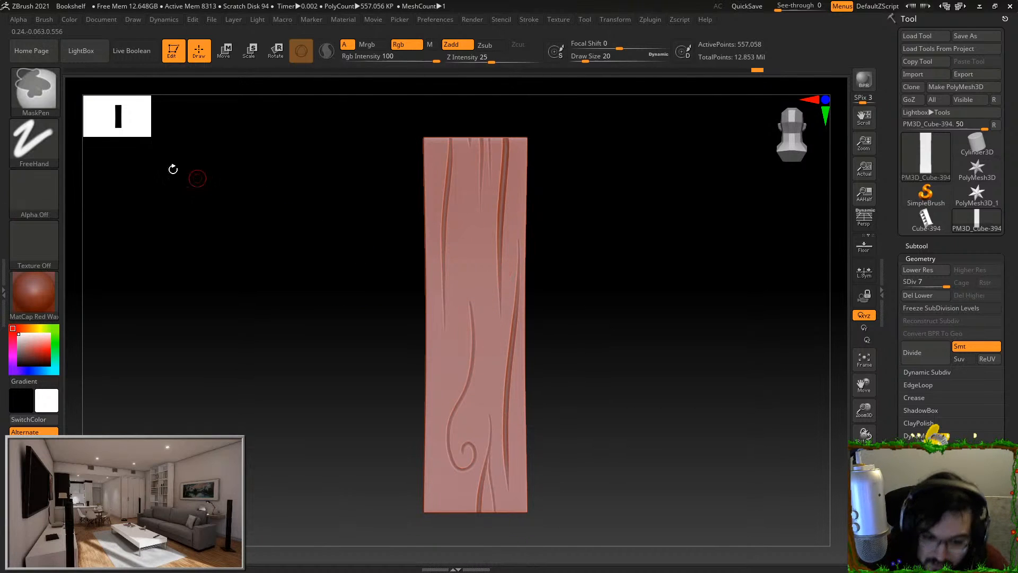
{"action": "left_click_drag", "start_coordinate": [477, 333], "coordinate": [501, 419]}
{"action": "key", "text": "ctrl+z"}
{"action": "key", "text": "shift"}
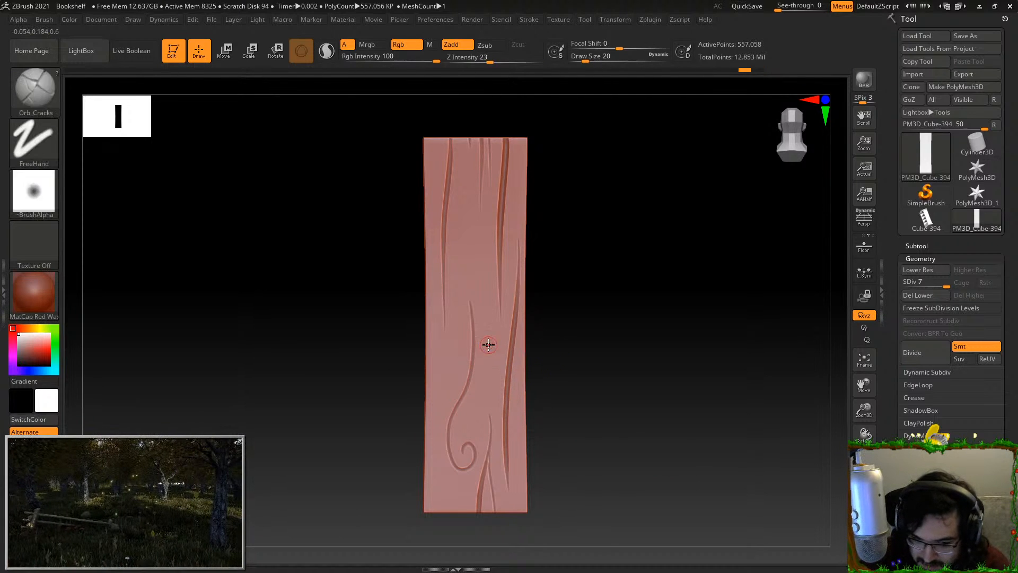
{"action": "mouse_move", "coordinate": [484, 291]}
{"action": "left_mouse_down", "text": "shift"}
{"action": "mouse_move", "coordinate": [489, 389]}
{"action": "mouse_move", "coordinate": [484, 341]}
{"action": "mouse_move", "coordinate": [479, 424]}
{"action": "left_mouse_up", "text": "shift"}
{"action": "key", "text": "ctrl+z"}
{"action": "left_click_drag", "start_coordinate": [482, 245], "coordinate": [477, 353]}
{"action": "key", "text": "ctrl+z"}
{"action": "mouse_move", "coordinate": [480, 301]}
{"action": "left_mouse_down", "text": "shift"}
{"action": "mouse_move", "coordinate": [449, 457]}
{"action": "mouse_move", "coordinate": [460, 480]}
{"action": "mouse_move", "coordinate": [477, 467]}
{"action": "left_mouse_up", "text": "shift"}
{"action": "left_click_drag", "start_coordinate": [606, 459], "coordinate": [603, 456], "text": "ctrl"}
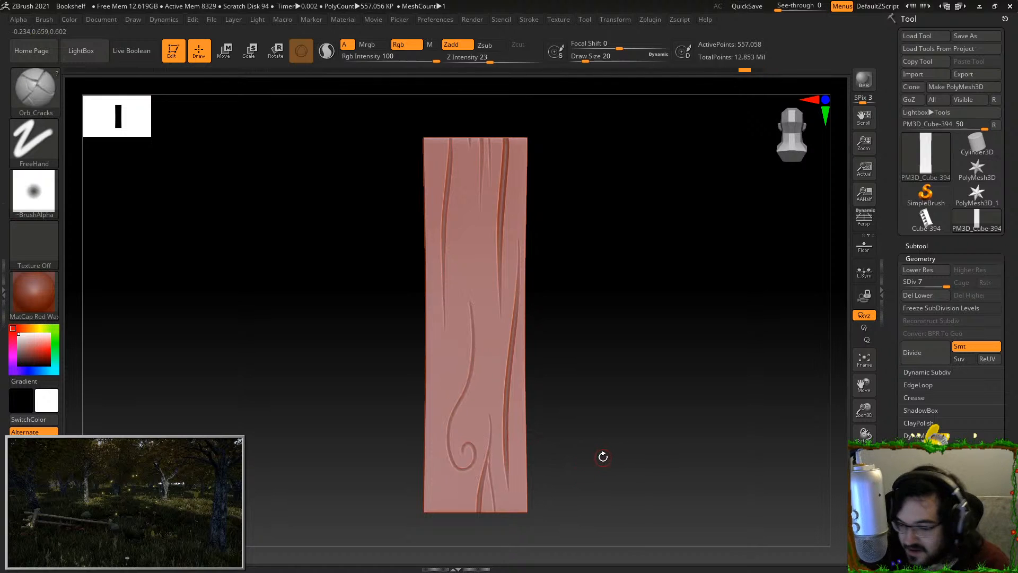
{"action": "key", "text": "ctrl"}
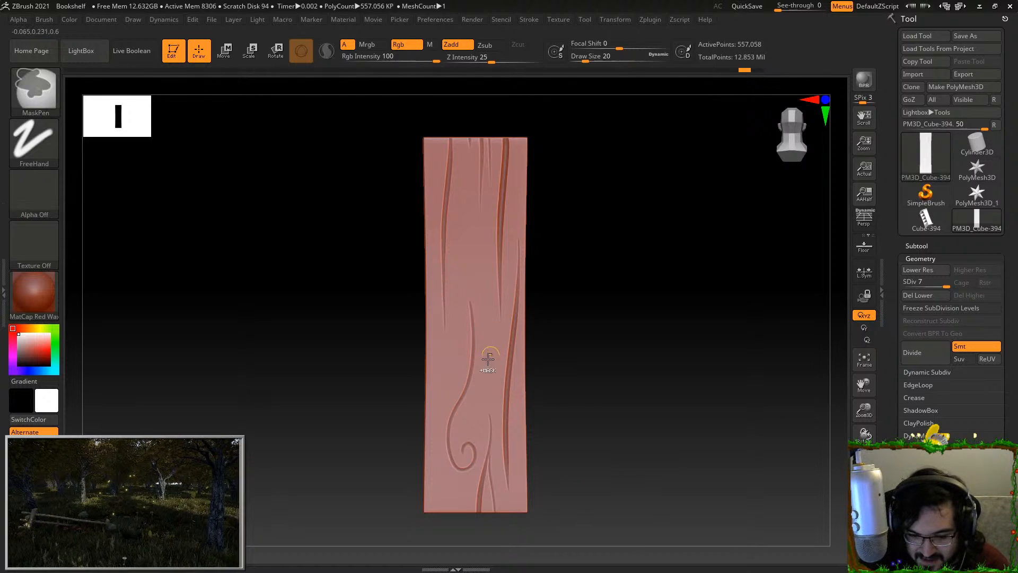
{"action": "key", "text": "shift"}
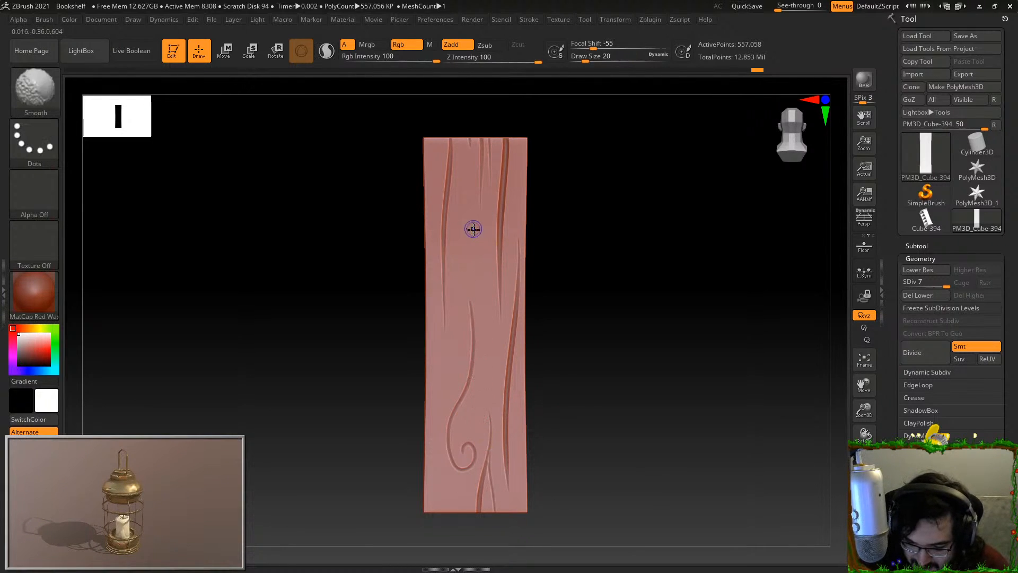
{"action": "key", "text": "ctrl"}
{"action": "mouse_move", "coordinate": [484, 321]}
{"action": "left_mouse_down"}
{"action": "mouse_move", "coordinate": [483, 225]}
{"action": "mouse_move", "coordinate": [487, 371]}
{"action": "left_mouse_up"}
{"action": "key", "text": "ctrl"}
{"action": "key", "text": "ctrl+z"}
{"action": "left_click_drag", "start_coordinate": [484, 271], "coordinate": [485, 379]}
{"action": "key", "text": "ctrl+z"}
{"action": "mouse_move", "coordinate": [487, 291]}
{"action": "left_mouse_down"}
{"action": "mouse_move", "coordinate": [482, 416]}
{"action": "mouse_move", "coordinate": [482, 318]}
{"action": "left_mouse_up"}
{"action": "key", "text": "ctrl+z"}
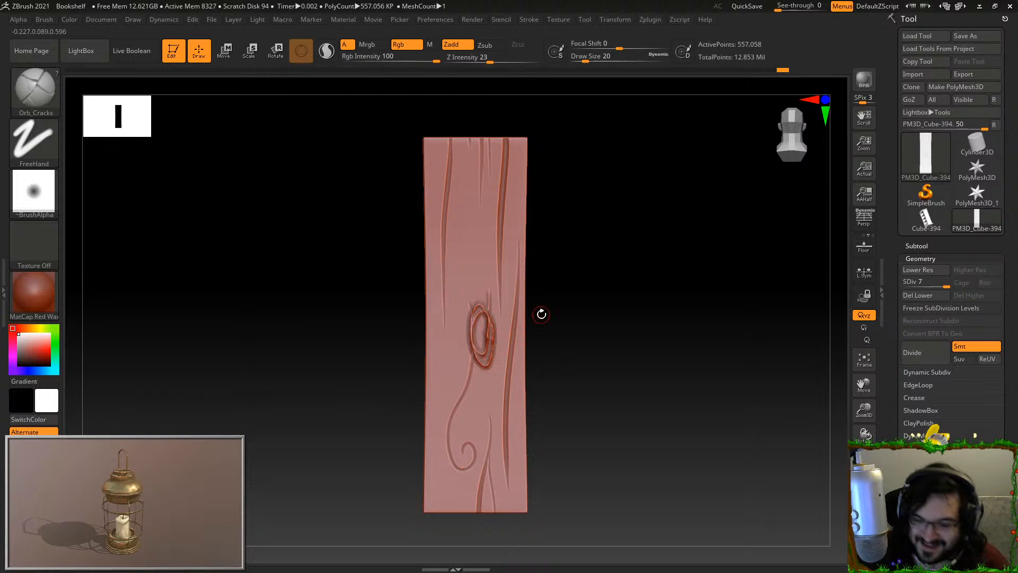
{"action": "key", "text": "ctrl+z"}
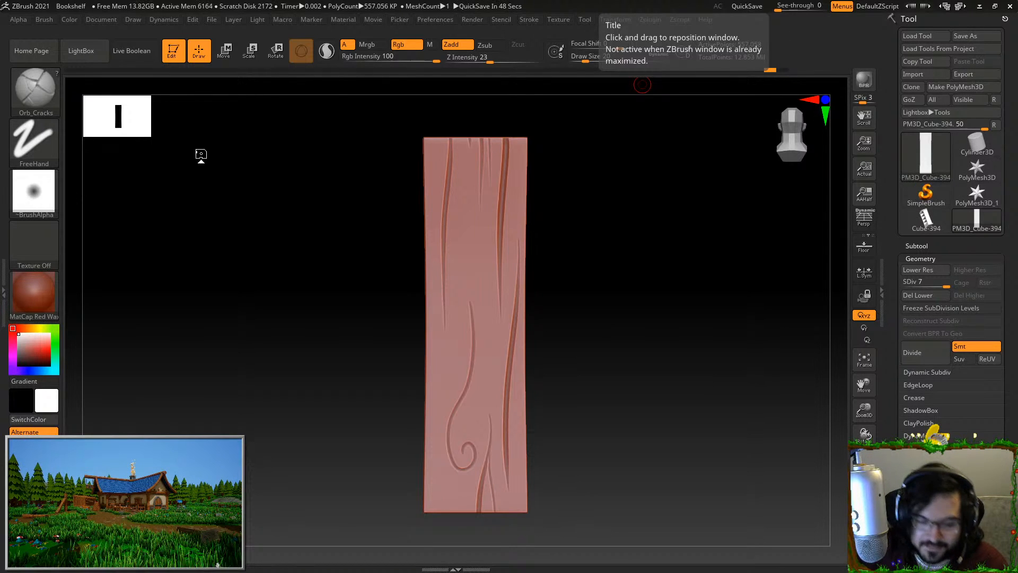
Restart ZBrush with the bookshelf sculpt in a maximized window, closing the Windows Taskbar settings window
{"action": "key", "text": "ctrl"}
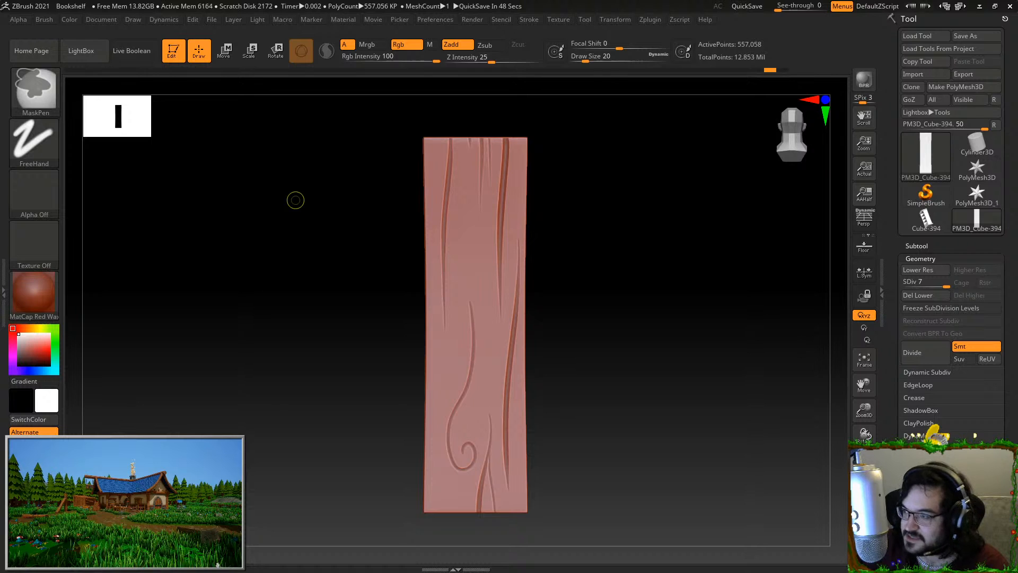
{"action": "left_click", "coordinate": [1010, 6]}
{"action": "left_click", "coordinate": [481, 332]}
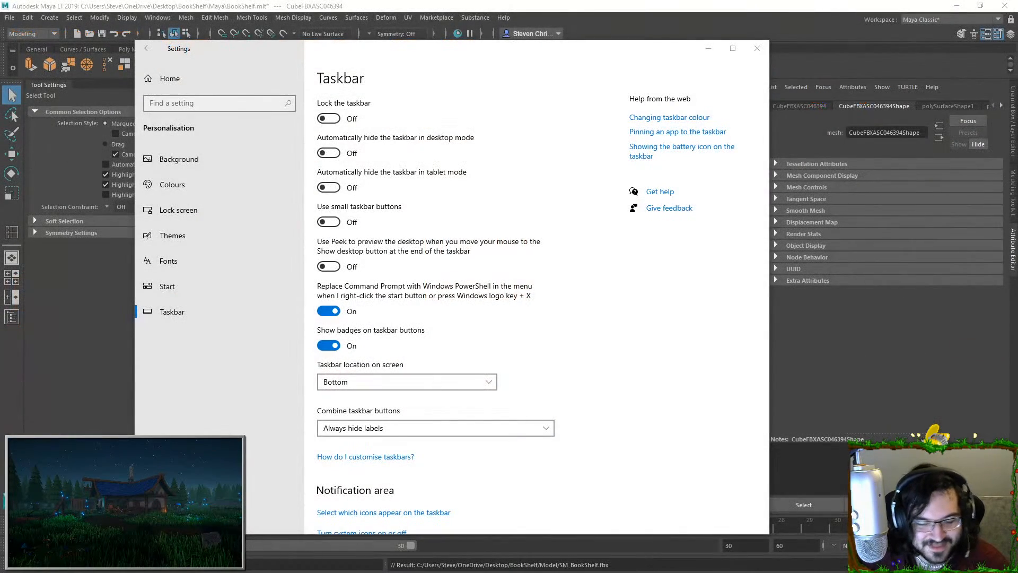
{"action": "left_click", "coordinate": [757, 48]}
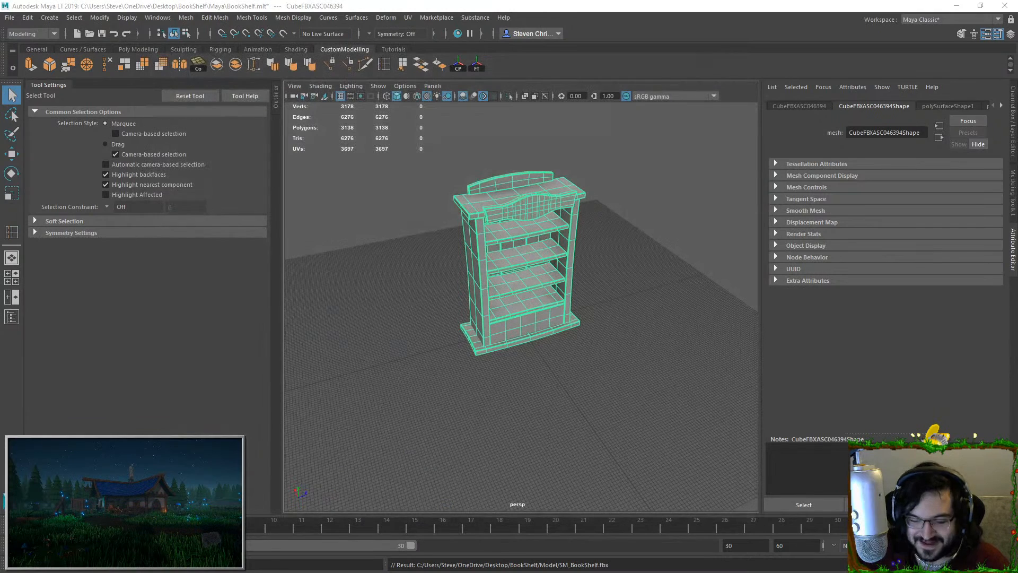
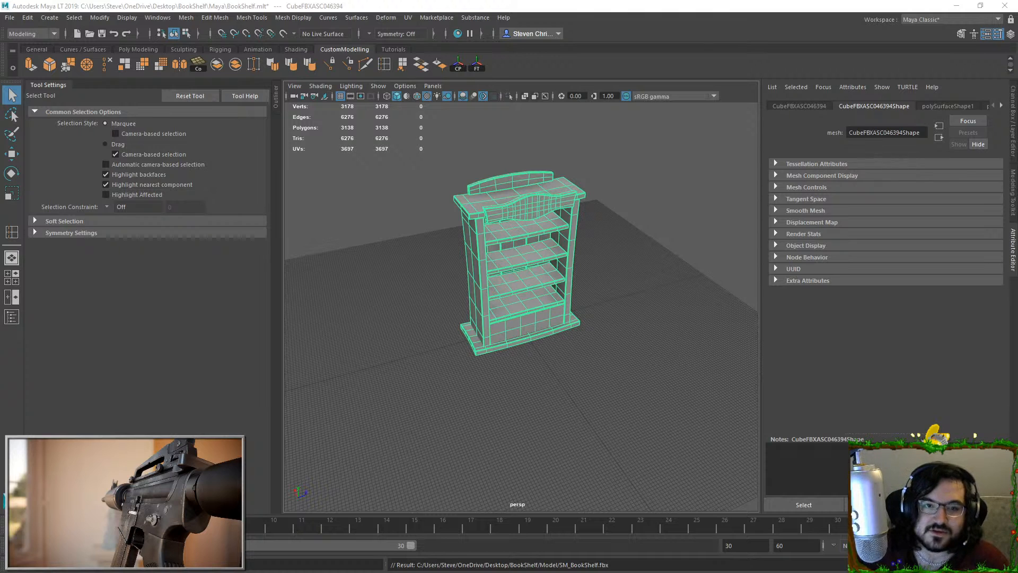
{"action": "left_click_drag", "start_coordinate": [202, 0], "coordinate": [477, 56]}
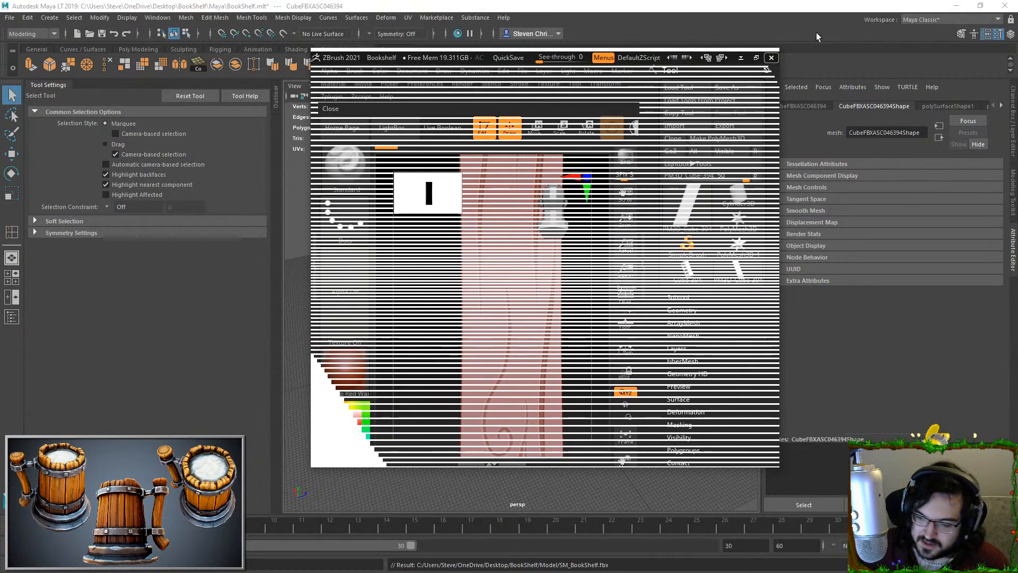
{"action": "left_click", "coordinate": [756, 58]}
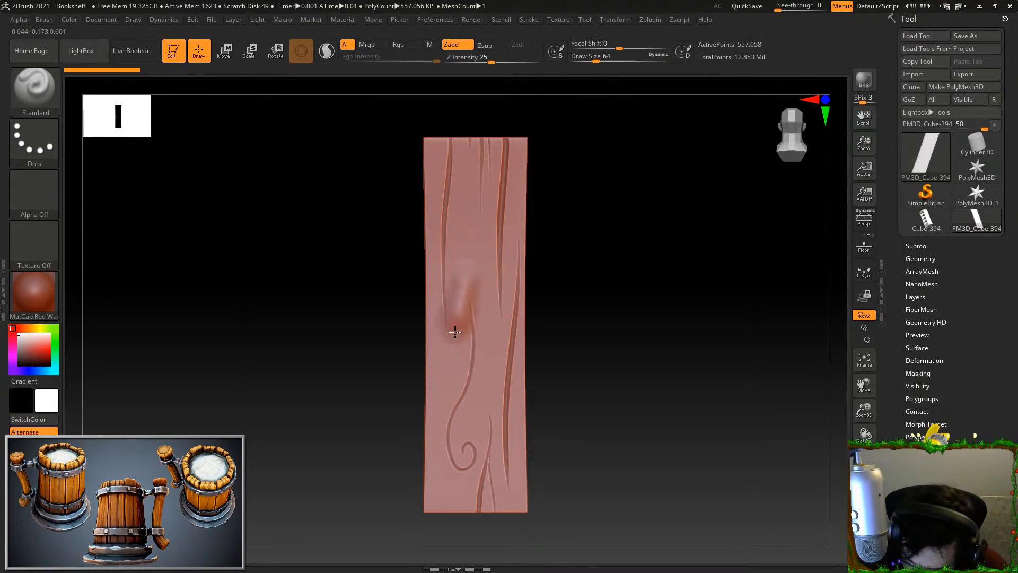
Choose the Orb_Cracks brush, set its Draw Size to 20 and switch it to Zsub
{"action": "key", "text": "b"}
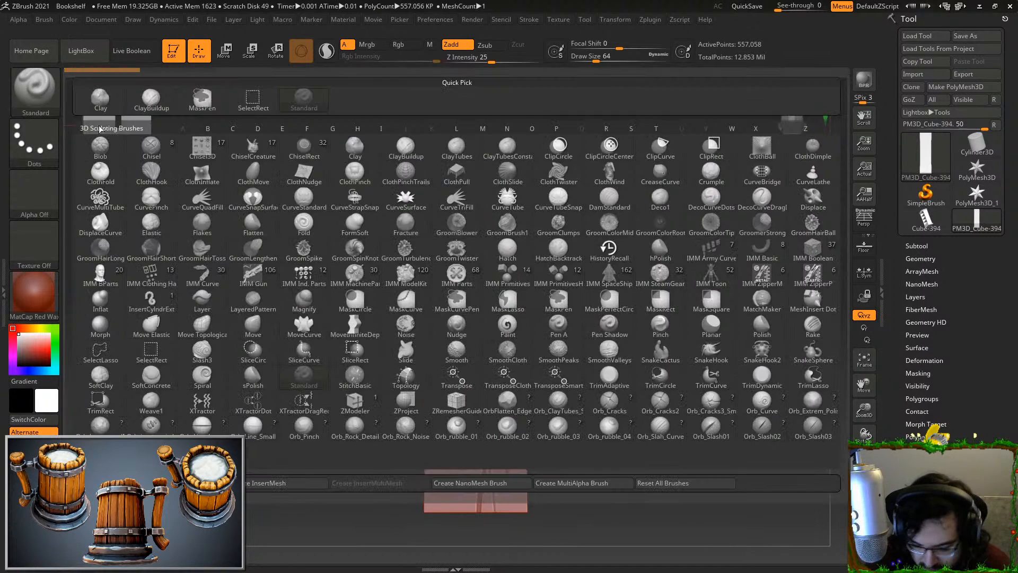
{"action": "left_click", "coordinate": [594, 411]}
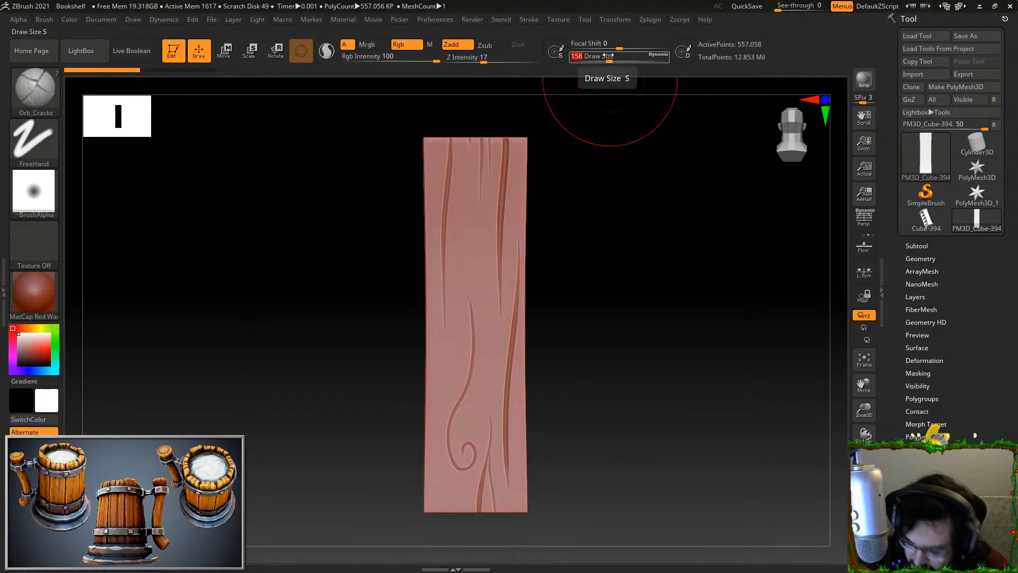
{"action": "type", "text": "20"}
{"action": "key", "text": "Return"}
{"action": "left_click", "coordinate": [495, 46]}
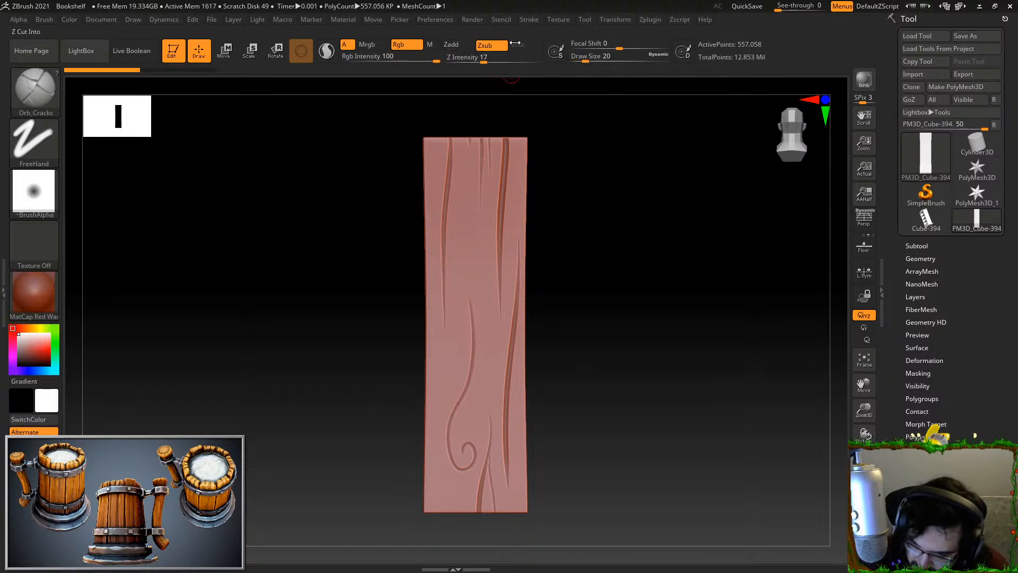
Switch the Orb_Cracks brush back to Zadd with Z Intensity 20, testing a long stroke down the panel's middle
{"action": "left_click", "coordinate": [467, 46]}
{"action": "left_click", "coordinate": [495, 58]}
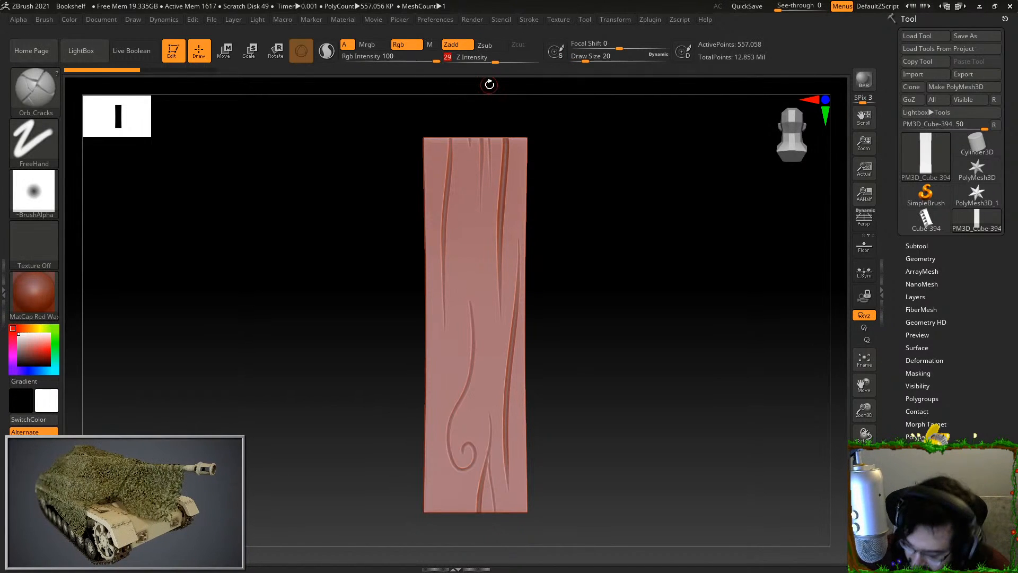
{"action": "left_click", "coordinate": [485, 46]}
{"action": "mouse_move", "coordinate": [483, 250]}
{"action": "left_mouse_down"}
{"action": "mouse_move", "coordinate": [488, 354]}
{"action": "mouse_move", "coordinate": [474, 439]}
{"action": "left_mouse_up"}
{"action": "key", "text": "ctrl+z"}
{"action": "left_click", "coordinate": [460, 45]}
Carve a crack along the panel's lower left edge, beginning level with the spiral curl and running out through the bottom end
{"action": "left_click_drag", "start_coordinate": [482, 231], "coordinate": [498, 485]}
{"action": "key", "text": "ctrl+z"}
{"action": "left_click_drag", "start_coordinate": [462, 281], "coordinate": [437, 481]}
{"action": "key", "text": "ctrl+z"}
{"action": "left_click_drag", "start_coordinate": [439, 380], "coordinate": [433, 522]}
{"action": "key", "text": "ctrl+z"}
{"action": "left_click_drag", "start_coordinate": [438, 382], "coordinate": [433, 530]}
Carve a short, deep wedge-shaped split in the panel's bottom end, just below the spiral curl
{"action": "left_click_drag", "start_coordinate": [456, 481], "coordinate": [462, 535]}
{"action": "key", "text": "ctrl+z"}
{"action": "mouse_move", "coordinate": [459, 487]}
{"action": "left_mouse_down"}
{"action": "mouse_move", "coordinate": [456, 556]}
{"action": "mouse_move", "coordinate": [458, 522]}
{"action": "left_mouse_up"}
{"action": "key", "text": "ctrl+z"}
{"action": "key", "text": "ctrl+z"}
{"action": "left_click_drag", "start_coordinate": [459, 475], "coordinate": [458, 489]}
{"action": "key", "text": "ctrl+z"}
{"action": "key", "text": "ctrl+z"}
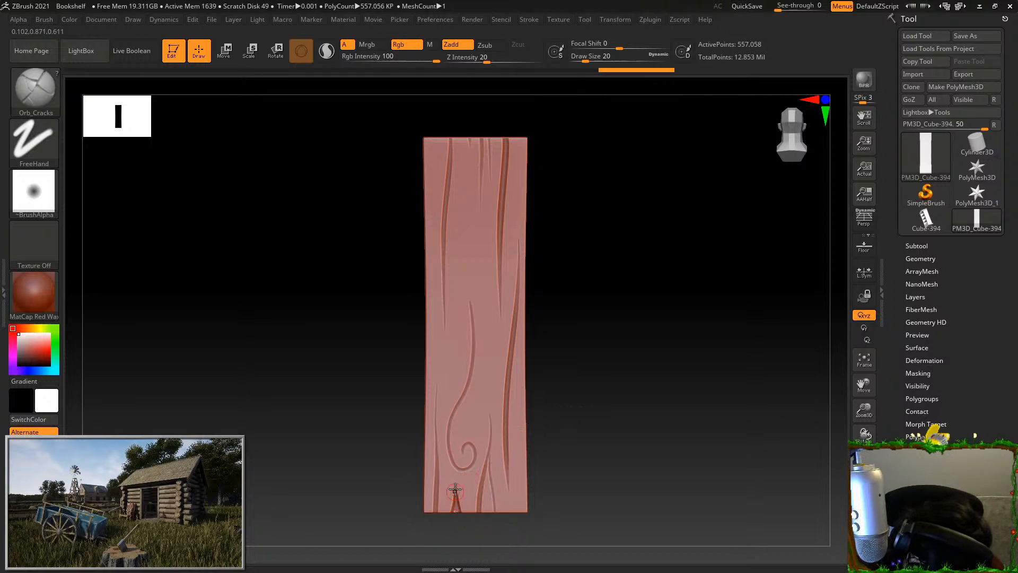
{"action": "mouse_move", "coordinate": [575, 368]}
{"action": "left_mouse_down"}
{"action": "mouse_move", "coordinate": [584, 355]}
{"action": "mouse_move", "coordinate": [570, 384]}
{"action": "left_mouse_up"}
{"action": "left_click_drag", "start_coordinate": [454, 509], "coordinate": [455, 494]}
{"action": "left_click_drag", "start_coordinate": [563, 431], "coordinate": [592, 422]}
{"action": "mouse_move", "coordinate": [459, 516]}
{"action": "left_mouse_down"}
{"action": "mouse_move", "coordinate": [457, 506]}
{"action": "mouse_move", "coordinate": [605, 400]}
{"action": "mouse_move", "coordinate": [504, 323]}
{"action": "left_mouse_up"}
Deepen the short cracks in the middle of the panel's top end and test longer grain lines below them
{"action": "mouse_move", "coordinate": [471, 138]}
{"action": "left_mouse_down"}
{"action": "mouse_move", "coordinate": [470, 155]}
{"action": "mouse_move", "coordinate": [487, 162]}
{"action": "mouse_move", "coordinate": [493, 207]}
{"action": "left_mouse_up"}
{"action": "left_click_drag", "start_coordinate": [490, 139], "coordinate": [484, 313]}
{"action": "key", "text": "ctrl+z"}
{"action": "left_click_drag", "start_coordinate": [466, 197], "coordinate": [461, 290]}
{"action": "key", "text": "ctrl+z"}
{"action": "left_click_drag", "start_coordinate": [471, 177], "coordinate": [453, 323]}
{"action": "key", "text": "ctrl+z"}
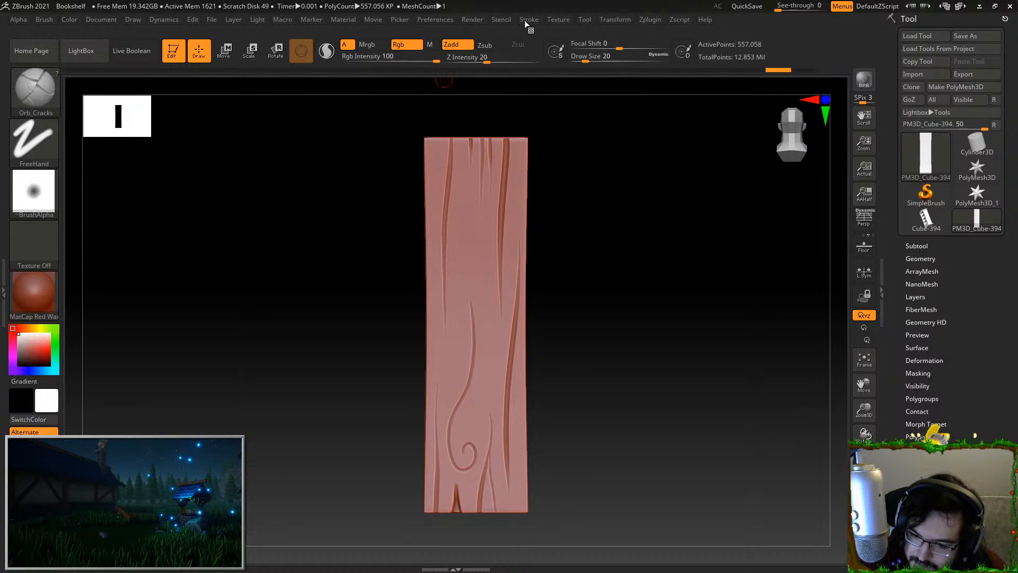
Open the stroke's Lazy Mouse settings, adjust LazyRadius and undo the test stroke on the panel
{"action": "left_click", "coordinate": [528, 20]}
{"action": "left_click", "coordinate": [556, 19]}
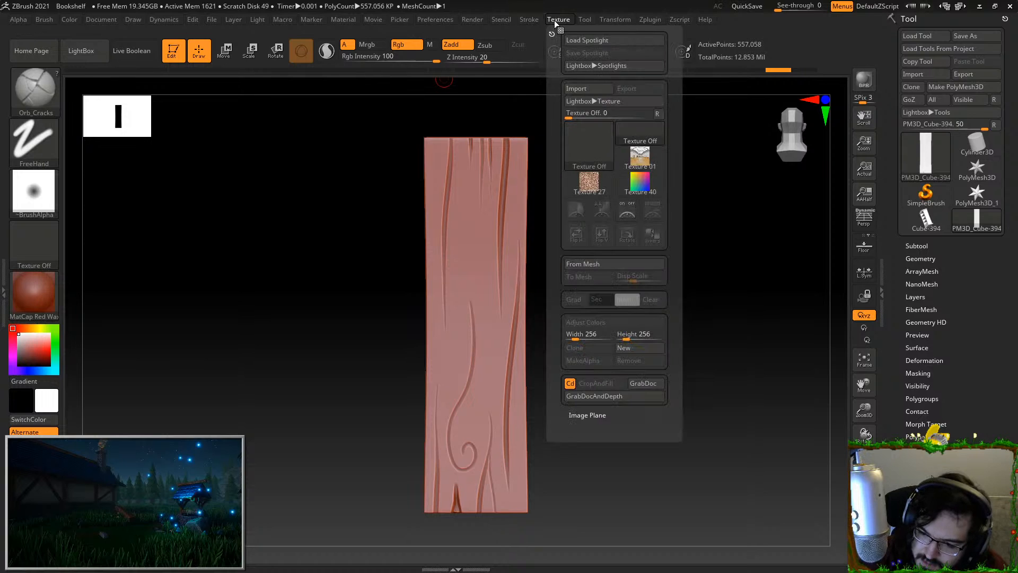
{"action": "left_click", "coordinate": [529, 20]}
{"action": "left_click", "coordinate": [557, 219]}
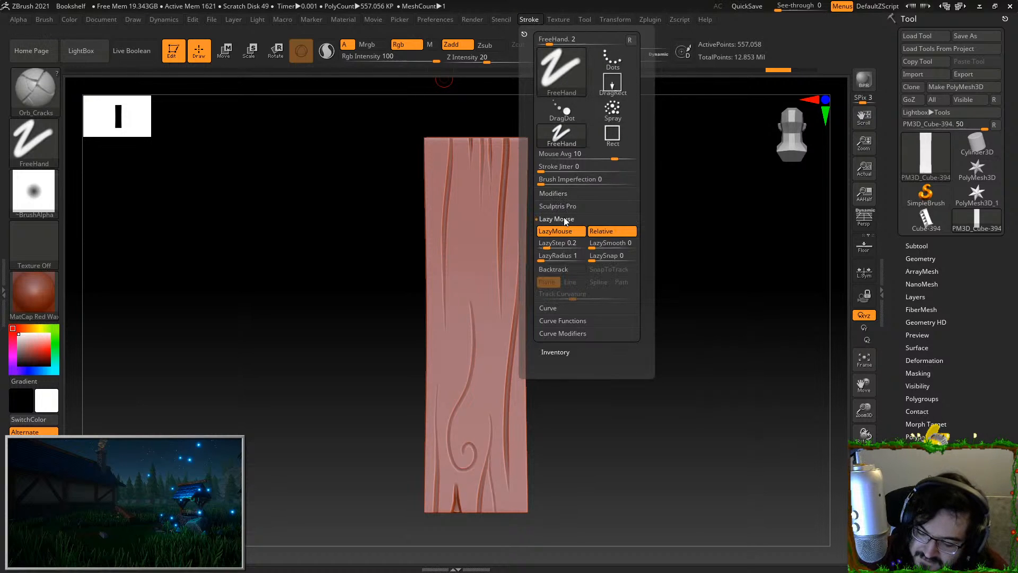
{"action": "left_click_drag", "start_coordinate": [547, 260], "coordinate": [549, 258]}
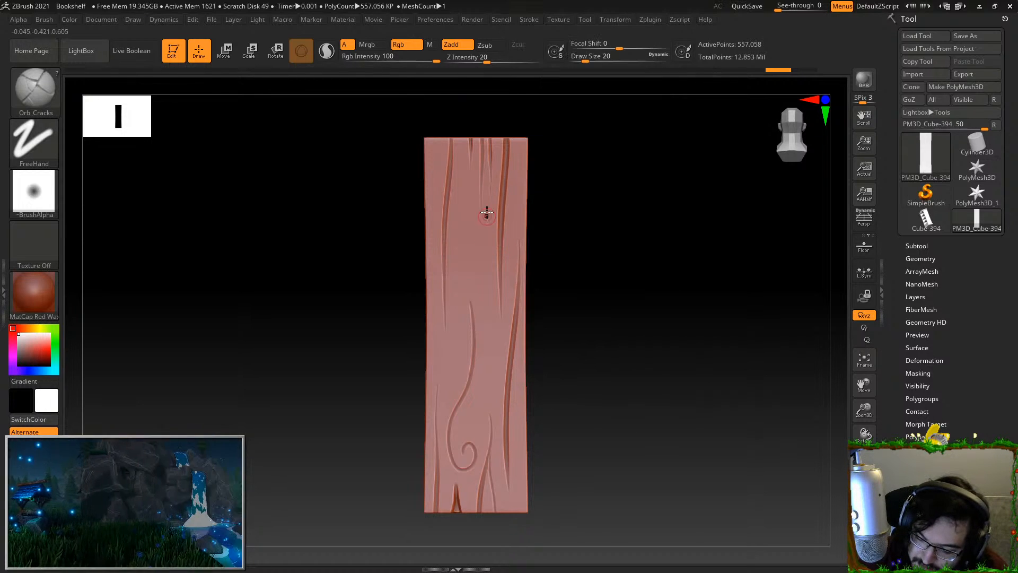
{"action": "key", "text": "ctrl"}
{"action": "key", "text": "ctrl+z"}
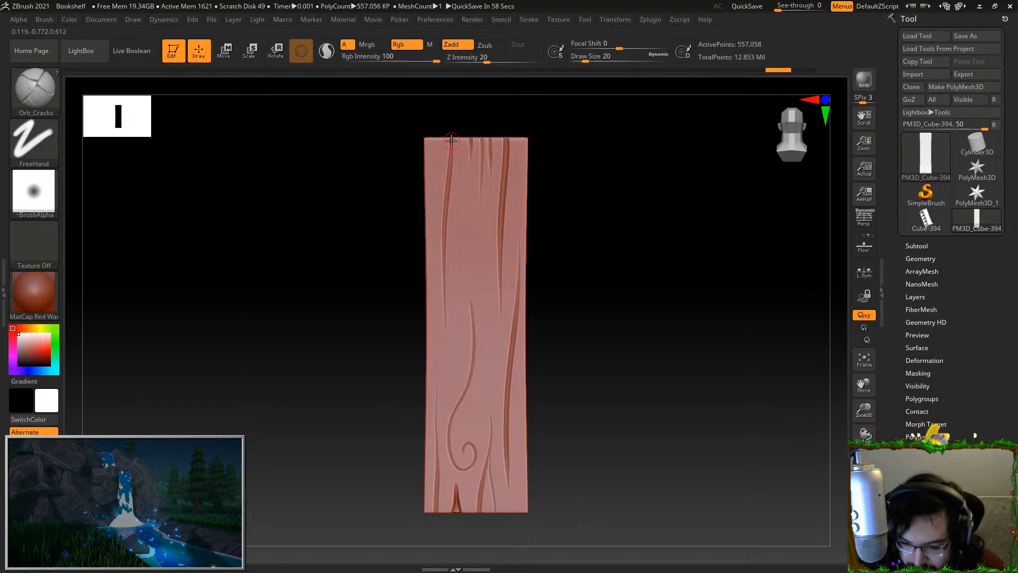
Deepen the upper part of the long crack that enters the panel's top end on the left side
{"action": "mouse_move", "coordinate": [450, 138]}
{"action": "left_mouse_down"}
{"action": "mouse_move", "coordinate": [444, 233]}
{"action": "mouse_move", "coordinate": [481, 387]}
{"action": "left_mouse_up"}
{"action": "key", "text": "ctrl+z"}
{"action": "key", "text": "ctrl+z"}
{"action": "left_click_drag", "start_coordinate": [467, 207], "coordinate": [475, 233]}
{"action": "key", "text": "ctrl+z"}
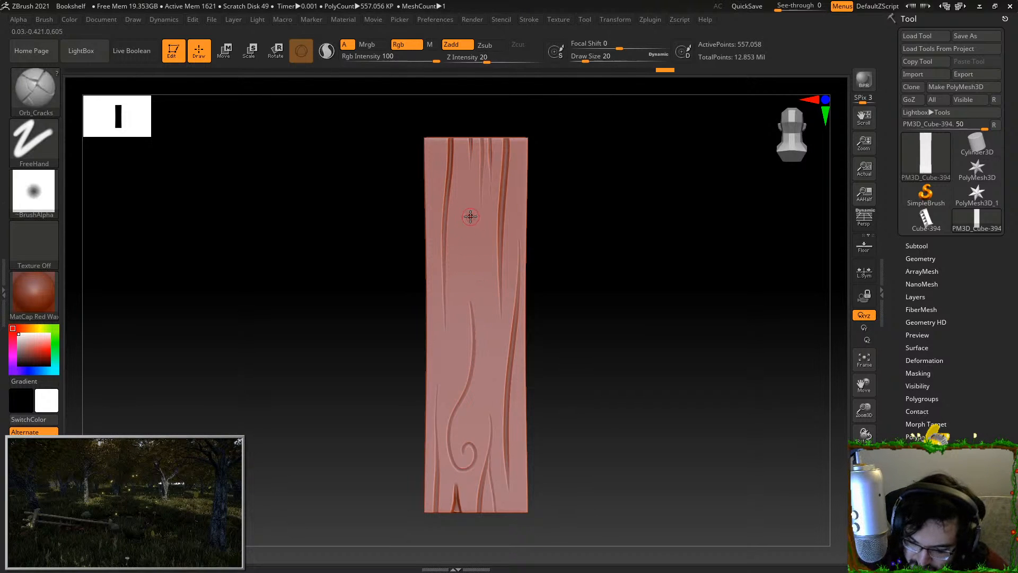
Carve fine vertical grain lines through the panel's middle, on both sides of the spiral's stem
{"action": "left_click_drag", "start_coordinate": [483, 303], "coordinate": [481, 443]}
{"action": "key", "text": "ctrl+z"}
{"action": "left_click_drag", "start_coordinate": [477, 241], "coordinate": [477, 449]}
{"action": "key", "text": "ctrl+z"}
{"action": "left_click_drag", "start_coordinate": [482, 238], "coordinate": [483, 405]}
{"action": "key", "text": "ctrl+z"}
{"action": "left_click_drag", "start_coordinate": [453, 259], "coordinate": [444, 395]}
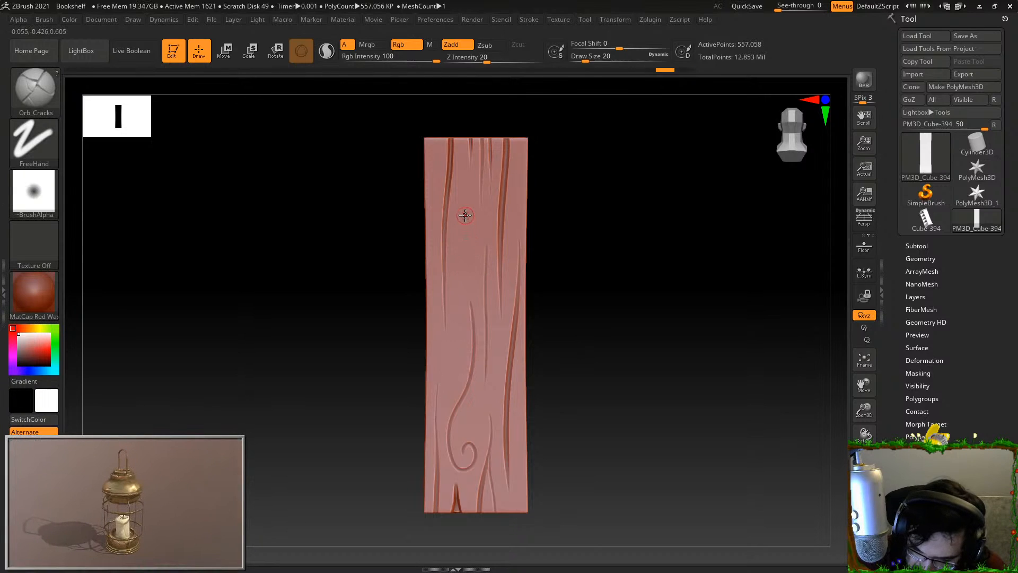
{"action": "left_click_drag", "start_coordinate": [458, 283], "coordinate": [447, 398]}
Carve and deepen a crack running down from the panel's top end, close to the upper left corner
{"action": "left_click_drag", "start_coordinate": [437, 133], "coordinate": [435, 194]}
{"action": "mouse_move", "coordinate": [436, 139]}
{"action": "left_mouse_down"}
{"action": "mouse_move", "coordinate": [433, 189]}
{"action": "mouse_move", "coordinate": [435, 140]}
{"action": "left_mouse_up"}
{"action": "left_click_drag", "start_coordinate": [563, 205], "coordinate": [587, 211]}
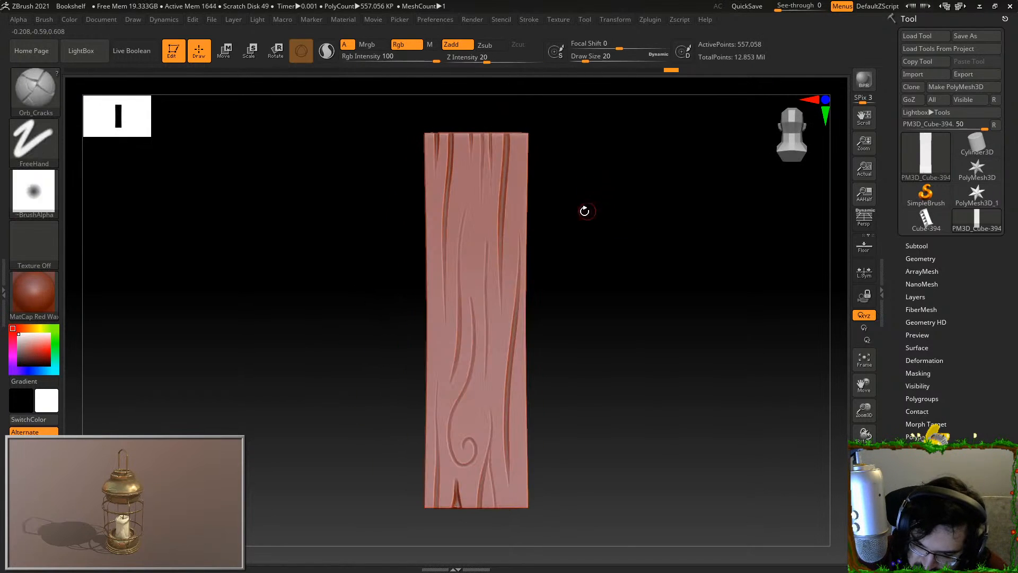
{"action": "left_click_drag", "start_coordinate": [436, 137], "coordinate": [437, 174]}
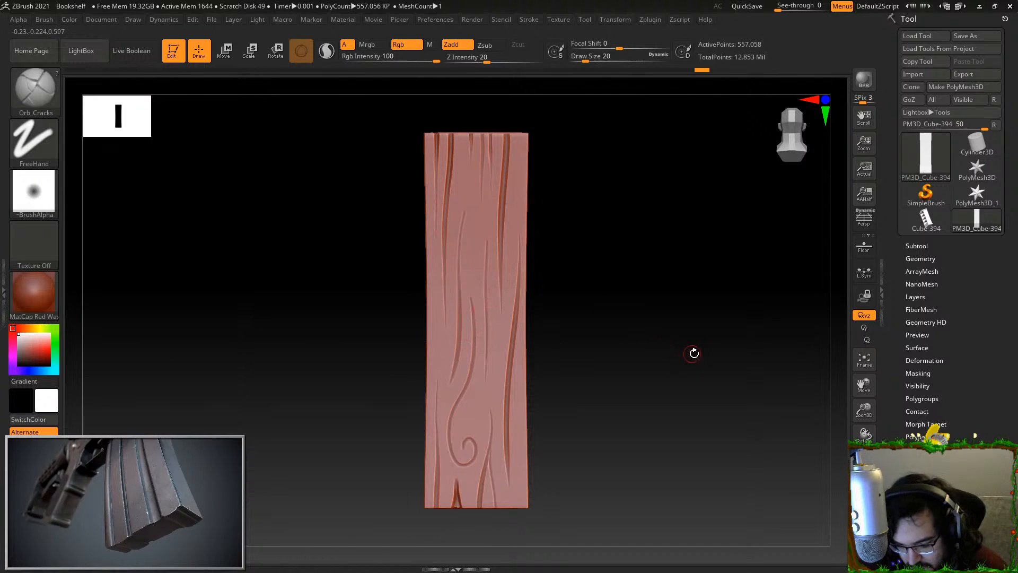
Turn to the panel's blank opposite face and carve two long cracks, one central and one running through the bottom end
{"action": "mouse_move", "coordinate": [704, 364]}
{"action": "left_mouse_down"}
{"action": "mouse_move", "coordinate": [584, 346]}
{"action": "mouse_move", "coordinate": [654, 357]}
{"action": "mouse_move", "coordinate": [638, 366]}
{"action": "left_mouse_up"}
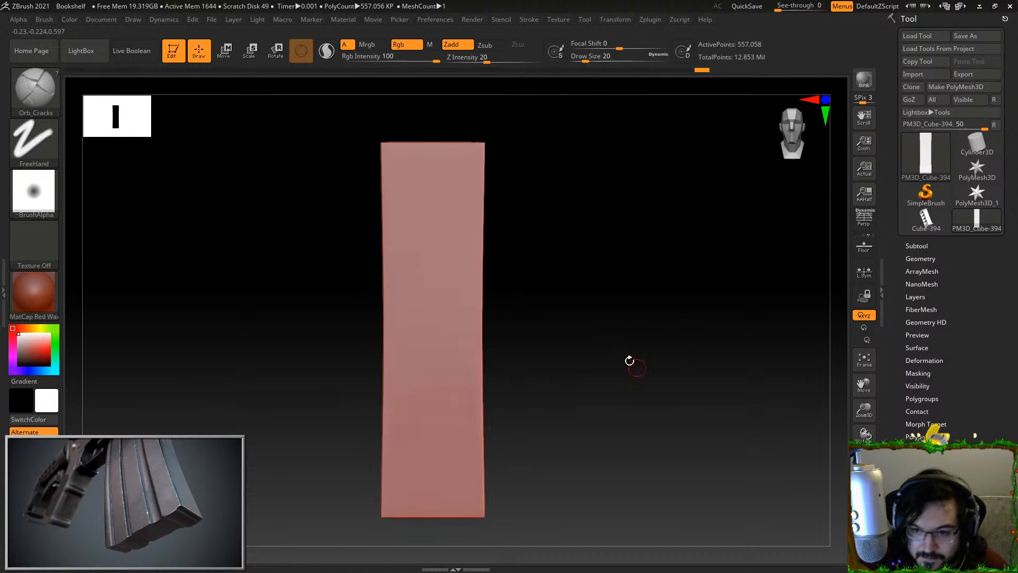
{"action": "left_click_drag", "start_coordinate": [439, 177], "coordinate": [436, 517]}
{"action": "key", "text": "ctrl+z"}
{"action": "left_click_drag", "start_coordinate": [439, 199], "coordinate": [433, 464]}
{"action": "left_click_drag", "start_coordinate": [460, 270], "coordinate": [445, 538]}
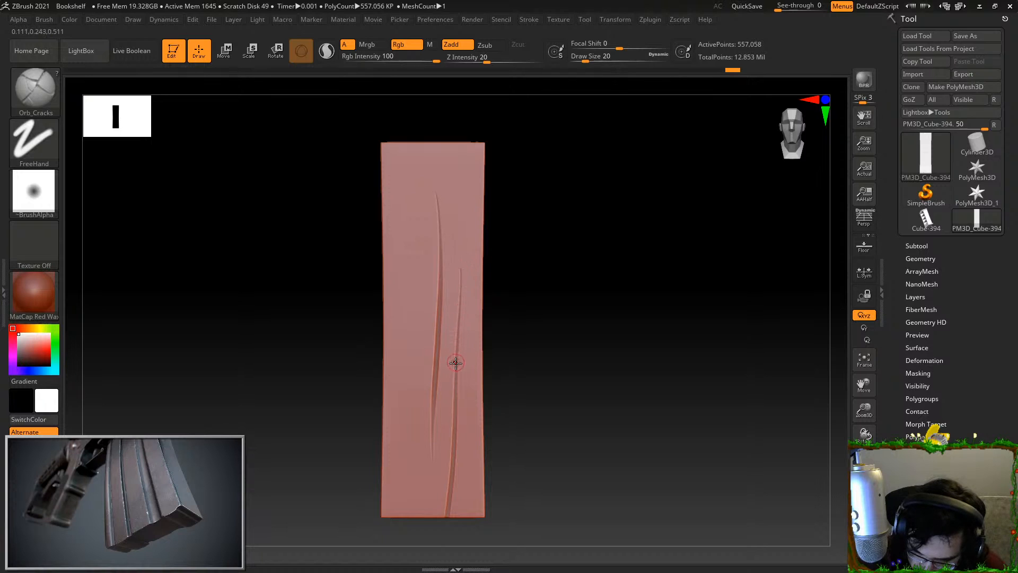
Try to fork the long crack into a wedge-shaped split at this face's bottom end
{"action": "left_click_drag", "start_coordinate": [456, 391], "coordinate": [456, 535]}
{"action": "key", "text": "ctrl+z"}
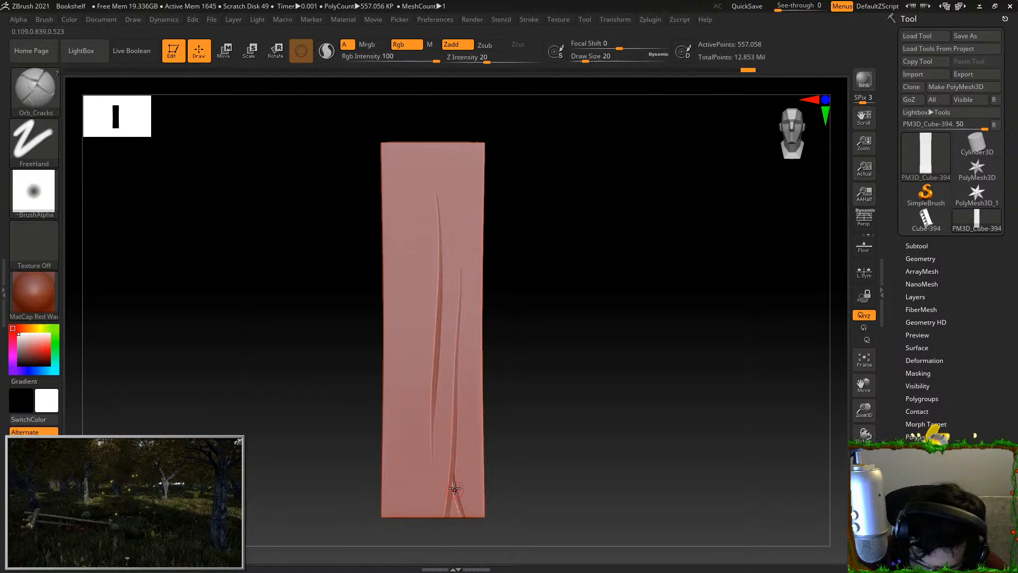
{"action": "mouse_move", "coordinate": [455, 498]}
{"action": "left_mouse_down"}
{"action": "mouse_move", "coordinate": [469, 532]}
{"action": "mouse_move", "coordinate": [453, 477]}
{"action": "mouse_move", "coordinate": [448, 488]}
{"action": "left_mouse_up"}
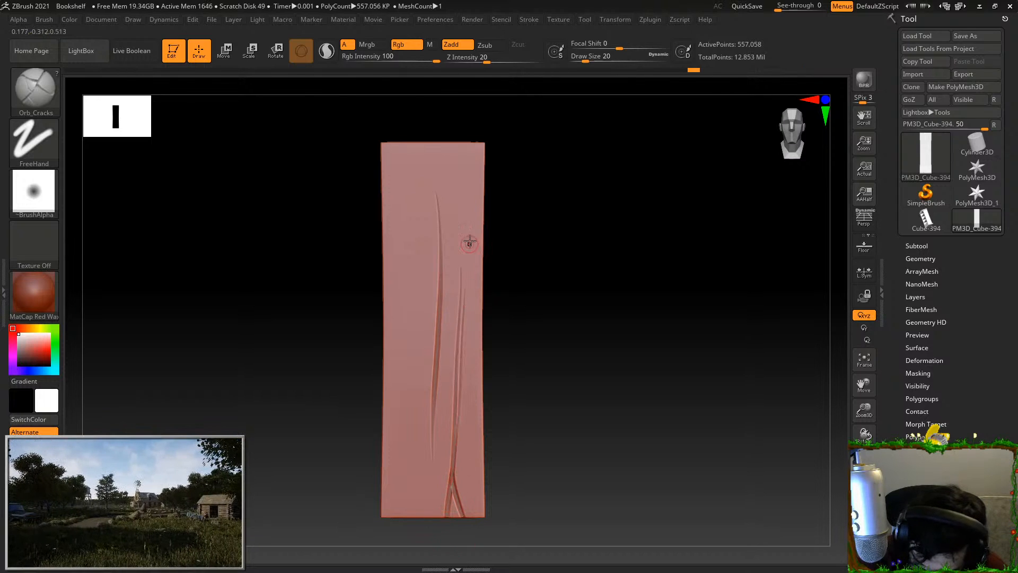
{"action": "key", "text": "ctrl+z"}
{"action": "key", "text": "ctrl+z"}
{"action": "key", "text": "ctrl+z"}
{"action": "key", "text": "ctrl+z"}
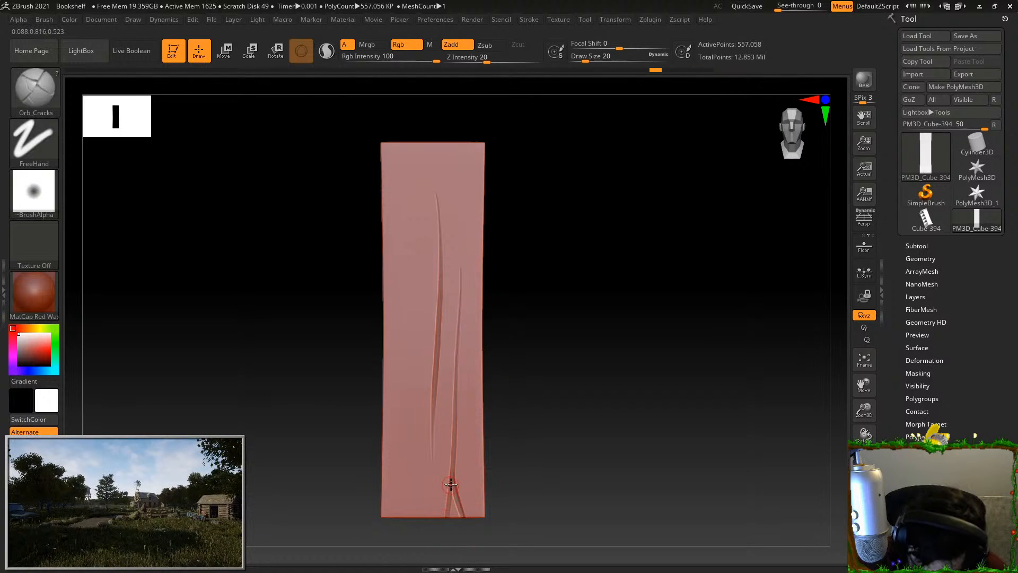
{"action": "key", "text": "ctrl+z"}
{"action": "mouse_move", "coordinate": [445, 521]}
{"action": "left_mouse_down"}
{"action": "mouse_move", "coordinate": [450, 492]}
{"action": "mouse_move", "coordinate": [449, 500]}
{"action": "left_mouse_up"}
{"action": "key", "text": "ctrl+z"}
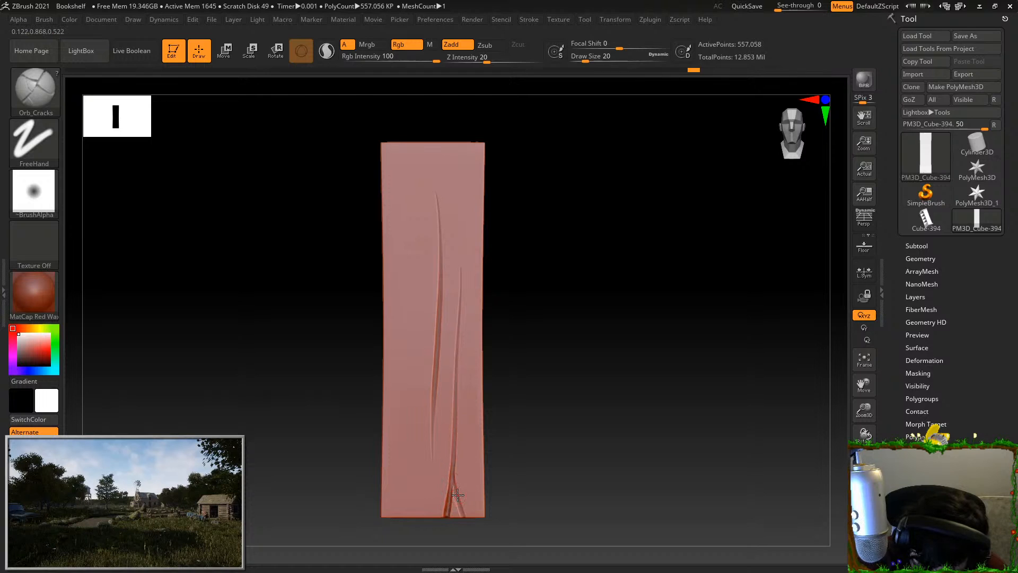
{"action": "key", "text": "ctrl+z"}
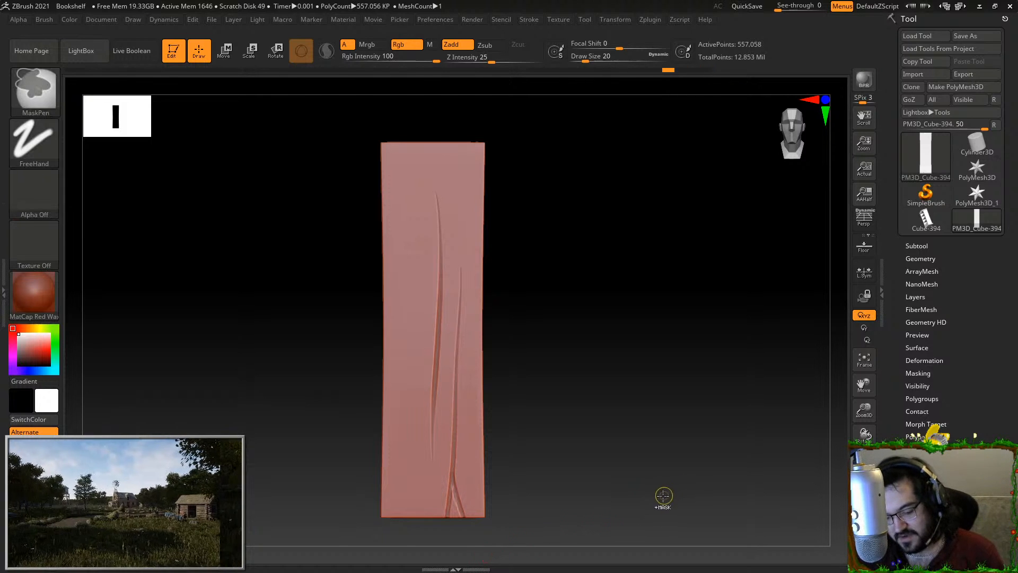
{"action": "key", "text": "ctrl+z"}
Carve a shorter crack beside the panel's lower right edge, running through the bottom end
{"action": "left_click_drag", "start_coordinate": [470, 350], "coordinate": [470, 523]}
{"action": "key", "text": "ctrl+z"}
{"action": "left_click_drag", "start_coordinate": [466, 370], "coordinate": [464, 537]}
{"action": "key", "text": "ctrl+z"}
{"action": "left_click_drag", "start_coordinate": [472, 372], "coordinate": [465, 515]}
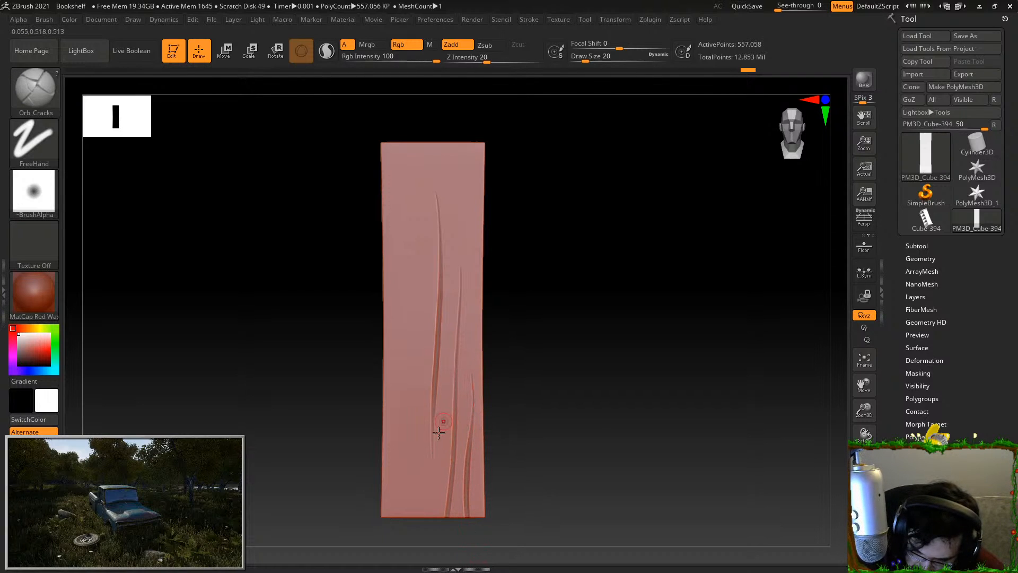
Carve a long crack down this face's left side with a branch splitting off toward the bottom end
{"action": "mouse_move", "coordinate": [412, 419]}
{"action": "left_mouse_down"}
{"action": "mouse_move", "coordinate": [401, 339]}
{"action": "mouse_move", "coordinate": [408, 198]}
{"action": "mouse_move", "coordinate": [412, 475]}
{"action": "left_mouse_up"}
{"action": "key", "text": "ctrl+z"}
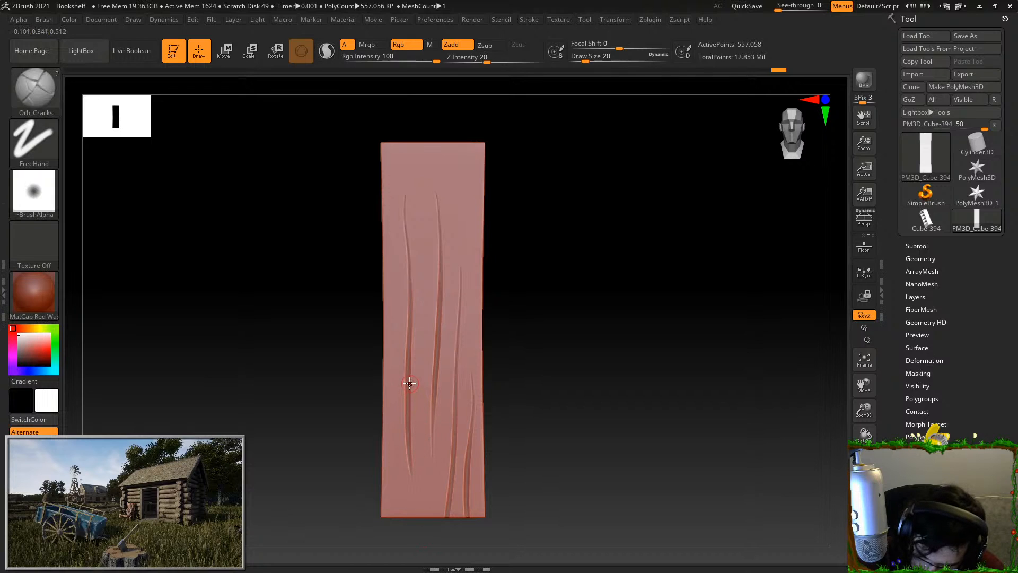
{"action": "left_click_drag", "start_coordinate": [412, 403], "coordinate": [427, 471]}
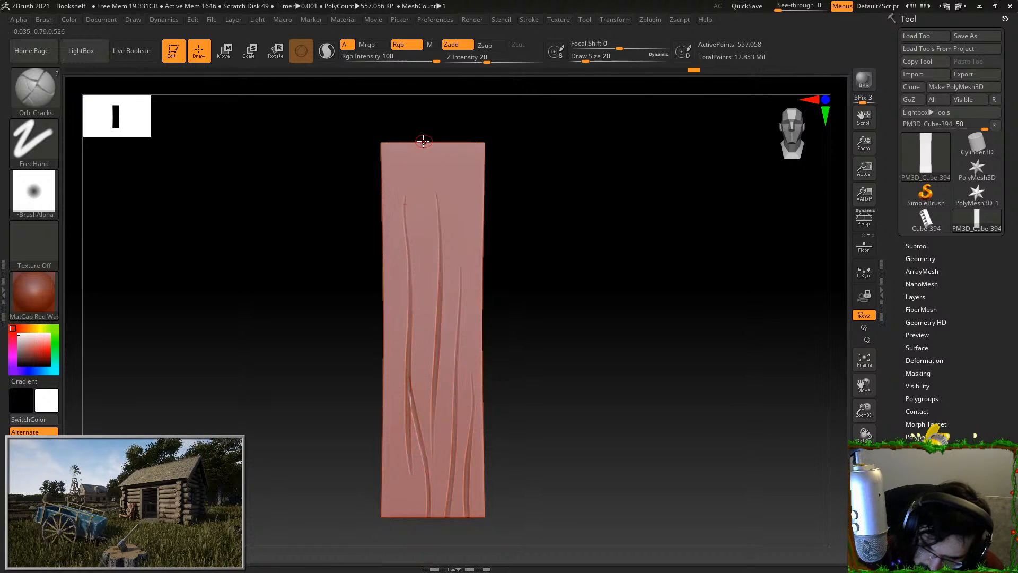
Carve three cracks down from this face's top end, raising Z Intensity to 25 for the one at the left edge
{"action": "left_click_drag", "start_coordinate": [419, 183], "coordinate": [418, 268]}
{"action": "left_click_drag", "start_coordinate": [461, 144], "coordinate": [474, 275]}
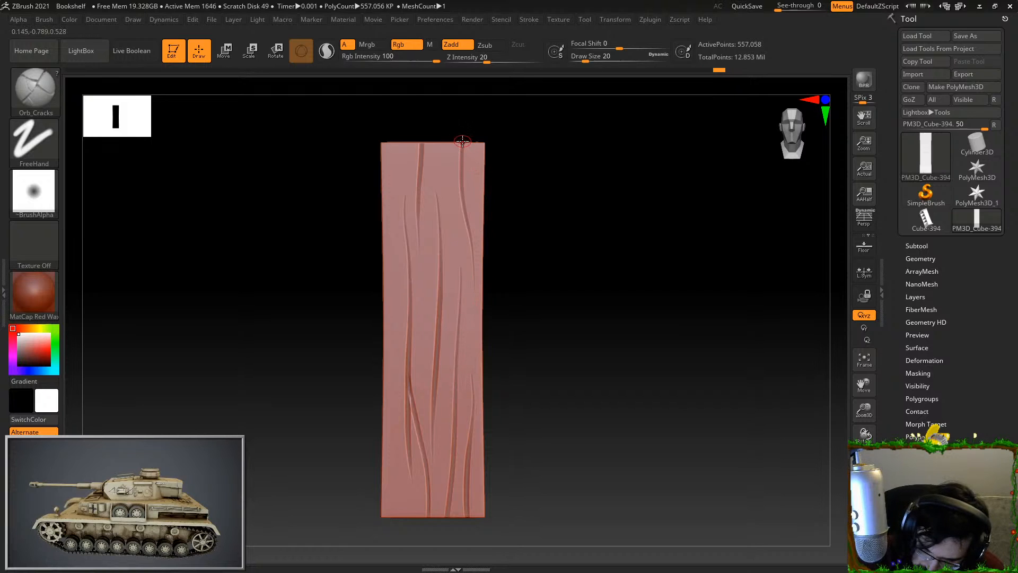
{"action": "left_click_drag", "start_coordinate": [498, 57], "coordinate": [504, 57]}
{"action": "left_click_drag", "start_coordinate": [391, 143], "coordinate": [391, 215]}
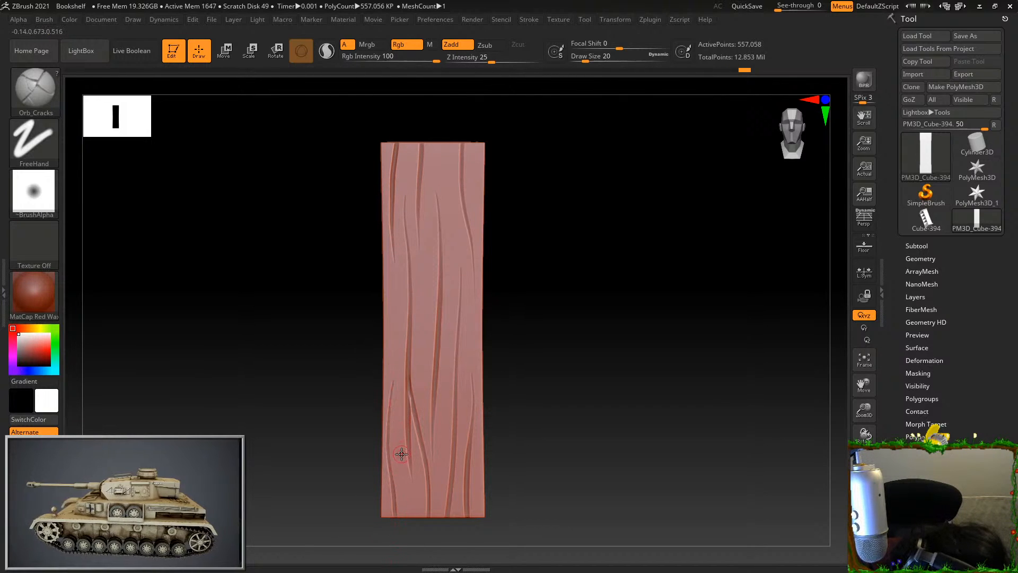
Fill the gaps with thinner cracks on this face's lower left side and beside the long central crack
{"action": "left_click_drag", "start_coordinate": [395, 439], "coordinate": [400, 274]}
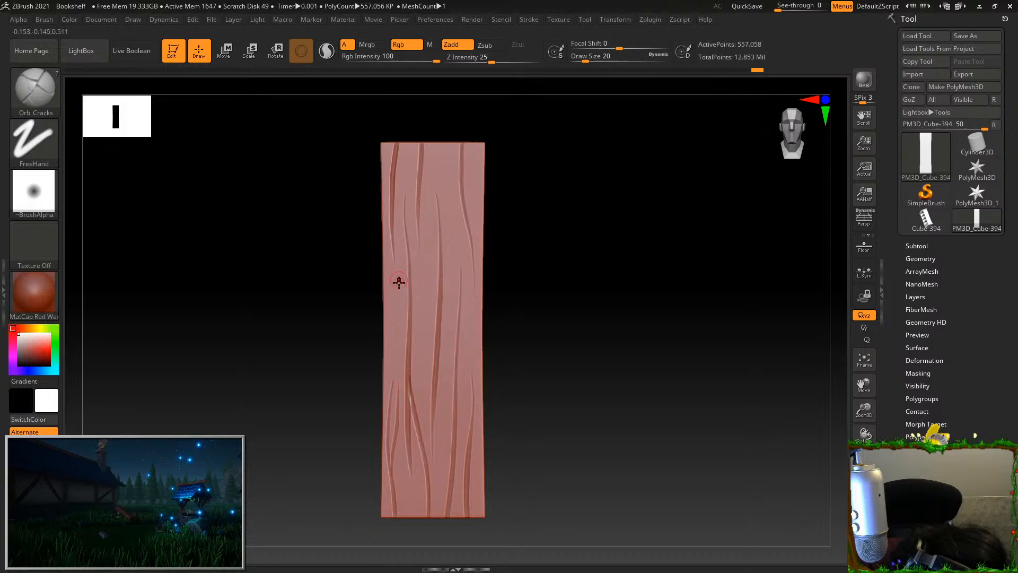
{"action": "key", "text": "ctrl+z"}
{"action": "mouse_move", "coordinate": [395, 331]}
{"action": "left_mouse_down"}
{"action": "mouse_move", "coordinate": [399, 464]}
{"action": "mouse_move", "coordinate": [416, 537]}
{"action": "mouse_move", "coordinate": [400, 350]}
{"action": "left_mouse_up"}
{"action": "key", "text": "ctrl+z"}
{"action": "left_click_drag", "start_coordinate": [406, 492], "coordinate": [419, 547]}
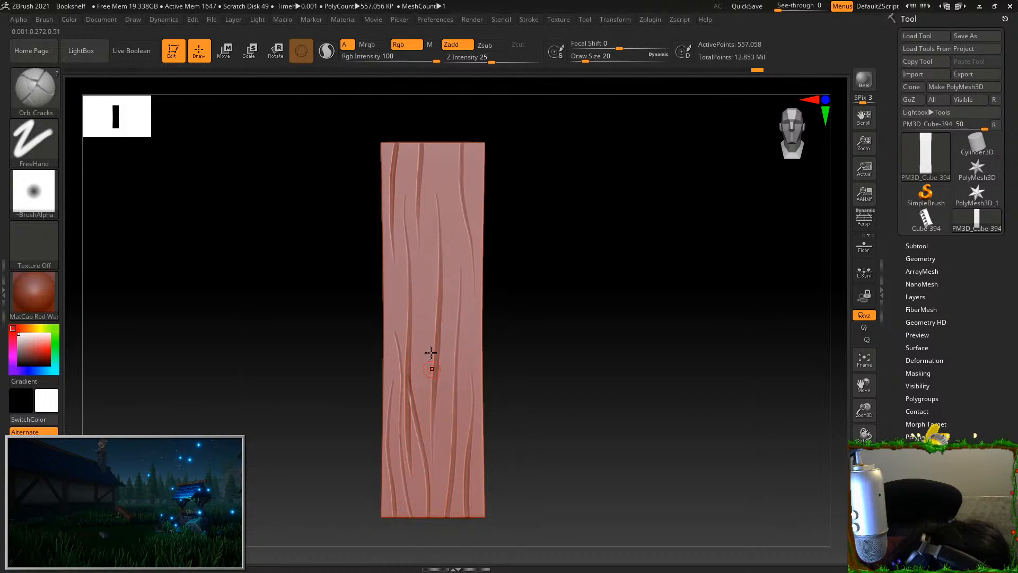
{"action": "left_click_drag", "start_coordinate": [426, 242], "coordinate": [432, 443]}
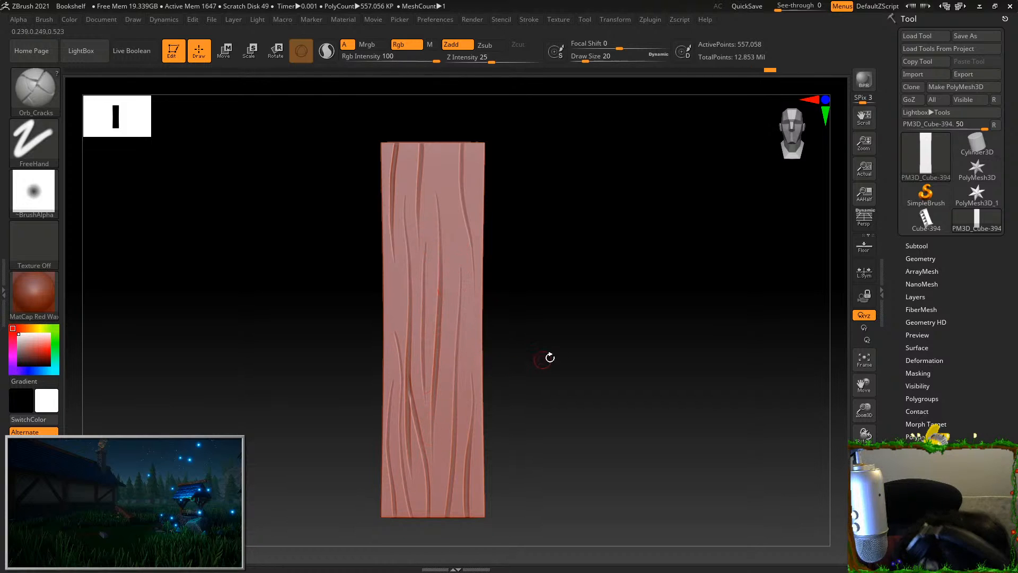
Show the whole bookcase, orbit to its spiral-carved side and isolate that side panel again
{"action": "key", "text": "ctrl+shift"}
{"action": "left_click", "coordinate": [562, 385], "text": "ctrl+shift"}
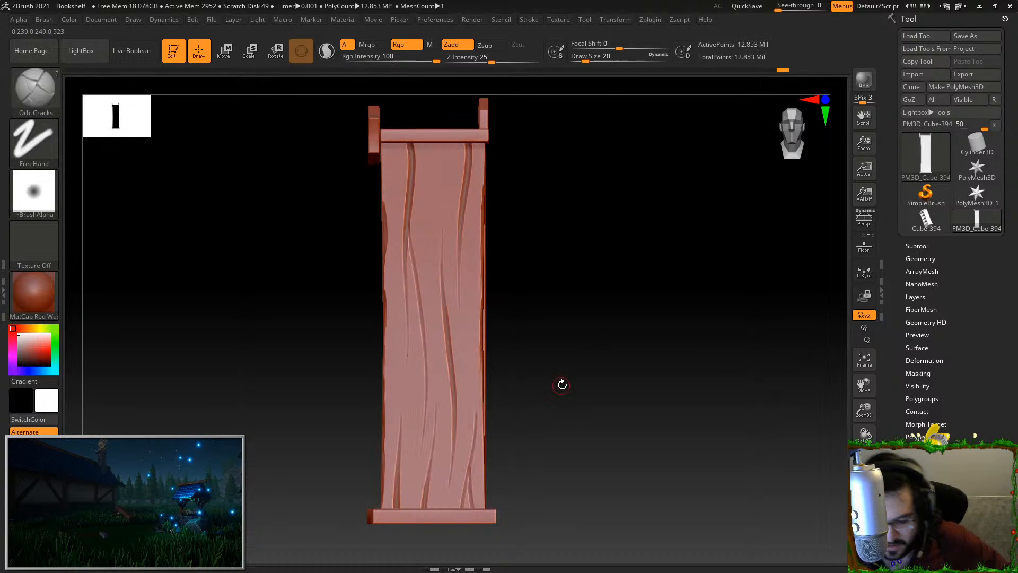
{"action": "left_click_drag", "start_coordinate": [670, 374], "coordinate": [719, 345]}
{"action": "key", "text": "ctrl+z"}
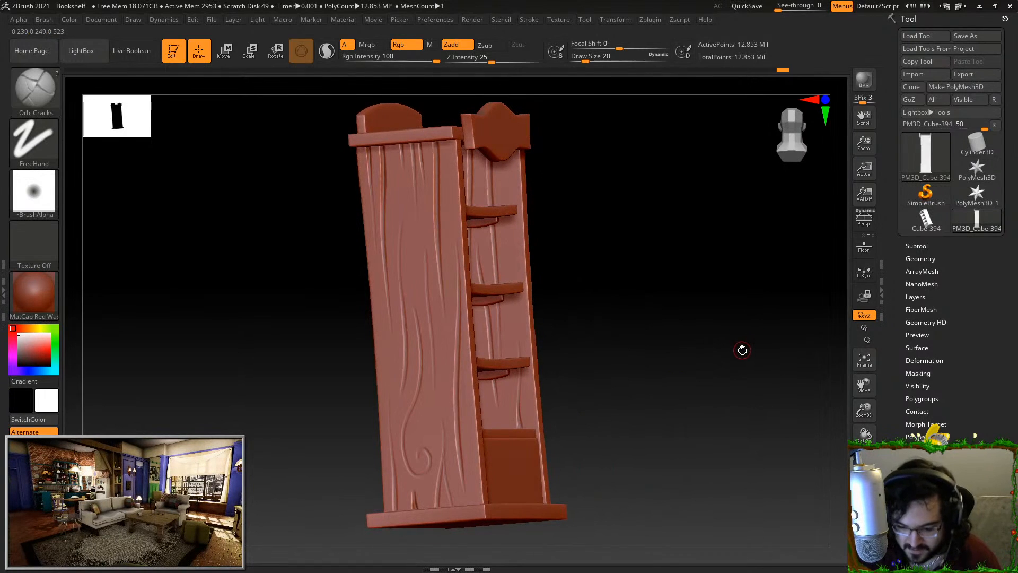
{"action": "key", "text": "ctrl+shift"}
{"action": "left_click", "coordinate": [404, 295], "text": "ctrl+shift"}
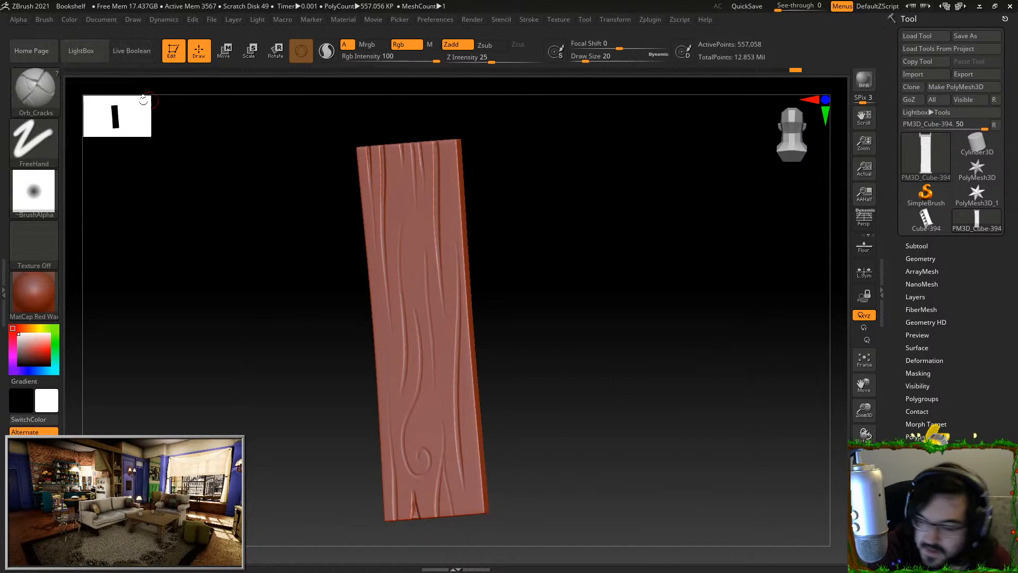
Choose the TrimDynamic brush and chip the long edge on the right side of the spiral-carved face
{"action": "left_click", "coordinate": [34, 88]}
{"action": "left_click", "coordinate": [772, 380]}
{"action": "left_click_drag", "start_coordinate": [684, 382], "coordinate": [659, 450]}
{"action": "left_click_drag", "start_coordinate": [478, 342], "coordinate": [475, 287]}
{"action": "mouse_move", "coordinate": [513, 245]}
{"action": "left_mouse_down"}
{"action": "mouse_move", "coordinate": [536, 243]}
{"action": "mouse_move", "coordinate": [542, 406]}
{"action": "left_mouse_up"}
{"action": "mouse_move", "coordinate": [469, 210]}
{"action": "left_mouse_down"}
{"action": "mouse_move", "coordinate": [470, 223]}
{"action": "mouse_move", "coordinate": [467, 123]}
{"action": "mouse_move", "coordinate": [469, 196]}
{"action": "mouse_move", "coordinate": [466, 153]}
{"action": "left_mouse_up"}
Trim the edge and corners of the panel's top end with TrimDynamic to make them look worn
{"action": "key", "text": "f"}
{"action": "mouse_move", "coordinate": [568, 269]}
{"action": "left_mouse_down"}
{"action": "mouse_move", "coordinate": [600, 274]}
{"action": "mouse_move", "coordinate": [591, 367]}
{"action": "left_mouse_up"}
{"action": "left_click_drag", "start_coordinate": [591, 368], "coordinate": [590, 392]}
{"action": "left_click_drag", "start_coordinate": [463, 231], "coordinate": [364, 228]}
{"action": "left_click_drag", "start_coordinate": [501, 238], "coordinate": [503, 270]}
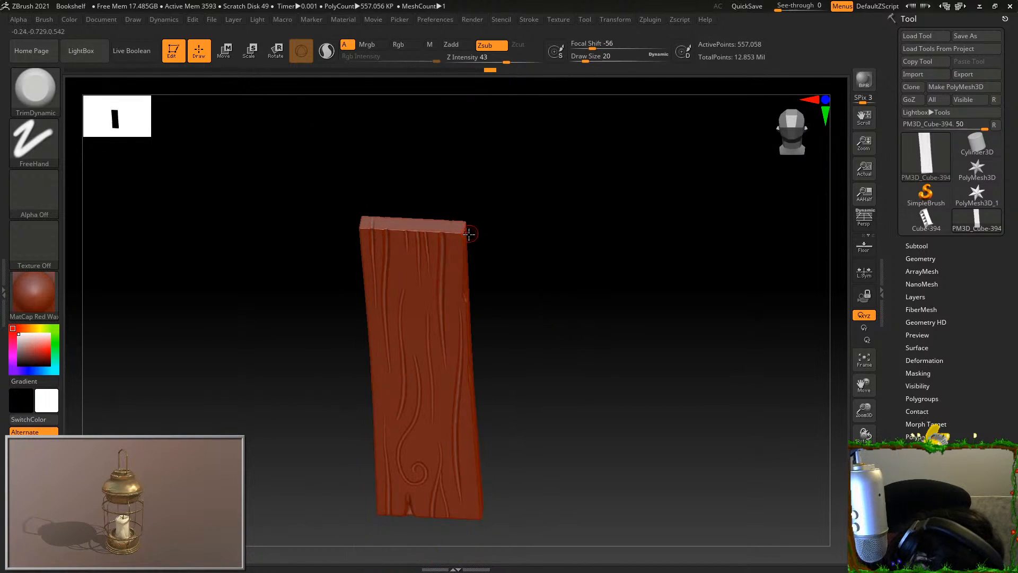
{"action": "left_click_drag", "start_coordinate": [377, 198], "coordinate": [354, 243]}
{"action": "left_click_drag", "start_coordinate": [435, 147], "coordinate": [424, 157]}
Chip worn notches along the panel's other long edge, from the upper part down to the bottom corner
{"action": "left_click_drag", "start_coordinate": [513, 185], "coordinate": [576, 149], "text": "alt"}
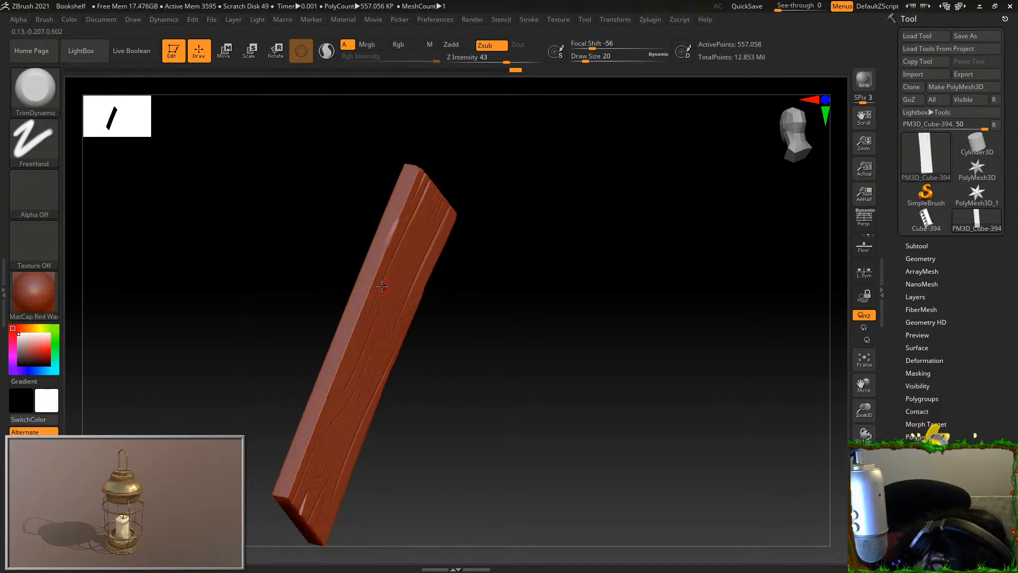
{"action": "left_click_drag", "start_coordinate": [365, 302], "coordinate": [361, 311]}
{"action": "mouse_move", "coordinate": [485, 330]}
{"action": "left_mouse_down"}
{"action": "mouse_move", "coordinate": [579, 330]}
{"action": "mouse_move", "coordinate": [669, 265]}
{"action": "left_mouse_up"}
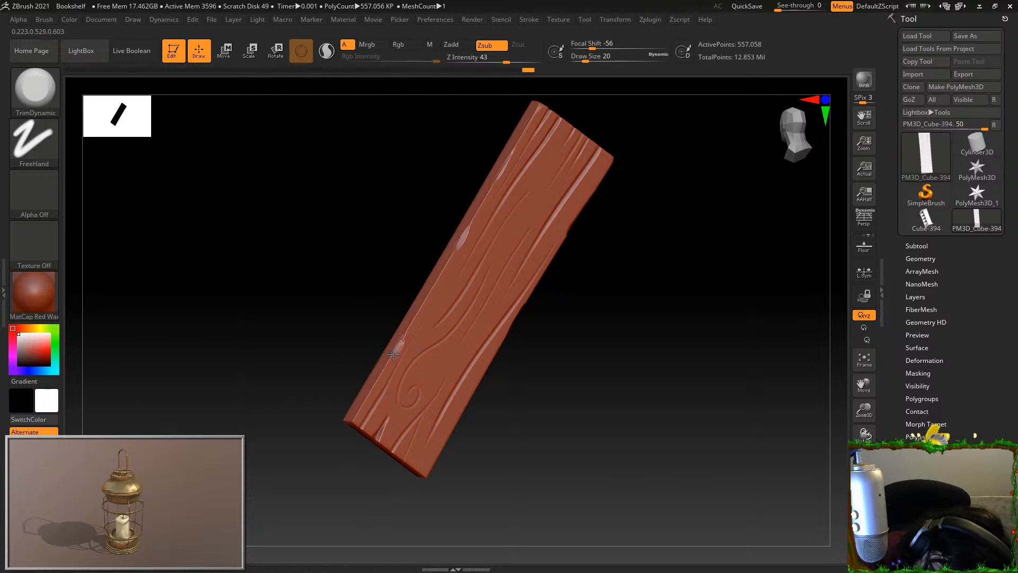
{"action": "left_click_drag", "start_coordinate": [394, 354], "coordinate": [391, 359]}
{"action": "left_click_drag", "start_coordinate": [362, 416], "coordinate": [356, 420]}
Trim the edge of the panel's bottom end around the split, and turn the panel to its other face
{"action": "left_click_drag", "start_coordinate": [530, 456], "coordinate": [542, 409]}
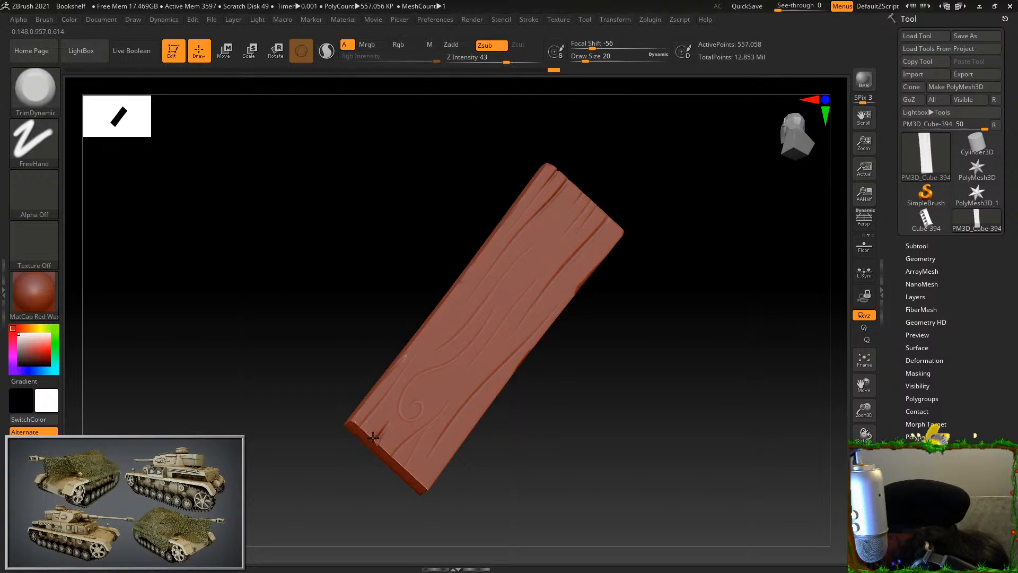
{"action": "left_click_drag", "start_coordinate": [407, 471], "coordinate": [402, 463]}
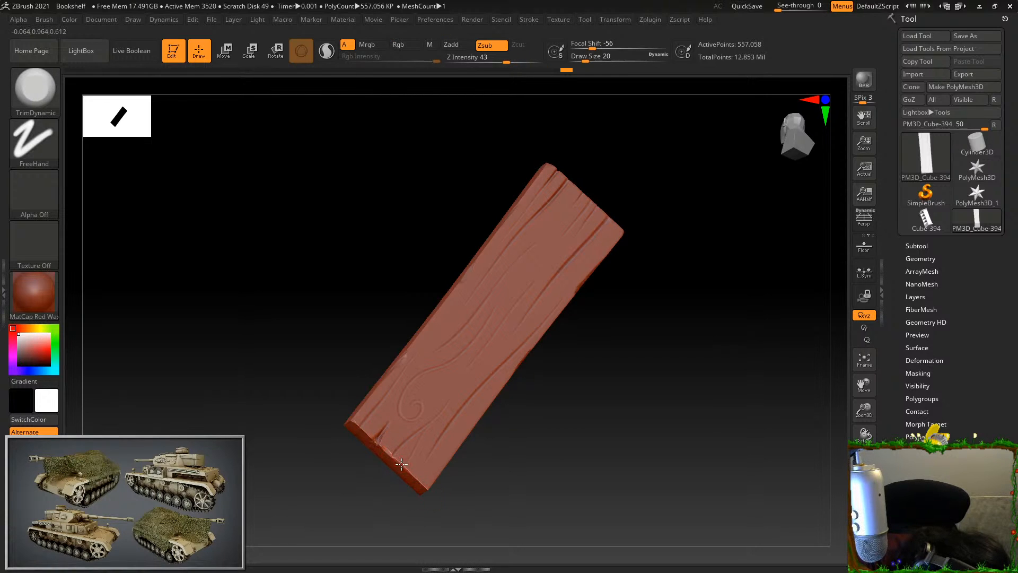
{"action": "mouse_move", "coordinate": [449, 507]}
{"action": "left_mouse_down"}
{"action": "mouse_move", "coordinate": [484, 466]}
{"action": "mouse_move", "coordinate": [433, 422]}
{"action": "mouse_move", "coordinate": [413, 419]}
{"action": "mouse_move", "coordinate": [405, 442]}
{"action": "mouse_move", "coordinate": [392, 370]}
{"action": "left_mouse_up"}
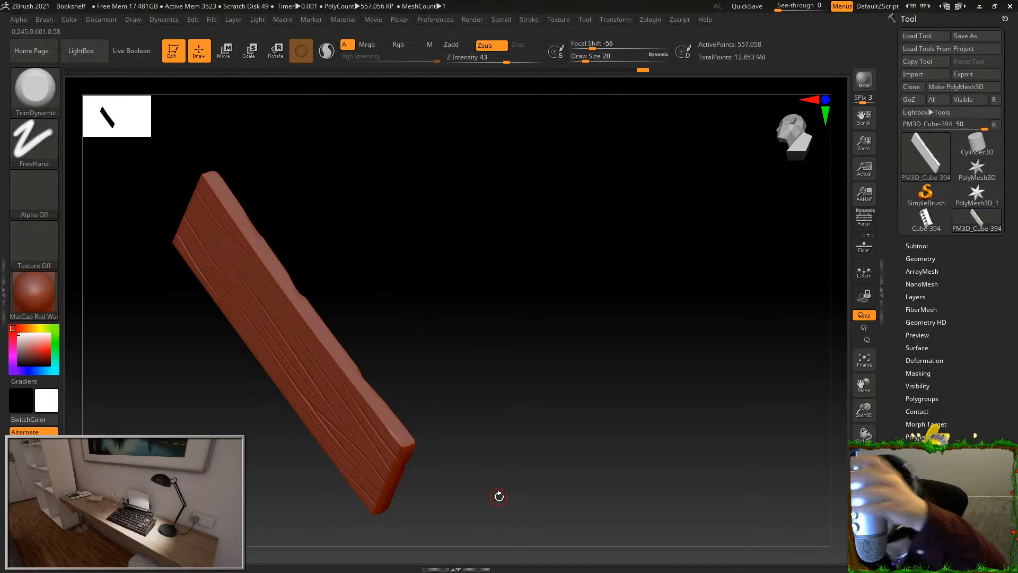
Trim the top end of the isolated side panel and chip notches along the long edge beside its grained face
{"action": "left_click_drag", "start_coordinate": [498, 493], "coordinate": [540, 292]}
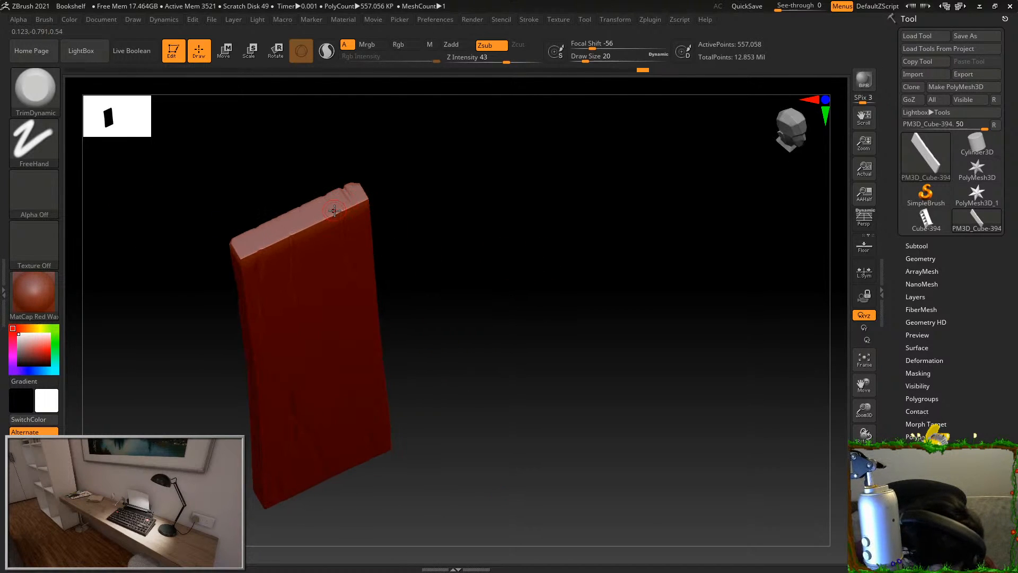
{"action": "left_click_drag", "start_coordinate": [419, 225], "coordinate": [398, 170]}
{"action": "mouse_move", "coordinate": [353, 205]}
{"action": "left_mouse_down"}
{"action": "mouse_move", "coordinate": [371, 196]}
{"action": "mouse_move", "coordinate": [421, 261]}
{"action": "left_mouse_up"}
{"action": "left_click_drag", "start_coordinate": [444, 226], "coordinate": [412, 194]}
{"action": "left_click_drag", "start_coordinate": [533, 366], "coordinate": [526, 347]}
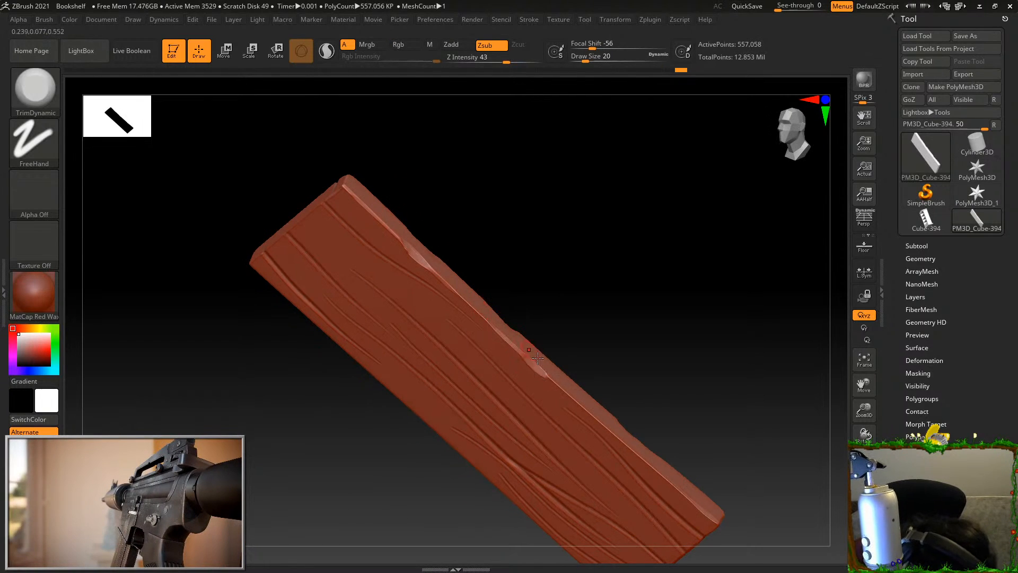
{"action": "left_click_drag", "start_coordinate": [613, 430], "coordinate": [683, 493]}
Chip the side panel's opposite long edge from the upper part down toward the middle
{"action": "left_click_drag", "start_coordinate": [637, 413], "coordinate": [677, 291]}
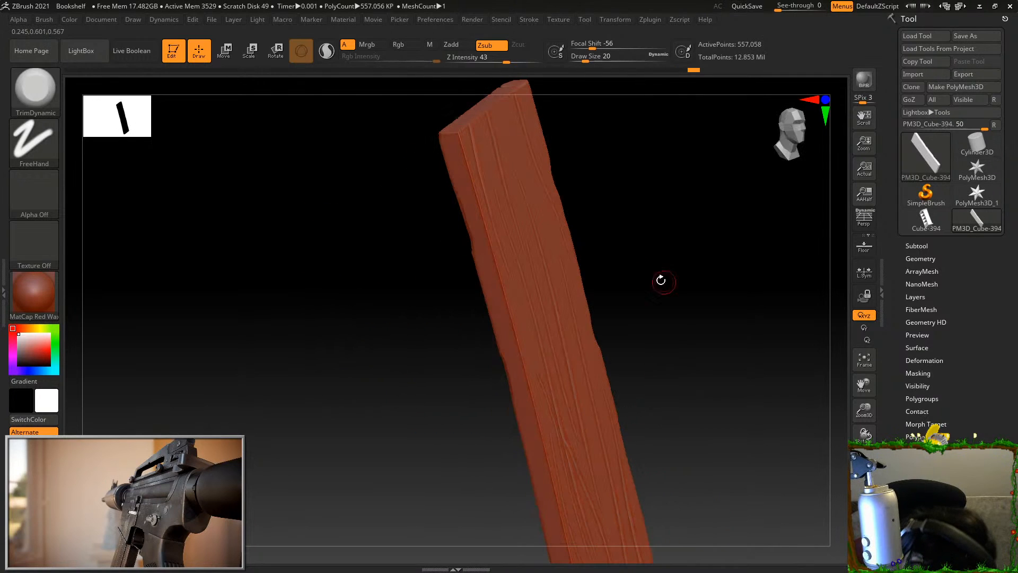
{"action": "left_click_drag", "start_coordinate": [466, 176], "coordinate": [506, 298]}
{"action": "left_click_drag", "start_coordinate": [500, 283], "coordinate": [516, 332]}
{"action": "right_click_drag", "start_coordinate": [556, 408], "coordinate": [565, 352], "text": "alt"}
{"action": "left_click_drag", "start_coordinate": [666, 294], "coordinate": [737, 264]}
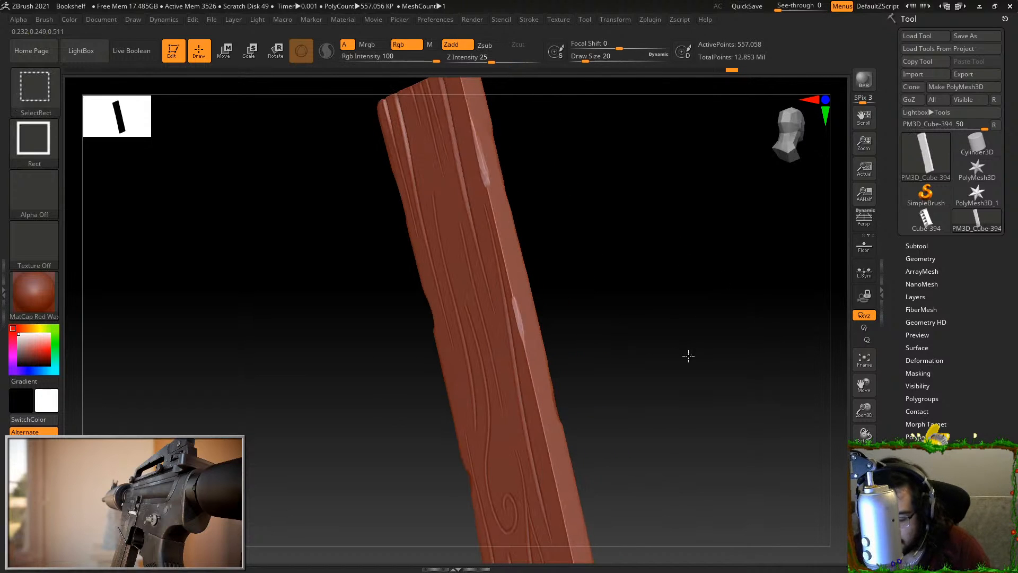
Show the whole bookcase again and isolate the other side panel
{"action": "left_click", "coordinate": [721, 342], "text": "ctrl+shift"}
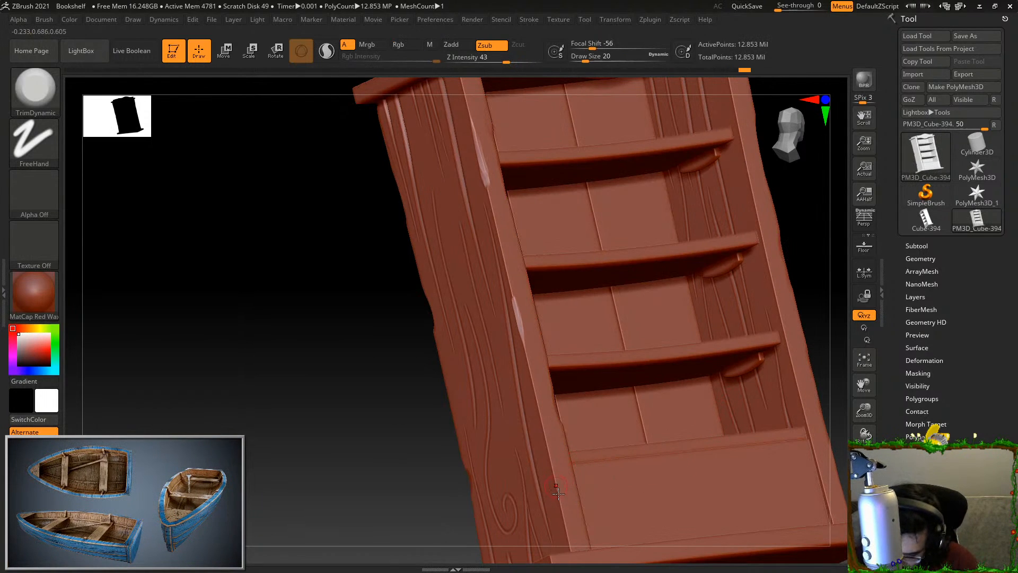
{"action": "right_click_drag", "start_coordinate": [829, 378], "coordinate": [824, 288], "text": "ctrl"}
{"action": "mouse_move", "coordinate": [825, 288]}
{"action": "left_mouse_down"}
{"action": "mouse_move", "coordinate": [829, 324]}
{"action": "mouse_move", "coordinate": [786, 341]}
{"action": "left_mouse_up"}
{"action": "left_click", "coordinate": [755, 334], "text": "ctrl+shift"}
{"action": "left_click_drag", "start_coordinate": [802, 223], "coordinate": [829, 227]}
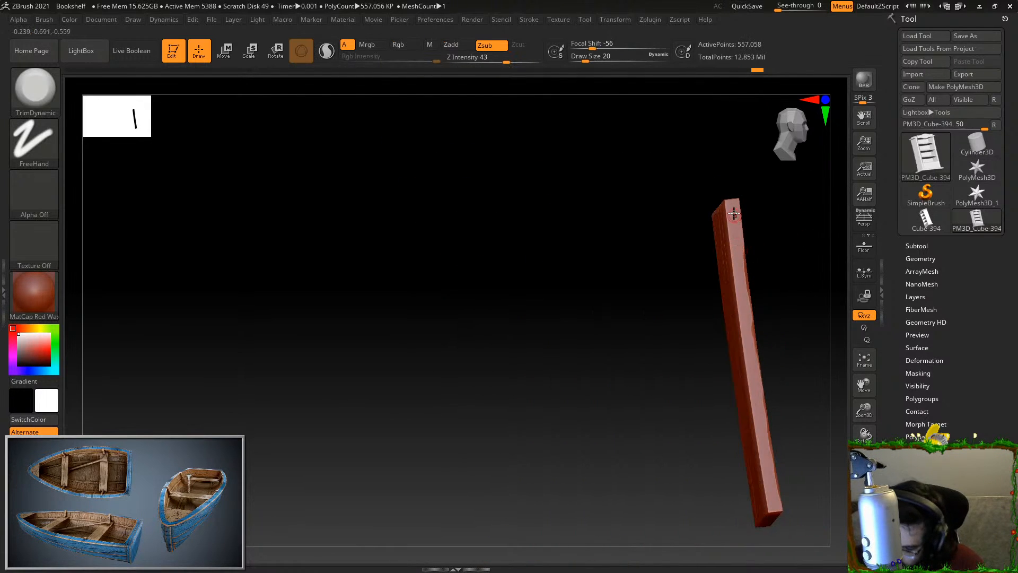
Trim the narrow long side of the second side panel from its upper corner down toward the middle
{"action": "left_click_drag", "start_coordinate": [728, 219], "coordinate": [724, 279]}
{"action": "left_click_drag", "start_coordinate": [746, 317], "coordinate": [745, 309]}
{"action": "mouse_move", "coordinate": [773, 233]}
{"action": "left_mouse_down"}
{"action": "mouse_move", "coordinate": [783, 235]}
{"action": "mouse_move", "coordinate": [780, 257]}
{"action": "left_mouse_up"}
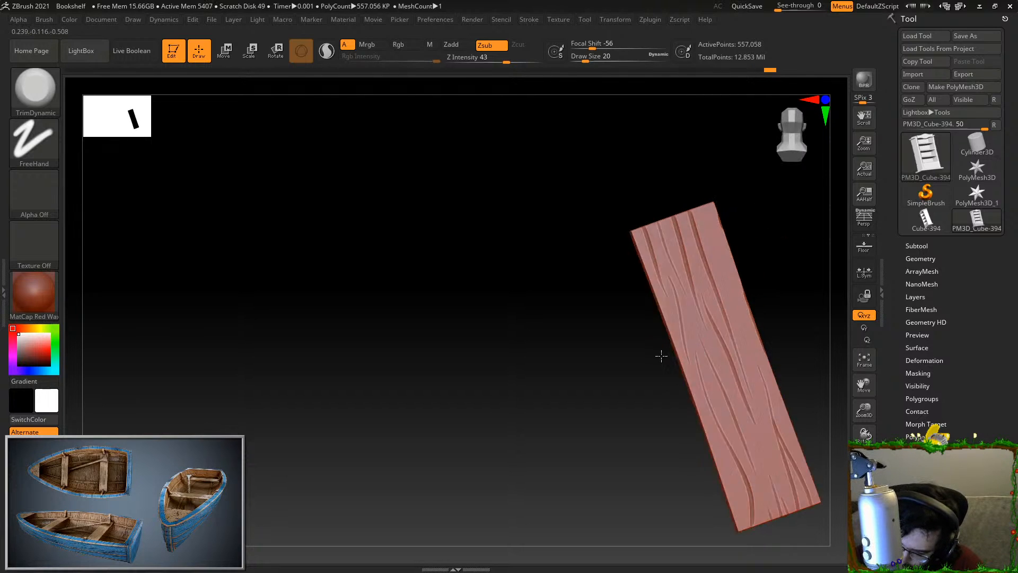
{"action": "left_click_drag", "start_coordinate": [654, 357], "coordinate": [670, 352]}
{"action": "left_click_drag", "start_coordinate": [816, 292], "coordinate": [756, 256]}
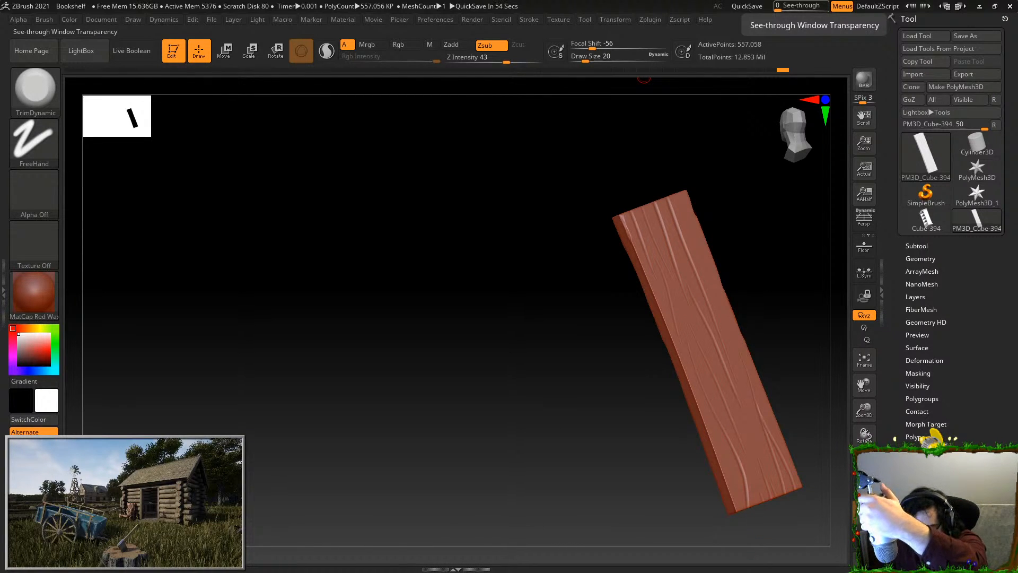
Trim the corners and edge of the second side panel's top end with TrimDynamic
{"action": "left_click_drag", "start_coordinate": [764, 233], "coordinate": [657, 235]}
{"action": "left_click_drag", "start_coordinate": [687, 385], "coordinate": [808, 422]}
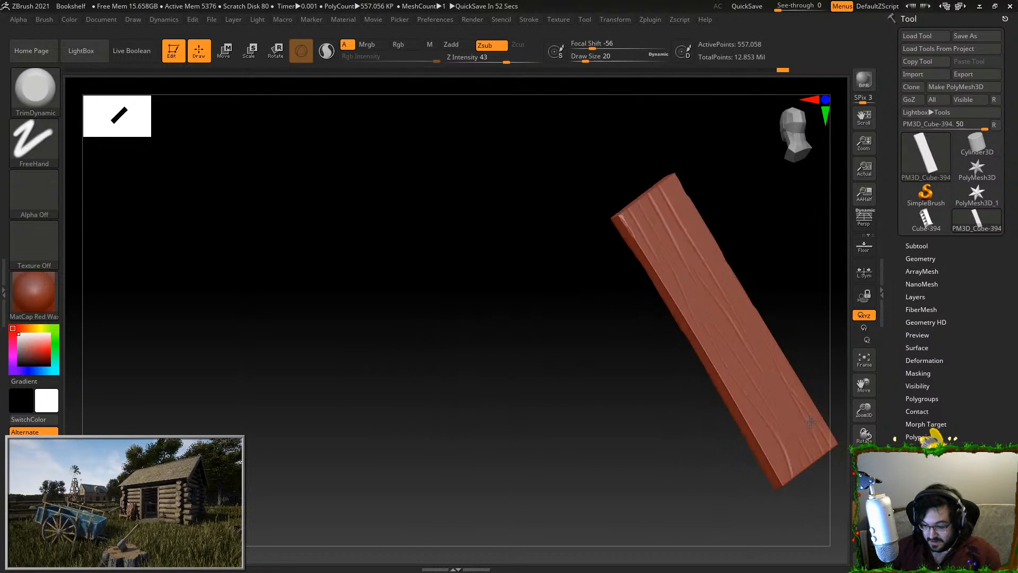
{"action": "mouse_move", "coordinate": [778, 298]}
{"action": "left_mouse_down", "text": "shift"}
{"action": "mouse_move", "coordinate": [678, 255]}
{"action": "mouse_move", "coordinate": [691, 472]}
{"action": "mouse_move", "coordinate": [691, 451]}
{"action": "mouse_move", "coordinate": [779, 425]}
{"action": "left_mouse_up", "text": "shift"}
{"action": "key", "text": "f"}
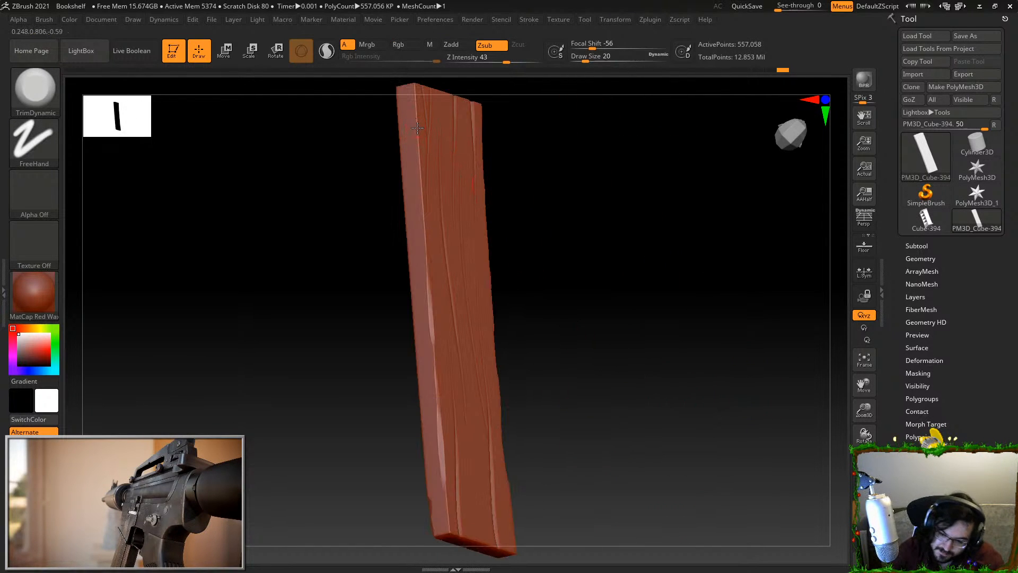
{"action": "left_click_drag", "start_coordinate": [507, 133], "coordinate": [563, 153]}
{"action": "left_click_drag", "start_coordinate": [466, 131], "coordinate": [478, 173], "text": "alt"}
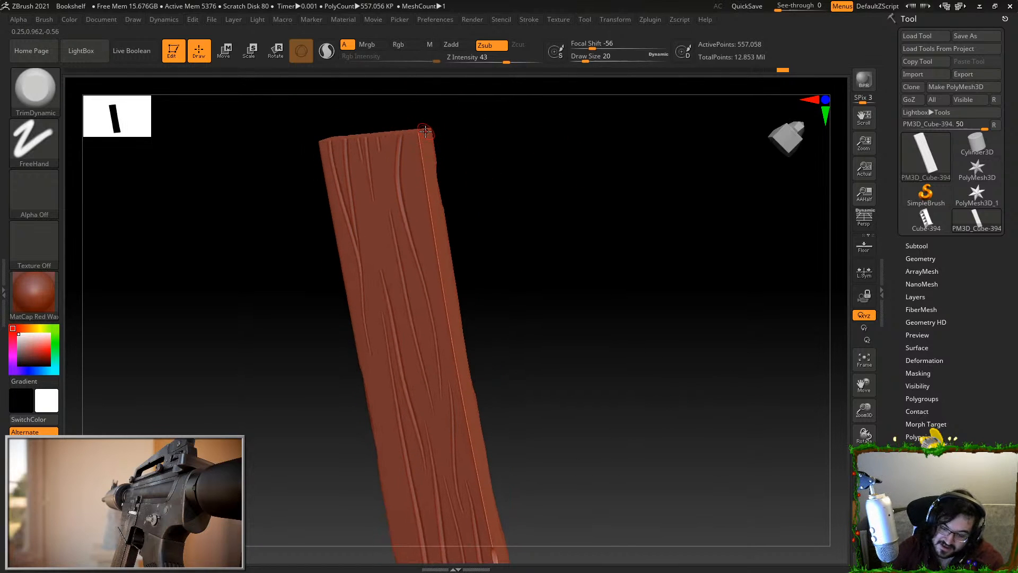
{"action": "left_click_drag", "start_coordinate": [418, 135], "coordinate": [427, 133]}
{"action": "left_click_drag", "start_coordinate": [467, 136], "coordinate": [496, 162]}
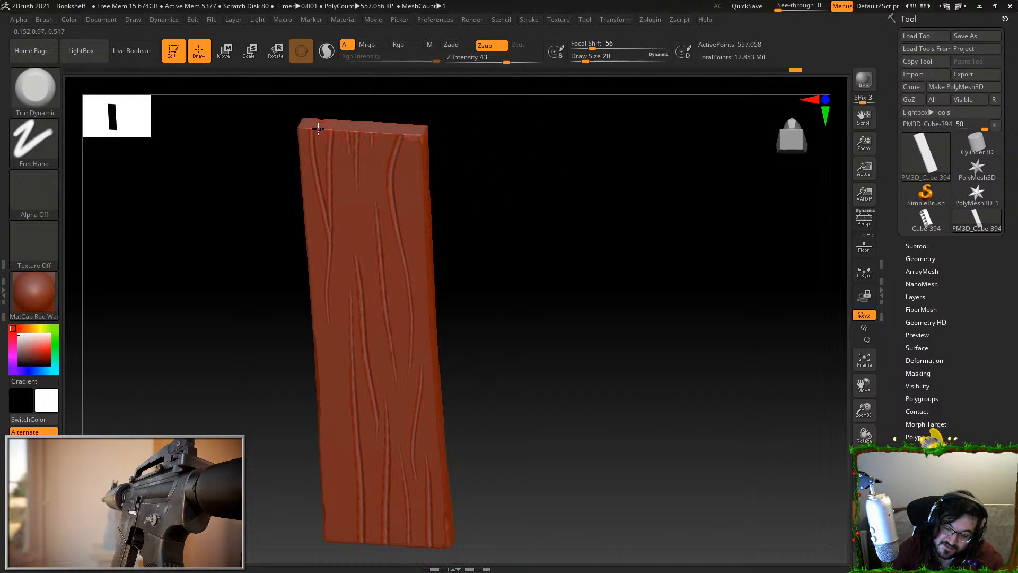
{"action": "mouse_move", "coordinate": [307, 128]}
{"action": "left_mouse_down"}
{"action": "mouse_move", "coordinate": [407, 135]}
{"action": "mouse_move", "coordinate": [447, 105]}
{"action": "left_mouse_up"}
Chip small notches down the second side panel's long edge below its top corner
{"action": "left_click_drag", "start_coordinate": [427, 164], "coordinate": [423, 170]}
{"action": "left_click_drag", "start_coordinate": [478, 201], "coordinate": [471, 142], "text": "alt"}
{"action": "left_click_drag", "start_coordinate": [429, 206], "coordinate": [429, 209]}
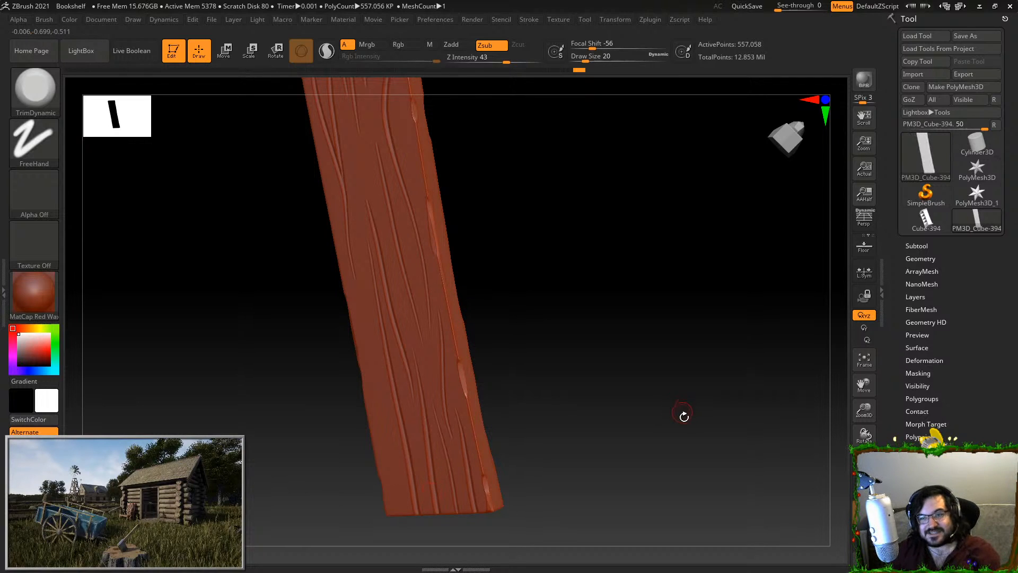
Show the whole bookcase and examine the worn edges of both side panels from the front and at an angle
{"action": "mouse_move", "coordinate": [695, 423]}
{"action": "left_mouse_down", "text": "shift"}
{"action": "mouse_move", "coordinate": [726, 434]}
{"action": "mouse_move", "coordinate": [788, 382]}
{"action": "mouse_move", "coordinate": [779, 406]}
{"action": "left_mouse_up", "text": "shift"}
{"action": "left_click", "coordinate": [713, 437], "text": "ctrl+shift"}
{"action": "key", "text": "f"}
{"action": "left_click_drag", "start_coordinate": [758, 454], "coordinate": [761, 409]}
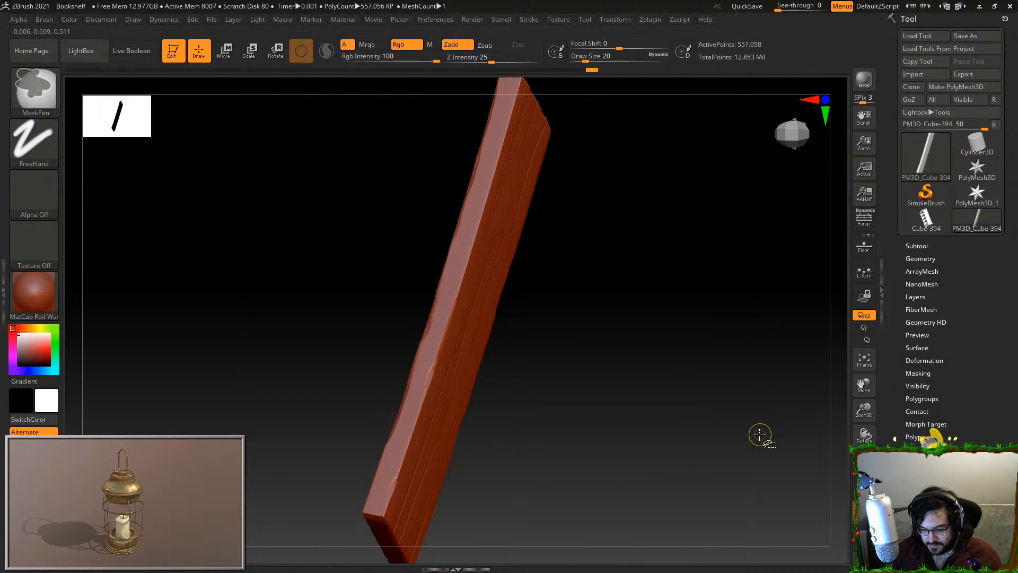
{"action": "left_click", "coordinate": [774, 447], "text": "ctrl+shift"}
{"action": "left_click_drag", "start_coordinate": [770, 446], "coordinate": [709, 373]}
{"action": "key", "text": "f"}
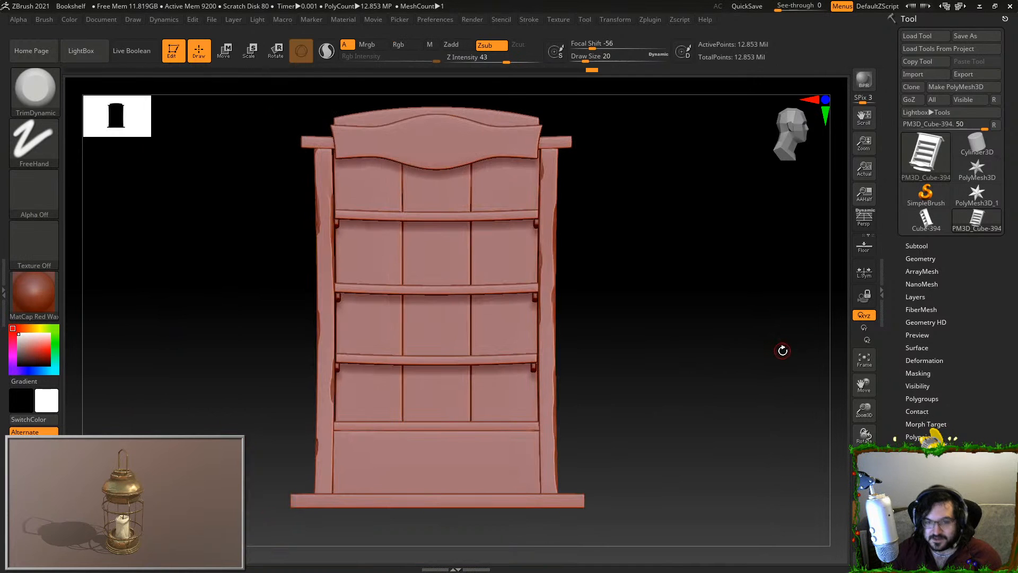
{"action": "left_click_drag", "start_coordinate": [777, 365], "coordinate": [781, 393]}
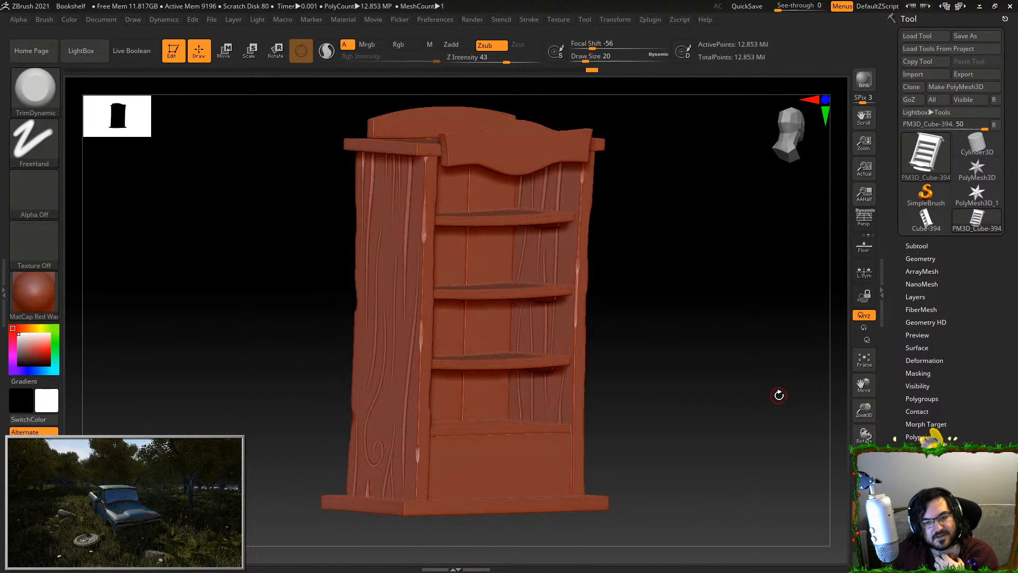
Isolate the bookcase's upper shelf, face its broad side and choose the Orb_Cracks brush
{"action": "left_click", "coordinate": [493, 225], "text": "ctrl+shift"}
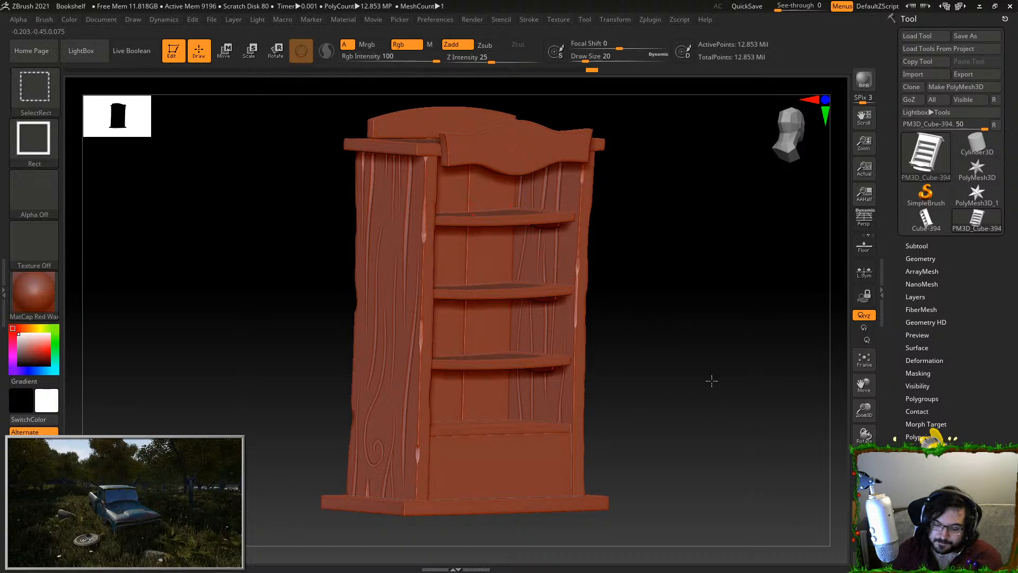
{"action": "key", "text": "f"}
{"action": "left_click_drag", "start_coordinate": [764, 405], "coordinate": [741, 421]}
{"action": "key", "text": "f"}
{"action": "left_click", "coordinate": [35, 89]}
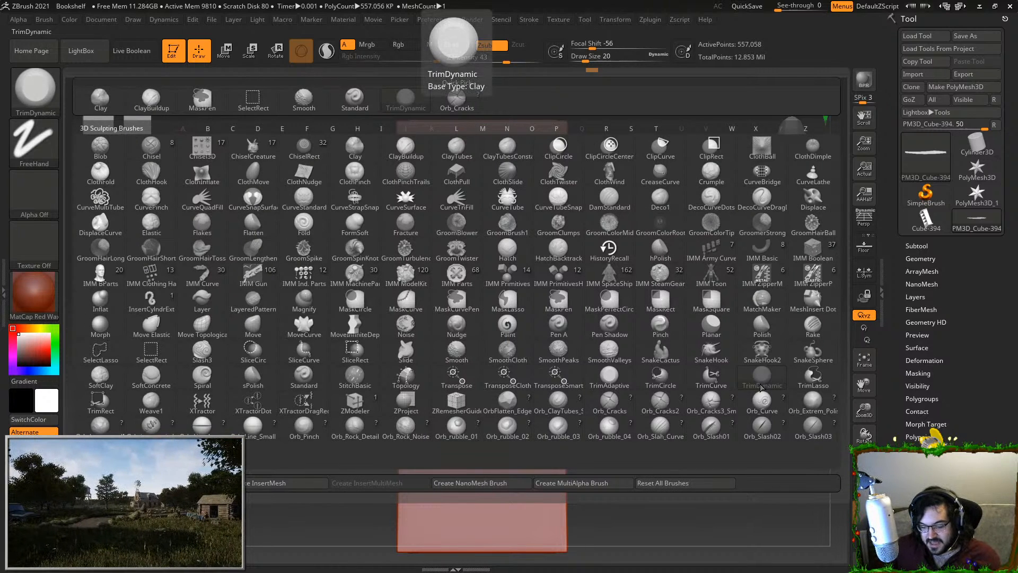
{"action": "left_click", "coordinate": [609, 404]}
Carve a long, slightly curved crack near one long edge of the shelf, running out through its end
{"action": "left_click_drag", "start_coordinate": [490, 206], "coordinate": [468, 533]}
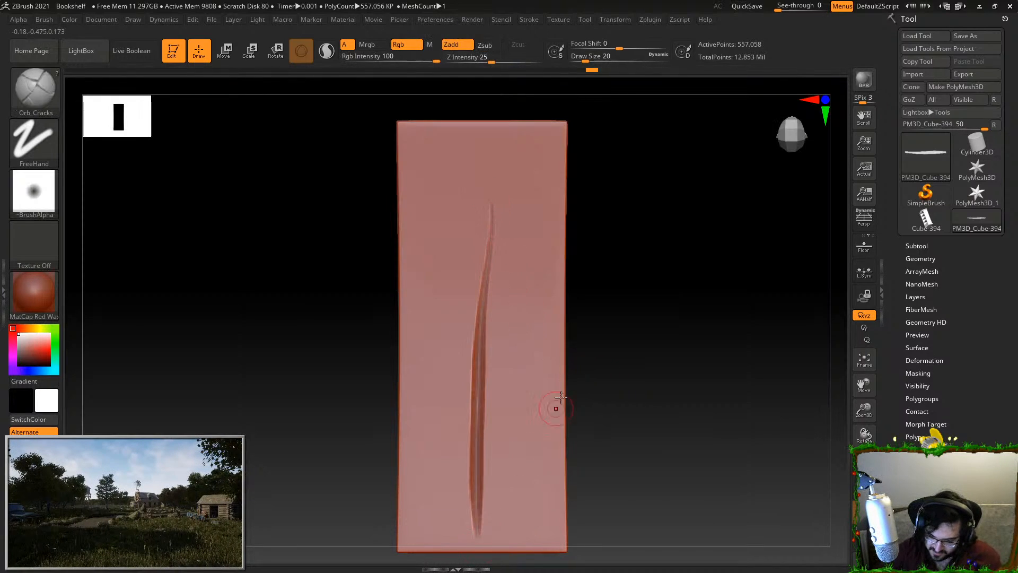
{"action": "key", "text": "ctrl+z"}
{"action": "left_click_drag", "start_coordinate": [597, 353], "coordinate": [591, 331], "text": "alt"}
{"action": "left_click_drag", "start_coordinate": [514, 196], "coordinate": [503, 517]}
{"action": "key", "text": "ctrl+z"}
{"action": "left_click_drag", "start_coordinate": [534, 250], "coordinate": [517, 517]}
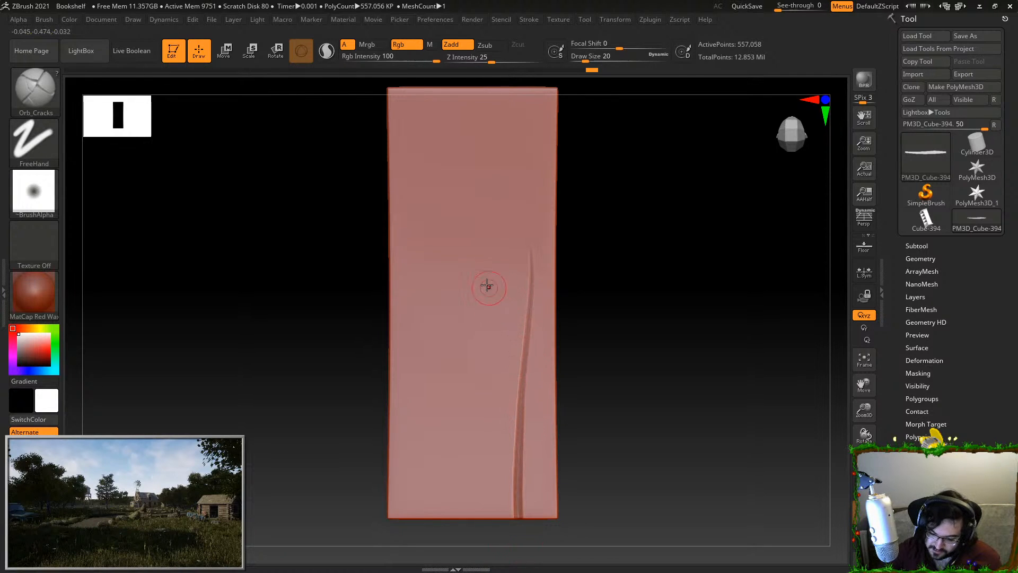
{"action": "left_click_drag", "start_coordinate": [443, 269], "coordinate": [433, 551]}
{"action": "key", "text": "ctrl+z"}
{"action": "left_click_drag", "start_coordinate": [447, 269], "coordinate": [433, 516]}
{"action": "key", "text": "ctrl+z"}
Carve a shorter crack in the middle of the same shelf end and deepen the long crack where it leaves the board
{"action": "left_click_drag", "start_coordinate": [469, 378], "coordinate": [466, 568]}
{"action": "left_click_drag", "start_coordinate": [469, 384], "coordinate": [460, 535]}
{"action": "key", "text": "ctrl+z"}
{"action": "left_click_drag", "start_coordinate": [471, 440], "coordinate": [462, 557]}
{"action": "key", "text": "ctrl+z"}
{"action": "left_click_drag", "start_coordinate": [518, 452], "coordinate": [512, 521]}
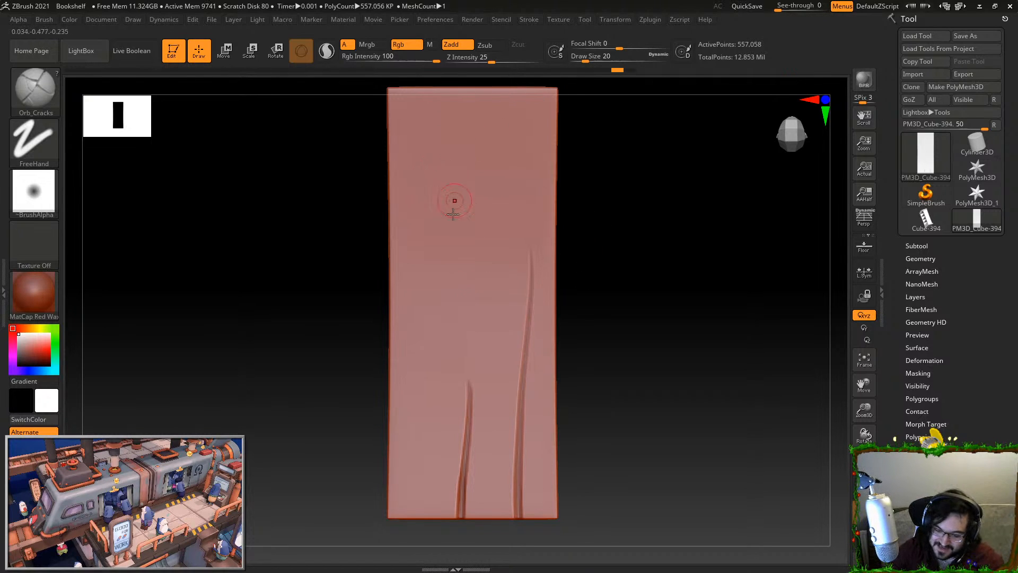
{"action": "left_click_drag", "start_coordinate": [432, 183], "coordinate": [421, 517]}
{"action": "key", "text": "ctrl+z"}
{"action": "left_click_drag", "start_coordinate": [416, 209], "coordinate": [411, 517]}
{"action": "key", "text": "ctrl+z"}
{"action": "left_click_drag", "start_coordinate": [443, 220], "coordinate": [422, 517]}
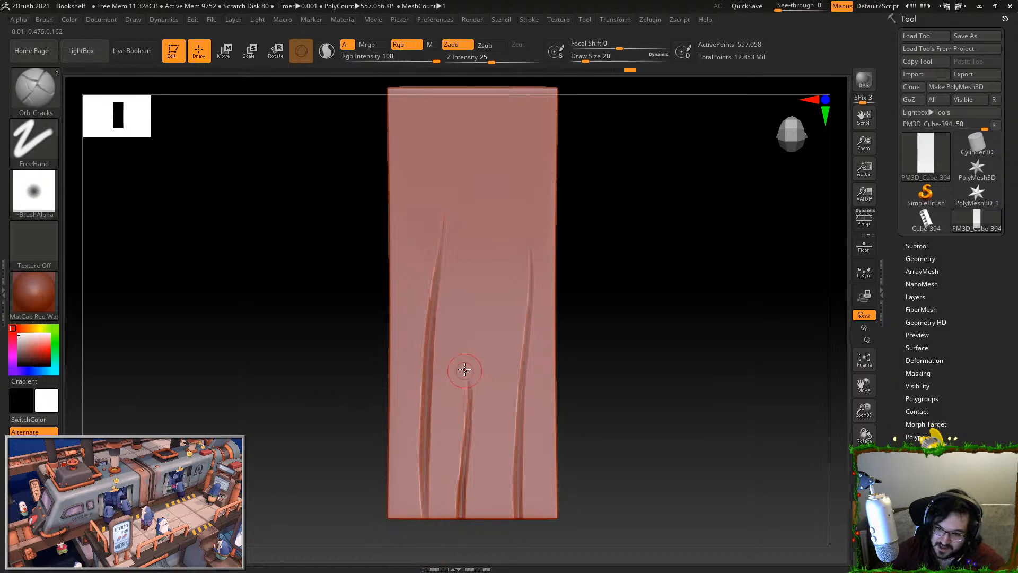
{"action": "key", "text": "ctrl+z"}
{"action": "left_click_drag", "start_coordinate": [427, 291], "coordinate": [421, 517]}
{"action": "key", "text": "ctrl+z"}
{"action": "mouse_move", "coordinate": [442, 178]}
{"action": "left_mouse_down"}
{"action": "mouse_move", "coordinate": [428, 272]}
{"action": "mouse_move", "coordinate": [423, 518]}
{"action": "left_mouse_up"}
{"action": "key", "text": "ctrl+z"}
Carve a thin crack beside the short middle one, running out through the same end of the shelf
{"action": "left_click_drag", "start_coordinate": [437, 317], "coordinate": [437, 517]}
{"action": "left_click_drag", "start_coordinate": [442, 439], "coordinate": [435, 557]}
{"action": "key", "text": "ctrl+z"}
{"action": "left_click_drag", "start_coordinate": [441, 421], "coordinate": [442, 550]}
{"action": "key", "text": "ctrl+z"}
{"action": "left_click_drag", "start_coordinate": [442, 403], "coordinate": [438, 535]}
{"action": "key", "text": "ctrl+z"}
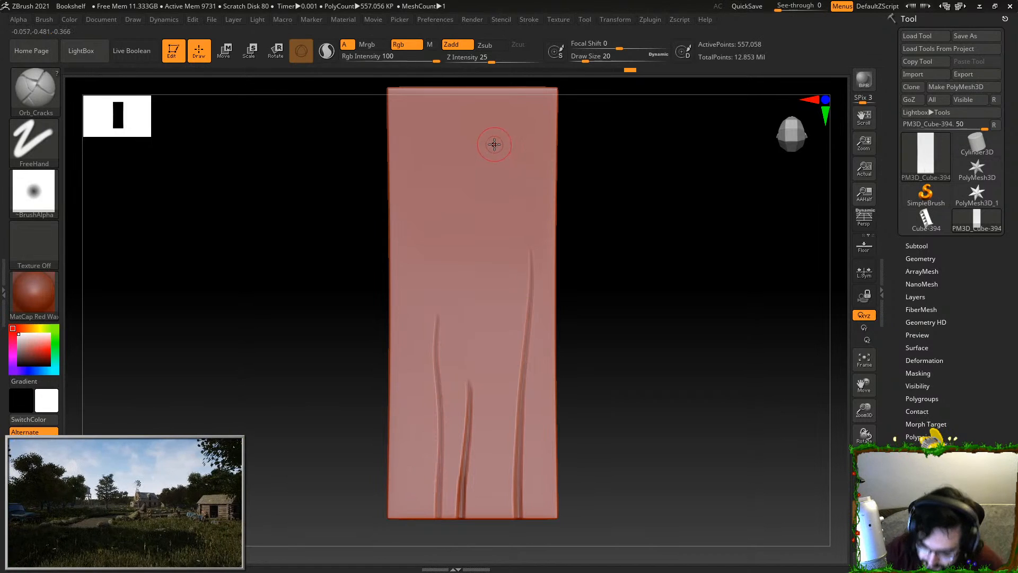
{"action": "left_click_drag", "start_coordinate": [493, 201], "coordinate": [488, 389]}
{"action": "key", "text": "ctrl+z"}
{"action": "left_click_drag", "start_coordinate": [491, 154], "coordinate": [497, 362]}
{"action": "key", "text": "ctrl+z"}
Set the brush's Focal Shift to -55 and carve long tapered cracks between the existing ones and near the opposite long edge
{"action": "left_click_drag", "start_coordinate": [617, 48], "coordinate": [593, 47]}
{"action": "left_click_drag", "start_coordinate": [495, 182], "coordinate": [496, 364]}
{"action": "key", "text": "ctrl+z"}
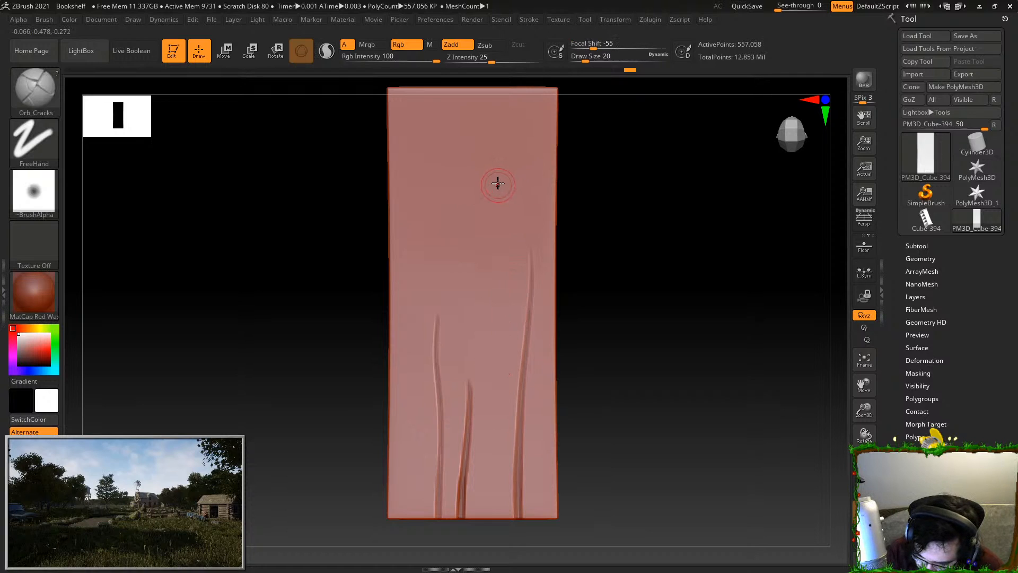
{"action": "left_click_drag", "start_coordinate": [501, 287], "coordinate": [498, 467]}
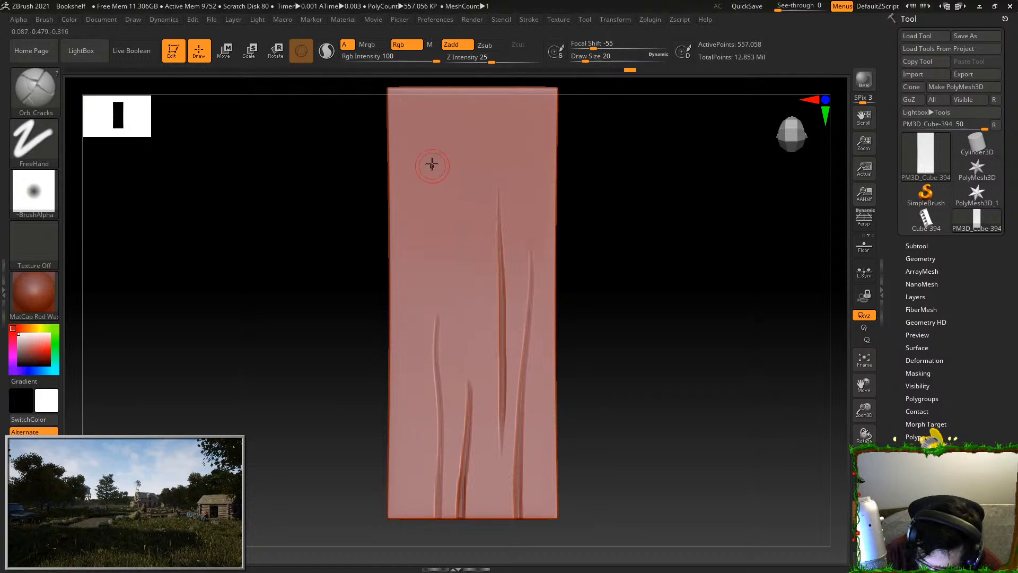
{"action": "left_click_drag", "start_coordinate": [417, 272], "coordinate": [413, 452]}
Carve two cracks inward from the shelf's other end, one at its centre and one near a long edge
{"action": "left_click_drag", "start_coordinate": [454, 510], "coordinate": [467, 112]}
{"action": "left_click_drag", "start_coordinate": [576, 128], "coordinate": [573, 187], "text": "alt"}
{"action": "key", "text": "ctrl+z"}
{"action": "left_click_drag", "start_coordinate": [465, 147], "coordinate": [464, 212]}
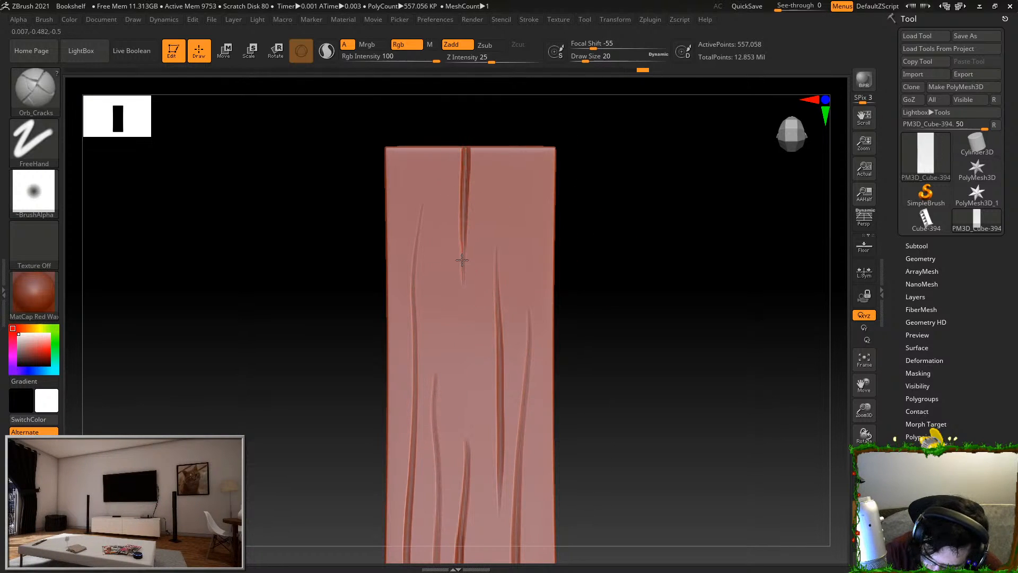
{"action": "left_click_drag", "start_coordinate": [515, 143], "coordinate": [520, 287]}
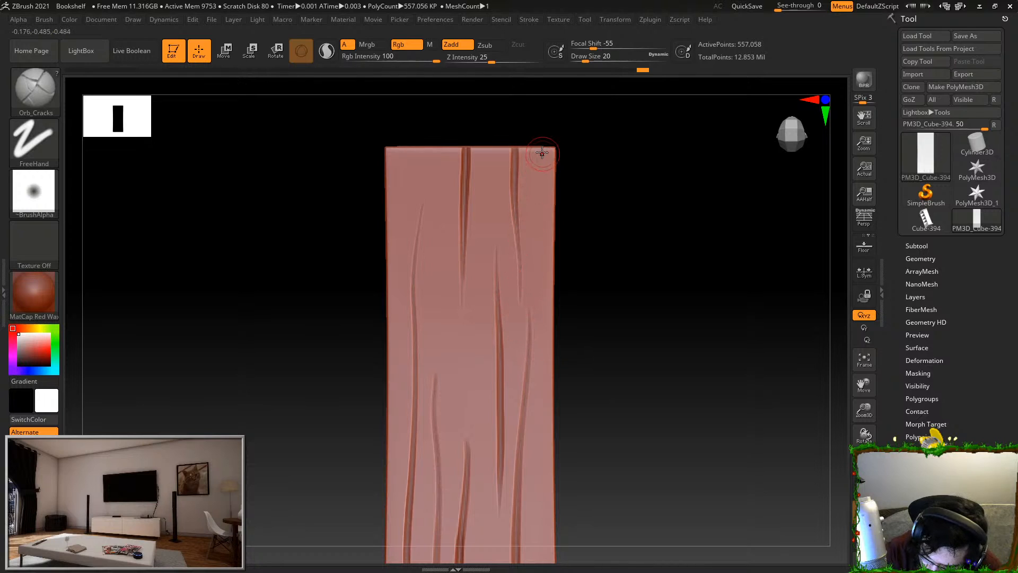
{"action": "key", "text": "ctrl+z"}
{"action": "left_click_drag", "start_coordinate": [524, 142], "coordinate": [536, 322]}
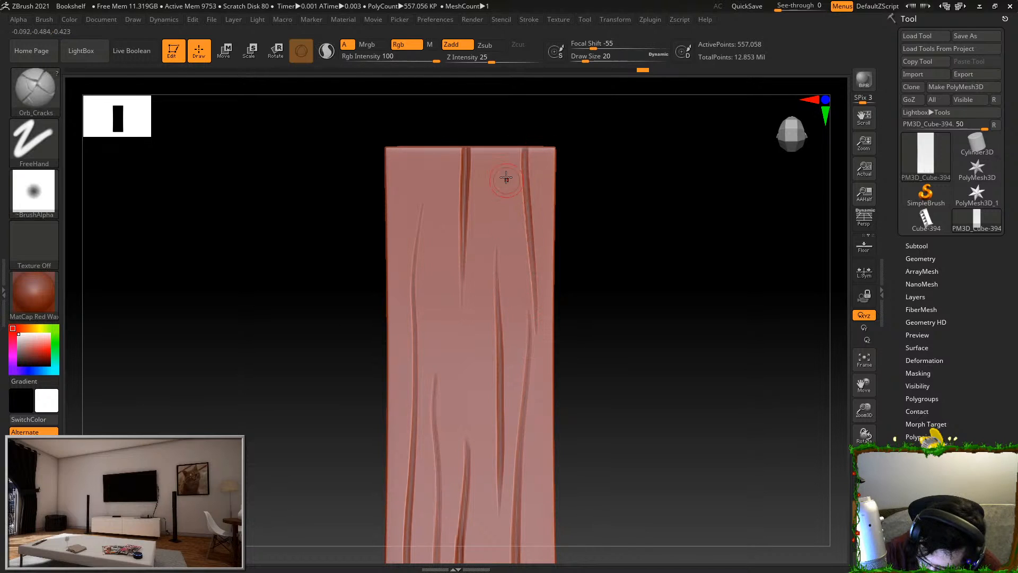
Carve a long crack from that end close to the remaining long edge, and a short one in the shelf's centre
{"action": "left_click_drag", "start_coordinate": [406, 153], "coordinate": [405, 214]}
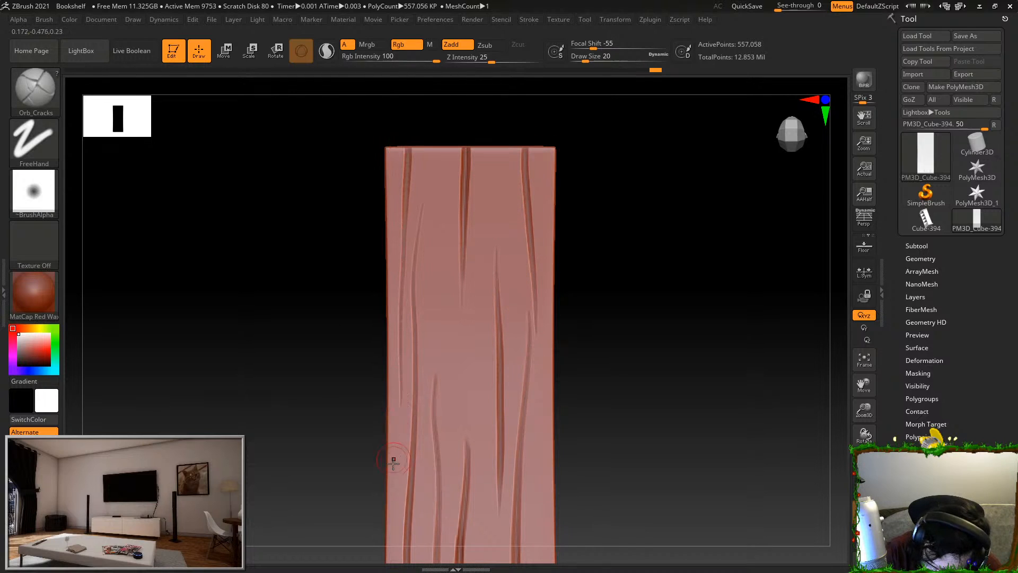
{"action": "left_click_drag", "start_coordinate": [439, 239], "coordinate": [439, 397]}
{"action": "key", "text": "ctrl+z"}
{"action": "left_click_drag", "start_coordinate": [454, 334], "coordinate": [456, 424]}
Turn the shelf to its plain opposite face and try carving a crack there
{"action": "mouse_move", "coordinate": [620, 387]}
{"action": "left_mouse_down", "text": "alt"}
{"action": "mouse_move", "coordinate": [648, 285]}
{"action": "mouse_move", "coordinate": [645, 219]}
{"action": "left_mouse_up", "text": "alt"}
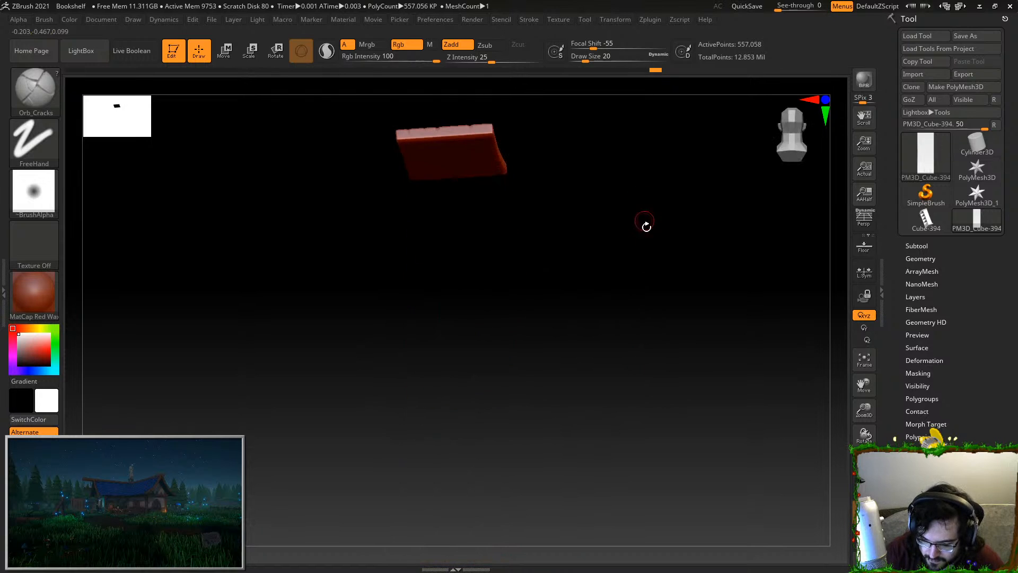
{"action": "key", "text": "f"}
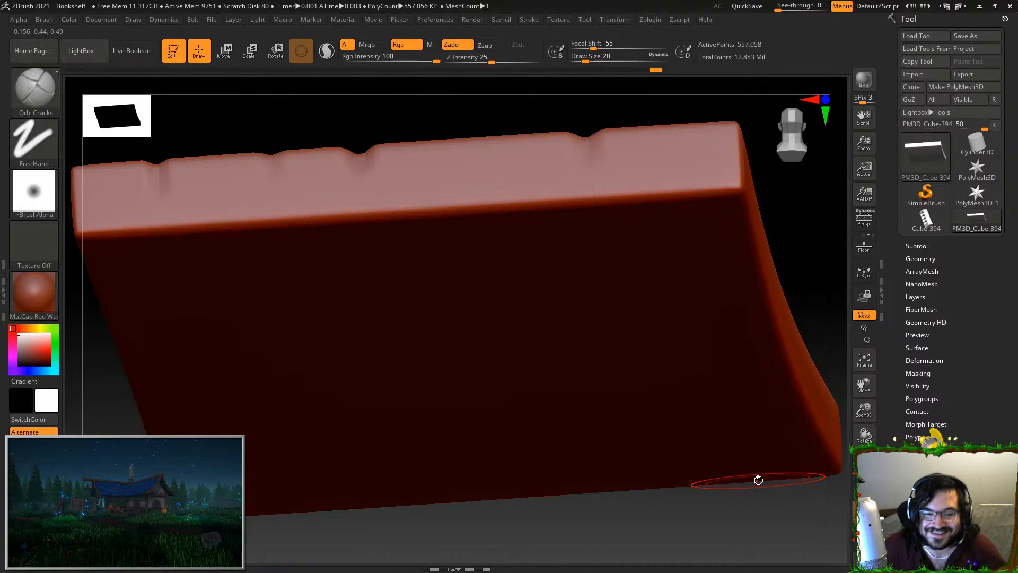
{"action": "left_click_drag", "start_coordinate": [800, 277], "coordinate": [713, 386]}
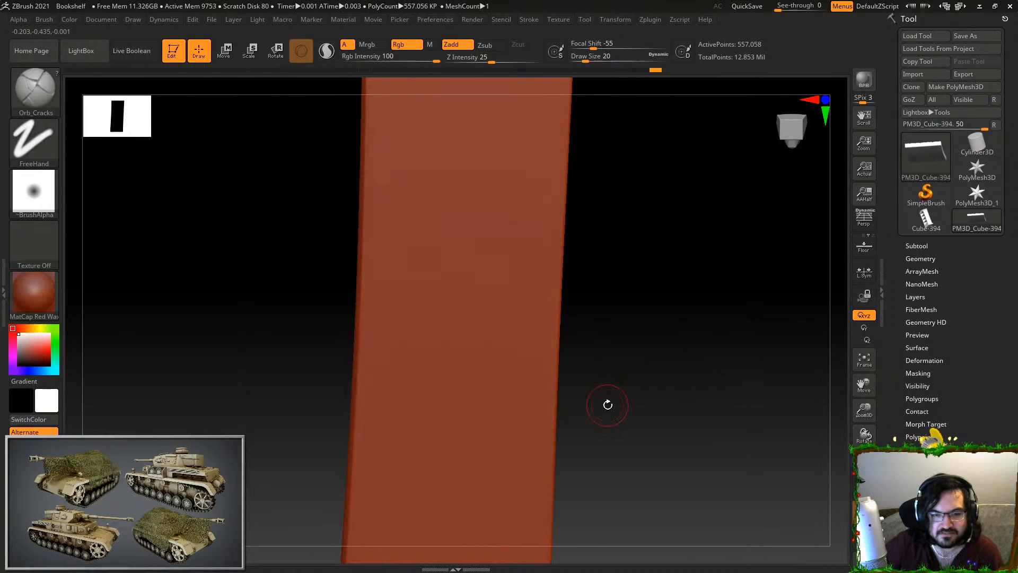
{"action": "left_click_drag", "start_coordinate": [486, 193], "coordinate": [471, 415]}
{"action": "key", "text": "ctrl+z"}
{"action": "mouse_move", "coordinate": [670, 410]}
{"action": "left_mouse_down", "text": "alt"}
{"action": "mouse_move", "coordinate": [671, 268]}
{"action": "mouse_move", "coordinate": [669, 332]}
{"action": "left_mouse_up", "text": "alt"}
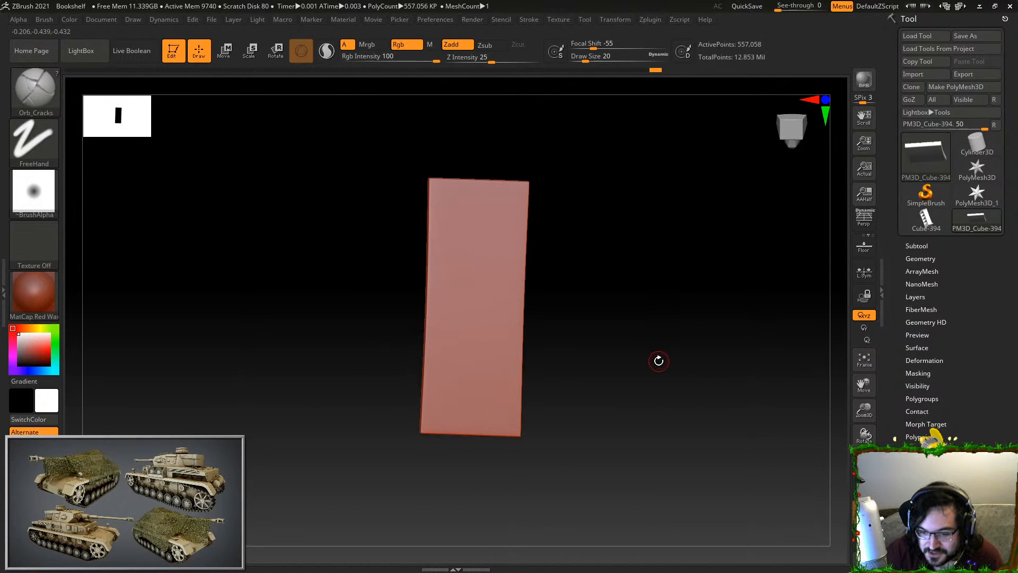
{"action": "left_click_drag", "start_coordinate": [641, 364], "coordinate": [639, 401], "text": "alt"}
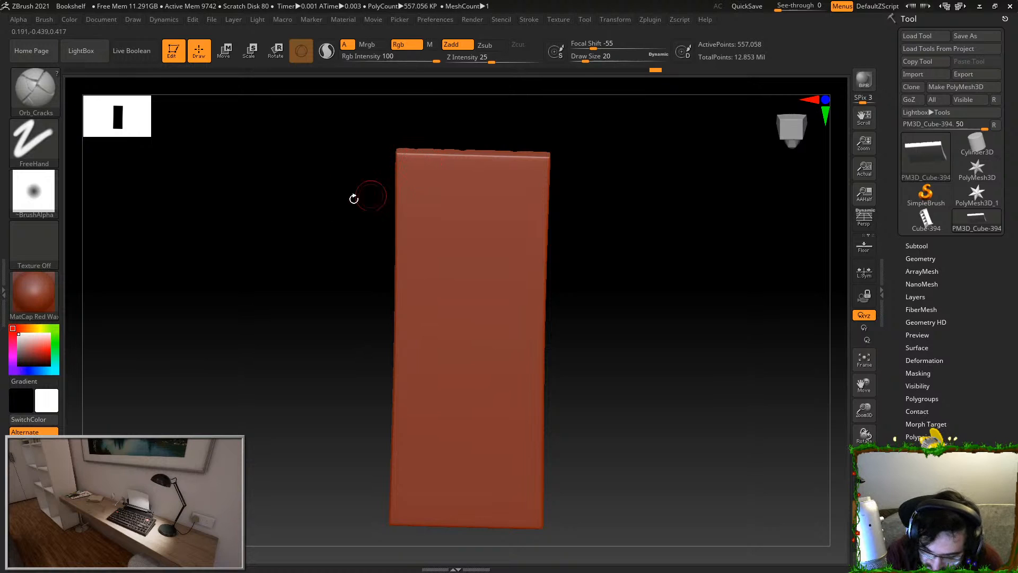
With the TrimDynamic brush, flatten chipped patches along one long edge on the plain side of the shelf
{"action": "left_click", "coordinate": [36, 90]}
{"action": "left_click", "coordinate": [762, 371]}
{"action": "left_click_drag", "start_coordinate": [695, 360], "coordinate": [627, 330]}
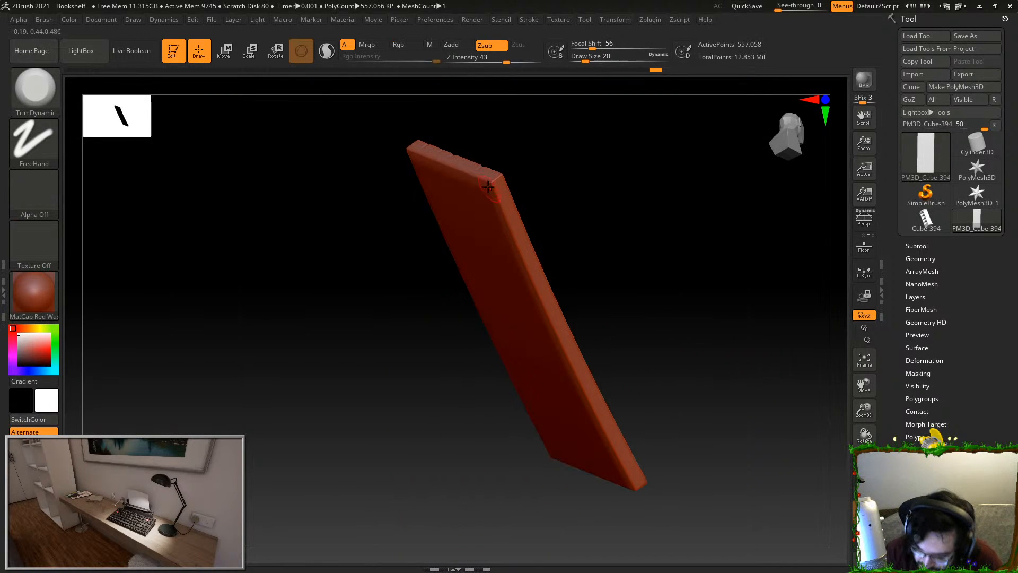
{"action": "left_click_drag", "start_coordinate": [569, 213], "coordinate": [567, 228]}
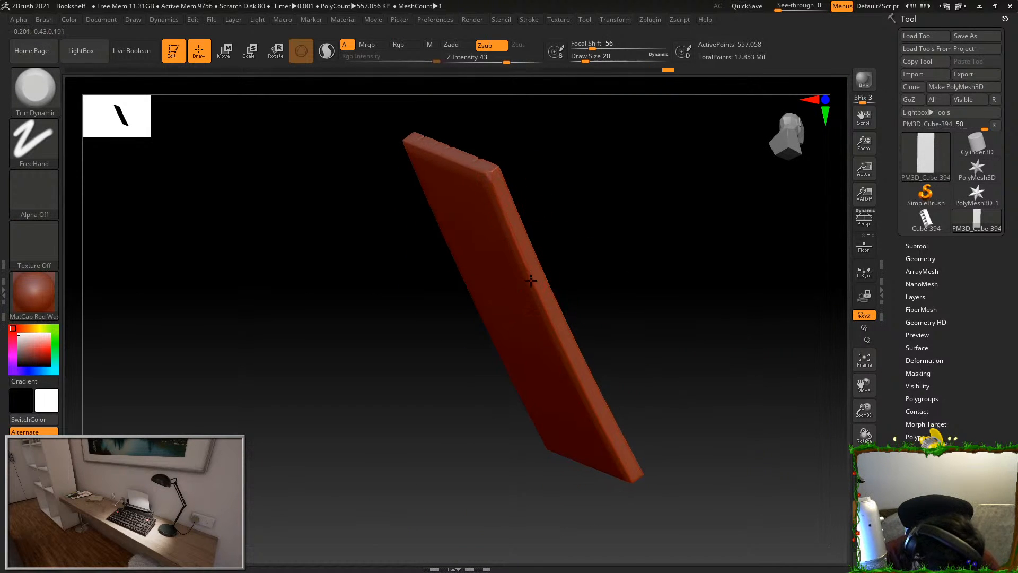
{"action": "left_click_drag", "start_coordinate": [527, 276], "coordinate": [538, 297]}
{"action": "left_click_drag", "start_coordinate": [563, 265], "coordinate": [523, 190]}
{"action": "left_click_drag", "start_coordinate": [572, 358], "coordinate": [603, 419]}
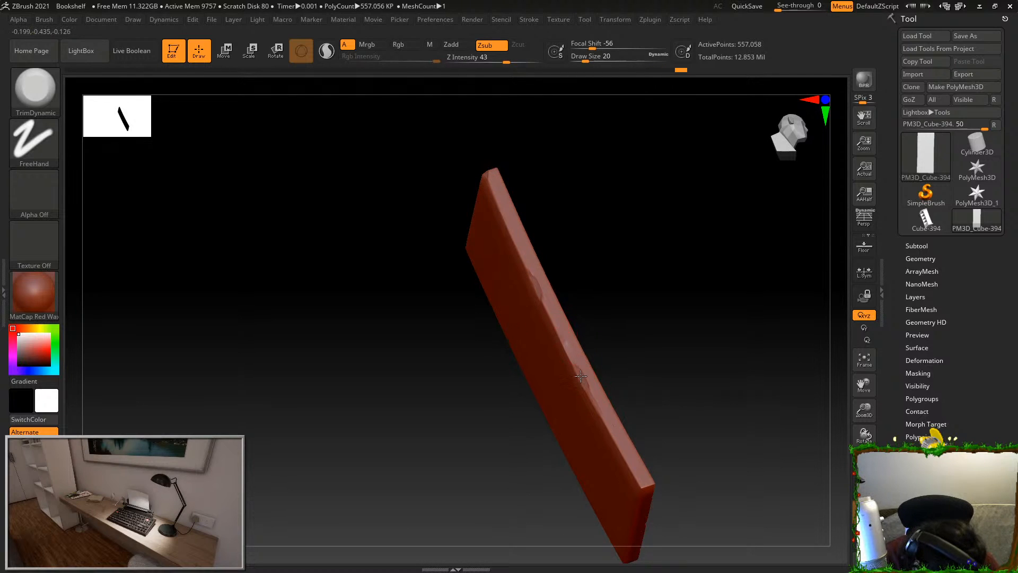
Extend the chips farther along that long edge and wear it down on the cracked face's side
{"action": "left_click_drag", "start_coordinate": [617, 366], "coordinate": [666, 345]}
{"action": "left_click_drag", "start_coordinate": [599, 407], "coordinate": [613, 431]}
{"action": "mouse_move", "coordinate": [703, 424]}
{"action": "left_mouse_down"}
{"action": "mouse_move", "coordinate": [649, 440]}
{"action": "mouse_move", "coordinate": [662, 490]}
{"action": "mouse_move", "coordinate": [607, 318]}
{"action": "left_mouse_up"}
{"action": "mouse_move", "coordinate": [641, 270]}
{"action": "left_mouse_down"}
{"action": "mouse_move", "coordinate": [643, 223]}
{"action": "mouse_move", "coordinate": [647, 294]}
{"action": "left_mouse_up"}
{"action": "left_click_drag", "start_coordinate": [599, 362], "coordinate": [596, 393], "text": "alt"}
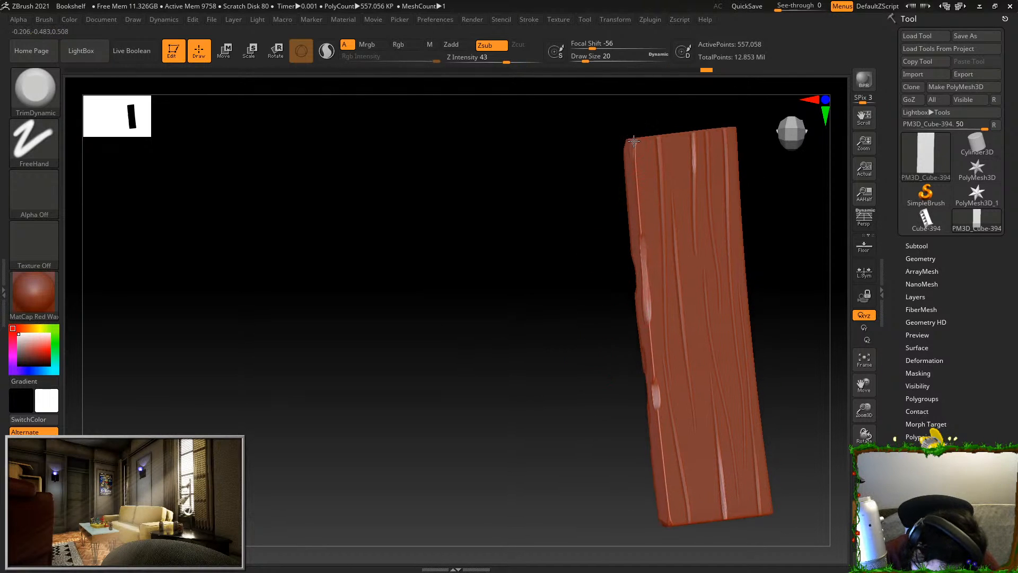
Wear irregular patches into the shelf's opposite long edge and corners, and return to a framed, straight view of the plain face
{"action": "mouse_move", "coordinate": [594, 199]}
{"action": "left_mouse_down"}
{"action": "mouse_move", "coordinate": [555, 352]}
{"action": "mouse_move", "coordinate": [633, 185]}
{"action": "mouse_move", "coordinate": [728, 143]}
{"action": "mouse_move", "coordinate": [710, 145]}
{"action": "mouse_move", "coordinate": [709, 128]}
{"action": "left_mouse_up"}
{"action": "left_click_drag", "start_coordinate": [718, 163], "coordinate": [731, 190]}
{"action": "left_click_drag", "start_coordinate": [763, 166], "coordinate": [693, 137], "text": "alt"}
{"action": "mouse_move", "coordinate": [764, 236]}
{"action": "left_mouse_down", "text": "alt"}
{"action": "mouse_move", "coordinate": [704, 198]}
{"action": "mouse_move", "coordinate": [697, 227]}
{"action": "left_mouse_up", "text": "alt"}
{"action": "mouse_move", "coordinate": [744, 275]}
{"action": "left_mouse_down"}
{"action": "mouse_move", "coordinate": [768, 241]}
{"action": "mouse_move", "coordinate": [751, 294]}
{"action": "mouse_move", "coordinate": [769, 265]}
{"action": "mouse_move", "coordinate": [747, 256]}
{"action": "left_mouse_up"}
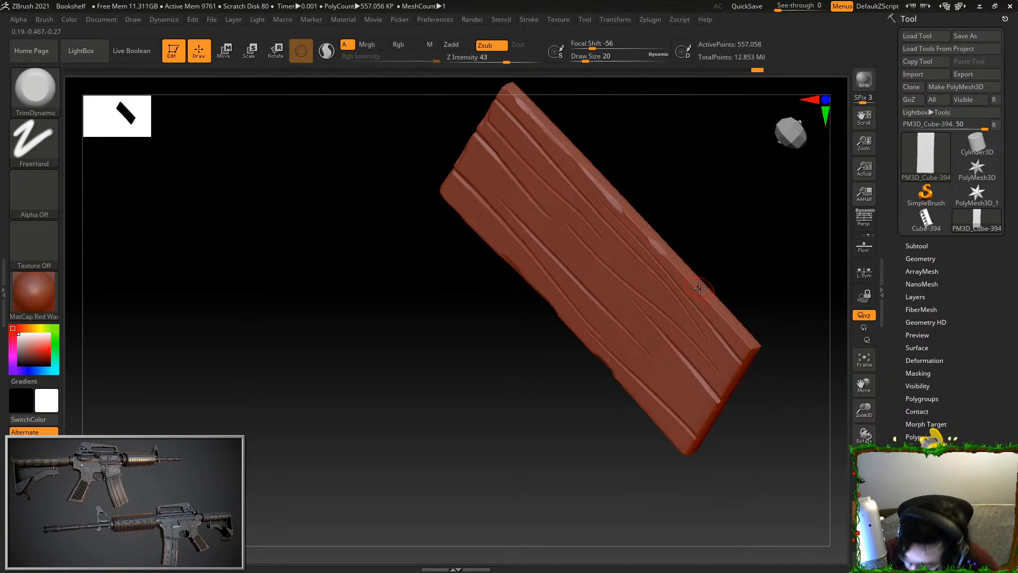
{"action": "mouse_move", "coordinate": [744, 325]}
{"action": "left_mouse_down"}
{"action": "mouse_move", "coordinate": [756, 332]}
{"action": "mouse_move", "coordinate": [743, 352]}
{"action": "left_mouse_up"}
{"action": "left_click_drag", "start_coordinate": [708, 425], "coordinate": [686, 472]}
{"action": "mouse_move", "coordinate": [749, 450]}
{"action": "left_mouse_down", "text": "shift"}
{"action": "mouse_move", "coordinate": [782, 441]}
{"action": "mouse_move", "coordinate": [705, 266]}
{"action": "mouse_move", "coordinate": [765, 364]}
{"action": "mouse_move", "coordinate": [680, 284]}
{"action": "mouse_move", "coordinate": [702, 345]}
{"action": "mouse_move", "coordinate": [702, 391]}
{"action": "mouse_move", "coordinate": [733, 357]}
{"action": "left_mouse_up", "text": "shift"}
{"action": "key", "text": "f"}
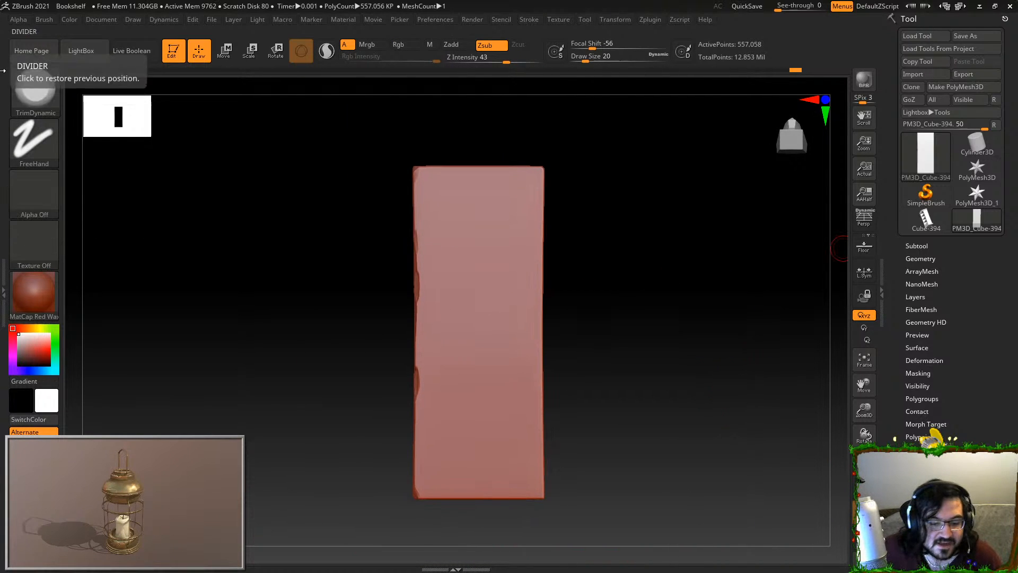
Switch to Unreal Engine, move the Sphere39 cloud to a new place in the sky beside the ship, and save the level
{"action": "key", "text": "alt+Tab"}
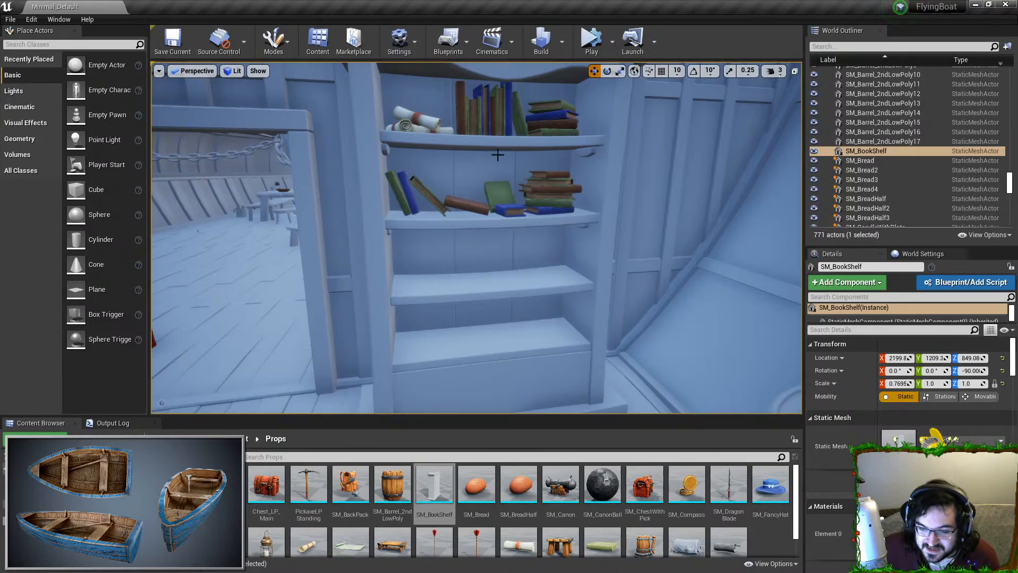
{"action": "right_click_drag", "start_coordinate": [477, 239], "coordinate": [191, 228]}
{"action": "key", "text": "s"}
{"action": "key", "text": "s"}
{"action": "mouse_move", "coordinate": [650, 268]}
{"action": "right_mouse_down"}
{"action": "mouse_move", "coordinate": [530, 265]}
{"action": "mouse_move", "coordinate": [649, 268]}
{"action": "right_mouse_up"}
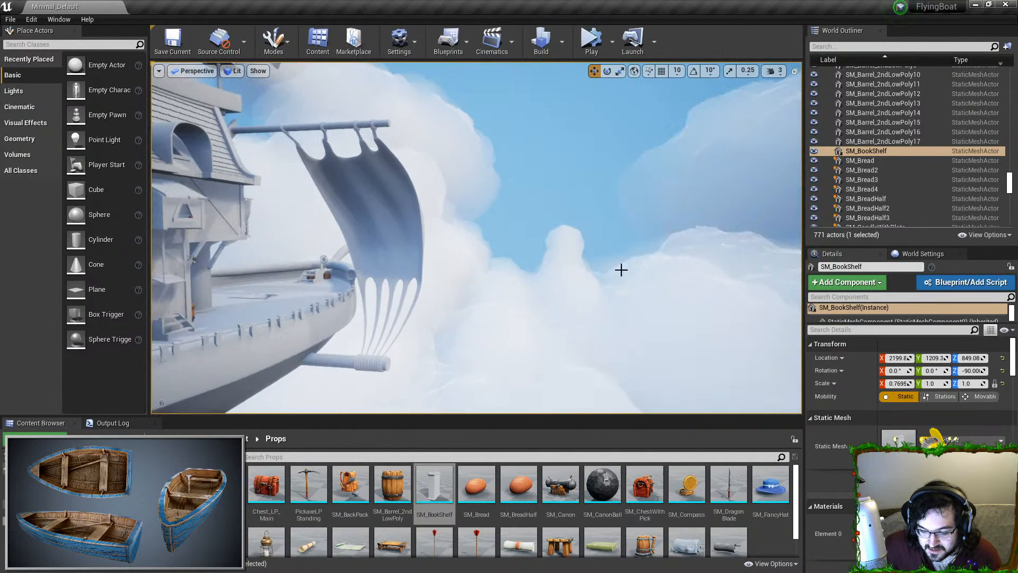
{"action": "left_click", "coordinate": [561, 263]}
{"action": "right_click_drag", "start_coordinate": [566, 260], "coordinate": [503, 235]}
{"action": "left_click", "coordinate": [489, 225]}
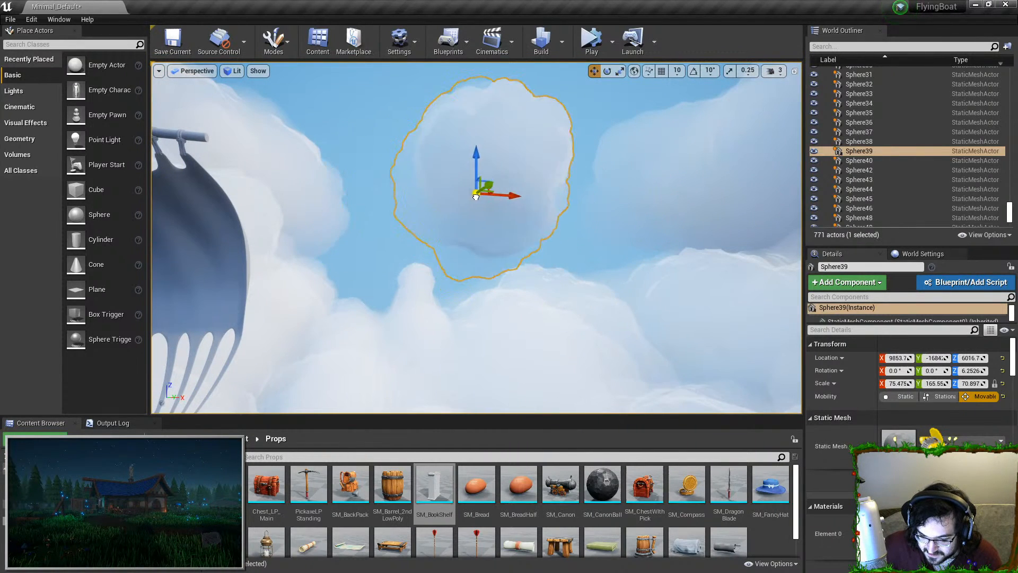
{"action": "left_click_drag", "start_coordinate": [585, 235], "coordinate": [479, 227]}
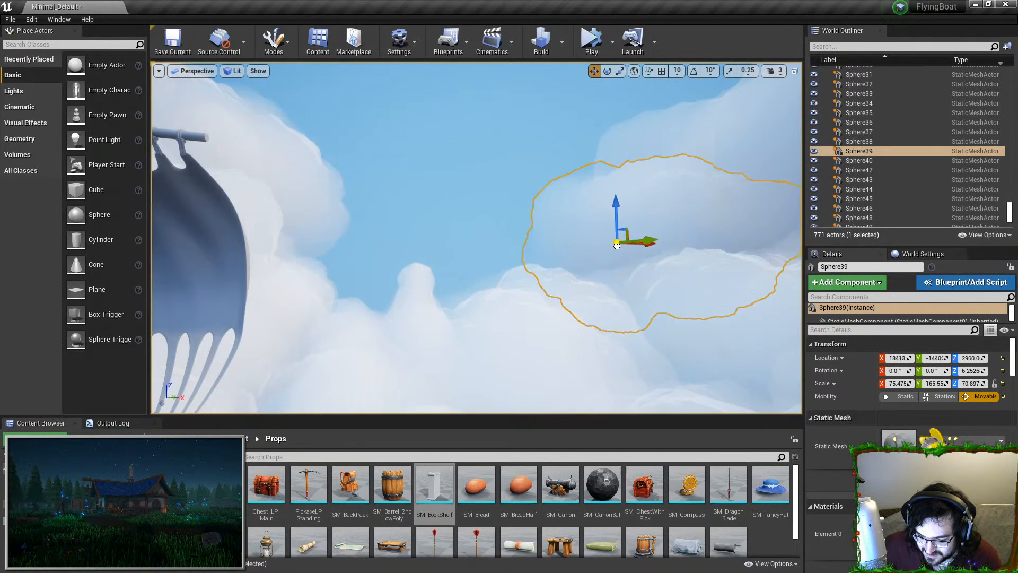
{"action": "left_click_drag", "start_coordinate": [613, 282], "coordinate": [547, 235]}
{"action": "mouse_move", "coordinate": [438, 279]}
{"action": "right_mouse_down"}
{"action": "mouse_move", "coordinate": [466, 271]}
{"action": "mouse_move", "coordinate": [425, 243]}
{"action": "mouse_move", "coordinate": [339, 254]}
{"action": "mouse_move", "coordinate": [339, 233]}
{"action": "mouse_move", "coordinate": [366, 276]}
{"action": "mouse_move", "coordinate": [515, 232]}
{"action": "mouse_move", "coordinate": [16, 208]}
{"action": "right_mouse_up"}
{"action": "key", "text": "Escape"}
{"action": "key", "text": "ctrl+s"}
Examine the ship's map table and the props on it from several sides in a full-screen viewport
{"action": "key", "text": "w"}
{"action": "key", "text": "F11"}
{"action": "key", "text": "w"}
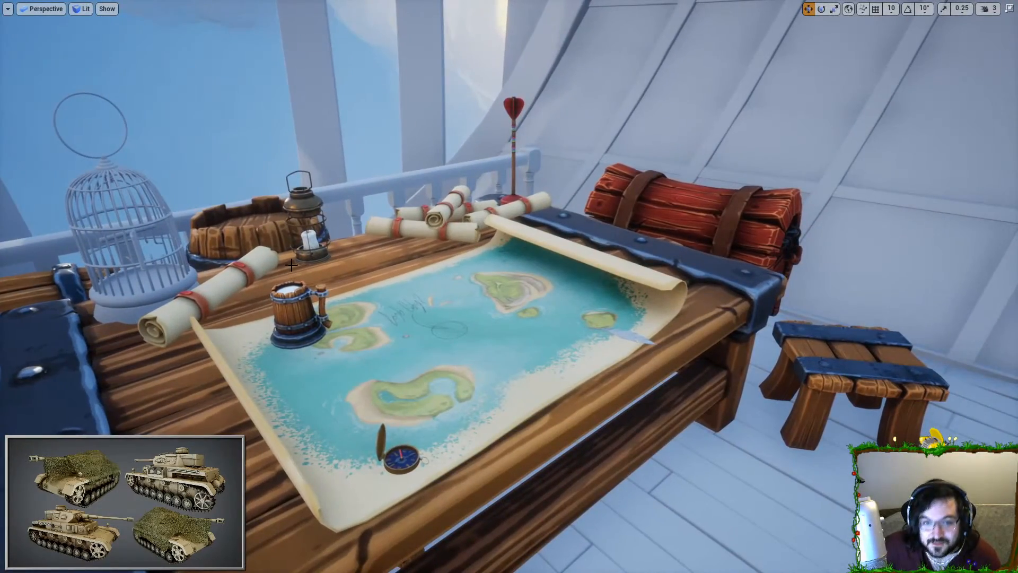
{"action": "right_click_drag", "start_coordinate": [286, 234], "coordinate": [202, 347]}
{"action": "key", "text": "w"}
{"action": "key", "text": "d"}
{"action": "key", "text": "s"}
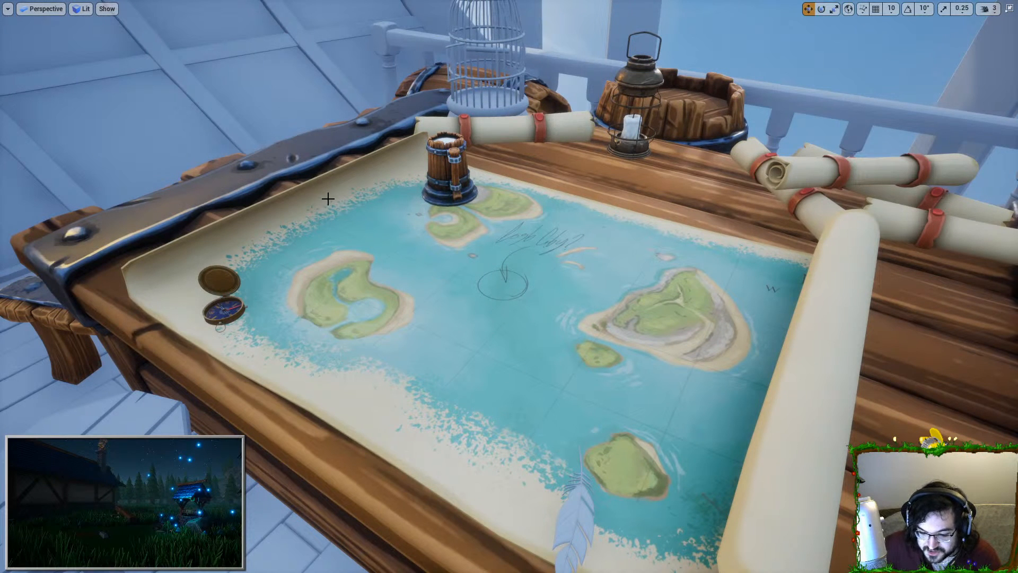
{"action": "right_click_drag", "start_coordinate": [559, 288], "coordinate": [559, 305]}
{"action": "key", "text": "s"}
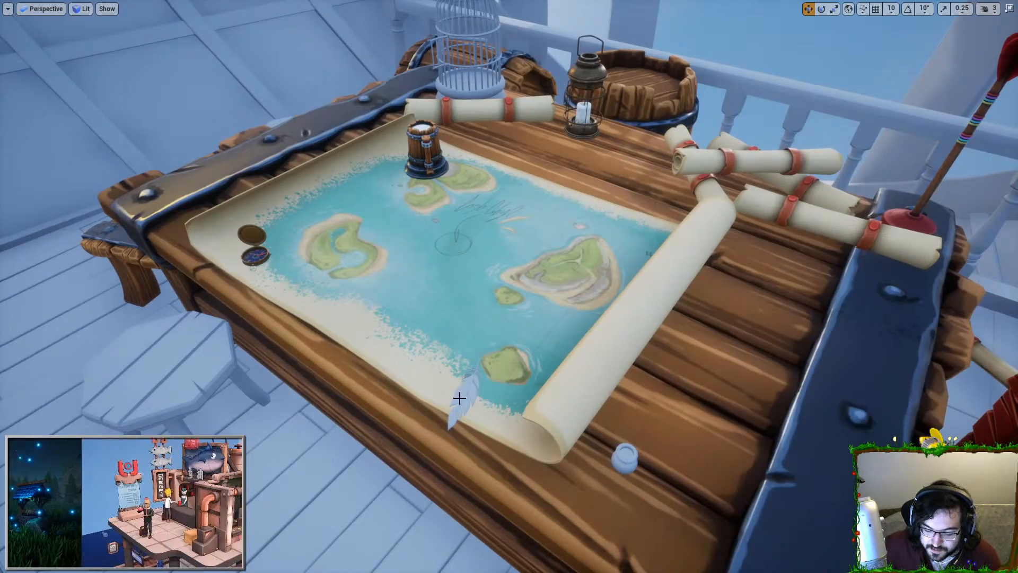
Look over the stools, the red chest and the cabin floor and wall beside the map table
{"action": "key", "text": "w"}
{"action": "right_click_drag", "start_coordinate": [357, 309], "coordinate": [455, 305]}
{"action": "key", "text": "s"}
{"action": "key", "text": "d"}
{"action": "key", "text": "w"}
{"action": "key", "text": "s"}
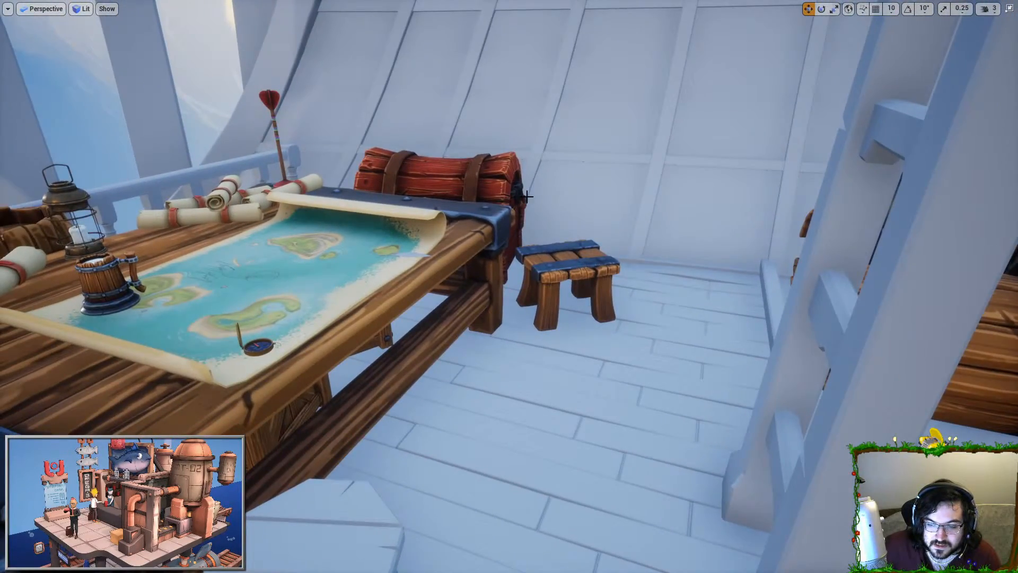
{"action": "right_click_drag", "start_coordinate": [525, 196], "coordinate": [472, 212]}
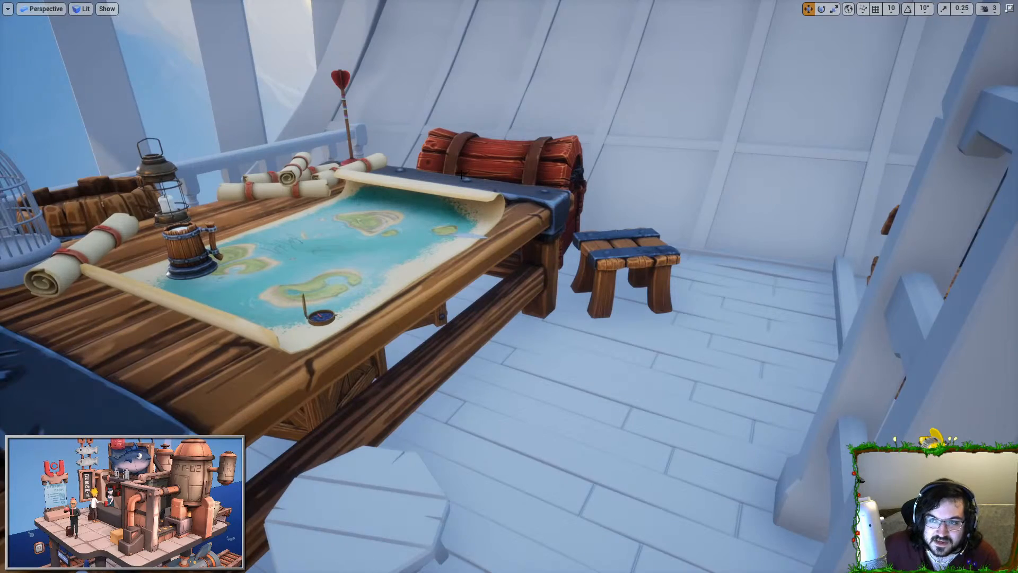
{"action": "right_click_drag", "start_coordinate": [366, 56], "coordinate": [289, 49]}
{"action": "key", "text": "w"}
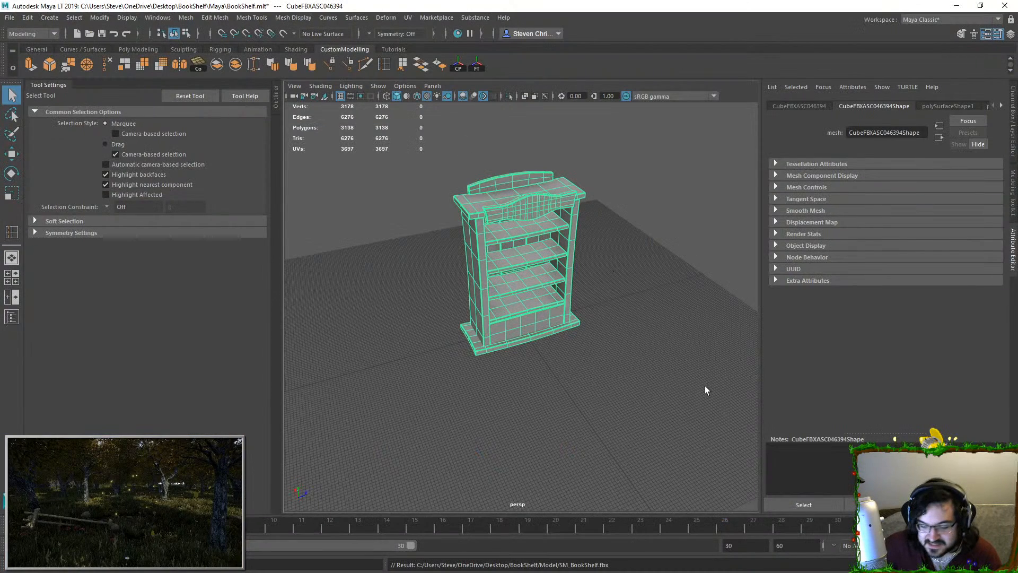
Switch to Maya LT and frame the whole bookshelf model for viewing
{"action": "left_click", "coordinate": [705, 386]}
{"action": "left_click_drag", "start_coordinate": [455, 173], "coordinate": [663, 298]}
{"action": "key", "text": "f"}
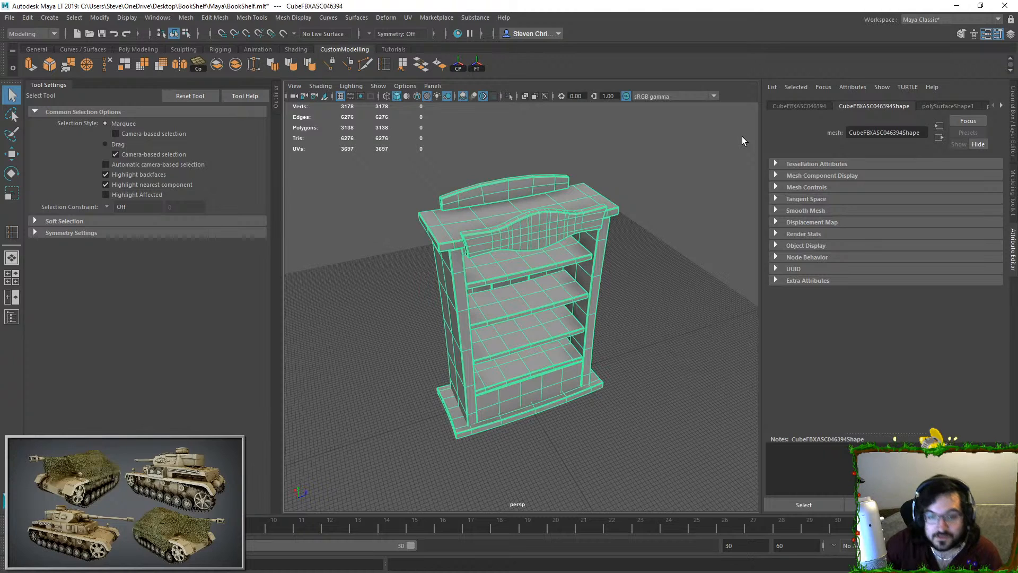
{"action": "left_click", "coordinate": [680, 242]}
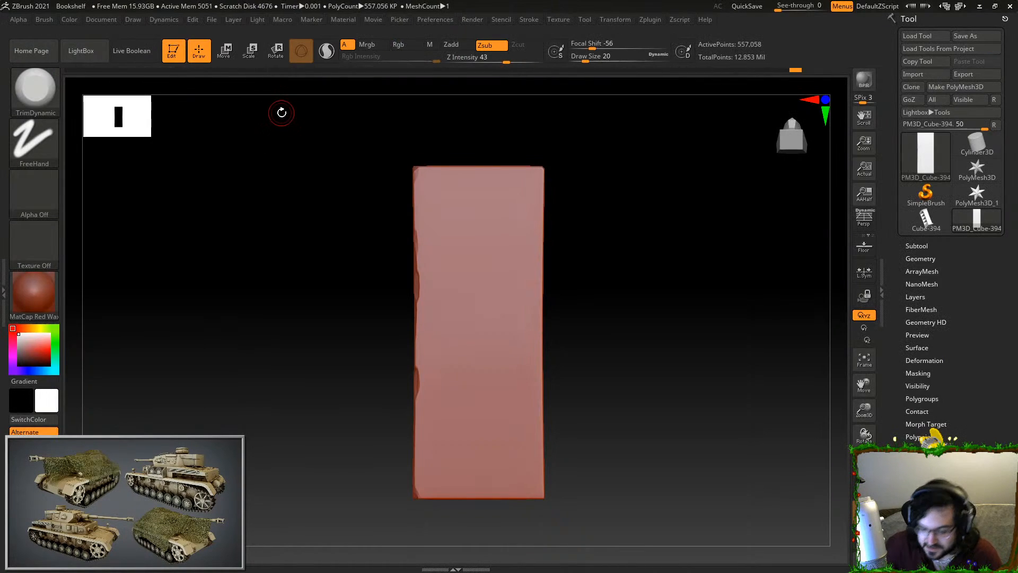
In ZBrush, wear the plain face's remaining edges, and carve a tapered crack inward from one end with the Orb_Cracks brush
{"action": "mouse_move", "coordinate": [537, 223]}
{"action": "left_mouse_down"}
{"action": "mouse_move", "coordinate": [540, 454]}
{"action": "mouse_move", "coordinate": [506, 500]}
{"action": "mouse_move", "coordinate": [573, 377]}
{"action": "mouse_move", "coordinate": [481, 316]}
{"action": "left_mouse_up"}
{"action": "left_click", "coordinate": [34, 87]}
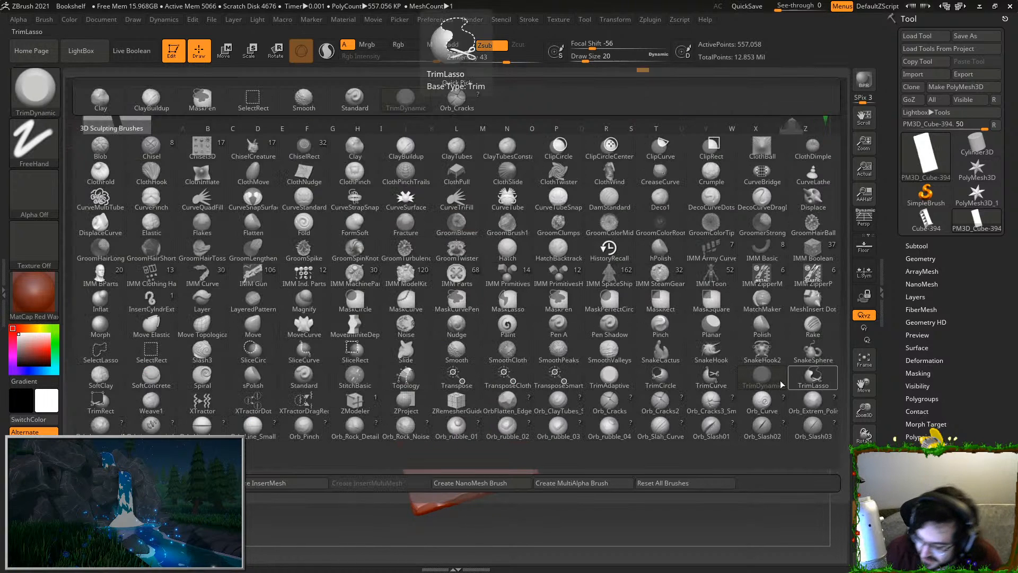
{"action": "left_click", "coordinate": [711, 403]}
{"action": "key", "text": "b"}
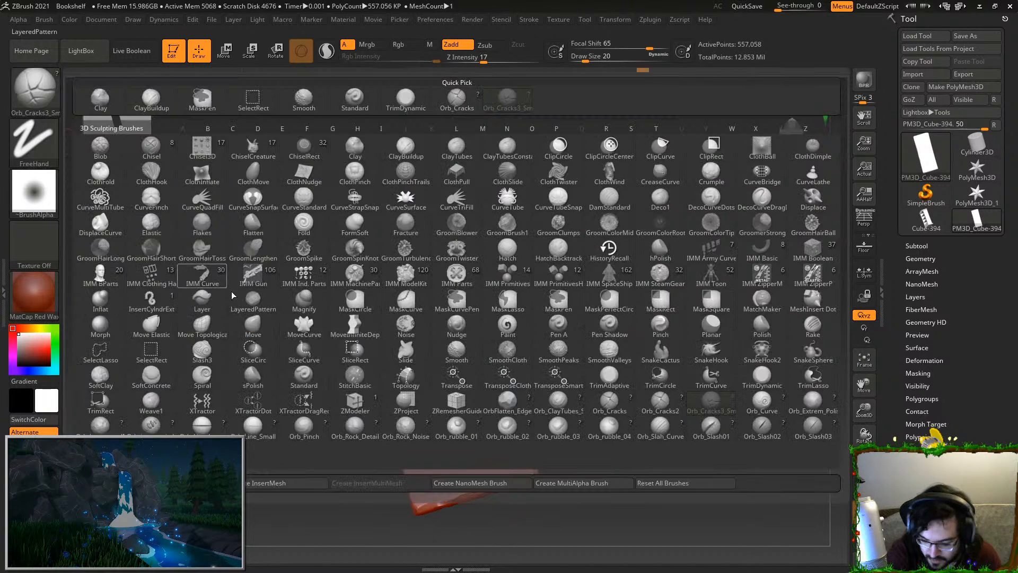
{"action": "left_click", "coordinate": [610, 404]}
{"action": "left_click_drag", "start_coordinate": [435, 153], "coordinate": [435, 211]}
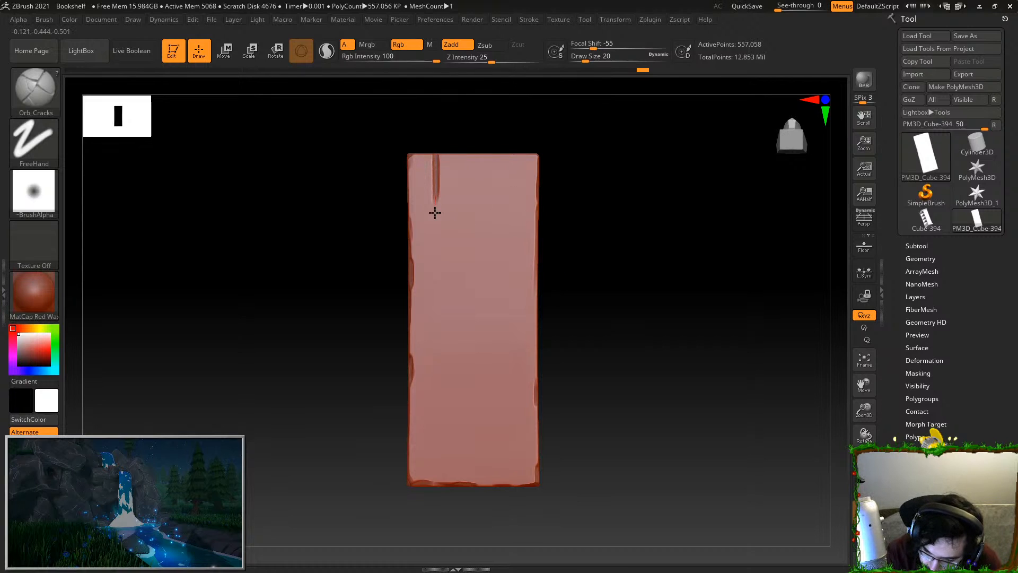
{"action": "key", "text": "ctrl+z"}
{"action": "left_click_drag", "start_coordinate": [620, 255], "coordinate": [626, 285]}
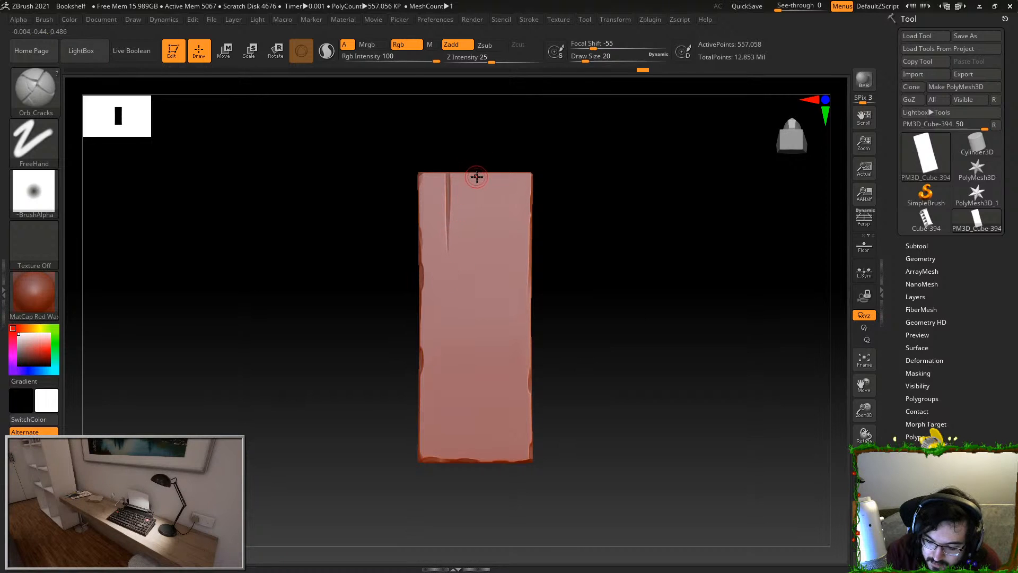
Carve a long curved crack from the same end through the middle, and another running to the shelf's opposite end
{"action": "left_click_drag", "start_coordinate": [485, 174], "coordinate": [473, 319]}
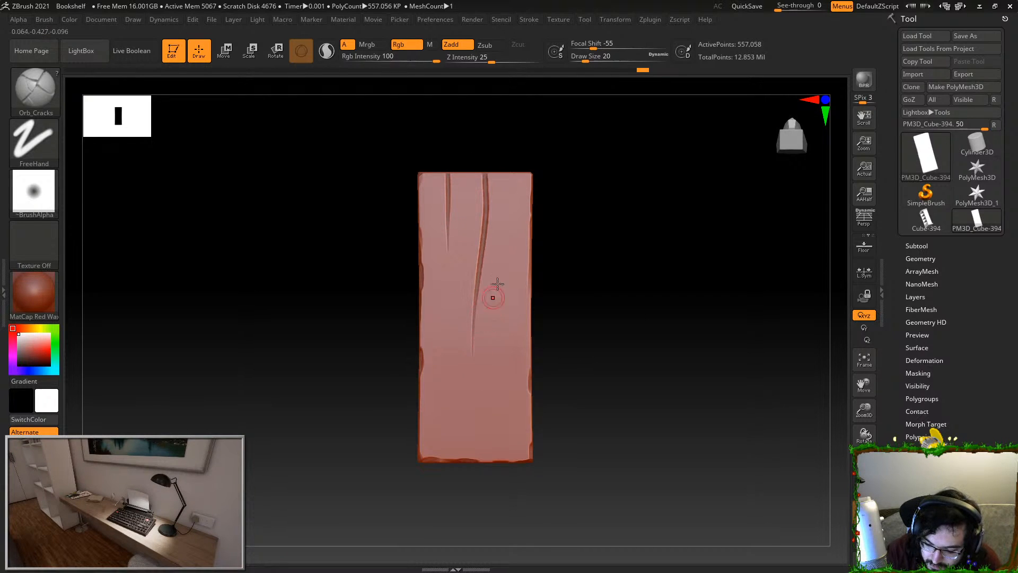
{"action": "left_click_drag", "start_coordinate": [510, 225], "coordinate": [496, 458]}
{"action": "key", "text": "ctrl+z"}
{"action": "left_click_drag", "start_coordinate": [505, 295], "coordinate": [509, 459]}
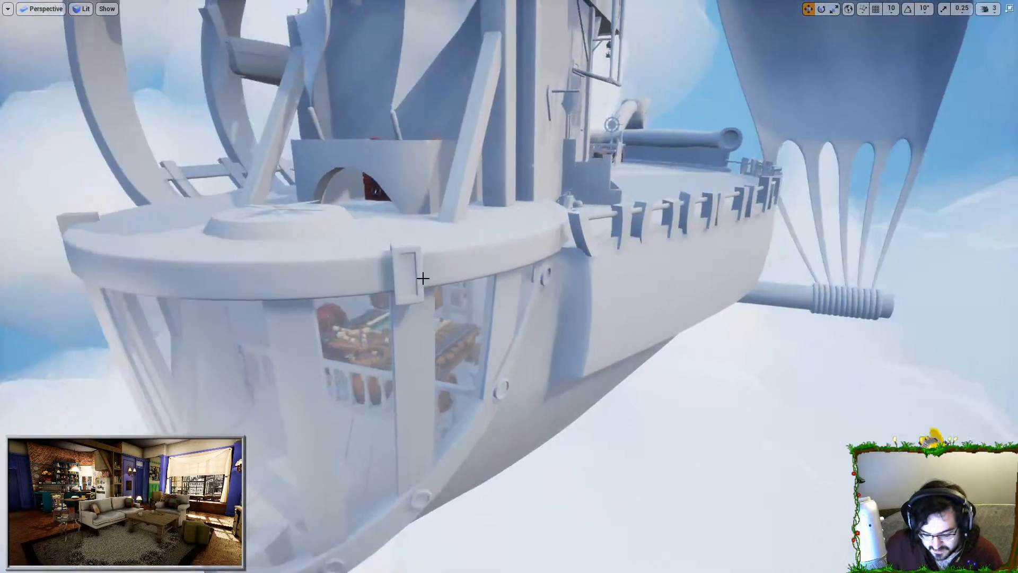
Switch to Unreal Engine, find the Volumetric Cloud actor with the search "cloud", and place one near the ship
{"action": "key", "text": "F11"}
{"action": "left_click", "coordinate": [79, 45]}
{"action": "type", "text": "cloud"}
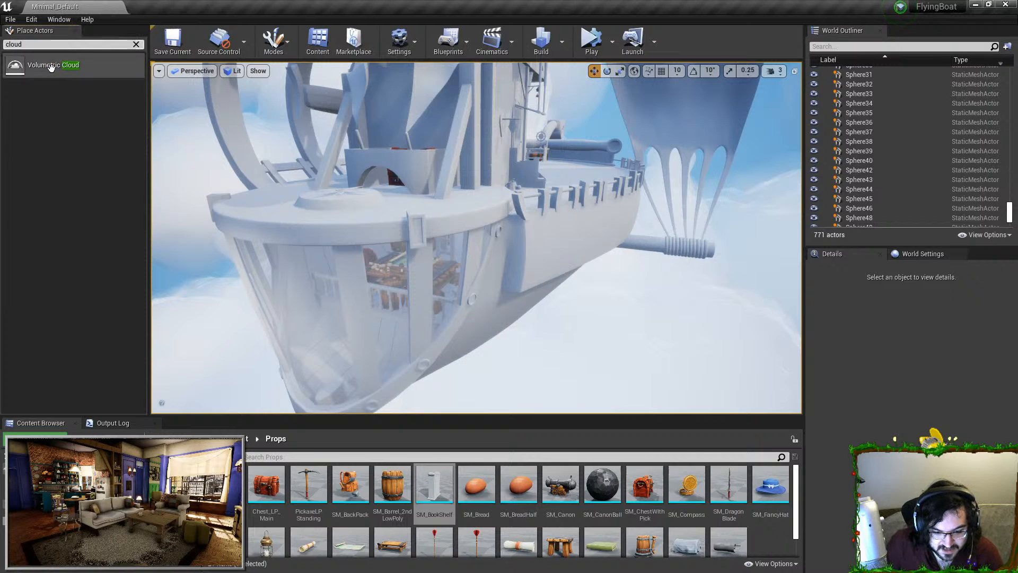
{"action": "left_click_drag", "start_coordinate": [51, 67], "coordinate": [605, 326]}
{"action": "key", "text": "s"}
{"action": "mouse_move", "coordinate": [605, 326]}
{"action": "right_mouse_down"}
{"action": "mouse_move", "coordinate": [689, 307]}
{"action": "mouse_move", "coordinate": [668, 297]}
{"action": "mouse_move", "coordinate": [615, 299]}
{"action": "mouse_move", "coordinate": [623, 326]}
{"action": "right_mouse_up"}
{"action": "right_click_drag", "start_coordinate": [705, 323], "coordinate": [726, 377]}
{"action": "right_click_drag", "start_coordinate": [562, 381], "coordinate": [597, 466]}
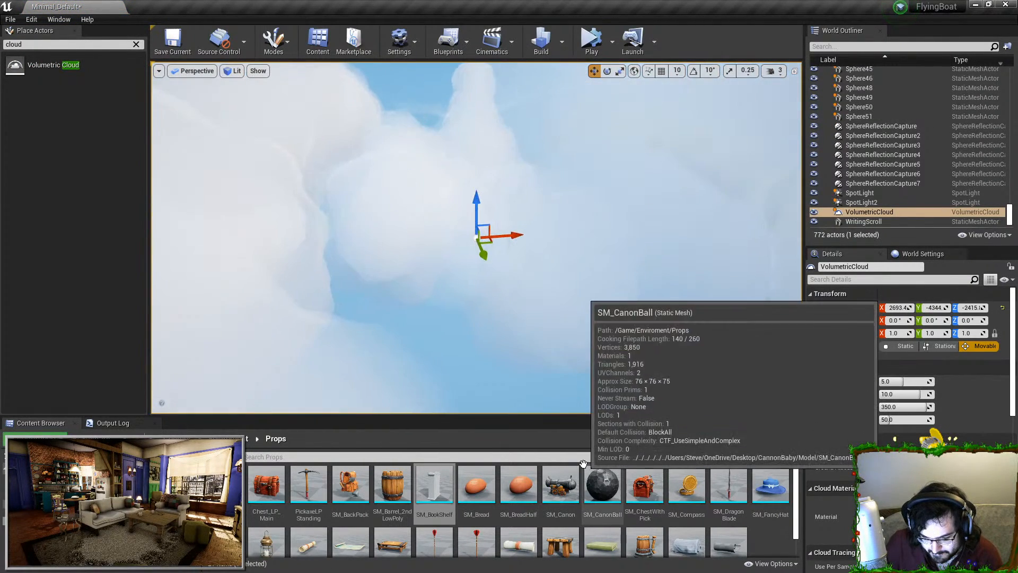
Try Layer Bottom Altitude values of about 9.13 and 2.65 on the volumetric cloud
{"action": "right_click_drag", "start_coordinate": [594, 339], "coordinate": [613, 298]}
{"action": "key", "text": "s"}
{"action": "left_click_drag", "start_coordinate": [892, 379], "coordinate": [915, 378]}
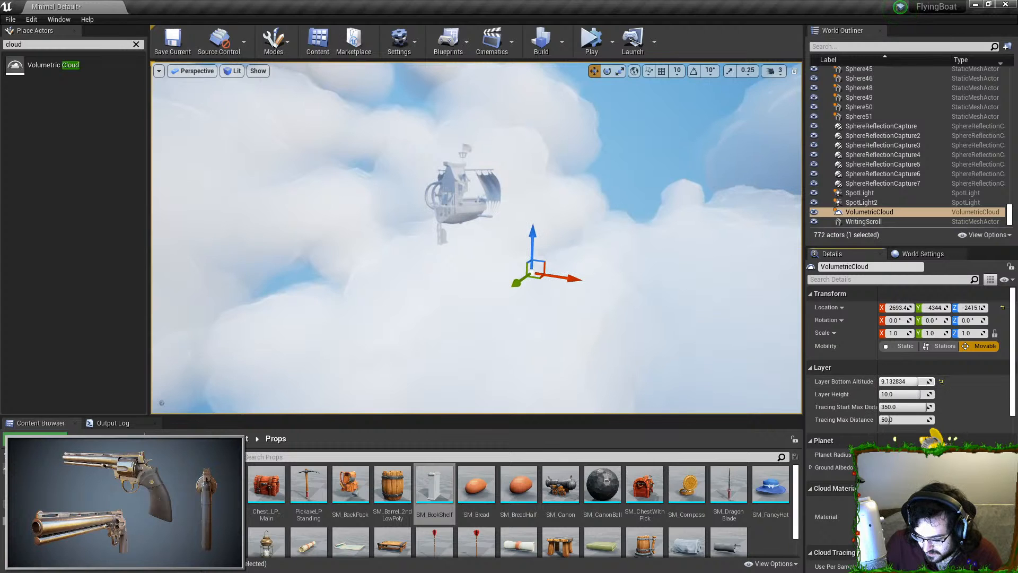
{"action": "key", "text": "s"}
{"action": "right_click_drag", "start_coordinate": [658, 319], "coordinate": [682, 320]}
{"action": "scroll", "coordinate": [892, 399], "scroll_direction": "down", "scroll_amount": 4}
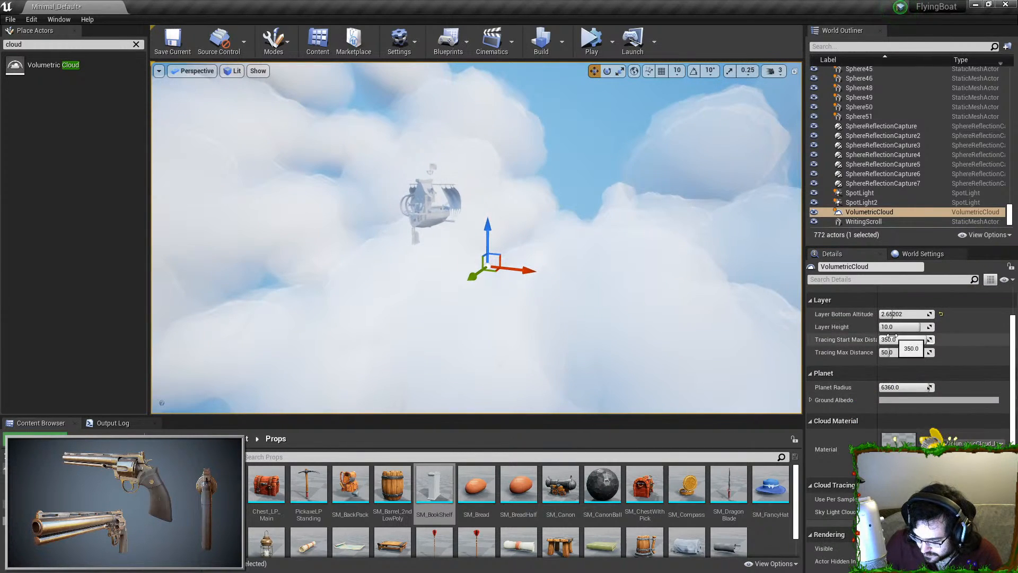
Open and close the volumetric cloud's material instance, and delete the Volumetric Cloud actor from the level
{"action": "scroll", "coordinate": [893, 392], "scroll_direction": "down", "scroll_amount": 2}
{"action": "double_click", "coordinate": [892, 411]}
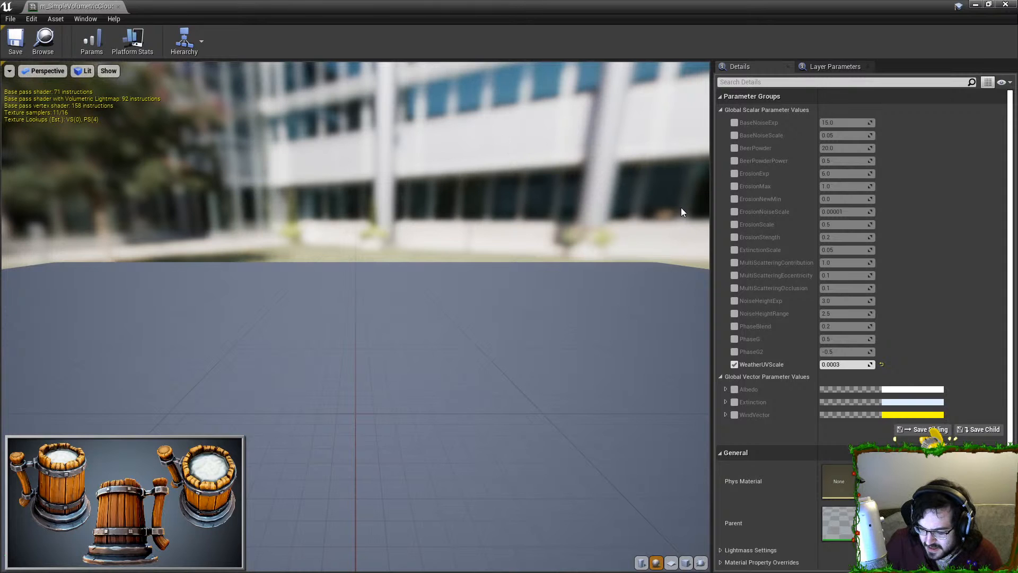
{"action": "left_click", "coordinate": [118, 7]}
{"action": "key", "text": "Delete"}
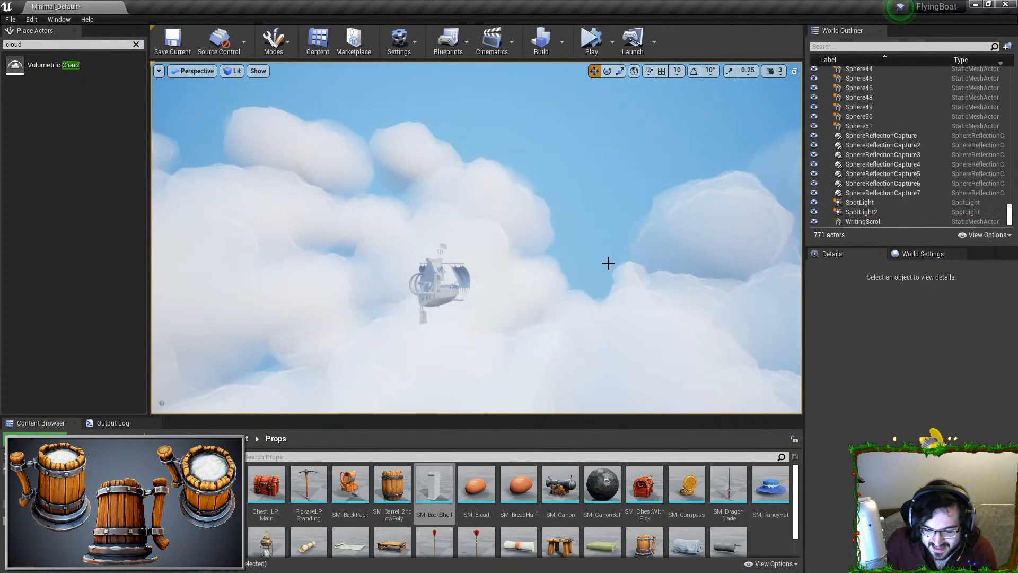
{"action": "left_click", "coordinate": [470, 197]}
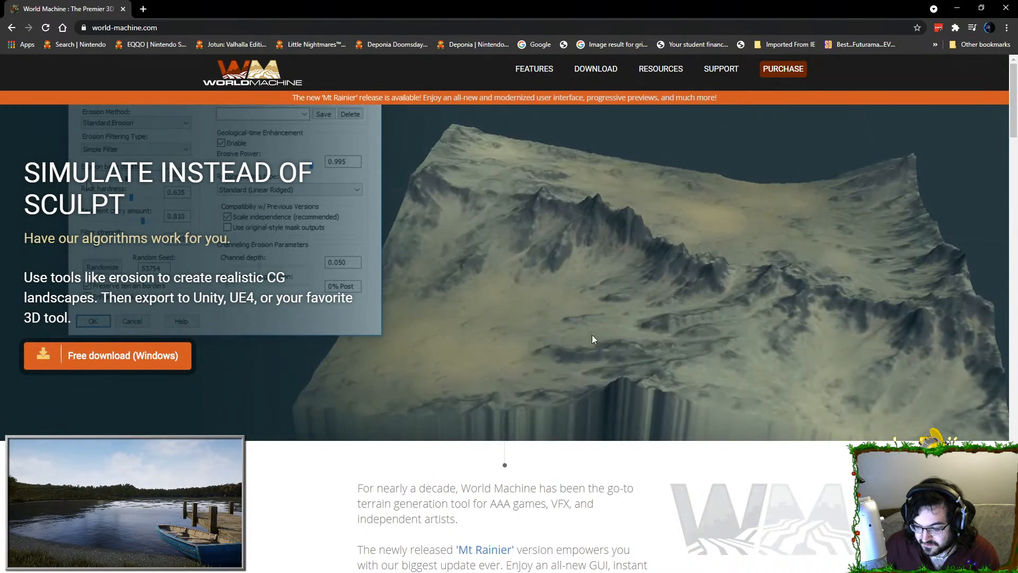
Switch to the web browser and read the How It Works, Texture and Use sections of the World Machine home page
{"action": "scroll", "coordinate": [708, 273], "scroll_direction": "down", "scroll_amount": 2}
{"action": "scroll", "coordinate": [505, 228], "scroll_direction": "down", "scroll_amount": 14}
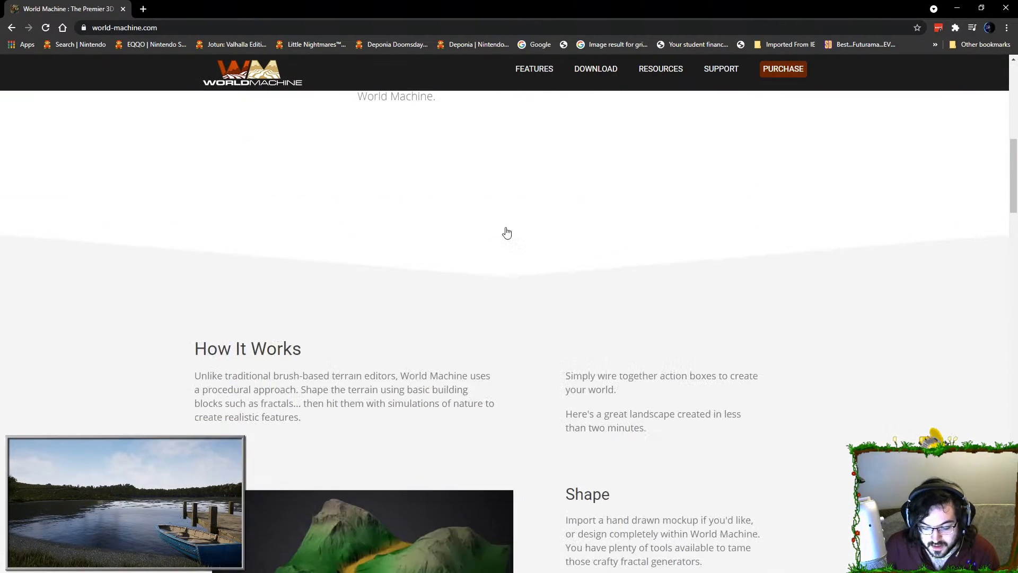
{"action": "scroll", "coordinate": [504, 226], "scroll_direction": "down", "scroll_amount": 6}
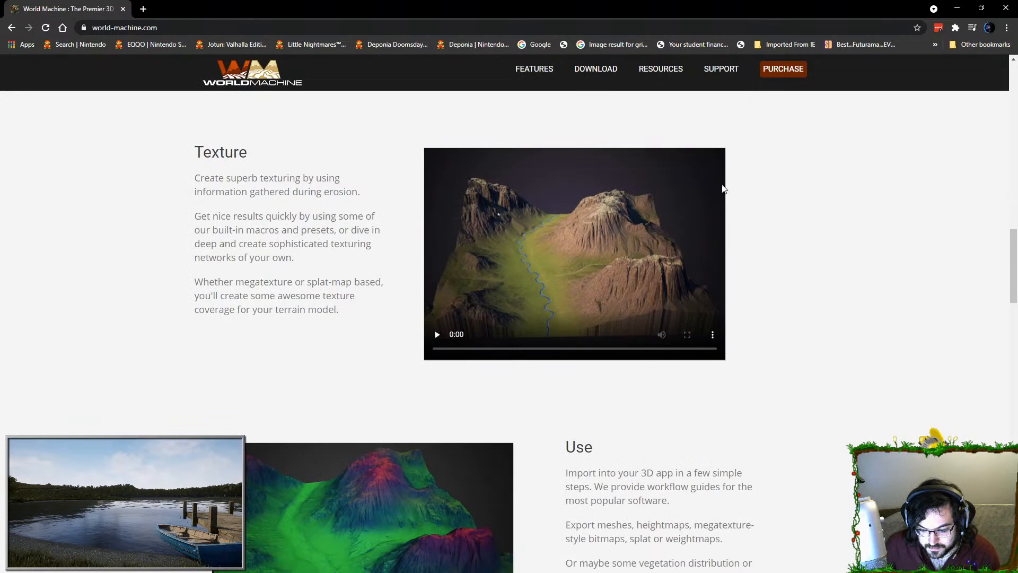
{"action": "scroll", "coordinate": [531, 215], "scroll_direction": "down", "scroll_amount": 1}
{"action": "scroll", "coordinate": [693, 207], "scroll_direction": "down", "scroll_amount": 8}
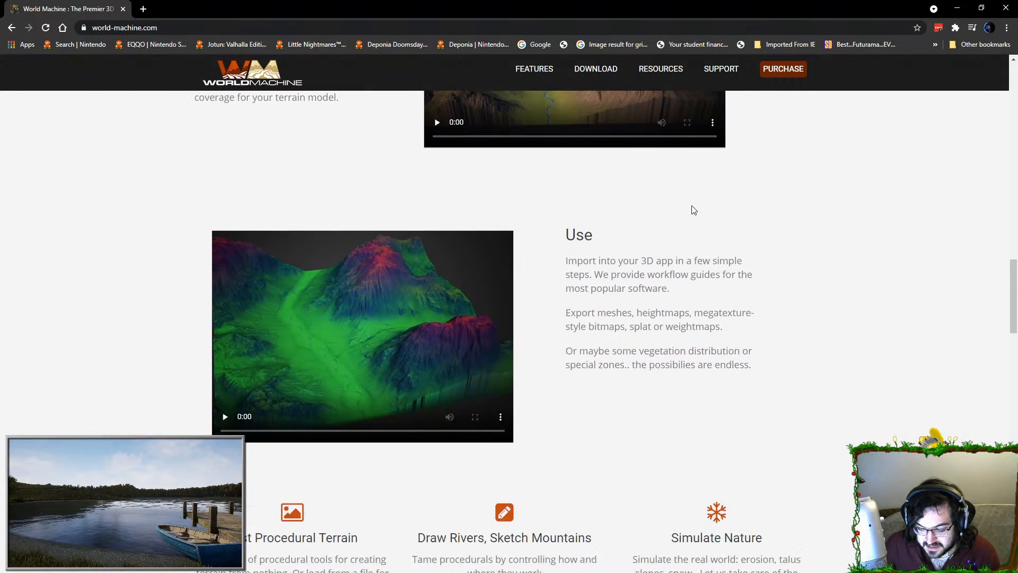
{"action": "scroll", "coordinate": [530, 175], "scroll_direction": "up", "scroll_amount": 11}
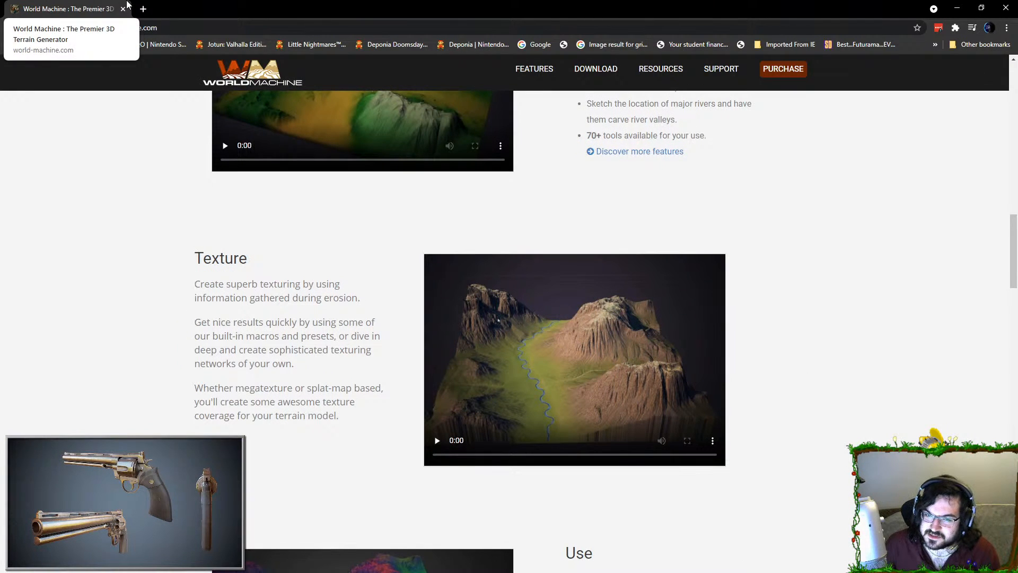
Close the World Machine web page and examine the cloud meshes around the flying ship in Unreal Engine
{"action": "left_click", "coordinate": [124, 8]}
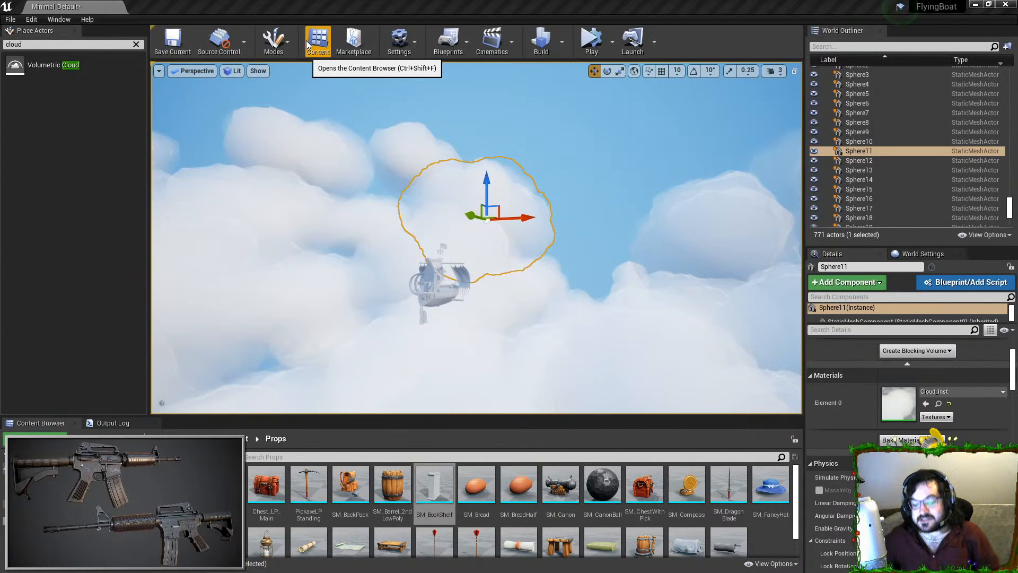
{"action": "right_click_drag", "start_coordinate": [570, 218], "coordinate": [551, 255]}
{"action": "key", "text": "s"}
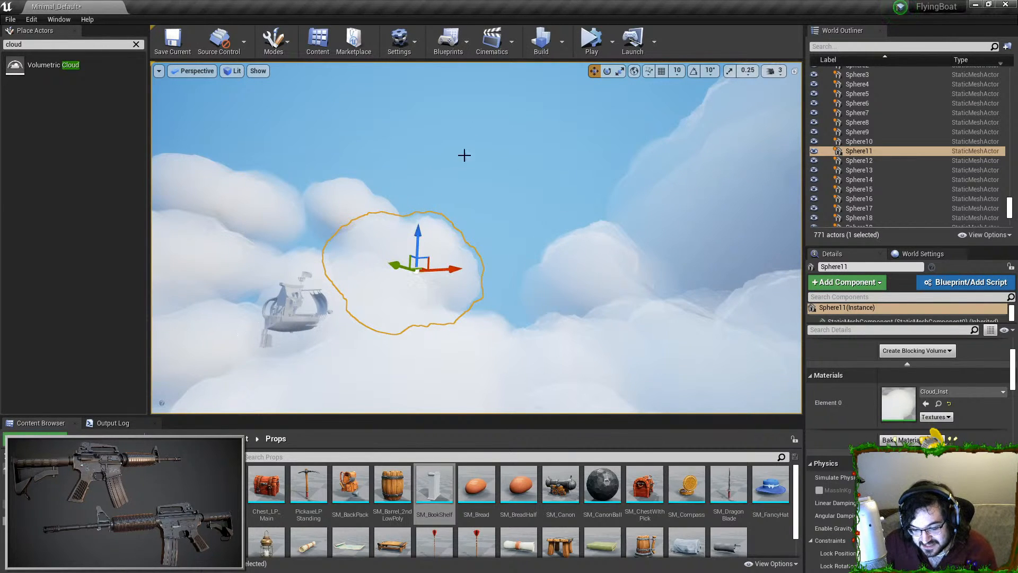
{"action": "right_click_drag", "start_coordinate": [494, 154], "coordinate": [436, 138]}
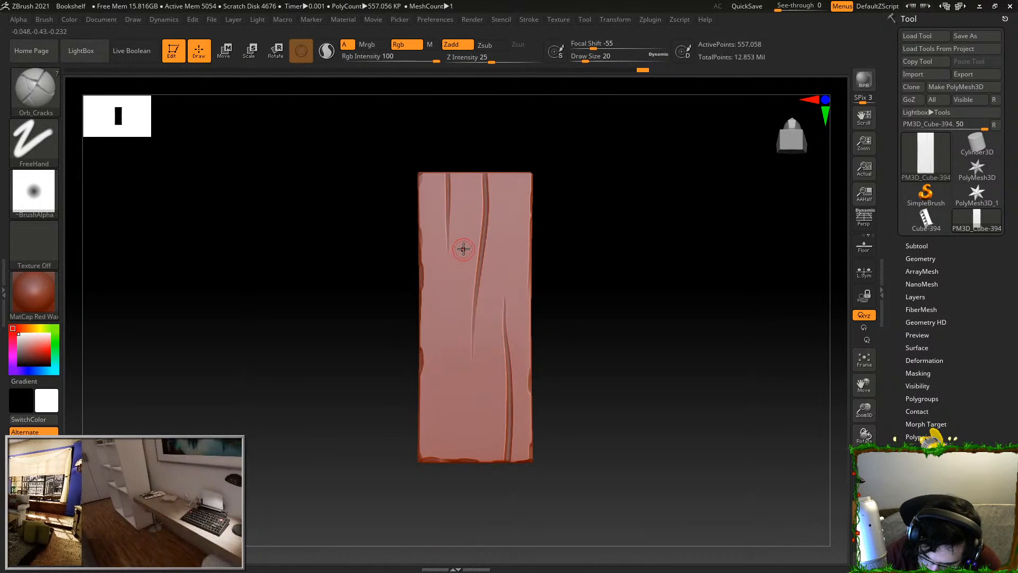
Switch to ZBrush and carve a long curved crack with Orb_Cracks down the isolated board, plus a short branch splitting off near its lower end
{"action": "left_click_drag", "start_coordinate": [468, 229], "coordinate": [462, 457]}
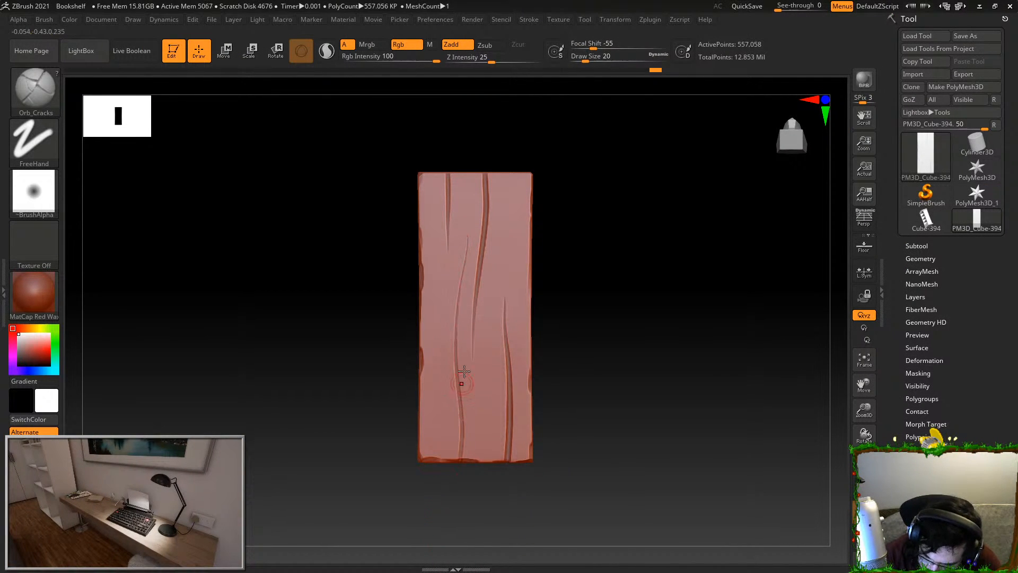
{"action": "left_click_drag", "start_coordinate": [452, 411], "coordinate": [447, 542]}
{"action": "left_click_drag", "start_coordinate": [457, 377], "coordinate": [448, 486]}
{"action": "key", "text": "ctrl+z"}
{"action": "key", "text": "ctrl+z"}
{"action": "left_click_drag", "start_coordinate": [454, 417], "coordinate": [439, 514]}
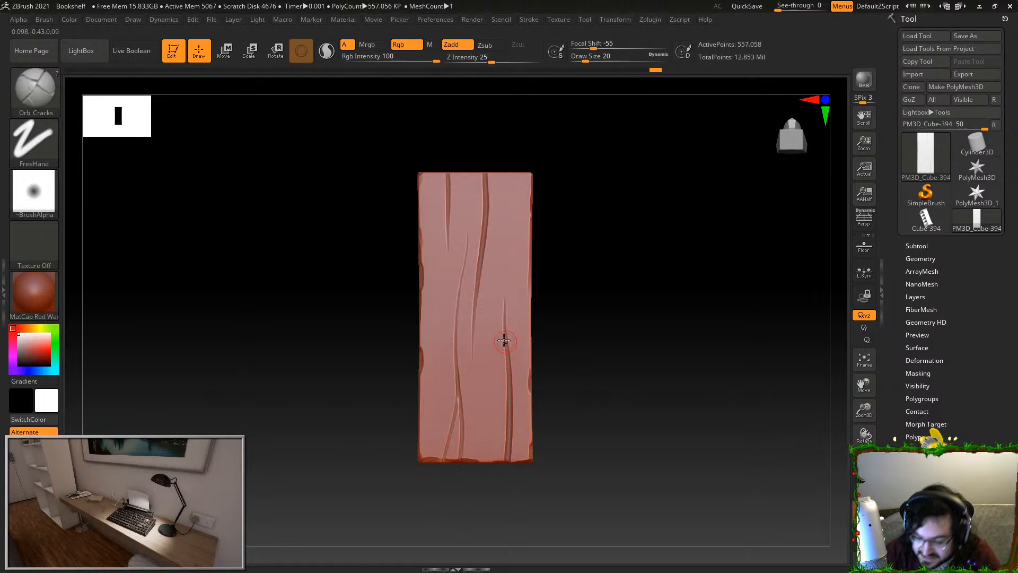
Carve a crack from the board's upper right edge, a long one down its lower left side and a short one at its lower middle
{"action": "left_click_drag", "start_coordinate": [514, 168], "coordinate": [517, 252]}
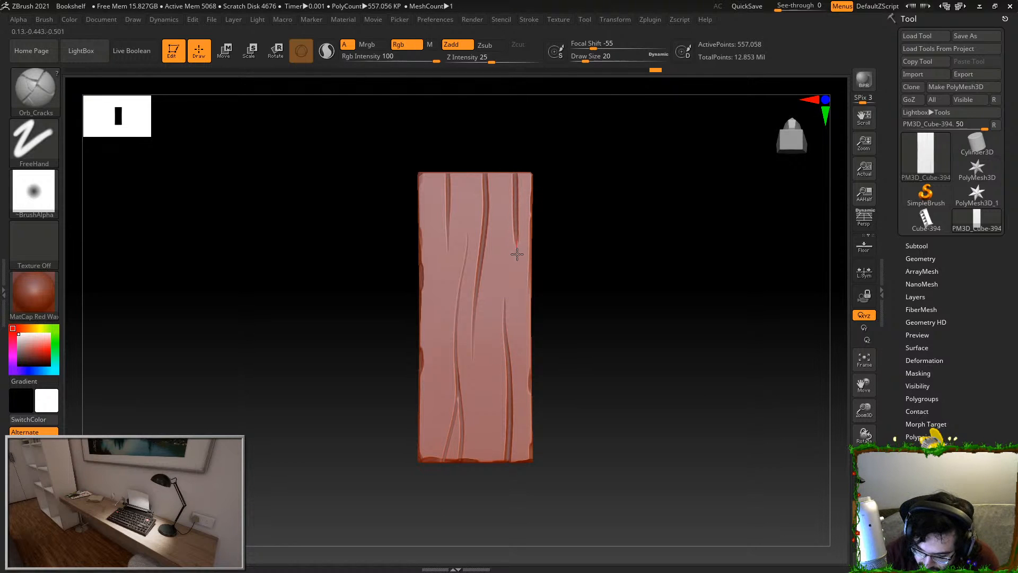
{"action": "left_click_drag", "start_coordinate": [437, 249], "coordinate": [438, 479]}
{"action": "key", "text": "ctrl+z"}
{"action": "left_click_drag", "start_coordinate": [436, 264], "coordinate": [438, 512]}
{"action": "key", "text": "ctrl+z"}
{"action": "left_click_drag", "start_coordinate": [438, 279], "coordinate": [429, 482]}
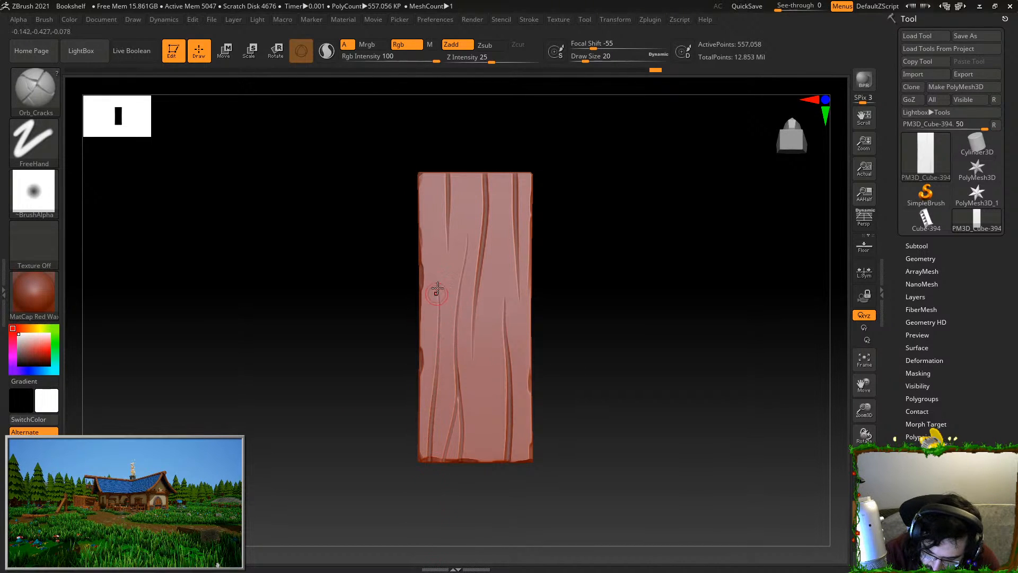
{"action": "left_click_drag", "start_coordinate": [483, 372], "coordinate": [494, 535]}
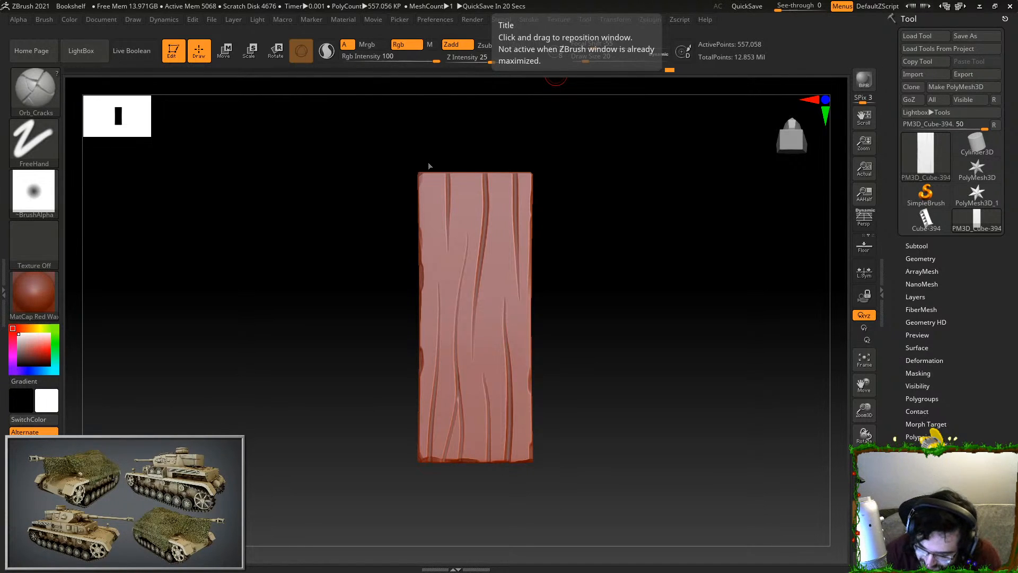
Redo the crack stroke starting from the board's upper edge near its left corner
{"action": "key", "text": "ctrl+z"}
{"action": "left_click_drag", "start_coordinate": [448, 170], "coordinate": [448, 221]}
{"action": "key", "text": "ctrl+z"}
{"action": "left_click_drag", "start_coordinate": [448, 167], "coordinate": [448, 211]}
{"action": "left_click_drag", "start_coordinate": [586, 175], "coordinate": [632, 284]}
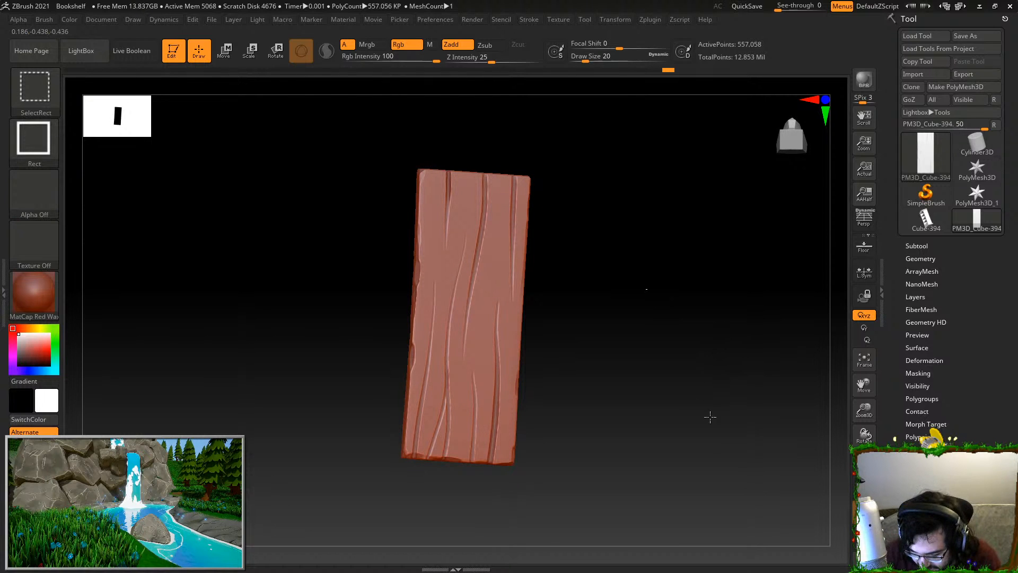
Unhide the whole bookcase and isolate an unsculpted shelf board, angled to show its long edge
{"action": "left_click", "coordinate": [716, 371], "text": "ctrl+shift"}
{"action": "left_click_drag", "start_coordinate": [715, 373], "coordinate": [655, 449]}
{"action": "key", "text": "ctrl+shift"}
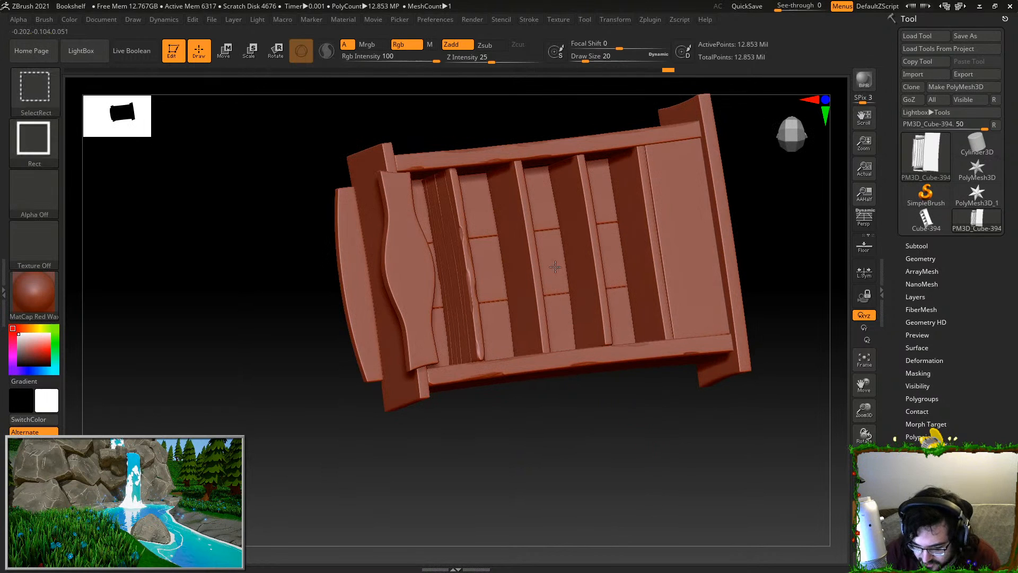
{"action": "key", "text": "ctrl+z"}
{"action": "key", "text": "f"}
{"action": "left_click_drag", "start_coordinate": [666, 456], "coordinate": [709, 390]}
{"action": "left_click_drag", "start_coordinate": [692, 426], "coordinate": [687, 413], "text": "alt"}
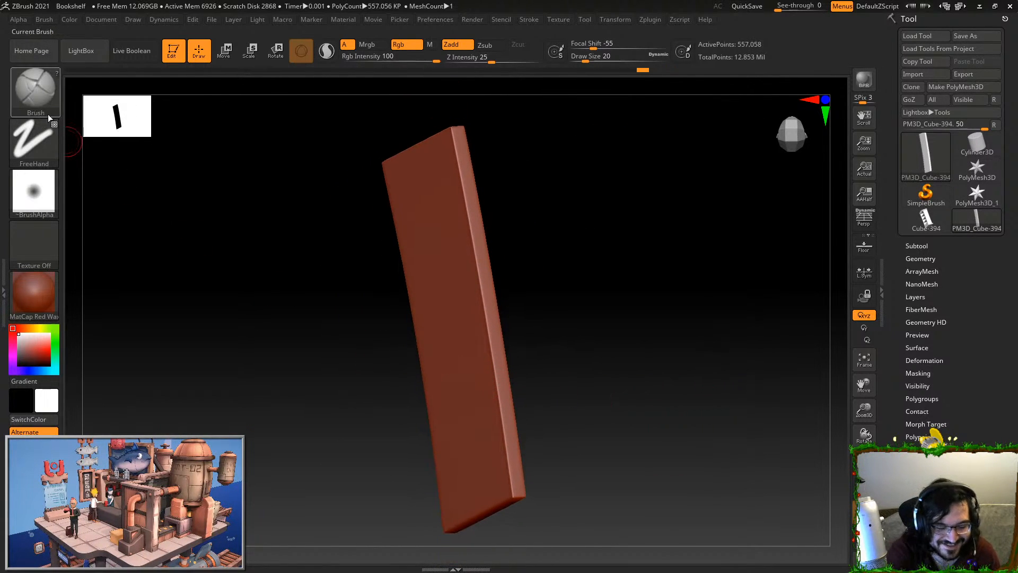
Chip the isolated shelf's long front edge and upper corners with the TrimDynamic brush
{"action": "key", "text": "b"}
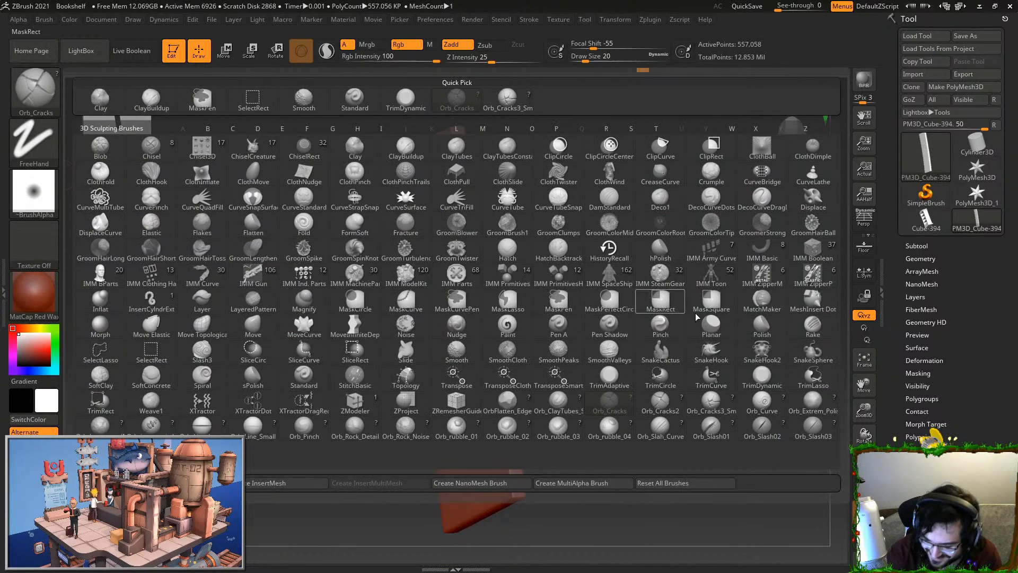
{"action": "left_click", "coordinate": [762, 377]}
{"action": "left_click_drag", "start_coordinate": [511, 476], "coordinate": [513, 490]}
{"action": "left_click_drag", "start_coordinate": [496, 350], "coordinate": [480, 286]}
{"action": "left_click_drag", "start_coordinate": [538, 207], "coordinate": [537, 230]}
{"action": "left_click_drag", "start_coordinate": [477, 137], "coordinate": [485, 179]}
{"action": "left_click_drag", "start_coordinate": [393, 133], "coordinate": [377, 145]}
{"action": "mouse_move", "coordinate": [464, 132]}
{"action": "left_mouse_down"}
{"action": "mouse_move", "coordinate": [445, 136]}
{"action": "mouse_move", "coordinate": [530, 171]}
{"action": "mouse_move", "coordinate": [431, 146]}
{"action": "left_mouse_up"}
Wear down the corners and edges at both ends of the shelf with TrimDynamic
{"action": "mouse_move", "coordinate": [567, 202]}
{"action": "left_mouse_down", "text": "alt"}
{"action": "mouse_move", "coordinate": [618, 197]}
{"action": "mouse_move", "coordinate": [650, 210]}
{"action": "left_mouse_up", "text": "alt"}
{"action": "left_click_drag", "start_coordinate": [397, 159], "coordinate": [406, 184]}
{"action": "left_click_drag", "start_coordinate": [584, 197], "coordinate": [632, 183], "text": "alt"}
{"action": "mouse_move", "coordinate": [246, 350]}
{"action": "left_mouse_down"}
{"action": "mouse_move", "coordinate": [230, 361]}
{"action": "mouse_move", "coordinate": [270, 406]}
{"action": "left_mouse_up"}
{"action": "left_click_drag", "start_coordinate": [241, 344], "coordinate": [281, 308]}
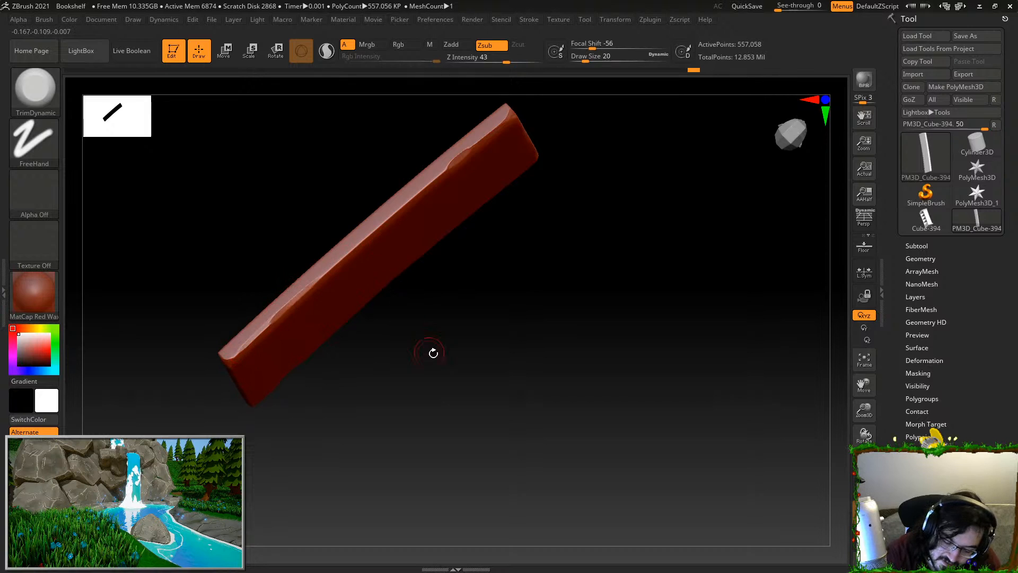
Turn the shelf to its other side and chip the remaining long edge and short-end corner
{"action": "left_click_drag", "start_coordinate": [427, 347], "coordinate": [450, 325]}
{"action": "left_click_drag", "start_coordinate": [344, 228], "coordinate": [382, 379]}
{"action": "left_click_drag", "start_coordinate": [328, 223], "coordinate": [368, 193]}
{"action": "left_click_drag", "start_coordinate": [326, 160], "coordinate": [321, 181]}
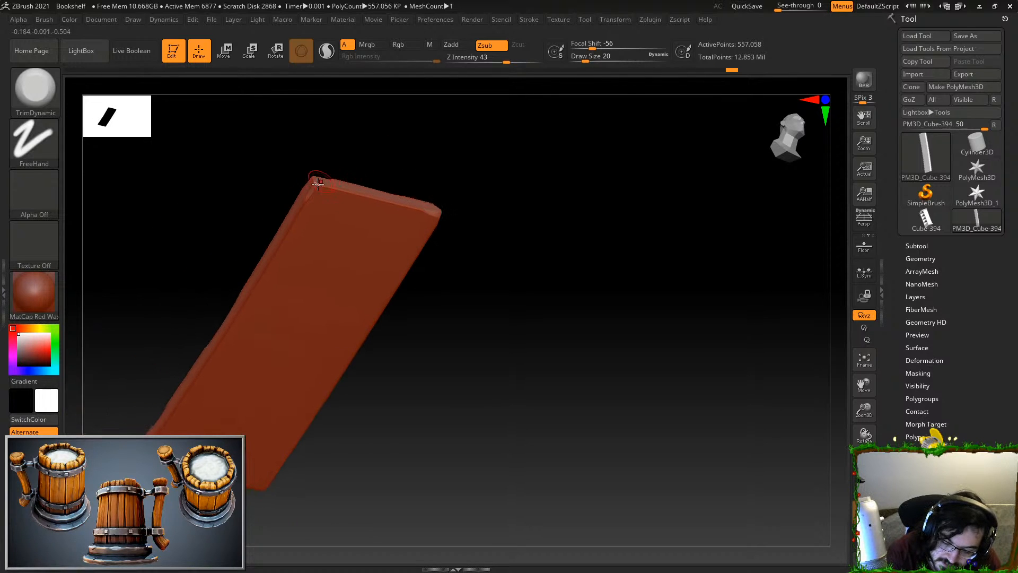
{"action": "left_click_drag", "start_coordinate": [434, 266], "coordinate": [366, 293]}
{"action": "left_click_drag", "start_coordinate": [180, 396], "coordinate": [168, 409]}
Trim a shallow worn patch into one corner of the shelf's broad face
{"action": "mouse_move", "coordinate": [232, 417]}
{"action": "left_mouse_down"}
{"action": "mouse_move", "coordinate": [252, 377]}
{"action": "mouse_move", "coordinate": [305, 379]}
{"action": "mouse_move", "coordinate": [509, 316]}
{"action": "mouse_move", "coordinate": [360, 393]}
{"action": "left_mouse_up"}
{"action": "left_click_drag", "start_coordinate": [467, 367], "coordinate": [641, 376], "text": "alt"}
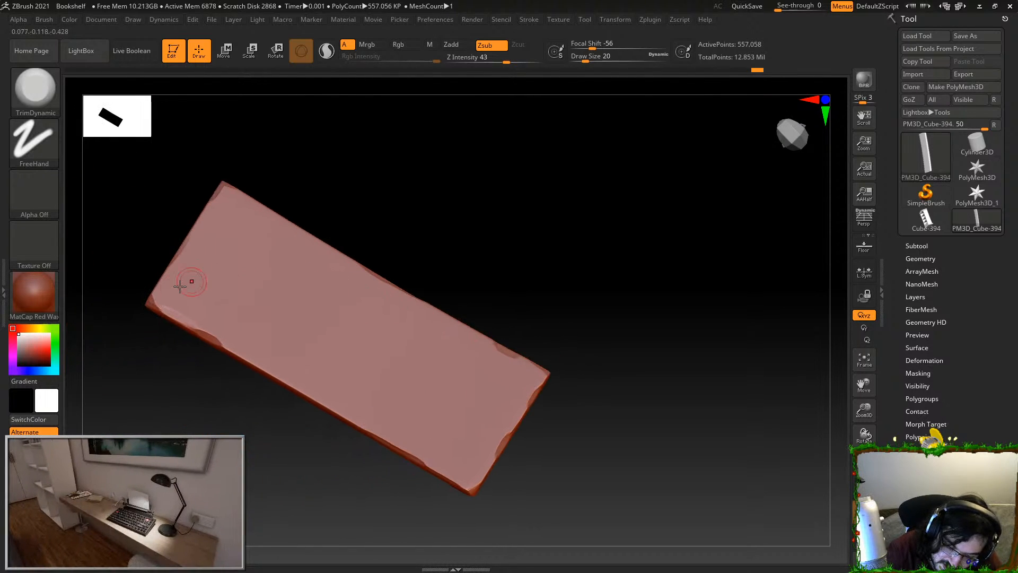
{"action": "mouse_move", "coordinate": [154, 301]}
{"action": "left_mouse_down"}
{"action": "mouse_move", "coordinate": [177, 315]}
{"action": "mouse_move", "coordinate": [169, 280]}
{"action": "mouse_move", "coordinate": [200, 317]}
{"action": "left_mouse_up"}
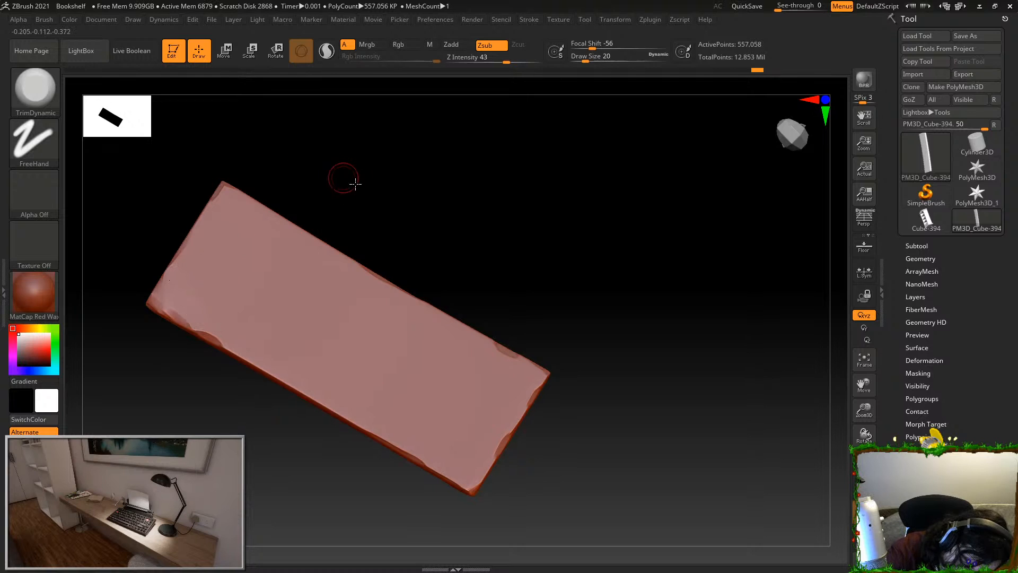
{"action": "left_click_drag", "start_coordinate": [344, 178], "coordinate": [371, 180]}
{"action": "left_click_drag", "start_coordinate": [175, 283], "coordinate": [178, 277]}
Unhide the whole bookcase and isolate the edge-worn shelf again, facing its broad side
{"action": "mouse_move", "coordinate": [331, 180]}
{"action": "left_mouse_down"}
{"action": "mouse_move", "coordinate": [373, 157]}
{"action": "mouse_move", "coordinate": [545, 268]}
{"action": "mouse_move", "coordinate": [550, 248]}
{"action": "left_mouse_up"}
{"action": "key", "text": "ctrl+shift"}
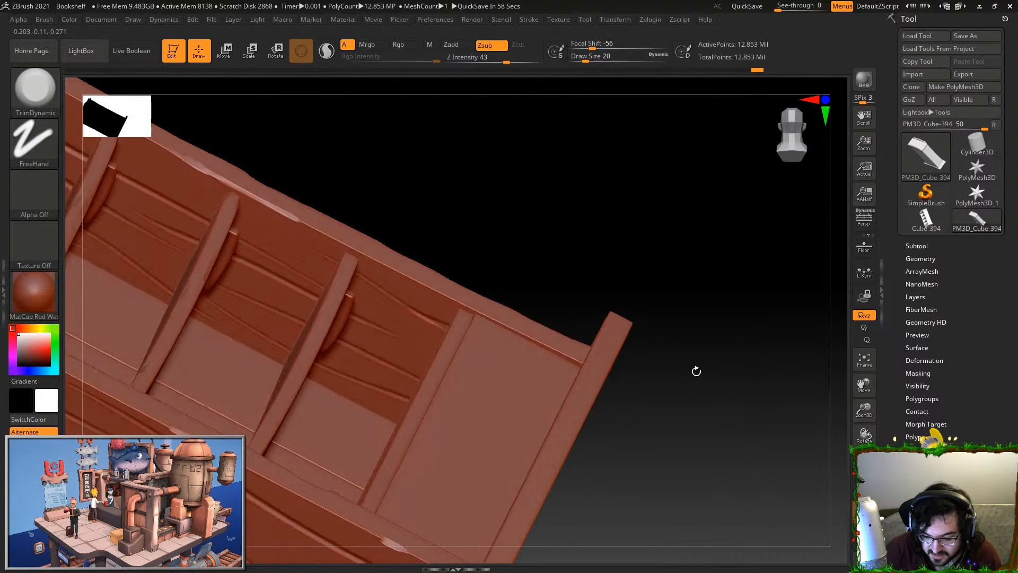
{"action": "mouse_move", "coordinate": [696, 371]}
{"action": "left_mouse_down"}
{"action": "mouse_move", "coordinate": [556, 218]}
{"action": "mouse_move", "coordinate": [329, 342]}
{"action": "left_mouse_up"}
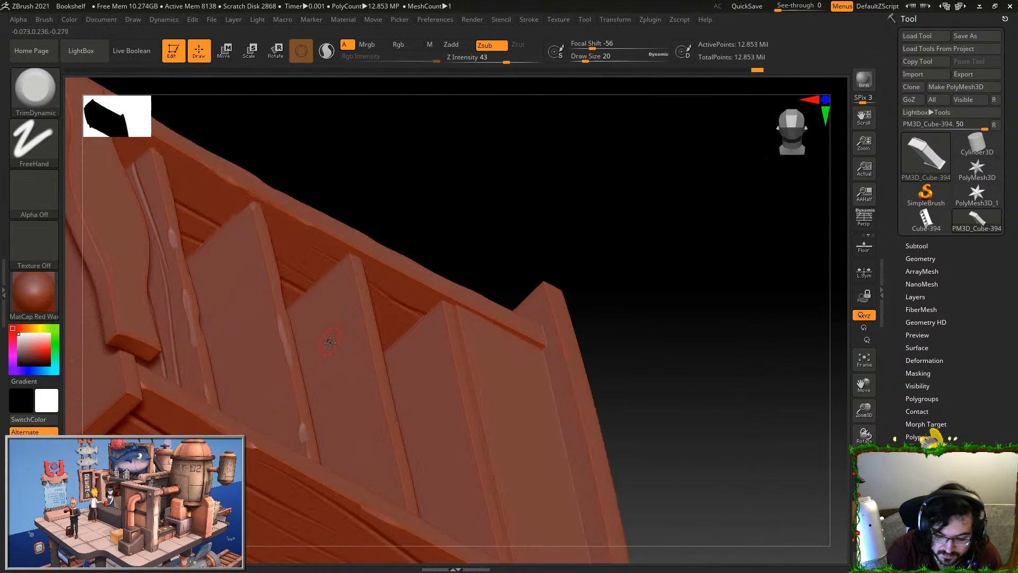
{"action": "key", "text": "ctrl+shift"}
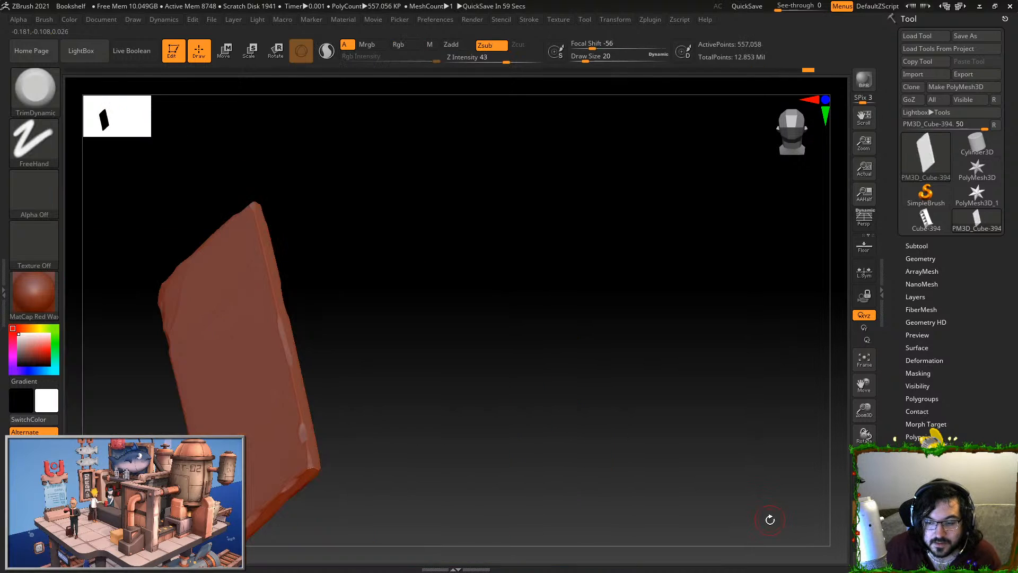
{"action": "left_click_drag", "start_coordinate": [769, 520], "coordinate": [743, 391]}
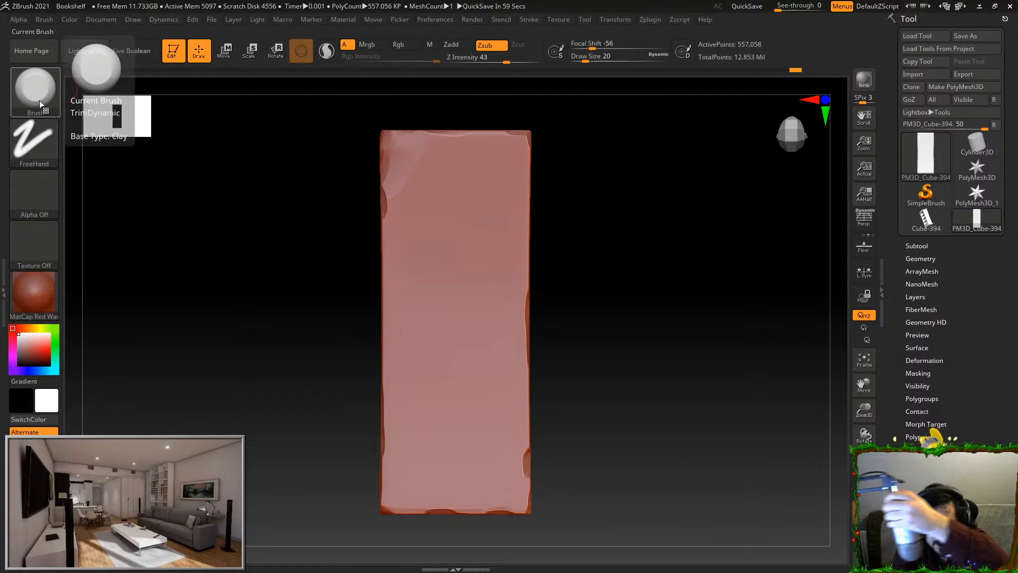
Select the Orb_Cracks brush and carve long wood-grain cracks up from the shelf face's lower edge
{"action": "left_click", "coordinate": [35, 103]}
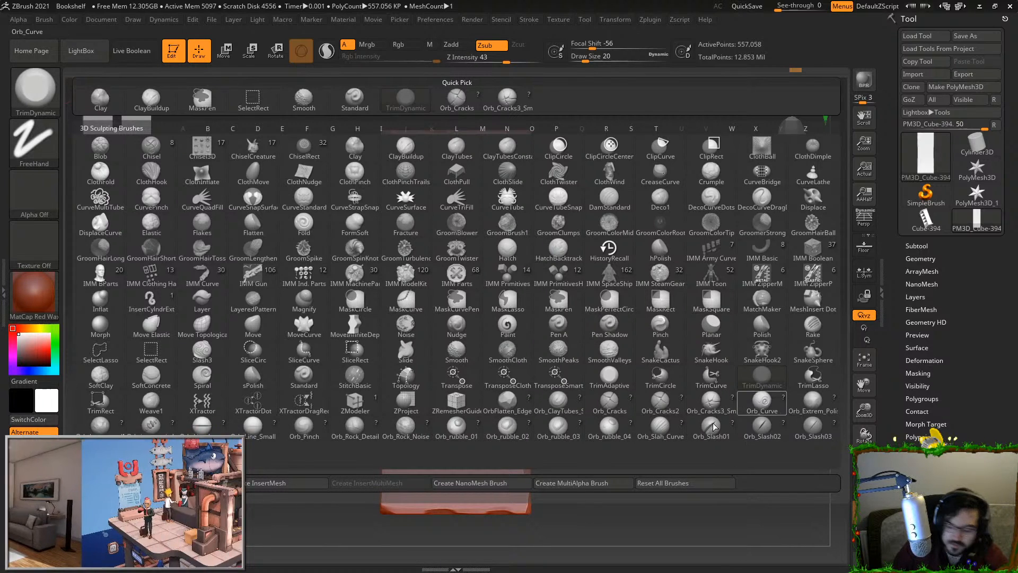
{"action": "left_click", "coordinate": [609, 406]}
{"action": "left_click_drag", "start_coordinate": [473, 195], "coordinate": [466, 509]}
{"action": "key", "text": "ctrl+z"}
{"action": "left_click_drag", "start_coordinate": [494, 183], "coordinate": [466, 512]}
{"action": "key", "text": "ctrl+z"}
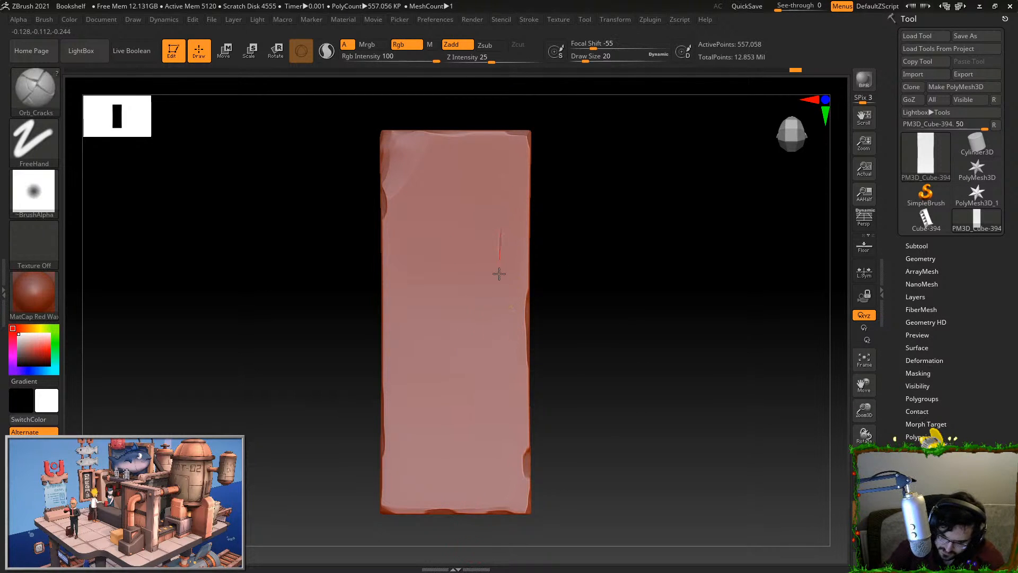
{"action": "left_click_drag", "start_coordinate": [501, 229], "coordinate": [487, 512]}
{"action": "mouse_move", "coordinate": [429, 264]}
{"action": "left_mouse_down"}
{"action": "mouse_move", "coordinate": [424, 512]}
{"action": "mouse_move", "coordinate": [463, 486]}
{"action": "mouse_move", "coordinate": [466, 318]}
{"action": "left_mouse_up"}
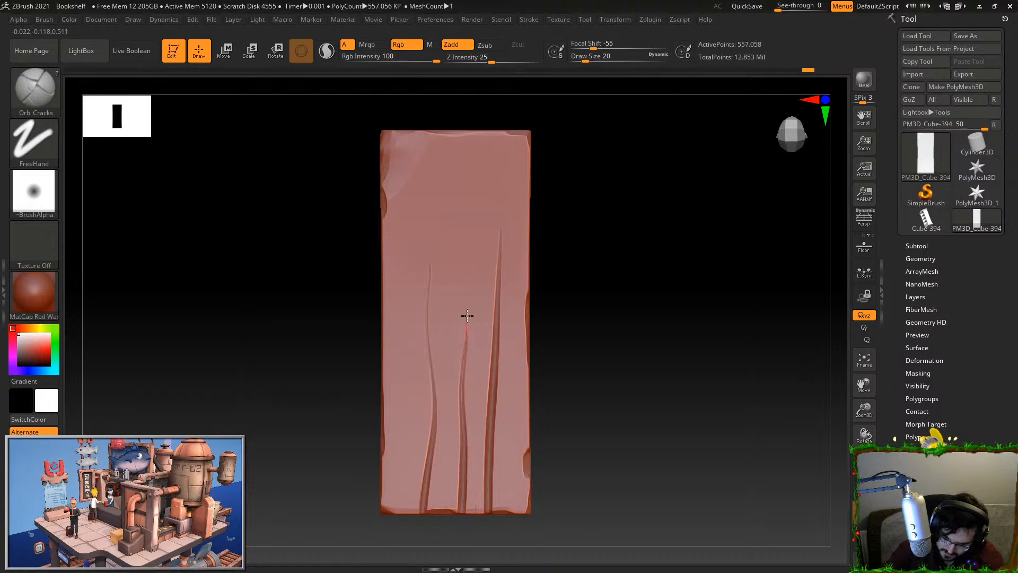
Replace the middle crack with one ending short of the lower edge, and add a branch to the left crack
{"action": "key", "text": "ctrl+z"}
{"action": "left_click_drag", "start_coordinate": [459, 354], "coordinate": [461, 481]}
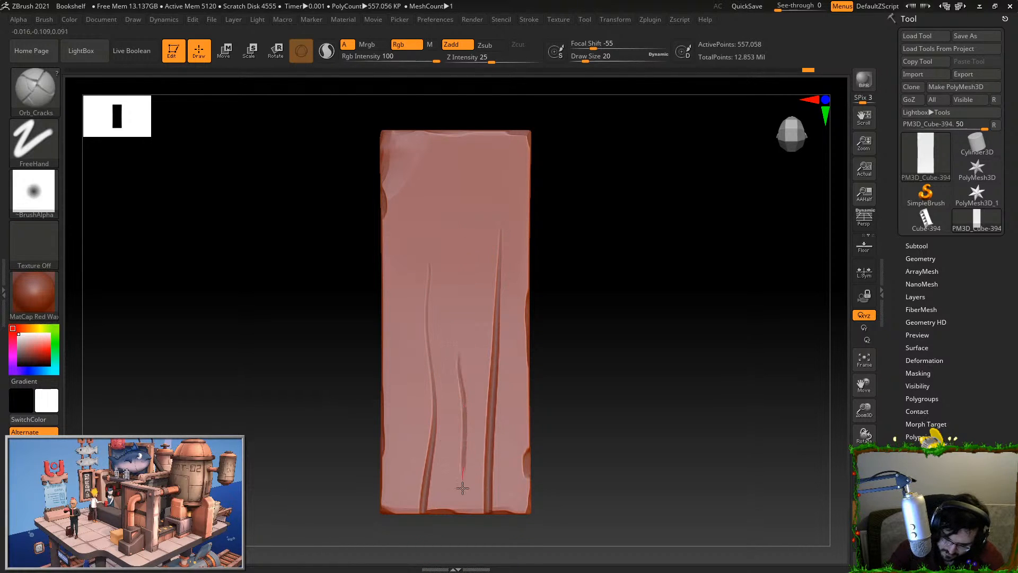
{"action": "key", "text": "ctrl+z"}
{"action": "left_click_drag", "start_coordinate": [463, 297], "coordinate": [459, 486]}
{"action": "left_click_drag", "start_coordinate": [427, 421], "coordinate": [448, 509]}
{"action": "left_click_drag", "start_coordinate": [586, 463], "coordinate": [628, 456], "text": "alt"}
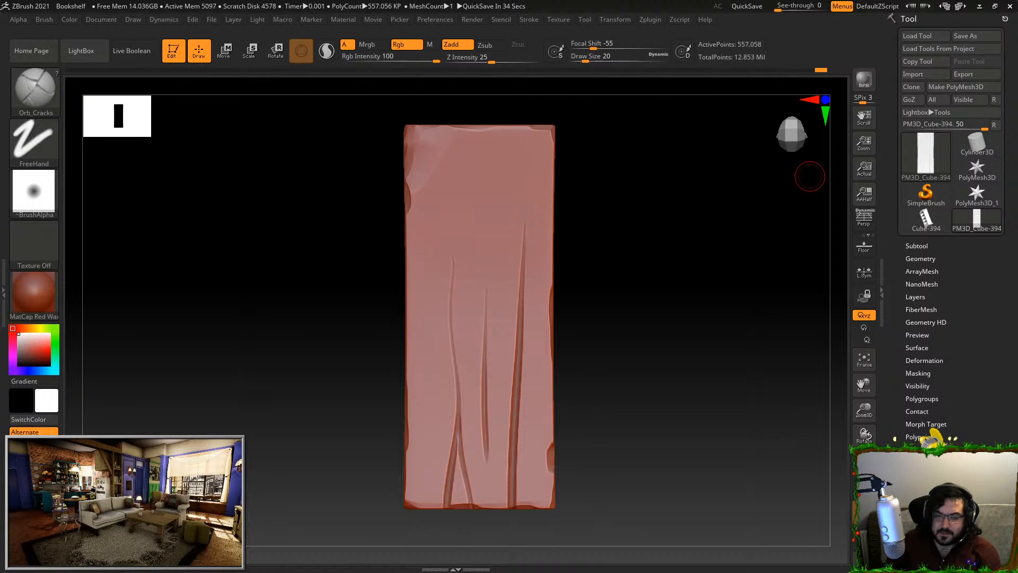
{"action": "left_click_drag", "start_coordinate": [447, 126], "coordinate": [434, 178]}
{"action": "key", "text": "ctrl+z"}
{"action": "left_click_drag", "start_coordinate": [476, 120], "coordinate": [477, 219]}
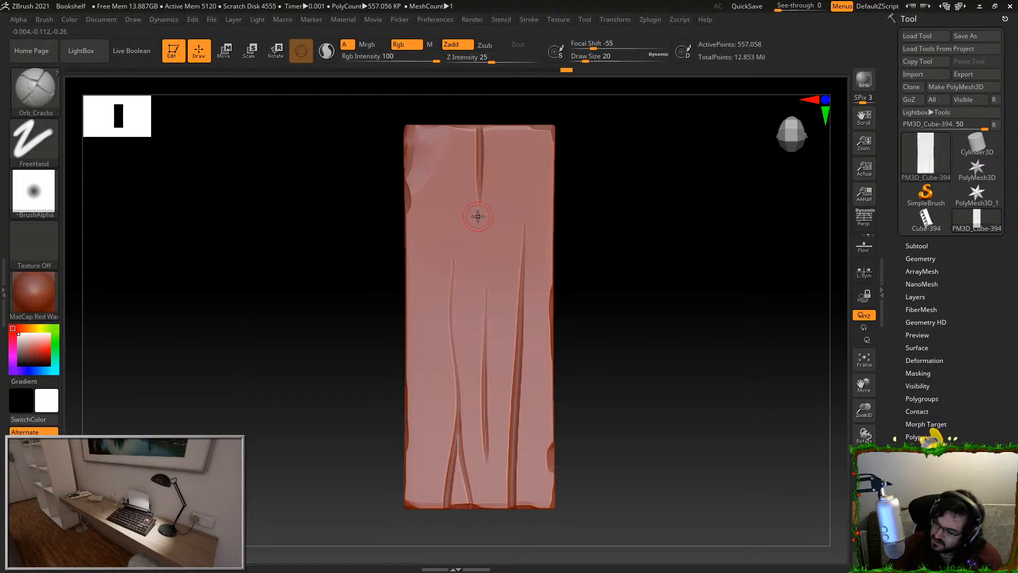
{"action": "key", "text": "ctrl+z"}
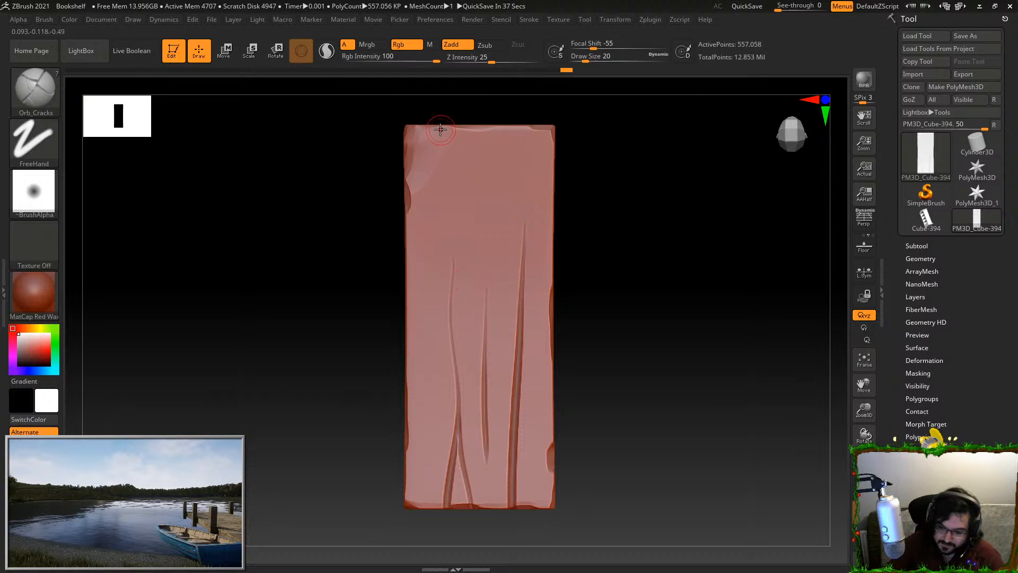
{"action": "left_click_drag", "start_coordinate": [440, 126], "coordinate": [433, 198]}
{"action": "key", "text": "ctrl+z"}
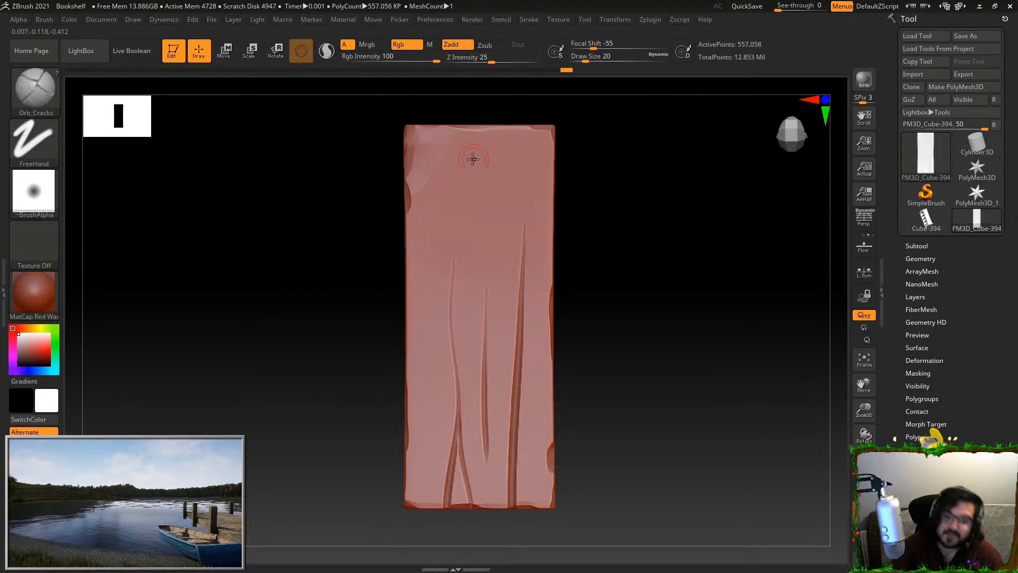
{"action": "left_click_drag", "start_coordinate": [525, 126], "coordinate": [516, 208]}
{"action": "key", "text": "ctrl+z"}
Carve two tapering cracks down from the shelf face's upper edge, one right of centre and one near the left side
{"action": "left_click_drag", "start_coordinate": [506, 127], "coordinate": [496, 290]}
{"action": "key", "text": "ctrl+z"}
{"action": "left_click_drag", "start_coordinate": [506, 127], "coordinate": [496, 279]}
{"action": "left_click_drag", "start_coordinate": [436, 123], "coordinate": [423, 284]}
Carve a long crack down the left side of the shelf face and two short cracks at its lower left edge
{"action": "left_click_drag", "start_coordinate": [446, 228], "coordinate": [414, 506]}
{"action": "key", "text": "ctrl+z"}
{"action": "left_click_drag", "start_coordinate": [416, 454], "coordinate": [415, 512]}
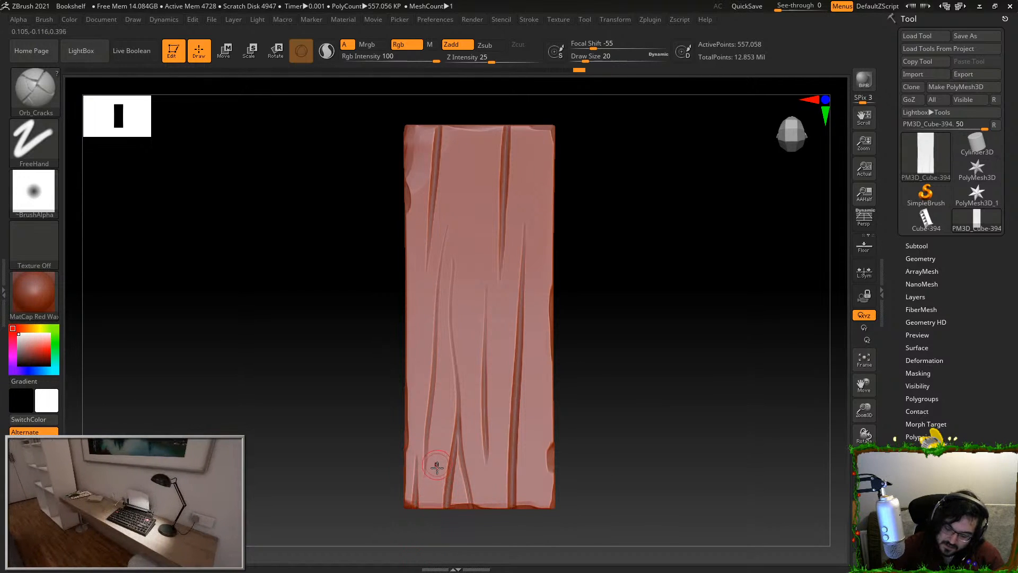
{"action": "left_click_drag", "start_coordinate": [426, 477], "coordinate": [424, 525]}
{"action": "key", "text": "ctrl+z"}
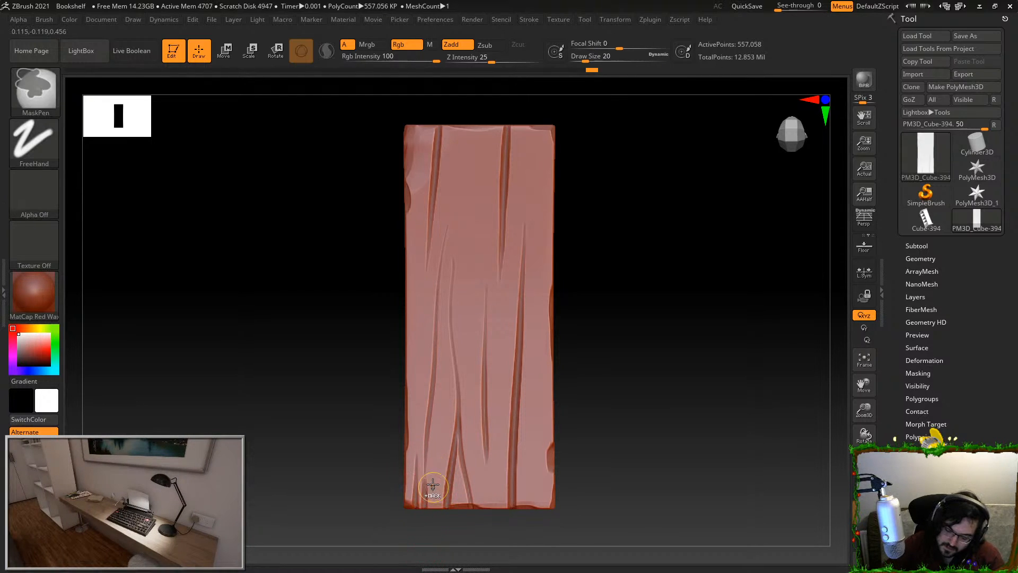
{"action": "left_click_drag", "start_coordinate": [427, 475], "coordinate": [427, 516]}
Carve a crack from the middle of the shelf face's upper edge, between the two existing upper cracks
{"action": "left_click_drag", "start_coordinate": [472, 172], "coordinate": [468, 321]}
{"action": "key", "text": "ctrl+z"}
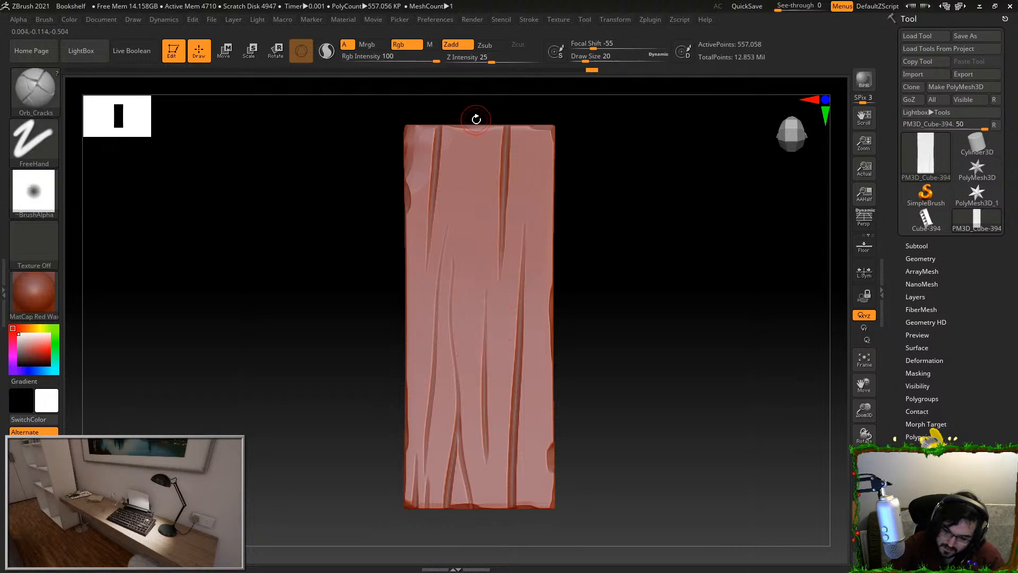
{"action": "left_click_drag", "start_coordinate": [475, 117], "coordinate": [477, 239]}
{"action": "key", "text": "ctrl+z"}
{"action": "left_click_drag", "start_coordinate": [470, 118], "coordinate": [474, 254]}
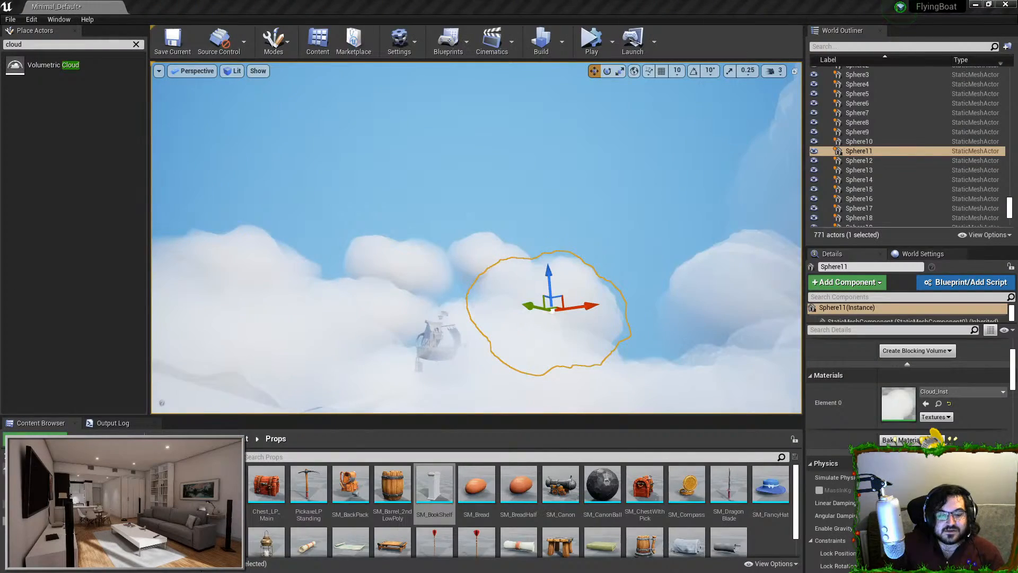
Switch to Unreal Engine, look over the cloud scene and save the Minimal_Default level
{"action": "right_click_drag", "start_coordinate": [384, 154], "coordinate": [386, 188]}
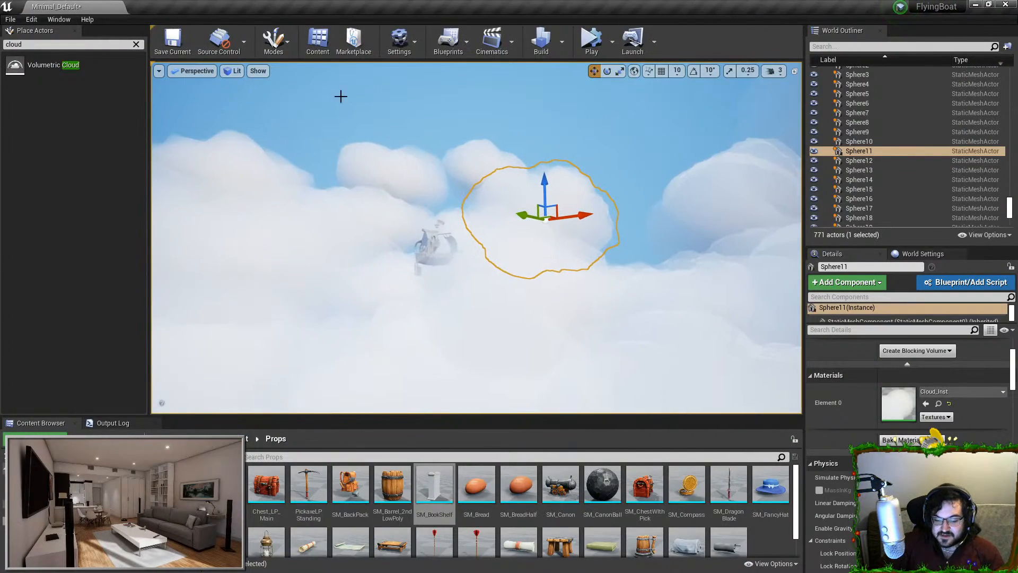
{"action": "key", "text": "ctrl+shift+s"}
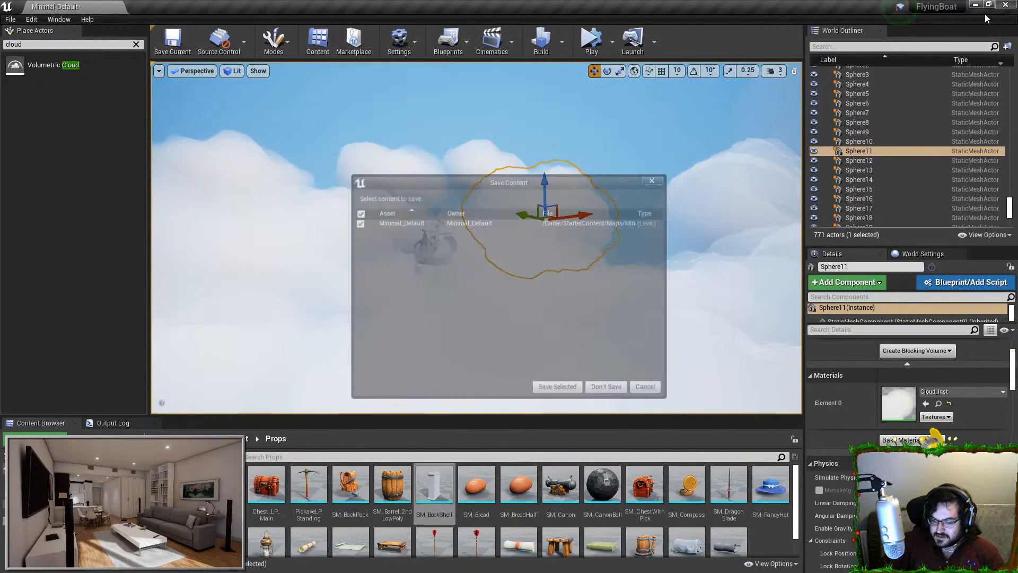
{"action": "left_click", "coordinate": [556, 386]}
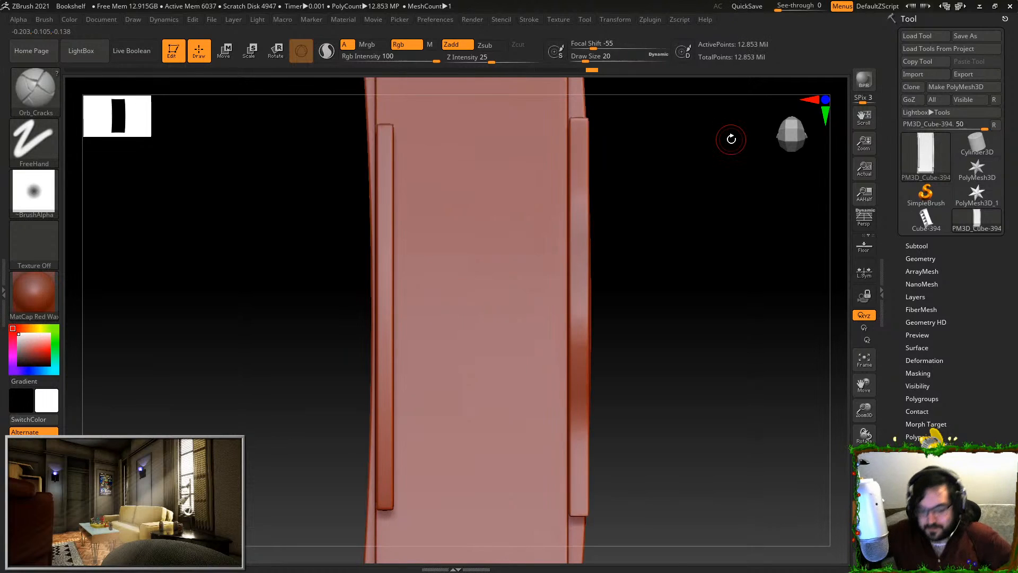
Isolate the bookcase's second shelf from the top and face its upper surface straight on
{"action": "mouse_move", "coordinate": [641, 365]}
{"action": "right_mouse_down"}
{"action": "mouse_move", "coordinate": [272, 481]}
{"action": "mouse_move", "coordinate": [382, 445]}
{"action": "mouse_move", "coordinate": [266, 530]}
{"action": "mouse_move", "coordinate": [252, 527]}
{"action": "right_mouse_up"}
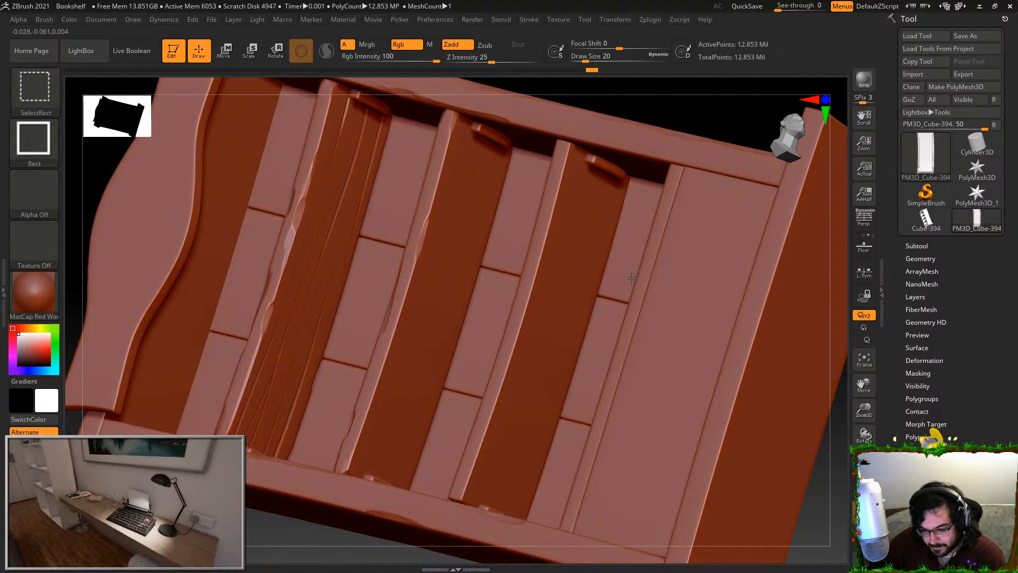
{"action": "left_click", "coordinate": [579, 326], "text": "ctrl+shift"}
{"action": "right_click_drag", "start_coordinate": [645, 277], "coordinate": [693, 268], "text": "shift"}
Try a short crack down from the shelf face's upper edge near the left side, and save the project
{"action": "mouse_move", "coordinate": [437, 140]}
{"action": "left_mouse_down"}
{"action": "mouse_move", "coordinate": [427, 148]}
{"action": "mouse_move", "coordinate": [433, 277]}
{"action": "left_mouse_up"}
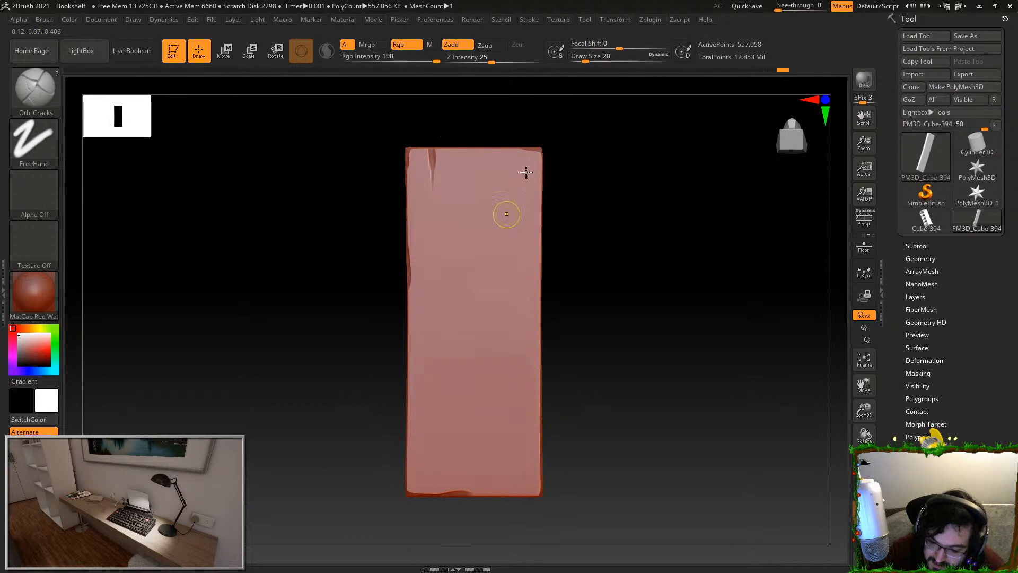
{"action": "key", "text": "ctrl+z"}
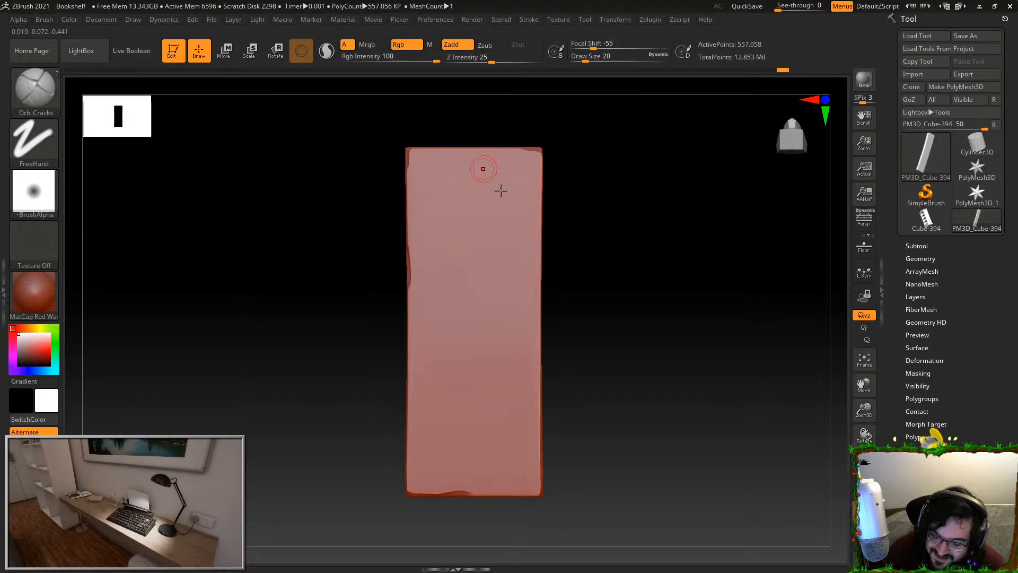
{"action": "key", "text": "ctrl"}
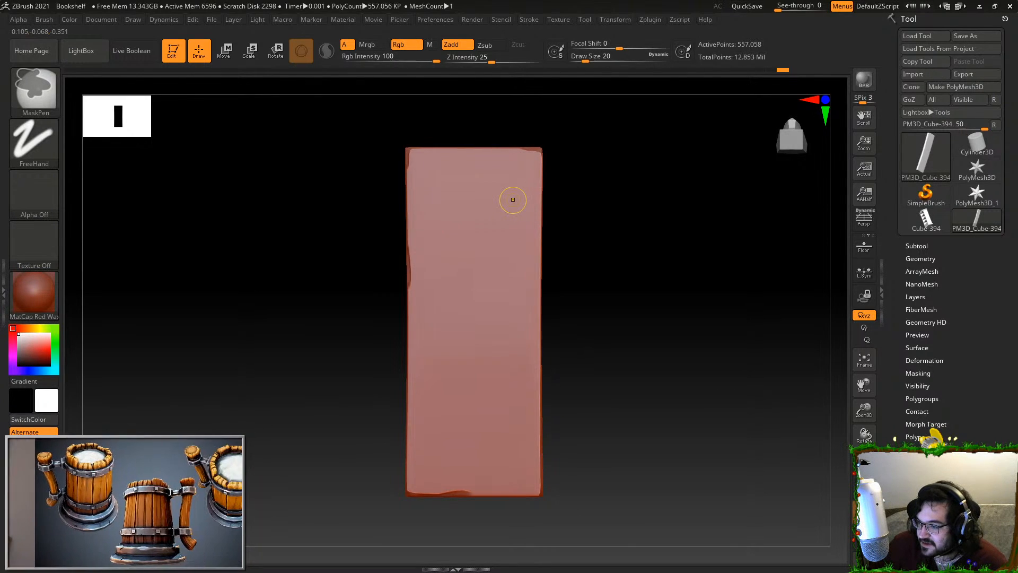
{"action": "key", "text": "ctrl+s"}
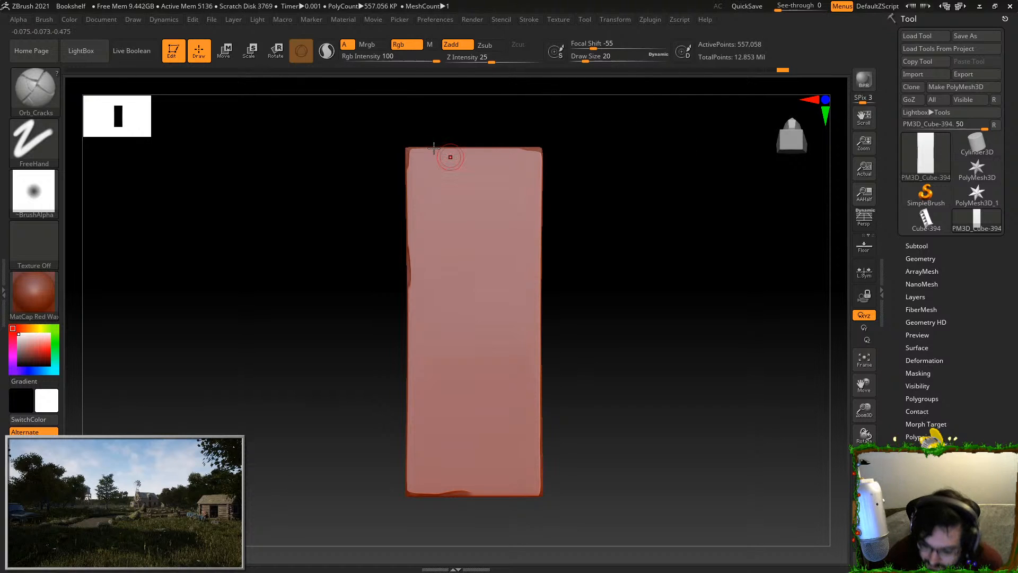
{"action": "mouse_move", "coordinate": [432, 191]}
{"action": "left_mouse_down"}
{"action": "mouse_move", "coordinate": [434, 306]}
{"action": "mouse_move", "coordinate": [405, 359]}
{"action": "left_mouse_up"}
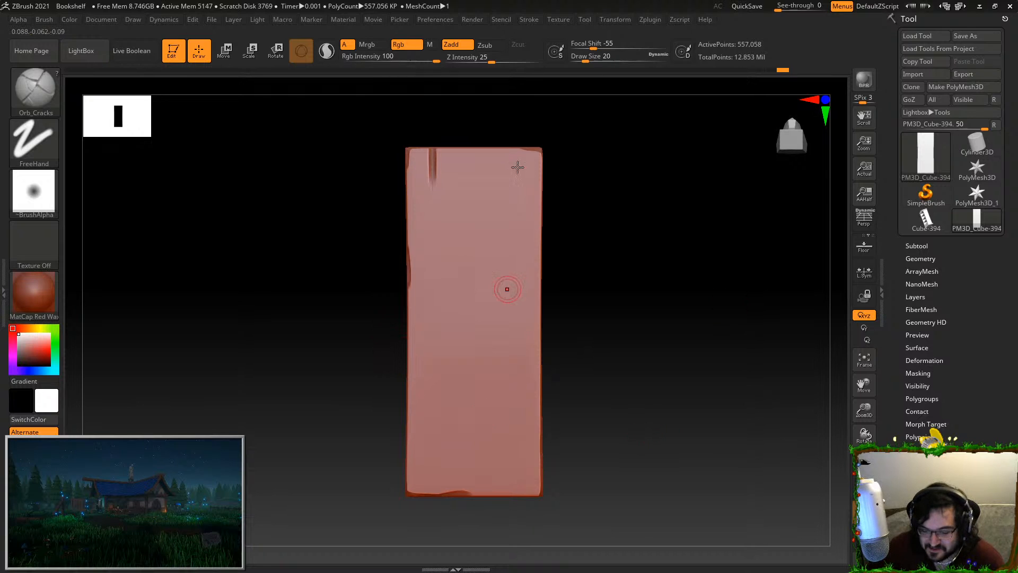
{"action": "key", "text": "ctrl+z"}
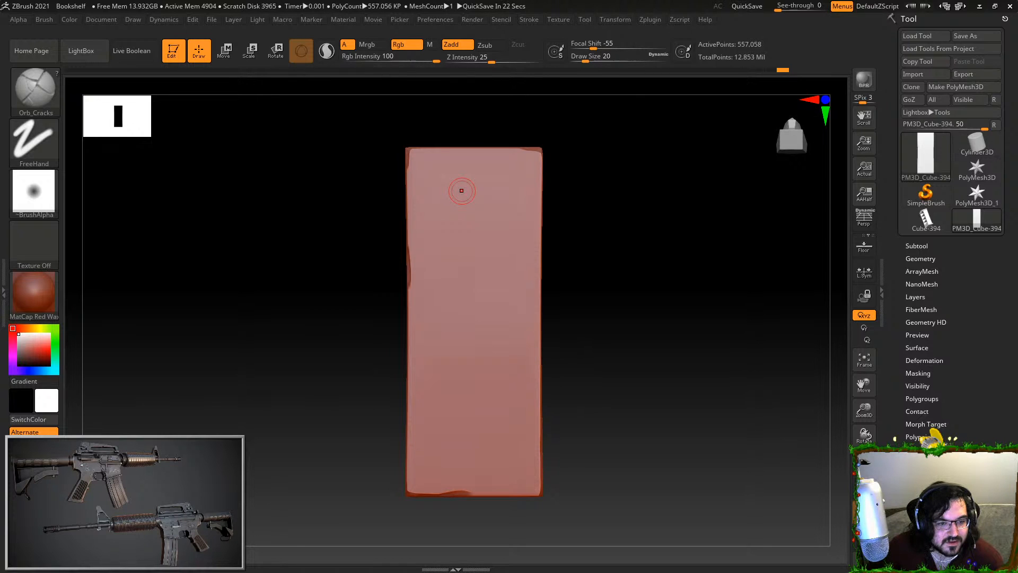
Switch to Unreal Engine and look over the assets in the AssetOverview level
{"action": "key", "text": "alt+Tab"}
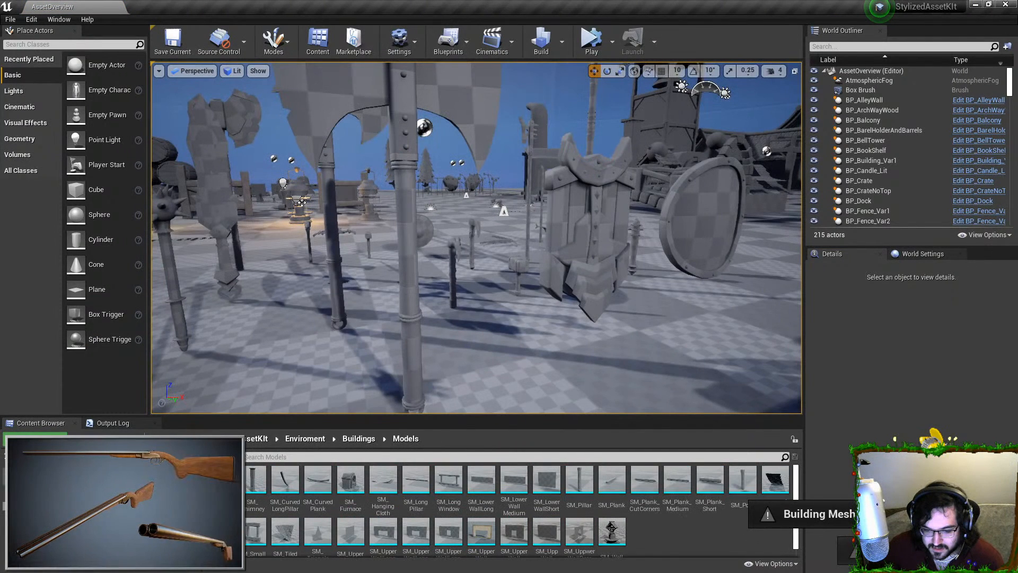
{"action": "key", "text": "s"}
{"action": "right_click_drag", "start_coordinate": [476, 237], "coordinate": [475, 227]}
{"action": "key", "text": "s"}
{"action": "left_click_drag", "start_coordinate": [406, 10], "coordinate": [170, 0]}
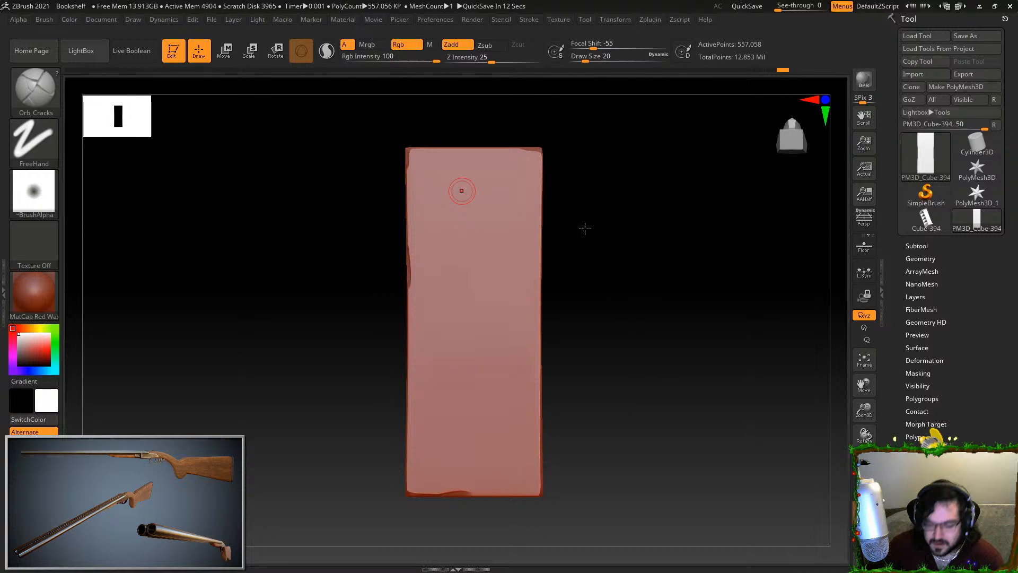
{"action": "mouse_move", "coordinate": [537, 79]}
{"action": "left_mouse_down"}
{"action": "mouse_move", "coordinate": [465, 320]}
{"action": "mouse_move", "coordinate": [470, 453]}
{"action": "left_mouse_up"}
{"action": "key", "text": "ctrl"}
{"action": "key", "text": "ctrl+z"}
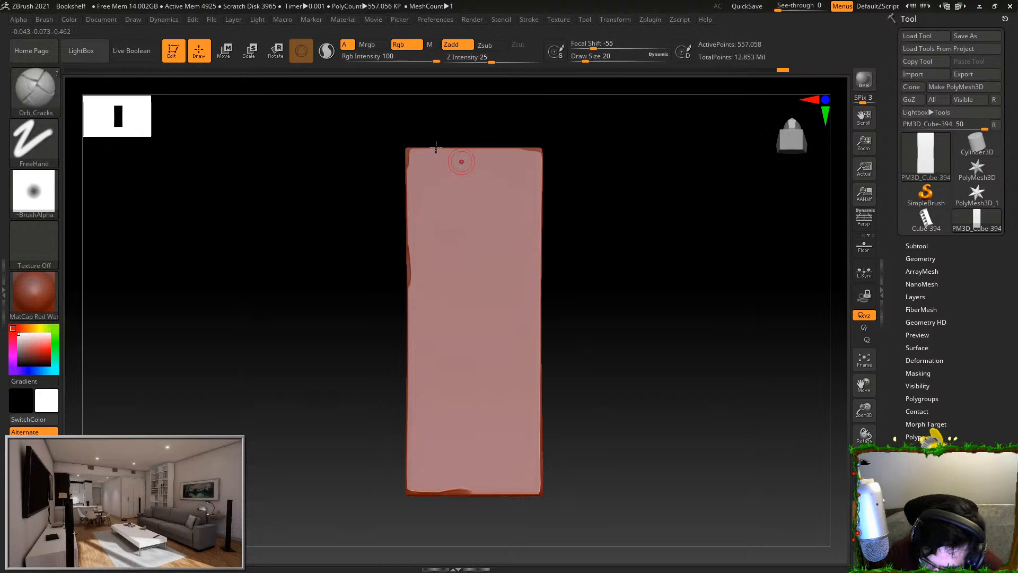
Carve a short and a long crack down from the shelf face's upper edge, and a long one rising from the lower edge near the right side
{"action": "left_click_drag", "start_coordinate": [434, 190], "coordinate": [431, 266]}
{"action": "left_click_drag", "start_coordinate": [492, 147], "coordinate": [481, 366]}
{"action": "left_click_drag", "start_coordinate": [523, 253], "coordinate": [508, 493]}
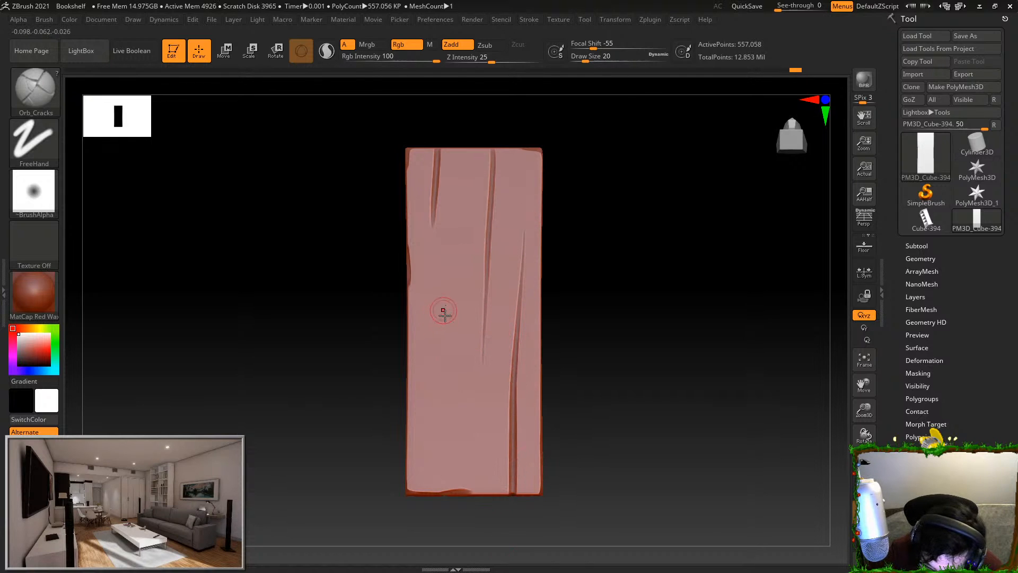
Try several curled cracks rising from the lower left edge of the shelf face and one crack down from the middle of its upper edge
{"action": "mouse_move", "coordinate": [438, 370]}
{"action": "left_mouse_down"}
{"action": "mouse_move", "coordinate": [441, 355]}
{"action": "mouse_move", "coordinate": [439, 492]}
{"action": "left_mouse_up"}
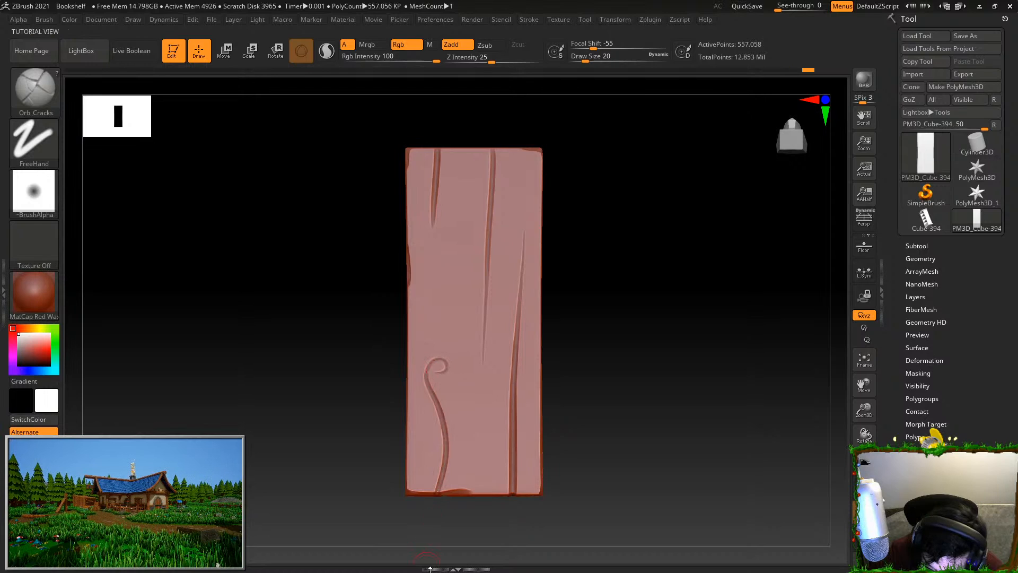
{"action": "key", "text": "ctrl+z"}
{"action": "mouse_move", "coordinate": [441, 403]}
{"action": "left_mouse_down"}
{"action": "mouse_move", "coordinate": [431, 370]}
{"action": "mouse_move", "coordinate": [432, 487]}
{"action": "left_mouse_up"}
{"action": "key", "text": "ctrl+z"}
{"action": "mouse_move", "coordinate": [434, 359]}
{"action": "left_mouse_down"}
{"action": "mouse_move", "coordinate": [461, 404]}
{"action": "mouse_move", "coordinate": [457, 496]}
{"action": "left_mouse_up"}
{"action": "key", "text": "ctrl+z"}
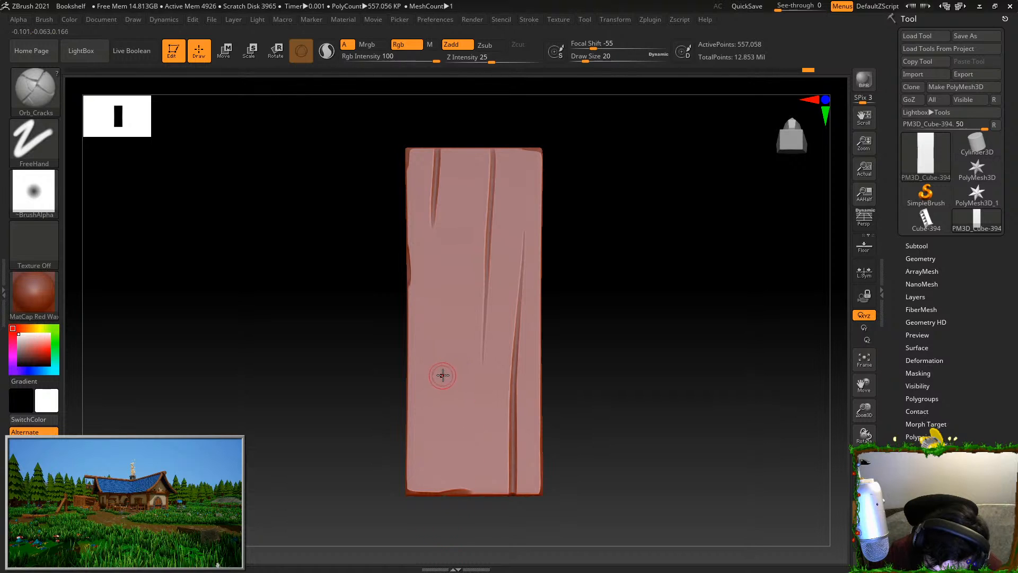
{"action": "left_click_drag", "start_coordinate": [455, 399], "coordinate": [449, 493]}
{"action": "key", "text": "ctrl+z"}
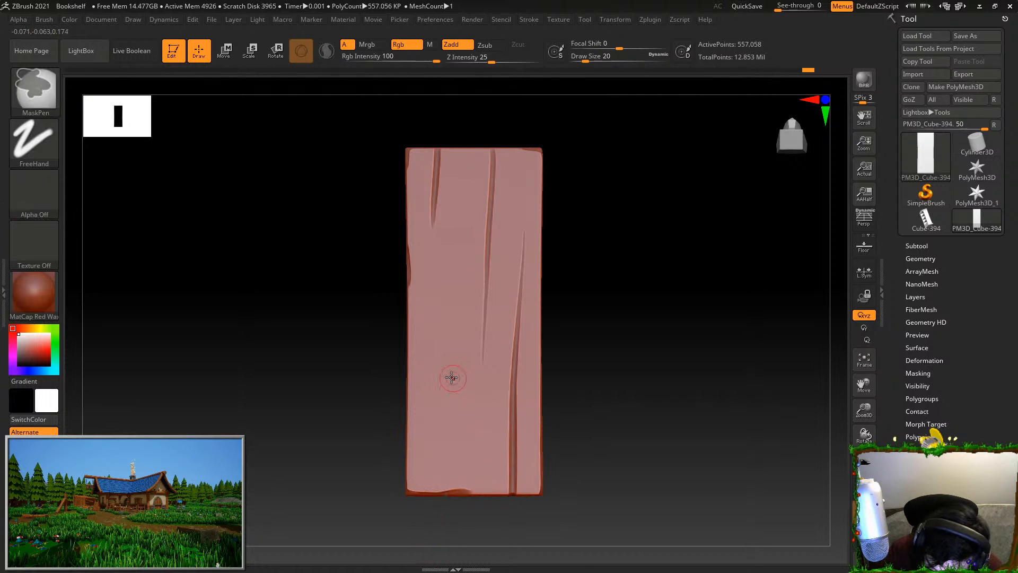
{"action": "left_click_drag", "start_coordinate": [433, 380], "coordinate": [432, 491]}
{"action": "key", "text": "ctrl+z"}
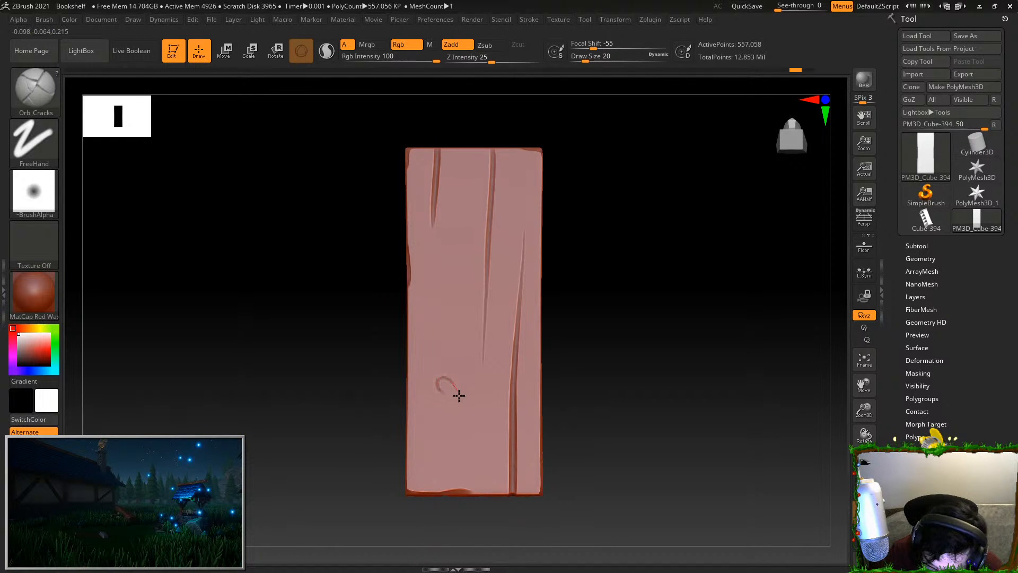
{"action": "mouse_move", "coordinate": [423, 401]}
{"action": "left_mouse_down"}
{"action": "mouse_move", "coordinate": [466, 370]}
{"action": "mouse_move", "coordinate": [490, 493]}
{"action": "left_mouse_up"}
{"action": "key", "text": "ctrl+z"}
{"action": "key", "text": "ctrl+z"}
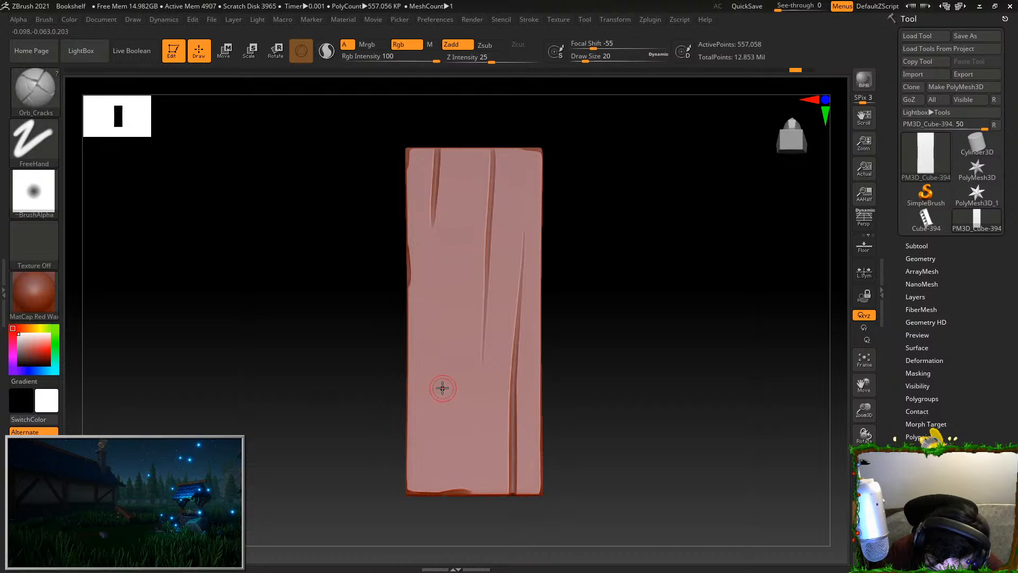
{"action": "left_click_drag", "start_coordinate": [445, 360], "coordinate": [432, 493]}
{"action": "key", "text": "ctrl+z"}
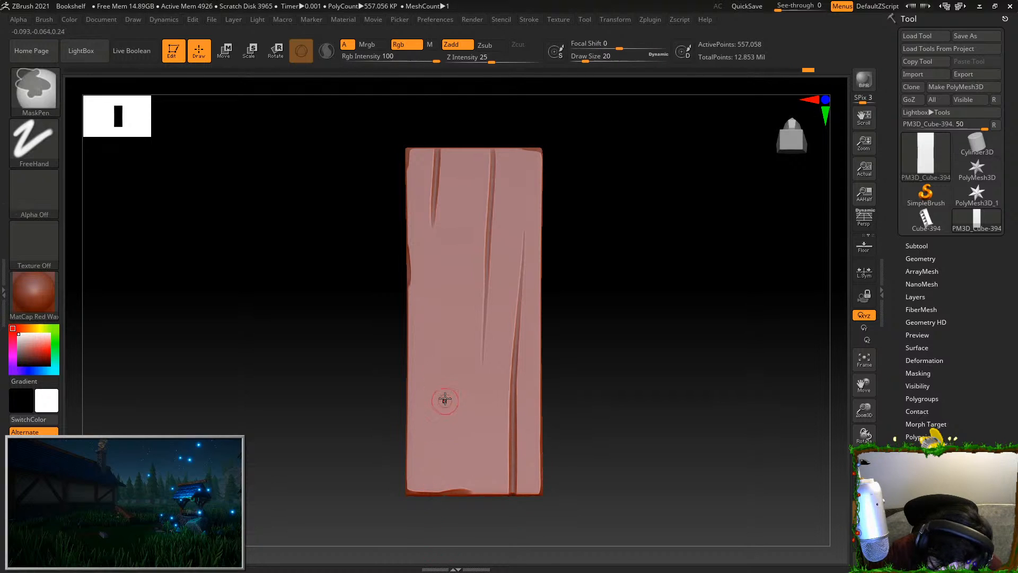
{"action": "left_click_drag", "start_coordinate": [434, 372], "coordinate": [432, 494]}
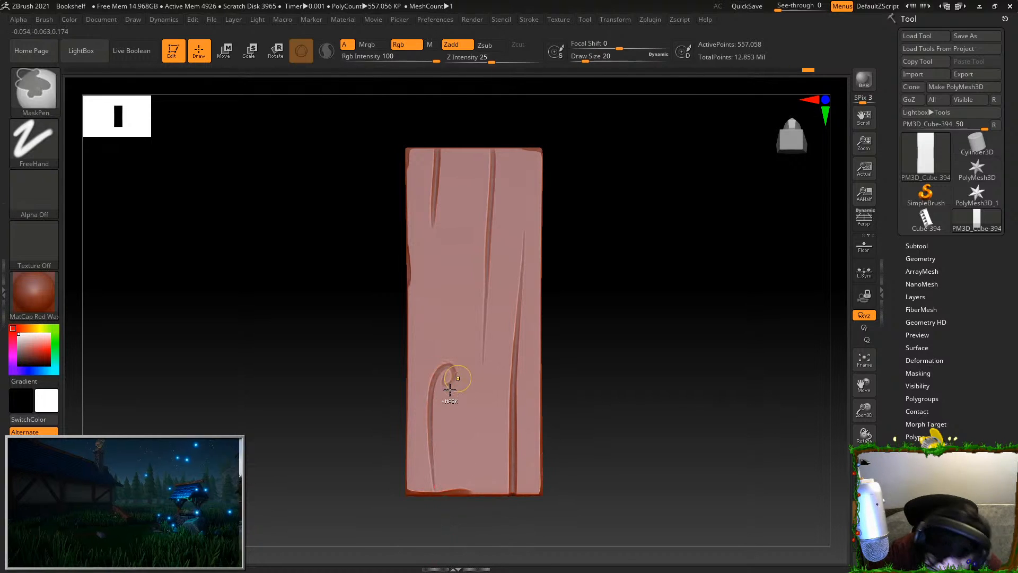
{"action": "key", "text": "ctrl+z"}
{"action": "mouse_move", "coordinate": [442, 391]}
{"action": "left_mouse_down"}
{"action": "mouse_move", "coordinate": [454, 370]}
{"action": "mouse_move", "coordinate": [439, 416]}
{"action": "left_mouse_up"}
{"action": "key", "text": "ctrl+z"}
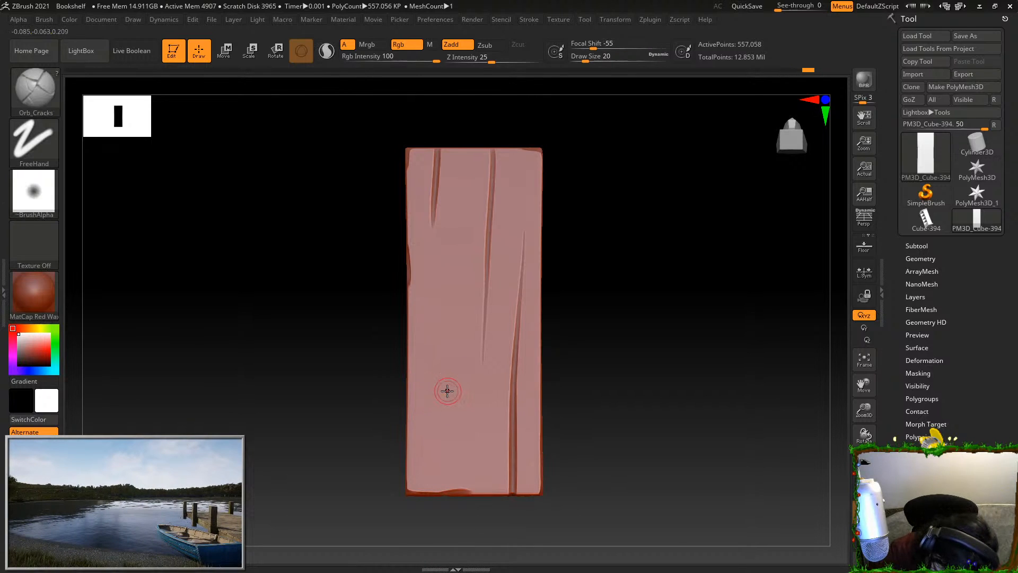
{"action": "left_click_drag", "start_coordinate": [451, 362], "coordinate": [432, 490]}
{"action": "key", "text": "ctrl+z"}
{"action": "left_click_drag", "start_coordinate": [446, 374], "coordinate": [428, 492]}
{"action": "key", "text": "ctrl+z"}
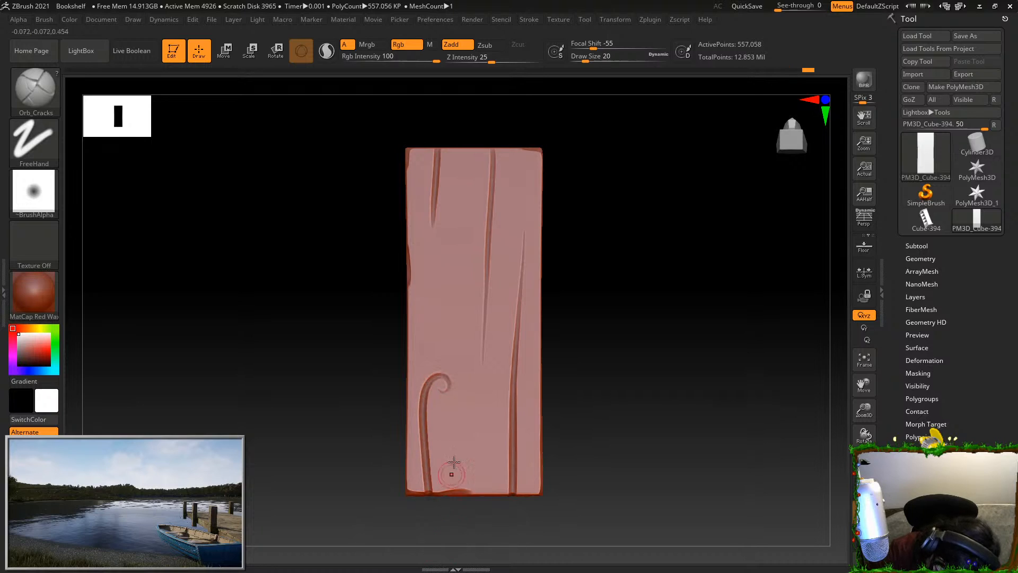
{"action": "left_click_drag", "start_coordinate": [433, 381], "coordinate": [445, 462]}
{"action": "key", "text": "ctrl+z"}
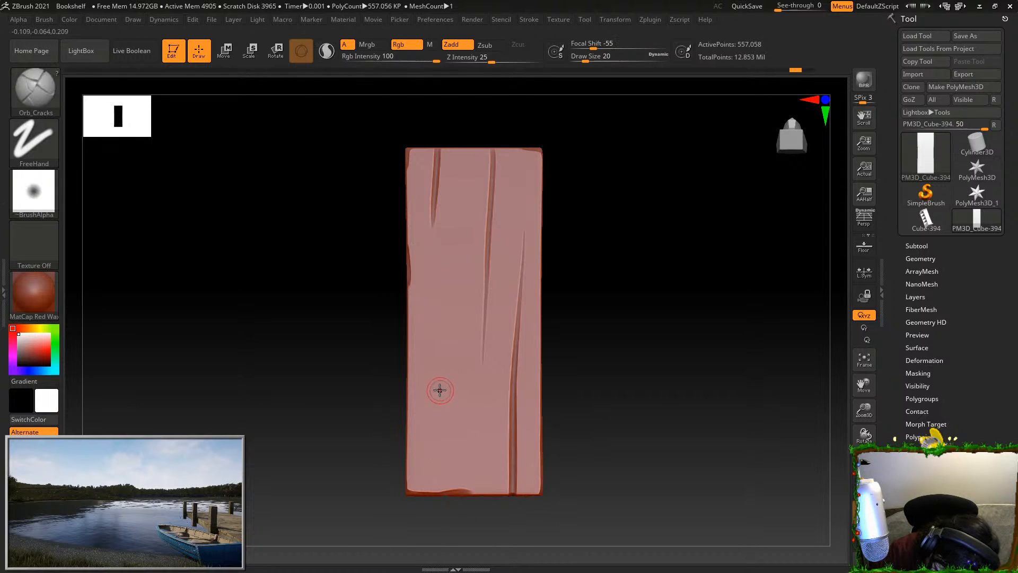
{"action": "mouse_move", "coordinate": [440, 392]}
{"action": "left_mouse_down"}
{"action": "mouse_move", "coordinate": [421, 386]}
{"action": "mouse_move", "coordinate": [439, 493]}
{"action": "left_mouse_up"}
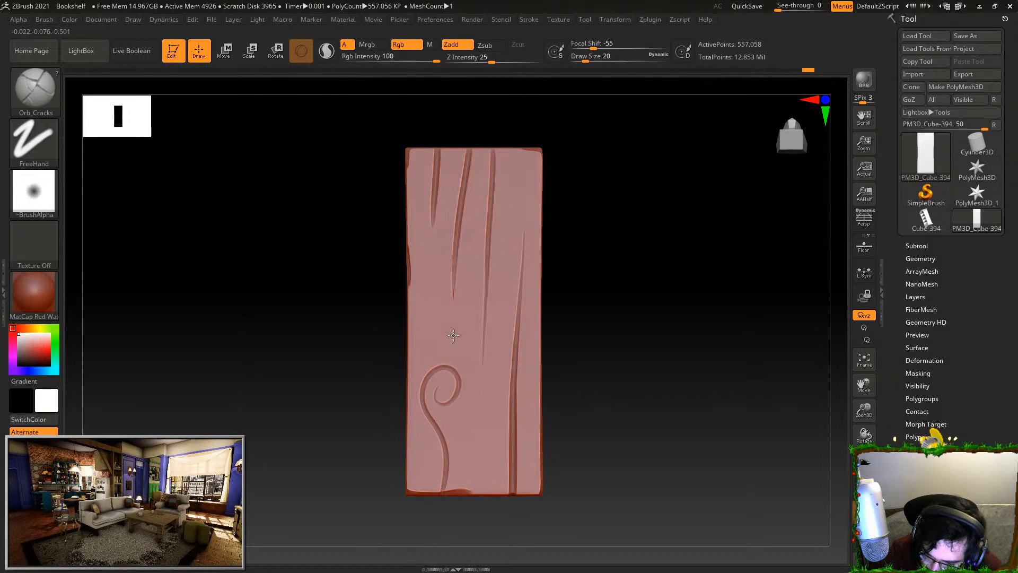
{"action": "key", "text": "ctrl+z"}
Carve a long crack ending in a spiral on the shelf face's left half, and a crack rising from the lower edge right of centre
{"action": "mouse_move", "coordinate": [450, 244]}
{"action": "left_mouse_down"}
{"action": "mouse_move", "coordinate": [434, 378]}
{"action": "mouse_move", "coordinate": [448, 406]}
{"action": "left_mouse_up"}
{"action": "key", "text": "ctrl+z"}
{"action": "mouse_move", "coordinate": [453, 234]}
{"action": "left_mouse_down"}
{"action": "mouse_move", "coordinate": [439, 277]}
{"action": "mouse_move", "coordinate": [461, 375]}
{"action": "mouse_move", "coordinate": [448, 366]}
{"action": "left_mouse_up"}
{"action": "left_click_drag", "start_coordinate": [487, 400], "coordinate": [484, 495]}
{"action": "key", "text": "ctrl"}
{"action": "key", "text": "ctrl+z"}
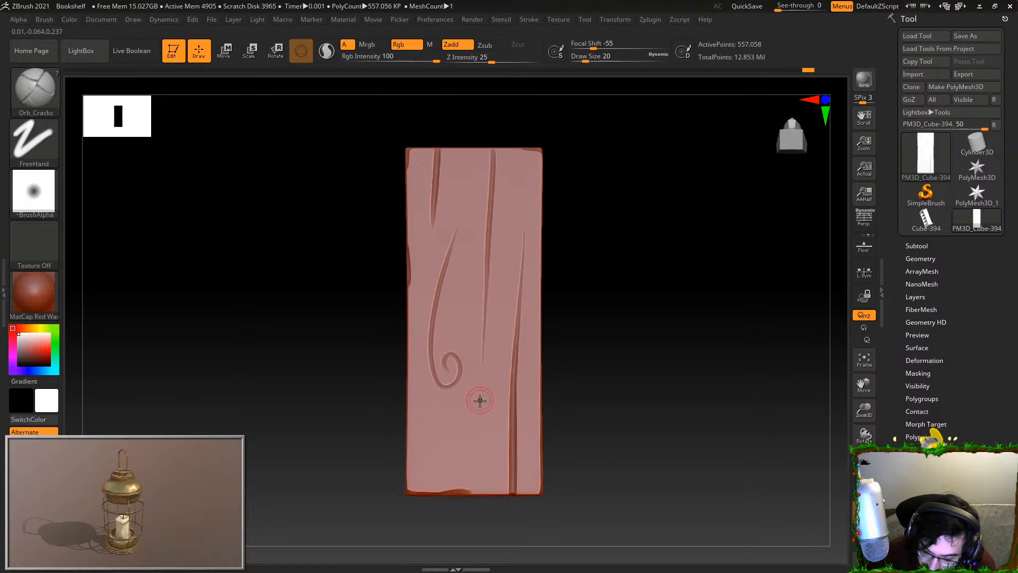
{"action": "left_click_drag", "start_coordinate": [489, 398], "coordinate": [486, 492]}
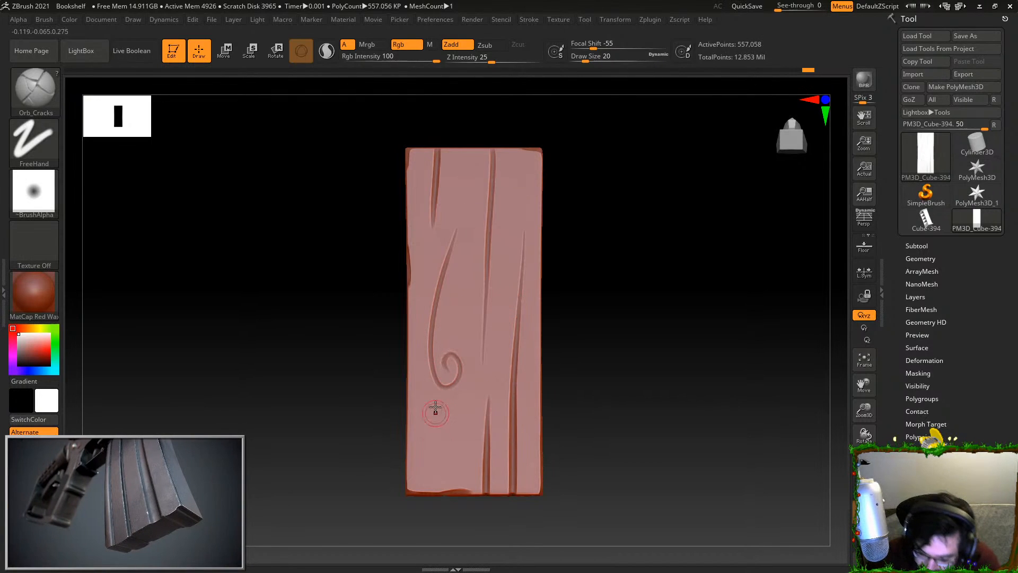
Carve a thin crack rising from the shelf face's lower edge near the left side, below the spiral
{"action": "left_click_drag", "start_coordinate": [433, 403], "coordinate": [430, 498]}
{"action": "key", "text": "ctrl+z"}
{"action": "left_click_drag", "start_coordinate": [438, 412], "coordinate": [433, 511]}
{"action": "key", "text": "ctrl+z"}
{"action": "left_click_drag", "start_coordinate": [439, 413], "coordinate": [433, 507]}
{"action": "key", "text": "ctrl+z"}
{"action": "left_click_drag", "start_coordinate": [436, 420], "coordinate": [430, 500]}
{"action": "left_click_drag", "start_coordinate": [434, 450], "coordinate": [442, 501]}
{"action": "key", "text": "ctrl+z"}
{"action": "key", "text": "ctrl+z"}
{"action": "left_click_drag", "start_coordinate": [435, 410], "coordinate": [431, 499]}
{"action": "key", "text": "ctrl+z"}
{"action": "left_click_drag", "start_coordinate": [434, 413], "coordinate": [428, 507]}
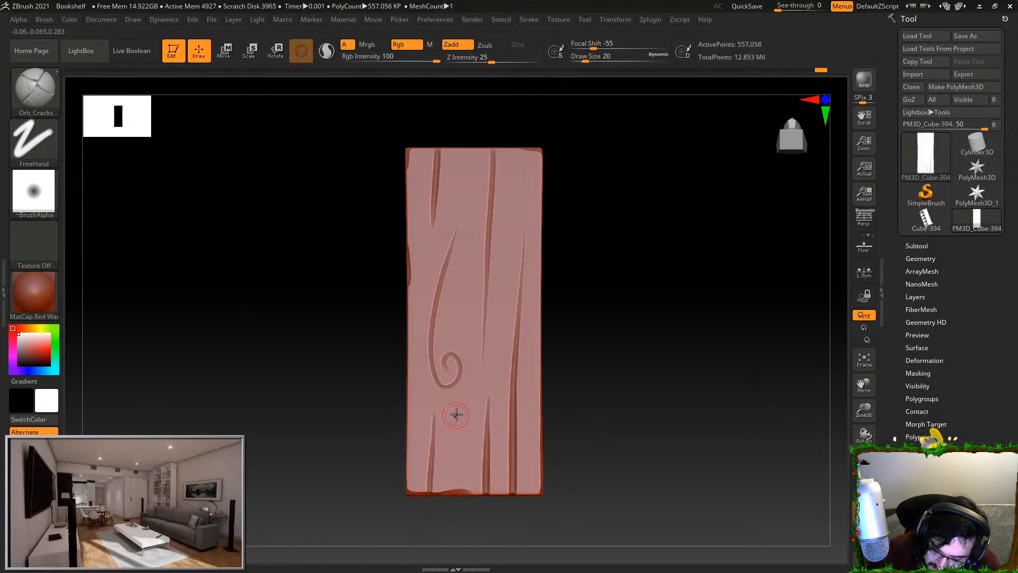
Carve a very short crack rising from the lower edge between the two existing lower cracks
{"action": "left_click_drag", "start_coordinate": [458, 451], "coordinate": [454, 503]}
{"action": "key", "text": "ctrl+z"}
{"action": "left_click_drag", "start_coordinate": [456, 456], "coordinate": [456, 494]}
Carve a short tapering crack down from the upper edge between the two existing upper cracks
{"action": "left_click_drag", "start_coordinate": [515, 151], "coordinate": [514, 231]}
{"action": "key", "text": "ctrl+z"}
{"action": "left_click_drag", "start_coordinate": [464, 145], "coordinate": [465, 217]}
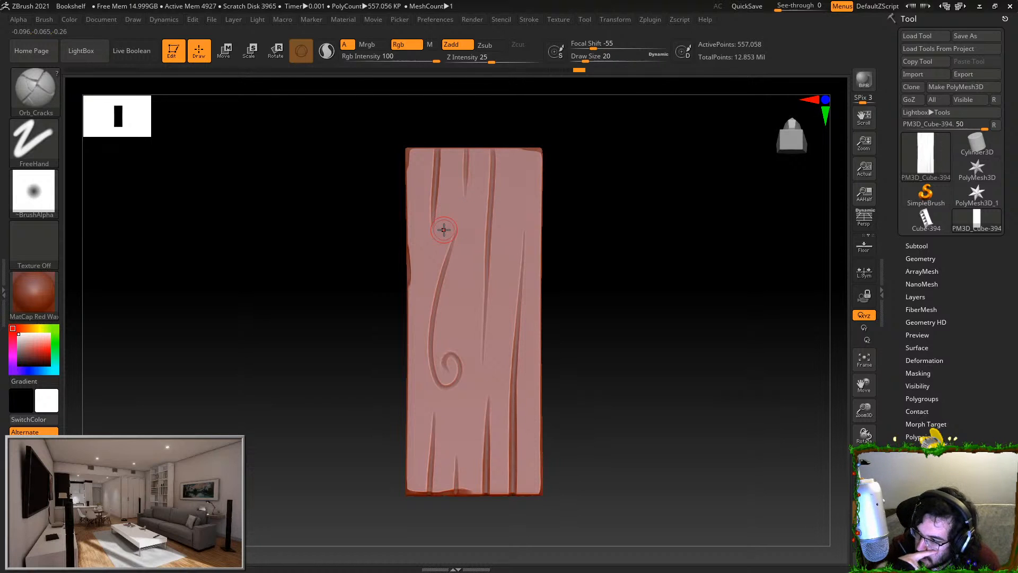
{"action": "key", "text": "ctrl+z"}
{"action": "left_click_drag", "start_coordinate": [468, 148], "coordinate": [469, 238]}
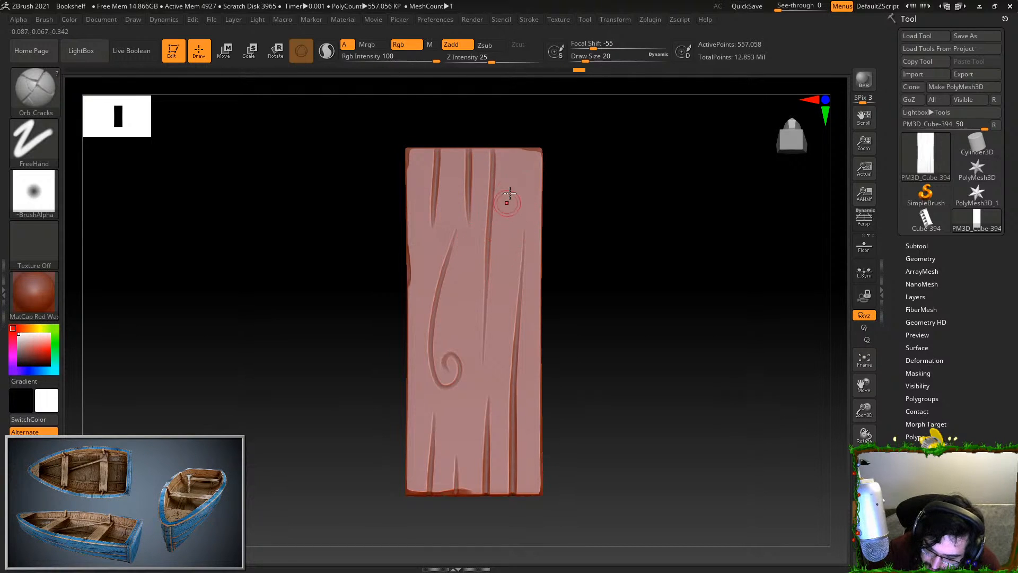
Show the whole bookcase again and inspect its back, shelves and front frame
{"action": "key", "text": "ctrl+shift"}
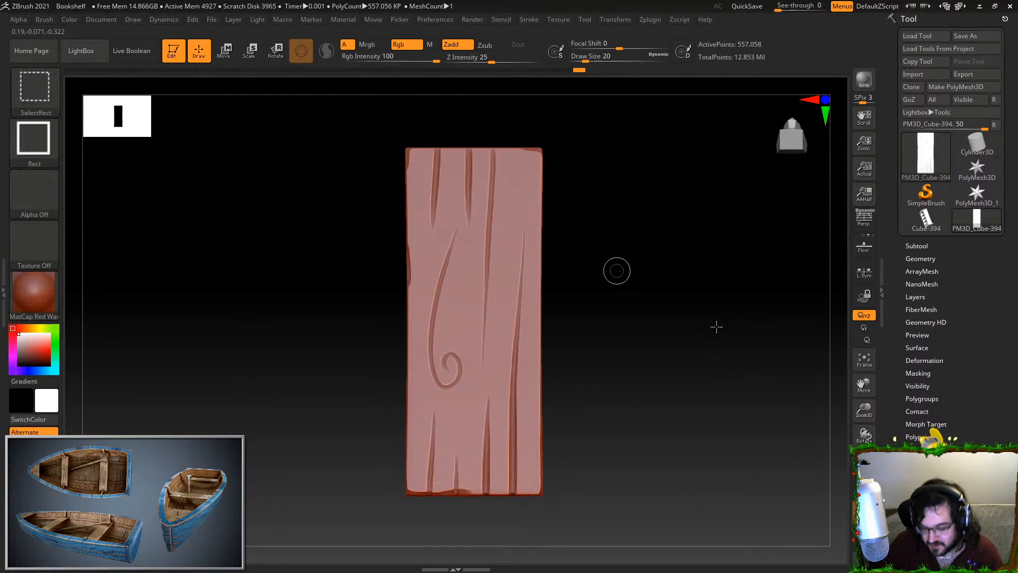
{"action": "left_click", "coordinate": [772, 420], "text": "ctrl+shift"}
{"action": "mouse_move", "coordinate": [743, 426]}
{"action": "left_mouse_down"}
{"action": "mouse_move", "coordinate": [723, 391]}
{"action": "mouse_move", "coordinate": [743, 363]}
{"action": "mouse_move", "coordinate": [787, 355]}
{"action": "mouse_move", "coordinate": [736, 448]}
{"action": "mouse_move", "coordinate": [747, 456]}
{"action": "mouse_move", "coordinate": [737, 477]}
{"action": "mouse_move", "coordinate": [721, 476]}
{"action": "mouse_move", "coordinate": [722, 325]}
{"action": "left_mouse_up"}
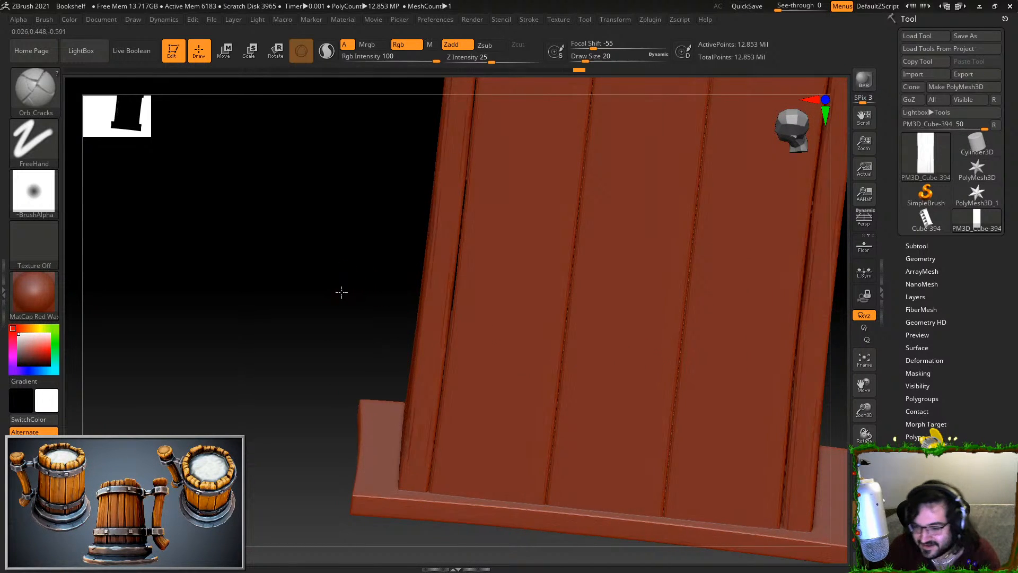
{"action": "left_click_drag", "start_coordinate": [336, 288], "coordinate": [413, 311]}
{"action": "left_click_drag", "start_coordinate": [649, 391], "coordinate": [765, 441], "text": "shift"}
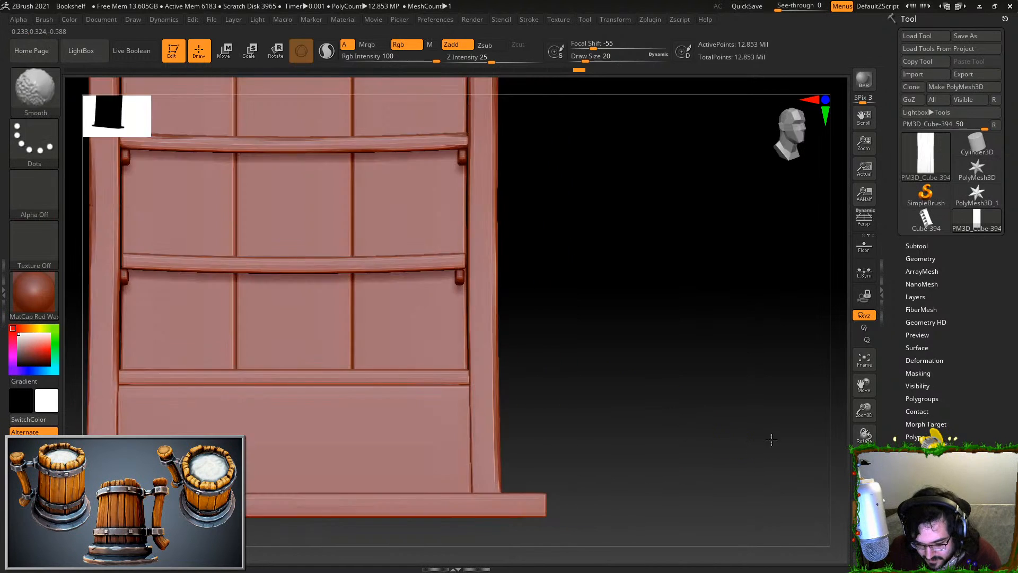
{"action": "left_click_drag", "start_coordinate": [713, 413], "coordinate": [703, 391], "text": "alt"}
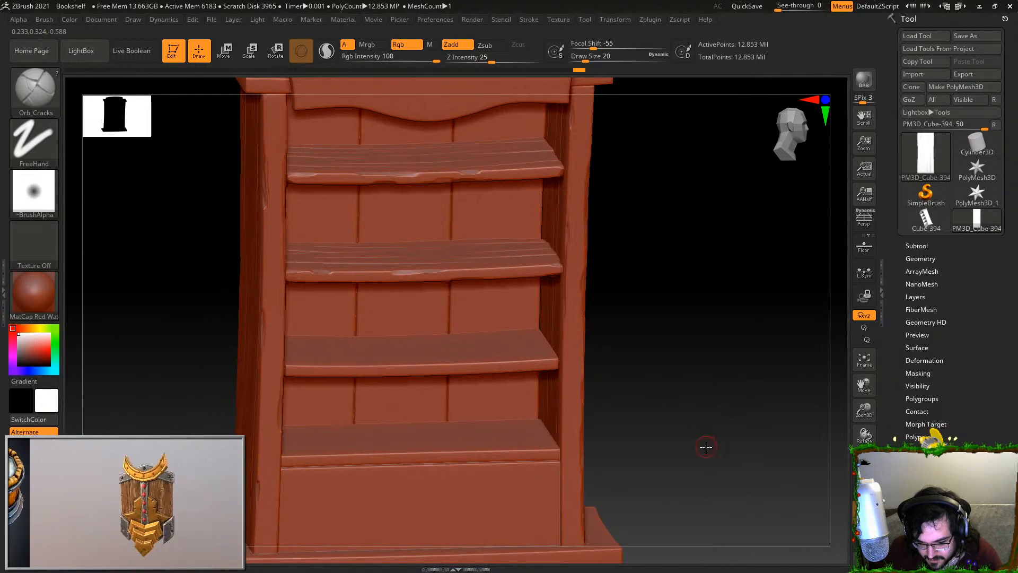
{"action": "left_click_drag", "start_coordinate": [707, 446], "coordinate": [699, 365], "text": "alt"}
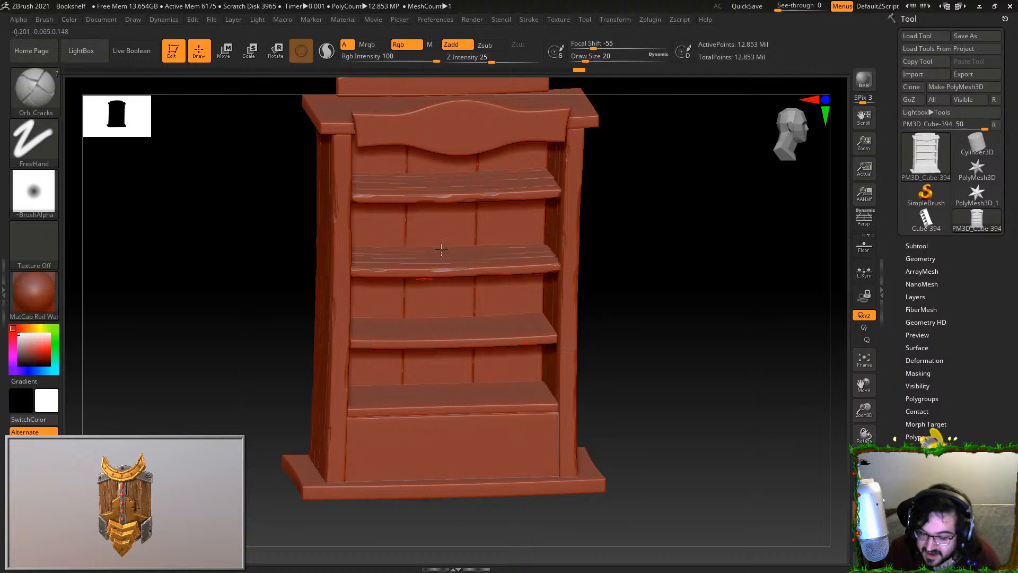
Isolate and frame the third shelf from the top, and switch to the TrimDynamic brush
{"action": "key", "text": "ctrl+shift"}
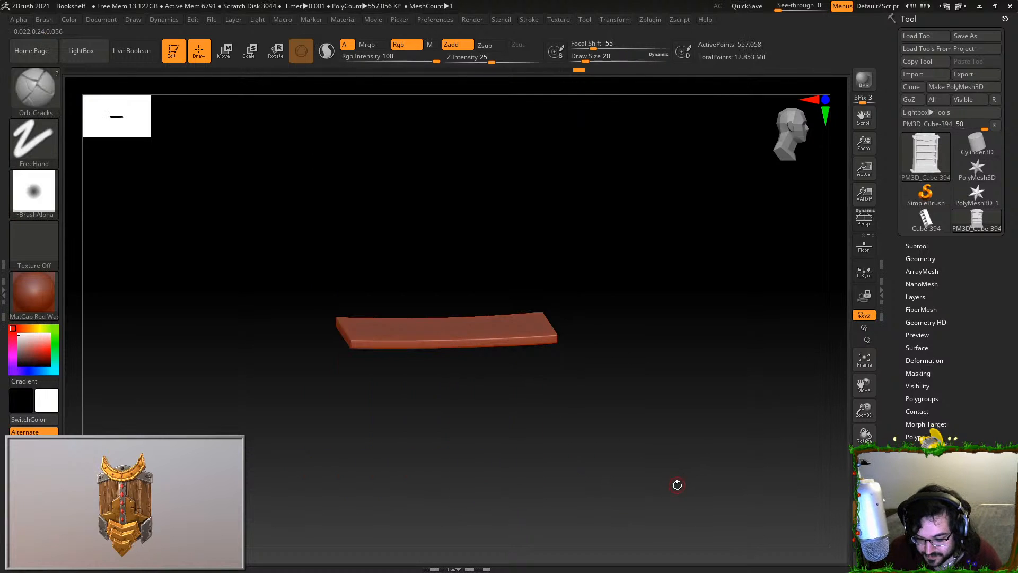
{"action": "key", "text": "f"}
{"action": "left_click", "coordinate": [35, 91]}
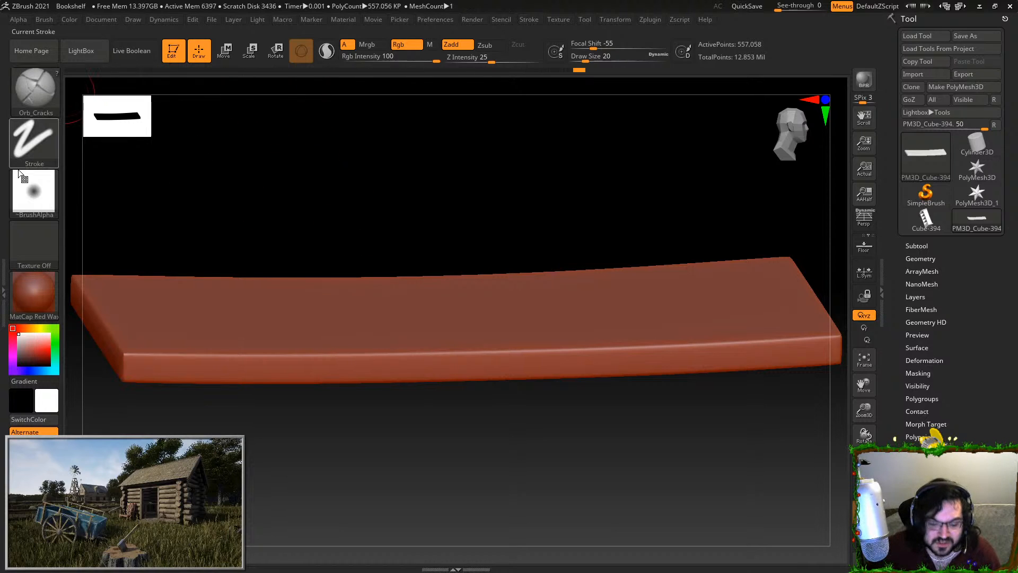
{"action": "left_click", "coordinate": [35, 90]}
{"action": "left_click", "coordinate": [761, 378]}
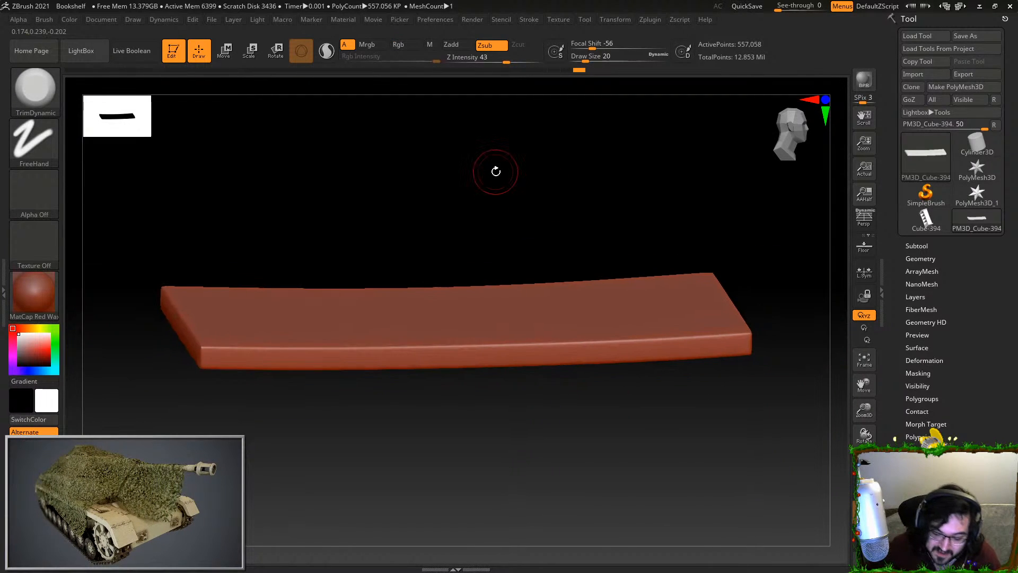
Trim irregular chips into one long edge of the isolated third shelf and bevel its end corners
{"action": "mouse_move", "coordinate": [204, 342]}
{"action": "left_mouse_down"}
{"action": "mouse_move", "coordinate": [208, 352]}
{"action": "mouse_move", "coordinate": [314, 347]}
{"action": "left_mouse_up"}
{"action": "left_click_drag", "start_coordinate": [491, 242], "coordinate": [663, 239]}
{"action": "left_click_drag", "start_coordinate": [659, 286], "coordinate": [610, 359]}
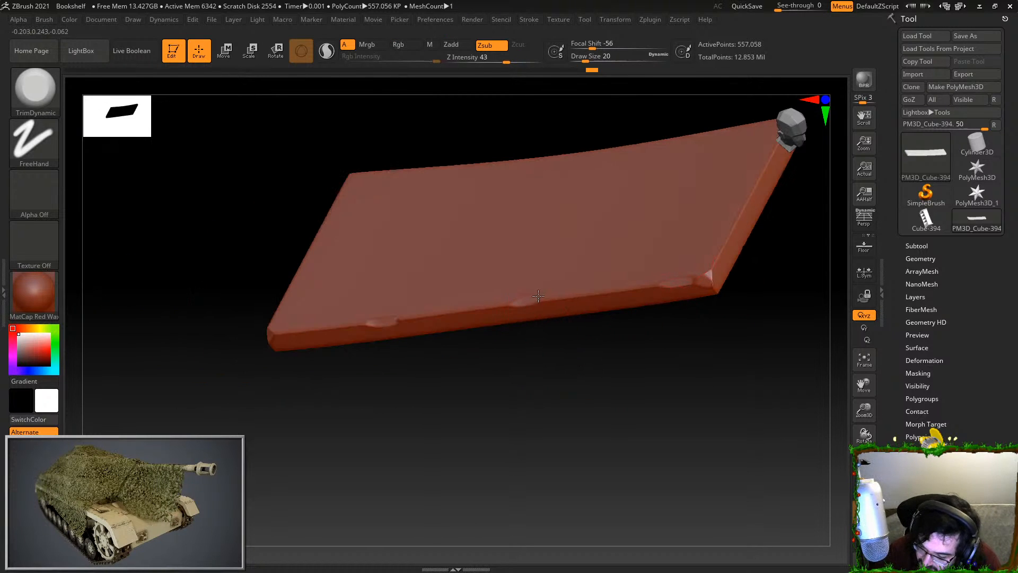
Wear down the adjoining short end edge of the shelf with a row of uneven TrimDynamic chips
{"action": "left_click_drag", "start_coordinate": [535, 296], "coordinate": [579, 406]}
{"action": "left_click_drag", "start_coordinate": [624, 448], "coordinate": [575, 446]}
{"action": "left_click_drag", "start_coordinate": [655, 311], "coordinate": [603, 419]}
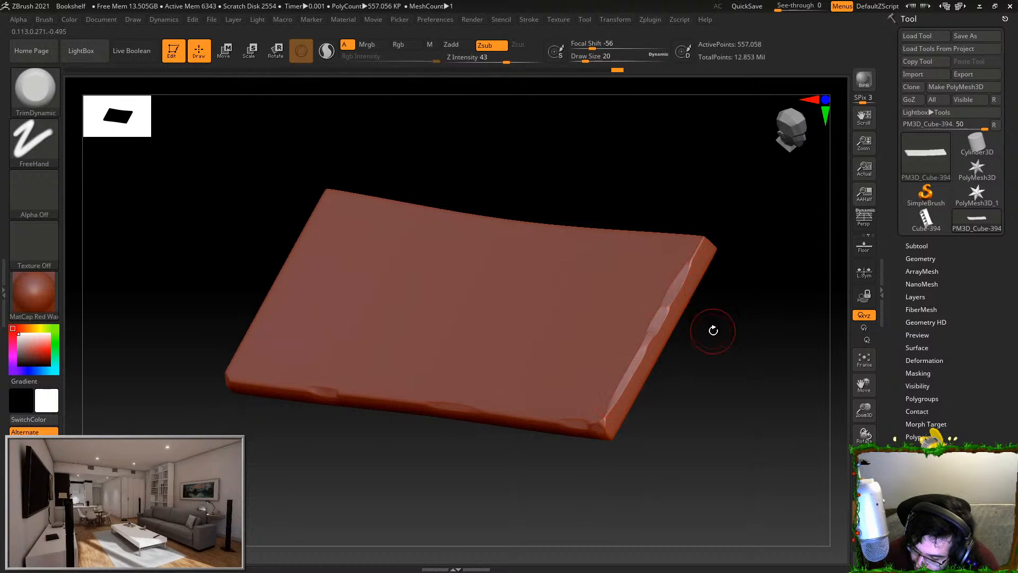
{"action": "left_click_drag", "start_coordinate": [714, 327], "coordinate": [716, 249]}
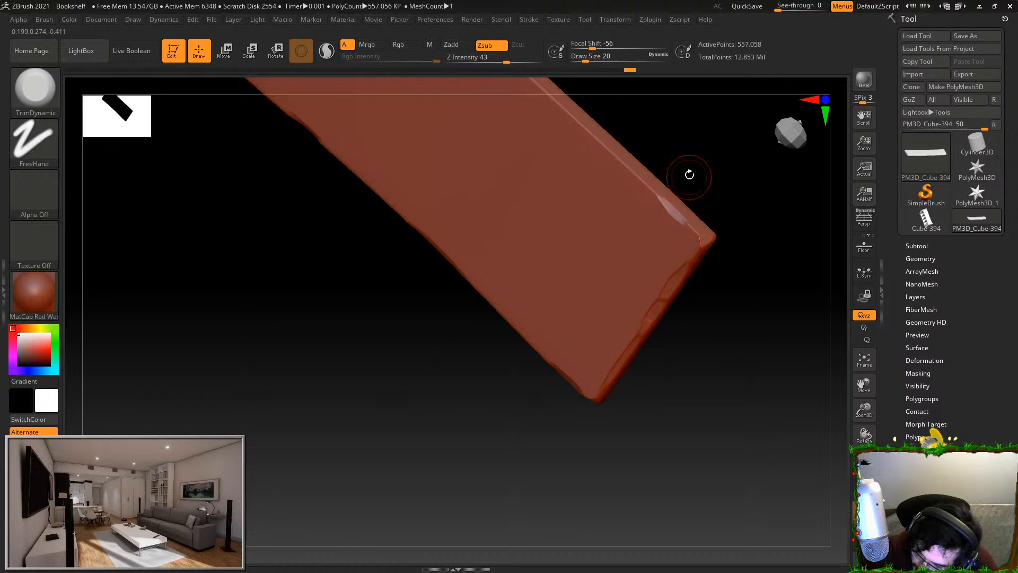
Chip the opposite long edge near its corner and flatten the edges at the shelf's other end
{"action": "left_click_drag", "start_coordinate": [688, 173], "coordinate": [647, 230]}
{"action": "mouse_move", "coordinate": [663, 189]}
{"action": "left_mouse_down"}
{"action": "mouse_move", "coordinate": [623, 200]}
{"action": "mouse_move", "coordinate": [546, 119]}
{"action": "mouse_move", "coordinate": [579, 118]}
{"action": "mouse_move", "coordinate": [534, 136]}
{"action": "mouse_move", "coordinate": [556, 154]}
{"action": "mouse_move", "coordinate": [519, 137]}
{"action": "mouse_move", "coordinate": [547, 279]}
{"action": "mouse_move", "coordinate": [467, 197]}
{"action": "left_mouse_up"}
{"action": "left_click_drag", "start_coordinate": [383, 207], "coordinate": [460, 213]}
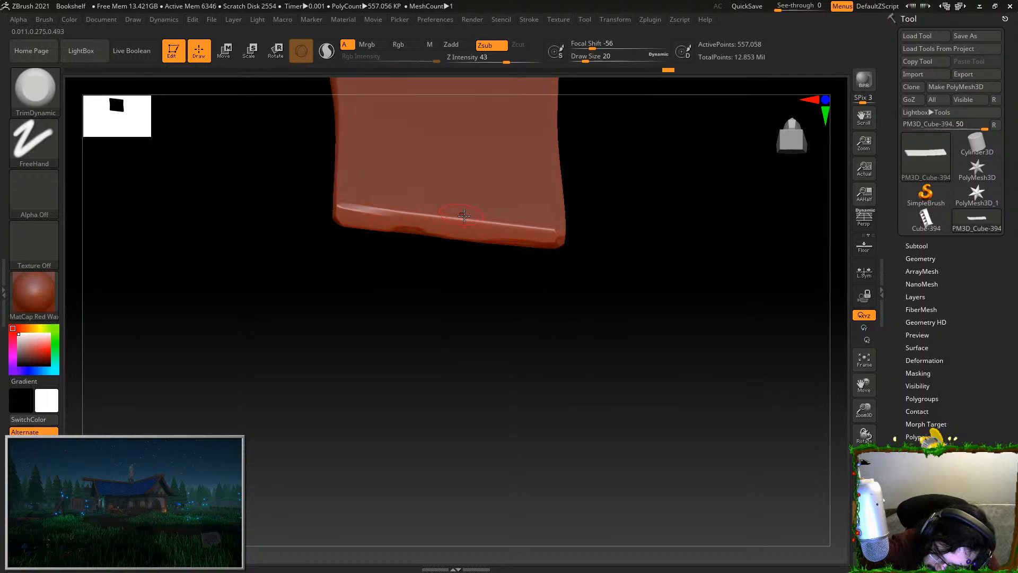
{"action": "left_click_drag", "start_coordinate": [345, 233], "coordinate": [500, 477]}
{"action": "left_click_drag", "start_coordinate": [406, 174], "coordinate": [533, 267], "text": "alt"}
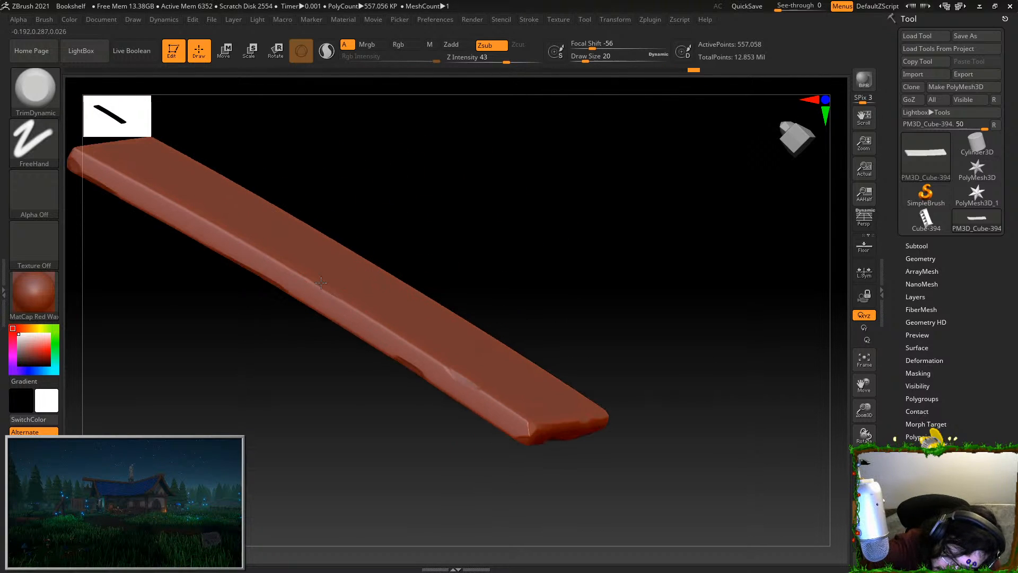
Trim several separated chips along the long edge on the shelf's other face, redoing the first unsatisfactory stroke
{"action": "mouse_move", "coordinate": [366, 230]}
{"action": "left_mouse_down"}
{"action": "mouse_move", "coordinate": [415, 219]}
{"action": "mouse_move", "coordinate": [349, 250]}
{"action": "mouse_move", "coordinate": [337, 244]}
{"action": "left_mouse_up"}
{"action": "key", "text": "ctrl+z"}
{"action": "left_click_drag", "start_coordinate": [462, 193], "coordinate": [556, 220], "text": "alt"}
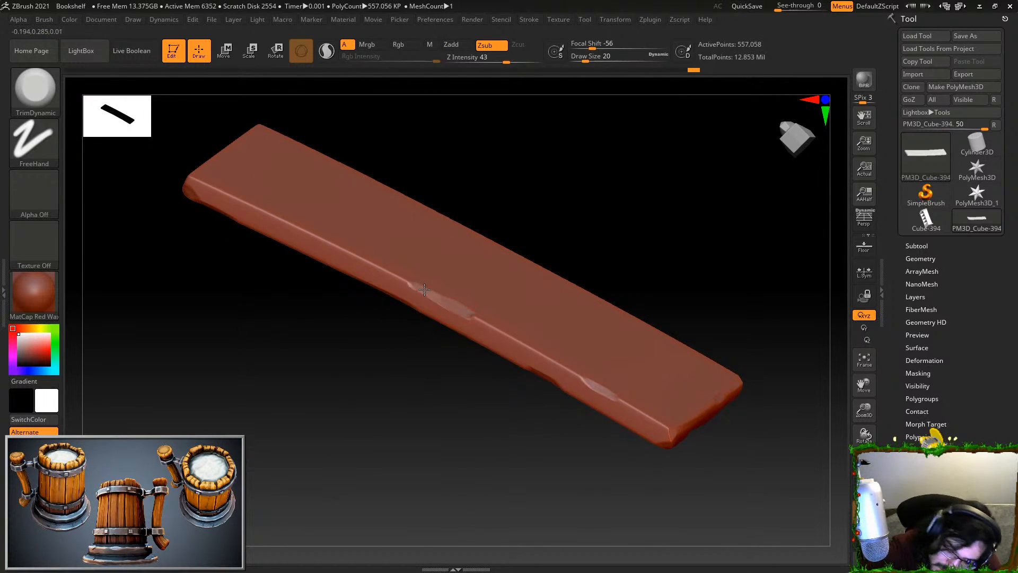
{"action": "left_click_drag", "start_coordinate": [302, 282], "coordinate": [465, 409]}
{"action": "left_click_drag", "start_coordinate": [312, 419], "coordinate": [352, 496]}
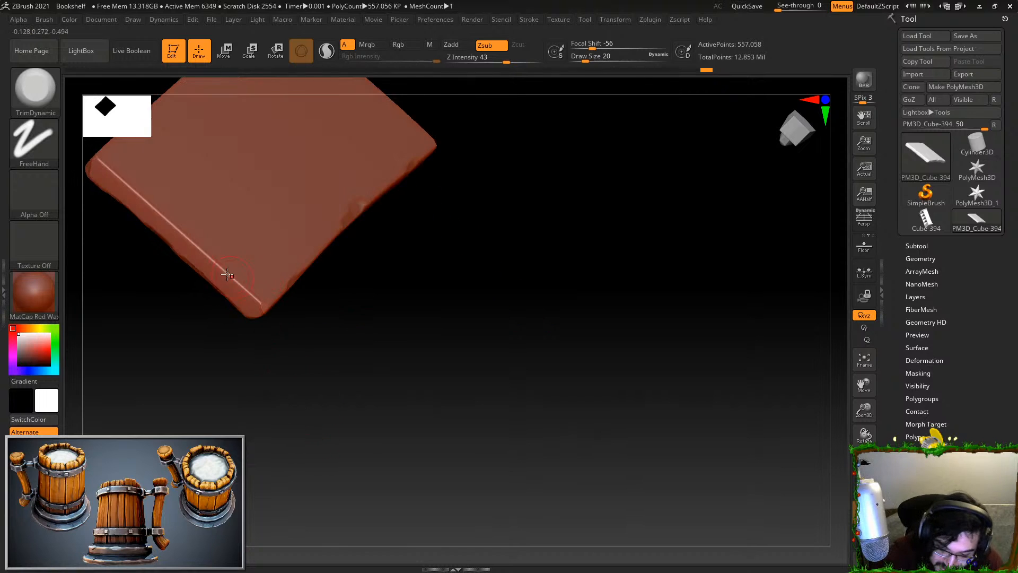
Trim the remaining sharp short end edge and soften the corners beside it
{"action": "left_click_drag", "start_coordinate": [313, 386], "coordinate": [388, 432], "text": "alt"}
{"action": "left_click_drag", "start_coordinate": [252, 283], "coordinate": [240, 265]}
{"action": "left_click_drag", "start_coordinate": [370, 466], "coordinate": [323, 409]}
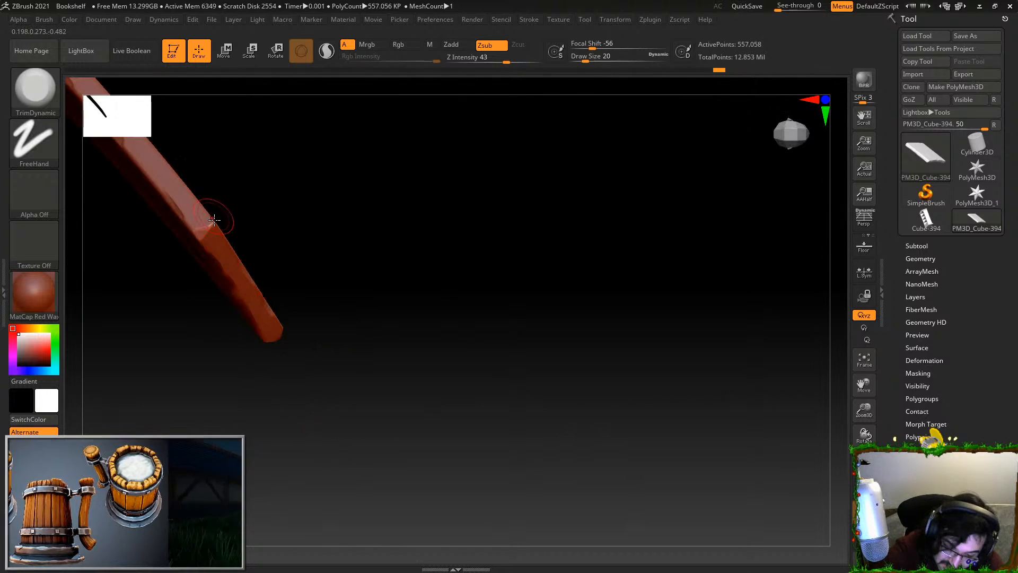
{"action": "left_click_drag", "start_coordinate": [215, 216], "coordinate": [212, 226]}
{"action": "left_click_drag", "start_coordinate": [196, 296], "coordinate": [244, 312]}
{"action": "mouse_move", "coordinate": [334, 366]}
{"action": "left_mouse_down"}
{"action": "mouse_move", "coordinate": [277, 415]}
{"action": "mouse_move", "coordinate": [317, 514]}
{"action": "left_mouse_up"}
Add worn chips along the remaining sharp long edge of the shelf, up to its far corner
{"action": "left_click_drag", "start_coordinate": [208, 208], "coordinate": [231, 260]}
{"action": "left_click_drag", "start_coordinate": [334, 506], "coordinate": [341, 526]}
{"action": "left_click_drag", "start_coordinate": [302, 371], "coordinate": [384, 510], "text": "alt"}
{"action": "left_click_drag", "start_coordinate": [216, 161], "coordinate": [229, 190]}
{"action": "left_click_drag", "start_coordinate": [431, 225], "coordinate": [468, 341], "text": "alt"}
{"action": "left_click_drag", "start_coordinate": [192, 155], "coordinate": [180, 110]}
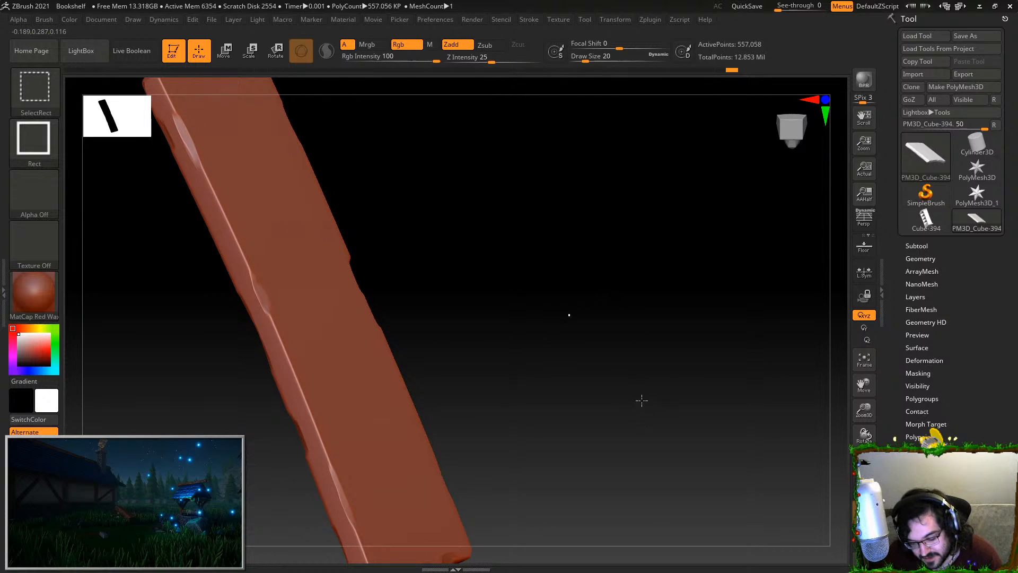
Check the worn edges against the whole bookcase, isolate the third shelf again facing front, and switch to the Orb_Cracks brush
{"action": "left_click", "coordinate": [618, 423], "text": "ctrl+shift"}
{"action": "left_click_drag", "start_coordinate": [795, 252], "coordinate": [693, 289]}
{"action": "mouse_move", "coordinate": [833, 315]}
{"action": "left_mouse_down"}
{"action": "mouse_move", "coordinate": [838, 288]}
{"action": "mouse_move", "coordinate": [713, 217]}
{"action": "mouse_move", "coordinate": [670, 293]}
{"action": "left_mouse_up"}
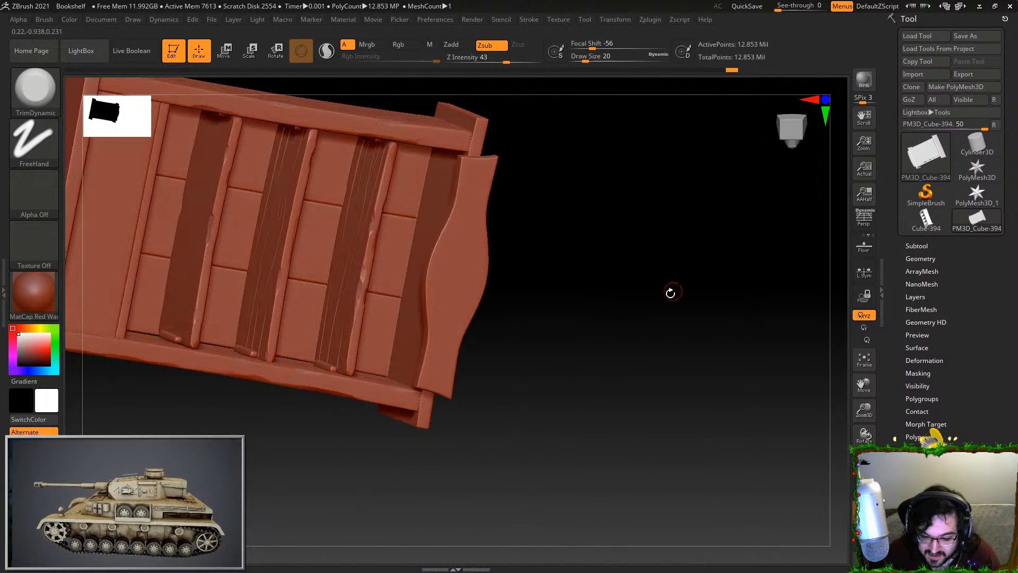
{"action": "left_click", "coordinate": [203, 181], "text": "ctrl+shift"}
{"action": "mouse_move", "coordinate": [204, 177]}
{"action": "left_mouse_down"}
{"action": "mouse_move", "coordinate": [725, 370]}
{"action": "mouse_move", "coordinate": [444, 254]}
{"action": "left_mouse_up"}
{"action": "key", "text": "b"}
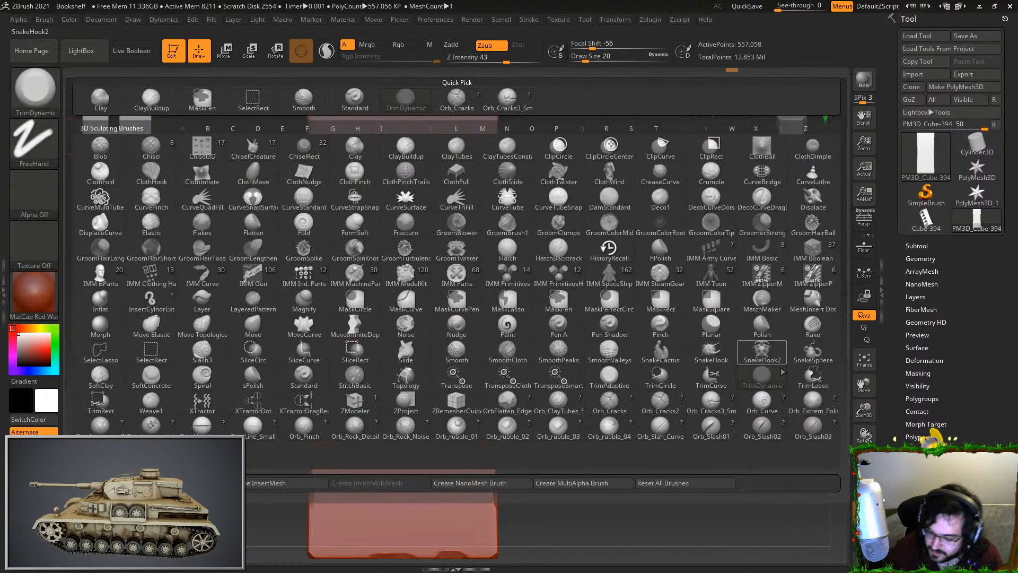
{"action": "left_click", "coordinate": [676, 418]}
{"action": "left_click_drag", "start_coordinate": [512, 325], "coordinate": [494, 219], "text": "alt"}
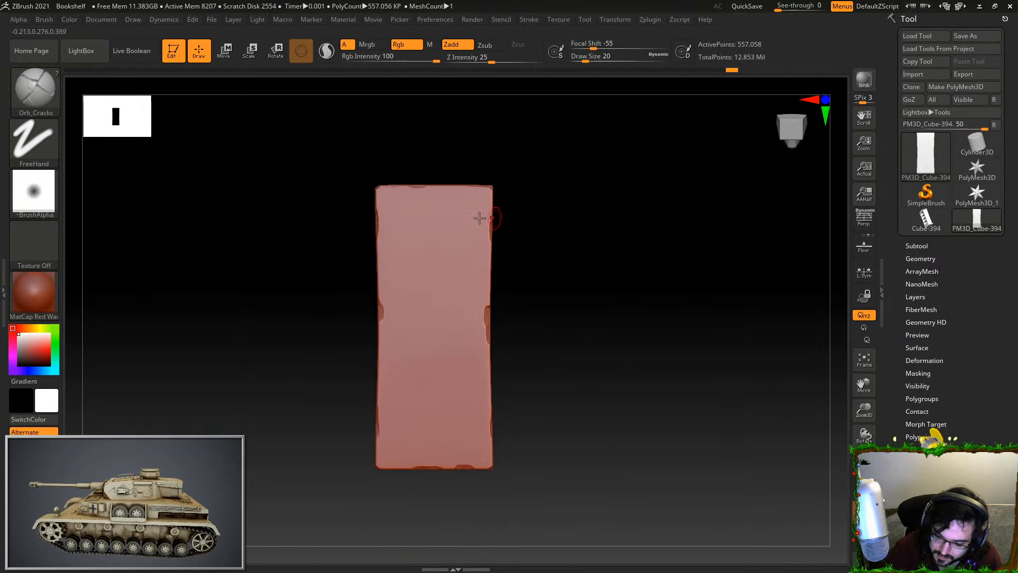
Carve three long cracks along the shelf's face: one from the upper edge, one through the middle and one reaching the lower edge
{"action": "left_click_drag", "start_coordinate": [407, 207], "coordinate": [409, 309]}
{"action": "key", "text": "ctrl+z"}
{"action": "left_click_drag", "start_coordinate": [406, 183], "coordinate": [405, 301]}
{"action": "left_click_drag", "start_coordinate": [429, 207], "coordinate": [425, 447]}
{"action": "left_click_drag", "start_coordinate": [460, 290], "coordinate": [456, 466]}
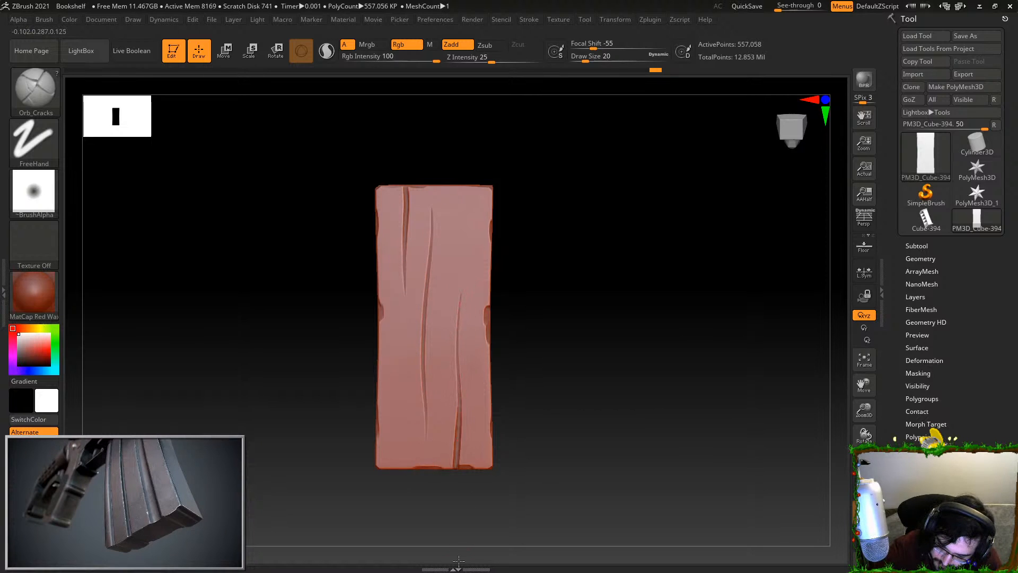
Carve a long crack rising from the lower edge and a tapering crack down from the upper edge on the opposite side
{"action": "left_click_drag", "start_coordinate": [461, 389], "coordinate": [467, 500]}
{"action": "key", "text": "ctrl+z"}
{"action": "left_click_drag", "start_coordinate": [441, 318], "coordinate": [441, 503]}
{"action": "key", "text": "ctrl+z"}
{"action": "left_click_drag", "start_coordinate": [401, 325], "coordinate": [397, 562]}
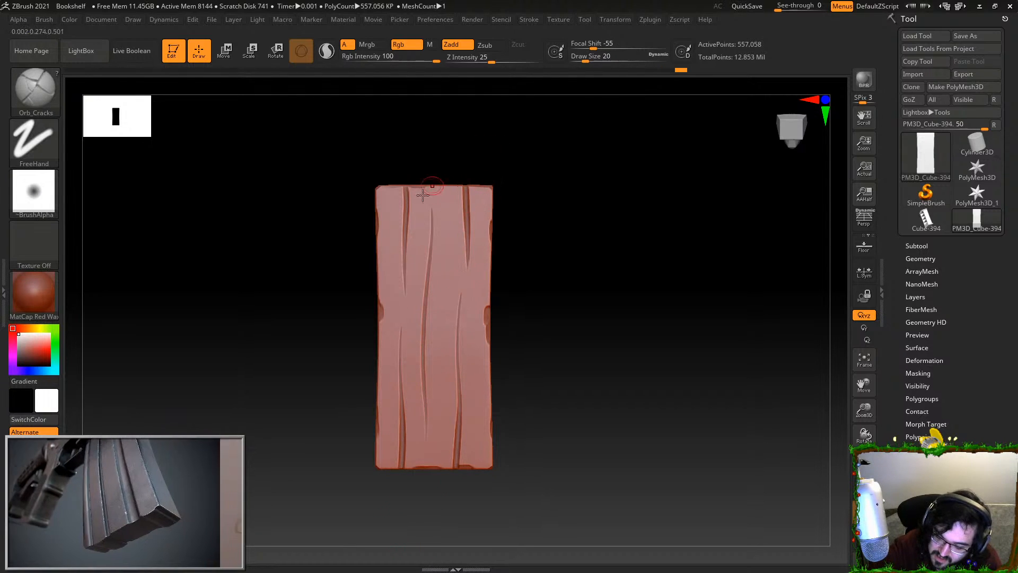
{"action": "left_click_drag", "start_coordinate": [405, 235], "coordinate": [405, 238]}
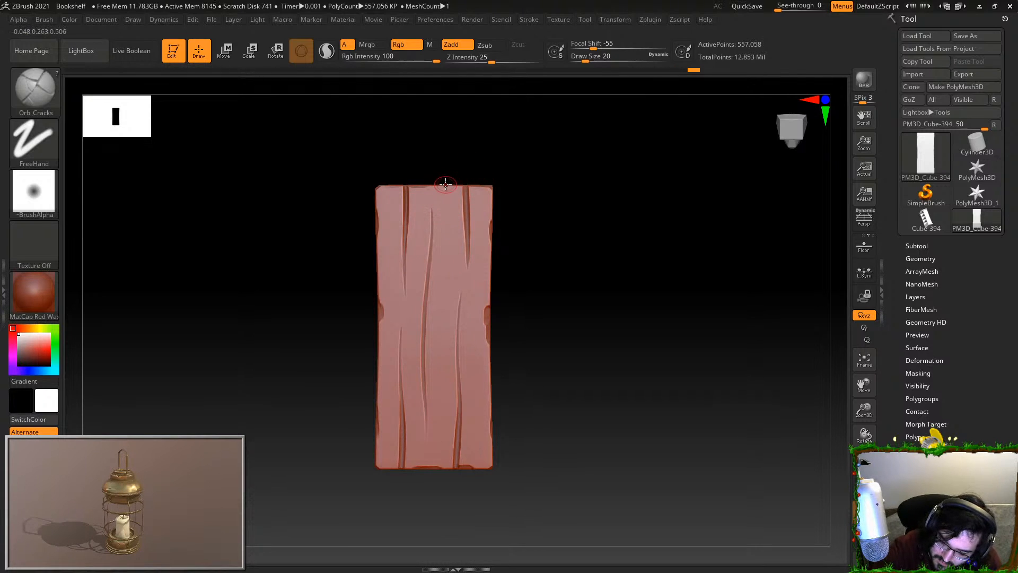
Carve a crack down between the upper cracks, one up beside the lower corner, and a short isolated crack near the long edge
{"action": "left_click_drag", "start_coordinate": [447, 184], "coordinate": [449, 287]}
{"action": "key", "text": "ctrl+z"}
{"action": "left_click_drag", "start_coordinate": [447, 181], "coordinate": [443, 314]}
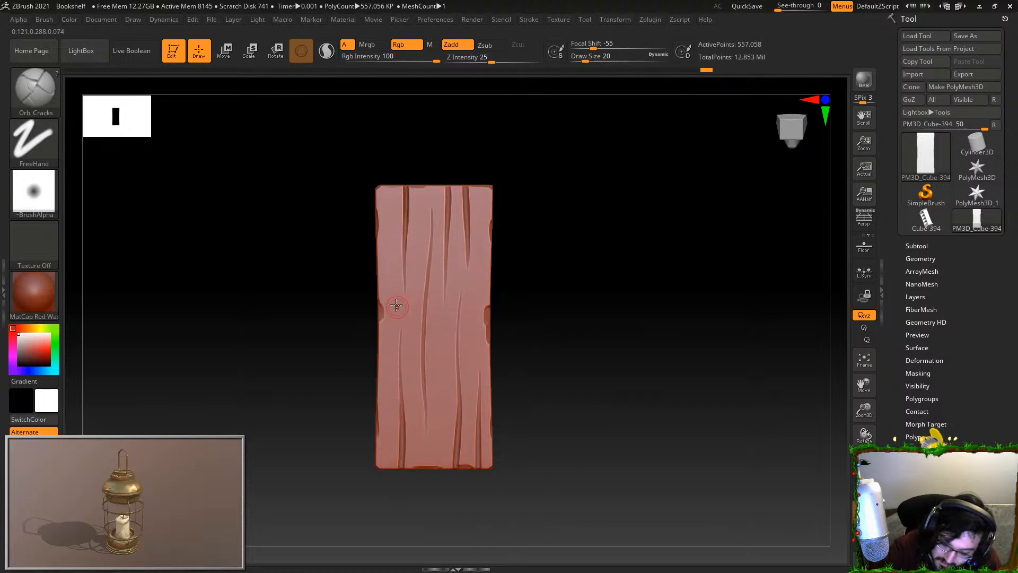
{"action": "left_click_drag", "start_coordinate": [387, 246], "coordinate": [389, 288]}
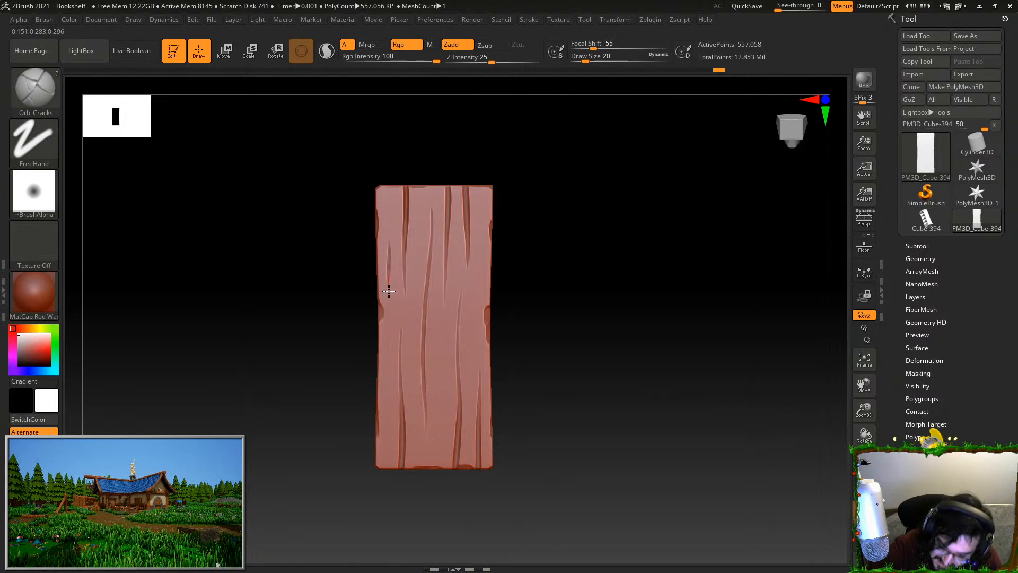
Turn to the shelf's opposite face and carve a crack from the upper edge, a middle crack and one reaching the lower edge
{"action": "left_click_drag", "start_coordinate": [634, 345], "coordinate": [469, 256]}
{"action": "mouse_move", "coordinate": [381, 252]}
{"action": "left_mouse_down"}
{"action": "mouse_move", "coordinate": [383, 337]}
{"action": "mouse_move", "coordinate": [425, 458]}
{"action": "left_mouse_up"}
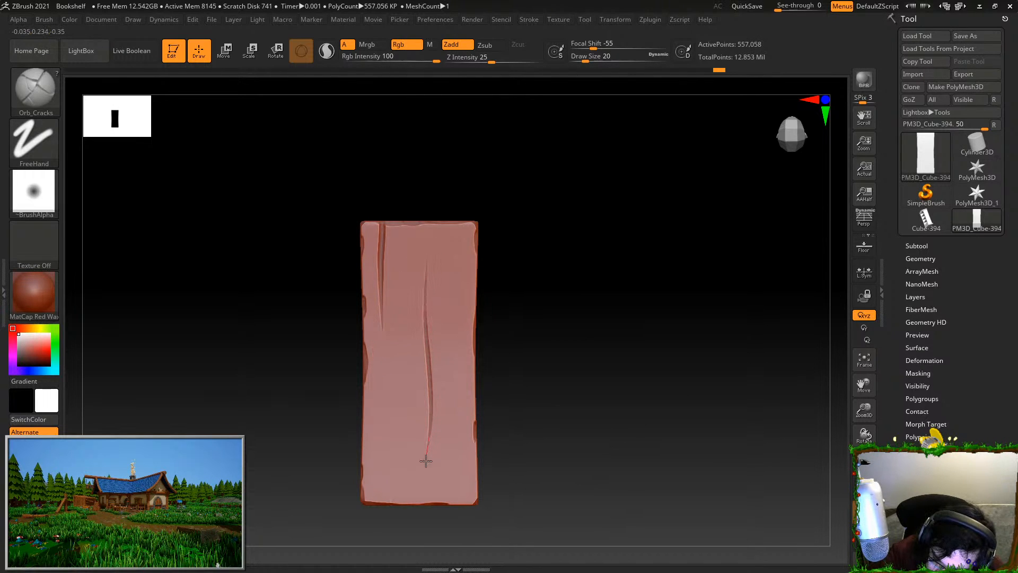
{"action": "left_click_drag", "start_coordinate": [457, 390], "coordinate": [457, 510]}
{"action": "left_click_drag", "start_coordinate": [525, 416], "coordinate": [531, 401], "text": "alt"}
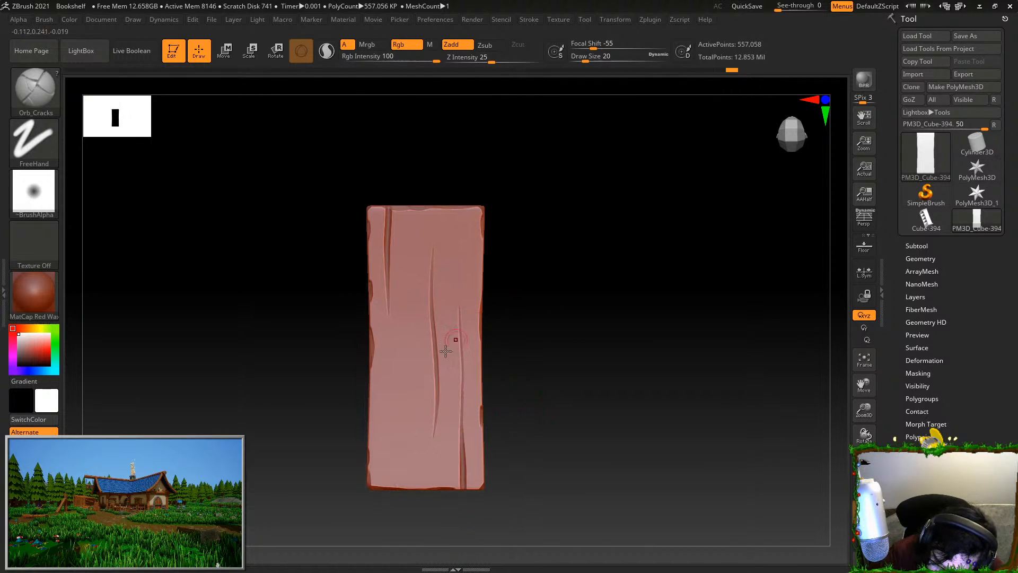
Carve a wavy crack rising from the lower edge beside the middle crack, replacing the rejected attempts
{"action": "left_click_drag", "start_coordinate": [402, 391], "coordinate": [403, 482]}
{"action": "key", "text": "ctrl+z"}
{"action": "left_click_drag", "start_coordinate": [406, 369], "coordinate": [410, 412]}
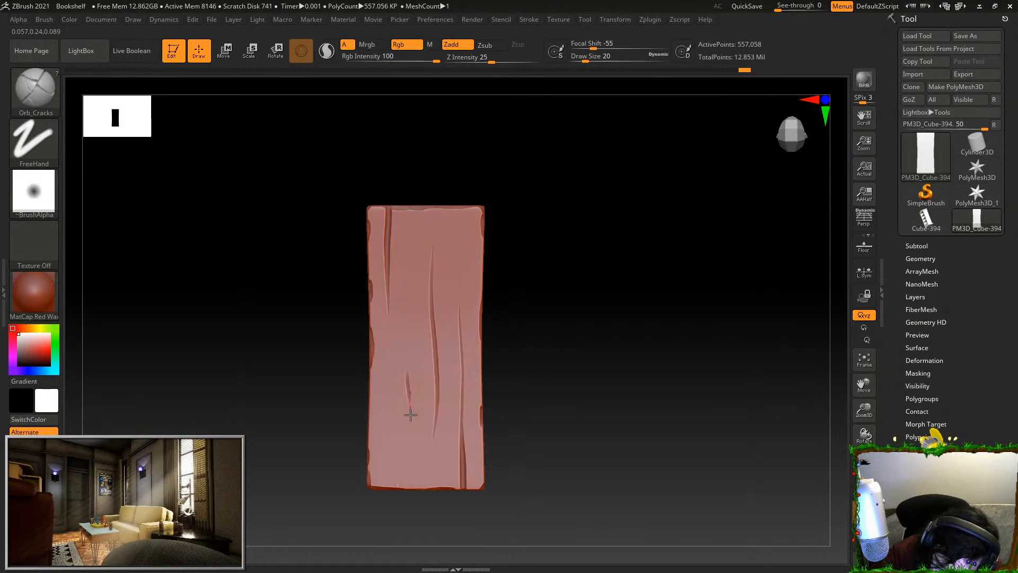
{"action": "key", "text": "ctrl+z"}
{"action": "left_click_drag", "start_coordinate": [405, 351], "coordinate": [402, 477]}
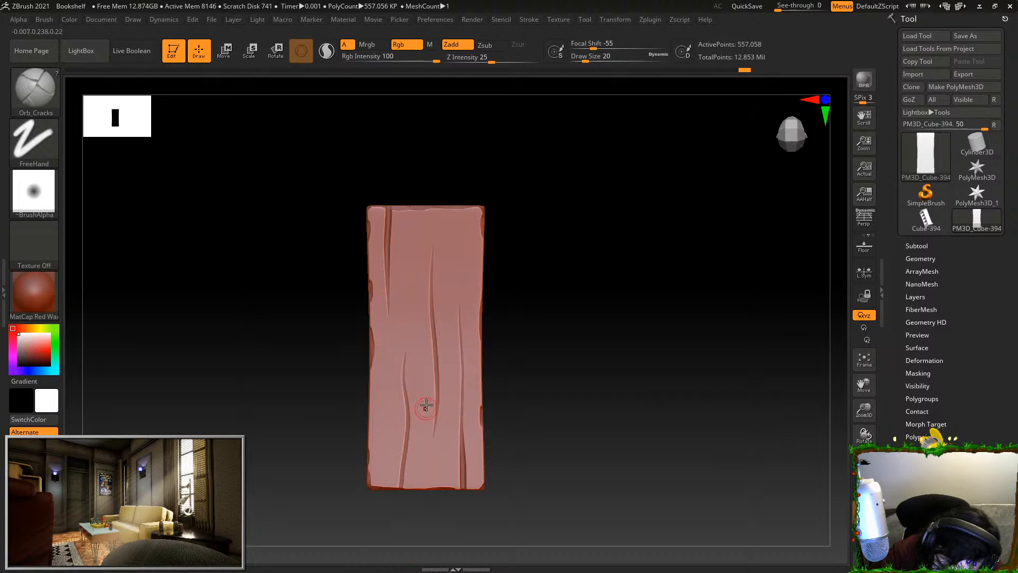
Carve two more cracks down from the upper edge, a short side crack, and a swirling knot with a crack running to the lower edge
{"action": "key", "text": "ctrl+z"}
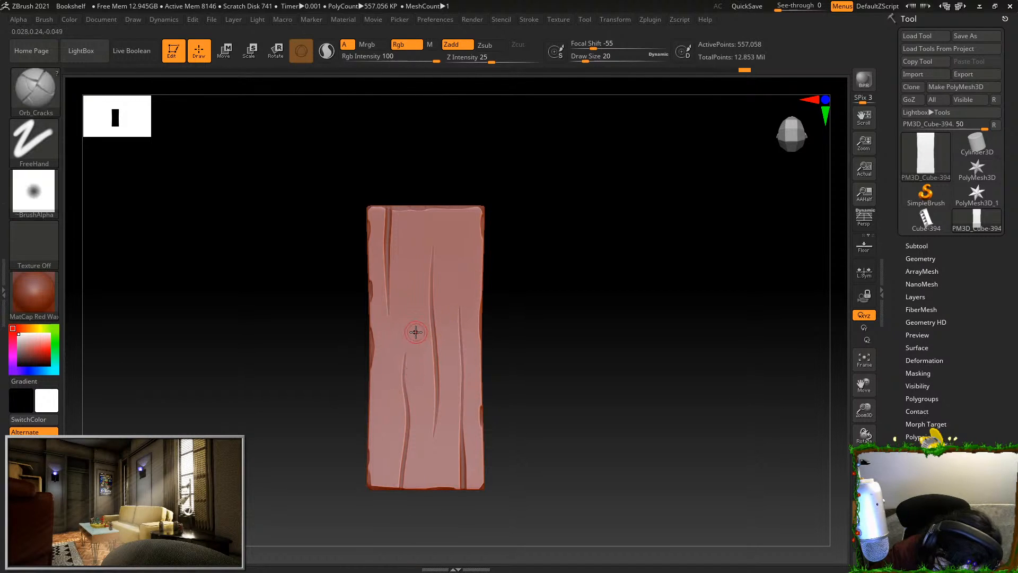
{"action": "key", "text": "ctrl+z"}
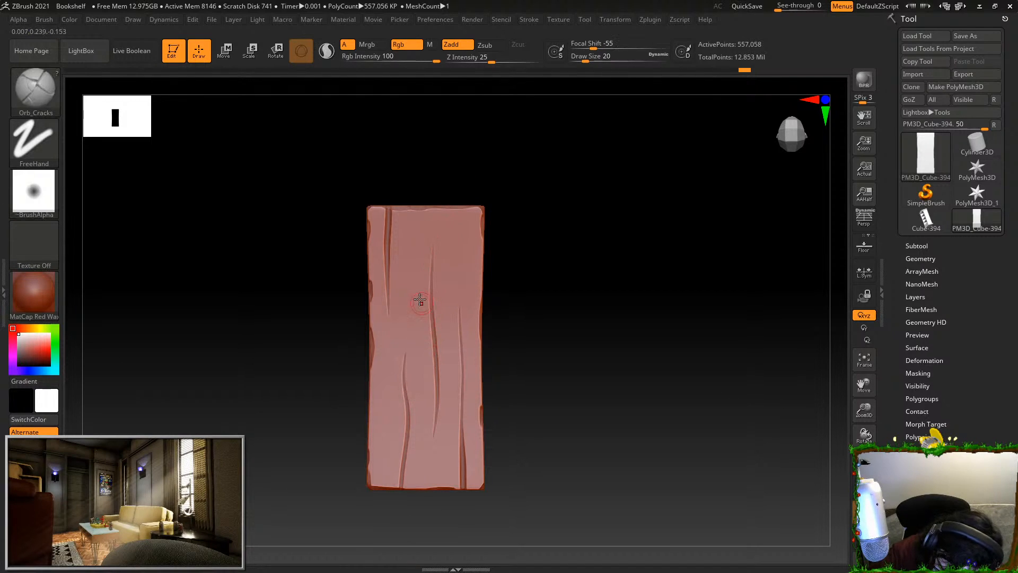
{"action": "key", "text": "ctrl+z"}
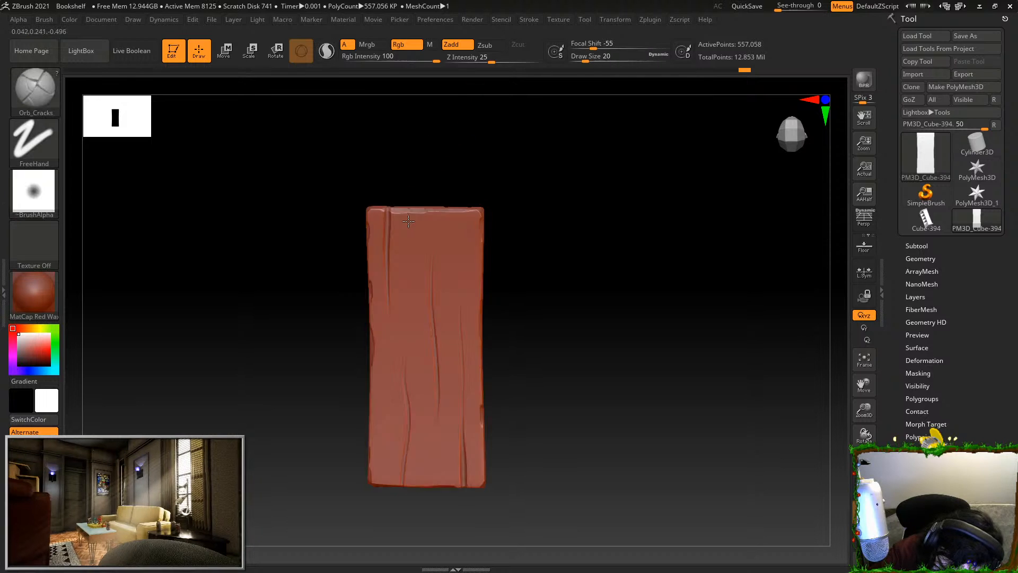
{"action": "key", "text": "ctrl+z"}
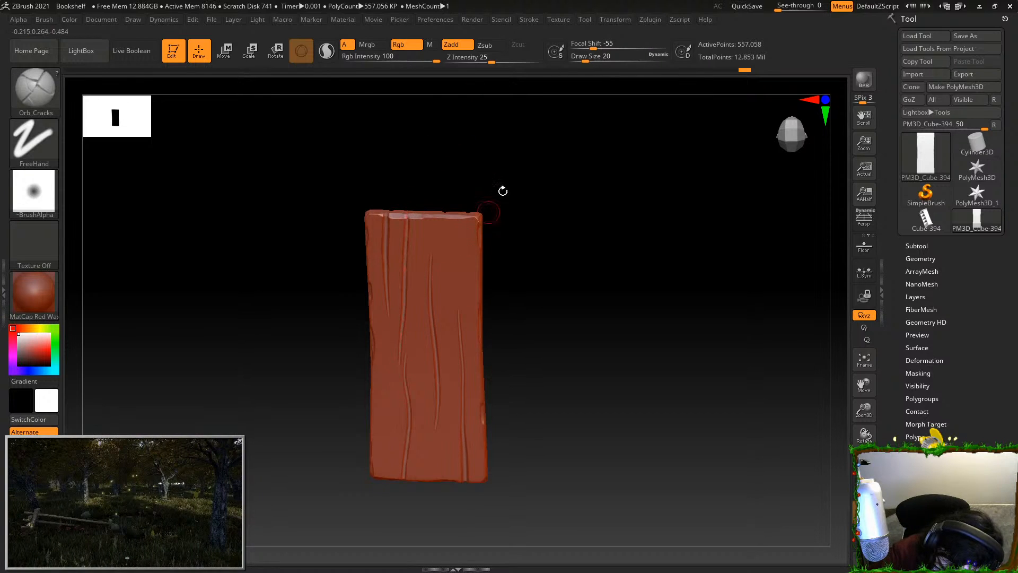
{"action": "key", "text": "ctrl+z"}
{"action": "left_click_drag", "start_coordinate": [457, 222], "coordinate": [450, 325]}
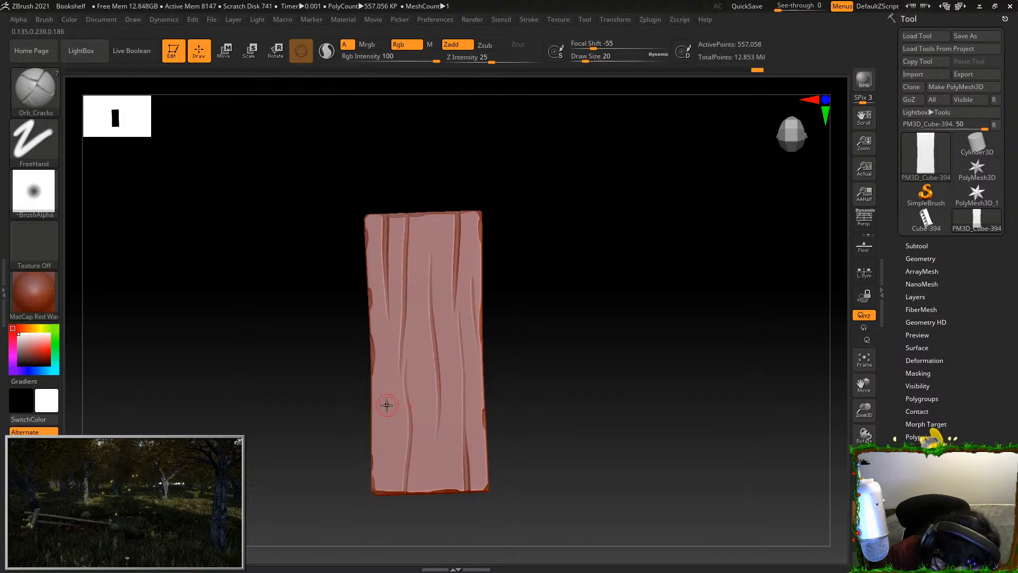
{"action": "left_click_drag", "start_coordinate": [379, 432], "coordinate": [387, 492]}
Inspect the bookcase with the carved shelf hidden, and return to the isolated shelf to check its first carved face
{"action": "key", "text": "ctrl+shift"}
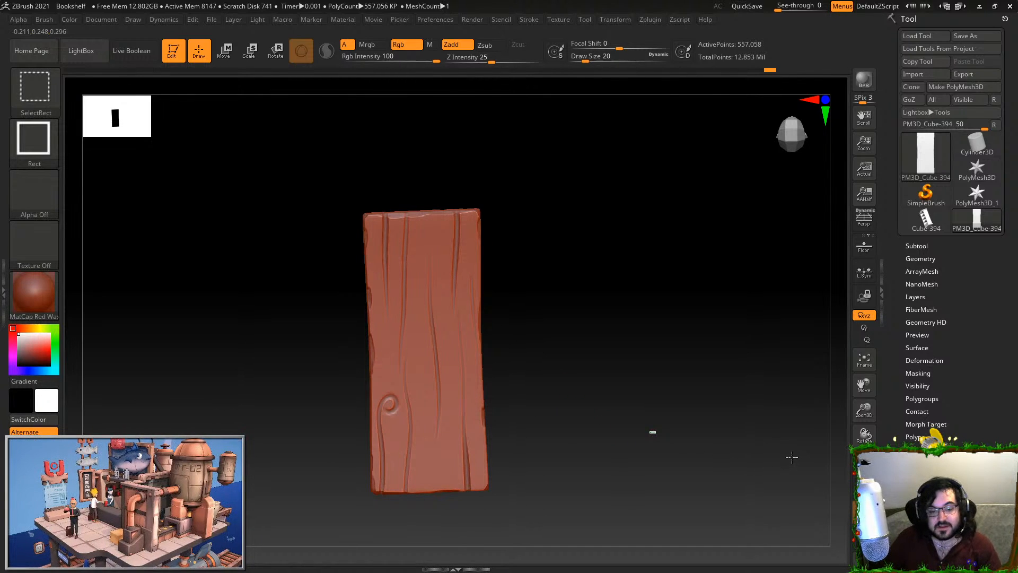
{"action": "left_click", "coordinate": [712, 235], "text": "ctrl+shift"}
{"action": "mouse_move", "coordinate": [750, 305]}
{"action": "left_mouse_down"}
{"action": "mouse_move", "coordinate": [723, 386]}
{"action": "mouse_move", "coordinate": [774, 378]}
{"action": "mouse_move", "coordinate": [729, 386]}
{"action": "mouse_move", "coordinate": [736, 395]}
{"action": "left_mouse_up"}
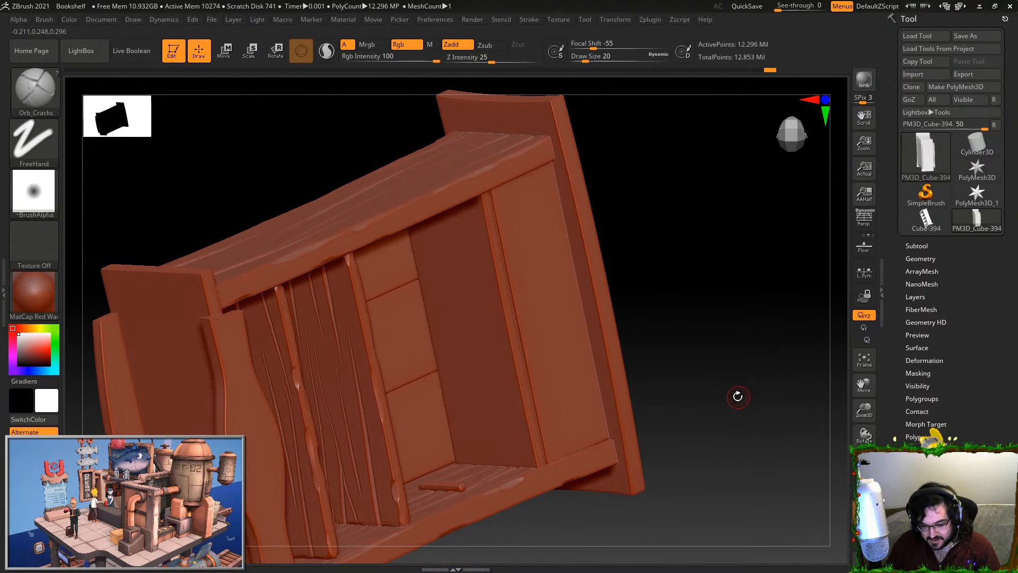
{"action": "key", "text": "ctrl+shift"}
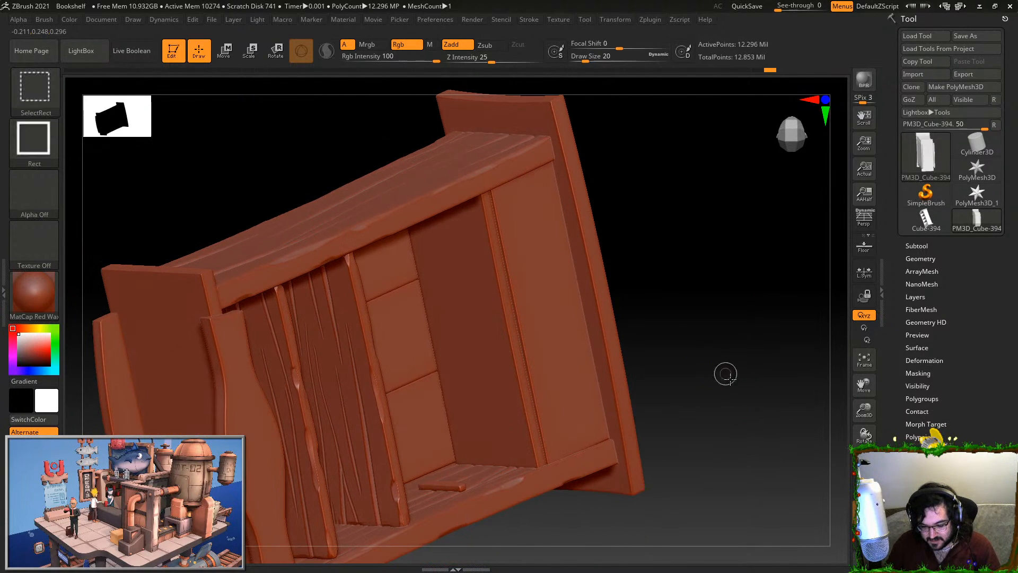
{"action": "left_click", "coordinate": [710, 351], "text": "ctrl+shift"}
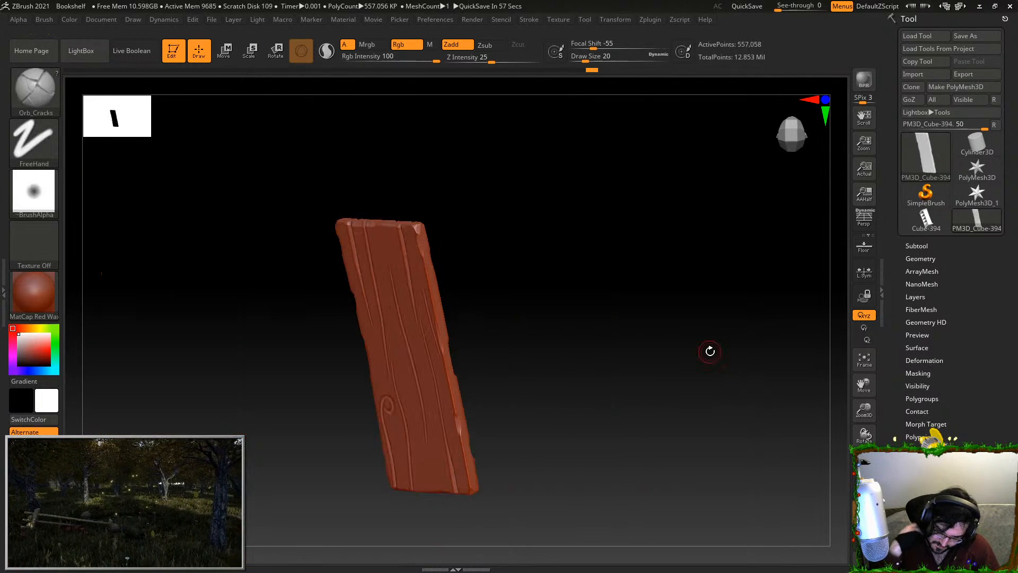
{"action": "mouse_move", "coordinate": [600, 316]}
{"action": "left_mouse_down"}
{"action": "mouse_move", "coordinate": [579, 302]}
{"action": "mouse_move", "coordinate": [638, 298]}
{"action": "left_mouse_up"}
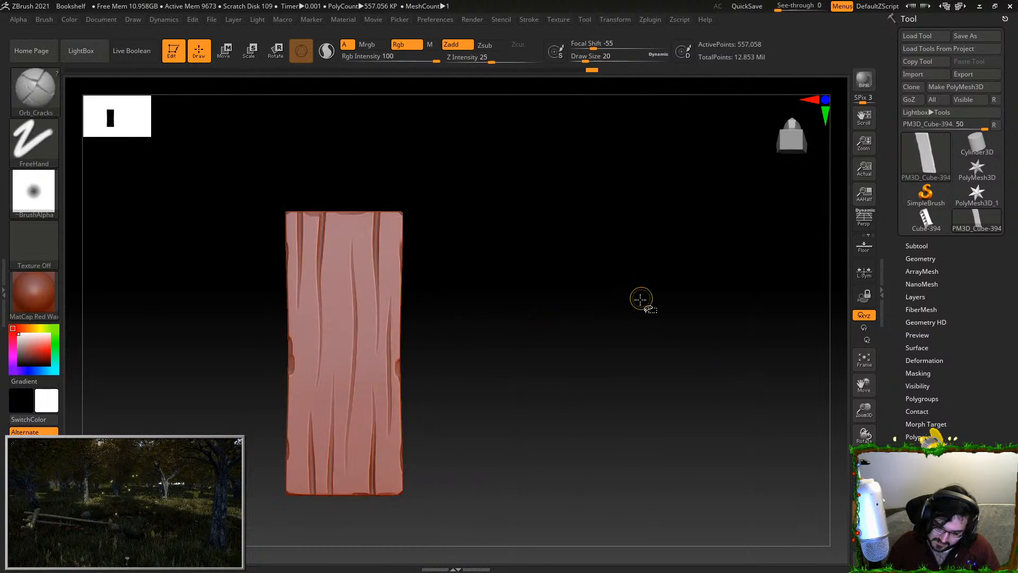
Show the whole bookcase again, and isolate and frame the uncarved fourth shelf from the top
{"action": "key", "text": "ctrl+shift"}
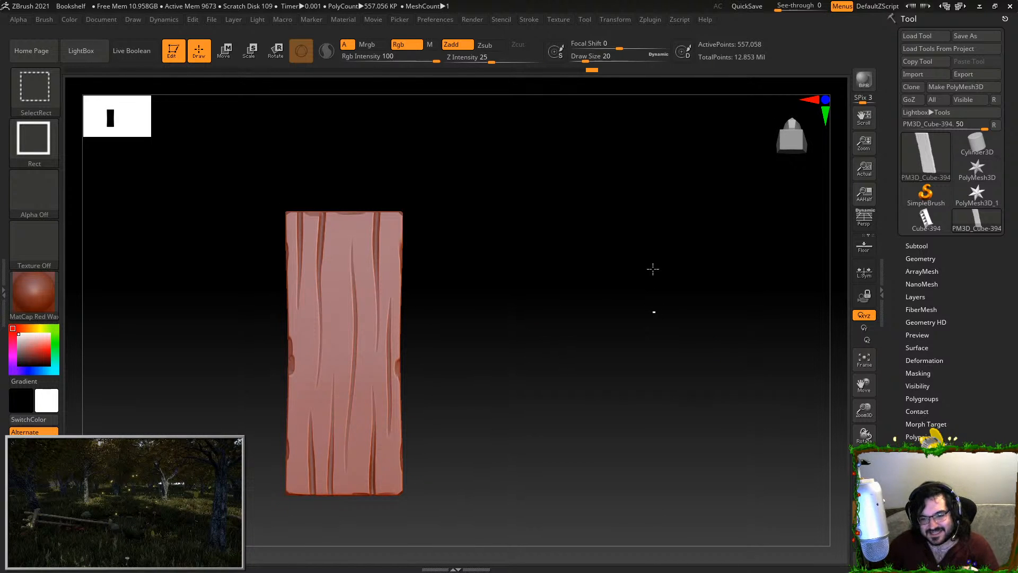
{"action": "left_click", "coordinate": [652, 269], "text": "ctrl+shift"}
{"action": "mouse_move", "coordinate": [653, 269]}
{"action": "left_mouse_down"}
{"action": "mouse_move", "coordinate": [693, 222]}
{"action": "mouse_move", "coordinate": [743, 311]}
{"action": "mouse_move", "coordinate": [800, 325]}
{"action": "mouse_move", "coordinate": [749, 366]}
{"action": "left_mouse_up"}
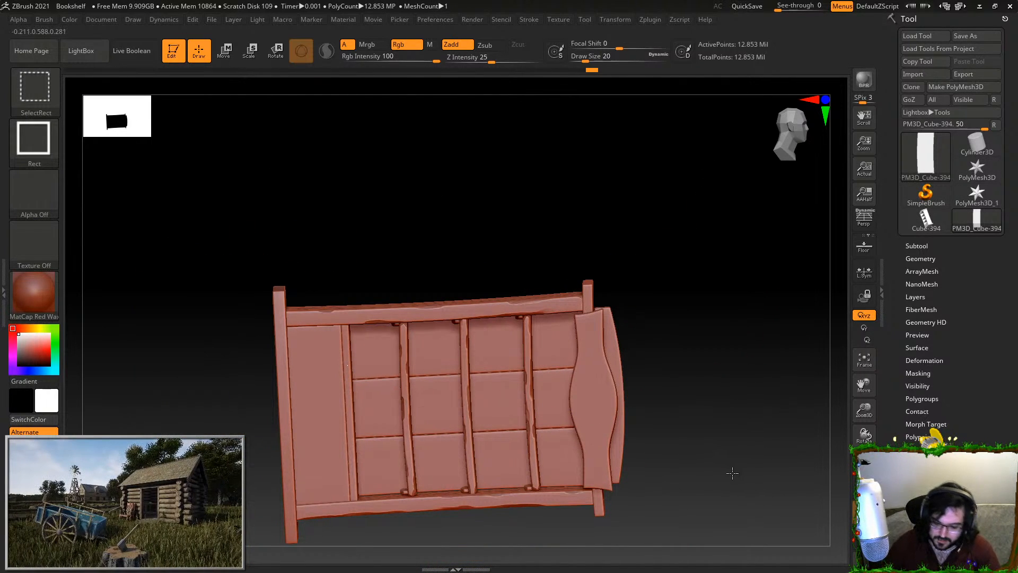
{"action": "key", "text": "f"}
{"action": "left_click_drag", "start_coordinate": [746, 459], "coordinate": [739, 432]}
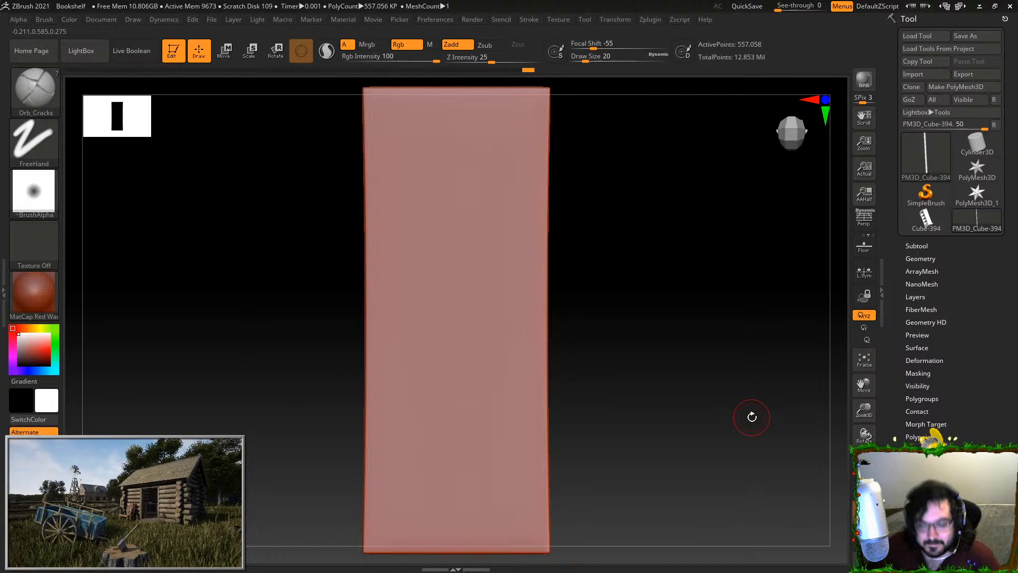
Switch to the TrimDynamic brush and chip a corner and the adjoining edges of the fourth shelf
{"action": "left_click_drag", "start_coordinate": [641, 355], "coordinate": [572, 318], "text": "alt"}
{"action": "left_click", "coordinate": [35, 92]}
{"action": "left_click", "coordinate": [762, 378]}
{"action": "mouse_move", "coordinate": [496, 131]}
{"action": "left_mouse_down"}
{"action": "mouse_move", "coordinate": [504, 151]}
{"action": "mouse_move", "coordinate": [456, 128]}
{"action": "left_mouse_up"}
{"action": "left_click_drag", "start_coordinate": [551, 132], "coordinate": [504, 132]}
{"action": "left_click_drag", "start_coordinate": [338, 186], "coordinate": [351, 156]}
{"action": "left_click_drag", "start_coordinate": [556, 225], "coordinate": [620, 221]}
{"action": "left_click_drag", "start_coordinate": [395, 234], "coordinate": [368, 319]}
{"action": "left_click_drag", "start_coordinate": [326, 445], "coordinate": [484, 291]}
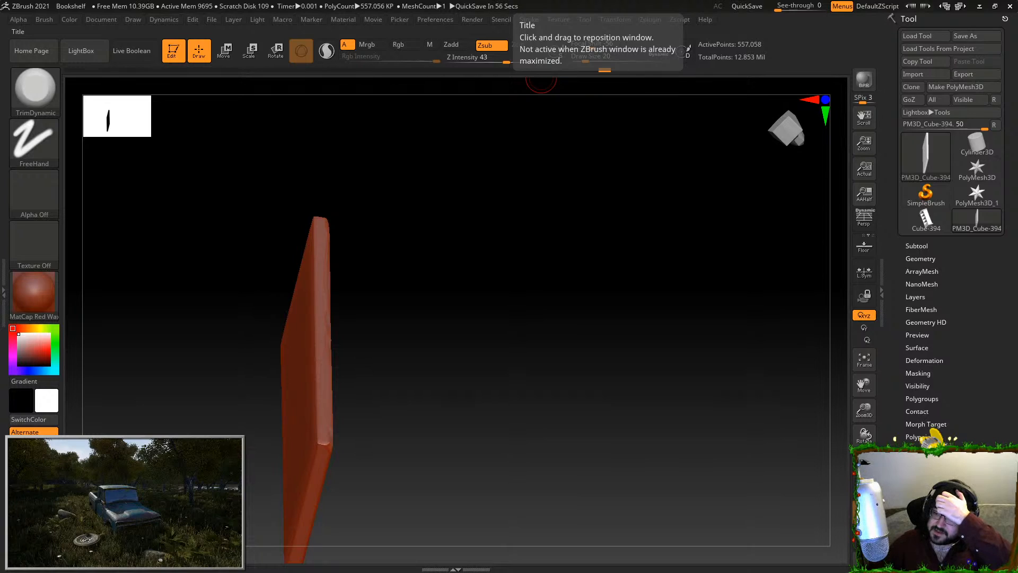
Switch to the artist's ArtStation profile in the browser, open the Real-Time Props album, and look through the M4A1 artwork
{"action": "left_click_drag", "start_coordinate": [1017, 1], "coordinate": [854, 0]}
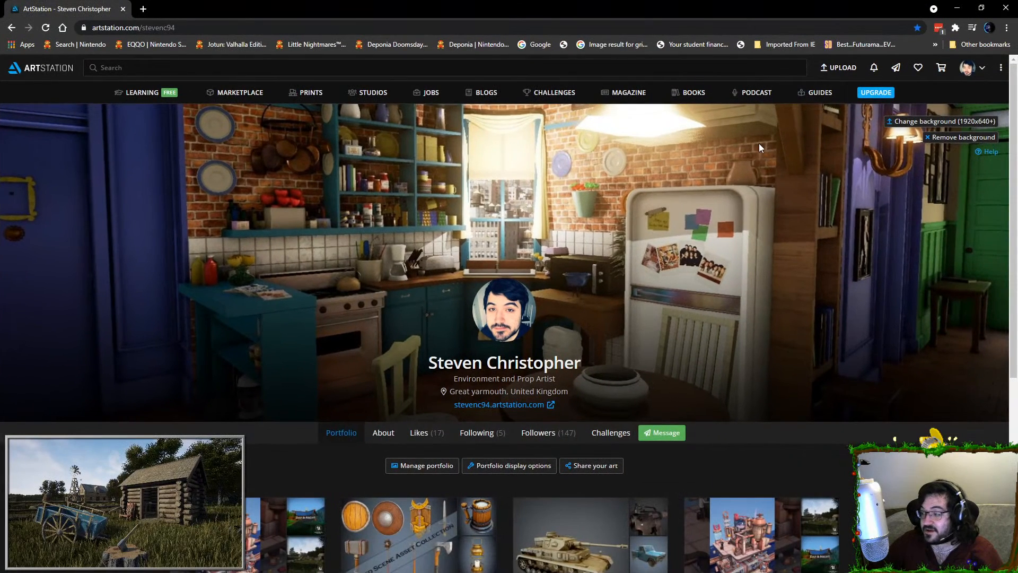
{"action": "scroll", "coordinate": [578, 371], "scroll_direction": "down", "scroll_amount": 5}
{"action": "left_click", "coordinate": [571, 316]}
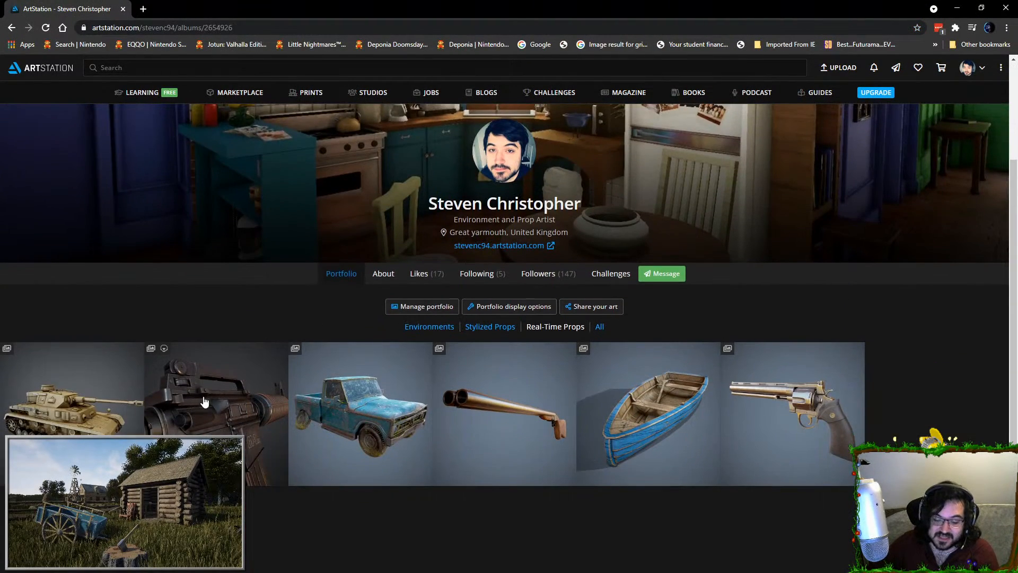
{"action": "left_click", "coordinate": [304, 457]}
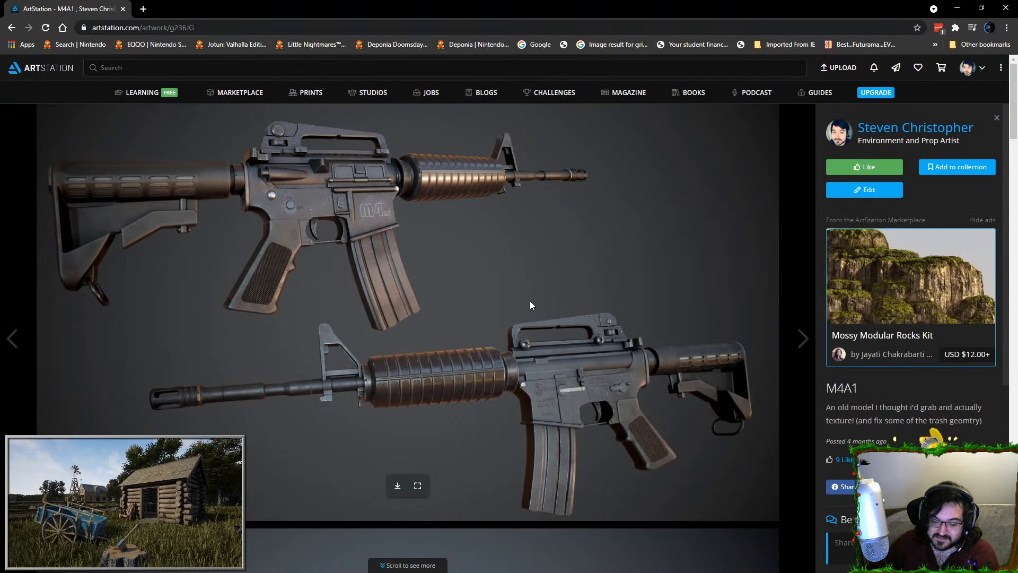
{"action": "scroll", "coordinate": [483, 263], "scroll_direction": "down", "scroll_amount": 5}
{"action": "scroll", "coordinate": [430, 211], "scroll_direction": "down", "scroll_amount": 15}
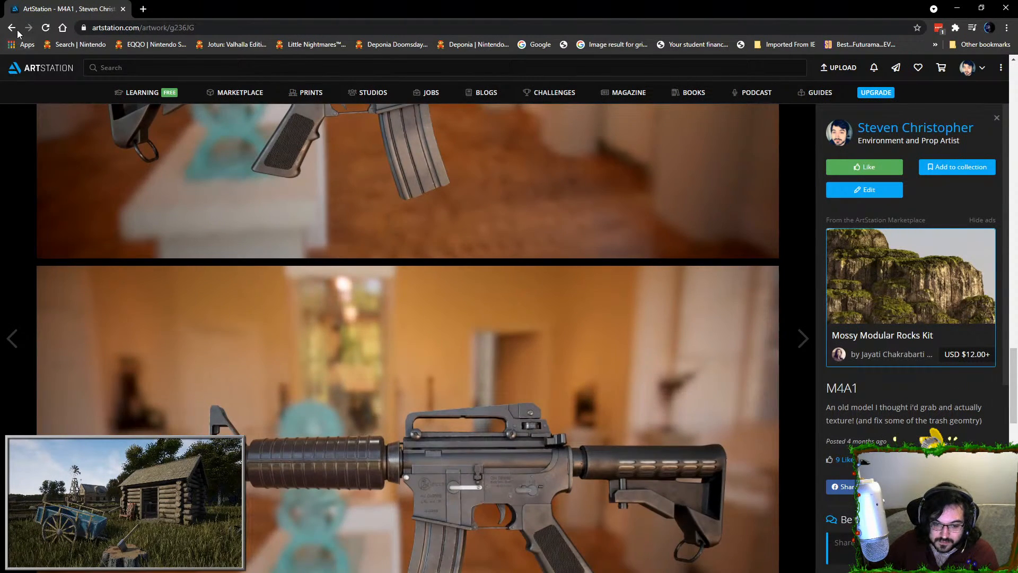
Look through the Panzer IV and Old Truck artworks in the Real-Time Props album
{"action": "left_click", "coordinate": [17, 31]}
{"action": "left_click", "coordinate": [130, 320]}
{"action": "scroll", "coordinate": [438, 325], "scroll_direction": "down", "scroll_amount": 15}
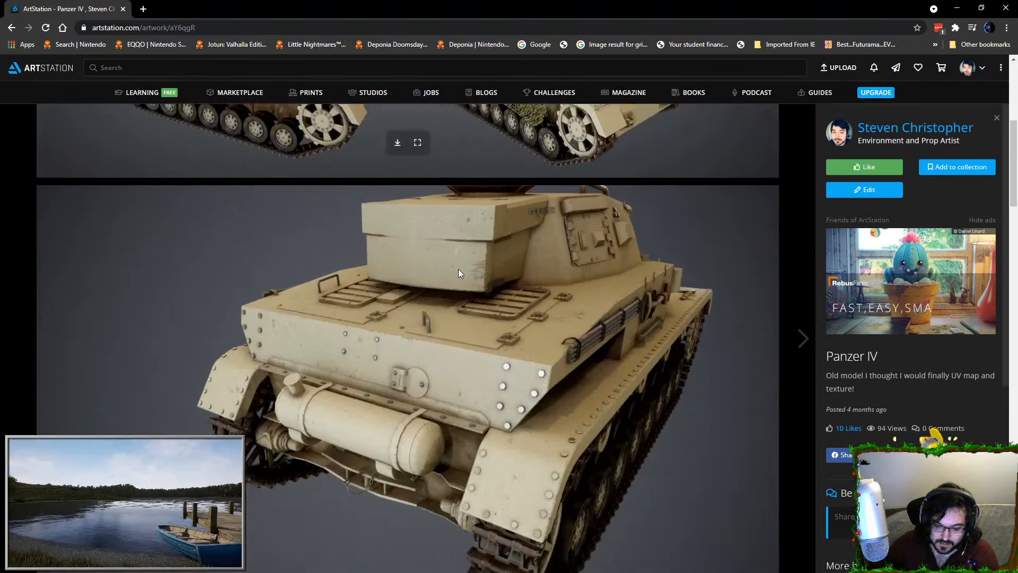
{"action": "scroll", "coordinate": [495, 284], "scroll_direction": "down", "scroll_amount": 10}
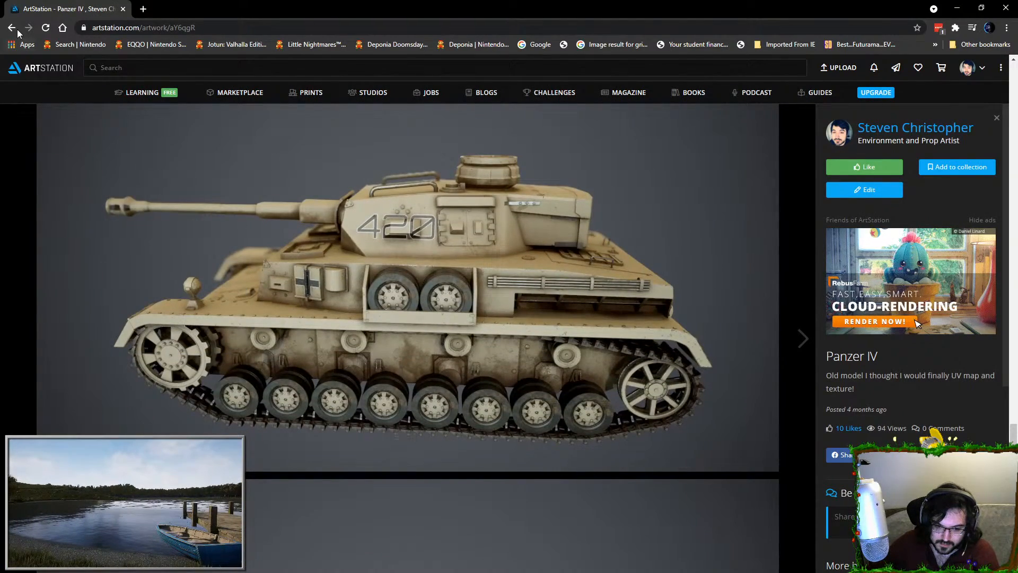
{"action": "left_click", "coordinate": [16, 31]}
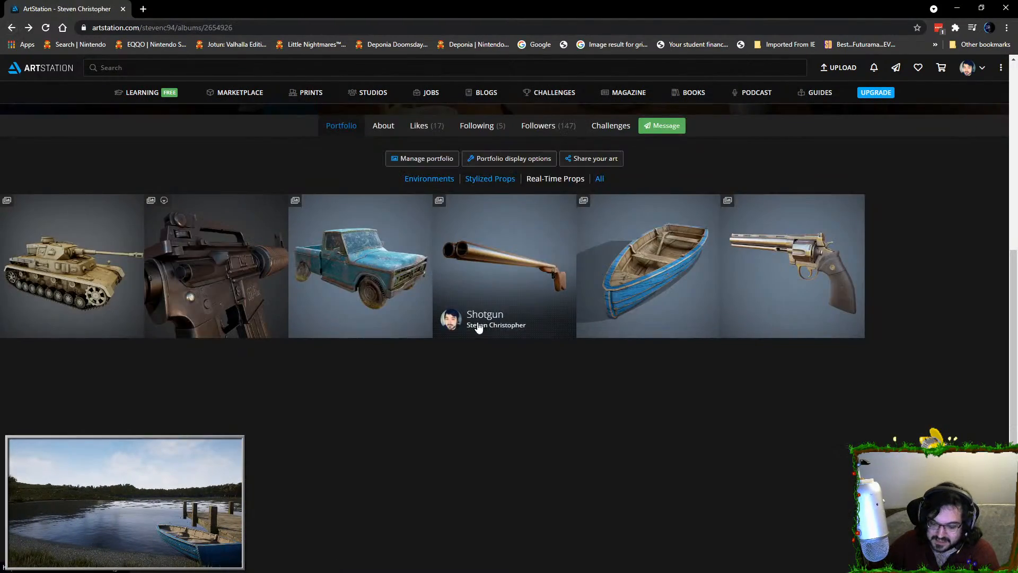
{"action": "left_click", "coordinate": [371, 265]}
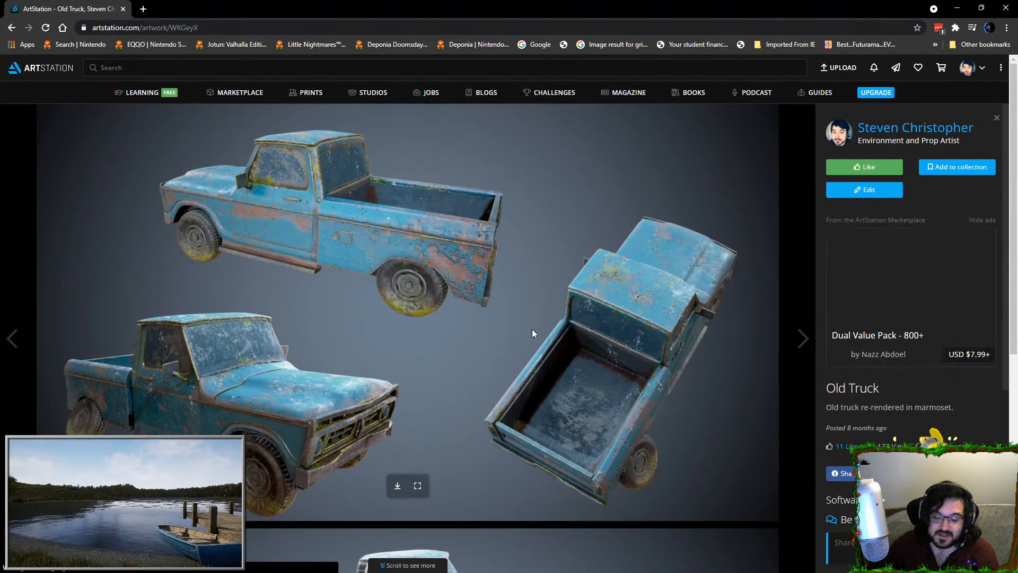
{"action": "scroll", "coordinate": [529, 326], "scroll_direction": "down", "scroll_amount": 6}
{"action": "left_click", "coordinate": [10, 29]}
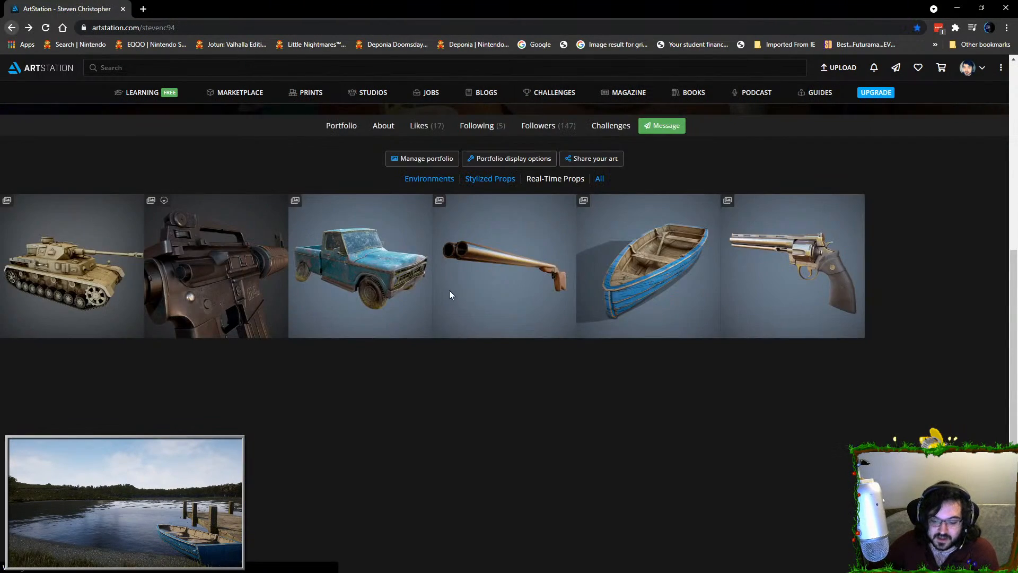
Open the Environments album, look through The Omega-3 Fish Oil (UE4) images, and return to ZBrush
{"action": "left_click", "coordinate": [11, 29]}
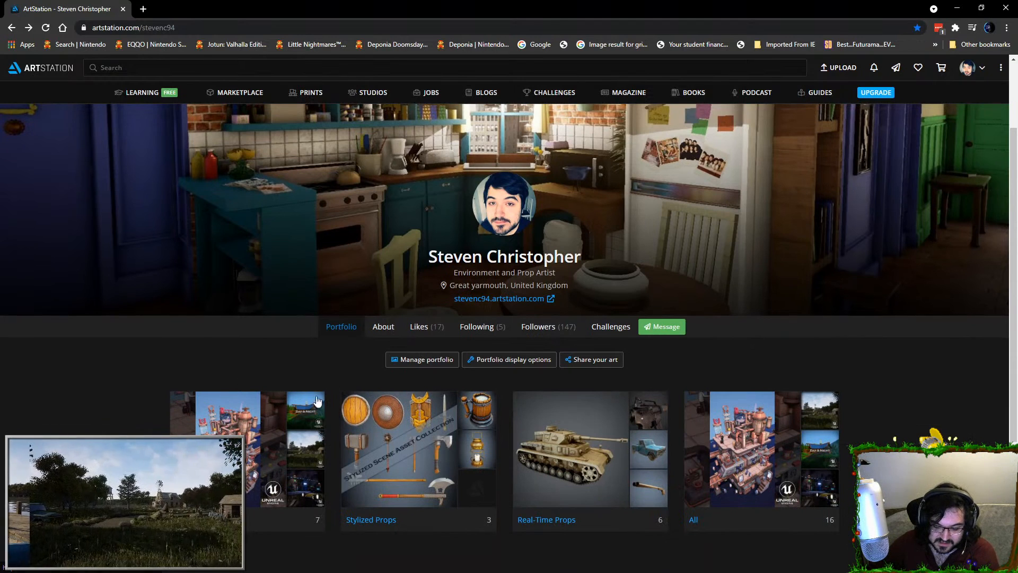
{"action": "left_click", "coordinate": [227, 423]}
{"action": "left_click", "coordinate": [118, 385]}
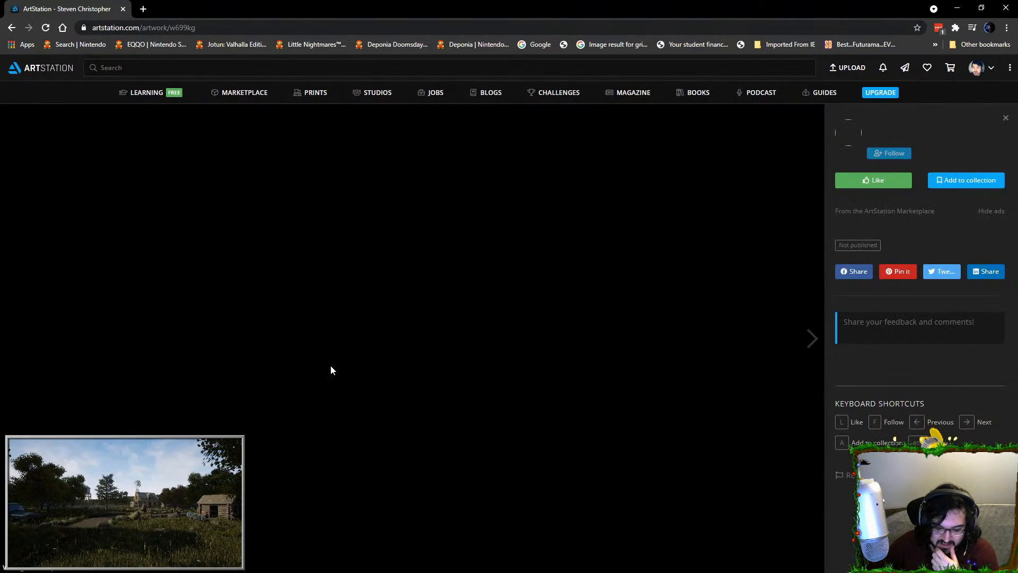
{"action": "scroll", "coordinate": [413, 312], "scroll_direction": "down", "scroll_amount": 6}
{"action": "scroll", "coordinate": [414, 322], "scroll_direction": "down", "scroll_amount": 2}
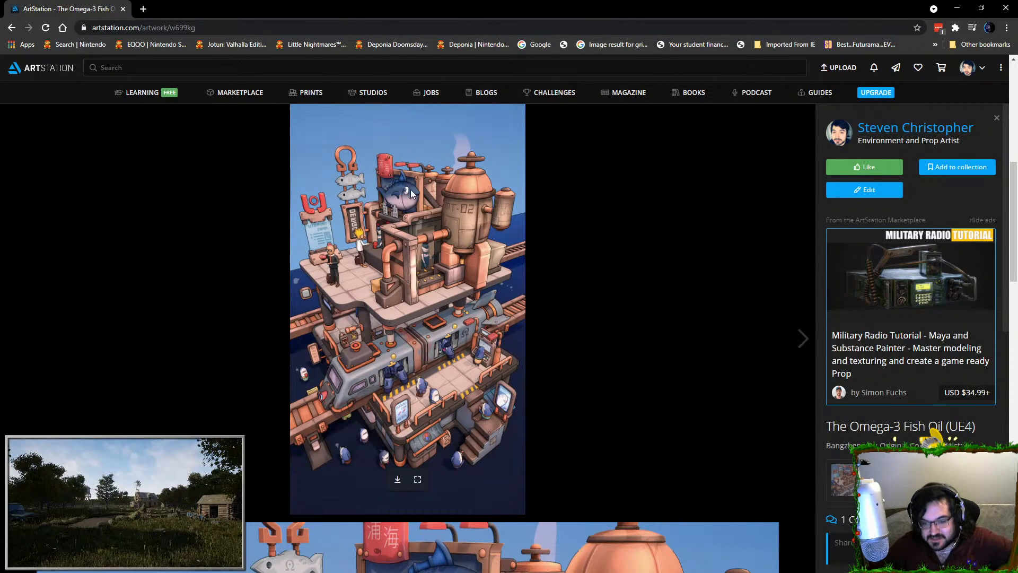
{"action": "scroll", "coordinate": [406, 202], "scroll_direction": "down", "scroll_amount": 7}
{"action": "scroll", "coordinate": [468, 403], "scroll_direction": "down", "scroll_amount": 6}
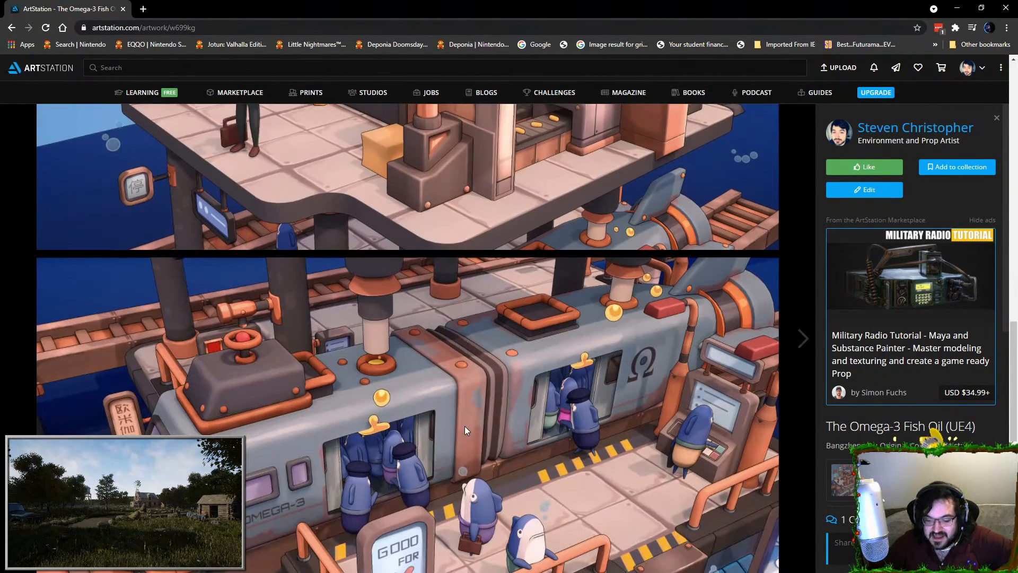
{"action": "scroll", "coordinate": [464, 425], "scroll_direction": "down", "scroll_amount": 5}
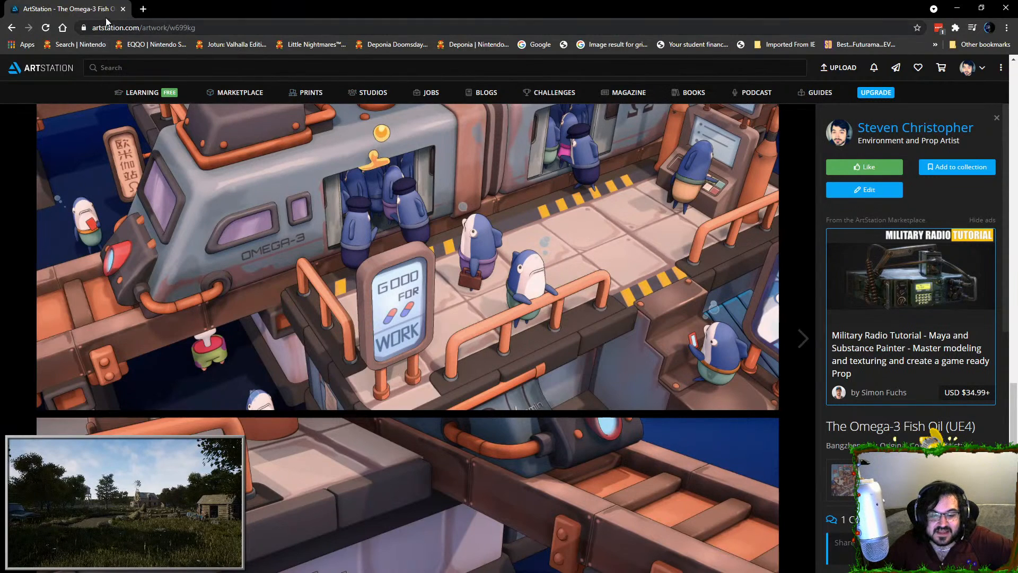
{"action": "left_click_drag", "start_coordinate": [112, 4], "coordinate": [195, 185]}
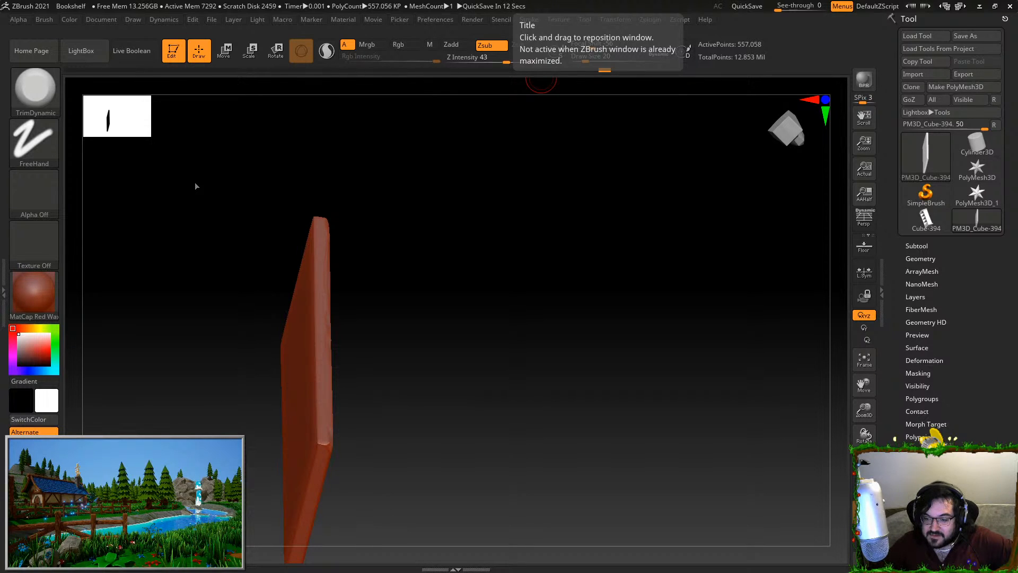
Chip further spots along one long edge of the fourth shelf with the TrimDynamic brush
{"action": "left_click_drag", "start_coordinate": [589, 326], "coordinate": [628, 325]}
{"action": "left_click_drag", "start_coordinate": [777, 259], "coordinate": [674, 418]}
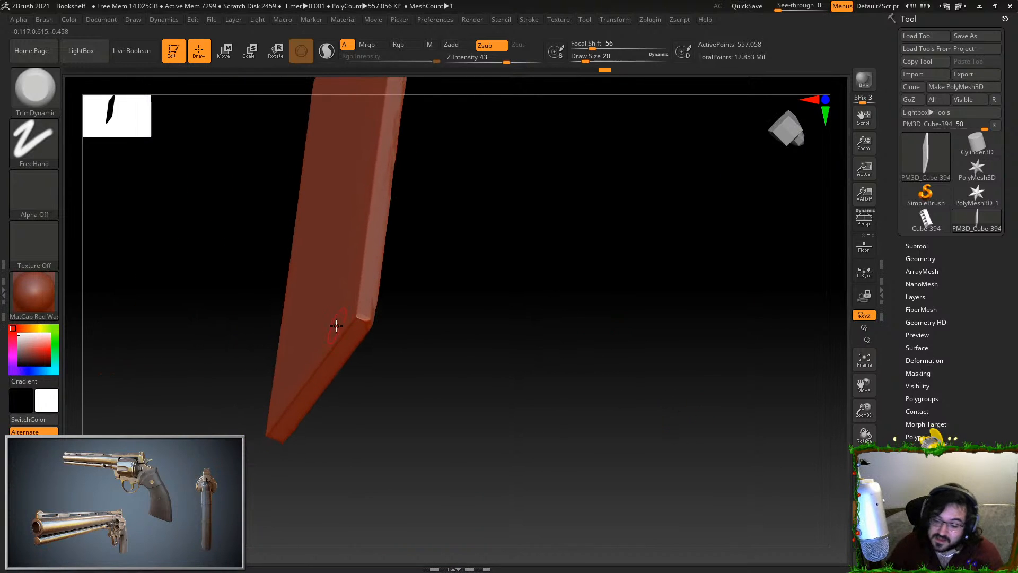
{"action": "left_click_drag", "start_coordinate": [419, 297], "coordinate": [448, 298]}
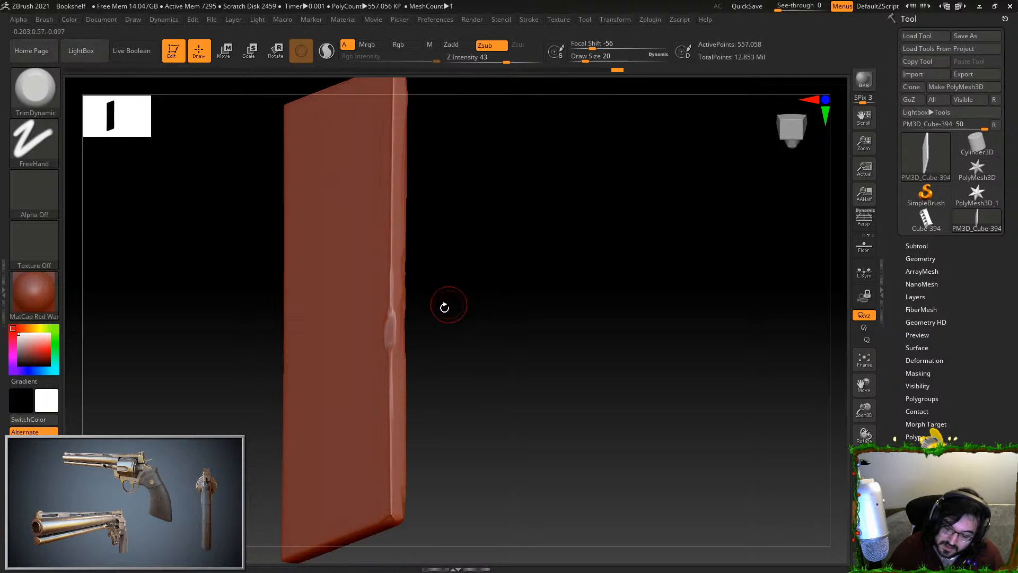
{"action": "left_click_drag", "start_coordinate": [393, 372], "coordinate": [392, 391]}
{"action": "left_click_drag", "start_coordinate": [416, 159], "coordinate": [421, 186], "text": "alt"}
{"action": "left_click_drag", "start_coordinate": [399, 138], "coordinate": [400, 154]}
{"action": "mouse_move", "coordinate": [429, 104]}
{"action": "left_mouse_down", "text": "alt"}
{"action": "mouse_move", "coordinate": [438, 175]}
{"action": "mouse_move", "coordinate": [409, 171]}
{"action": "mouse_move", "coordinate": [409, 159]}
{"action": "mouse_move", "coordinate": [488, 195]}
{"action": "mouse_move", "coordinate": [409, 178]}
{"action": "mouse_move", "coordinate": [516, 211]}
{"action": "mouse_move", "coordinate": [403, 172]}
{"action": "left_mouse_up", "text": "alt"}
Wear down several spots along another long edge of the fourth shelf, continuing toward its end corner
{"action": "left_click_drag", "start_coordinate": [342, 151], "coordinate": [317, 183]}
{"action": "right_click_drag", "start_coordinate": [312, 195], "coordinate": [397, 160], "text": "alt"}
{"action": "left_click_drag", "start_coordinate": [322, 246], "coordinate": [287, 290]}
{"action": "right_click_drag", "start_coordinate": [265, 350], "coordinate": [372, 288], "text": "alt"}
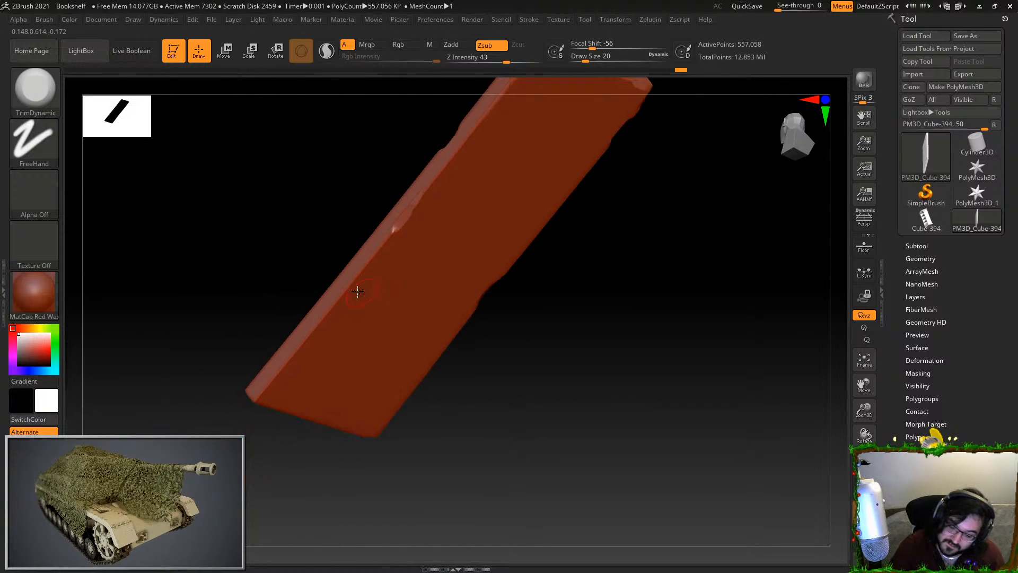
{"action": "left_click_drag", "start_coordinate": [292, 363], "coordinate": [258, 403]}
{"action": "mouse_move", "coordinate": [276, 438]}
{"action": "left_mouse_down"}
{"action": "mouse_move", "coordinate": [365, 445]}
{"action": "mouse_move", "coordinate": [203, 432]}
{"action": "mouse_move", "coordinate": [295, 345]}
{"action": "mouse_move", "coordinate": [235, 382]}
{"action": "mouse_move", "coordinate": [358, 418]}
{"action": "mouse_move", "coordinate": [253, 386]}
{"action": "mouse_move", "coordinate": [405, 307]}
{"action": "left_mouse_up"}
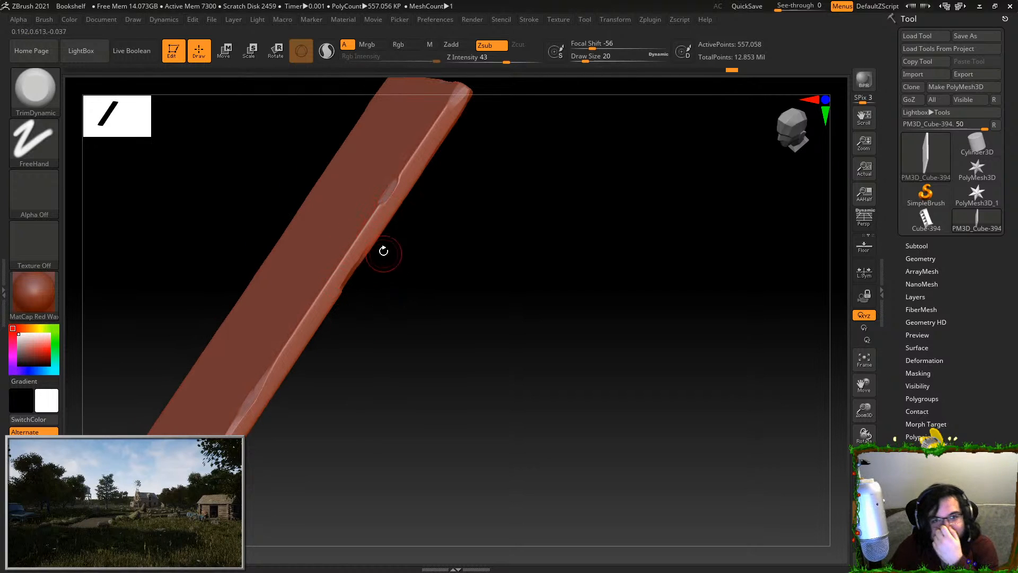
{"action": "left_click_drag", "start_coordinate": [332, 276], "coordinate": [283, 354]}
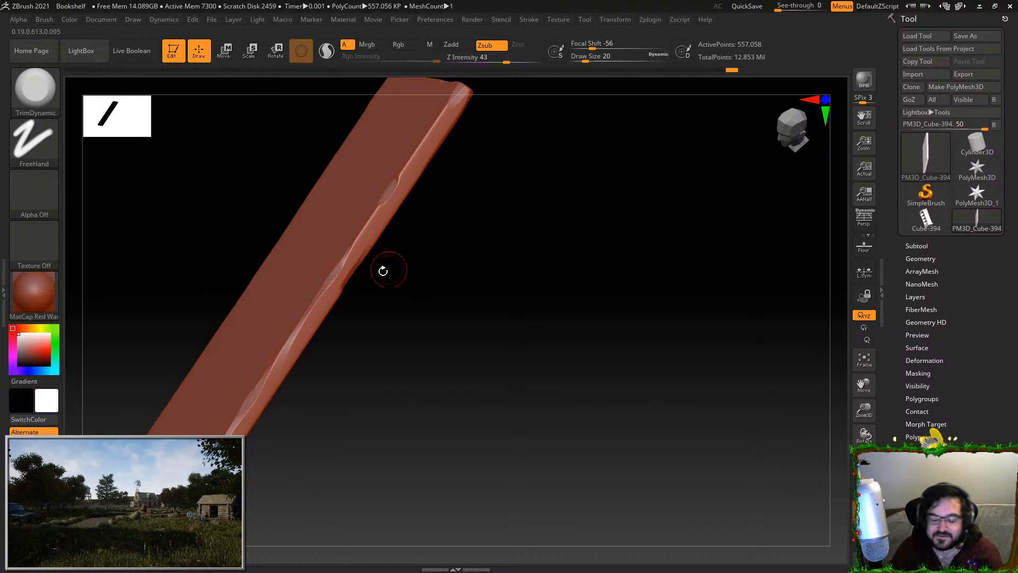
{"action": "key", "text": "ctrl+z"}
{"action": "mouse_move", "coordinate": [310, 309]}
{"action": "left_mouse_down"}
{"action": "mouse_move", "coordinate": [302, 321]}
{"action": "mouse_move", "coordinate": [318, 313]}
{"action": "mouse_move", "coordinate": [307, 324]}
{"action": "left_mouse_up"}
{"action": "key", "text": "ctrl+z"}
{"action": "right_click_drag", "start_coordinate": [303, 309], "coordinate": [337, 318]}
{"action": "key", "text": "ctrl+z"}
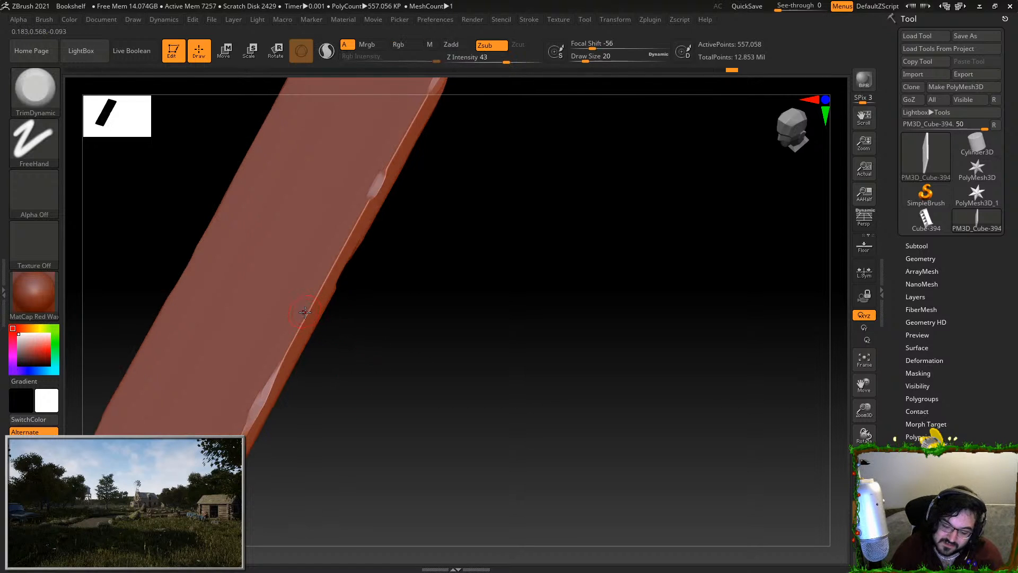
Chip the unworn stretch along the middle of the long edge, and frame the whole shelf face-on
{"action": "left_click_drag", "start_coordinate": [310, 317], "coordinate": [325, 284]}
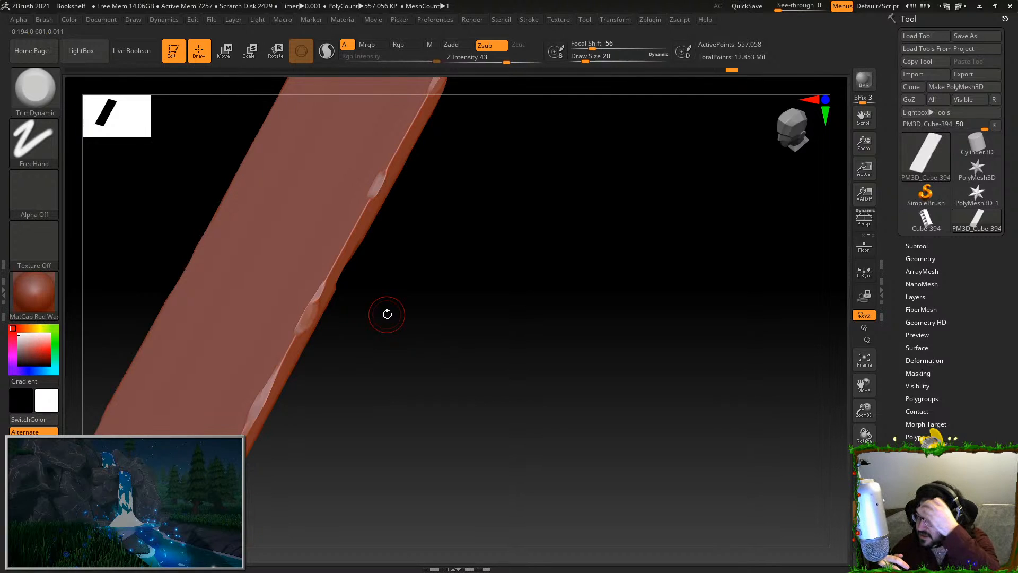
{"action": "left_click_drag", "start_coordinate": [657, 342], "coordinate": [698, 352], "text": "shift"}
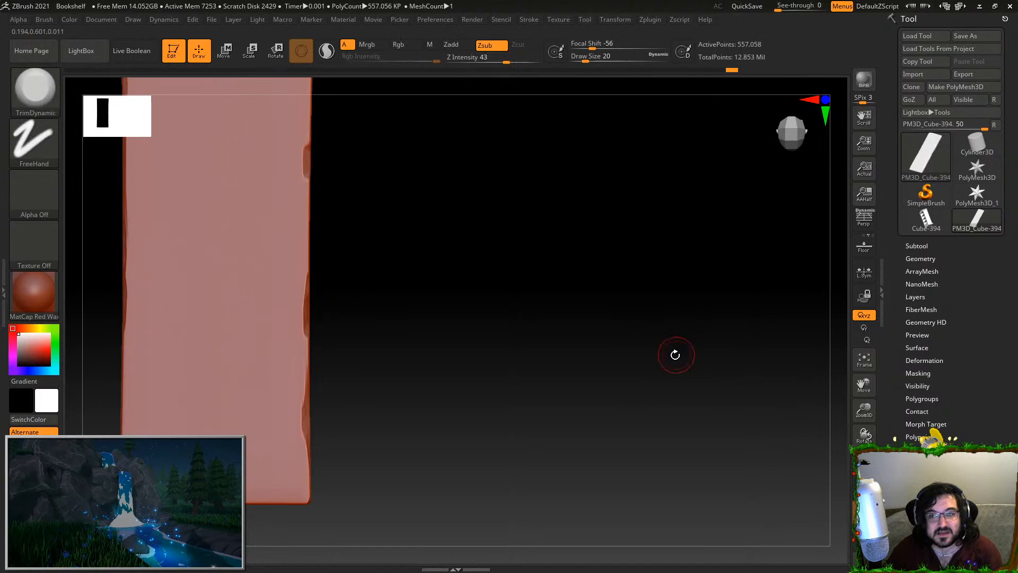
{"action": "key", "text": "f"}
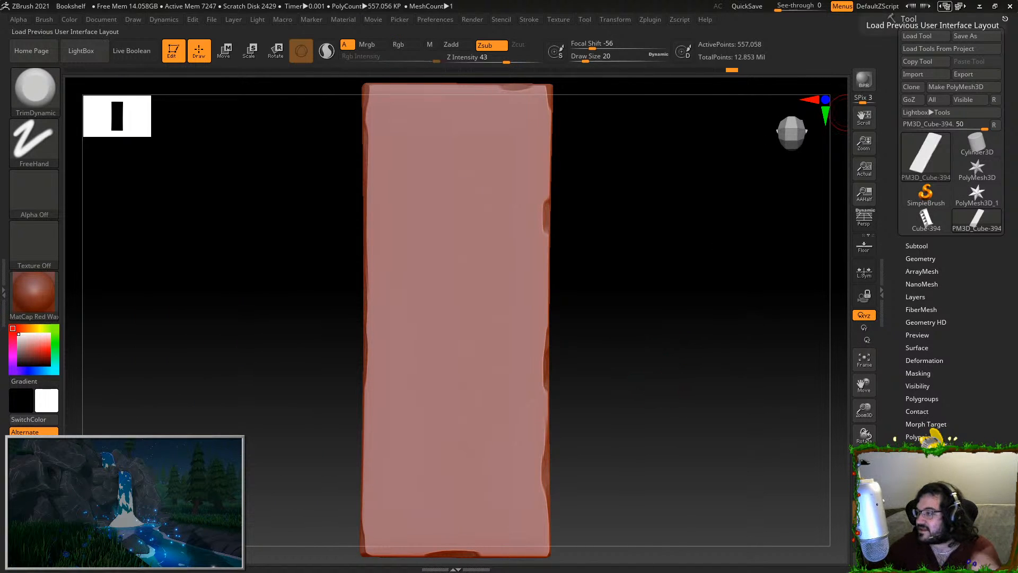
{"action": "left_click_drag", "start_coordinate": [626, 177], "coordinate": [673, 314]}
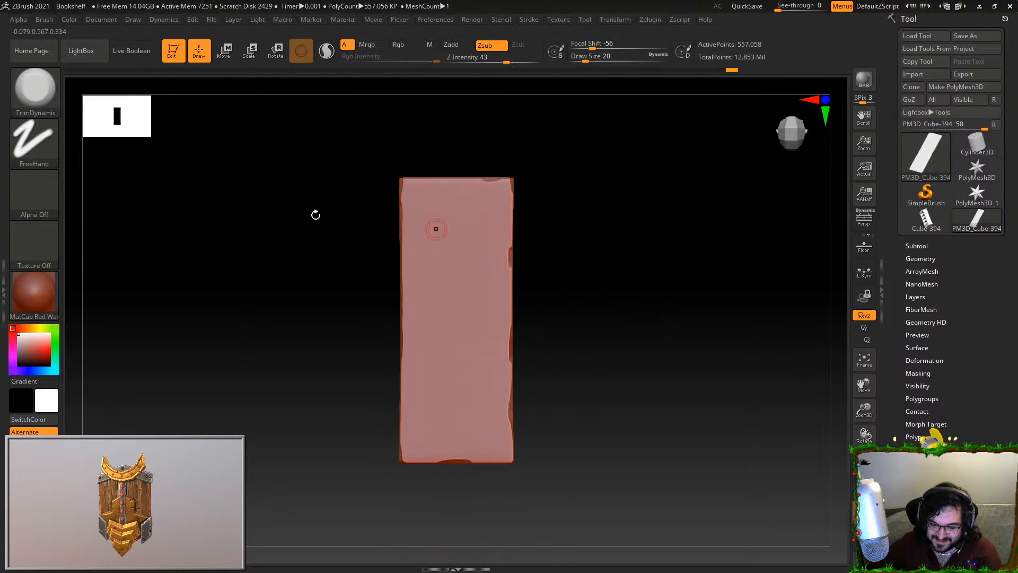
Switch to the Orb_Cracks brush for carving wood grain on the shelf's face
{"action": "left_click", "coordinate": [49, 90]}
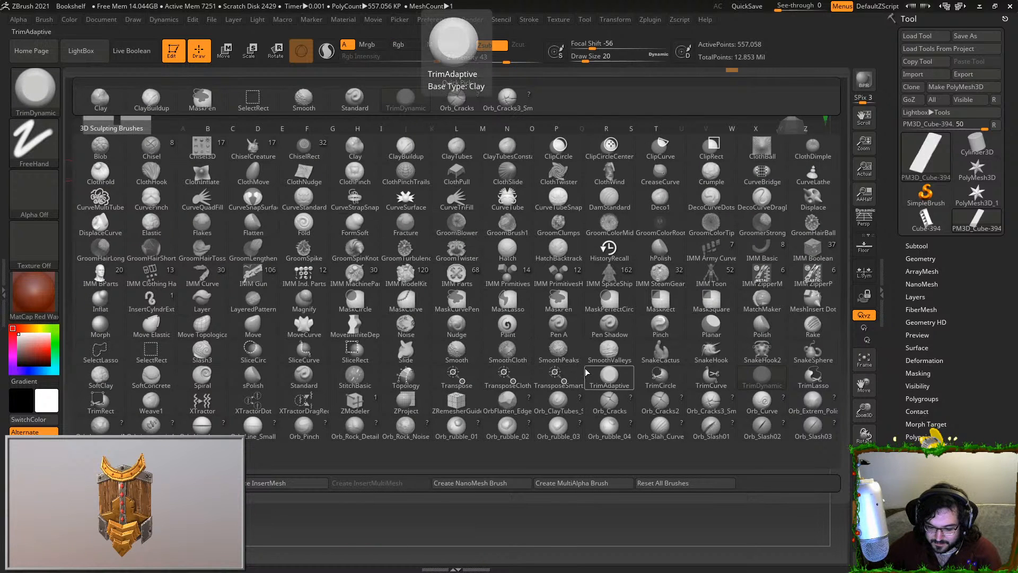
{"action": "left_click", "coordinate": [610, 402]}
{"action": "left_click_drag", "start_coordinate": [571, 334], "coordinate": [564, 350], "text": "alt"}
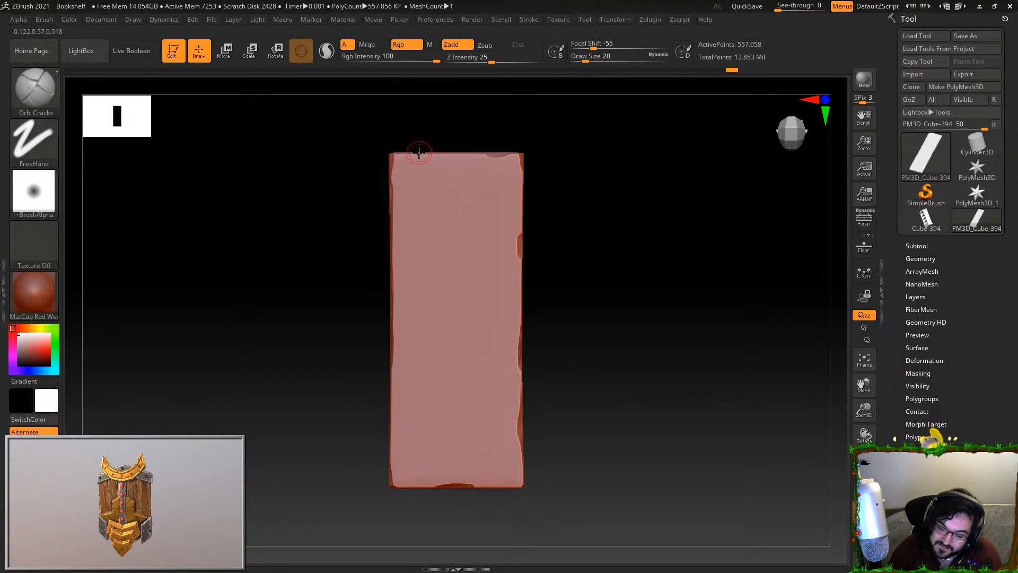
{"action": "left_click_drag", "start_coordinate": [417, 159], "coordinate": [413, 276]}
{"action": "key", "text": "ctrl+z"}
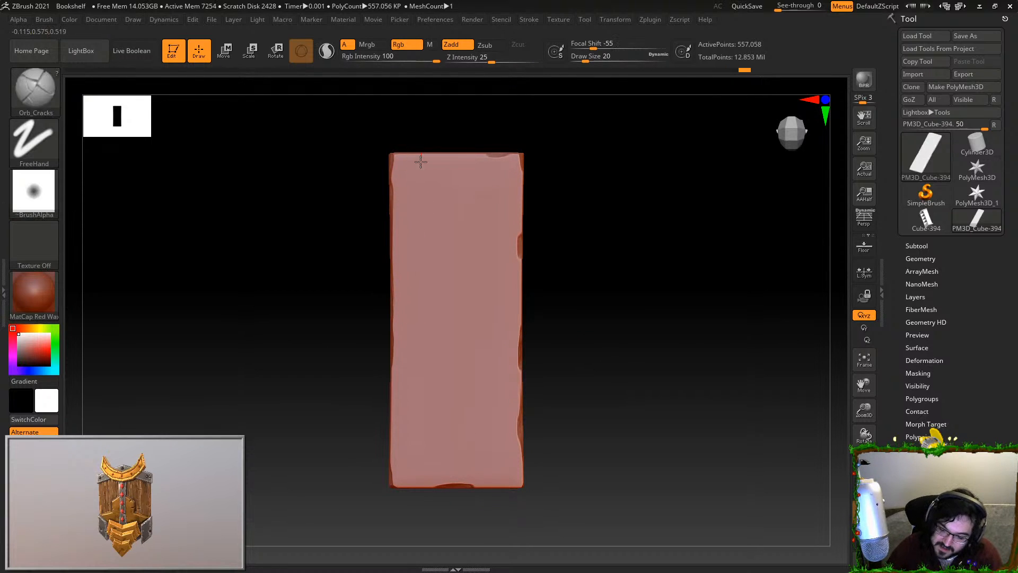
{"action": "left_click_drag", "start_coordinate": [419, 154], "coordinate": [415, 273]}
{"action": "key", "text": "ctrl+z"}
{"action": "left_click_drag", "start_coordinate": [421, 154], "coordinate": [413, 324]}
{"action": "key", "text": "ctrl+z"}
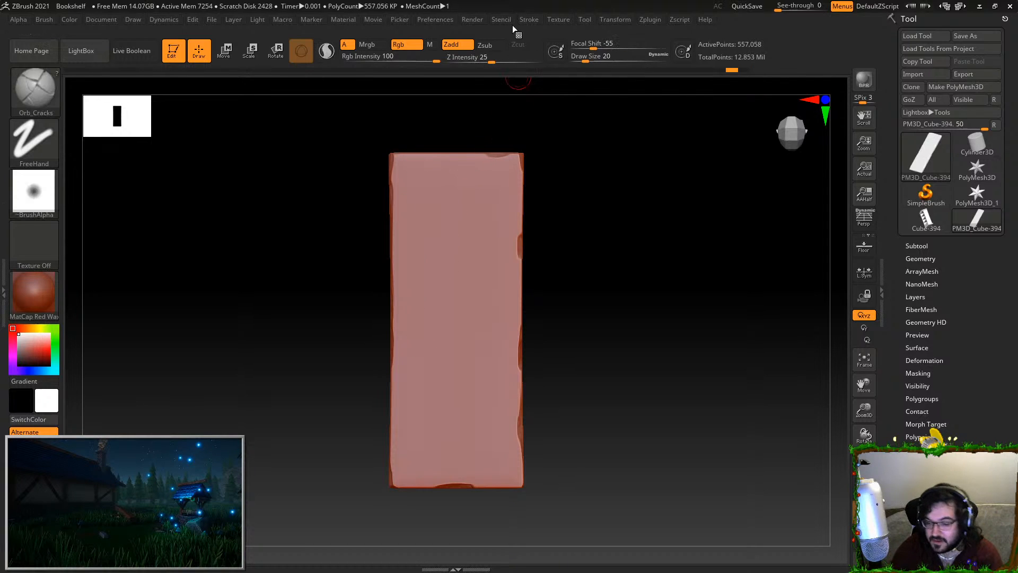
Carve four lengthwise cracks in the shelf's face: one from the upper edge, one mid-face, and two running to the lower edge
{"action": "left_click", "coordinate": [525, 22]}
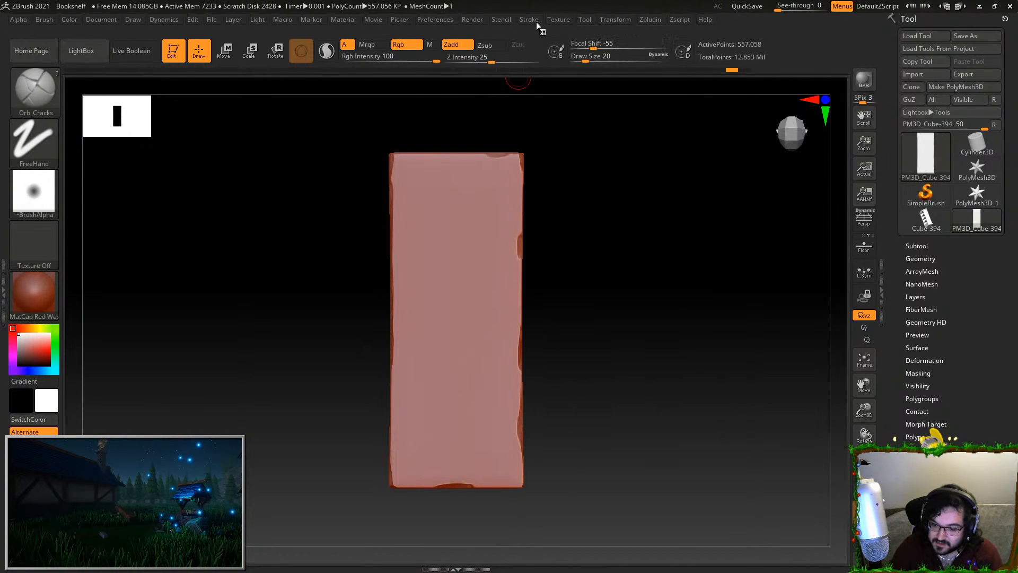
{"action": "left_click", "coordinate": [533, 21]}
{"action": "left_click_drag", "start_coordinate": [498, 155], "coordinate": [498, 275]}
{"action": "left_click_drag", "start_coordinate": [476, 199], "coordinate": [473, 456]}
{"action": "left_click_drag", "start_coordinate": [504, 318], "coordinate": [506, 448]}
{"action": "mouse_move", "coordinate": [420, 266]}
{"action": "left_mouse_down"}
{"action": "mouse_move", "coordinate": [412, 452]}
{"action": "mouse_move", "coordinate": [412, 503]}
{"action": "mouse_move", "coordinate": [423, 371]}
{"action": "mouse_move", "coordinate": [420, 526]}
{"action": "left_mouse_up"}
{"action": "key", "text": "ctrl+z"}
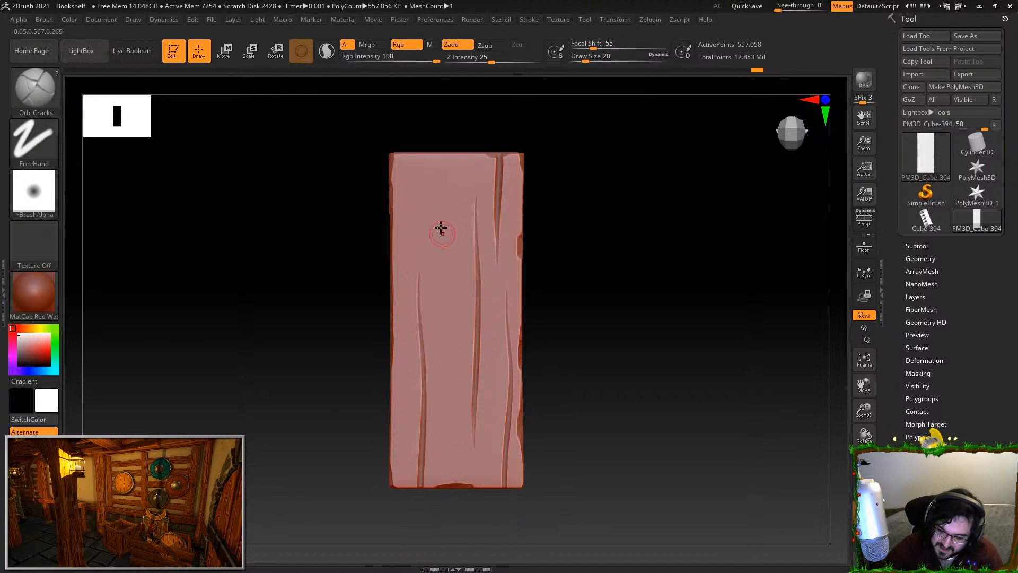
{"action": "mouse_move", "coordinate": [439, 186]}
{"action": "left_mouse_down"}
{"action": "mouse_move", "coordinate": [455, 329]}
{"action": "mouse_move", "coordinate": [446, 309]}
{"action": "left_mouse_up"}
{"action": "key", "text": "ctrl+z"}
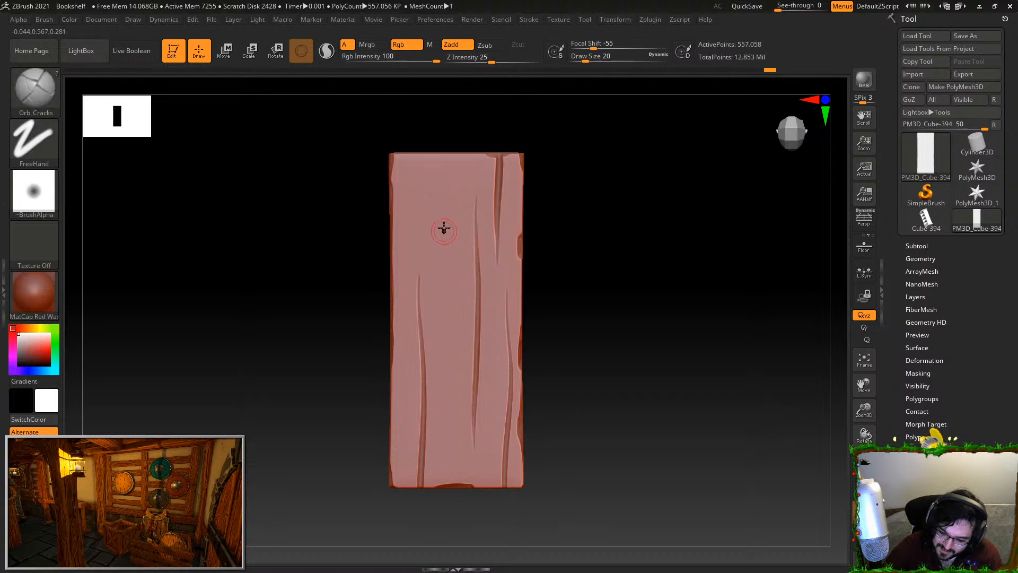
{"action": "left_click_drag", "start_coordinate": [436, 191], "coordinate": [446, 277]}
{"action": "key", "text": "ctrl+z"}
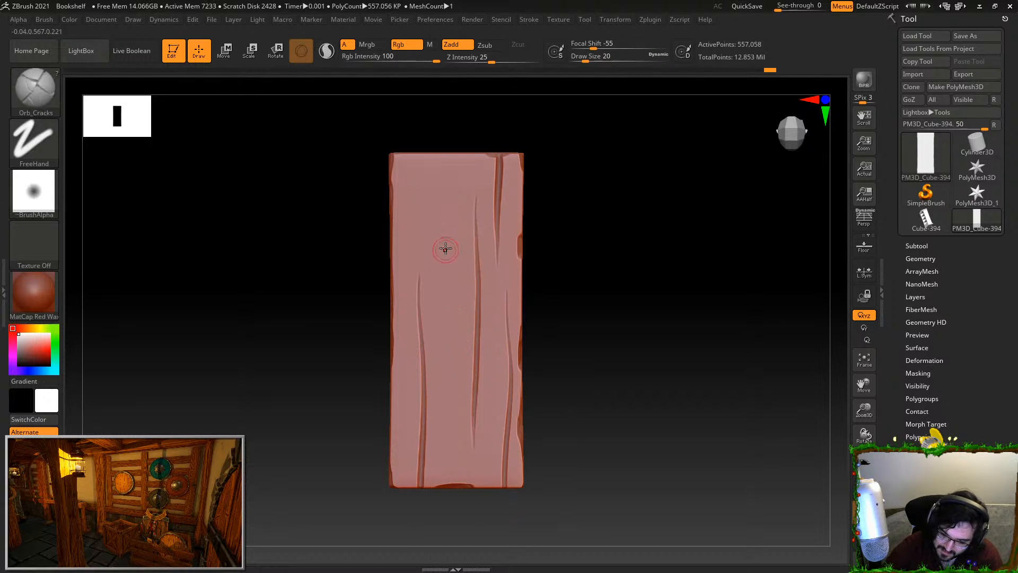
{"action": "mouse_move", "coordinate": [447, 152]}
{"action": "left_mouse_down"}
{"action": "mouse_move", "coordinate": [450, 296]}
{"action": "mouse_move", "coordinate": [436, 262]}
{"action": "left_mouse_up"}
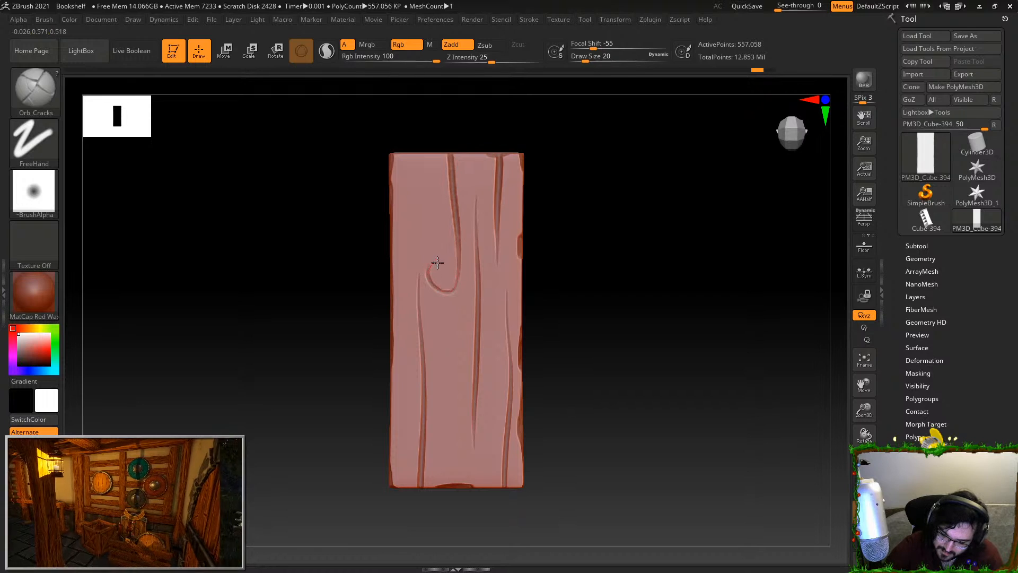
{"action": "key", "text": "ctrl+z"}
Carve a slightly curved crack from the middle of the shelf's upper edge down to about mid-height
{"action": "left_click_drag", "start_coordinate": [449, 153], "coordinate": [455, 339]}
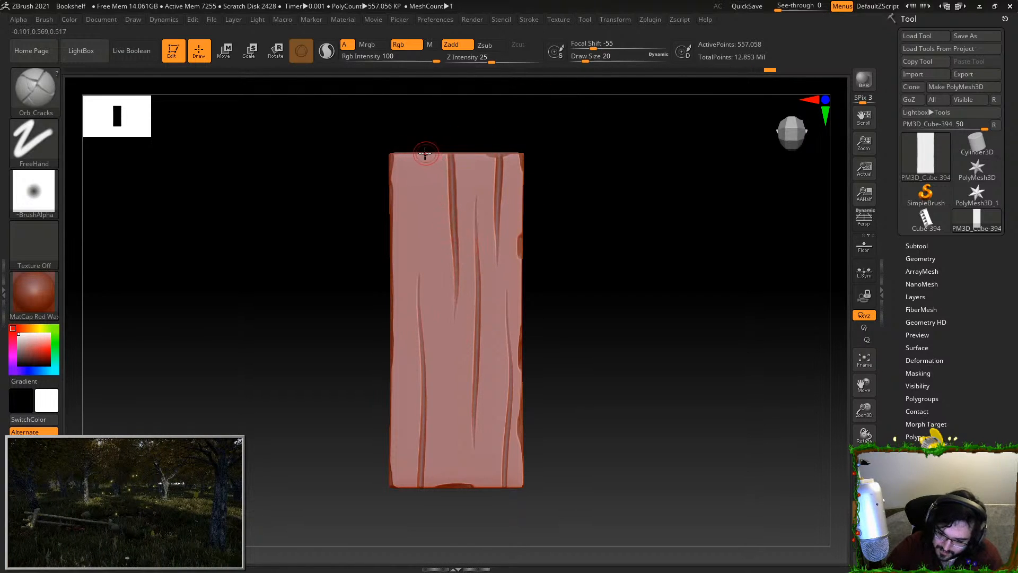
Carve more lengthwise cracks in the shelf's face: one long mid-face, one running to the lower edge, and a short one from the upper edge
{"action": "left_click_drag", "start_coordinate": [426, 168], "coordinate": [437, 310]}
{"action": "key", "text": "ctrl+z"}
{"action": "left_click_drag", "start_coordinate": [430, 180], "coordinate": [445, 484]}
{"action": "left_click_drag", "start_coordinate": [455, 354], "coordinate": [460, 532]}
{"action": "key", "text": "ctrl+z"}
{"action": "left_click_drag", "start_coordinate": [460, 375], "coordinate": [458, 504]}
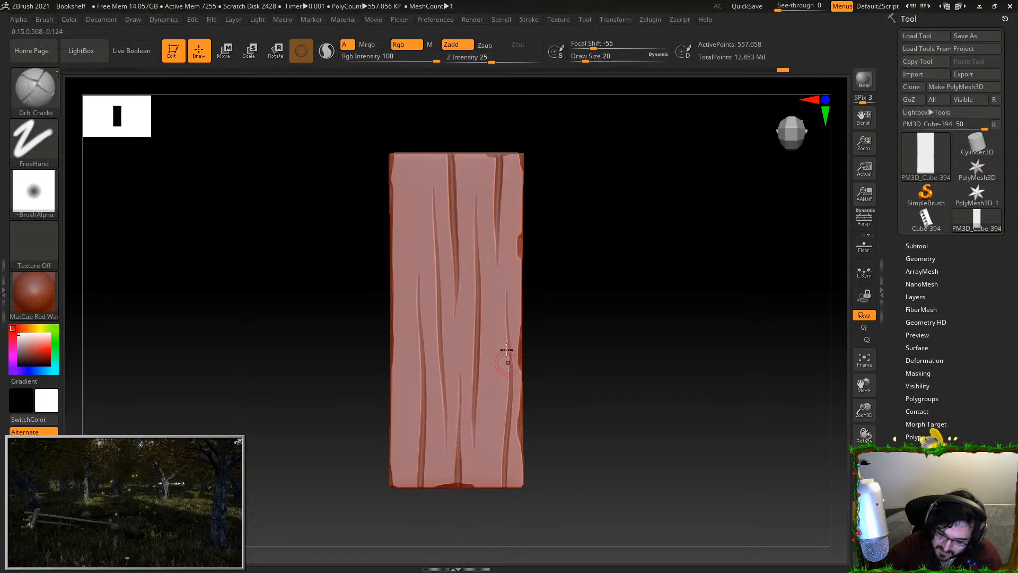
{"action": "left_click_drag", "start_coordinate": [411, 152], "coordinate": [405, 220]}
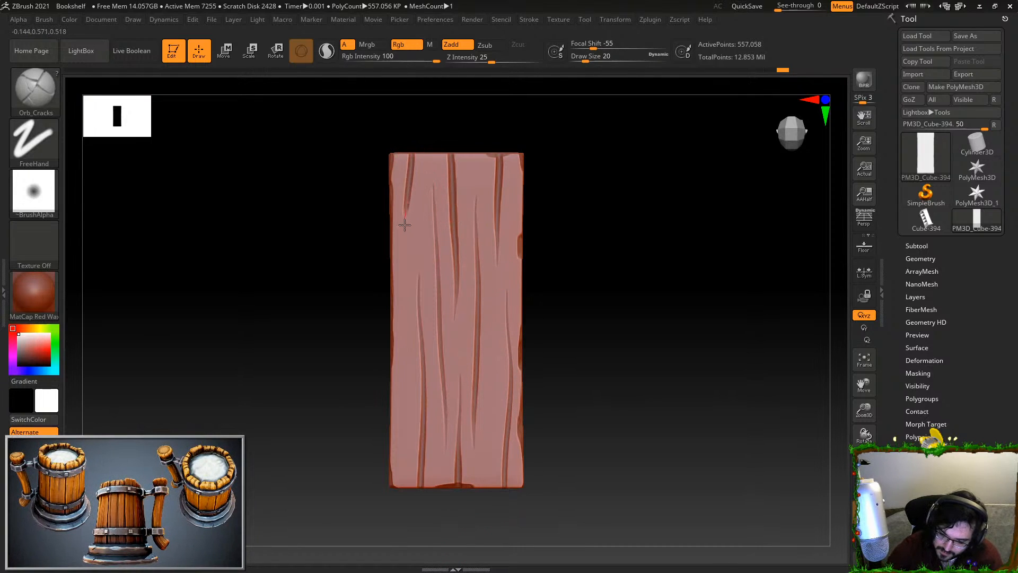
{"action": "left_click_drag", "start_coordinate": [401, 269], "coordinate": [409, 352]}
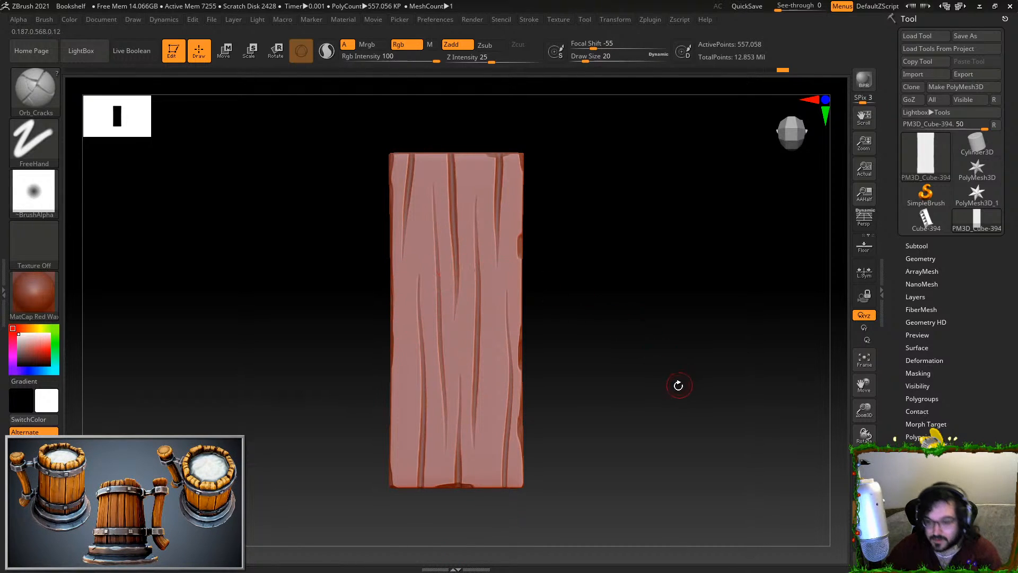
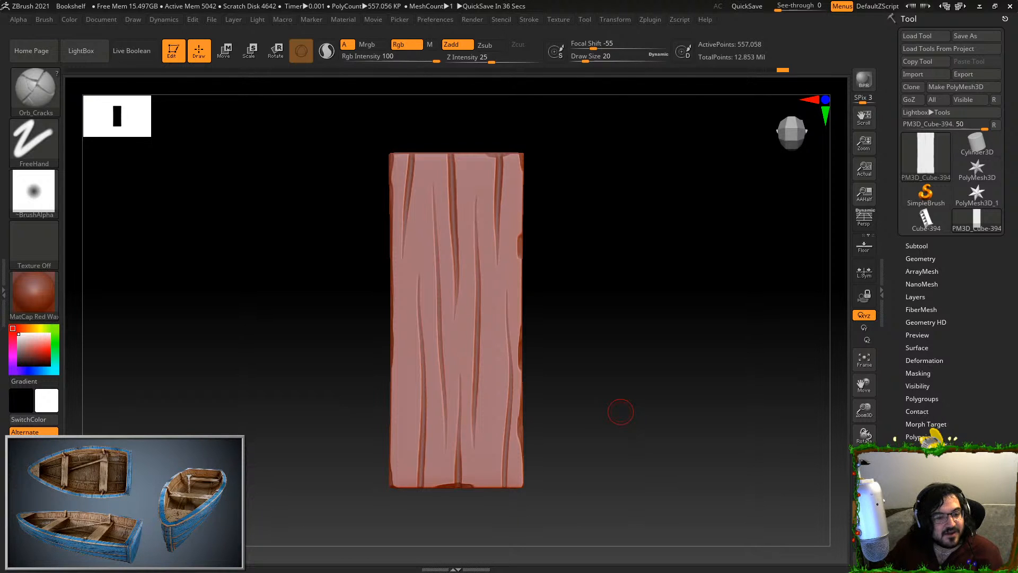
Switch to Discord's steves-progress channel, open the commissioned character clip in the browser, play it, and close it
{"action": "left_click_drag", "start_coordinate": [0, 175], "coordinate": [436, 2]}
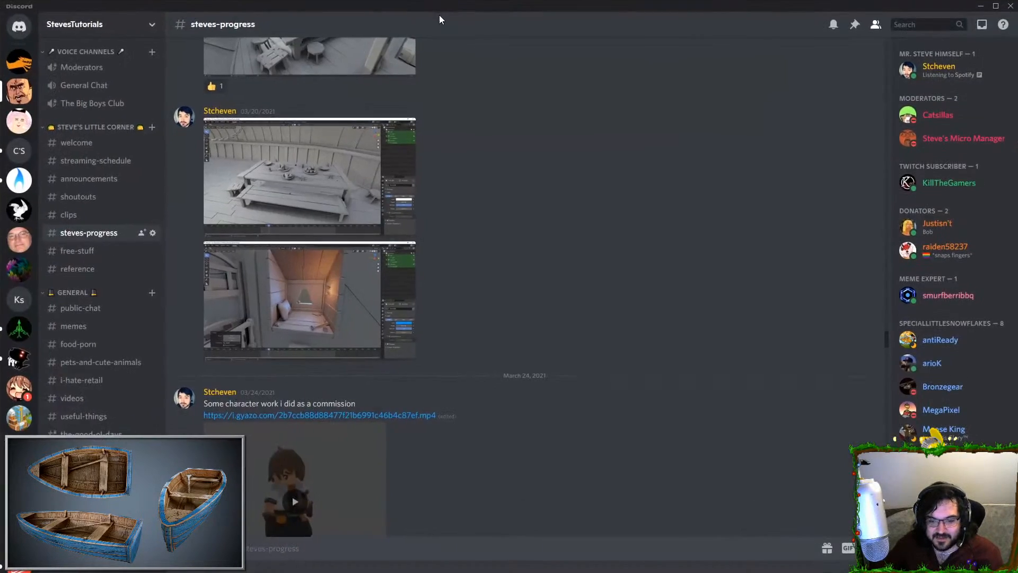
{"action": "scroll", "coordinate": [418, 324], "scroll_direction": "down", "scroll_amount": 4}
{"action": "left_click", "coordinate": [284, 280]}
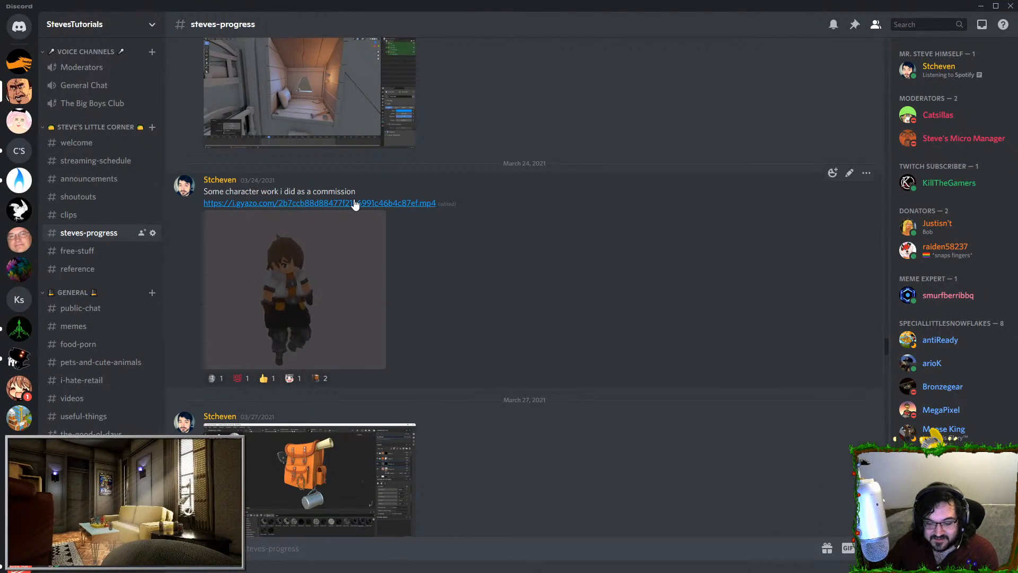
{"action": "left_click_drag", "start_coordinate": [1017, 212], "coordinate": [710, 1]}
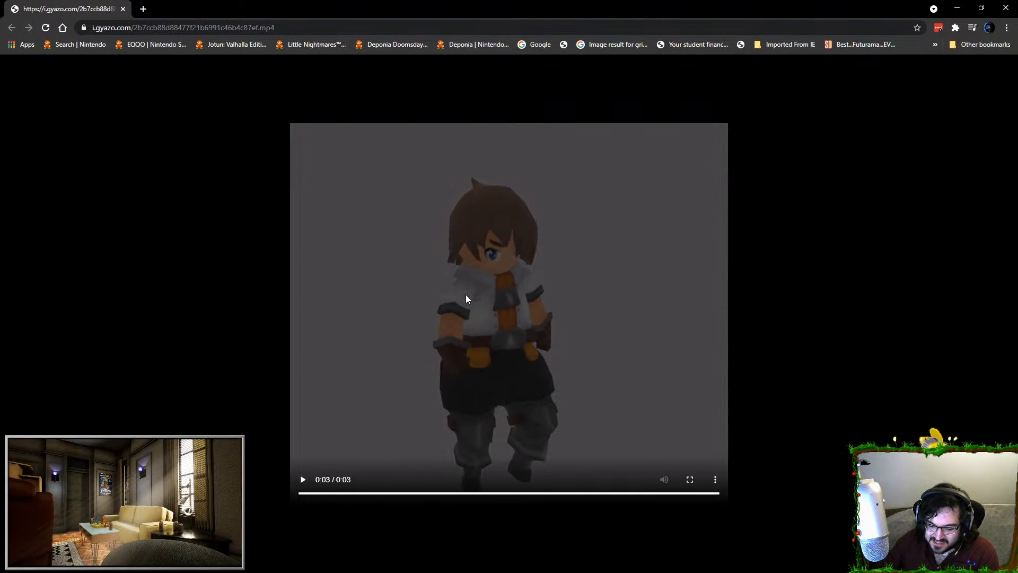
{"action": "left_click", "coordinate": [307, 480]}
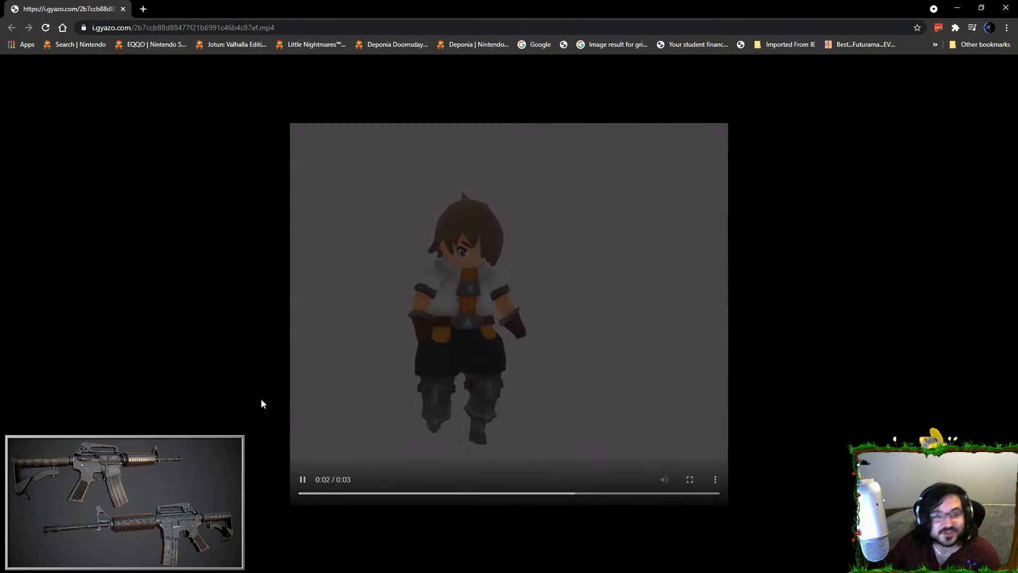
{"action": "left_click", "coordinate": [303, 481]}
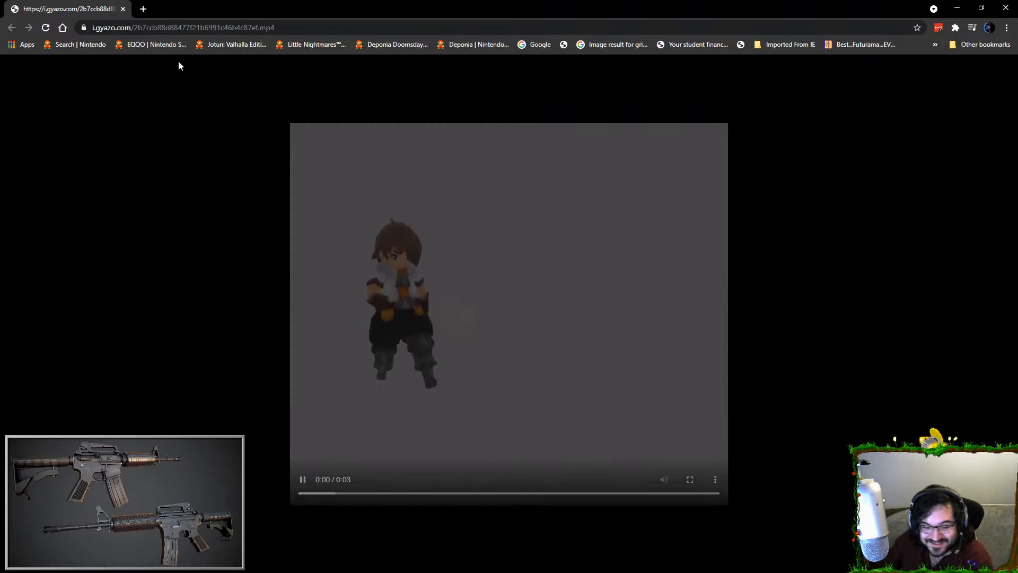
{"action": "middle_click", "coordinate": [97, 17]}
Browse the newer progress posts and enlarge the first render of the orange backpack
{"action": "scroll", "coordinate": [399, 384], "scroll_direction": "down", "scroll_amount": 8}
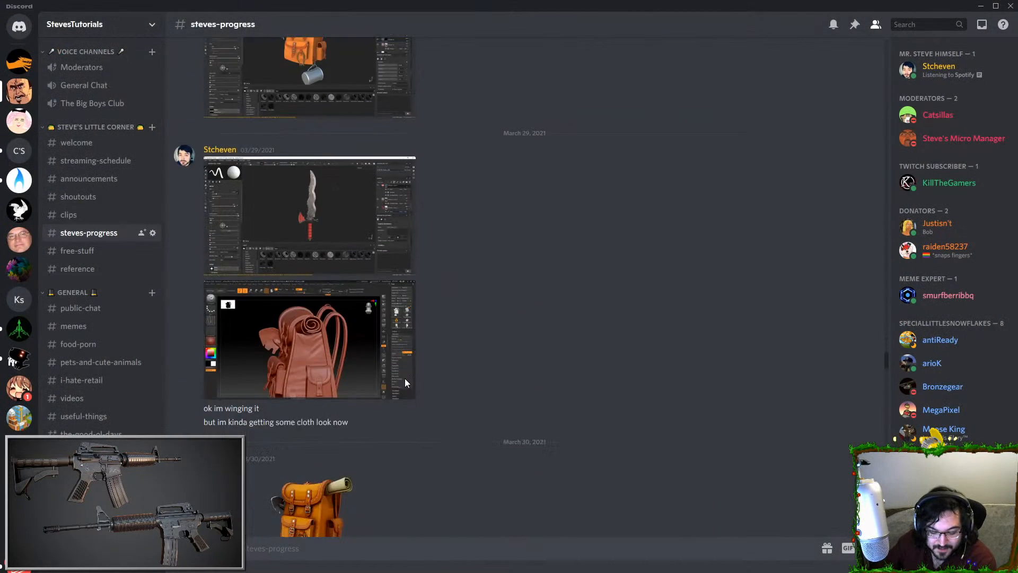
{"action": "scroll", "coordinate": [404, 379], "scroll_direction": "down", "scroll_amount": 11}
{"action": "scroll", "coordinate": [513, 299], "scroll_direction": "up", "scroll_amount": 5}
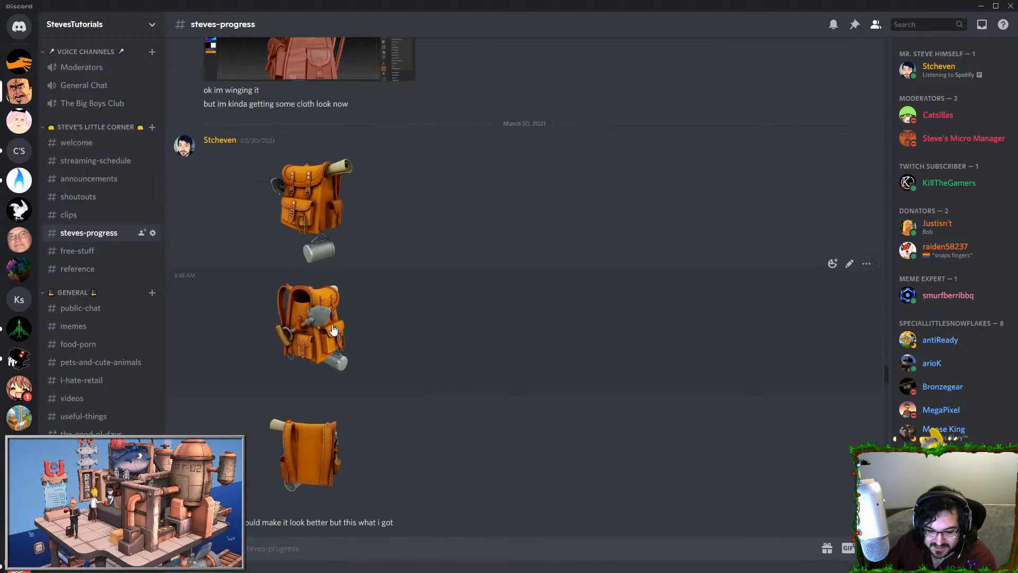
{"action": "left_click", "coordinate": [342, 326]}
{"action": "left_click", "coordinate": [345, 403]}
{"action": "left_click", "coordinate": [303, 205]}
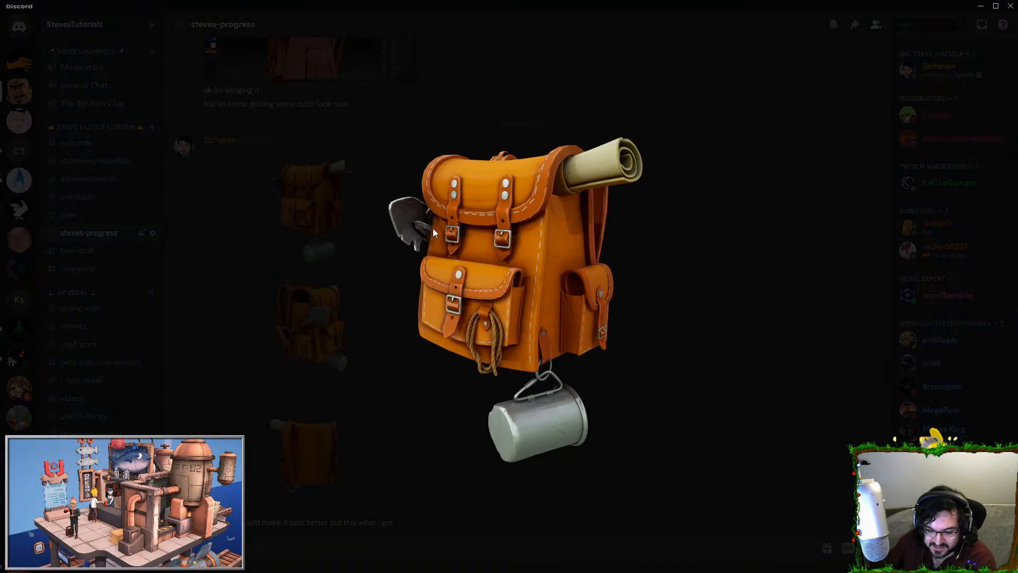
{"action": "left_click", "coordinate": [415, 471]}
Look through the remaining progress posts, enlarge the render of the red-haired character, and return to ZBrush
{"action": "scroll", "coordinate": [366, 293], "scroll_direction": "down", "scroll_amount": 15}
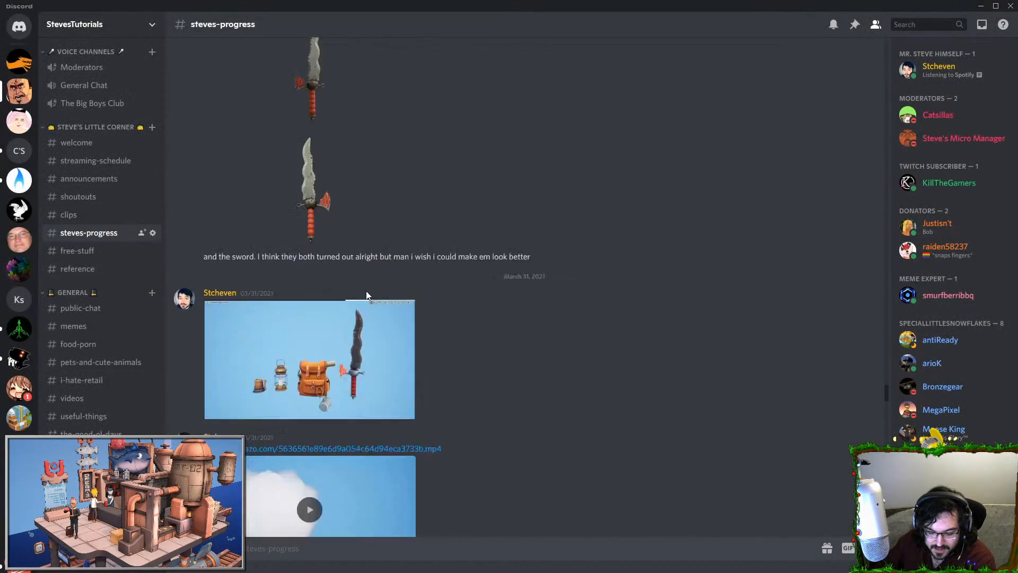
{"action": "scroll", "coordinate": [365, 296], "scroll_direction": "down", "scroll_amount": 10}
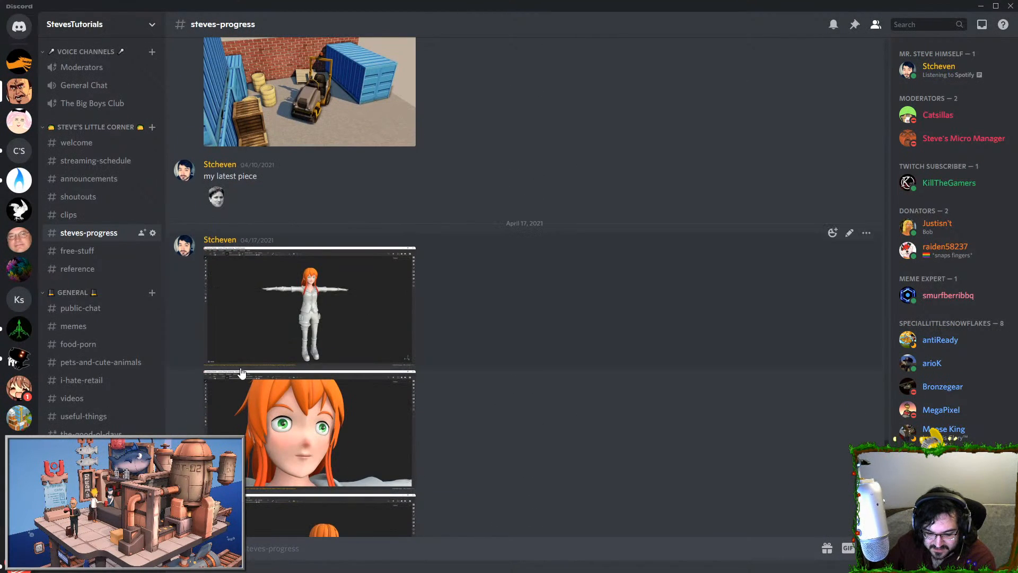
{"action": "scroll", "coordinate": [212, 331], "scroll_direction": "down", "scroll_amount": 14}
{"action": "scroll", "coordinate": [353, 345], "scroll_direction": "down", "scroll_amount": 12}
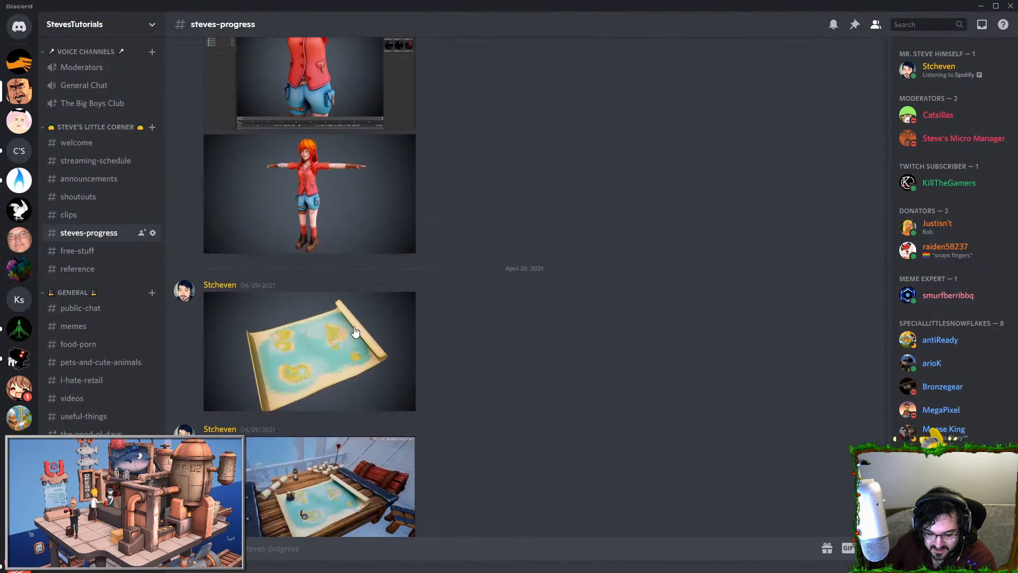
{"action": "left_click", "coordinate": [307, 193]}
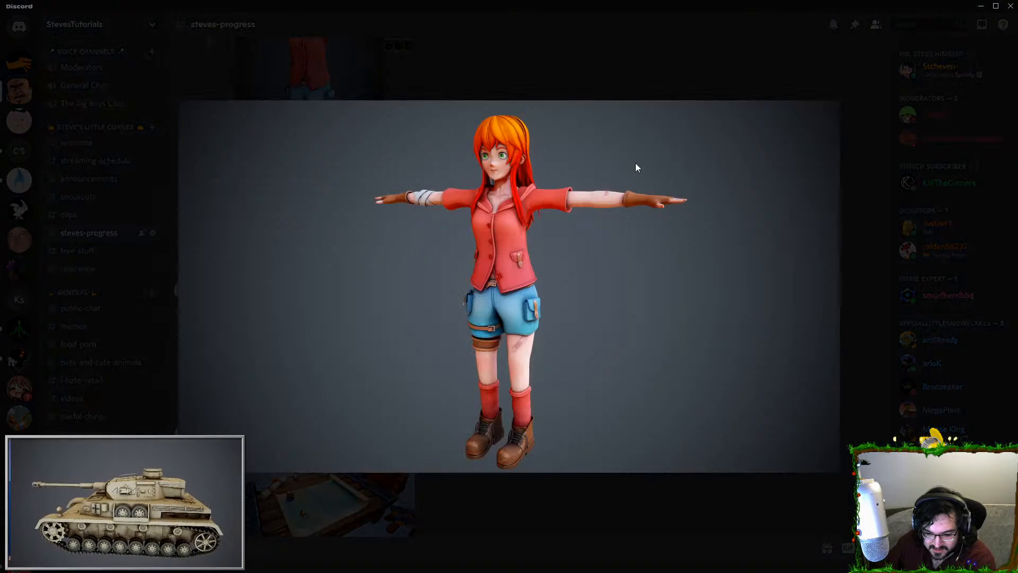
{"action": "left_click", "coordinate": [599, 523]}
{"action": "scroll", "coordinate": [546, 379], "scroll_direction": "down", "scroll_amount": 8}
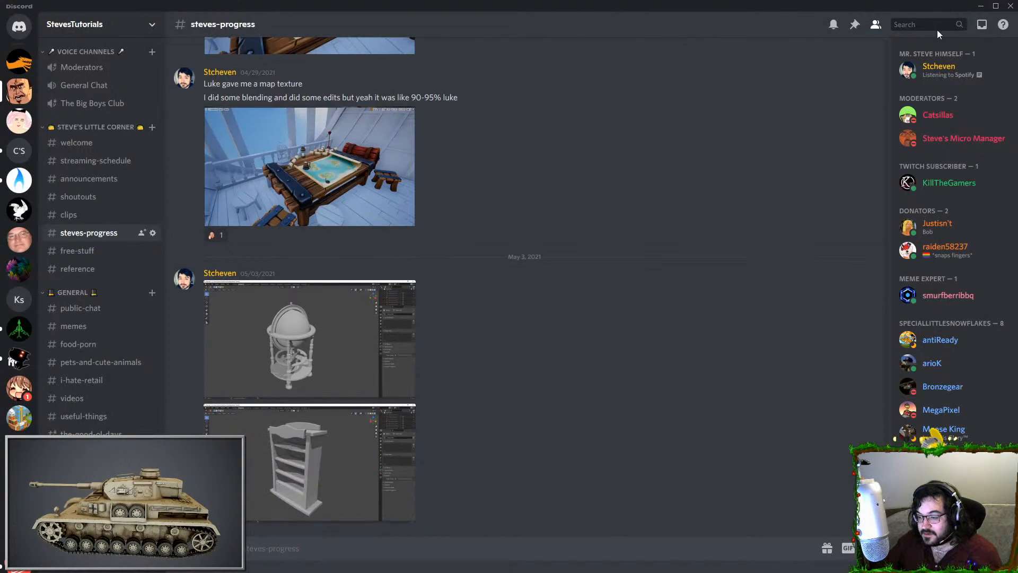
{"action": "left_click", "coordinate": [979, 10]}
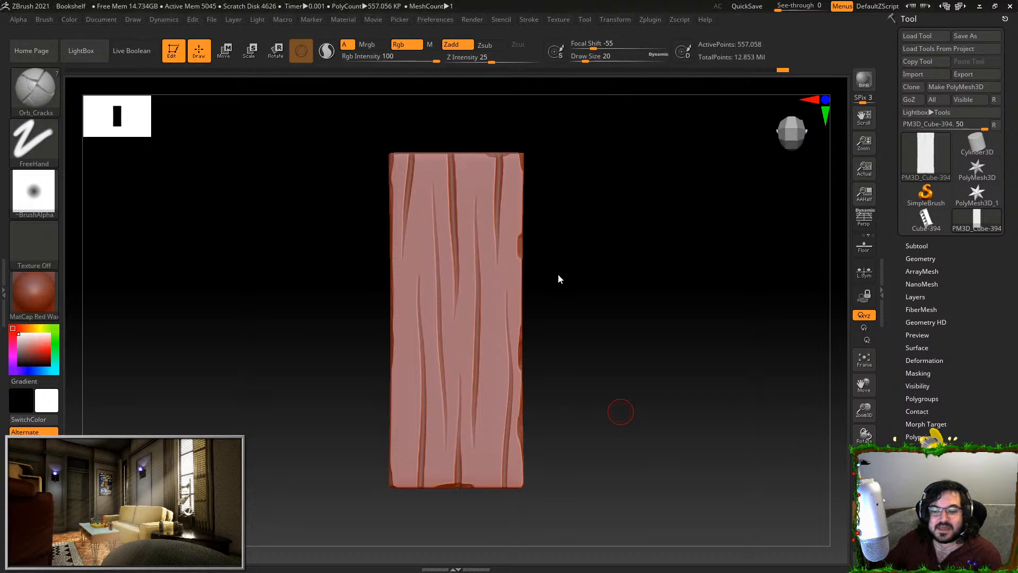
Turn to the shelf's uncarved opposite face and carve one crack from the upper edge and two running to the lower edge
{"action": "left_click_drag", "start_coordinate": [704, 283], "coordinate": [638, 159]}
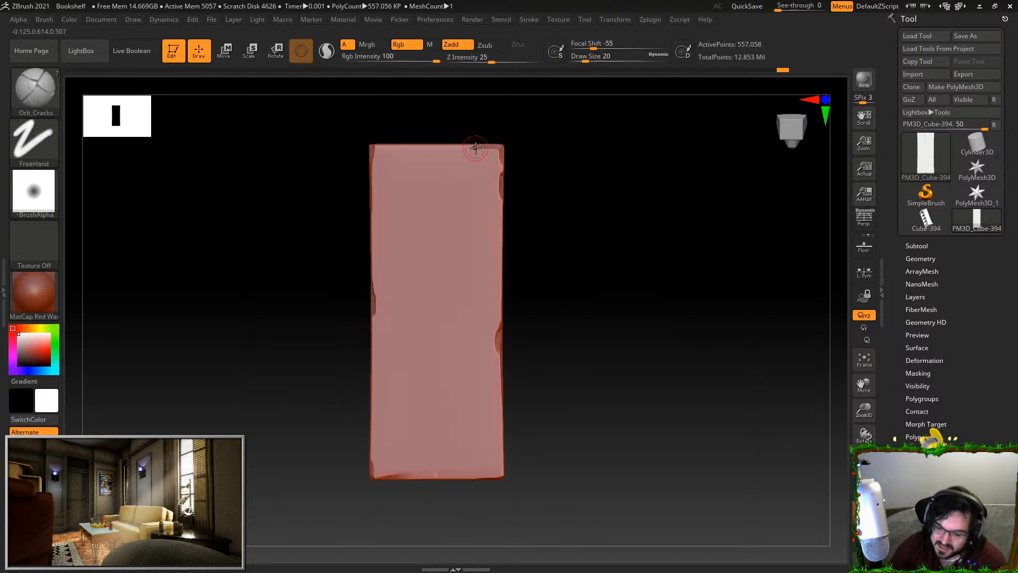
{"action": "left_click_drag", "start_coordinate": [480, 144], "coordinate": [475, 236]}
{"action": "key", "text": "ctrl+z"}
{"action": "mouse_move", "coordinate": [478, 142]}
{"action": "left_mouse_down"}
{"action": "mouse_move", "coordinate": [470, 289]}
{"action": "mouse_move", "coordinate": [440, 395]}
{"action": "mouse_move", "coordinate": [438, 479]}
{"action": "left_mouse_up"}
{"action": "key", "text": "ctrl+z"}
{"action": "left_click_drag", "start_coordinate": [449, 281], "coordinate": [456, 536]}
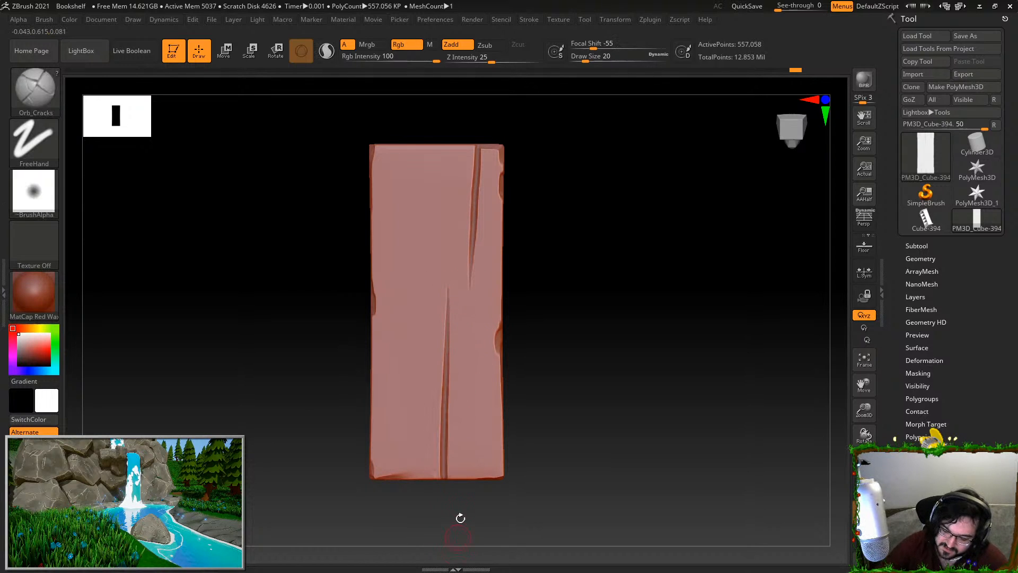
{"action": "left_click_drag", "start_coordinate": [482, 348], "coordinate": [480, 546]}
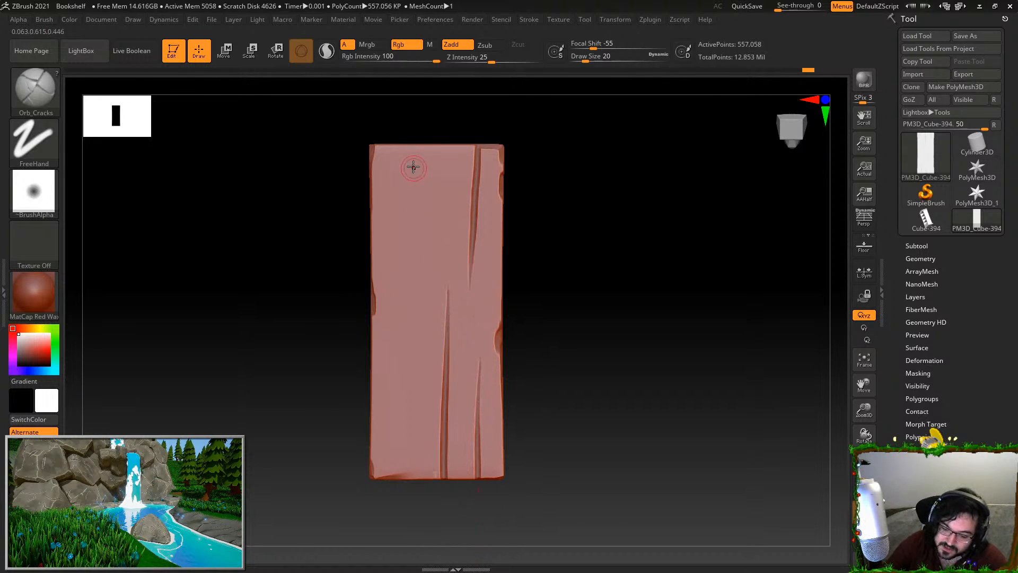
Fill the rest of this face with staggered lengthwise cracks from the upper edge, across the middle, and down to the lower edge
{"action": "left_click_drag", "start_coordinate": [416, 142], "coordinate": [408, 268]}
{"action": "left_click_drag", "start_coordinate": [434, 198], "coordinate": [423, 331]}
{"action": "left_click_drag", "start_coordinate": [429, 209], "coordinate": [416, 377]}
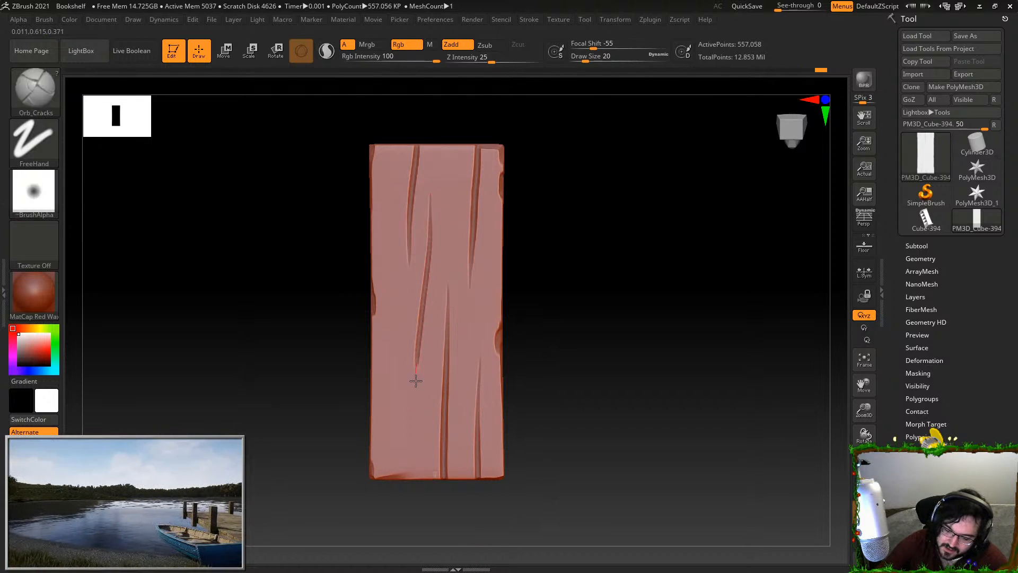
{"action": "left_click_drag", "start_coordinate": [394, 258], "coordinate": [390, 397]}
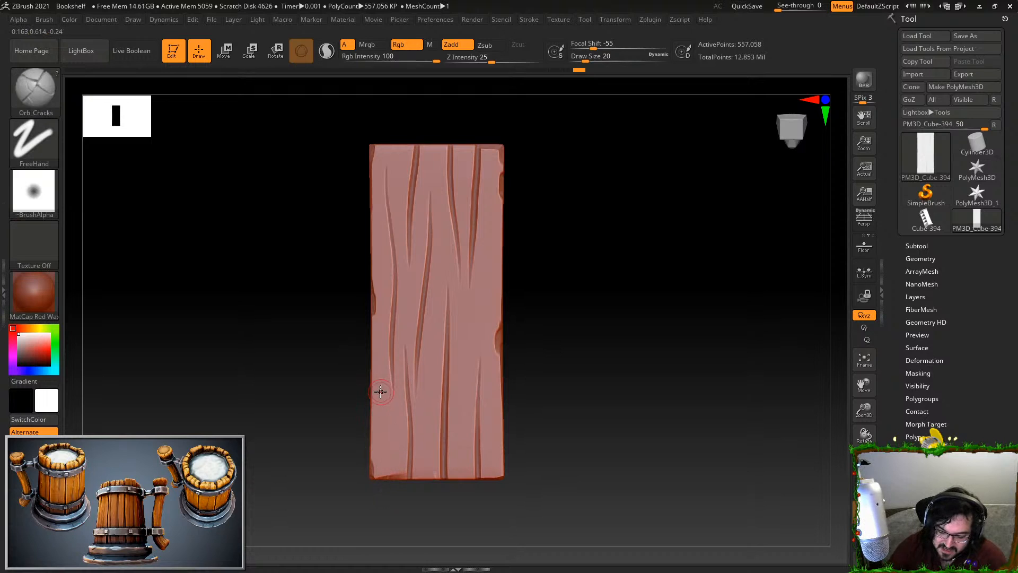
{"action": "left_click_drag", "start_coordinate": [384, 409], "coordinate": [388, 483]}
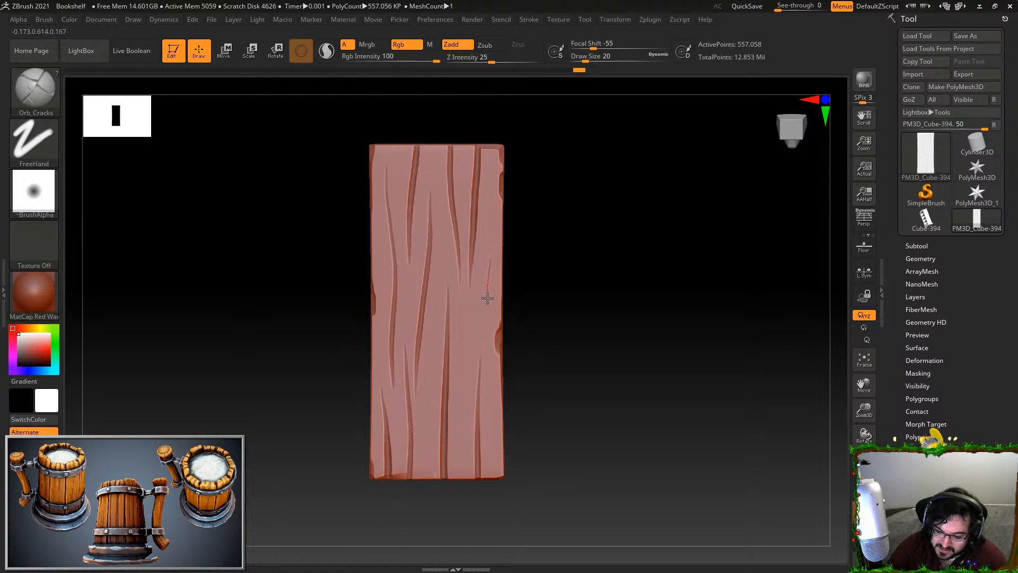
{"action": "left_click_drag", "start_coordinate": [492, 233], "coordinate": [486, 344]}
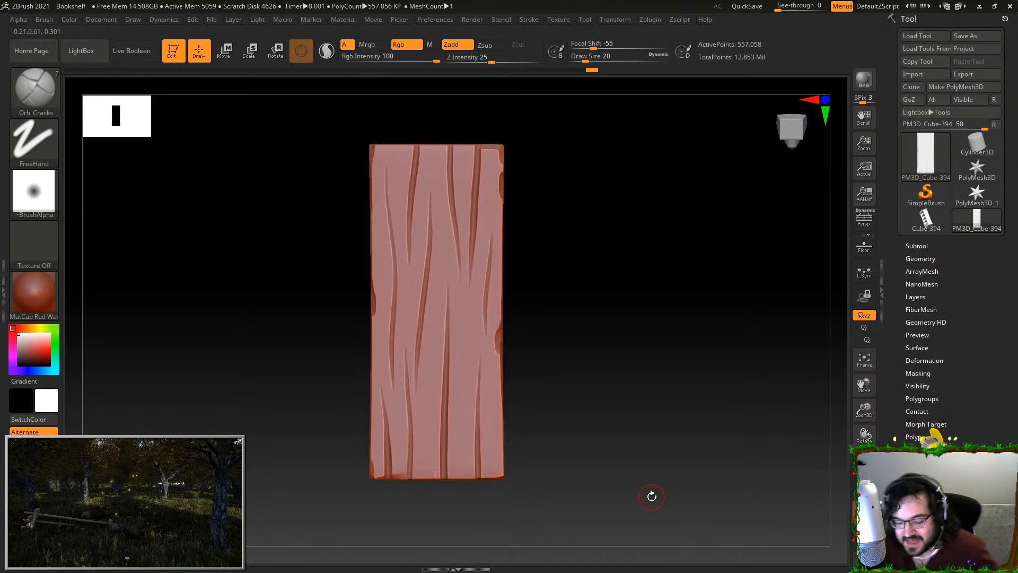
Show the whole bookcase again, isolate the top board behind the curved crown piece, and view it face-on
{"action": "key", "text": "ctrl+shift"}
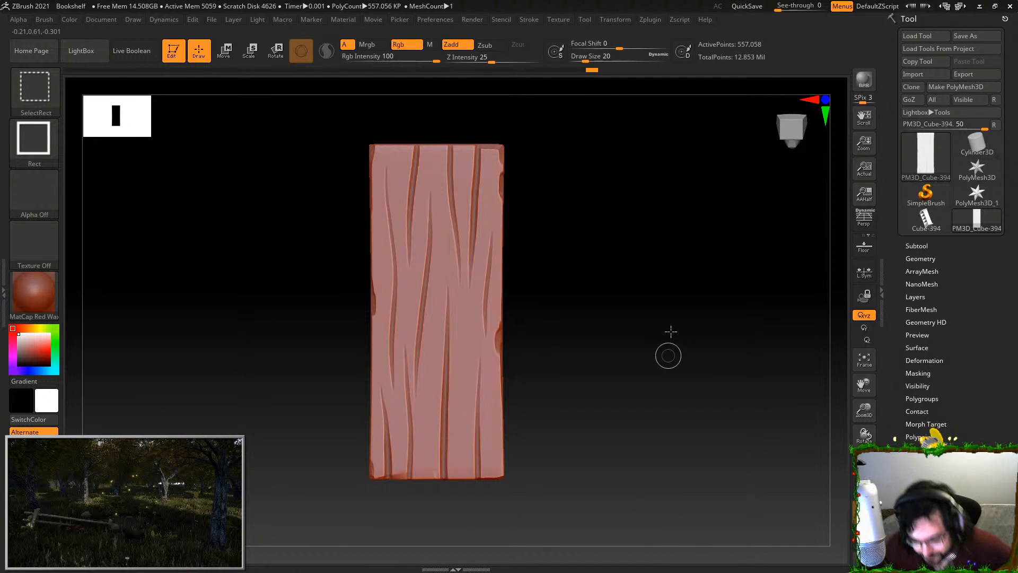
{"action": "left_click", "coordinate": [792, 497], "text": "ctrl+shift"}
{"action": "left_click_drag", "start_coordinate": [759, 477], "coordinate": [69, 318]}
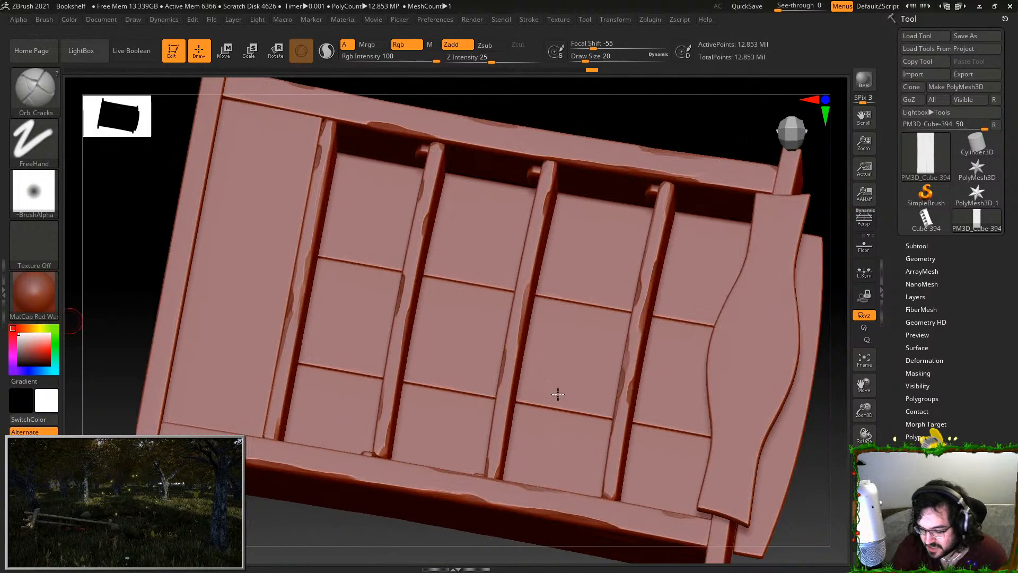
{"action": "left_click_drag", "start_coordinate": [828, 415], "coordinate": [906, 469]}
{"action": "left_click_drag", "start_coordinate": [803, 430], "coordinate": [781, 420]}
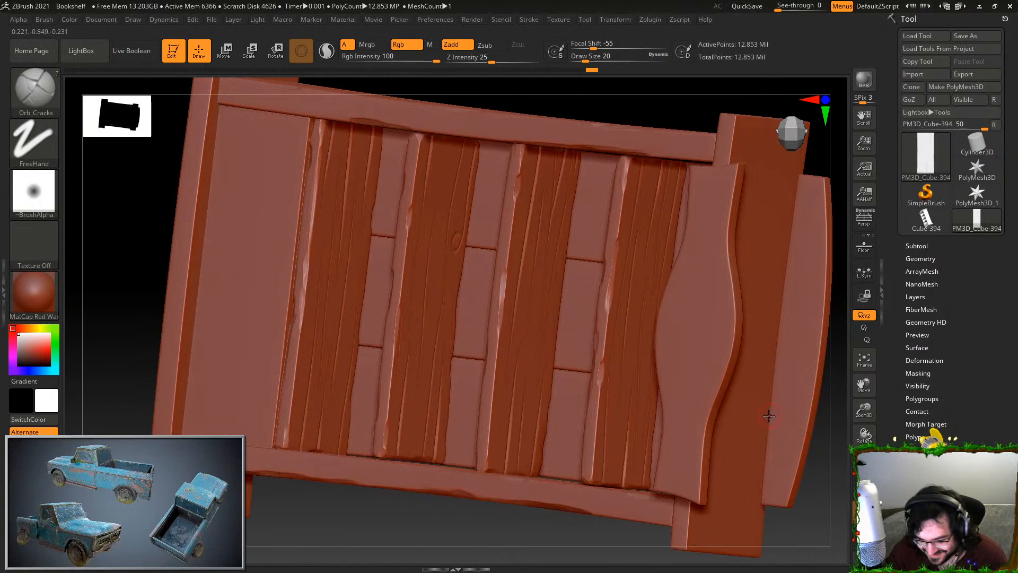
{"action": "key", "text": "ctrl+shift"}
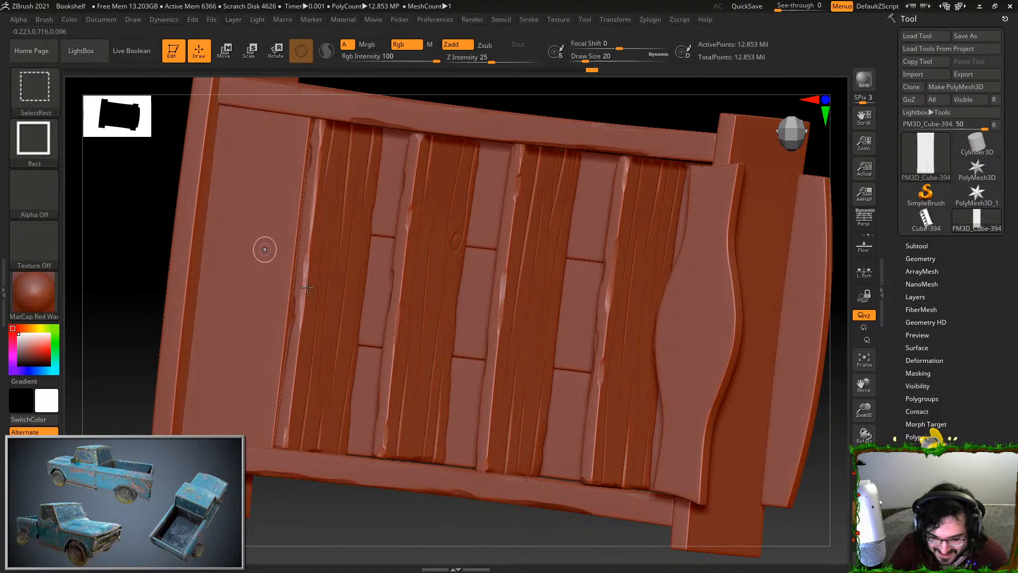
{"action": "left_click", "coordinate": [734, 515], "text": "ctrl+shift"}
{"action": "left_click_drag", "start_coordinate": [731, 515], "coordinate": [756, 370]}
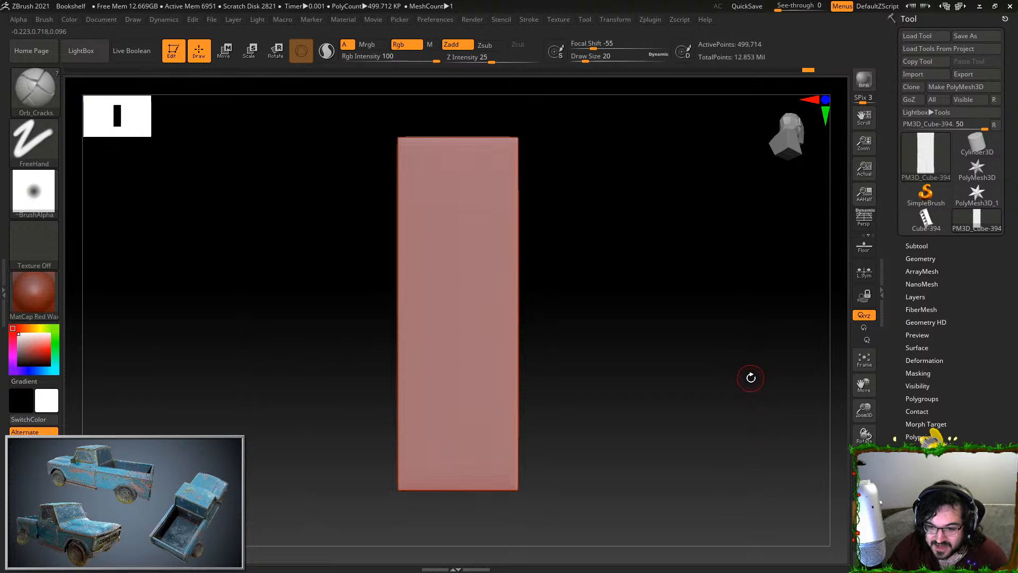
Try a crack from the board's upper edge, undo it, and switch to the TrimDynamic brush
{"action": "left_click_drag", "start_coordinate": [500, 136], "coordinate": [498, 211]}
{"action": "key", "text": "ctrl+z"}
{"action": "key", "text": "b"}
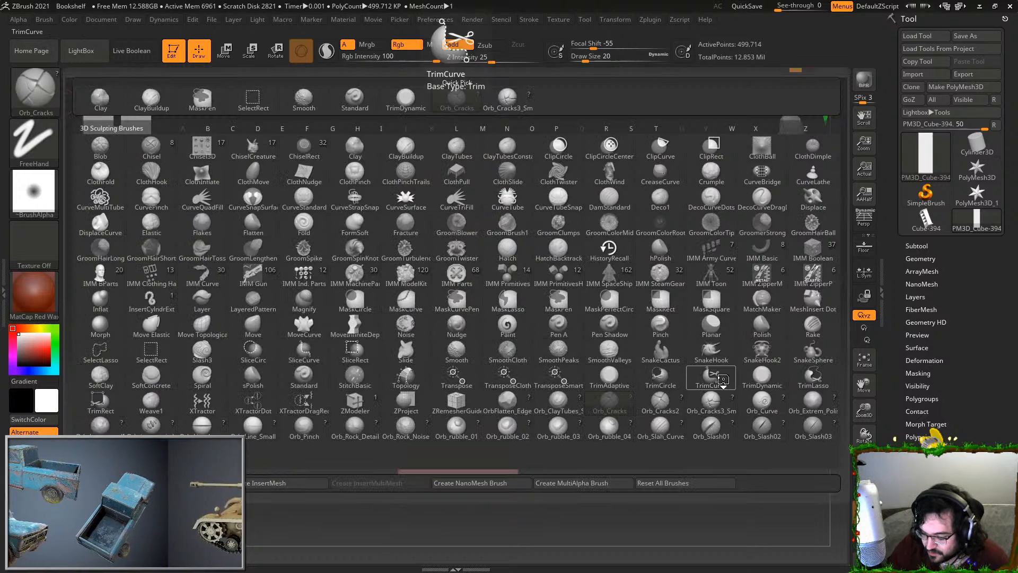
{"action": "left_click", "coordinate": [763, 375]}
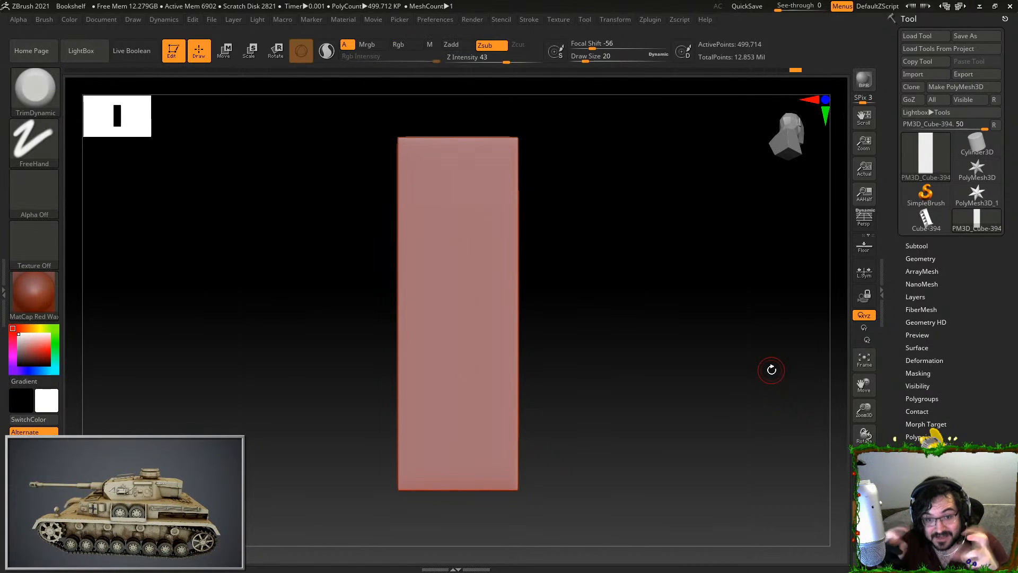
Chip the board's long edge at the upper corner and mid-length, and wear down the edge at its lower end
{"action": "mouse_move", "coordinate": [595, 247]}
{"action": "left_mouse_down"}
{"action": "mouse_move", "coordinate": [516, 158]}
{"action": "mouse_move", "coordinate": [523, 229]}
{"action": "left_mouse_up"}
{"action": "left_click_drag", "start_coordinate": [521, 293], "coordinate": [521, 302]}
{"action": "left_click_drag", "start_coordinate": [544, 304], "coordinate": [557, 295]}
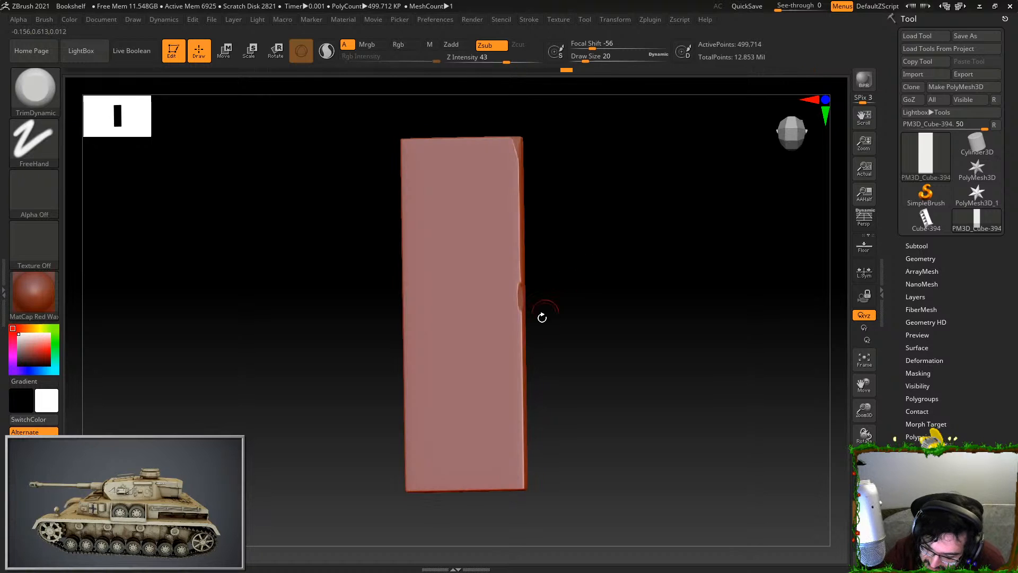
{"action": "left_click_drag", "start_coordinate": [560, 471], "coordinate": [579, 399]}
{"action": "left_click_drag", "start_coordinate": [502, 459], "coordinate": [426, 462]}
Chip and wear down the board's long edges around its thin side with TrimDynamic
{"action": "mouse_move", "coordinate": [426, 497]}
{"action": "left_mouse_down"}
{"action": "mouse_move", "coordinate": [452, 496]}
{"action": "mouse_move", "coordinate": [407, 412]}
{"action": "mouse_move", "coordinate": [535, 341]}
{"action": "left_mouse_up"}
{"action": "left_click_drag", "start_coordinate": [294, 154], "coordinate": [311, 195]}
{"action": "left_click_drag", "start_coordinate": [461, 249], "coordinate": [474, 213]}
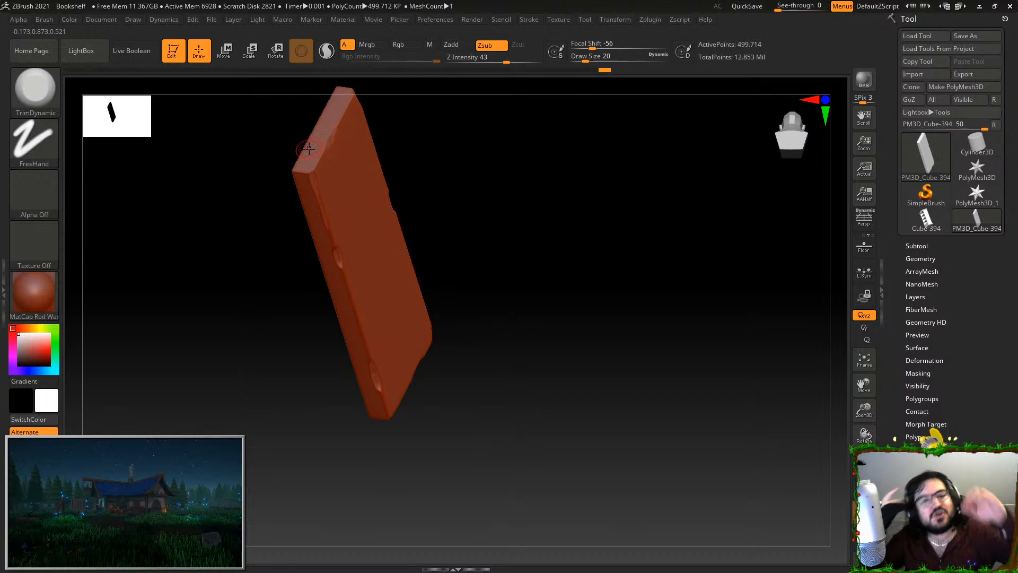
{"action": "left_click_drag", "start_coordinate": [533, 260], "coordinate": [329, 225]}
{"action": "left_click_drag", "start_coordinate": [386, 273], "coordinate": [299, 249]}
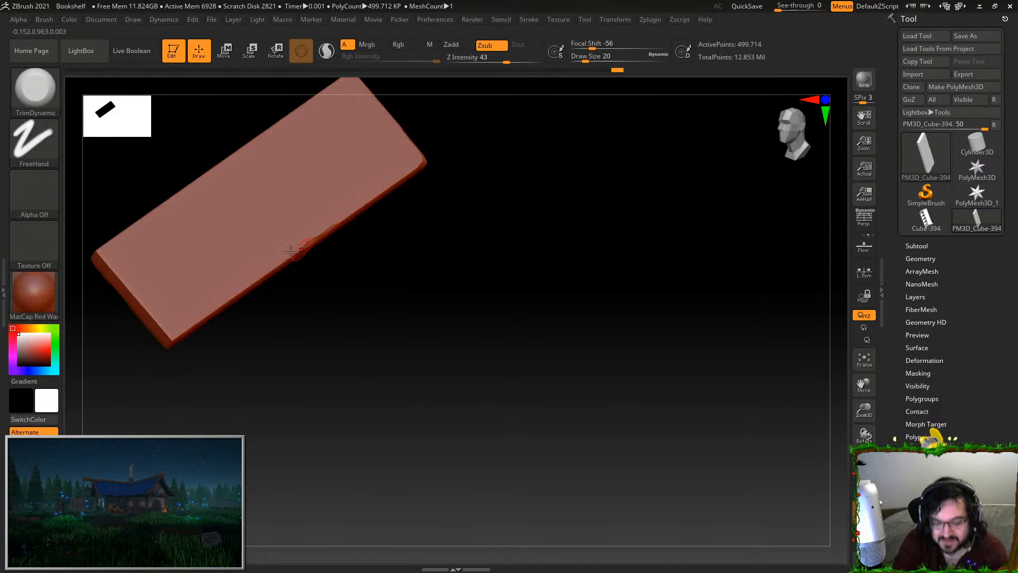
Chip the edge and corner at the board's short end, and wear the remaining edges around the other broad face
{"action": "left_click_drag", "start_coordinate": [214, 385], "coordinate": [159, 318]}
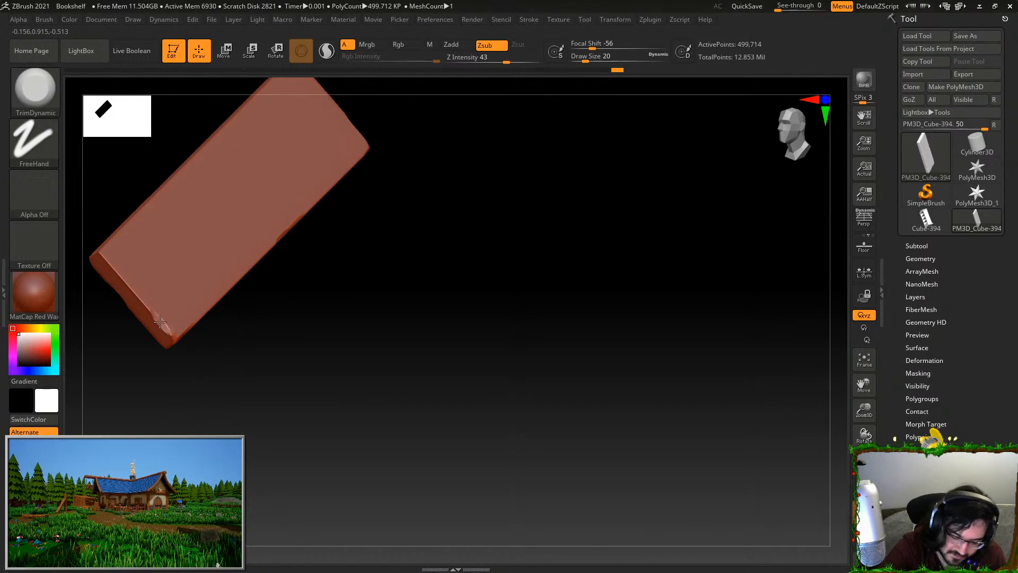
{"action": "left_click_drag", "start_coordinate": [230, 354], "coordinate": [202, 273]}
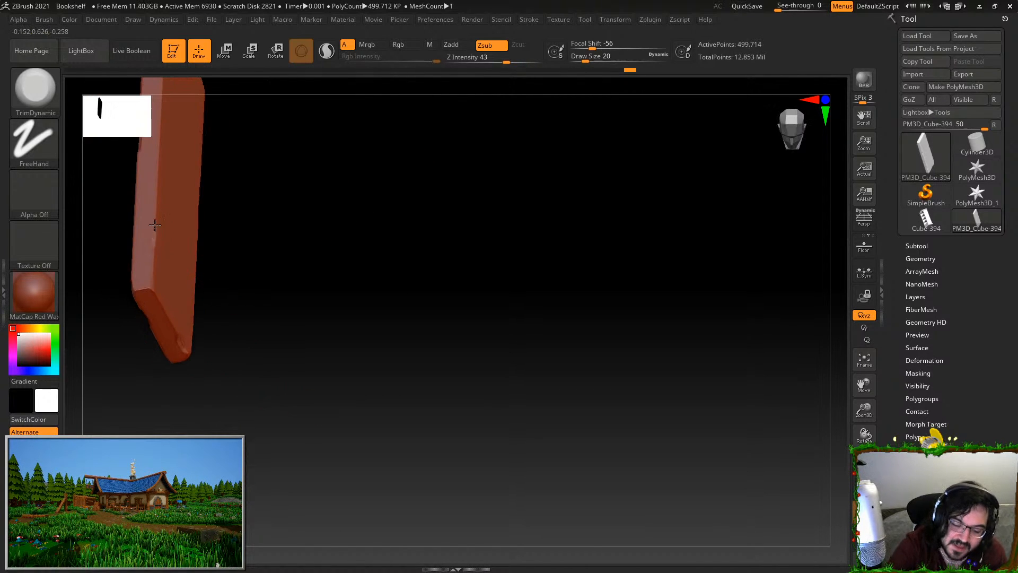
{"action": "left_click_drag", "start_coordinate": [206, 201], "coordinate": [313, 380]}
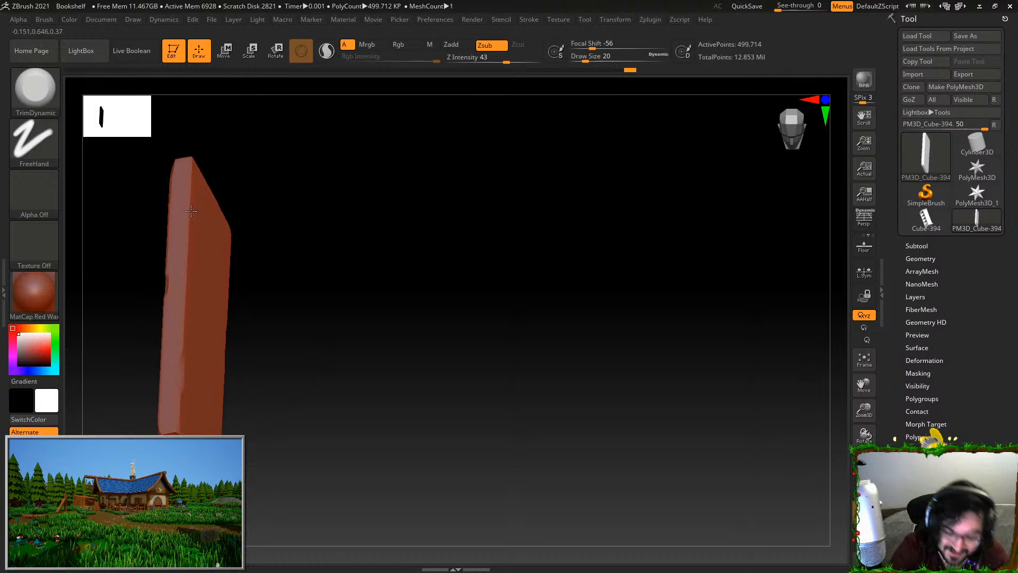
{"action": "left_click_drag", "start_coordinate": [228, 193], "coordinate": [215, 175]}
{"action": "left_click_drag", "start_coordinate": [298, 176], "coordinate": [606, 281]}
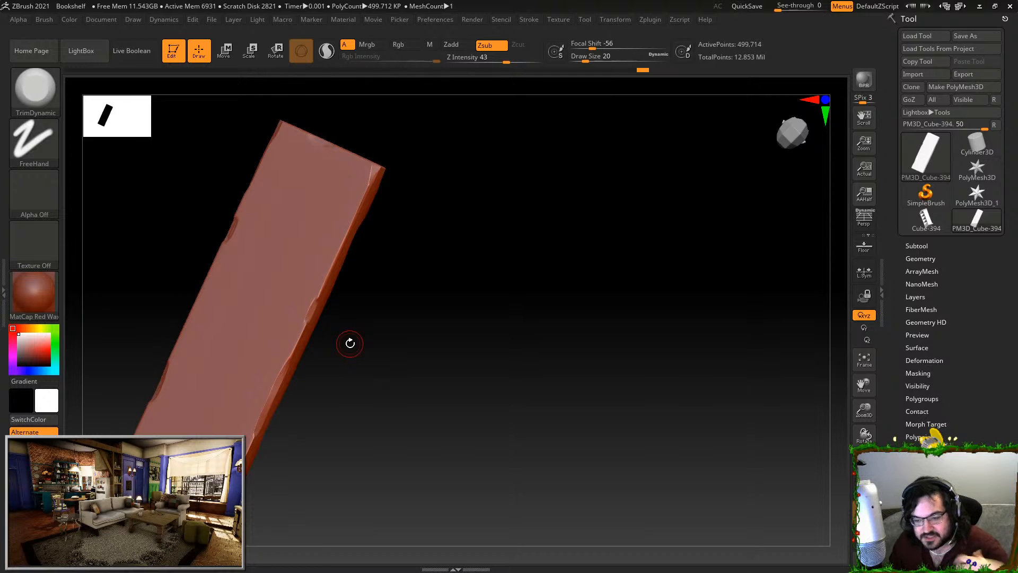
Switch to the Orb_Cracks brush and carve a lengthwise crack from the short upper edge of the board's broad face
{"action": "left_click_drag", "start_coordinate": [350, 343], "coordinate": [608, 330], "text": "shift"}
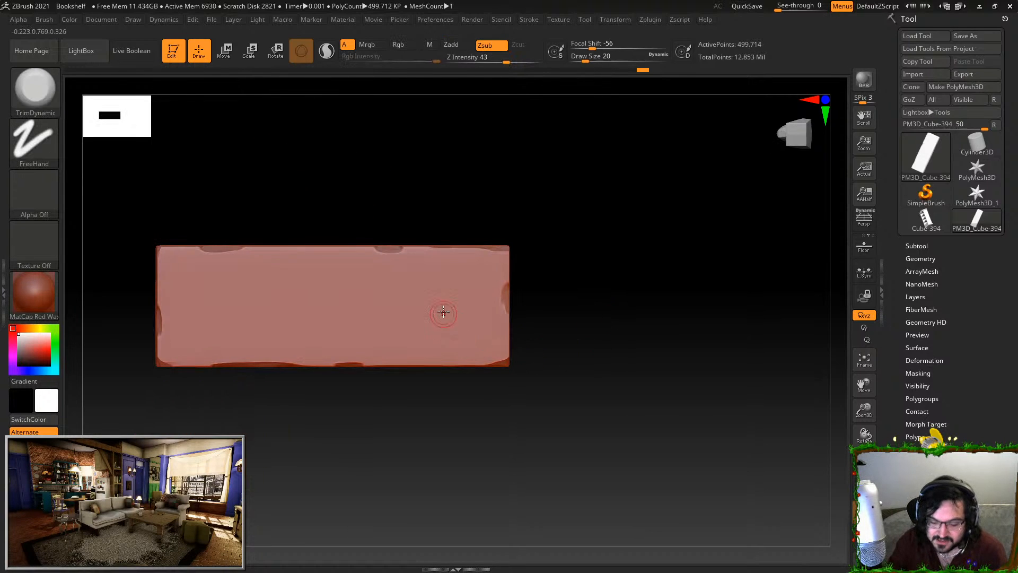
{"action": "left_click_drag", "start_coordinate": [536, 305], "coordinate": [582, 357]}
{"action": "left_click_drag", "start_coordinate": [499, 453], "coordinate": [592, 385], "text": "alt"}
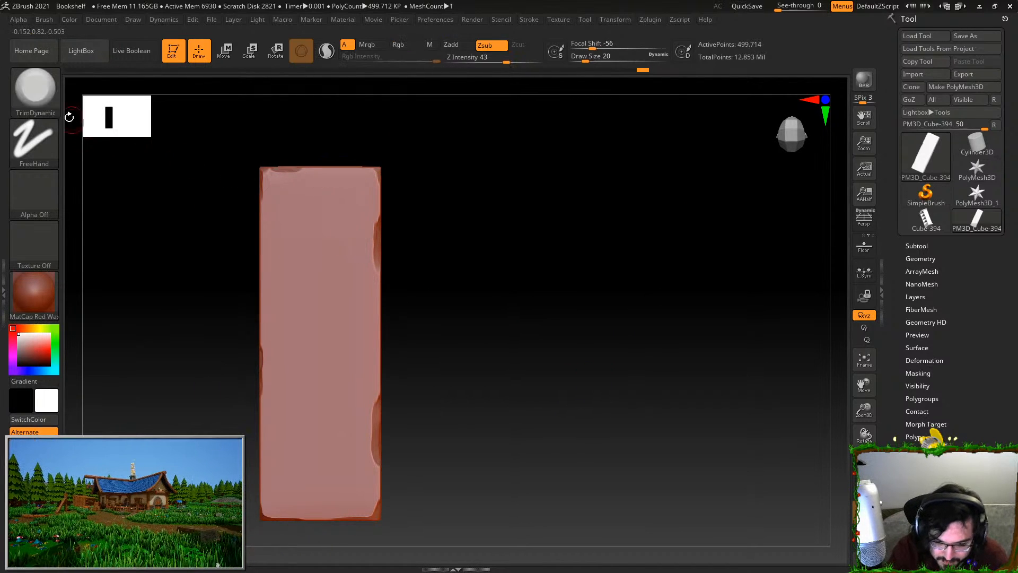
{"action": "left_click", "coordinate": [49, 106]}
{"action": "left_click", "coordinate": [710, 405]}
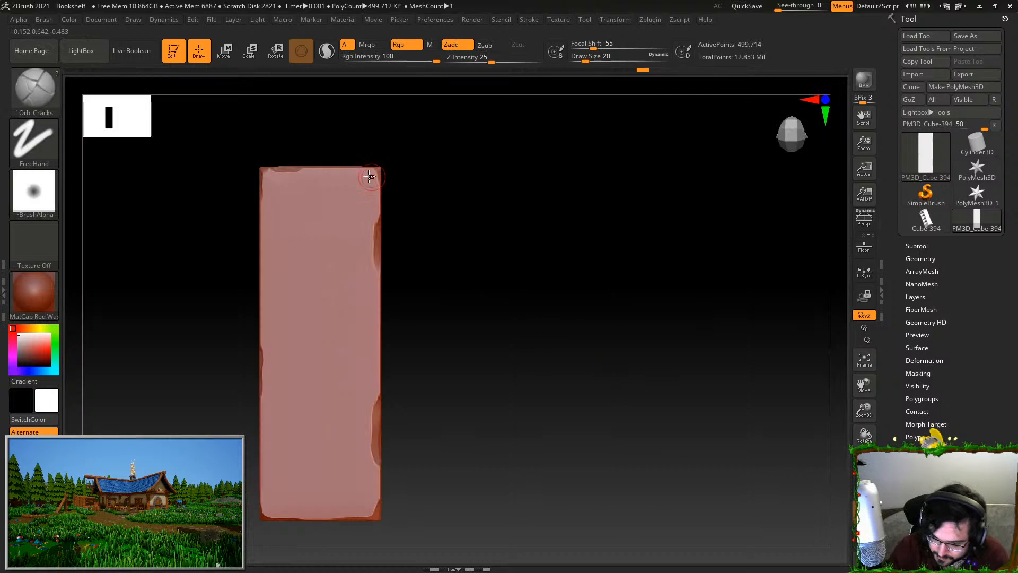
{"action": "left_click_drag", "start_coordinate": [352, 168], "coordinate": [348, 252]}
{"action": "key", "text": "ctrl+z"}
{"action": "left_click_drag", "start_coordinate": [355, 194], "coordinate": [352, 339]}
Carve a long crack and a shorter one beside it, both running out through the board's lower end
{"action": "left_click_drag", "start_coordinate": [309, 228], "coordinate": [310, 519]}
{"action": "left_click_drag", "start_coordinate": [325, 407], "coordinate": [326, 516]}
{"action": "key", "text": "ctrl+z"}
{"action": "left_click_drag", "start_coordinate": [323, 416], "coordinate": [327, 557]}
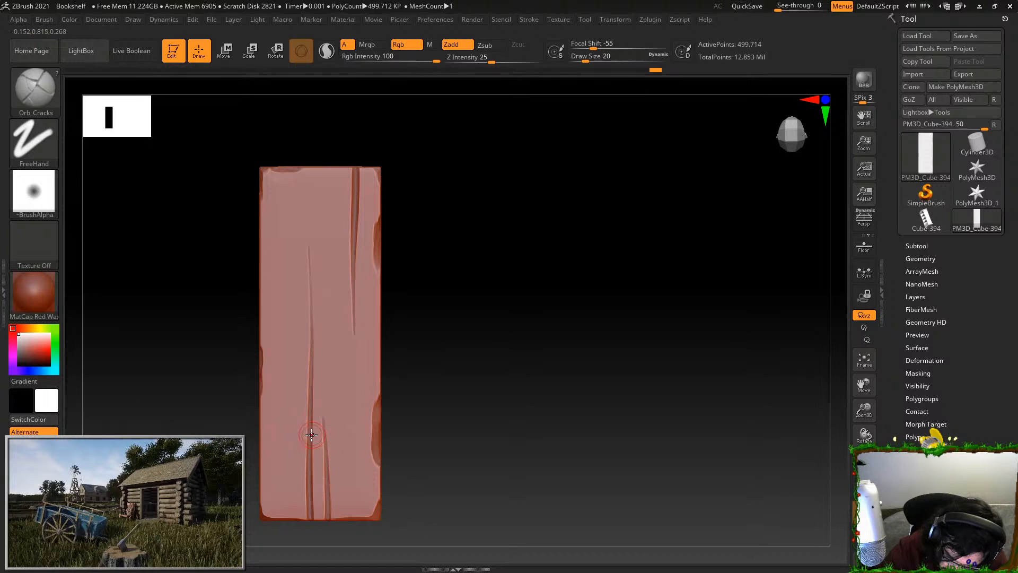
{"action": "key", "text": "ctrl+z"}
{"action": "left_click_drag", "start_coordinate": [311, 431], "coordinate": [331, 436]}
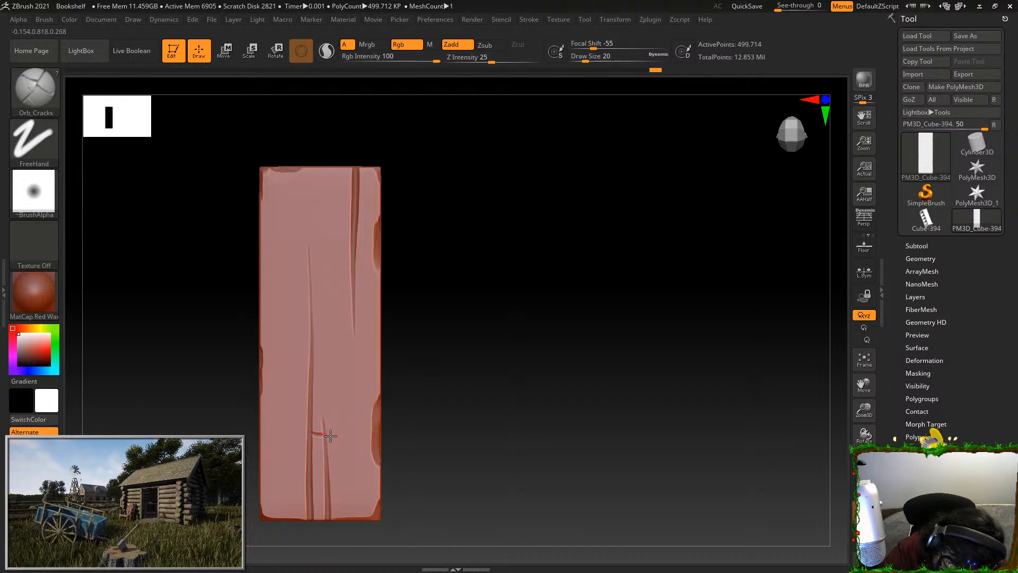
{"action": "key", "text": "ctrl+z"}
Add a long, slightly slanted crack through the middle of the face and a short one out through the lower end
{"action": "mouse_move", "coordinate": [336, 223]}
{"action": "left_mouse_down"}
{"action": "mouse_move", "coordinate": [336, 348]}
{"action": "mouse_move", "coordinate": [364, 431]}
{"action": "mouse_move", "coordinate": [358, 525]}
{"action": "left_mouse_up"}
{"action": "key", "text": "ctrl+z"}
{"action": "left_click_drag", "start_coordinate": [364, 424], "coordinate": [358, 533]}
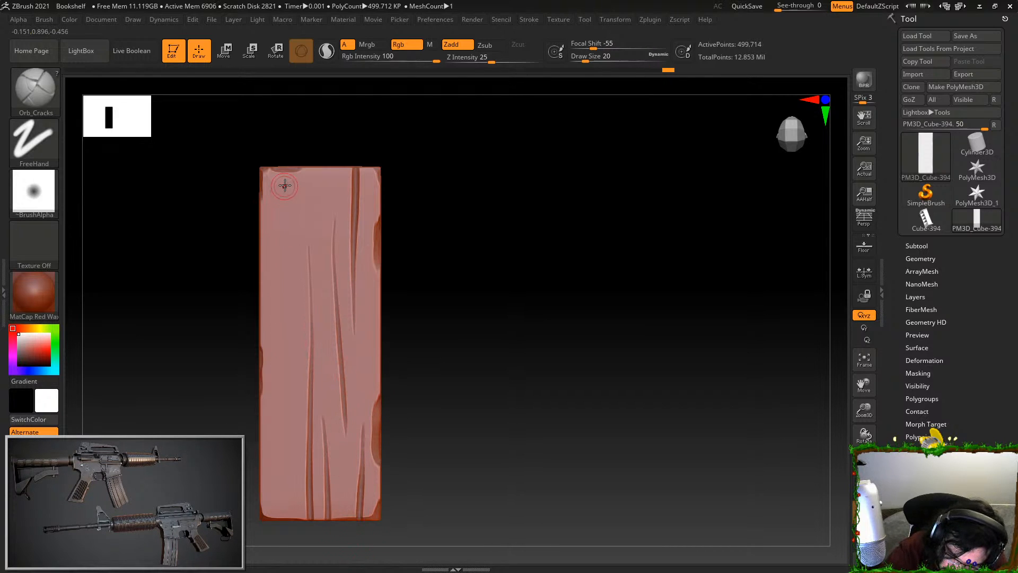
Carve three long lengthwise wood-grain cracks near both sides of the isolated lower front panel's back face using the Orb_Cracks brush
{"action": "mouse_move", "coordinate": [284, 216]}
{"action": "left_mouse_down"}
{"action": "mouse_move", "coordinate": [279, 400]}
{"action": "mouse_move", "coordinate": [291, 402]}
{"action": "left_mouse_up"}
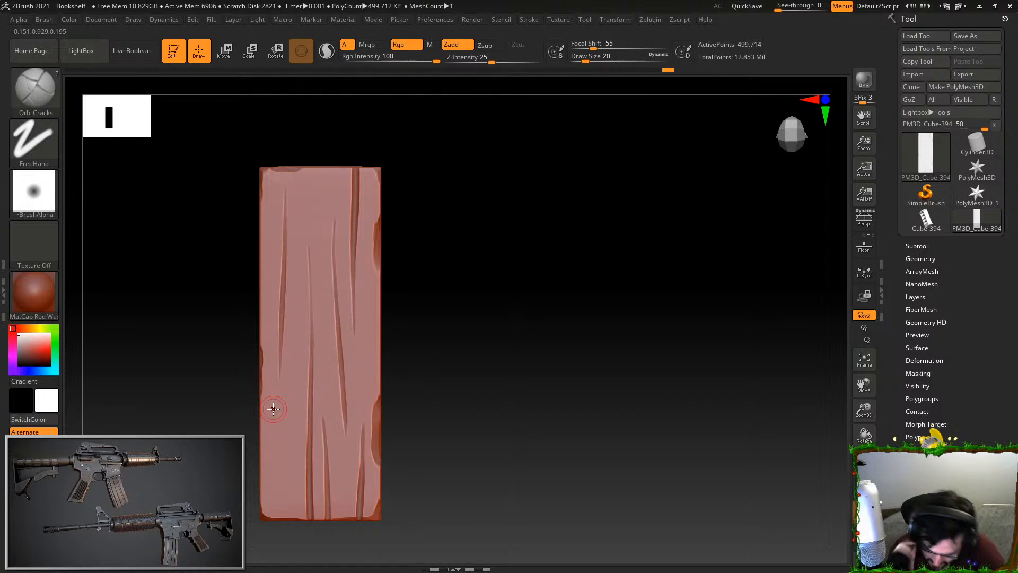
{"action": "left_click_drag", "start_coordinate": [368, 272], "coordinate": [374, 417]}
{"action": "left_click_drag", "start_coordinate": [294, 413], "coordinate": [295, 566]}
{"action": "key", "text": "ctrl+z"}
{"action": "left_click_drag", "start_coordinate": [296, 347], "coordinate": [292, 550]}
{"action": "key", "text": "ctrl+z"}
{"action": "left_click_drag", "start_coordinate": [298, 341], "coordinate": [289, 568]}
{"action": "left_click_drag", "start_coordinate": [277, 391], "coordinate": [272, 535]}
{"action": "key", "text": "ctrl+z"}
{"action": "left_click_drag", "start_coordinate": [271, 500], "coordinate": [272, 506]}
{"action": "key", "text": "ctrl+z"}
Carve a short wood-grain crack starting from the panel's short end, between the existing long cracks
{"action": "left_click_drag", "start_coordinate": [320, 166], "coordinate": [318, 221]}
{"action": "key", "text": "ctrl+z"}
{"action": "key", "text": "ctrl+z"}
{"action": "left_click_drag", "start_coordinate": [320, 167], "coordinate": [312, 260]}
{"action": "key", "text": "ctrl+z"}
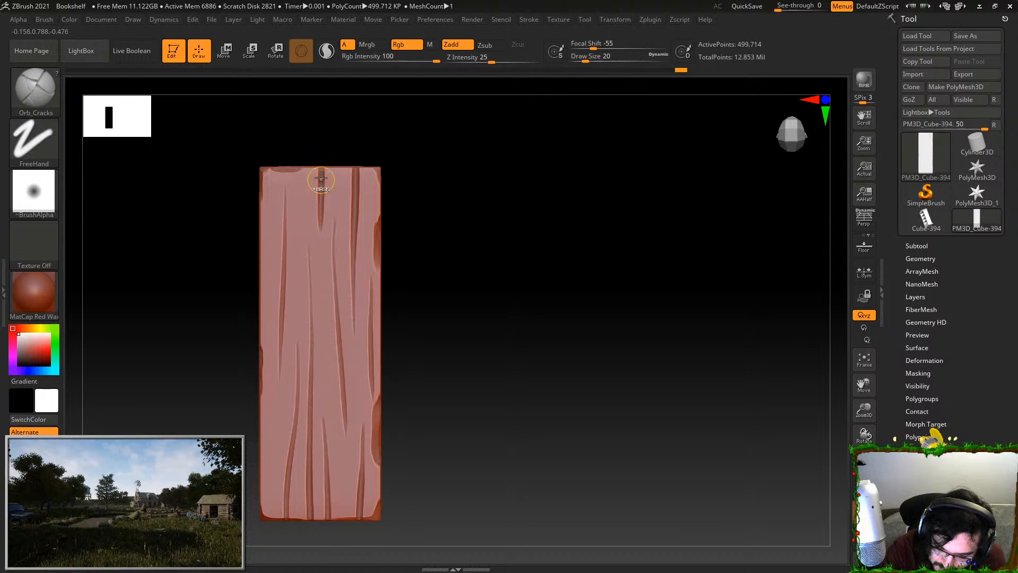
{"action": "left_click_drag", "start_coordinate": [273, 169], "coordinate": [274, 245]}
{"action": "key", "text": "ctrl+z"}
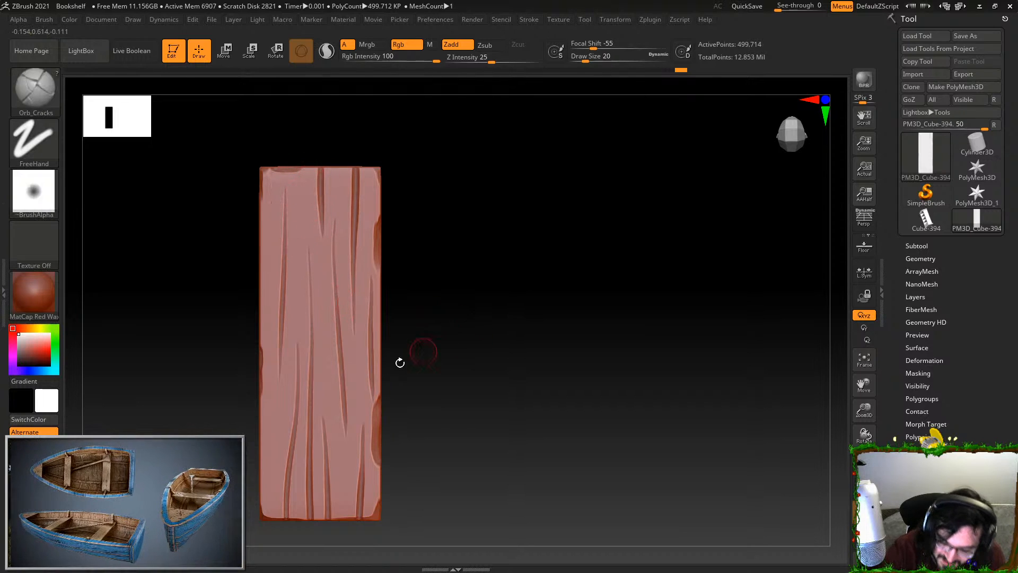
Unhide the whole bookcase, turn to its front and isolate the lower front panel again
{"action": "key", "text": "ctrl+shift"}
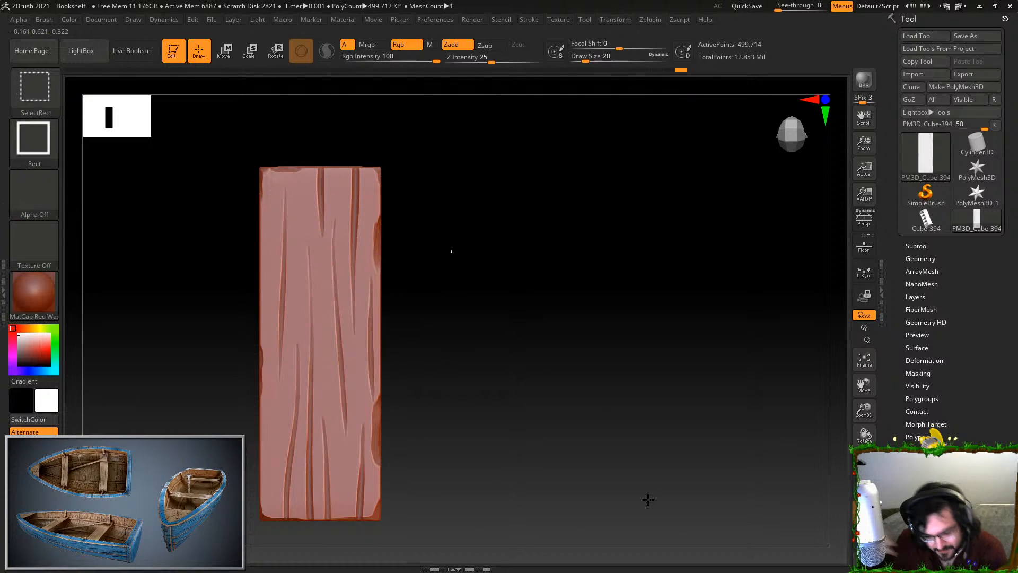
{"action": "left_click", "coordinate": [648, 498], "text": "ctrl+shift"}
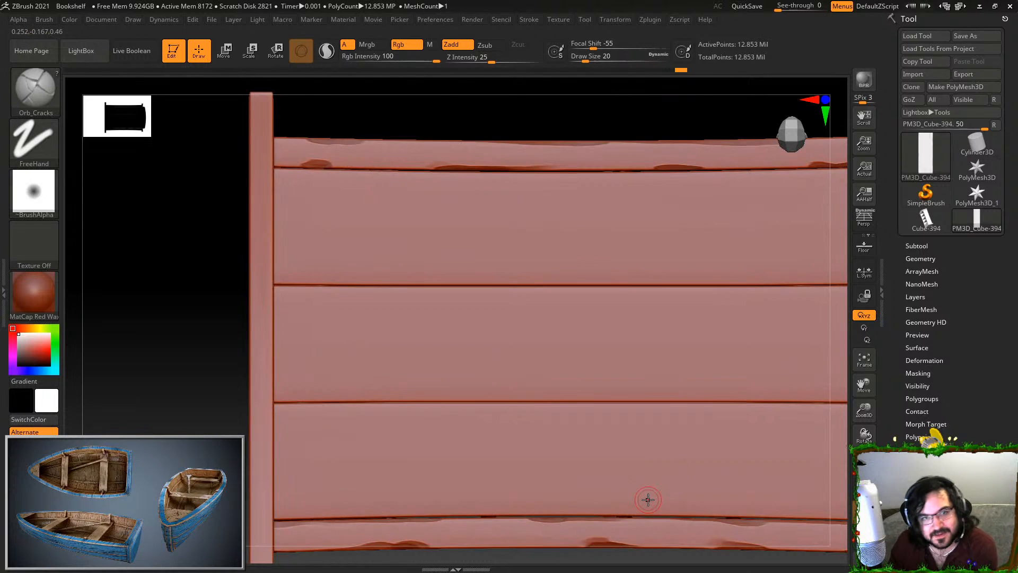
{"action": "mouse_move", "coordinate": [838, 313]}
{"action": "left_mouse_down"}
{"action": "mouse_move", "coordinate": [823, 209]}
{"action": "mouse_move", "coordinate": [643, 386]}
{"action": "mouse_move", "coordinate": [700, 397]}
{"action": "mouse_move", "coordinate": [632, 382]}
{"action": "mouse_move", "coordinate": [731, 354]}
{"action": "mouse_move", "coordinate": [482, 307]}
{"action": "left_mouse_up"}
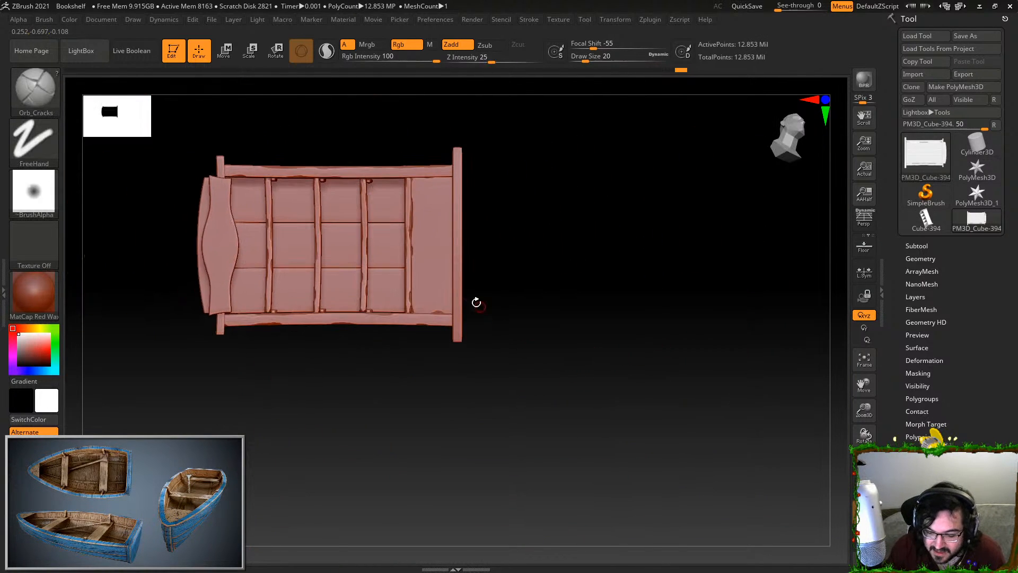
{"action": "key", "text": "ctrl+shift"}
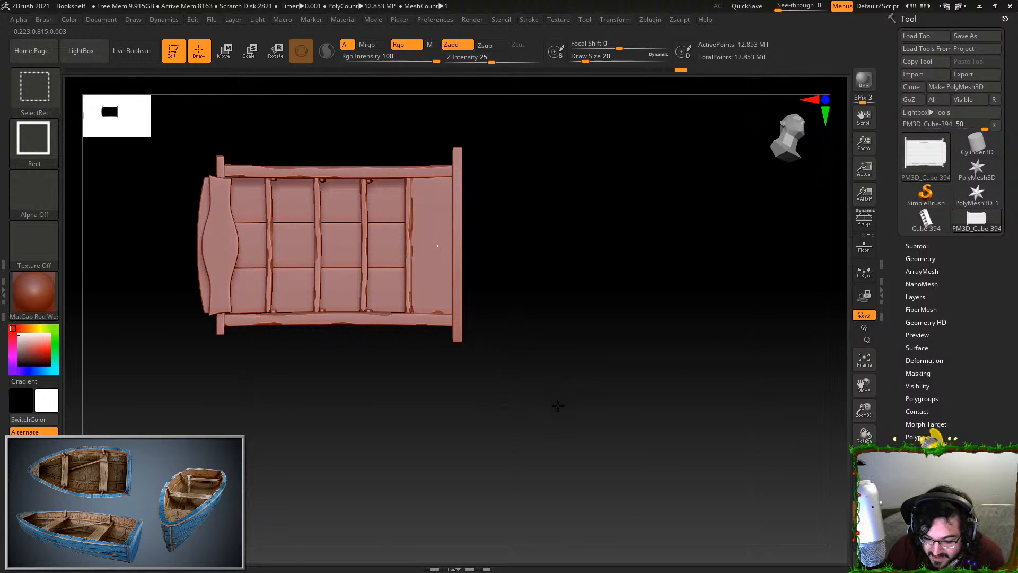
{"action": "left_click", "coordinate": [437, 246], "text": "ctrl+shift"}
{"action": "left_click_drag", "start_coordinate": [547, 409], "coordinate": [530, 366]}
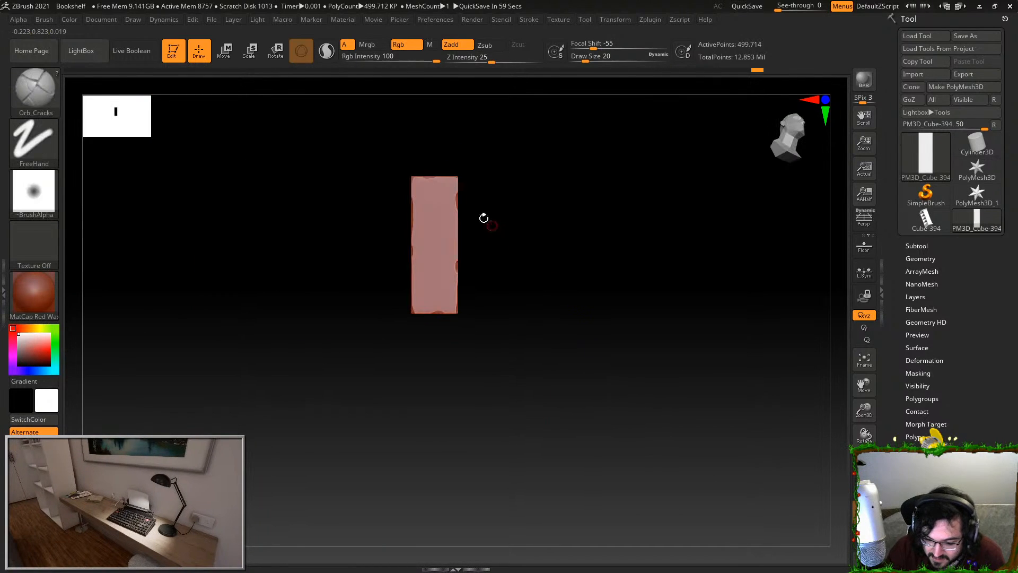
{"action": "left_click_drag", "start_coordinate": [490, 197], "coordinate": [512, 237], "text": "alt"}
Carve two lengthwise cracks into the panel's front face, one from the short end and one along the middle
{"action": "left_click_drag", "start_coordinate": [409, 114], "coordinate": [409, 216]}
{"action": "key", "text": "ctrl+z"}
{"action": "left_click_drag", "start_coordinate": [409, 113], "coordinate": [411, 257]}
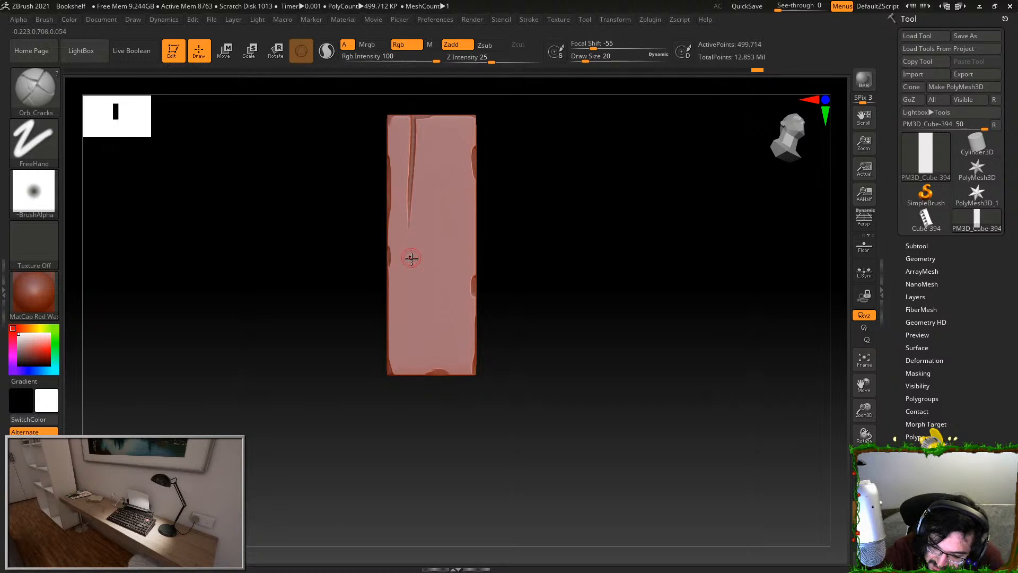
{"action": "left_click_drag", "start_coordinate": [436, 159], "coordinate": [430, 290]}
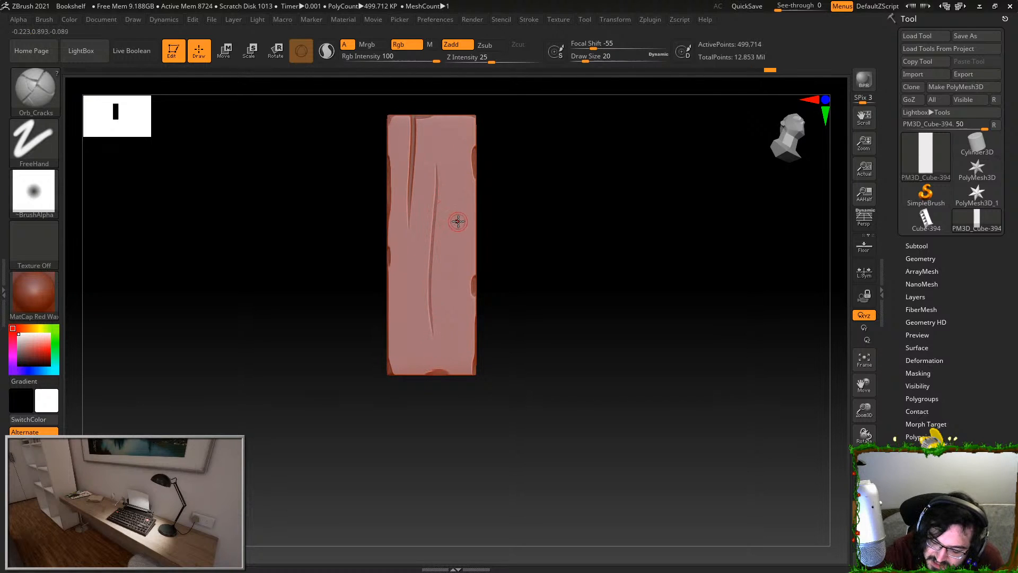
{"action": "mouse_move", "coordinate": [457, 260]}
{"action": "left_mouse_down"}
{"action": "mouse_move", "coordinate": [450, 234]}
{"action": "mouse_move", "coordinate": [454, 377]}
{"action": "left_mouse_up"}
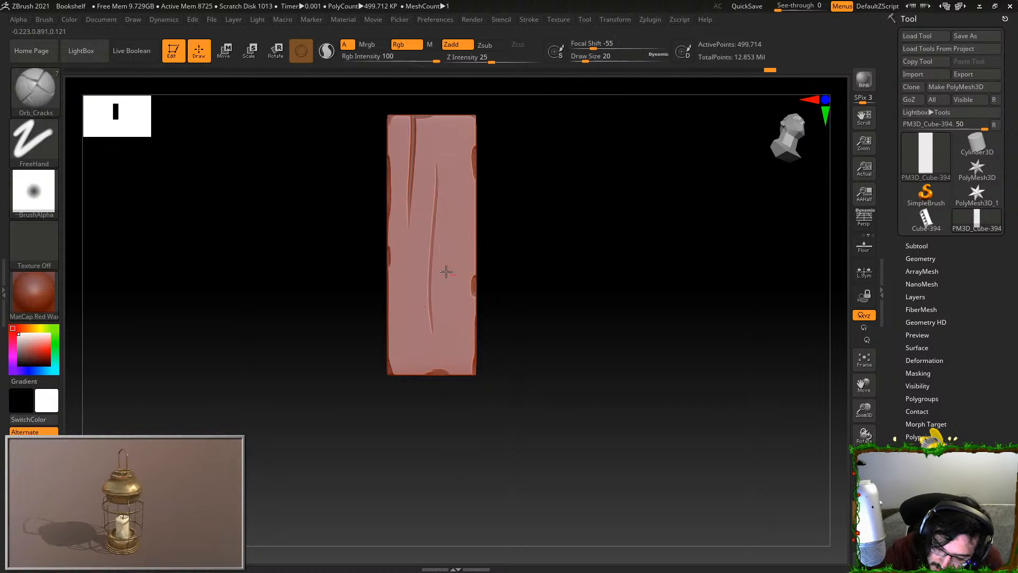
{"action": "key", "text": "ctrl+z"}
{"action": "key", "text": "ctrl+z"}
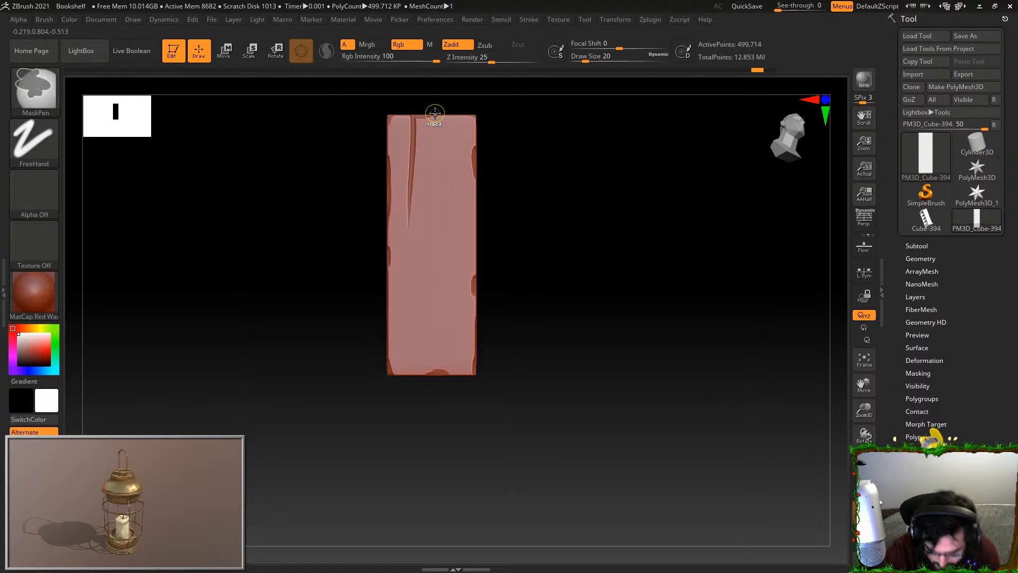
{"action": "key", "text": "ctrl+shift+z"}
{"action": "key", "text": "ctrl+shift+z"}
{"action": "key", "text": "ctrl+z"}
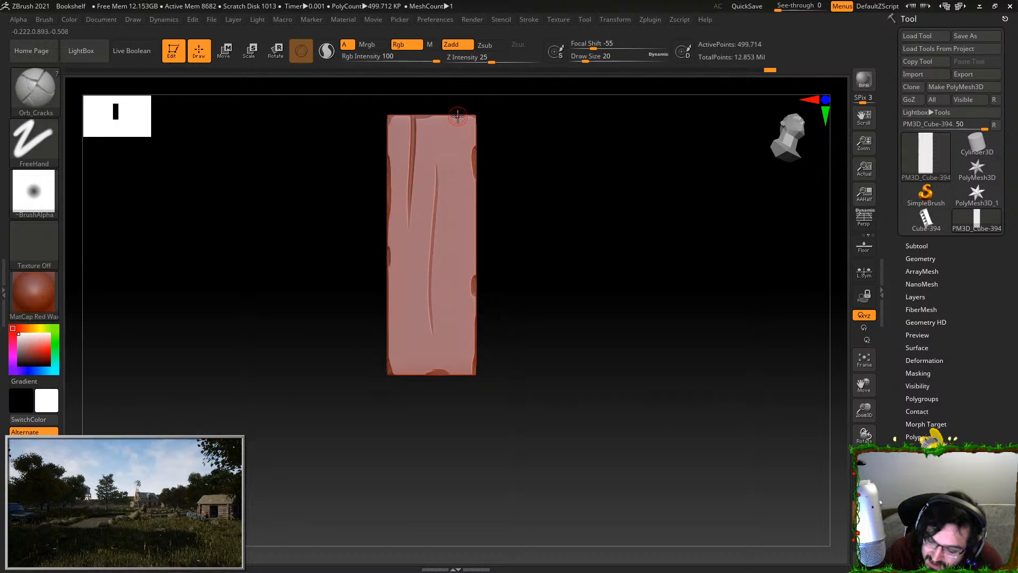
Carve more lengthwise cracks running in from both short ends of the panel's front face
{"action": "left_click_drag", "start_coordinate": [459, 116], "coordinate": [460, 265]}
{"action": "left_click_drag", "start_coordinate": [456, 117], "coordinate": [454, 368]}
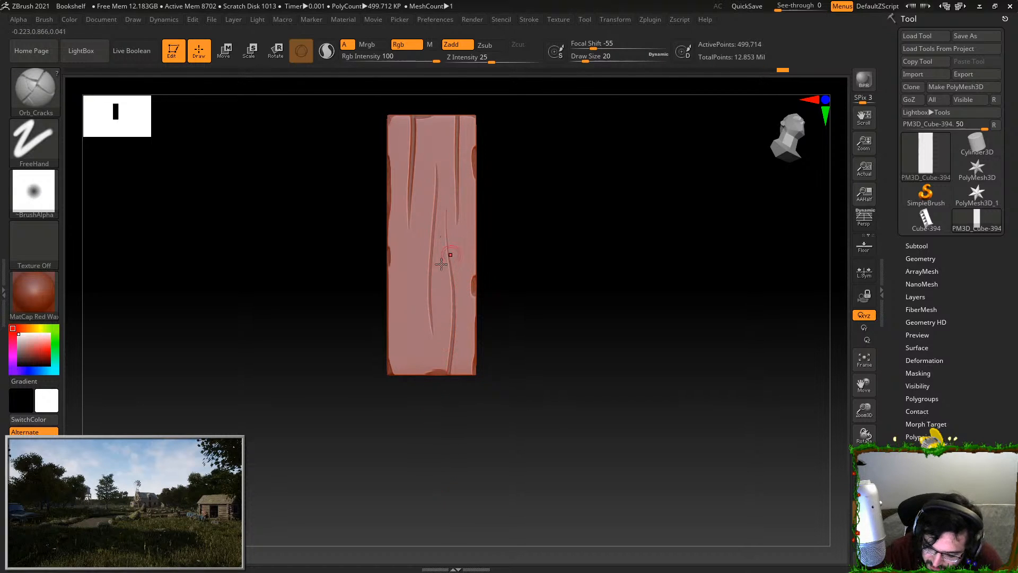
{"action": "left_click_drag", "start_coordinate": [399, 210], "coordinate": [408, 374]}
{"action": "left_click_drag", "start_coordinate": [416, 212], "coordinate": [413, 373]}
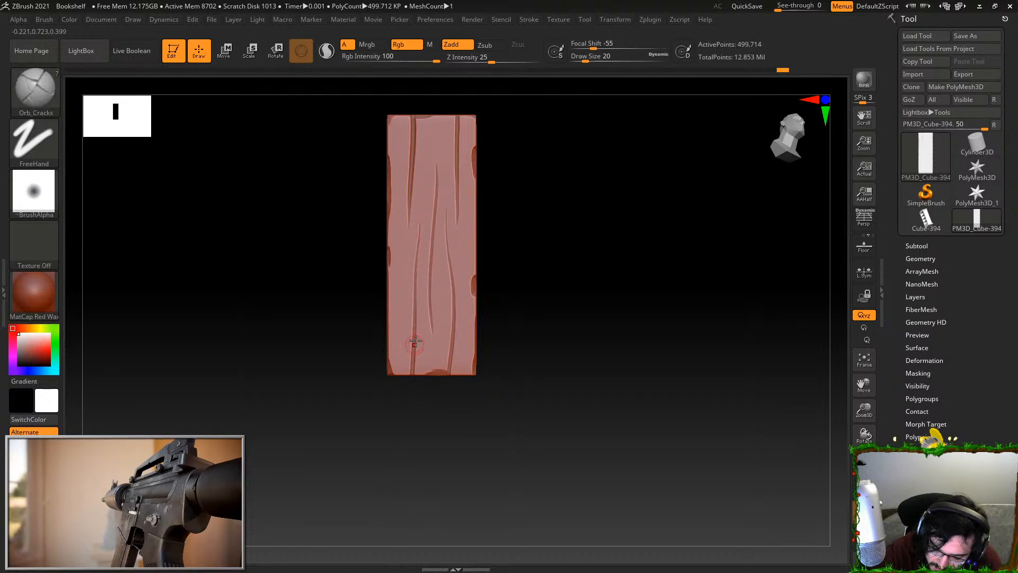
{"action": "left_click_drag", "start_coordinate": [415, 321], "coordinate": [418, 376]}
{"action": "key", "text": "ctrl+z"}
{"action": "left_click_drag", "start_coordinate": [416, 314], "coordinate": [421, 376]}
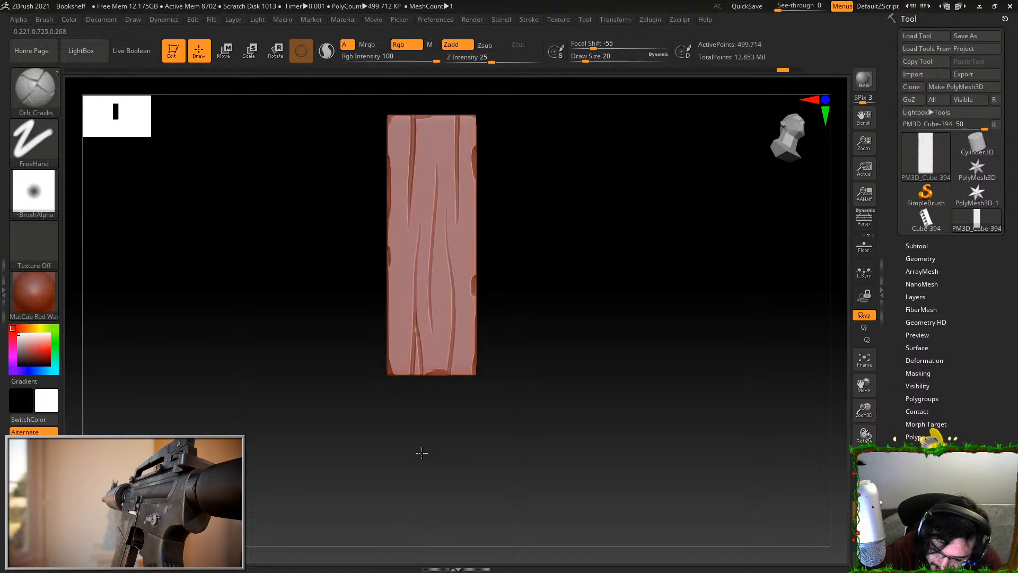
{"action": "key", "text": "ctrl+z"}
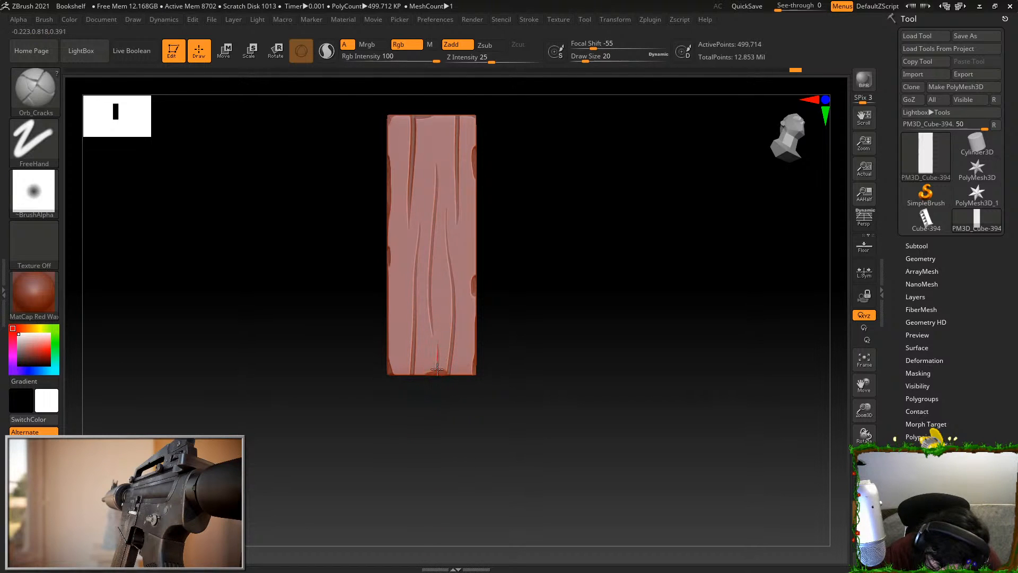
Fill the remaining gaps on the front face with long edge cracks and short cracks starting at the panel's end
{"action": "left_click_drag", "start_coordinate": [402, 272], "coordinate": [398, 513]}
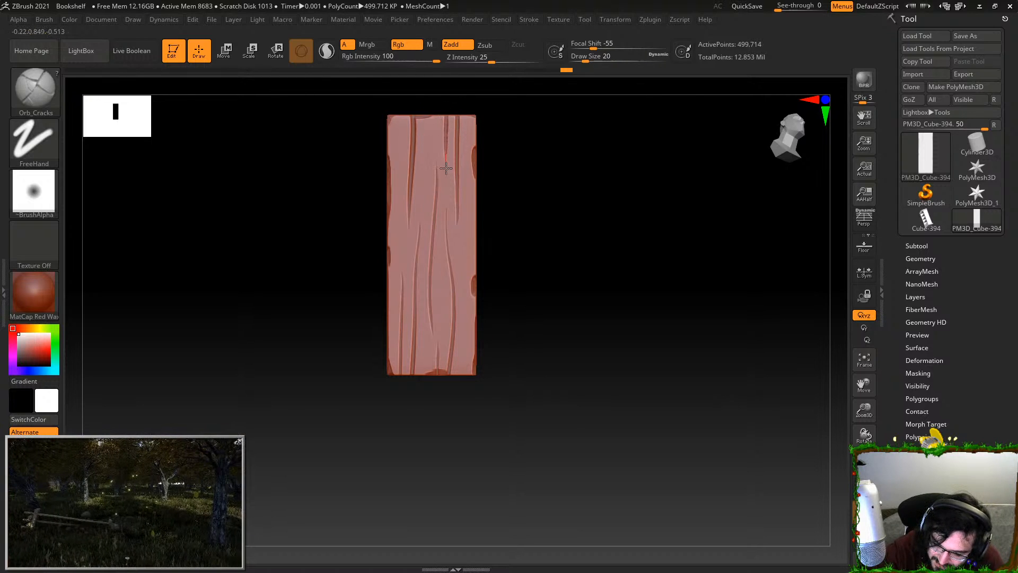
{"action": "left_click_drag", "start_coordinate": [446, 115], "coordinate": [447, 172]}
{"action": "key", "text": "ctrl+z"}
{"action": "left_click_drag", "start_coordinate": [447, 112], "coordinate": [446, 173]}
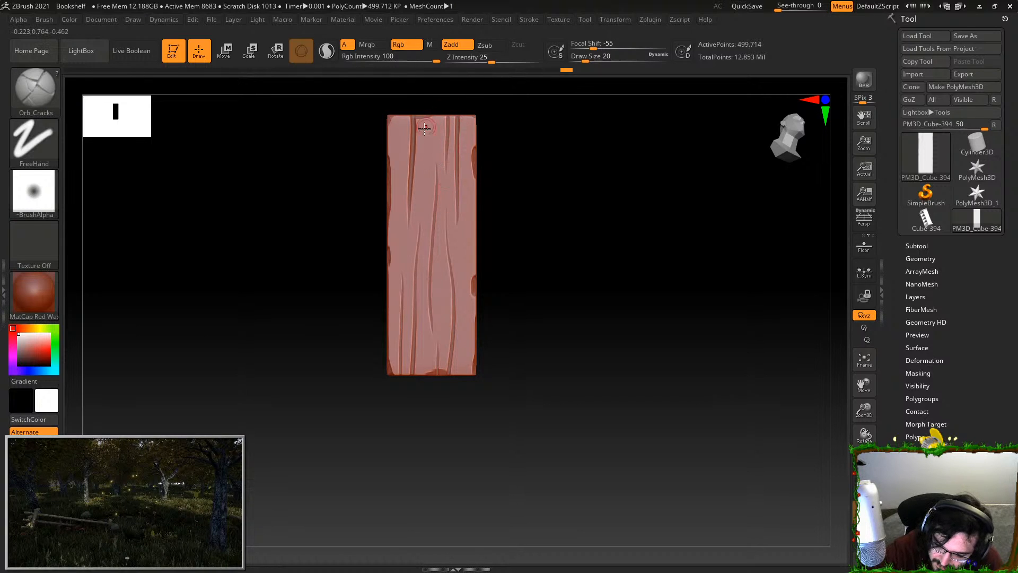
{"action": "left_click_drag", "start_coordinate": [402, 110], "coordinate": [400, 159]}
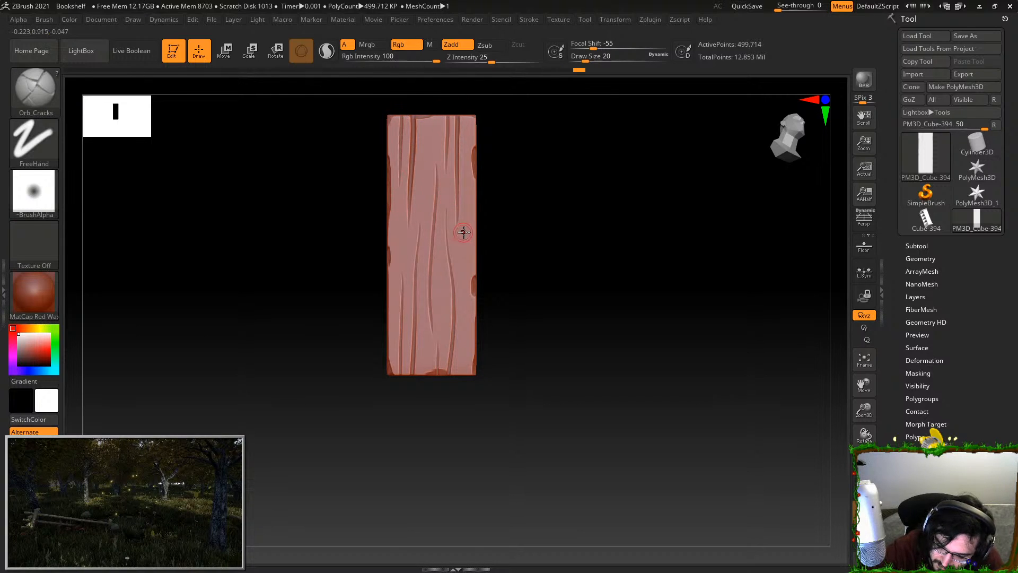
{"action": "left_click_drag", "start_coordinate": [470, 217], "coordinate": [469, 375]}
Unhide all parts of the bookcase and frame the complete model from the front
{"action": "key", "text": "ctrl+shift"}
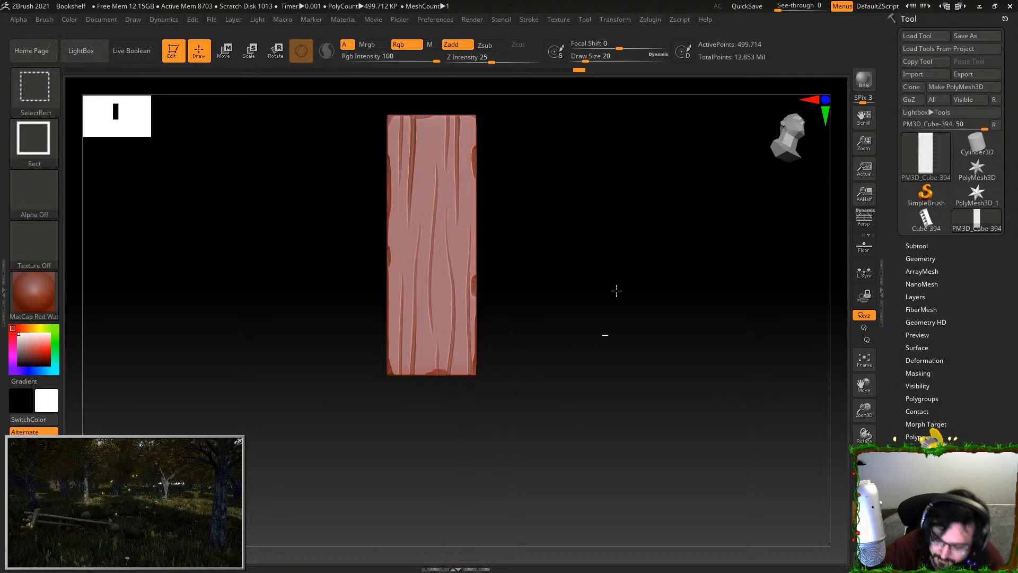
{"action": "left_click", "coordinate": [627, 243], "text": "ctrl+shift"}
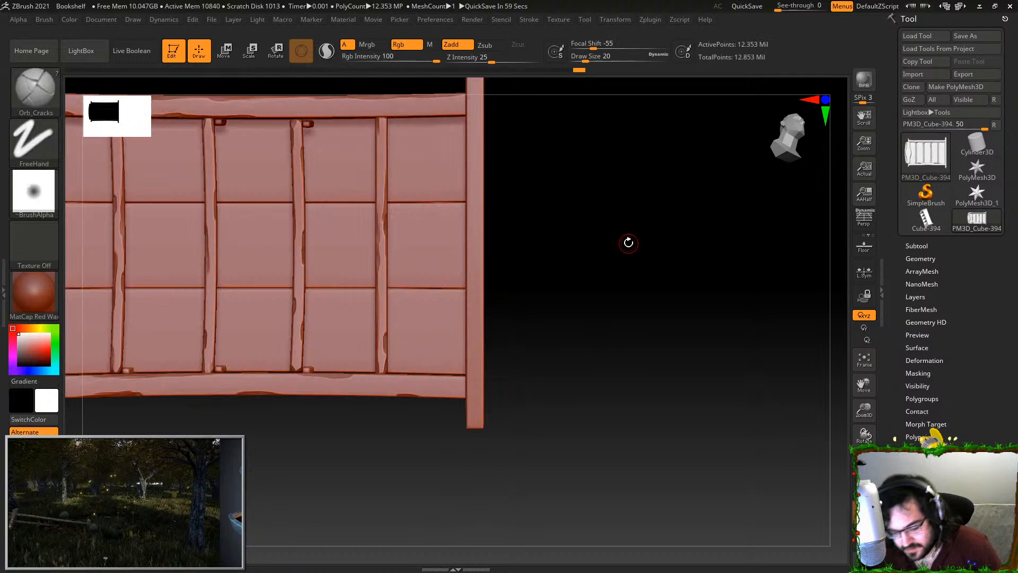
{"action": "mouse_move", "coordinate": [668, 345]}
{"action": "left_mouse_down"}
{"action": "mouse_move", "coordinate": [586, 357]}
{"action": "mouse_move", "coordinate": [673, 352]}
{"action": "mouse_move", "coordinate": [704, 315]}
{"action": "left_mouse_up"}
{"action": "key", "text": "ctrl+shift"}
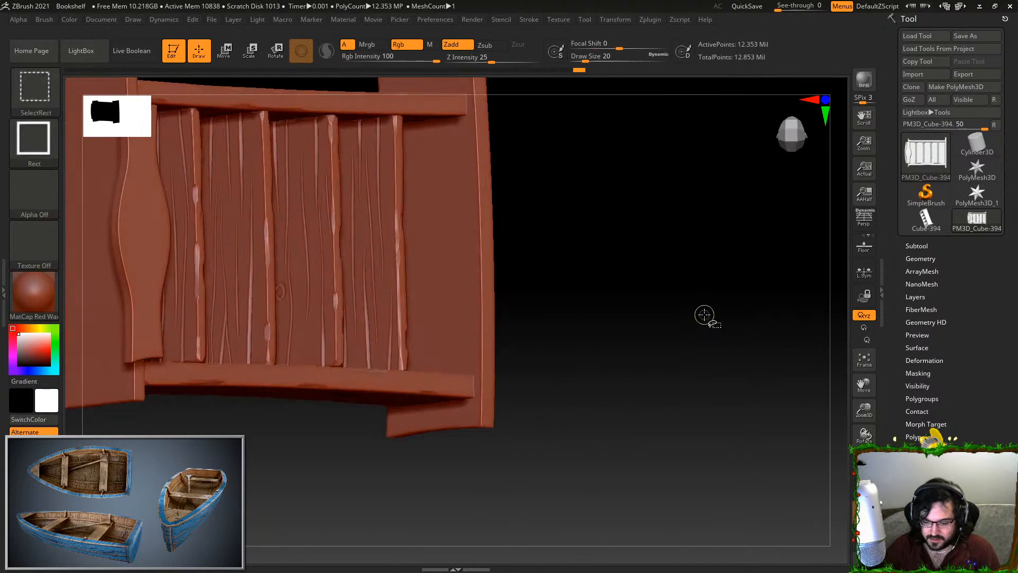
{"action": "left_click", "coordinate": [718, 466], "text": "ctrl+shift"}
{"action": "mouse_move", "coordinate": [718, 465]}
{"action": "left_mouse_down"}
{"action": "mouse_move", "coordinate": [706, 424]}
{"action": "mouse_move", "coordinate": [741, 414]}
{"action": "mouse_move", "coordinate": [707, 404]}
{"action": "mouse_move", "coordinate": [777, 271]}
{"action": "mouse_move", "coordinate": [677, 361]}
{"action": "mouse_move", "coordinate": [709, 370]}
{"action": "mouse_move", "coordinate": [638, 427]}
{"action": "mouse_move", "coordinate": [649, 406]}
{"action": "mouse_move", "coordinate": [604, 253]}
{"action": "mouse_move", "coordinate": [637, 379]}
{"action": "left_mouse_up"}
{"action": "key", "text": "f"}
{"action": "mouse_move", "coordinate": [677, 413]}
{"action": "left_mouse_down", "text": "alt"}
{"action": "mouse_move", "coordinate": [691, 380]}
{"action": "mouse_move", "coordinate": [734, 377]}
{"action": "mouse_move", "coordinate": [722, 383]}
{"action": "mouse_move", "coordinate": [711, 343]}
{"action": "mouse_move", "coordinate": [736, 350]}
{"action": "mouse_move", "coordinate": [664, 432]}
{"action": "left_mouse_up", "text": "alt"}
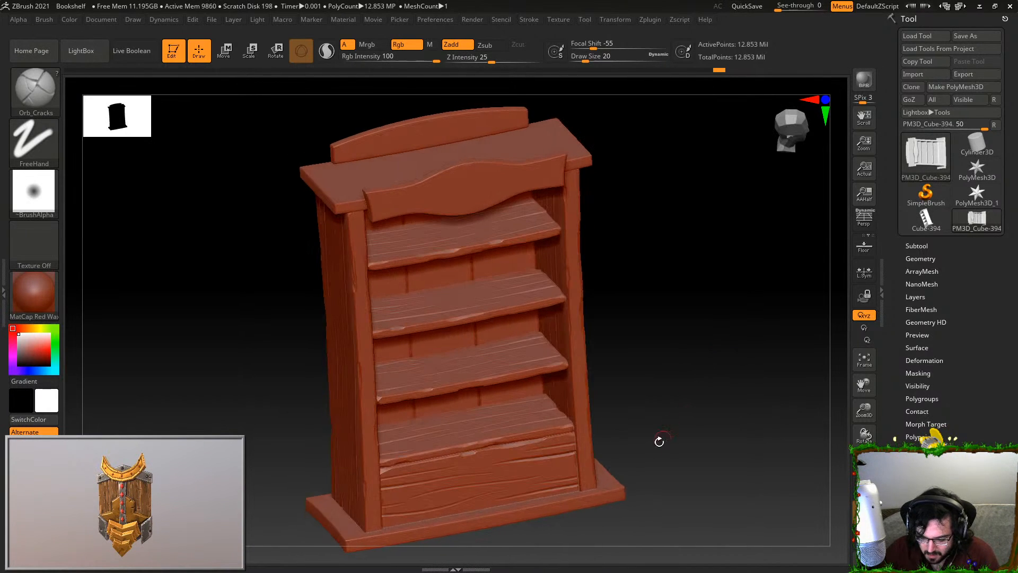
{"action": "left_click_drag", "start_coordinate": [636, 530], "coordinate": [631, 484], "text": "ctrl+shift"}
{"action": "key", "text": "f"}
{"action": "mouse_move", "coordinate": [695, 372]}
{"action": "left_mouse_down"}
{"action": "mouse_move", "coordinate": [702, 304]}
{"action": "mouse_move", "coordinate": [652, 338]}
{"action": "mouse_move", "coordinate": [688, 392]}
{"action": "left_mouse_up"}
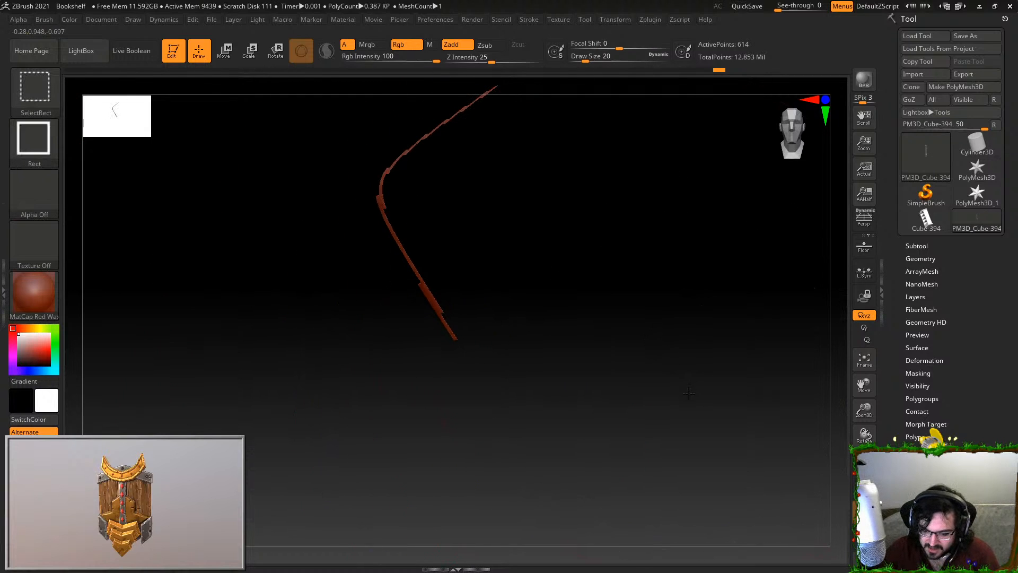
{"action": "left_click", "coordinate": [672, 408], "text": "ctrl+shift"}
Isolate the bookcase's base board and frame it in the view
{"action": "mouse_move", "coordinate": [836, 311]}
{"action": "left_mouse_down"}
{"action": "mouse_move", "coordinate": [840, 193]}
{"action": "mouse_move", "coordinate": [691, 322]}
{"action": "left_mouse_up"}
{"action": "key", "text": "f"}
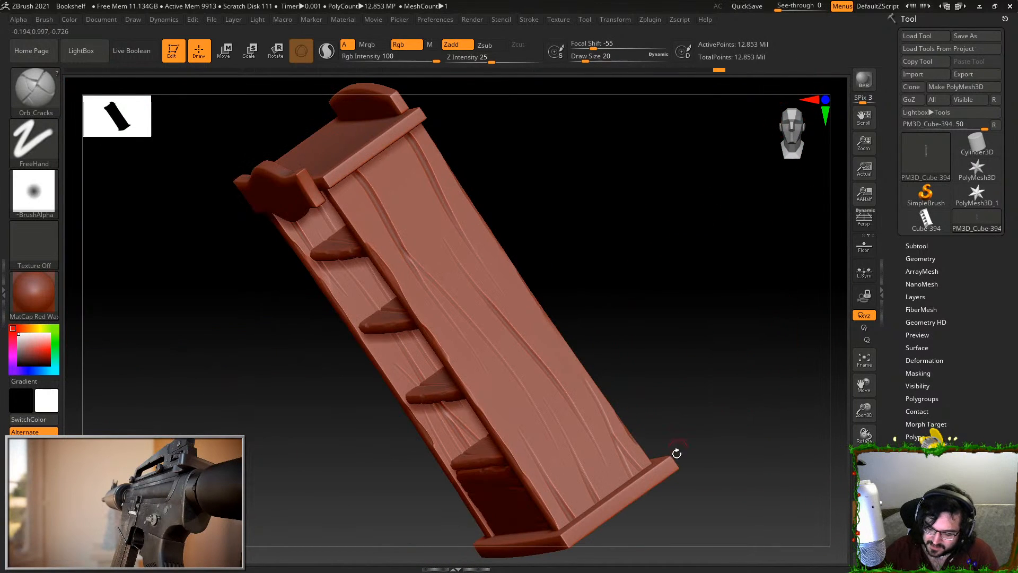
{"action": "left_click", "coordinate": [663, 473], "text": "ctrl+shift"}
{"action": "key", "text": "f"}
{"action": "mouse_move", "coordinate": [740, 424]}
{"action": "left_mouse_down"}
{"action": "mouse_move", "coordinate": [753, 423]}
{"action": "mouse_move", "coordinate": [657, 386]}
{"action": "left_mouse_up"}
Chip the base board's first corner and the upper edge beside it with the TrimDynamic brush
{"action": "key", "text": "b"}
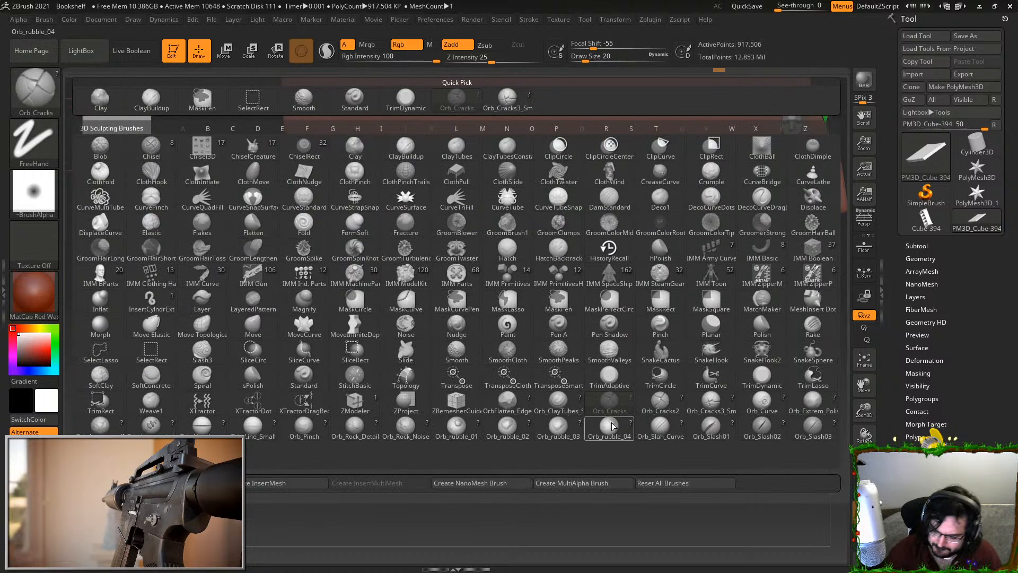
{"action": "left_click", "coordinate": [762, 376]}
{"action": "mouse_move", "coordinate": [671, 425]}
{"action": "left_mouse_down", "text": "alt"}
{"action": "mouse_move", "coordinate": [616, 386]}
{"action": "mouse_move", "coordinate": [614, 429]}
{"action": "left_mouse_up", "text": "alt"}
{"action": "left_click_drag", "start_coordinate": [482, 266], "coordinate": [497, 262]}
{"action": "left_click_drag", "start_coordinate": [522, 366], "coordinate": [615, 379]}
{"action": "left_click_drag", "start_coordinate": [486, 264], "coordinate": [583, 245]}
{"action": "left_click_drag", "start_coordinate": [631, 313], "coordinate": [698, 340]}
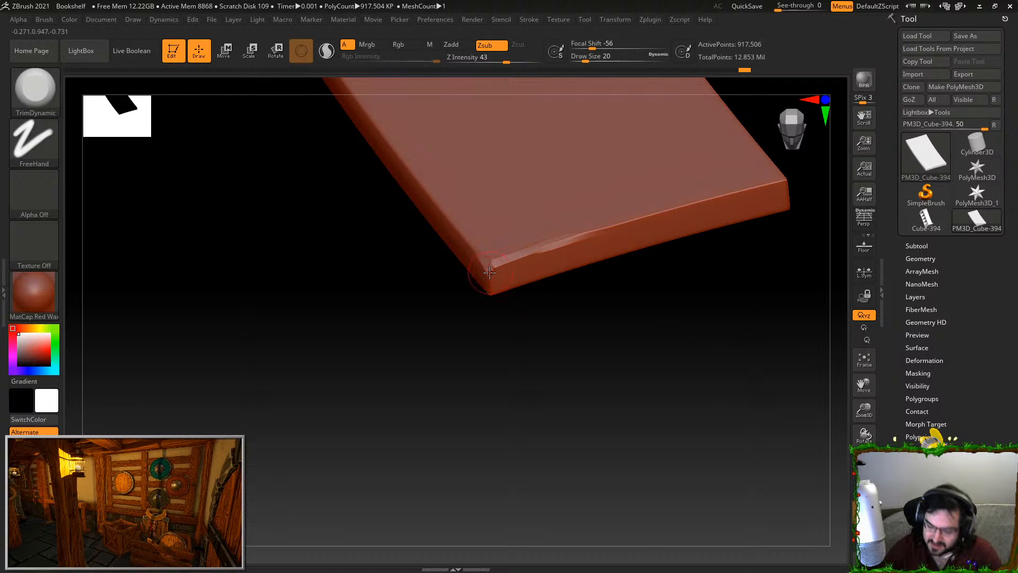
Wear down the same corner from another angle and trim chips into the base board's adjoining long edge
{"action": "left_click_drag", "start_coordinate": [525, 363], "coordinate": [663, 525], "text": "alt"}
{"action": "left_click_drag", "start_coordinate": [481, 242], "coordinate": [494, 261]}
{"action": "left_click_drag", "start_coordinate": [504, 337], "coordinate": [534, 411]}
{"action": "key", "text": "ctrl+z"}
{"action": "left_click_drag", "start_coordinate": [476, 233], "coordinate": [546, 283]}
{"action": "left_click_drag", "start_coordinate": [516, 393], "coordinate": [578, 479], "text": "alt"}
{"action": "left_click_drag", "start_coordinate": [468, 376], "coordinate": [422, 318], "text": "alt"}
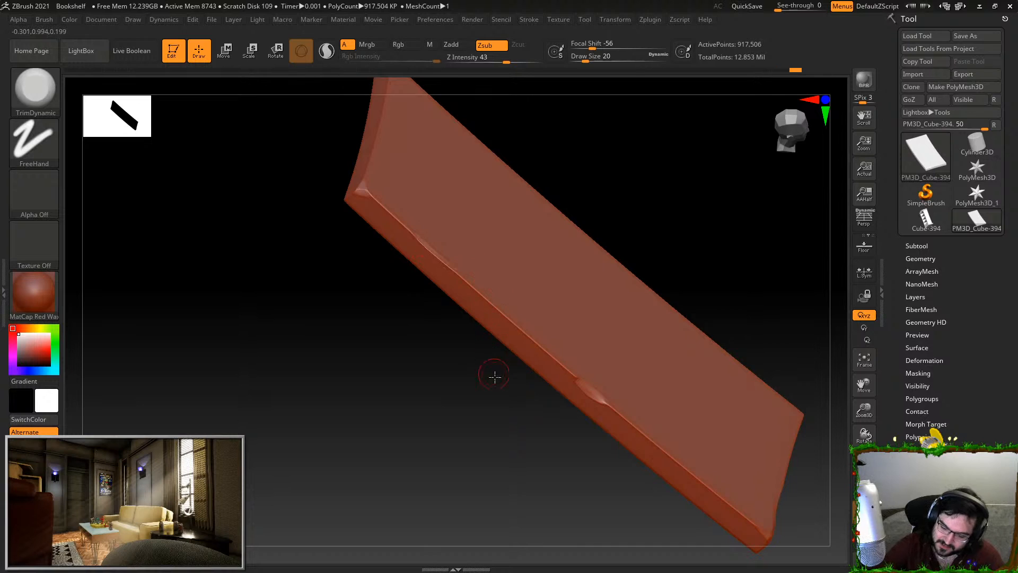
Trim irregular chips into the corner and edges at the base board's other end
{"action": "left_click_drag", "start_coordinate": [493, 368], "coordinate": [484, 454]}
{"action": "left_click_drag", "start_coordinate": [400, 350], "coordinate": [449, 507]}
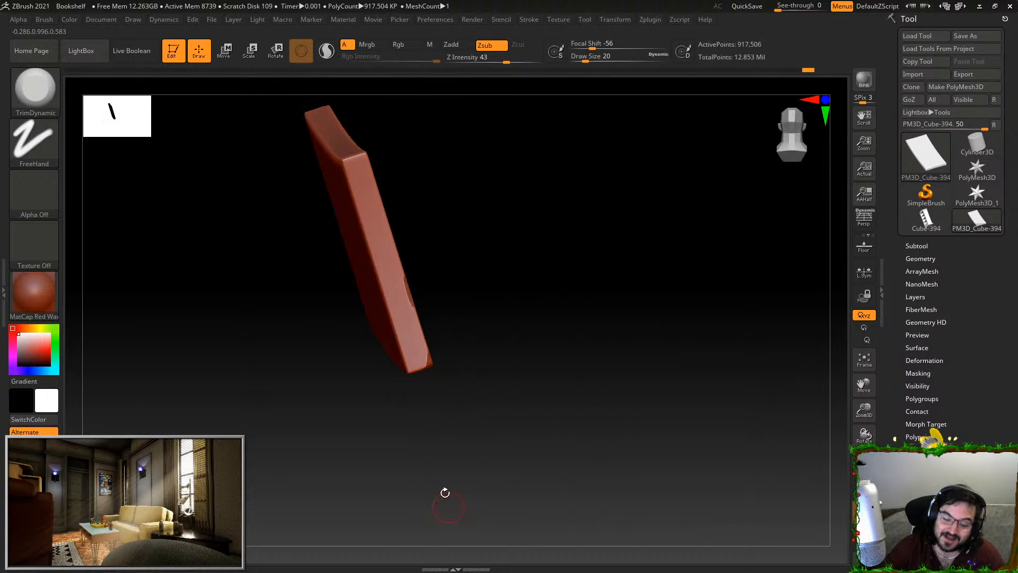
{"action": "left_click_drag", "start_coordinate": [372, 162], "coordinate": [392, 158]}
{"action": "left_click_drag", "start_coordinate": [364, 223], "coordinate": [386, 212]}
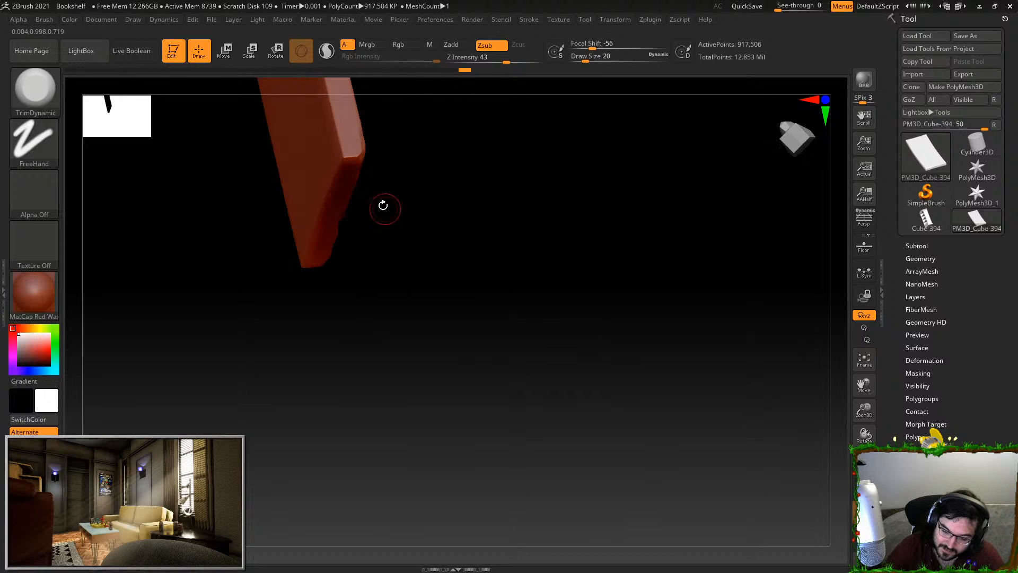
{"action": "mouse_move", "coordinate": [298, 265]}
{"action": "left_mouse_down"}
{"action": "mouse_move", "coordinate": [330, 202]}
{"action": "mouse_move", "coordinate": [324, 187]}
{"action": "left_mouse_up"}
{"action": "left_click_drag", "start_coordinate": [329, 327], "coordinate": [339, 305]}
{"action": "left_click_drag", "start_coordinate": [260, 184], "coordinate": [354, 336], "text": "alt"}
{"action": "left_click_drag", "start_coordinate": [271, 281], "coordinate": [346, 364]}
Chip the next stretch of the base board's upper edge with TrimDynamic
{"action": "left_click_drag", "start_coordinate": [423, 318], "coordinate": [524, 404], "text": "alt"}
{"action": "left_click_drag", "start_coordinate": [265, 235], "coordinate": [310, 301]}
{"action": "left_click_drag", "start_coordinate": [344, 244], "coordinate": [361, 248]}
{"action": "mouse_move", "coordinate": [228, 196]}
{"action": "left_mouse_down"}
{"action": "mouse_move", "coordinate": [332, 232]}
{"action": "mouse_move", "coordinate": [352, 205]}
{"action": "mouse_move", "coordinate": [574, 220]}
{"action": "mouse_move", "coordinate": [439, 239]}
{"action": "mouse_move", "coordinate": [586, 152]}
{"action": "mouse_move", "coordinate": [330, 314]}
{"action": "mouse_move", "coordinate": [502, 232]}
{"action": "mouse_move", "coordinate": [414, 305]}
{"action": "left_mouse_up"}
{"action": "left_click_drag", "start_coordinate": [561, 290], "coordinate": [674, 244], "text": "alt"}
Trim the base board's remaining corner and long edge to finish the worn outline
{"action": "left_click_drag", "start_coordinate": [418, 398], "coordinate": [523, 344], "text": "alt"}
{"action": "mouse_move", "coordinate": [436, 318]}
{"action": "left_mouse_down"}
{"action": "mouse_move", "coordinate": [449, 316]}
{"action": "mouse_move", "coordinate": [364, 361]}
{"action": "left_mouse_up"}
{"action": "left_click_drag", "start_coordinate": [305, 394], "coordinate": [298, 397]}
{"action": "mouse_move", "coordinate": [364, 425]}
{"action": "left_mouse_down"}
{"action": "mouse_move", "coordinate": [383, 351]}
{"action": "mouse_move", "coordinate": [544, 380]}
{"action": "mouse_move", "coordinate": [464, 358]}
{"action": "left_mouse_up"}
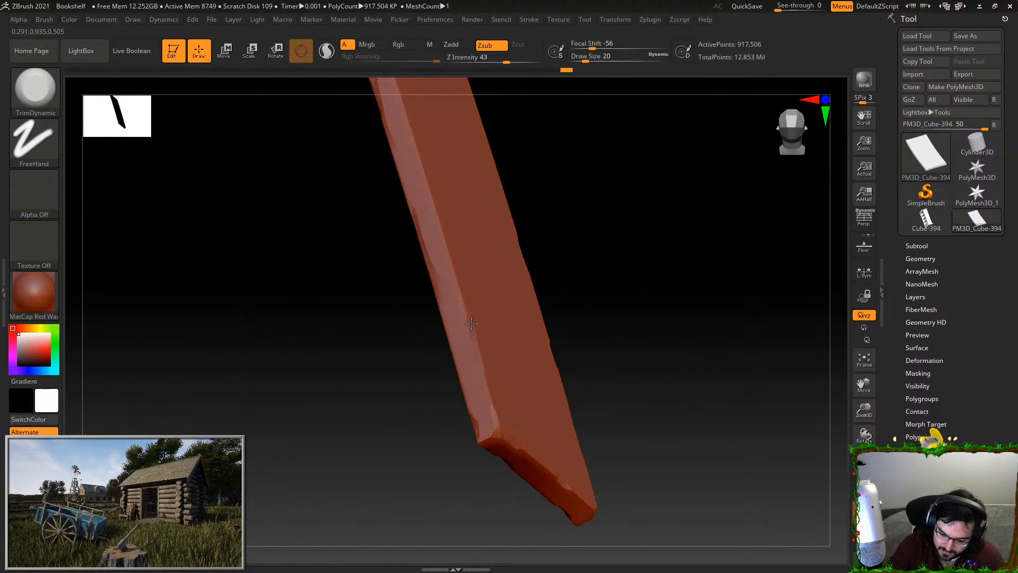
{"action": "left_click_drag", "start_coordinate": [588, 266], "coordinate": [684, 470]}
{"action": "left_click_drag", "start_coordinate": [440, 282], "coordinate": [464, 405]}
{"action": "left_click_drag", "start_coordinate": [572, 195], "coordinate": [768, 315]}
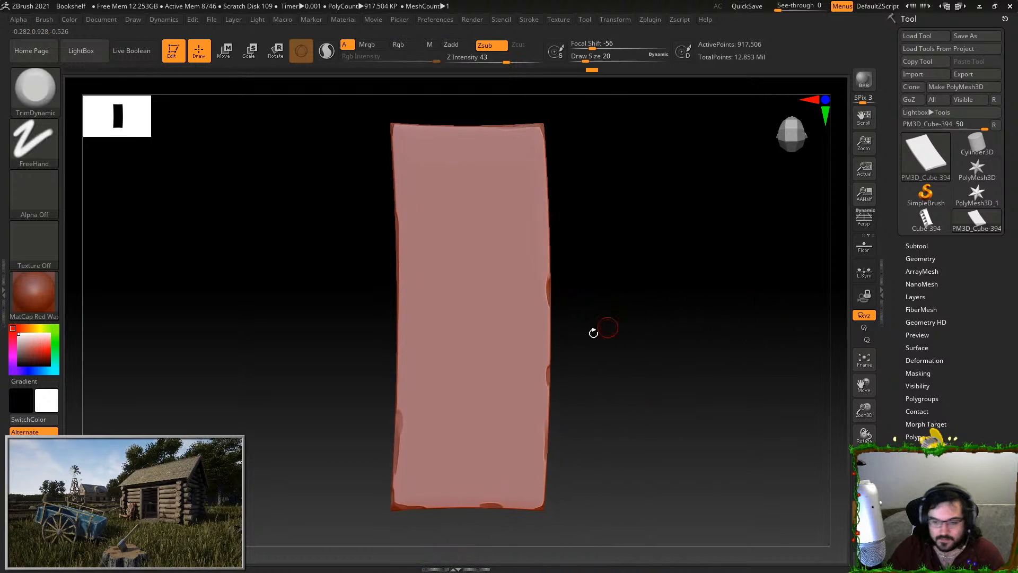
Carve a long lengthwise crack from the short end of the base board's top face using the Orb_Cracks brush
{"action": "key", "text": "b"}
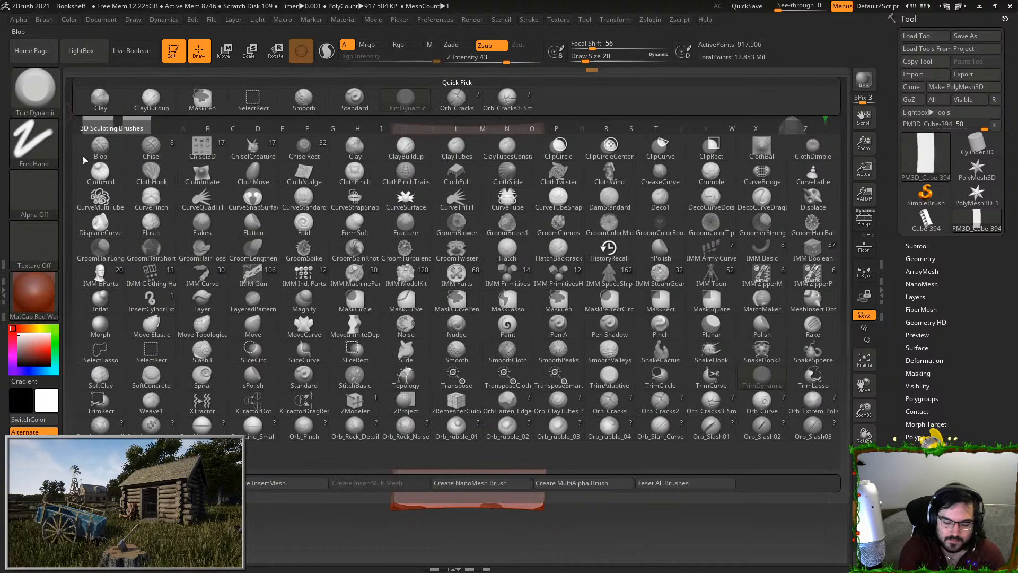
{"action": "left_click", "coordinate": [513, 347]}
{"action": "left_click_drag", "start_coordinate": [421, 138], "coordinate": [416, 283]}
{"action": "left_click_drag", "start_coordinate": [460, 163], "coordinate": [444, 503]}
{"action": "key", "text": "ctrl+z"}
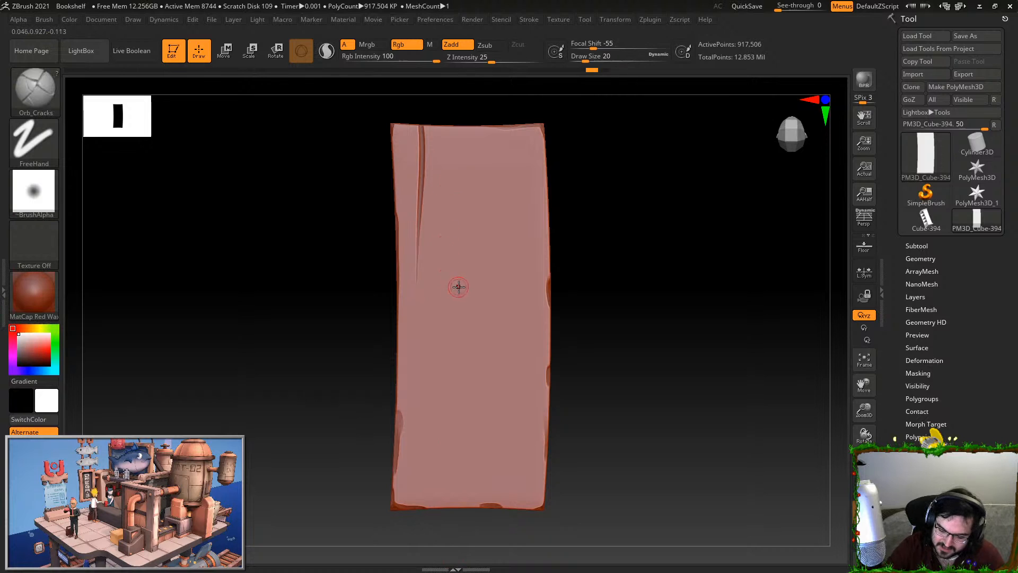
{"action": "left_click_drag", "start_coordinate": [461, 125], "coordinate": [448, 301]}
{"action": "key", "text": "ctrl+z"}
{"action": "left_click_drag", "start_coordinate": [457, 125], "coordinate": [450, 312]}
{"action": "key", "text": "ctrl+z"}
Carve four long, slightly curved lengthwise cracks through the middle and lower half of the base board's top face
{"action": "left_click_drag", "start_coordinate": [436, 183], "coordinate": [437, 398]}
{"action": "left_click_drag", "start_coordinate": [468, 306], "coordinate": [464, 536]}
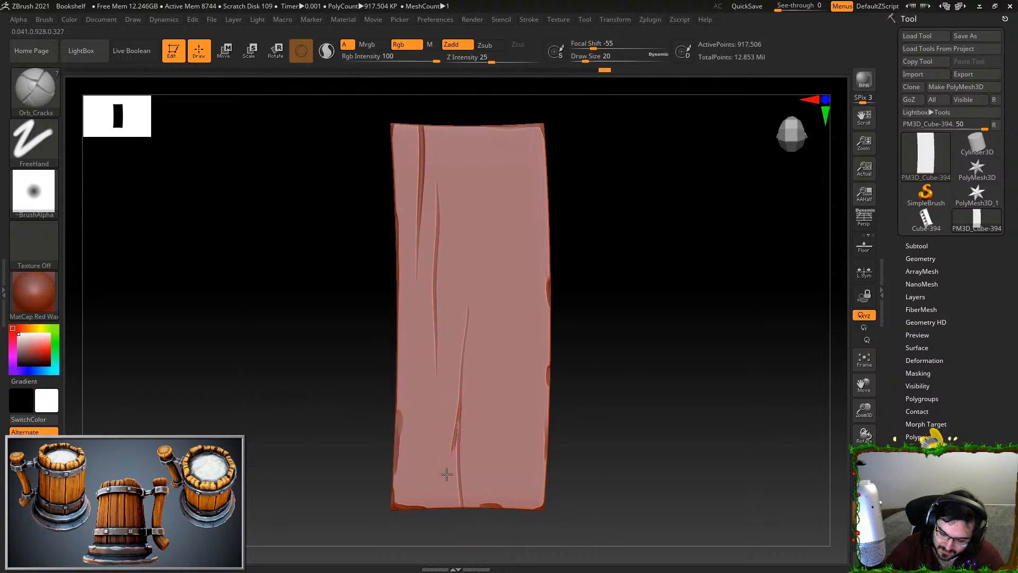
{"action": "key", "text": "ctrl+z"}
{"action": "left_click_drag", "start_coordinate": [506, 190], "coordinate": [500, 488]}
{"action": "left_click_drag", "start_coordinate": [537, 344], "coordinate": [526, 569]}
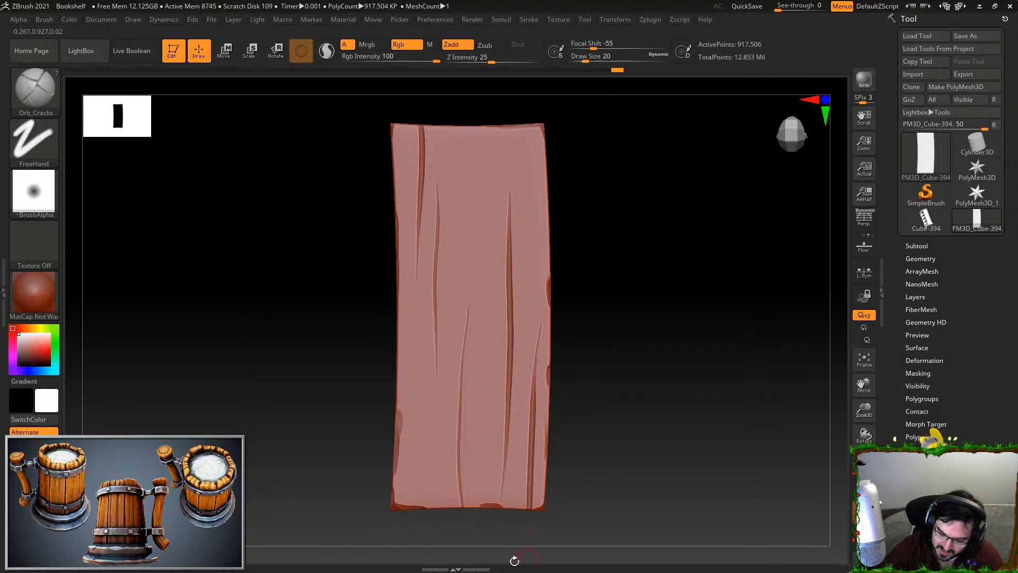
Carve several tapering cracks inward from the base board's upper short end, varying their lengths
{"action": "left_click_drag", "start_coordinate": [471, 126], "coordinate": [461, 298]}
{"action": "left_click_drag", "start_coordinate": [526, 152], "coordinate": [530, 258]}
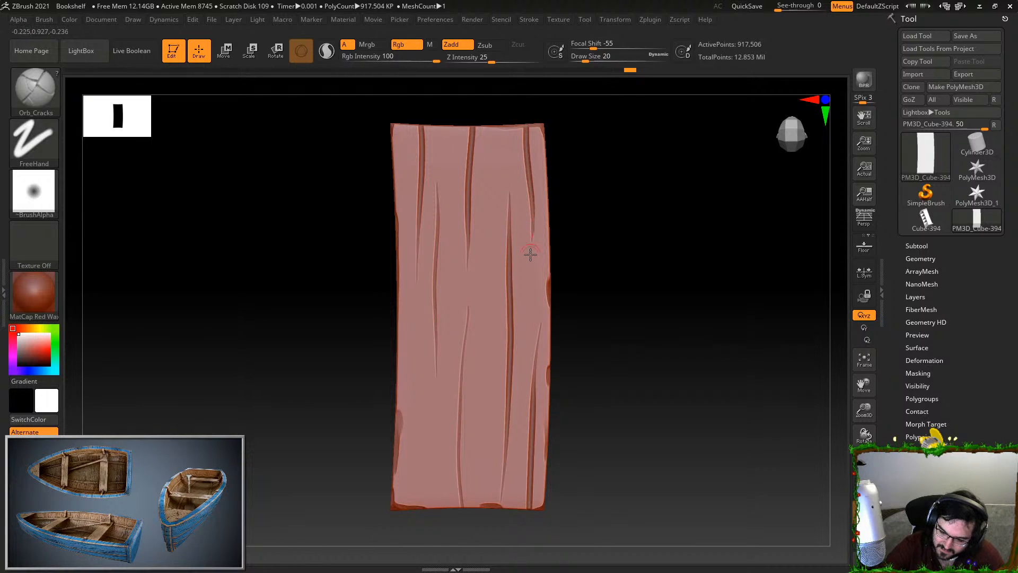
{"action": "left_click_drag", "start_coordinate": [500, 129], "coordinate": [493, 187]}
{"action": "key", "text": "ctrl+z"}
{"action": "left_click_drag", "start_coordinate": [497, 126], "coordinate": [489, 202]}
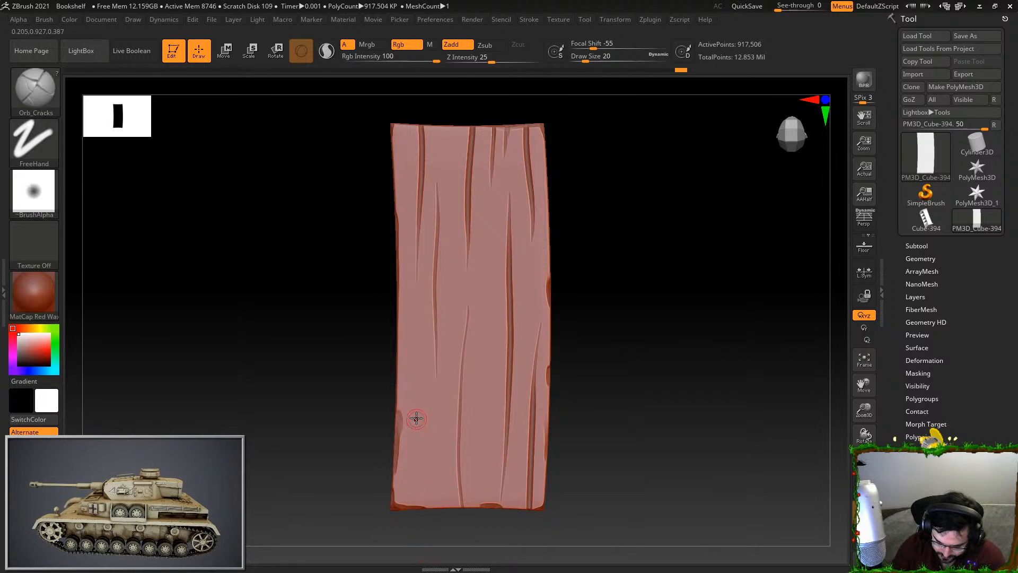
Add a short crack at the base board's lower short end and deepen the central crack beside it
{"action": "mouse_move", "coordinate": [417, 478]}
{"action": "left_mouse_down"}
{"action": "mouse_move", "coordinate": [416, 416]}
{"action": "mouse_move", "coordinate": [417, 430]}
{"action": "left_mouse_up"}
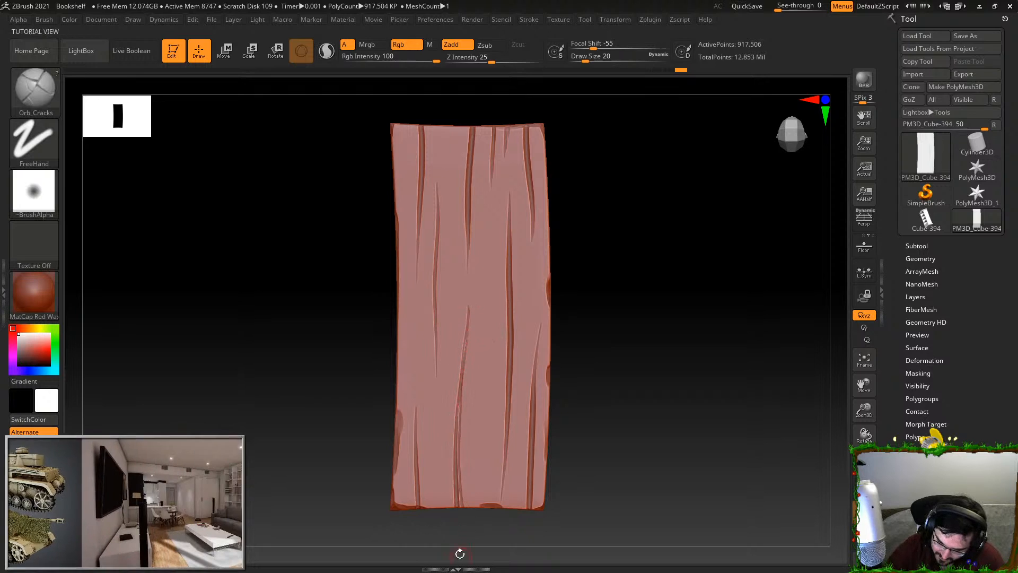
{"action": "left_click_drag", "start_coordinate": [457, 429], "coordinate": [459, 503]}
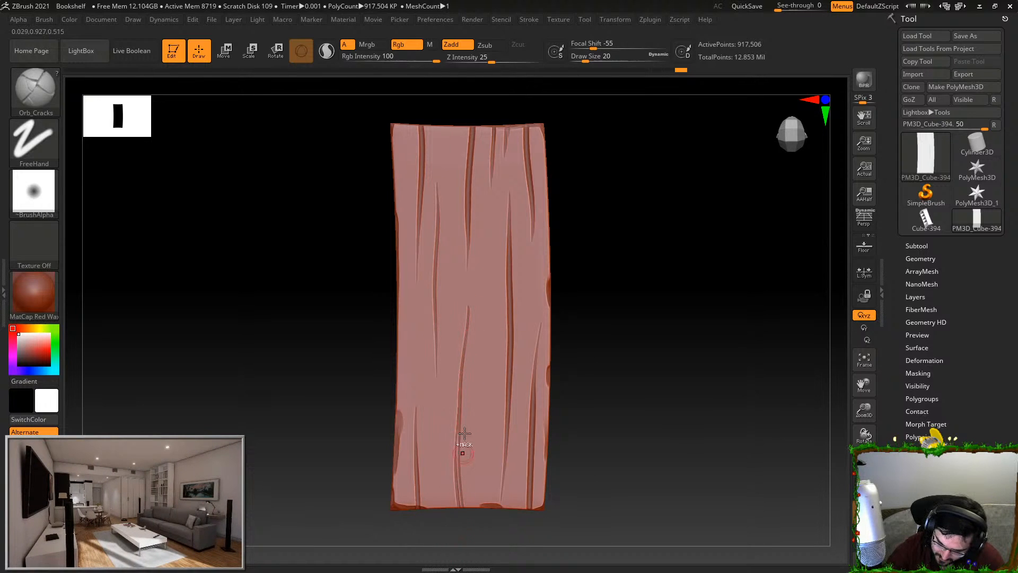
{"action": "left_click_drag", "start_coordinate": [457, 413], "coordinate": [460, 506]}
{"action": "left_click_drag", "start_coordinate": [475, 308], "coordinate": [465, 336]}
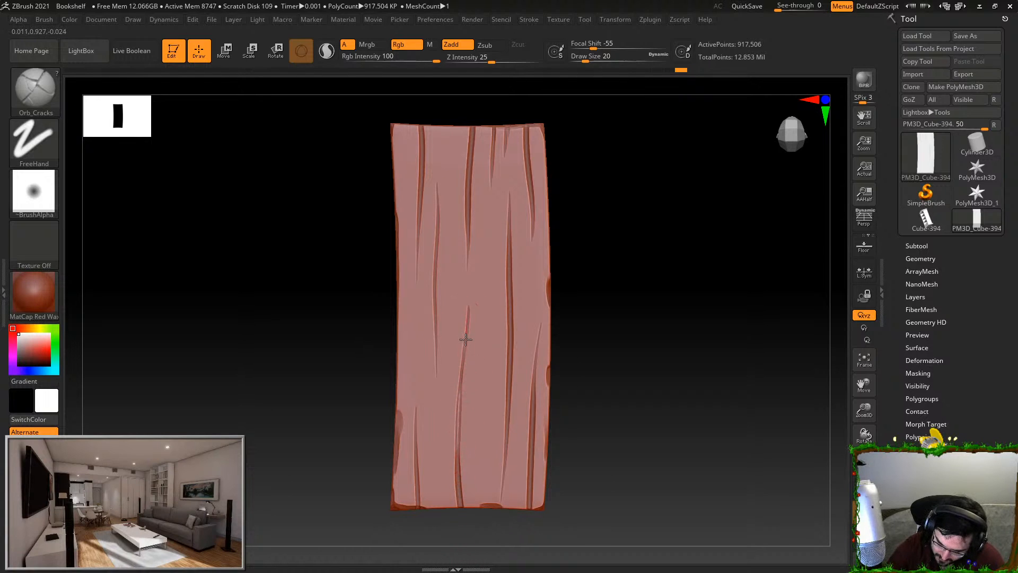
{"action": "mouse_move", "coordinate": [457, 451]}
{"action": "left_mouse_down"}
{"action": "mouse_move", "coordinate": [460, 506]}
{"action": "mouse_move", "coordinate": [463, 471]}
{"action": "mouse_move", "coordinate": [462, 487]}
{"action": "left_mouse_up"}
{"action": "left_click_drag", "start_coordinate": [458, 424], "coordinate": [460, 507]}
Fill the gaps between the base board's cracks with long curved grain lines through the middle and lower area
{"action": "left_click_drag", "start_coordinate": [488, 227], "coordinate": [487, 426]}
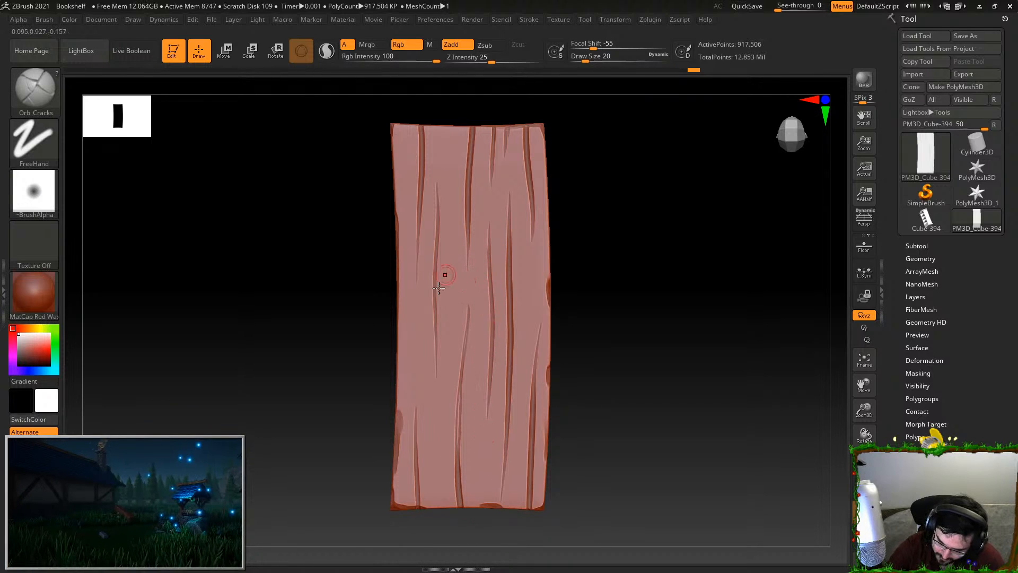
{"action": "left_click_drag", "start_coordinate": [428, 348], "coordinate": [438, 411]}
{"action": "key", "text": "ctrl+z"}
{"action": "left_click_drag", "start_coordinate": [419, 302], "coordinate": [442, 535]}
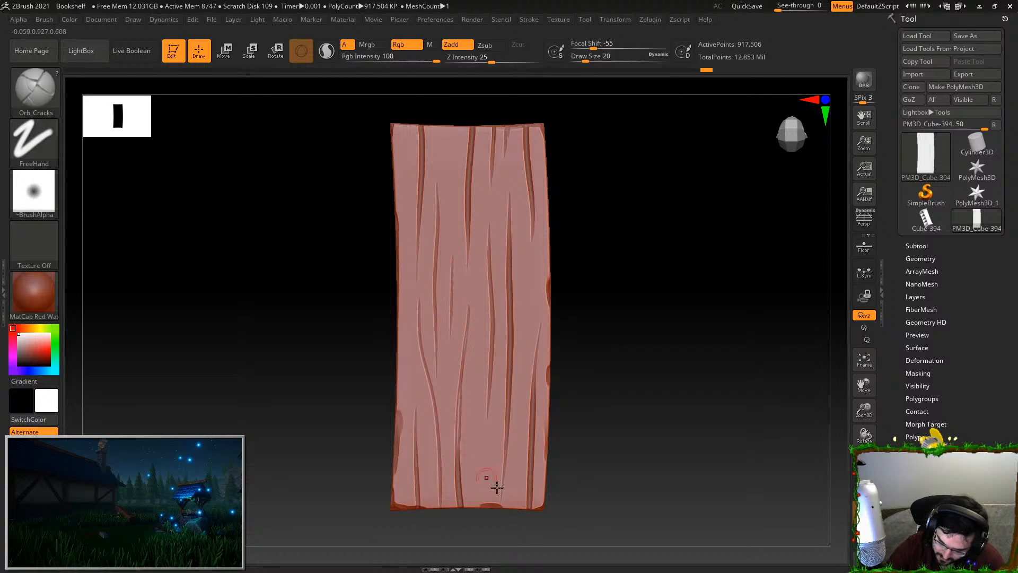
Unhide the whole bookcase and carve the base board's grain cracks over the rim of one short end
{"action": "key", "text": "ctrl+shift"}
{"action": "left_click", "coordinate": [683, 293], "text": "ctrl+shift"}
{"action": "mouse_move", "coordinate": [682, 291]}
{"action": "left_mouse_down"}
{"action": "mouse_move", "coordinate": [682, 439]}
{"action": "mouse_move", "coordinate": [677, 311]}
{"action": "mouse_move", "coordinate": [493, 252]}
{"action": "mouse_move", "coordinate": [656, 347]}
{"action": "mouse_move", "coordinate": [460, 371]}
{"action": "left_mouse_up"}
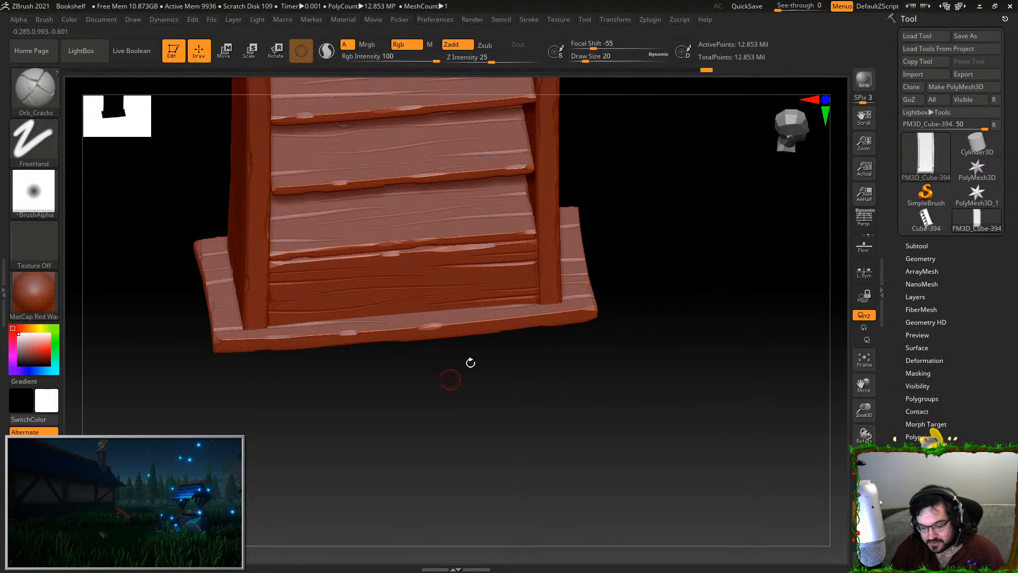
{"action": "mouse_move", "coordinate": [673, 395]}
{"action": "left_mouse_down"}
{"action": "mouse_move", "coordinate": [651, 432]}
{"action": "mouse_move", "coordinate": [592, 354]}
{"action": "mouse_move", "coordinate": [647, 336]}
{"action": "left_mouse_up"}
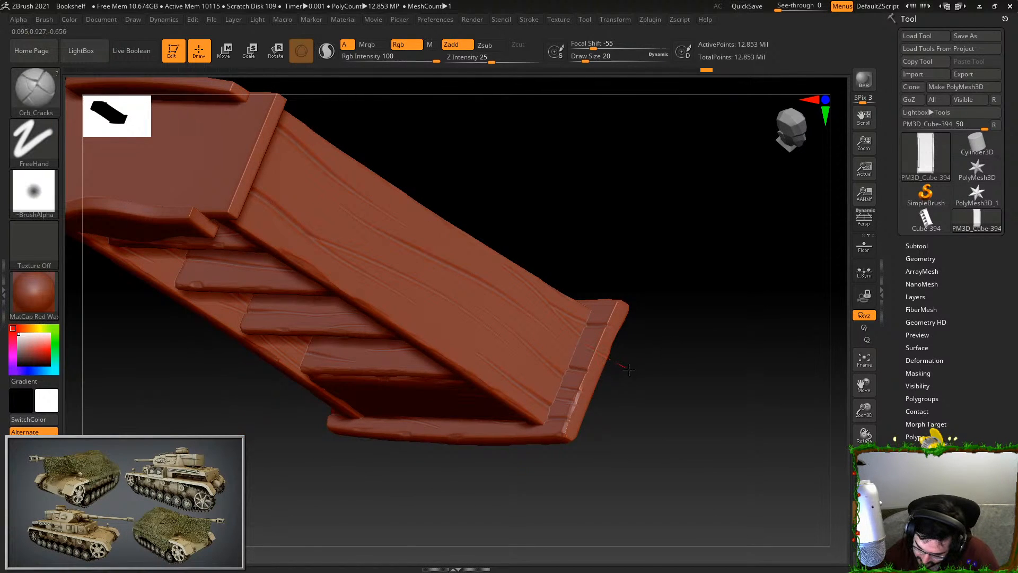
{"action": "left_click_drag", "start_coordinate": [634, 364], "coordinate": [625, 358]}
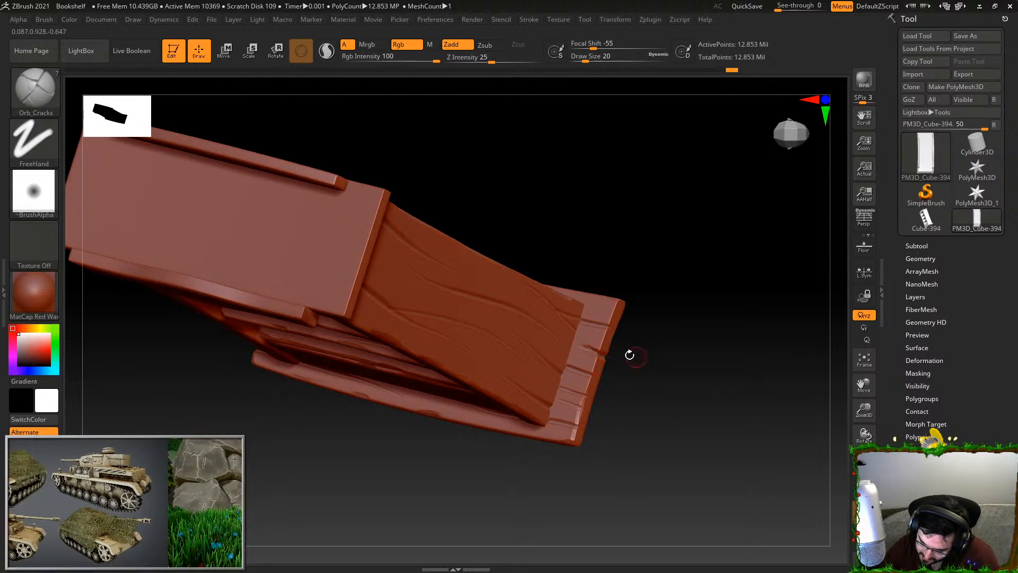
{"action": "left_click_drag", "start_coordinate": [621, 363], "coordinate": [656, 387]}
Carve crack notches across the rims of the base board's two short ends where the top grain lines meet them
{"action": "left_click_drag", "start_coordinate": [399, 448], "coordinate": [425, 445]}
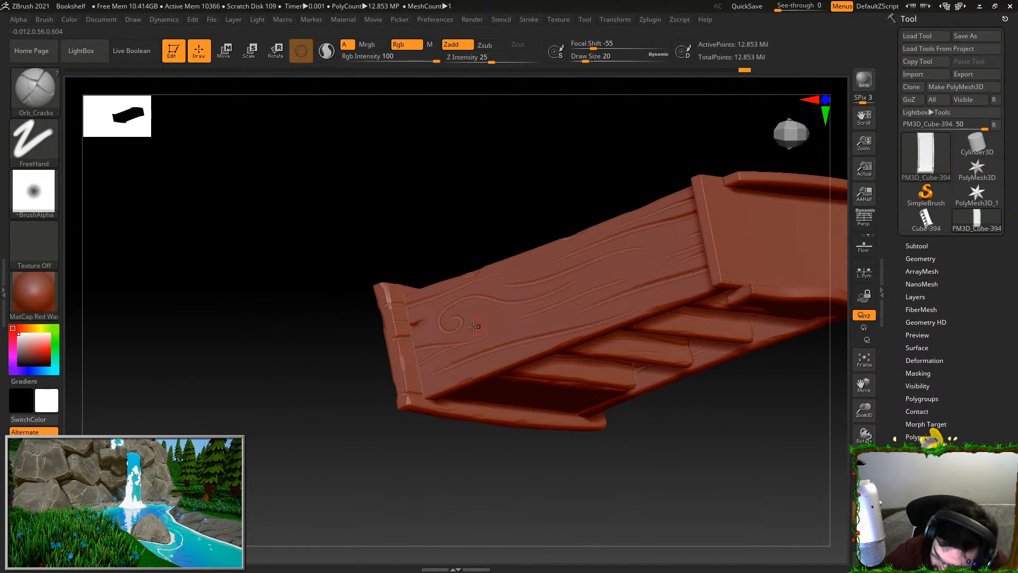
{"action": "left_click_drag", "start_coordinate": [354, 374], "coordinate": [392, 394]}
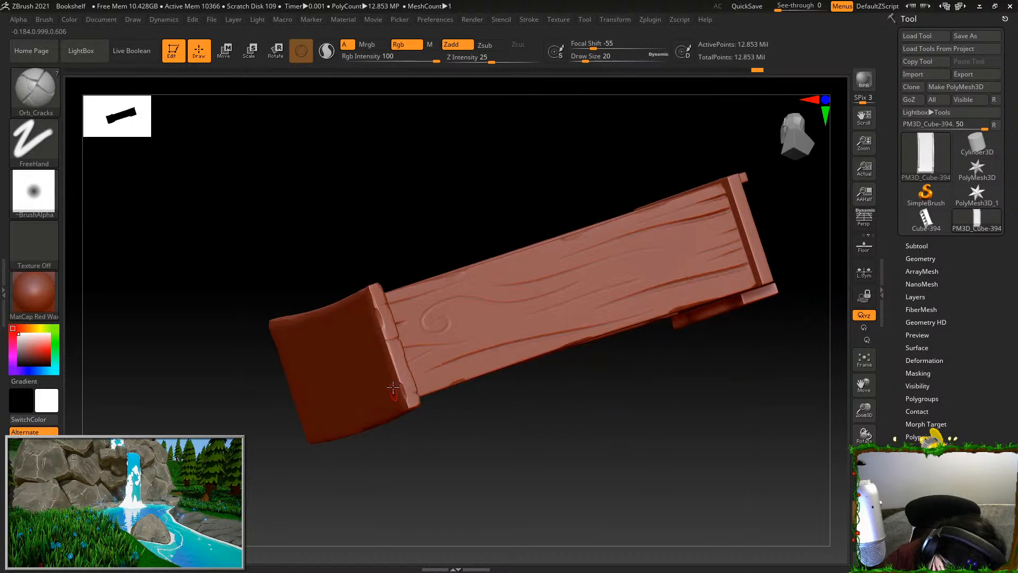
{"action": "left_click_drag", "start_coordinate": [394, 291], "coordinate": [607, 428]}
{"action": "left_click_drag", "start_coordinate": [554, 382], "coordinate": [529, 346]}
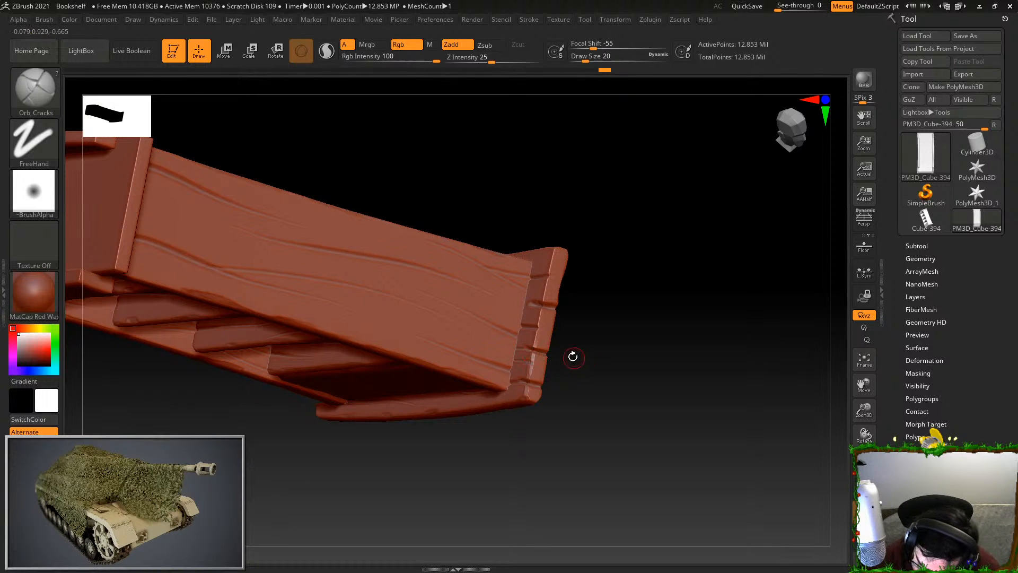
{"action": "left_click_drag", "start_coordinate": [526, 350], "coordinate": [609, 296]}
{"action": "mouse_move", "coordinate": [551, 276]}
{"action": "left_mouse_down", "text": "shift"}
{"action": "mouse_move", "coordinate": [538, 278]}
{"action": "mouse_move", "coordinate": [613, 284]}
{"action": "mouse_move", "coordinate": [735, 422]}
{"action": "left_mouse_up", "text": "shift"}
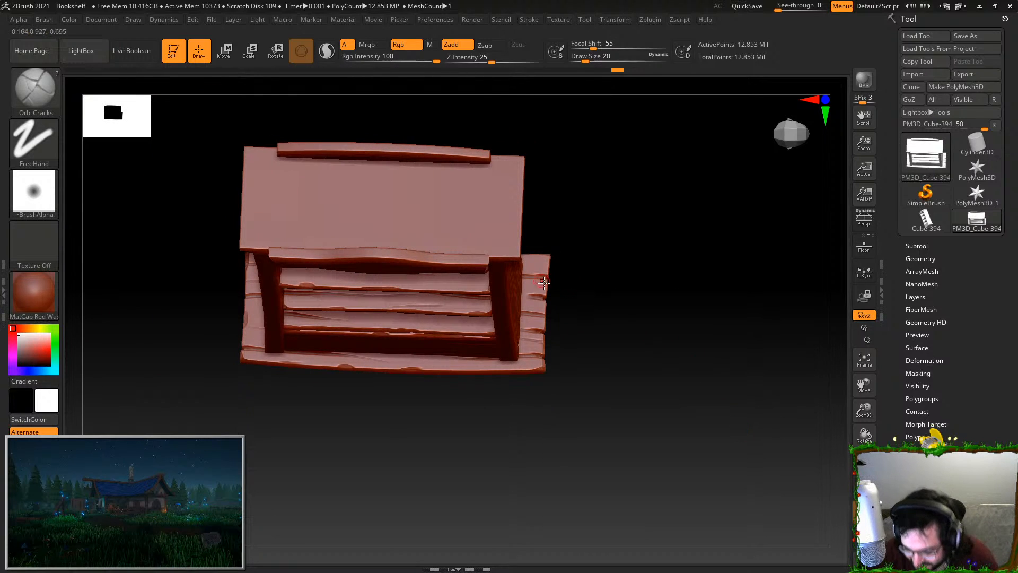
Isolate the outer plank beside the side post on the bookcase's back panel and select the TrimDynamic brush
{"action": "left_click_drag", "start_coordinate": [594, 297], "coordinate": [527, 295]}
{"action": "left_click_drag", "start_coordinate": [607, 315], "coordinate": [700, 328]}
{"action": "mouse_move", "coordinate": [556, 241]}
{"action": "left_mouse_down"}
{"action": "mouse_move", "coordinate": [633, 250]}
{"action": "mouse_move", "coordinate": [733, 345]}
{"action": "mouse_move", "coordinate": [563, 405]}
{"action": "left_mouse_up"}
{"action": "left_click_drag", "start_coordinate": [464, 362], "coordinate": [214, 397], "text": "alt"}
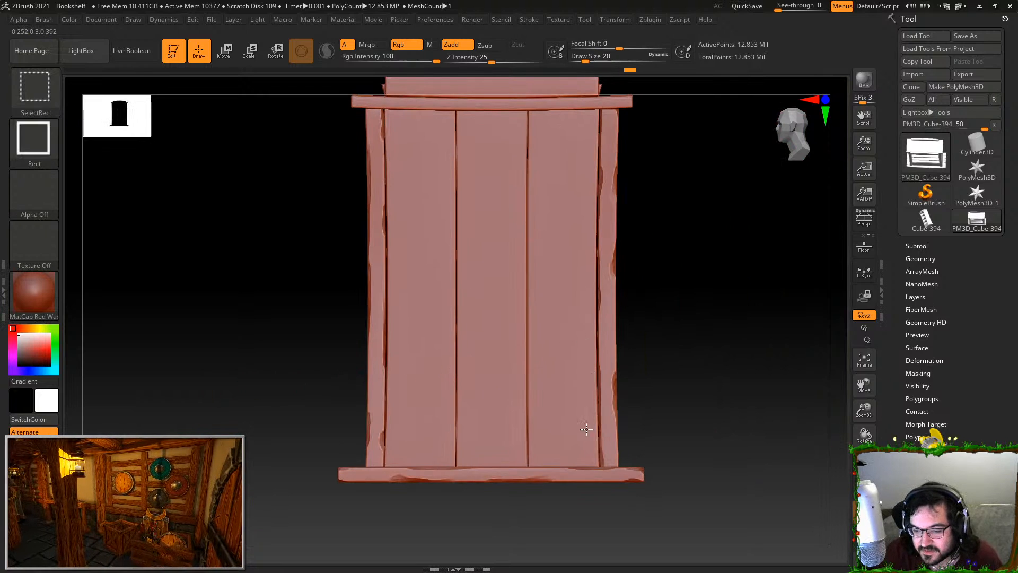
{"action": "left_click", "coordinate": [589, 412], "text": "ctrl+shift"}
{"action": "left_click", "coordinate": [36, 91]}
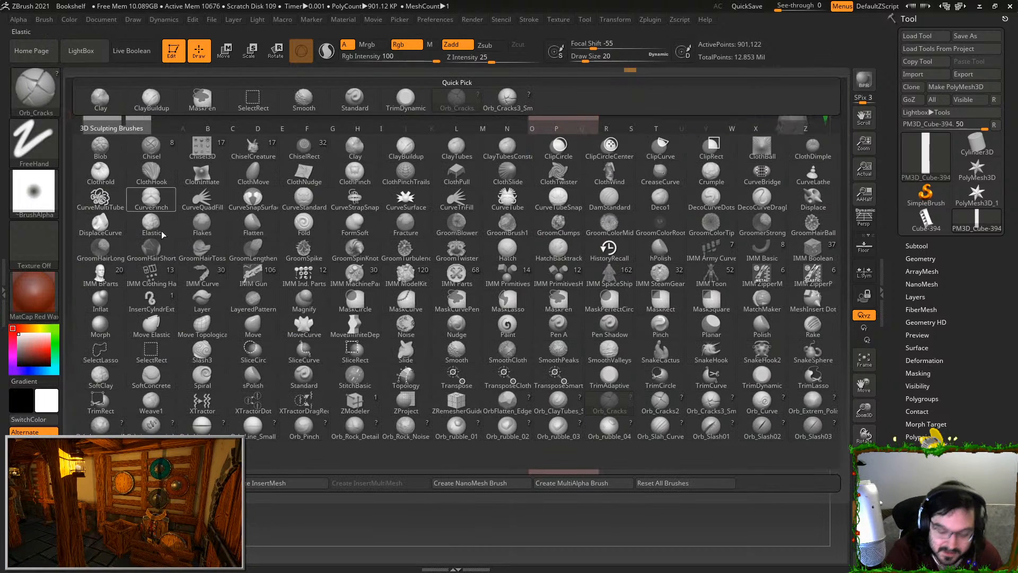
{"action": "left_click", "coordinate": [781, 378]}
Chip irregular flats into one long edge and the lower corner of the isolated back plank
{"action": "mouse_move", "coordinate": [712, 373]}
{"action": "left_mouse_down"}
{"action": "mouse_move", "coordinate": [620, 196]}
{"action": "mouse_move", "coordinate": [546, 175]}
{"action": "left_mouse_up"}
{"action": "right_click_drag", "start_coordinate": [545, 250], "coordinate": [551, 220], "text": "alt"}
{"action": "left_click_drag", "start_coordinate": [558, 298], "coordinate": [559, 303]}
{"action": "right_click_drag", "start_coordinate": [585, 256], "coordinate": [586, 200], "text": "alt"}
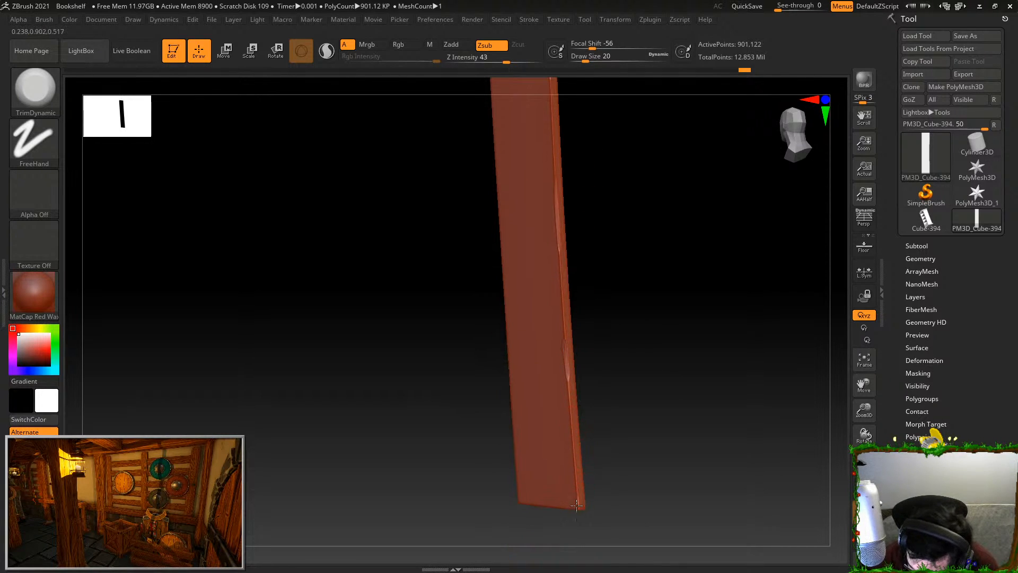
{"action": "left_click_drag", "start_coordinate": [577, 501], "coordinate": [615, 400]}
{"action": "left_click_drag", "start_coordinate": [574, 514], "coordinate": [591, 470]}
Trim worn chips along the back plank's opposite long edge and its end corners
{"action": "left_click_drag", "start_coordinate": [583, 418], "coordinate": [498, 523]}
{"action": "left_click_drag", "start_coordinate": [504, 367], "coordinate": [457, 420]}
{"action": "left_click_drag", "start_coordinate": [429, 276], "coordinate": [406, 266]}
{"action": "left_click_drag", "start_coordinate": [341, 260], "coordinate": [345, 272]}
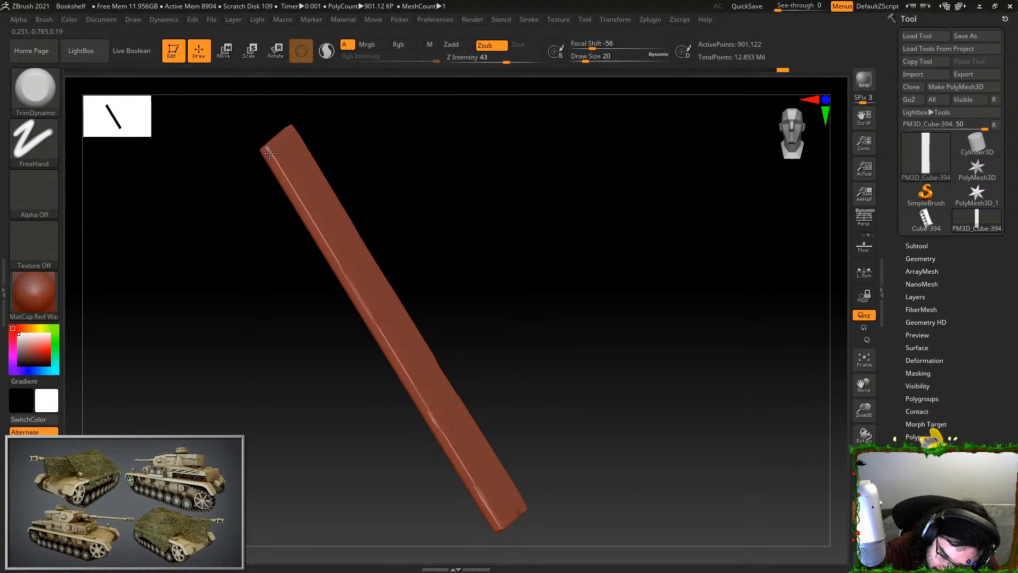
{"action": "left_click_drag", "start_coordinate": [274, 151], "coordinate": [275, 160]}
{"action": "left_click_drag", "start_coordinate": [336, 139], "coordinate": [331, 182]}
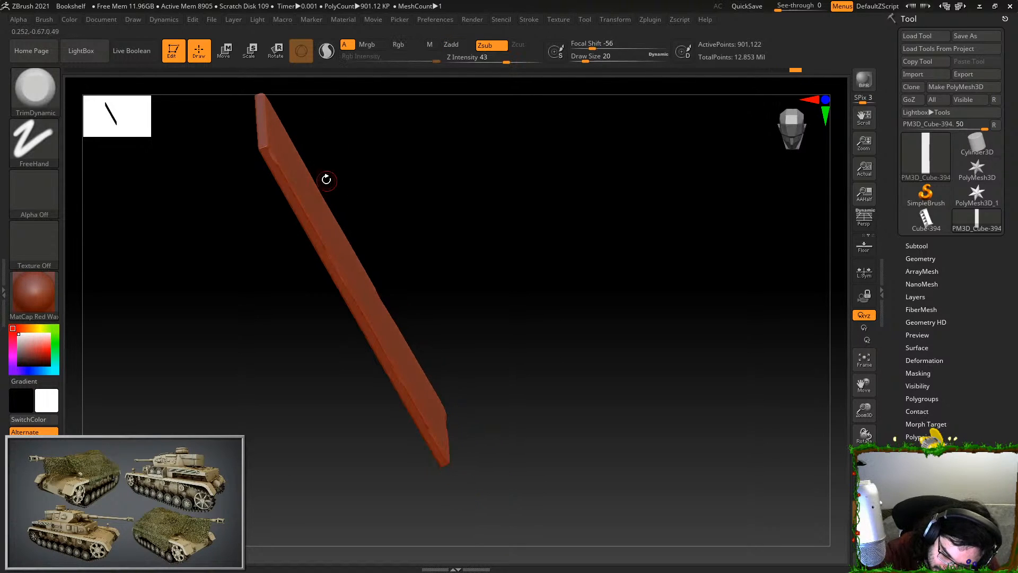
Chip the back plank's remaining long edges and bevel the corners of its upper end with TrimDynamic
{"action": "left_click_drag", "start_coordinate": [348, 121], "coordinate": [265, 173]}
{"action": "left_click_drag", "start_coordinate": [289, 272], "coordinate": [300, 282]}
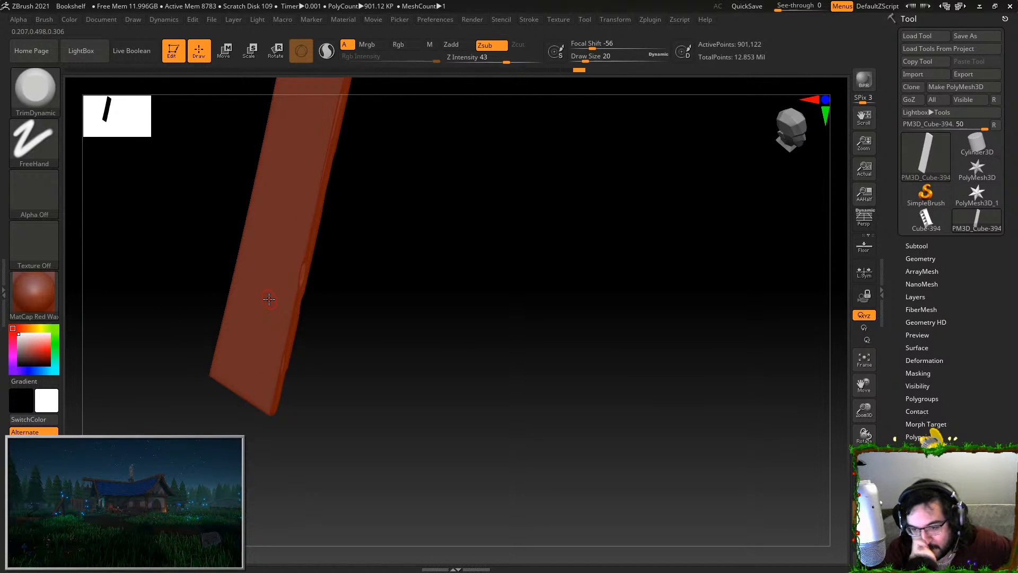
{"action": "left_click_drag", "start_coordinate": [562, 313], "coordinate": [625, 344]}
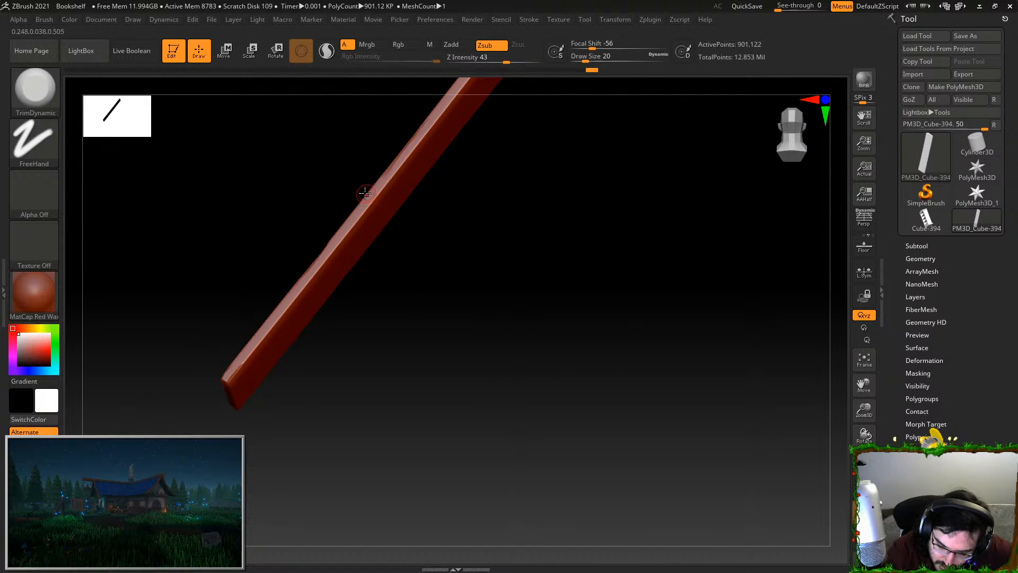
{"action": "left_click_drag", "start_coordinate": [541, 228], "coordinate": [548, 300]}
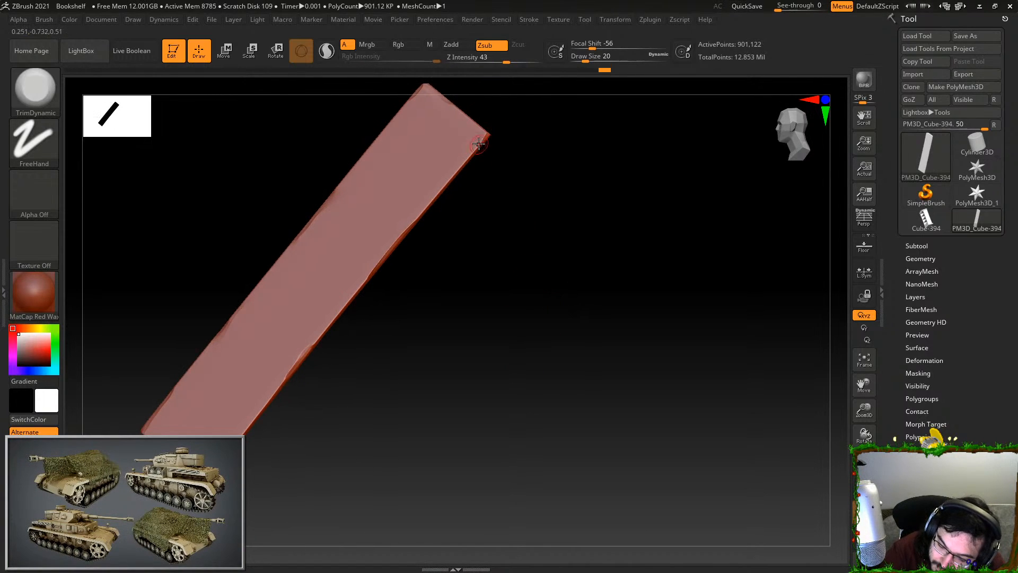
{"action": "left_click_drag", "start_coordinate": [519, 158], "coordinate": [466, 282]}
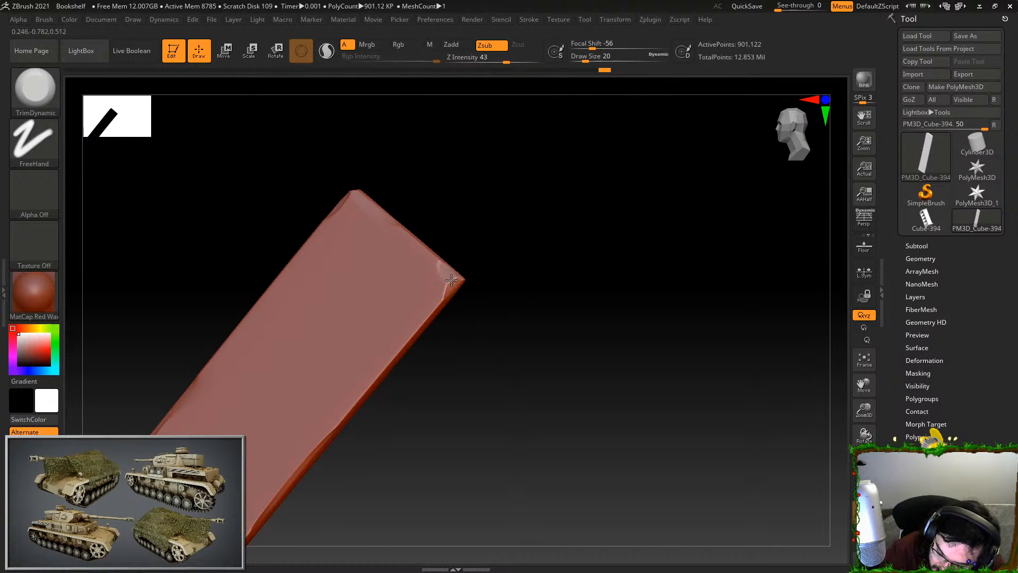
Carve a long tapering crack down from the back plank's upper end using the Orb_Cracks brush
{"action": "left_click_drag", "start_coordinate": [536, 277], "coordinate": [698, 325], "text": "shift"}
{"action": "left_click", "coordinate": [35, 87]}
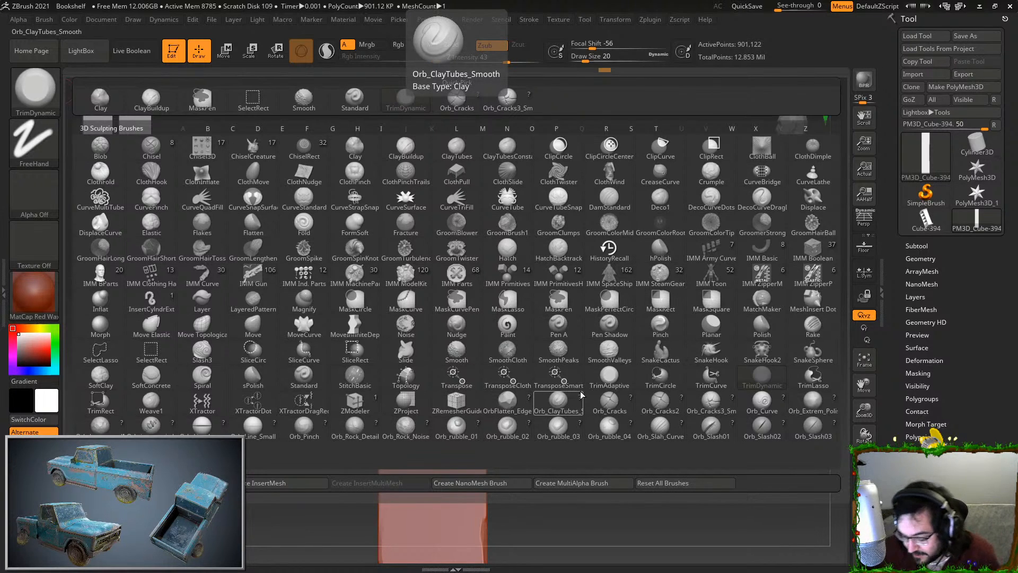
{"action": "left_click", "coordinate": [604, 401]}
{"action": "left_click_drag", "start_coordinate": [413, 161], "coordinate": [411, 250]}
{"action": "key", "text": "ctrl+z"}
{"action": "left_click_drag", "start_coordinate": [400, 159], "coordinate": [398, 268]}
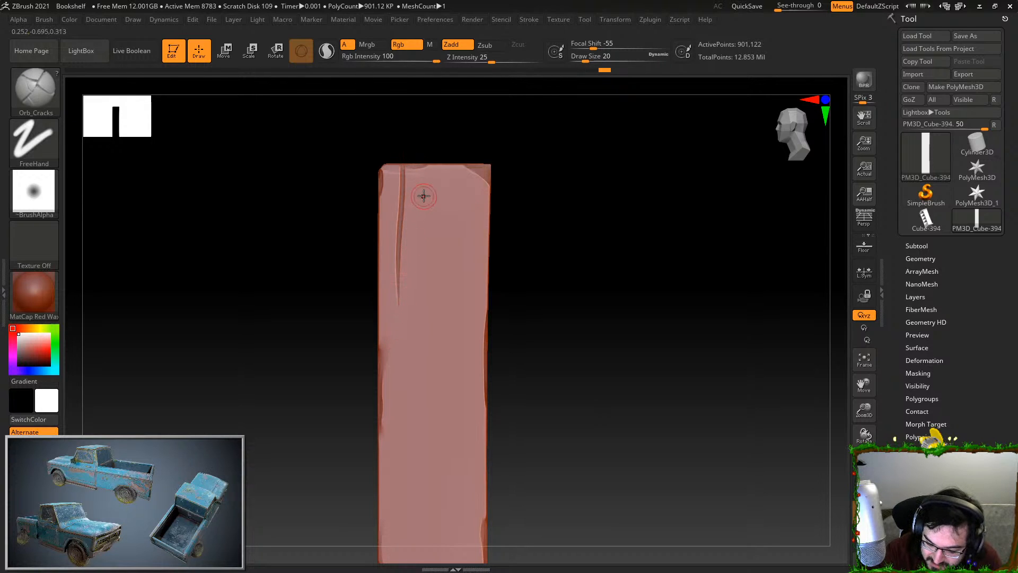
{"action": "key", "text": "ctrl+z"}
{"action": "left_click_drag", "start_coordinate": [405, 279], "coordinate": [411, 359]}
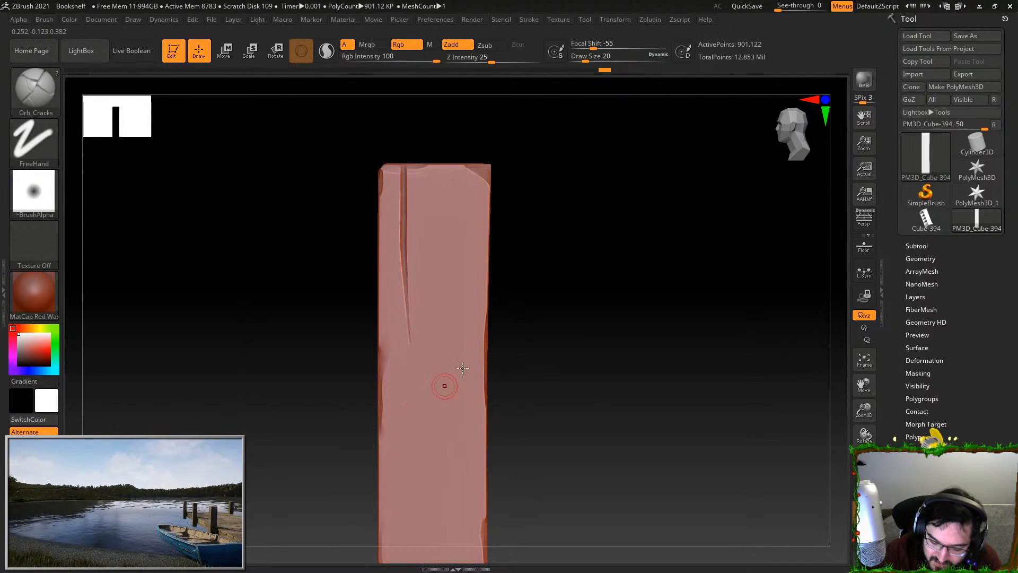
Carve a long curved crack through the back plank's upper half and two cracks rising from its lower end
{"action": "right_click_drag", "start_coordinate": [435, 399], "coordinate": [452, 354], "text": "alt"}
{"action": "left_click_drag", "start_coordinate": [454, 170], "coordinate": [449, 442]}
{"action": "right_click_drag", "start_coordinate": [537, 234], "coordinate": [547, 165], "text": "alt"}
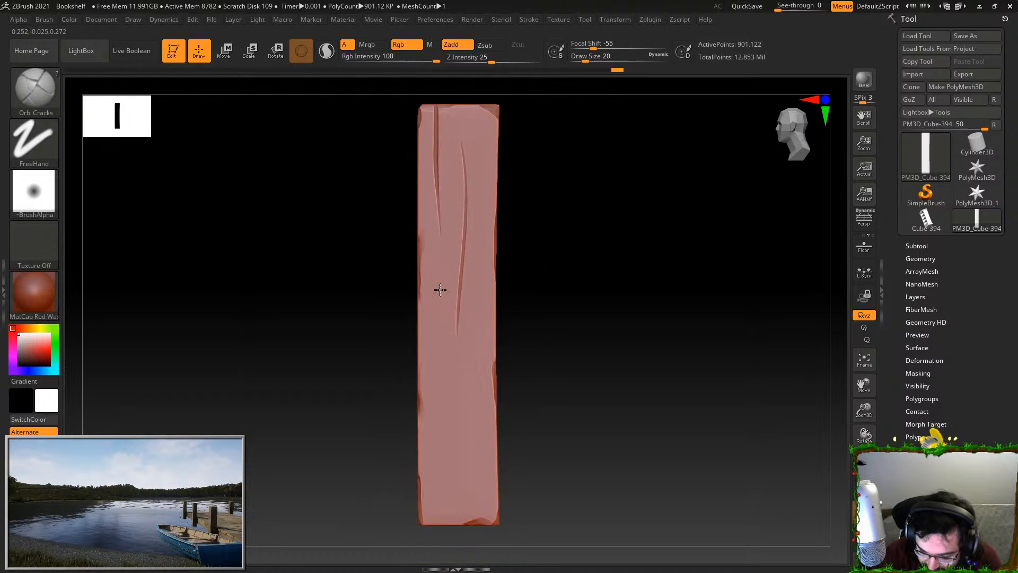
{"action": "left_click_drag", "start_coordinate": [439, 408], "coordinate": [439, 552]}
{"action": "key", "text": "ctrl+z"}
{"action": "left_click_drag", "start_coordinate": [439, 410], "coordinate": [436, 569]}
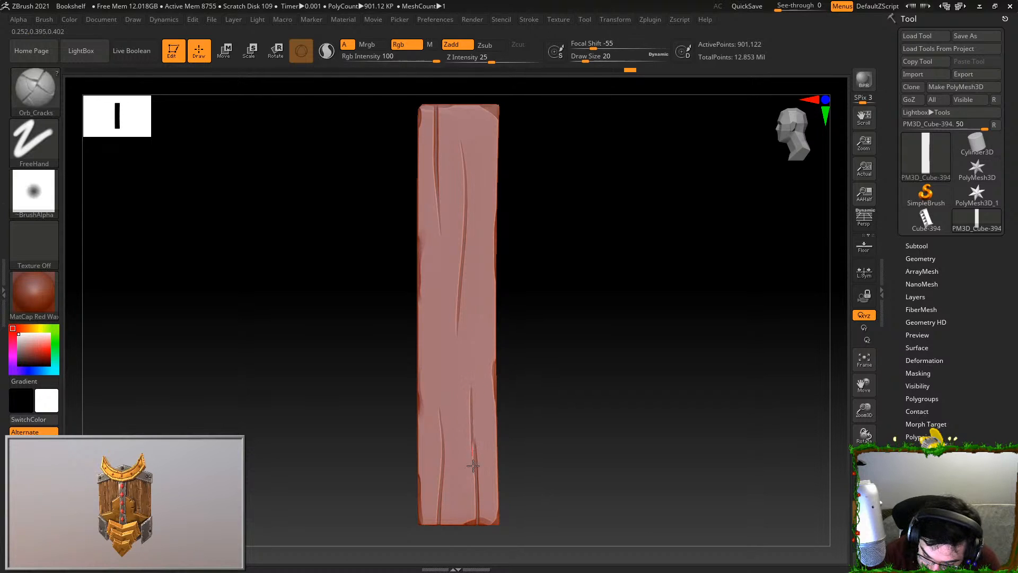
{"action": "left_click_drag", "start_coordinate": [476, 457], "coordinate": [469, 352]}
{"action": "key", "text": "ctrl+z"}
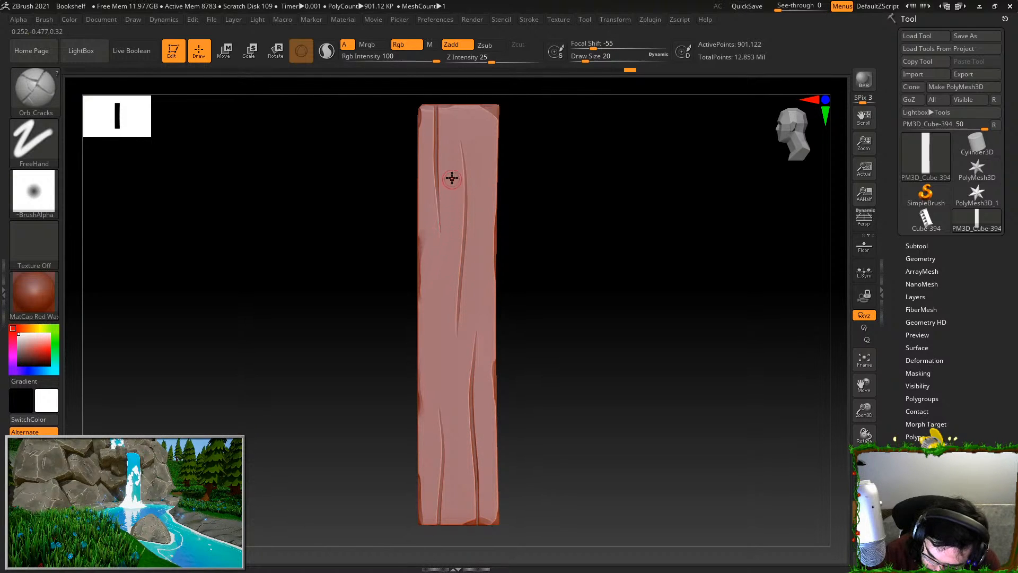
Fill the back plank's remaining gaps with long wavy cracks and carve a short crack over its upper end
{"action": "left_click_drag", "start_coordinate": [452, 175], "coordinate": [437, 387]}
{"action": "left_click_drag", "start_coordinate": [455, 339], "coordinate": [455, 511]}
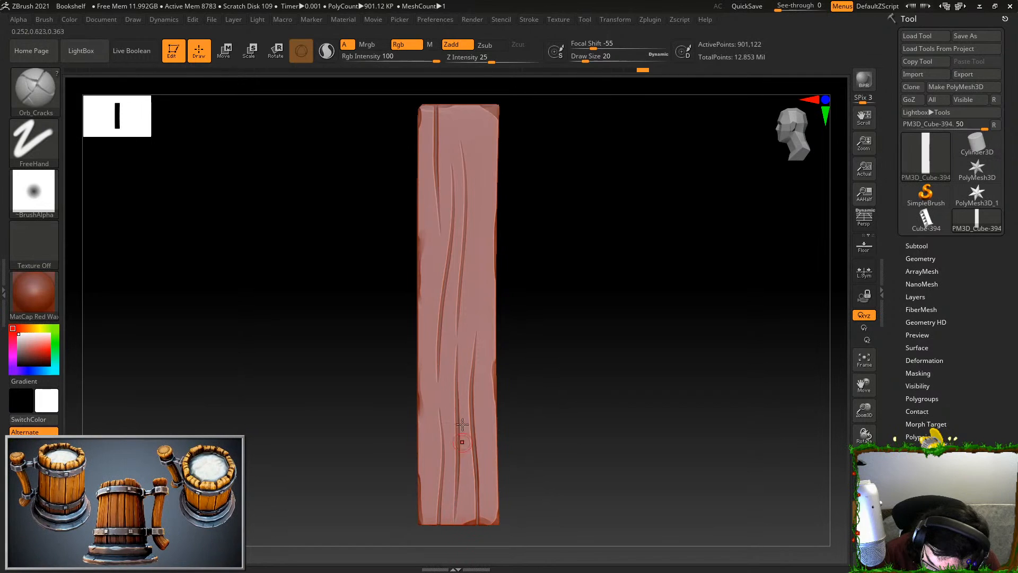
{"action": "left_click_drag", "start_coordinate": [486, 340], "coordinate": [481, 223]}
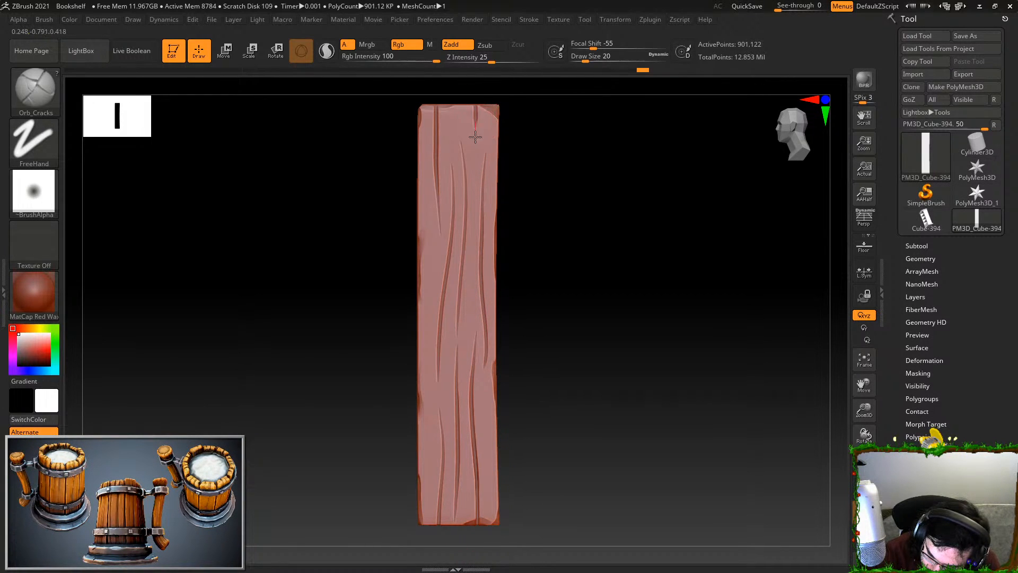
{"action": "left_click_drag", "start_coordinate": [520, 140], "coordinate": [536, 266]}
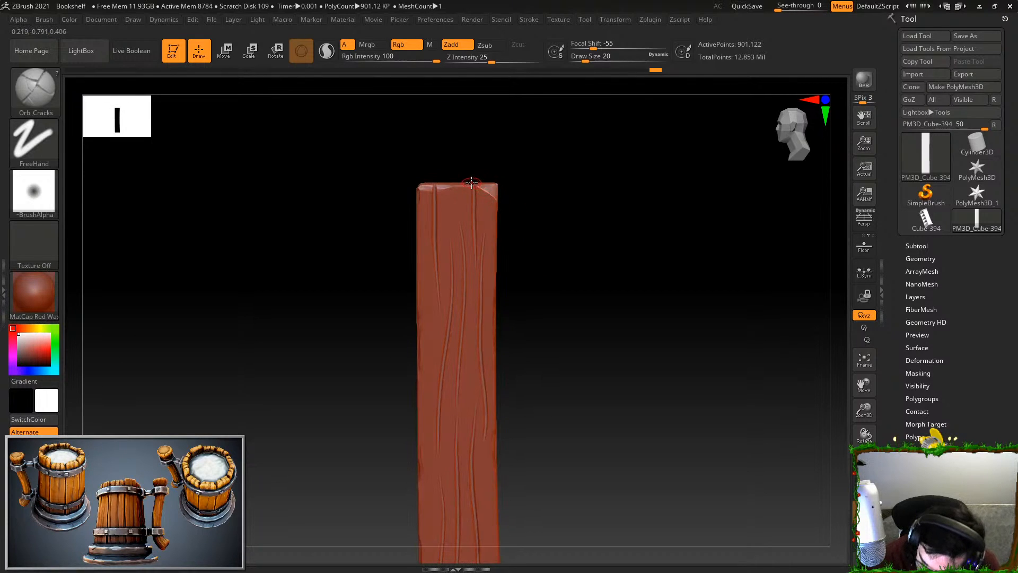
{"action": "left_click_drag", "start_coordinate": [474, 212], "coordinate": [457, 311]}
{"action": "mouse_move", "coordinate": [545, 343]}
{"action": "left_mouse_down"}
{"action": "mouse_move", "coordinate": [552, 307]}
{"action": "mouse_move", "coordinate": [609, 286]}
{"action": "mouse_move", "coordinate": [620, 318]}
{"action": "mouse_move", "coordinate": [652, 279]}
{"action": "mouse_move", "coordinate": [627, 406]}
{"action": "left_mouse_up"}
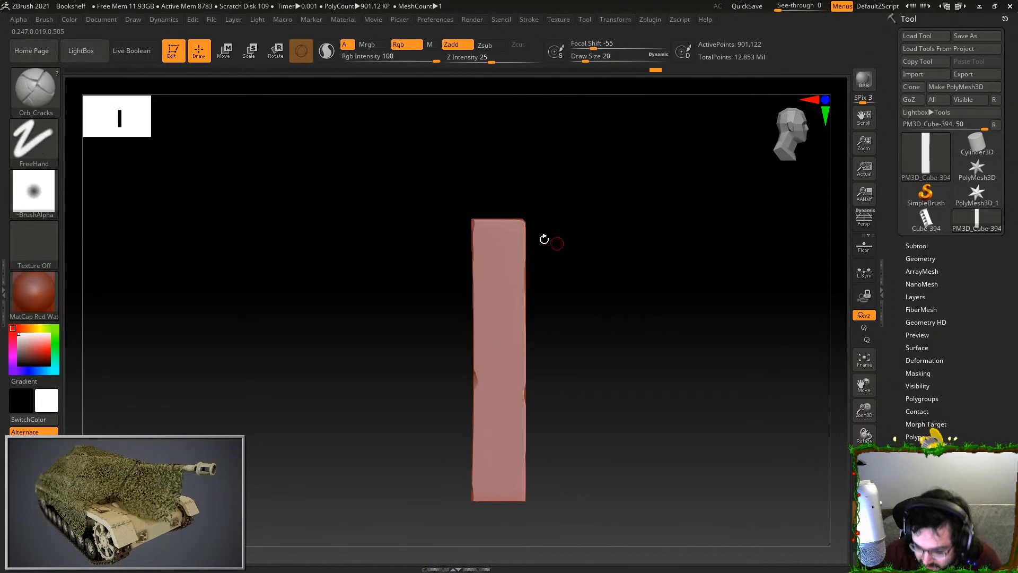
Carve long wavy grain cracks over the uncracked front face of the back plank with the Orb_Cracks brush
{"action": "left_click_drag", "start_coordinate": [493, 266], "coordinate": [493, 311]}
{"action": "left_click_drag", "start_coordinate": [511, 217], "coordinate": [510, 286]}
{"action": "left_click_drag", "start_coordinate": [502, 243], "coordinate": [500, 443]}
{"action": "left_click_drag", "start_coordinate": [516, 388], "coordinate": [509, 470]}
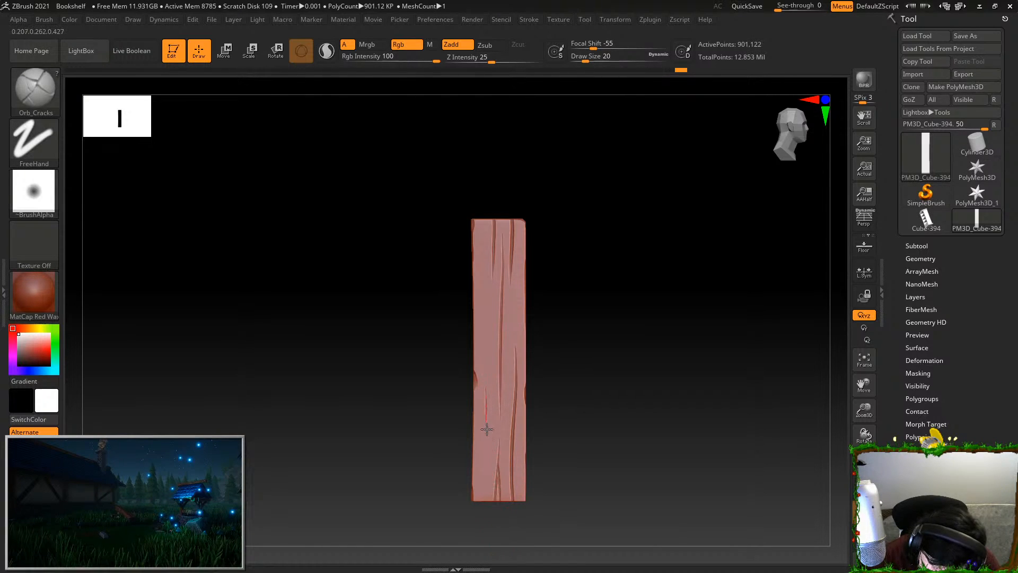
{"action": "left_click_drag", "start_coordinate": [488, 307], "coordinate": [486, 386]}
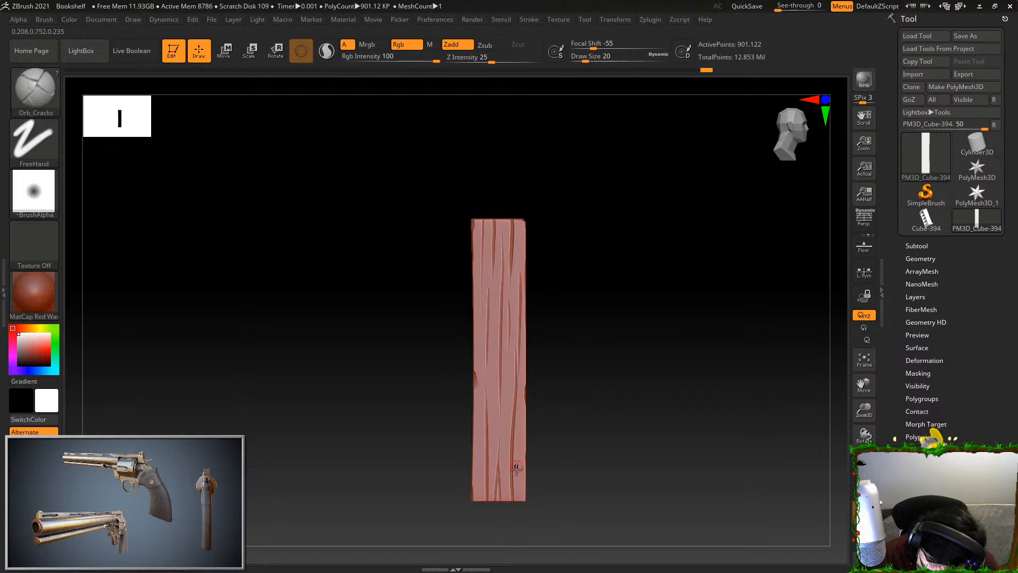
Show the whole bookcase again, then isolate and frame the uncarved middle back plank from behind
{"action": "left_click", "coordinate": [753, 425], "text": "ctrl+shift"}
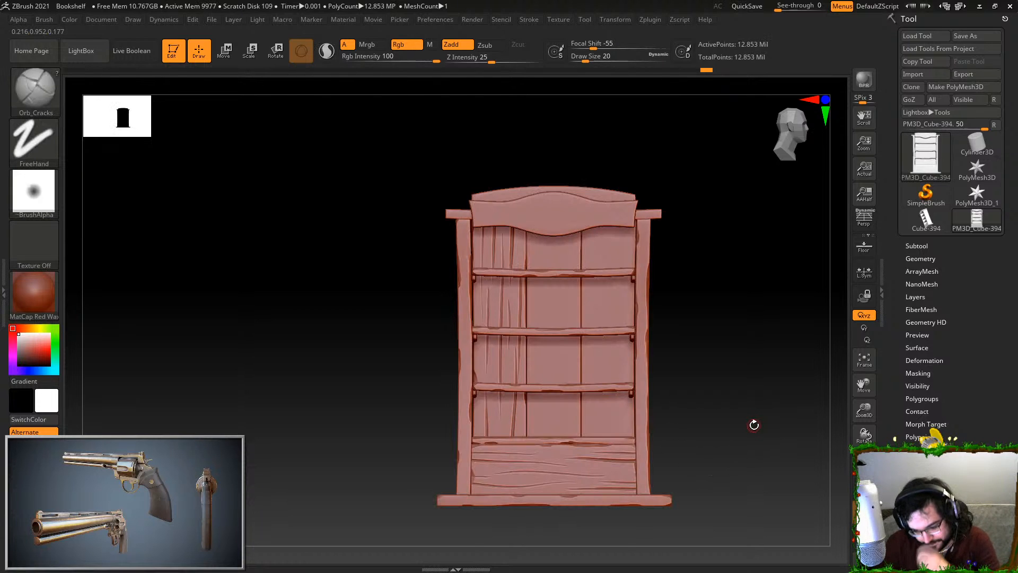
{"action": "left_click_drag", "start_coordinate": [727, 380], "coordinate": [666, 295]}
{"action": "left_click", "coordinate": [488, 348], "text": "ctrl+shift"}
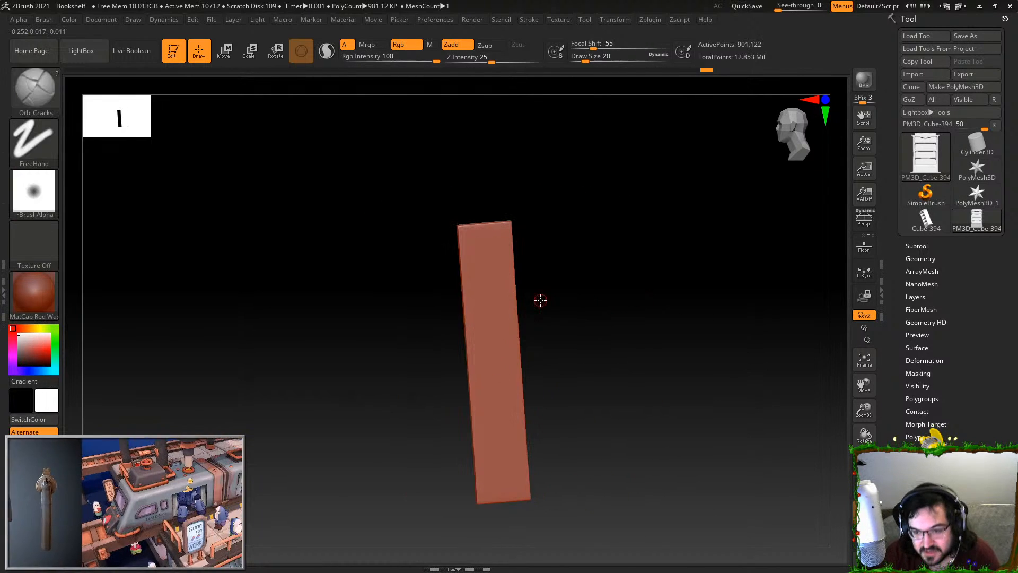
{"action": "key", "text": "f"}
{"action": "left_click_drag", "start_coordinate": [690, 410], "coordinate": [620, 341], "text": "shift"}
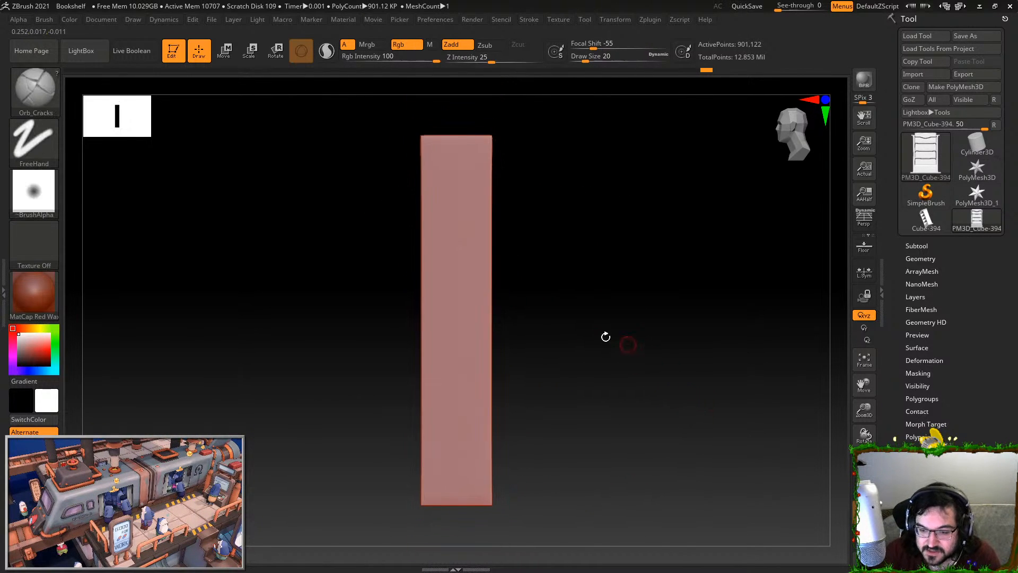
Chip the long edges of the middle plank's back face and trim its lower corners using TrimDynamic
{"action": "left_click", "coordinate": [35, 89]}
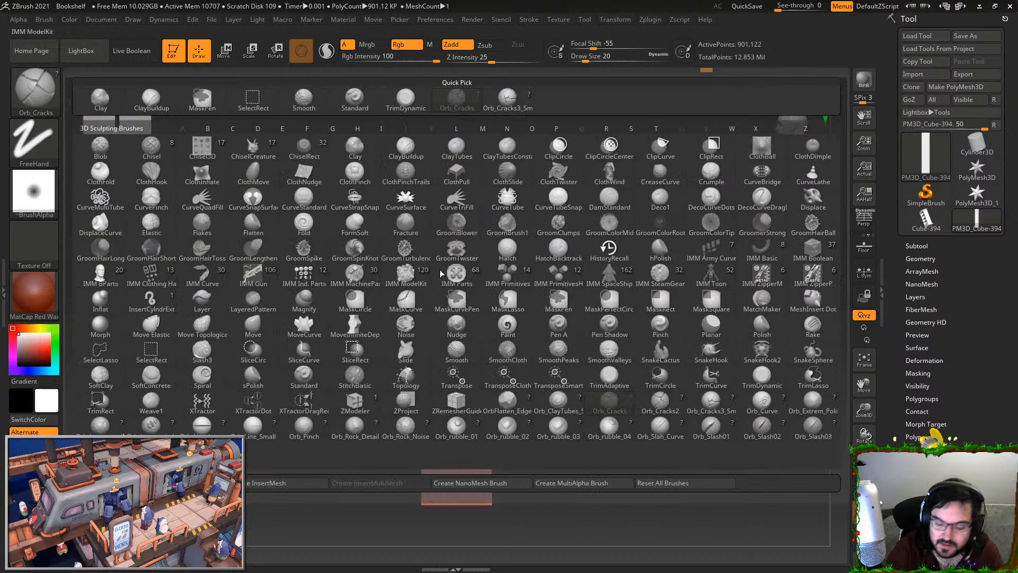
{"action": "left_click", "coordinate": [761, 374]}
{"action": "left_click_drag", "start_coordinate": [734, 359], "coordinate": [495, 159]}
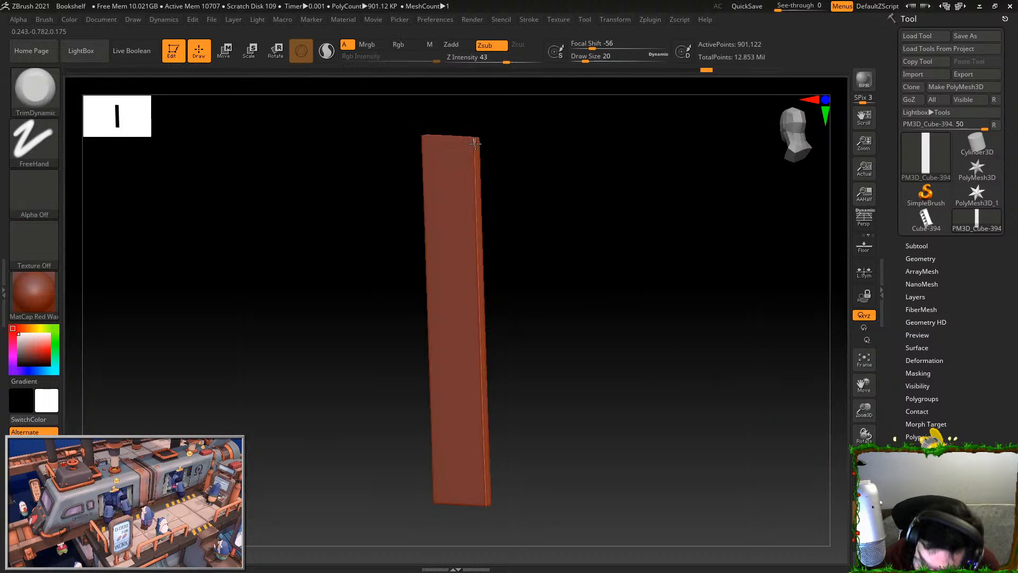
{"action": "left_click", "coordinate": [479, 329]}
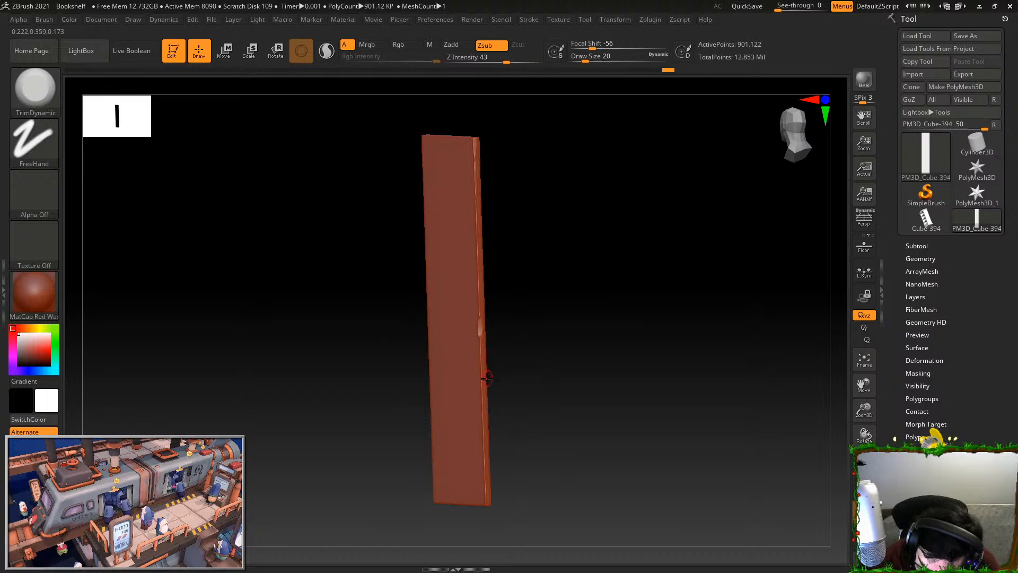
{"action": "right_click_drag", "start_coordinate": [487, 507], "coordinate": [426, 522]}
{"action": "left_click_drag", "start_coordinate": [421, 516], "coordinate": [414, 498]}
{"action": "right_click_drag", "start_coordinate": [485, 424], "coordinate": [502, 343]}
{"action": "left_click_drag", "start_coordinate": [372, 402], "coordinate": [387, 438]}
{"action": "right_click_drag", "start_coordinate": [385, 205], "coordinate": [391, 205], "text": "alt"}
{"action": "left_click_drag", "start_coordinate": [287, 186], "coordinate": [304, 230]}
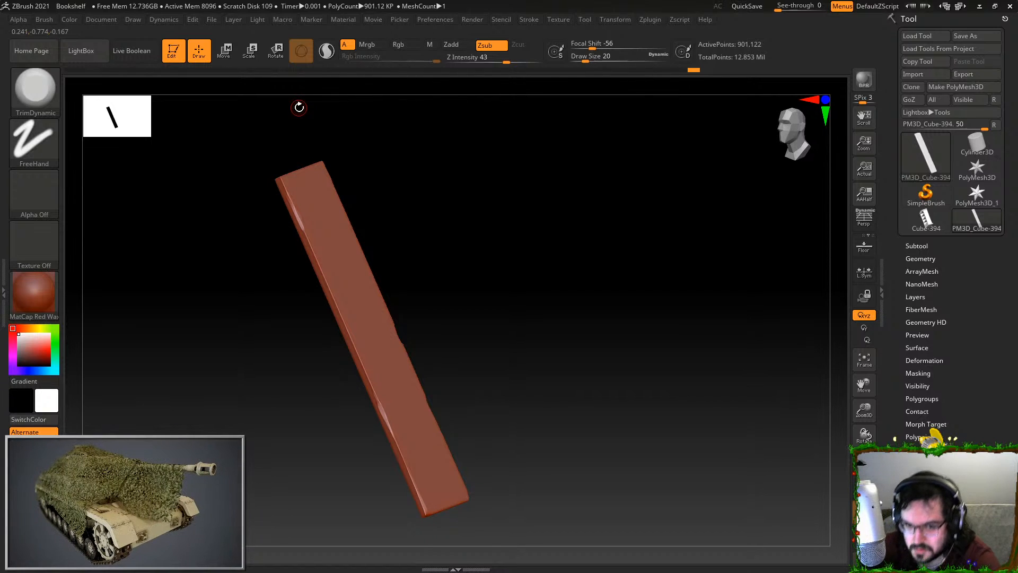
Chip irregular notches into the long edges around the middle plank's front face using TrimDynamic
{"action": "left_click_drag", "start_coordinate": [299, 107], "coordinate": [325, 180]}
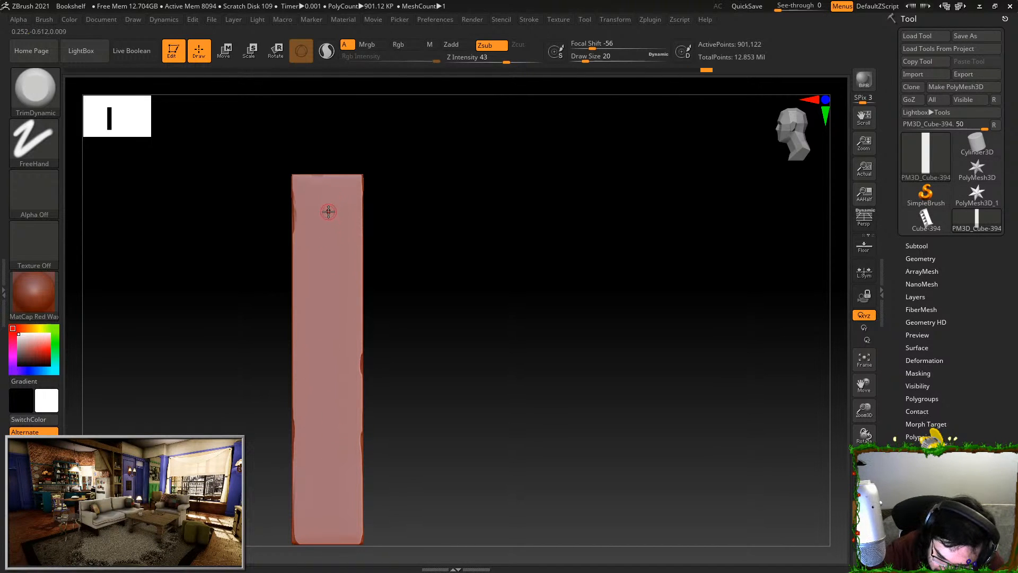
{"action": "left_click", "coordinate": [35, 92]}
{"action": "left_click", "coordinate": [596, 413]}
{"action": "left_click_drag", "start_coordinate": [416, 400], "coordinate": [410, 388]}
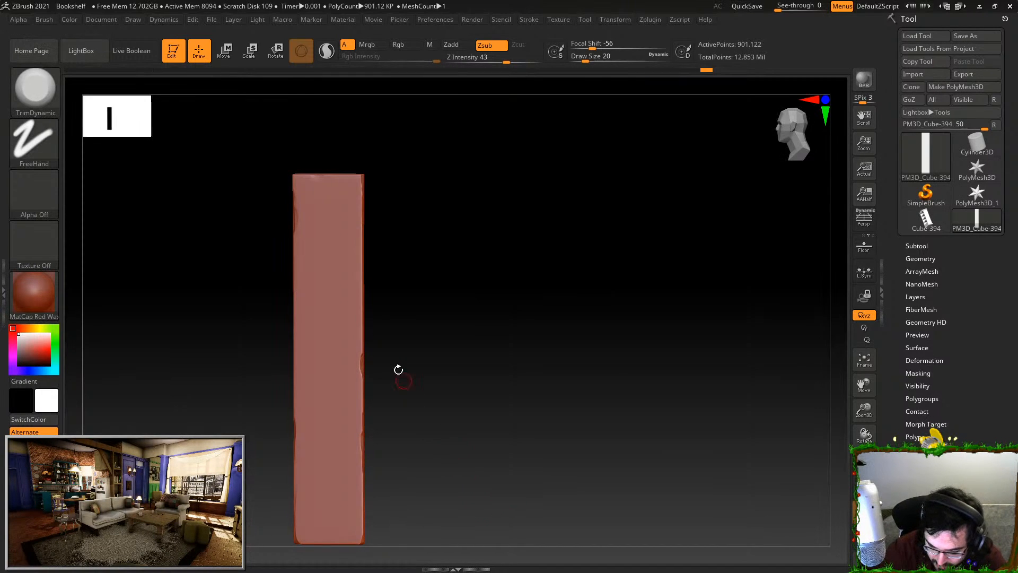
{"action": "left_click_drag", "start_coordinate": [367, 170], "coordinate": [373, 223]}
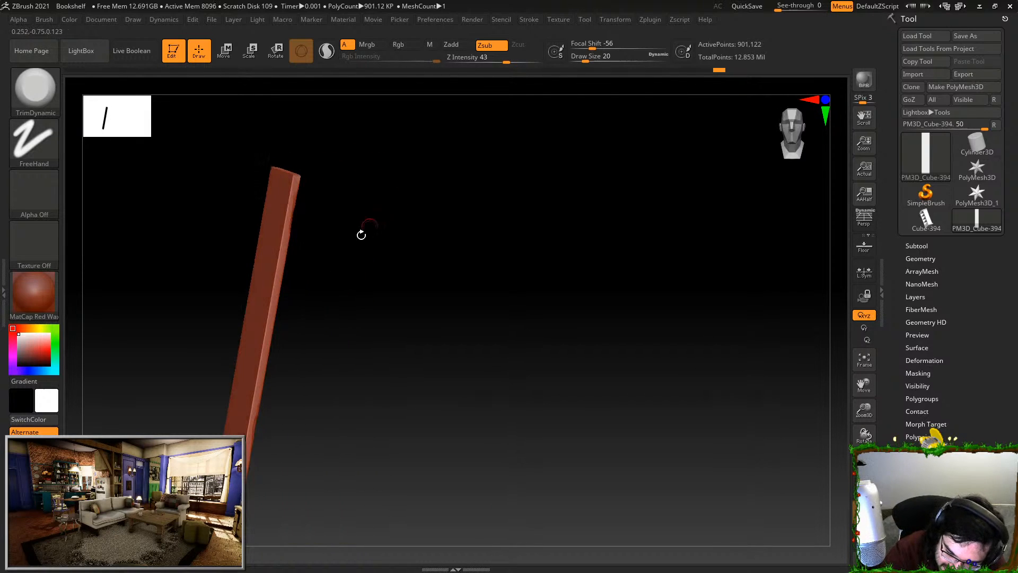
{"action": "left_click_drag", "start_coordinate": [311, 323], "coordinate": [261, 399]}
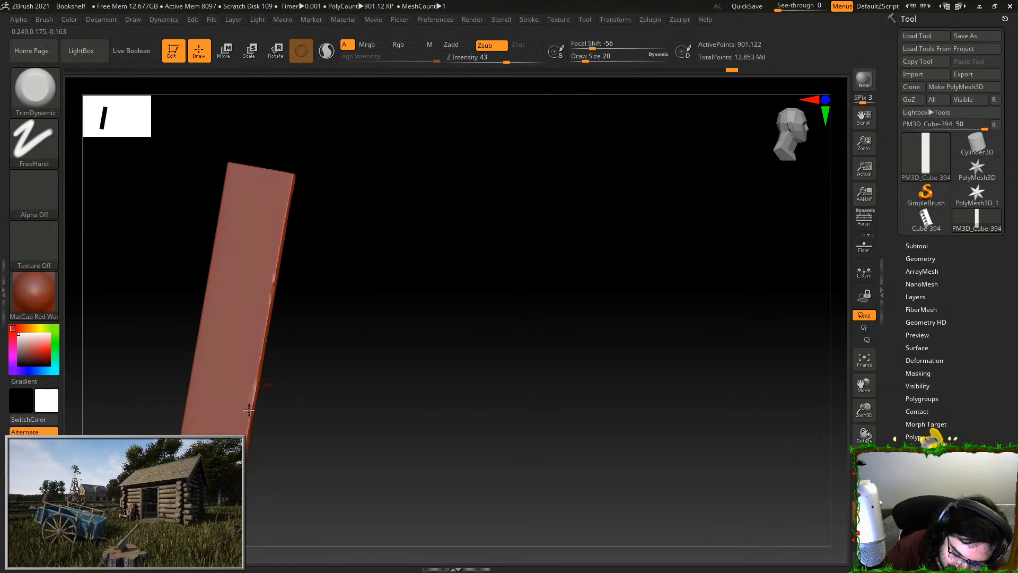
{"action": "left_click_drag", "start_coordinate": [337, 374], "coordinate": [202, 435]}
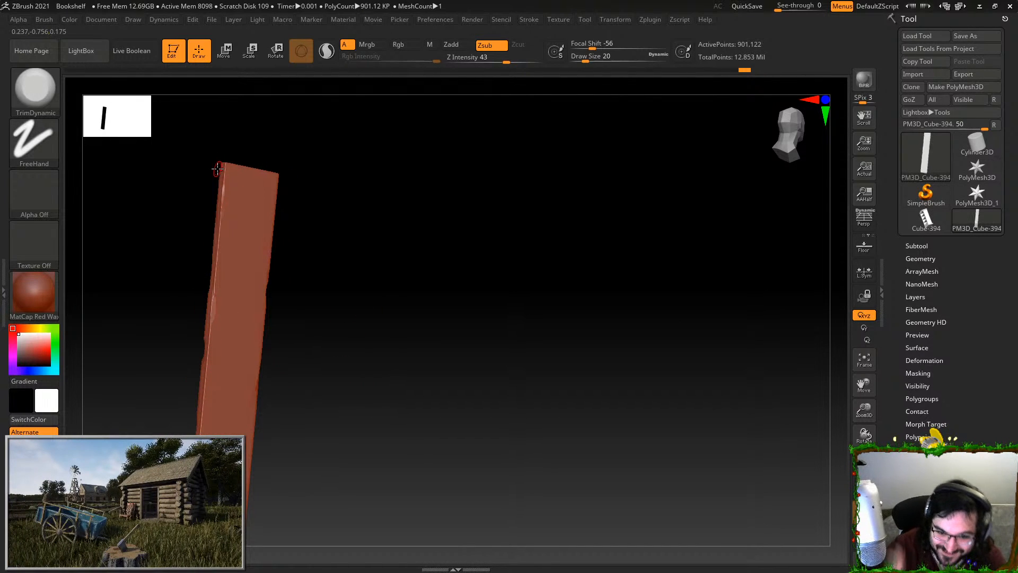
Carve three tapering cracks down from the upper end of the middle plank's front face with Orb_Cracks
{"action": "left_click", "coordinate": [34, 87]}
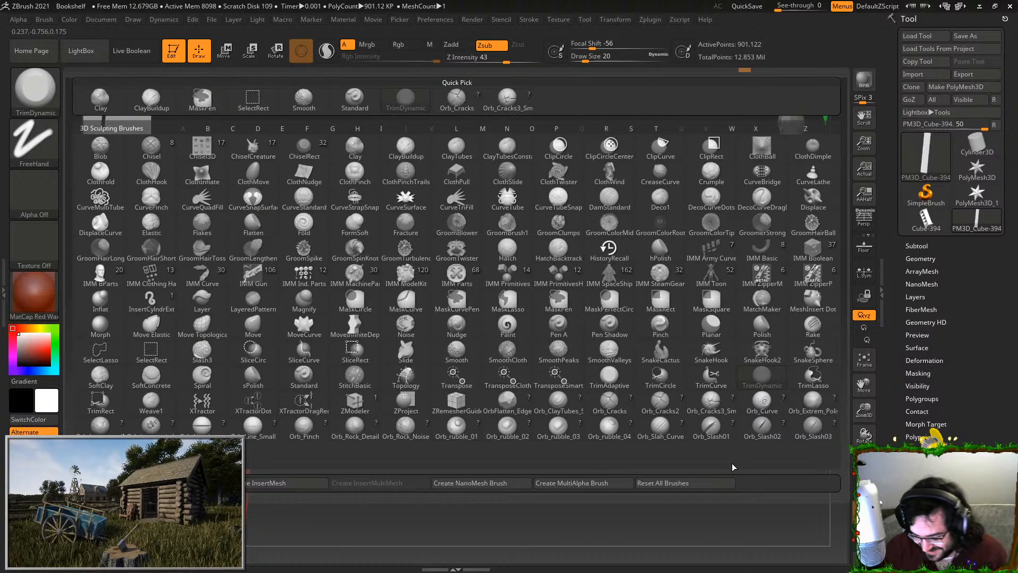
{"action": "left_click", "coordinate": [610, 404]}
{"action": "left_click_drag", "start_coordinate": [243, 162], "coordinate": [232, 276]}
{"action": "left_click_drag", "start_coordinate": [261, 186], "coordinate": [267, 382]}
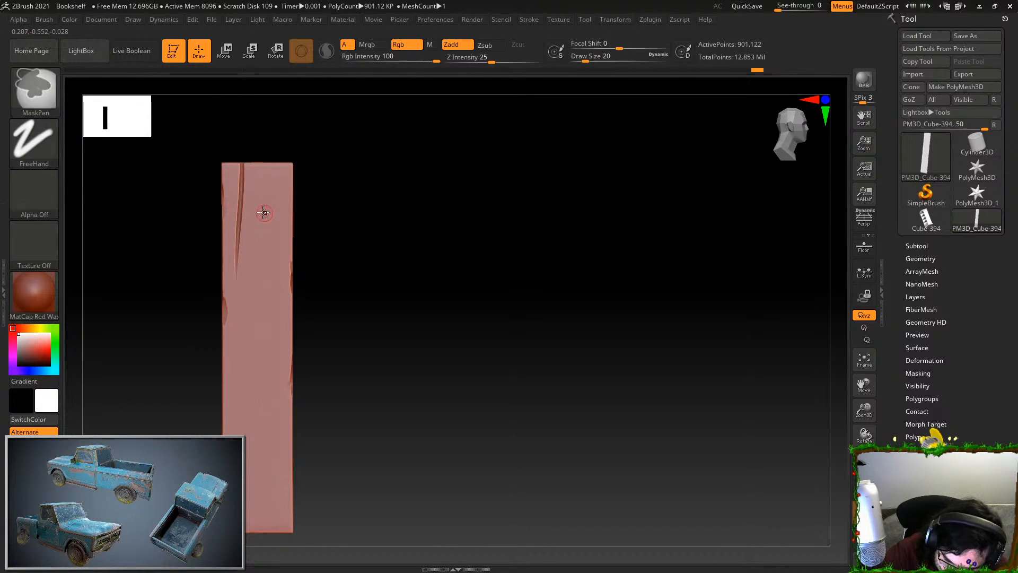
{"action": "key", "text": "ctrl+z"}
{"action": "left_click_drag", "start_coordinate": [259, 163], "coordinate": [264, 233]}
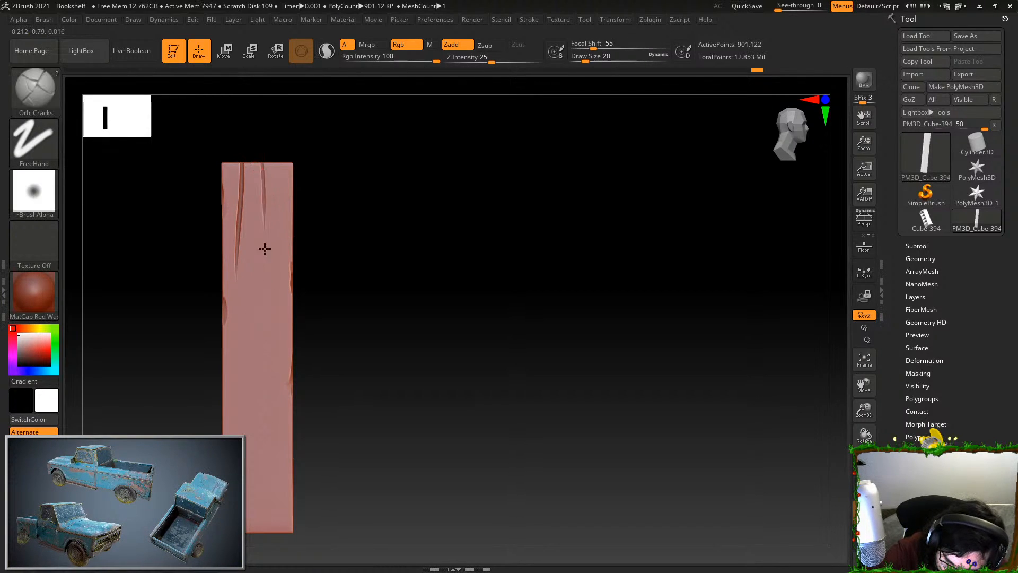
{"action": "left_click_drag", "start_coordinate": [283, 164], "coordinate": [283, 258]}
{"action": "key", "text": "ctrl+z"}
{"action": "left_click_drag", "start_coordinate": [283, 160], "coordinate": [283, 265]}
Carve two long cracks through the center of the front face, starting between the upper cracks
{"action": "left_click_drag", "start_coordinate": [251, 212], "coordinate": [255, 421]}
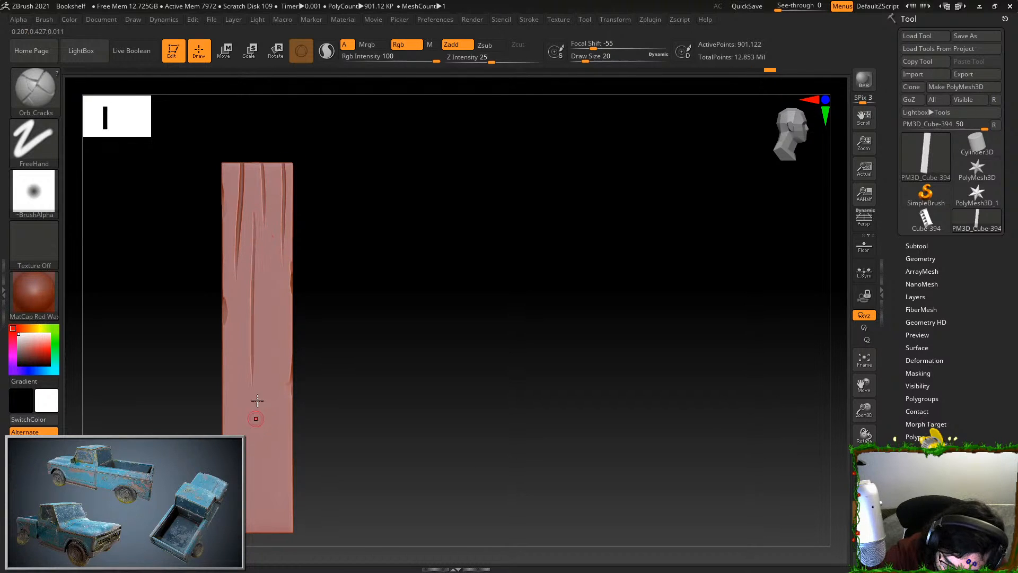
{"action": "key", "text": "ctrl+z"}
{"action": "left_click_drag", "start_coordinate": [250, 212], "coordinate": [254, 344]}
{"action": "left_click_drag", "start_coordinate": [275, 223], "coordinate": [270, 419]}
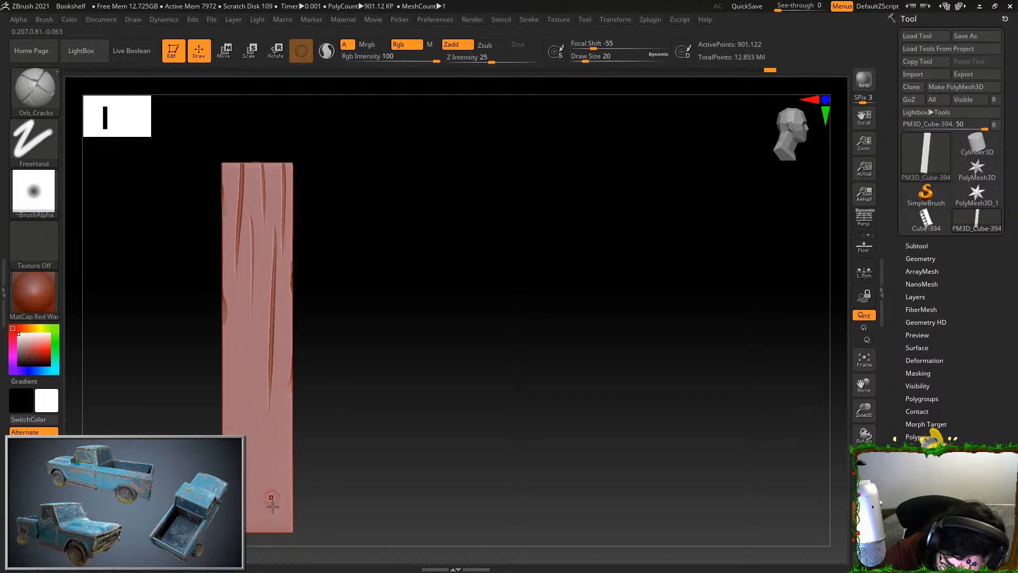
Carve four long cracks through the lower half of the middle plank's front face, running toward its lower end
{"action": "left_click_drag", "start_coordinate": [238, 309], "coordinate": [233, 538]}
{"action": "left_click_drag", "start_coordinate": [259, 399], "coordinate": [255, 566]}
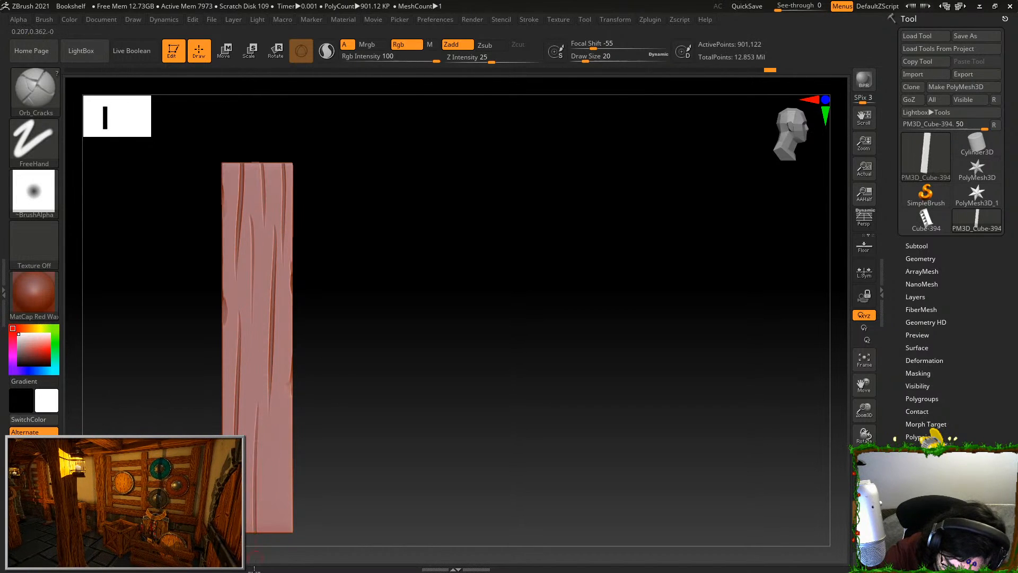
{"action": "left_click_drag", "start_coordinate": [278, 409], "coordinate": [275, 550]}
{"action": "key", "text": "ctrl+z"}
{"action": "left_click_drag", "start_coordinate": [280, 427], "coordinate": [273, 567]}
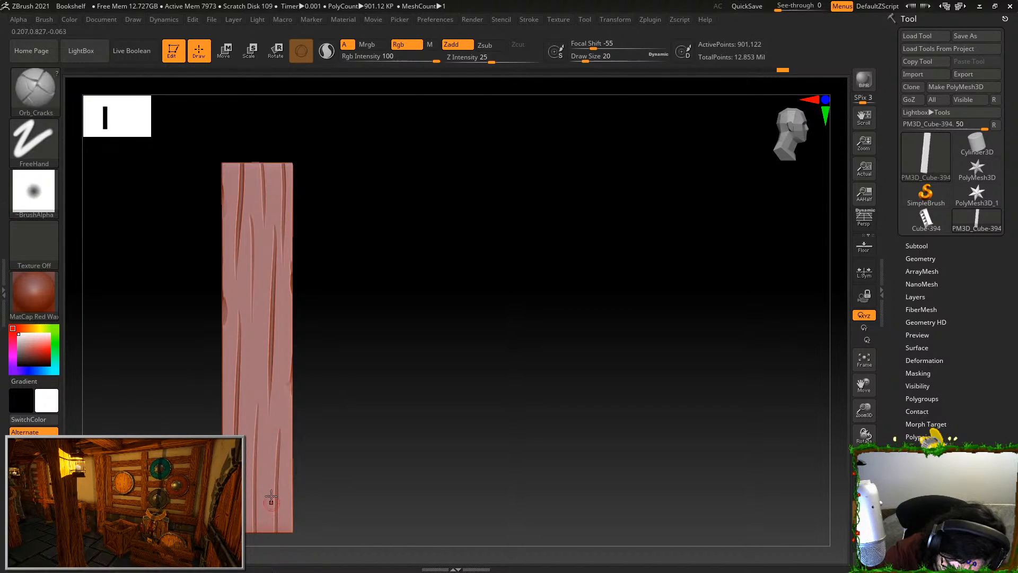
{"action": "left_click_drag", "start_coordinate": [254, 354], "coordinate": [239, 571]}
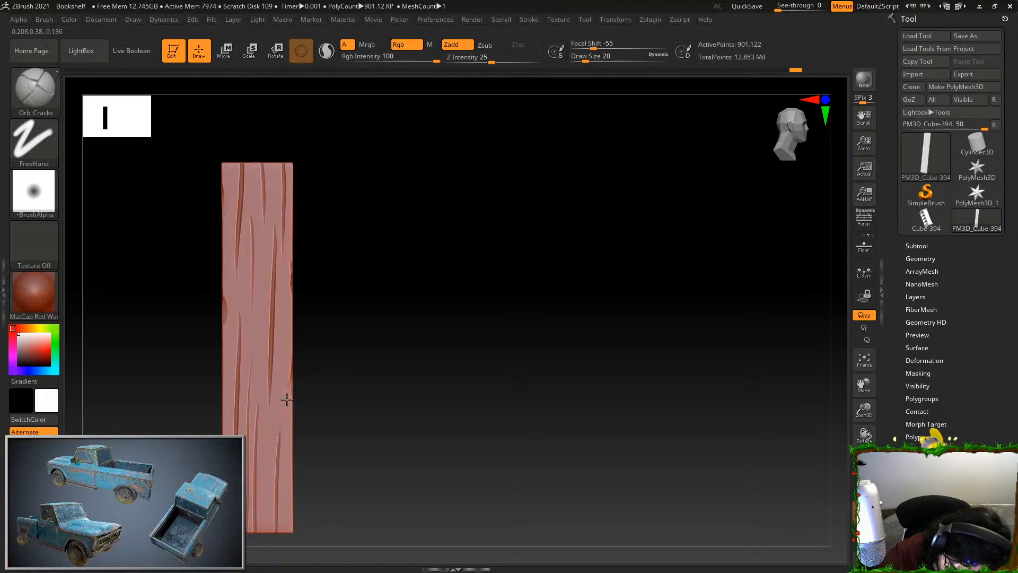
Carve long wavy cracks along the middle plank's back face, including one rising from the lower end
{"action": "mouse_move", "coordinate": [522, 311]}
{"action": "left_mouse_down"}
{"action": "mouse_move", "coordinate": [415, 295]}
{"action": "mouse_move", "coordinate": [332, 159]}
{"action": "mouse_move", "coordinate": [323, 289]}
{"action": "left_mouse_up"}
{"action": "left_click_drag", "start_coordinate": [341, 220], "coordinate": [331, 411]}
{"action": "left_click_drag", "start_coordinate": [300, 193], "coordinate": [300, 427]}
{"action": "left_click_drag", "start_coordinate": [321, 380], "coordinate": [323, 547]}
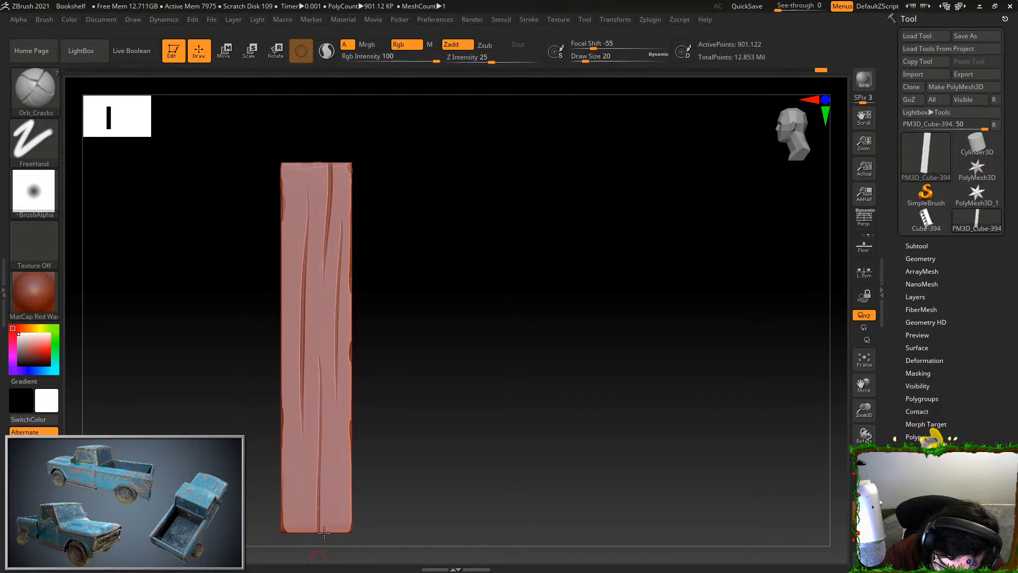
Fill the gaps at both ends of the back face with tapering cracks, and switch visibility to the rest of the bookcase
{"action": "left_click_drag", "start_coordinate": [335, 435], "coordinate": [333, 536]}
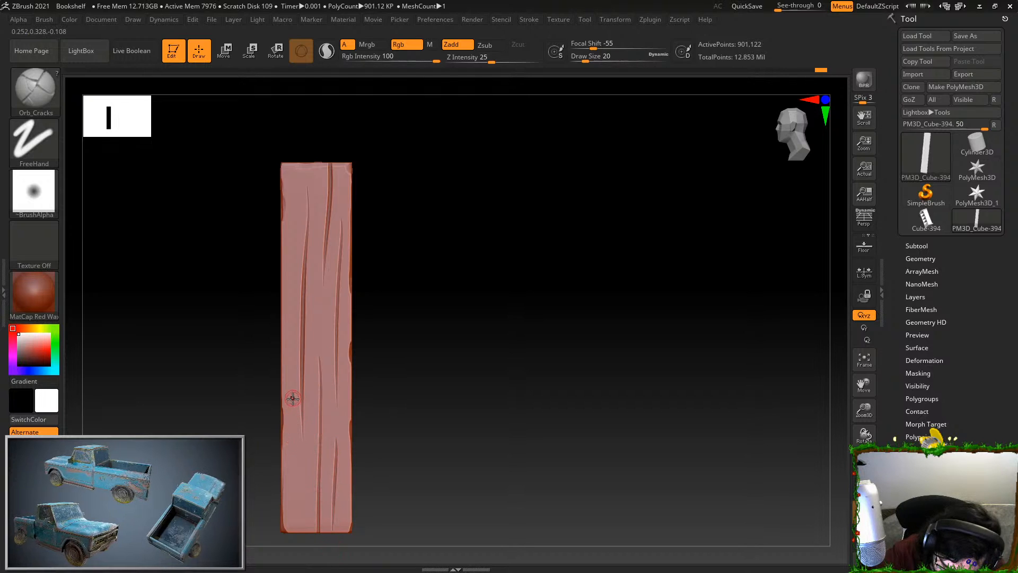
{"action": "left_click_drag", "start_coordinate": [291, 398], "coordinate": [297, 567]}
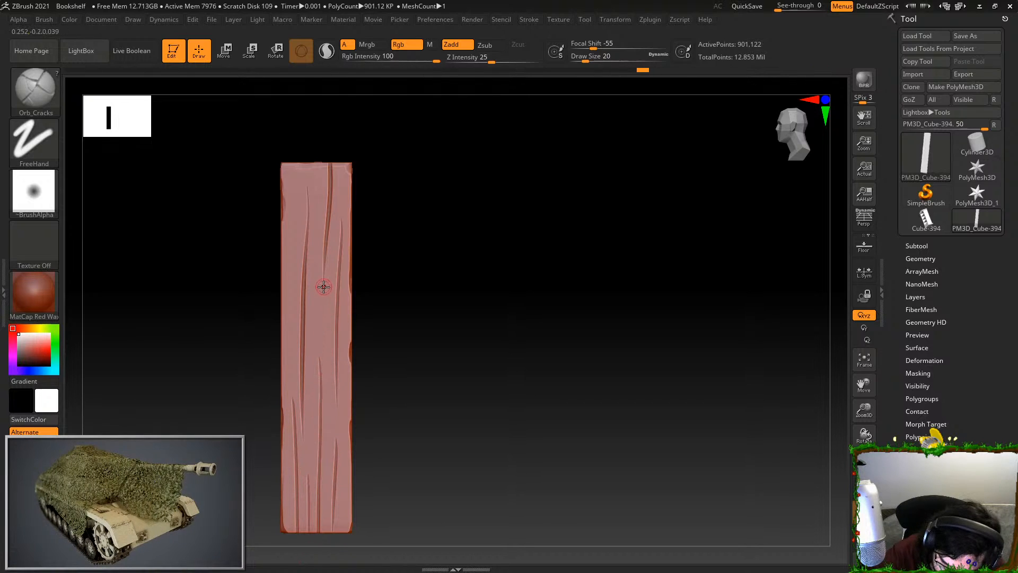
{"action": "left_click_drag", "start_coordinate": [291, 162], "coordinate": [286, 253]}
{"action": "left_click_drag", "start_coordinate": [318, 162], "coordinate": [318, 195]}
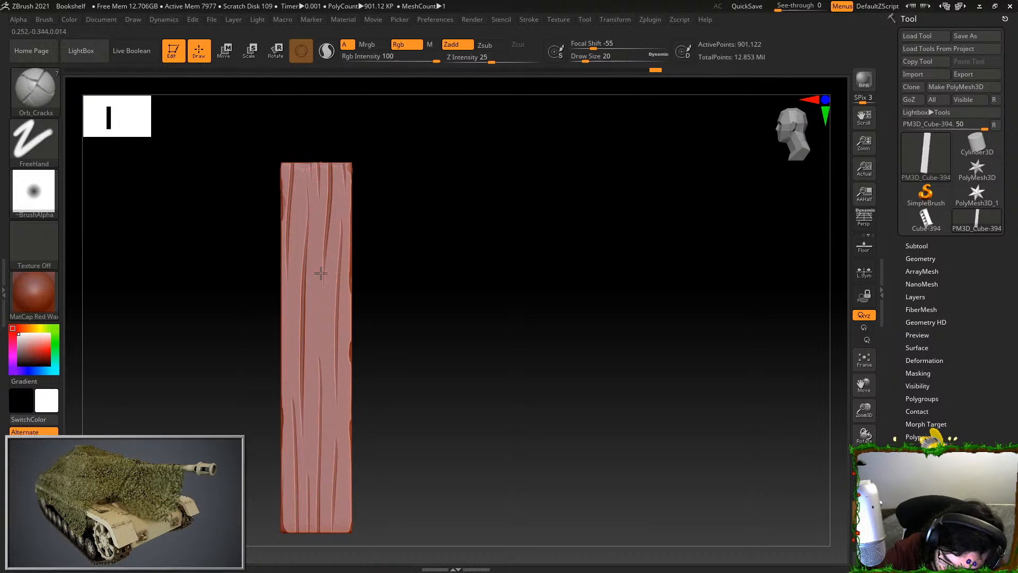
{"action": "left_click_drag", "start_coordinate": [337, 495], "coordinate": [353, 530]}
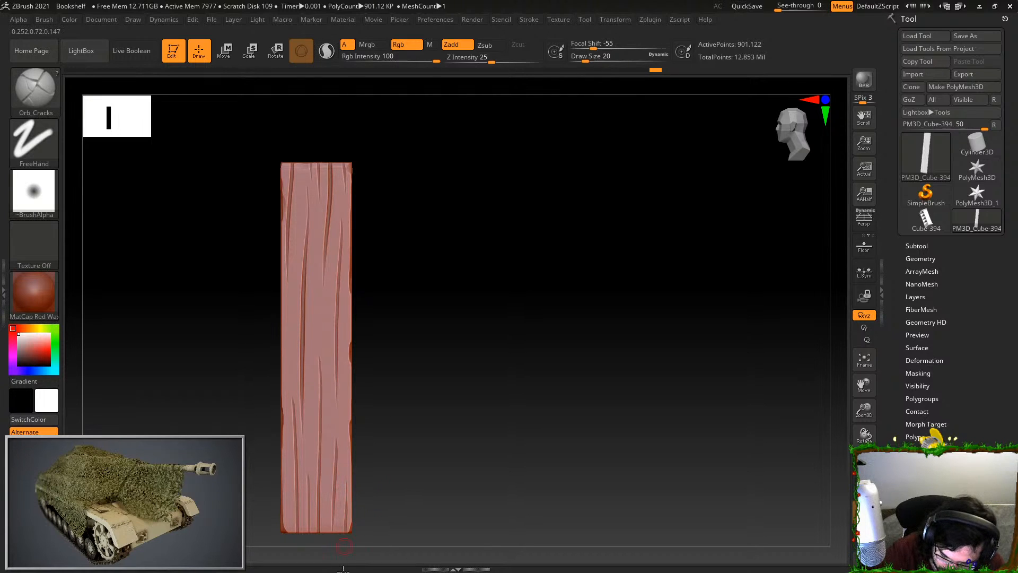
{"action": "key", "text": "ctrl+shift"}
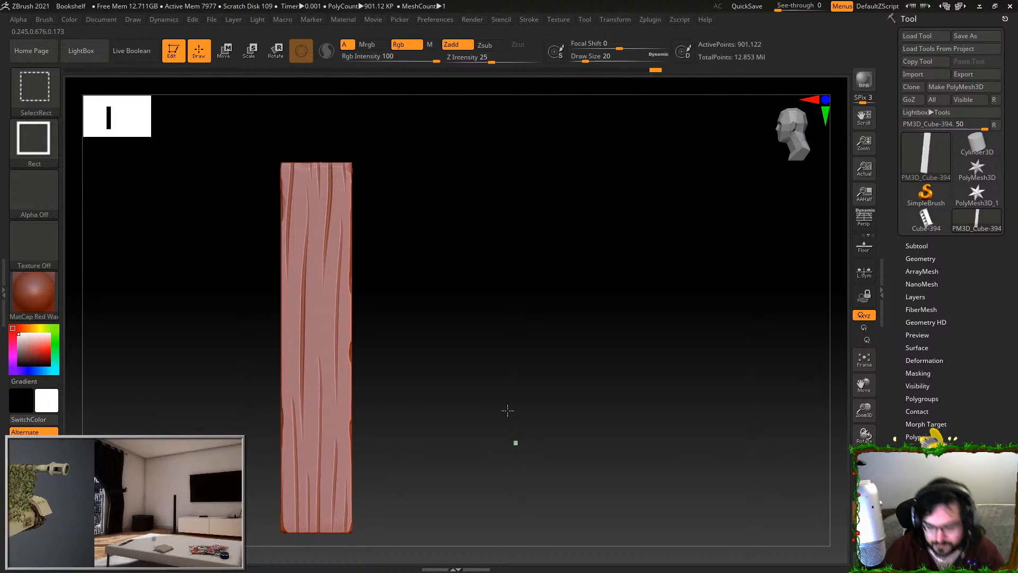
{"action": "left_click", "coordinate": [837, 466], "text": "ctrl+shift"}
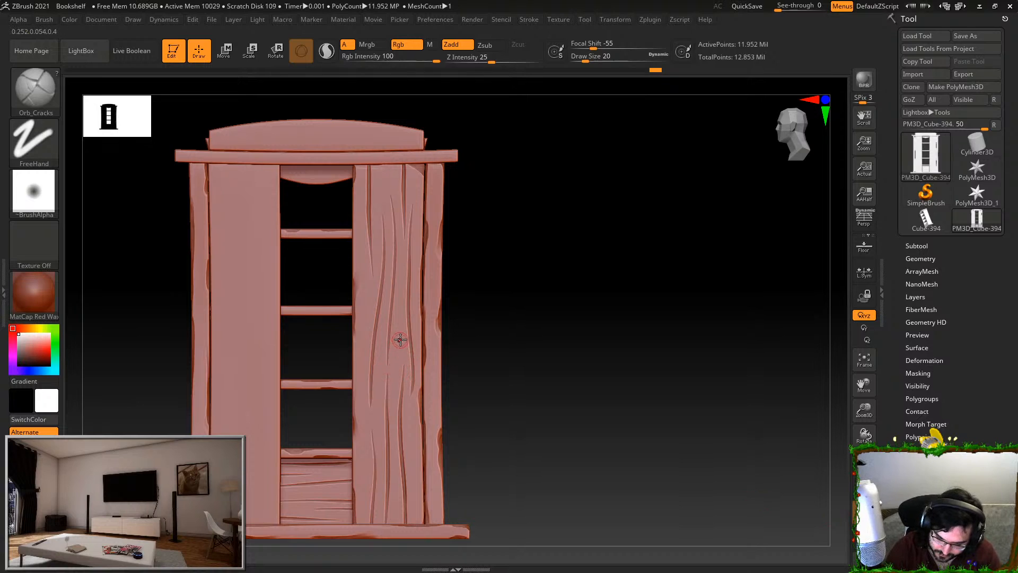
{"action": "key", "text": "ctrl+z"}
{"action": "left_click_drag", "start_coordinate": [401, 329], "coordinate": [389, 340]}
{"action": "key", "text": "ctrl+z"}
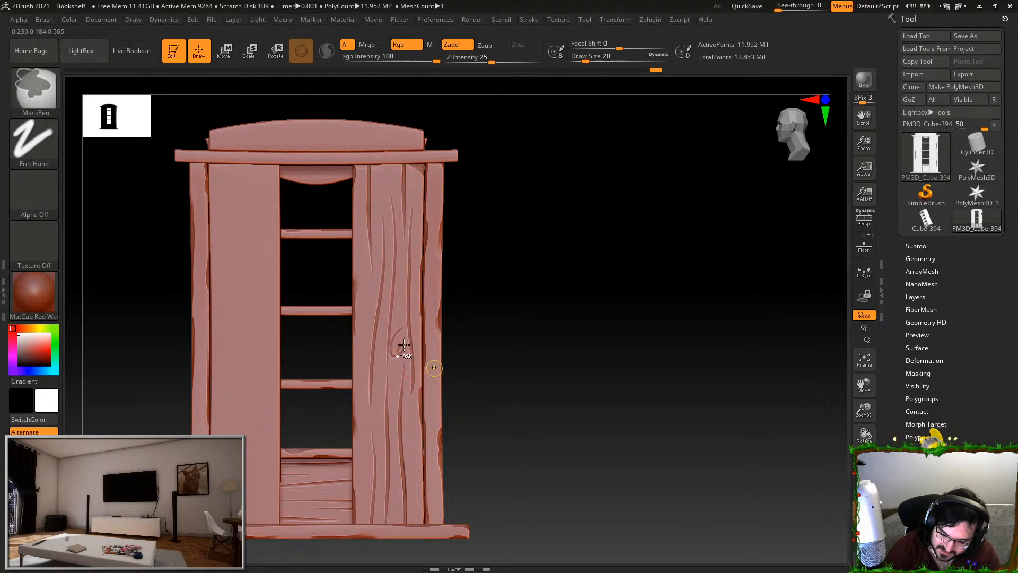
{"action": "left_click_drag", "start_coordinate": [407, 351], "coordinate": [401, 345]}
{"action": "mouse_move", "coordinate": [491, 321]}
{"action": "right_mouse_down", "text": "ctrl"}
{"action": "mouse_move", "coordinate": [546, 447]}
{"action": "mouse_move", "coordinate": [558, 445]}
{"action": "right_mouse_up", "text": "ctrl"}
{"action": "key", "text": "ctrl+z"}
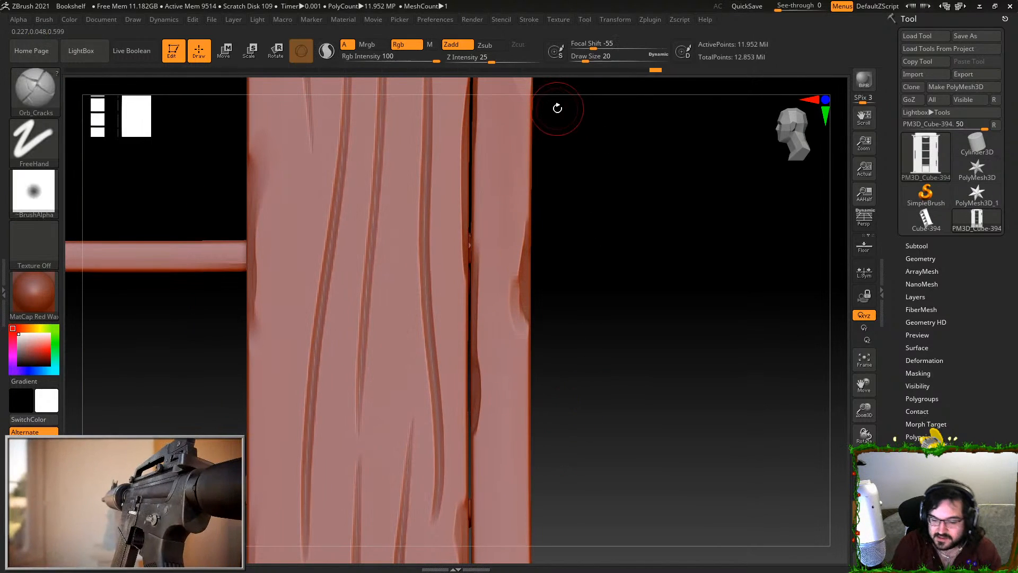
Adjust the stroke's LazyRadius and carve a swirled oval wood knot between the long cracks on the cracked back plank
{"action": "left_click", "coordinate": [558, 20]}
{"action": "left_click", "coordinate": [530, 20]}
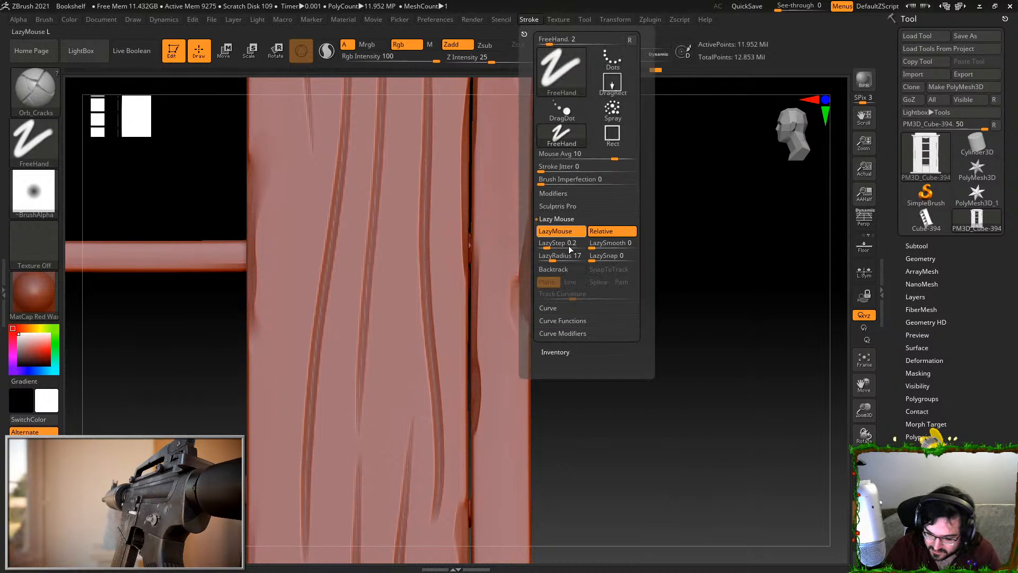
{"action": "left_click", "coordinate": [551, 257]}
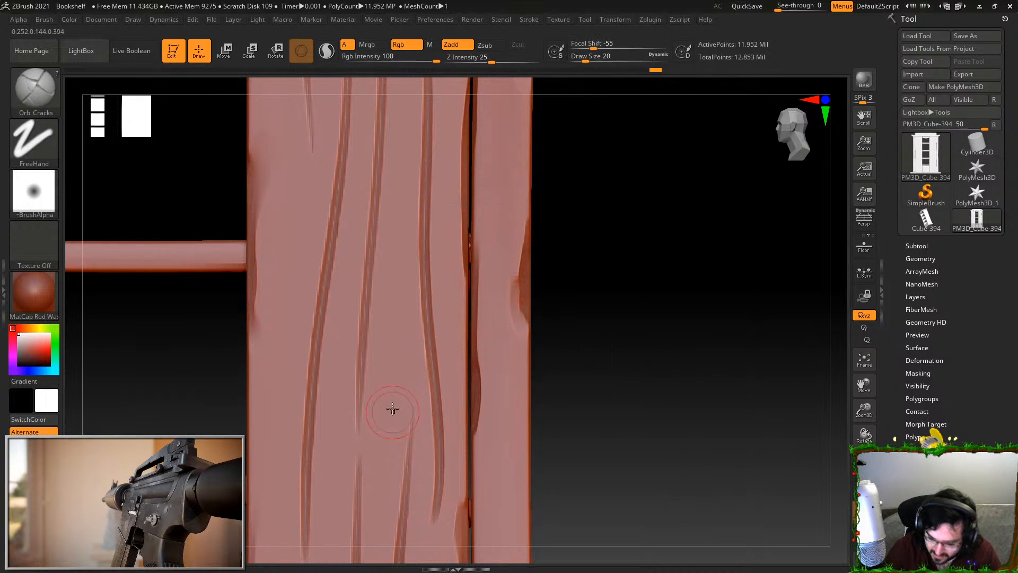
{"action": "left_click_drag", "start_coordinate": [388, 360], "coordinate": [387, 387]}
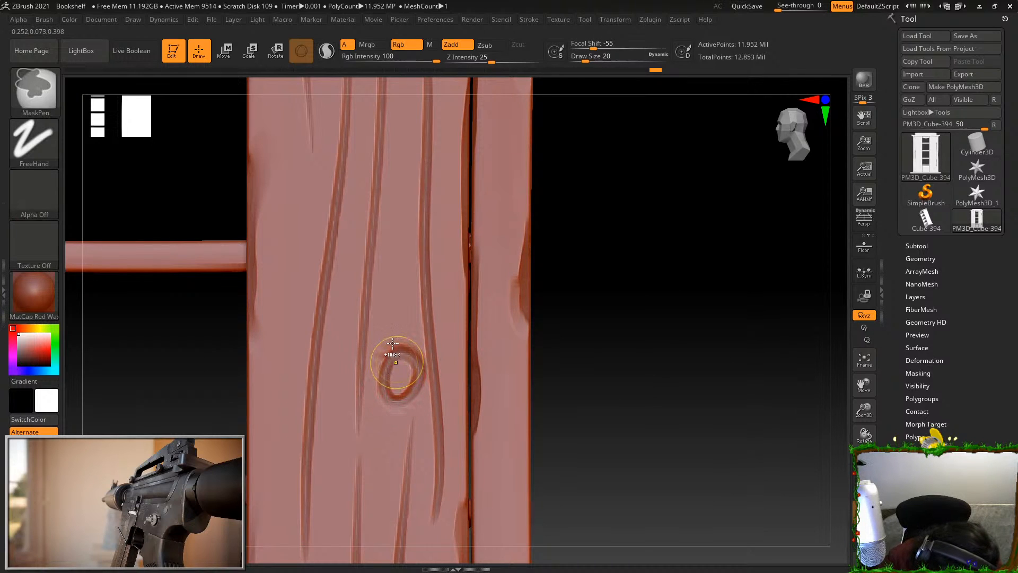
{"action": "key", "text": "ctrl+z"}
{"action": "mouse_move", "coordinate": [394, 334]}
{"action": "left_mouse_down"}
{"action": "mouse_move", "coordinate": [422, 358]}
{"action": "mouse_move", "coordinate": [377, 365]}
{"action": "mouse_move", "coordinate": [397, 365]}
{"action": "left_mouse_up"}
{"action": "left_click_drag", "start_coordinate": [594, 373], "coordinate": [682, 274], "text": "alt"}
{"action": "left_click_drag", "start_coordinate": [631, 375], "coordinate": [569, 277], "text": "alt"}
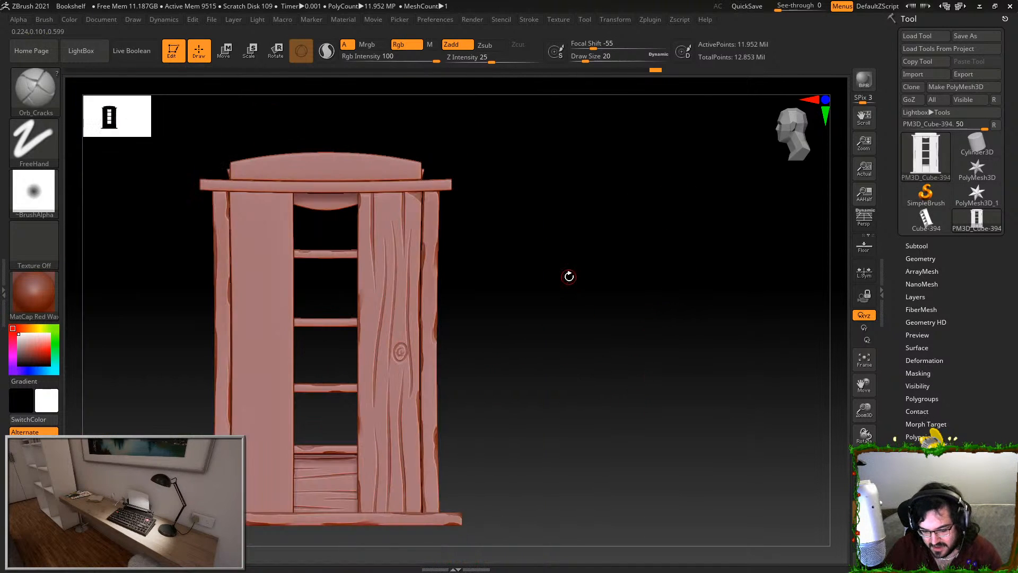
Undo the swirled knot on the cracked back plank, carve a solid recessed oval knot in its place, and show the whole bookcase
{"action": "left_click_drag", "start_coordinate": [568, 402], "coordinate": [654, 345], "text": "alt"}
{"action": "key", "text": "ctrl+shift"}
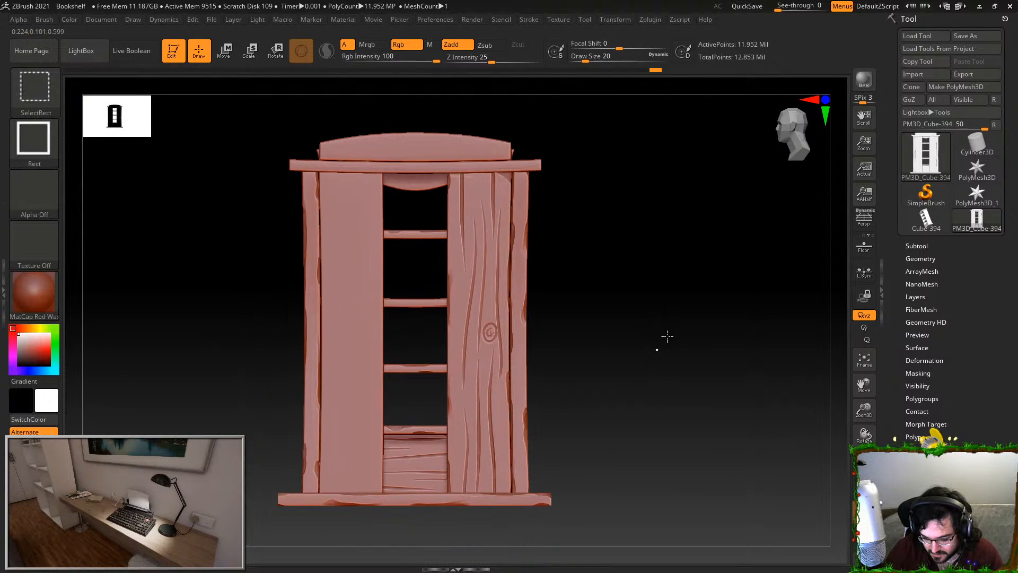
{"action": "left_click", "coordinate": [667, 335], "text": "ctrl+shift"}
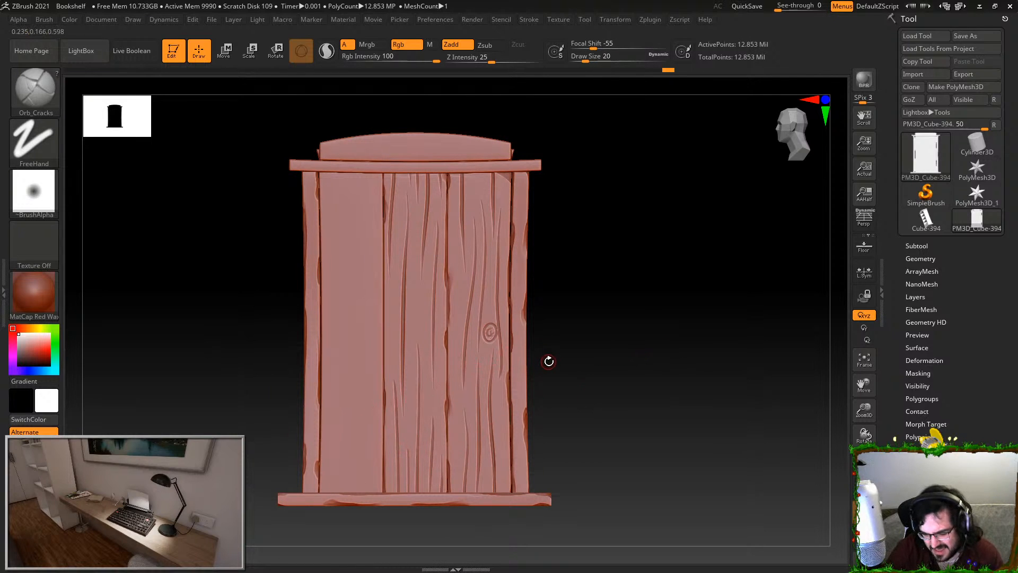
{"action": "right_click_drag", "start_coordinate": [560, 345], "coordinate": [552, 386], "text": "ctrl"}
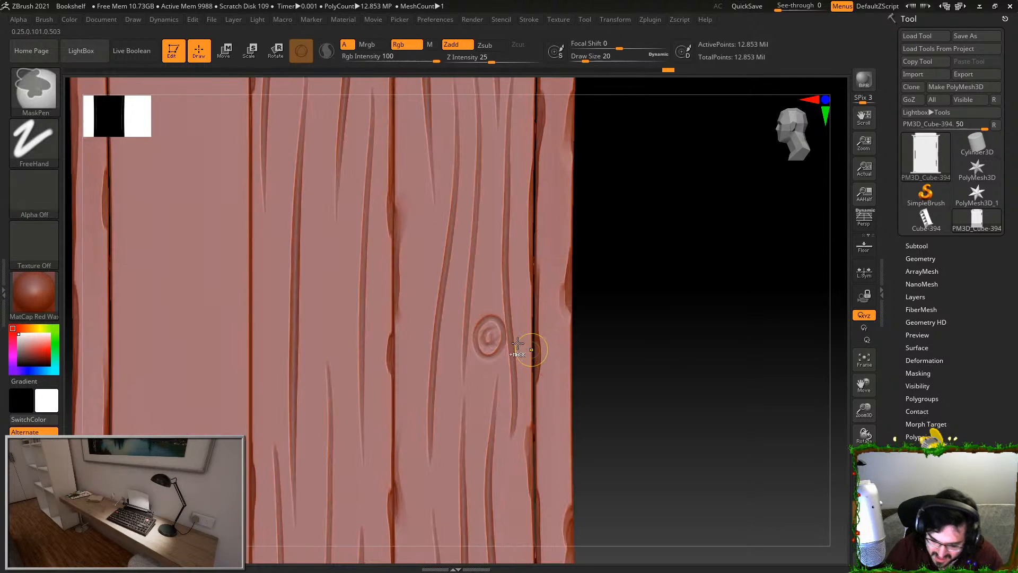
{"action": "key", "text": "ctrl+z"}
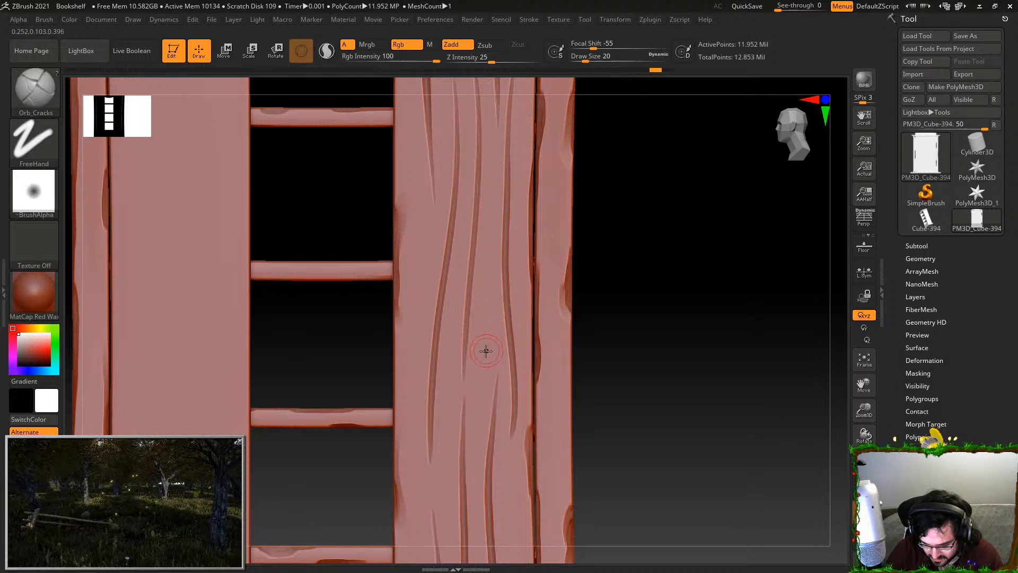
{"action": "left_click_drag", "start_coordinate": [481, 333], "coordinate": [491, 340]}
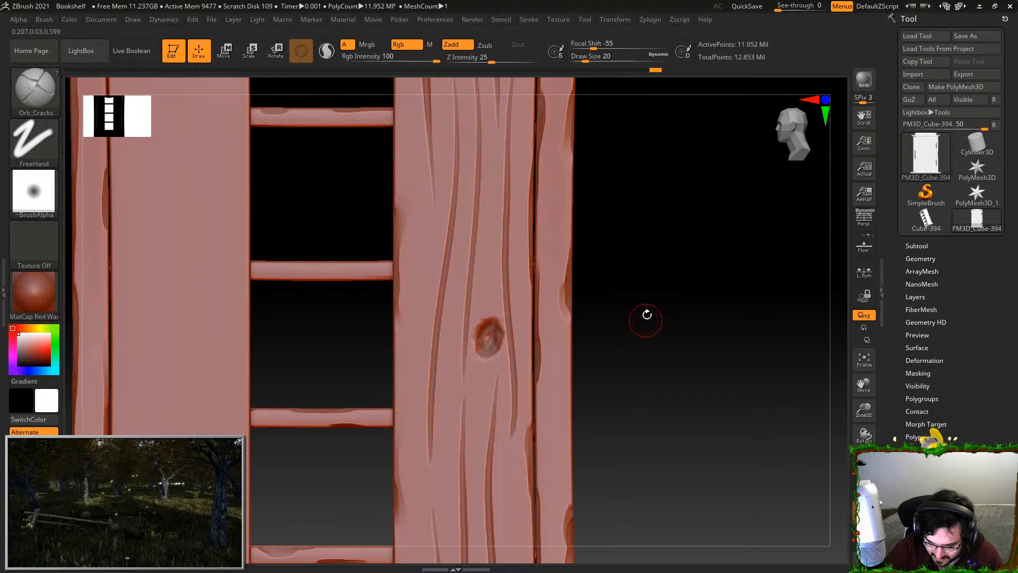
{"action": "key", "text": "f"}
{"action": "key", "text": "ctrl+shift"}
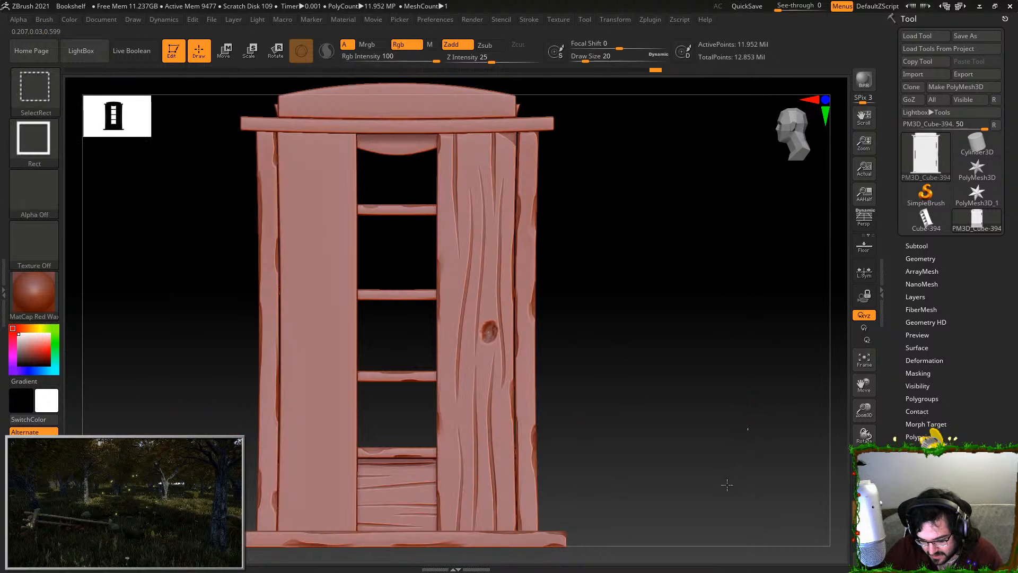
{"action": "left_click", "coordinate": [721, 491], "text": "ctrl+shift"}
{"action": "mouse_move", "coordinate": [738, 438]}
{"action": "left_mouse_down"}
{"action": "mouse_move", "coordinate": [691, 440]}
{"action": "mouse_move", "coordinate": [689, 455]}
{"action": "mouse_move", "coordinate": [745, 398]}
{"action": "mouse_move", "coordinate": [663, 398]}
{"action": "mouse_move", "coordinate": [677, 427]}
{"action": "mouse_move", "coordinate": [711, 413]}
{"action": "mouse_move", "coordinate": [696, 381]}
{"action": "left_mouse_up"}
Isolate the uncracked outer back plank and carve long curved cracks down from its upper end and along one side with Orb_Cracks
{"action": "key", "text": "ctrl+shift"}
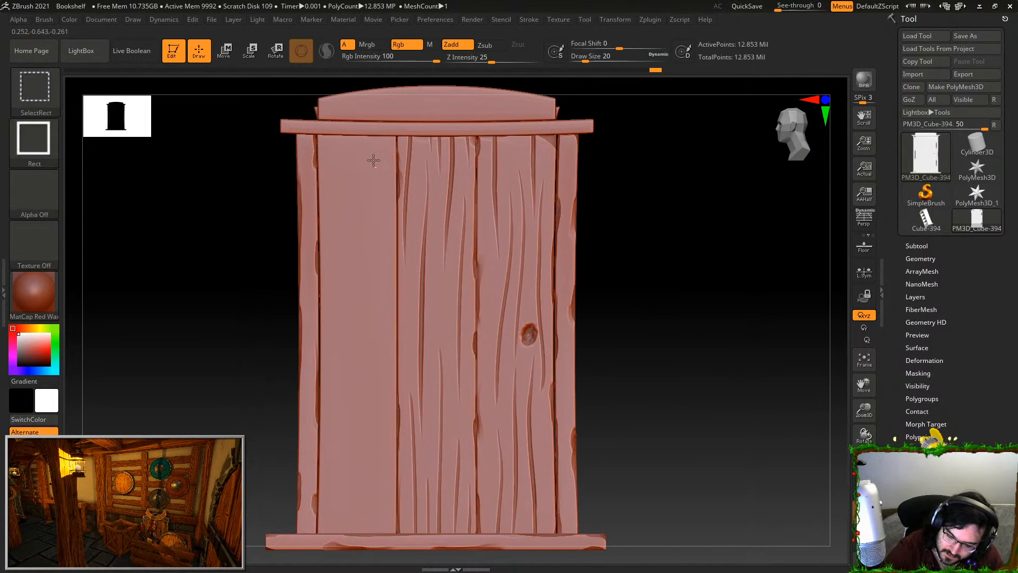
{"action": "left_click", "coordinate": [370, 129], "text": "ctrl+shift"}
{"action": "left_click_drag", "start_coordinate": [371, 133], "coordinate": [357, 371]}
{"action": "left_click_drag", "start_coordinate": [385, 196], "coordinate": [377, 493]}
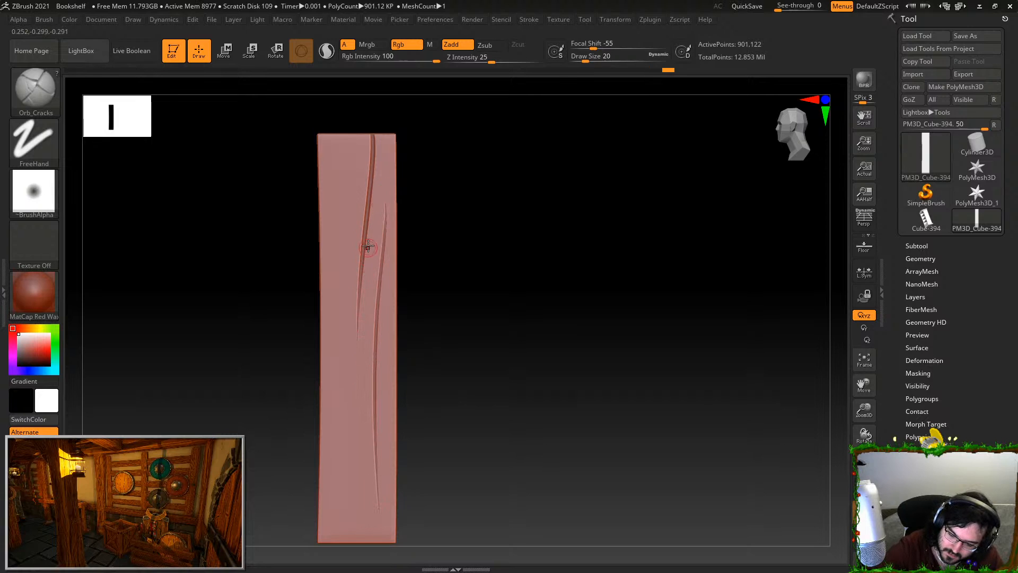
{"action": "left_click_drag", "start_coordinate": [343, 138], "coordinate": [338, 273]}
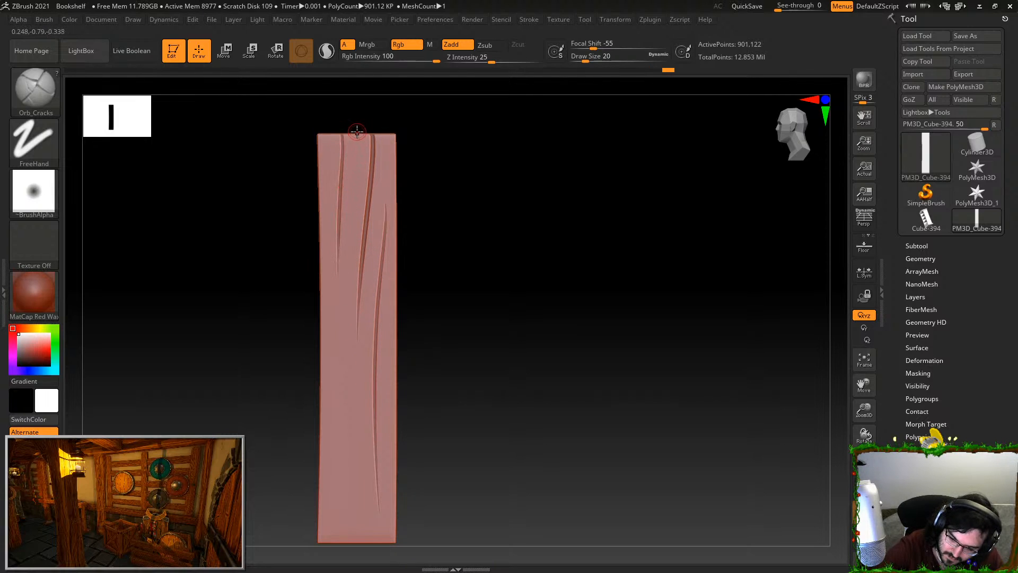
Add tapering cracks through the middle of the plank, including a short one beside its bare long edge
{"action": "left_click_drag", "start_coordinate": [354, 206], "coordinate": [349, 344]}
{"action": "key", "text": "ctrl+z"}
{"action": "left_click_drag", "start_coordinate": [325, 248], "coordinate": [327, 344]}
{"action": "left_click_drag", "start_coordinate": [342, 299], "coordinate": [345, 480]}
Carve tapering cracks of varied length rising from the plank's lower end
{"action": "mouse_move", "coordinate": [403, 402]}
{"action": "left_mouse_down", "text": "alt"}
{"action": "mouse_move", "coordinate": [417, 342]}
{"action": "mouse_move", "coordinate": [377, 569]}
{"action": "left_mouse_up", "text": "alt"}
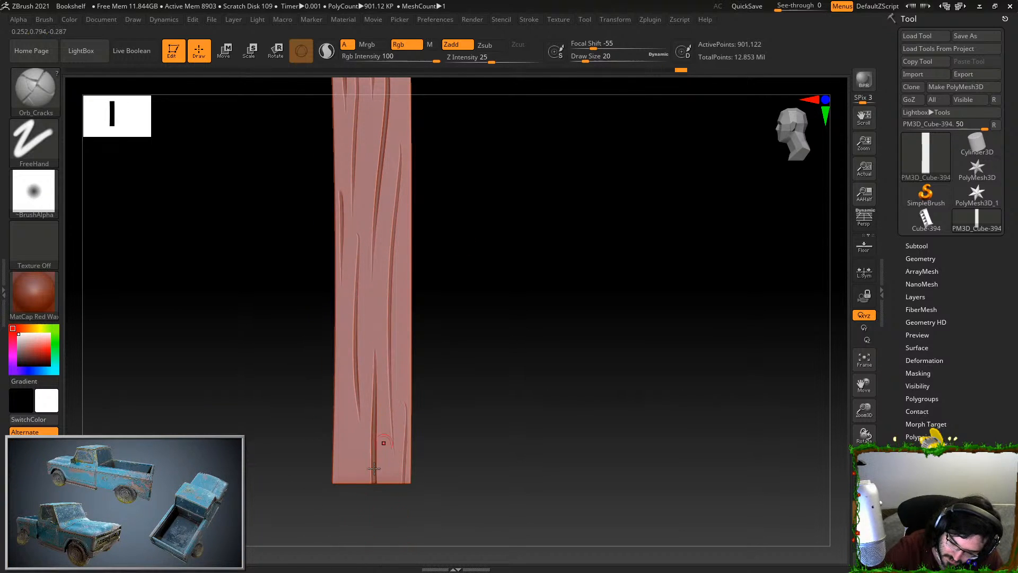
{"action": "left_click_drag", "start_coordinate": [387, 454], "coordinate": [386, 498]}
{"action": "left_click_drag", "start_coordinate": [357, 419], "coordinate": [352, 568]}
{"action": "key", "text": "ctrl+z"}
{"action": "left_click_drag", "start_coordinate": [357, 423], "coordinate": [357, 536]}
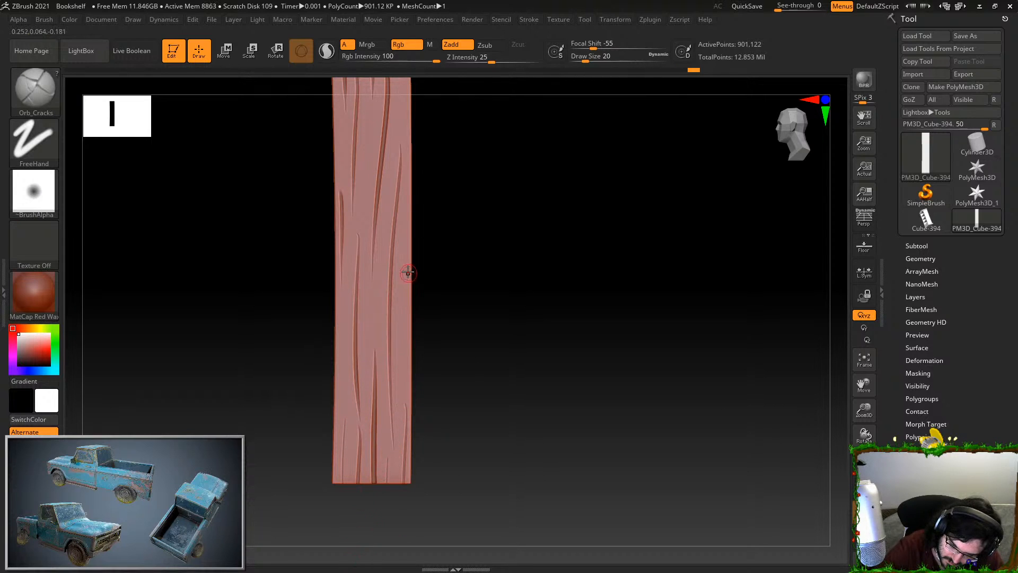
Fill the remaining gaps along the plank's side and upper end with thin cracks, and restore the whole bookcase's visibility
{"action": "left_click_drag", "start_coordinate": [404, 276], "coordinate": [405, 400]}
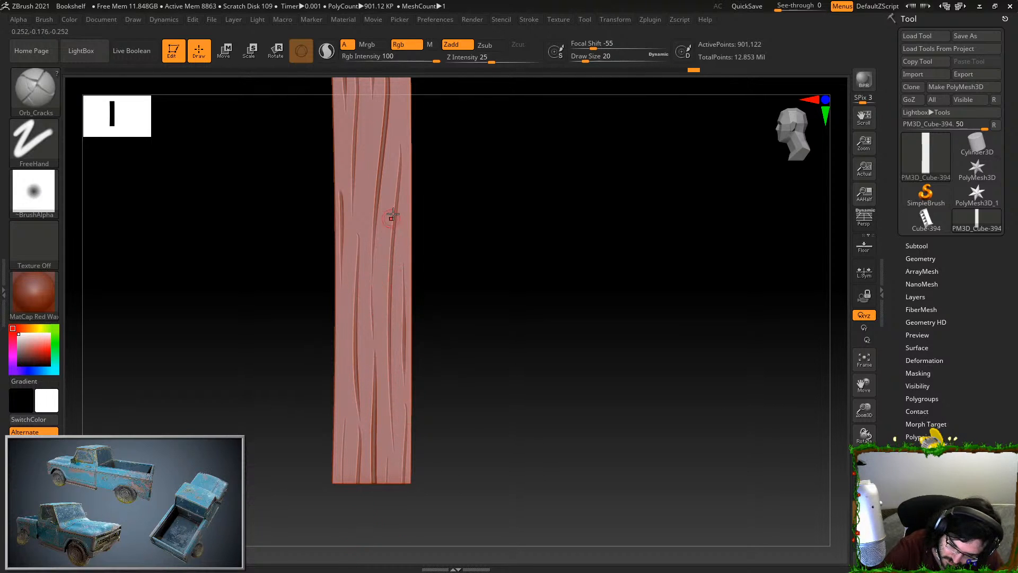
{"action": "left_click_drag", "start_coordinate": [388, 191], "coordinate": [380, 298]}
{"action": "left_click_drag", "start_coordinate": [445, 206], "coordinate": [447, 303], "text": "alt"}
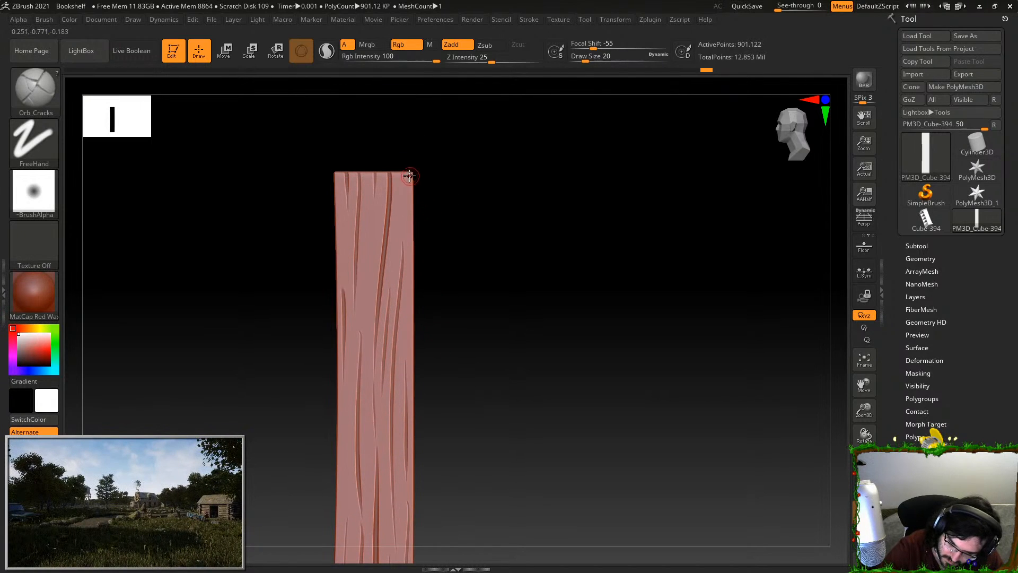
{"action": "key", "text": "ctrl+shift"}
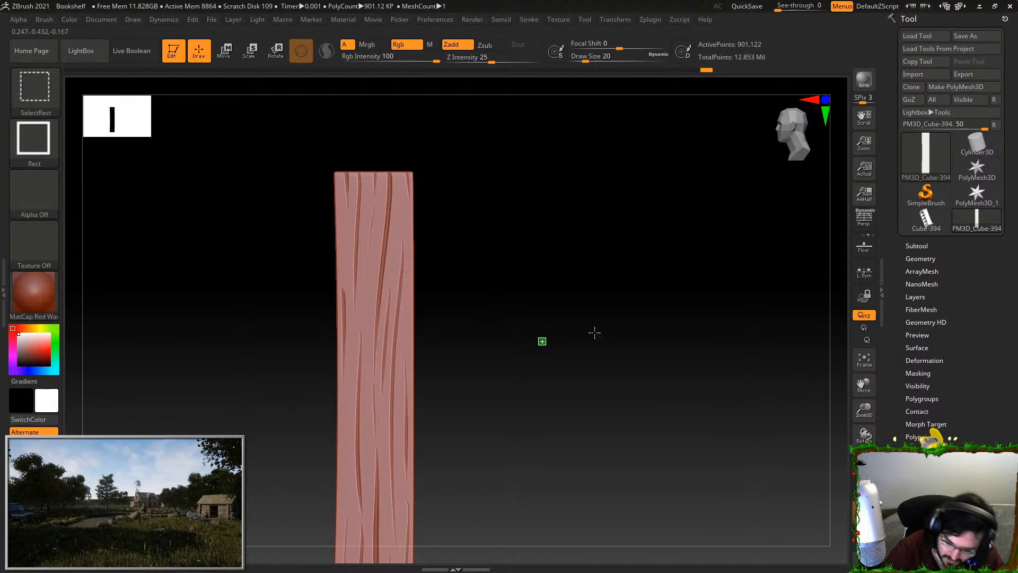
{"action": "left_click", "coordinate": [671, 418], "text": "ctrl+shift"}
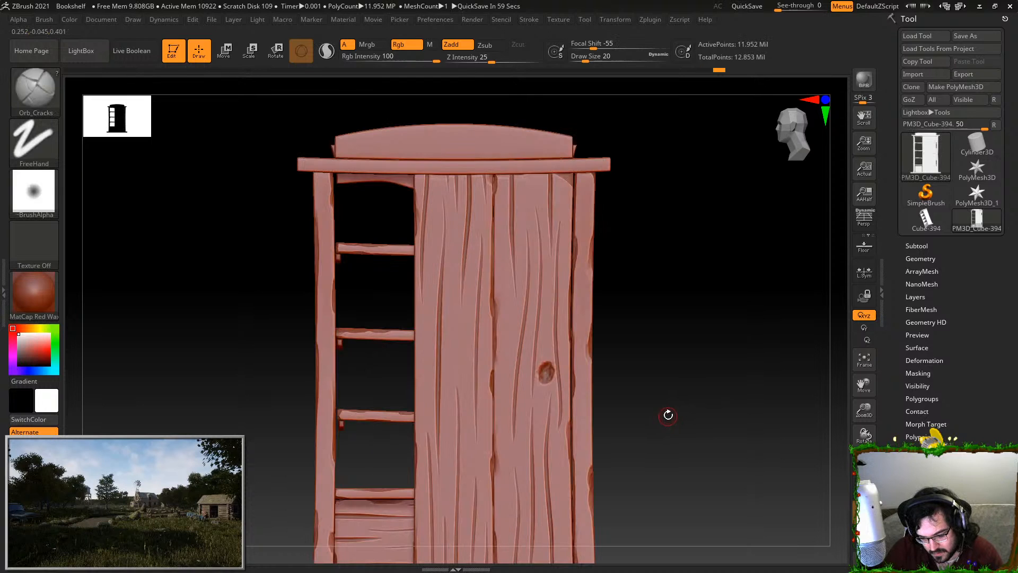
{"action": "key", "text": "ctrl+shift"}
{"action": "left_click", "coordinate": [668, 427], "text": "ctrl+shift"}
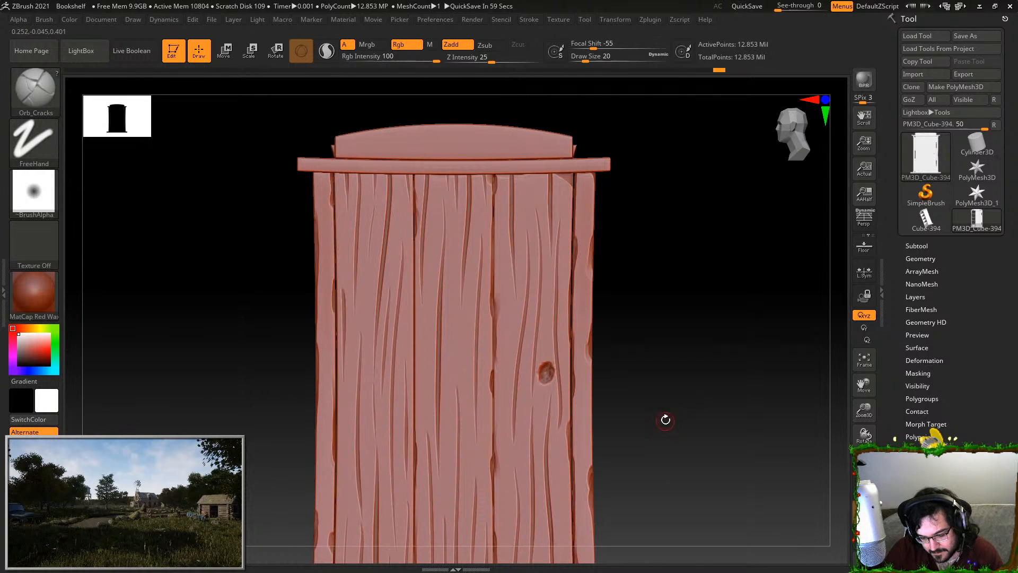
Isolate the newly cracked outer plank and chip the long edges and lower end of its back face with TrimDynamic
{"action": "left_click", "coordinate": [370, 207], "text": "ctrl+shift"}
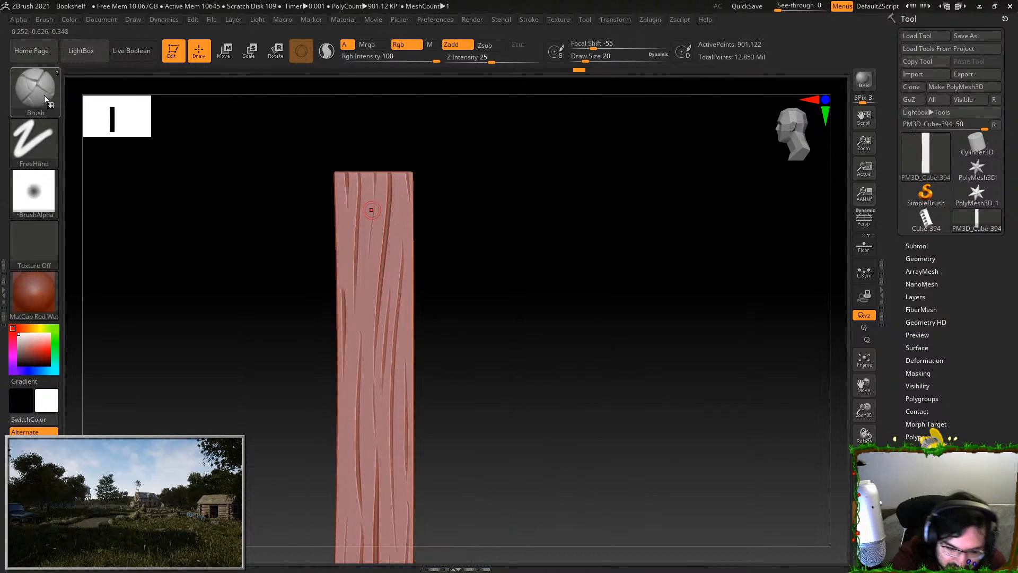
{"action": "key", "text": "b"}
{"action": "left_click", "coordinate": [784, 375]}
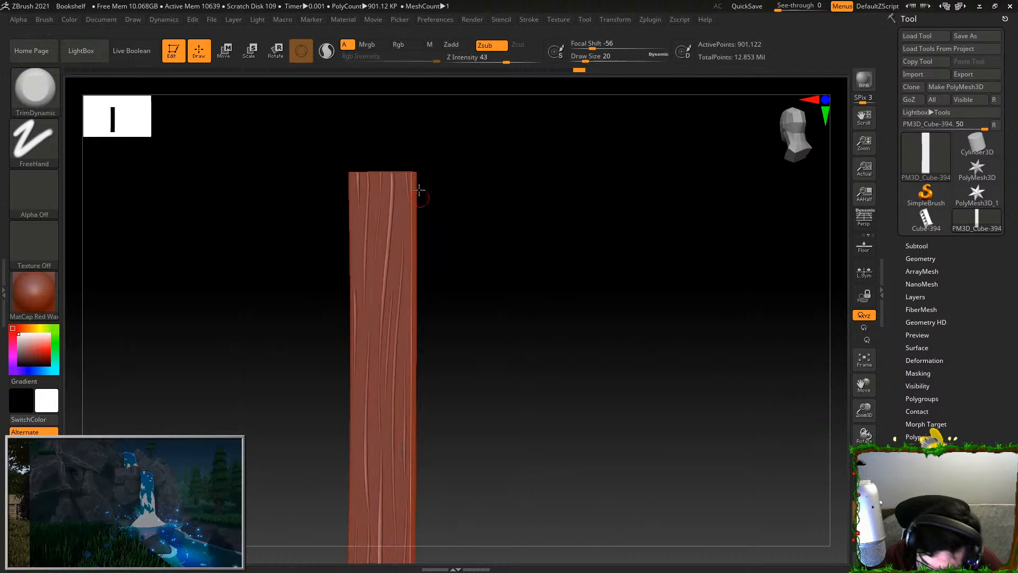
{"action": "left_click_drag", "start_coordinate": [436, 303], "coordinate": [383, 473]}
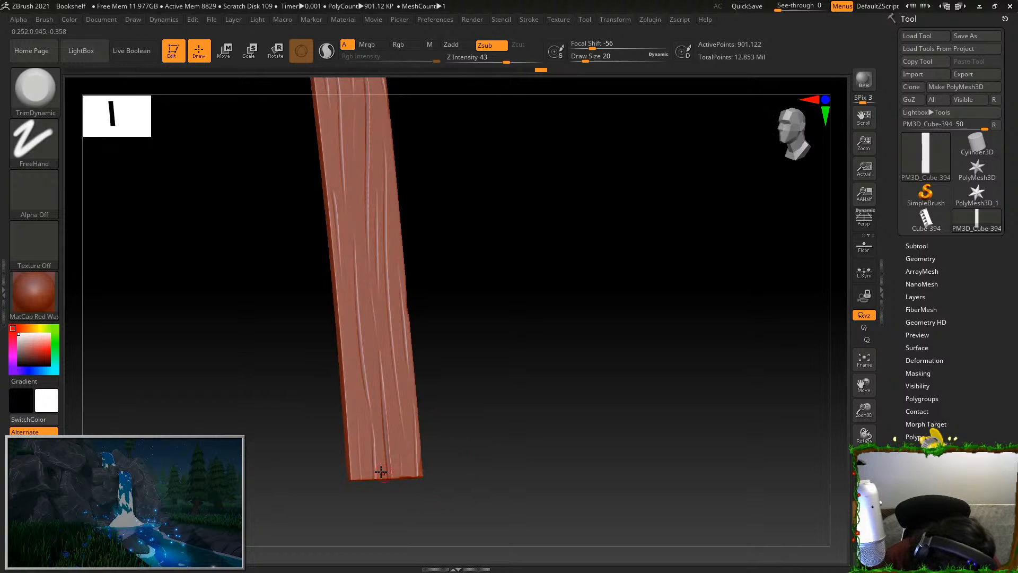
{"action": "left_click_drag", "start_coordinate": [343, 371], "coordinate": [346, 402]}
{"action": "left_click_drag", "start_coordinate": [441, 292], "coordinate": [461, 359], "text": "alt"}
{"action": "left_click_drag", "start_coordinate": [343, 252], "coordinate": [348, 260]}
{"action": "left_click_drag", "start_coordinate": [428, 148], "coordinate": [456, 150]}
{"action": "left_click_drag", "start_coordinate": [340, 159], "coordinate": [340, 168]}
{"action": "left_click_drag", "start_coordinate": [419, 166], "coordinate": [462, 172]}
{"action": "left_click_drag", "start_coordinate": [321, 190], "coordinate": [318, 230]}
Chip uneven notches into the long edges and corners of the plank's uncracked front face
{"action": "left_click_drag", "start_coordinate": [372, 194], "coordinate": [397, 160], "text": "alt"}
{"action": "left_click_drag", "start_coordinate": [321, 337], "coordinate": [320, 350]}
{"action": "mouse_move", "coordinate": [323, 387]}
{"action": "left_mouse_down", "text": "alt"}
{"action": "mouse_move", "coordinate": [348, 338]}
{"action": "mouse_move", "coordinate": [330, 407]}
{"action": "left_mouse_up", "text": "alt"}
{"action": "left_click_drag", "start_coordinate": [345, 367], "coordinate": [292, 375]}
{"action": "mouse_move", "coordinate": [270, 456]}
{"action": "left_mouse_down"}
{"action": "mouse_move", "coordinate": [282, 435]}
{"action": "mouse_move", "coordinate": [257, 385]}
{"action": "left_mouse_up"}
{"action": "left_click_drag", "start_coordinate": [378, 308], "coordinate": [410, 371], "text": "alt"}
{"action": "left_click_drag", "start_coordinate": [294, 333], "coordinate": [294, 341]}
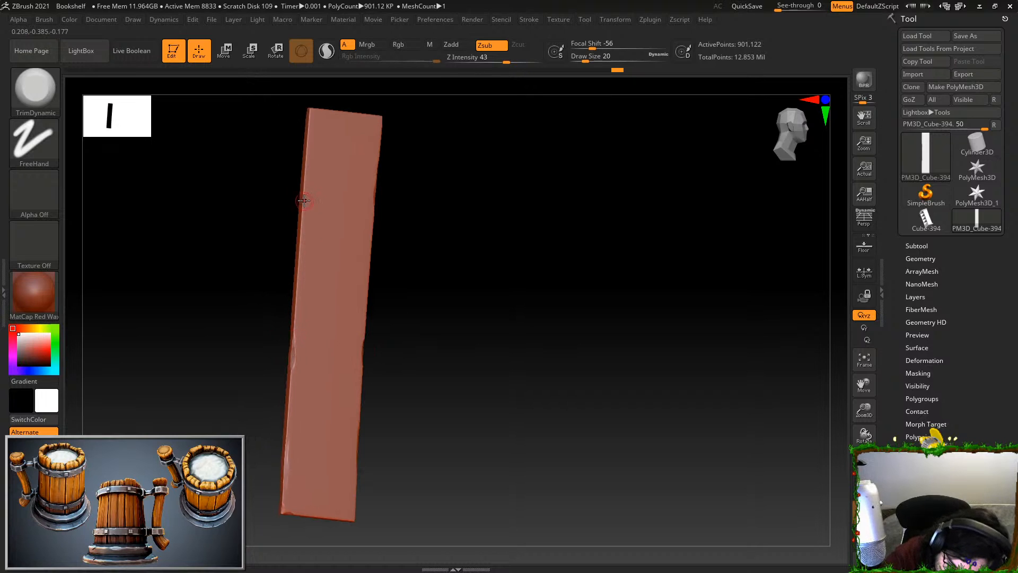
{"action": "left_click_drag", "start_coordinate": [444, 170], "coordinate": [723, 273]}
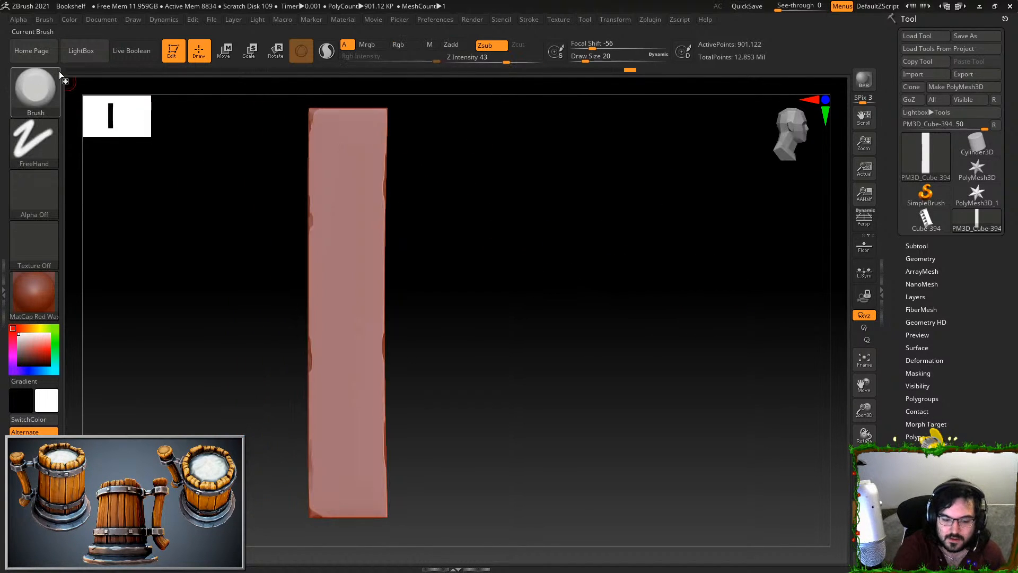
Carve Orb_Cracks cracks of varied length down from the upper end of the plank's front face
{"action": "key", "text": "b"}
{"action": "left_click", "coordinate": [681, 412]}
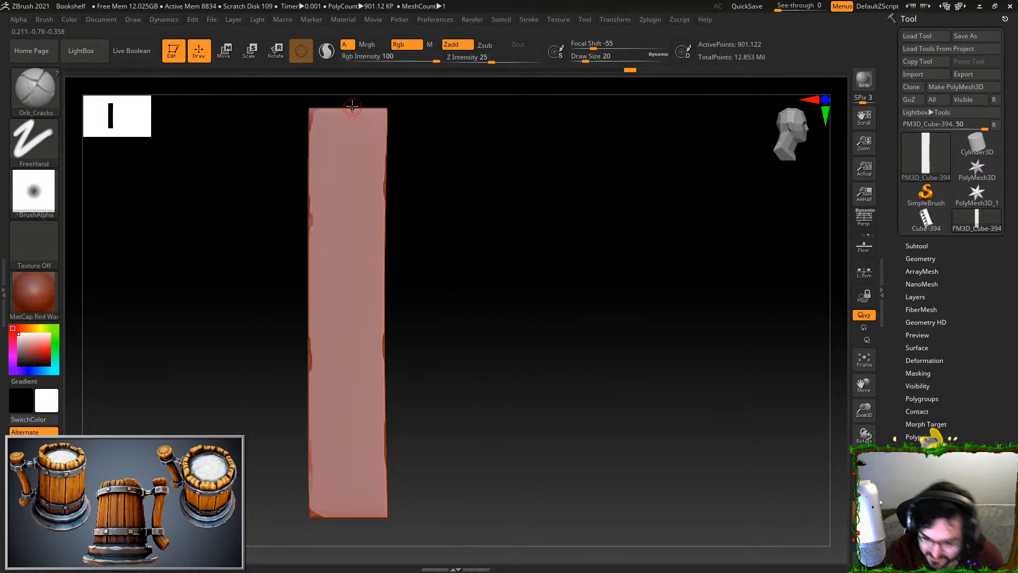
{"action": "left_click_drag", "start_coordinate": [361, 108], "coordinate": [362, 275]}
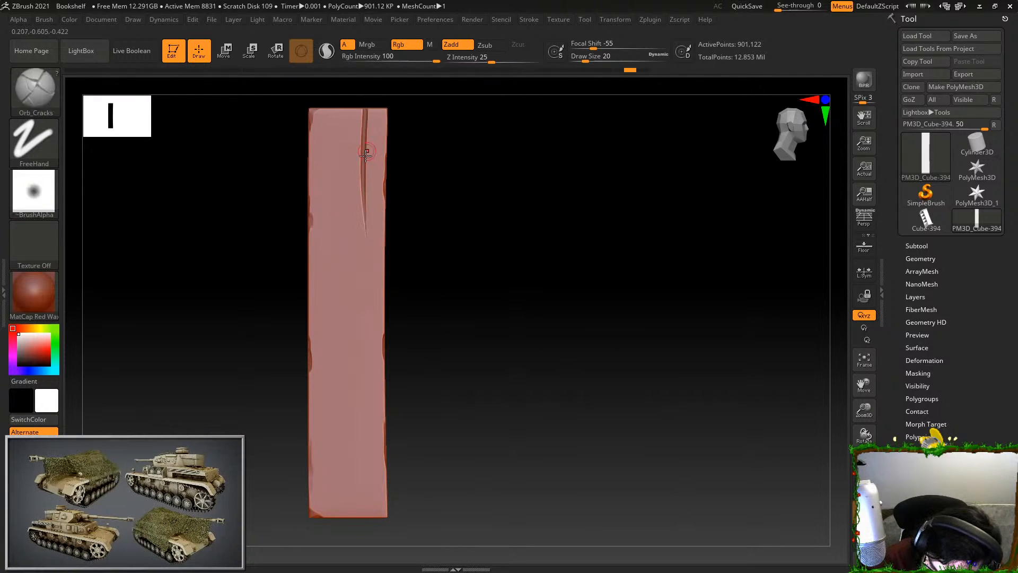
{"action": "left_click_drag", "start_coordinate": [343, 150], "coordinate": [345, 339]}
{"action": "key", "text": "ctrl+z"}
{"action": "left_click_drag", "start_coordinate": [333, 106], "coordinate": [325, 181]}
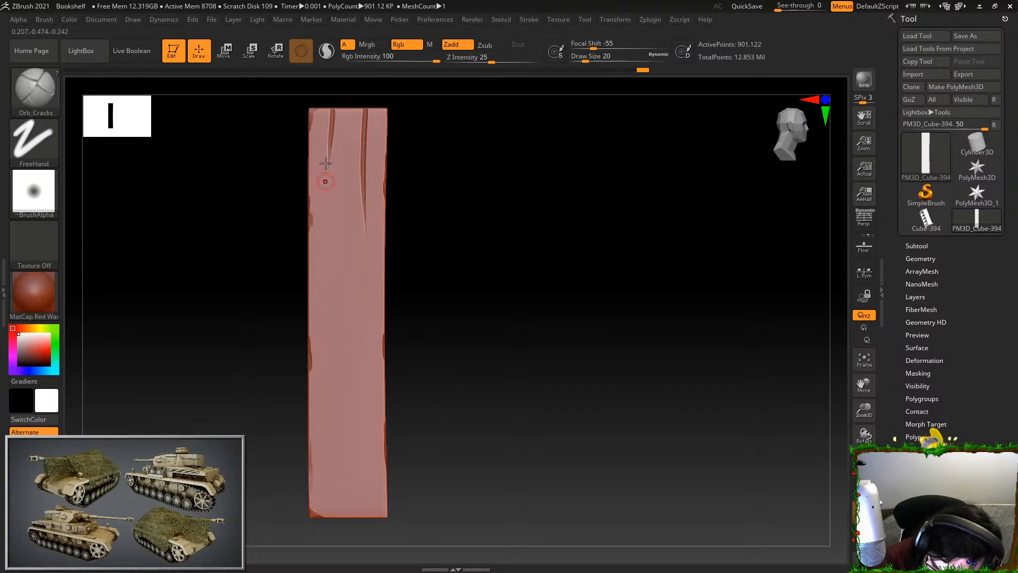
{"action": "left_click_drag", "start_coordinate": [350, 106], "coordinate": [348, 224]}
{"action": "key", "text": "ctrl+z"}
{"action": "left_click_drag", "start_coordinate": [350, 106], "coordinate": [335, 333]}
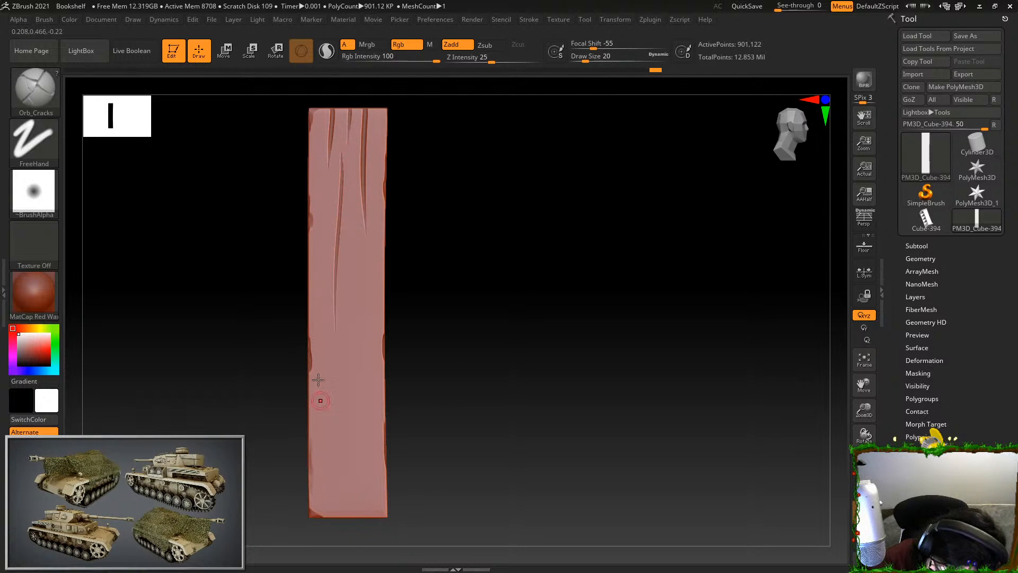
Carve long cracks through the front face's lower half and fill its remaining gaps with thin tapering cracks
{"action": "left_click_drag", "start_coordinate": [351, 294], "coordinate": [352, 419]}
{"action": "left_click_drag", "start_coordinate": [323, 340], "coordinate": [331, 538]}
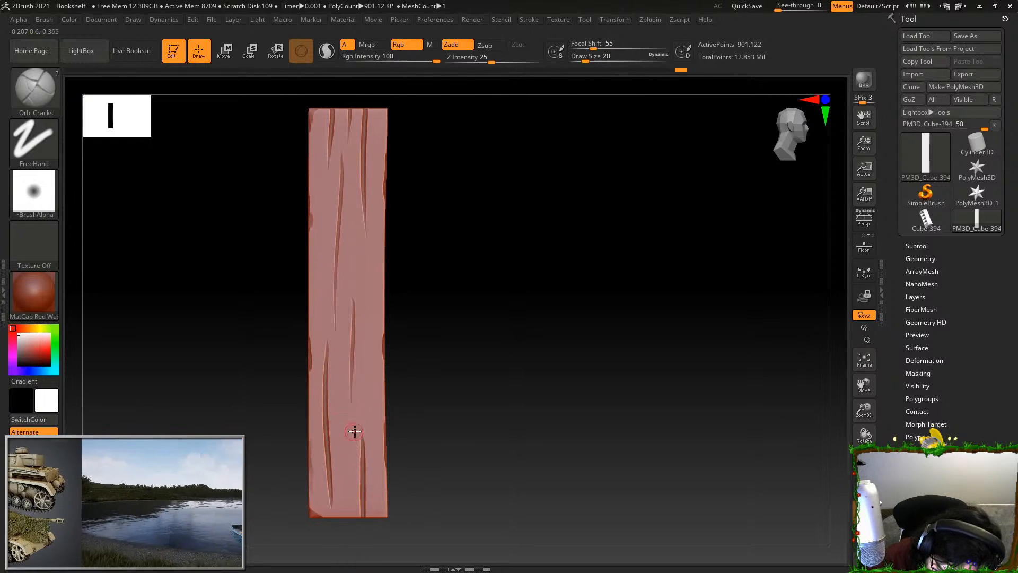
{"action": "left_click_drag", "start_coordinate": [364, 430], "coordinate": [368, 553]}
{"action": "mouse_move", "coordinate": [378, 473]}
{"action": "left_mouse_down"}
{"action": "mouse_move", "coordinate": [375, 556]}
{"action": "mouse_move", "coordinate": [348, 568]}
{"action": "left_mouse_up"}
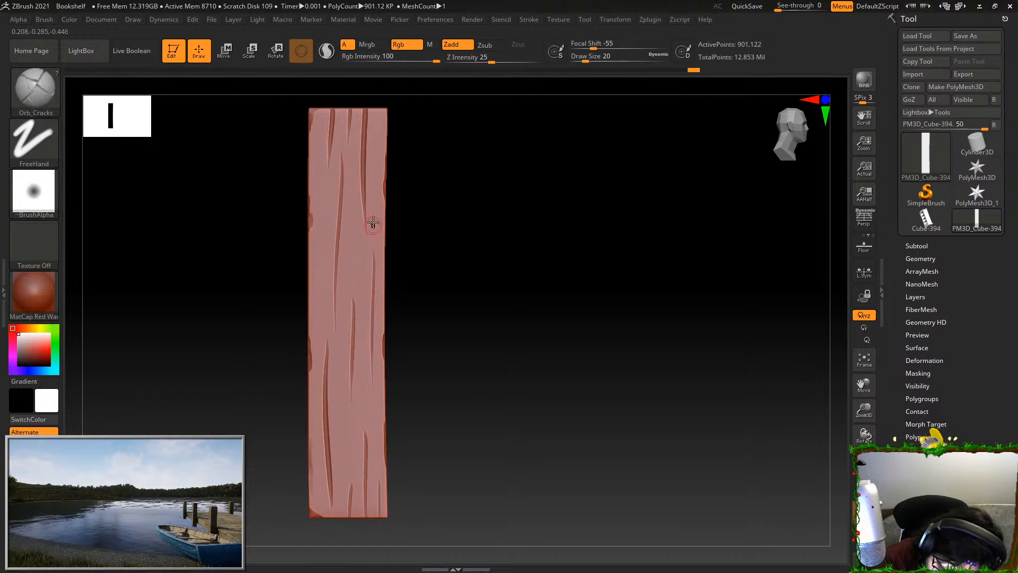
{"action": "left_click_drag", "start_coordinate": [320, 164], "coordinate": [324, 228]}
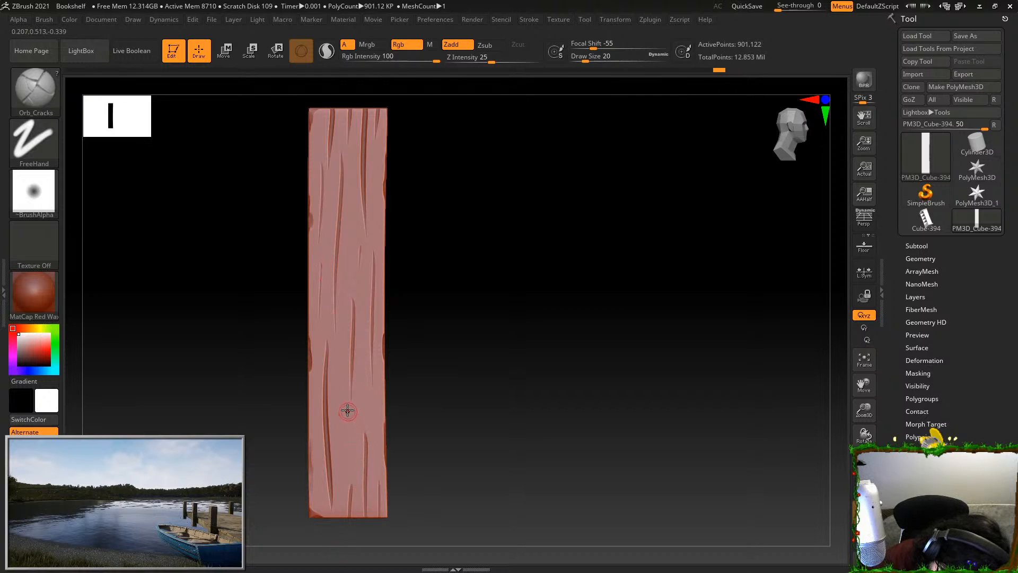
Restore the whole bookcase's visibility, then isolate the flat top board and frame it face-on
{"action": "key", "text": "ctrl+shift"}
{"action": "left_click", "coordinate": [445, 425], "text": "ctrl+shift"}
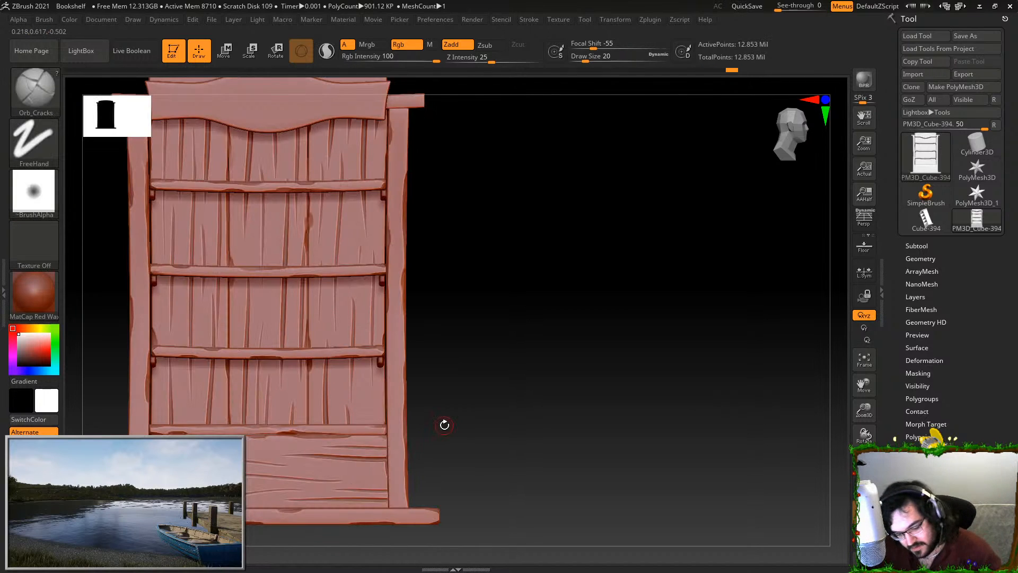
{"action": "left_click_drag", "start_coordinate": [694, 440], "coordinate": [648, 323]}
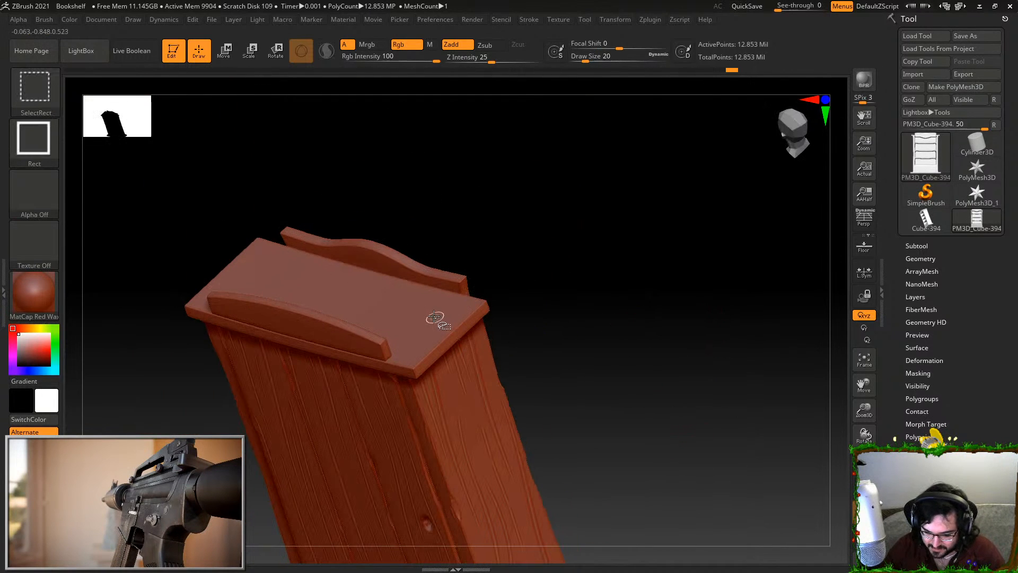
{"action": "left_click", "coordinate": [423, 303], "text": "ctrl+shift"}
{"action": "left_click_drag", "start_coordinate": [743, 456], "coordinate": [769, 382]}
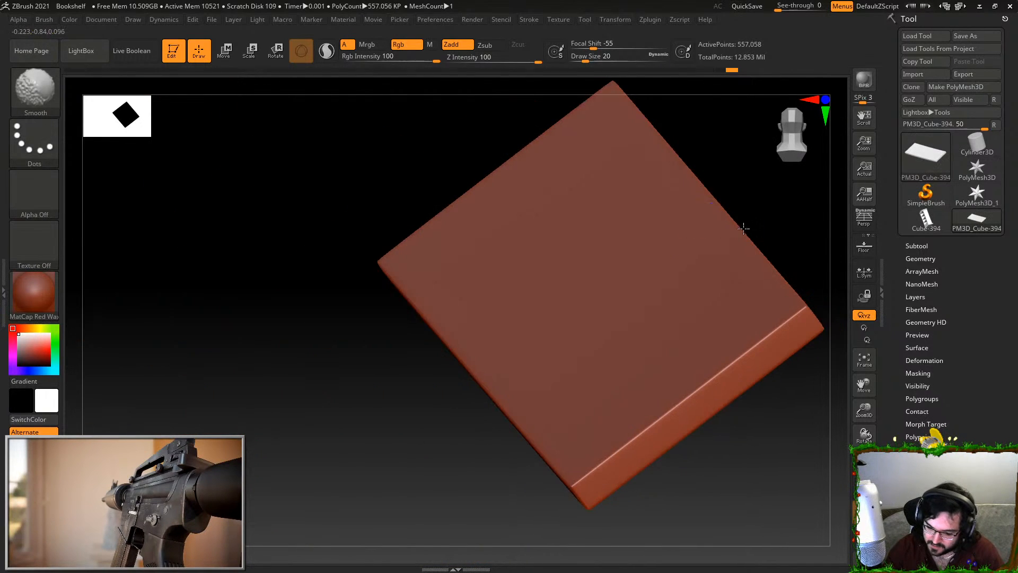
{"action": "left_click_drag", "start_coordinate": [764, 525], "coordinate": [757, 383], "text": "shift"}
{"action": "key", "text": "f"}
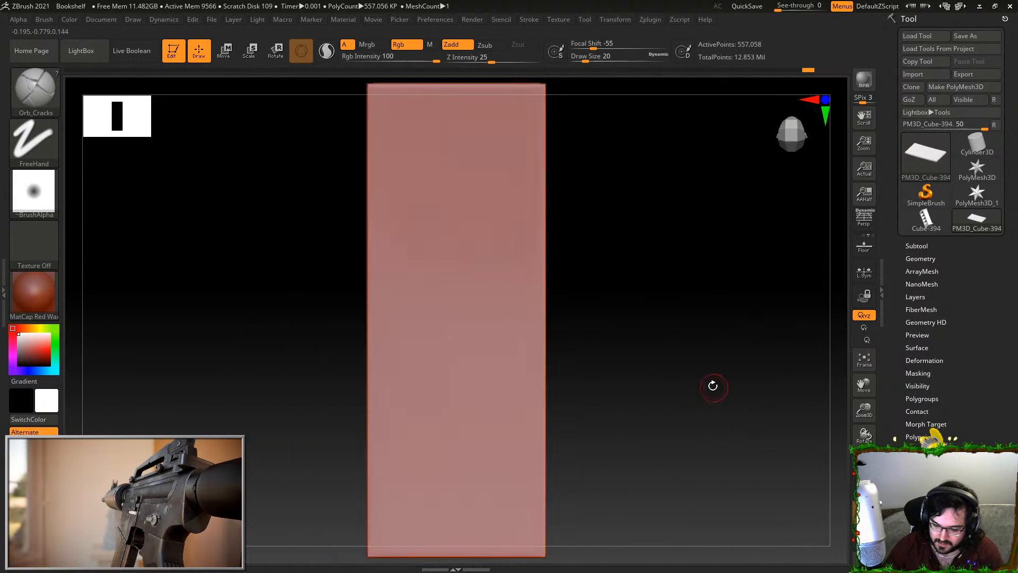
Chip uneven notches with the TrimDynamic brush into the long edges and corners on one side of the top board
{"action": "key", "text": "b"}
{"action": "left_click", "coordinate": [761, 375]}
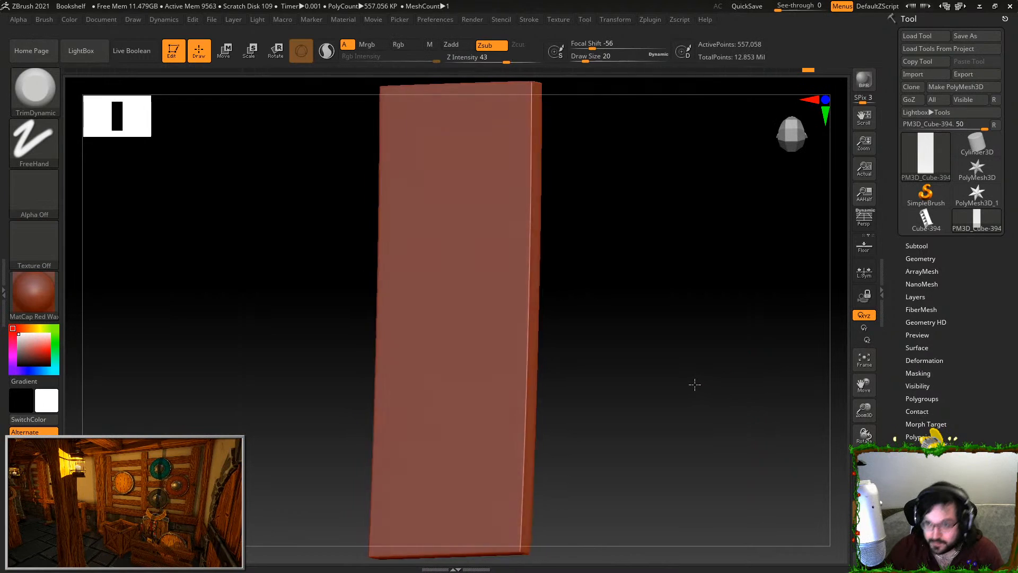
{"action": "left_click_drag", "start_coordinate": [489, 488], "coordinate": [500, 380]}
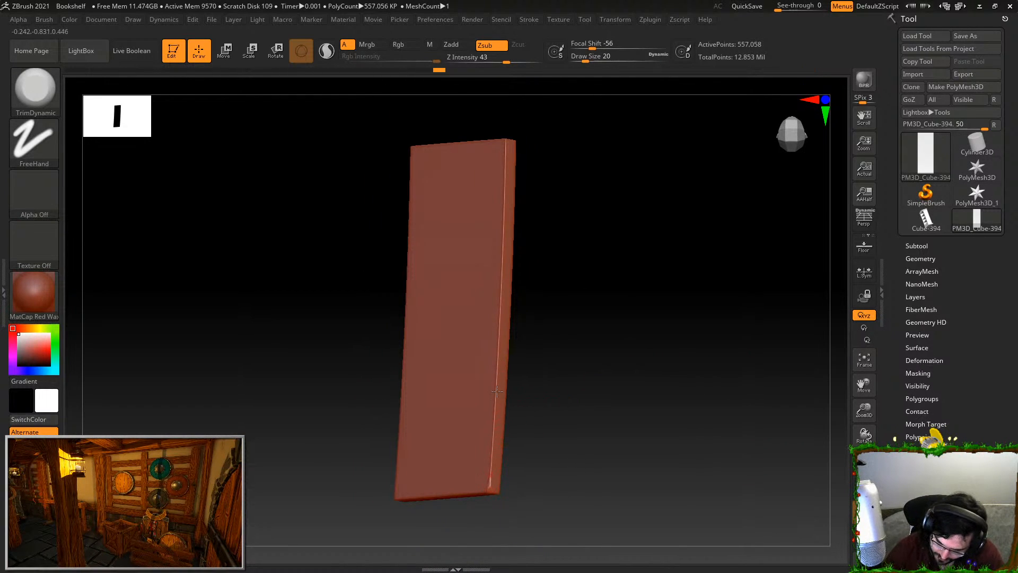
{"action": "left_click_drag", "start_coordinate": [534, 159], "coordinate": [530, 118]}
{"action": "left_click_drag", "start_coordinate": [416, 109], "coordinate": [340, 255]}
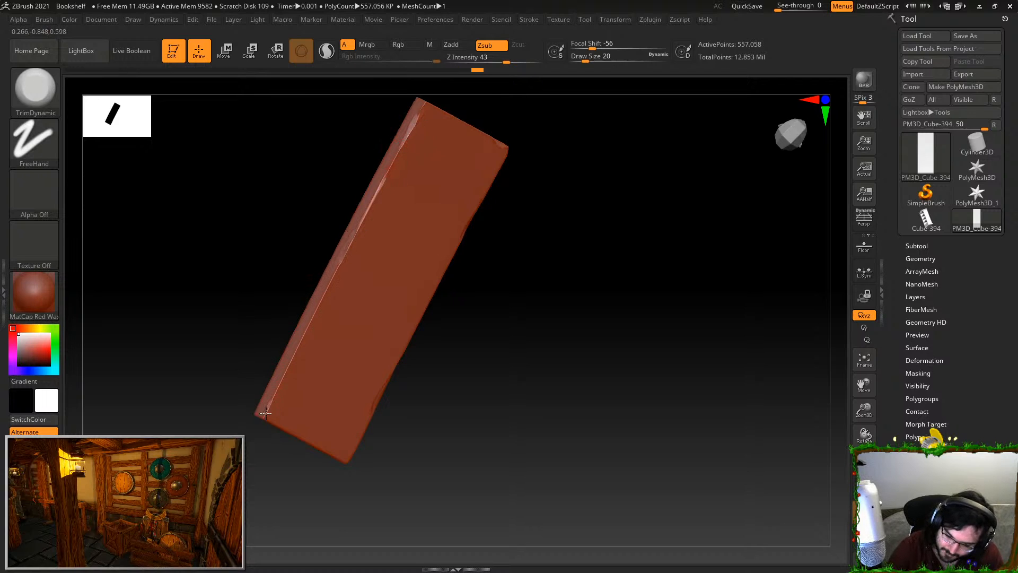
{"action": "left_click_drag", "start_coordinate": [266, 410], "coordinate": [268, 415]}
{"action": "left_click_drag", "start_coordinate": [318, 462], "coordinate": [446, 352]}
{"action": "left_click_drag", "start_coordinate": [259, 404], "coordinate": [241, 289]}
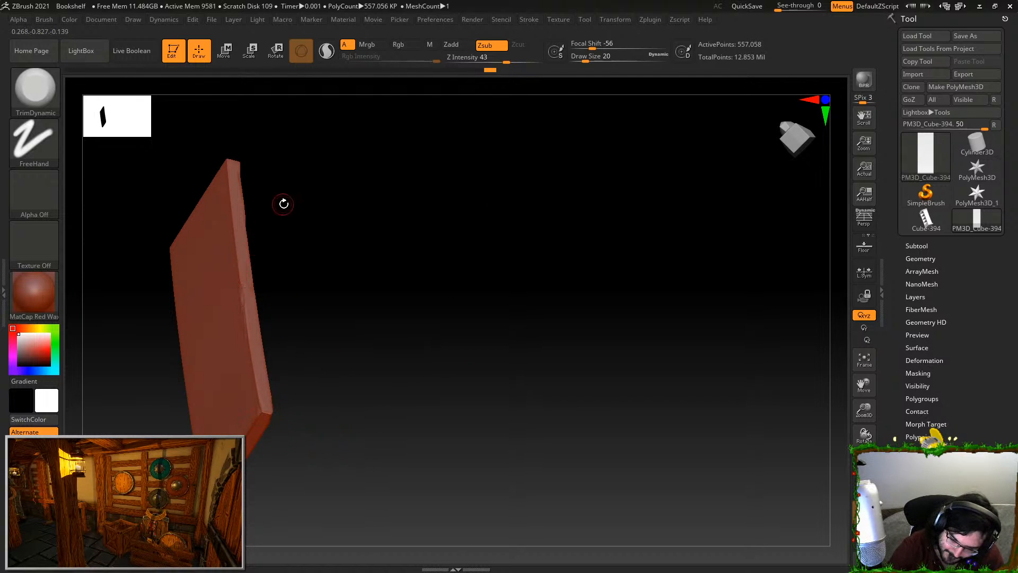
Chip the top board's remaining long edges, short end edges and corners with TrimDynamic
{"action": "left_click_drag", "start_coordinate": [283, 204], "coordinate": [234, 194]}
{"action": "left_click_drag", "start_coordinate": [299, 197], "coordinate": [386, 312]}
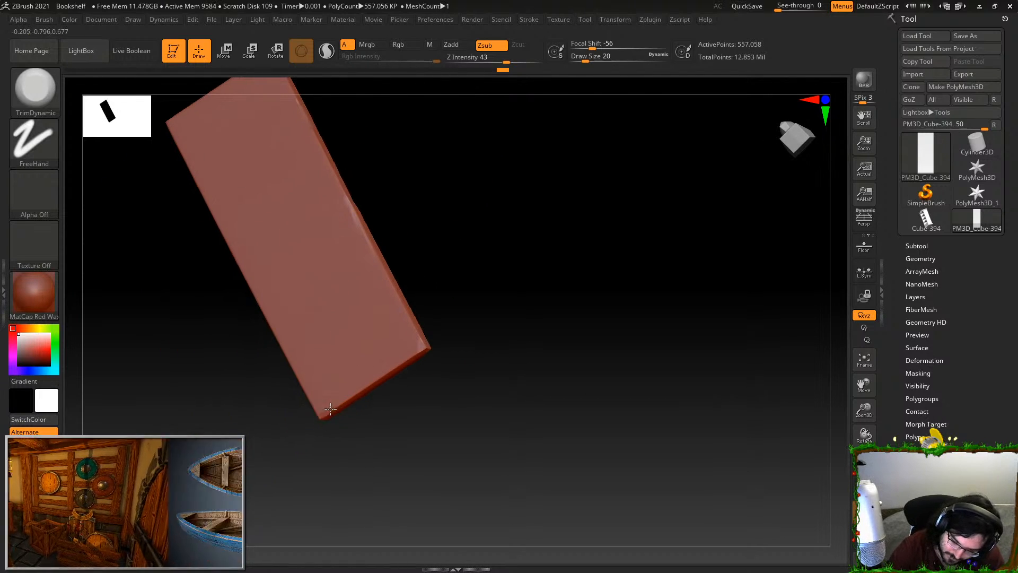
{"action": "left_click_drag", "start_coordinate": [332, 414], "coordinate": [342, 406]}
{"action": "left_click_drag", "start_coordinate": [379, 419], "coordinate": [394, 386]}
{"action": "left_click_drag", "start_coordinate": [302, 391], "coordinate": [247, 288]}
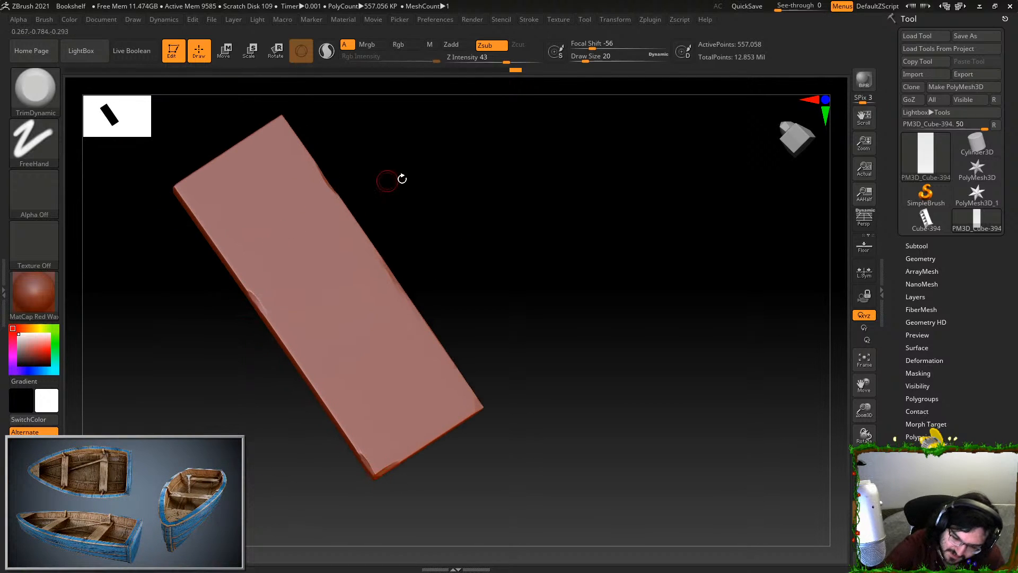
{"action": "left_click_drag", "start_coordinate": [375, 182], "coordinate": [210, 199]}
{"action": "left_click_drag", "start_coordinate": [264, 112], "coordinate": [432, 170]}
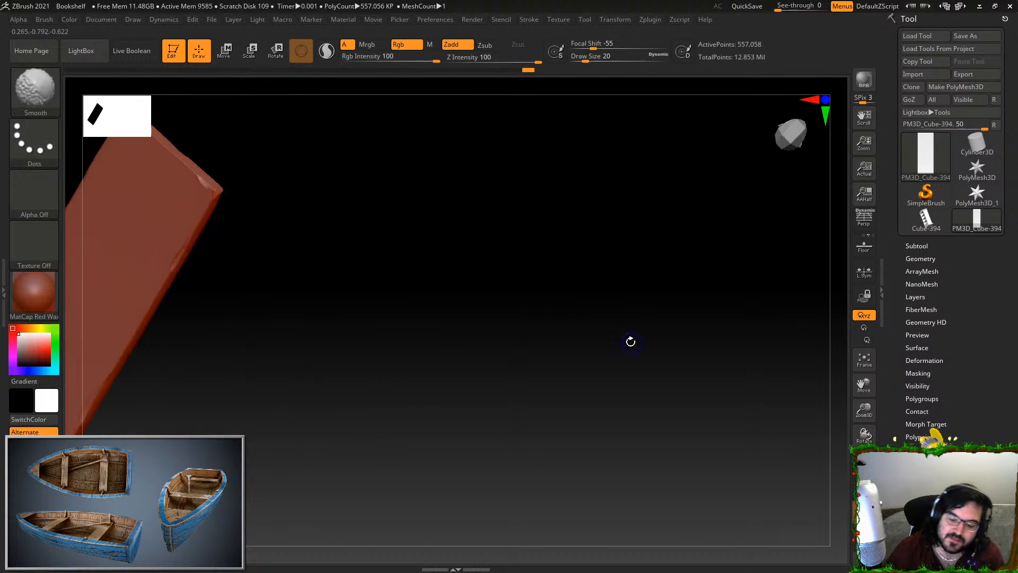
Carve one long tapering Orb_Cracks crack down from the upper end of the top board's broad face
{"action": "left_click_drag", "start_coordinate": [634, 343], "coordinate": [706, 339], "text": "shift"}
{"action": "key", "text": "f"}
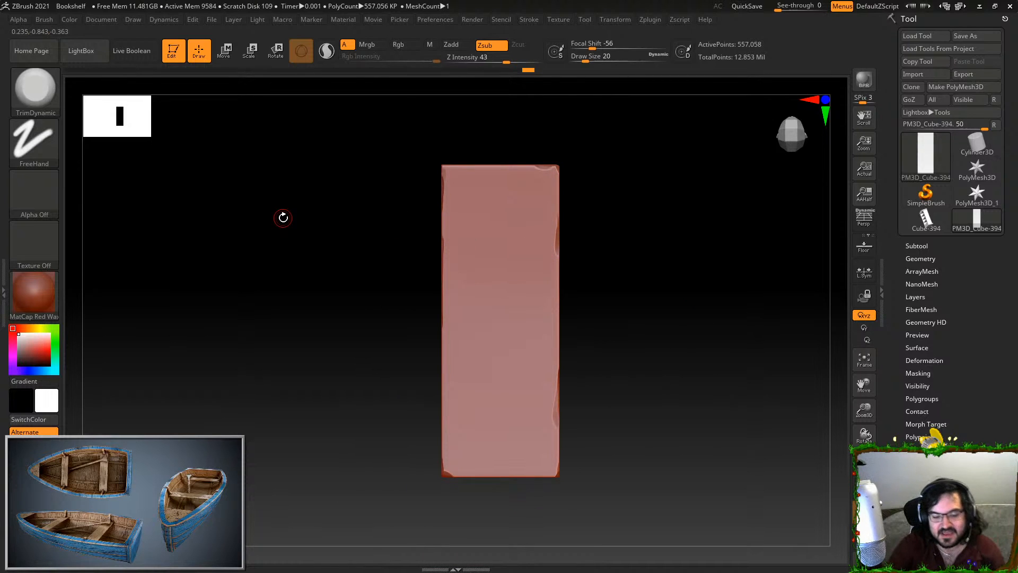
{"action": "left_click", "coordinate": [55, 110]}
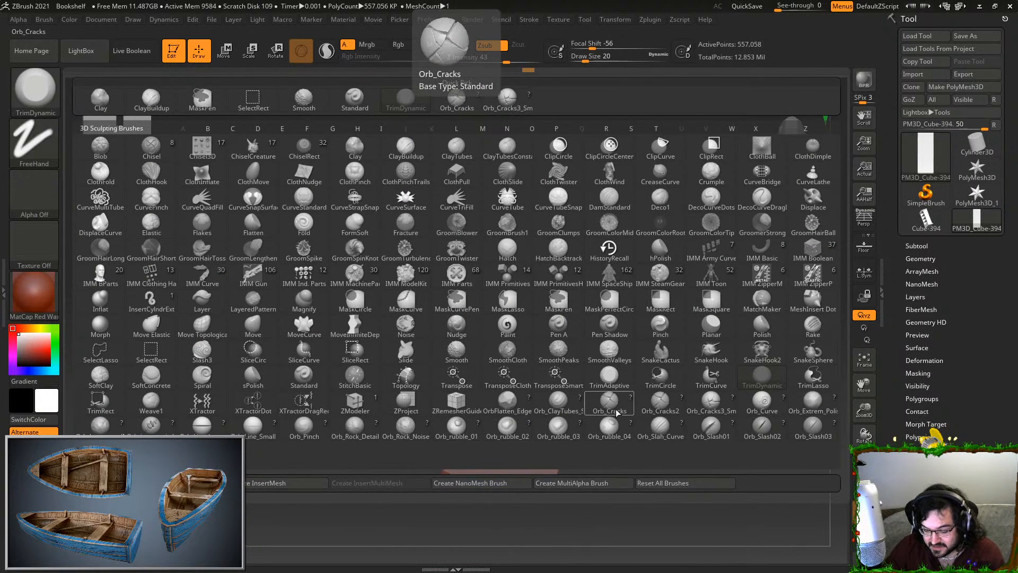
{"action": "left_click", "coordinate": [456, 98]}
{"action": "left_click_drag", "start_coordinate": [471, 189], "coordinate": [470, 251]}
{"action": "key", "text": "ctrl+z"}
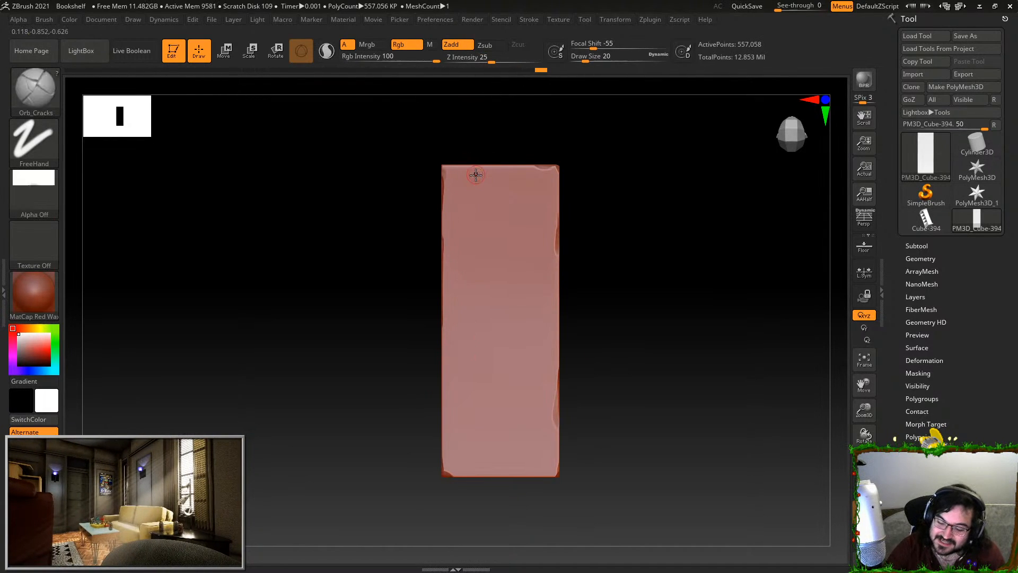
{"action": "left_click_drag", "start_coordinate": [470, 160], "coordinate": [468, 289]}
{"action": "mouse_move", "coordinate": [506, 234]}
{"action": "left_mouse_down"}
{"action": "mouse_move", "coordinate": [497, 421]}
{"action": "mouse_move", "coordinate": [505, 310]}
{"action": "left_mouse_up"}
{"action": "key", "text": "ctrl+z"}
{"action": "key", "text": "ctrl+z"}
{"action": "left_click_drag", "start_coordinate": [507, 225], "coordinate": [512, 306]}
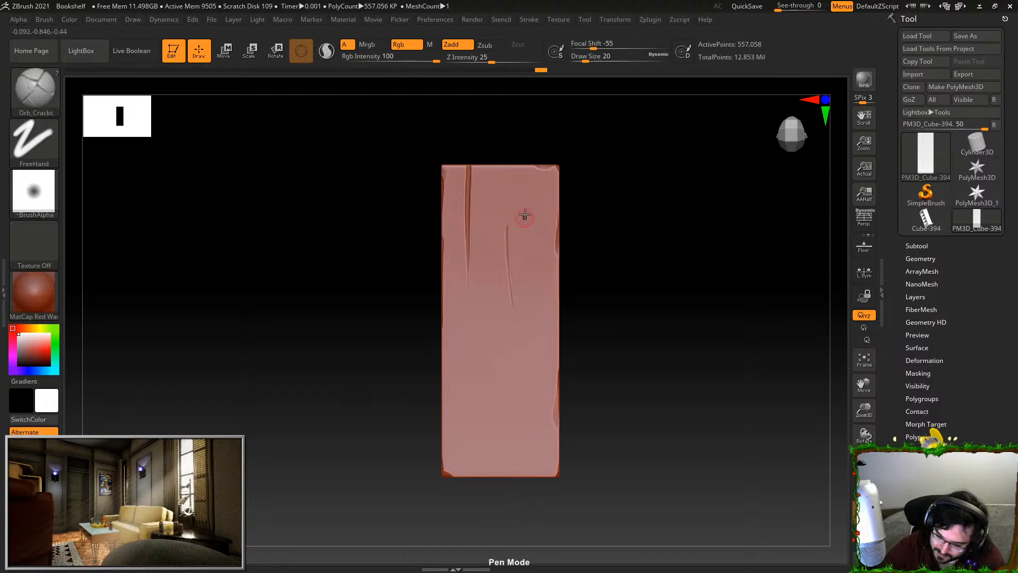
{"action": "key", "text": "ctrl+z"}
{"action": "left_click_drag", "start_coordinate": [507, 228], "coordinate": [506, 300]}
{"action": "key", "text": "ctrl+z"}
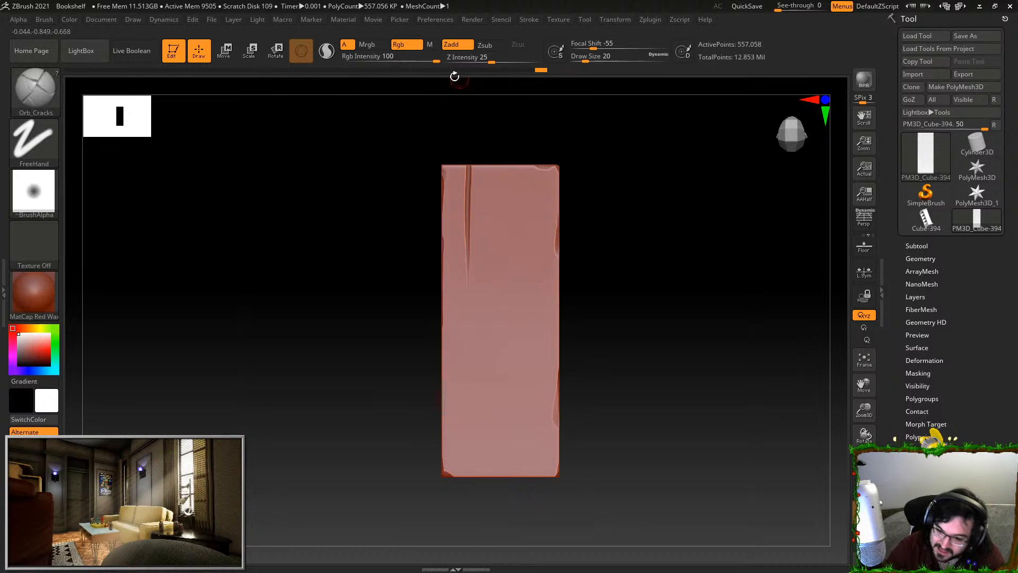
{"action": "right_click_drag", "start_coordinate": [532, 257], "coordinate": [525, 258]}
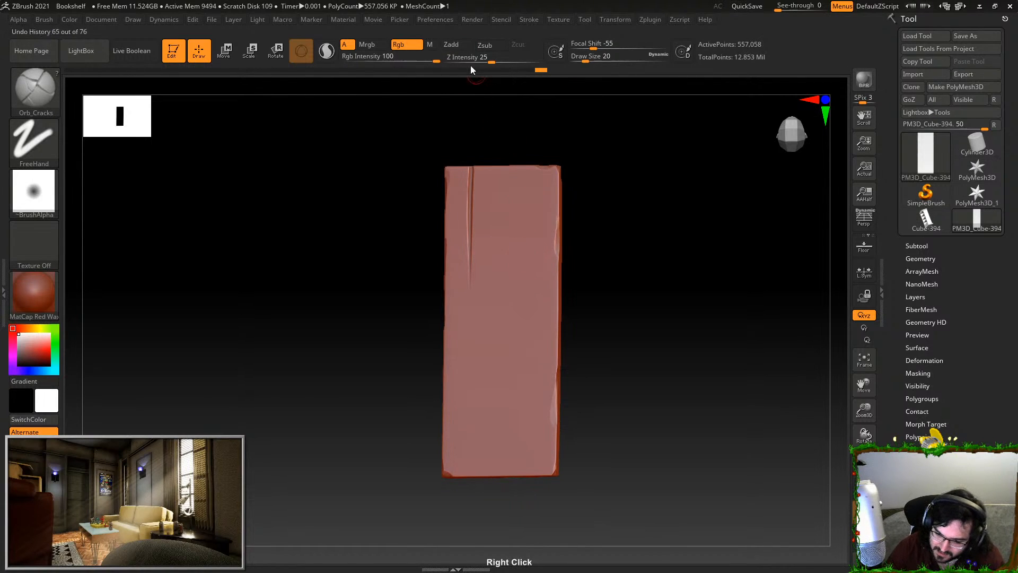
{"action": "left_click_drag", "start_coordinate": [532, 270], "coordinate": [527, 388]}
{"action": "key", "text": "ctrl+z"}
Switch Orb_Cracks to Zsub and carve a short crack from the upper end plus a longer thin crack beside it
{"action": "left_click", "coordinate": [492, 46]}
{"action": "left_click_drag", "start_coordinate": [518, 224], "coordinate": [512, 390]}
{"action": "right_click_drag", "start_coordinate": [553, 364], "coordinate": [630, 334]}
{"action": "key", "text": "ctrl+z"}
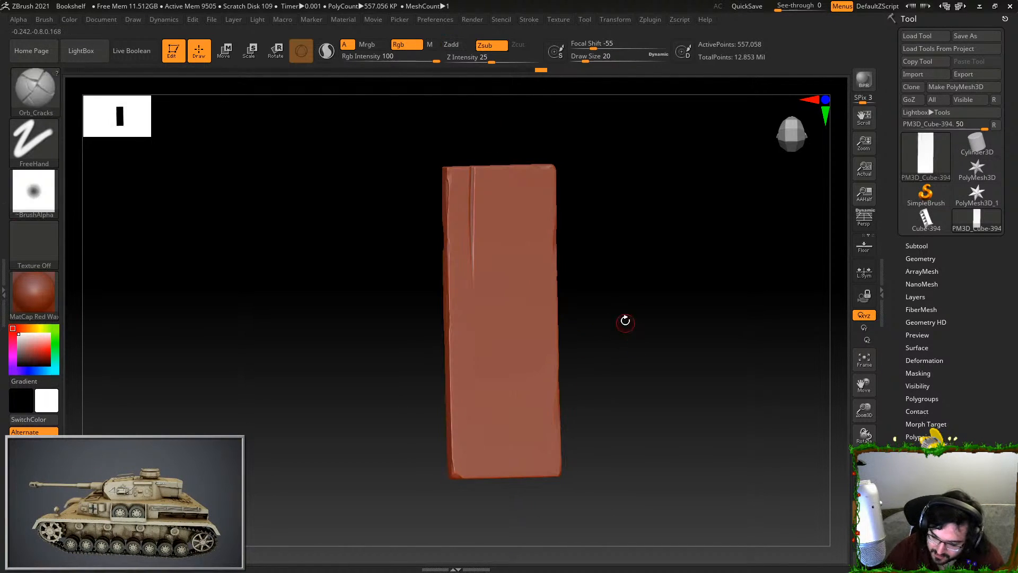
{"action": "right_click_drag", "start_coordinate": [563, 154], "coordinate": [523, 164]}
{"action": "left_click_drag", "start_coordinate": [523, 164], "coordinate": [516, 272]}
{"action": "key", "text": "ctrl+z"}
{"action": "left_click_drag", "start_coordinate": [497, 165], "coordinate": [495, 223]}
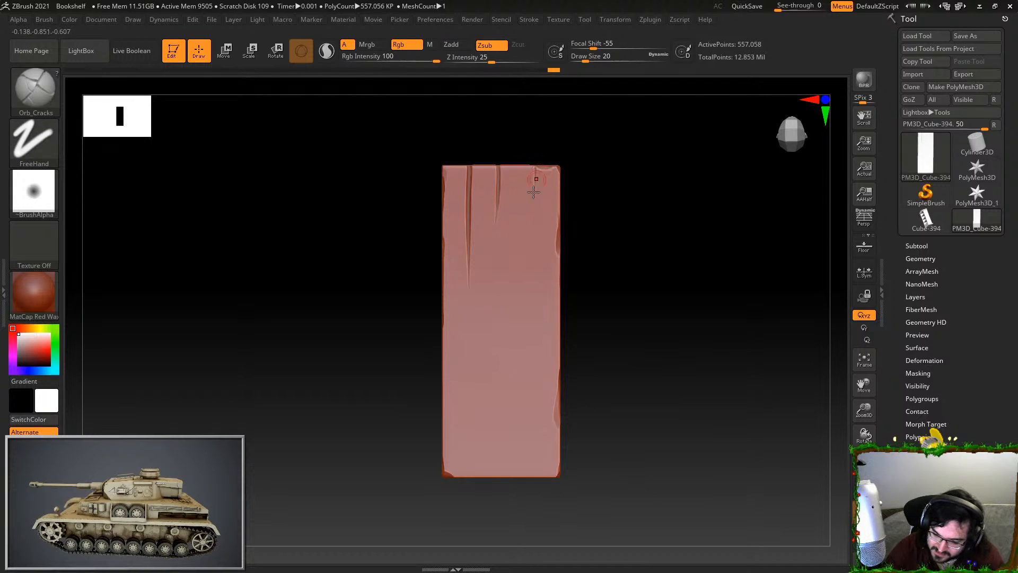
{"action": "left_click_drag", "start_coordinate": [520, 182], "coordinate": [531, 309]}
{"action": "left_click_drag", "start_coordinate": [545, 190], "coordinate": [539, 474]}
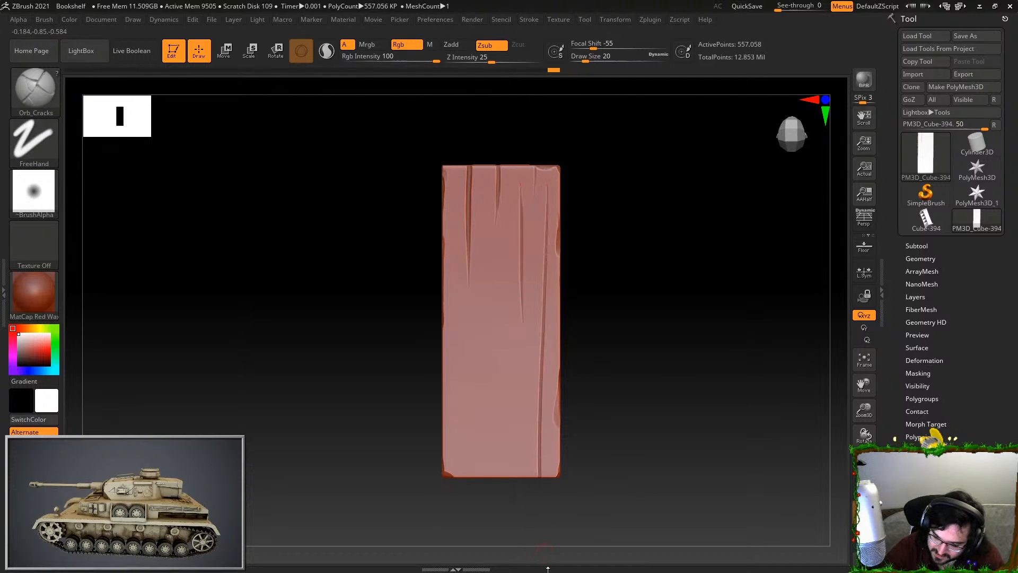
{"action": "left_click_drag", "start_coordinate": [586, 272], "coordinate": [665, 307]}
{"action": "key", "text": "ctrl+z"}
{"action": "left_click_drag", "start_coordinate": [543, 331], "coordinate": [530, 474]}
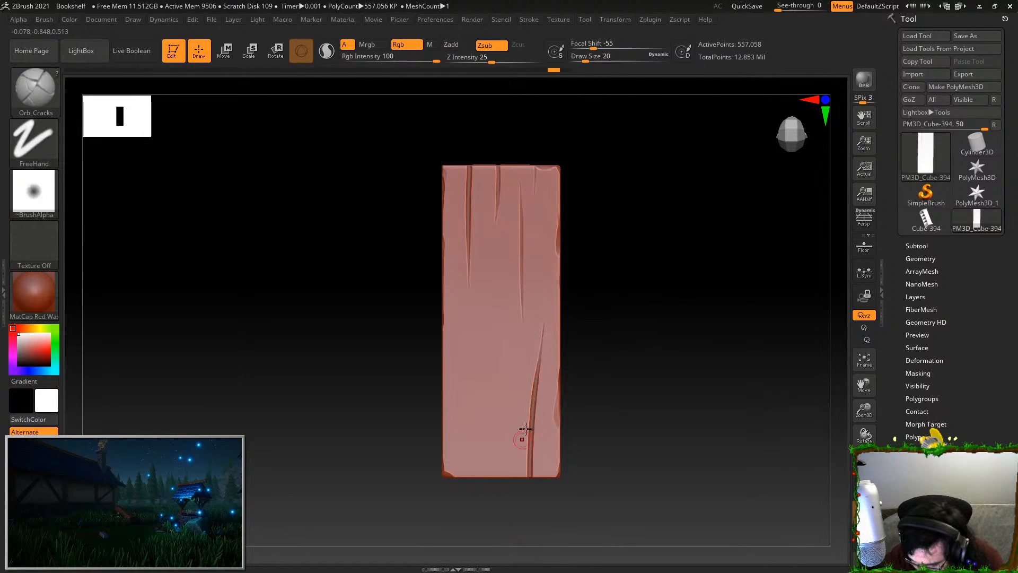
{"action": "key", "text": "ctrl+z"}
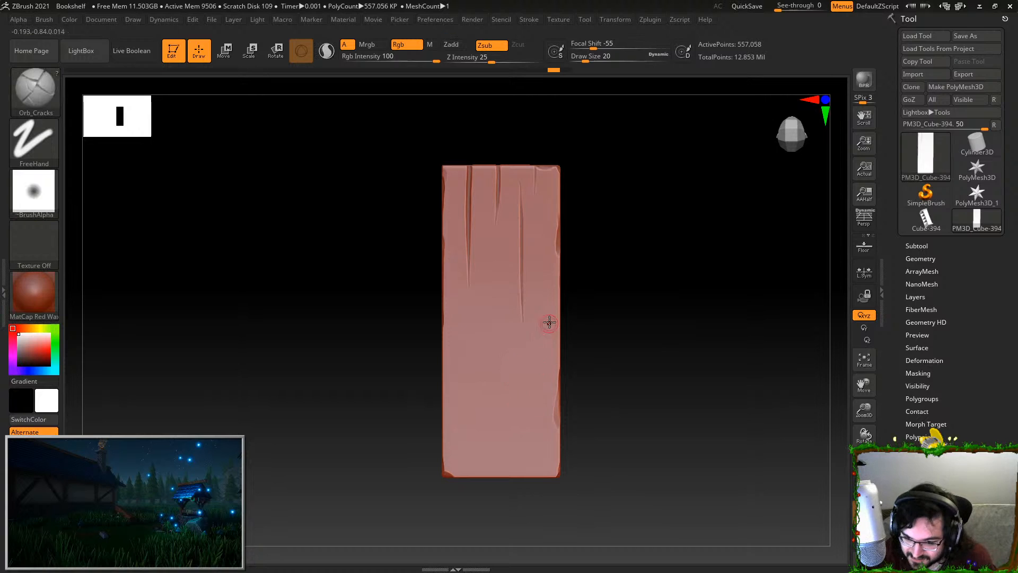
{"action": "left_click_drag", "start_coordinate": [545, 353], "coordinate": [548, 473]}
{"action": "key", "text": "ctrl+z"}
Carve cracks of varied length up from the board's lower end and through the middle of the face
{"action": "mouse_move", "coordinate": [541, 355]}
{"action": "left_mouse_down"}
{"action": "mouse_move", "coordinate": [538, 475]}
{"action": "mouse_move", "coordinate": [512, 501]}
{"action": "left_mouse_up"}
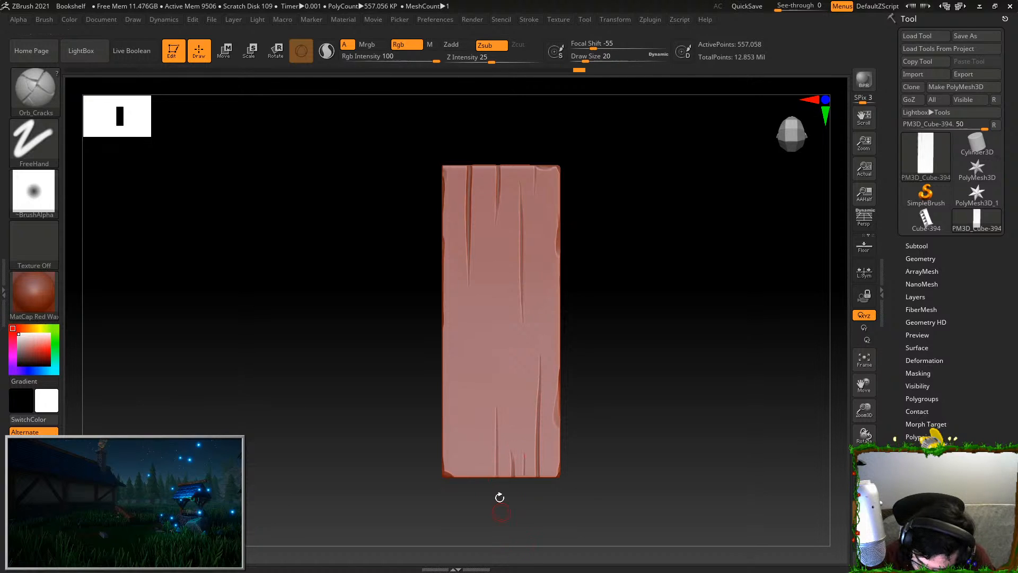
{"action": "left_click_drag", "start_coordinate": [496, 252], "coordinate": [491, 363]}
{"action": "key", "text": "ctrl+z"}
{"action": "left_click_drag", "start_coordinate": [502, 256], "coordinate": [500, 388]}
{"action": "left_click_drag", "start_coordinate": [471, 329], "coordinate": [471, 480]}
{"action": "left_click_drag", "start_coordinate": [546, 240], "coordinate": [543, 375]}
Fill the face's remaining gaps, including the strips along both long edges, with thin tapering cracks
{"action": "left_click_drag", "start_coordinate": [546, 258], "coordinate": [549, 473]}
{"action": "key", "text": "ctrl+z"}
{"action": "mouse_move", "coordinate": [546, 237]}
{"action": "left_mouse_down"}
{"action": "mouse_move", "coordinate": [542, 390]}
{"action": "mouse_move", "coordinate": [552, 288]}
{"action": "left_mouse_up"}
{"action": "key", "text": "ctrl+z"}
{"action": "left_click_drag", "start_coordinate": [489, 370], "coordinate": [488, 374]}
{"action": "left_click_drag", "start_coordinate": [455, 164], "coordinate": [459, 360]}
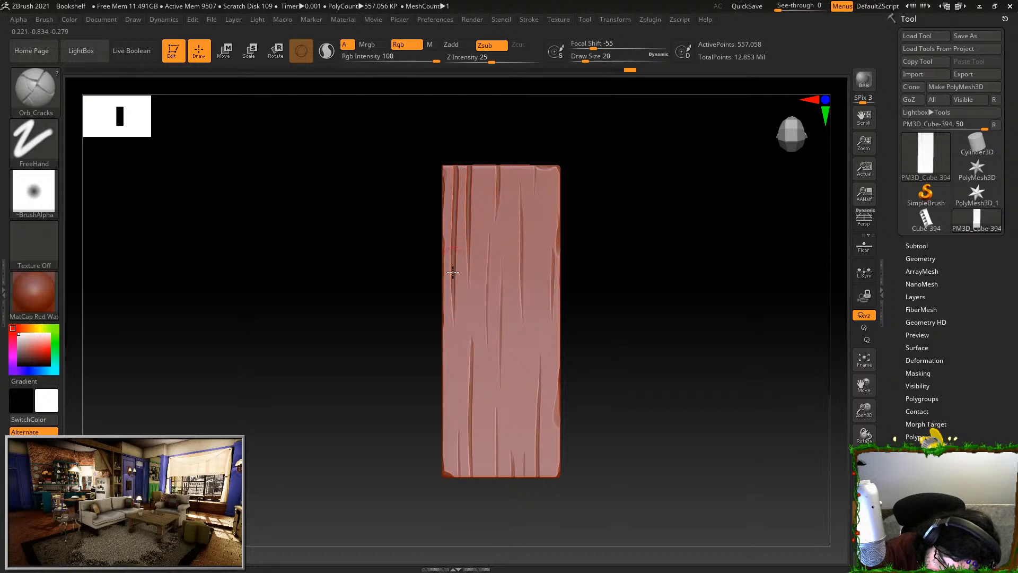
{"action": "left_click_drag", "start_coordinate": [523, 336], "coordinate": [527, 408]}
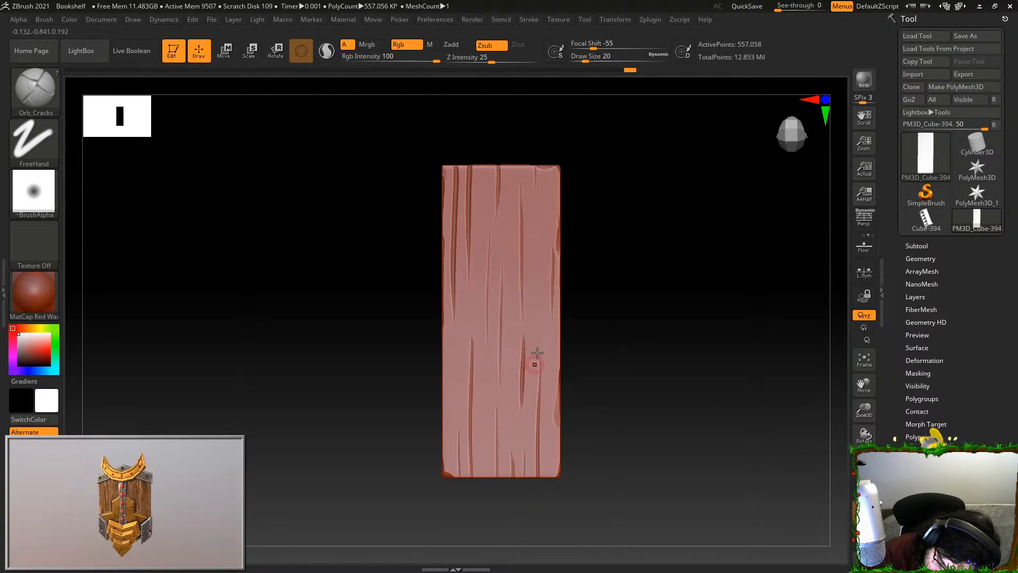
Continue the face's cracks over the board's narrow end faces as short cuts
{"action": "mouse_move", "coordinate": [538, 154]}
{"action": "left_mouse_down"}
{"action": "mouse_move", "coordinate": [536, 184]}
{"action": "mouse_move", "coordinate": [537, 167]}
{"action": "left_mouse_up"}
{"action": "left_click_drag", "start_coordinate": [504, 135], "coordinate": [457, 174]}
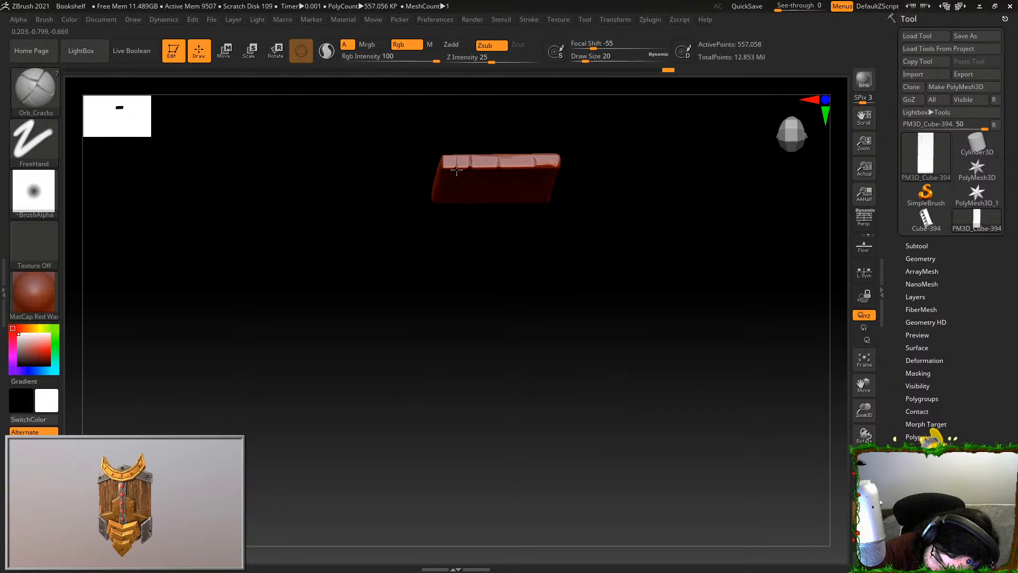
{"action": "left_click_drag", "start_coordinate": [478, 272], "coordinate": [540, 371]}
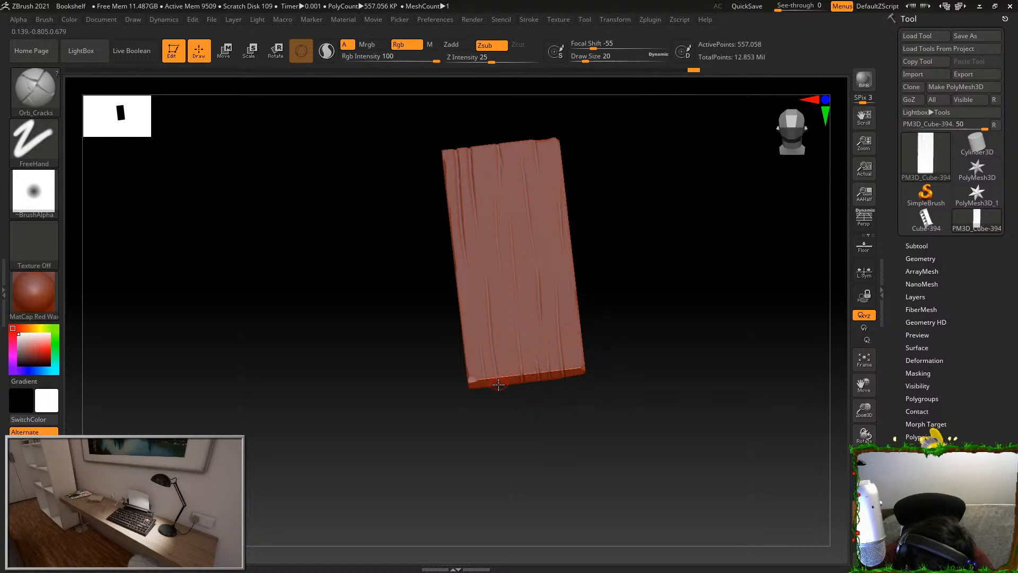
Carve cracks of varied length down from the upper end of the board's opposite broad face
{"action": "left_click_drag", "start_coordinate": [592, 303], "coordinate": [619, 223]}
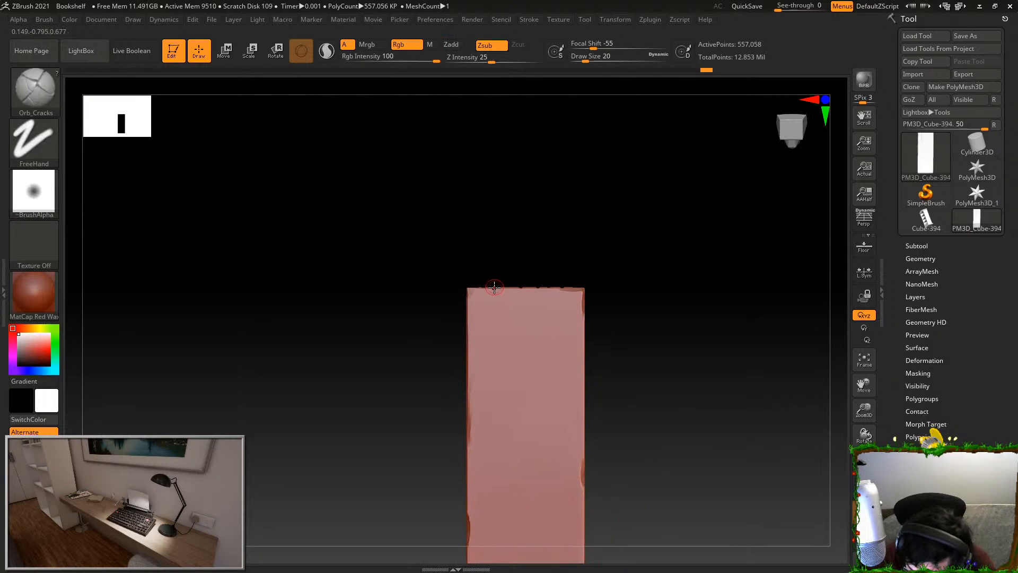
{"action": "left_click_drag", "start_coordinate": [496, 290], "coordinate": [498, 398]}
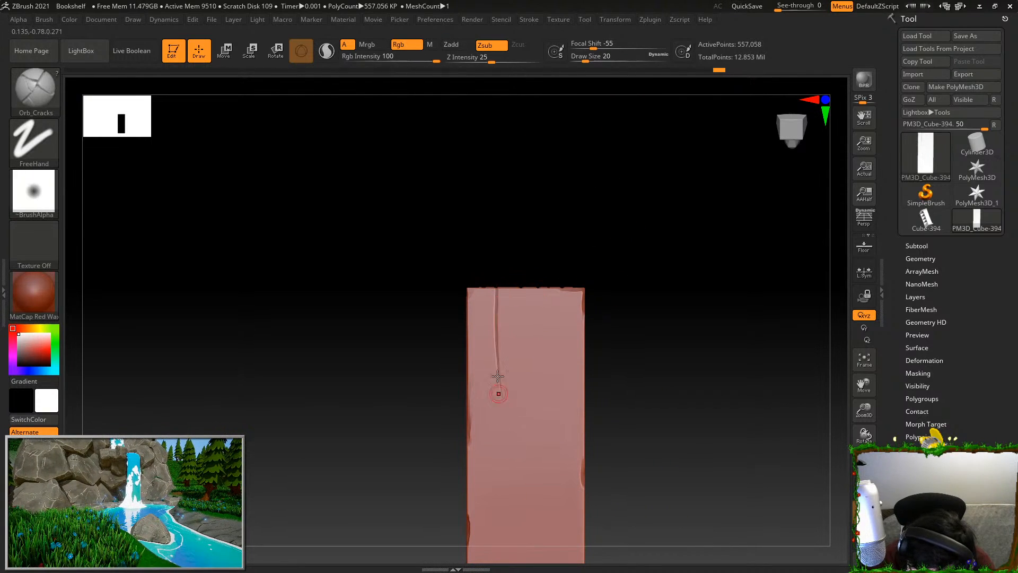
{"action": "left_click_drag", "start_coordinate": [522, 291], "coordinate": [525, 370]}
{"action": "left_click_drag", "start_coordinate": [537, 286], "coordinate": [551, 360]}
{"action": "left_click_drag", "start_coordinate": [482, 289], "coordinate": [491, 487]}
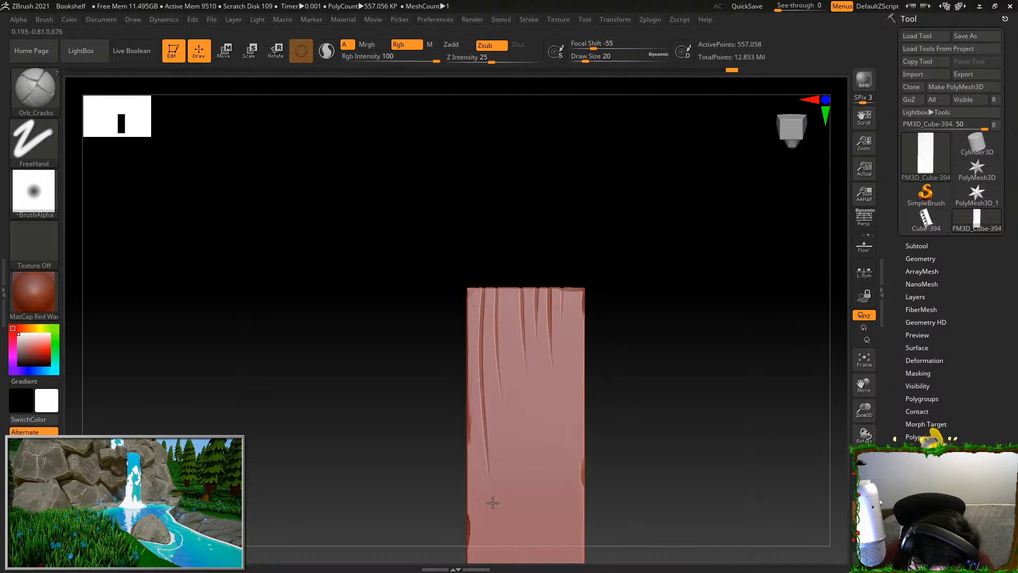
Carve long staggered tapering cracks through the middle of the opposite face
{"action": "left_click_drag", "start_coordinate": [588, 322], "coordinate": [597, 273], "text": "alt"}
{"action": "key", "text": "ctrl+z"}
{"action": "left_click_drag", "start_coordinate": [493, 238], "coordinate": [497, 389]}
{"action": "left_click_drag", "start_coordinate": [522, 313], "coordinate": [522, 511]}
{"action": "key", "text": "ctrl+z"}
{"action": "left_click_drag", "start_coordinate": [527, 316], "coordinate": [533, 491]}
{"action": "left_click_drag", "start_coordinate": [554, 348], "coordinate": [558, 457]}
{"action": "left_click_drag", "start_coordinate": [578, 292], "coordinate": [575, 444]}
{"action": "left_click_drag", "start_coordinate": [498, 380], "coordinate": [501, 510]}
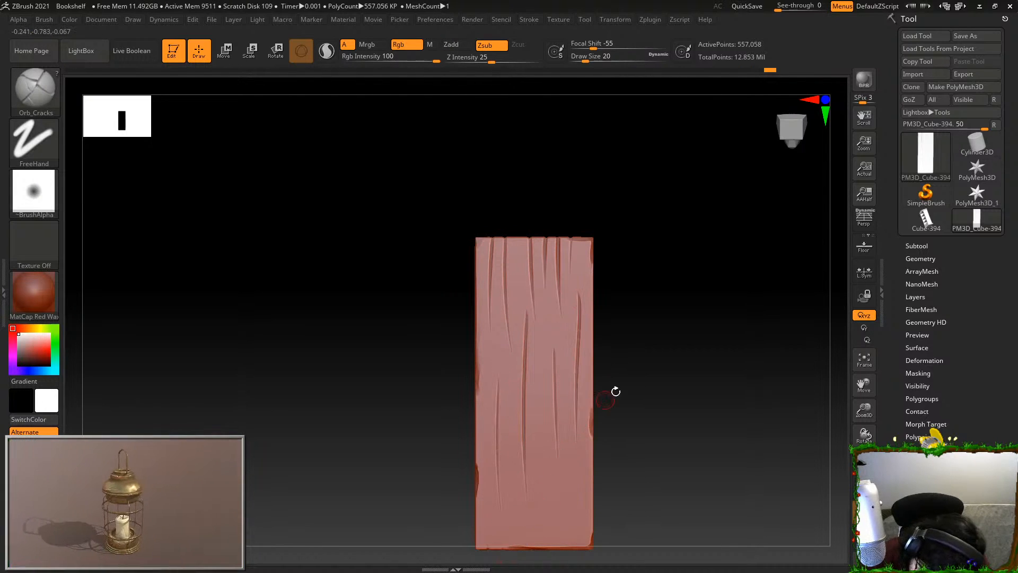
Carve cracks up from the lower end of the opposite face, spaced between the long middle cracks
{"action": "left_click_drag", "start_coordinate": [605, 397], "coordinate": [613, 284], "text": "alt"}
{"action": "left_click_drag", "start_coordinate": [555, 357], "coordinate": [554, 448]}
{"action": "key", "text": "ctrl+z"}
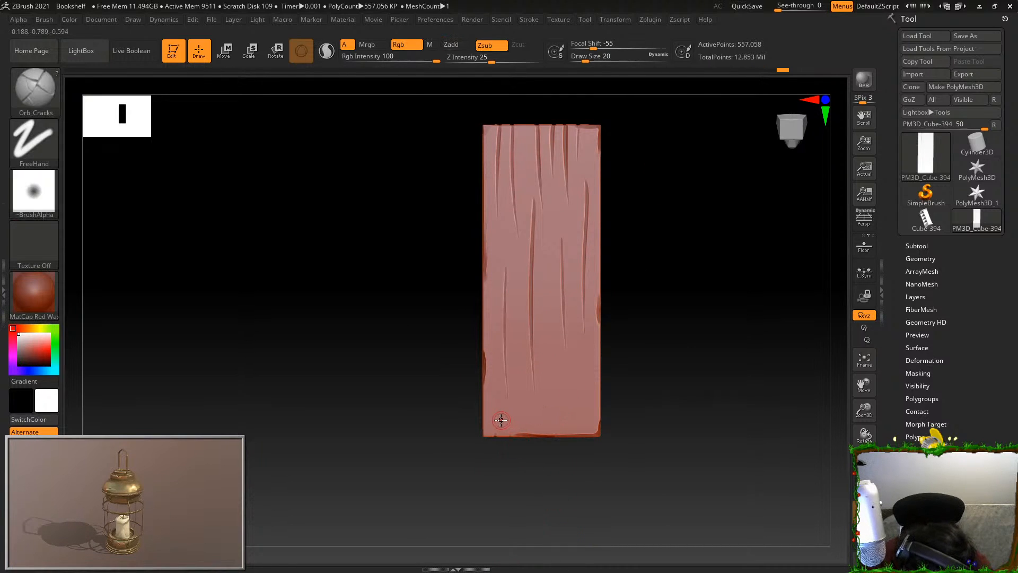
{"action": "left_click_drag", "start_coordinate": [506, 400], "coordinate": [509, 469]}
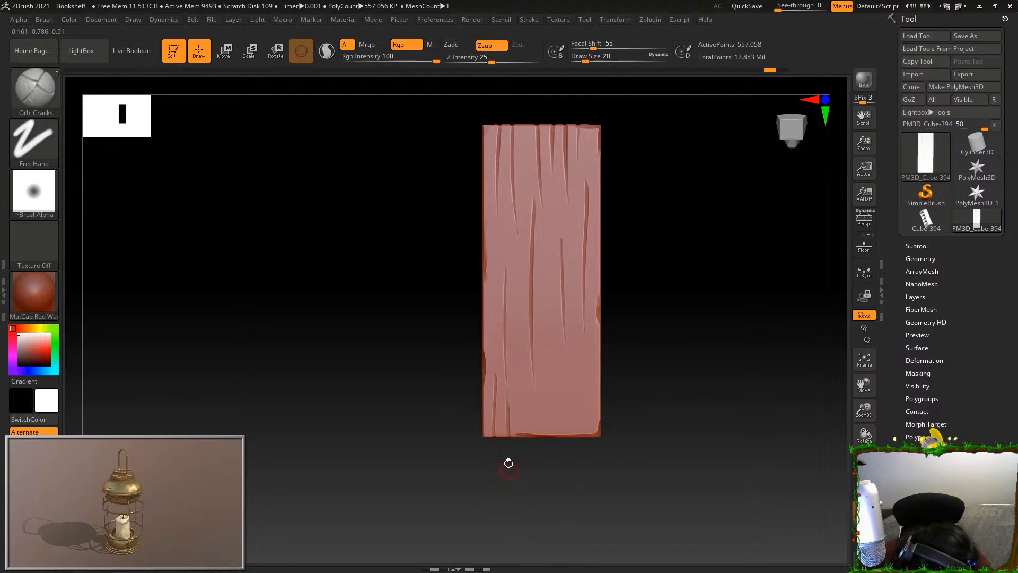
{"action": "left_click_drag", "start_coordinate": [552, 334], "coordinate": [550, 451]}
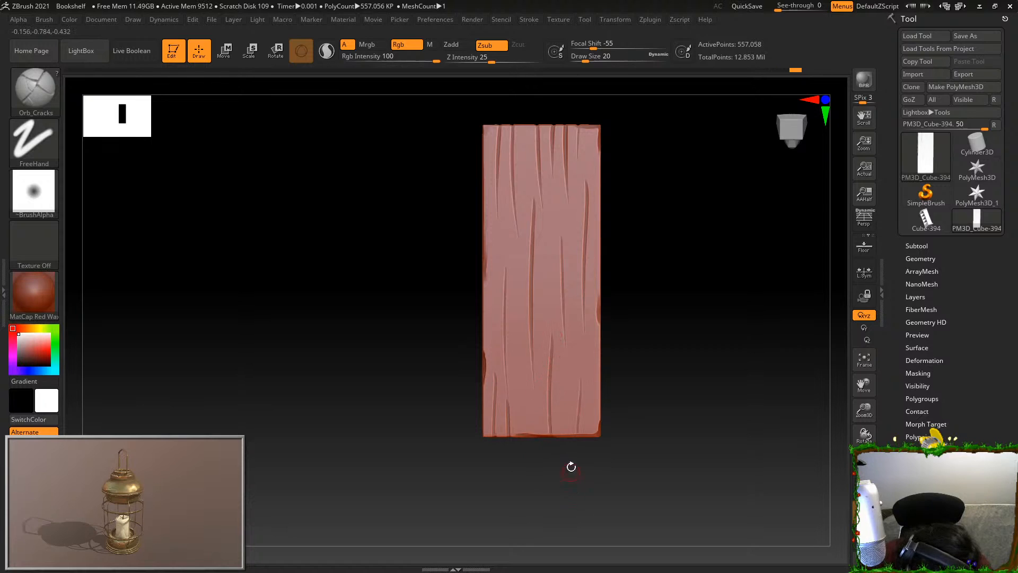
{"action": "left_click_drag", "start_coordinate": [581, 371], "coordinate": [581, 436]}
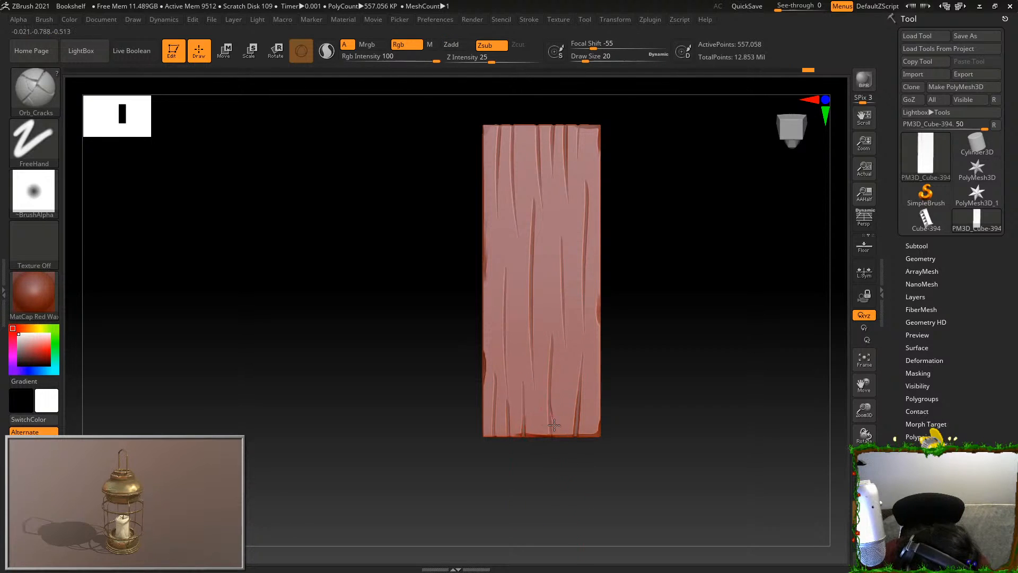
Restore the whole bookcase's visibility, then isolate the curved trim board at the top rear and frame it
{"action": "mouse_move", "coordinate": [618, 357]}
{"action": "left_mouse_down"}
{"action": "mouse_move", "coordinate": [632, 284]}
{"action": "mouse_move", "coordinate": [637, 312]}
{"action": "mouse_move", "coordinate": [609, 393]}
{"action": "mouse_move", "coordinate": [605, 456]}
{"action": "mouse_move", "coordinate": [638, 421]}
{"action": "mouse_move", "coordinate": [631, 427]}
{"action": "left_mouse_up"}
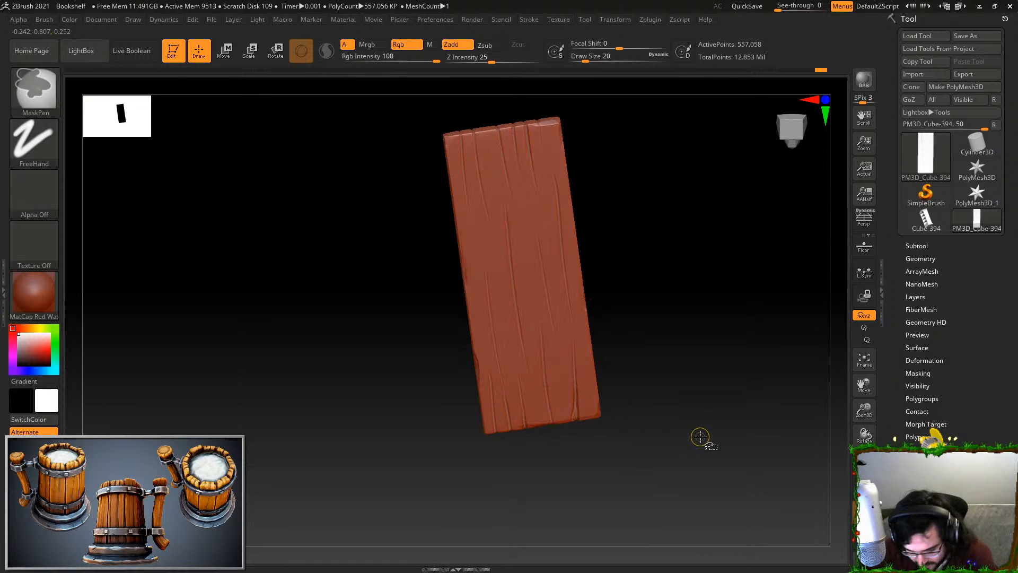
{"action": "left_click", "coordinate": [738, 517], "text": "ctrl+shift"}
{"action": "mouse_move", "coordinate": [741, 426]}
{"action": "left_mouse_down"}
{"action": "mouse_move", "coordinate": [697, 357]}
{"action": "mouse_move", "coordinate": [747, 313]}
{"action": "mouse_move", "coordinate": [756, 325]}
{"action": "mouse_move", "coordinate": [691, 382]}
{"action": "mouse_move", "coordinate": [647, 486]}
{"action": "mouse_move", "coordinate": [670, 279]}
{"action": "mouse_move", "coordinate": [478, 90]}
{"action": "mouse_move", "coordinate": [688, 256]}
{"action": "mouse_move", "coordinate": [638, 366]}
{"action": "mouse_move", "coordinate": [661, 463]}
{"action": "mouse_move", "coordinate": [732, 463]}
{"action": "left_mouse_up"}
{"action": "key", "text": "ctrl+shift"}
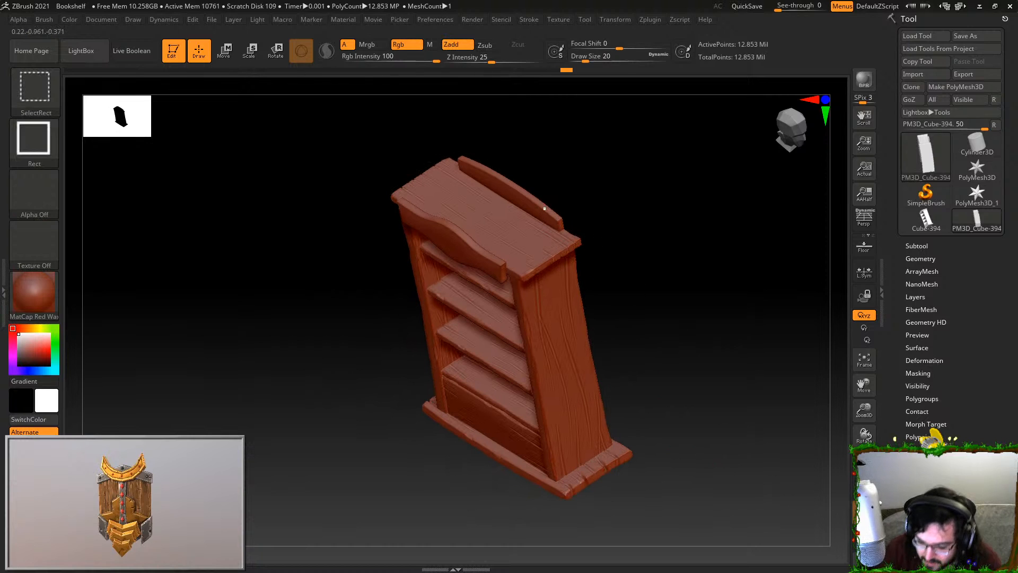
{"action": "left_click", "coordinate": [544, 208], "text": "ctrl+shift"}
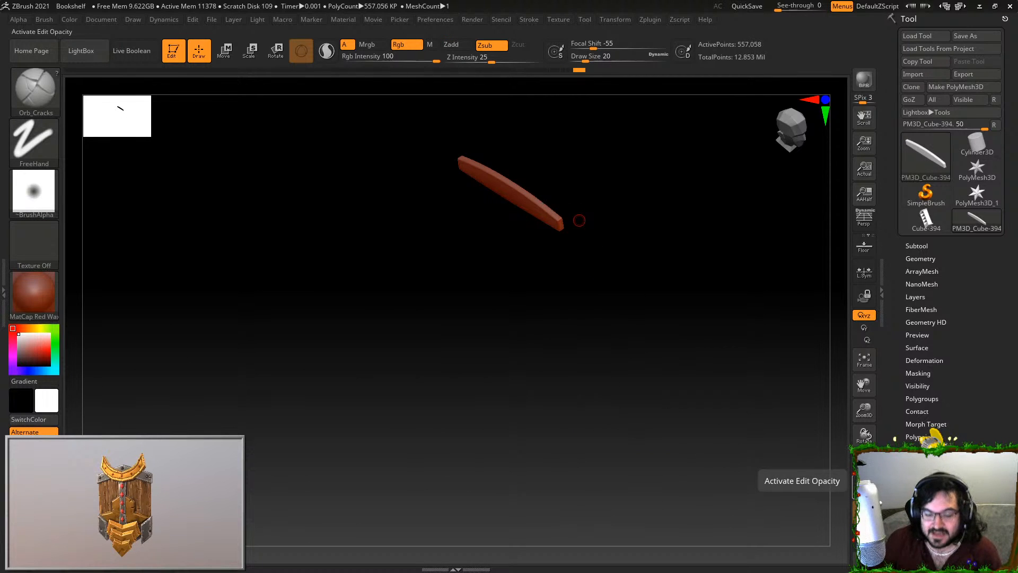
{"action": "key", "text": "f"}
Switch to the TrimDynamic brush, set it to Zadd and frame the isolated curved trim board closely
{"action": "key", "text": "b"}
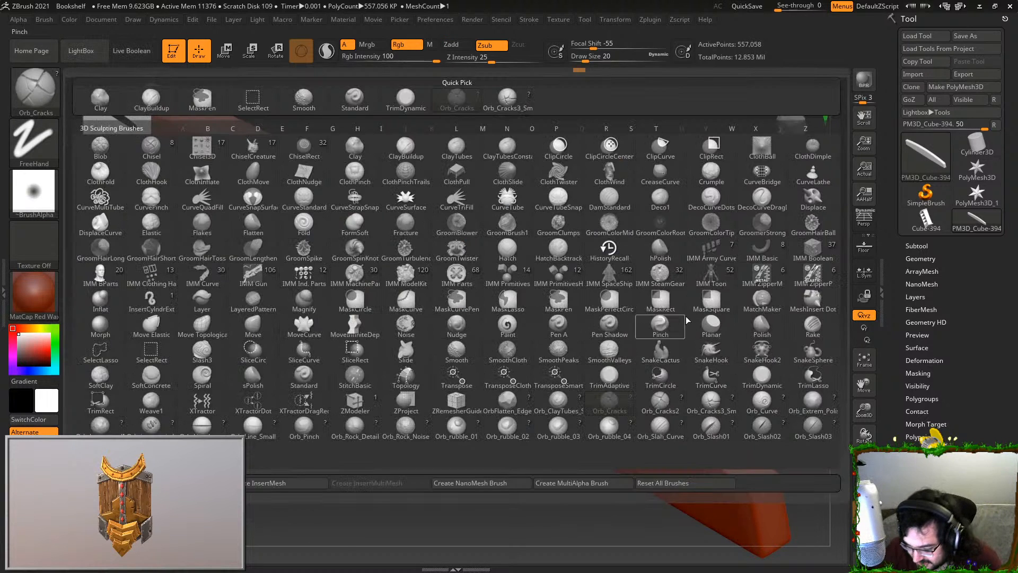
{"action": "left_click", "coordinate": [621, 377]}
{"action": "mouse_move", "coordinate": [740, 480]}
{"action": "left_mouse_down"}
{"action": "mouse_move", "coordinate": [745, 488]}
{"action": "mouse_move", "coordinate": [755, 471]}
{"action": "left_mouse_up"}
{"action": "key", "text": "ctrl+z"}
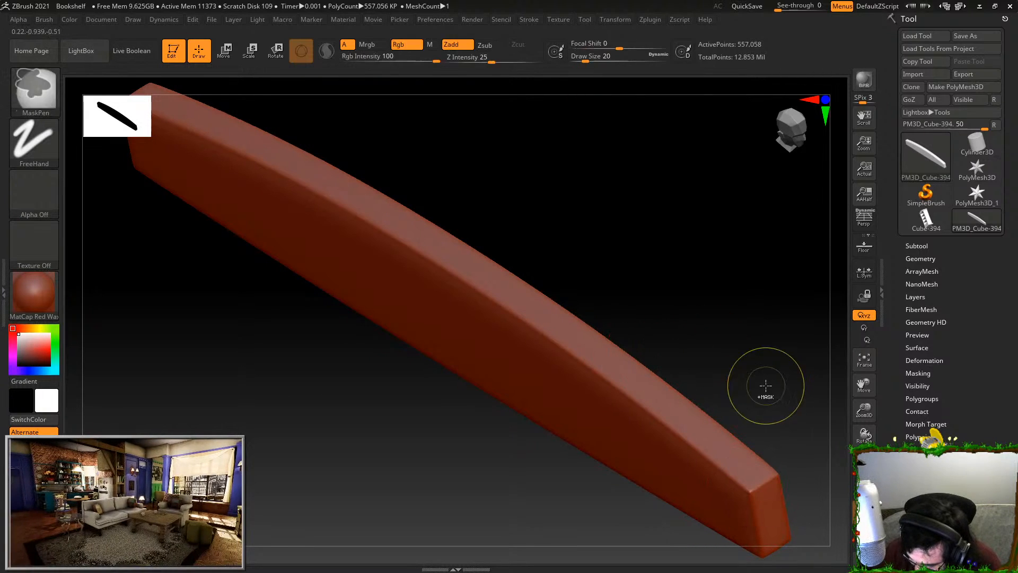
{"action": "left_click", "coordinate": [35, 91]}
{"action": "left_click", "coordinate": [775, 379]}
{"action": "left_click_drag", "start_coordinate": [758, 371], "coordinate": [720, 306], "text": "alt"}
{"action": "left_click_drag", "start_coordinate": [741, 475], "coordinate": [753, 496]}
{"action": "left_click_drag", "start_coordinate": [720, 366], "coordinate": [740, 354]}
{"action": "key", "text": "ctrl+z"}
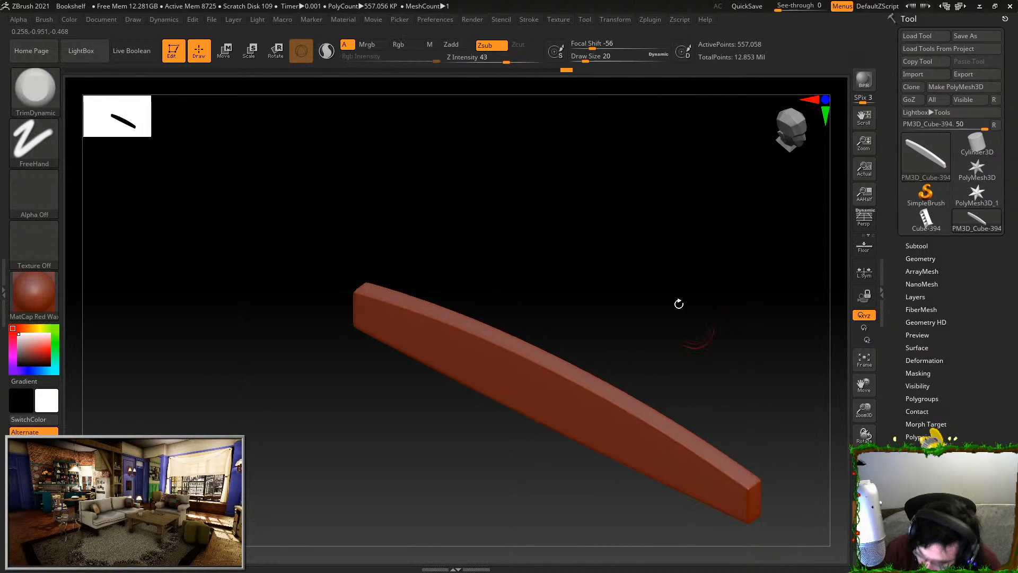
{"action": "left_click", "coordinate": [465, 45]}
Chip and flatten the first long edge and end corners of the curved trim board with TrimDynamic
{"action": "left_click_drag", "start_coordinate": [739, 481], "coordinate": [733, 477]}
{"action": "left_click_drag", "start_coordinate": [765, 447], "coordinate": [664, 434]}
{"action": "left_click_drag", "start_coordinate": [673, 366], "coordinate": [734, 323]}
{"action": "mouse_move", "coordinate": [288, 325]}
{"action": "left_mouse_down"}
{"action": "mouse_move", "coordinate": [273, 354]}
{"action": "mouse_move", "coordinate": [245, 318]}
{"action": "mouse_move", "coordinate": [431, 332]}
{"action": "left_mouse_up"}
{"action": "mouse_move", "coordinate": [517, 260]}
{"action": "left_mouse_down"}
{"action": "mouse_move", "coordinate": [545, 244]}
{"action": "mouse_move", "coordinate": [531, 264]}
{"action": "left_mouse_up"}
{"action": "left_click_drag", "start_coordinate": [483, 366], "coordinate": [478, 319]}
{"action": "left_click_drag", "start_coordinate": [394, 289], "coordinate": [451, 313]}
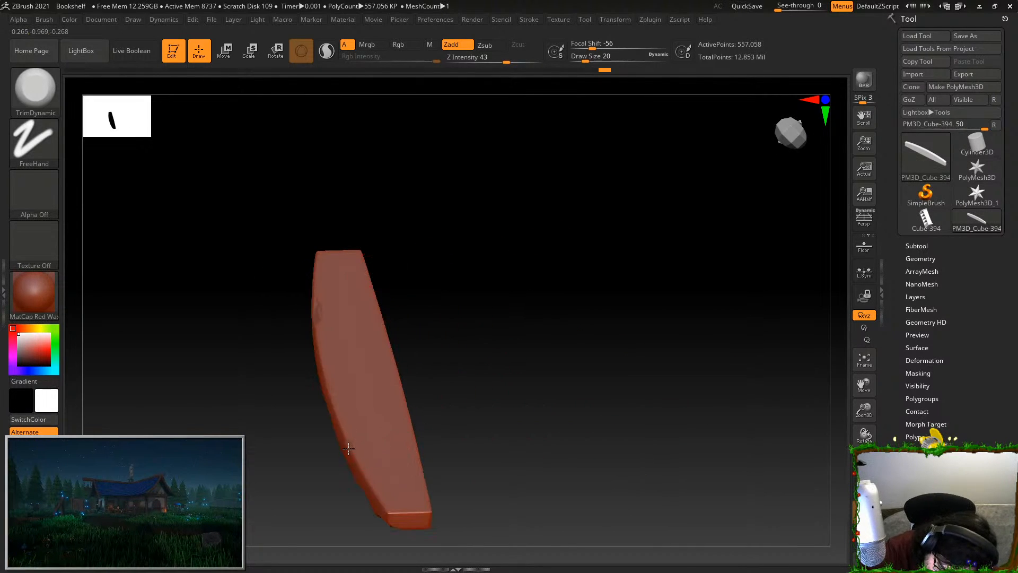
{"action": "mouse_move", "coordinate": [424, 417]}
{"action": "left_mouse_down"}
{"action": "mouse_move", "coordinate": [435, 502]}
{"action": "mouse_move", "coordinate": [524, 289]}
{"action": "left_mouse_up"}
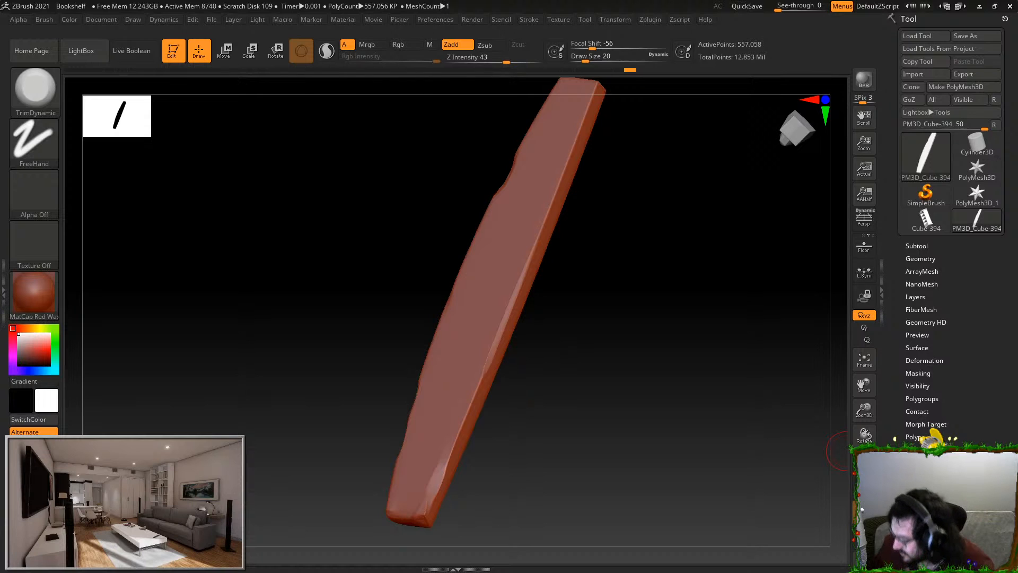
Chip irregular notches into the remaining long edges and corners of the curved trim board
{"action": "left_click_drag", "start_coordinate": [643, 282], "coordinate": [616, 220]}
{"action": "mouse_move", "coordinate": [547, 175]}
{"action": "left_mouse_down"}
{"action": "mouse_move", "coordinate": [540, 218]}
{"action": "mouse_move", "coordinate": [565, 312]}
{"action": "left_mouse_up"}
{"action": "left_click_drag", "start_coordinate": [560, 200], "coordinate": [577, 152]}
{"action": "left_click_drag", "start_coordinate": [562, 227], "coordinate": [549, 327]}
{"action": "left_click_drag", "start_coordinate": [620, 228], "coordinate": [624, 215]}
{"action": "left_click_drag", "start_coordinate": [547, 445], "coordinate": [550, 556]}
{"action": "left_click_drag", "start_coordinate": [623, 400], "coordinate": [647, 268], "text": "alt"}
{"action": "left_click_drag", "start_coordinate": [571, 370], "coordinate": [569, 398]}
{"action": "left_click_drag", "start_coordinate": [625, 345], "coordinate": [645, 327]}
{"action": "mouse_move", "coordinate": [732, 308]}
{"action": "left_mouse_down"}
{"action": "mouse_move", "coordinate": [686, 304]}
{"action": "mouse_move", "coordinate": [713, 298]}
{"action": "left_mouse_up"}
Switch to the Orb_Cracks brush and restore the whole bookcase's visibility, framing the rear face of the curved trim
{"action": "key", "text": "b"}
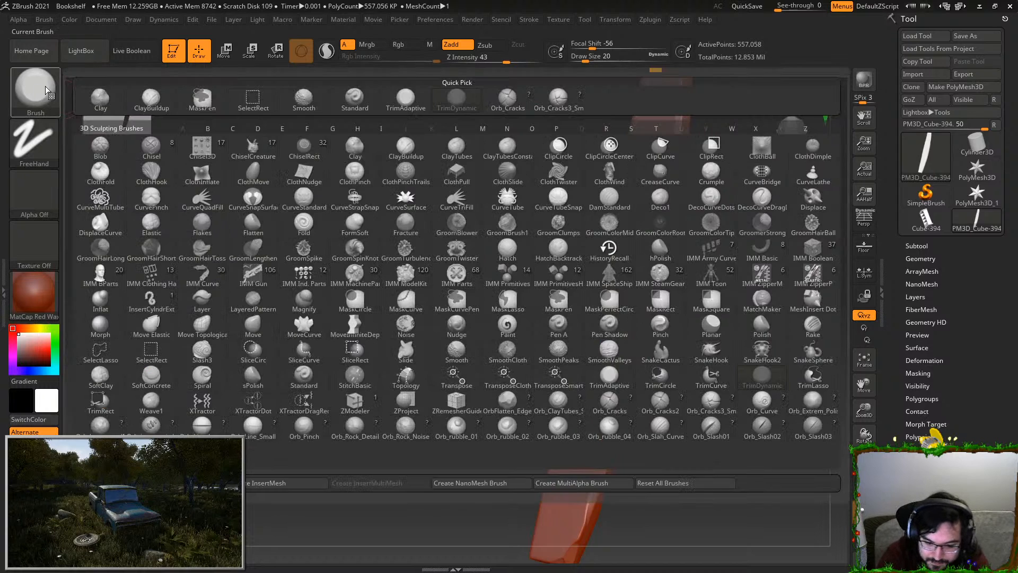
{"action": "left_click", "coordinate": [609, 403]}
{"action": "mouse_move", "coordinate": [700, 316]}
{"action": "left_mouse_down"}
{"action": "mouse_move", "coordinate": [747, 238]}
{"action": "mouse_move", "coordinate": [674, 218]}
{"action": "left_mouse_up"}
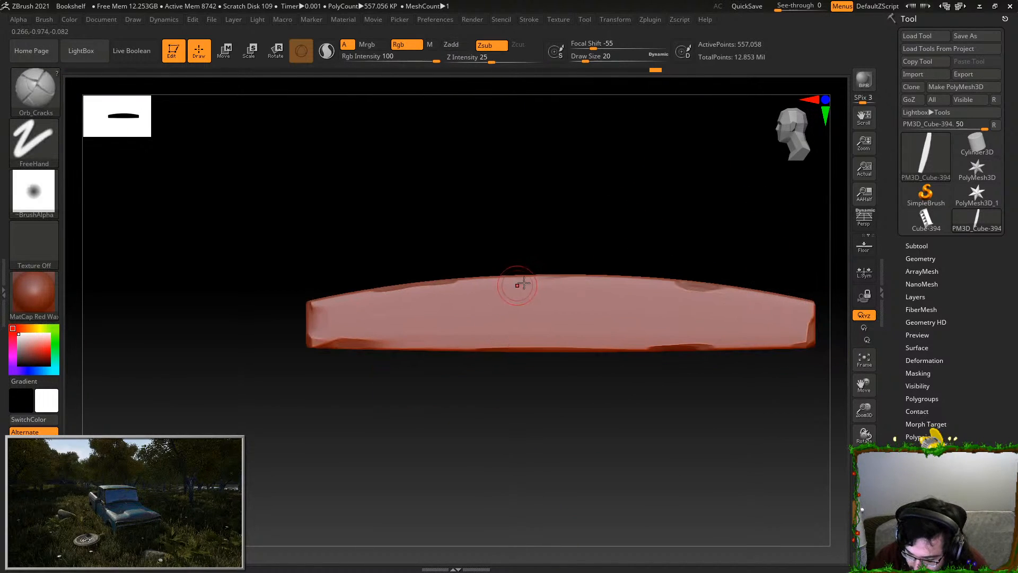
{"action": "left_click", "coordinate": [704, 461], "text": "ctrl+shift"}
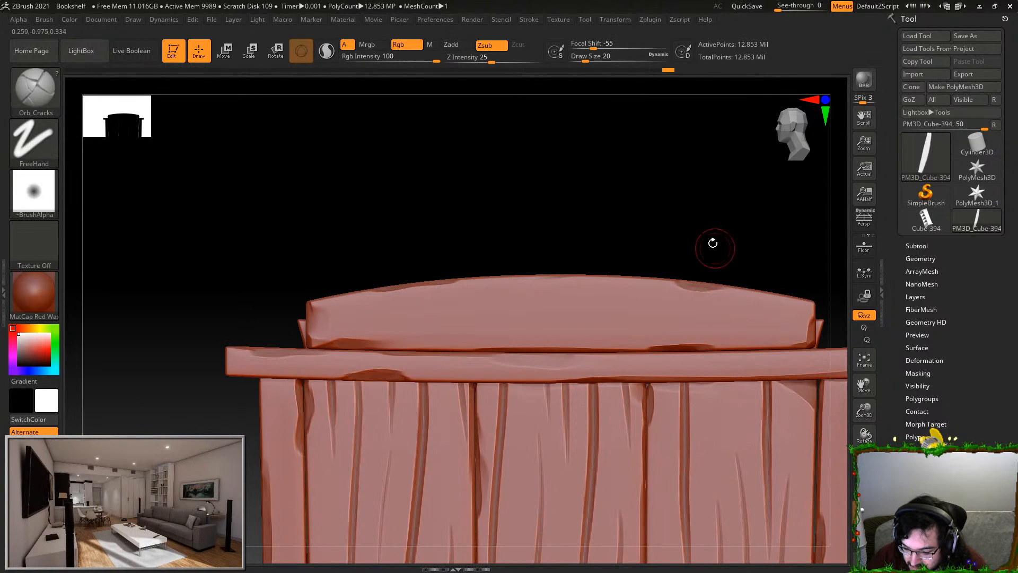
{"action": "left_click_drag", "start_coordinate": [716, 206], "coordinate": [652, 181], "text": "alt"}
{"action": "mouse_move", "coordinate": [735, 376]}
{"action": "left_mouse_down"}
{"action": "mouse_move", "coordinate": [700, 428]}
{"action": "mouse_move", "coordinate": [654, 438]}
{"action": "mouse_move", "coordinate": [729, 441]}
{"action": "mouse_move", "coordinate": [693, 391]}
{"action": "mouse_move", "coordinate": [717, 381]}
{"action": "mouse_move", "coordinate": [610, 421]}
{"action": "mouse_move", "coordinate": [375, 328]}
{"action": "mouse_move", "coordinate": [757, 330]}
{"action": "left_mouse_up"}
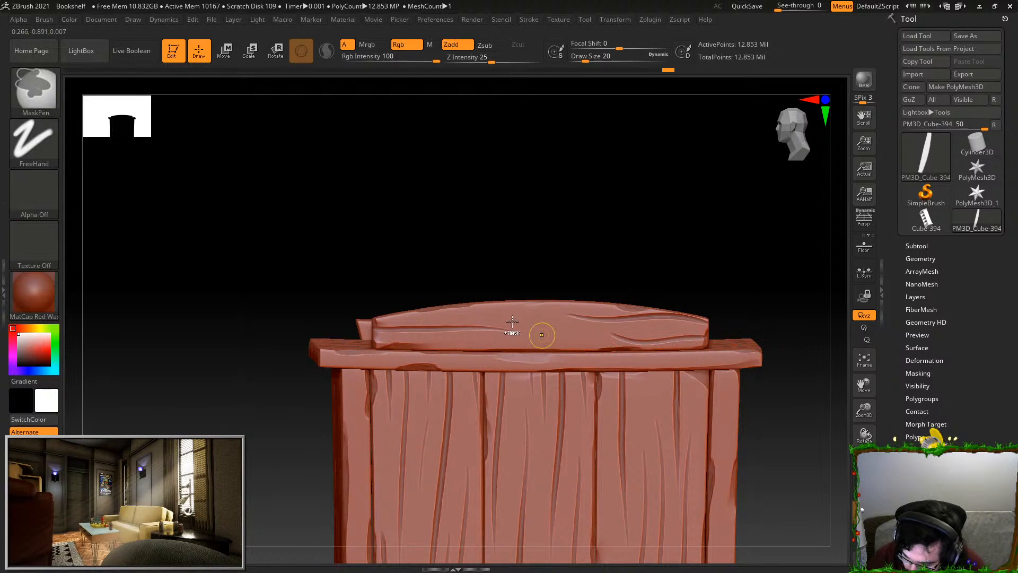
Carve long curving wood-grain cracks lengthwise across the rear face of the curved trim
{"action": "mouse_move", "coordinate": [512, 314]}
{"action": "left_mouse_down"}
{"action": "mouse_move", "coordinate": [561, 338]}
{"action": "mouse_move", "coordinate": [755, 350]}
{"action": "left_mouse_up"}
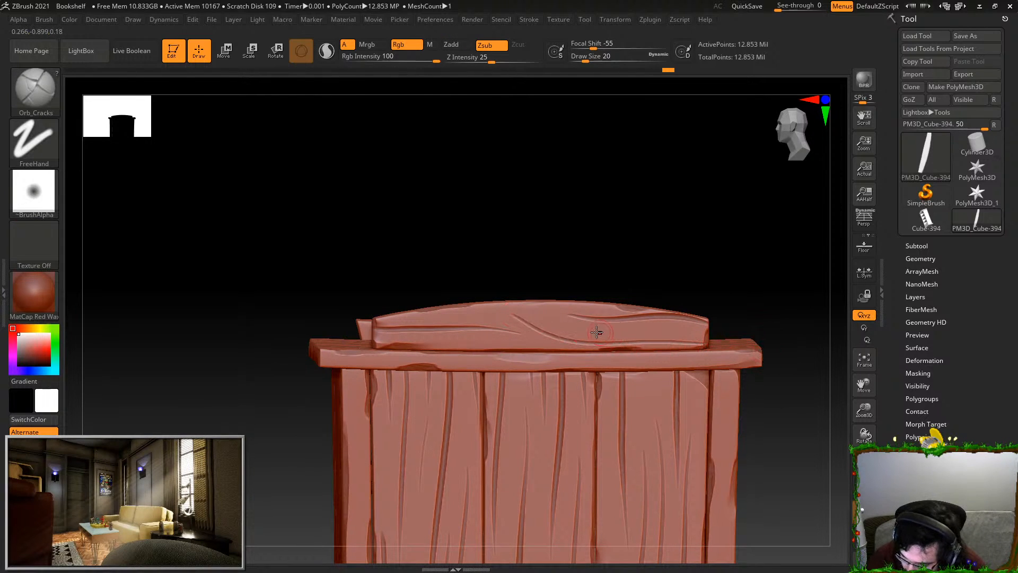
{"action": "left_click_drag", "start_coordinate": [534, 339], "coordinate": [694, 347]}
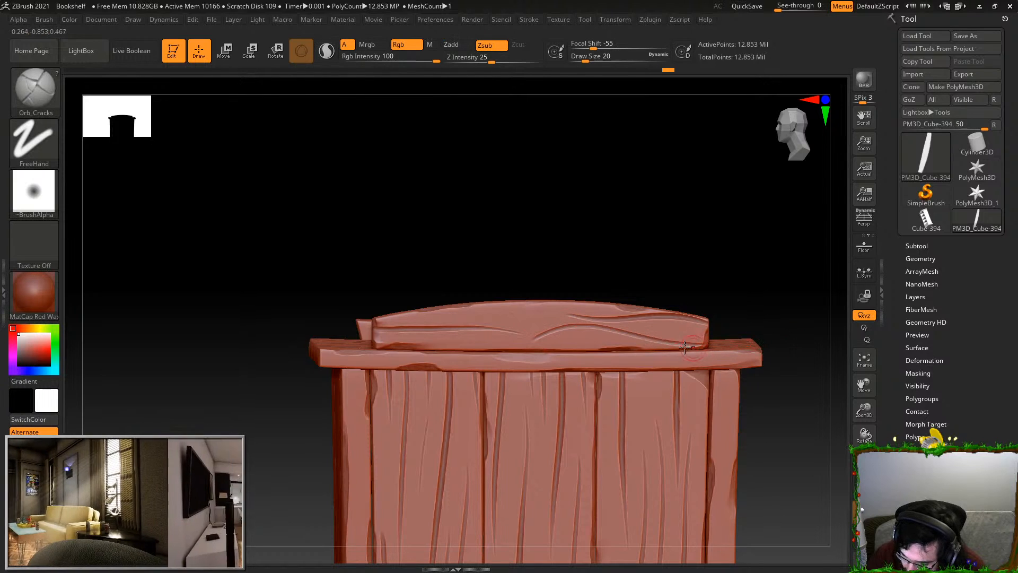
{"action": "key", "text": "ctrl+z"}
{"action": "left_click_drag", "start_coordinate": [534, 338], "coordinate": [763, 350]}
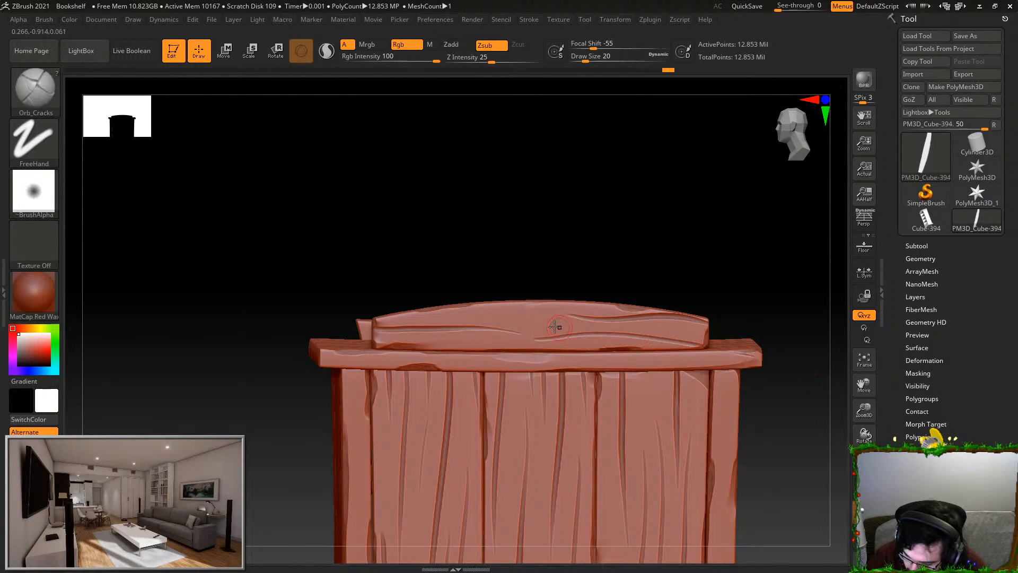
{"action": "left_click_drag", "start_coordinate": [399, 315], "coordinate": [525, 316]}
{"action": "left_click_drag", "start_coordinate": [465, 344], "coordinate": [649, 335]}
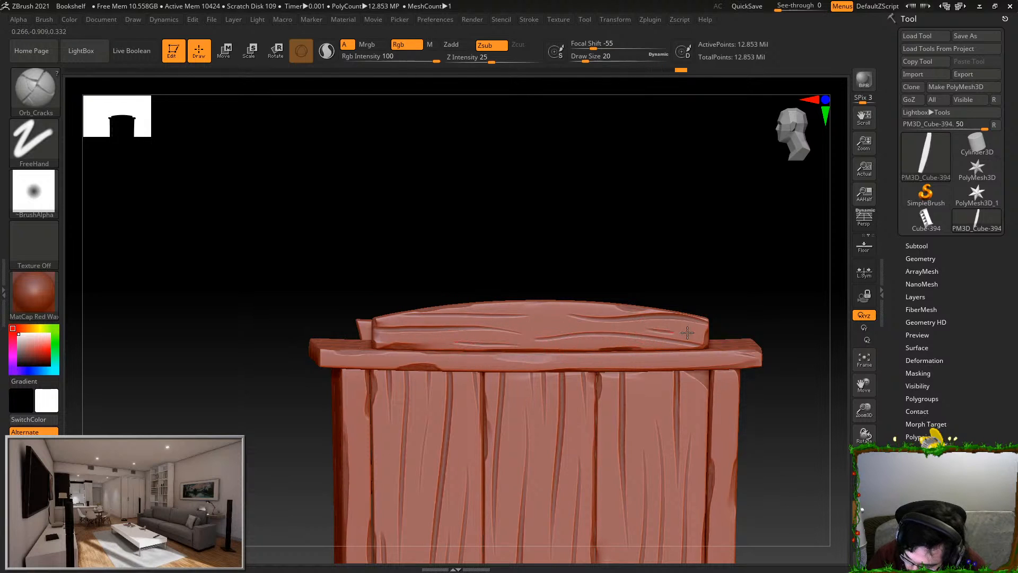
{"action": "left_click_drag", "start_coordinate": [755, 339], "coordinate": [447, 336]}
Carve matching lengthwise grain cracks into the front face of the curved rear trim
{"action": "left_click_drag", "start_coordinate": [532, 293], "coordinate": [484, 252]}
{"action": "left_click_drag", "start_coordinate": [514, 320], "coordinate": [681, 333]}
{"action": "left_click_drag", "start_coordinate": [626, 273], "coordinate": [609, 278]}
{"action": "left_click_drag", "start_coordinate": [650, 346], "coordinate": [756, 355]}
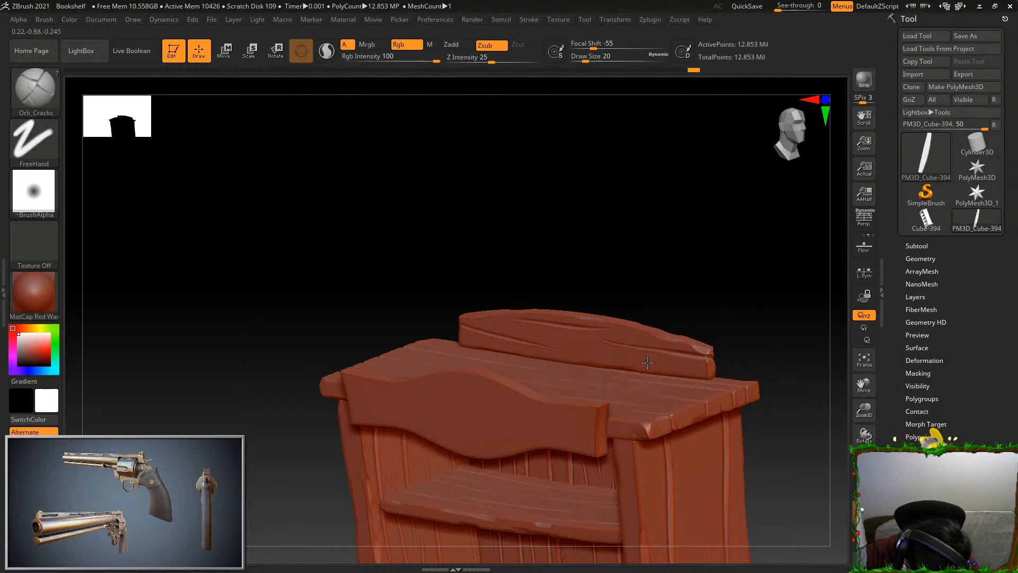
{"action": "left_click_drag", "start_coordinate": [690, 344], "coordinate": [604, 353]}
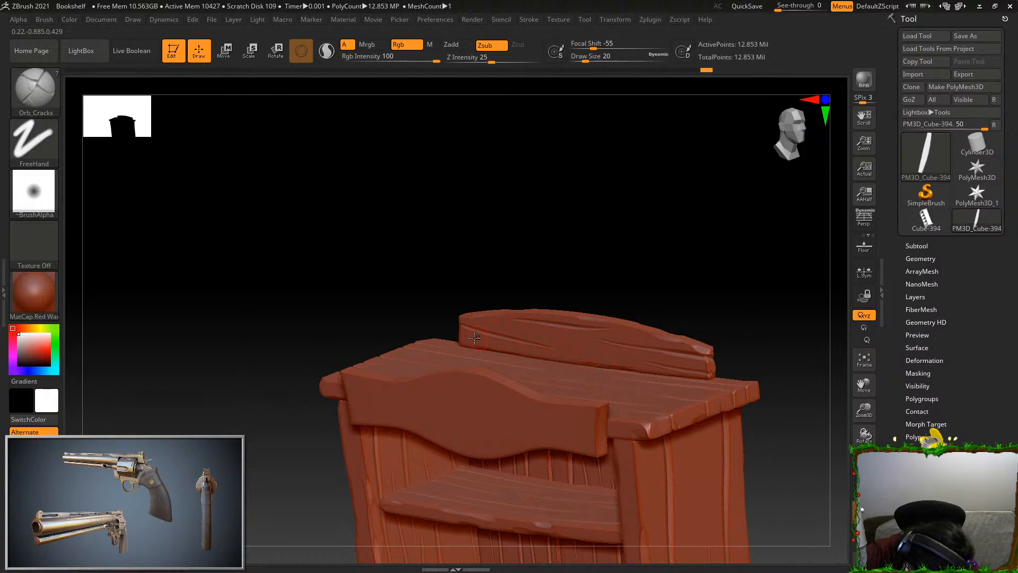
{"action": "key", "text": "ctrl"}
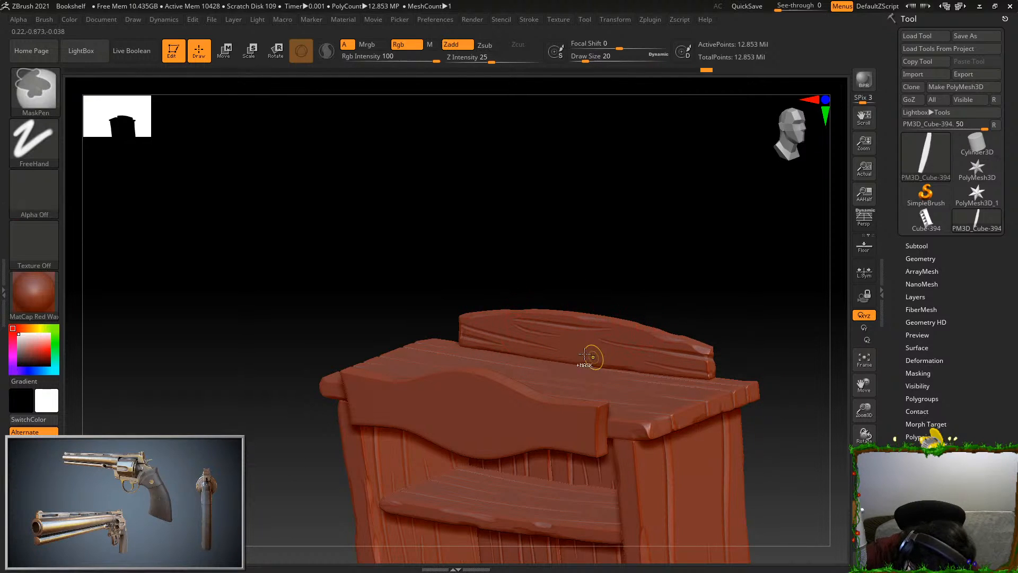
Isolate the wavy front trim board below the top board and switch to the TrimDynamic brush
{"action": "mouse_move", "coordinate": [657, 295]}
{"action": "left_mouse_down"}
{"action": "mouse_move", "coordinate": [763, 302]}
{"action": "mouse_move", "coordinate": [791, 320]}
{"action": "left_mouse_up"}
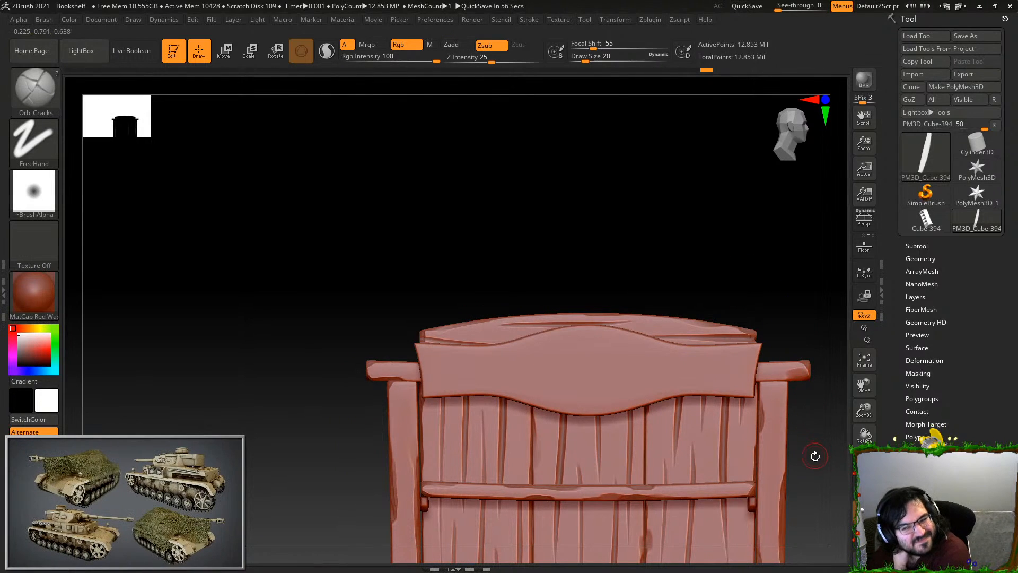
{"action": "left_click", "coordinate": [575, 391], "text": "ctrl+shift"}
{"action": "key", "text": "b"}
{"action": "left_click", "coordinate": [765, 373]}
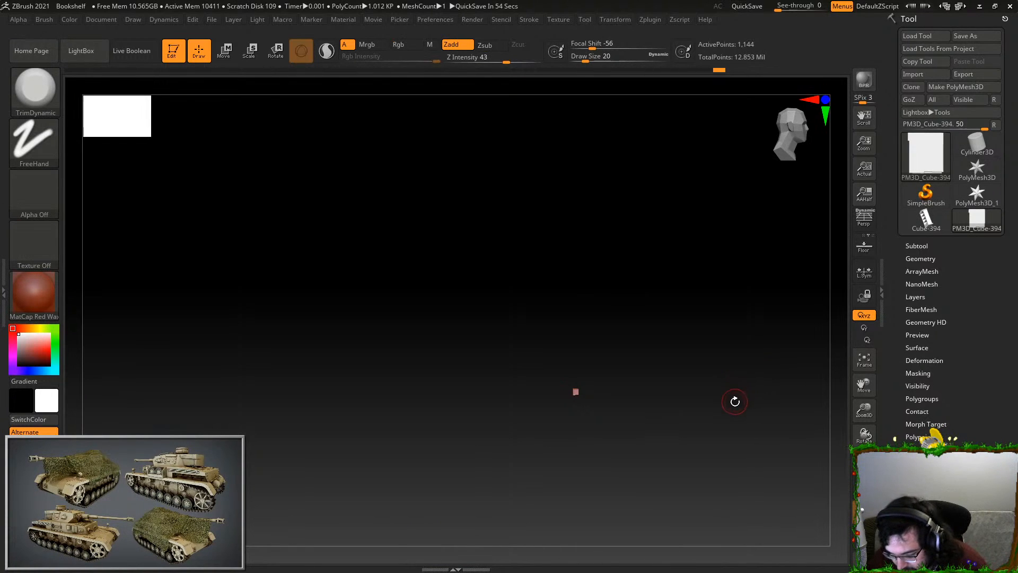
{"action": "key", "text": "ctrl+shift"}
{"action": "left_click", "coordinate": [745, 497], "text": "ctrl+shift"}
{"action": "left_click", "coordinate": [684, 377], "text": "ctrl+shift"}
{"action": "mouse_move", "coordinate": [752, 391]}
{"action": "left_mouse_down"}
{"action": "mouse_move", "coordinate": [748, 344]}
{"action": "mouse_move", "coordinate": [750, 382]}
{"action": "left_mouse_up"}
Chip and bevel the upper edge of the wavy front trim with TrimDynamic
{"action": "left_click_drag", "start_coordinate": [634, 329], "coordinate": [612, 326]}
{"action": "right_click_drag", "start_coordinate": [613, 325], "coordinate": [636, 354]}
{"action": "left_click_drag", "start_coordinate": [628, 327], "coordinate": [601, 323]}
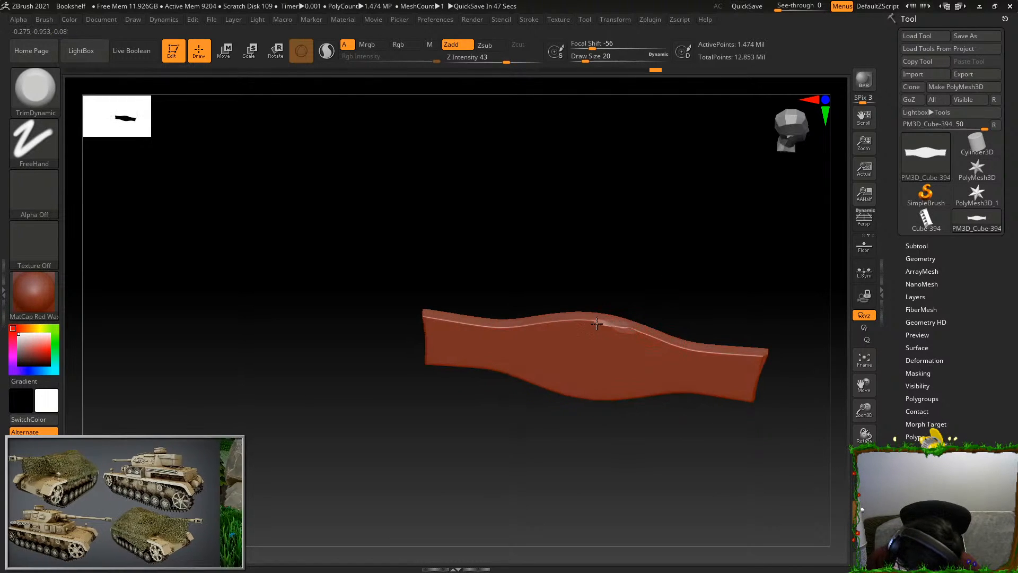
{"action": "left_click_drag", "start_coordinate": [429, 287], "coordinate": [427, 316]}
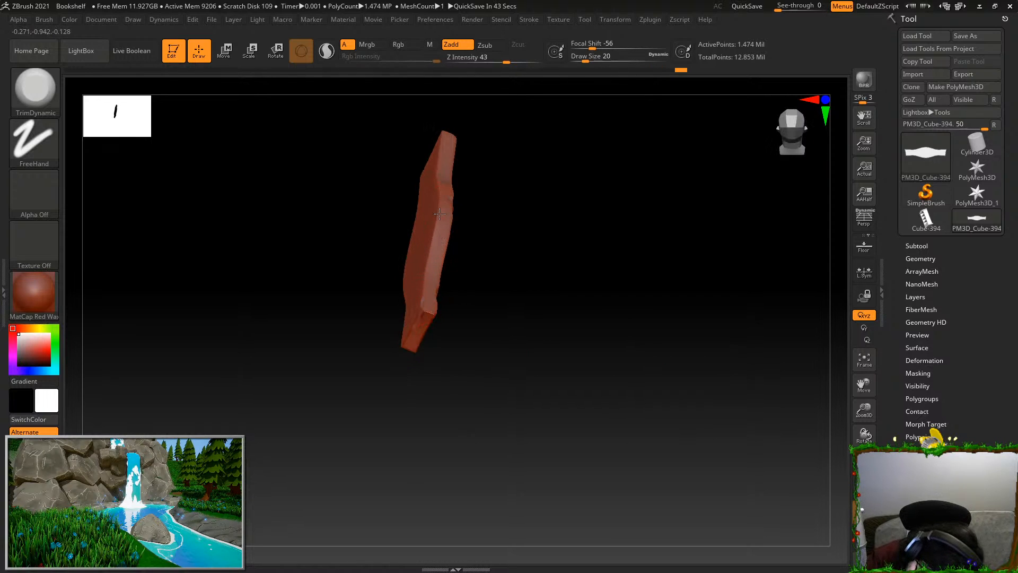
{"action": "left_click_drag", "start_coordinate": [453, 175], "coordinate": [458, 201]}
{"action": "mouse_move", "coordinate": [445, 143]}
{"action": "left_mouse_down"}
{"action": "mouse_move", "coordinate": [439, 168]}
{"action": "mouse_move", "coordinate": [528, 182]}
{"action": "left_mouse_up"}
Chip the lower edge, ends and remaining corners of the wavy front trim
{"action": "left_click_drag", "start_coordinate": [404, 227], "coordinate": [489, 300]}
{"action": "left_click_drag", "start_coordinate": [547, 369], "coordinate": [563, 400]}
{"action": "mouse_move", "coordinate": [634, 378]}
{"action": "left_mouse_down"}
{"action": "mouse_move", "coordinate": [650, 340]}
{"action": "mouse_move", "coordinate": [520, 351]}
{"action": "left_mouse_up"}
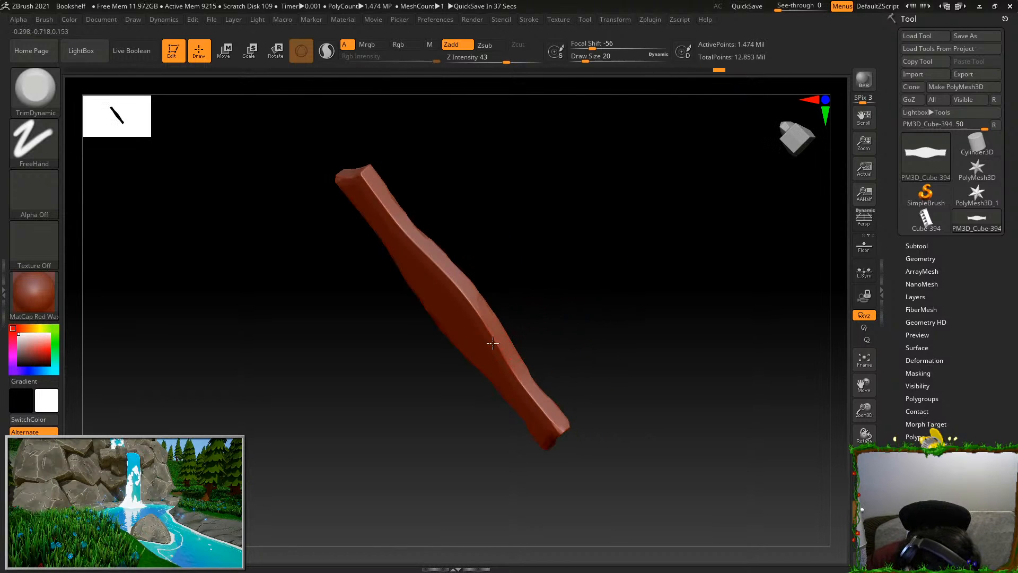
{"action": "left_click_drag", "start_coordinate": [471, 303], "coordinate": [462, 289]}
{"action": "left_click_drag", "start_coordinate": [511, 276], "coordinate": [544, 255]}
{"action": "mouse_move", "coordinate": [463, 290]}
{"action": "left_mouse_down"}
{"action": "mouse_move", "coordinate": [380, 187]}
{"action": "mouse_move", "coordinate": [412, 220]}
{"action": "left_mouse_up"}
{"action": "left_click_drag", "start_coordinate": [531, 265], "coordinate": [686, 400]}
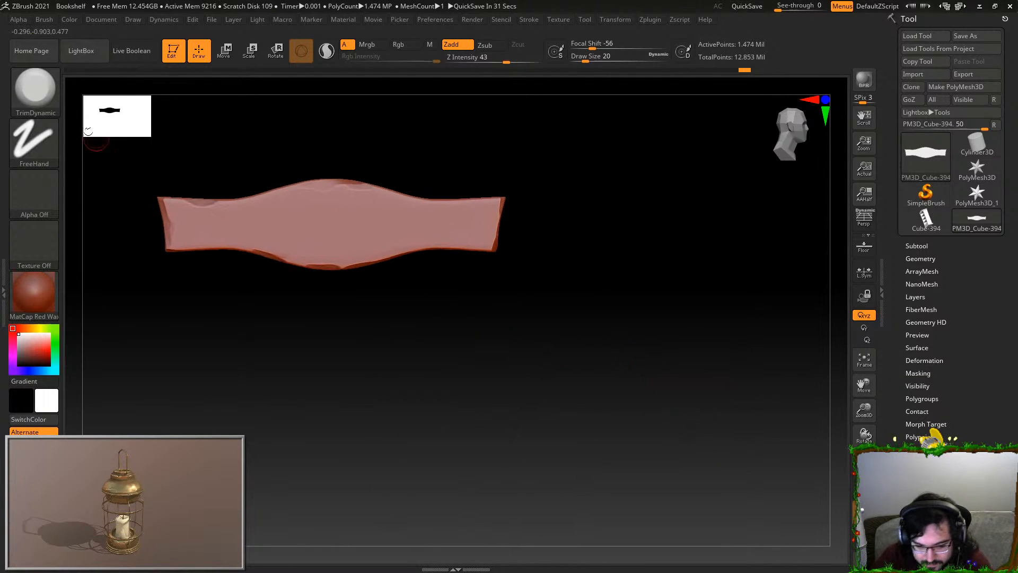
Switch to the Orb_Cracks brush and carve a border groove down the left end of the wavy trim's front face
{"action": "key", "text": "b"}
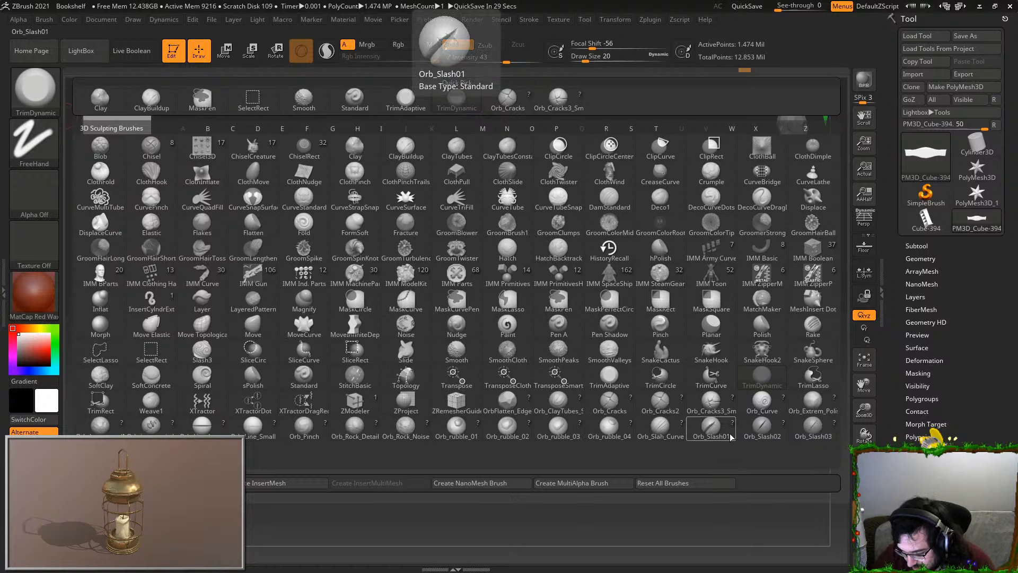
{"action": "left_click", "coordinate": [711, 408]}
{"action": "key", "text": "b"}
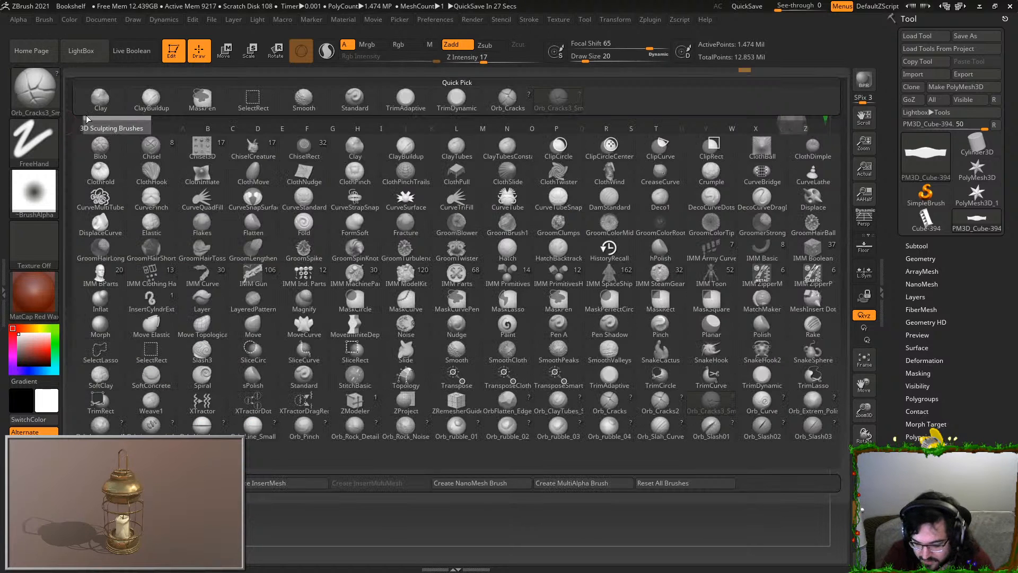
{"action": "left_click", "coordinate": [617, 401]}
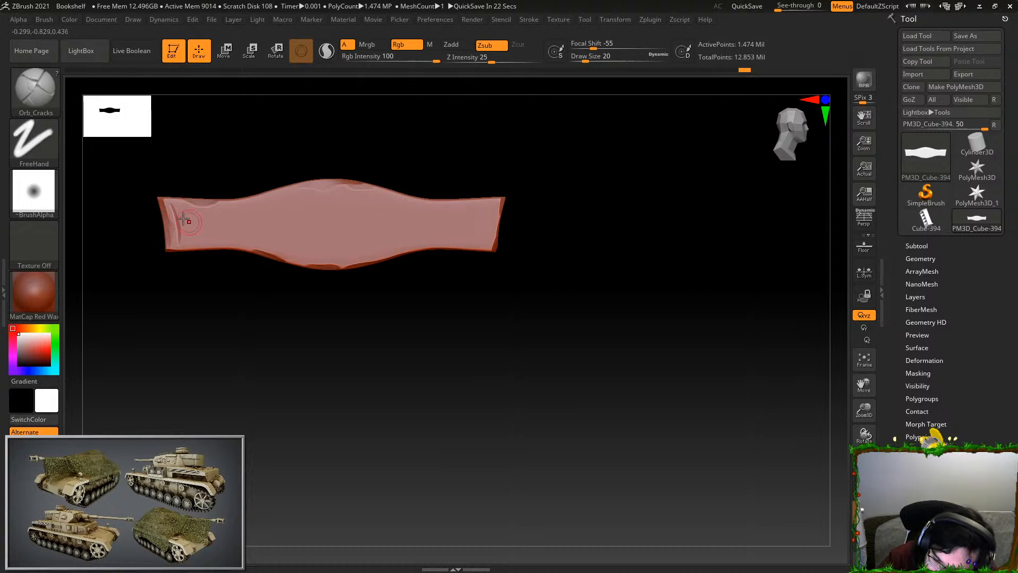
{"action": "left_click_drag", "start_coordinate": [171, 204], "coordinate": [359, 189]}
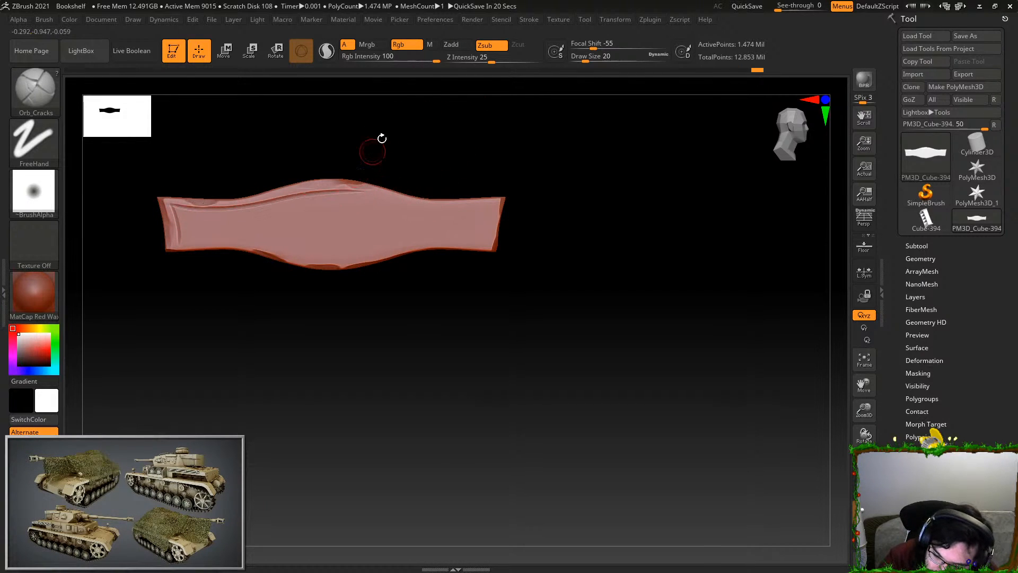
{"action": "left_click", "coordinate": [528, 19]}
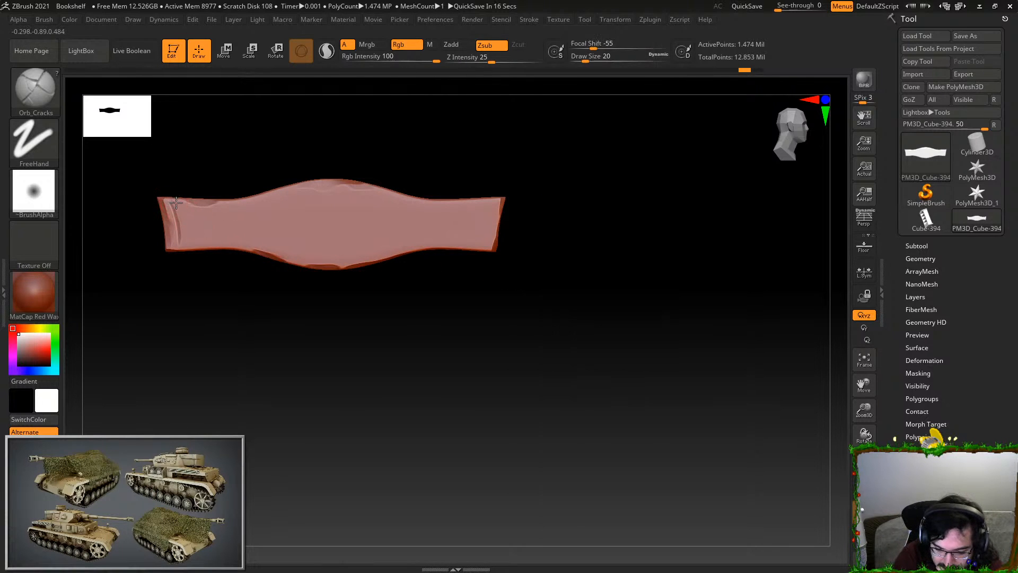
Carve the border groove along the wavy trim's upper edge and down its right end
{"action": "mouse_move", "coordinate": [265, 202]}
{"action": "left_mouse_down"}
{"action": "mouse_move", "coordinate": [374, 190]}
{"action": "mouse_move", "coordinate": [512, 204]}
{"action": "left_mouse_up"}
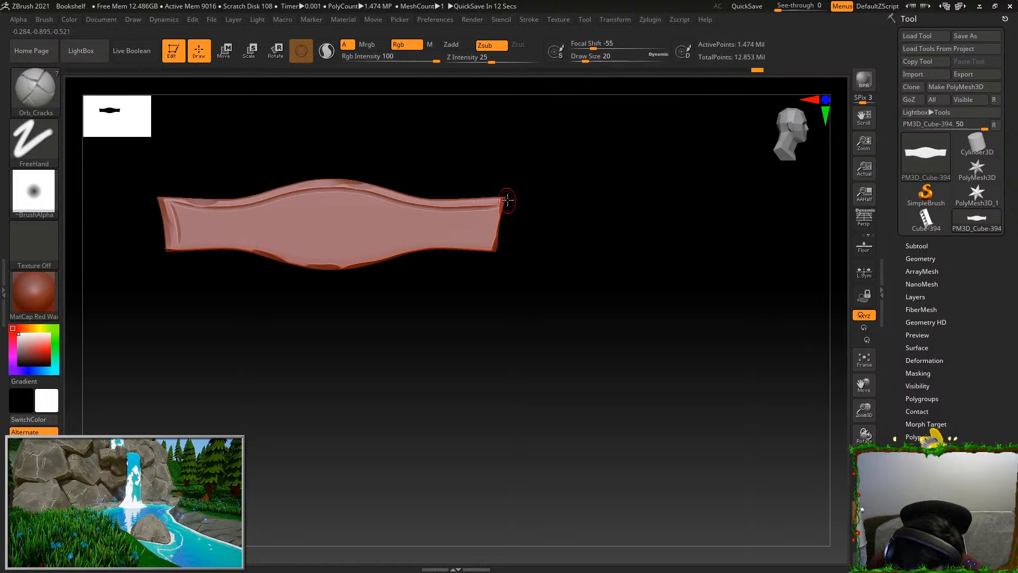
{"action": "mouse_move", "coordinate": [484, 242]}
{"action": "left_mouse_down"}
{"action": "mouse_move", "coordinate": [285, 253]}
{"action": "mouse_move", "coordinate": [204, 237]}
{"action": "mouse_move", "coordinate": [169, 249]}
{"action": "mouse_move", "coordinate": [499, 243]}
{"action": "left_mouse_up"}
{"action": "key", "text": "ctrl+z"}
{"action": "key", "text": "ctrl+z"}
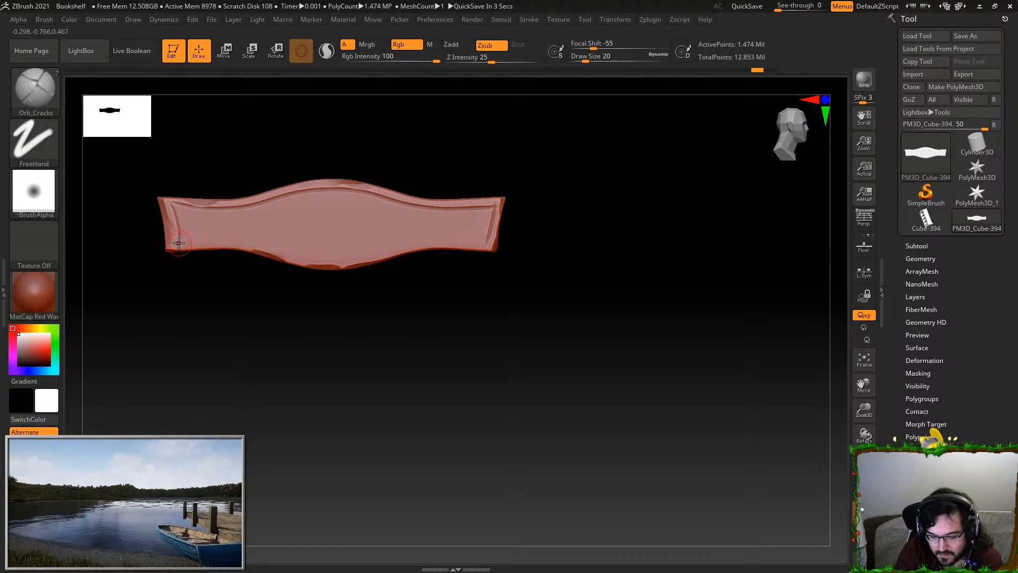
{"action": "left_click_drag", "start_coordinate": [248, 243], "coordinate": [382, 250]}
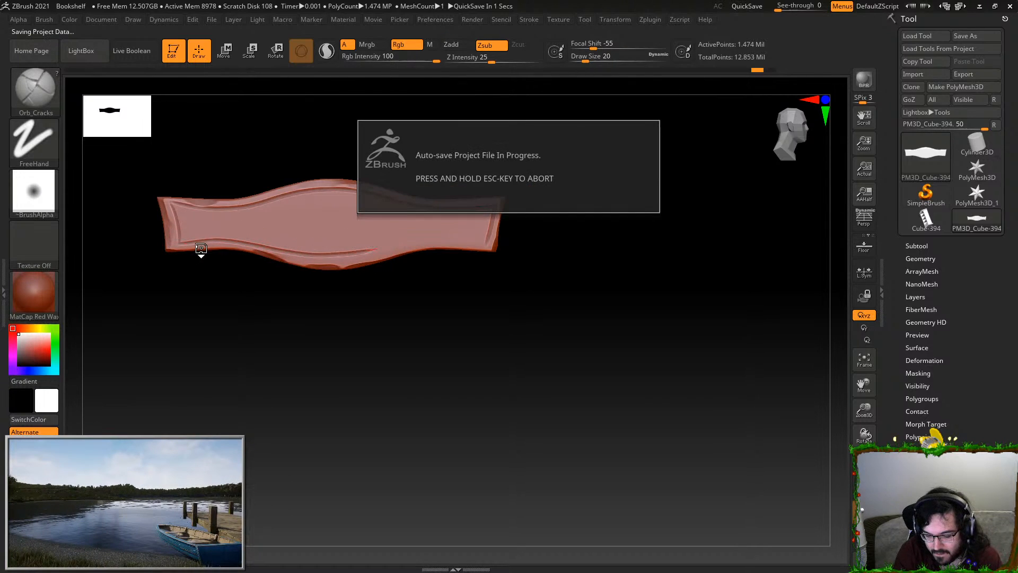
{"action": "key", "text": "ctrl+z"}
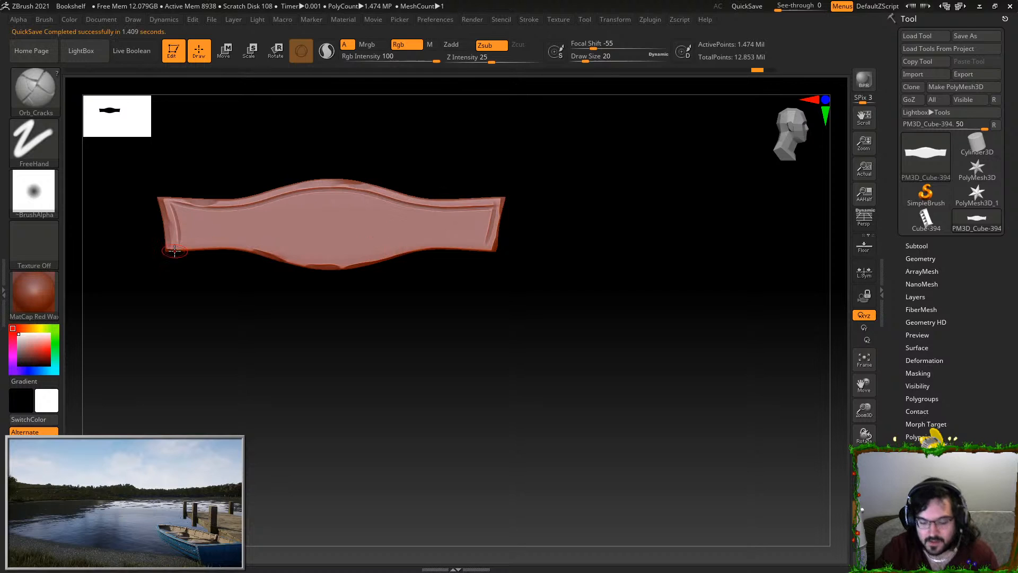
{"action": "mouse_move", "coordinate": [225, 241]}
{"action": "left_mouse_down"}
{"action": "mouse_move", "coordinate": [329, 260]}
{"action": "mouse_move", "coordinate": [395, 253]}
{"action": "left_mouse_up"}
{"action": "key", "text": "ctrl+z"}
{"action": "mouse_move", "coordinate": [228, 240]}
{"action": "left_mouse_down"}
{"action": "mouse_move", "coordinate": [342, 259]}
{"action": "mouse_move", "coordinate": [498, 246]}
{"action": "left_mouse_up"}
{"action": "key", "text": "ctrl+z"}
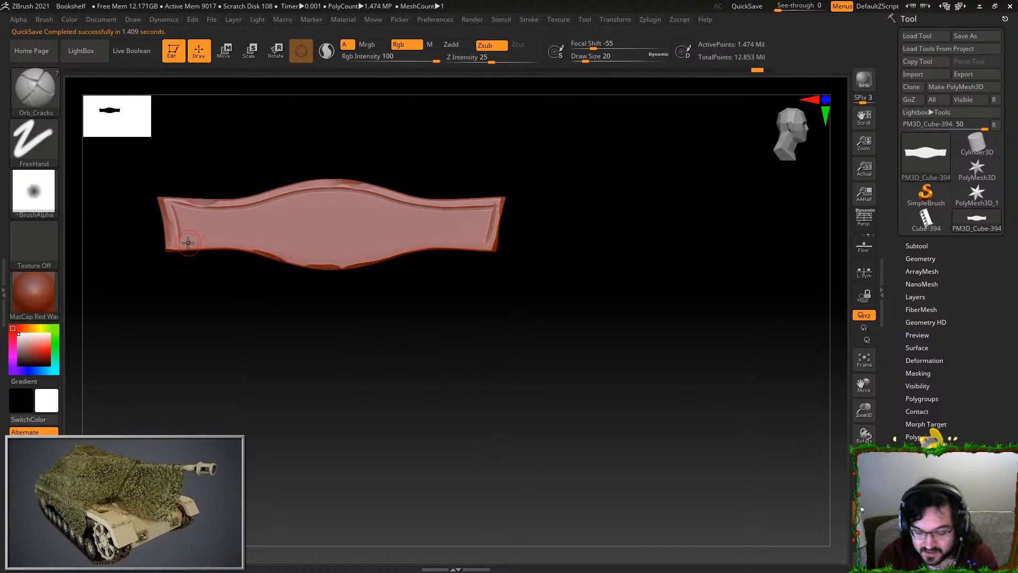
{"action": "mouse_move", "coordinate": [197, 241]}
{"action": "left_mouse_down"}
{"action": "mouse_move", "coordinate": [300, 252]}
{"action": "mouse_move", "coordinate": [482, 245]}
{"action": "mouse_move", "coordinate": [481, 254]}
{"action": "left_mouse_up"}
{"action": "key", "text": "ctrl+z"}
{"action": "mouse_move", "coordinate": [168, 245]}
{"action": "left_mouse_down"}
{"action": "mouse_move", "coordinate": [385, 252]}
{"action": "mouse_move", "coordinate": [496, 237]}
{"action": "left_mouse_up"}
{"action": "key", "text": "ctrl+z"}
{"action": "mouse_move", "coordinate": [180, 243]}
{"action": "left_mouse_down"}
{"action": "mouse_move", "coordinate": [329, 253]}
{"action": "mouse_move", "coordinate": [493, 238]}
{"action": "left_mouse_up"}
{"action": "key", "text": "ctrl+z"}
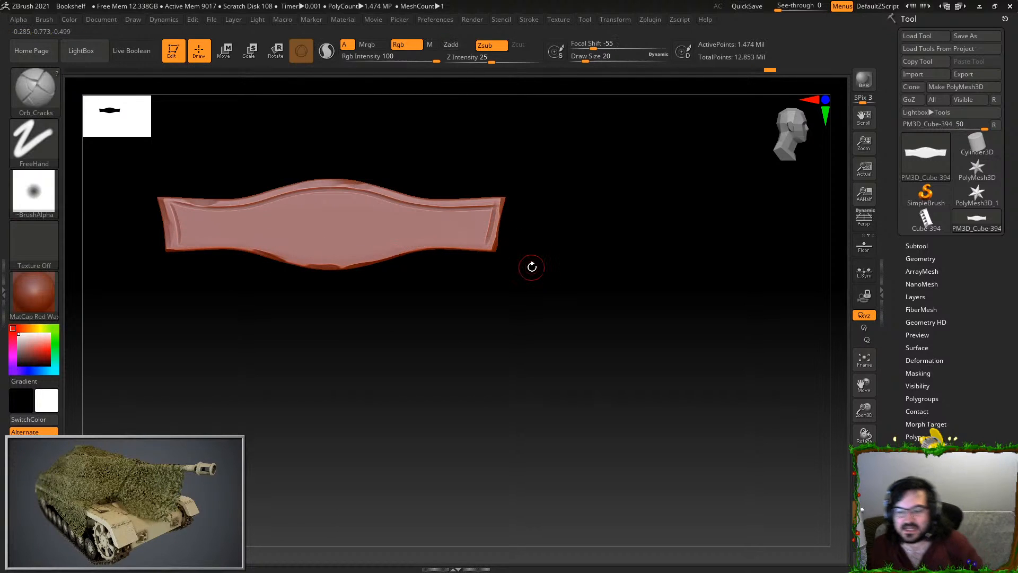
{"action": "mouse_move", "coordinate": [180, 243]}
{"action": "left_mouse_down"}
{"action": "mouse_move", "coordinate": [316, 253]}
{"action": "mouse_move", "coordinate": [498, 239]}
{"action": "left_mouse_up"}
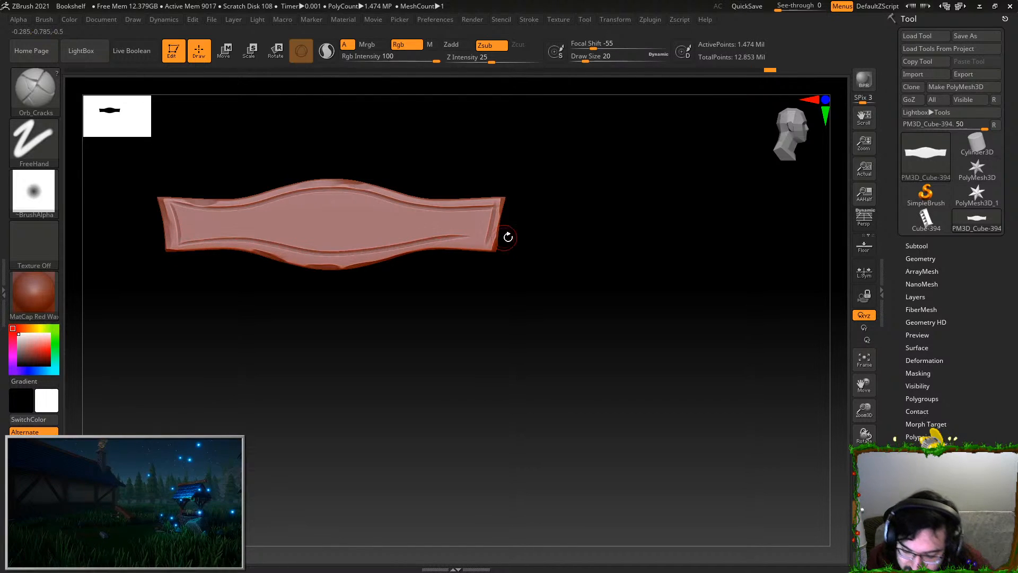
{"action": "key", "text": "ctrl+z"}
{"action": "left_click_drag", "start_coordinate": [229, 242], "coordinate": [291, 247]}
{"action": "key", "text": "ctrl+z"}
{"action": "left_click_drag", "start_coordinate": [203, 240], "coordinate": [504, 234]}
{"action": "key", "text": "ctrl+z"}
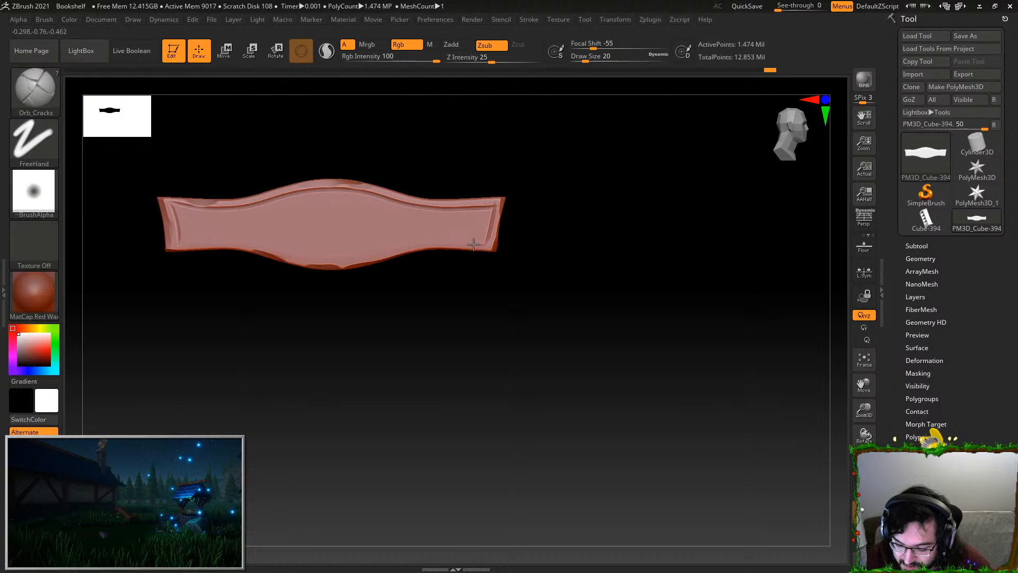
{"action": "mouse_move", "coordinate": [299, 244]}
{"action": "left_mouse_down"}
{"action": "mouse_move", "coordinate": [211, 234]}
{"action": "mouse_move", "coordinate": [167, 242]}
{"action": "left_mouse_up"}
{"action": "key", "text": "ctrl+z"}
Carve the border groove along the lower edge of the wavy trim's front face to close the border
{"action": "left_click_drag", "start_coordinate": [487, 244], "coordinate": [180, 243]}
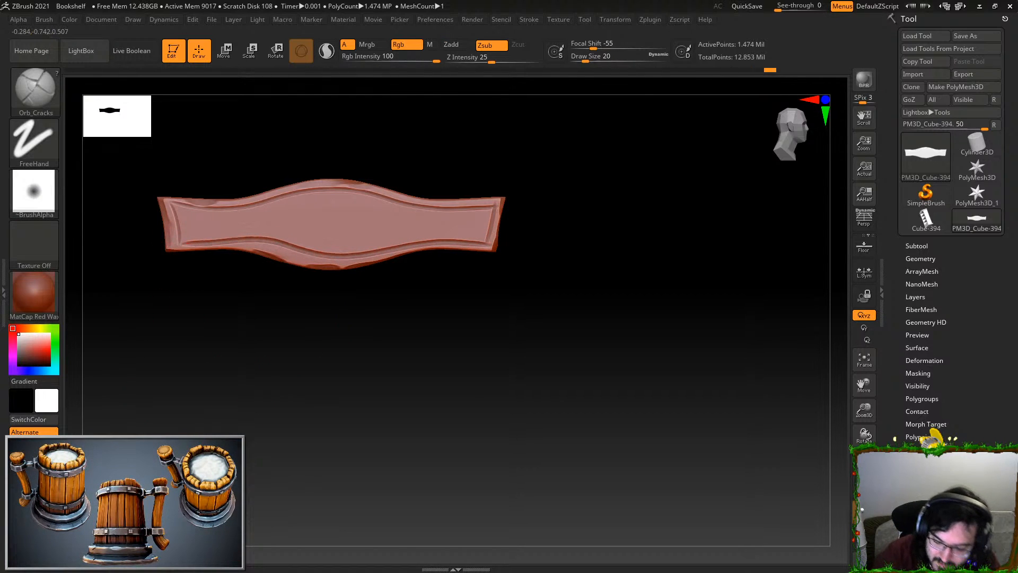
{"action": "key", "text": "ctrl+z"}
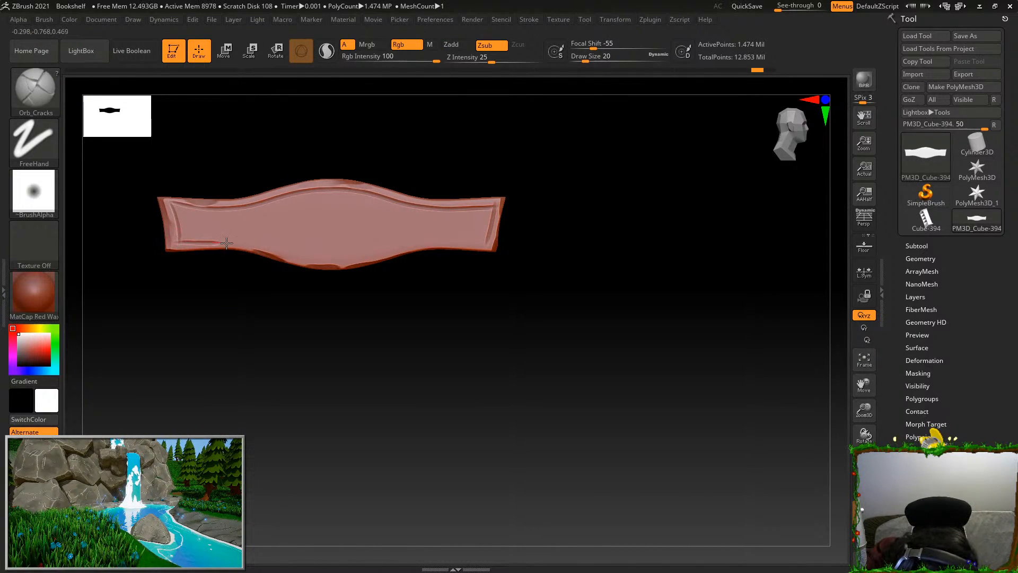
{"action": "left_click_drag", "start_coordinate": [298, 251], "coordinate": [501, 246]}
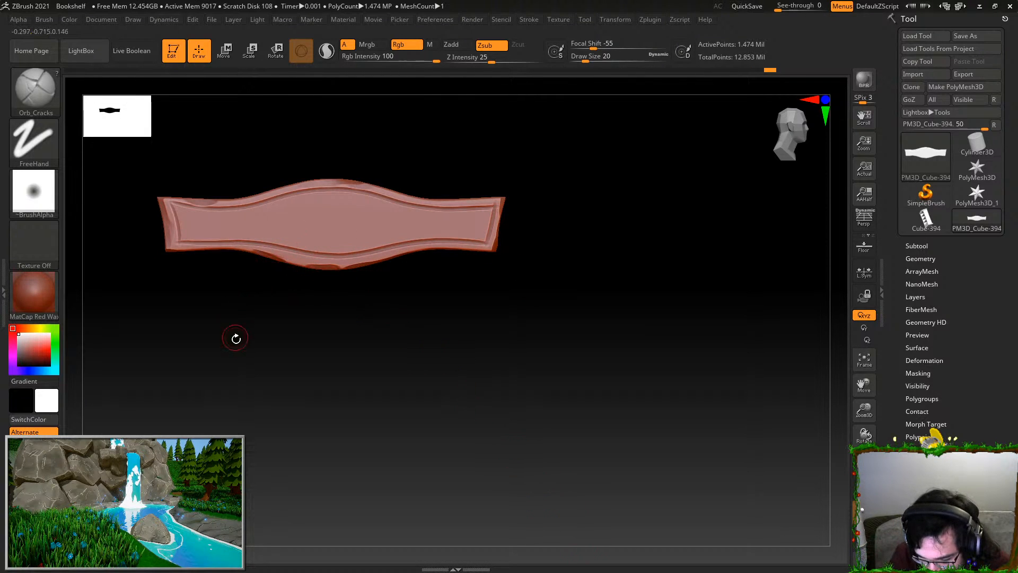
Carve horizontal wood-grain cracks into both ends and the middle of the wavy trim's front face
{"action": "left_click_drag", "start_coordinate": [191, 222], "coordinate": [218, 220]}
{"action": "key", "text": "ctrl+z"}
{"action": "left_click_drag", "start_coordinate": [160, 241], "coordinate": [234, 238]}
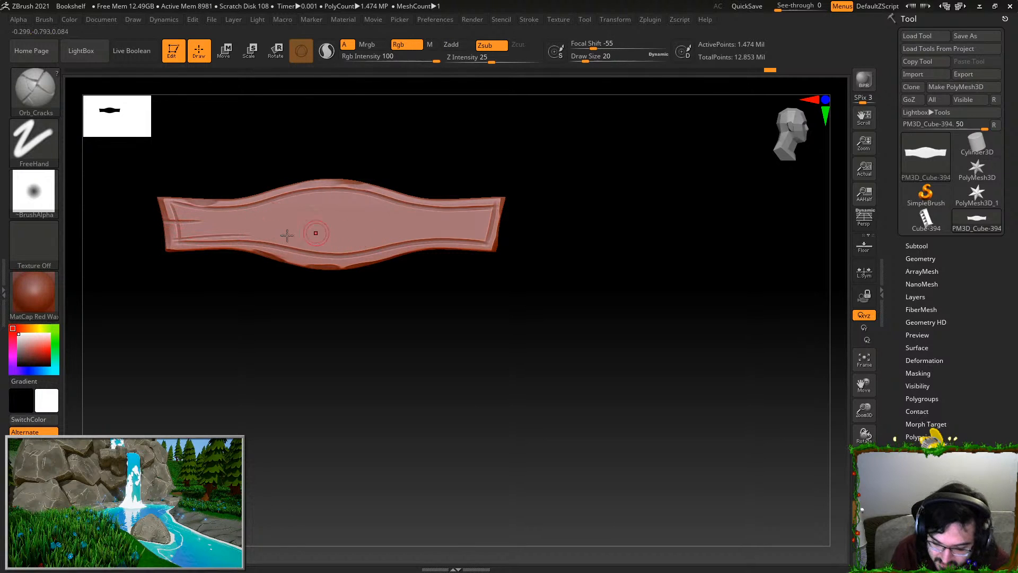
{"action": "left_click_drag", "start_coordinate": [271, 193], "coordinate": [371, 195]}
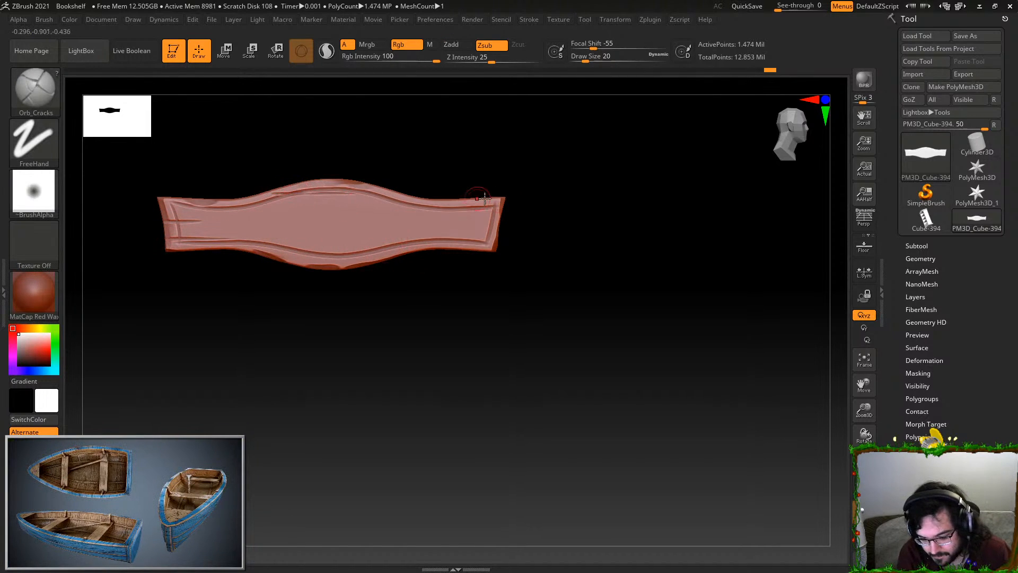
{"action": "left_click_drag", "start_coordinate": [424, 220], "coordinate": [525, 223]}
{"action": "key", "text": "ctrl+z"}
{"action": "left_click_drag", "start_coordinate": [412, 223], "coordinate": [541, 230]}
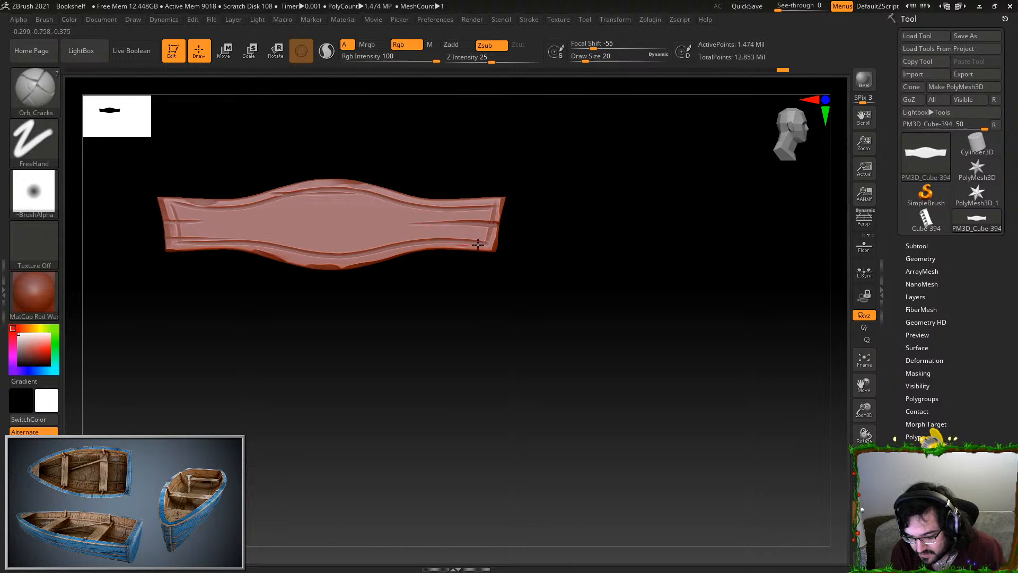
{"action": "left_click_drag", "start_coordinate": [217, 228], "coordinate": [381, 226]}
{"action": "left_click_drag", "start_coordinate": [293, 212], "coordinate": [387, 208]}
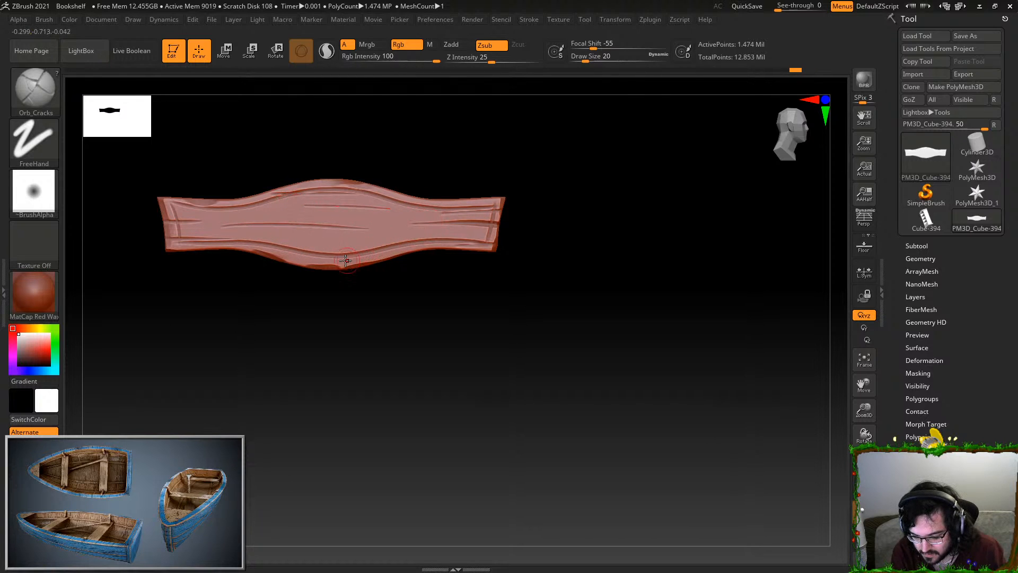
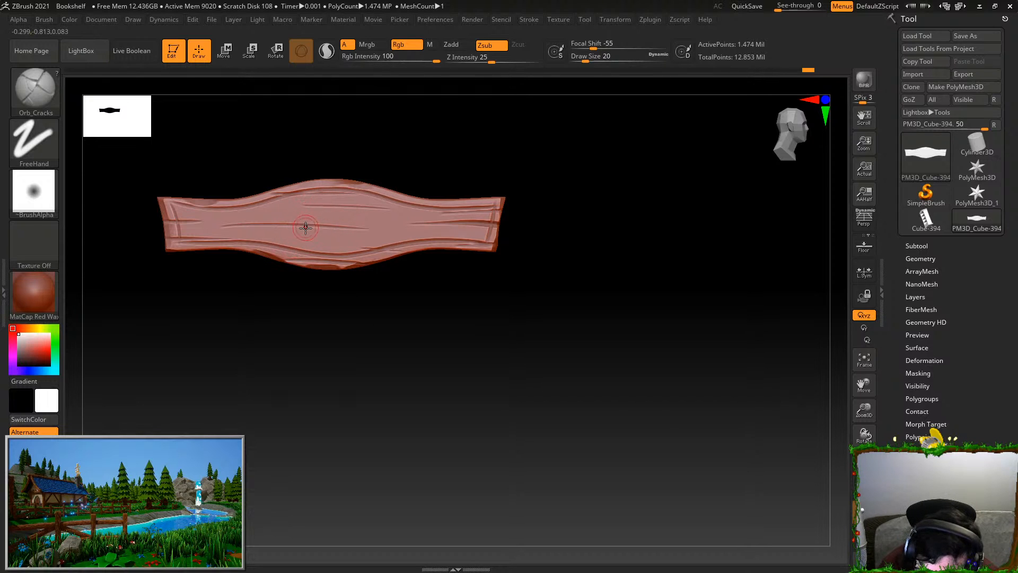
{"action": "mouse_move", "coordinate": [341, 196]}
{"action": "left_mouse_down"}
{"action": "mouse_move", "coordinate": [339, 245]}
{"action": "mouse_move", "coordinate": [312, 248]}
{"action": "left_mouse_up"}
{"action": "key", "text": "ctrl+z"}
{"action": "mouse_move", "coordinate": [341, 205]}
{"action": "left_mouse_down"}
{"action": "mouse_move", "coordinate": [345, 218]}
{"action": "mouse_move", "coordinate": [297, 237]}
{"action": "left_mouse_up"}
{"action": "key", "text": "ctrl+z"}
{"action": "mouse_move", "coordinate": [326, 195]}
{"action": "left_mouse_down"}
{"action": "mouse_move", "coordinate": [308, 241]}
{"action": "mouse_move", "coordinate": [345, 223]}
{"action": "mouse_move", "coordinate": [341, 241]}
{"action": "left_mouse_up"}
{"action": "key", "text": "ctrl+z"}
{"action": "key", "text": "ctrl+z"}
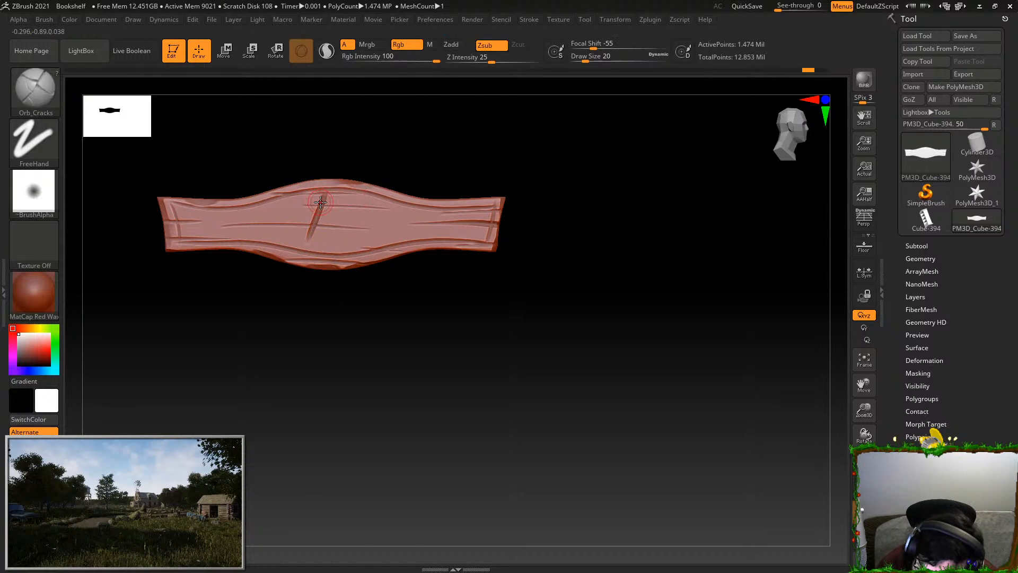
{"action": "key", "text": "ctrl+z"}
{"action": "mouse_move", "coordinate": [317, 196]}
{"action": "left_mouse_down"}
{"action": "mouse_move", "coordinate": [321, 247]}
{"action": "mouse_move", "coordinate": [341, 219]}
{"action": "mouse_move", "coordinate": [344, 249]}
{"action": "left_mouse_up"}
Carve long horizontal wood-grain cracks across the back face of the wavy trim
{"action": "mouse_move", "coordinate": [684, 500]}
{"action": "left_mouse_down"}
{"action": "mouse_move", "coordinate": [629, 482]}
{"action": "mouse_move", "coordinate": [602, 445]}
{"action": "left_mouse_up"}
{"action": "left_click_drag", "start_coordinate": [180, 212], "coordinate": [323, 218]}
{"action": "left_click_drag", "start_coordinate": [239, 232], "coordinate": [530, 230]}
{"action": "left_click_drag", "start_coordinate": [337, 197], "coordinate": [498, 201]}
{"action": "left_click_drag", "start_coordinate": [398, 223], "coordinate": [518, 216]}
{"action": "left_click_drag", "start_coordinate": [407, 241], "coordinate": [516, 243]}
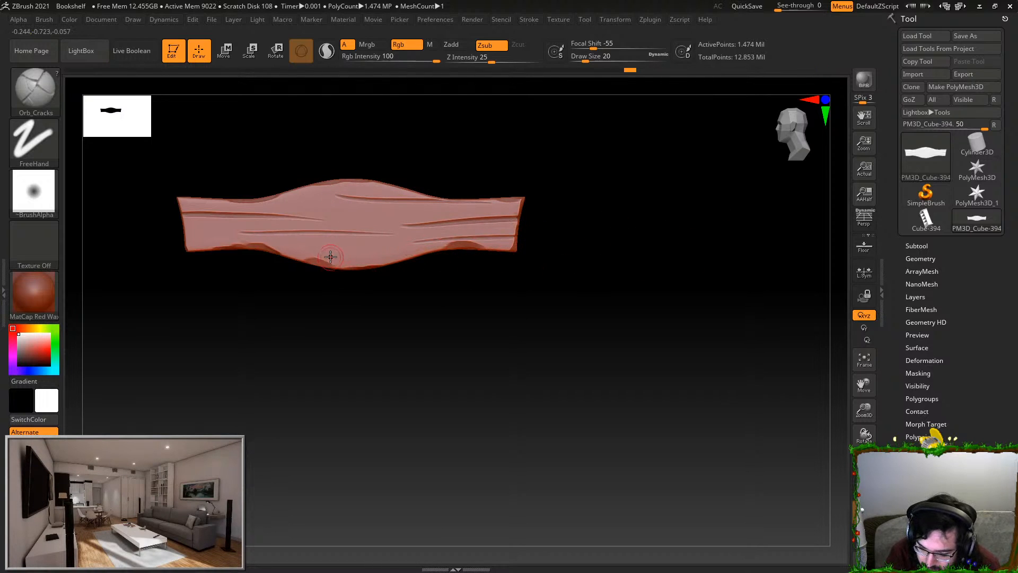
Show the rest of the bookcase in place of the isolated wavy trim
{"action": "key", "text": "ctrl+shift"}
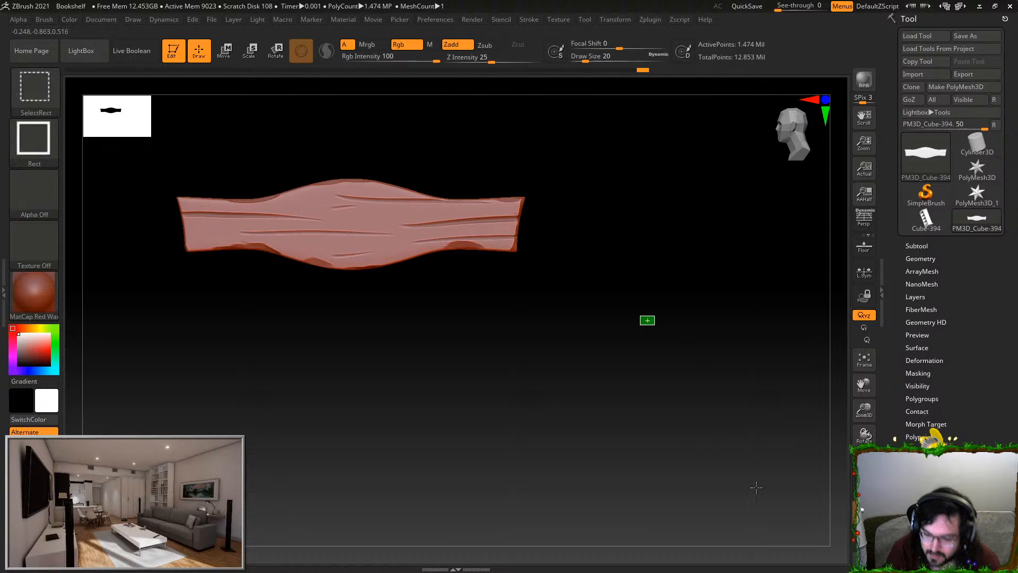
{"action": "left_click", "coordinate": [818, 539], "text": "ctrl+shift"}
{"action": "mouse_move", "coordinate": [704, 504]}
{"action": "left_mouse_down"}
{"action": "mouse_move", "coordinate": [795, 455]}
{"action": "mouse_move", "coordinate": [718, 365]}
{"action": "mouse_move", "coordinate": [717, 470]}
{"action": "mouse_move", "coordinate": [745, 478]}
{"action": "left_mouse_up"}
Switch to the Orb_Slash01 brush and set it to Zsub
{"action": "left_click", "coordinate": [37, 95]}
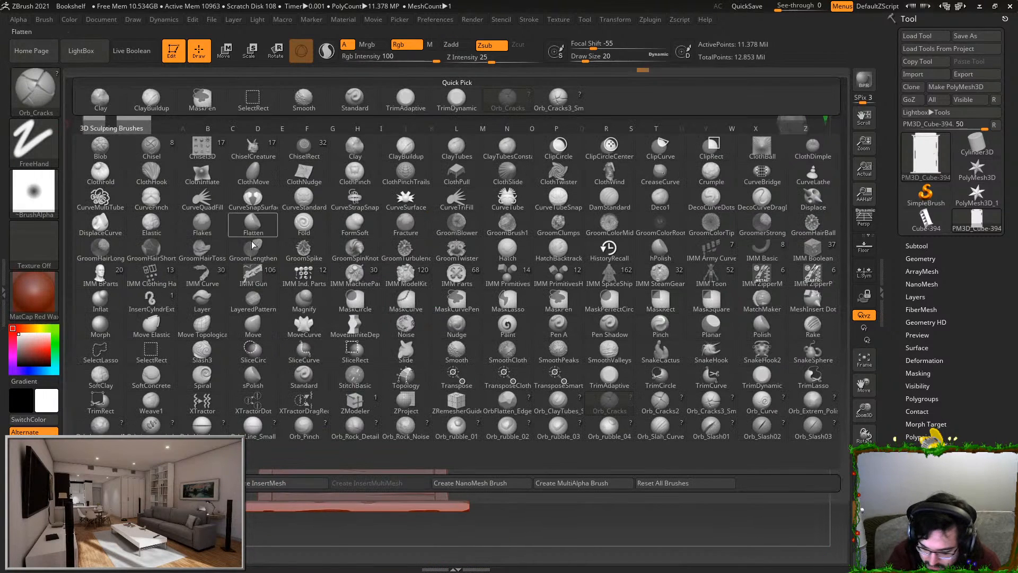
{"action": "left_click", "coordinate": [711, 424]}
{"action": "key", "text": "ctrl+z"}
{"action": "left_click", "coordinate": [483, 43]}
Try cutting a diagonal slash across the bookcase's right front post at Z Intensity 65
{"action": "left_click_drag", "start_coordinate": [556, 286], "coordinate": [568, 241], "text": "alt"}
{"action": "left_click_drag", "start_coordinate": [428, 339], "coordinate": [439, 344]}
{"action": "left_click_drag", "start_coordinate": [555, 284], "coordinate": [550, 277]}
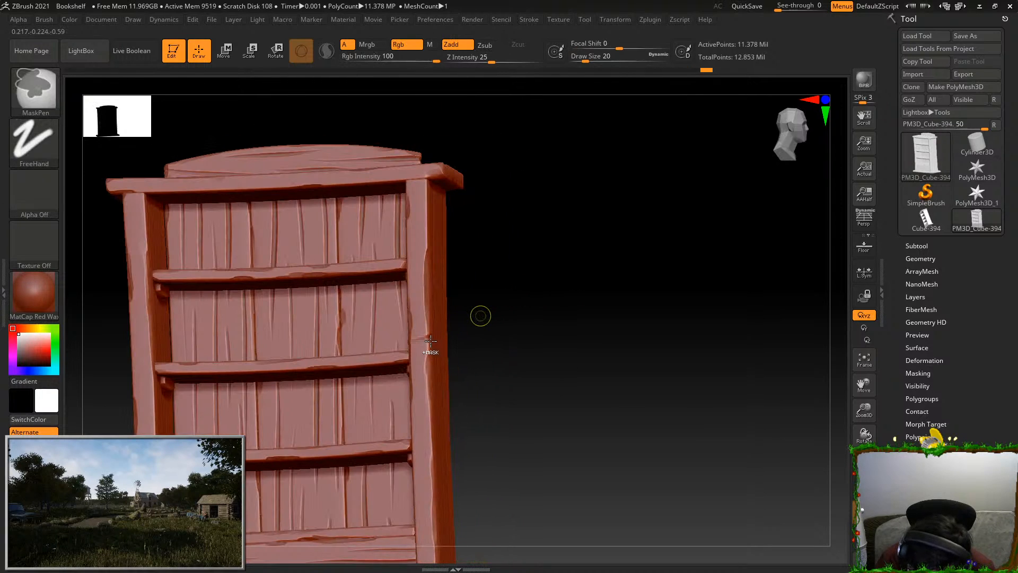
{"action": "key", "text": "ctrl+z"}
{"action": "left_click", "coordinate": [520, 60]}
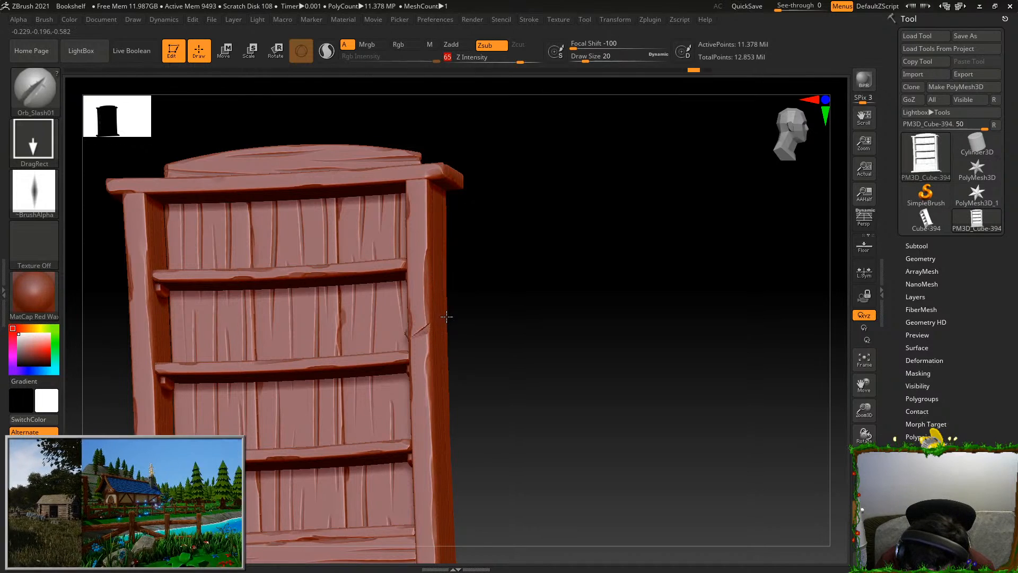
{"action": "mouse_move", "coordinate": [499, 284]}
{"action": "left_mouse_down"}
{"action": "mouse_move", "coordinate": [473, 285]}
{"action": "mouse_move", "coordinate": [477, 296]}
{"action": "left_mouse_up"}
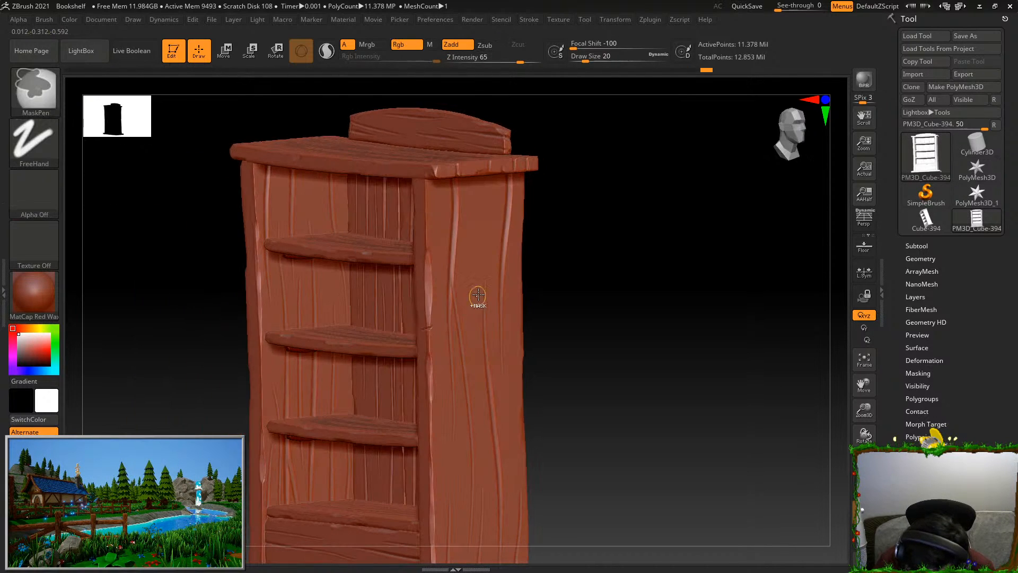
{"action": "mouse_move", "coordinate": [545, 298]}
{"action": "left_mouse_down"}
{"action": "mouse_move", "coordinate": [573, 424]}
{"action": "mouse_move", "coordinate": [558, 440]}
{"action": "mouse_move", "coordinate": [551, 423]}
{"action": "left_mouse_up"}
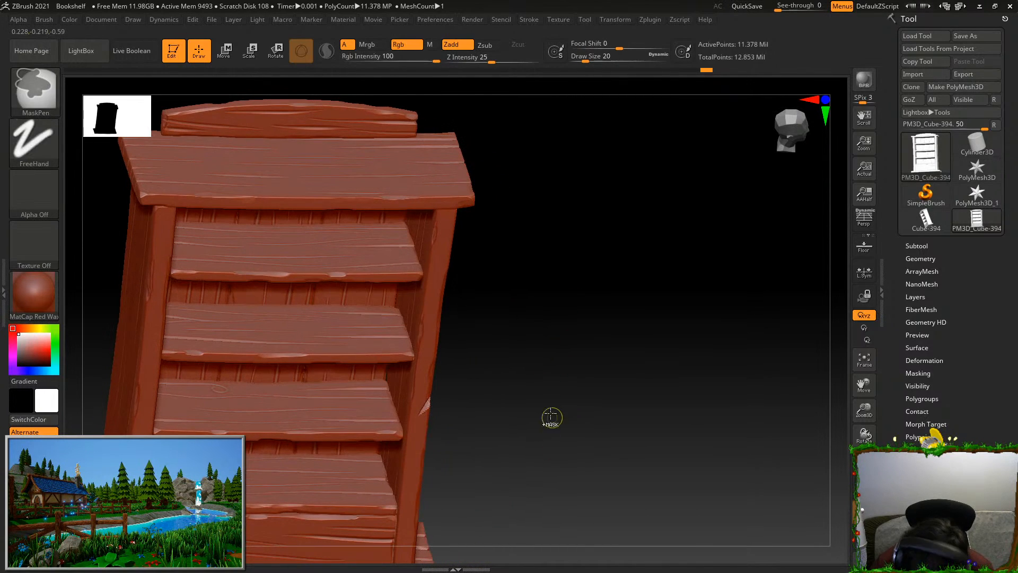
{"action": "key", "text": "ctrl+z"}
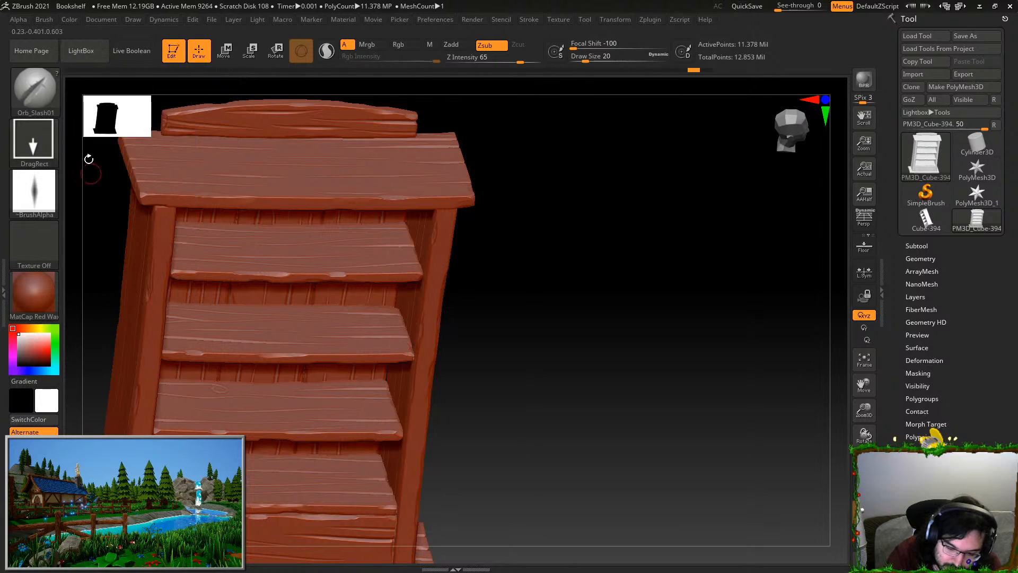
Set the slash brush's Z Intensity to 36 and cut a diagonal slash across the right front post
{"action": "left_click_drag", "start_coordinate": [517, 63], "coordinate": [501, 63]}
{"action": "left_click", "coordinate": [43, 20]}
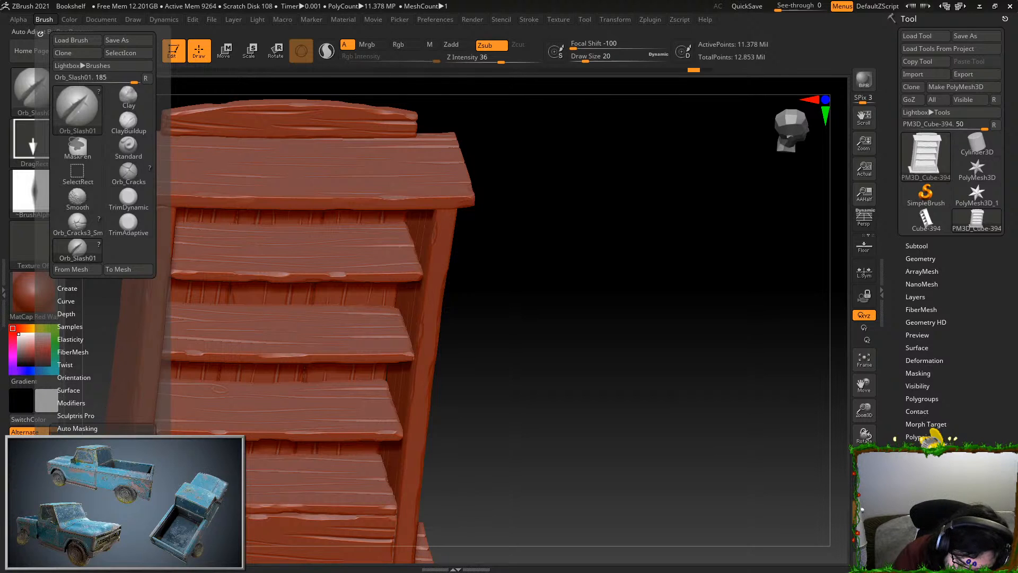
{"action": "left_click", "coordinate": [77, 428]}
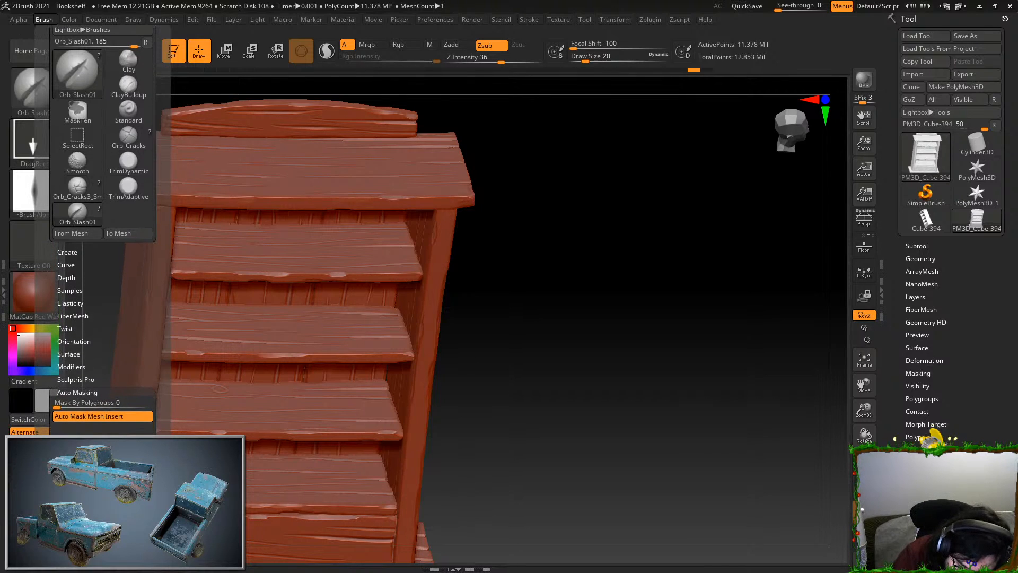
{"action": "mouse_move", "coordinate": [480, 331]}
{"action": "left_mouse_down"}
{"action": "mouse_move", "coordinate": [466, 300]}
{"action": "mouse_move", "coordinate": [423, 310]}
{"action": "left_mouse_up"}
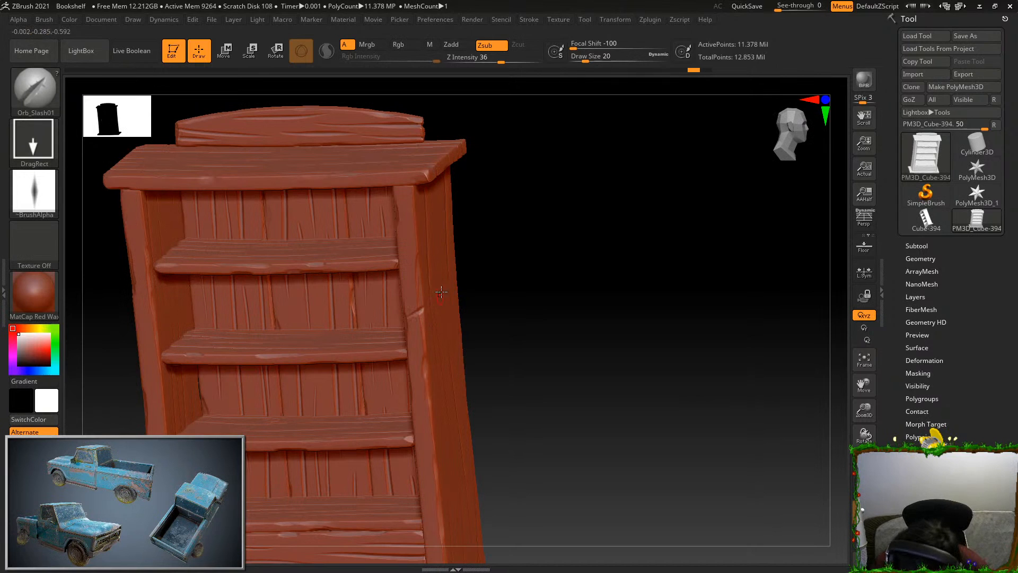
Cut diagonal slashes into the lower rear corner of the side board and across the seams of the back planks
{"action": "left_click_drag", "start_coordinate": [557, 281], "coordinate": [506, 271]}
{"action": "left_click_drag", "start_coordinate": [561, 353], "coordinate": [467, 358]}
{"action": "left_click_drag", "start_coordinate": [635, 434], "coordinate": [570, 416]}
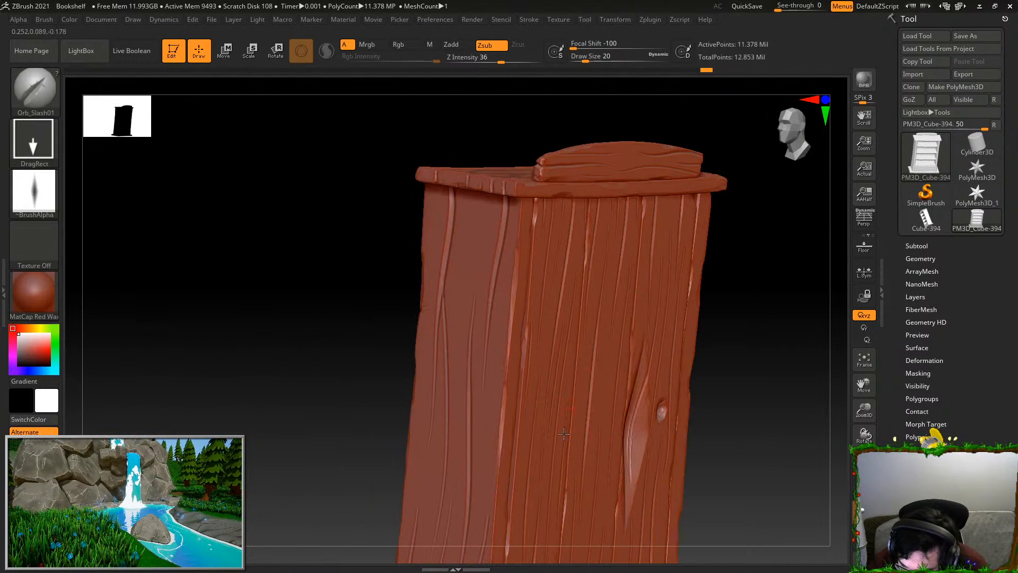
{"action": "key", "text": "ctrl+z"}
{"action": "left_click_drag", "start_coordinate": [730, 409], "coordinate": [751, 260], "text": "alt"}
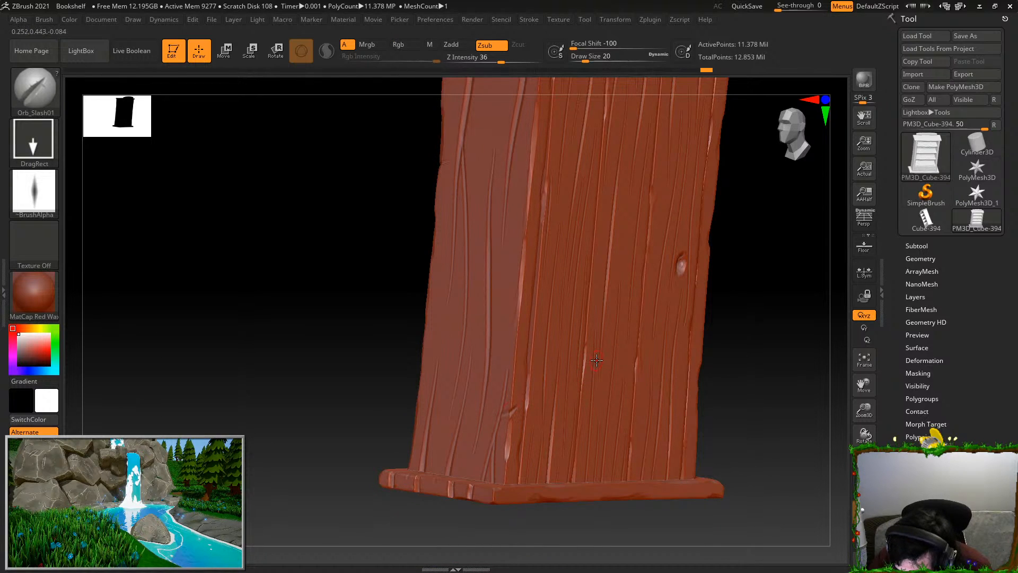
{"action": "left_click_drag", "start_coordinate": [755, 294], "coordinate": [734, 302]}
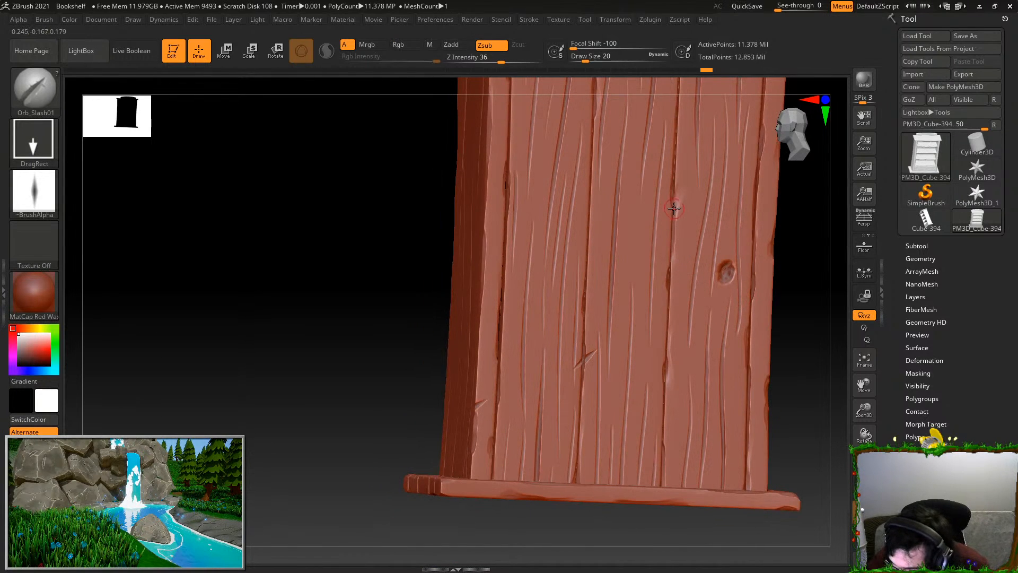
{"action": "left_click_drag", "start_coordinate": [795, 237], "coordinate": [668, 274]}
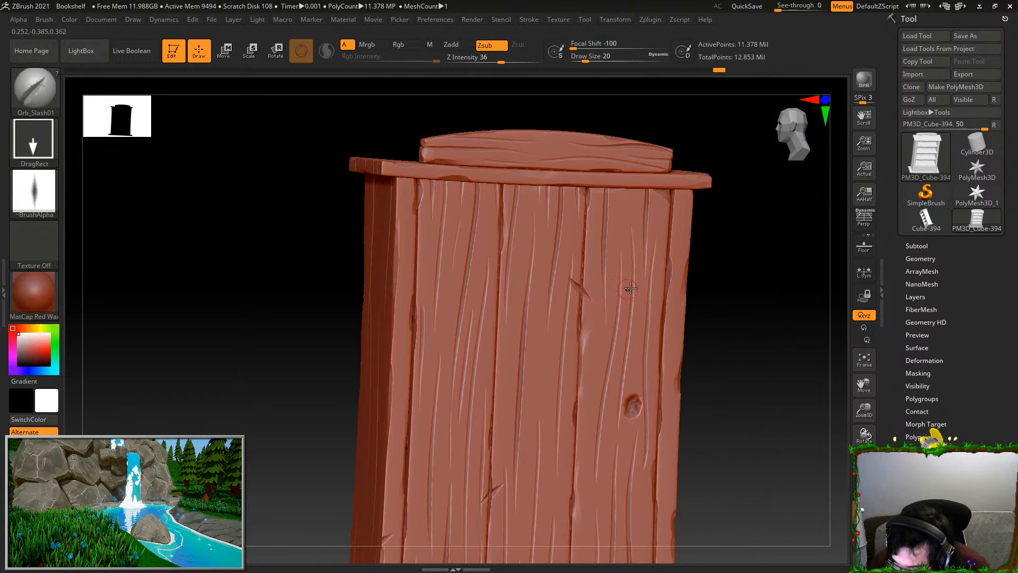
{"action": "left_click_drag", "start_coordinate": [740, 260], "coordinate": [734, 249]}
Cut diagonal slashes into the left front post near its upper and lower ends
{"action": "left_click_drag", "start_coordinate": [669, 295], "coordinate": [742, 258]}
{"action": "left_click_drag", "start_coordinate": [547, 377], "coordinate": [487, 349], "text": "alt"}
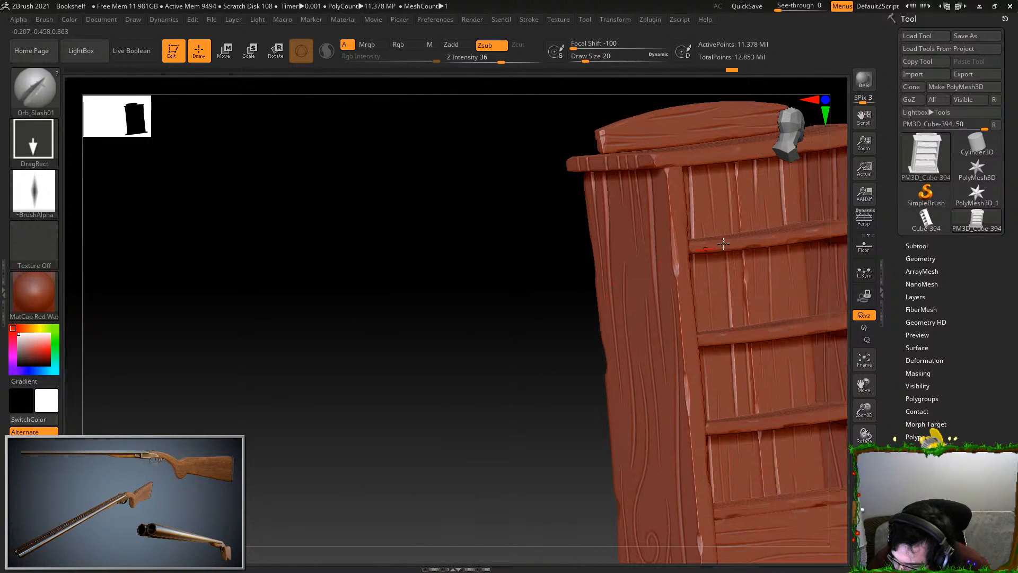
{"action": "left_click_drag", "start_coordinate": [700, 224], "coordinate": [714, 219]}
{"action": "key", "text": "ctrl+z"}
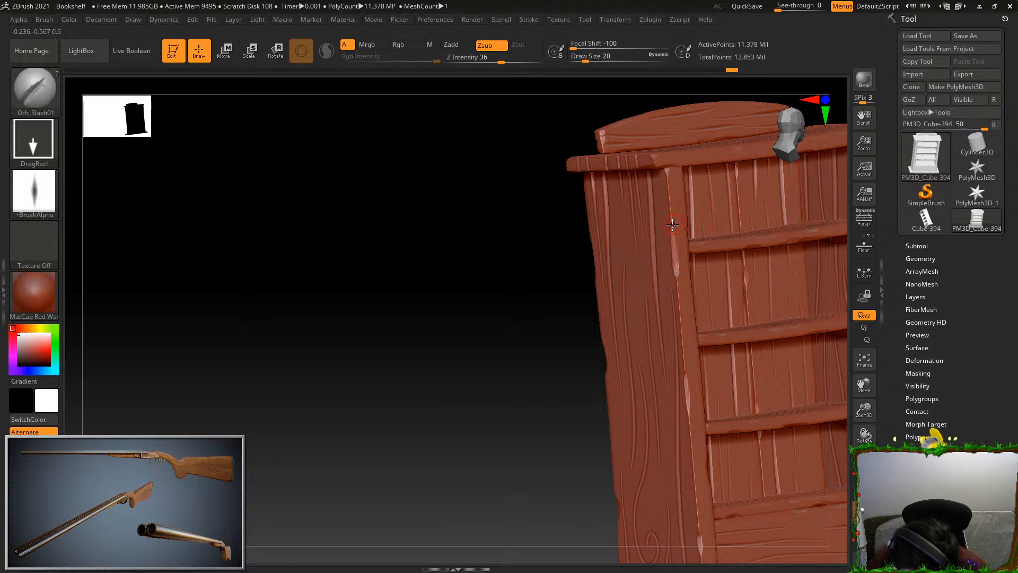
{"action": "left_click_drag", "start_coordinate": [555, 427], "coordinate": [588, 465]}
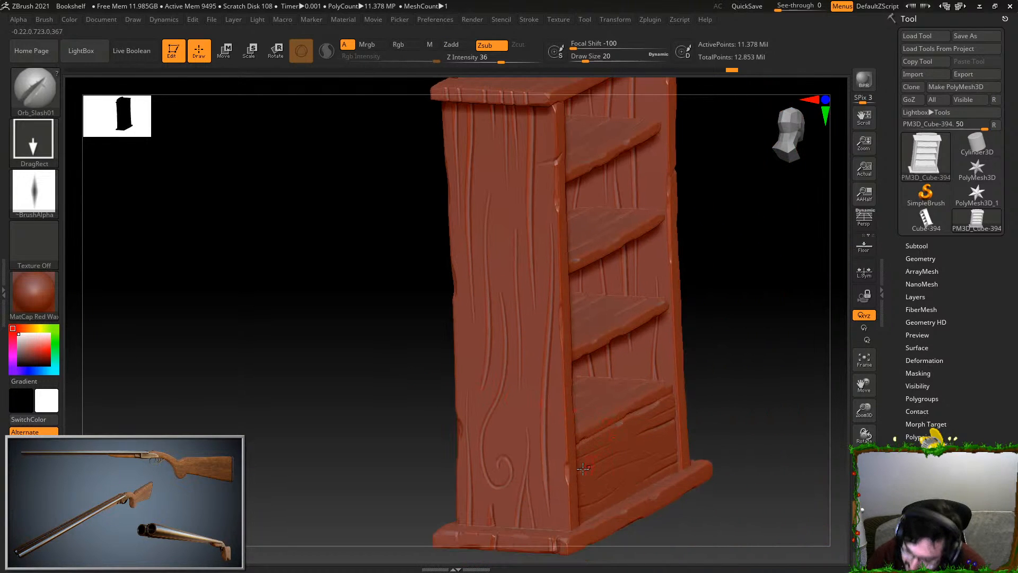
{"action": "left_click_drag", "start_coordinate": [706, 392], "coordinate": [563, 472]}
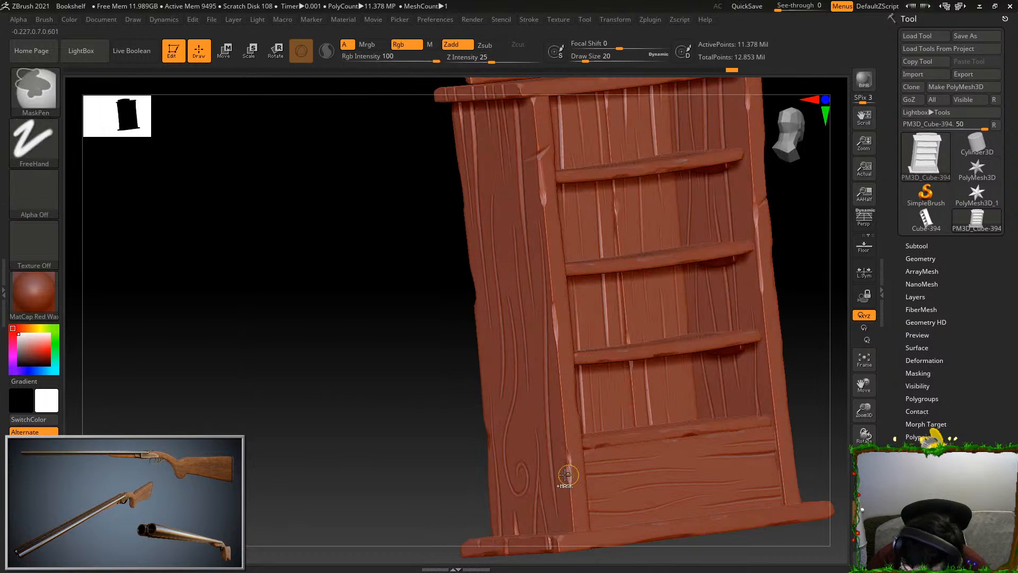
{"action": "left_click_drag", "start_coordinate": [461, 517], "coordinate": [480, 339]}
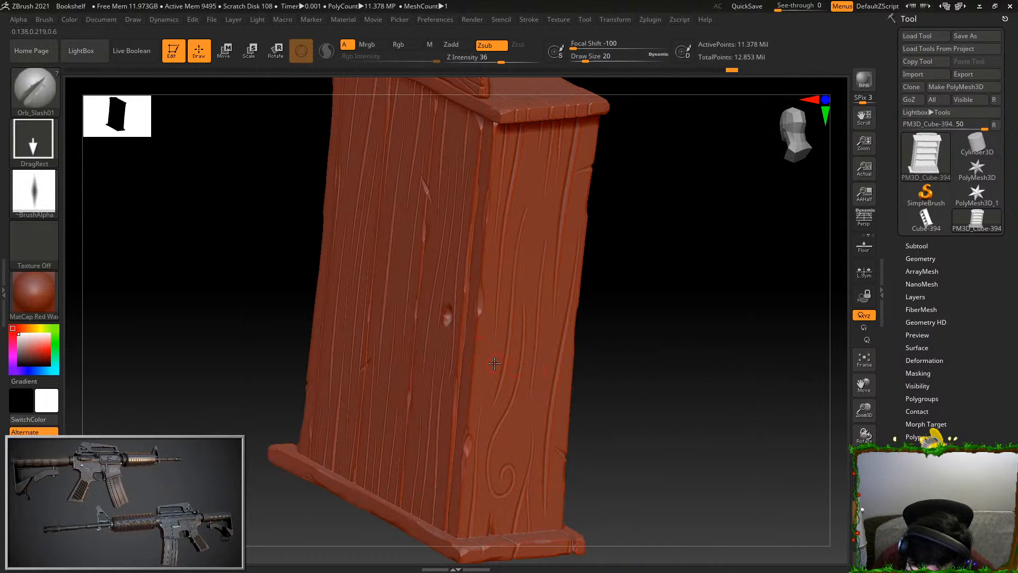
Try cutting diagonal slashes across the wood grain of the bookcase's side board, undoing misplaced cuts
{"action": "left_click_drag", "start_coordinate": [659, 257], "coordinate": [499, 368]}
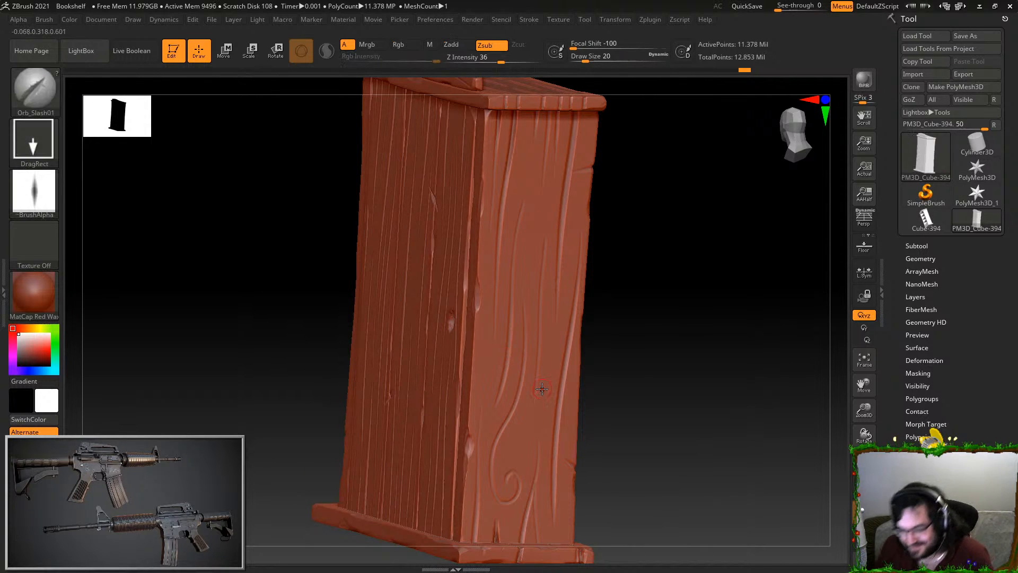
{"action": "left_click_drag", "start_coordinate": [516, 338], "coordinate": [522, 346]}
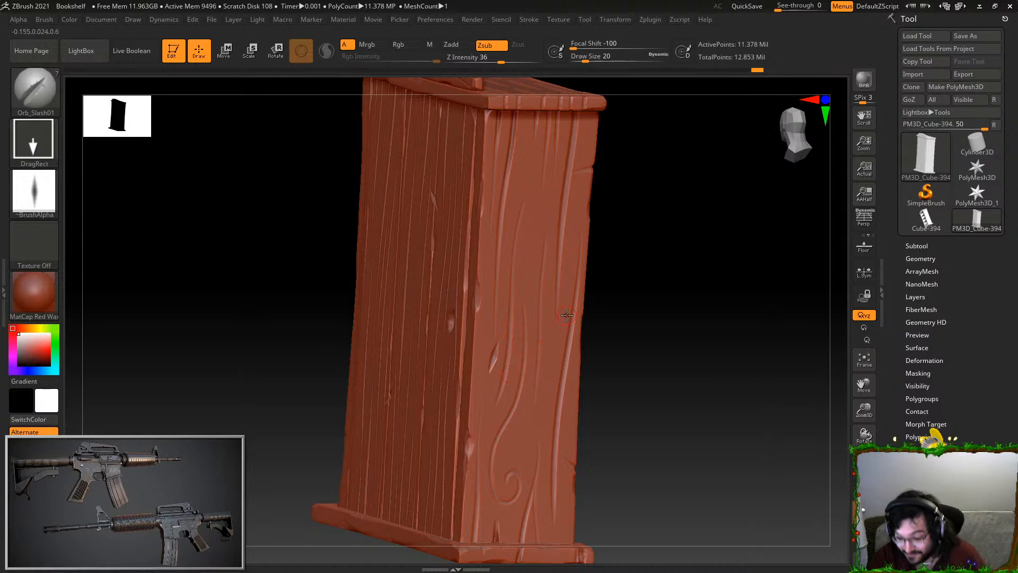
{"action": "key", "text": "ctrl+z"}
{"action": "left_click_drag", "start_coordinate": [620, 218], "coordinate": [613, 193]}
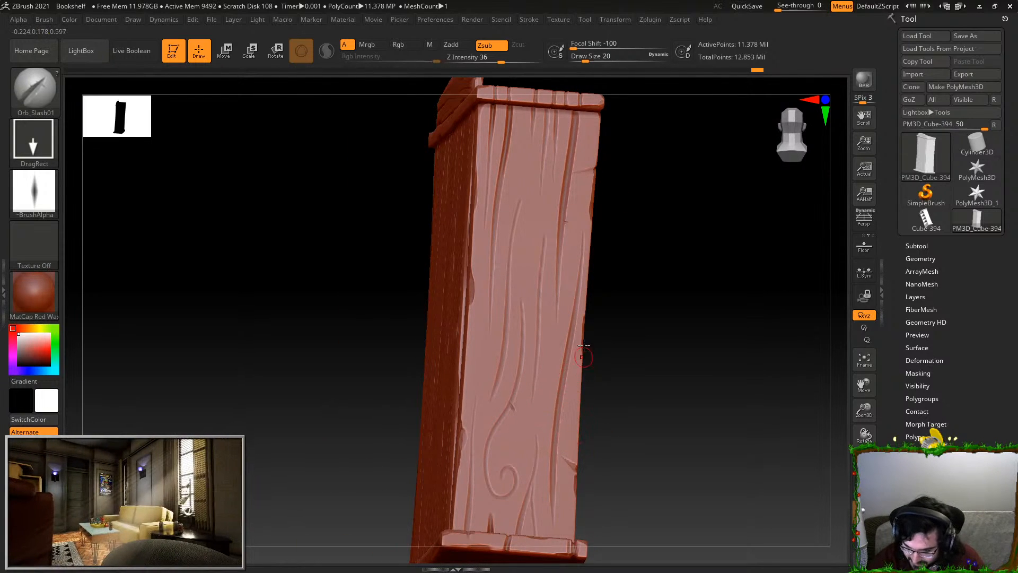
{"action": "left_click_drag", "start_coordinate": [512, 227], "coordinate": [528, 232]}
{"action": "left_click_drag", "start_coordinate": [667, 222], "coordinate": [631, 216]}
{"action": "left_click_drag", "start_coordinate": [697, 218], "coordinate": [702, 212]}
{"action": "key", "text": "ctrl+z"}
{"action": "mouse_move", "coordinate": [761, 245]}
{"action": "left_mouse_down"}
{"action": "mouse_move", "coordinate": [699, 330]}
{"action": "mouse_move", "coordinate": [640, 329]}
{"action": "left_mouse_up"}
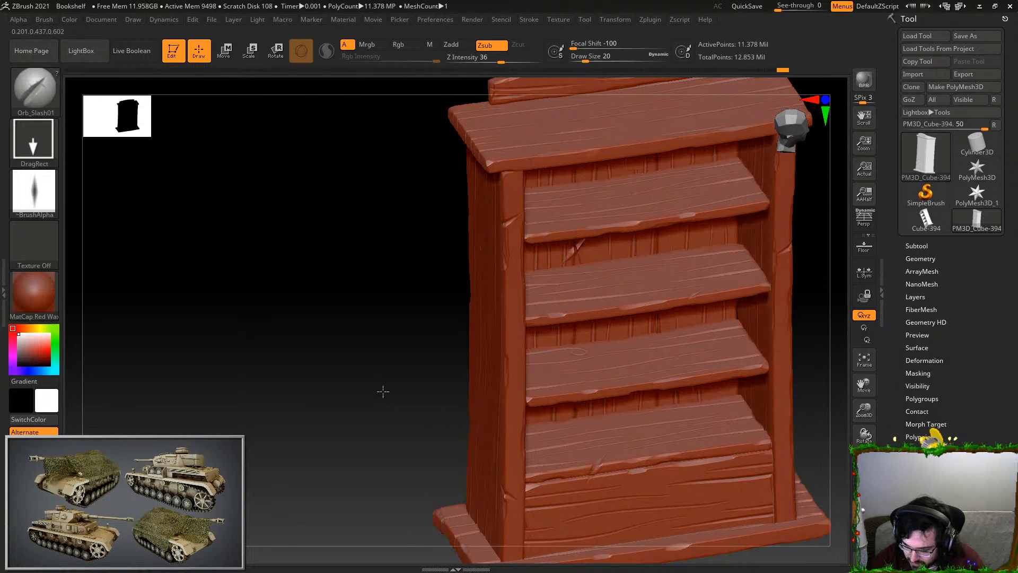
Try smoothing the diagonal slash in the back planks of the second compartment from the top
{"action": "left_click_drag", "start_coordinate": [384, 395], "coordinate": [590, 293]}
{"action": "left_click_drag", "start_coordinate": [436, 460], "coordinate": [507, 374]}
{"action": "key", "text": "shift"}
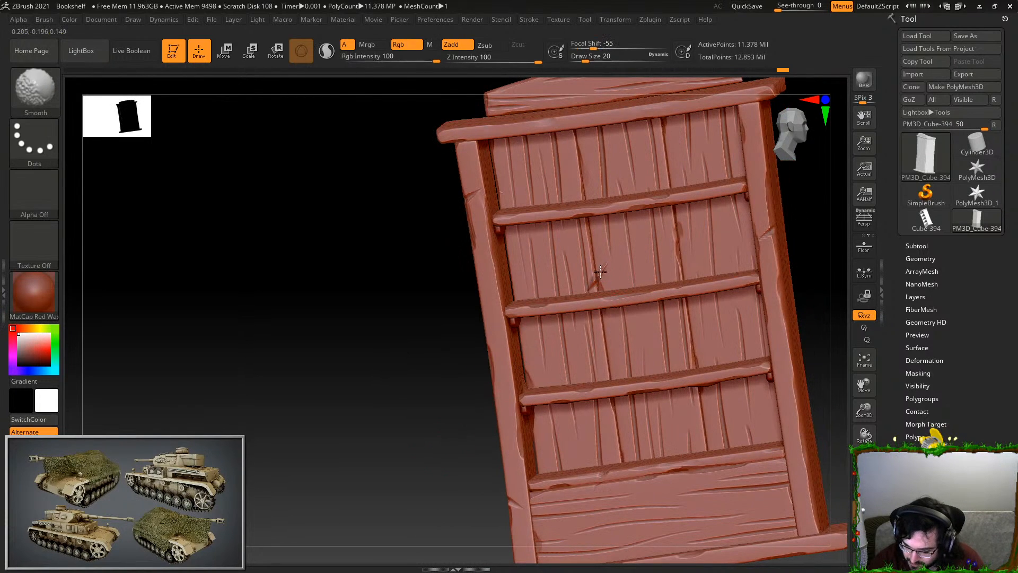
{"action": "left_click_drag", "start_coordinate": [591, 284], "coordinate": [595, 288], "text": "shift"}
{"action": "key", "text": "shift"}
{"action": "key", "text": "ctrl+z"}
{"action": "key", "text": "shift"}
{"action": "left_click", "coordinate": [490, 46], "text": "shift"}
{"action": "mouse_move", "coordinate": [608, 261]}
{"action": "left_mouse_down", "text": "shift"}
{"action": "mouse_move", "coordinate": [595, 281]}
{"action": "mouse_move", "coordinate": [609, 275]}
{"action": "left_mouse_up", "text": "shift"}
Flatten the remains of the back-plank slash with the TrimDynamic brush
{"action": "key", "text": "b"}
{"action": "key", "text": "t"}
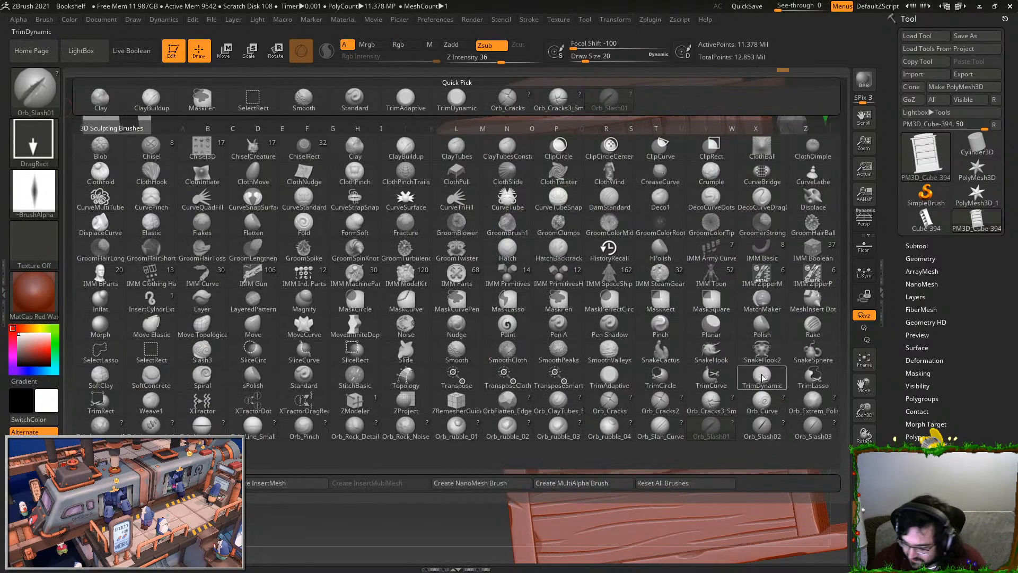
{"action": "key", "text": "d"}
{"action": "left_click_drag", "start_coordinate": [603, 263], "coordinate": [602, 267]}
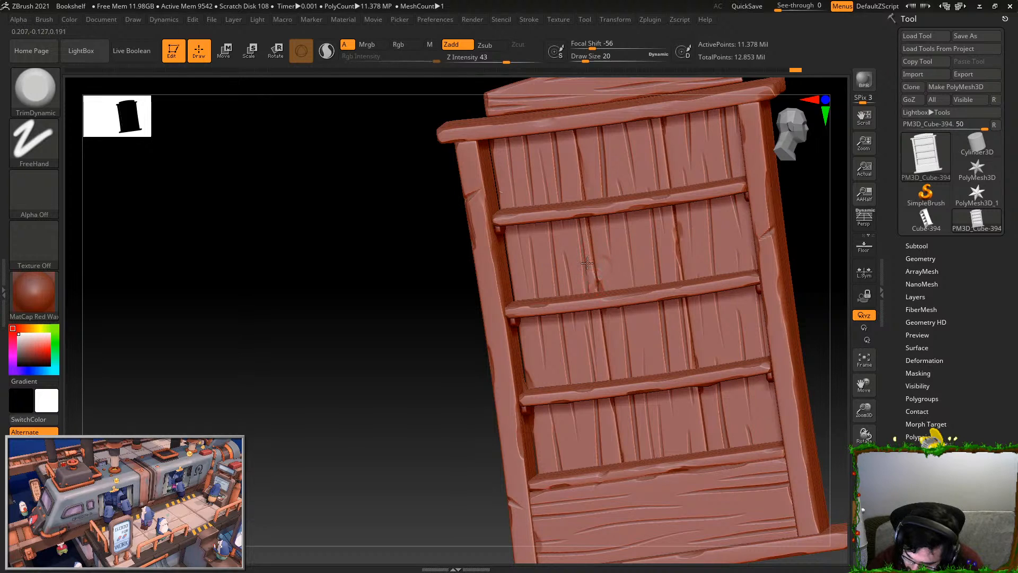
Show all parts of the bookcase, including the carved top trim, and check its front and back planks
{"action": "mouse_move", "coordinate": [836, 298]}
{"action": "left_mouse_down"}
{"action": "mouse_move", "coordinate": [820, 280]}
{"action": "mouse_move", "coordinate": [806, 281]}
{"action": "mouse_move", "coordinate": [793, 305]}
{"action": "mouse_move", "coordinate": [831, 310]}
{"action": "mouse_move", "coordinate": [779, 313]}
{"action": "mouse_move", "coordinate": [779, 325]}
{"action": "mouse_move", "coordinate": [811, 341]}
{"action": "mouse_move", "coordinate": [818, 370]}
{"action": "left_mouse_up"}
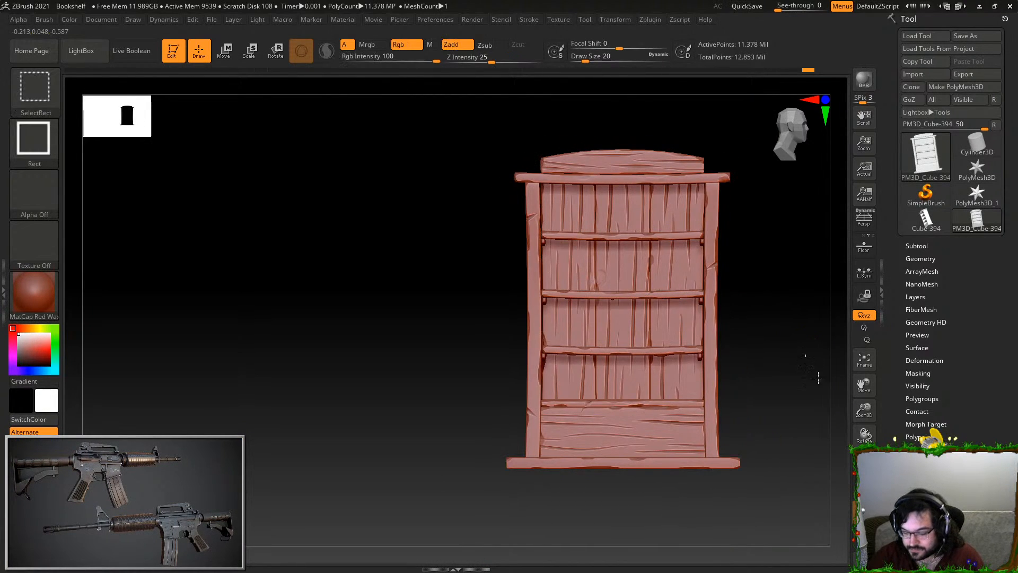
{"action": "left_click", "coordinate": [772, 341], "text": "ctrl+shift"}
{"action": "mouse_move", "coordinate": [773, 341]}
{"action": "left_mouse_down"}
{"action": "mouse_move", "coordinate": [769, 383]}
{"action": "mouse_move", "coordinate": [800, 344]}
{"action": "mouse_move", "coordinate": [763, 383]}
{"action": "left_mouse_up"}
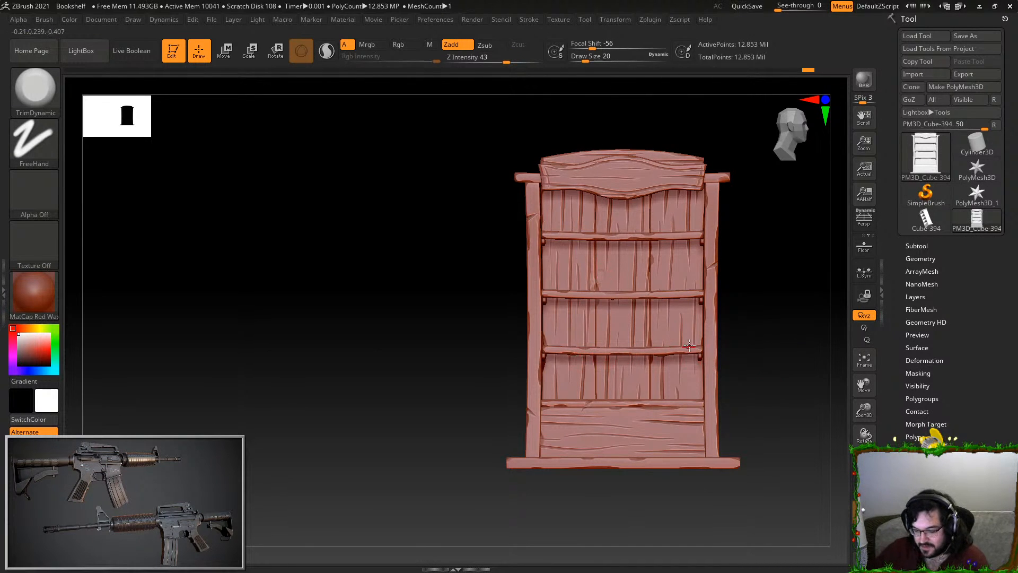
{"action": "mouse_move", "coordinate": [746, 321]}
{"action": "left_mouse_down"}
{"action": "mouse_move", "coordinate": [770, 291]}
{"action": "mouse_move", "coordinate": [779, 375]}
{"action": "mouse_move", "coordinate": [762, 437]}
{"action": "left_mouse_up"}
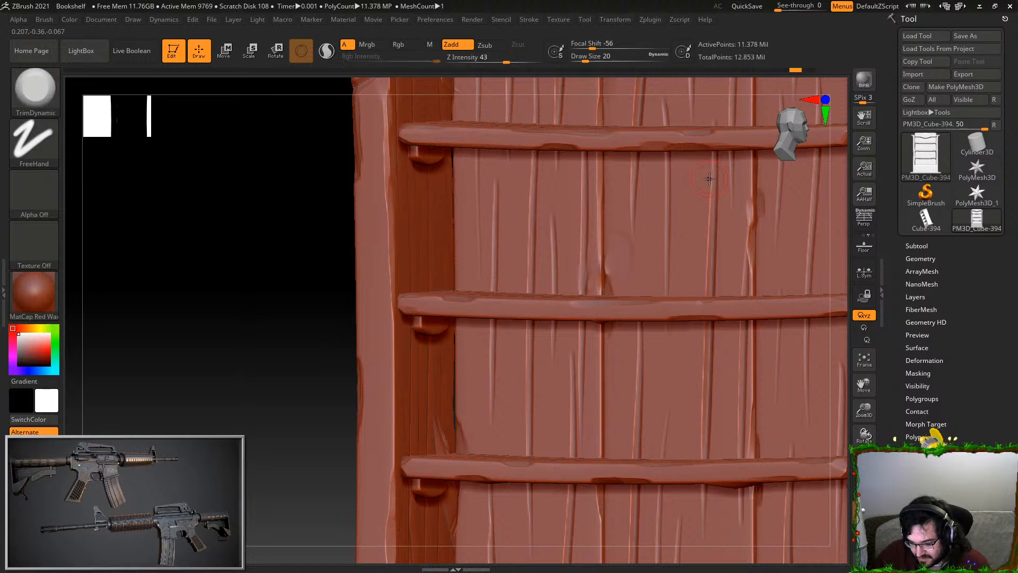
Roll the undo history back past the recent trimming, smoothing and side-board slashes, and save the project
{"action": "left_click_drag", "start_coordinate": [807, 70], "coordinate": [792, 70]}
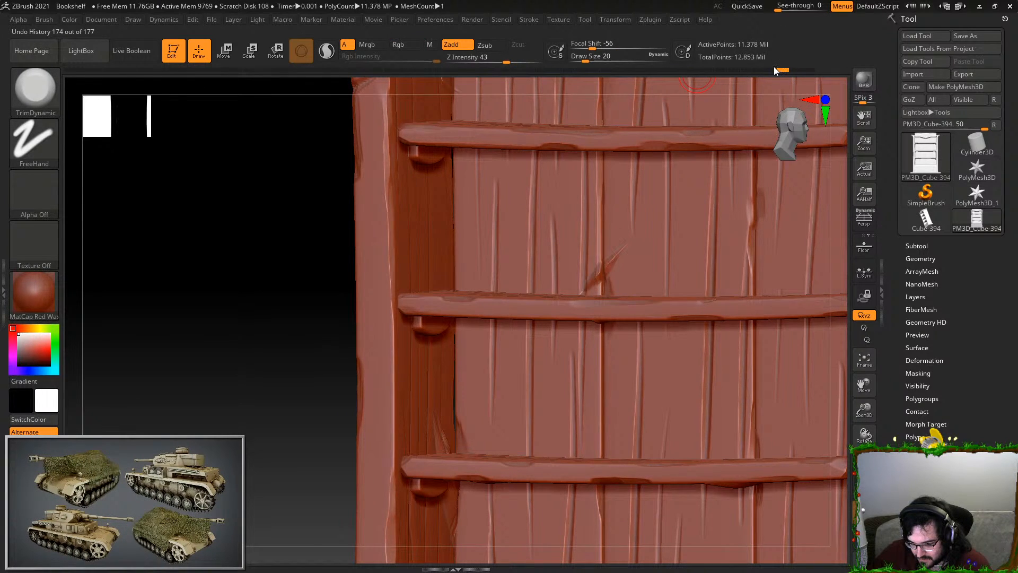
{"action": "left_click_drag", "start_coordinate": [771, 67], "coordinate": [767, 68]}
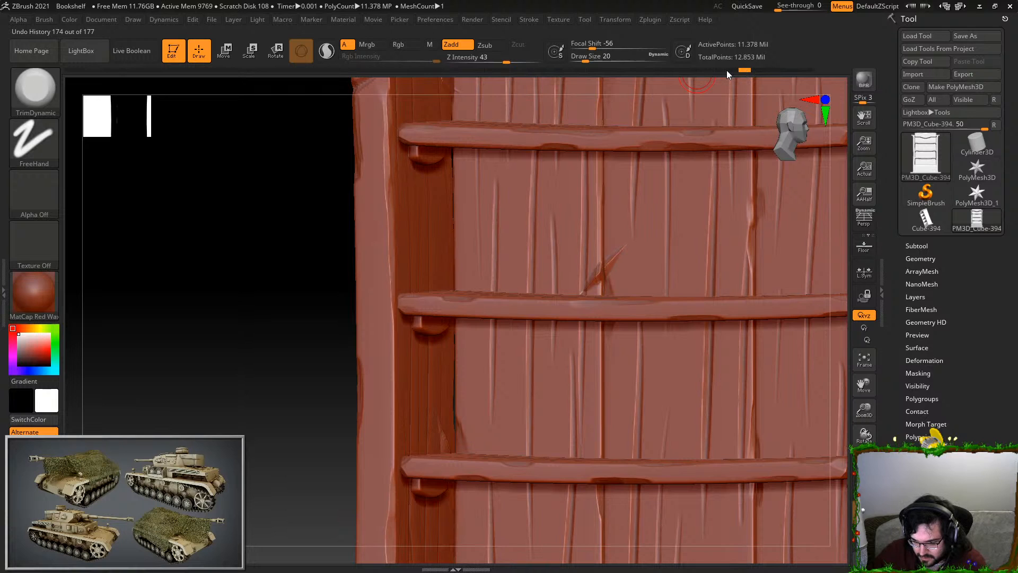
{"action": "left_click_drag", "start_coordinate": [726, 70], "coordinate": [710, 71]}
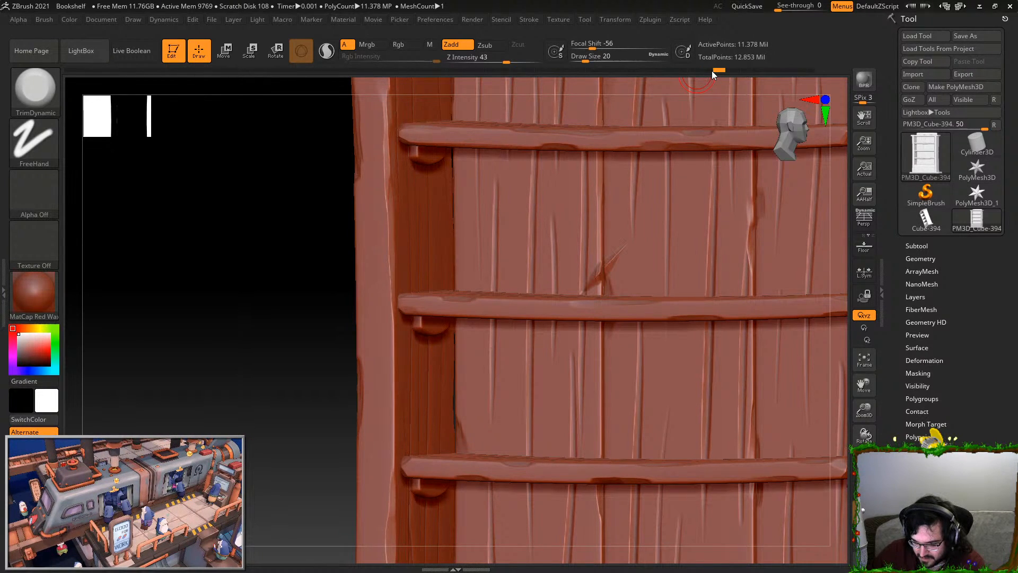
{"action": "left_click_drag", "start_coordinate": [347, 432], "coordinate": [345, 182], "text": "alt"}
{"action": "left_click_drag", "start_coordinate": [432, 315], "coordinate": [365, 355], "text": "alt"}
{"action": "left_click_drag", "start_coordinate": [726, 345], "coordinate": [739, 413]}
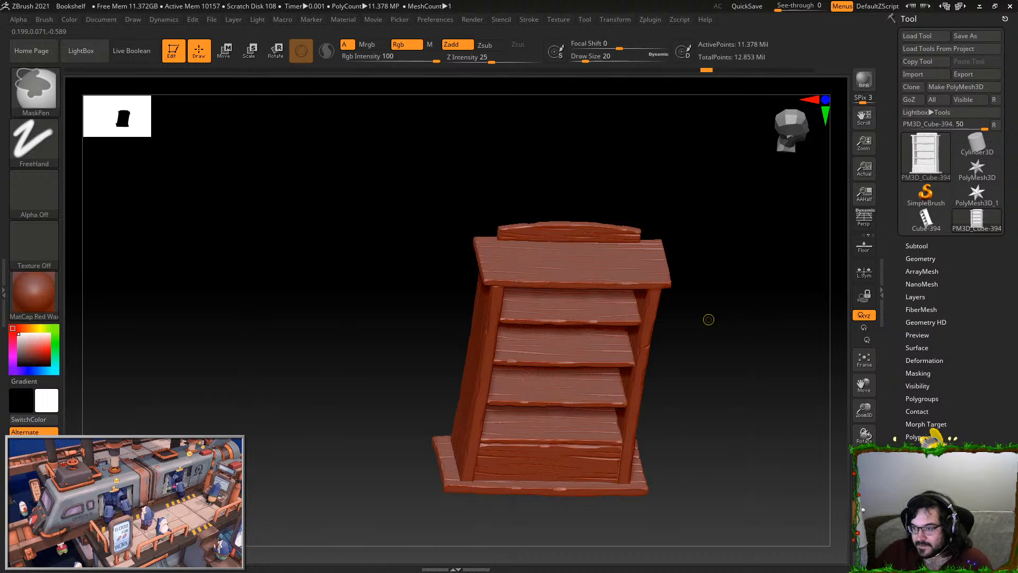
{"action": "key", "text": "ctrl+s"}
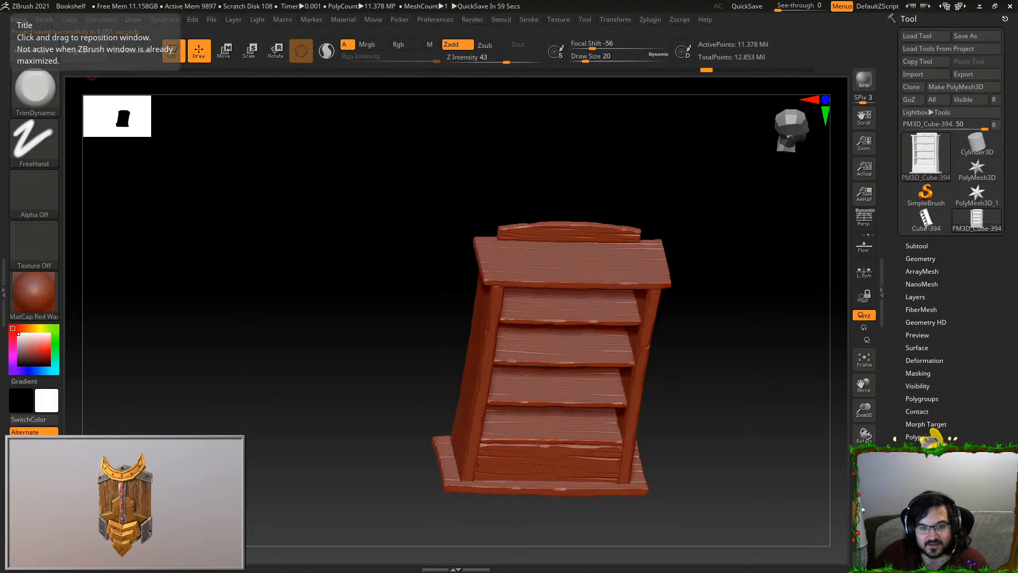
Switch to the StylizedAssetKit level in Unreal Editor and place a Cube in the river near the bank
{"action": "left_click_drag", "start_coordinate": [475, 571], "coordinate": [371, 1]}
{"action": "right_click_drag", "start_coordinate": [475, 255], "coordinate": [532, 260]}
{"action": "right_click_drag", "start_coordinate": [291, 288], "coordinate": [47, 205]}
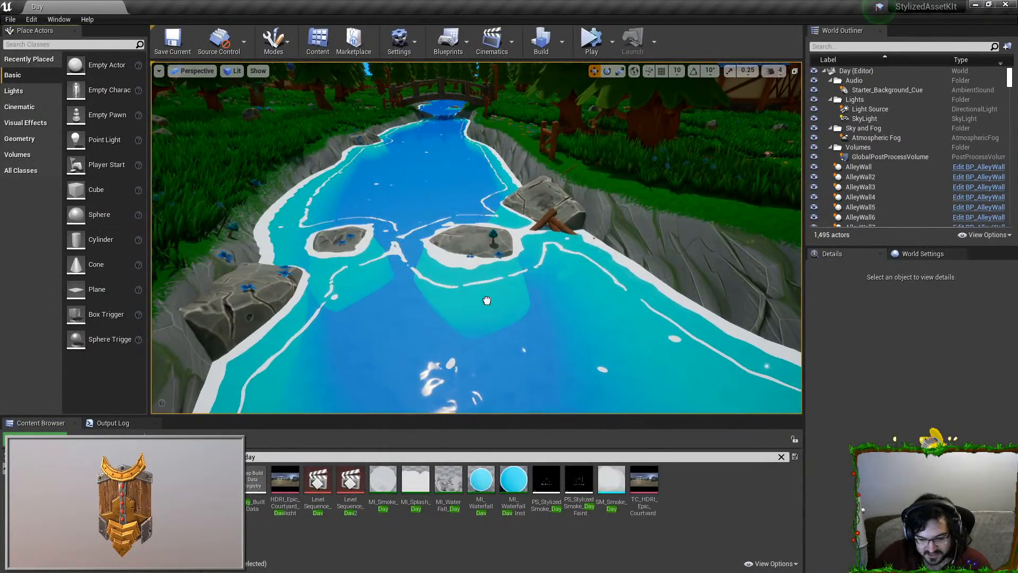
{"action": "left_click_drag", "start_coordinate": [96, 189], "coordinate": [504, 345]}
{"action": "right_click_drag", "start_coordinate": [547, 264], "coordinate": [615, 257]}
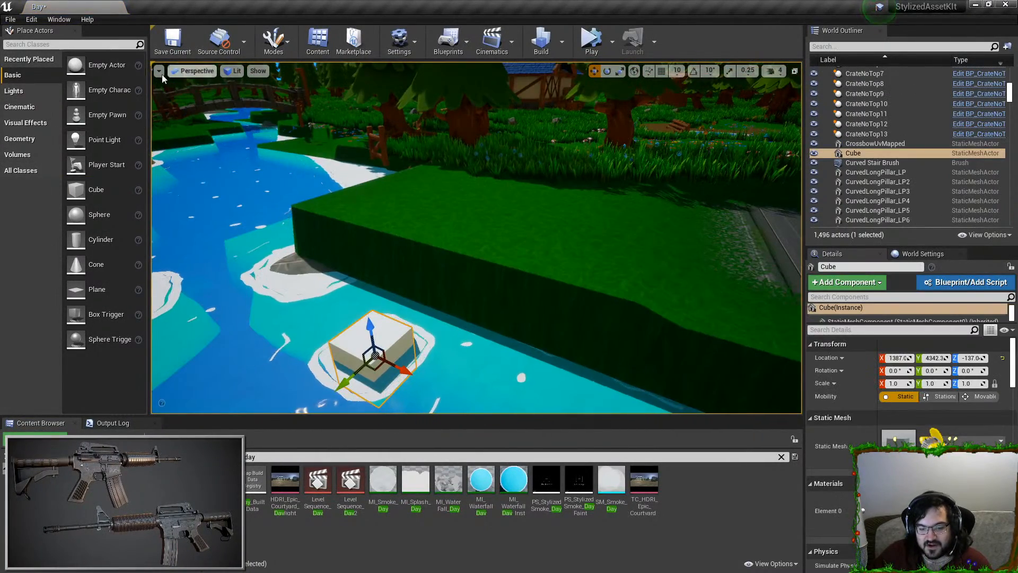
Examine the riverbank's landscape in Landscape Sculpt mode, and return to Select mode
{"action": "left_click", "coordinate": [274, 43]}
{"action": "left_click", "coordinate": [304, 89]}
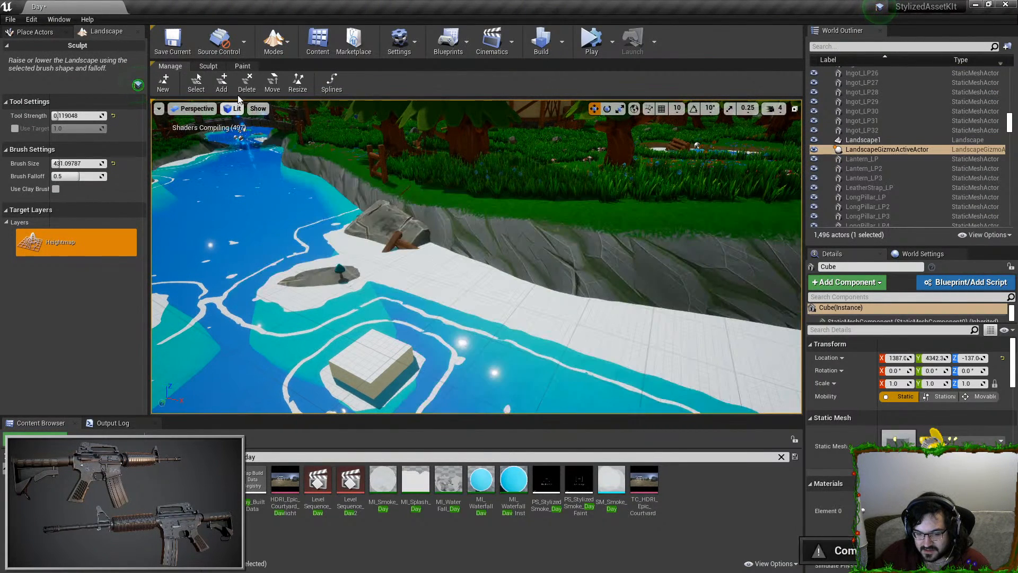
{"action": "left_click", "coordinate": [242, 66]}
{"action": "left_click", "coordinate": [208, 66]}
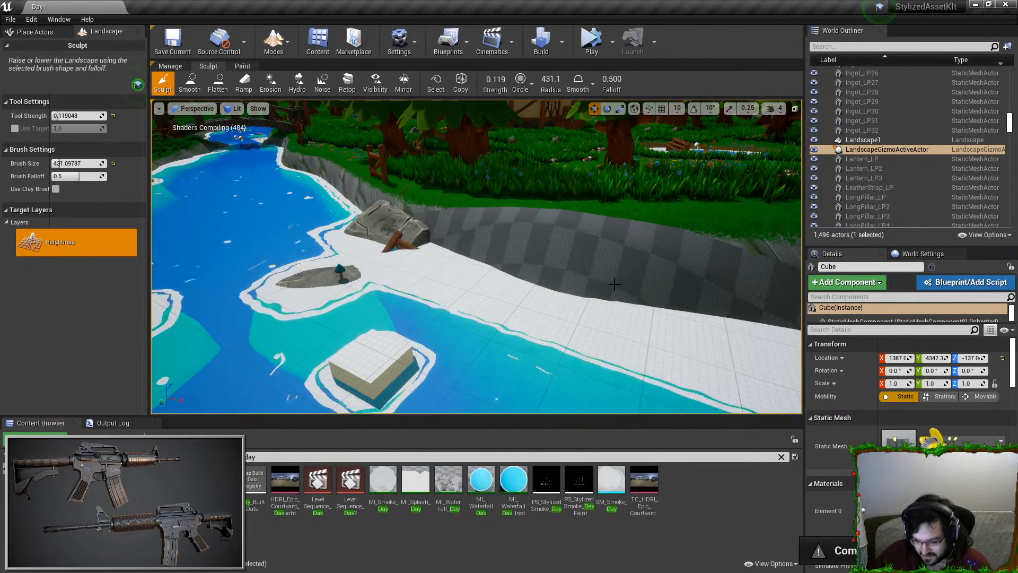
{"action": "right_click_drag", "start_coordinate": [353, 250], "coordinate": [416, 251]}
{"action": "key", "text": "w"}
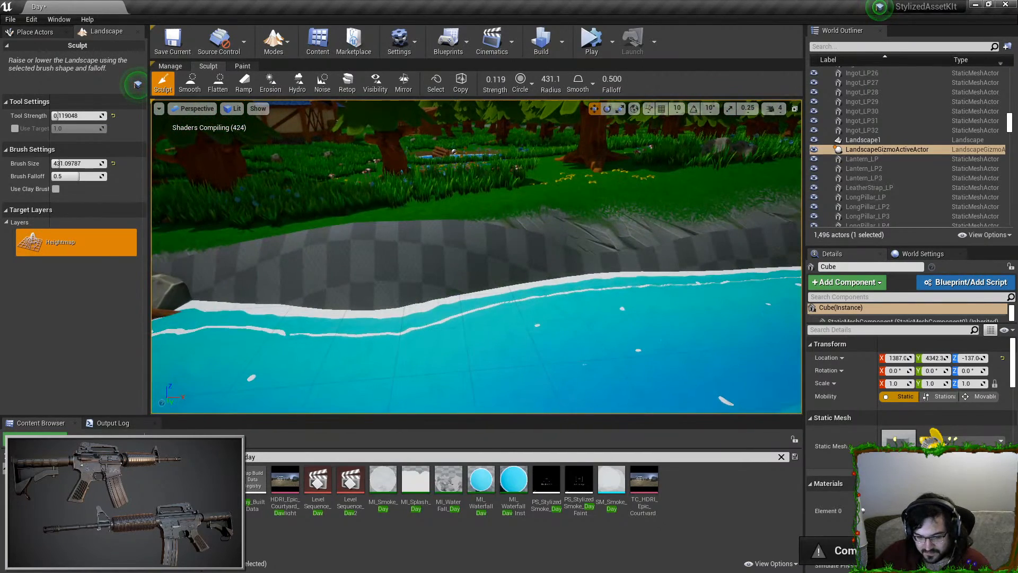
{"action": "right_click", "coordinate": [258, 184]}
{"action": "right_click_drag", "start_coordinate": [488, 189], "coordinate": [419, 189]}
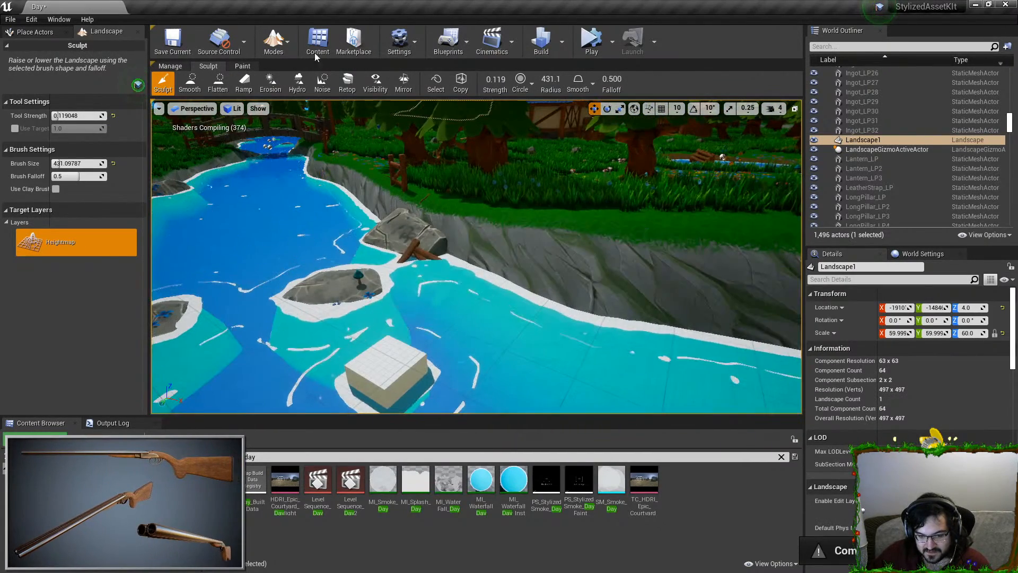
{"action": "left_click", "coordinate": [274, 41]}
{"action": "left_click", "coordinate": [289, 69]}
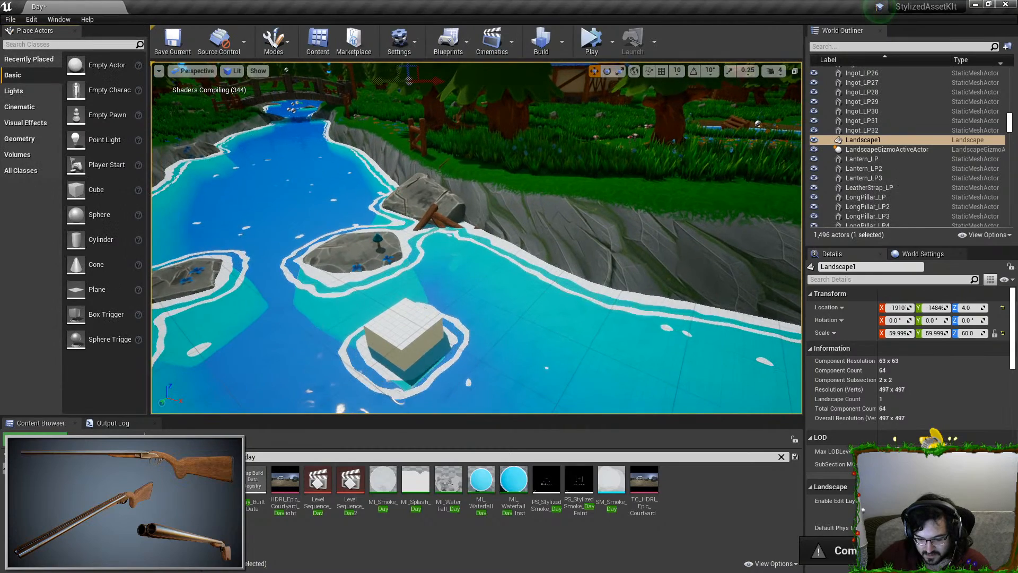
Move the test cube through the water to demonstrate the shoreline foam, and delete it
{"action": "left_click", "coordinate": [405, 331]}
{"action": "left_click_drag", "start_coordinate": [422, 328], "coordinate": [477, 295]}
{"action": "mouse_move", "coordinate": [469, 356]}
{"action": "left_mouse_down", "text": "shift"}
{"action": "mouse_move", "coordinate": [404, 371]}
{"action": "mouse_move", "coordinate": [461, 393]}
{"action": "mouse_move", "coordinate": [470, 354]}
{"action": "mouse_move", "coordinate": [459, 347]}
{"action": "mouse_move", "coordinate": [462, 370]}
{"action": "mouse_move", "coordinate": [478, 338]}
{"action": "mouse_move", "coordinate": [410, 345]}
{"action": "mouse_move", "coordinate": [477, 373]}
{"action": "mouse_move", "coordinate": [475, 411]}
{"action": "mouse_move", "coordinate": [476, 373]}
{"action": "left_mouse_up", "text": "shift"}
{"action": "key", "text": "Escape"}
{"action": "right_click_drag", "start_coordinate": [466, 336], "coordinate": [371, 328]}
{"action": "key", "text": "w"}
{"action": "left_click", "coordinate": [461, 342]}
{"action": "key", "text": "Delete"}
Set the landscape Sculpt brush to a size of about 1309 and a tool strength of about 0.367 for the forest
{"action": "key", "text": "w"}
{"action": "key", "text": "w"}
{"action": "right_click_drag", "start_coordinate": [477, 292], "coordinate": [422, 285]}
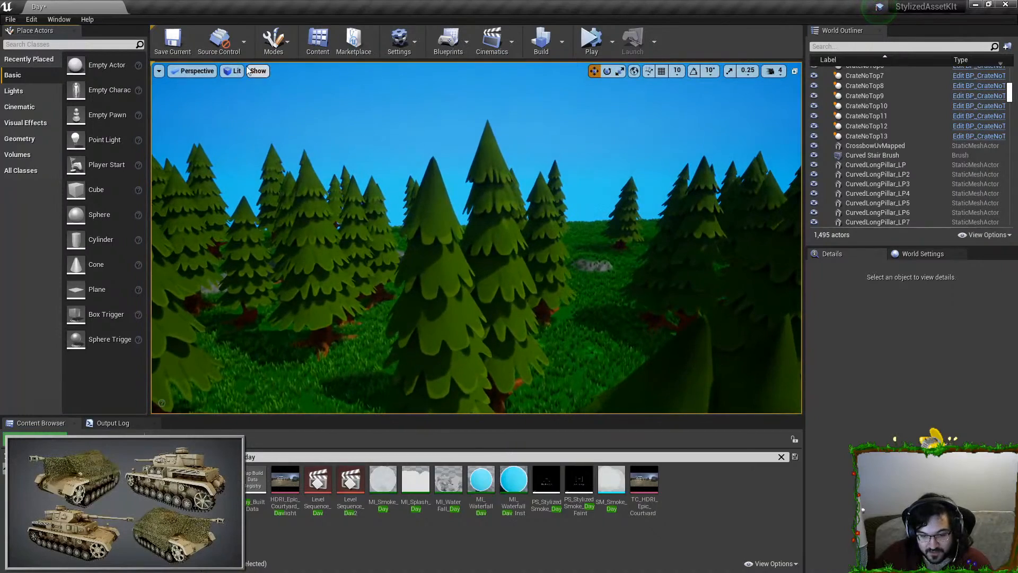
{"action": "left_click", "coordinate": [274, 40]}
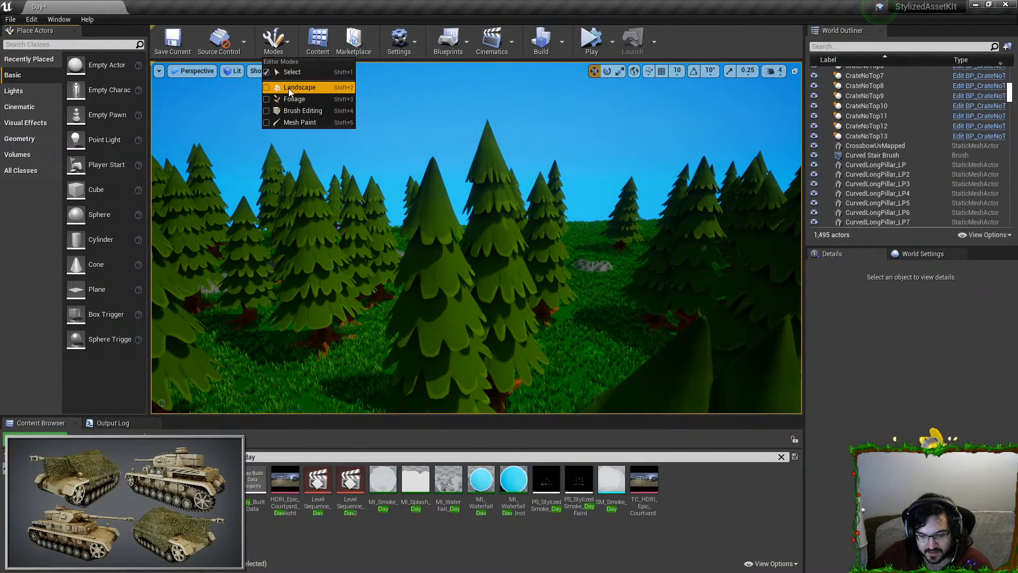
{"action": "left_click", "coordinate": [290, 90]}
{"action": "right_click_drag", "start_coordinate": [432, 300], "coordinate": [530, 277]}
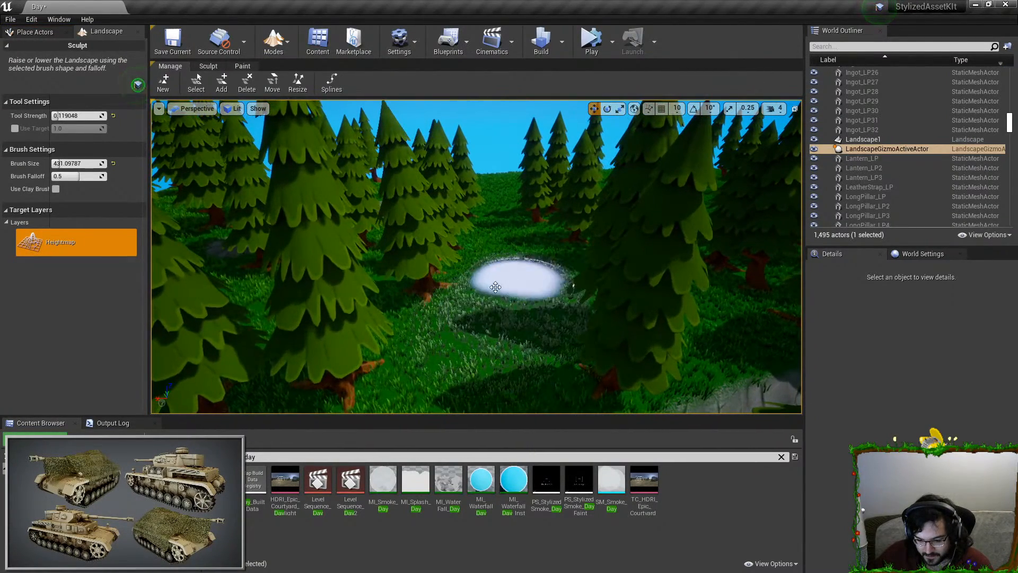
{"action": "left_click", "coordinate": [206, 67]}
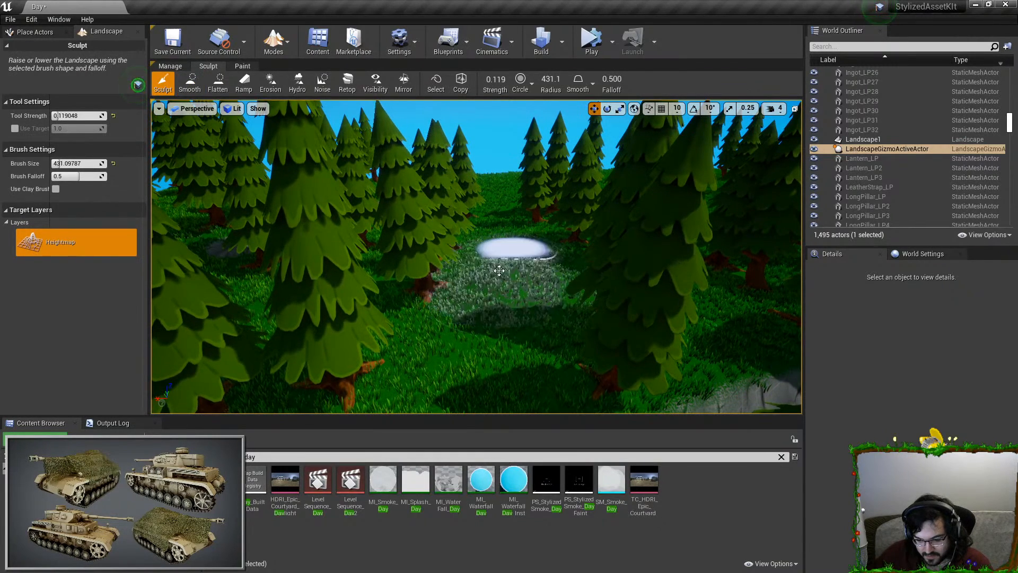
{"action": "left_click_drag", "start_coordinate": [61, 163], "coordinate": [75, 163]}
{"action": "left_click_drag", "start_coordinate": [63, 115], "coordinate": [75, 116]}
Raise a steep hill in the forest ground among the pine trees with the landscape Sculpt tool
{"action": "right_click_drag", "start_coordinate": [502, 233], "coordinate": [506, 233]}
{"action": "left_click_drag", "start_coordinate": [506, 232], "coordinate": [594, 192]}
{"action": "right_click_drag", "start_coordinate": [594, 192], "coordinate": [563, 226]}
{"action": "left_click_drag", "start_coordinate": [563, 226], "coordinate": [541, 215]}
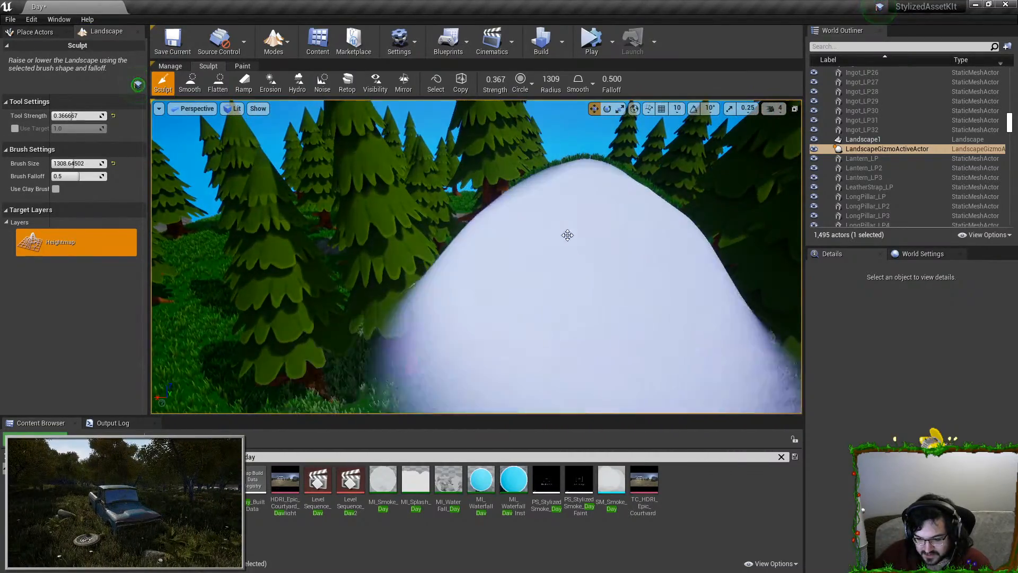
{"action": "mouse_move", "coordinate": [585, 191]}
{"action": "right_mouse_down"}
{"action": "mouse_move", "coordinate": [592, 255]}
{"action": "mouse_move", "coordinate": [557, 265]}
{"action": "mouse_move", "coordinate": [477, 257]}
{"action": "right_mouse_up"}
{"action": "mouse_move", "coordinate": [593, 248]}
{"action": "right_mouse_down"}
{"action": "mouse_move", "coordinate": [623, 257]}
{"action": "mouse_move", "coordinate": [592, 247]}
{"action": "mouse_move", "coordinate": [602, 262]}
{"action": "mouse_move", "coordinate": [592, 239]}
{"action": "mouse_move", "coordinate": [659, 238]}
{"action": "right_mouse_up"}
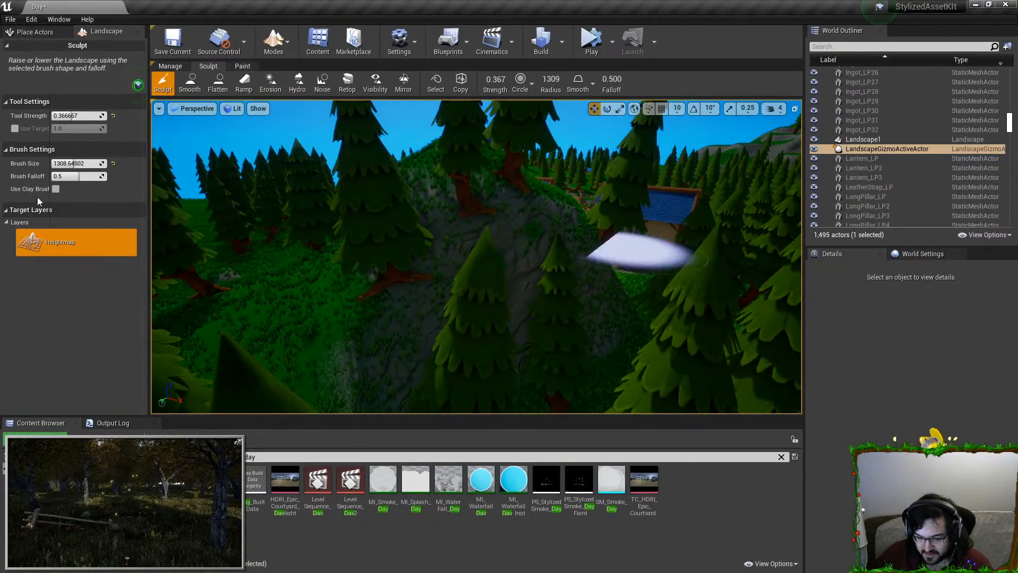
Activate the landscape Flatten tool, tour the forest and the forge's glowing interior, and save all changes
{"action": "left_click", "coordinate": [218, 85]}
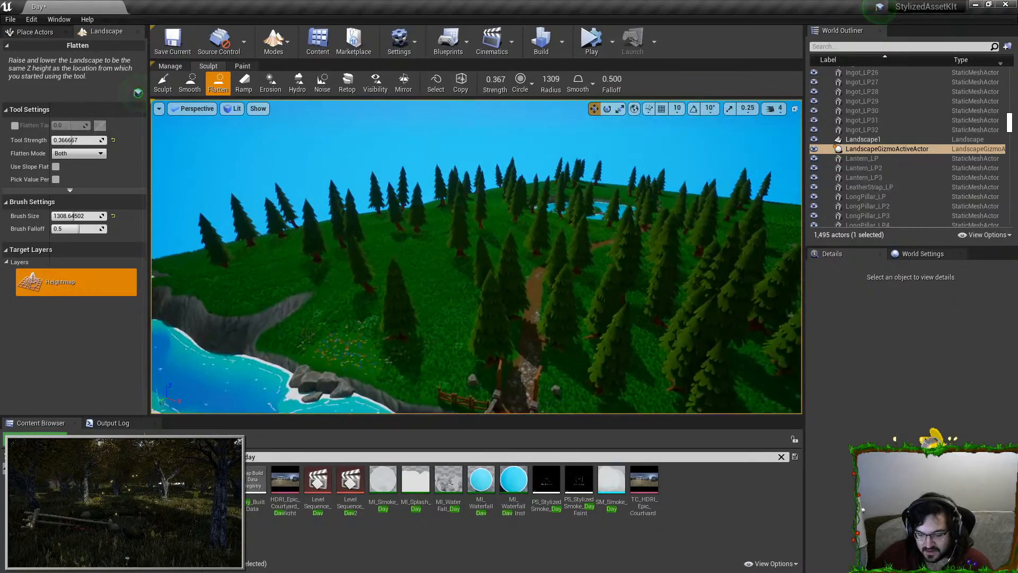
{"action": "right_click_drag", "start_coordinate": [478, 254], "coordinate": [499, 260]}
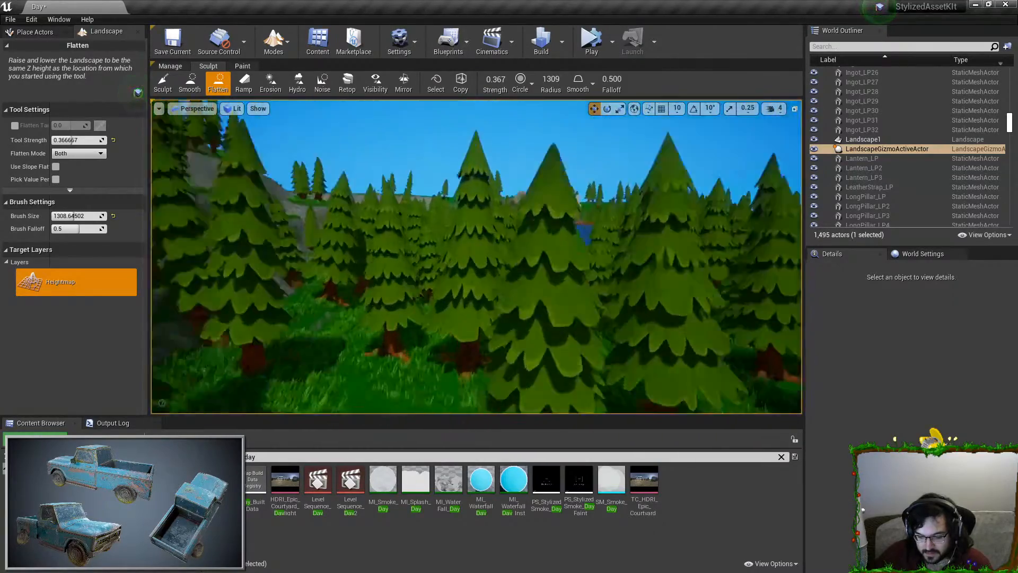
{"action": "right_click_drag", "start_coordinate": [477, 255], "coordinate": [530, 285]}
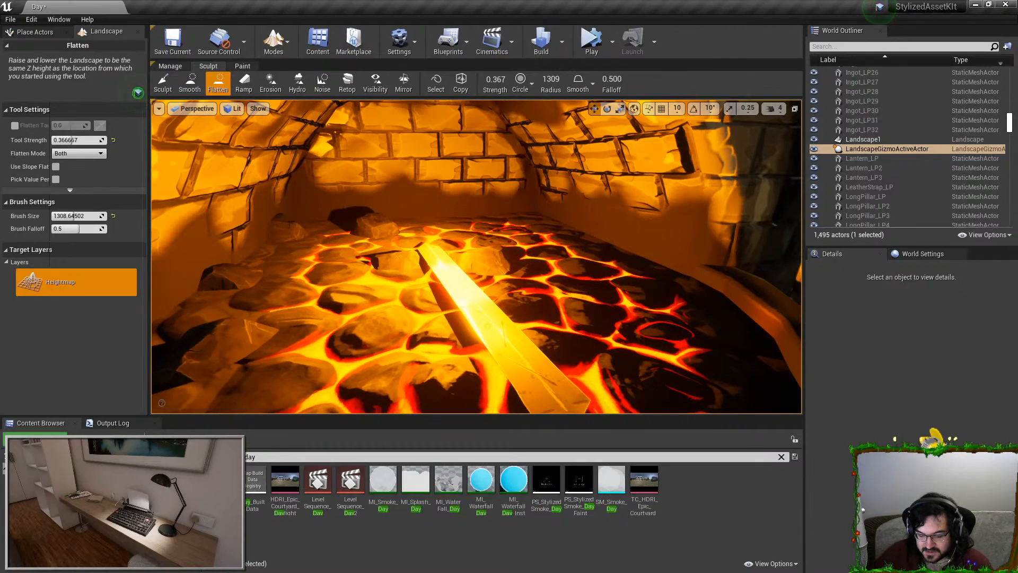
{"action": "right_click_drag", "start_coordinate": [477, 255], "coordinate": [392, 262]}
{"action": "key", "text": "ctrl+shift+s"}
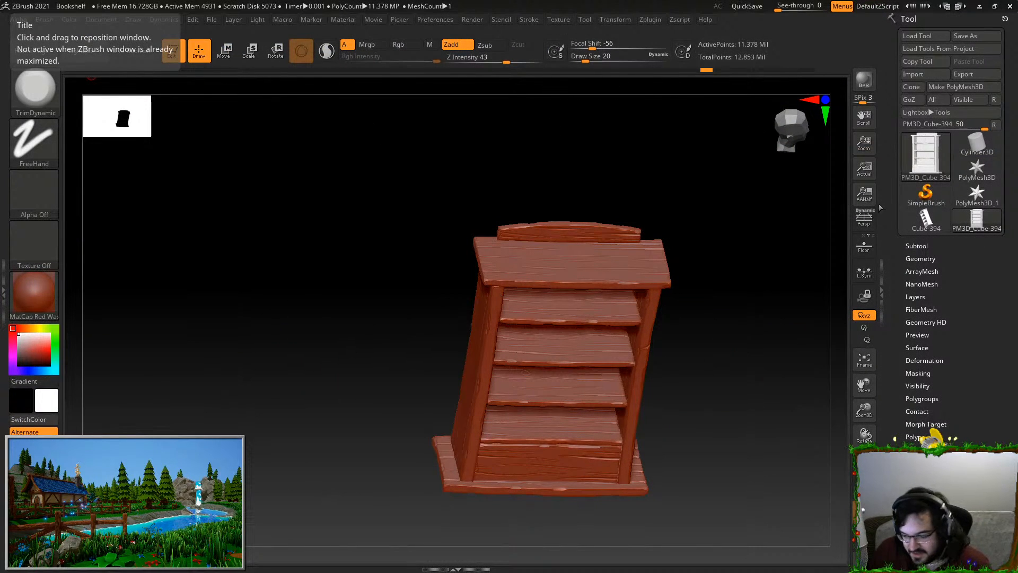
Set the bookcase's subdivision level to 1 and export the low-poly mesh
{"action": "left_click", "coordinate": [919, 259]}
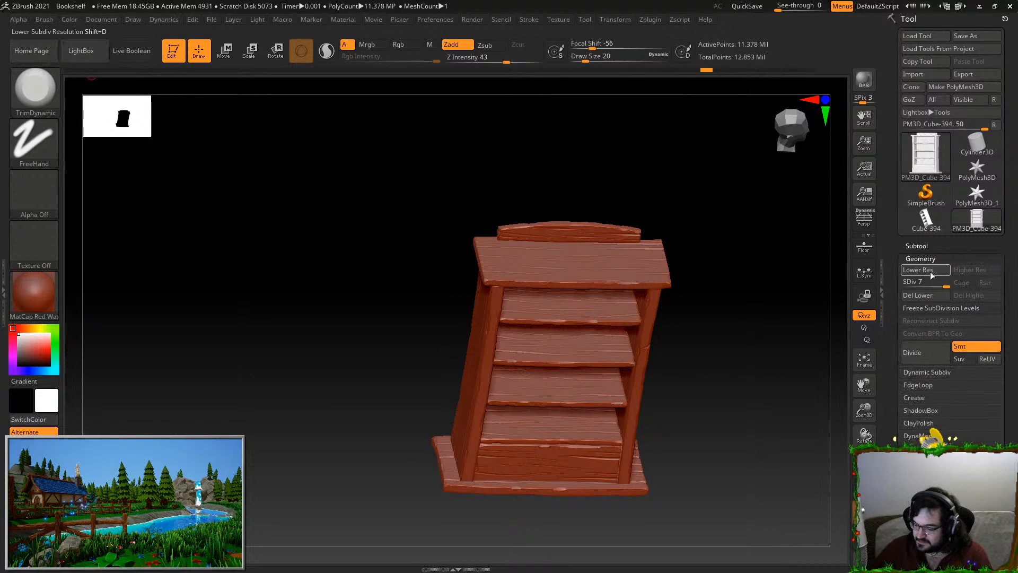
{"action": "left_click_drag", "start_coordinate": [935, 281], "coordinate": [902, 281]}
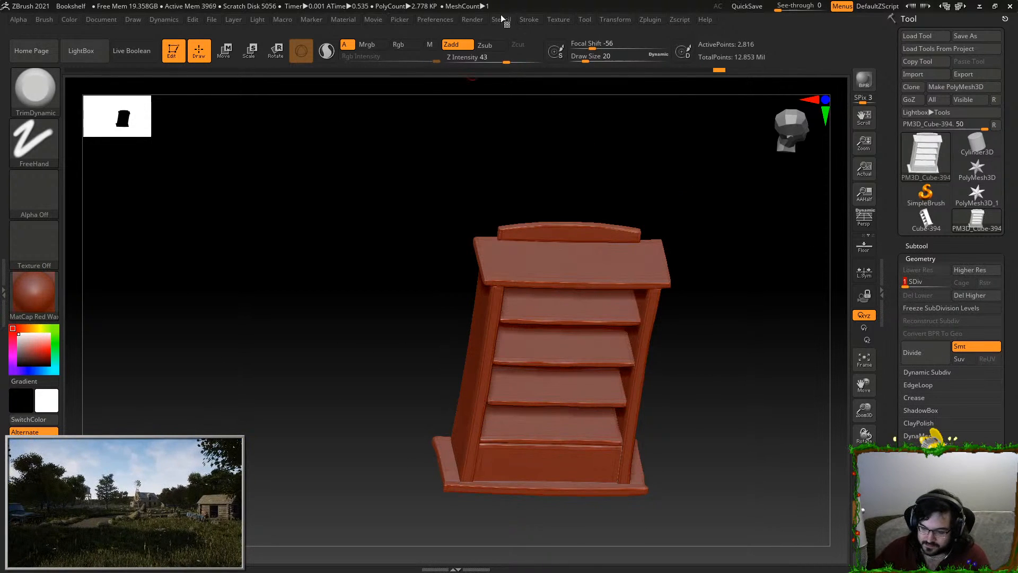
{"action": "left_click", "coordinate": [579, 20]}
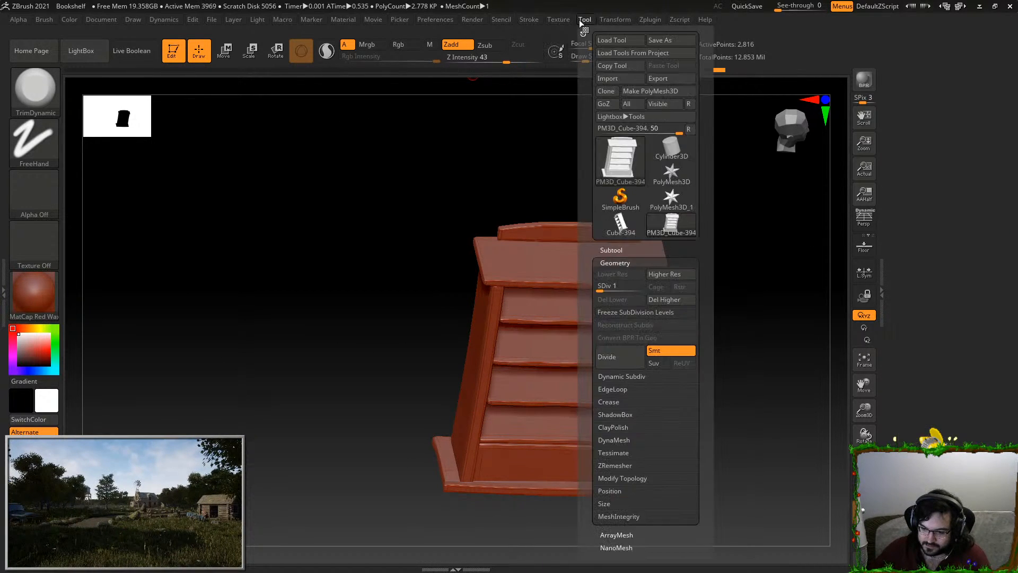
{"action": "left_click", "coordinate": [651, 79]}
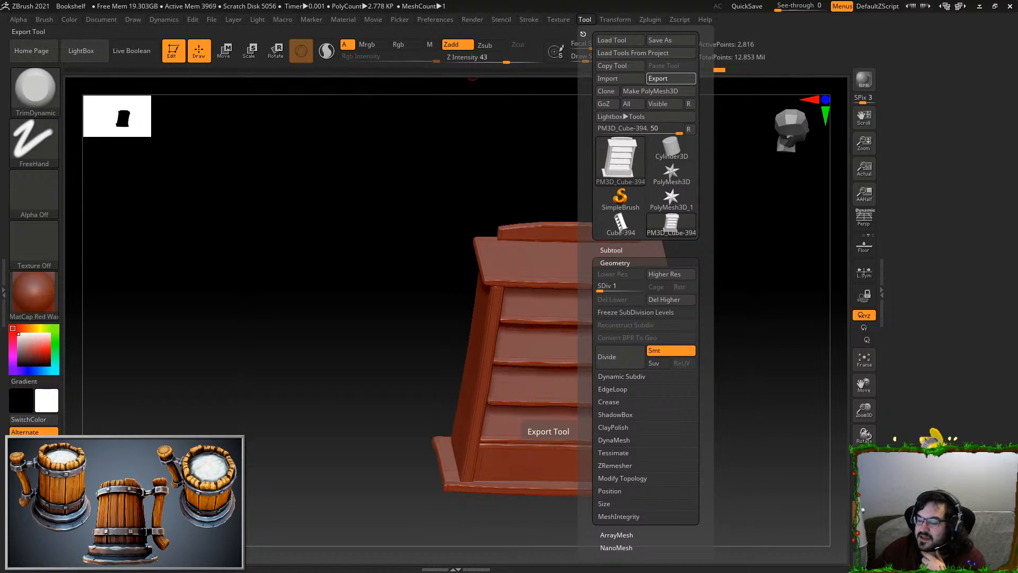
{"action": "left_click", "coordinate": [671, 78]}
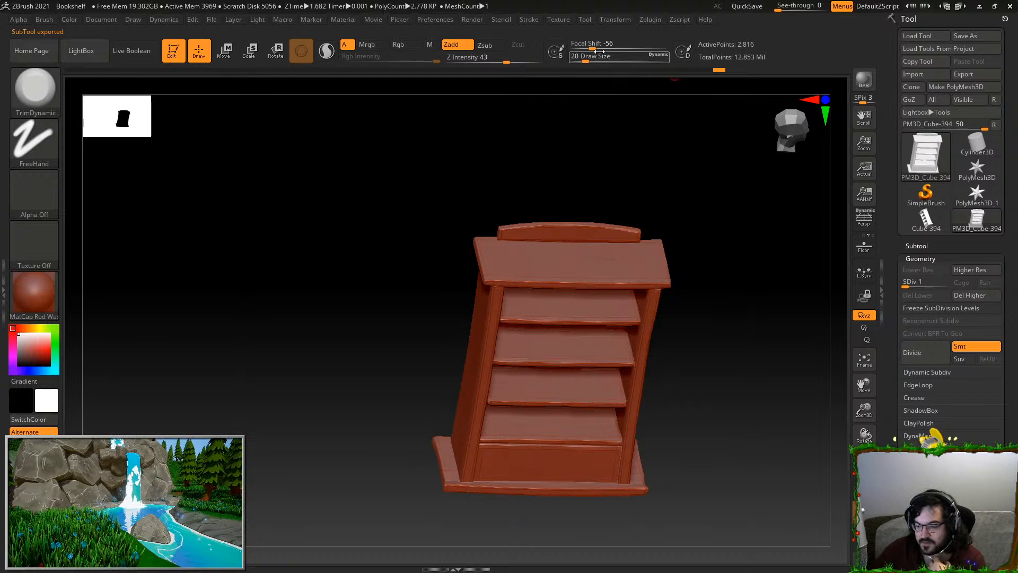
Raise the bookcase's subdivision level to 7 and check the sculpted wood detail on the shelves up close
{"action": "left_click_drag", "start_coordinate": [907, 279], "coordinate": [935, 273]}
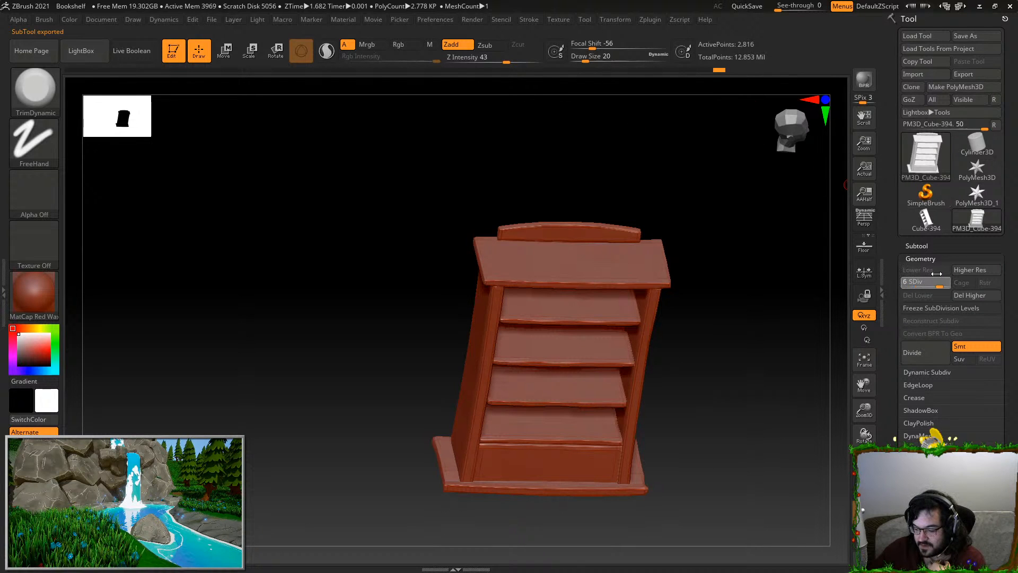
{"action": "left_click_drag", "start_coordinate": [732, 334], "coordinate": [638, 391]}
{"action": "left_click_drag", "start_coordinate": [219, 277], "coordinate": [906, 240]}
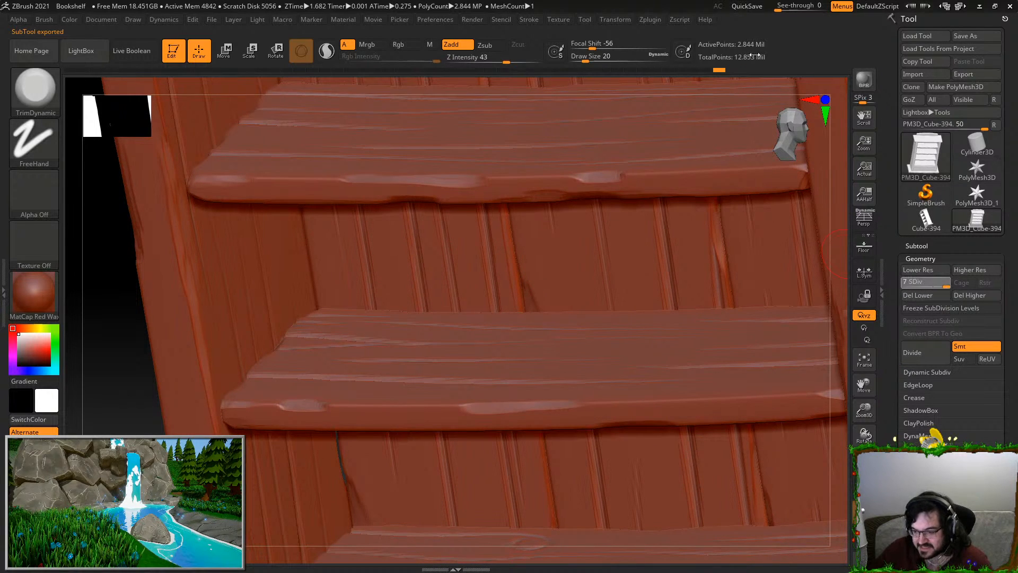
Unhide the hidden front trim of the bookcase and export the complete mesh at its highest subdivision level
{"action": "left_click", "coordinate": [590, 18]}
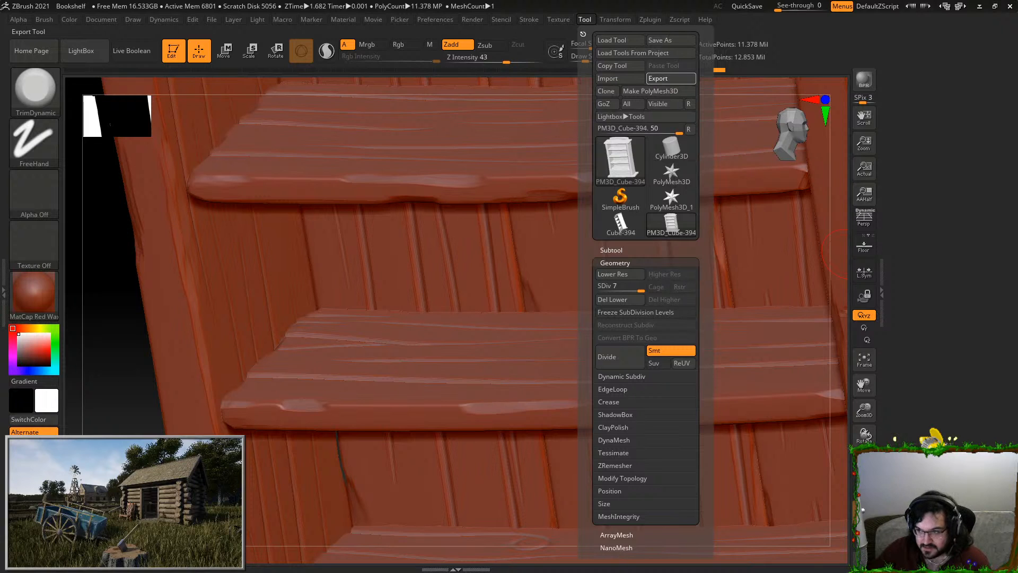
{"action": "key", "text": "f"}
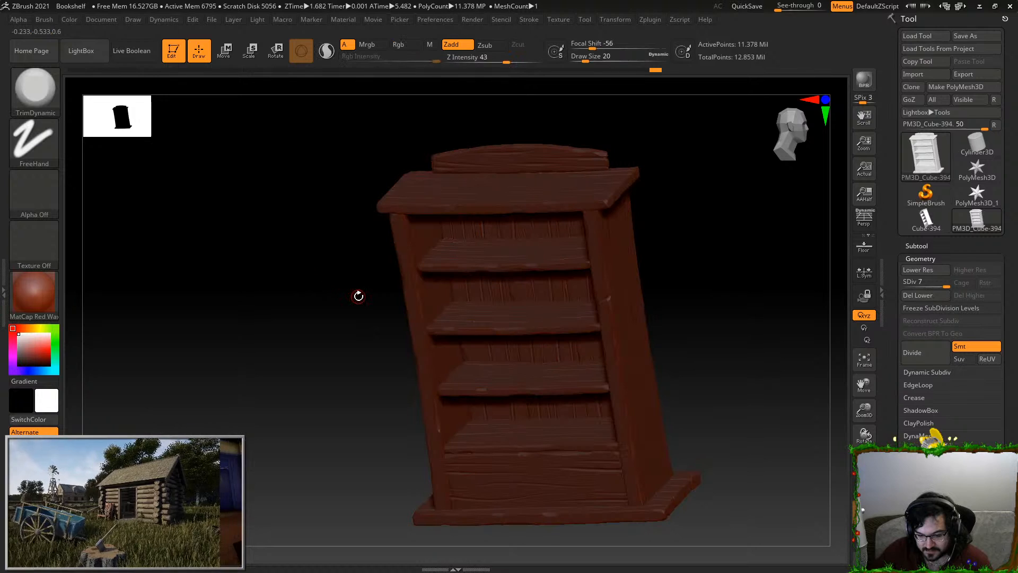
{"action": "key", "text": "ctrl+shift"}
{"action": "left_click", "coordinate": [330, 289], "text": "ctrl+shift"}
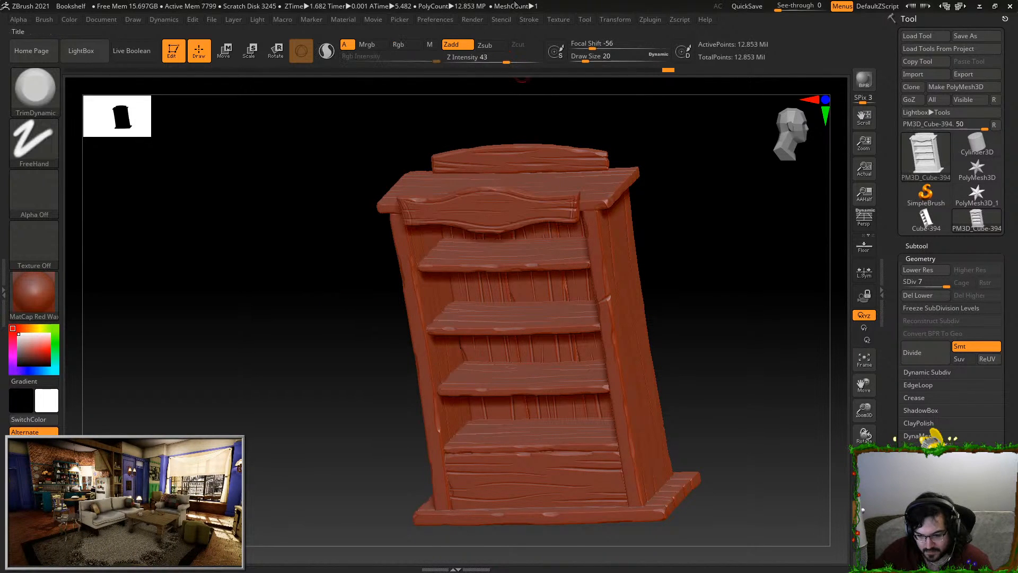
{"action": "left_click", "coordinate": [585, 20]}
{"action": "left_click", "coordinate": [650, 76]}
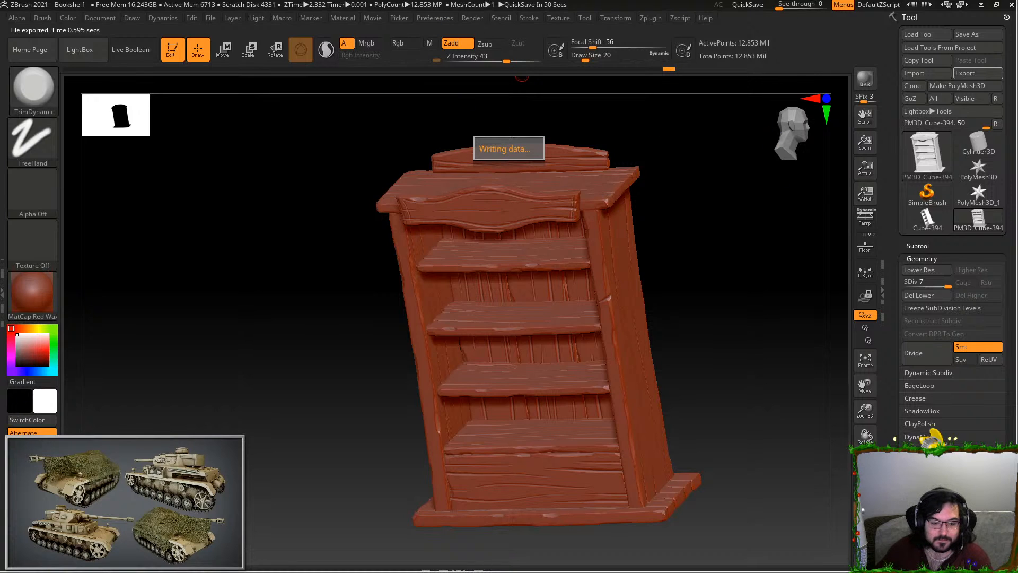
Switch to Maya LT, put the selected original bookcase on a new display layer and hide that layer
{"action": "key", "text": "alt+Tab"}
{"action": "left_click", "coordinate": [482, 188]}
{"action": "left_click", "coordinate": [717, 409]}
{"action": "left_click", "coordinate": [493, 190]}
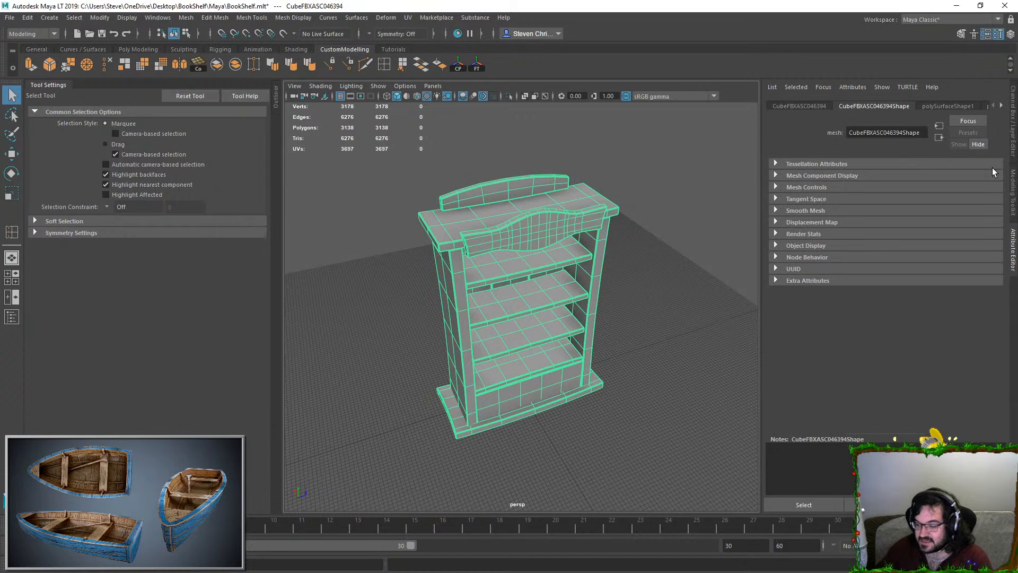
{"action": "left_click", "coordinate": [1011, 121]}
{"action": "left_click", "coordinate": [999, 417]}
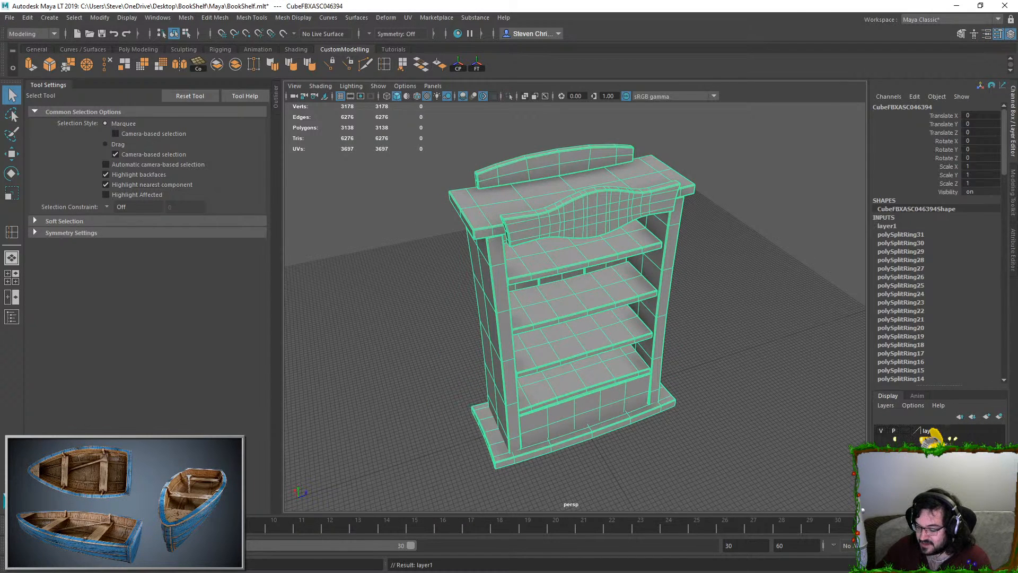
{"action": "left_click", "coordinate": [880, 430]}
{"action": "left_click", "coordinate": [859, 419]}
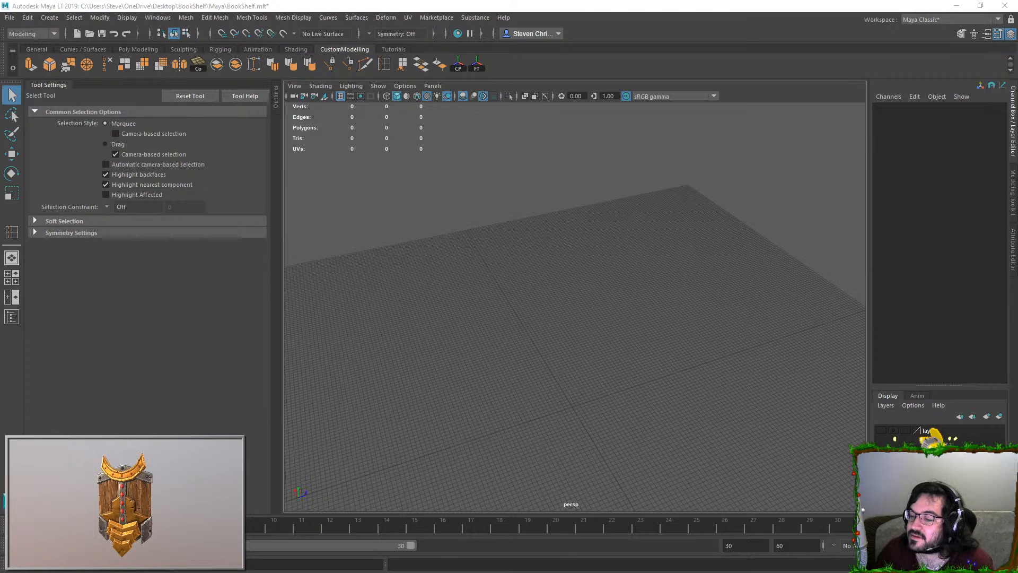
Import the exported low-poly bookcase into the Maya scene and inspect its wireframe from the front and side
{"action": "left_click_drag", "start_coordinate": [235, 137], "coordinate": [454, 288]}
{"action": "left_click_drag", "start_coordinate": [609, 300], "coordinate": [565, 215], "text": "alt"}
{"action": "left_click", "coordinate": [591, 261]}
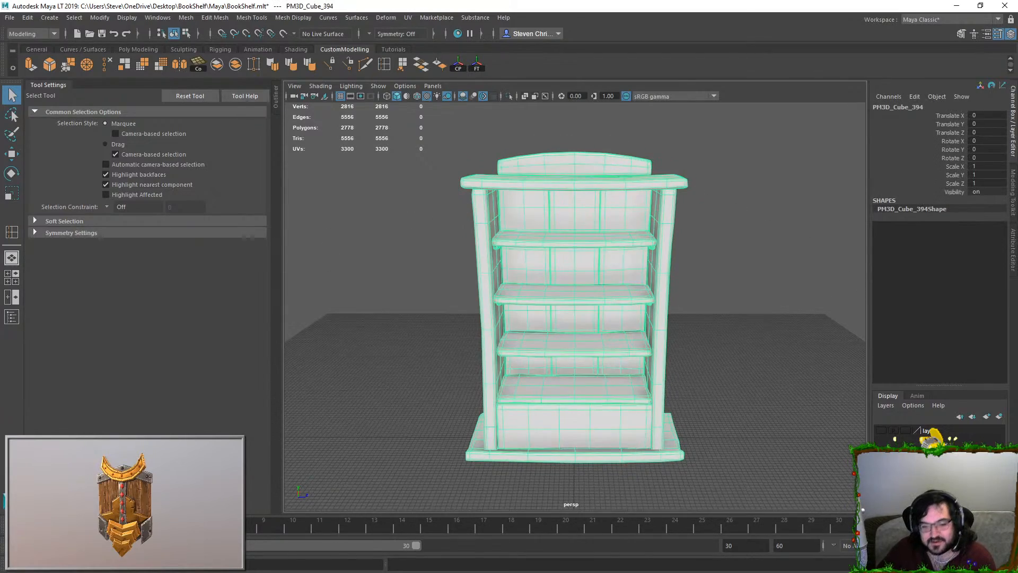
{"action": "left_click_drag", "start_coordinate": [348, 328], "coordinate": [416, 331], "text": "alt"}
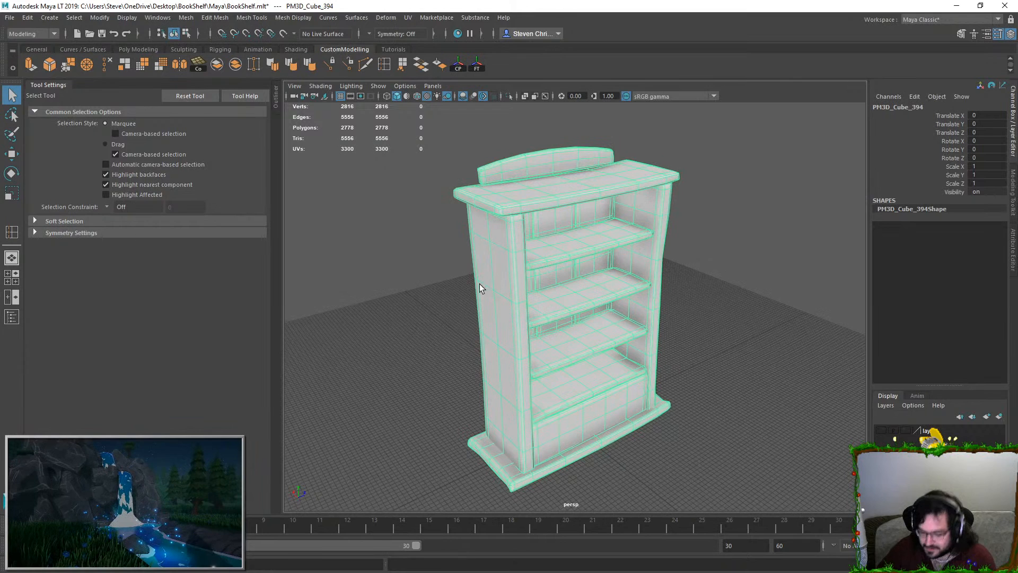
{"action": "left_click", "coordinate": [734, 298]}
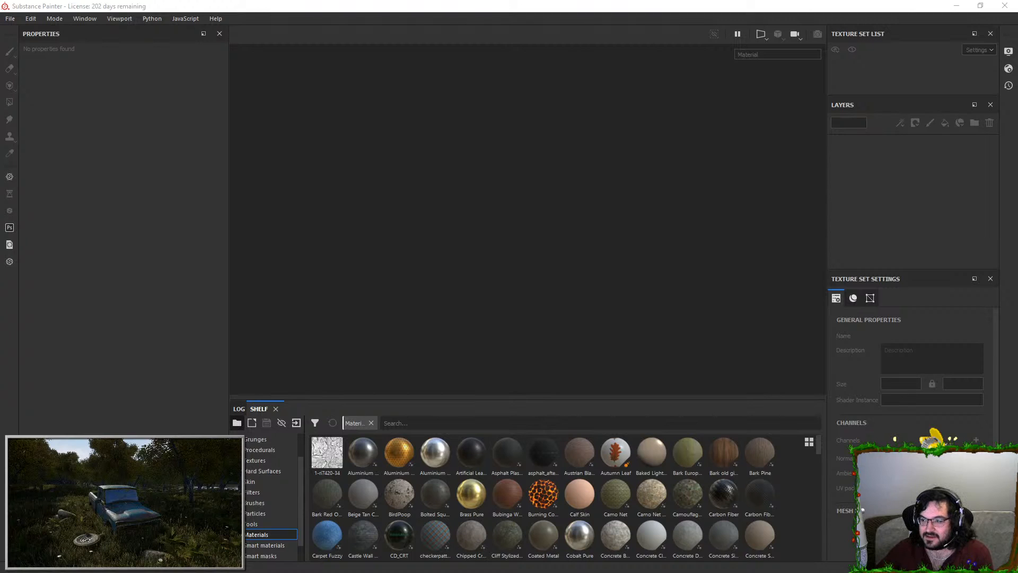
Switch to Substance Painter, create a new project from SM_BookShelf.fbx and bring the whole bookcase into view
{"action": "left_click_drag", "start_coordinate": [1017, 106], "coordinate": [609, 217]}
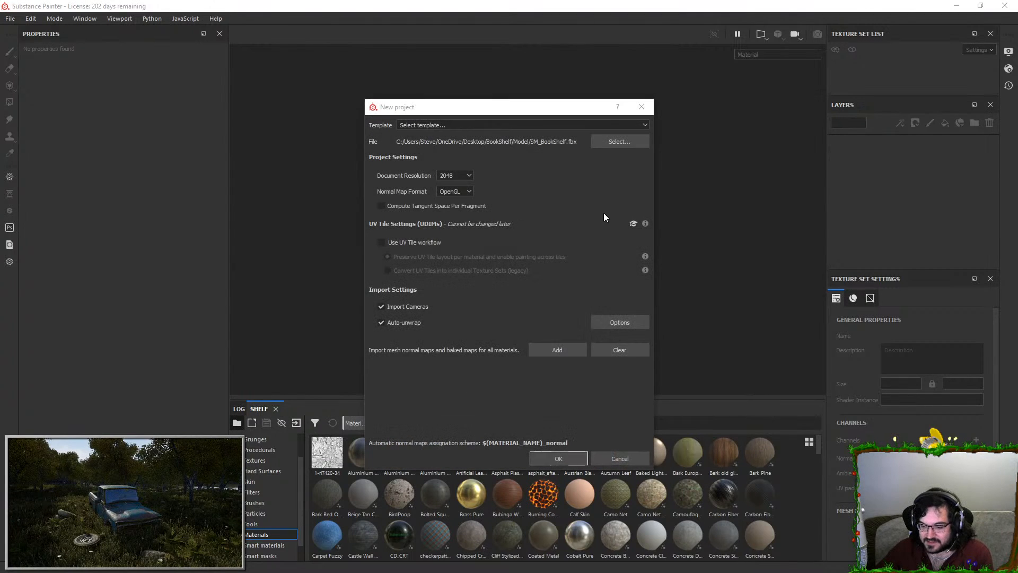
{"action": "left_click", "coordinate": [552, 461]}
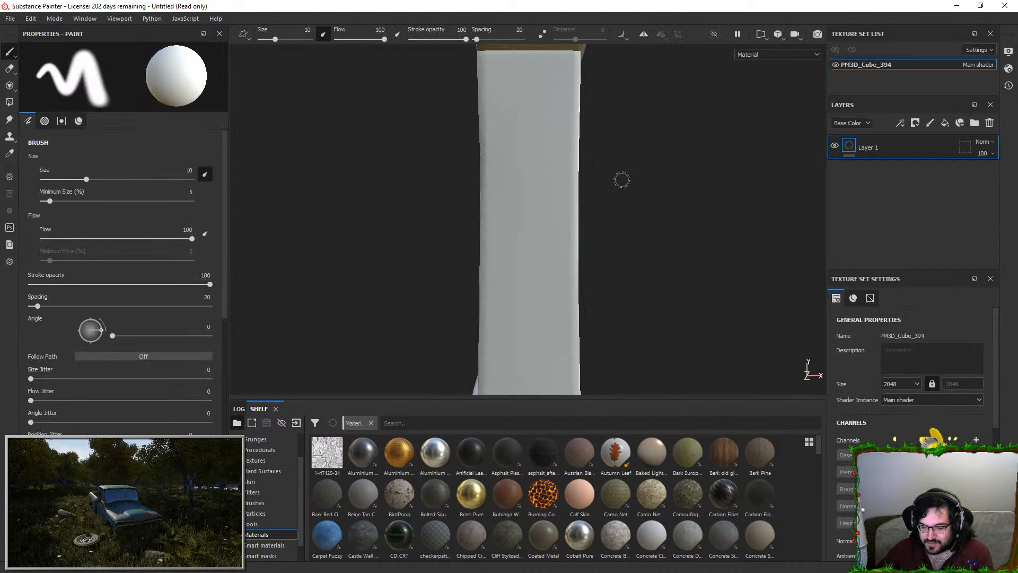
{"action": "left_click_drag", "start_coordinate": [622, 179], "coordinate": [634, 106], "text": "alt"}
{"action": "right_click_drag", "start_coordinate": [634, 106], "coordinate": [647, 97], "text": "alt"}
{"action": "left_click_drag", "start_coordinate": [563, 186], "coordinate": [752, 256], "text": "alt"}
{"action": "middle_click_drag", "start_coordinate": [751, 256], "coordinate": [773, 258], "text": "alt"}
{"action": "scroll", "coordinate": [901, 392], "scroll_direction": "down", "scroll_amount": 3}
Bake all mesh maps for the bookcase at an output size of 2048
{"action": "left_click", "coordinate": [901, 512]}
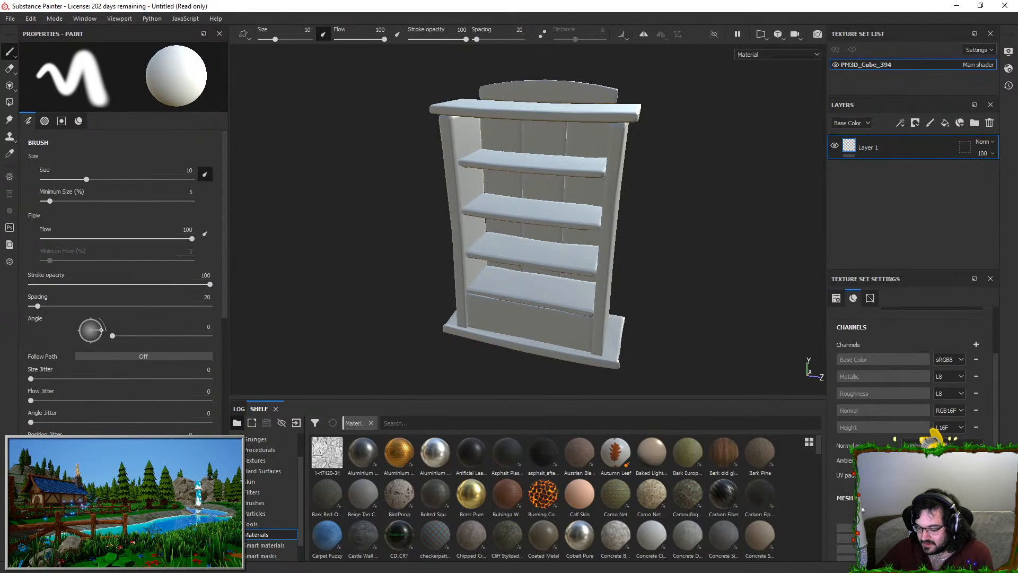
{"action": "left_click", "coordinate": [504, 144]}
{"action": "left_click", "coordinate": [488, 194]}
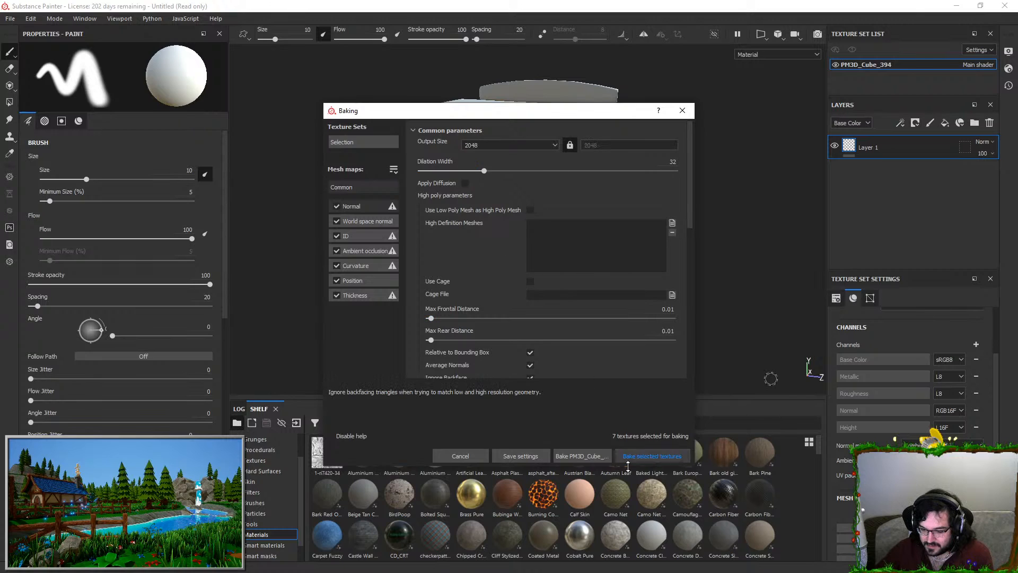
{"action": "left_click", "coordinate": [652, 456]}
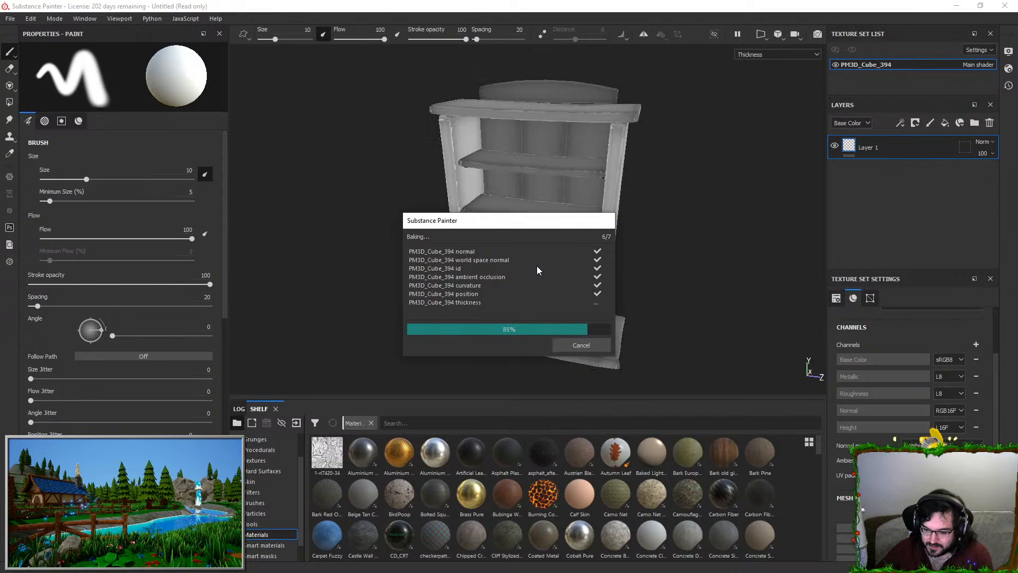
{"action": "left_click", "coordinate": [562, 346]}
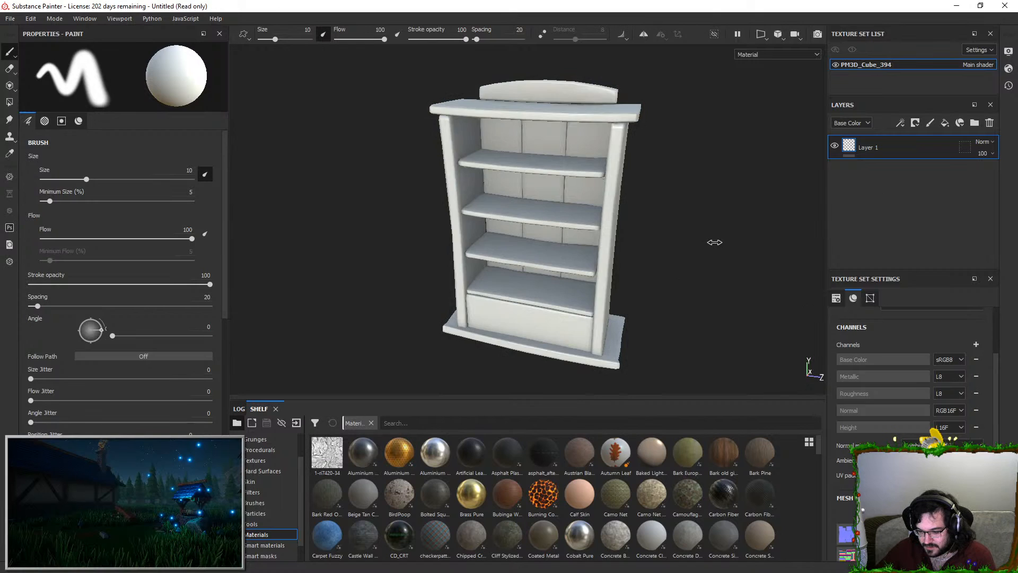
Search the smart materials for "stylized" and add WoodStylizedVariant to the layer stack below Layer 1
{"action": "left_click", "coordinate": [265, 554]}
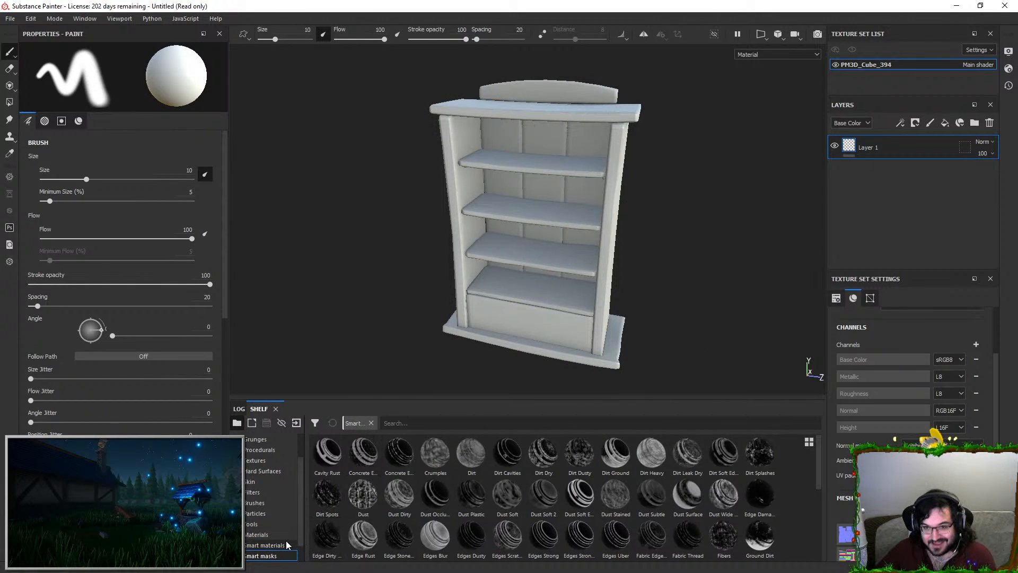
{"action": "left_click", "coordinate": [286, 543]}
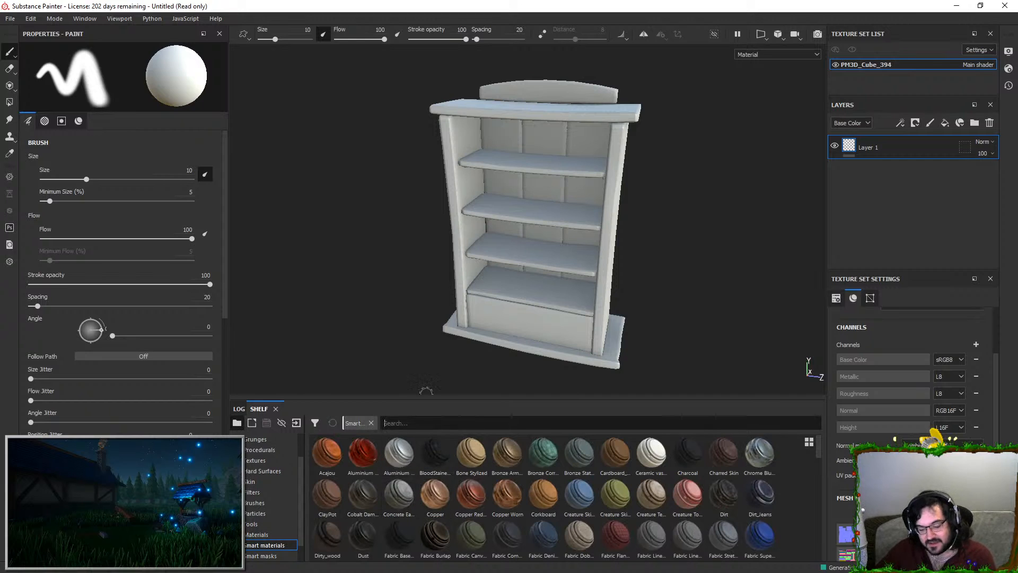
{"action": "type", "text": "stylized"}
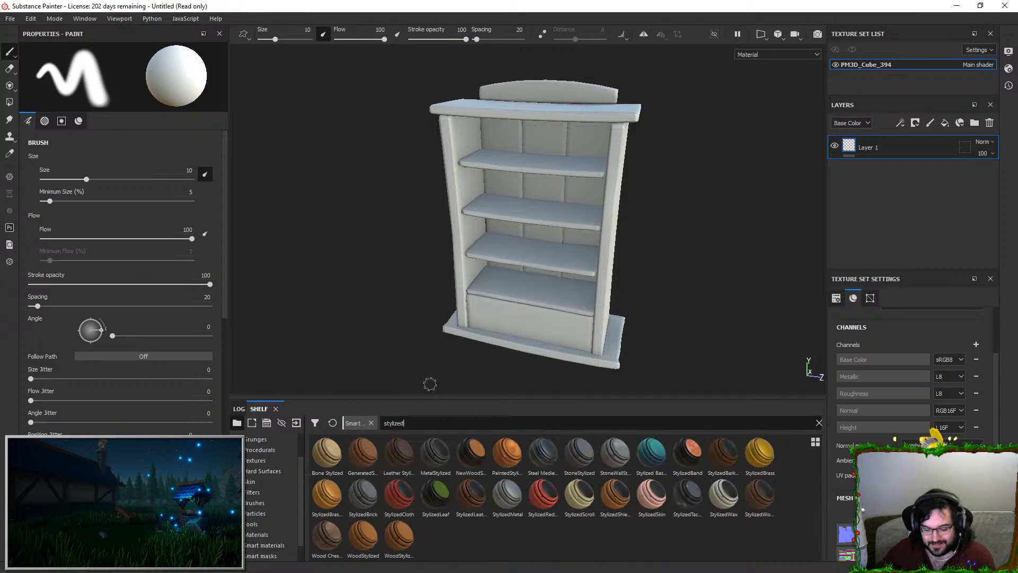
{"action": "left_click_drag", "start_coordinate": [399, 538], "coordinate": [883, 194]}
{"action": "left_click_drag", "start_coordinate": [586, 274], "coordinate": [618, 249], "text": "alt"}
{"action": "scroll", "coordinate": [618, 250], "scroll_direction": "up", "scroll_amount": 2}
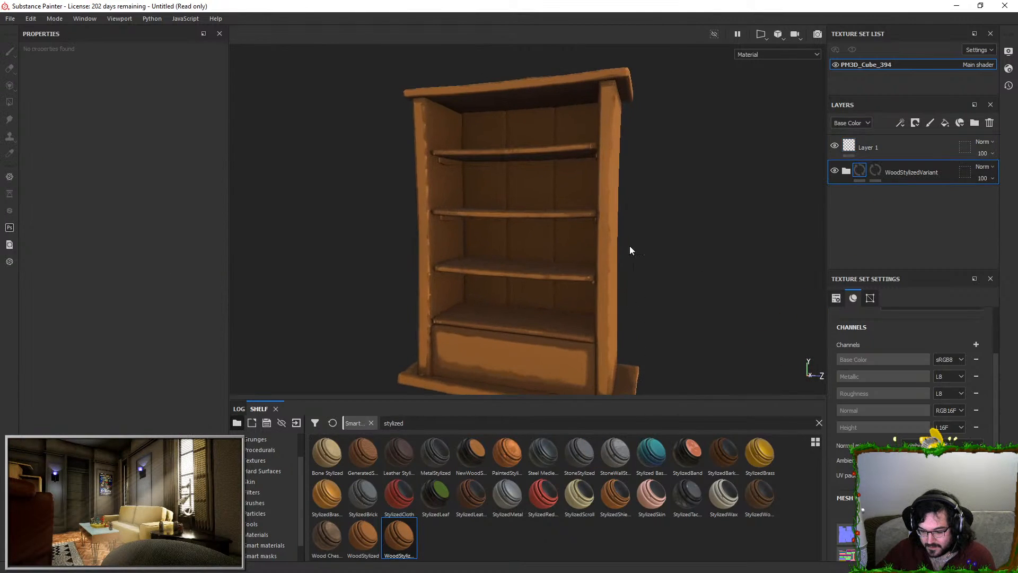
Expand the WoodStylizedVariant group and hide Fill layer 1 copy 3 and Fill layer 1 copy 2
{"action": "left_click", "coordinate": [834, 171]}
{"action": "left_click", "coordinate": [834, 171]}
{"action": "left_click", "coordinate": [846, 171]}
{"action": "left_click", "coordinate": [834, 221]}
{"action": "left_click", "coordinate": [834, 221]}
{"action": "left_click", "coordinate": [834, 221]}
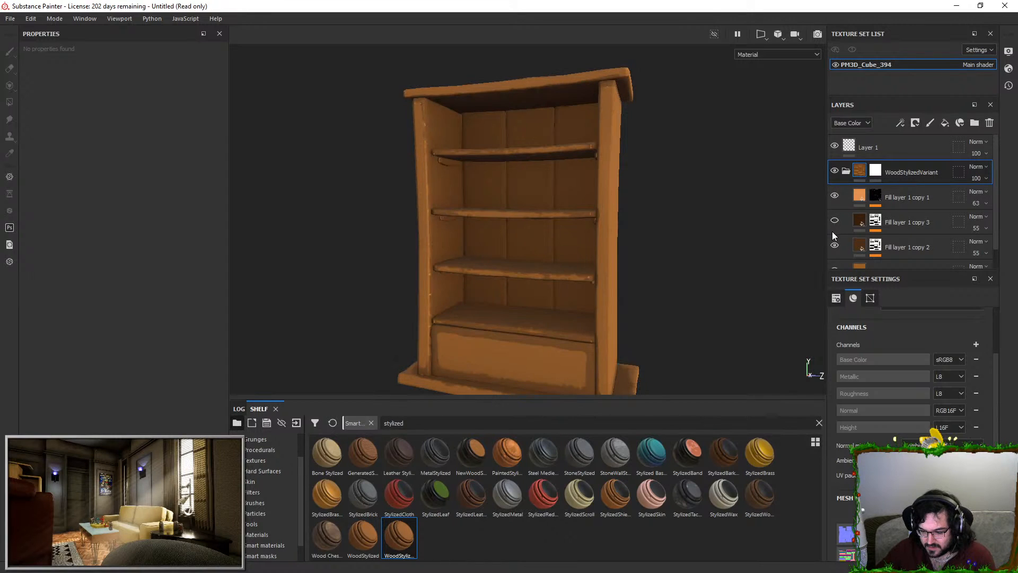
{"action": "left_click", "coordinate": [834, 246]}
{"action": "mouse_move", "coordinate": [720, 246]}
{"action": "left_mouse_down", "text": "alt"}
{"action": "mouse_move", "coordinate": [695, 202]}
{"action": "mouse_move", "coordinate": [739, 254]}
{"action": "left_mouse_up", "text": "alt"}
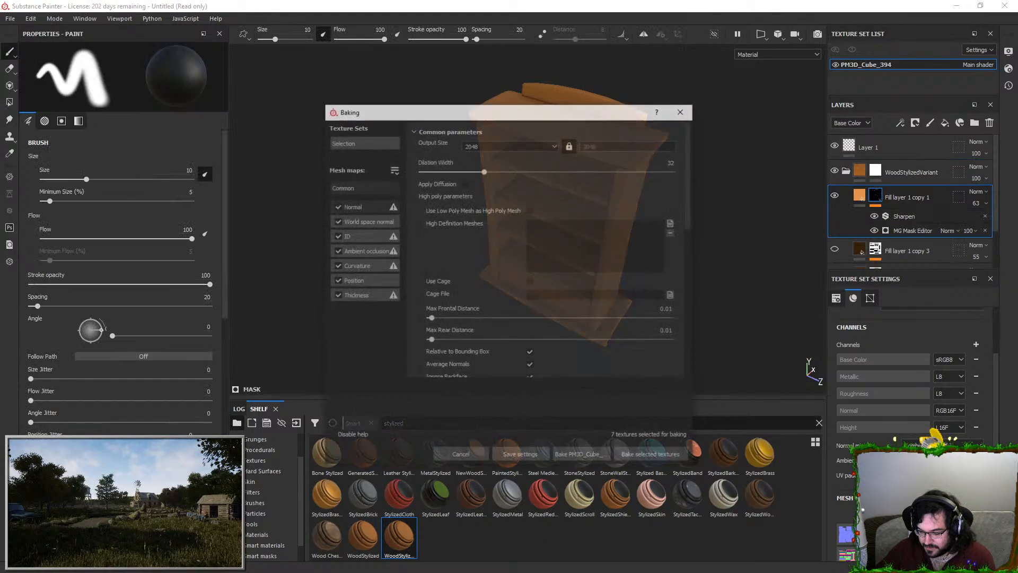
Set the curvature baking method to Generate from Mesh and rebake all selected mesh maps
{"action": "left_click", "coordinate": [355, 265]}
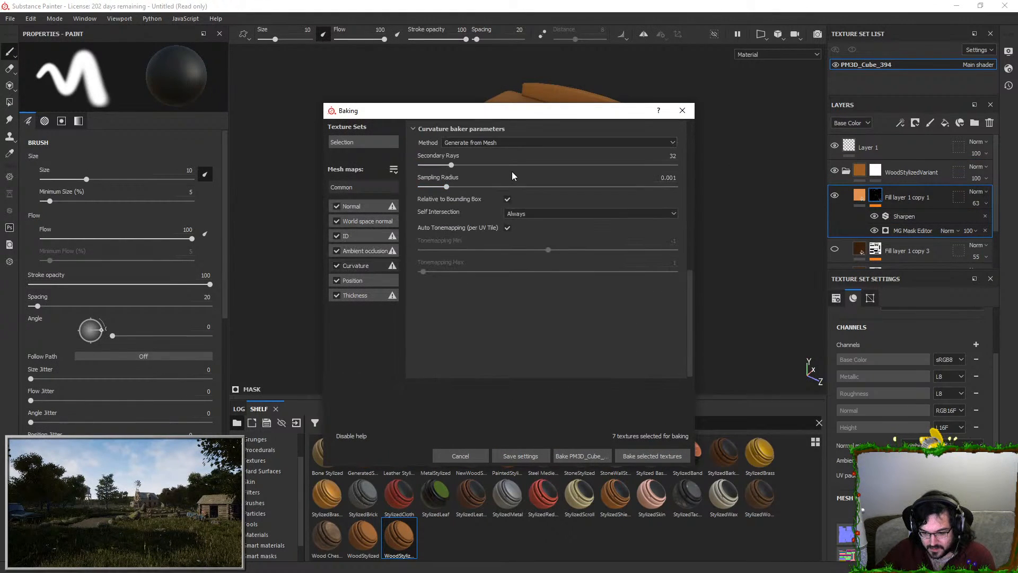
{"action": "left_click", "coordinate": [662, 454]}
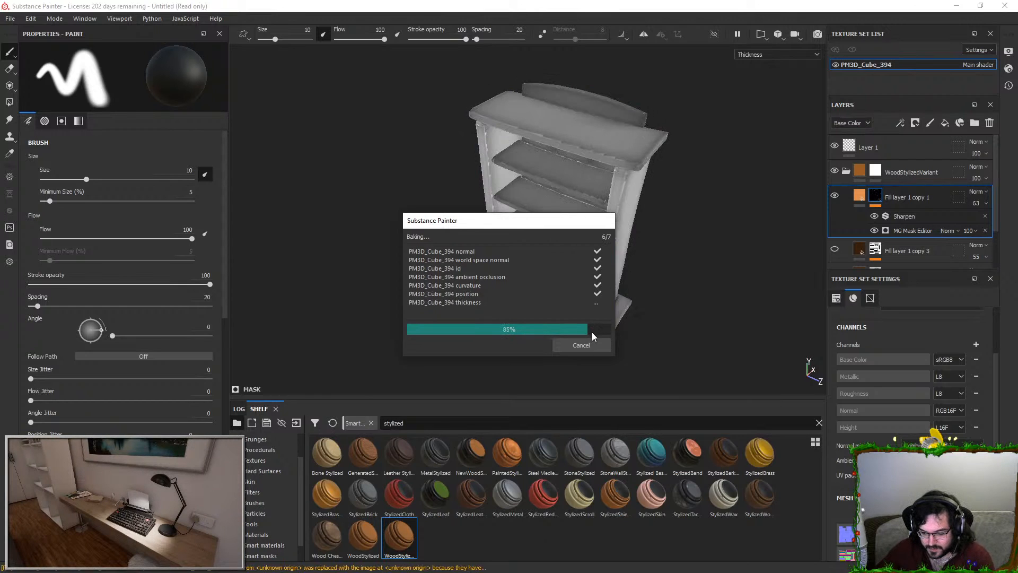
{"action": "left_click", "coordinate": [594, 346]}
{"action": "scroll", "coordinate": [683, 248], "scroll_direction": "up", "scroll_amount": 5}
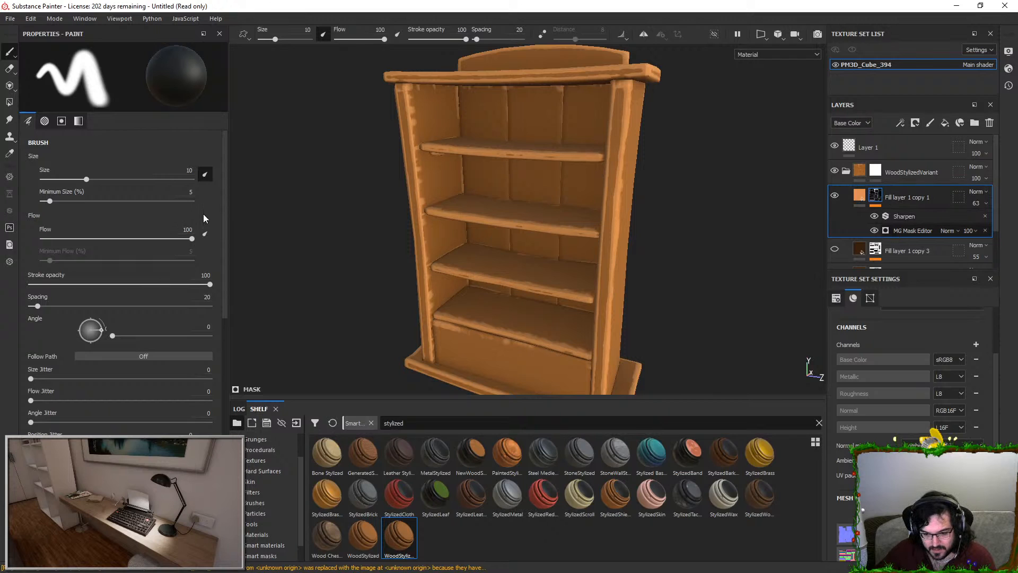
Set the Global Balance of the MG Mask Editor on Fill layer 1 copy 1 to 0.07 and check the edge highlights
{"action": "left_click_drag", "start_coordinate": [84, 162], "coordinate": [46, 160]}
{"action": "scroll", "coordinate": [459, 257], "scroll_direction": "up", "scroll_amount": 3}
{"action": "left_click_drag", "start_coordinate": [459, 257], "coordinate": [559, 125], "text": "alt"}
{"action": "middle_click_drag", "start_coordinate": [550, 234], "coordinate": [549, 136], "text": "alt"}
{"action": "scroll", "coordinate": [550, 136], "scroll_direction": "up", "scroll_amount": 2}
{"action": "left_click_drag", "start_coordinate": [550, 136], "coordinate": [535, 225], "text": "alt"}
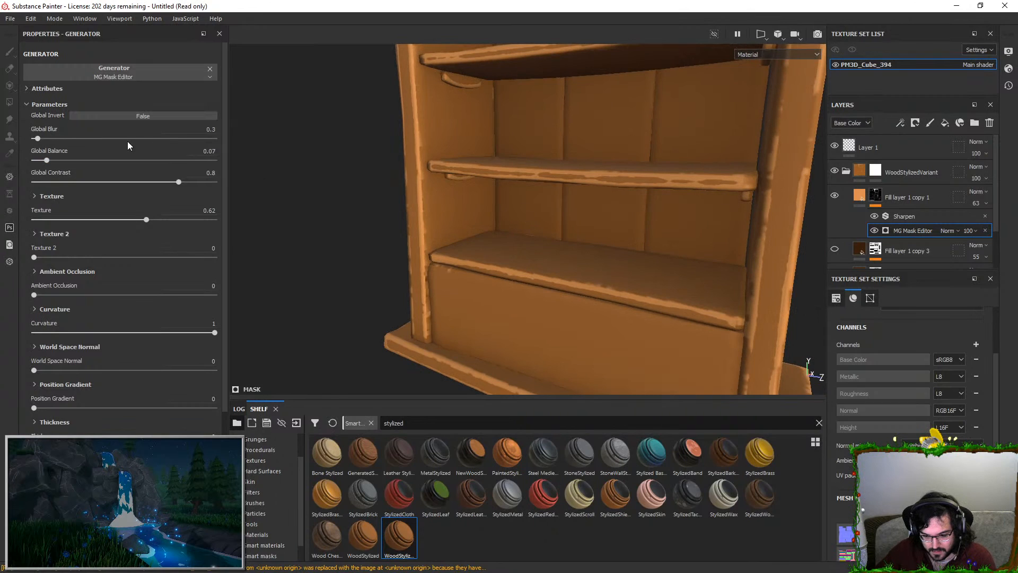
Set the mask generator's Global Blur to 0 and examine the sharper highlights along the shelf edges
{"action": "mouse_move", "coordinate": [43, 139]}
{"action": "left_mouse_down"}
{"action": "mouse_move", "coordinate": [50, 136]}
{"action": "mouse_move", "coordinate": [15, 143]}
{"action": "mouse_move", "coordinate": [30, 140]}
{"action": "left_mouse_up"}
{"action": "left_click_drag", "start_coordinate": [549, 218], "coordinate": [413, 196], "text": "alt"}
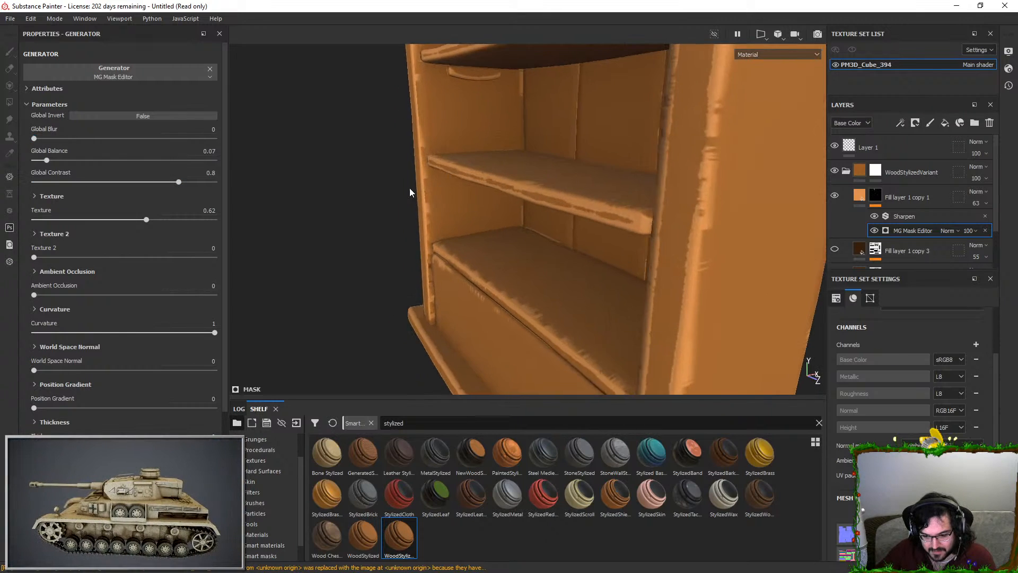
{"action": "scroll", "coordinate": [414, 195], "scroll_direction": "up", "scroll_amount": 3}
{"action": "middle_click_drag", "start_coordinate": [414, 196], "coordinate": [580, 265], "text": "alt"}
{"action": "left_click_drag", "start_coordinate": [579, 266], "coordinate": [575, 214], "text": "alt"}
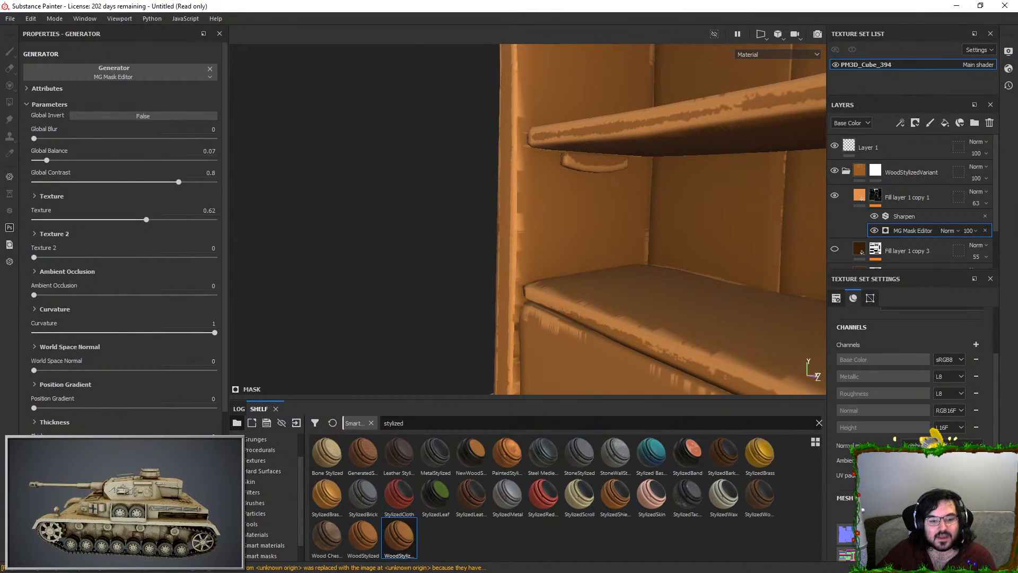
Switch to Maya, open the bookcase's layout in a maximized UV Editor and select all its UVs
{"action": "key", "text": "alt+Tab"}
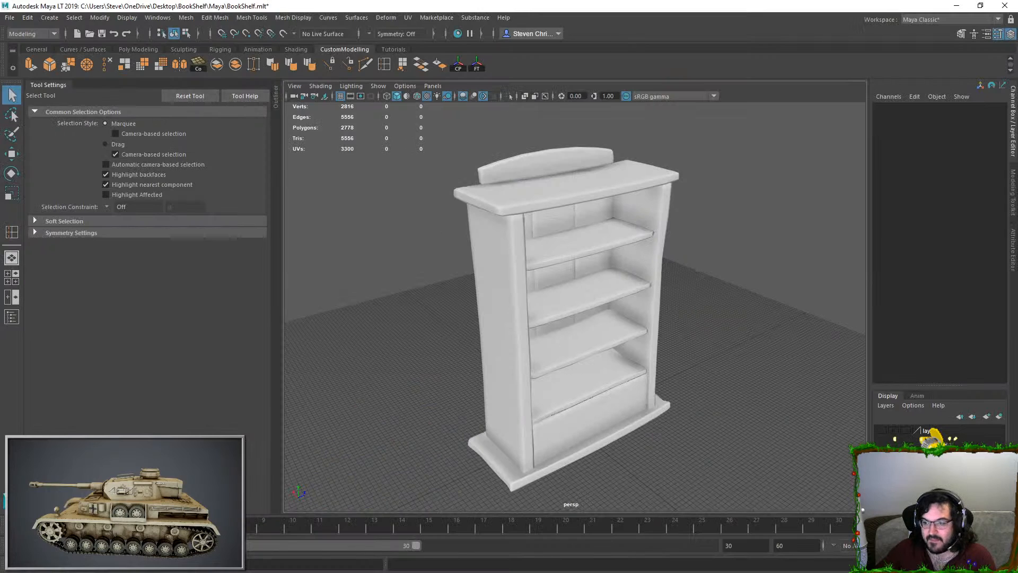
{"action": "left_click", "coordinate": [504, 205]}
{"action": "left_click", "coordinate": [408, 18]}
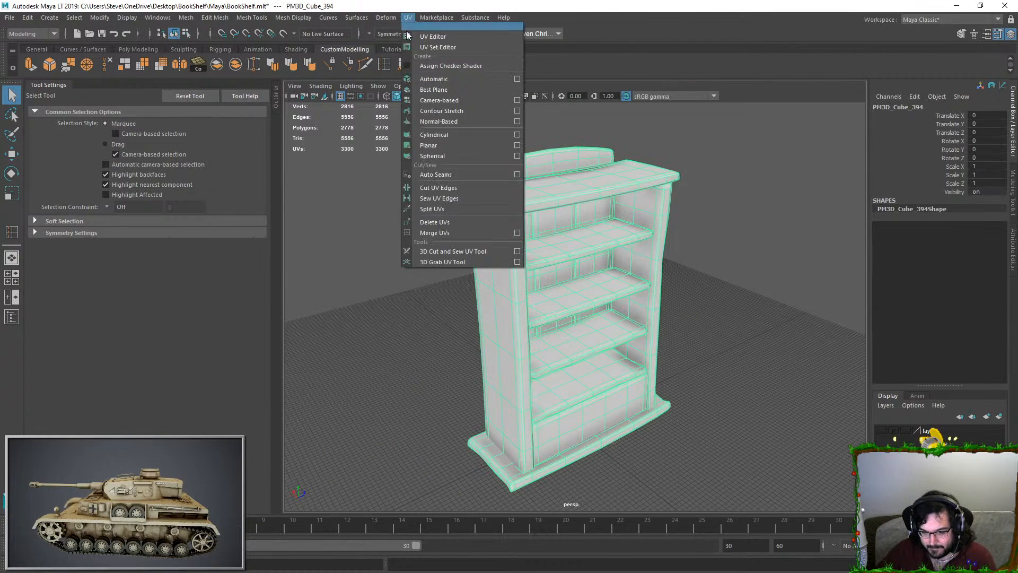
{"action": "left_click", "coordinate": [424, 32]}
{"action": "left_click_drag", "start_coordinate": [792, 137], "coordinate": [587, 126]}
{"action": "double_click", "coordinate": [586, 125]}
{"action": "left_click_drag", "start_coordinate": [326, 63], "coordinate": [715, 315]}
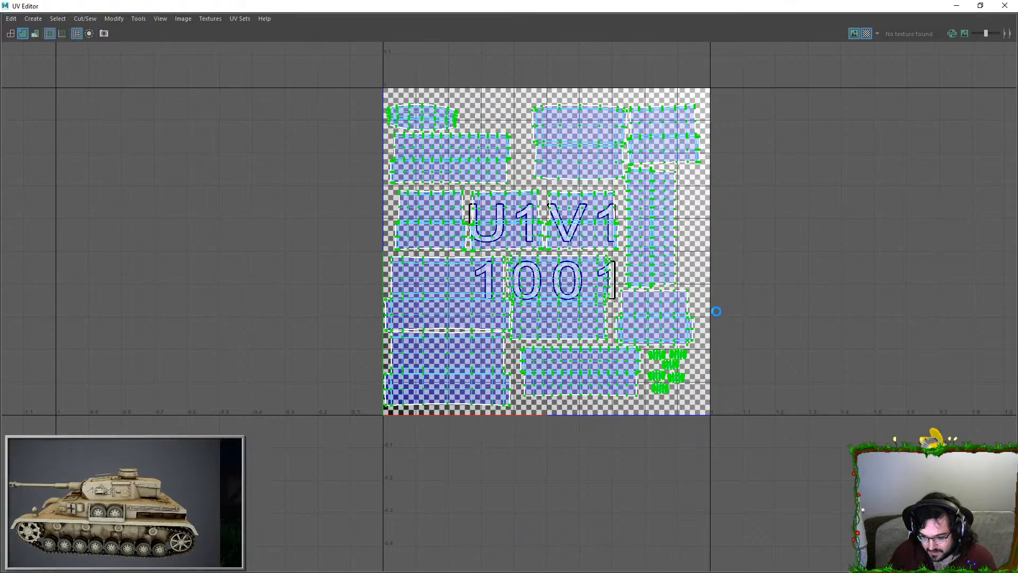
Nudge the square middle UV shell slightly right and the bottom middle shell slightly down to widen the gaps
{"action": "scroll", "coordinate": [663, 358], "scroll_direction": "up", "scroll_amount": 5}
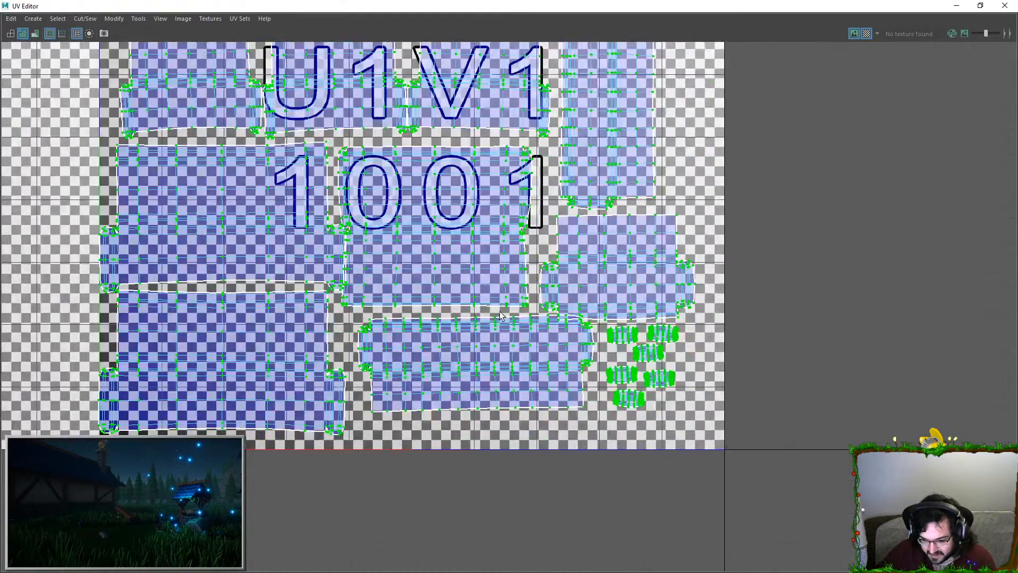
{"action": "double_click", "coordinate": [299, 190]}
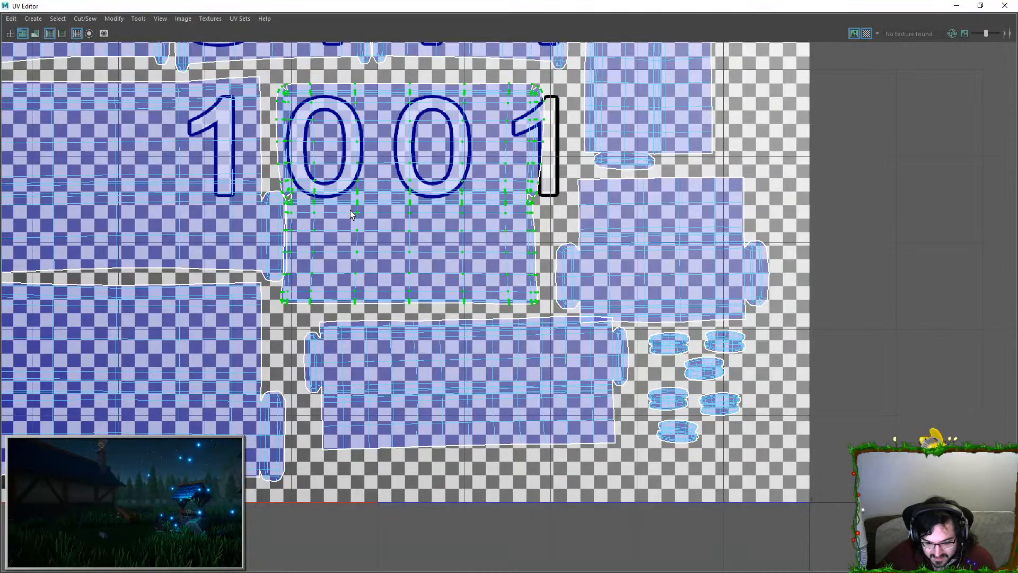
{"action": "left_click_drag", "start_coordinate": [410, 194], "coordinate": [418, 192]}
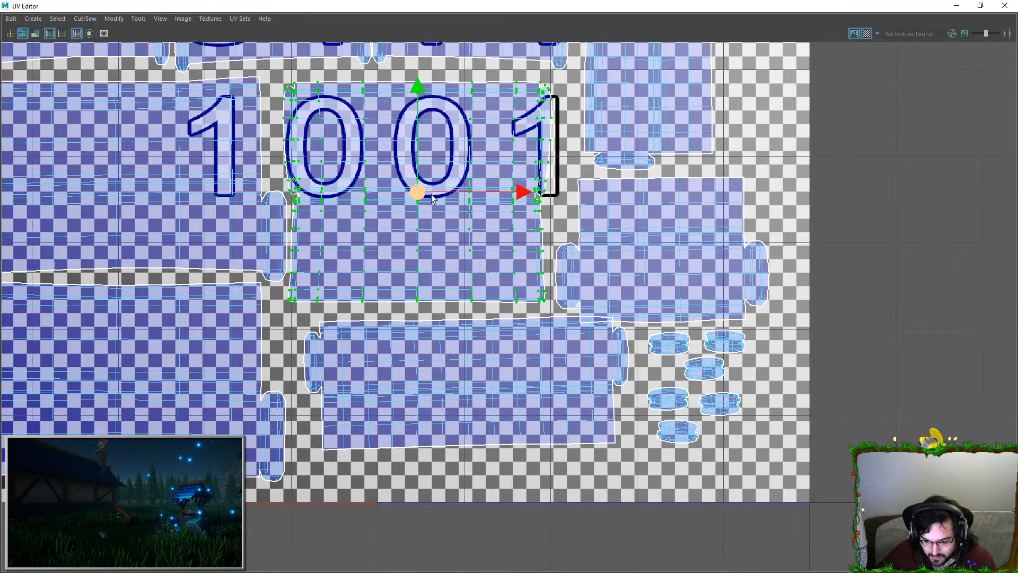
{"action": "scroll", "coordinate": [581, 289], "scroll_direction": "down", "scroll_amount": 2}
{"action": "middle_click_drag", "start_coordinate": [584, 282], "coordinate": [660, 298], "text": "alt"}
{"action": "double_click", "coordinate": [634, 348]}
{"action": "left_click_drag", "start_coordinate": [577, 364], "coordinate": [575, 379]}
{"action": "middle_click_drag", "start_coordinate": [609, 314], "coordinate": [583, 561], "text": "alt"}
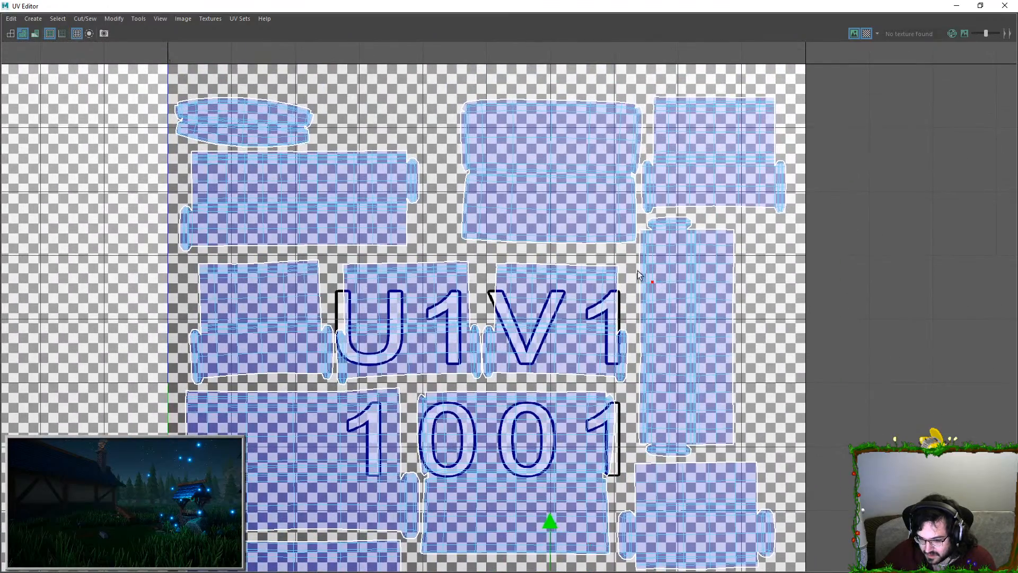
{"action": "scroll", "coordinate": [646, 263], "scroll_direction": "down", "scroll_amount": 4}
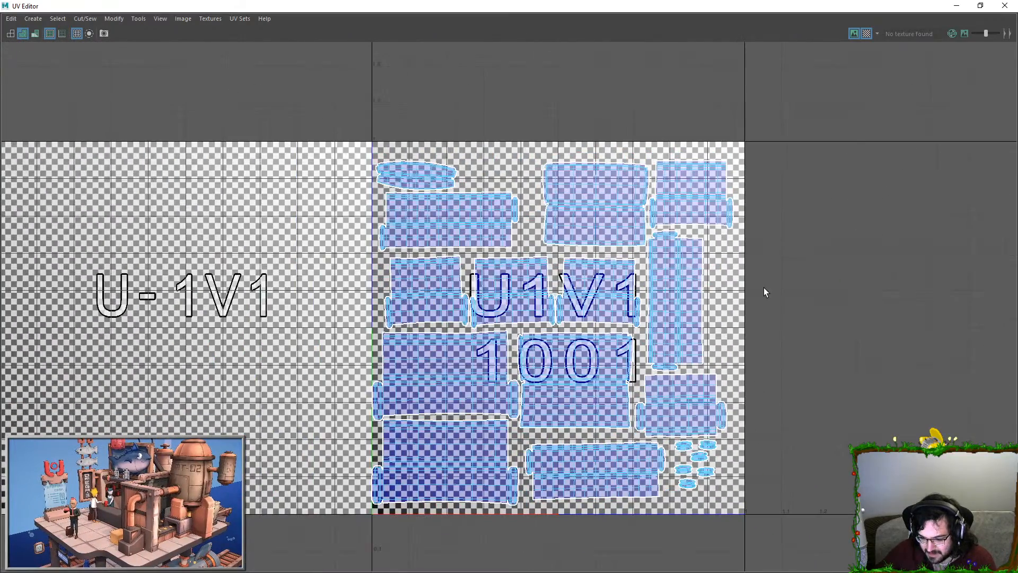
Reopen the UV Editor and shift the square middle shell and its lower-right neighbour slightly right
{"action": "left_click", "coordinate": [1006, 6]}
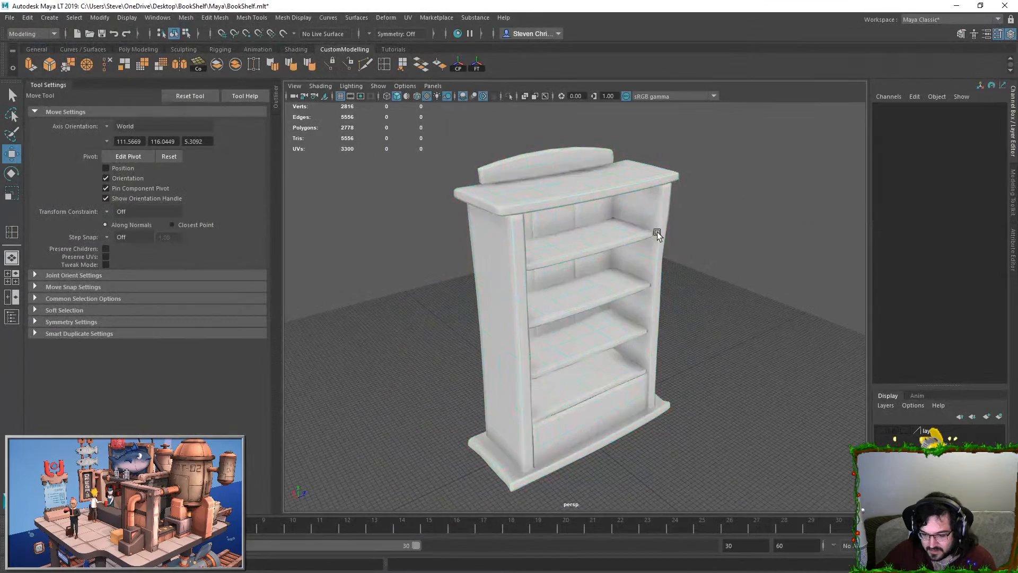
{"action": "left_click", "coordinate": [406, 18]}
{"action": "left_click", "coordinate": [426, 30]}
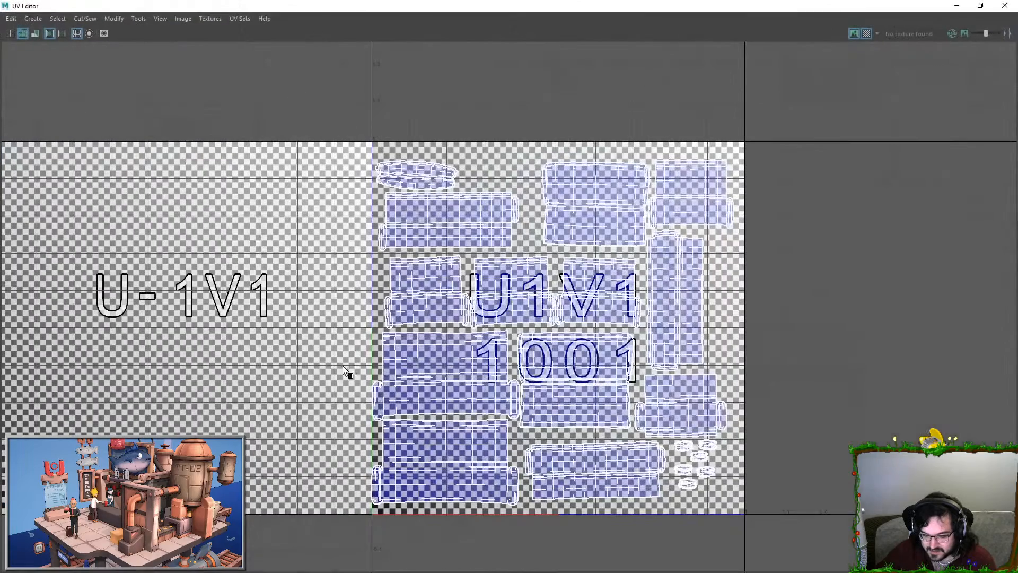
{"action": "right_click_drag", "start_coordinate": [431, 443], "coordinate": [429, 428], "text": "ctrl"}
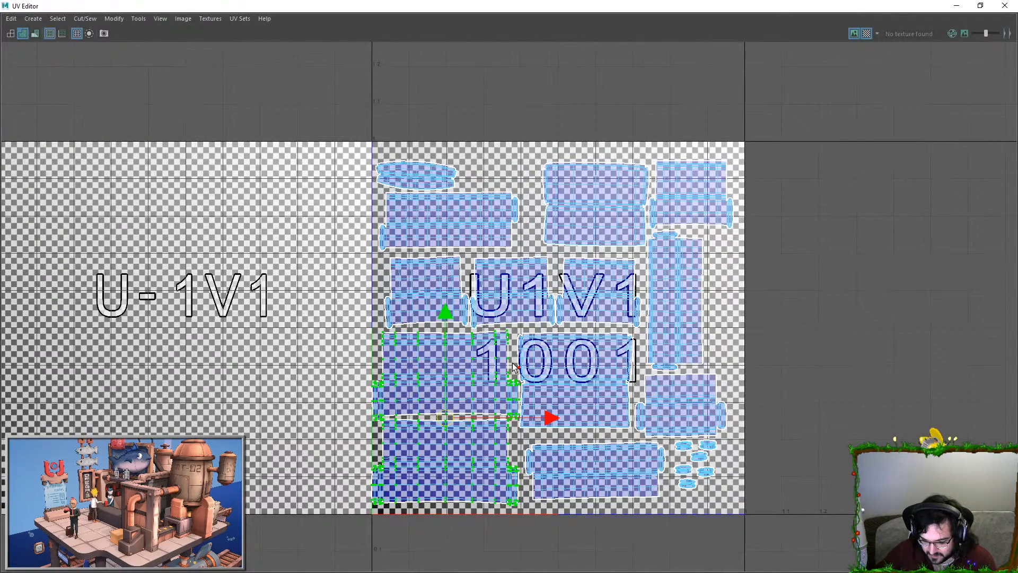
{"action": "left_click", "coordinate": [532, 359]}
{"action": "right_click_drag", "start_coordinate": [532, 360], "coordinate": [561, 418], "text": "ctrl"}
{"action": "right_click_drag", "start_coordinate": [594, 364], "coordinate": [610, 390], "text": "ctrl"}
{"action": "double_click", "coordinate": [698, 402], "text": "shift"}
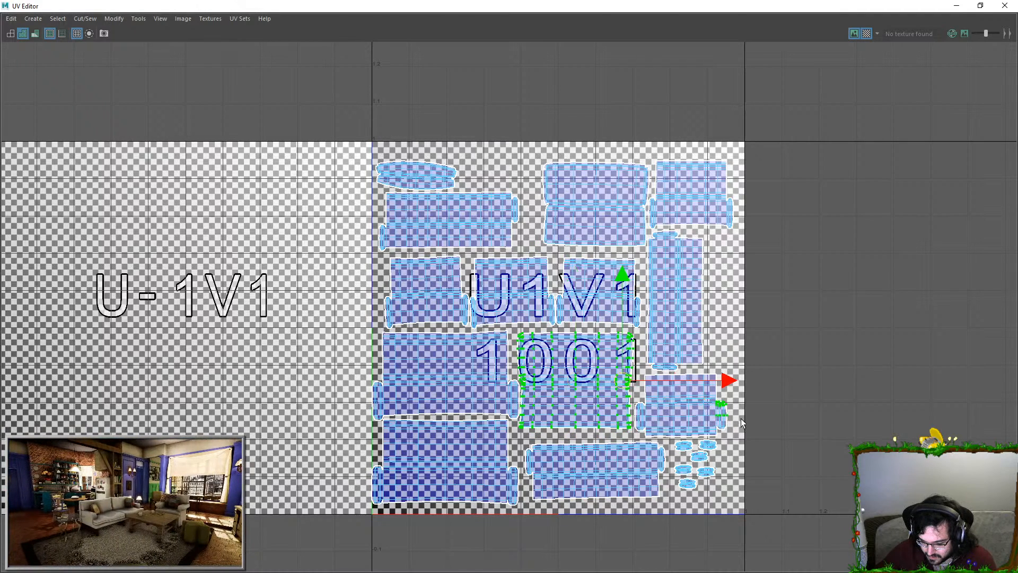
{"action": "left_click_drag", "start_coordinate": [623, 389], "coordinate": [626, 390]}
Move the two large lower-left UV shells slightly right, away from the tile's left border
{"action": "left_click", "coordinate": [512, 396]}
{"action": "left_click", "coordinate": [471, 440], "text": "shift"}
{"action": "right_click_drag", "start_coordinate": [495, 430], "coordinate": [512, 459], "text": "ctrl"}
{"action": "left_click_drag", "start_coordinate": [522, 421], "coordinate": [524, 420]}
Scale all UV shells up together so they fill the U1V1 tile
{"action": "left_click_drag", "start_coordinate": [292, 110], "coordinate": [768, 530]}
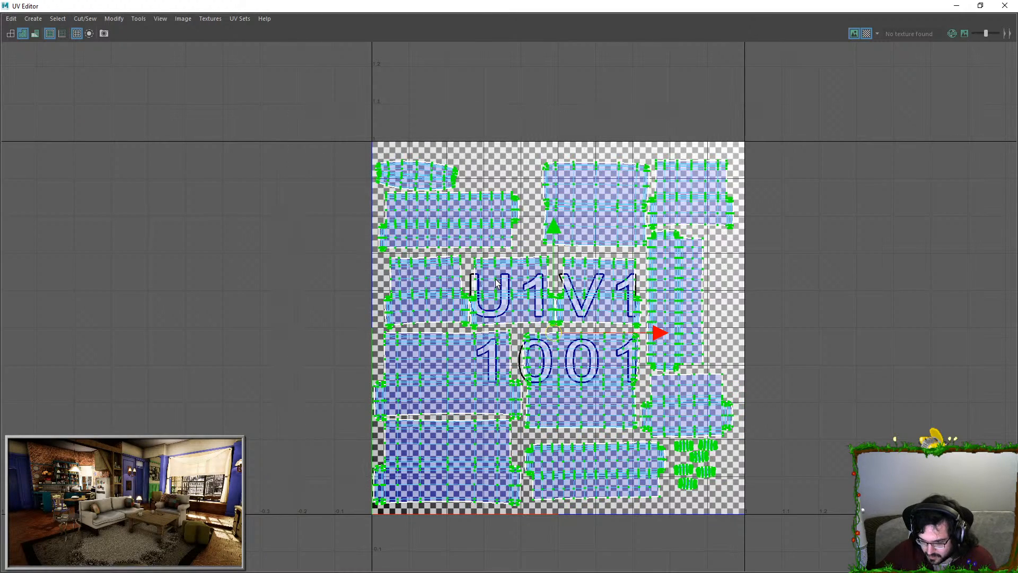
{"action": "left_click_drag", "start_coordinate": [552, 333], "coordinate": [559, 334]}
{"action": "key", "text": "w"}
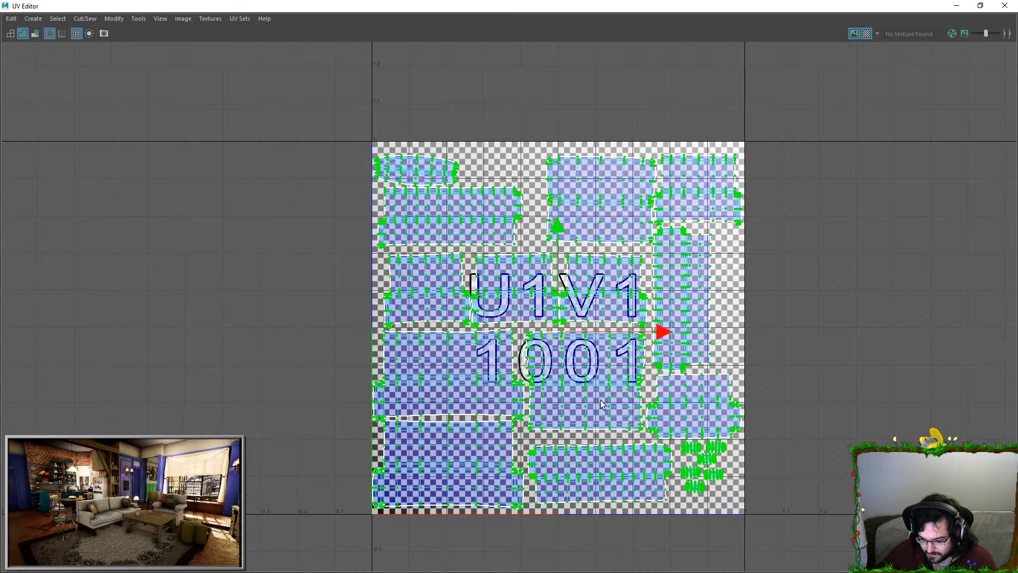
{"action": "left_click_drag", "start_coordinate": [549, 336], "coordinate": [549, 334]}
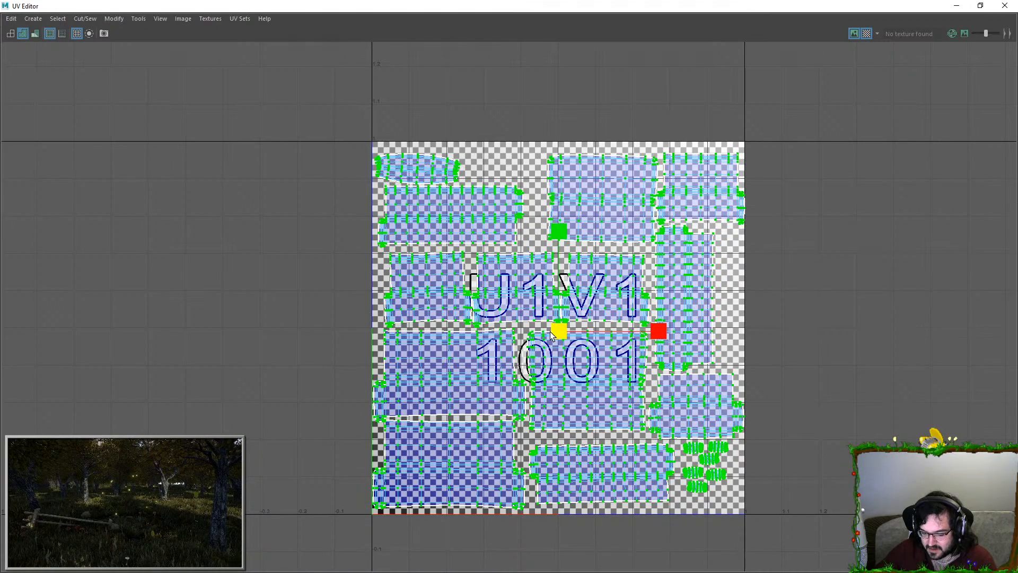
Close the UV Editor and export the selected bookcase mesh with its revised UVs
{"action": "left_click", "coordinate": [942, 46]}
{"action": "left_click", "coordinate": [1003, 6]}
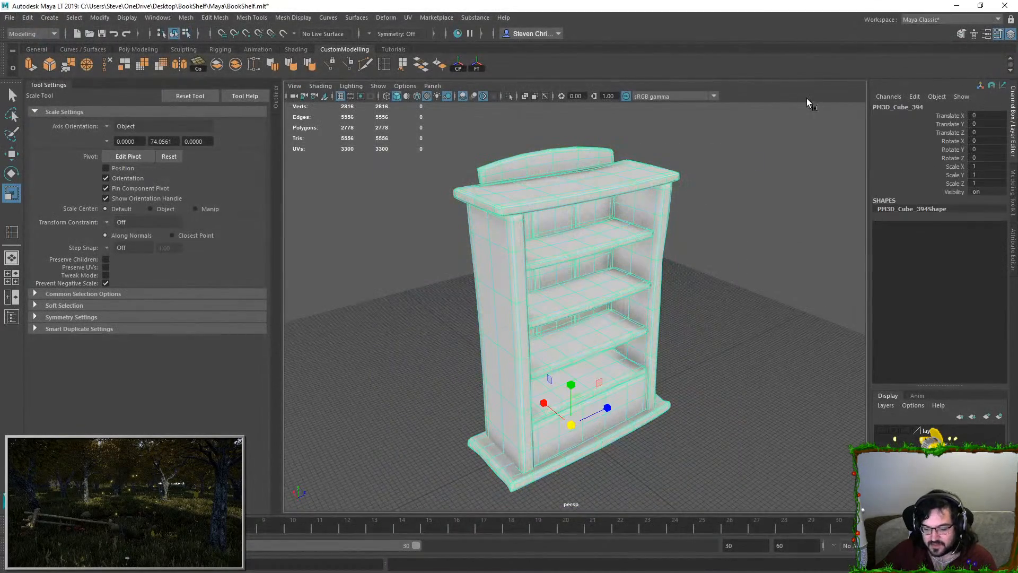
{"action": "left_click", "coordinate": [9, 19]}
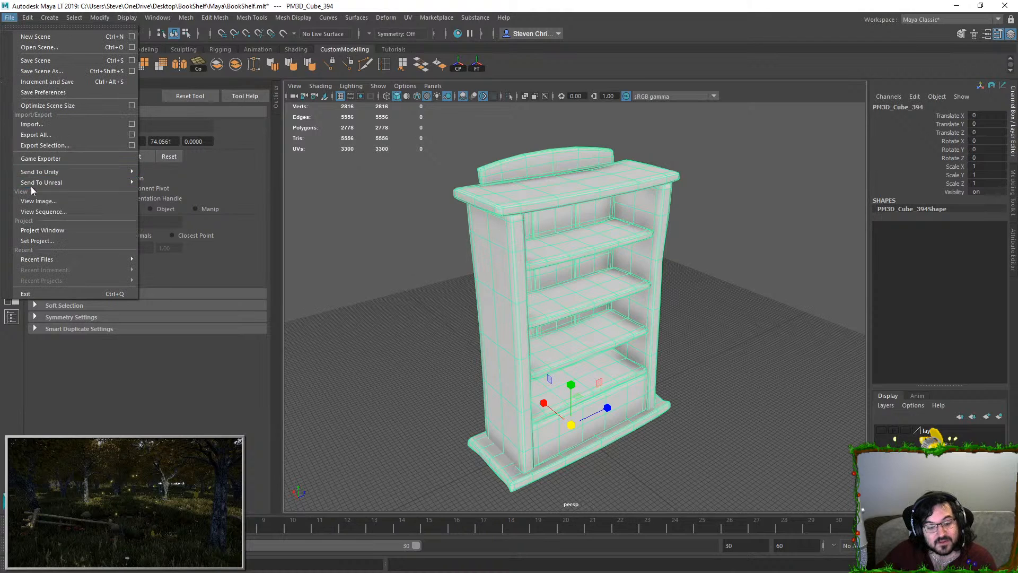
{"action": "left_click", "coordinate": [55, 144]}
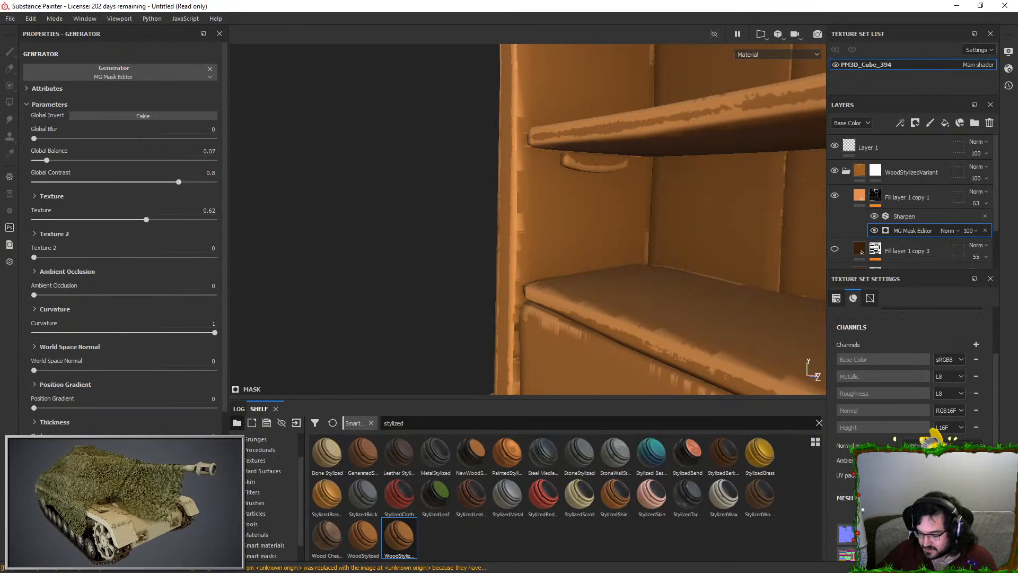
Switch to Substance Painter and reload the re-exported bookcase mesh in the project configuration
{"action": "left_click", "coordinate": [27, 18]}
{"action": "left_click", "coordinate": [65, 53]}
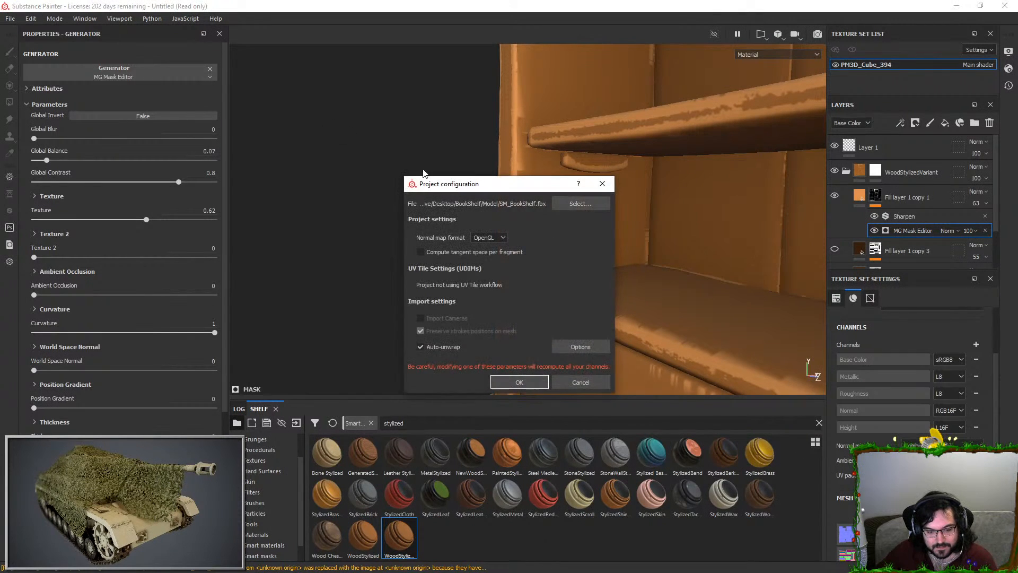
{"action": "left_click", "coordinate": [579, 202]}
{"action": "double_click", "coordinate": [537, 269]}
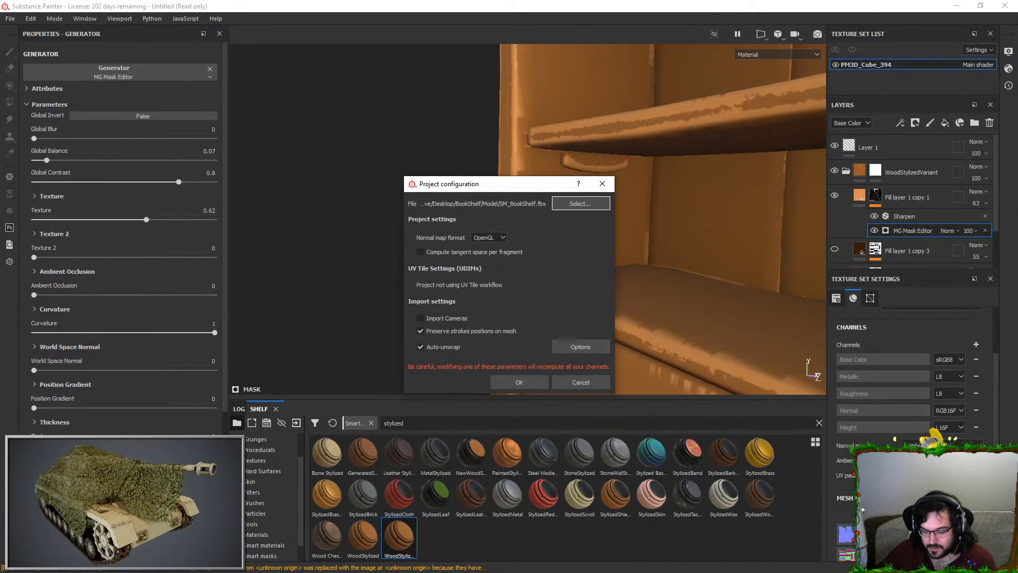
{"action": "left_click", "coordinate": [510, 385]}
Rebake all seven selected mesh maps and inspect the highlights on the shelf edges
{"action": "left_click", "coordinate": [908, 513]}
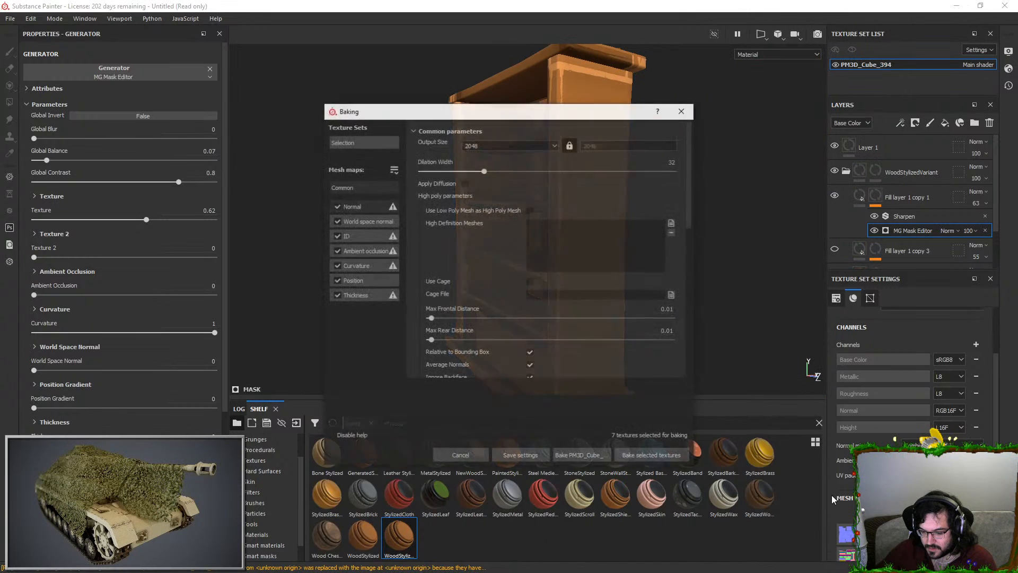
{"action": "left_click", "coordinate": [644, 457]}
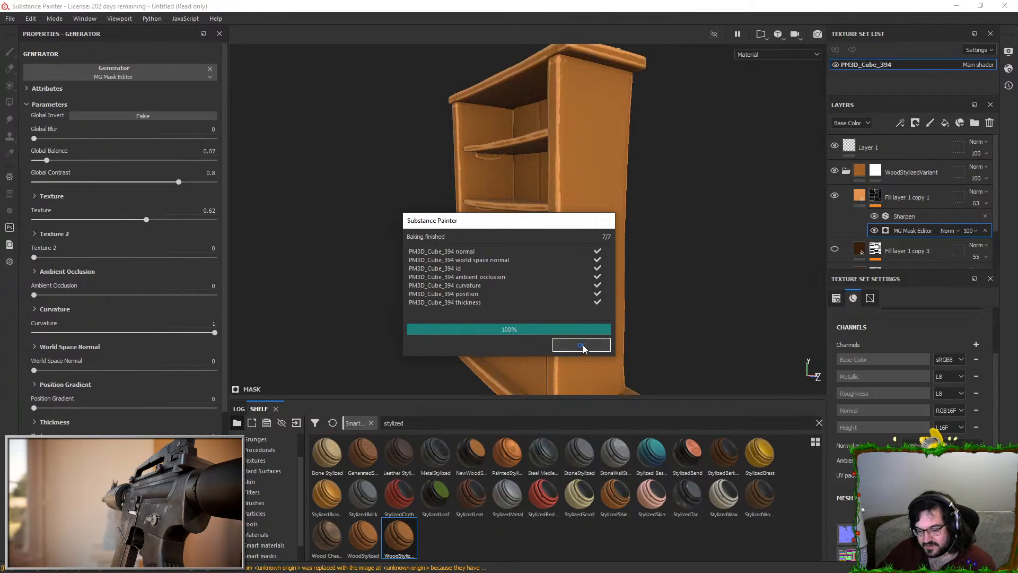
{"action": "left_click", "coordinate": [582, 344]}
{"action": "left_click_drag", "start_coordinate": [439, 297], "coordinate": [515, 313], "text": "alt"}
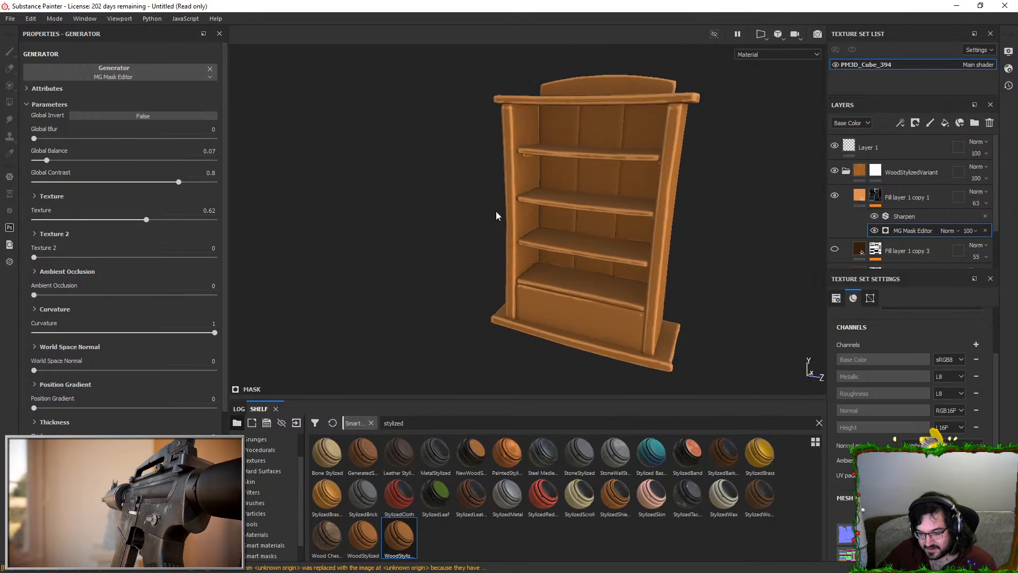
{"action": "right_click_drag", "start_coordinate": [492, 228], "coordinate": [629, 208], "text": "alt"}
{"action": "left_click_drag", "start_coordinate": [619, 181], "coordinate": [800, 238], "text": "alt"}
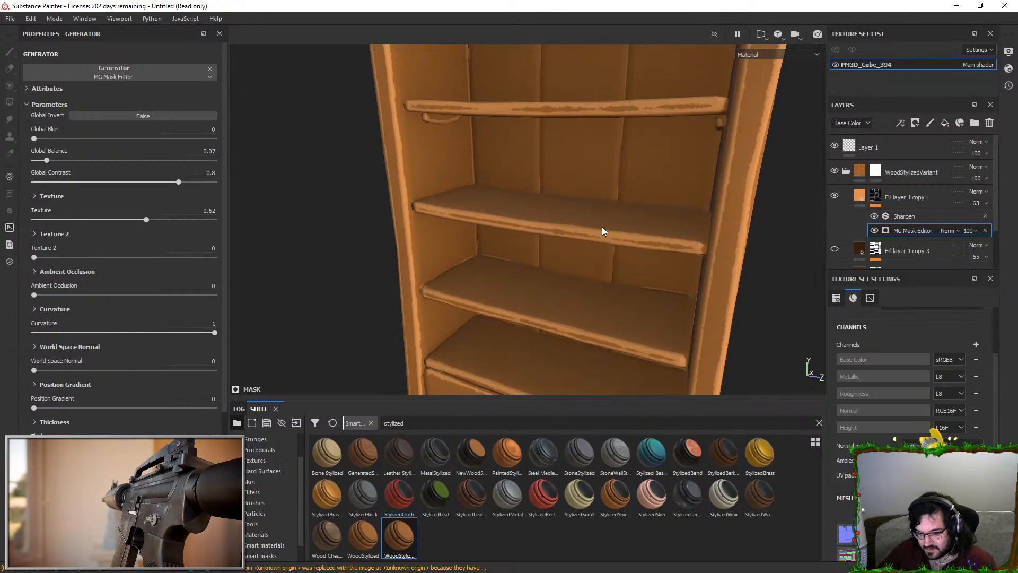
Set the MG Mask Editor's Global Blur to 0.52 and adjust Global Balance to keep the edge highlights thin
{"action": "left_click_drag", "start_coordinate": [79, 153], "coordinate": [107, 151]}
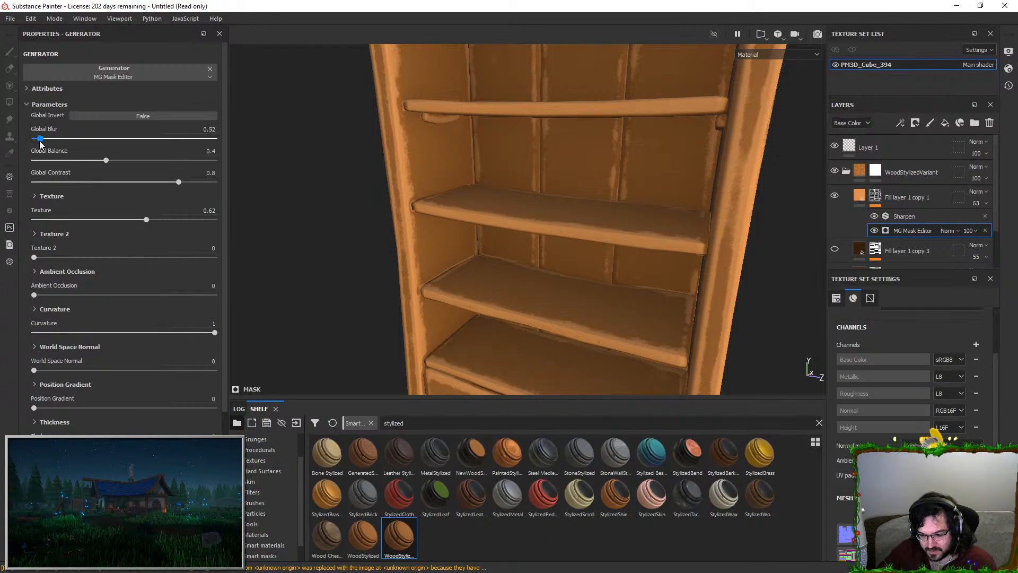
{"action": "left_click", "coordinate": [96, 159]}
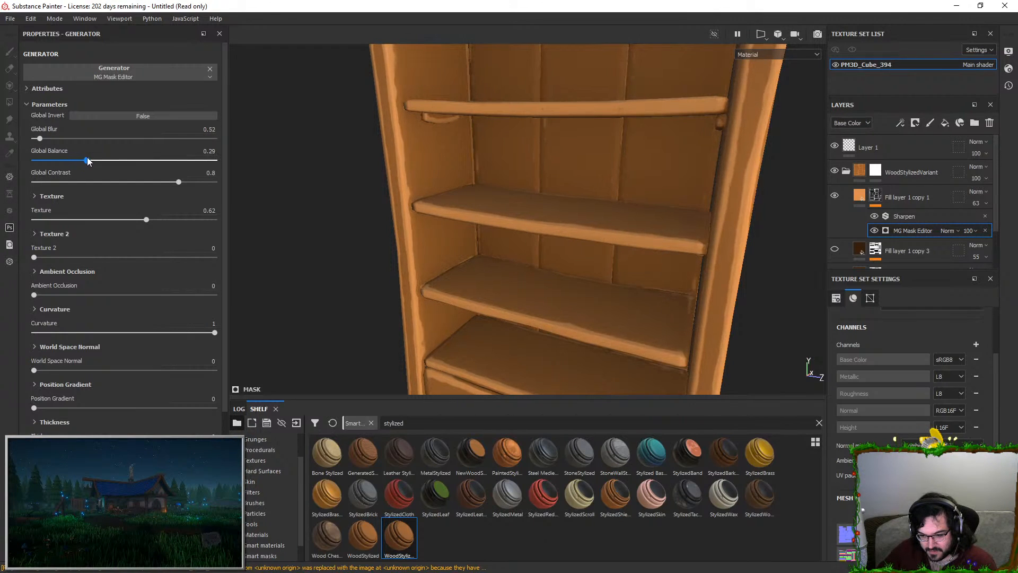
{"action": "scroll", "coordinate": [532, 231], "scroll_direction": "down", "scroll_amount": 3}
{"action": "left_click_drag", "start_coordinate": [532, 232], "coordinate": [450, 252], "text": "alt"}
{"action": "left_click_drag", "start_coordinate": [85, 160], "coordinate": [78, 159]}
{"action": "left_click_drag", "start_coordinate": [597, 187], "coordinate": [364, 171], "text": "alt"}
{"action": "left_click_drag", "start_coordinate": [625, 210], "coordinate": [371, 172], "text": "alt"}
{"action": "left_click_drag", "start_coordinate": [77, 160], "coordinate": [57, 161]}
Put Fill layer 1 copy 1 into a new folder and add a black mask to that folder
{"action": "left_click", "coordinate": [903, 195]}
{"action": "left_click", "coordinate": [975, 122]}
{"action": "left_click_drag", "start_coordinate": [898, 221], "coordinate": [896, 192]}
{"action": "right_click", "coordinate": [896, 196]}
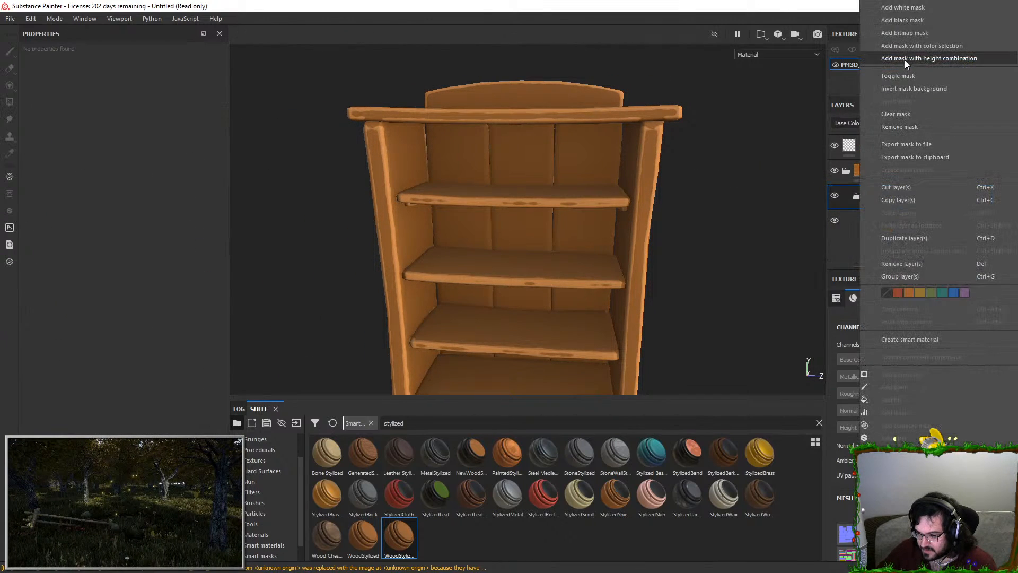
{"action": "left_click", "coordinate": [919, 24]}
Polygon-fill the bookcase with white on Folder 1's mask to reveal its edge highlights
{"action": "scroll", "coordinate": [446, 139], "scroll_direction": "up", "scroll_amount": 5}
{"action": "scroll", "coordinate": [486, 179], "scroll_direction": "down", "scroll_amount": 10}
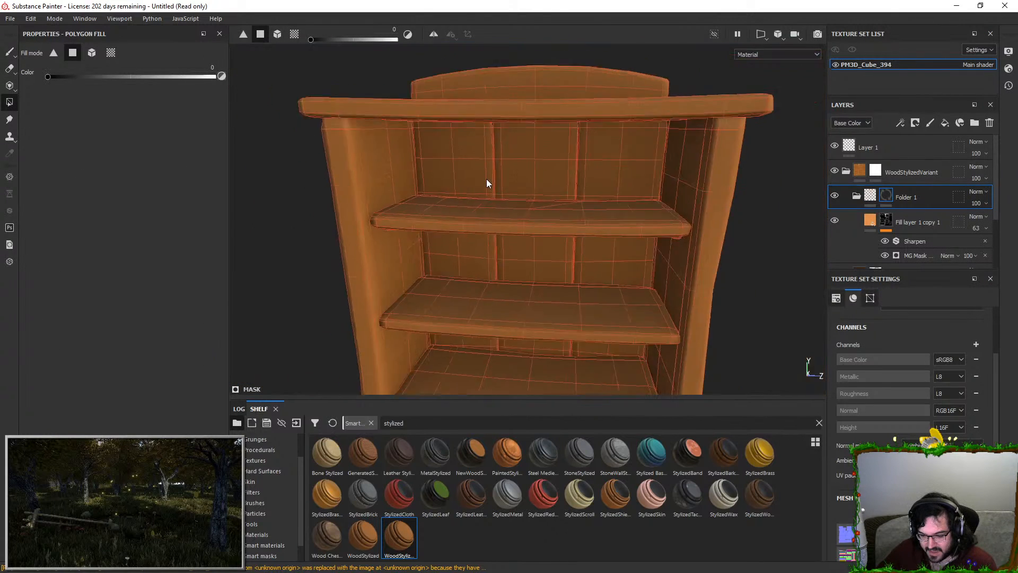
{"action": "left_click_drag", "start_coordinate": [367, 84], "coordinate": [671, 300]}
{"action": "scroll", "coordinate": [498, 195], "scroll_direction": "down", "scroll_amount": 3}
{"action": "key", "text": "x"}
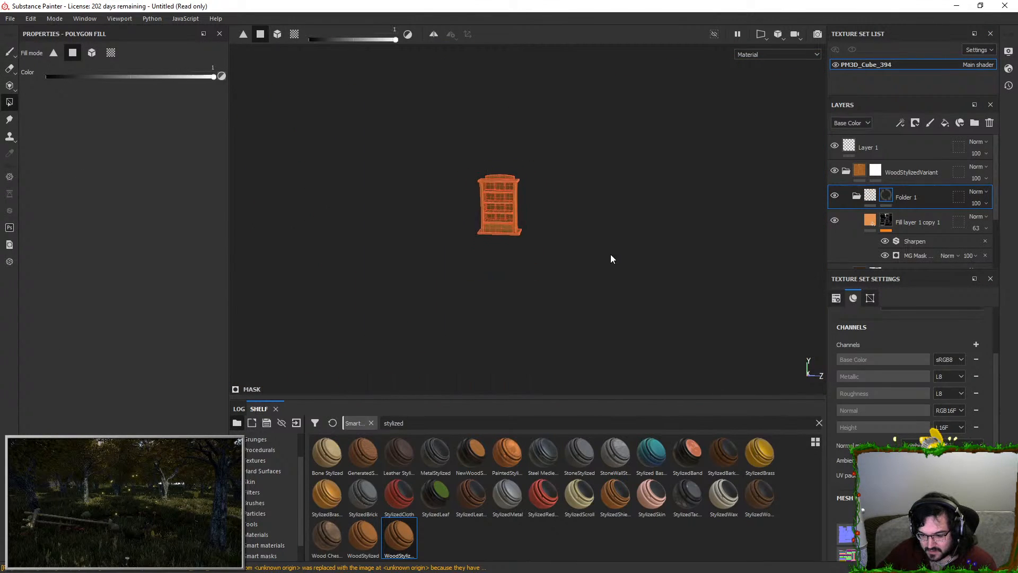
{"action": "scroll", "coordinate": [602, 244], "scroll_direction": "up", "scroll_amount": 10}
{"action": "left_click_drag", "start_coordinate": [478, 229], "coordinate": [442, 154], "text": "alt"}
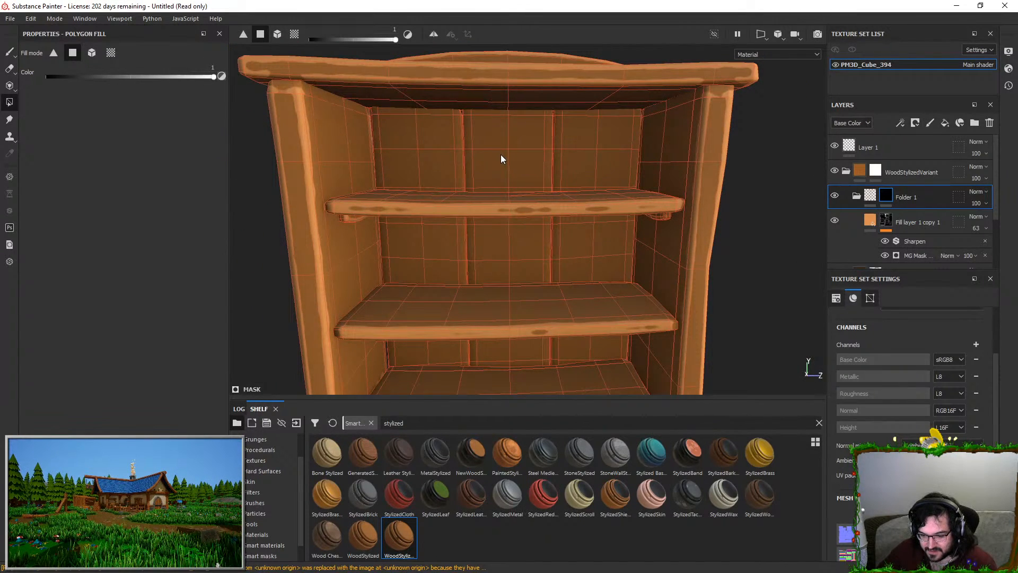
Duplicate Folder 1 and rework the copy's mask with polygon fill to target the upper back panels
{"action": "right_click", "coordinate": [908, 196]}
{"action": "left_click", "coordinate": [931, 241]}
{"action": "right_click", "coordinate": [883, 203]}
{"action": "left_click", "coordinate": [817, 74]}
{"action": "key", "text": "x"}
{"action": "left_click_drag", "start_coordinate": [427, 133], "coordinate": [589, 153]}
Set the Global Balance of the MG Mask Editor in Folder 1 copy 1 to 0.45
{"action": "left_click", "coordinate": [885, 220]}
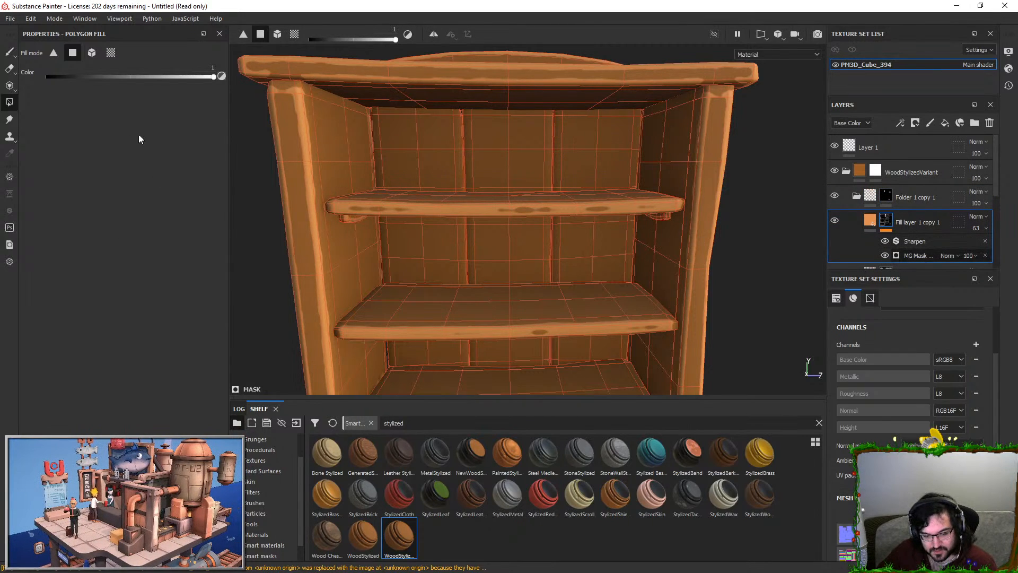
{"action": "left_click_drag", "start_coordinate": [72, 157], "coordinate": [115, 160]}
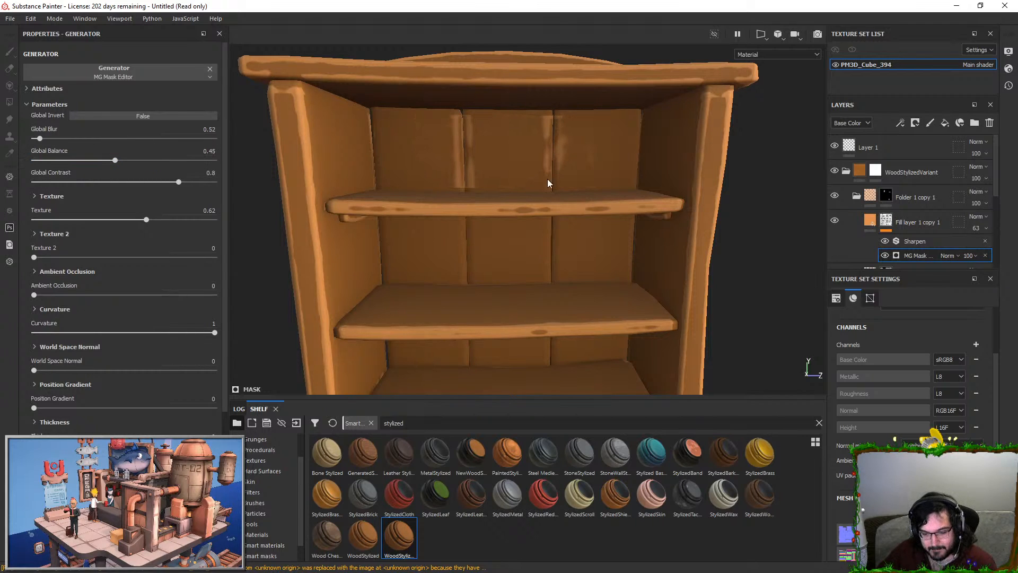
{"action": "scroll", "coordinate": [485, 177], "scroll_direction": "up", "scroll_amount": 3}
{"action": "scroll", "coordinate": [422, 188], "scroll_direction": "down", "scroll_amount": 5}
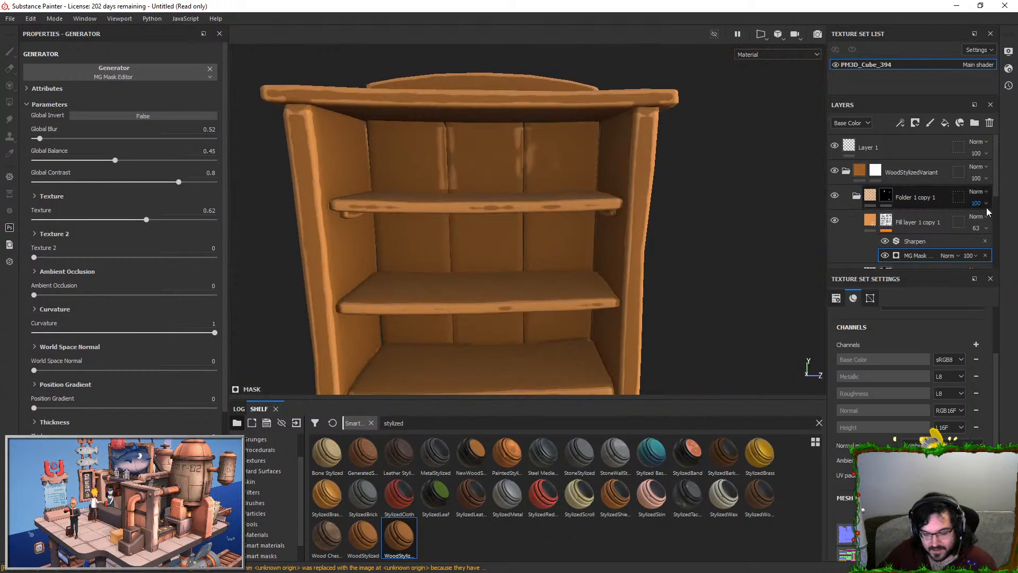
Polygon-fill the back panels on Folder 1 copy 1's mask and check the whole bookcase
{"action": "left_click", "coordinate": [884, 199]}
{"action": "left_click_drag", "start_coordinate": [411, 143], "coordinate": [589, 167]}
{"action": "key", "text": "1"}
{"action": "scroll", "coordinate": [698, 322], "scroll_direction": "down", "scroll_amount": 5}
{"action": "mouse_move", "coordinate": [644, 251]}
{"action": "left_mouse_down", "text": "alt"}
{"action": "mouse_move", "coordinate": [615, 233]}
{"action": "mouse_move", "coordinate": [655, 197]}
{"action": "mouse_move", "coordinate": [637, 233]}
{"action": "mouse_move", "coordinate": [554, 204]}
{"action": "mouse_move", "coordinate": [310, 207]}
{"action": "mouse_move", "coordinate": [613, 174]}
{"action": "left_mouse_up", "text": "alt"}
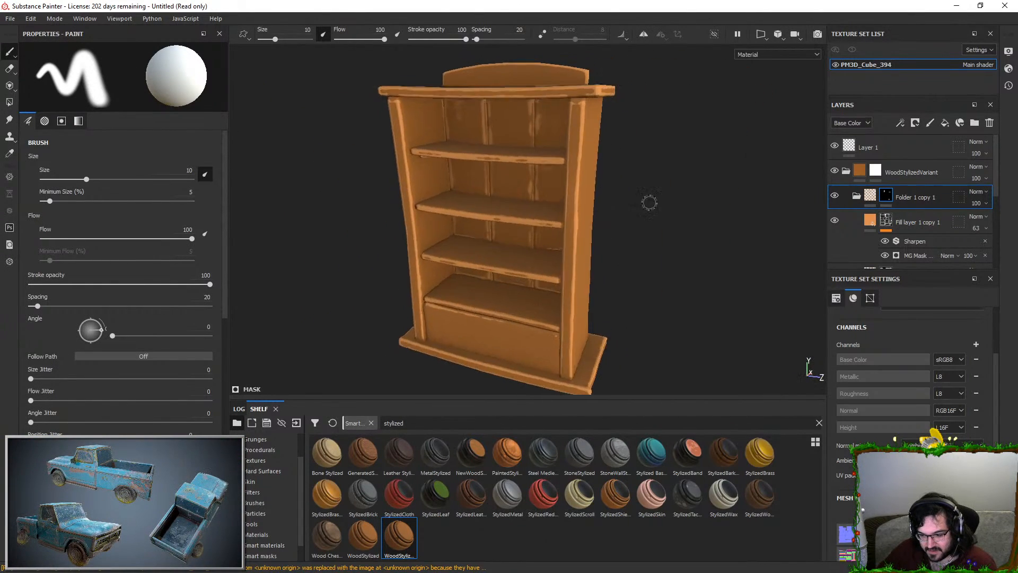
Set the MG Mask Editor on Fill layer 1 copy 1 to Global Blur 0.33, Global Balance 0.38 and Global Contrast 0.63
{"action": "left_click", "coordinate": [915, 256]}
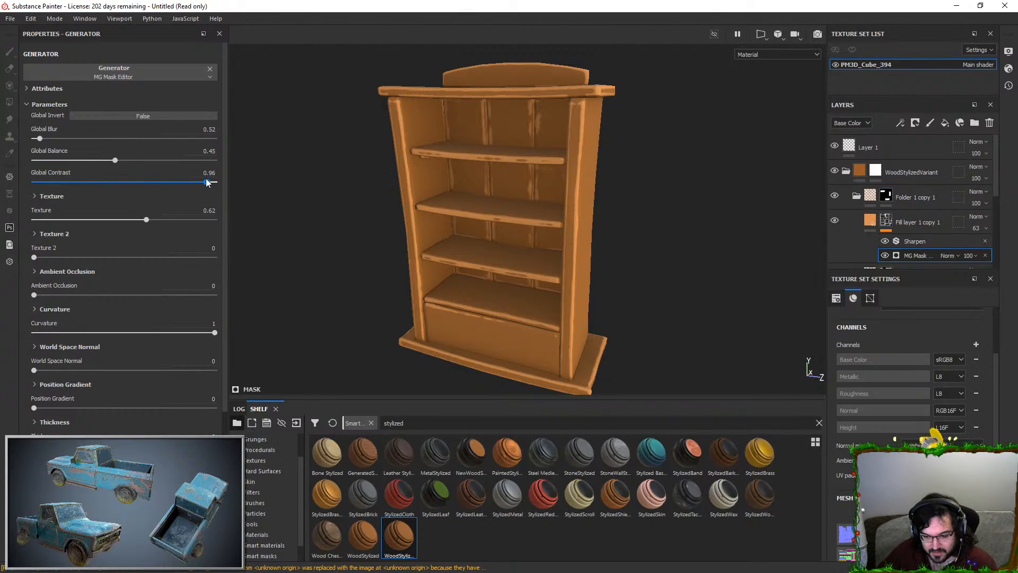
{"action": "left_click_drag", "start_coordinate": [207, 182], "coordinate": [188, 182]}
{"action": "left_click_drag", "start_coordinate": [114, 160], "coordinate": [88, 160]}
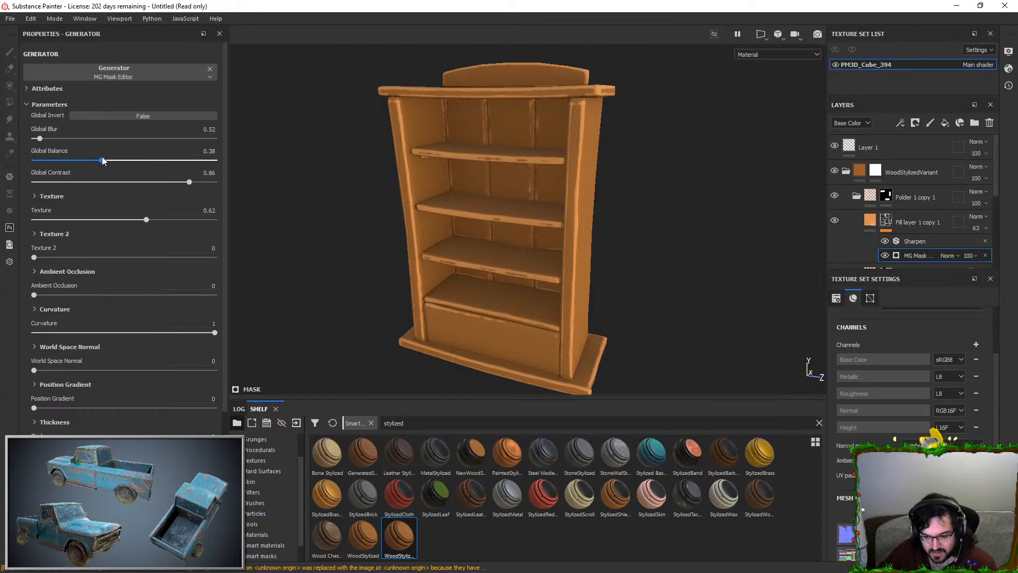
{"action": "left_click_drag", "start_coordinate": [197, 180], "coordinate": [88, 181]}
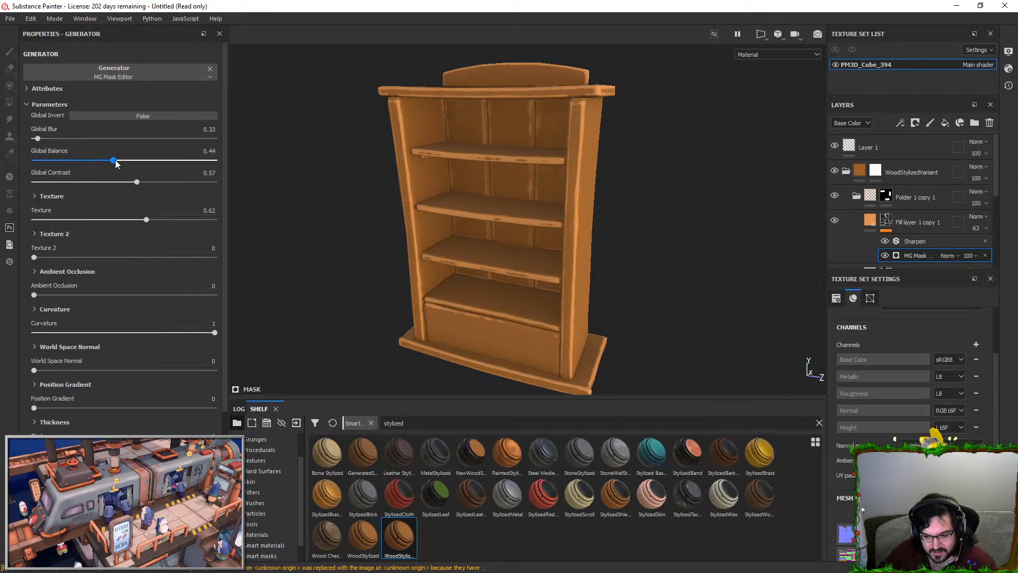
{"action": "left_click_drag", "start_coordinate": [488, 212], "coordinate": [695, 202], "text": "alt"}
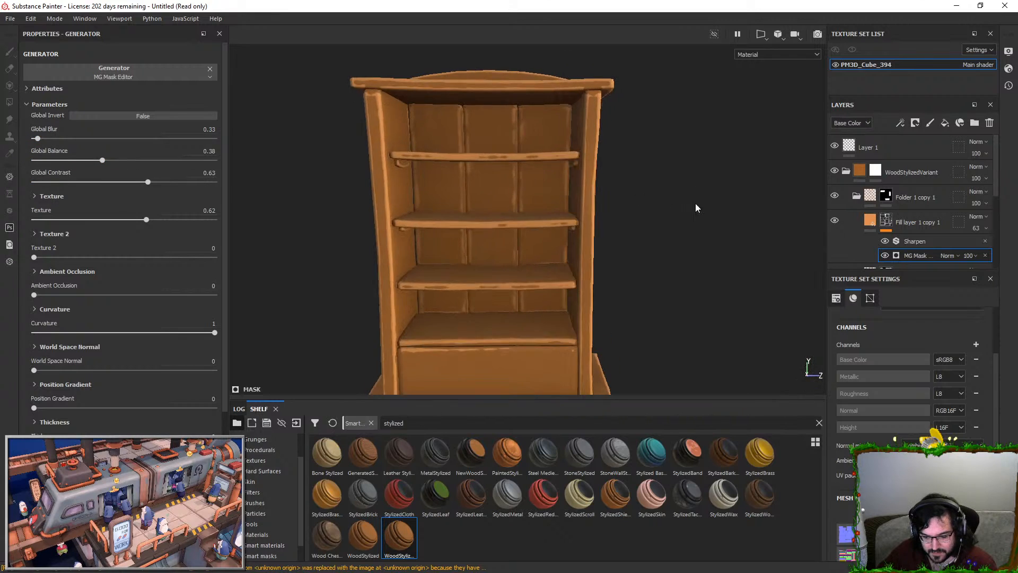
Check the edge highlights on the bookcase by hiding and showing Fill layer 1 copy 1
{"action": "middle_click_drag", "start_coordinate": [622, 209], "coordinate": [627, 178], "text": "alt"}
{"action": "right_click_drag", "start_coordinate": [627, 177], "coordinate": [753, 222], "text": "alt"}
{"action": "scroll", "coordinate": [892, 223], "scroll_direction": "down", "scroll_amount": 4}
{"action": "left_click", "coordinate": [835, 225]}
{"action": "left_click", "coordinate": [834, 226]}
{"action": "right_click_drag", "start_coordinate": [641, 237], "coordinate": [651, 188], "text": "alt"}
{"action": "left_click_drag", "start_coordinate": [651, 187], "coordinate": [673, 154], "text": "alt"}
Collapse Folder 1 copy 1 and Folder 1, and check the base wood by hiding and showing Fill layer 1
{"action": "scroll", "coordinate": [841, 219], "scroll_direction": "up", "scroll_amount": 3}
{"action": "left_click", "coordinate": [854, 208]}
{"action": "scroll", "coordinate": [856, 186], "scroll_direction": "up", "scroll_amount": 2}
{"action": "left_click", "coordinate": [856, 196]}
{"action": "scroll", "coordinate": [856, 210], "scroll_direction": "down", "scroll_amount": 2}
{"action": "left_click", "coordinate": [835, 250]}
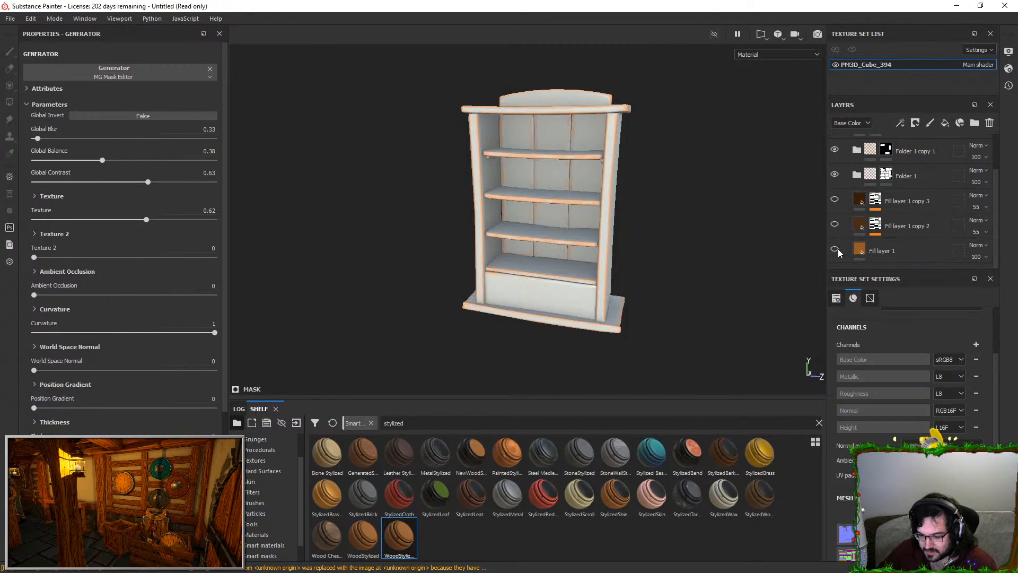
{"action": "left_click", "coordinate": [835, 250]}
Try a different base color on Fill layer 1 and undo the change
{"action": "left_click", "coordinate": [868, 250]}
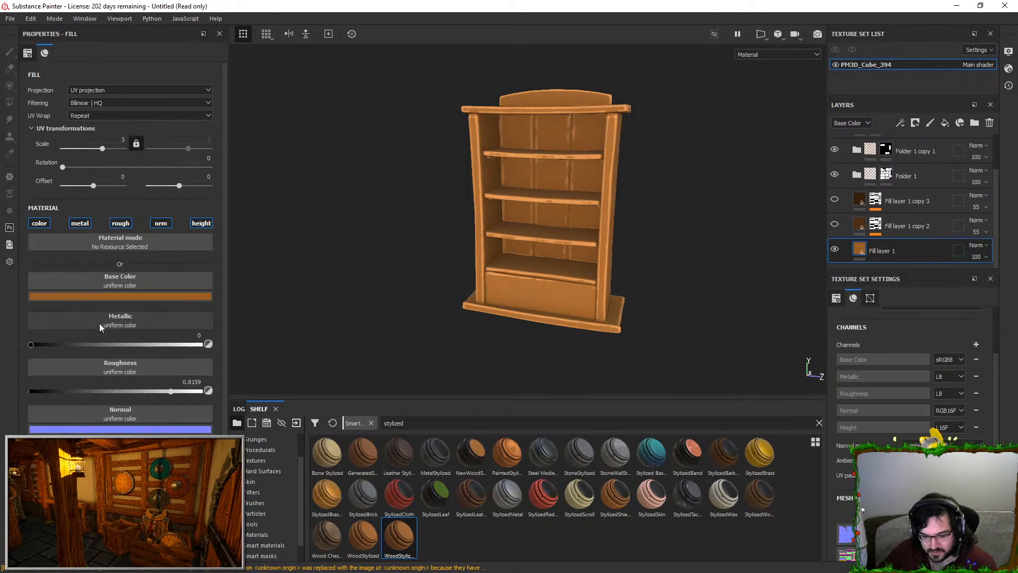
{"action": "left_click", "coordinate": [137, 294]}
{"action": "left_click", "coordinate": [198, 342]}
{"action": "left_click_drag", "start_coordinate": [199, 341], "coordinate": [192, 337]}
{"action": "left_click_drag", "start_coordinate": [546, 244], "coordinate": [639, 296], "text": "alt"}
{"action": "key", "text": "ctrl+z"}
Show Fill layer 1 copy 2 and set its MG Mask Editor to Global Blur 1.13, Global Balance 0.39 and Global Contrast 0.98
{"action": "scroll", "coordinate": [640, 296], "scroll_direction": "up", "scroll_amount": 2}
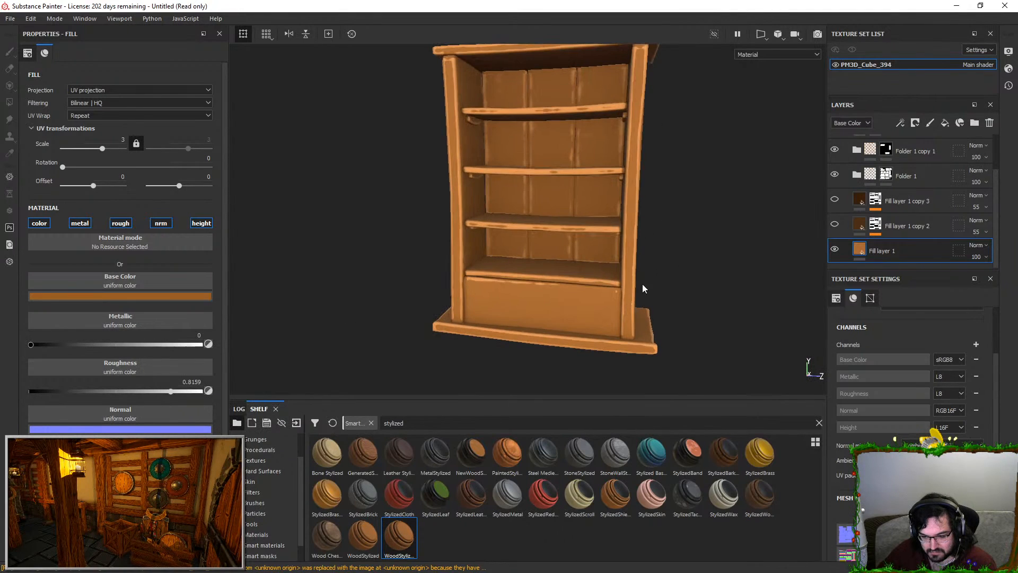
{"action": "left_click", "coordinate": [838, 224]}
{"action": "left_click", "coordinate": [837, 225]}
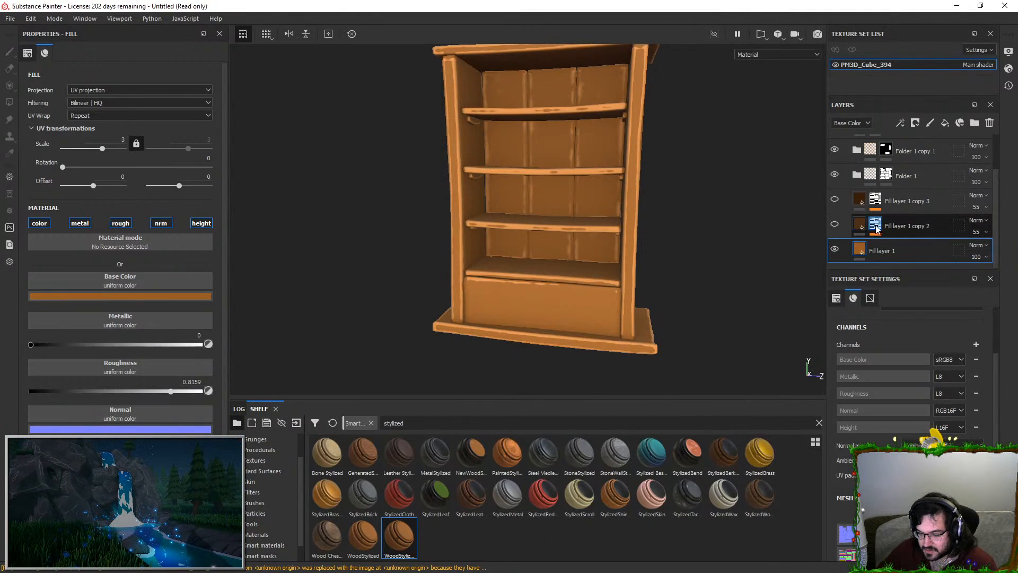
{"action": "left_click", "coordinate": [875, 227]}
{"action": "left_click", "coordinate": [833, 225]}
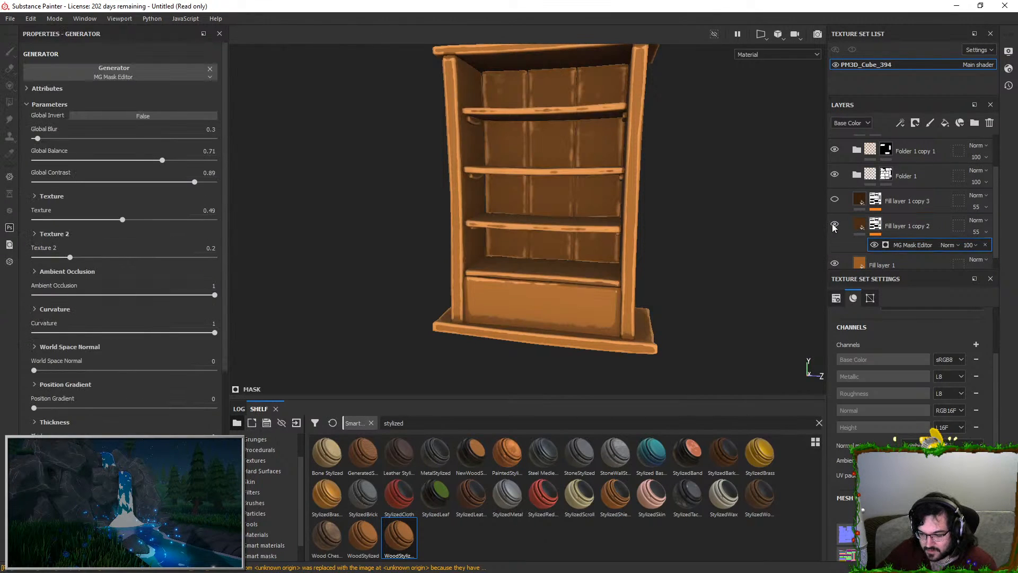
{"action": "mouse_move", "coordinate": [164, 164]}
{"action": "left_mouse_down"}
{"action": "mouse_move", "coordinate": [45, 173]}
{"action": "mouse_move", "coordinate": [102, 177]}
{"action": "mouse_move", "coordinate": [74, 181]}
{"action": "mouse_move", "coordinate": [97, 175]}
{"action": "mouse_move", "coordinate": [83, 176]}
{"action": "left_mouse_up"}
{"action": "left_click", "coordinate": [46, 137]}
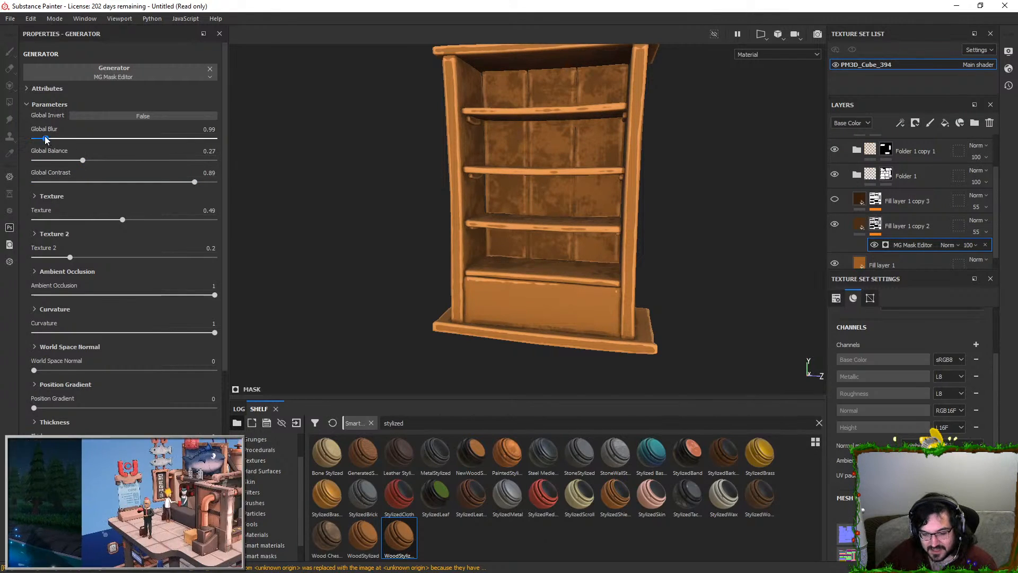
{"action": "left_click_drag", "start_coordinate": [195, 182], "coordinate": [197, 184]}
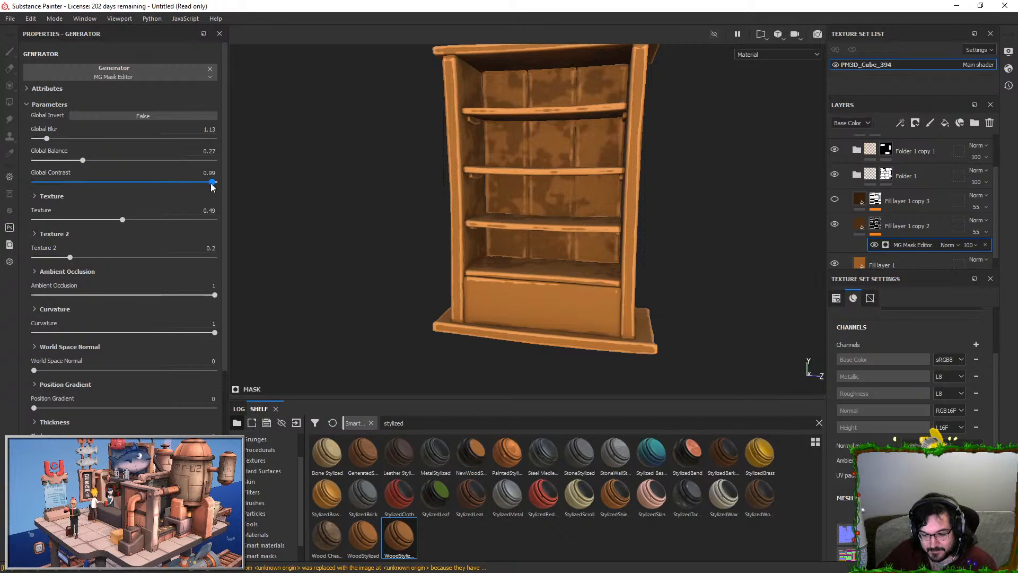
{"action": "mouse_move", "coordinate": [84, 162]}
{"action": "left_mouse_down"}
{"action": "mouse_move", "coordinate": [65, 161]}
{"action": "mouse_move", "coordinate": [106, 161]}
{"action": "left_mouse_up"}
{"action": "left_click_drag", "start_coordinate": [518, 164], "coordinate": [282, 193], "text": "alt"}
{"action": "left_click_drag", "start_coordinate": [638, 185], "coordinate": [466, 177], "text": "alt"}
{"action": "left_click_drag", "start_coordinate": [88, 161], "coordinate": [162, 159]}
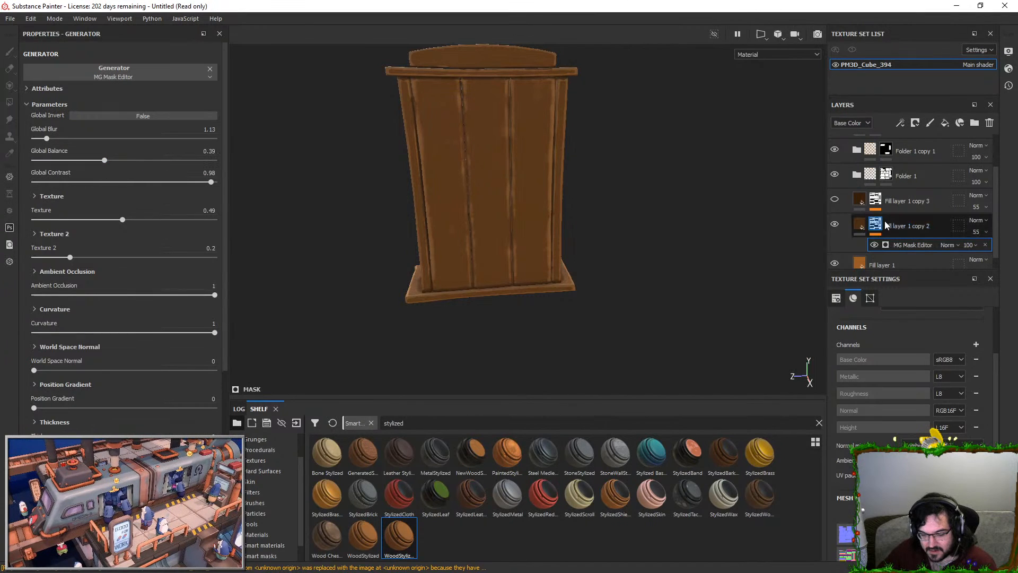
Show Fill layer 1 copy 3 and inspect its darker shading on the bookcase's front
{"action": "left_click", "coordinate": [834, 200]}
{"action": "left_click_drag", "start_coordinate": [535, 175], "coordinate": [678, 146], "text": "alt"}
{"action": "scroll", "coordinate": [677, 146], "scroll_direction": "up", "scroll_amount": 3}
Try Global Blur 0.99, Global Balance 0.06 and Global Contrast 0.91 in the MG Mask Editor of Fill layer 1 copy 3
{"action": "left_click", "coordinate": [960, 207]}
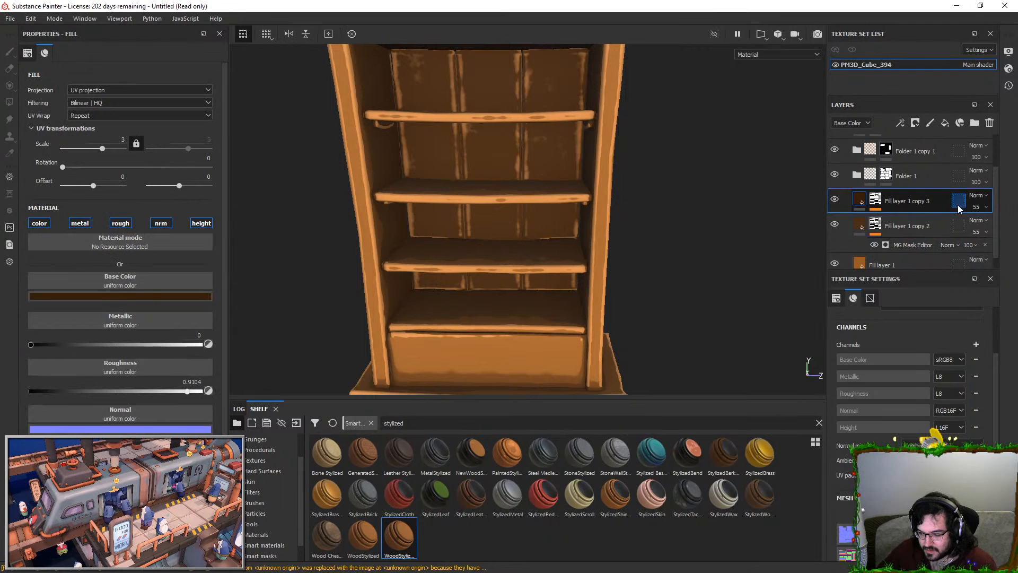
{"action": "left_click", "coordinate": [879, 200]}
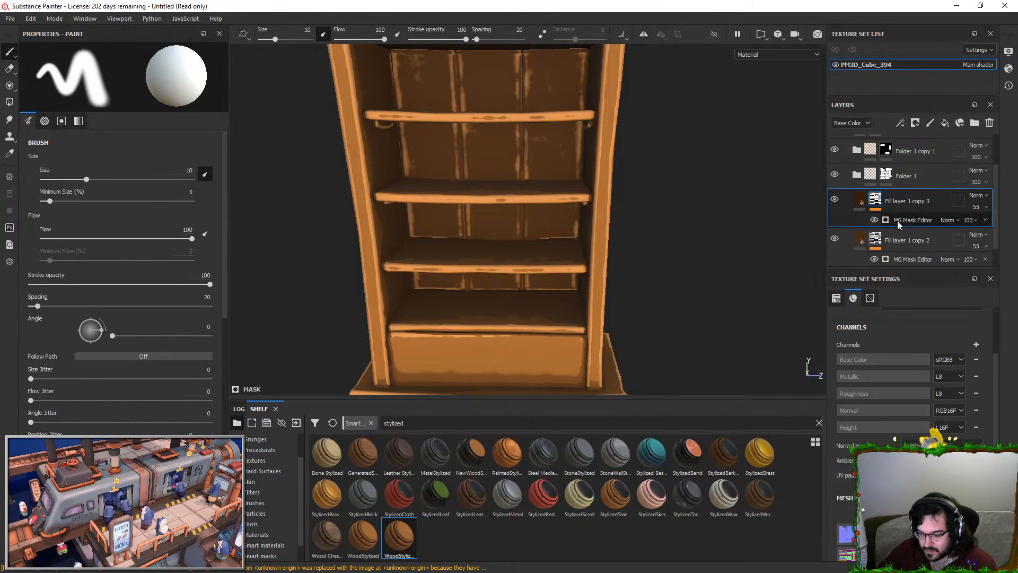
{"action": "left_click", "coordinate": [908, 219]}
{"action": "left_click_drag", "start_coordinate": [129, 161], "coordinate": [48, 164]}
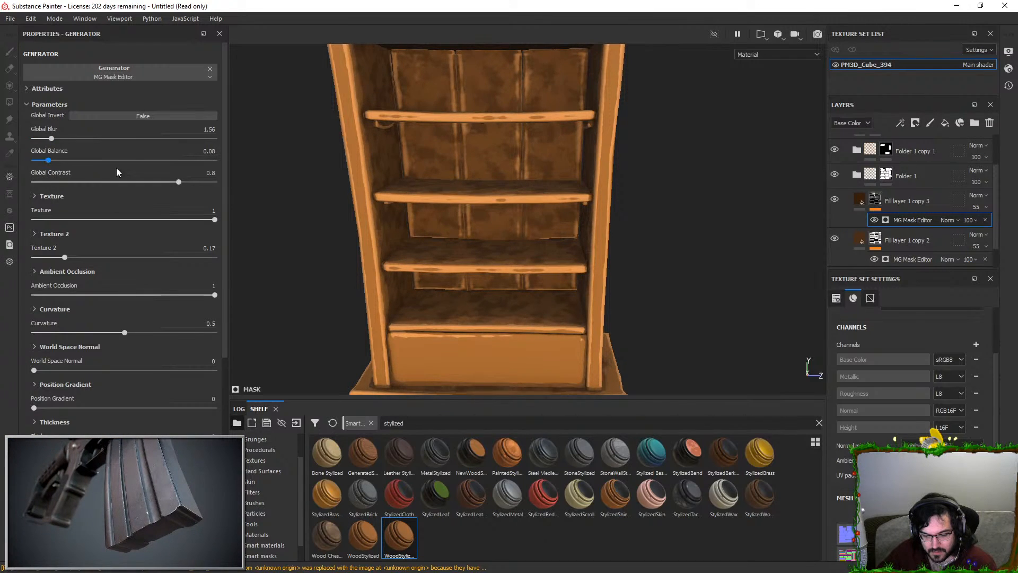
{"action": "mouse_move", "coordinate": [46, 162]}
{"action": "left_mouse_down"}
{"action": "mouse_move", "coordinate": [61, 160]}
{"action": "mouse_move", "coordinate": [43, 165]}
{"action": "left_mouse_up"}
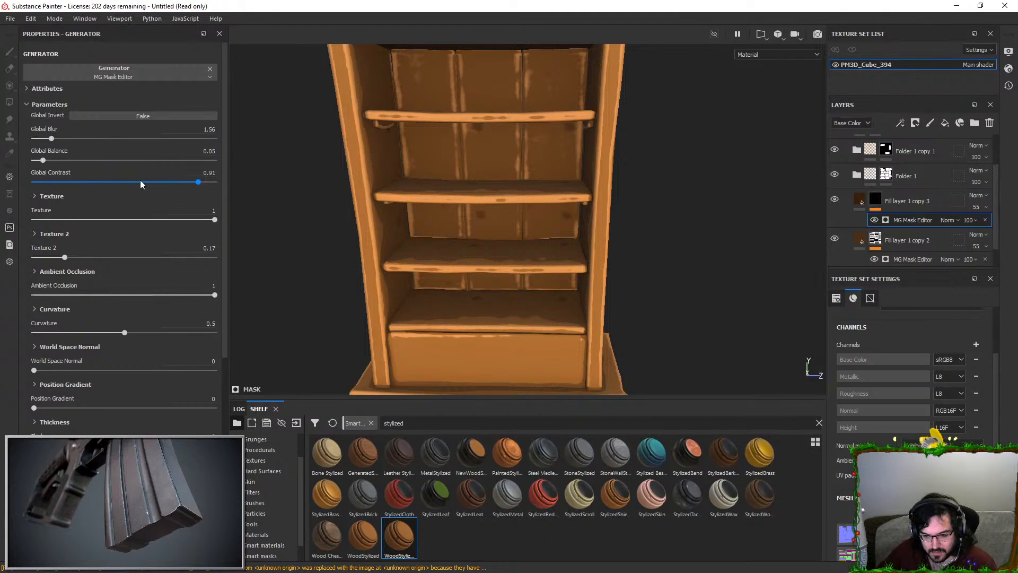
{"action": "mouse_move", "coordinate": [48, 157]}
{"action": "left_mouse_down"}
{"action": "mouse_move", "coordinate": [45, 138]}
{"action": "mouse_move", "coordinate": [62, 158]}
{"action": "mouse_move", "coordinate": [44, 160]}
{"action": "left_mouse_up"}
{"action": "left_click", "coordinate": [43, 137]}
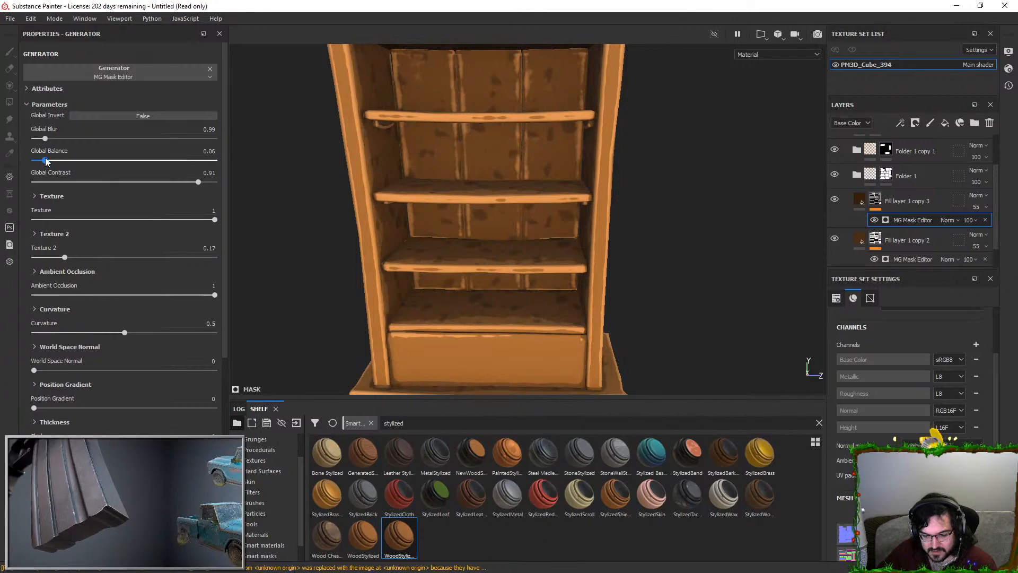
Remove the MG Mask Editor from Fill layer 1 copy 3's mask and search the smart materials for "ambient"
{"action": "left_click", "coordinate": [984, 219]}
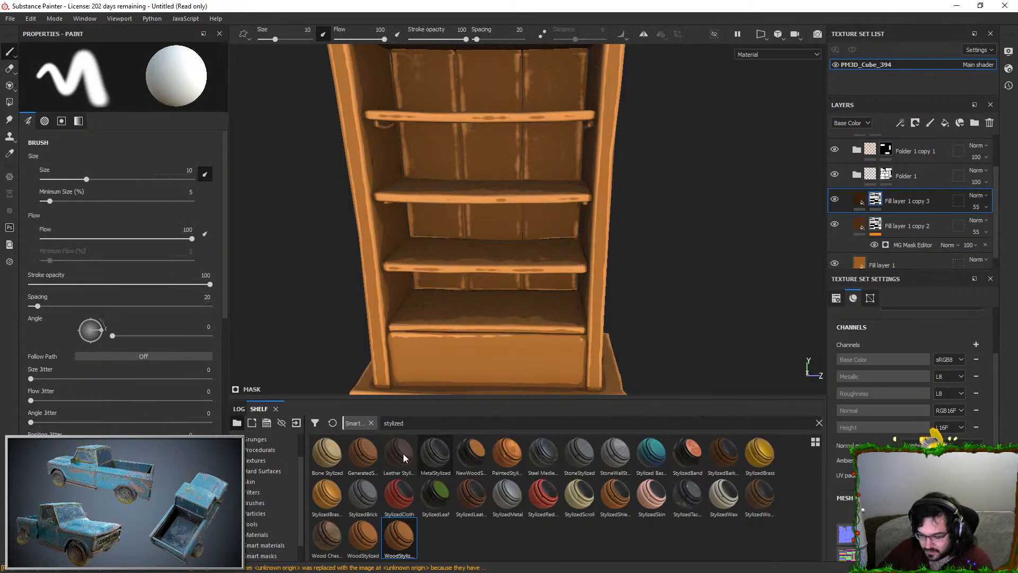
{"action": "left_click", "coordinate": [265, 545]}
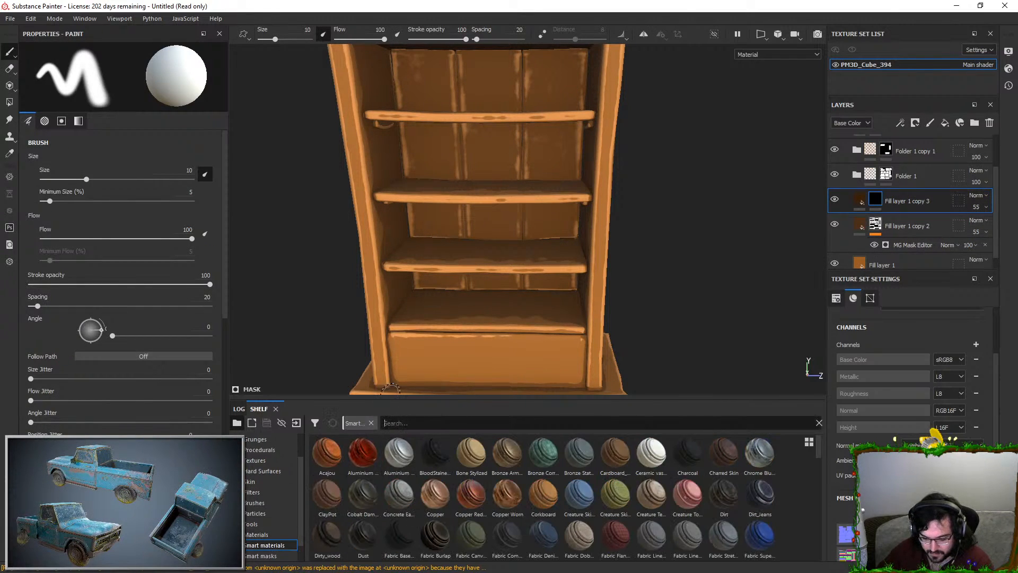
{"action": "type", "text": "ambient"}
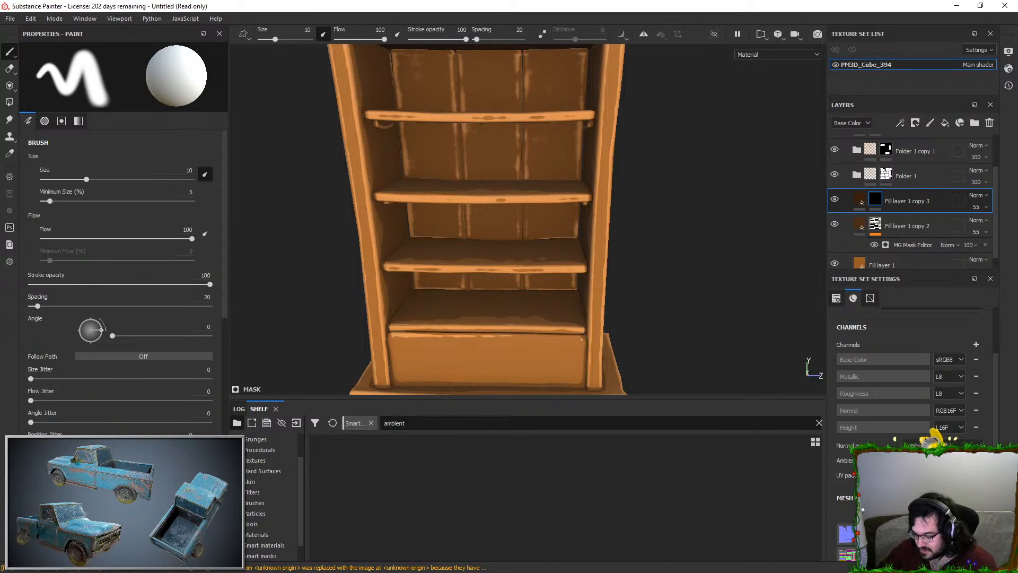
Review the ambient occlusion baker parameters and rebake all selected mesh maps of PM3D_Cube_394
{"action": "left_click", "coordinate": [910, 513]}
{"action": "left_click", "coordinate": [349, 250]}
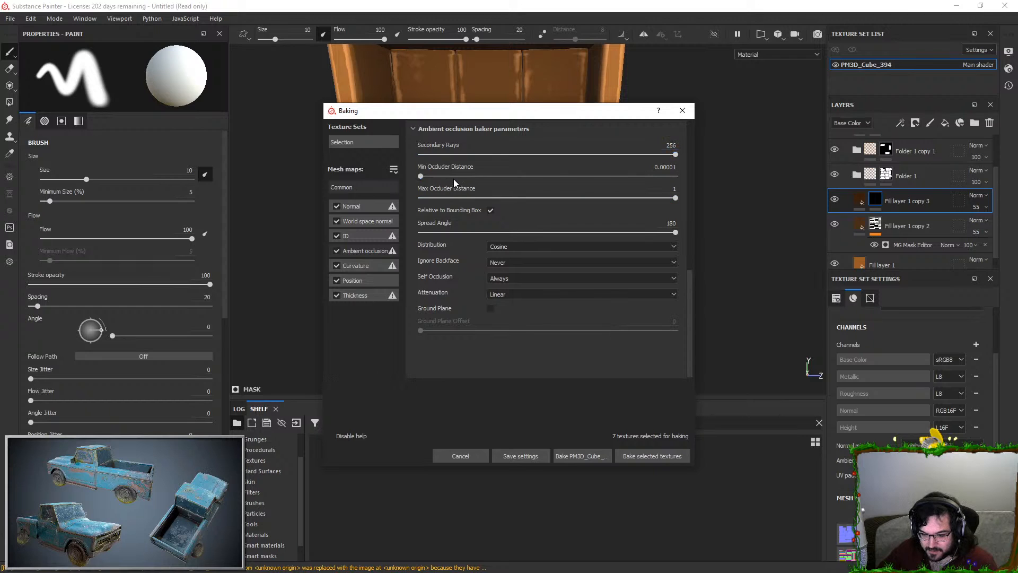
{"action": "left_click", "coordinate": [647, 450]}
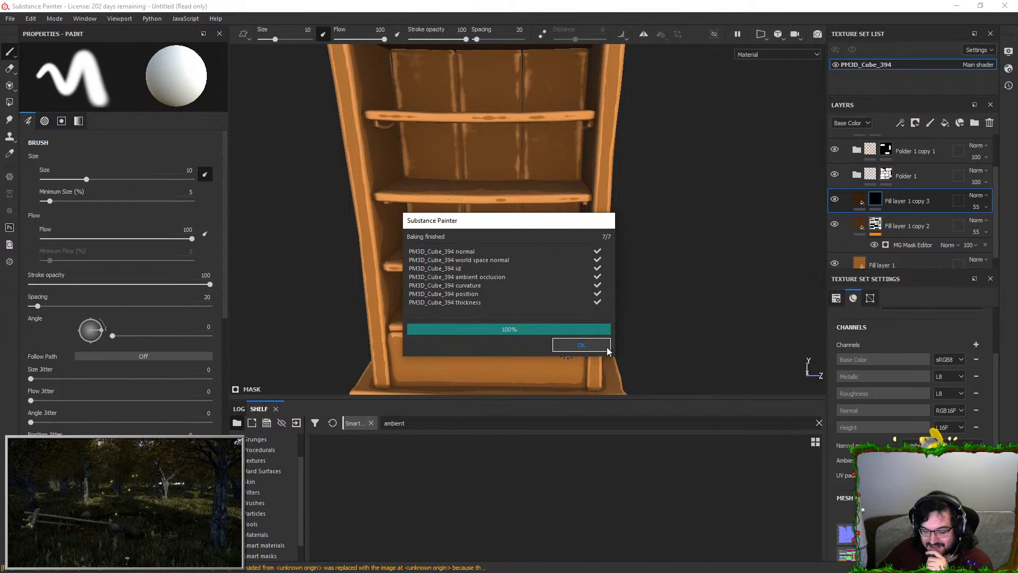
{"action": "left_click", "coordinate": [584, 344]}
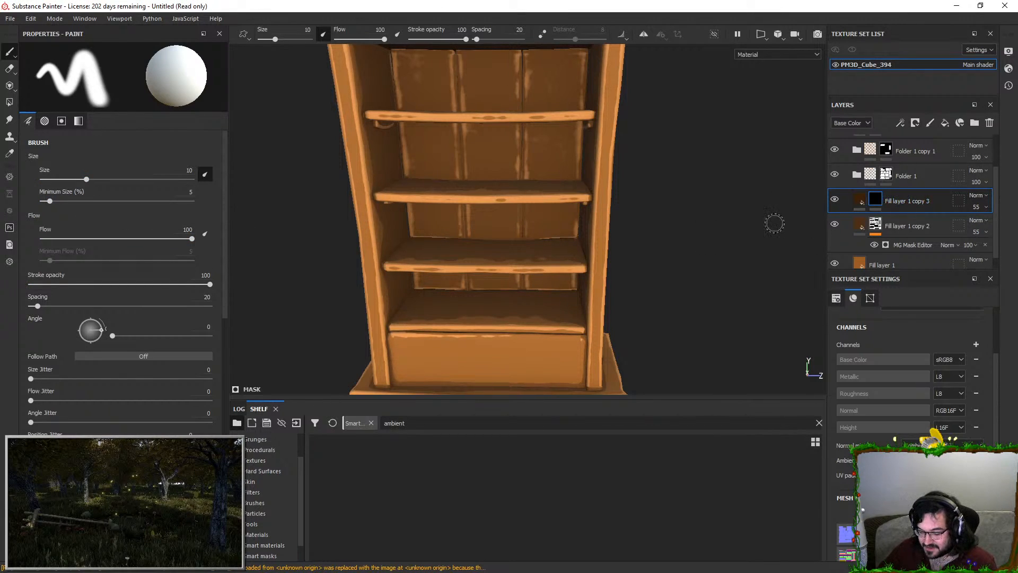
Search the smart masks in the shelf for "ambient"
{"action": "double_click", "coordinate": [424, 423]}
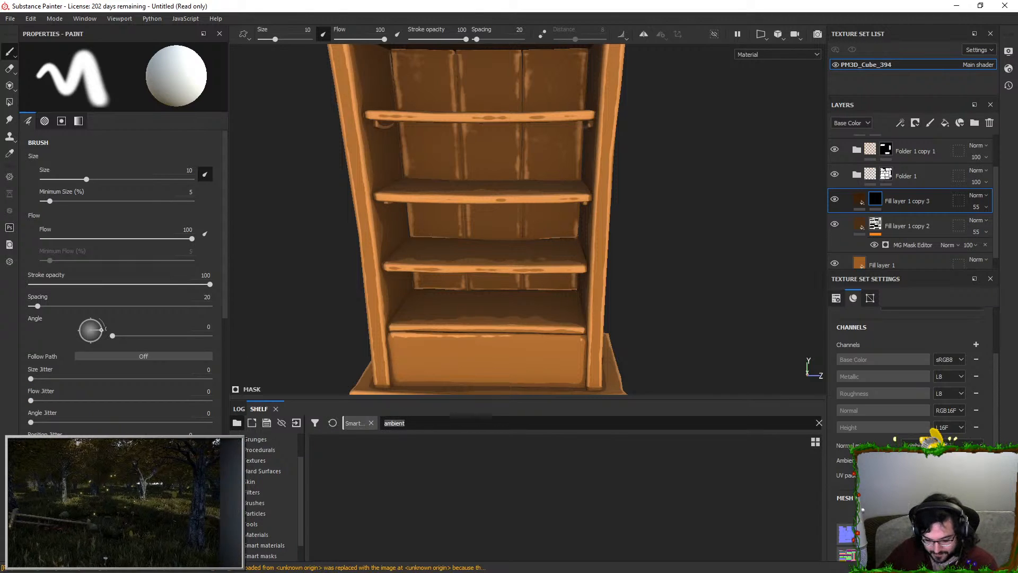
{"action": "left_click", "coordinate": [269, 565]}
{"action": "left_click", "coordinate": [269, 409]}
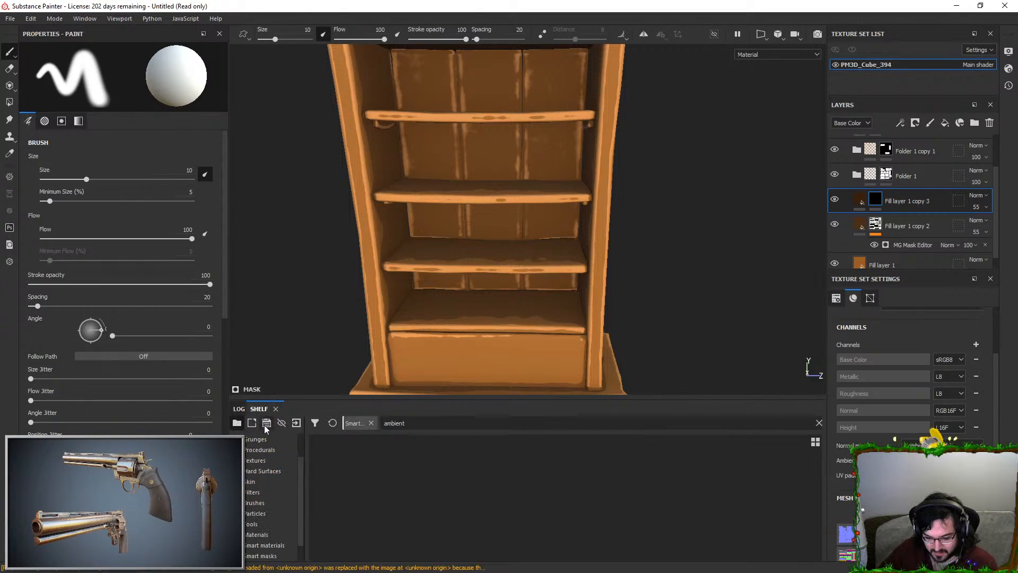
{"action": "left_click", "coordinate": [406, 423]}
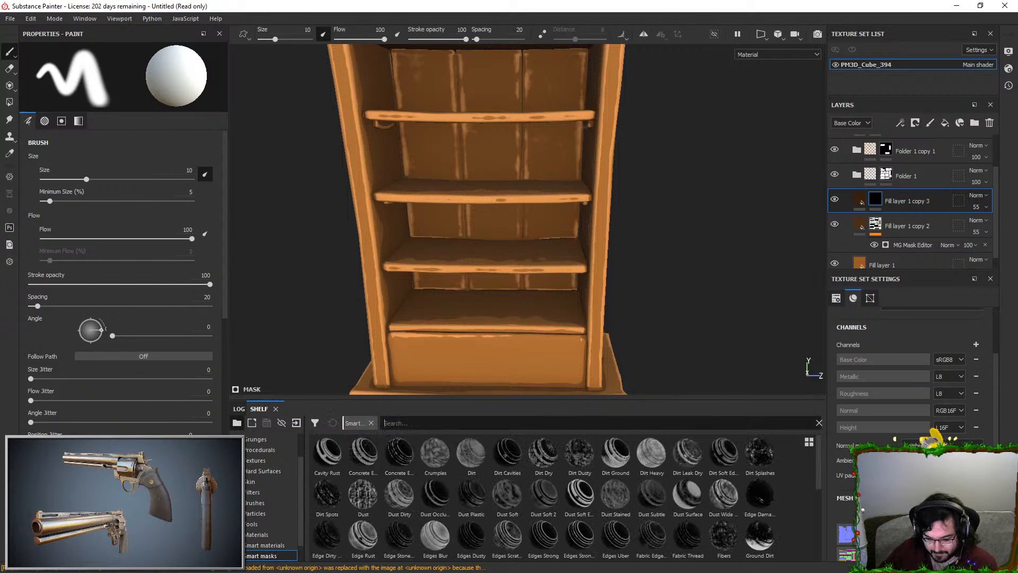
{"action": "type", "text": "ambien"}
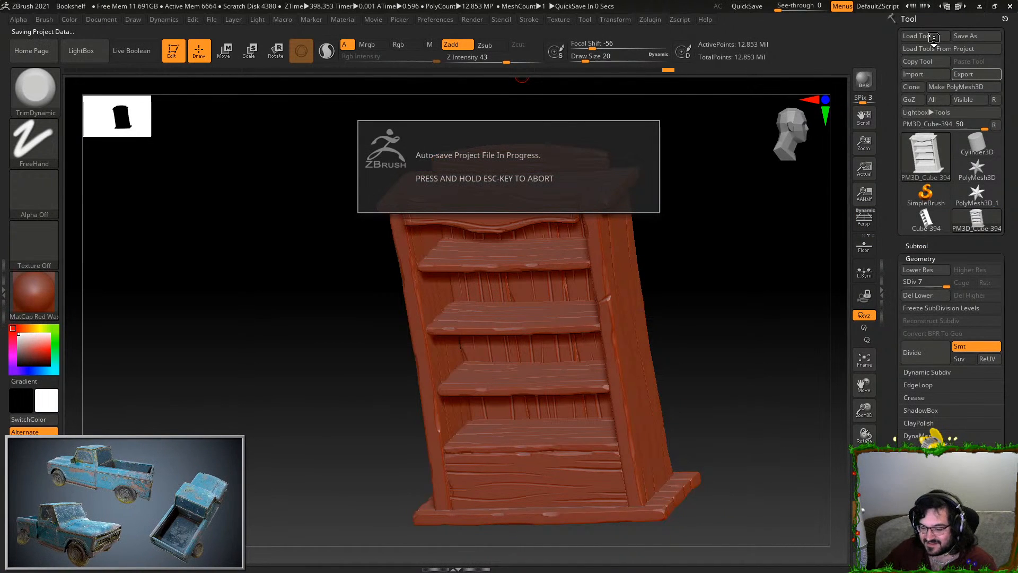
In ZBrush, lower the bookshelf to subdivision level 1 and export the mesh
{"action": "left_click_drag", "start_coordinate": [678, 265], "coordinate": [711, 227]}
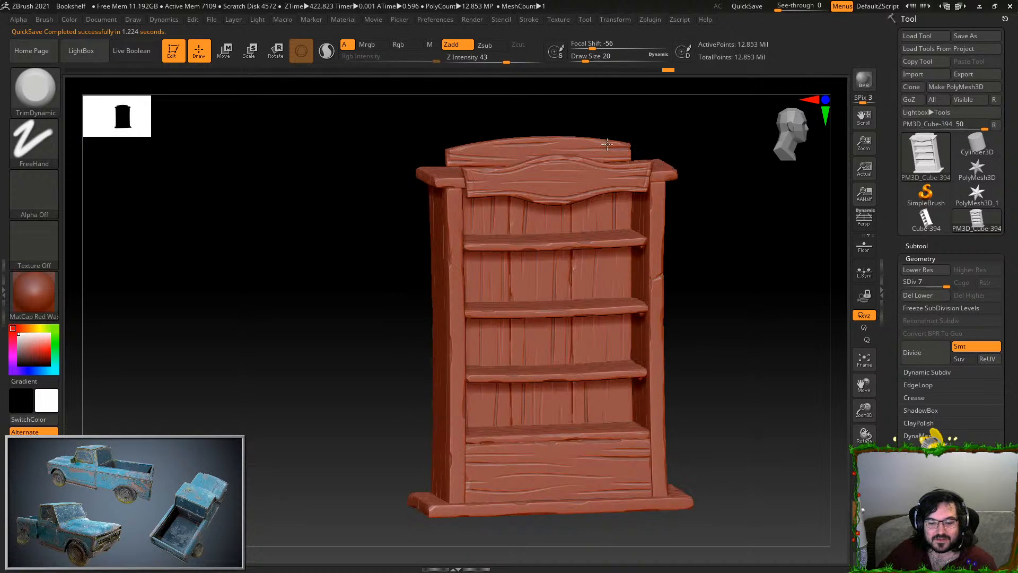
{"action": "left_click_drag", "start_coordinate": [921, 286], "coordinate": [892, 288]}
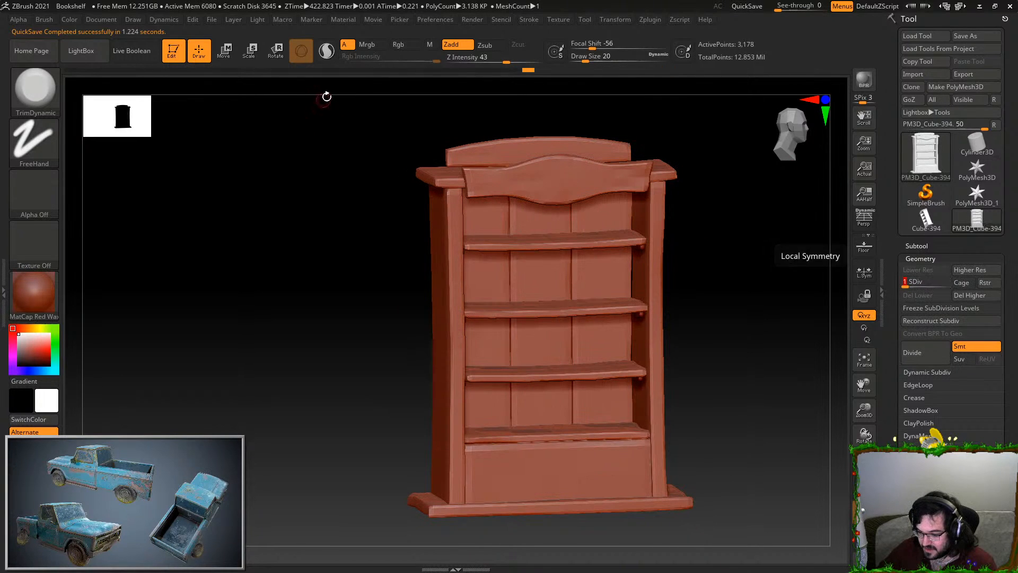
{"action": "left_click", "coordinate": [583, 20]}
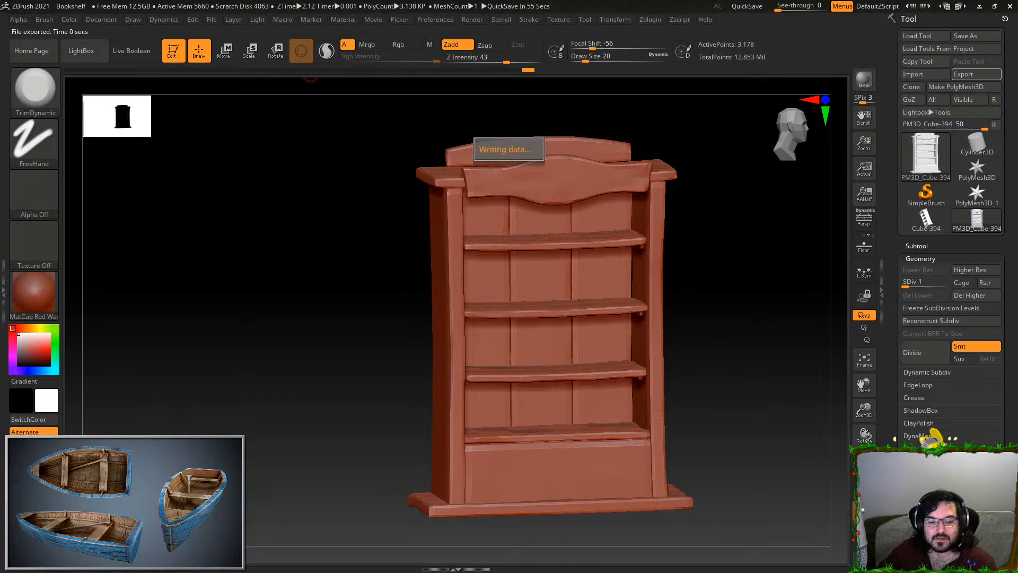
Switch to Maya and replace the old bookshelf mesh with the newly exported low-poly version
{"action": "key", "text": "alt+Tab"}
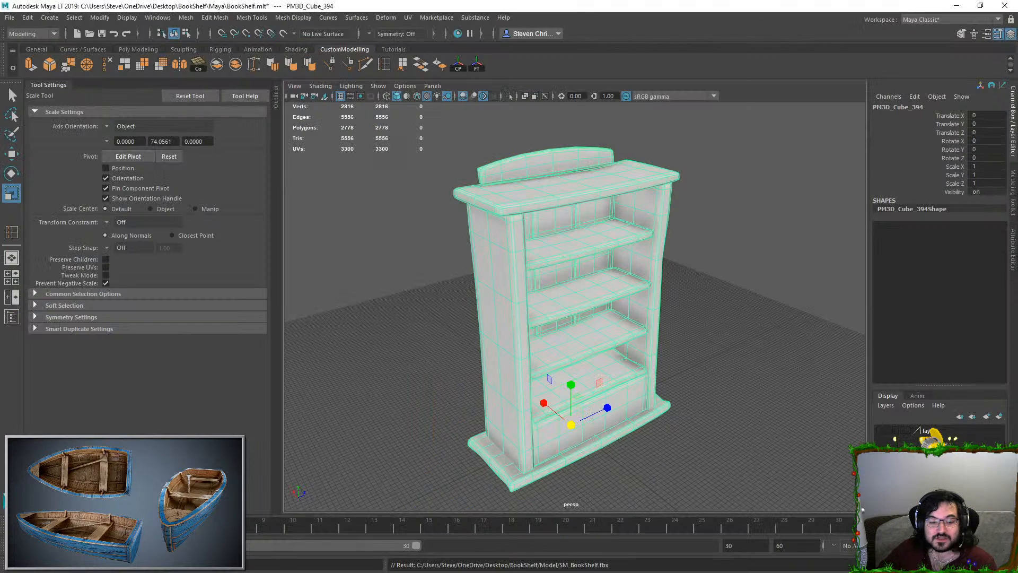
{"action": "left_click", "coordinate": [675, 236]}
{"action": "scroll", "coordinate": [683, 201], "scroll_direction": "down", "scroll_amount": 4}
{"action": "left_click_drag", "start_coordinate": [707, 164], "coordinate": [233, 484]}
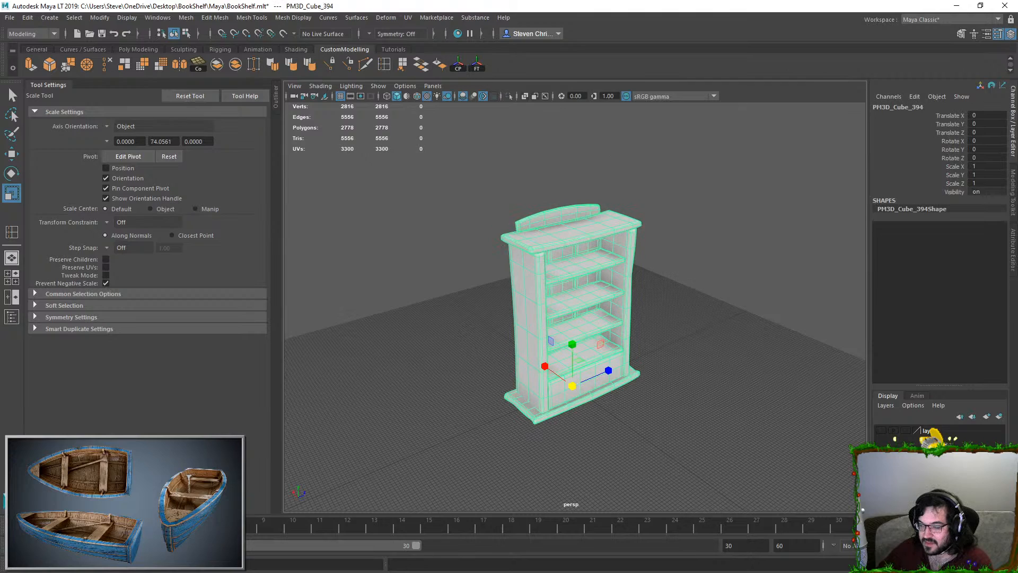
{"action": "key", "text": "Delete"}
{"action": "left_click_drag", "start_coordinate": [1017, 244], "coordinate": [607, 244]}
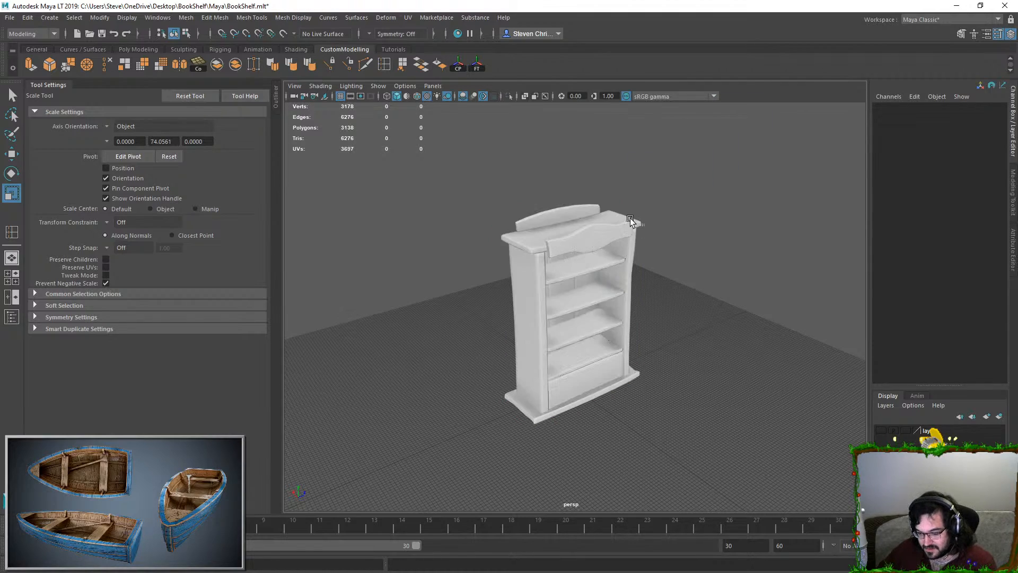
Open the bookshelf in the UV Editor and move the large middle shell away from its crowded left neighbour
{"action": "left_click", "coordinate": [408, 17]}
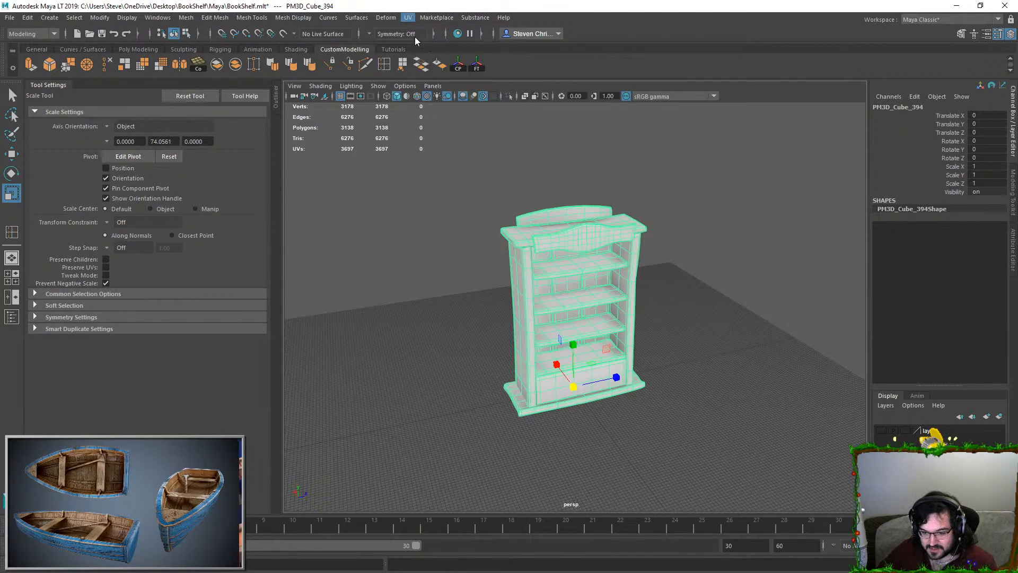
{"action": "left_click", "coordinate": [417, 41]}
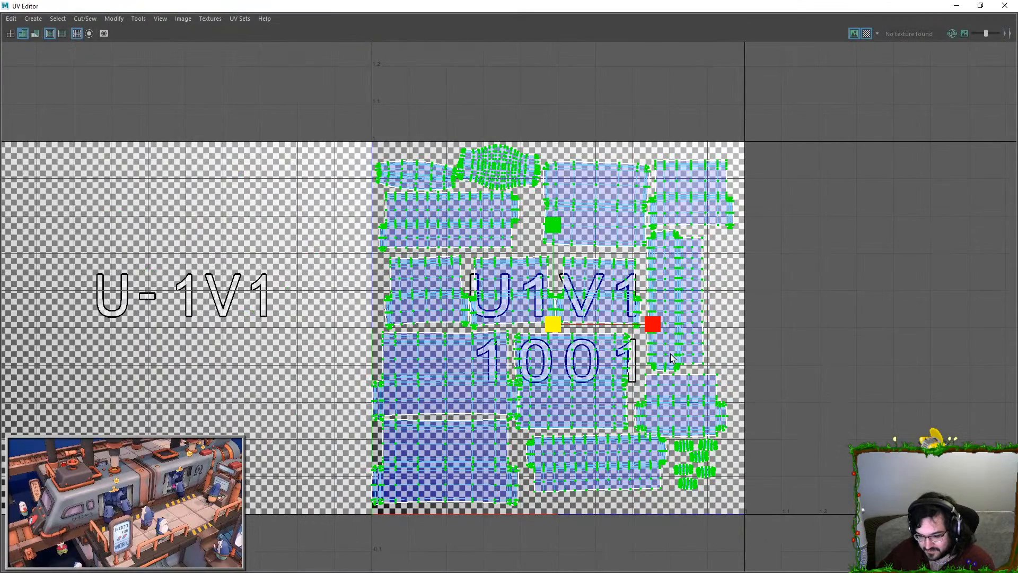
{"action": "scroll", "coordinate": [536, 397], "scroll_direction": "up", "scroll_amount": 1}
{"action": "left_click", "coordinate": [578, 378]}
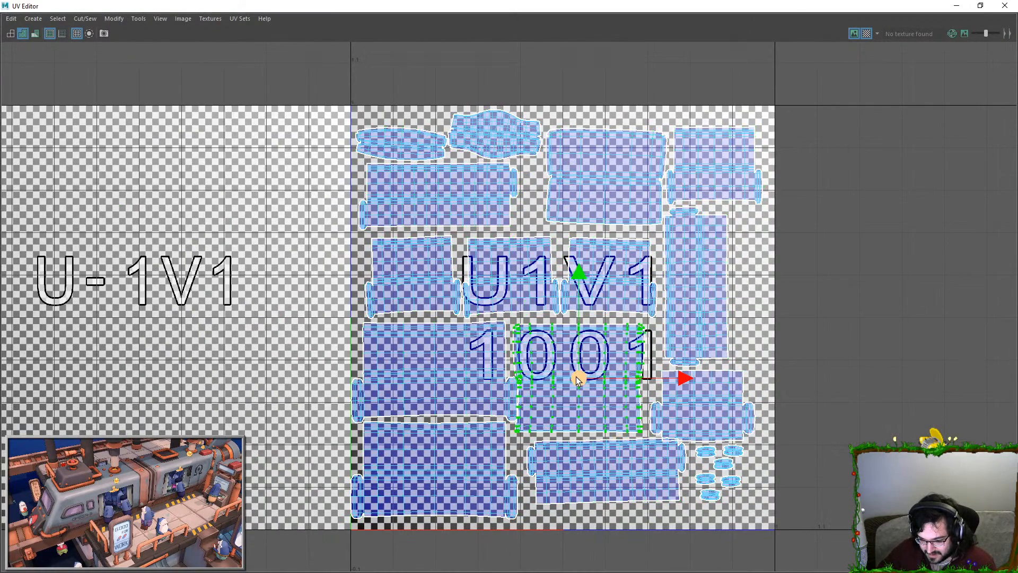
{"action": "left_click_drag", "start_coordinate": [576, 377], "coordinate": [584, 372]}
Shift the two large lower-left UV shells slightly right and lower the long shell beside them for more spacing
{"action": "left_click", "coordinate": [377, 415]}
{"action": "left_click", "coordinate": [358, 459], "text": "shift"}
{"action": "right_click_drag", "start_coordinate": [358, 459], "coordinate": [398, 485], "text": "ctrl"}
{"action": "left_click_drag", "start_coordinate": [516, 418], "coordinate": [519, 418]}
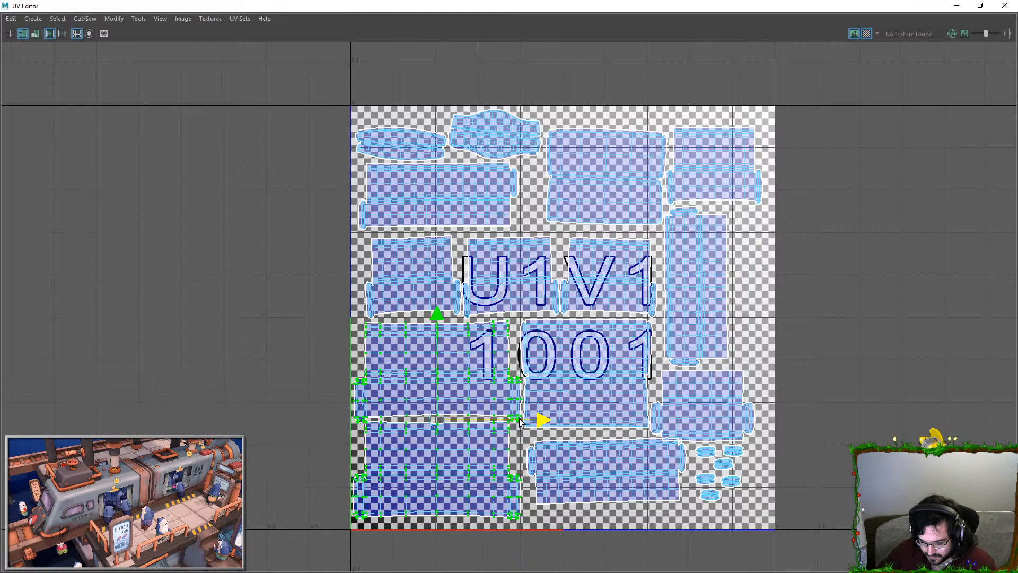
{"action": "left_click", "coordinate": [610, 461]}
{"action": "right_click_drag", "start_coordinate": [613, 462], "coordinate": [631, 487], "text": "ctrl"}
{"action": "left_click_drag", "start_coordinate": [609, 467], "coordinate": [607, 477]}
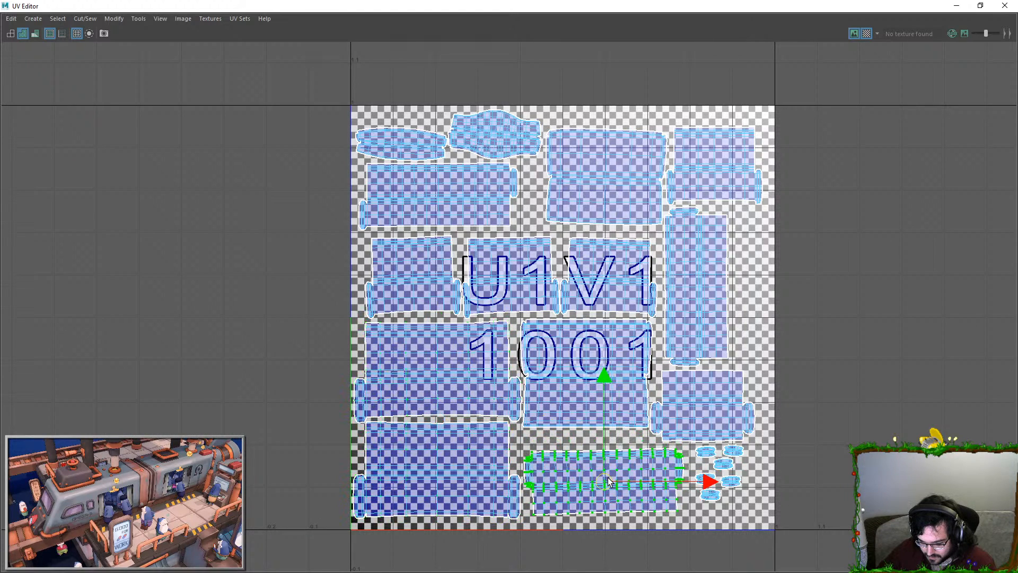
Select the UV shell above the small ovals and examine the gaps between the shells across the layout
{"action": "left_click", "coordinate": [688, 409]}
{"action": "right_click_drag", "start_coordinate": [688, 409], "coordinate": [699, 412], "text": "ctrl"}
{"action": "scroll", "coordinate": [583, 235], "scroll_direction": "down", "scroll_amount": 1}
{"action": "scroll", "coordinate": [347, 106], "scroll_direction": "up", "scroll_amount": 5}
{"action": "scroll", "coordinate": [535, 255], "scroll_direction": "down", "scroll_amount": 5}
{"action": "scroll", "coordinate": [604, 359], "scroll_direction": "up", "scroll_amount": 6}
{"action": "scroll", "coordinate": [604, 359], "scroll_direction": "down", "scroll_amount": 2}
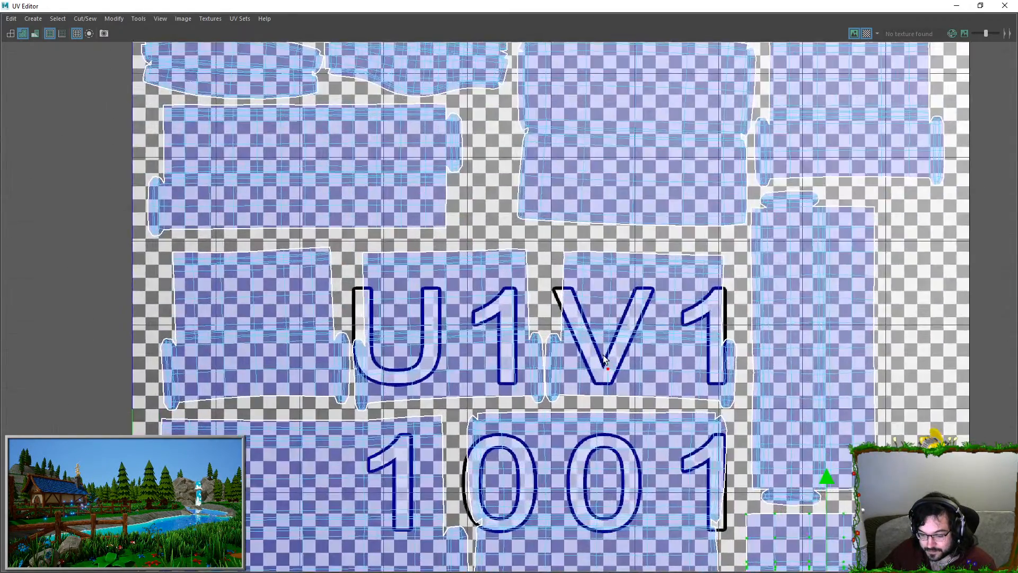
{"action": "scroll", "coordinate": [509, 353], "scroll_direction": "down", "scroll_amount": 3}
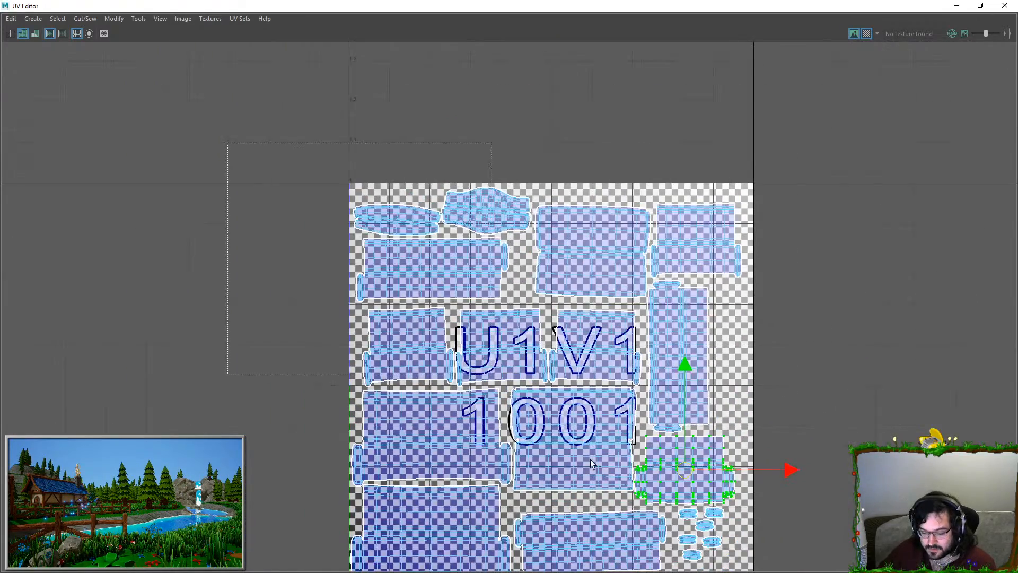
Select all UV shells, scale them up slightly and position them to fill the U1V1 tile
{"action": "left_click_drag", "start_coordinate": [460, 350], "coordinate": [737, 552]}
{"action": "scroll", "coordinate": [669, 342], "scroll_direction": "down", "scroll_amount": 3}
{"action": "key", "text": "r"}
{"action": "key", "text": "w"}
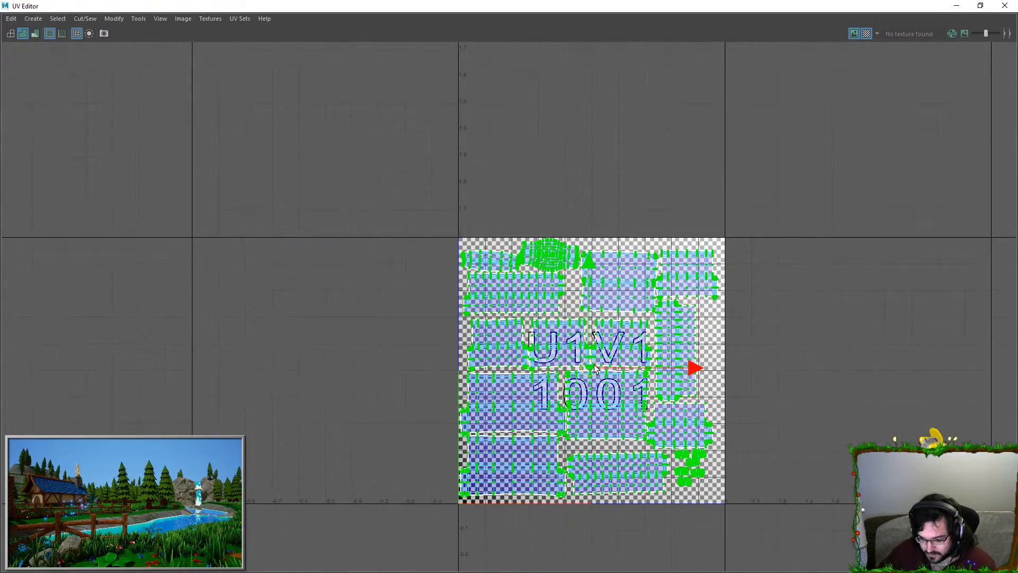
{"action": "key", "text": "r"}
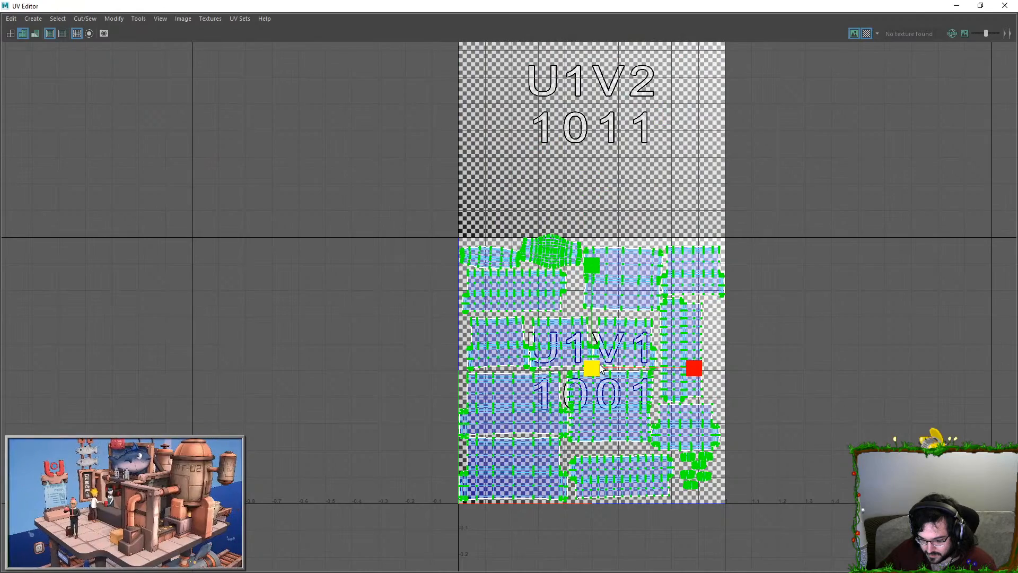
{"action": "key", "text": "w"}
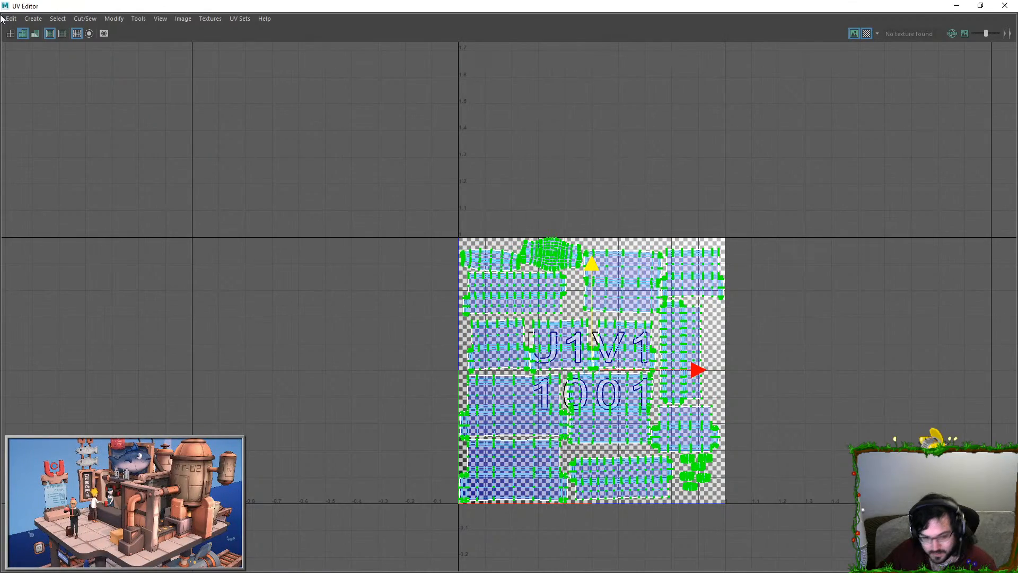
Close the UV Editor and export the selected bookshelf as SM_BookShelf.fbx, overwriting the existing file
{"action": "left_click", "coordinate": [1005, 6]}
{"action": "key", "text": "F8"}
{"action": "left_click", "coordinate": [10, 19]}
{"action": "left_click", "coordinate": [61, 147]}
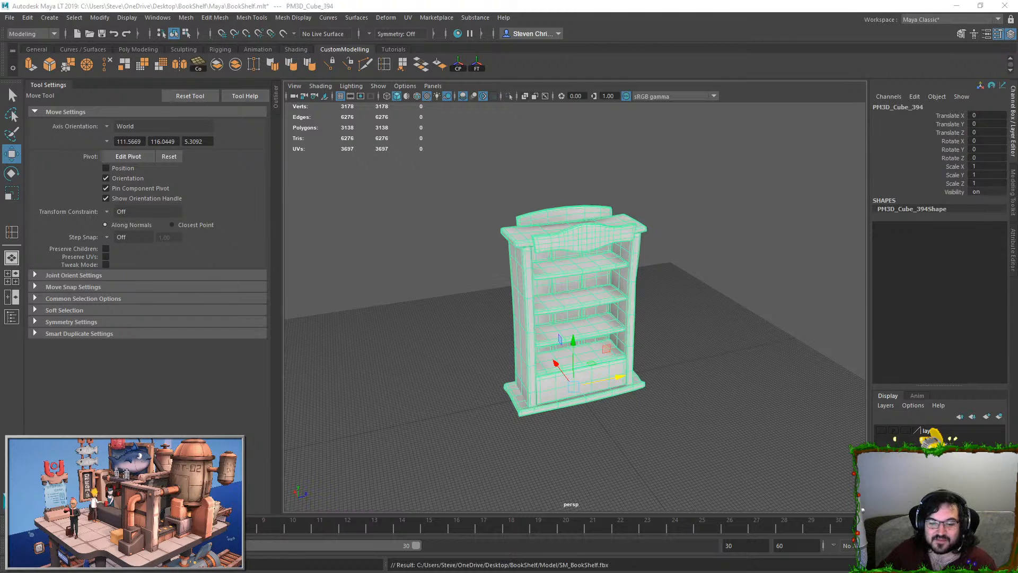
Switch to Substance Painter, load the bookshelf's high-definition mesh and bake all seven selected mesh maps
{"action": "key", "text": "alt+Tab"}
{"action": "left_click", "coordinate": [910, 513]}
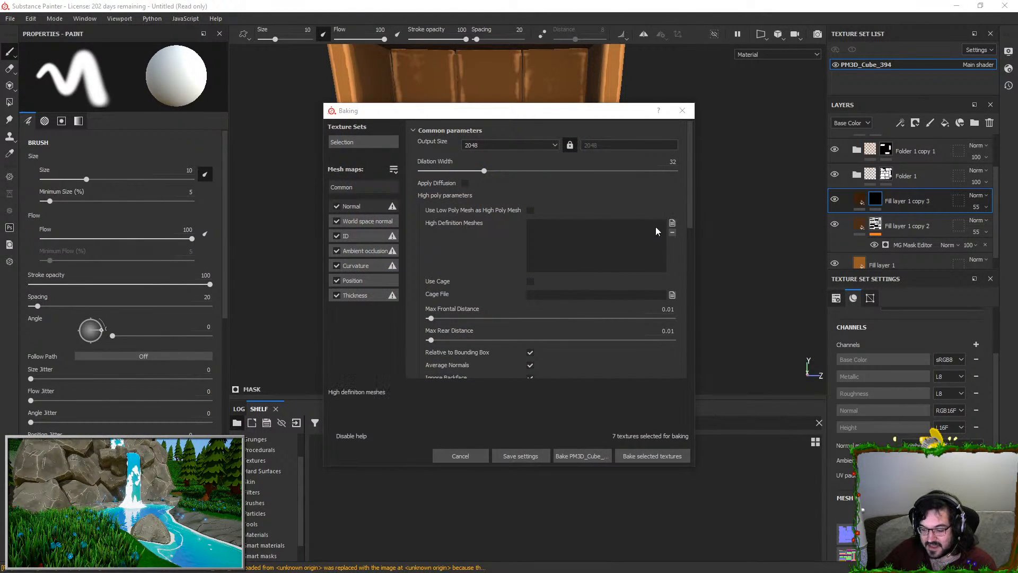
{"action": "left_click", "coordinate": [672, 222]}
{"action": "double_click", "coordinate": [484, 211]}
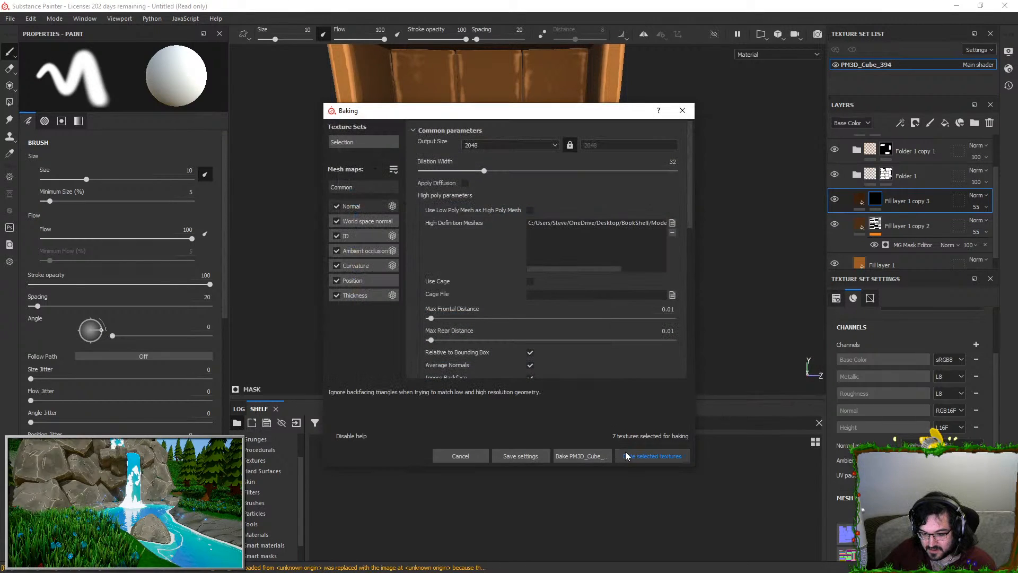
{"action": "left_click", "coordinate": [650, 456]}
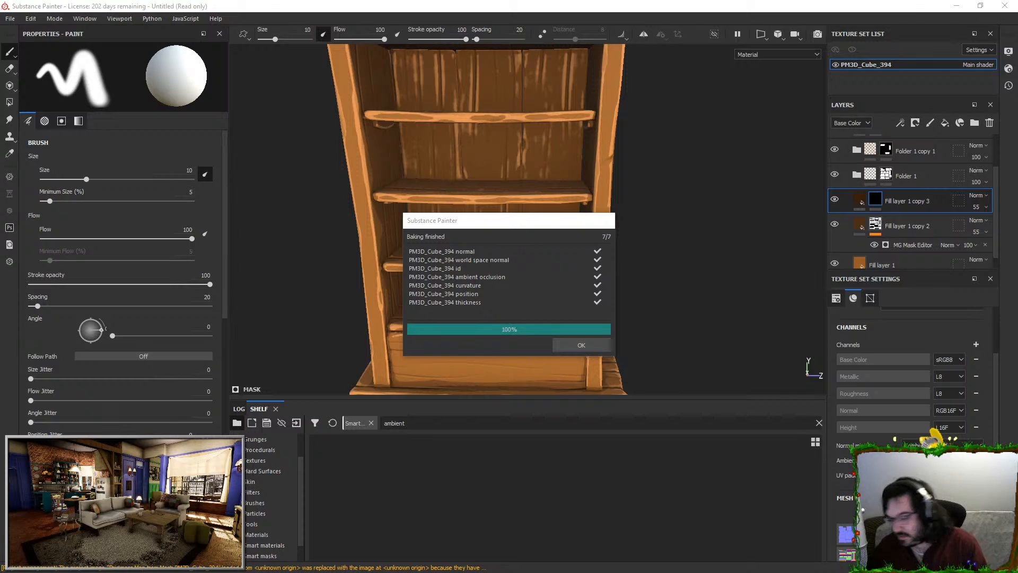
{"action": "left_click", "coordinate": [597, 341]}
Examine the baked wood detail around the bookshelf's drawer and base, and switch to Unreal Editor
{"action": "left_click_drag", "start_coordinate": [604, 318], "coordinate": [606, 225], "text": "alt"}
{"action": "right_click_drag", "start_coordinate": [665, 210], "coordinate": [663, 308], "text": "alt"}
{"action": "middle_click_drag", "start_coordinate": [615, 302], "coordinate": [666, 212], "text": "alt"}
{"action": "right_click_drag", "start_coordinate": [663, 122], "coordinate": [641, 158], "text": "alt"}
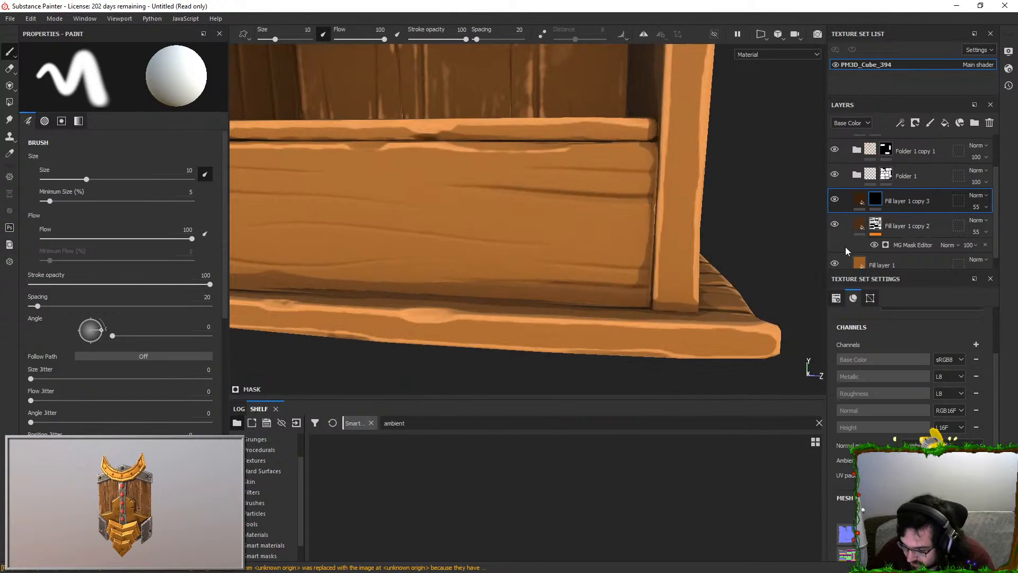
{"action": "scroll", "coordinate": [865, 242], "scroll_direction": "down", "scroll_amount": 1}
{"action": "key", "text": "alt+Tab"}
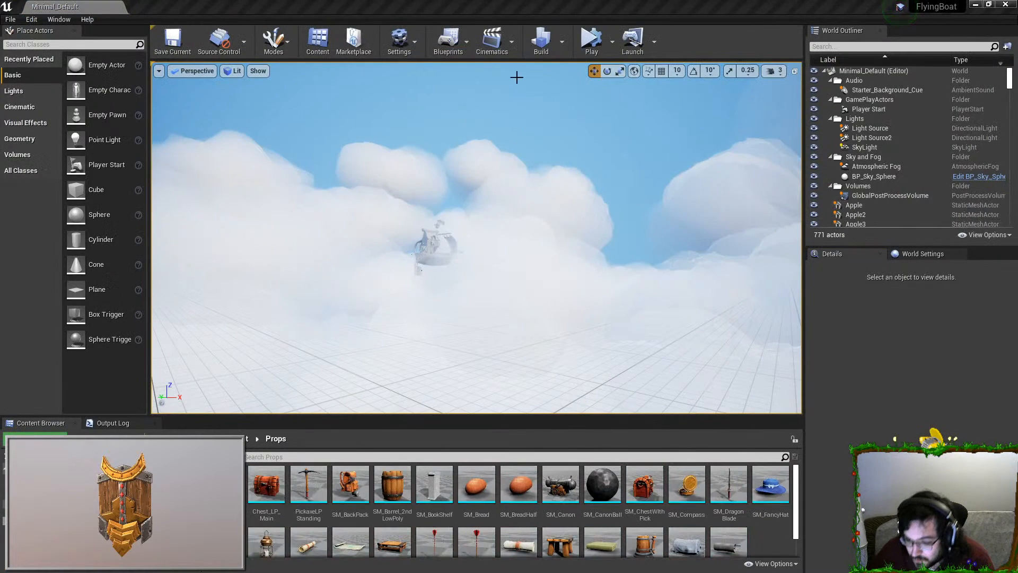
{"action": "mouse_move", "coordinate": [565, 12]}
{"action": "left_mouse_down"}
{"action": "mouse_move", "coordinate": [548, 42]}
{"action": "mouse_move", "coordinate": [556, 32]}
{"action": "left_mouse_up"}
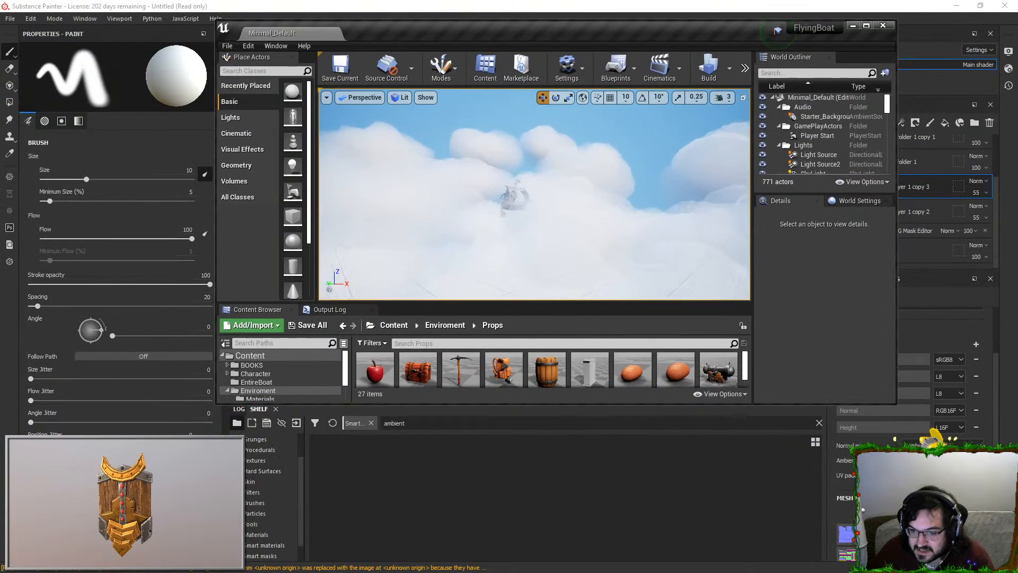
{"action": "key", "text": "F11"}
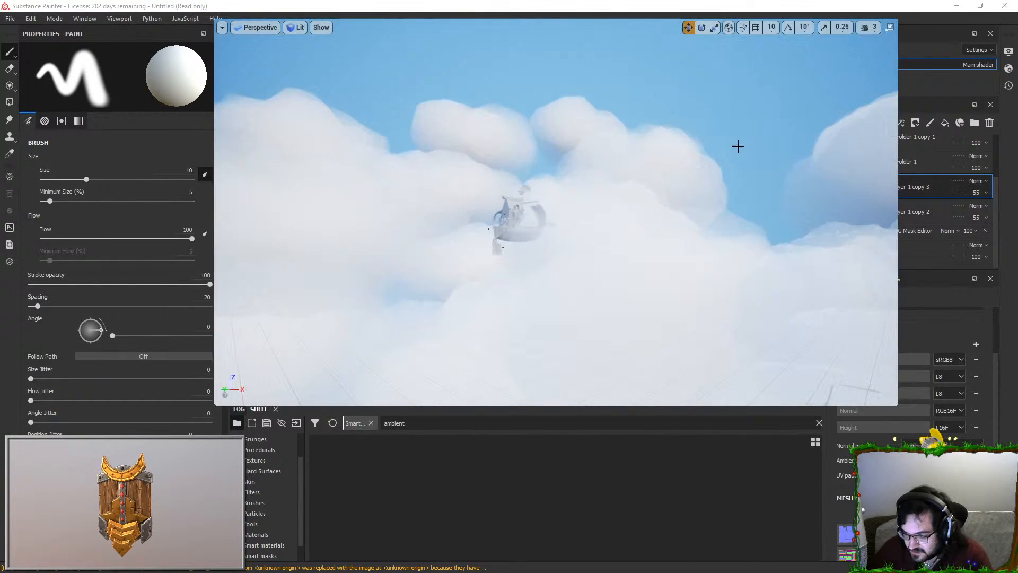
{"action": "key", "text": "F11"}
{"action": "left_click", "coordinate": [866, 25]}
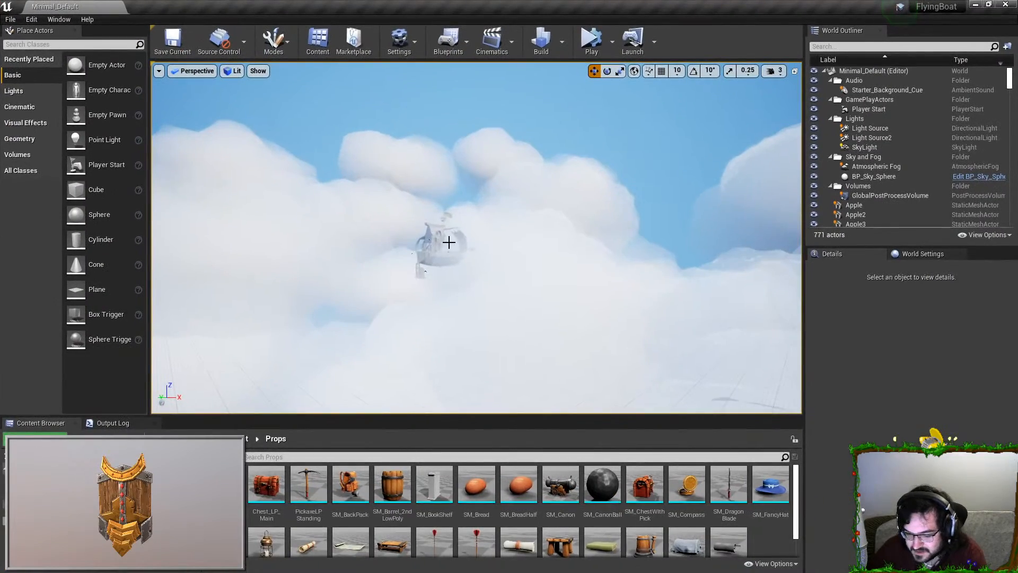
Frame the flying boat in a full-screen viewport and pull back to view its house, deck and sail
{"action": "left_click", "coordinate": [435, 231]}
{"action": "key", "text": "f"}
{"action": "key", "text": "F11"}
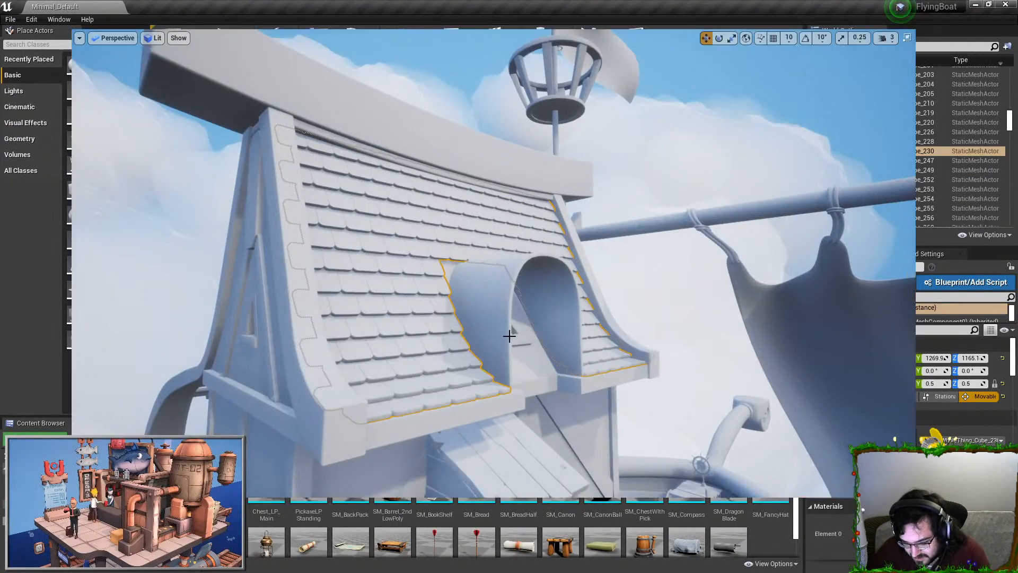
{"action": "key", "text": "Escape"}
{"action": "key", "text": "s"}
{"action": "right_click_drag", "start_coordinate": [529, 347], "coordinate": [493, 347]}
{"action": "key", "text": "d"}
{"action": "key", "text": "w"}
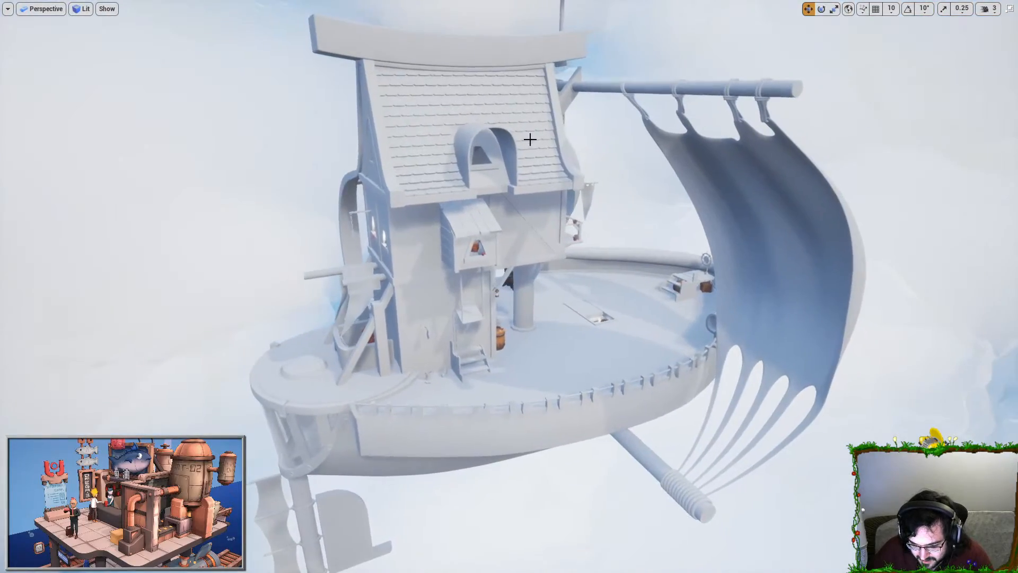
Fly into the boat's cabin and examine the table with the map, scrolls and lanterns
{"action": "key", "text": "w"}
{"action": "mouse_move", "coordinate": [533, 302]}
{"action": "right_mouse_down"}
{"action": "mouse_move", "coordinate": [522, 303]}
{"action": "mouse_move", "coordinate": [525, 313]}
{"action": "mouse_move", "coordinate": [657, 305]}
{"action": "mouse_move", "coordinate": [477, 310]}
{"action": "mouse_move", "coordinate": [403, 329]}
{"action": "mouse_move", "coordinate": [477, 371]}
{"action": "mouse_move", "coordinate": [578, 323]}
{"action": "mouse_move", "coordinate": [575, 313]}
{"action": "mouse_move", "coordinate": [742, 316]}
{"action": "mouse_move", "coordinate": [615, 331]}
{"action": "mouse_move", "coordinate": [556, 315]}
{"action": "right_mouse_up"}
{"action": "key", "text": "w"}
{"action": "key", "text": "s"}
{"action": "key", "text": "w"}
{"action": "key", "text": "s"}
{"action": "key", "text": "w"}
{"action": "key", "text": "s"}
{"action": "key", "text": "w"}
{"action": "key", "text": "d"}
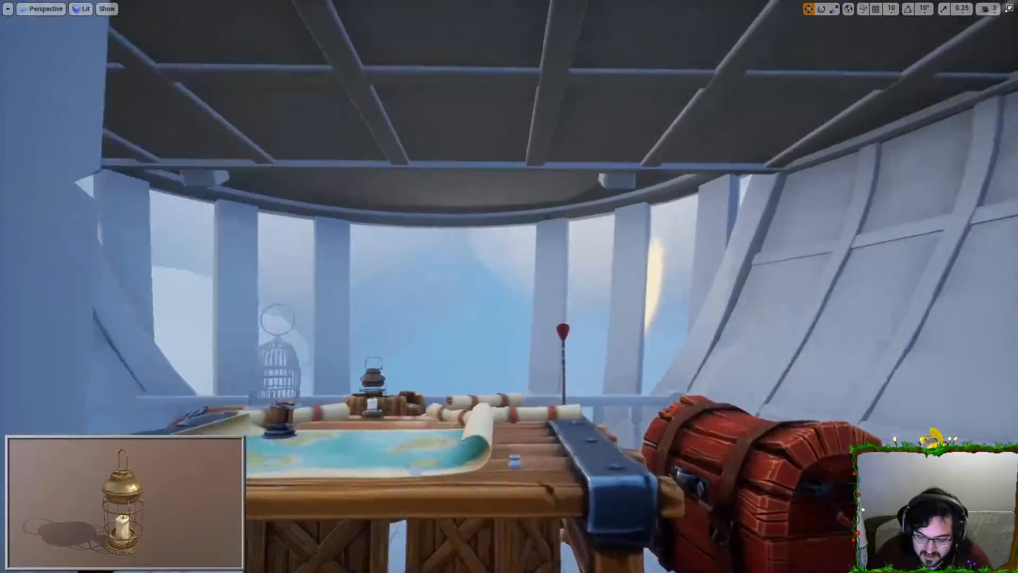
Look around the rest of the boat's interior, including the desk, wall shelves and ladder hatch
{"action": "key", "text": "e"}
{"action": "right_click_drag", "start_coordinate": [509, 286], "coordinate": [565, 384]}
{"action": "key", "text": "a"}
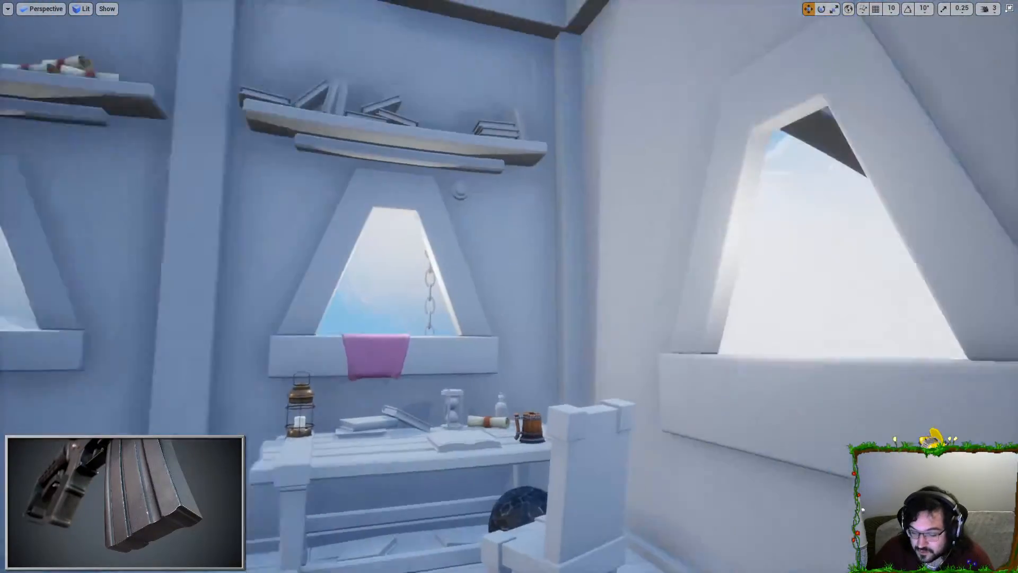
{"action": "mouse_move", "coordinate": [509, 286]}
{"action": "right_mouse_down"}
{"action": "mouse_move", "coordinate": [477, 371]}
{"action": "mouse_move", "coordinate": [689, 413]}
{"action": "right_mouse_up"}
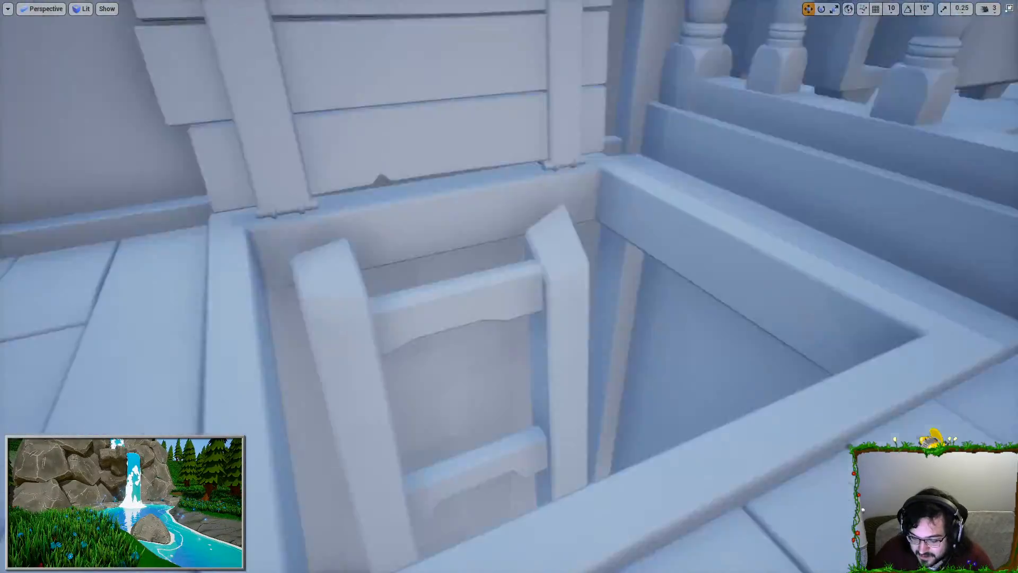
{"action": "mouse_move", "coordinate": [509, 286]}
{"action": "right_mouse_down"}
{"action": "mouse_move", "coordinate": [434, 340]}
{"action": "mouse_move", "coordinate": [318, 329]}
{"action": "mouse_move", "coordinate": [255, 340]}
{"action": "mouse_move", "coordinate": [191, 297]}
{"action": "mouse_move", "coordinate": [668, 265]}
{"action": "mouse_move", "coordinate": [859, 233]}
{"action": "mouse_move", "coordinate": [923, 286]}
{"action": "mouse_move", "coordinate": [922, 329]}
{"action": "right_mouse_up"}
{"action": "right_click_drag", "start_coordinate": [410, 325], "coordinate": [405, 193]}
{"action": "key", "text": "s"}
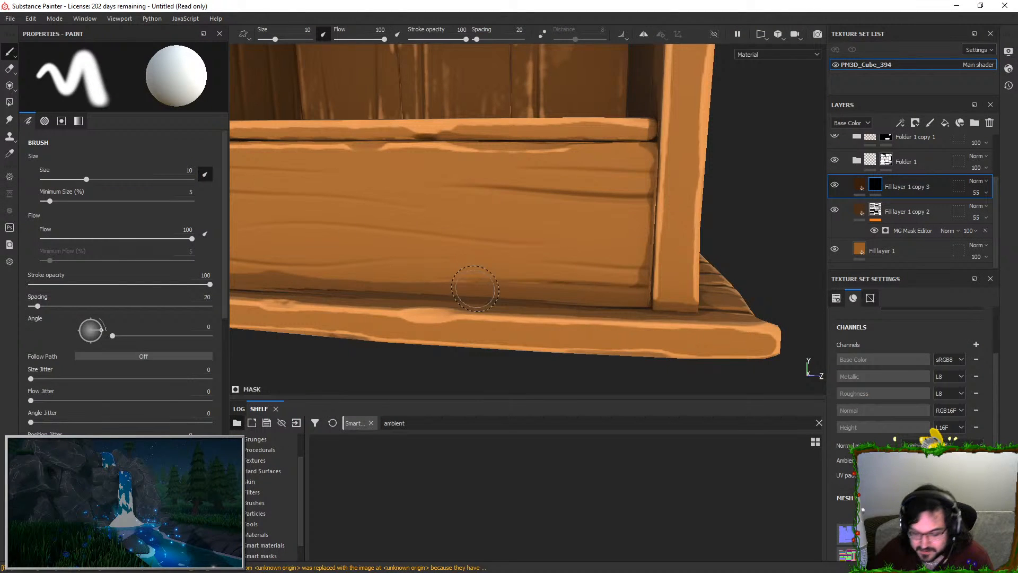
Set the bookshelf texture set's resolution to 4096
{"action": "mouse_move", "coordinate": [472, 291]}
{"action": "left_mouse_down", "text": "alt"}
{"action": "mouse_move", "coordinate": [461, 243]}
{"action": "mouse_move", "coordinate": [484, 207]}
{"action": "mouse_move", "coordinate": [522, 204]}
{"action": "mouse_move", "coordinate": [467, 249]}
{"action": "left_mouse_up", "text": "alt"}
{"action": "scroll", "coordinate": [918, 369], "scroll_direction": "up", "scroll_amount": 3}
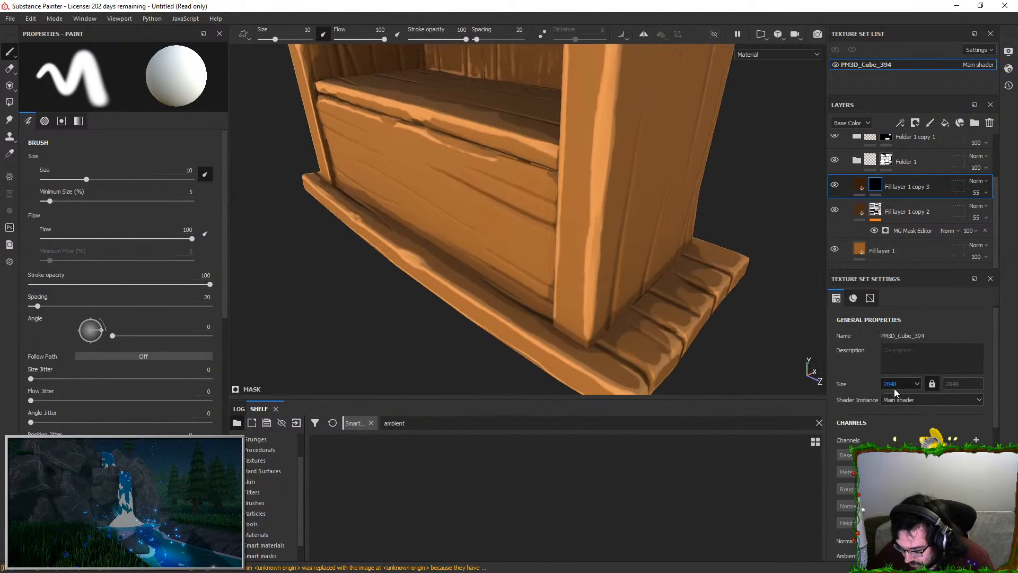
{"action": "left_click", "coordinate": [896, 420]}
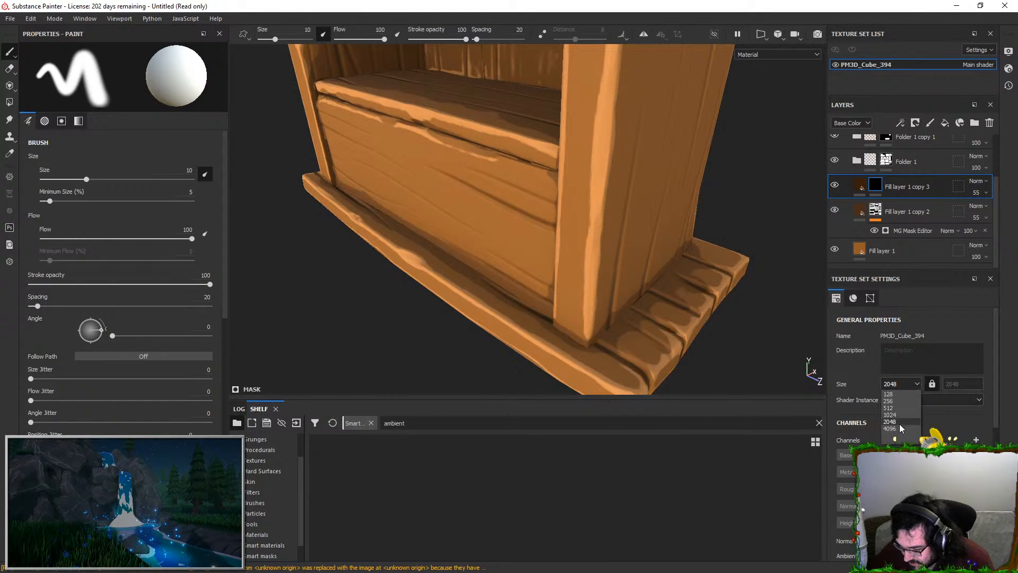
{"action": "left_click", "coordinate": [899, 422]}
{"action": "scroll", "coordinate": [902, 423], "scroll_direction": "down", "scroll_amount": 4}
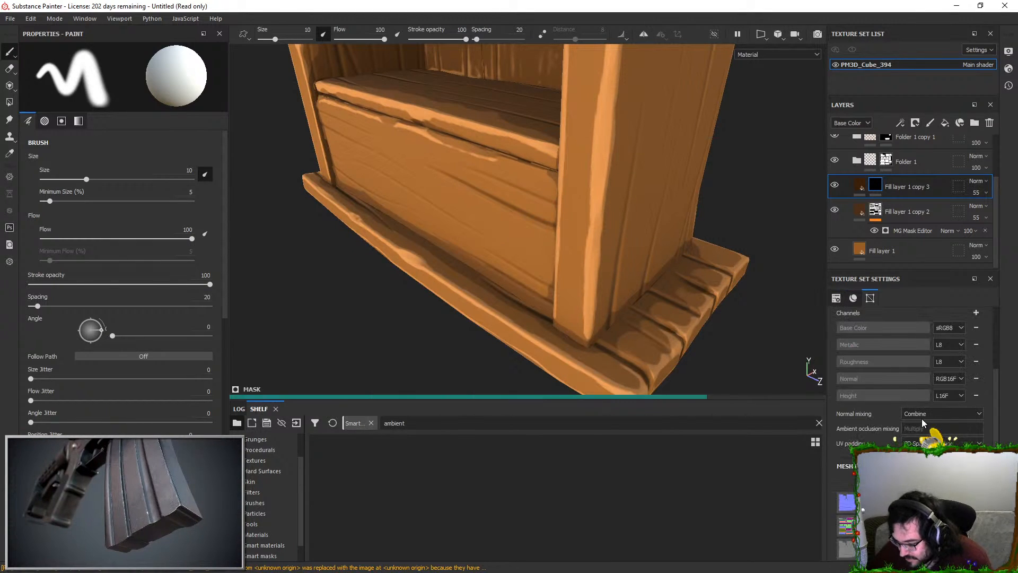
{"action": "scroll", "coordinate": [895, 408], "scroll_direction": "up", "scroll_amount": 4}
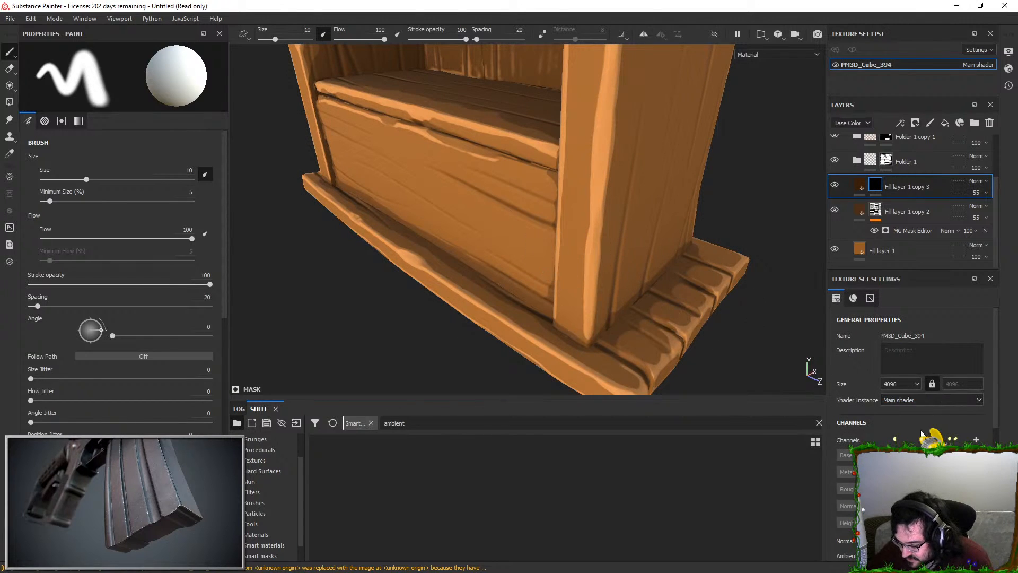
View the bookshelf's base color channel on its own and return to the full material view
{"action": "key", "text": "c"}
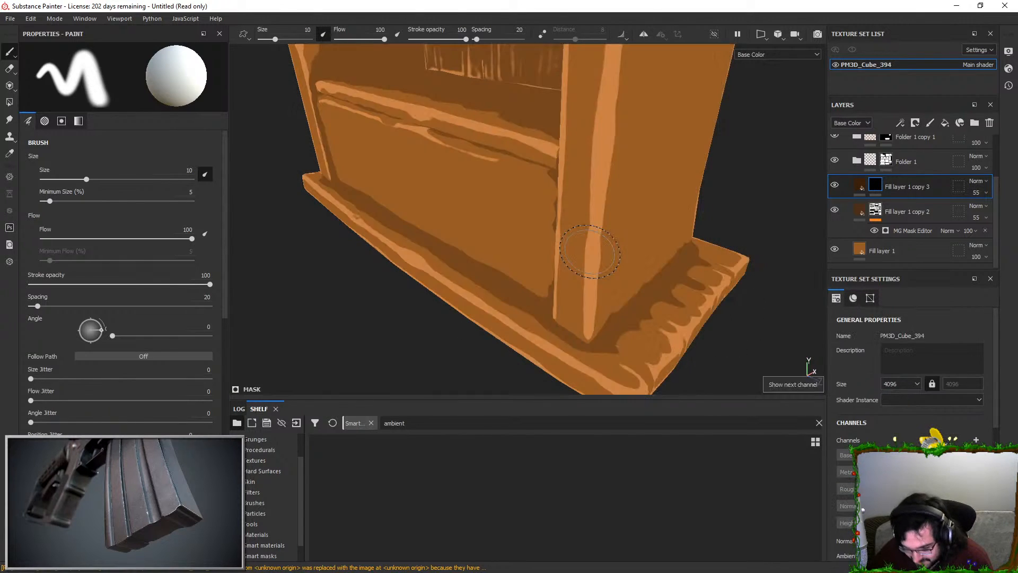
{"action": "left_click_drag", "start_coordinate": [724, 306], "coordinate": [677, 264], "text": "alt"}
{"action": "key", "text": "m"}
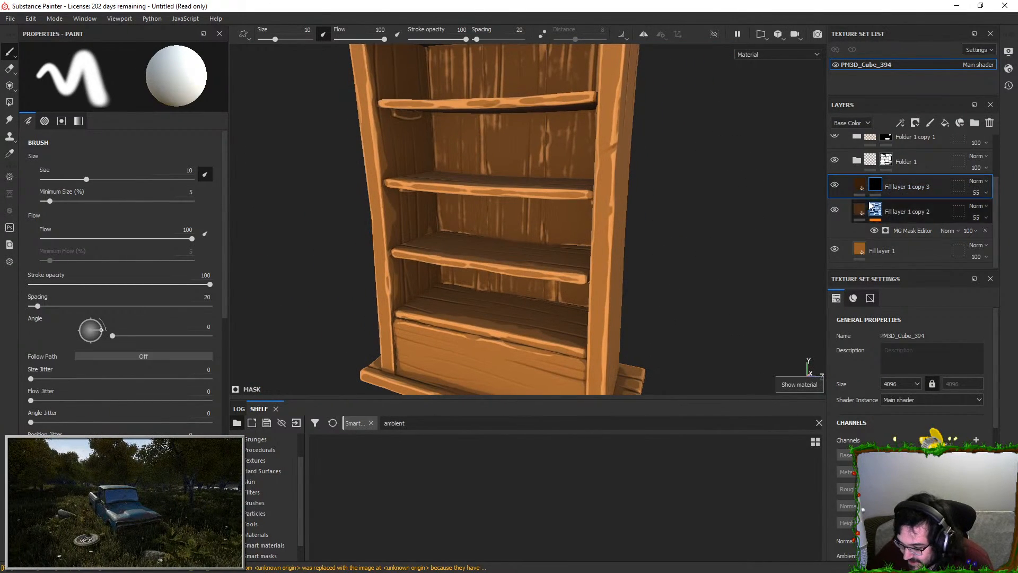
Expand the WoodStylizedVariant group and its Folder 1 to reveal the light orange fill layer and its mask effects
{"action": "scroll", "coordinate": [875, 211], "scroll_direction": "up", "scroll_amount": 2}
{"action": "left_click", "coordinate": [836, 171]}
{"action": "left_click", "coordinate": [835, 171]}
{"action": "left_click", "coordinate": [845, 171]}
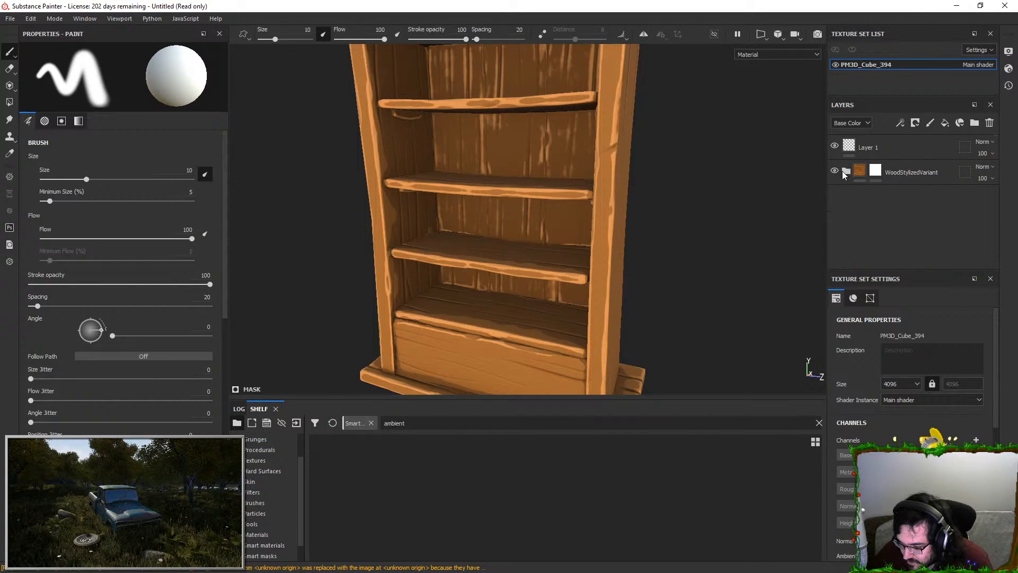
{"action": "left_click", "coordinate": [845, 171]}
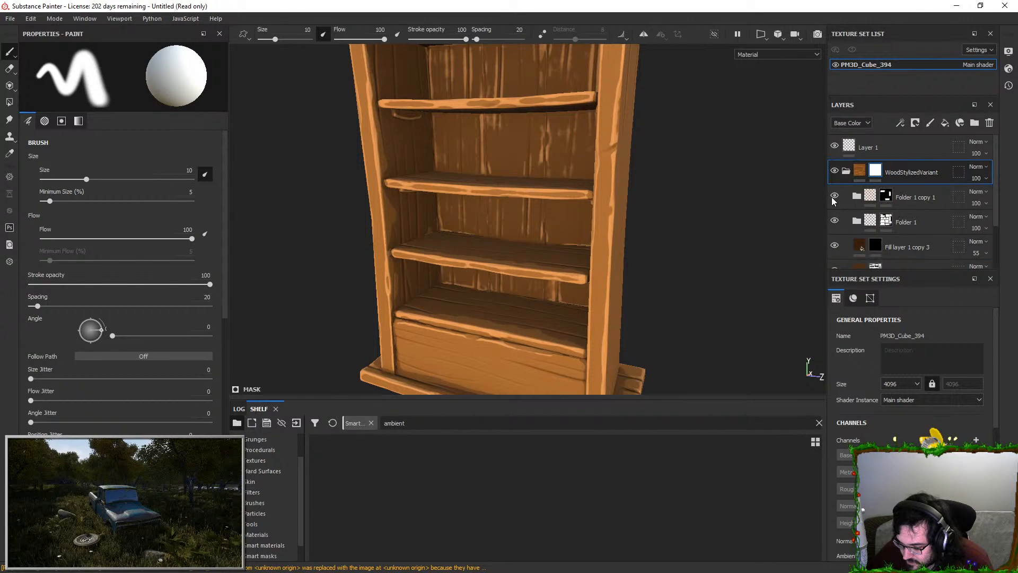
{"action": "left_click", "coordinate": [857, 220]}
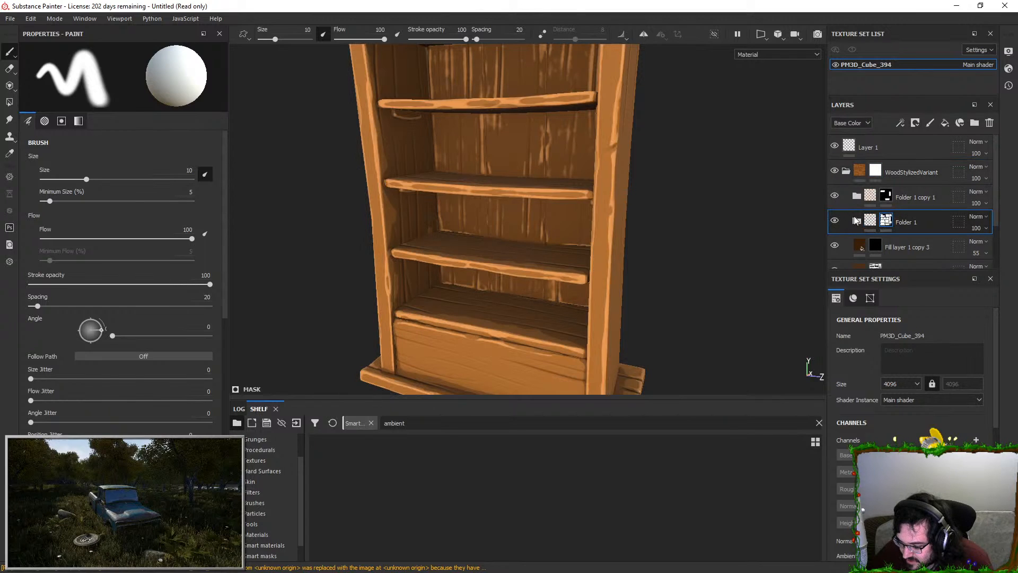
{"action": "scroll", "coordinate": [891, 245], "scroll_direction": "down", "scroll_amount": 2}
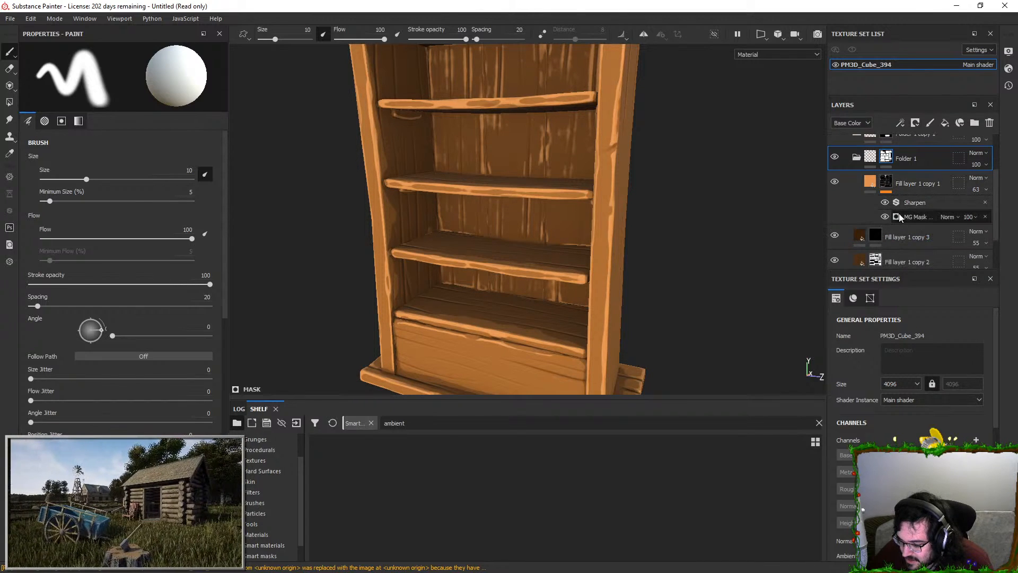
Try Global Balance values of 0.38 and 0.11 in the MG Mask Editor of Fill layer 1 copy 1
{"action": "left_click_drag", "start_coordinate": [533, 234], "coordinate": [511, 216], "text": "alt"}
{"action": "right_click_drag", "start_coordinate": [511, 216], "coordinate": [589, 234], "text": "alt"}
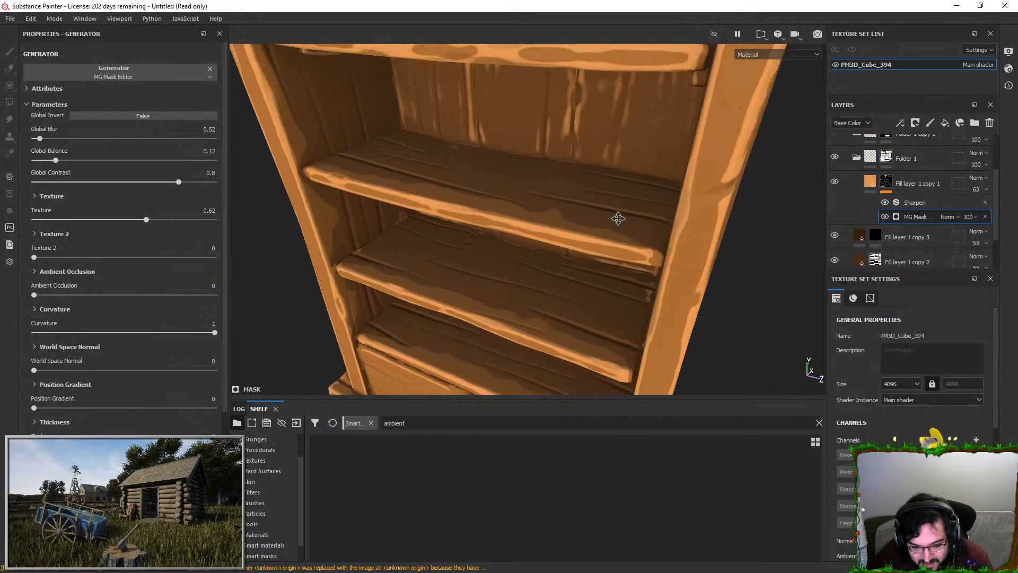
{"action": "left_click_drag", "start_coordinate": [90, 158], "coordinate": [100, 158]}
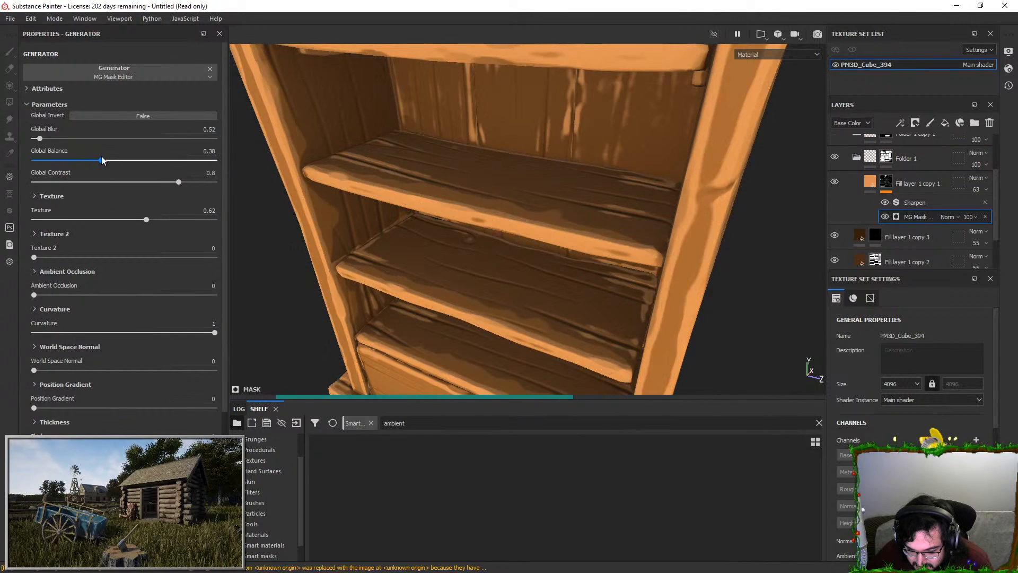
{"action": "left_click_drag", "start_coordinate": [153, 161], "coordinate": [54, 160]}
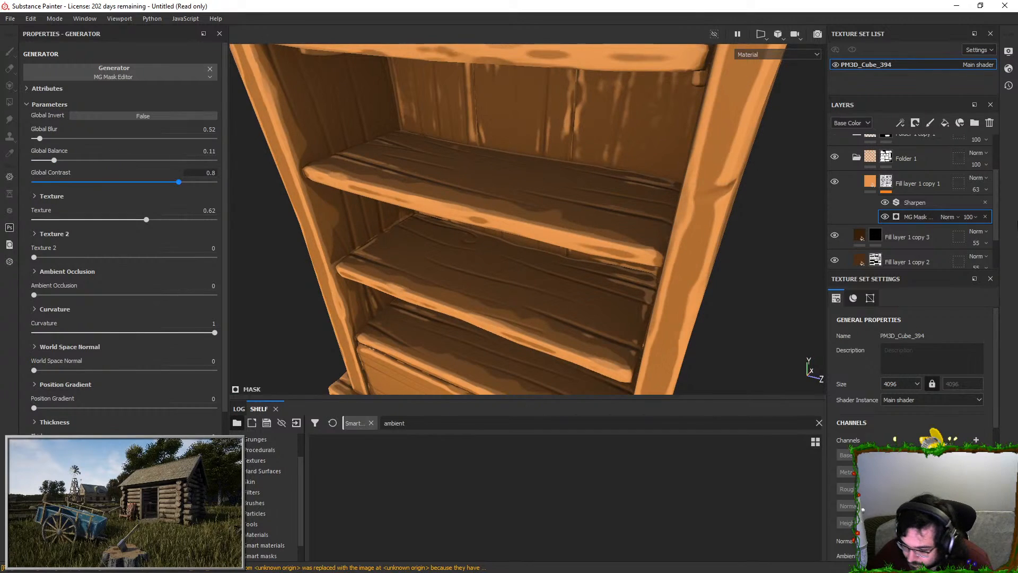
Replace the Sharpen and MG Mask Editor effects on Fill layer 1 copy 1's mask with the Edges Strong smart mask
{"action": "left_click", "coordinate": [985, 216]}
{"action": "left_click", "coordinate": [985, 203]}
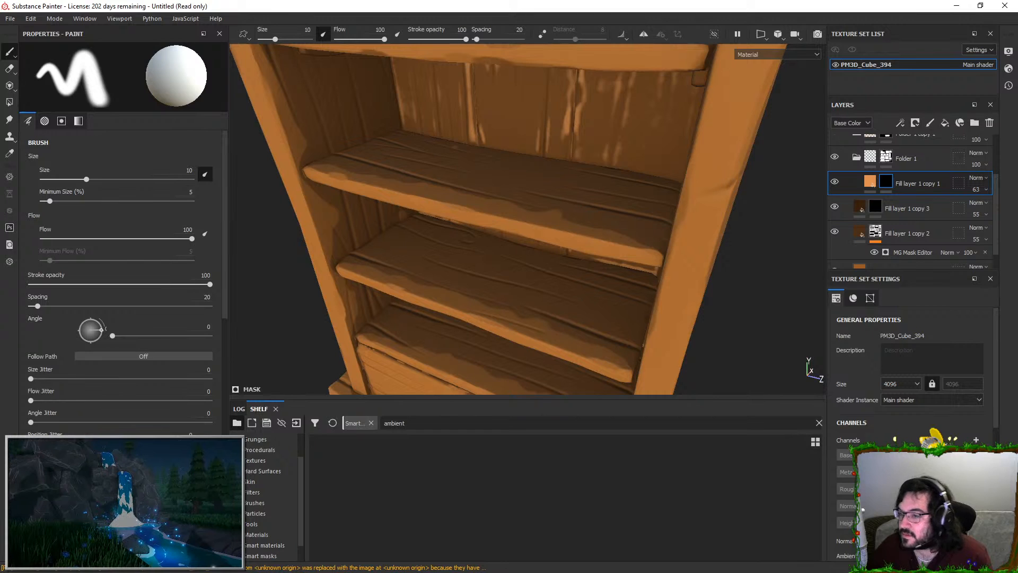
{"action": "scroll", "coordinate": [259, 483], "scroll_direction": "up", "scroll_amount": 1}
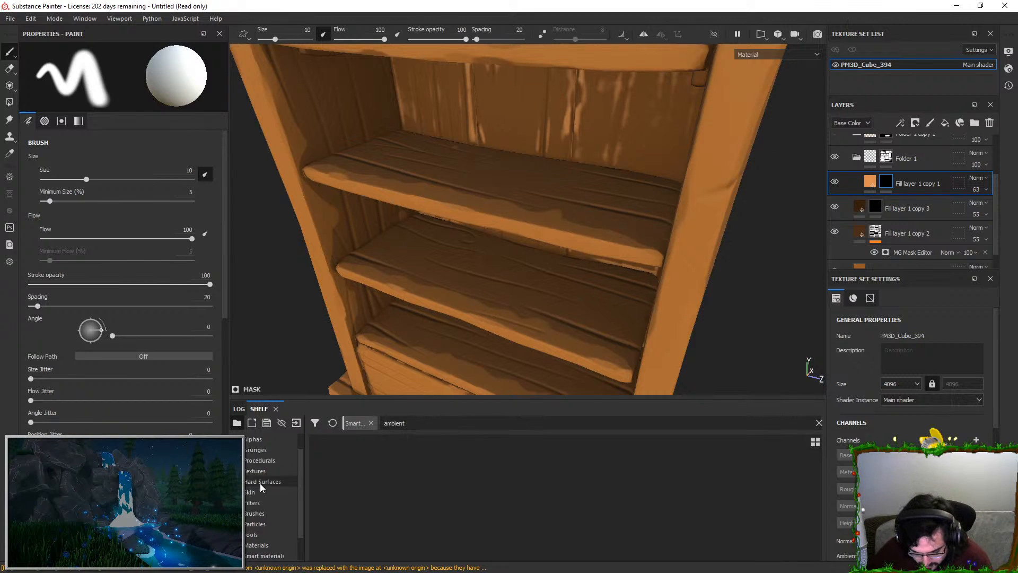
{"action": "scroll", "coordinate": [271, 503], "scroll_direction": "down", "scroll_amount": 2}
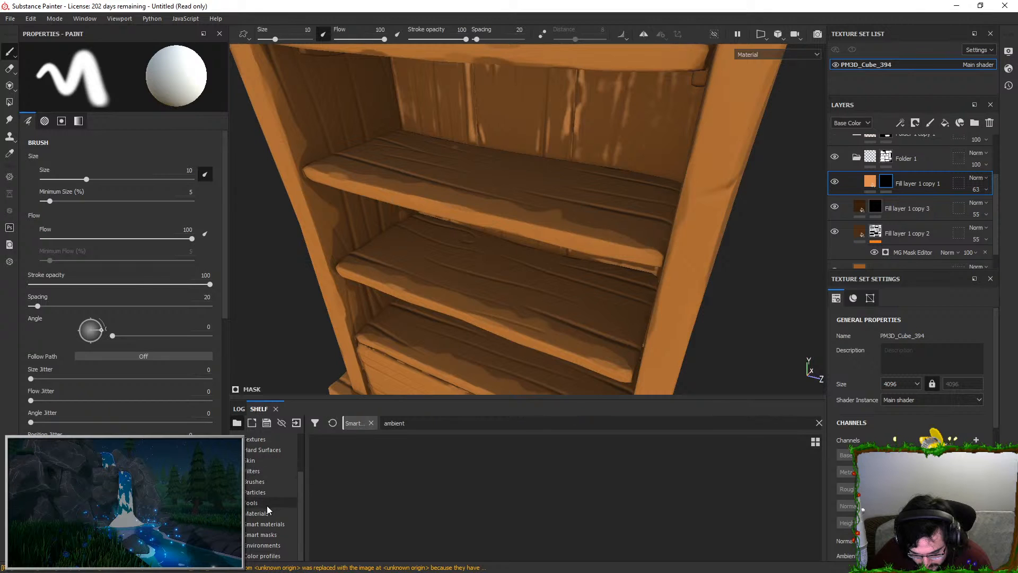
{"action": "left_click", "coordinate": [273, 526]}
{"action": "left_click", "coordinate": [268, 533]}
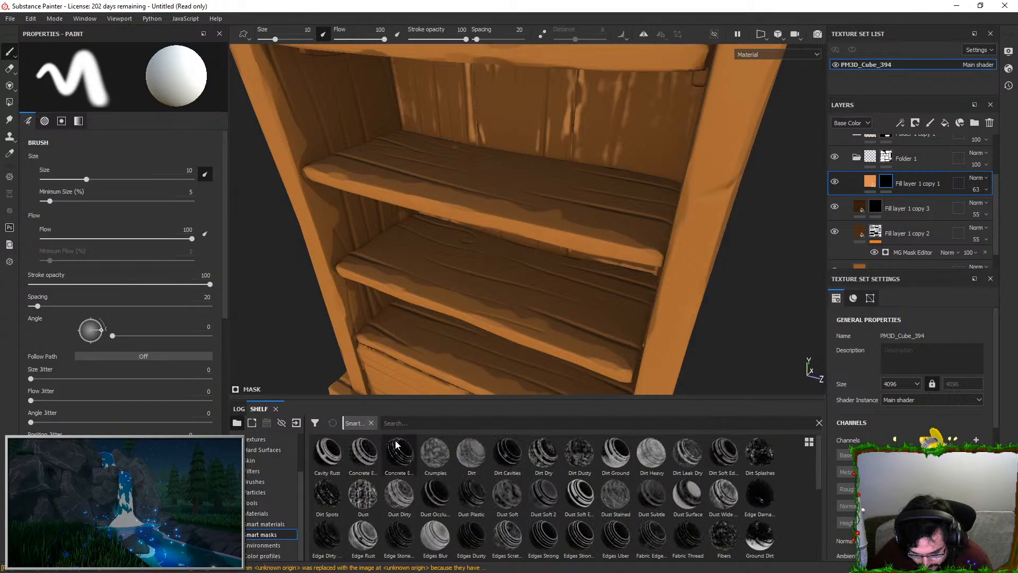
{"action": "left_click", "coordinate": [424, 422]}
{"action": "type", "text": "edge"}
{"action": "left_click_drag", "start_coordinate": [753, 461], "coordinate": [915, 181]}
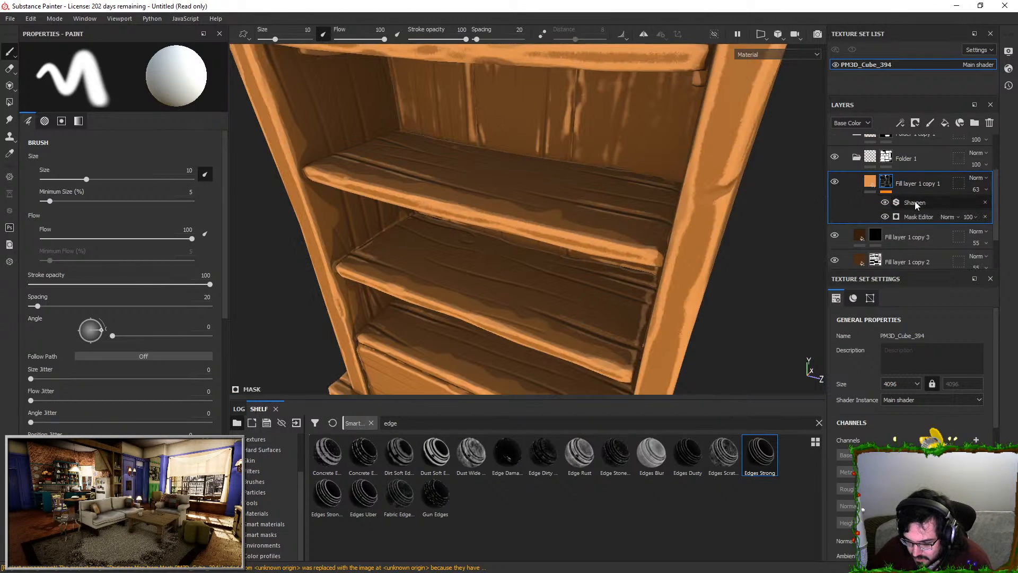
Set the new Mask Editor's Global Balance to 0.5, Global Contrast to about 0.77 and Global Blur to 0.2
{"action": "left_click_drag", "start_coordinate": [468, 194], "coordinate": [453, 227], "text": "alt"}
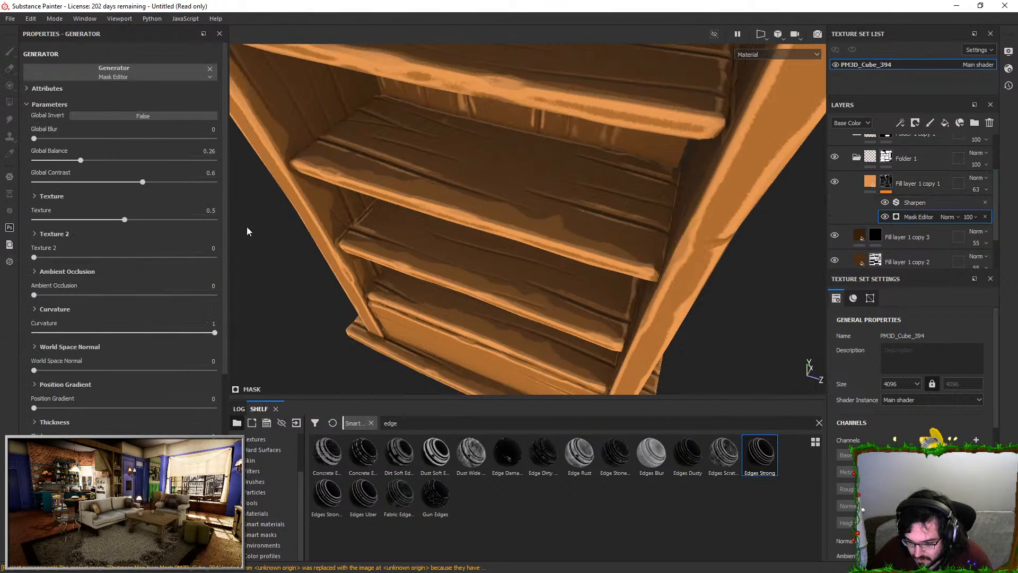
{"action": "left_click_drag", "start_coordinate": [85, 159], "coordinate": [125, 155]}
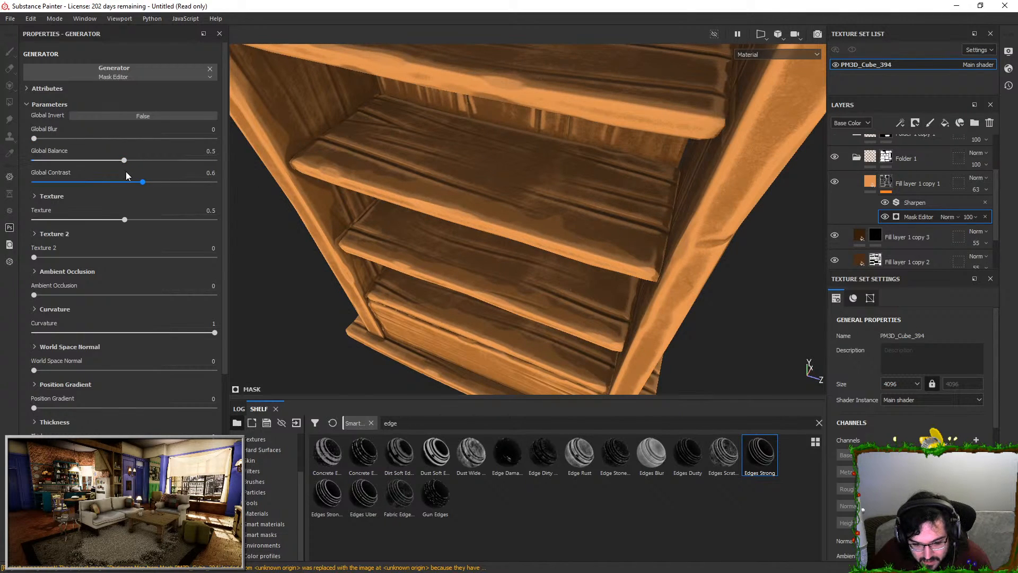
{"action": "left_click", "coordinate": [40, 136]}
{"action": "left_click", "coordinate": [173, 181]}
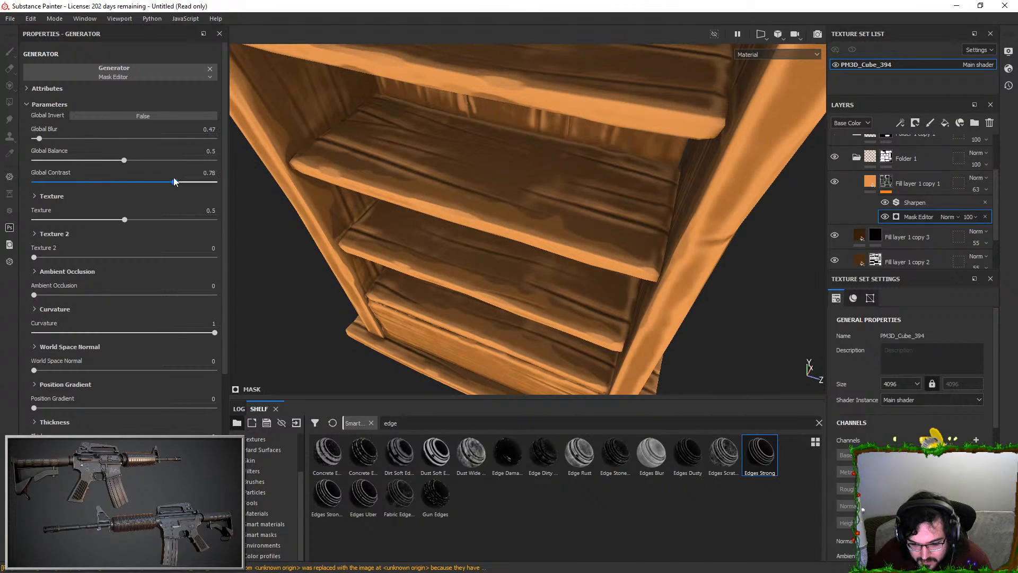
{"action": "left_click_drag", "start_coordinate": [192, 129], "coordinate": [354, 123]}
{"action": "type", "text": "0.2"}
{"action": "key", "text": "Return"}
Refine the shelf edge highlights by setting the Mask Editor's Global Contrast to 0.91 and Global Balance to 0.48
{"action": "left_click_drag", "start_coordinate": [423, 242], "coordinate": [418, 222], "text": "alt"}
{"action": "left_click_drag", "start_coordinate": [506, 254], "coordinate": [488, 258], "text": "alt"}
{"action": "right_click_drag", "start_coordinate": [487, 258], "coordinate": [516, 434], "text": "alt"}
{"action": "left_click_drag", "start_coordinate": [109, 159], "coordinate": [132, 161]}
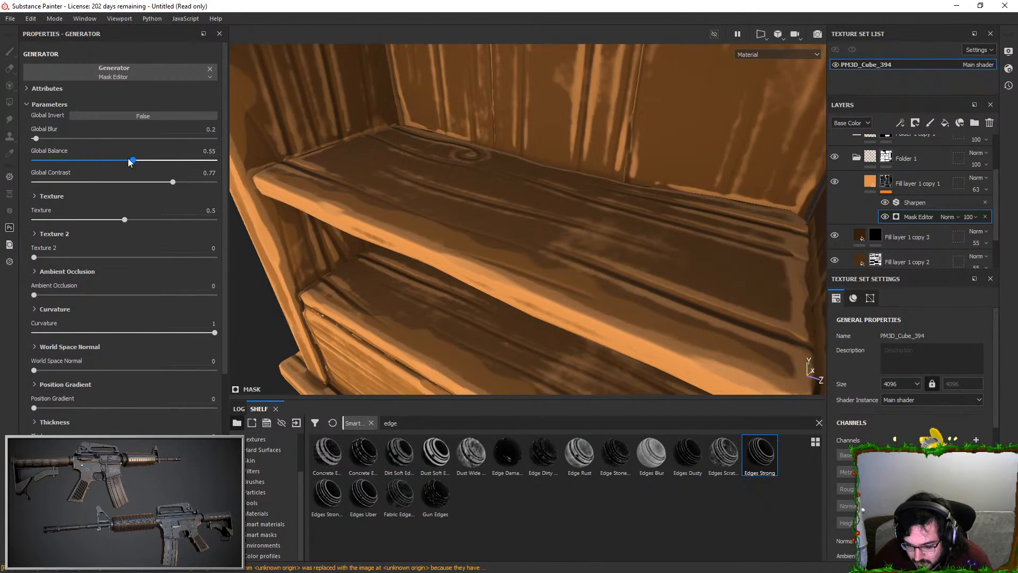
{"action": "key", "text": "ctrl+z"}
{"action": "left_click_drag", "start_coordinate": [185, 184], "coordinate": [198, 182]}
{"action": "left_click_drag", "start_coordinate": [525, 132], "coordinate": [588, 244], "text": "alt"}
{"action": "key", "text": "f"}
{"action": "mouse_move", "coordinate": [121, 160]}
{"action": "left_mouse_down"}
{"action": "mouse_move", "coordinate": [113, 165]}
{"action": "mouse_move", "coordinate": [120, 160]}
{"action": "left_mouse_up"}
{"action": "left_click_drag", "start_coordinate": [475, 229], "coordinate": [471, 183], "text": "alt"}
Lower the opacity of Fill layer 1 copy 1 to 33
{"action": "left_click", "coordinate": [976, 190]}
{"action": "left_click", "coordinate": [981, 207]}
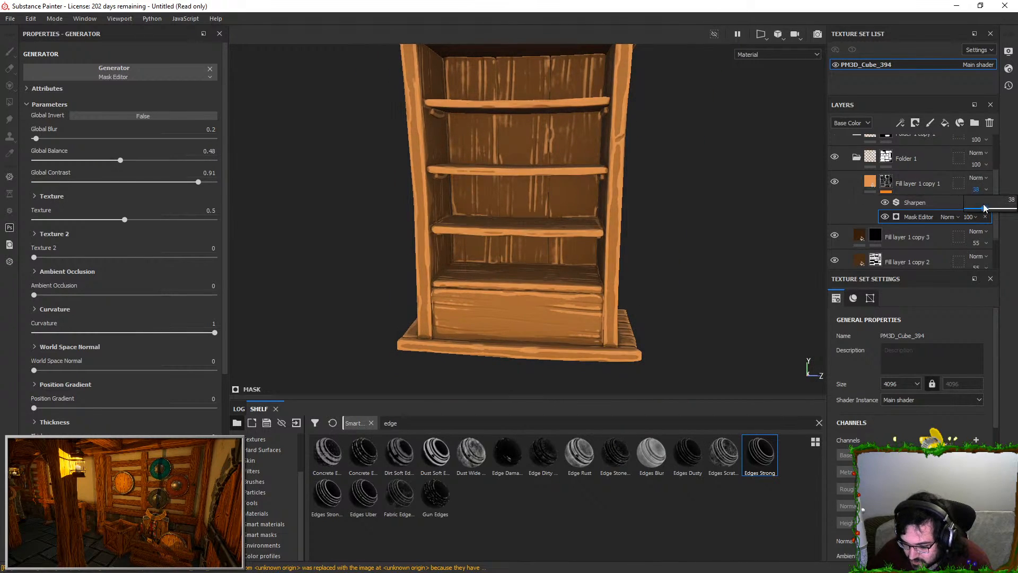
{"action": "left_click_drag", "start_coordinate": [980, 207], "coordinate": [982, 207]}
{"action": "left_click_drag", "start_coordinate": [511, 159], "coordinate": [446, 156], "text": "alt"}
{"action": "right_click_drag", "start_coordinate": [446, 157], "coordinate": [511, 254], "text": "alt"}
{"action": "scroll", "coordinate": [889, 167], "scroll_direction": "up", "scroll_amount": 1}
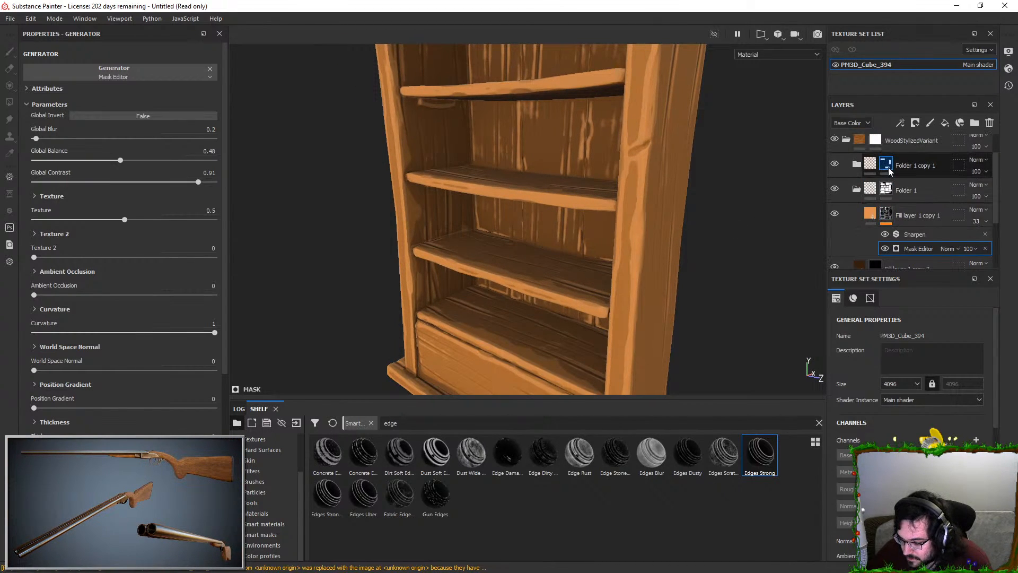
Duplicate Fill layer 1 copy 1 and try to move the copy out of Folder 1 to the top of WoodStylizedVariant
{"action": "right_click", "coordinate": [912, 213]}
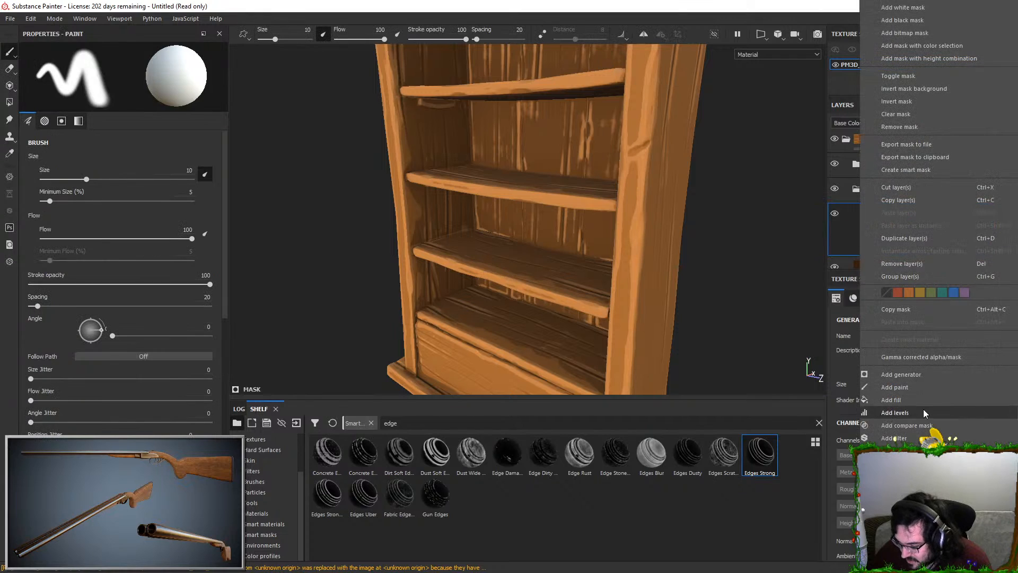
{"action": "left_click", "coordinate": [905, 238]}
{"action": "left_click_drag", "start_coordinate": [892, 208], "coordinate": [902, 170]}
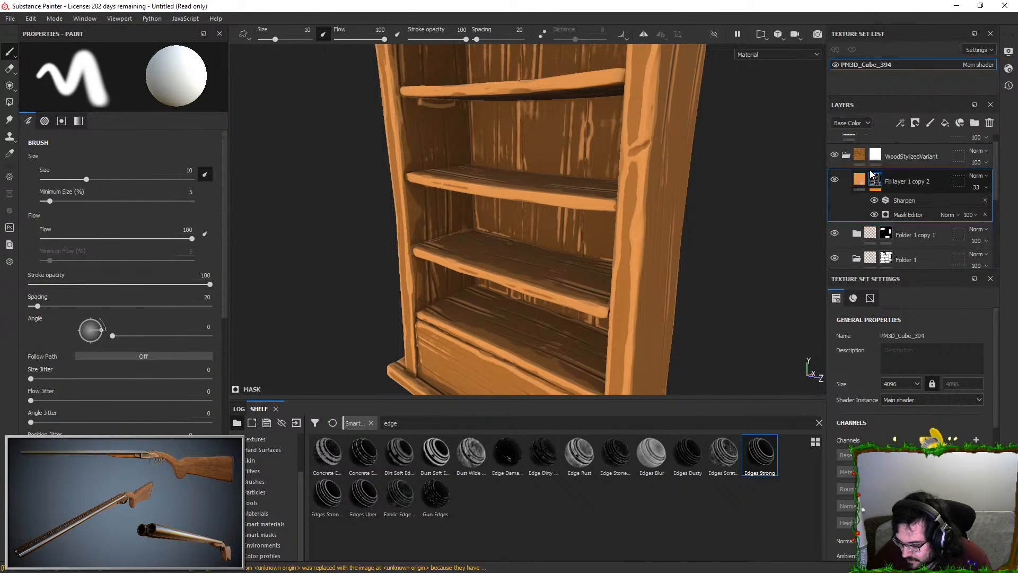
{"action": "scroll", "coordinate": [896, 202], "scroll_direction": "up", "scroll_amount": 1}
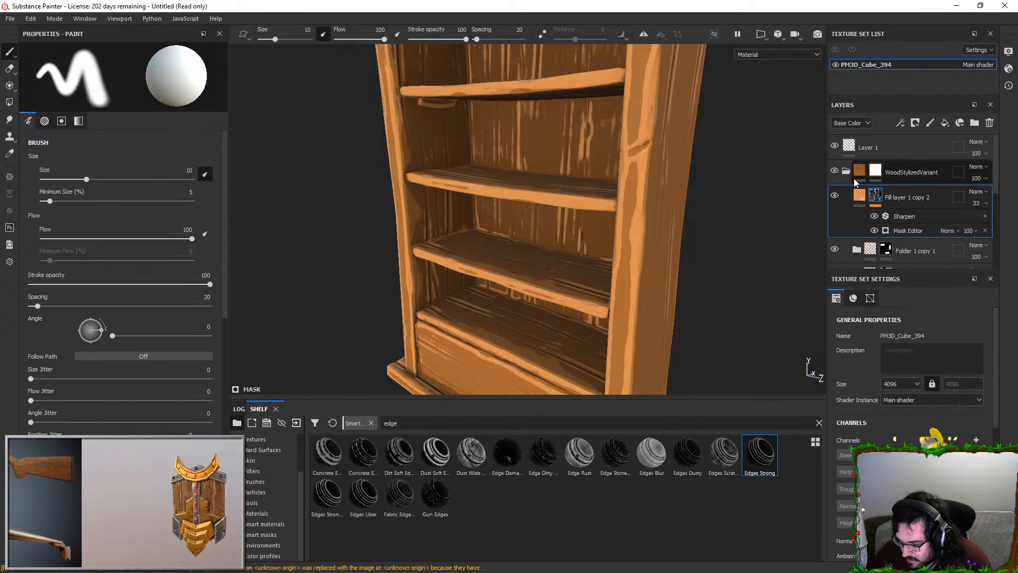
{"action": "key", "text": "ctrl+z"}
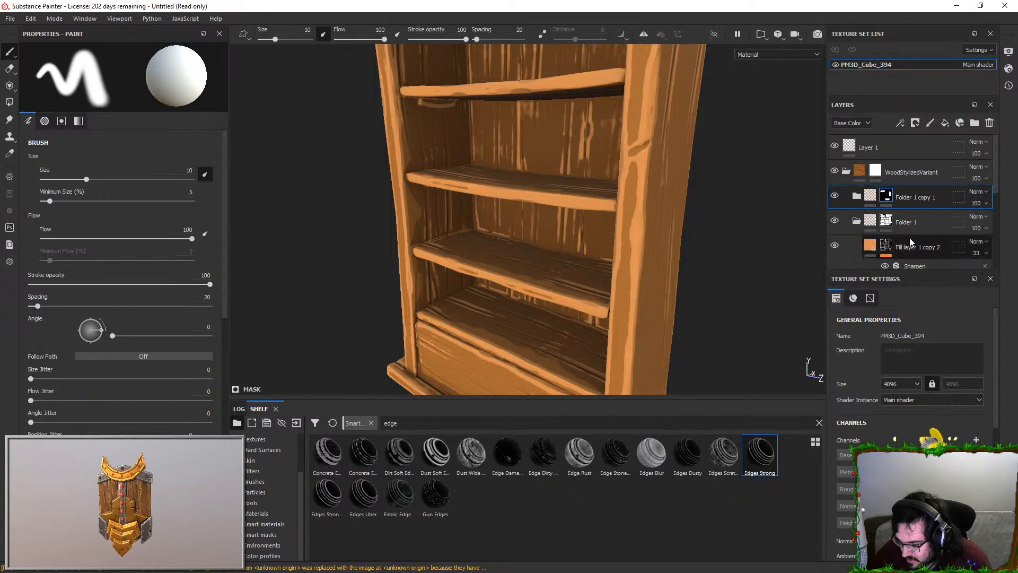
{"action": "left_click_drag", "start_coordinate": [905, 237], "coordinate": [895, 171]}
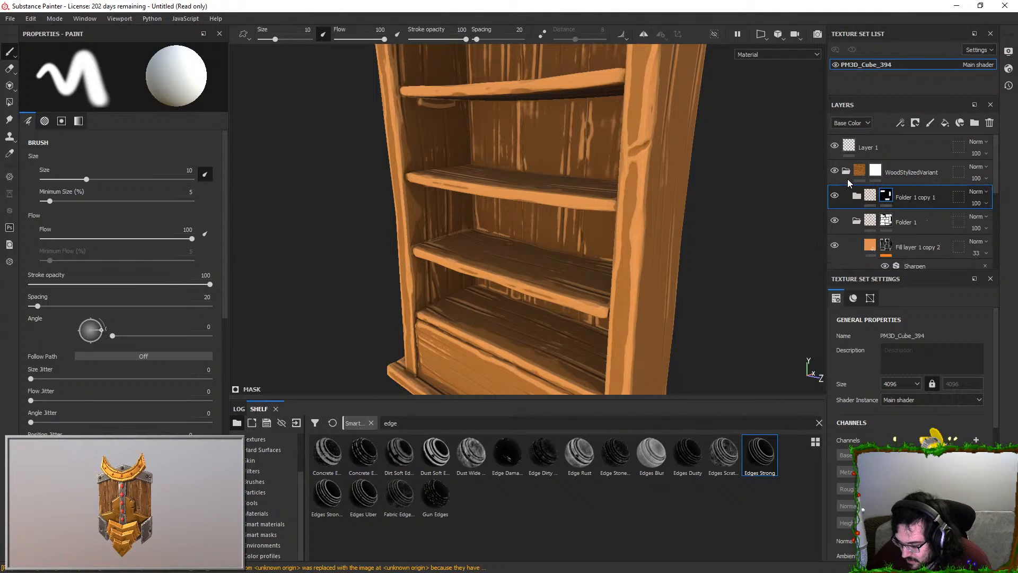
Nest Folder 1 inside Folder 1 copy 1 and expand both folders
{"action": "left_click", "coordinate": [845, 170]}
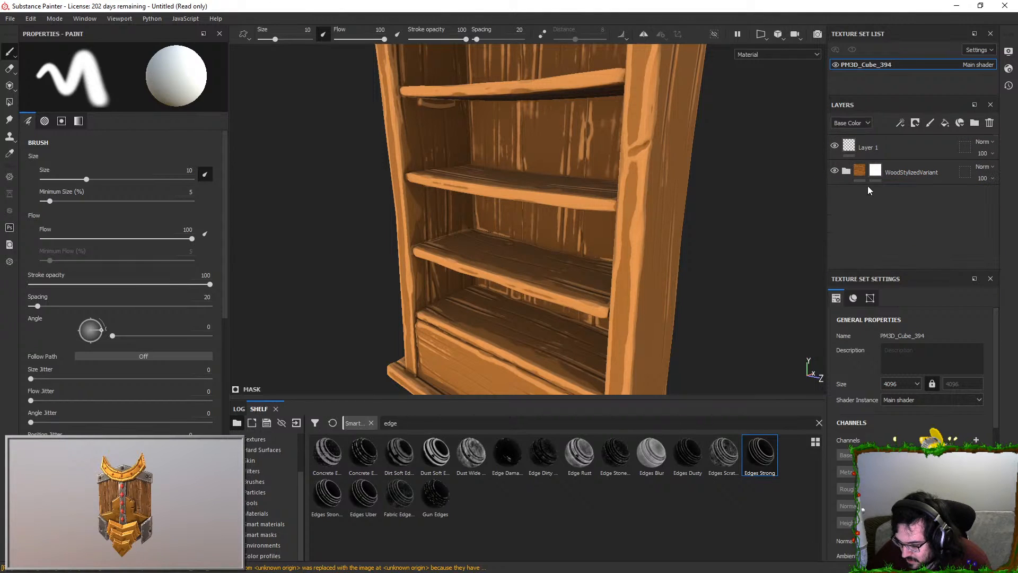
{"action": "left_click", "coordinate": [845, 165]}
{"action": "left_click", "coordinate": [845, 165]}
{"action": "scroll", "coordinate": [911, 203], "scroll_direction": "down", "scroll_amount": 1}
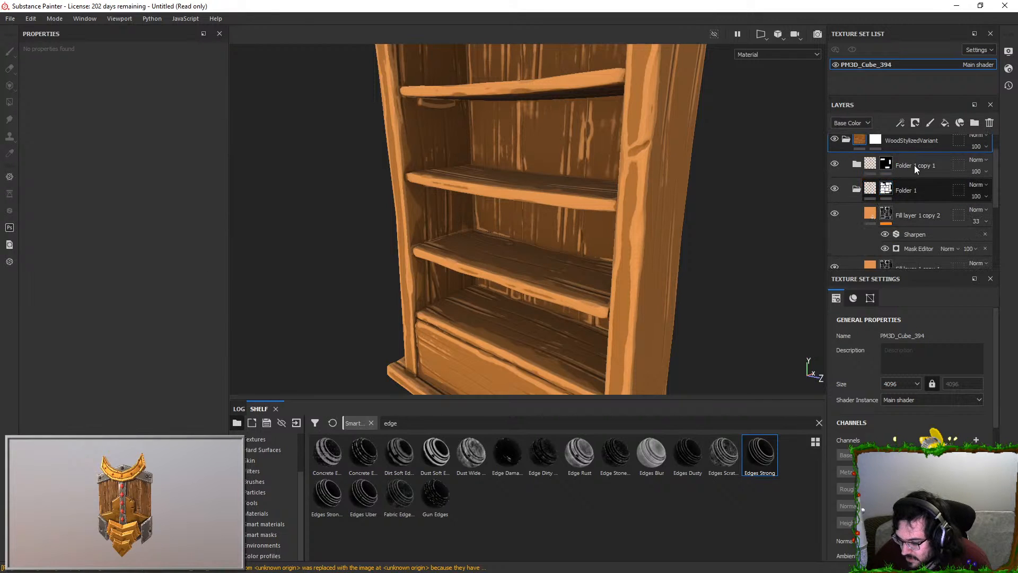
{"action": "left_click_drag", "start_coordinate": [914, 168], "coordinate": [915, 164]}
{"action": "left_click", "coordinate": [857, 164]}
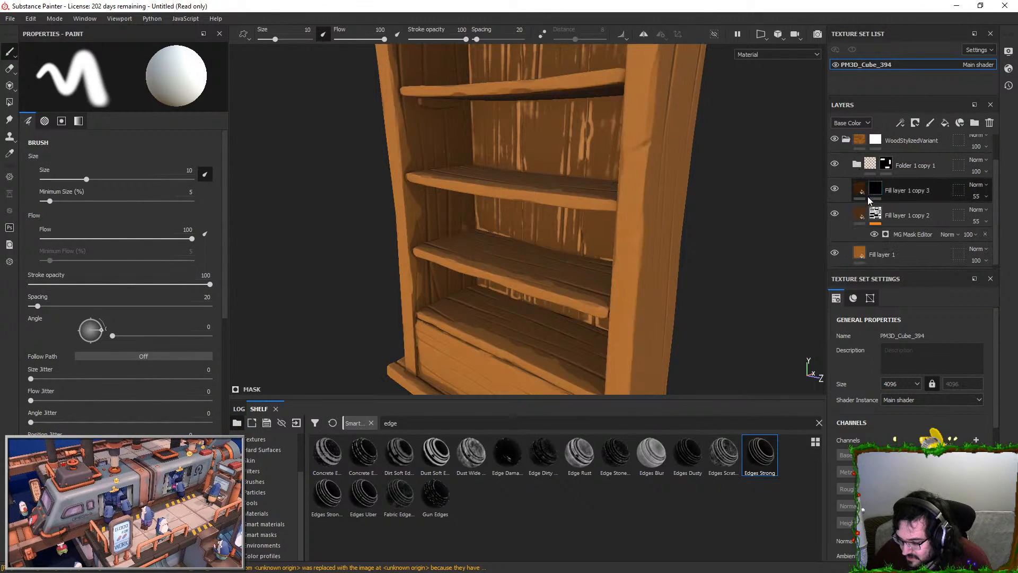
{"action": "left_click", "coordinate": [878, 187]}
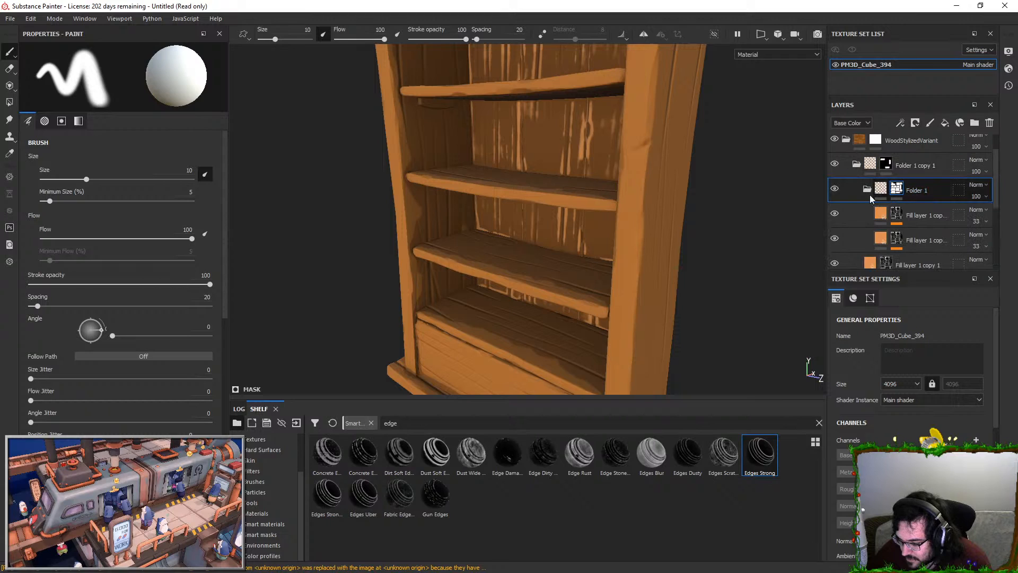
Delete the extra edge fill layer in Folder 1 and set the remaining layer's mask Global Balance to 0
{"action": "left_click", "coordinate": [914, 237]}
{"action": "key", "text": "Delete"}
{"action": "left_click", "coordinate": [895, 219]}
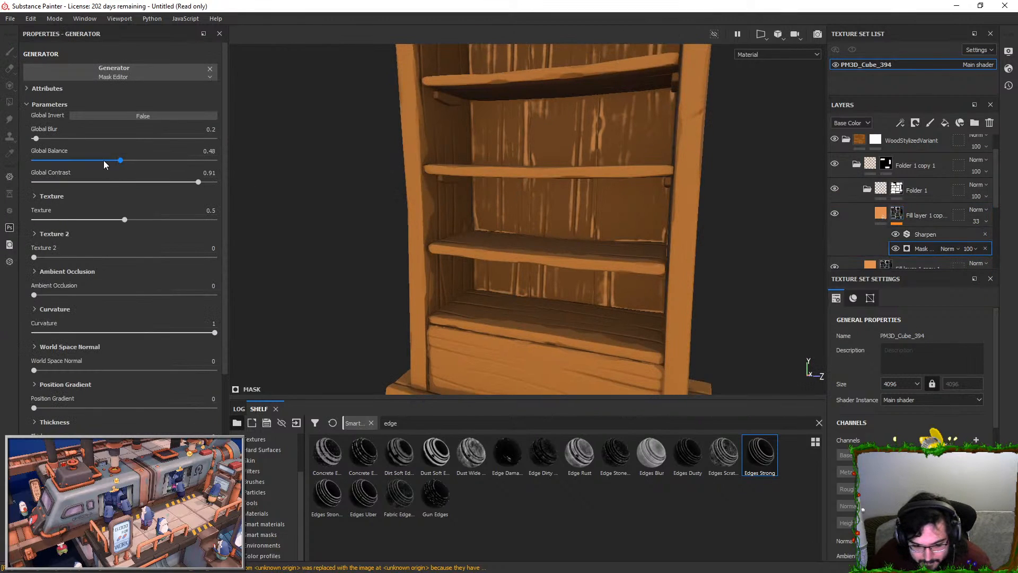
{"action": "left_click_drag", "start_coordinate": [87, 161], "coordinate": [61, 161]}
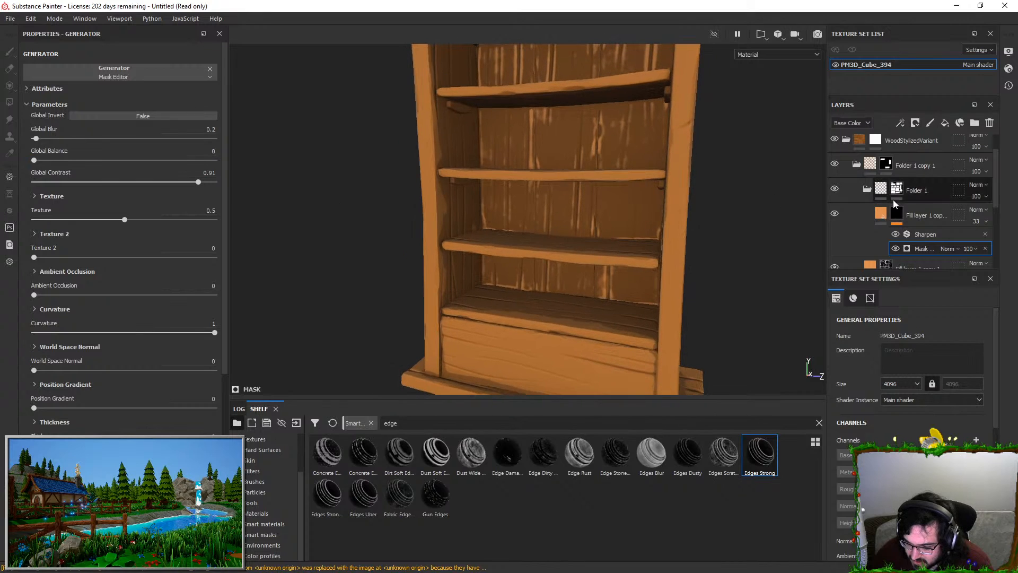
Collapse Folder 1 copy 1 and compare the bookshelf with that folder hidden and shown
{"action": "scroll", "coordinate": [897, 211], "scroll_direction": "down", "scroll_amount": 1}
{"action": "scroll", "coordinate": [856, 177], "scroll_direction": "up", "scroll_amount": 2}
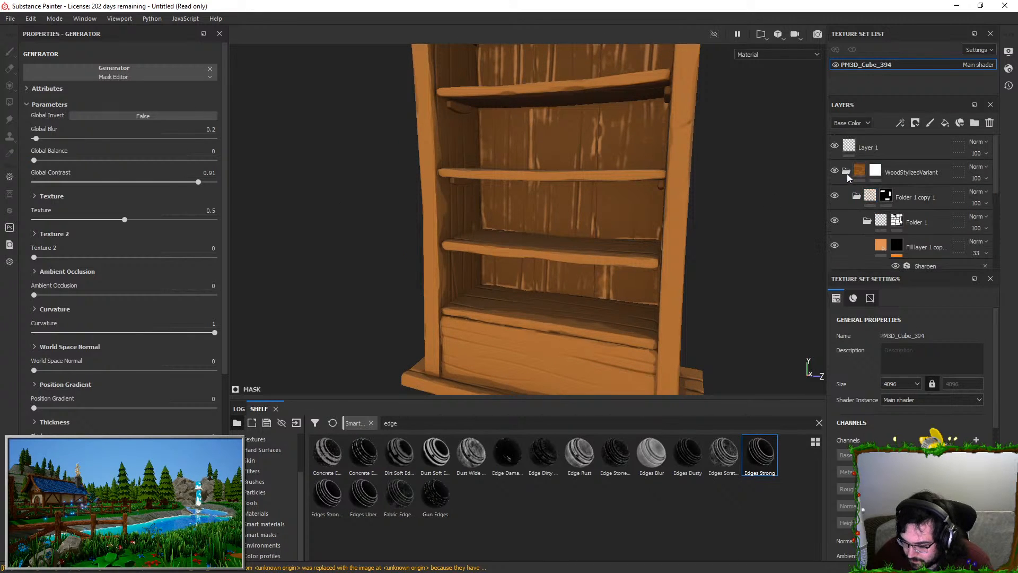
{"action": "left_click", "coordinate": [857, 197]}
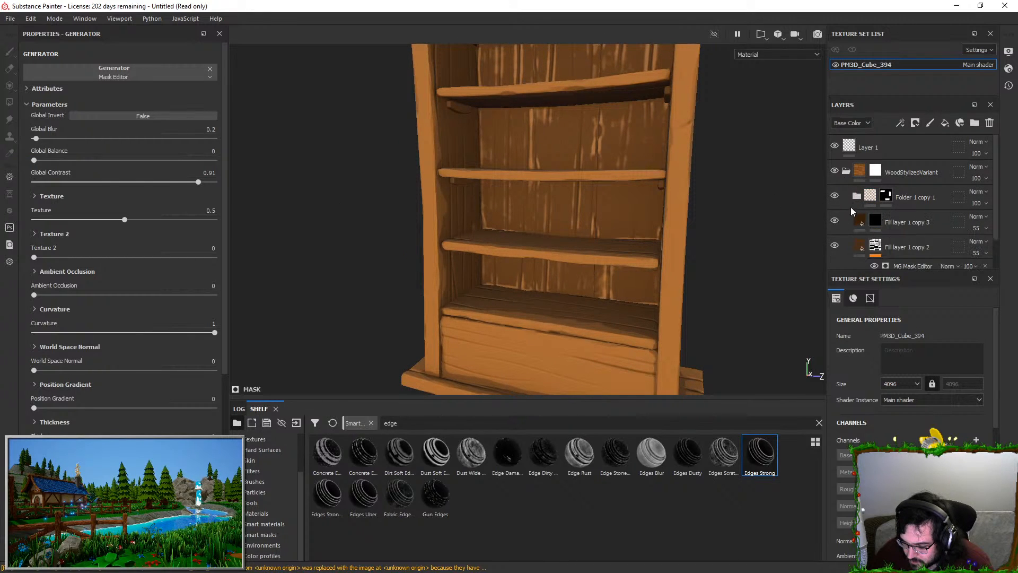
{"action": "left_click", "coordinate": [846, 173]}
{"action": "left_click", "coordinate": [847, 173]}
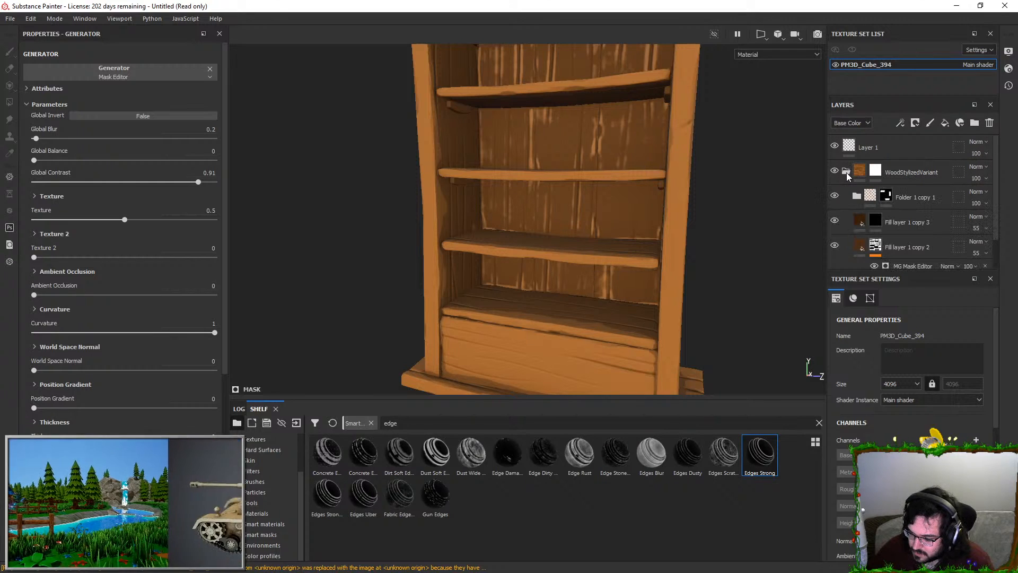
{"action": "left_click", "coordinate": [835, 196]}
{"action": "left_click", "coordinate": [834, 197]}
{"action": "left_click", "coordinate": [835, 197]}
{"action": "left_click", "coordinate": [834, 196]}
{"action": "left_click", "coordinate": [885, 194]}
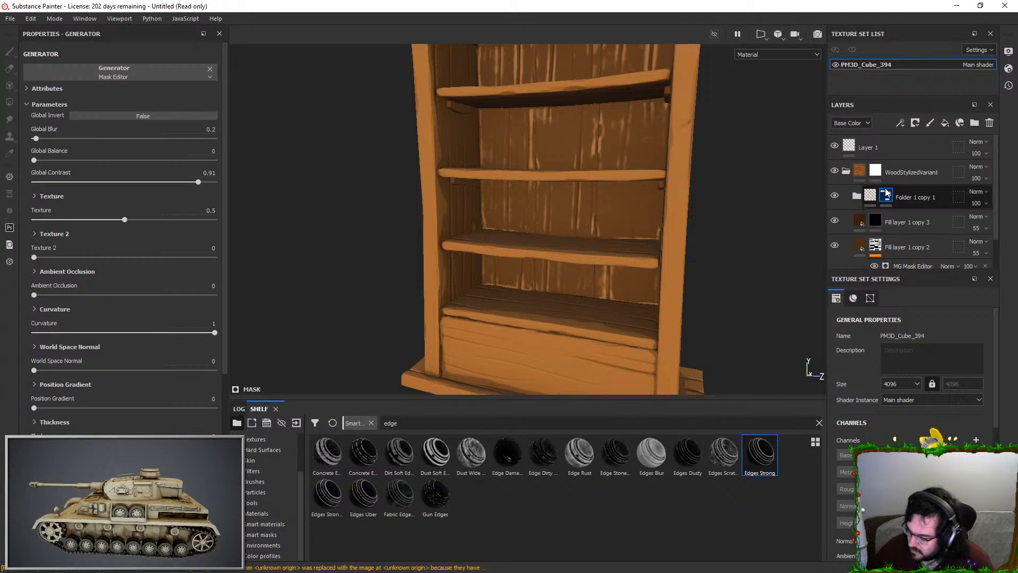
Add a new folder with a black mask above Folder 1 copy 1 inside WoodStylizedVariant
{"action": "left_click", "coordinate": [907, 194]}
{"action": "left_click", "coordinate": [902, 221]}
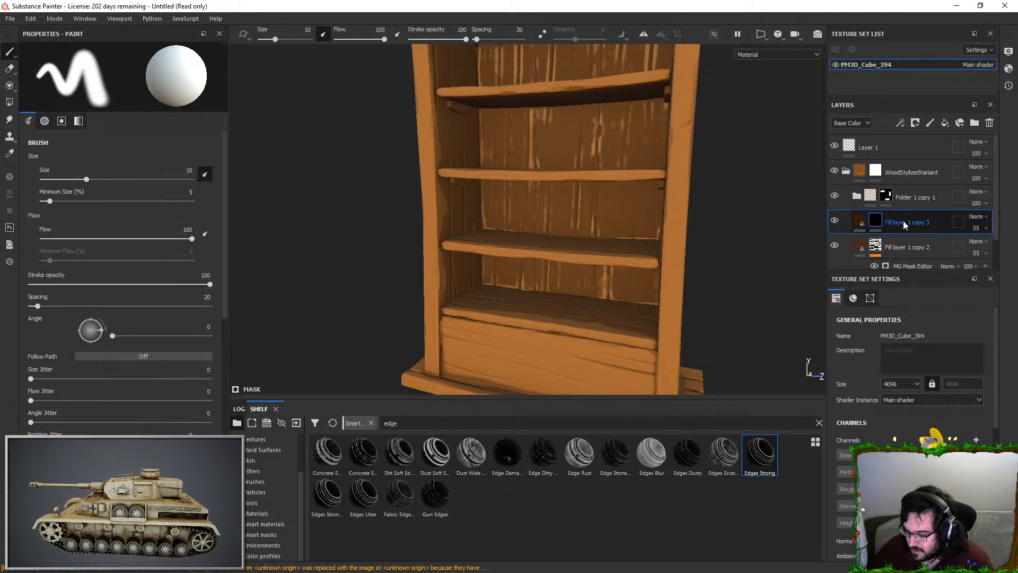
{"action": "right_click", "coordinate": [905, 222]}
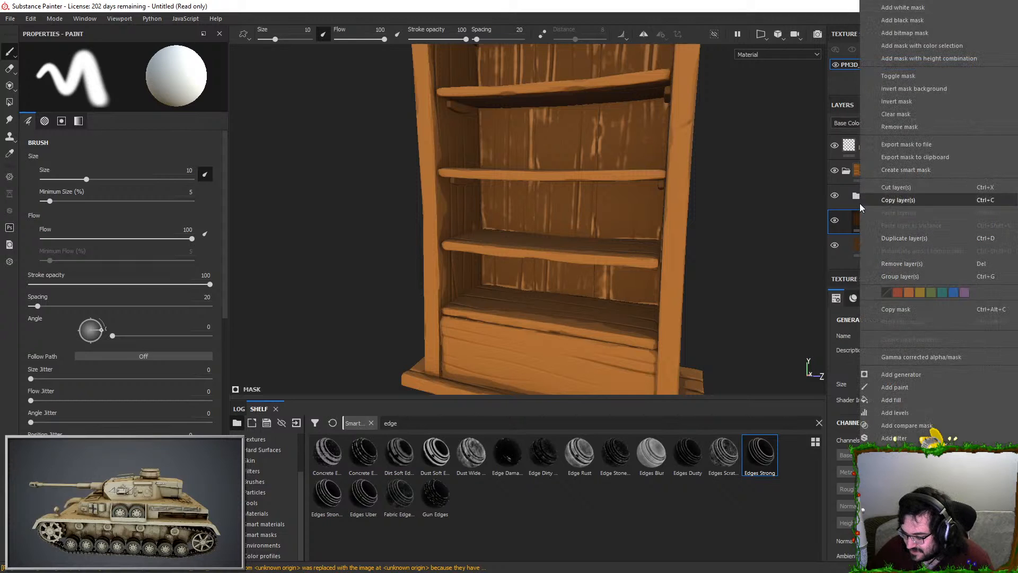
{"action": "left_click", "coordinate": [855, 199]}
{"action": "left_click", "coordinate": [855, 198]}
{"action": "left_click", "coordinate": [909, 198]}
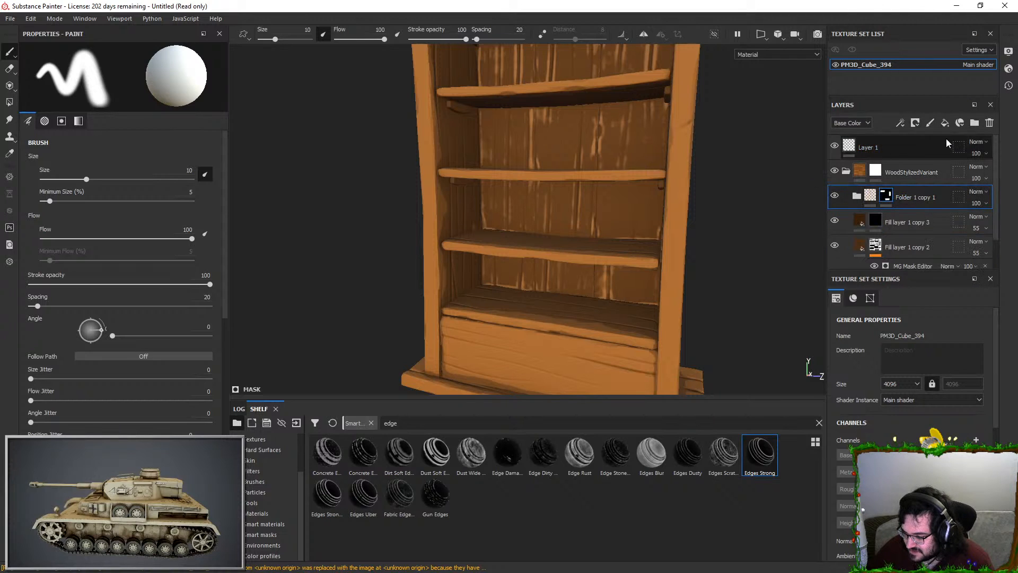
{"action": "left_click", "coordinate": [974, 123]}
{"action": "right_click", "coordinate": [892, 203]}
{"action": "left_click", "coordinate": [913, 22]}
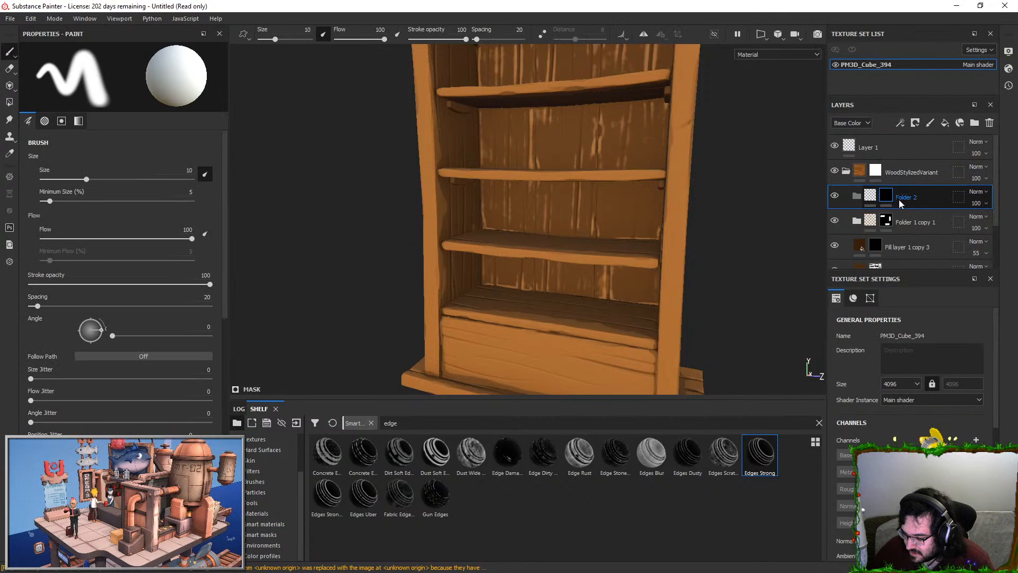
Duplicate the edge fill layer in Folder 1 and place the copy inside Folder 2
{"action": "right_click", "coordinate": [899, 198]}
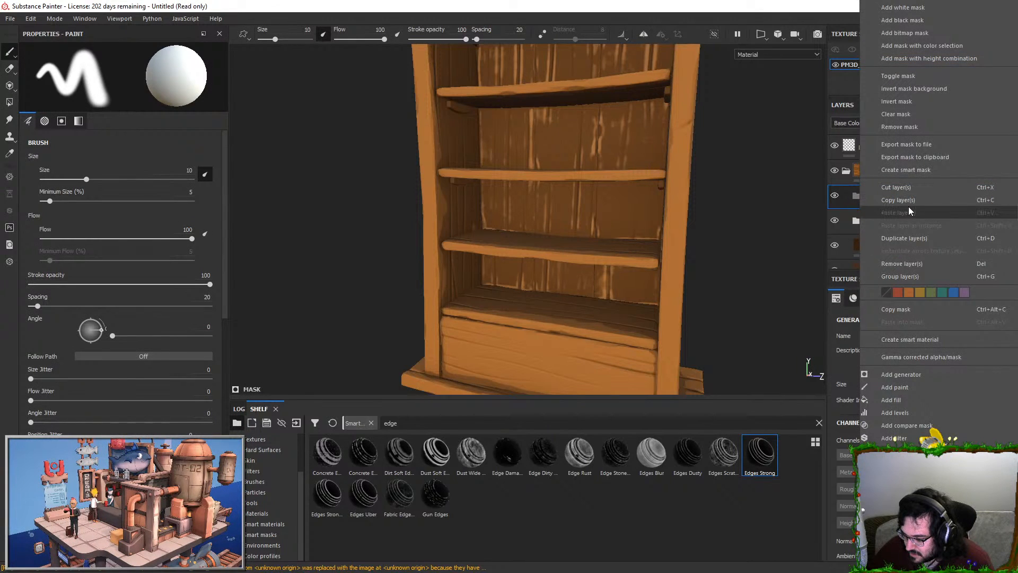
{"action": "left_click", "coordinate": [857, 207]}
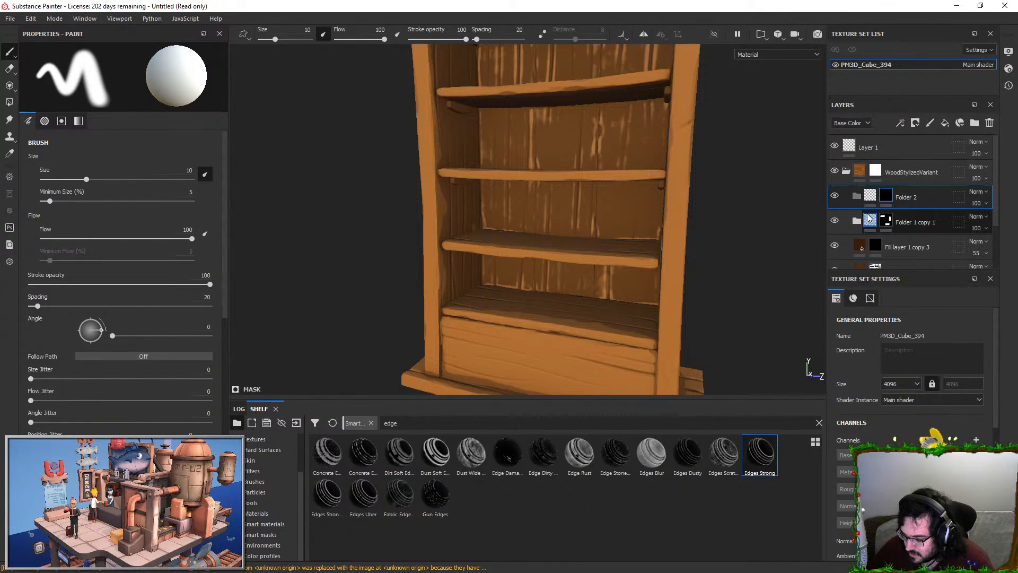
{"action": "scroll", "coordinate": [895, 236], "scroll_direction": "down", "scroll_amount": 1}
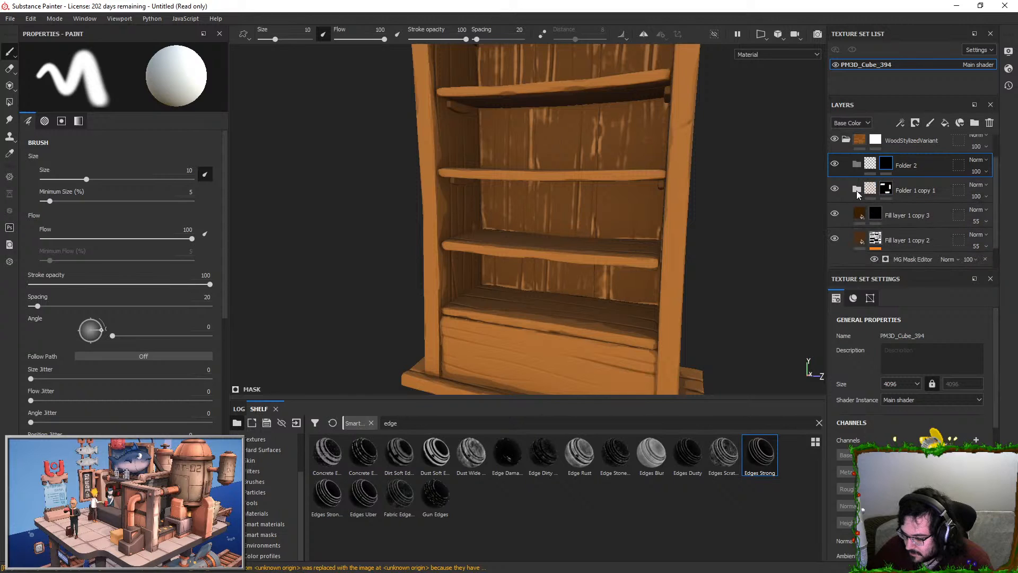
{"action": "right_click", "coordinate": [909, 214]}
{"action": "left_click", "coordinate": [918, 238]}
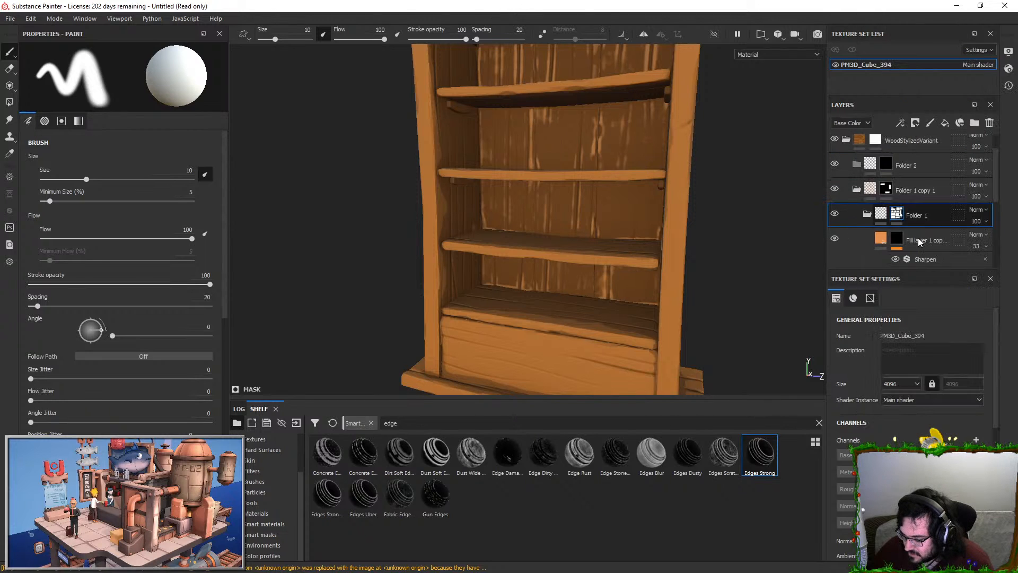
{"action": "right_click", "coordinate": [912, 238]}
{"action": "left_click", "coordinate": [912, 238]}
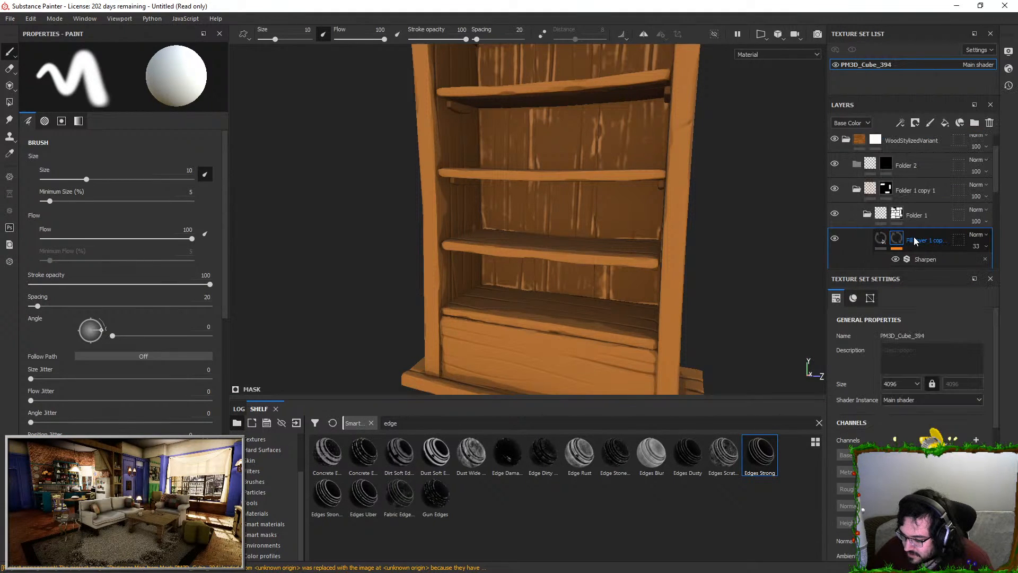
{"action": "left_click_drag", "start_coordinate": [920, 166], "coordinate": [921, 166]}
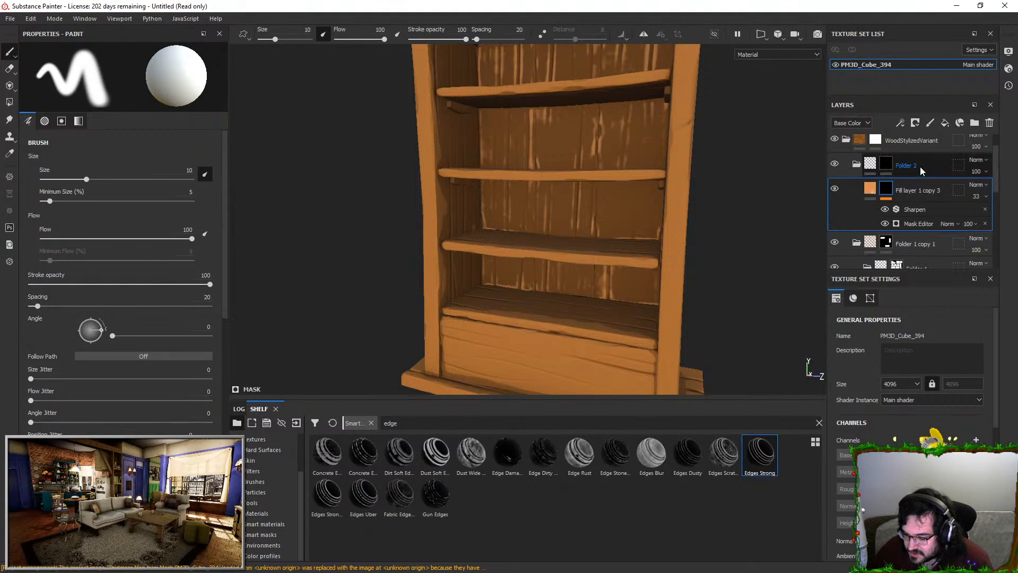
Fill bookshelf parts in Folder 2's mask using Polygon Fill in mesh mode
{"action": "left_click", "coordinate": [885, 163]}
{"action": "scroll", "coordinate": [483, 197], "scroll_direction": "up", "scroll_amount": 3}
{"action": "key", "text": "f"}
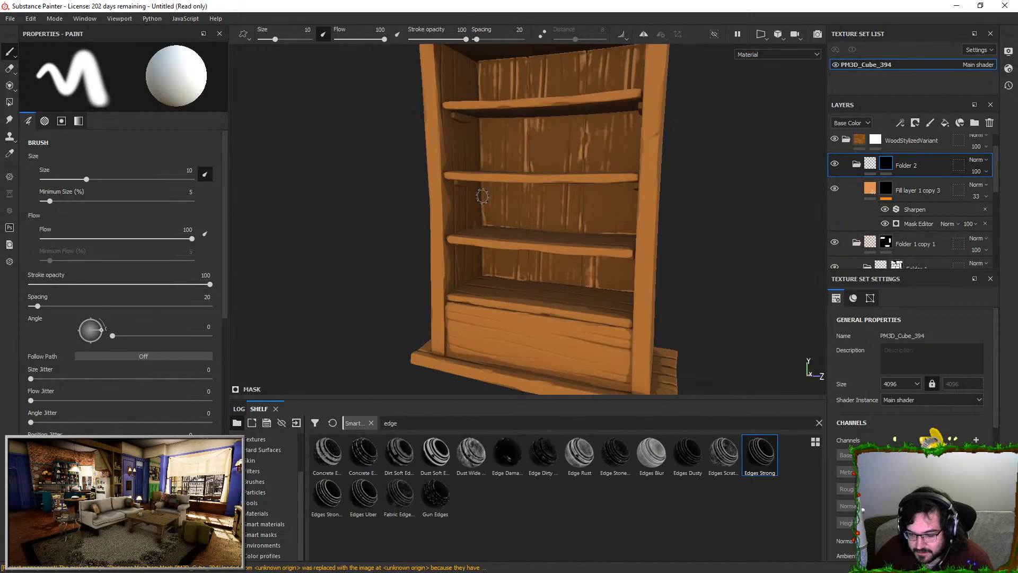
{"action": "key", "text": "4"}
{"action": "scroll", "coordinate": [447, 139], "scroll_direction": "down", "scroll_amount": 3}
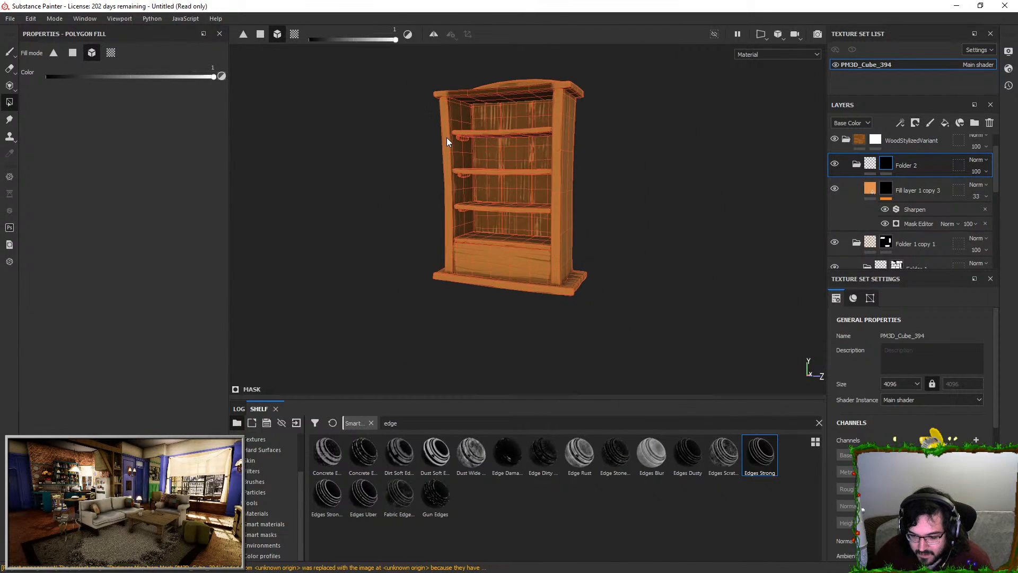
{"action": "key", "text": "c"}
{"action": "key", "text": "m"}
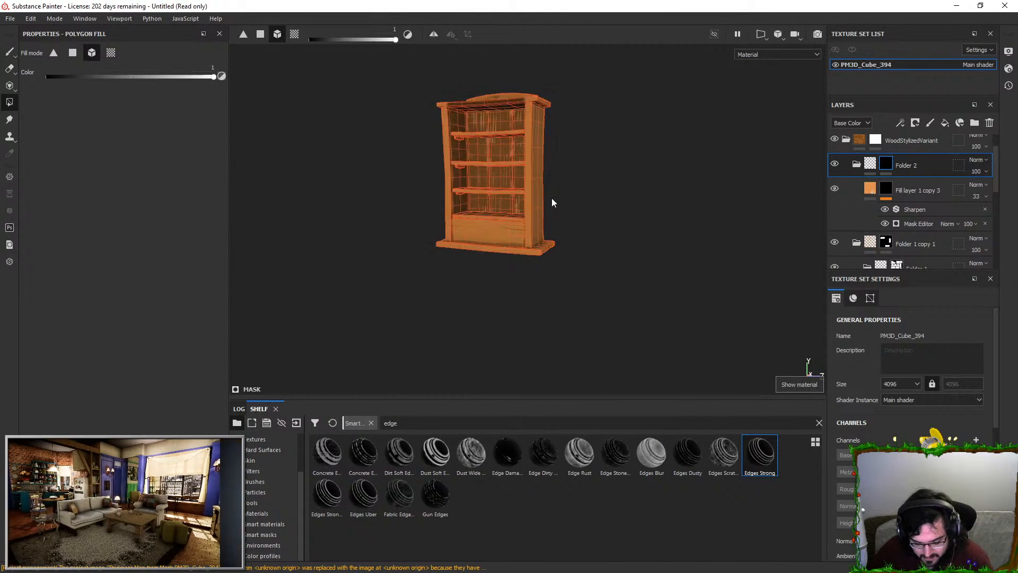
{"action": "scroll", "coordinate": [605, 139], "scroll_direction": "up", "scroll_amount": 4}
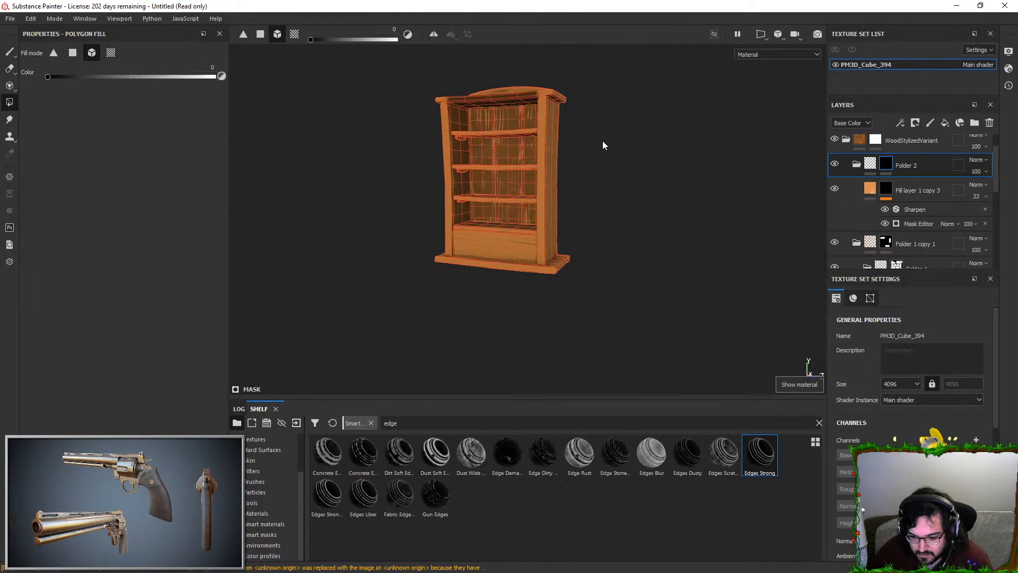
{"action": "key", "text": "x"}
{"action": "left_click_drag", "start_coordinate": [571, 155], "coordinate": [677, 192]}
{"action": "key", "text": "x"}
{"action": "scroll", "coordinate": [576, 174], "scroll_direction": "down", "scroll_amount": 3}
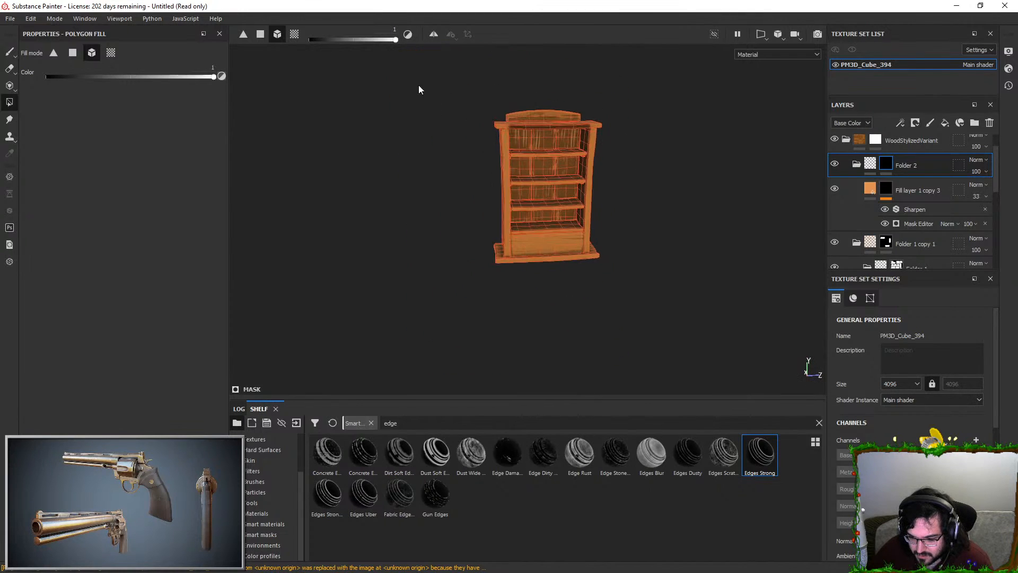
{"action": "scroll", "coordinate": [634, 245], "scroll_direction": "down", "scroll_amount": 2}
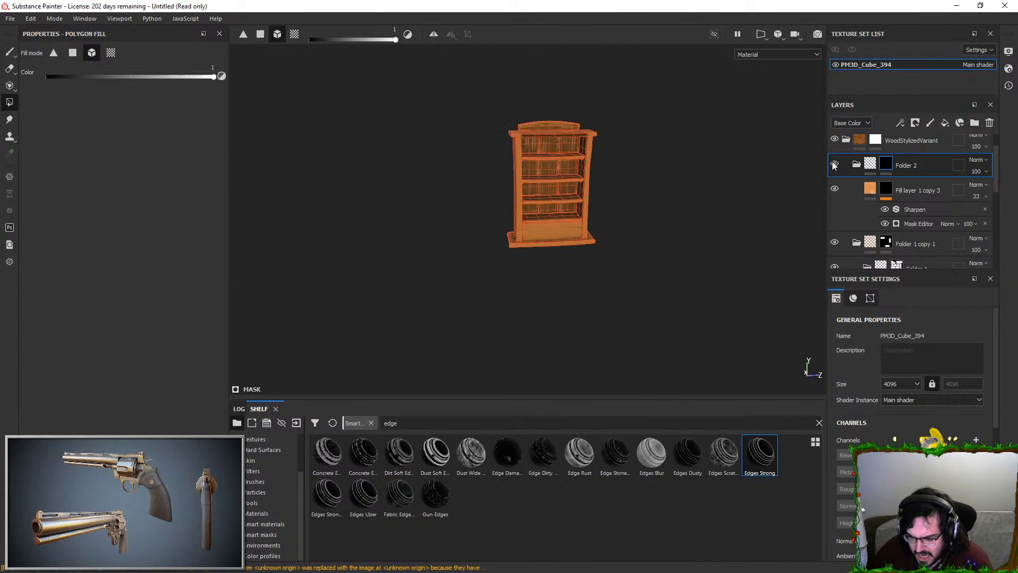
Compare the bookshelf's edge highlights with Folder 2 hidden and shown
{"action": "key", "text": "1"}
{"action": "key", "text": "x"}
{"action": "left_click", "coordinate": [835, 164]}
{"action": "left_click", "coordinate": [835, 163]}
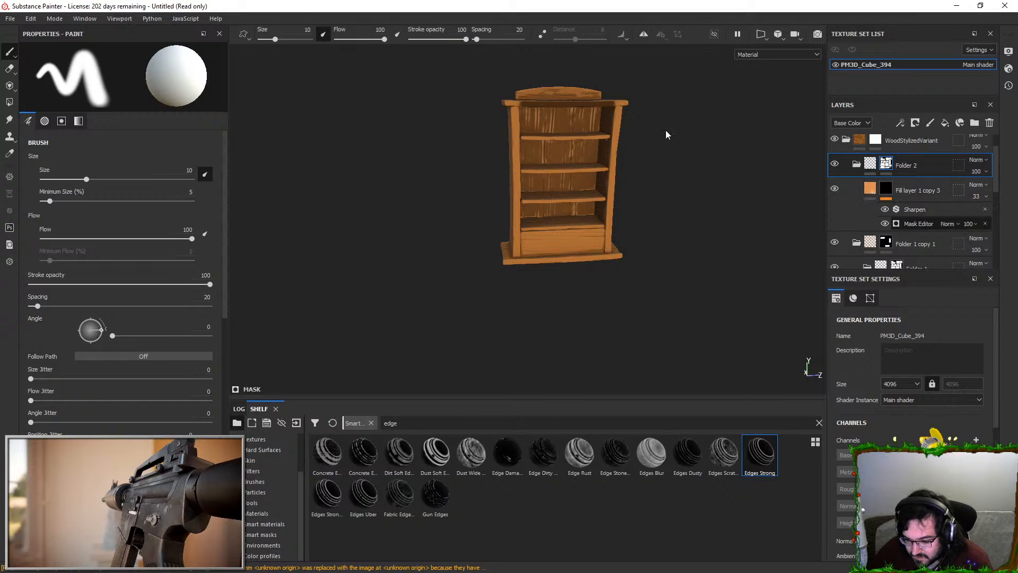
Set the texture set size to 2048
{"action": "right_click_drag", "start_coordinate": [666, 131], "coordinate": [417, 151], "text": "alt"}
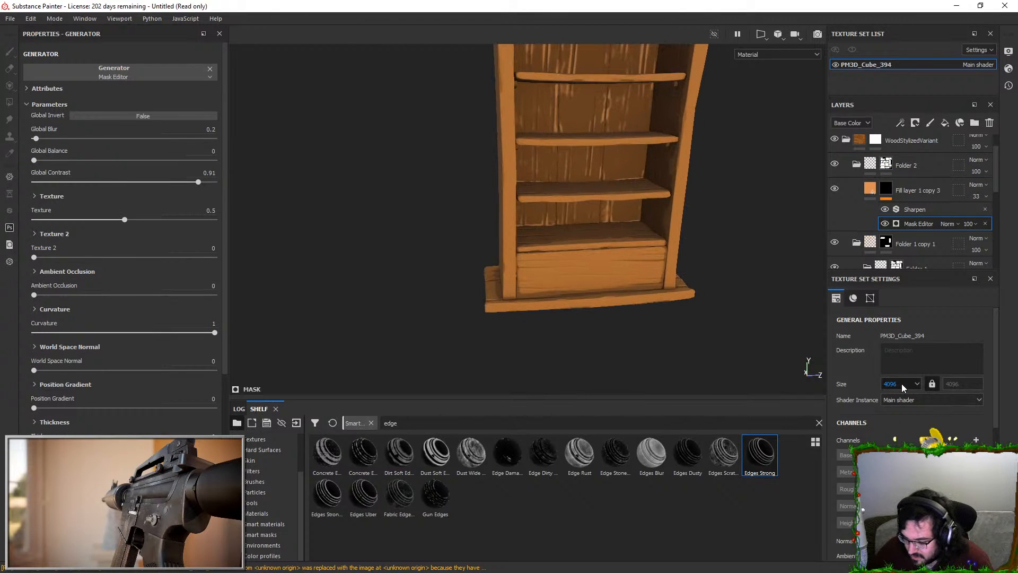
{"action": "left_click", "coordinate": [901, 384]}
{"action": "left_click", "coordinate": [900, 421]}
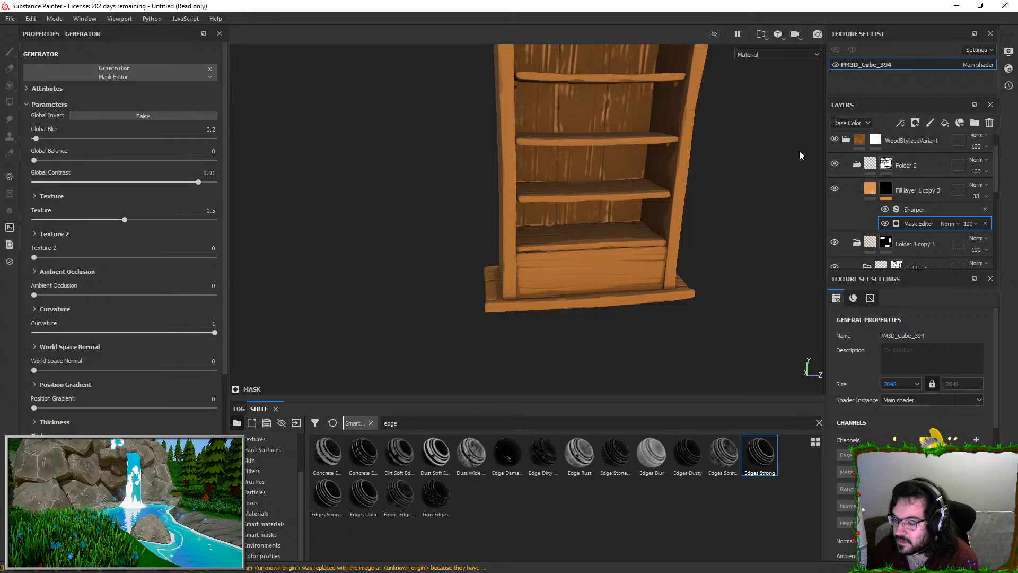
Delete both edge fill layers, Folder 2, and Fill layer 1 copy 1 inside Folder 1 copy 1
{"action": "left_click", "coordinate": [913, 182]}
{"action": "key", "text": "Delete"}
{"action": "left_click_drag", "start_coordinate": [905, 231], "coordinate": [909, 170]}
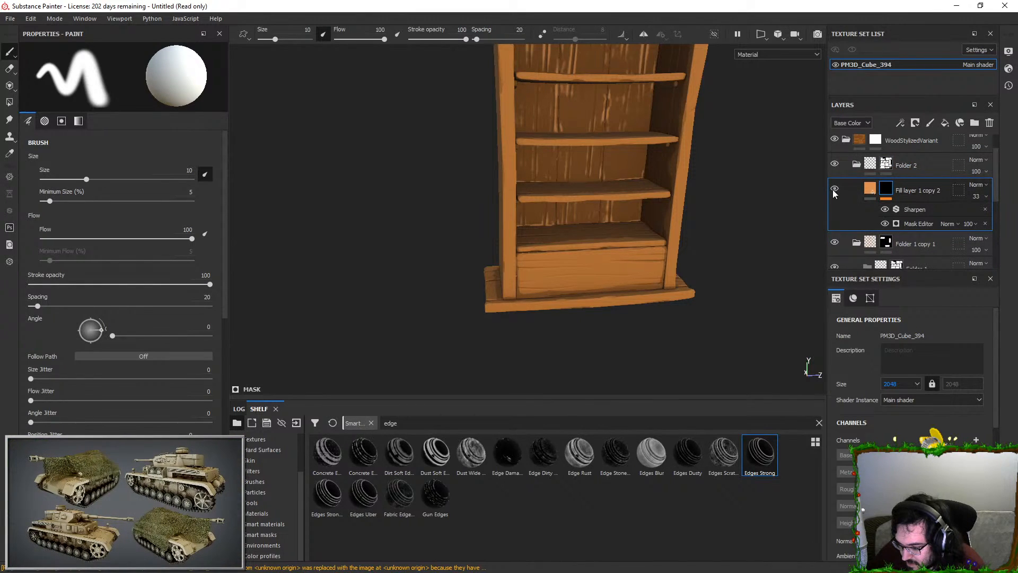
{"action": "key", "text": "Delete"}
{"action": "left_click", "coordinate": [909, 169]}
{"action": "key", "text": "Delete"}
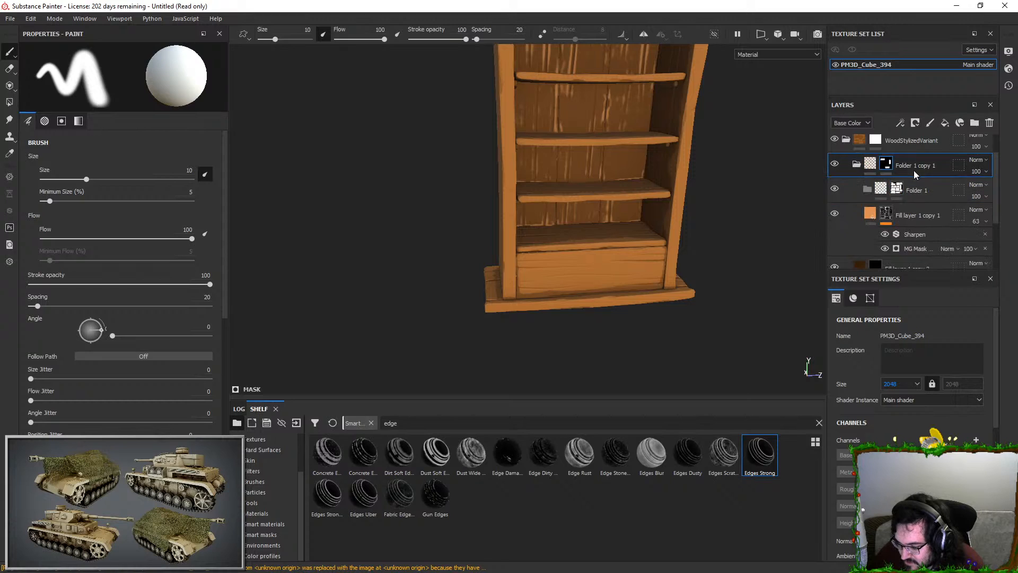
{"action": "left_click_drag", "start_coordinate": [910, 212], "coordinate": [904, 175]}
{"action": "key", "text": "Delete"}
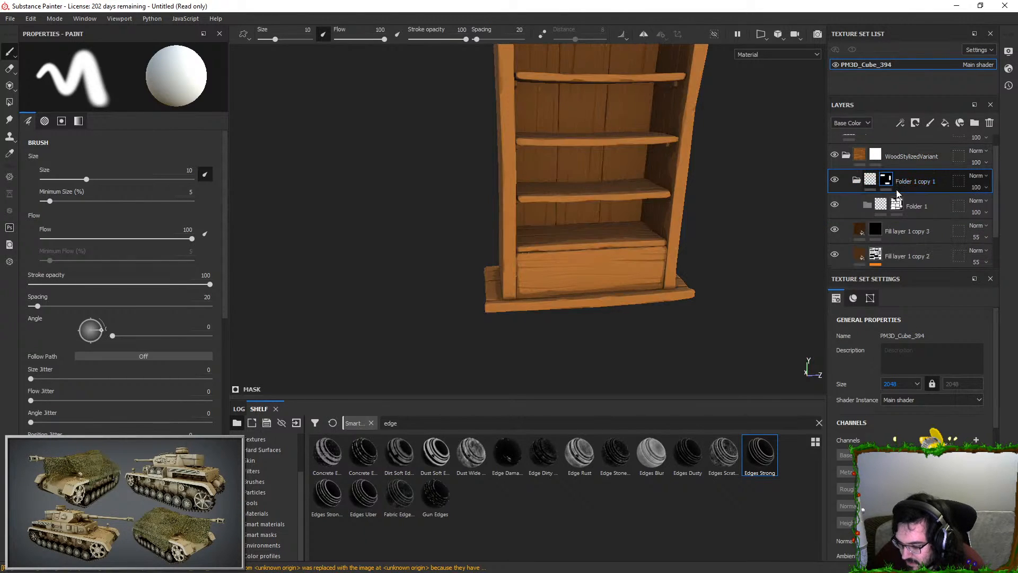
Compare the bookshelf with Fill layer 1 copy 2 hidden and shown, then open its MG Mask Editor and examine the side panel
{"action": "scroll", "coordinate": [901, 196], "scroll_direction": "down", "scroll_amount": 1}
{"action": "left_click", "coordinate": [901, 193]}
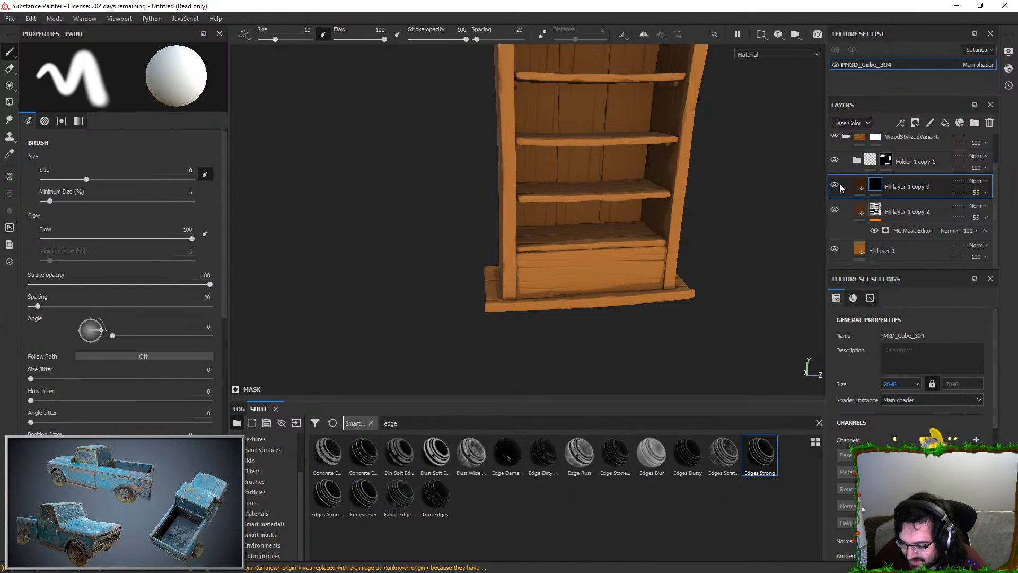
{"action": "left_click", "coordinate": [834, 210]}
{"action": "left_click", "coordinate": [835, 211]}
{"action": "left_click", "coordinate": [904, 231]}
{"action": "left_click_drag", "start_coordinate": [521, 202], "coordinate": [687, 189], "text": "alt"}
{"action": "middle_click_drag", "start_coordinate": [687, 189], "coordinate": [630, 337], "text": "alt"}
{"action": "right_click_drag", "start_coordinate": [630, 337], "coordinate": [696, 269], "text": "alt"}
{"action": "middle_click_drag", "start_coordinate": [696, 268], "coordinate": [702, 159], "text": "alt"}
{"action": "left_click_drag", "start_coordinate": [702, 161], "coordinate": [720, 227], "text": "alt"}
Adjust the ambient occlusion bake settings and bake all the bookshelf's mesh maps at 2048
{"action": "scroll", "coordinate": [937, 418], "scroll_direction": "down", "scroll_amount": 5}
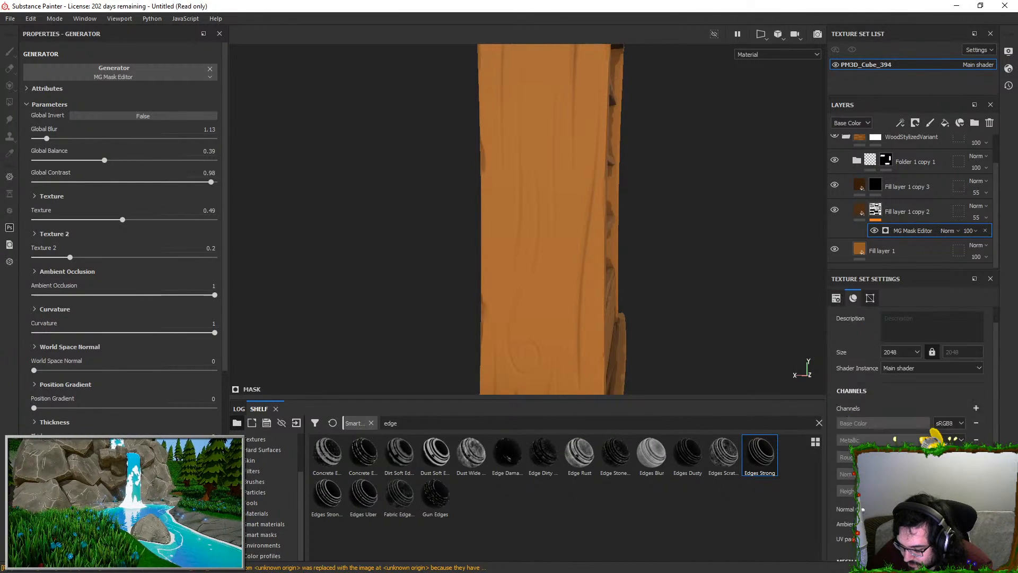
{"action": "left_click", "coordinate": [909, 449]}
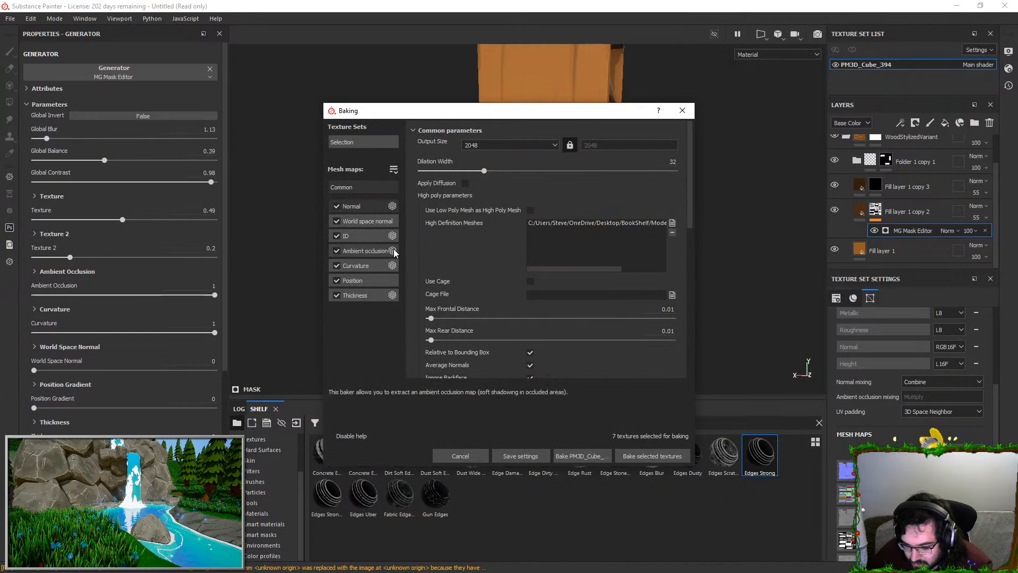
{"action": "left_click", "coordinate": [357, 252]}
{"action": "left_click", "coordinate": [432, 176]}
{"action": "left_click_drag", "start_coordinate": [503, 179], "coordinate": [505, 178]}
{"action": "left_click_drag", "start_coordinate": [535, 117], "coordinate": [847, 175]}
{"action": "left_click", "coordinate": [931, 514]}
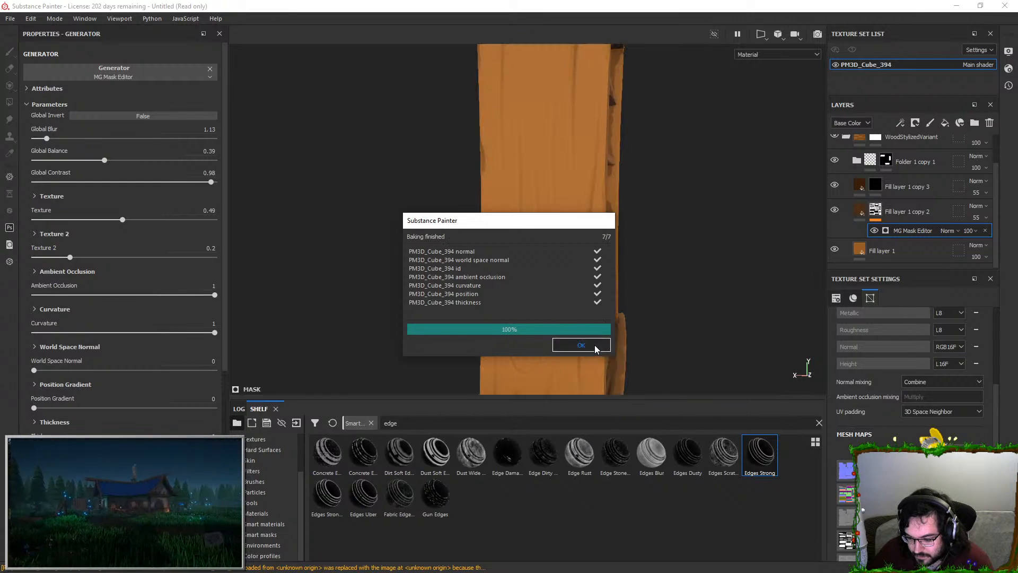
{"action": "left_click", "coordinate": [589, 346]}
Set the MG Mask Editor's Global Balance to 0.94, Global Blur to 0.28 and Global Contrast to 0.83 on Fill layer 1 copy 2
{"action": "left_click_drag", "start_coordinate": [103, 157], "coordinate": [203, 151]}
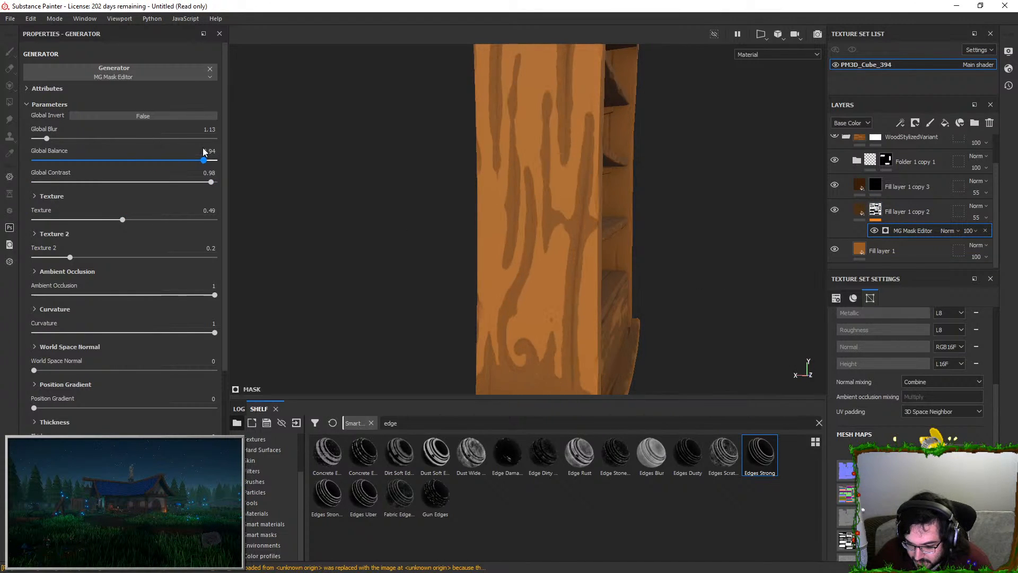
{"action": "left_click_drag", "start_coordinate": [41, 139], "coordinate": [36, 139]}
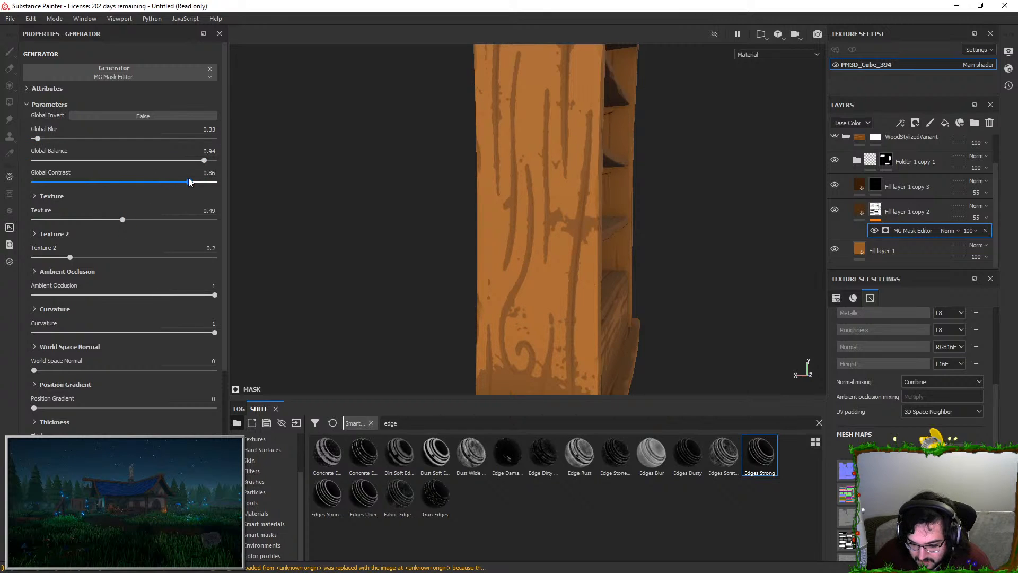
{"action": "left_click_drag", "start_coordinate": [174, 177], "coordinate": [185, 180]}
{"action": "left_click_drag", "start_coordinate": [38, 138], "coordinate": [37, 138]}
Reduce the MG Mask Editor's Global Balance to 0.71, checking the wood grain around the bookshelf
{"action": "left_click_drag", "start_coordinate": [188, 163], "coordinate": [161, 161]}
{"action": "scroll", "coordinate": [673, 177], "scroll_direction": "down", "scroll_amount": 4}
{"action": "left_click_drag", "start_coordinate": [672, 177], "coordinate": [501, 252], "text": "alt"}
{"action": "scroll", "coordinate": [525, 237], "scroll_direction": "up", "scroll_amount": 4}
{"action": "mouse_move", "coordinate": [161, 161]}
{"action": "left_mouse_down"}
{"action": "mouse_move", "coordinate": [53, 159]}
{"action": "mouse_move", "coordinate": [142, 164]}
{"action": "left_mouse_up"}
{"action": "left_click_drag", "start_coordinate": [297, 171], "coordinate": [477, 173], "text": "alt"}
{"action": "left_click_drag", "start_coordinate": [155, 160], "coordinate": [162, 160]}
{"action": "left_click_drag", "start_coordinate": [575, 170], "coordinate": [634, 277], "text": "alt"}
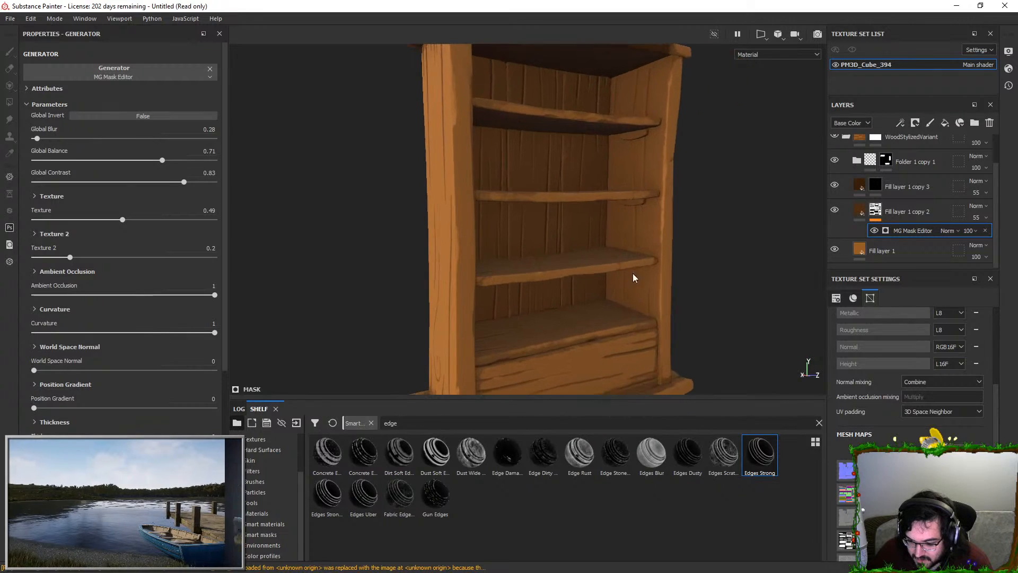
Lower the opacity of Fill layer 1 copy 2 to 27 and open the fill properties of Fill layer 1 copy 3
{"action": "left_click", "coordinate": [978, 219]}
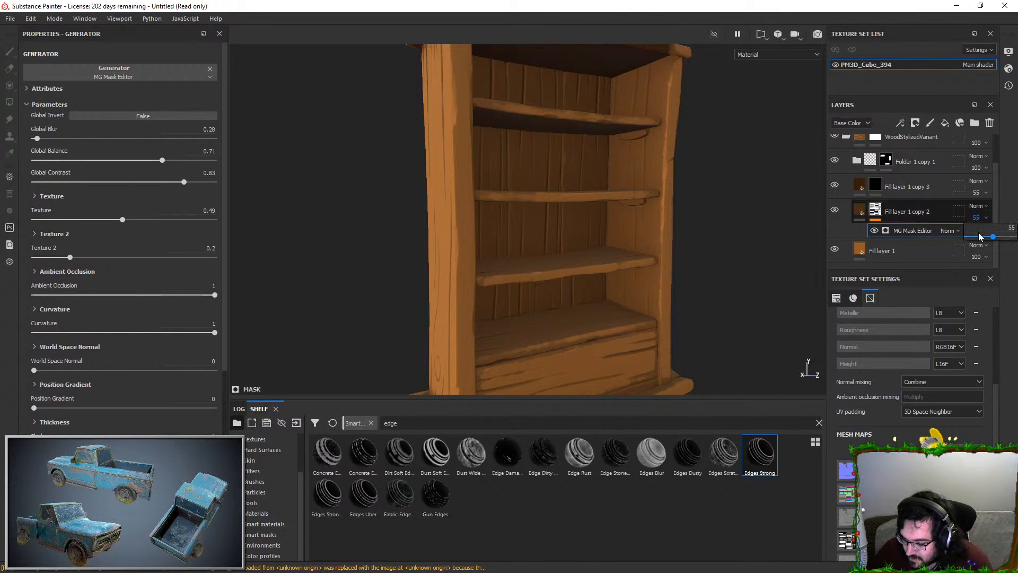
{"action": "left_click", "coordinate": [980, 235]}
{"action": "left_click_drag", "start_coordinate": [411, 212], "coordinate": [541, 205], "text": "alt"}
{"action": "left_click", "coordinate": [863, 190]}
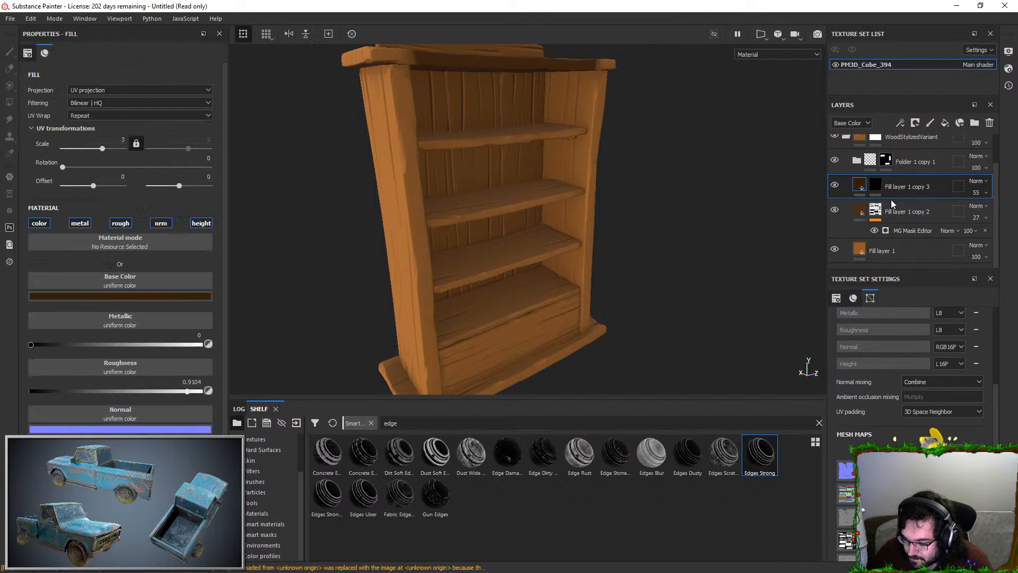
Apply the Cavity Rust smart mask to Fill layer 1 copy 3
{"action": "left_click", "coordinate": [876, 188]}
{"action": "left_click_drag", "start_coordinate": [401, 423], "coordinate": [388, 423]}
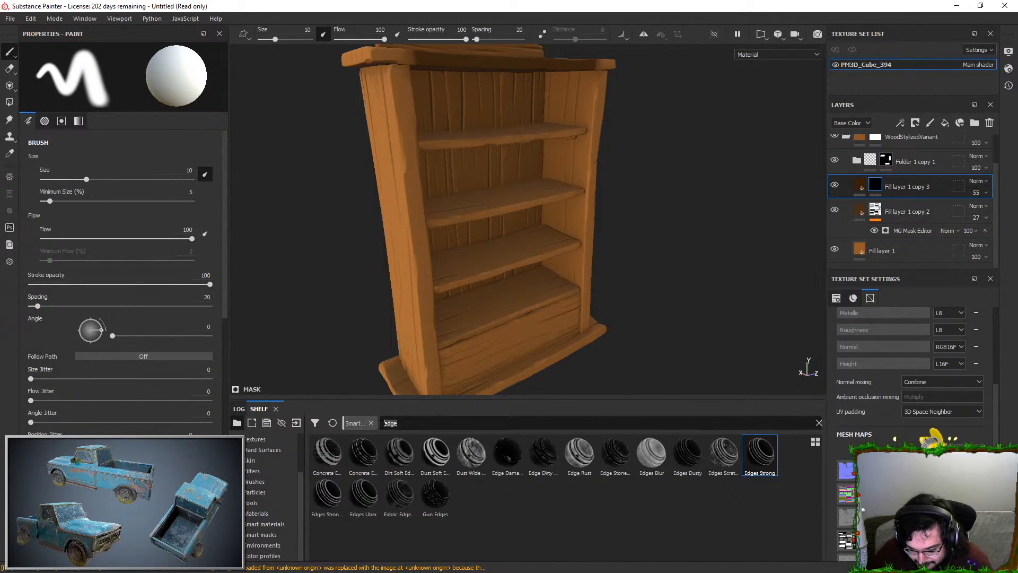
{"action": "type", "text": "cav"}
{"action": "left_click_drag", "start_coordinate": [327, 453], "coordinate": [893, 187]}
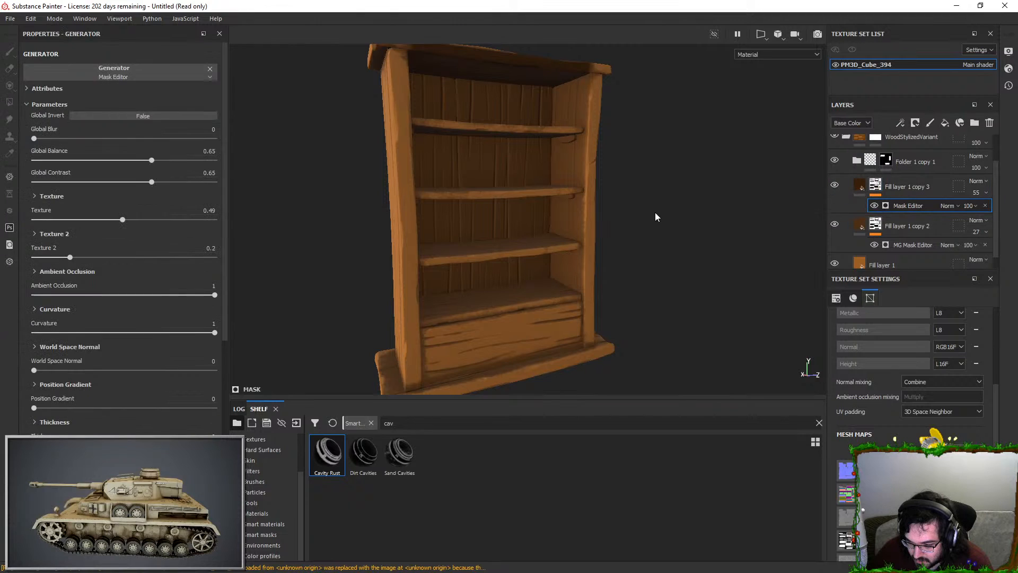
Set the cavity Mask Editor's Global Balance to 0.35, checking the effect on the shelves and back boards
{"action": "mouse_move", "coordinate": [132, 160]}
{"action": "left_mouse_down"}
{"action": "mouse_move", "coordinate": [39, 159]}
{"action": "mouse_move", "coordinate": [171, 149]}
{"action": "left_mouse_up"}
{"action": "left_click_drag", "start_coordinate": [411, 162], "coordinate": [506, 168], "text": "alt"}
{"action": "left_click_drag", "start_coordinate": [128, 160], "coordinate": [97, 153]}
{"action": "left_click_drag", "start_coordinate": [467, 292], "coordinate": [411, 294], "text": "alt"}
{"action": "right_click_drag", "start_coordinate": [411, 294], "coordinate": [436, 196], "text": "alt"}
{"action": "left_click_drag", "start_coordinate": [436, 196], "coordinate": [400, 216], "text": "alt"}
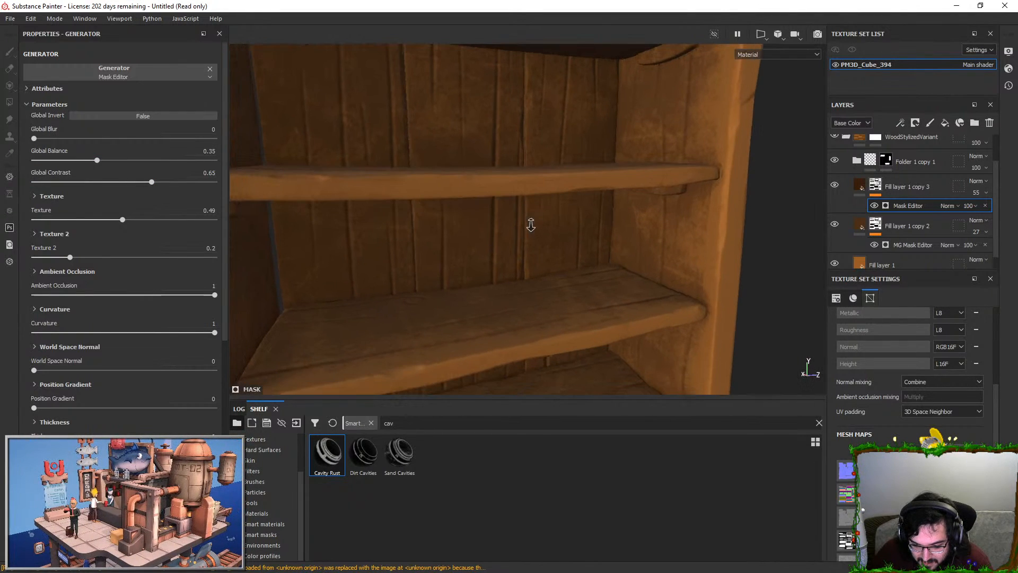
{"action": "right_click_drag", "start_coordinate": [530, 225], "coordinate": [525, 227], "text": "alt"}
{"action": "left_click_drag", "start_coordinate": [524, 227], "coordinate": [512, 220], "text": "alt"}
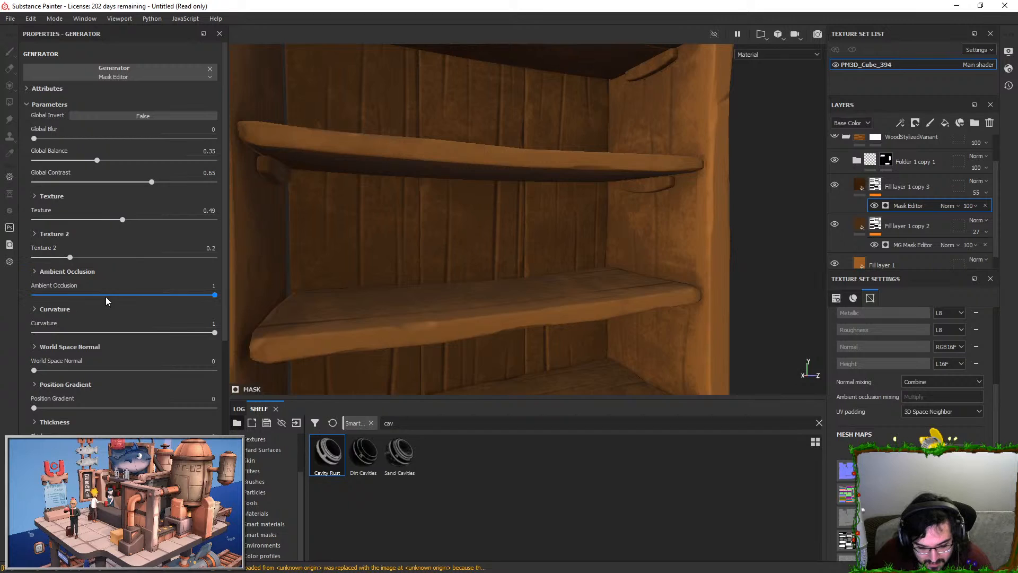
Set the cavity mask's Ambient Occlusion to 0, Global Contrast to 0.06 and Global Balance to about 0.53
{"action": "left_click_drag", "start_coordinate": [106, 297], "coordinate": [1, 295]}
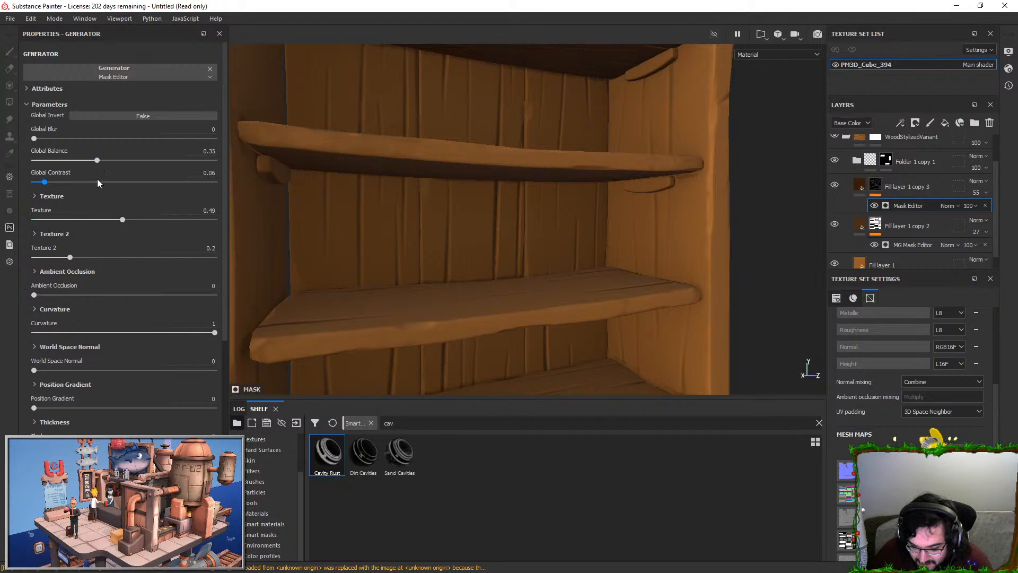
{"action": "left_click_drag", "start_coordinate": [23, 165], "coordinate": [164, 160]}
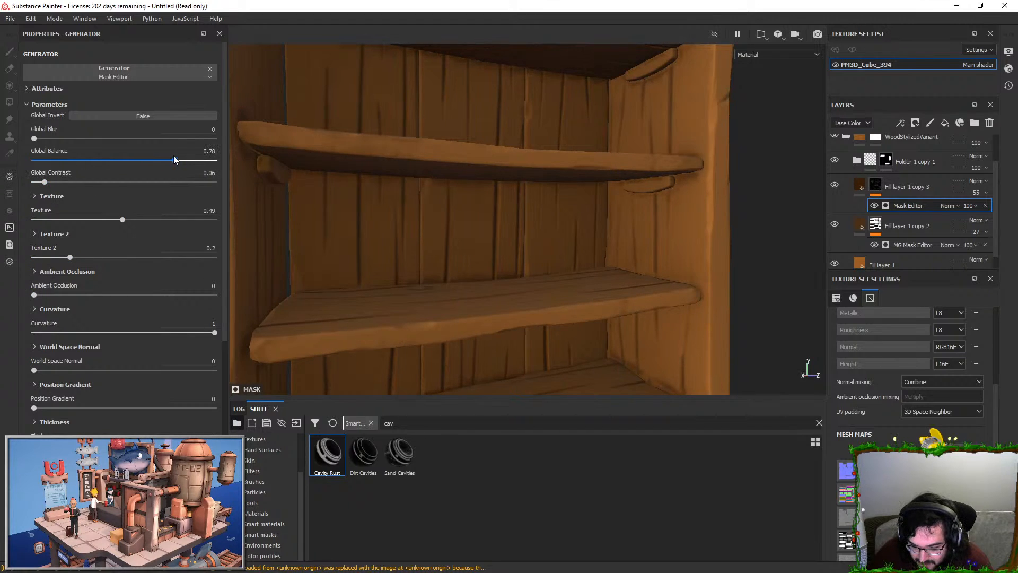
{"action": "right_click_drag", "start_coordinate": [475, 170], "coordinate": [511, 87], "text": "alt"}
{"action": "left_click_drag", "start_coordinate": [511, 87], "coordinate": [494, 101], "text": "alt"}
{"action": "left_click_drag", "start_coordinate": [133, 159], "coordinate": [130, 159]}
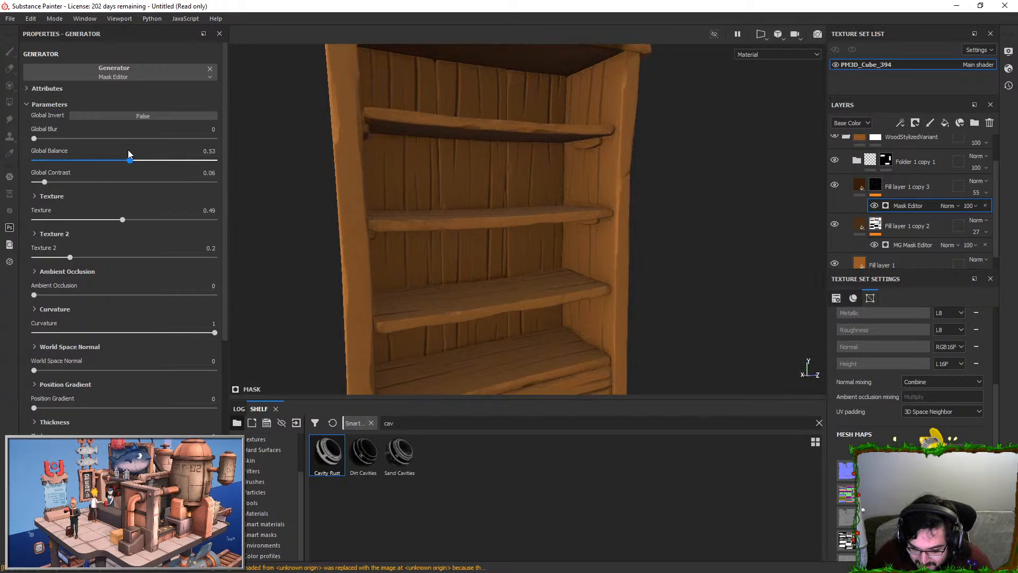
Set the cavity mask's Global Blur to 0.61, Global Contrast to 0.27 and Global Balance to 0.72
{"action": "mouse_move", "coordinate": [34, 136]}
{"action": "left_mouse_down"}
{"action": "mouse_move", "coordinate": [49, 138]}
{"action": "mouse_move", "coordinate": [40, 138]}
{"action": "left_mouse_up"}
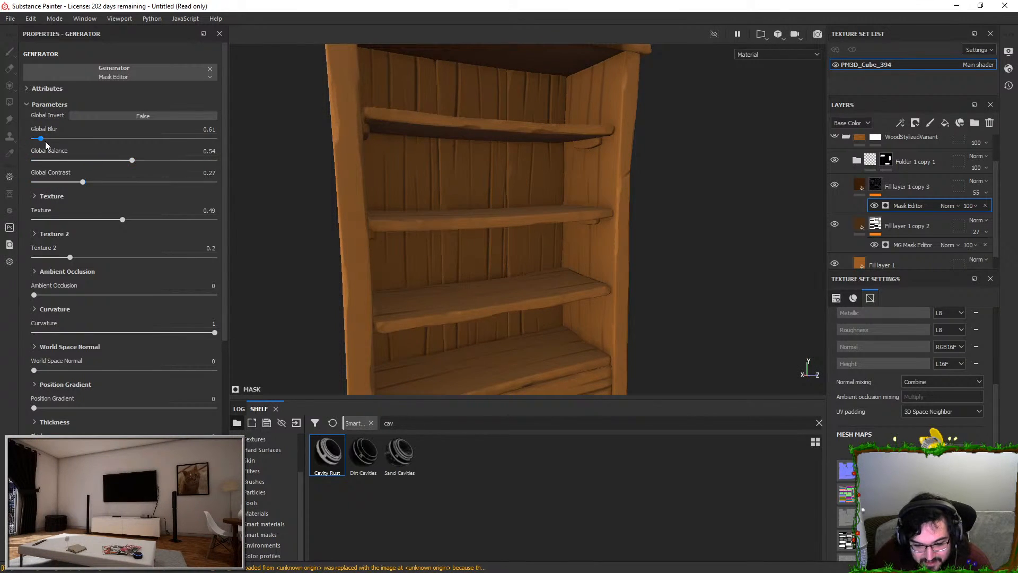
{"action": "left_click_drag", "start_coordinate": [153, 160], "coordinate": [197, 159]}
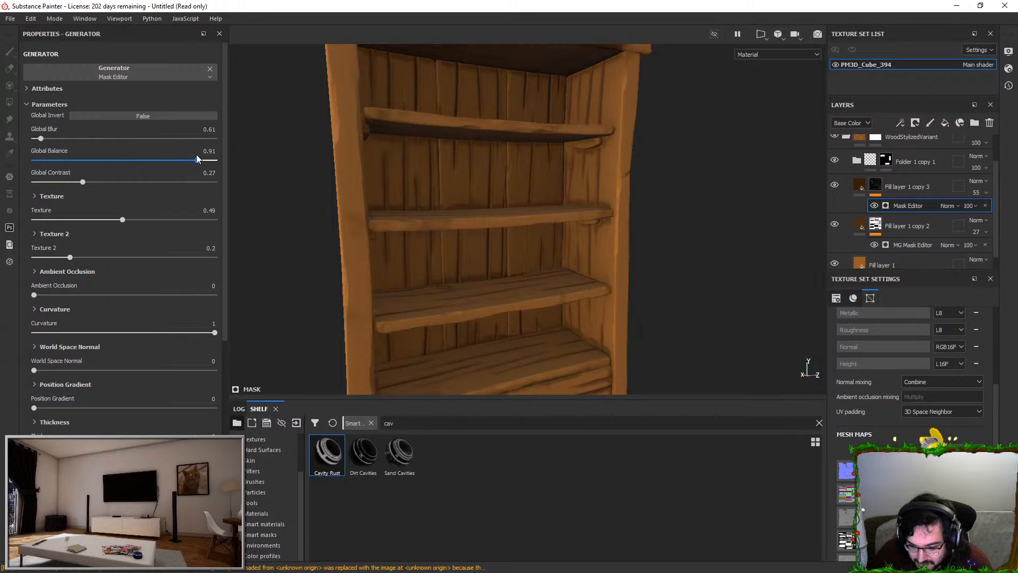
{"action": "scroll", "coordinate": [479, 227], "scroll_direction": "down", "scroll_amount": 3}
{"action": "left_click_drag", "start_coordinate": [479, 227], "coordinate": [548, 205], "text": "alt"}
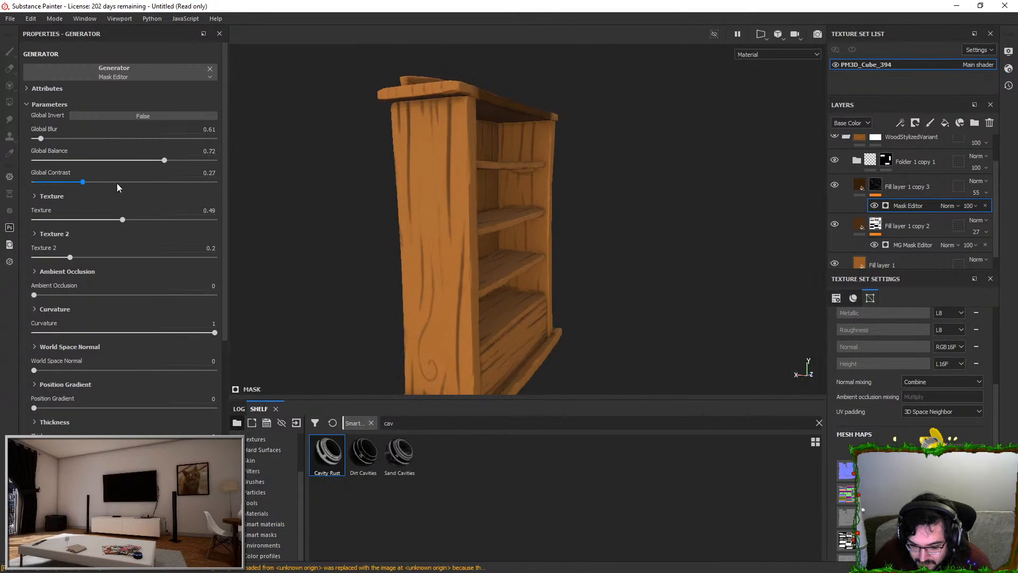
{"action": "left_click_drag", "start_coordinate": [165, 158], "coordinate": [164, 159]}
{"action": "left_click_drag", "start_coordinate": [466, 191], "coordinate": [508, 189], "text": "alt"}
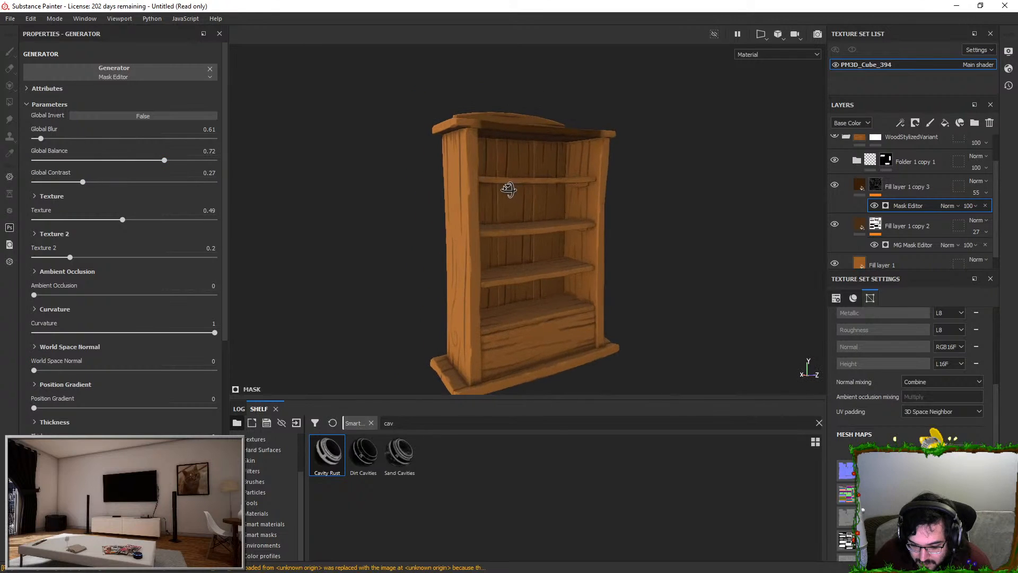
Lower the opacity of Fill layer 1 copy 3 to 30
{"action": "left_click", "coordinate": [981, 194]}
{"action": "left_click", "coordinate": [982, 213]}
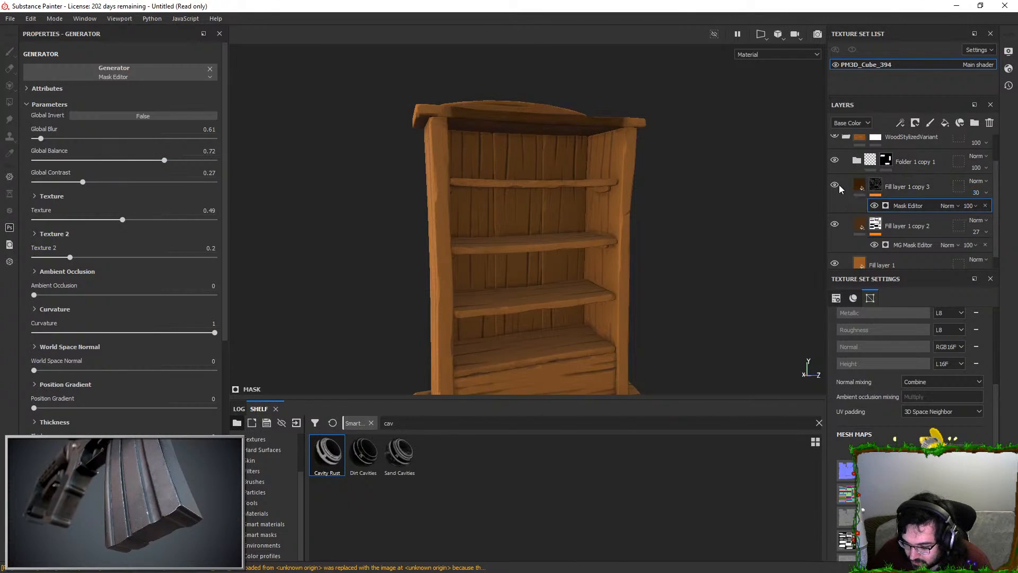
{"action": "left_click_drag", "start_coordinate": [637, 207], "coordinate": [687, 198], "text": "alt"}
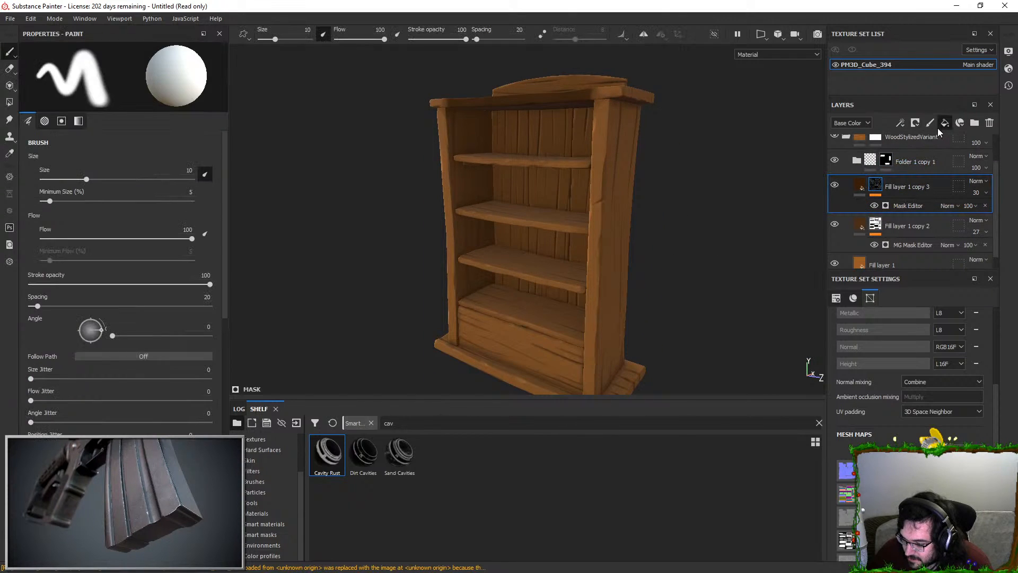
Add a fill layer above Fill layer 1 copy 3, sample that layer's brown as base color and lighten it to a56f4b
{"action": "left_click", "coordinate": [945, 122]}
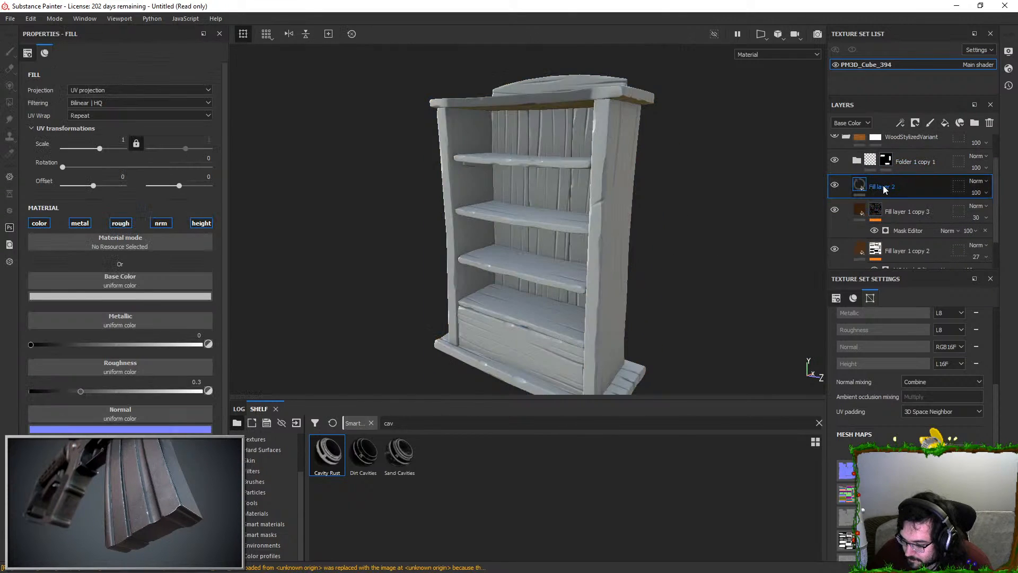
{"action": "left_click", "coordinate": [142, 297]}
{"action": "left_click_drag", "start_coordinate": [234, 308], "coordinate": [859, 213]}
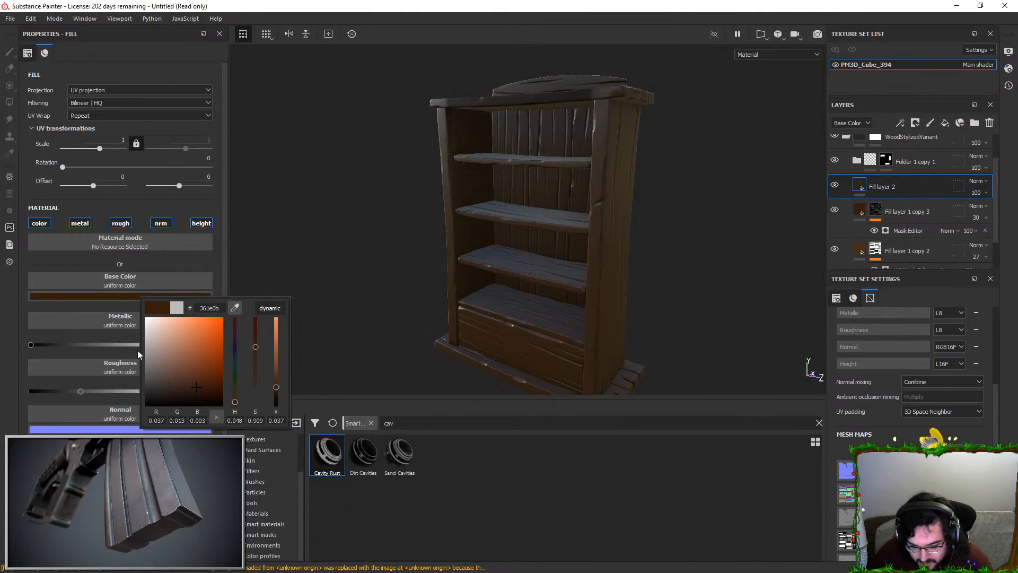
{"action": "left_click", "coordinate": [186, 352]}
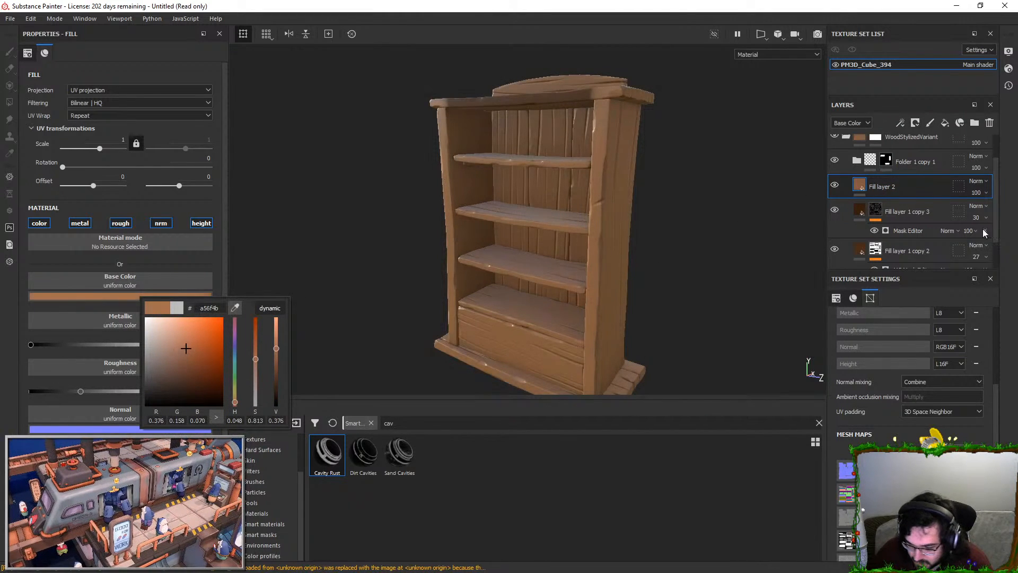
Resample Fill layer 2's base color from Fill layer 1 and brighten it to the light orange c57d46
{"action": "left_click", "coordinate": [937, 217]}
{"action": "scroll", "coordinate": [925, 222], "scroll_direction": "down", "scroll_amount": 2}
{"action": "left_click", "coordinate": [861, 143]}
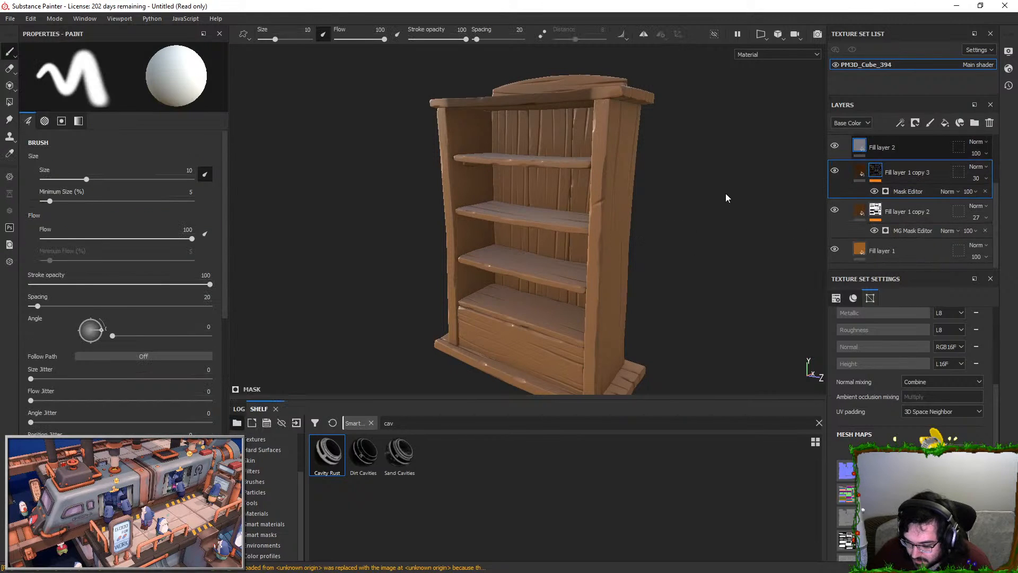
{"action": "left_click", "coordinate": [189, 295]}
{"action": "left_click_drag", "start_coordinate": [283, 306], "coordinate": [856, 250]}
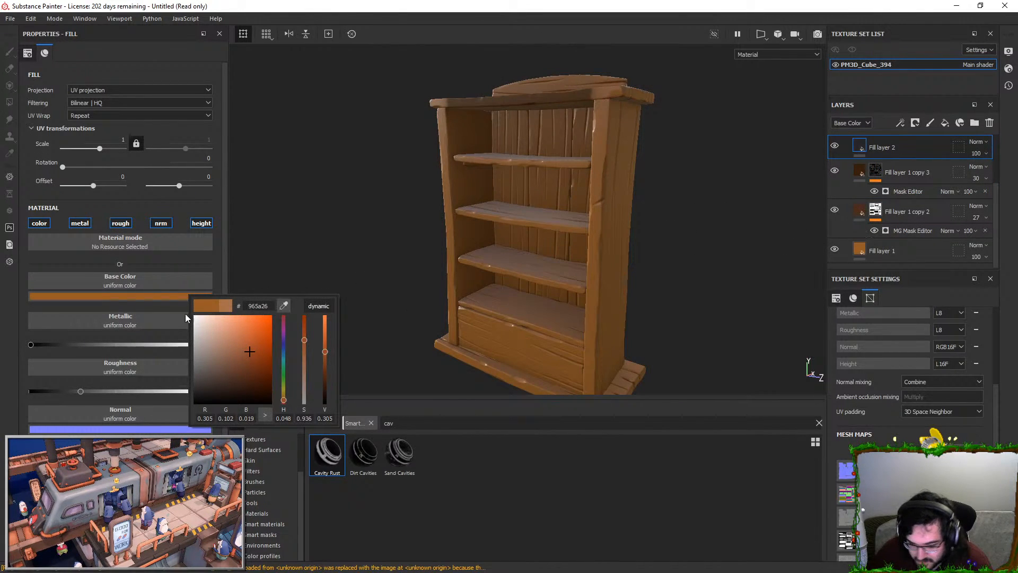
{"action": "left_click", "coordinate": [251, 337]}
{"action": "left_click", "coordinate": [241, 336]}
{"action": "left_click", "coordinate": [243, 335]}
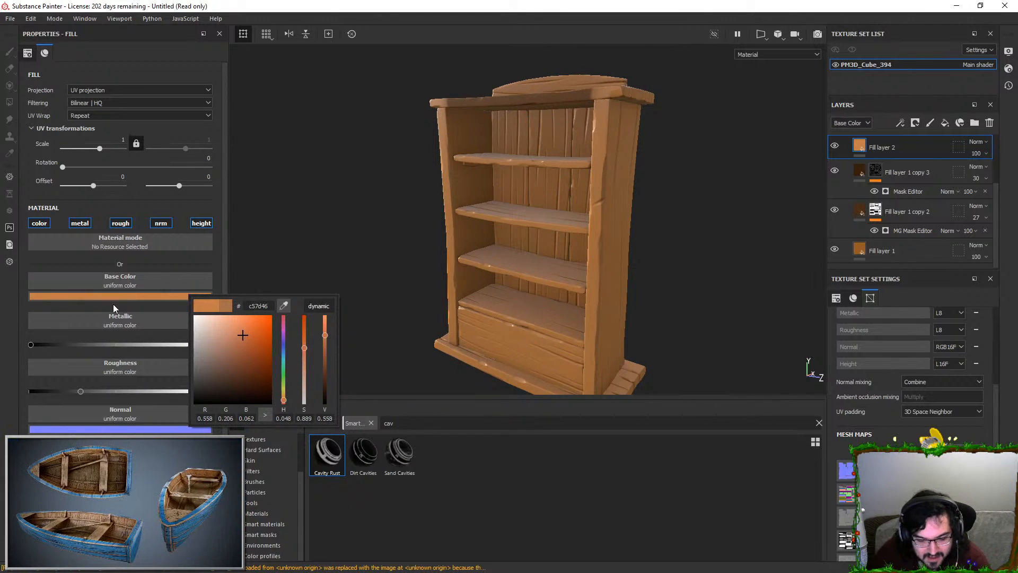
Set Fill layer 2's roughness to 1 and disable its metal, rough, nrm and height channels, leaving only color
{"action": "left_click_drag", "start_coordinate": [94, 392], "coordinate": [307, 392]}
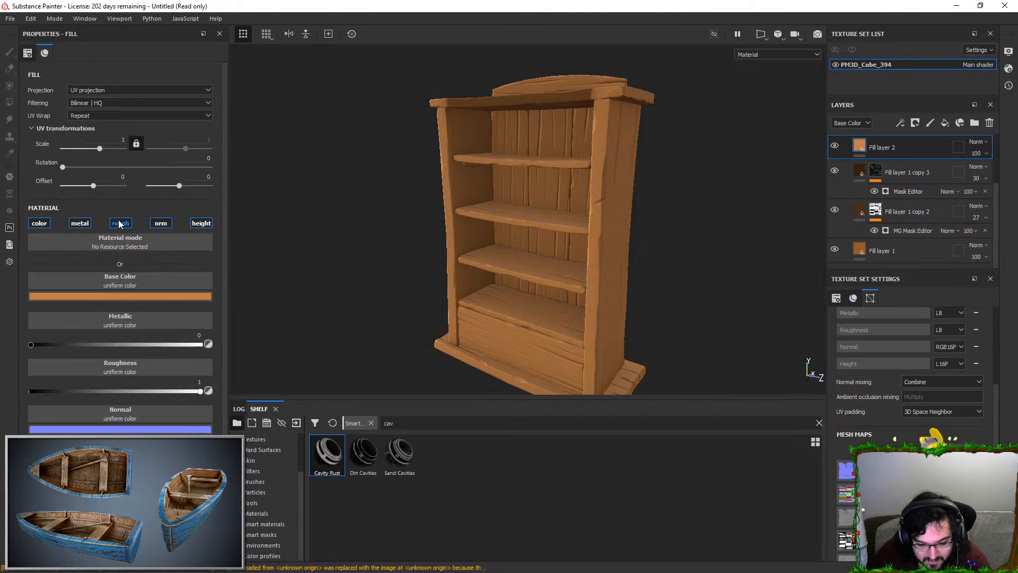
{"action": "left_click", "coordinate": [88, 226]}
{"action": "left_click", "coordinate": [122, 223]}
{"action": "left_click", "coordinate": [161, 224]}
{"action": "left_click", "coordinate": [201, 223]}
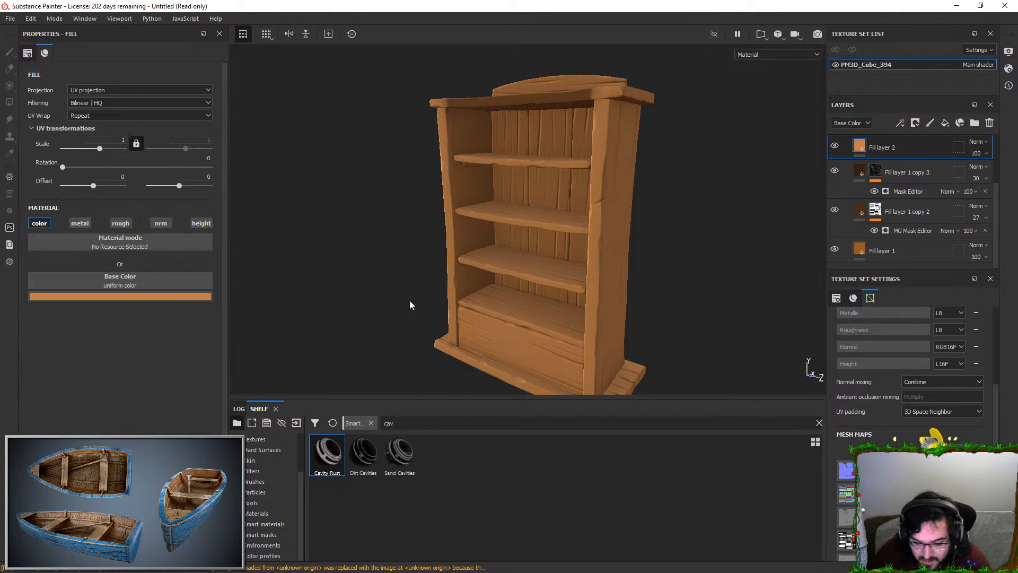
Add a black mask to Fill layer 2 and search the smart masks for "edge"
{"action": "right_click", "coordinate": [891, 145]}
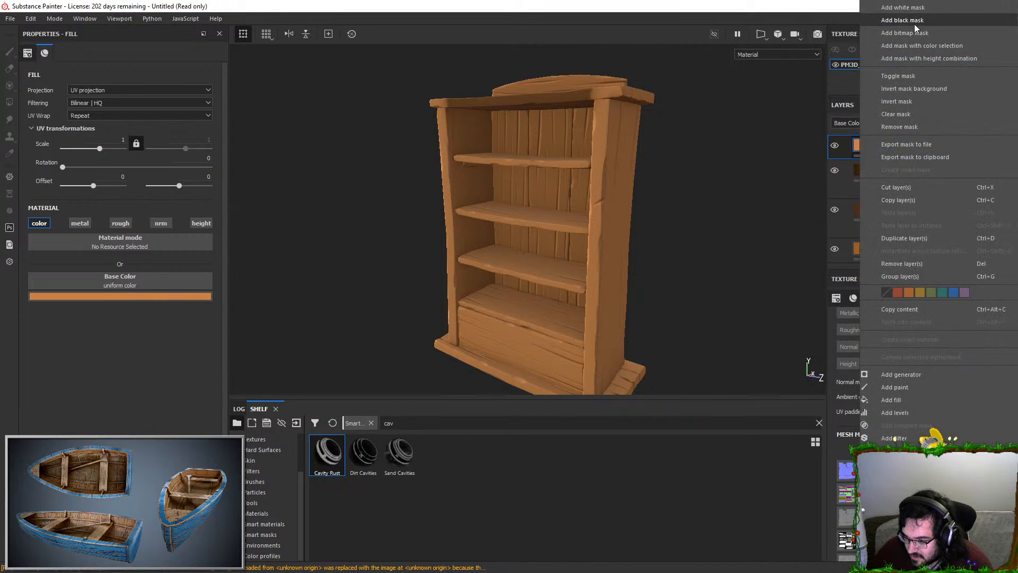
{"action": "left_click", "coordinate": [896, 30]}
{"action": "left_click_drag", "start_coordinate": [414, 421], "coordinate": [225, 416]}
{"action": "type", "text": "edge"}
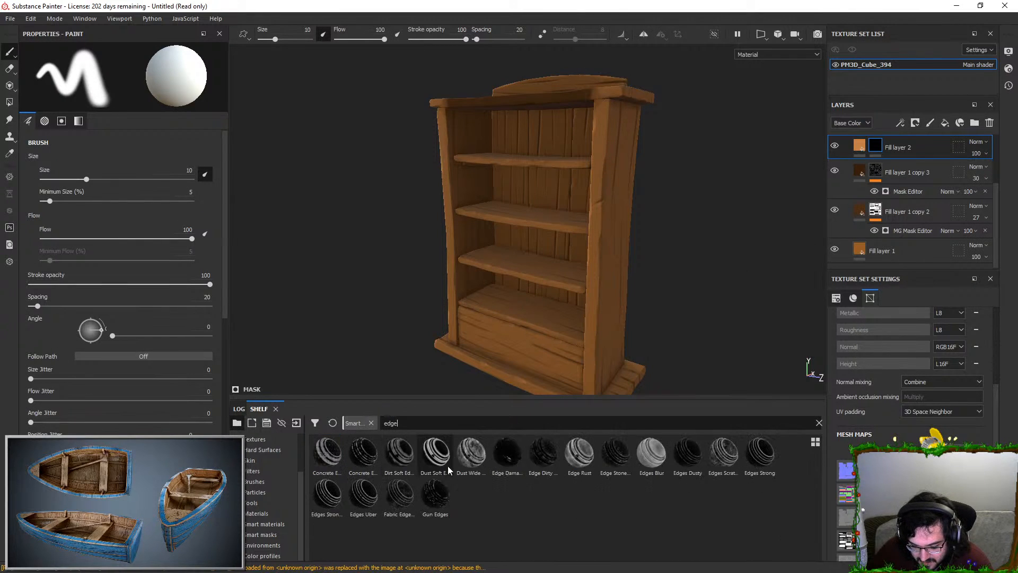
{"action": "mouse_move", "coordinate": [759, 453]}
{"action": "left_mouse_down"}
{"action": "mouse_move", "coordinate": [875, 254]}
{"action": "mouse_move", "coordinate": [915, 138]}
{"action": "mouse_move", "coordinate": [740, 419]}
{"action": "mouse_move", "coordinate": [748, 443]}
{"action": "left_mouse_up"}
{"action": "left_click_drag", "start_coordinate": [328, 498], "coordinate": [919, 155]}
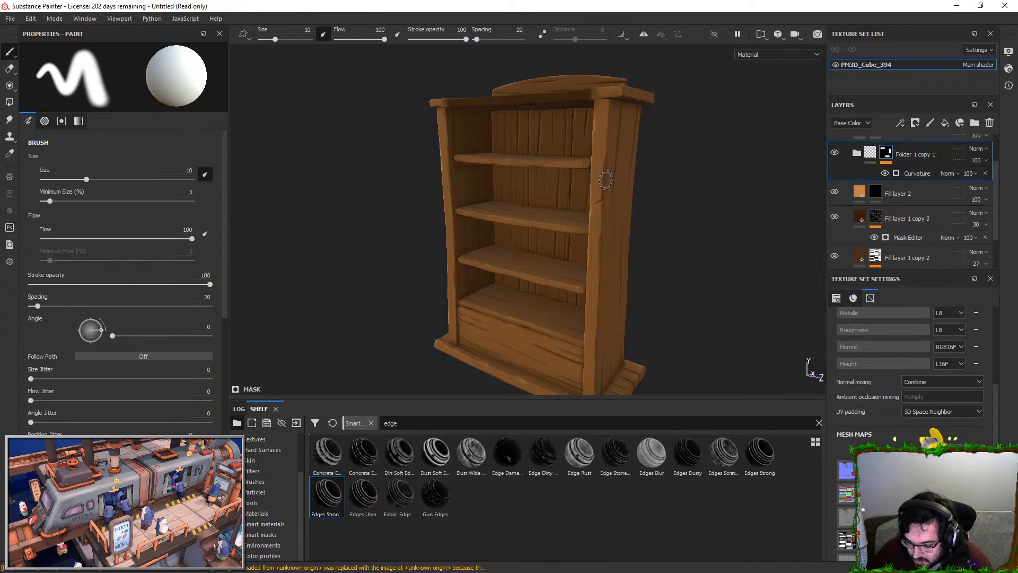
{"action": "left_click_drag", "start_coordinate": [616, 240], "coordinate": [586, 232], "text": "alt"}
{"action": "key", "text": "ctrl+z"}
Apply the Edges Strong smart mask to Fill layer 2 and set its Global Balance to 0.15 and Global Blur to 0.28
{"action": "left_click_drag", "start_coordinate": [757, 463], "coordinate": [901, 179]}
{"action": "scroll", "coordinate": [760, 225], "scroll_direction": "up", "scroll_amount": 5}
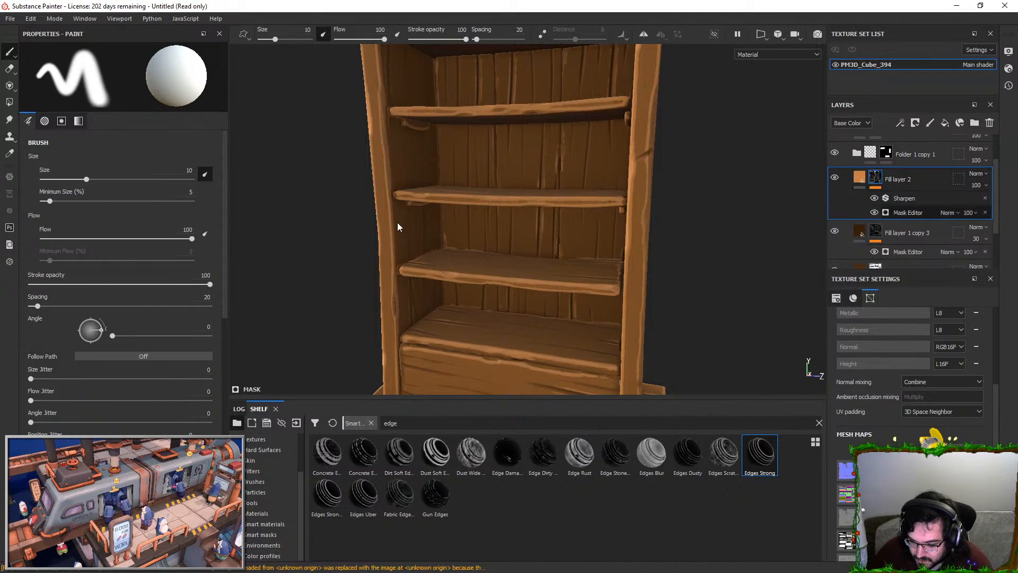
{"action": "left_click", "coordinate": [907, 212]}
{"action": "mouse_move", "coordinate": [127, 161]}
{"action": "left_mouse_down"}
{"action": "mouse_move", "coordinate": [79, 161]}
{"action": "mouse_move", "coordinate": [185, 181]}
{"action": "mouse_move", "coordinate": [47, 163]}
{"action": "mouse_move", "coordinate": [60, 160]}
{"action": "left_mouse_up"}
{"action": "left_click", "coordinate": [36, 138]}
{"action": "scroll", "coordinate": [556, 205], "scroll_direction": "down", "scroll_amount": 5}
{"action": "left_click_drag", "start_coordinate": [557, 205], "coordinate": [677, 155], "text": "alt"}
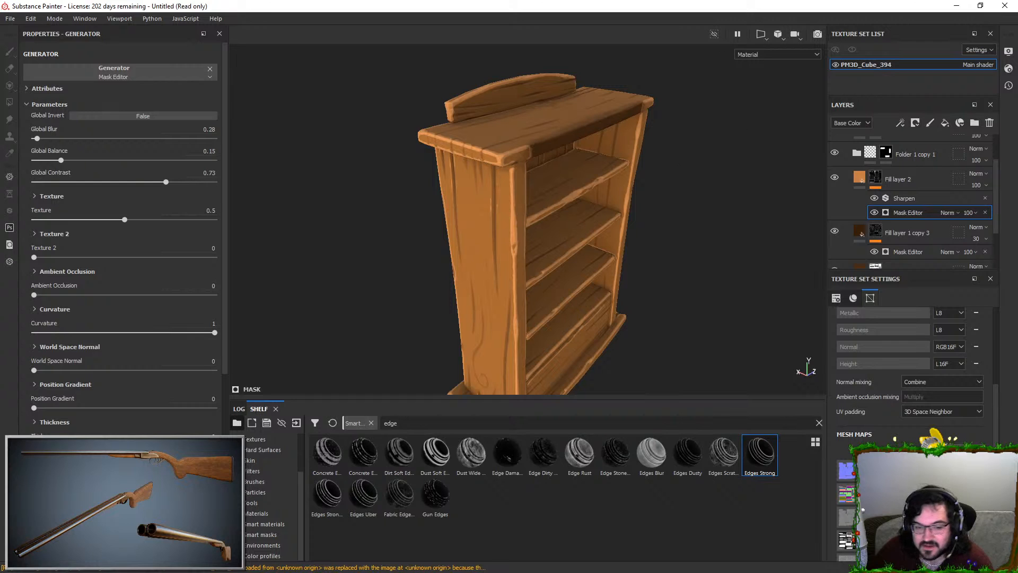
Reload the project's mesh from SM_BookShelf.fbx in the project configuration
{"action": "left_click", "coordinate": [31, 19]}
{"action": "left_click", "coordinate": [47, 54]}
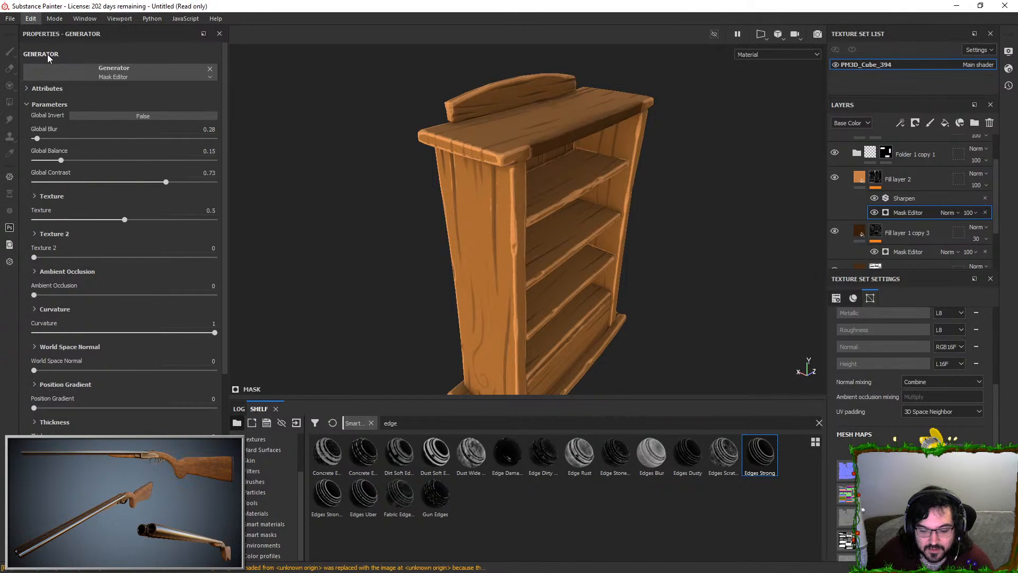
{"action": "left_click", "coordinate": [566, 204]}
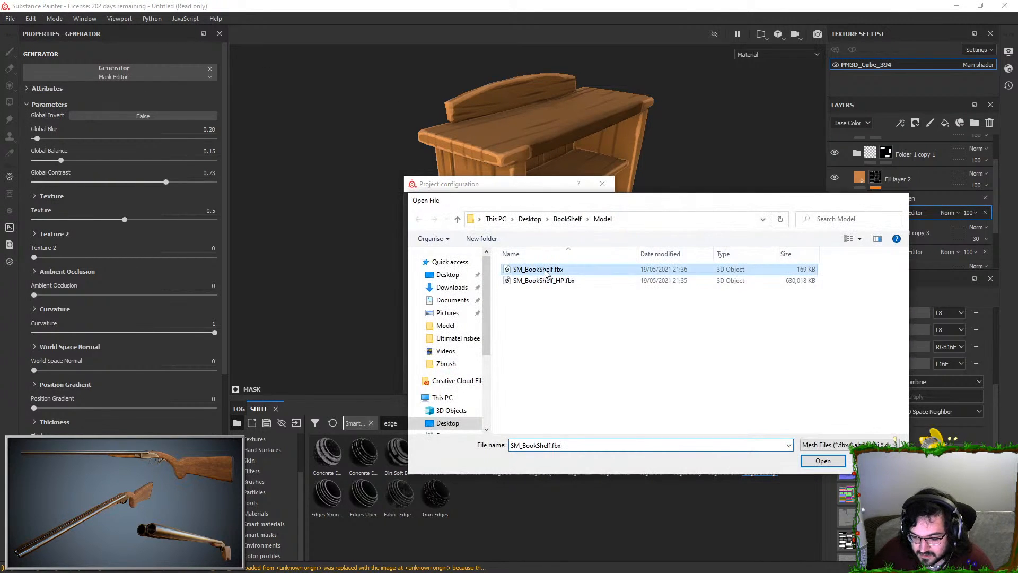
{"action": "double_click", "coordinate": [524, 269]}
{"action": "left_click", "coordinate": [503, 381]}
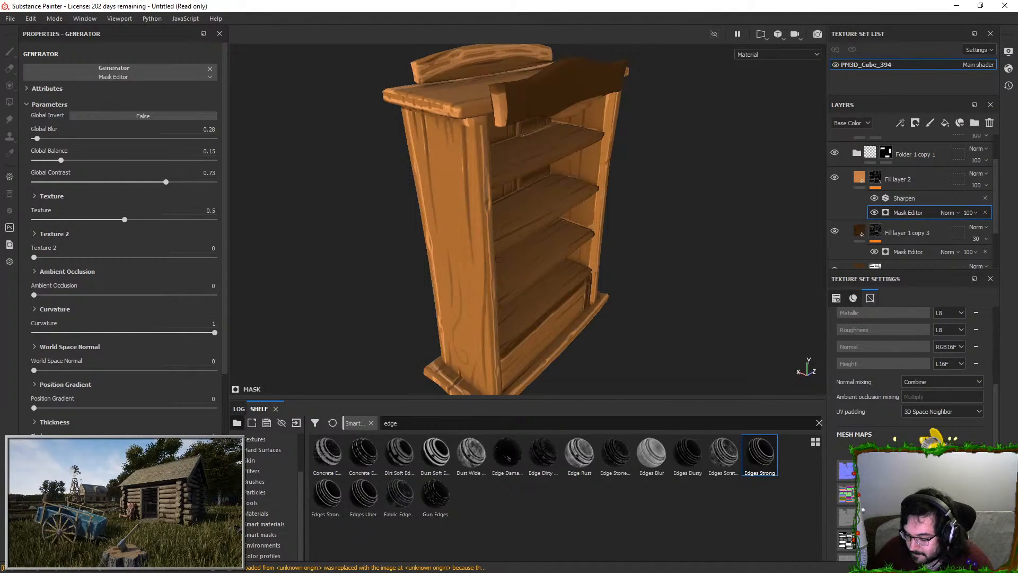
Bake all seven mesh maps for the updated bookshelf at 2048 and inspect the front
{"action": "left_click", "coordinate": [910, 450]}
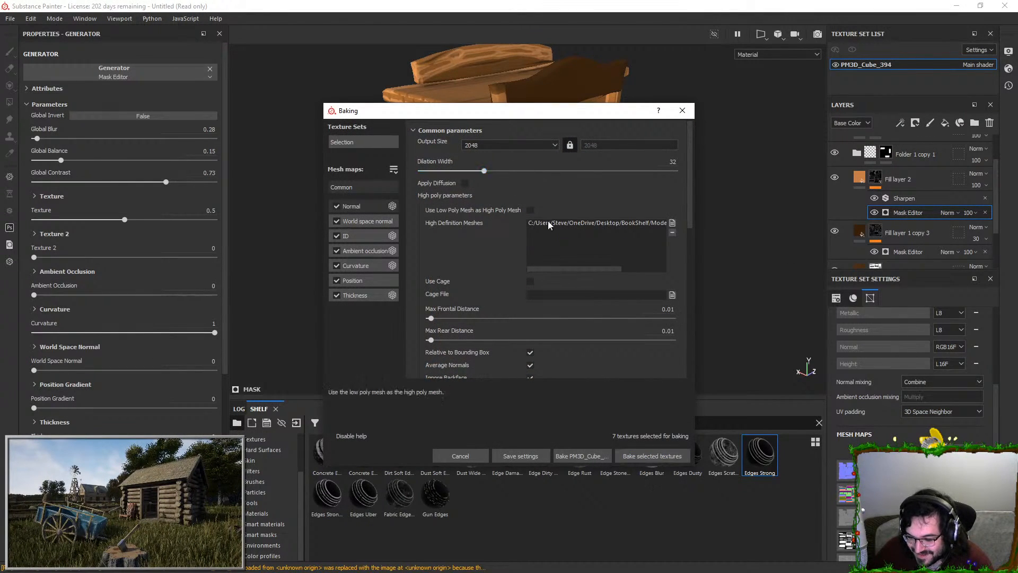
{"action": "left_click", "coordinate": [655, 456]}
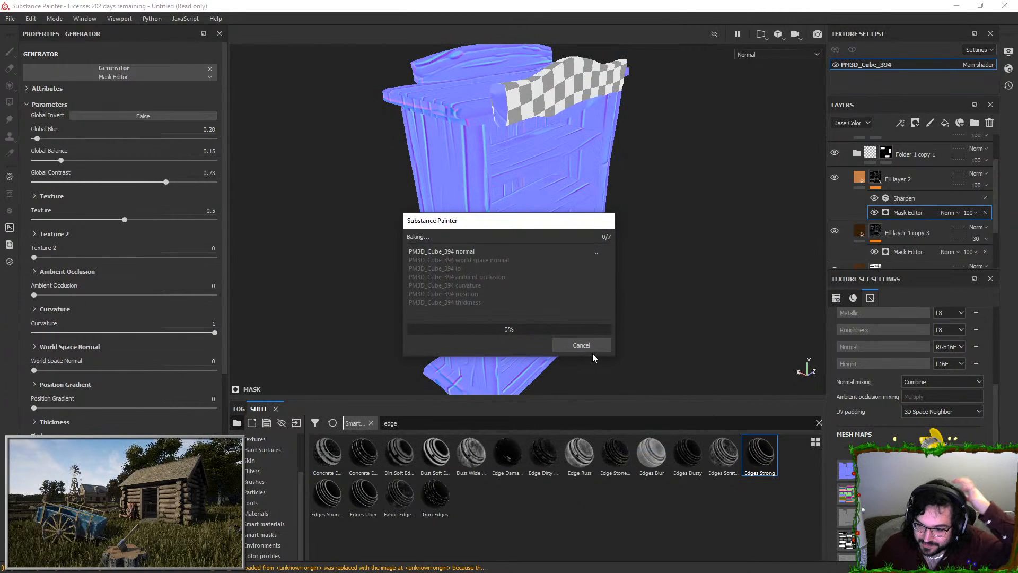
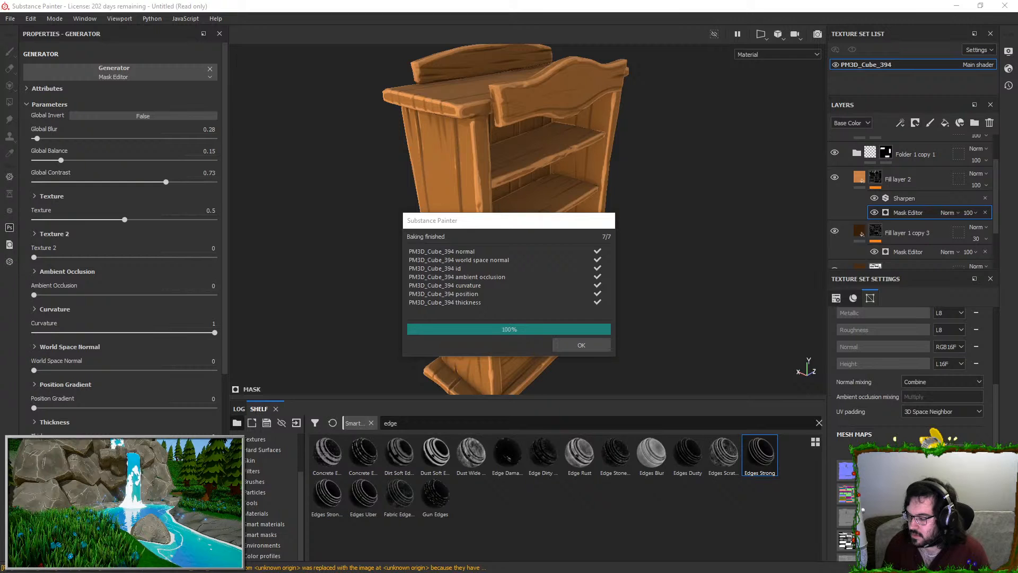
{"action": "left_click", "coordinate": [591, 340]}
{"action": "mouse_move", "coordinate": [591, 318]}
{"action": "left_mouse_down", "text": "alt"}
{"action": "mouse_move", "coordinate": [599, 256]}
{"action": "mouse_move", "coordinate": [580, 229]}
{"action": "mouse_move", "coordinate": [610, 240]}
{"action": "mouse_move", "coordinate": [596, 247]}
{"action": "mouse_move", "coordinate": [583, 215]}
{"action": "mouse_move", "coordinate": [634, 207]}
{"action": "mouse_move", "coordinate": [689, 219]}
{"action": "mouse_move", "coordinate": [683, 292]}
{"action": "mouse_move", "coordinate": [520, 297]}
{"action": "mouse_move", "coordinate": [470, 257]}
{"action": "mouse_move", "coordinate": [503, 191]}
{"action": "mouse_move", "coordinate": [691, 208]}
{"action": "mouse_move", "coordinate": [683, 243]}
{"action": "mouse_move", "coordinate": [636, 230]}
{"action": "left_mouse_up", "text": "alt"}
Add a fill layer directly above the WoodStylizedVariant folder and set its blend mode to Overlay
{"action": "left_click", "coordinate": [911, 173]}
{"action": "scroll", "coordinate": [901, 175], "scroll_direction": "up", "scroll_amount": 1}
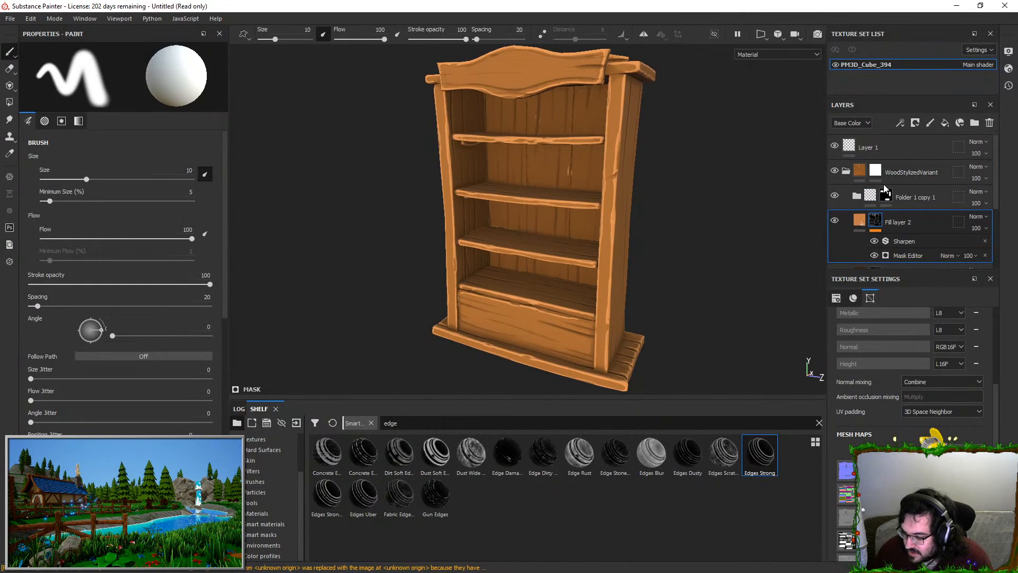
{"action": "left_click", "coordinate": [907, 170]}
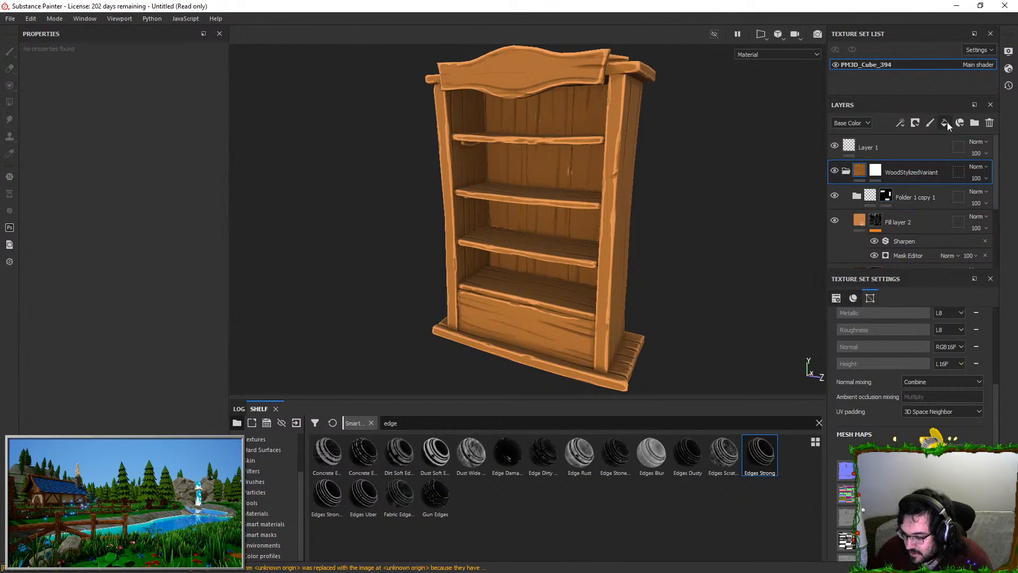
{"action": "left_click", "coordinate": [944, 122]}
{"action": "right_click", "coordinate": [900, 162]}
{"action": "left_click", "coordinate": [934, 26]}
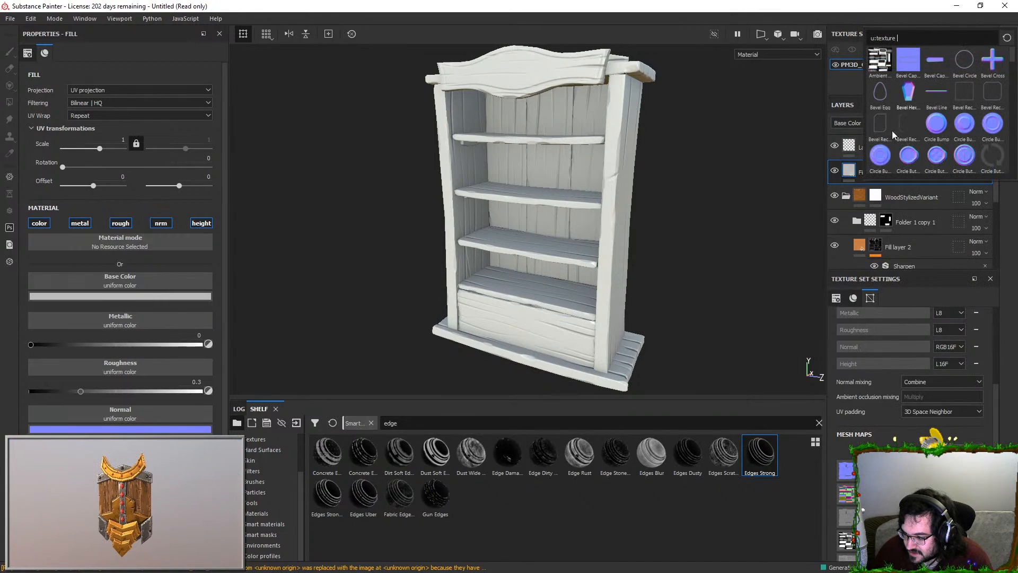
{"action": "left_click", "coordinate": [847, 178]}
{"action": "left_click", "coordinate": [977, 166]}
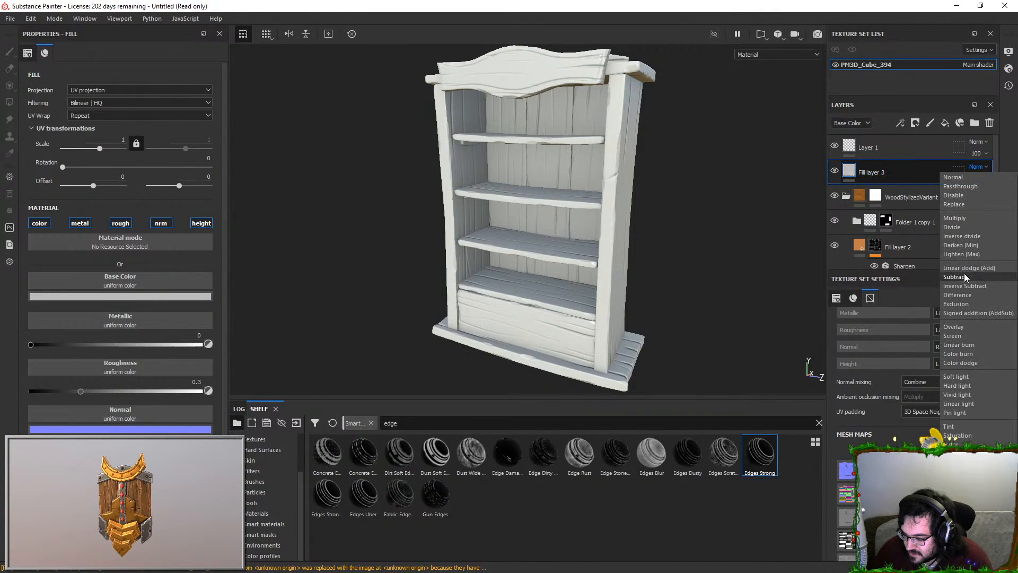
{"action": "left_click", "coordinate": [953, 327]}
Limit Fill layer 3 to the color channel and set its base color to white (ffffff)
{"action": "left_click", "coordinate": [79, 222]}
{"action": "left_click", "coordinate": [121, 223]}
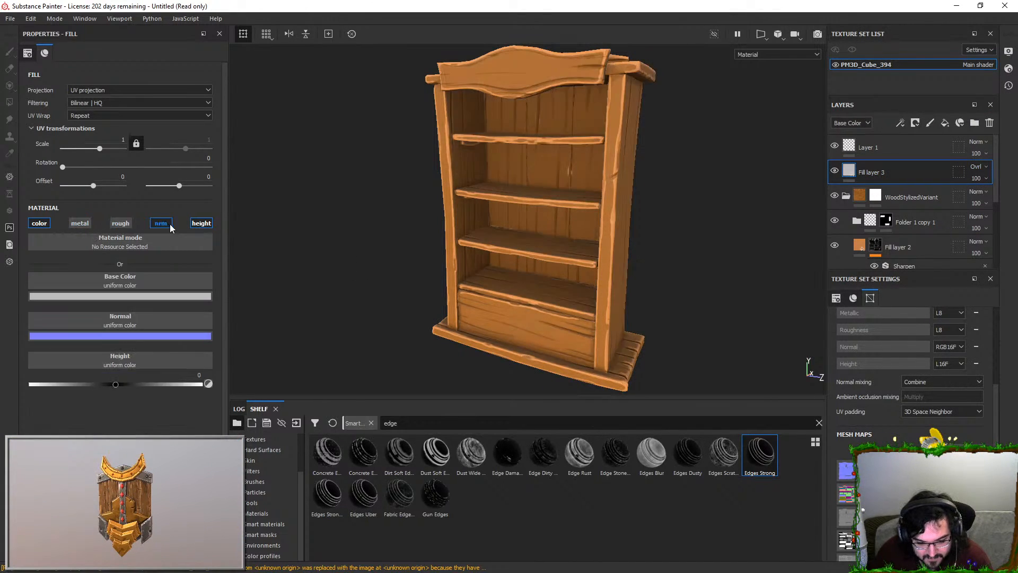
{"action": "left_click", "coordinate": [161, 223]}
{"action": "left_click", "coordinate": [202, 223]}
{"action": "left_click", "coordinate": [207, 296]}
{"action": "left_click", "coordinate": [197, 313]}
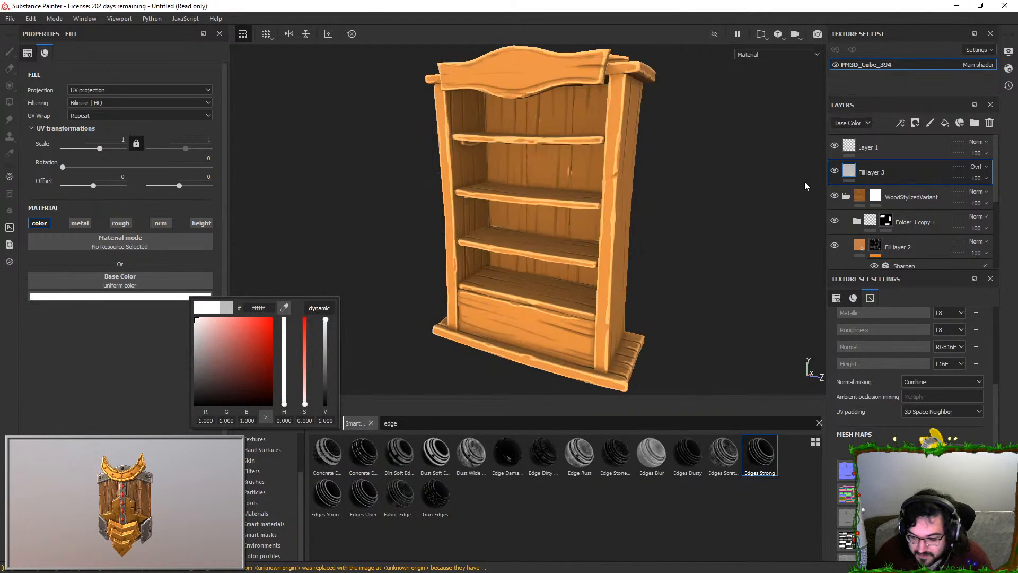
Add a black mask with a Position generator to Fill layer 3 and set its Global Balance to 0.36
{"action": "right_click", "coordinate": [860, 172]}
{"action": "left_click", "coordinate": [901, 20]}
{"action": "right_click", "coordinate": [864, 170]}
{"action": "left_click", "coordinate": [900, 339]}
{"action": "left_click", "coordinate": [124, 72]}
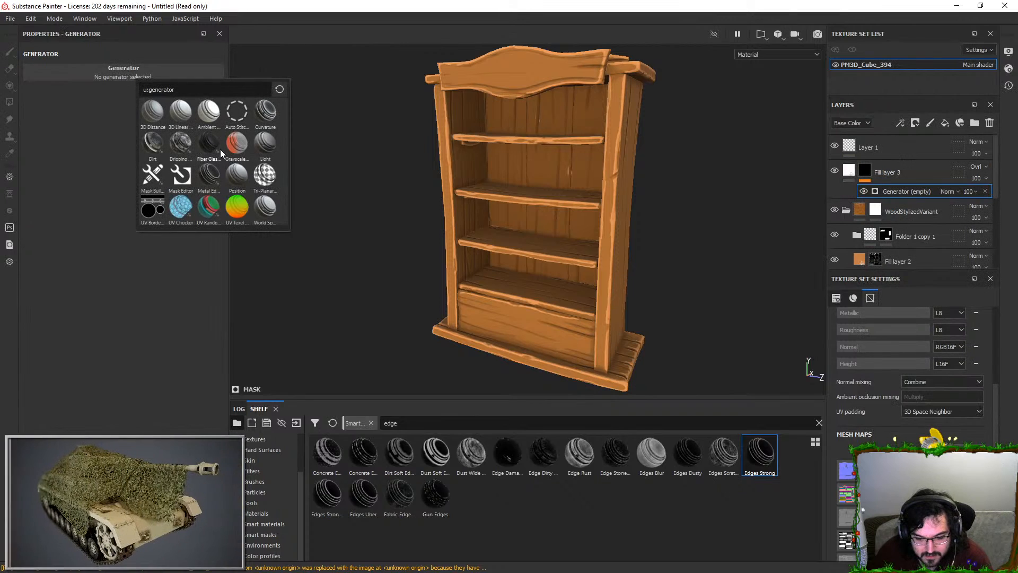
{"action": "left_click_drag", "start_coordinate": [125, 159], "coordinate": [100, 159]}
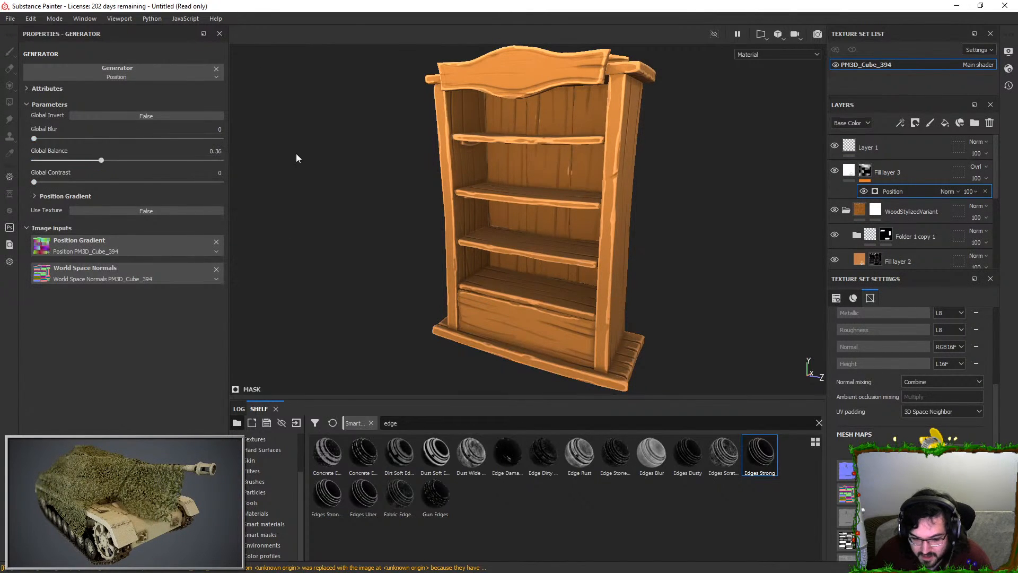
Set Fill layer 3's opacity to 60 and compare the bookshelf with the layer hidden and shown
{"action": "left_click", "coordinate": [976, 179]}
{"action": "left_click", "coordinate": [994, 197]}
{"action": "left_click_drag", "start_coordinate": [582, 192], "coordinate": [608, 178], "text": "alt"}
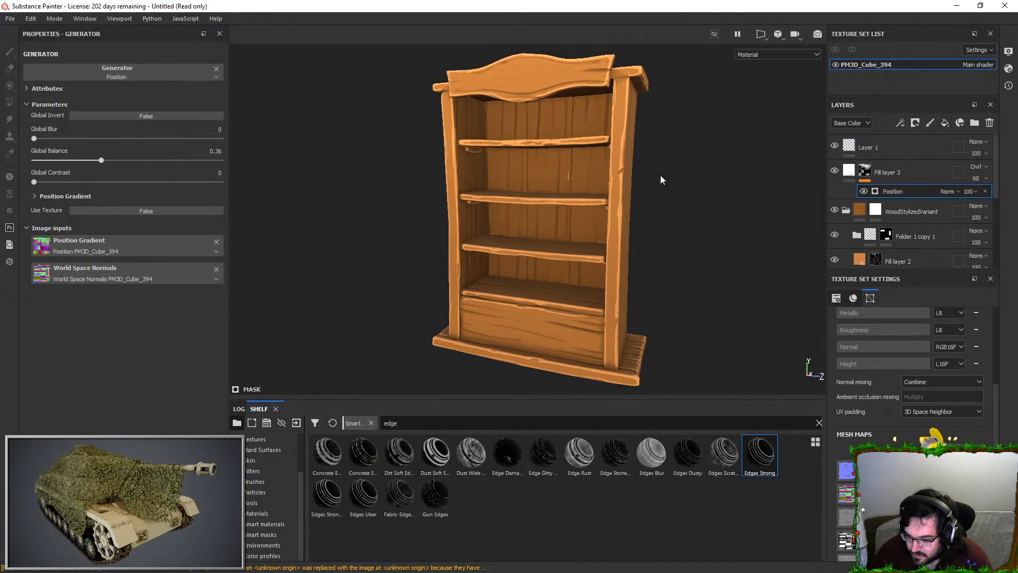
{"action": "left_click", "coordinate": [835, 171]}
{"action": "left_click", "coordinate": [835, 171]}
{"action": "left_click", "coordinate": [835, 171]}
{"action": "left_click", "coordinate": [835, 171]}
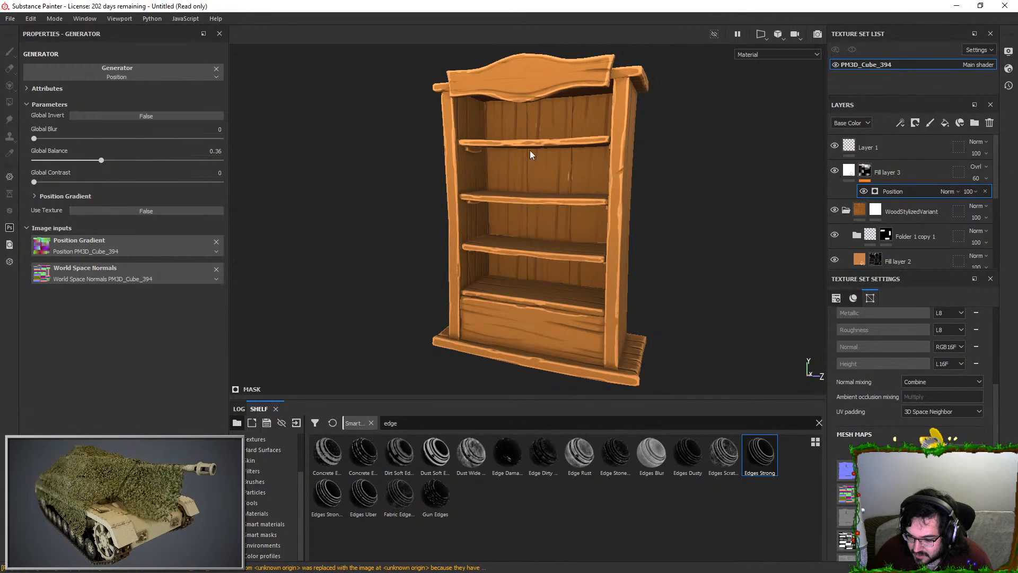
{"action": "left_click_drag", "start_coordinate": [523, 163], "coordinate": [550, 168], "text": "alt"}
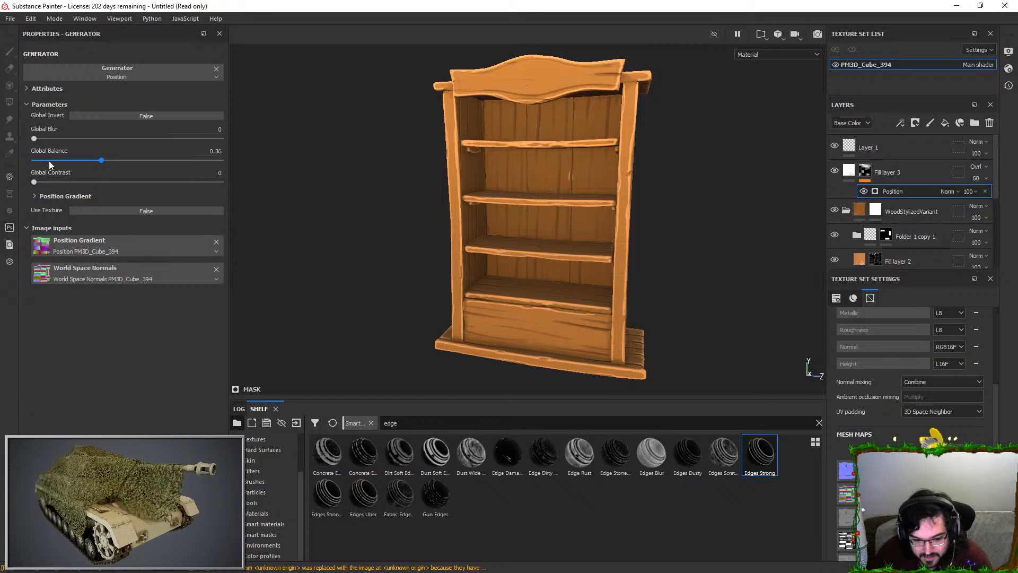
Set the Position generator's Global Balance to 0.46 and Global Contrast to 0.17 on Fill layer 3
{"action": "mouse_move", "coordinate": [100, 161]}
{"action": "left_mouse_down"}
{"action": "mouse_move", "coordinate": [46, 161]}
{"action": "mouse_move", "coordinate": [189, 154]}
{"action": "mouse_move", "coordinate": [148, 152]}
{"action": "left_mouse_up"}
{"action": "mouse_move", "coordinate": [65, 180]}
{"action": "left_mouse_down"}
{"action": "mouse_move", "coordinate": [207, 176]}
{"action": "mouse_move", "coordinate": [65, 180]}
{"action": "left_mouse_up"}
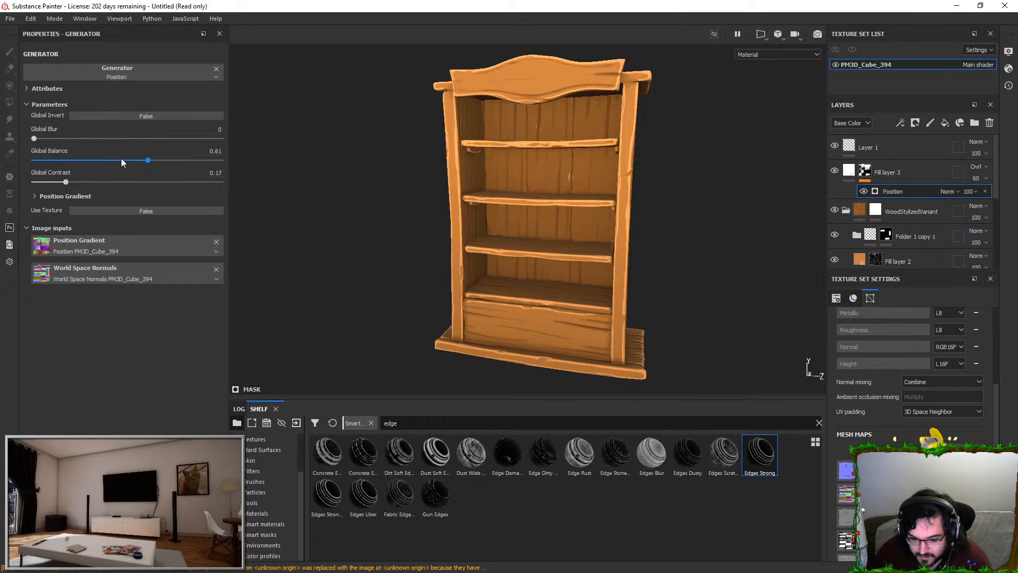
{"action": "scroll", "coordinate": [504, 205], "scroll_direction": "down", "scroll_amount": 2}
{"action": "left_click_drag", "start_coordinate": [504, 205], "coordinate": [480, 205], "text": "alt"}
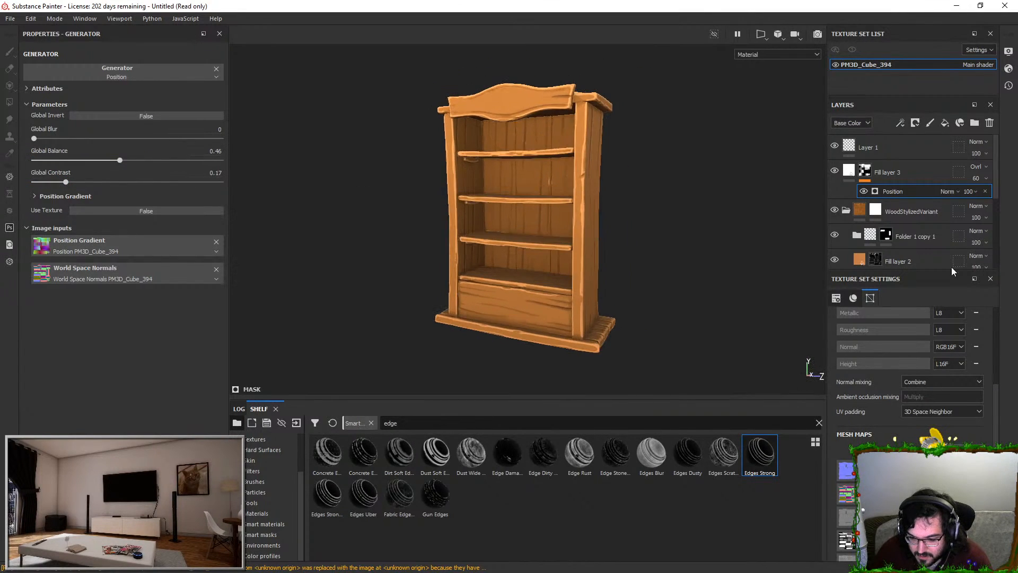
Duplicate Fill layer 3 and set the copy's blend mode to Multiply
{"action": "right_click", "coordinate": [945, 172]}
{"action": "left_click", "coordinate": [904, 238]}
{"action": "left_click", "coordinate": [978, 167]}
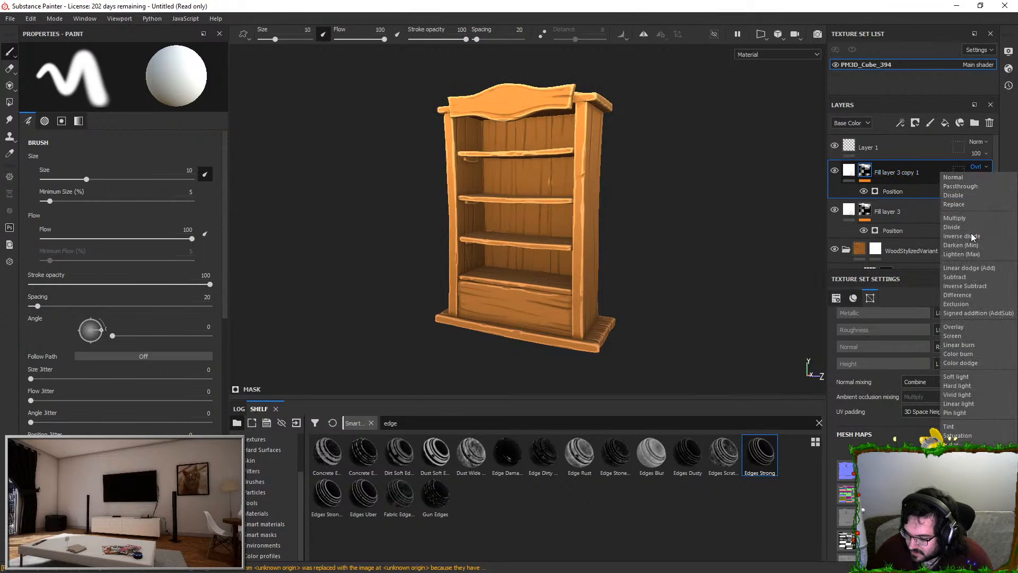
{"action": "left_click", "coordinate": [954, 218]}
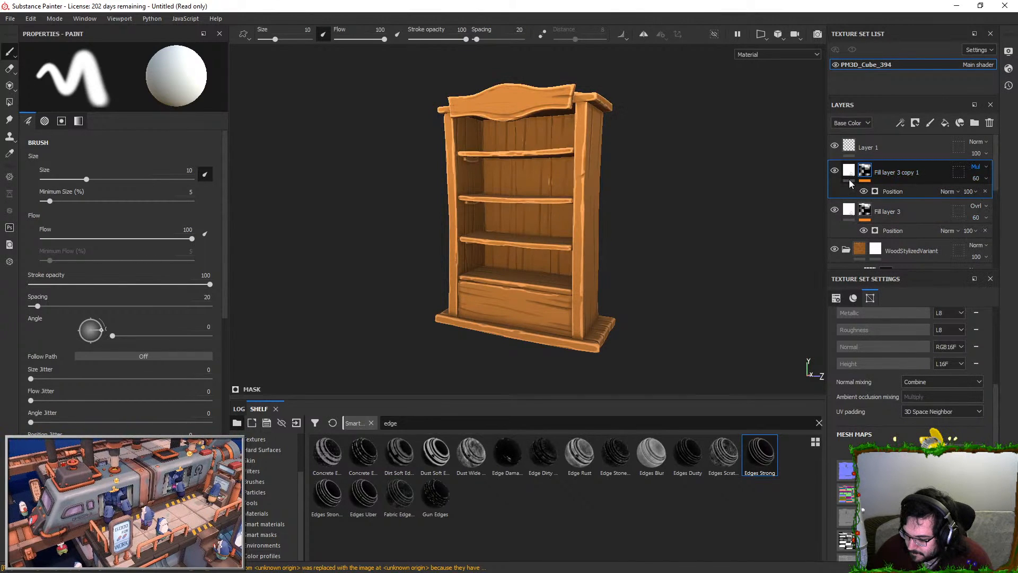
Invert the Position generator on Fill layer 3 copy 1 and change the layer's base color to dark grey
{"action": "left_click", "coordinate": [896, 191]}
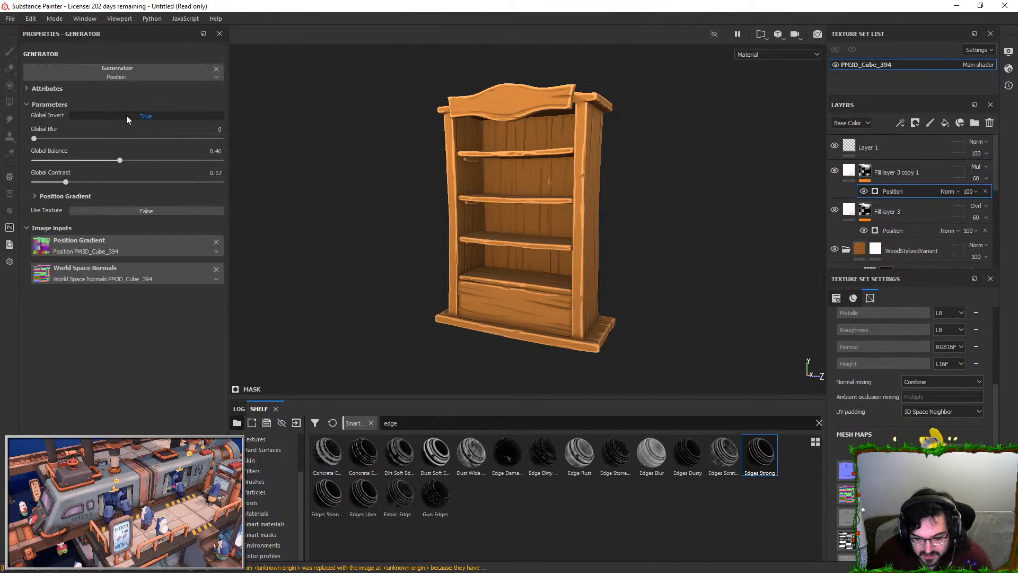
{"action": "left_click", "coordinate": [848, 170]}
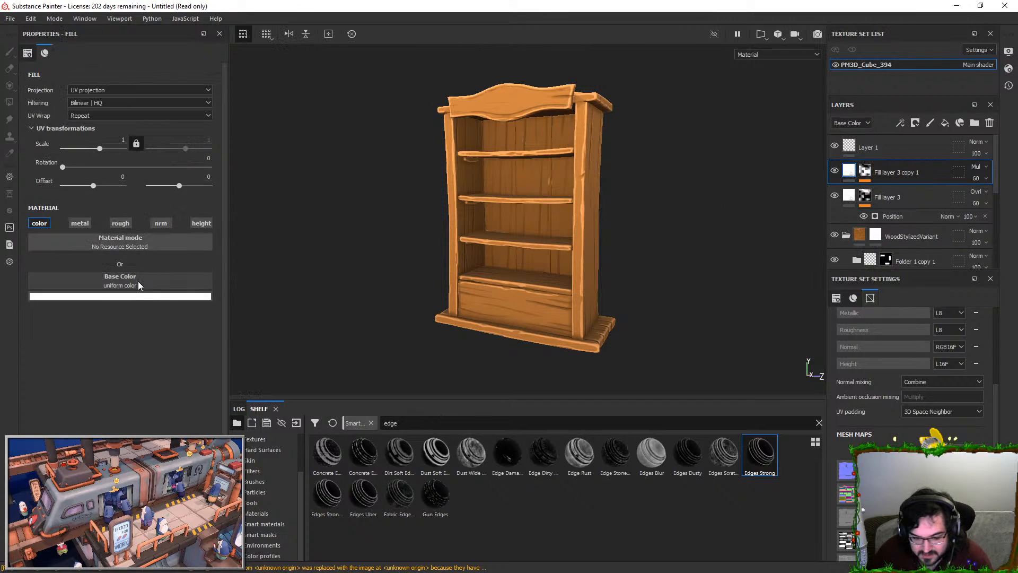
{"action": "left_click", "coordinate": [141, 297]}
{"action": "left_click_drag", "start_coordinate": [170, 344], "coordinate": [116, 383]}
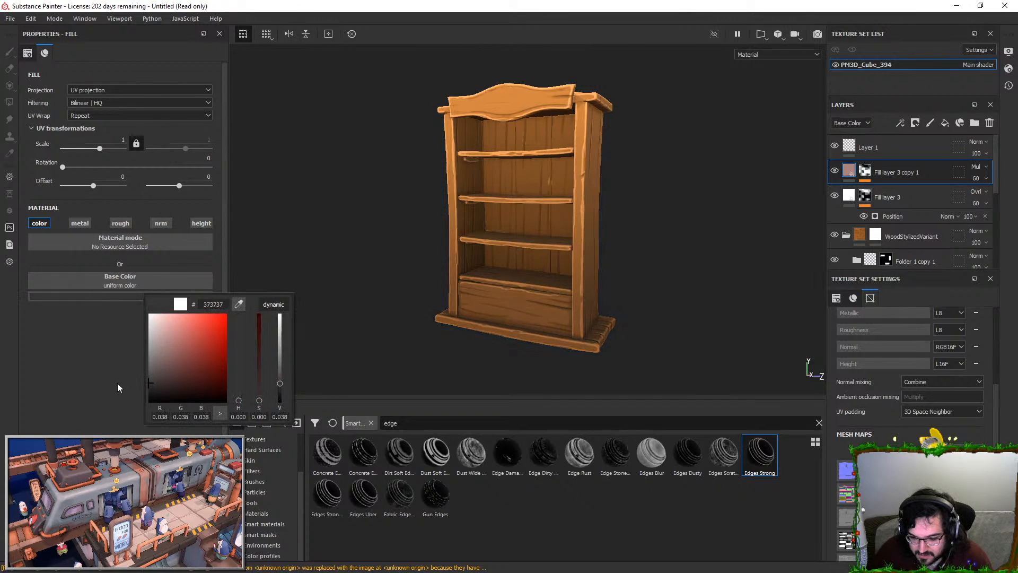
{"action": "left_click_drag", "start_coordinate": [551, 260], "coordinate": [553, 274], "text": "alt"}
Set the Position generator's Global Balance to 0.89 on Fill layer 3 copy 1 and check the bookshelf's side
{"action": "left_click", "coordinate": [864, 171]}
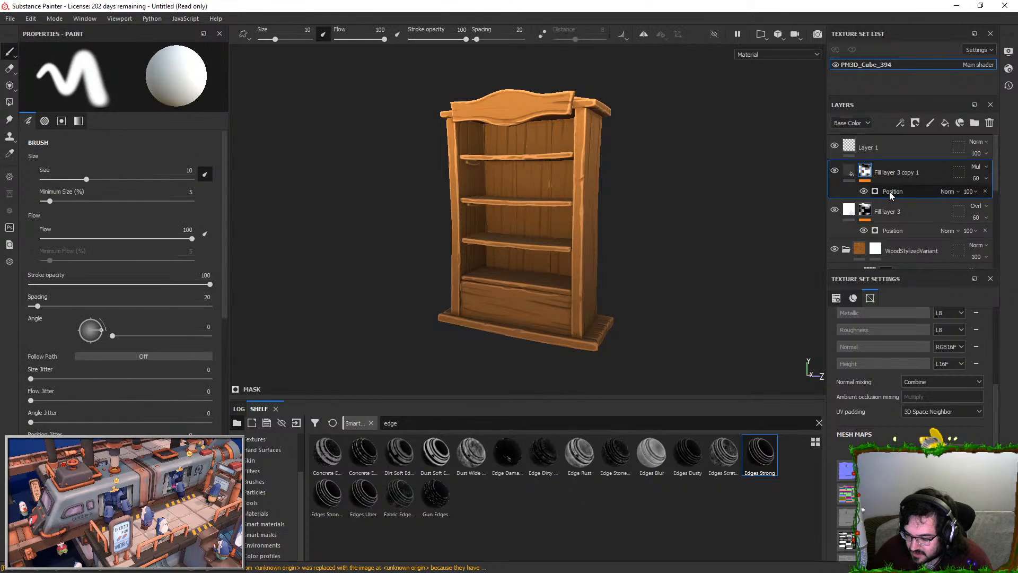
{"action": "left_click_drag", "start_coordinate": [96, 160], "coordinate": [198, 139]}
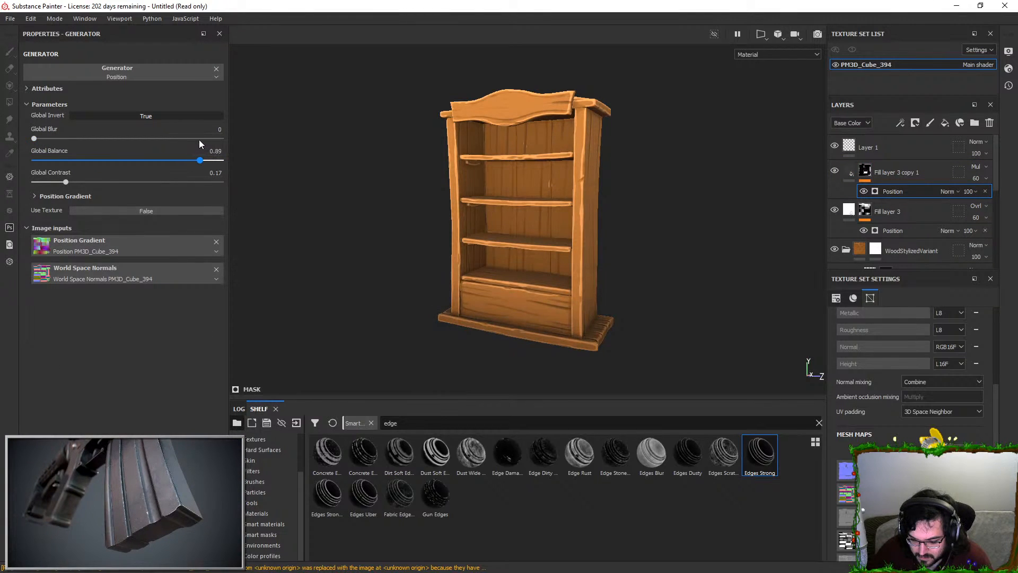
{"action": "left_click_drag", "start_coordinate": [570, 183], "coordinate": [501, 186], "text": "alt"}
Add a single fill layer with a black mask above Fill layer 3 copy 1, deleting the surplus fill layer
{"action": "left_click", "coordinate": [910, 175]}
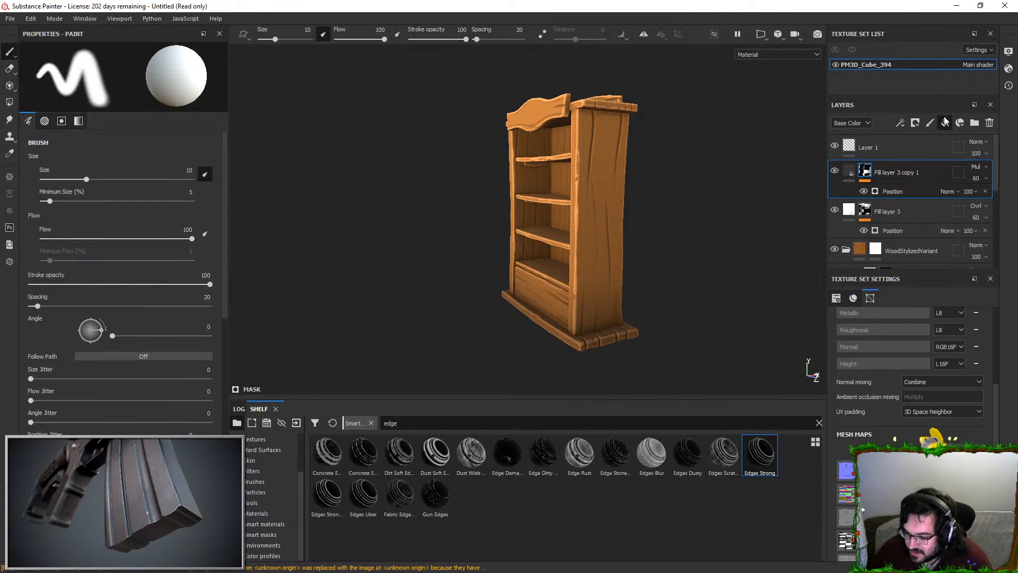
{"action": "double_click", "coordinate": [944, 119]}
{"action": "right_click", "coordinate": [894, 170]}
{"action": "left_click", "coordinate": [805, 173]}
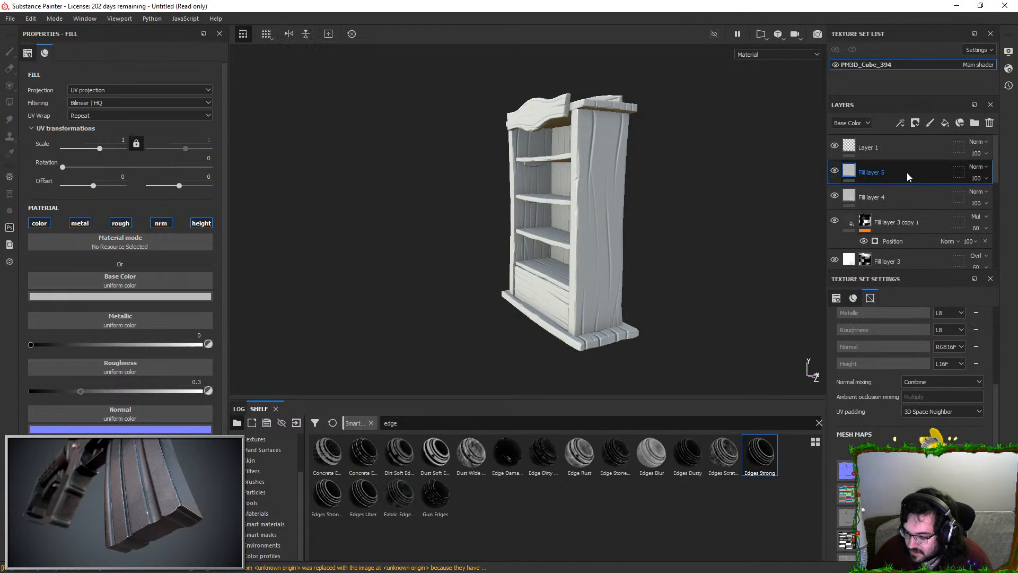
{"action": "key", "text": "Delete"}
{"action": "right_click", "coordinate": [907, 176]}
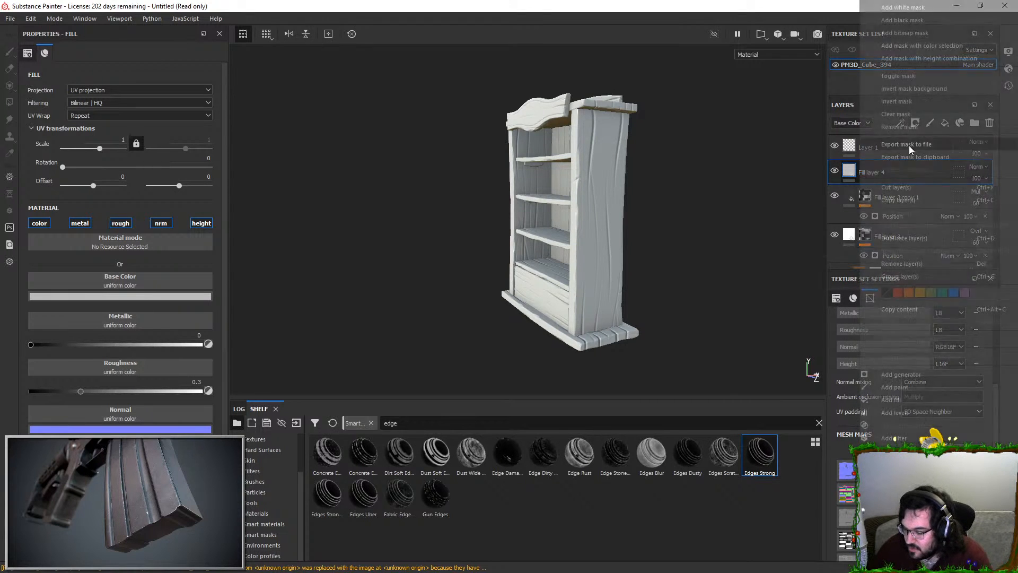
{"action": "left_click", "coordinate": [937, 16]}
{"action": "left_click_drag", "start_coordinate": [732, 118], "coordinate": [684, 141], "text": "alt"}
{"action": "right_click_drag", "start_coordinate": [684, 141], "coordinate": [499, 219], "text": "alt"}
{"action": "mouse_move", "coordinate": [588, 205]}
{"action": "left_mouse_down"}
{"action": "mouse_move", "coordinate": [590, 236]}
{"action": "mouse_move", "coordinate": [586, 228]}
{"action": "left_mouse_up"}
{"action": "key", "text": "ctrl+z"}
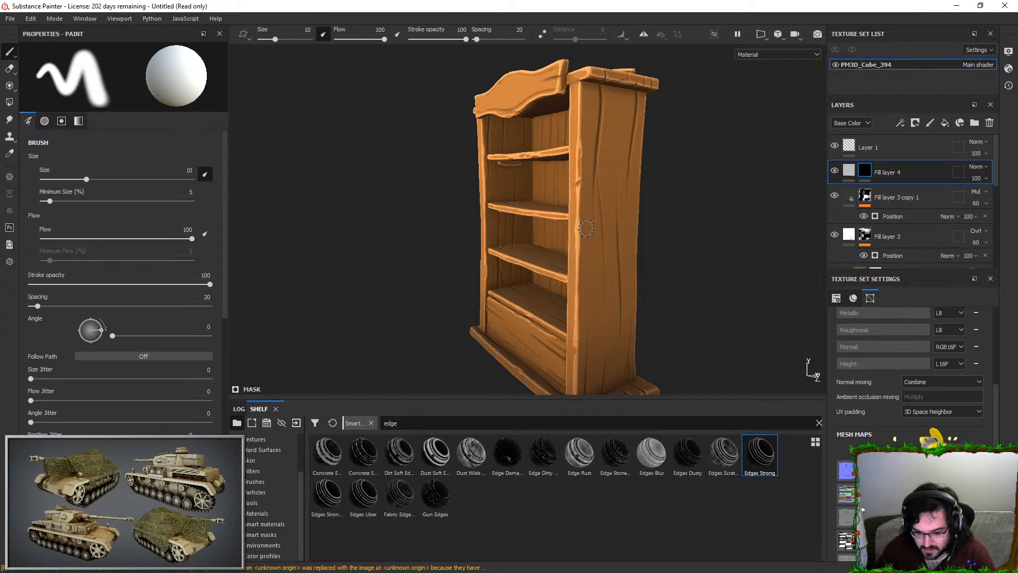
Turn off pen pressure for brush size, choose the cloudy "Artistic Hea..." brush, and undo a test stroke on the side panel
{"action": "left_click", "coordinate": [205, 175]}
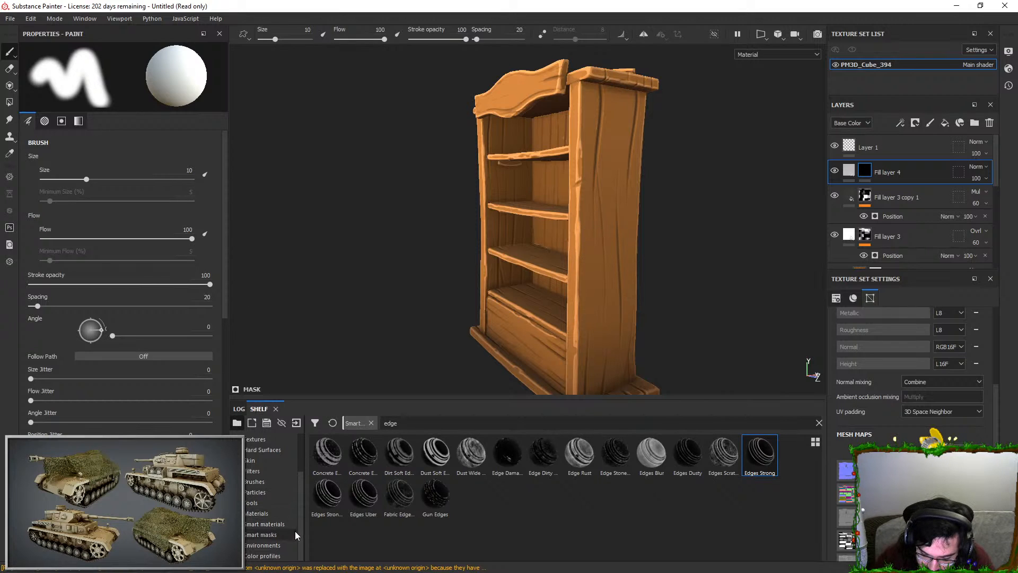
{"action": "left_click", "coordinate": [256, 481]}
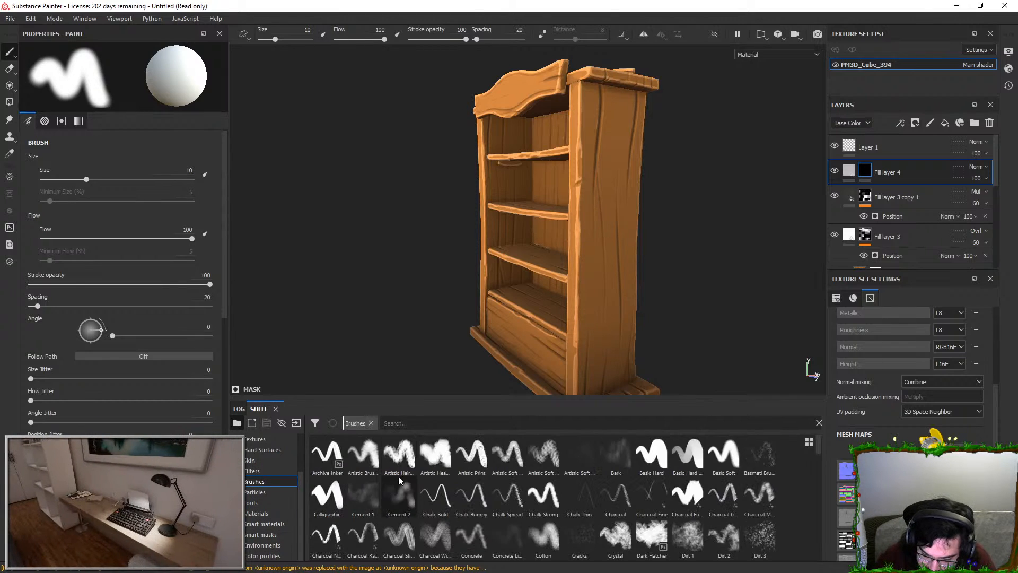
{"action": "left_click", "coordinate": [435, 453]}
{"action": "mouse_move", "coordinate": [582, 292]}
{"action": "left_mouse_down"}
{"action": "mouse_move", "coordinate": [596, 257]}
{"action": "mouse_move", "coordinate": [607, 273]}
{"action": "left_mouse_up"}
{"action": "key", "text": "ctrl+z"}
Paint soft patches into Fill layer 4's mask on the side panel and the middle of each shelf
{"action": "mouse_move", "coordinate": [590, 236]}
{"action": "left_mouse_down"}
{"action": "mouse_move", "coordinate": [601, 286]}
{"action": "mouse_move", "coordinate": [627, 280]}
{"action": "mouse_move", "coordinate": [629, 265]}
{"action": "left_mouse_up"}
{"action": "mouse_move", "coordinate": [651, 239]}
{"action": "left_mouse_down", "text": "alt"}
{"action": "mouse_move", "coordinate": [613, 230]}
{"action": "mouse_move", "coordinate": [592, 267]}
{"action": "mouse_move", "coordinate": [702, 230]}
{"action": "mouse_move", "coordinate": [717, 200]}
{"action": "mouse_move", "coordinate": [724, 240]}
{"action": "left_mouse_up", "text": "alt"}
{"action": "key", "text": "ctrl+z"}
{"action": "left_click_drag", "start_coordinate": [465, 218], "coordinate": [484, 212]}
{"action": "left_click_drag", "start_coordinate": [457, 174], "coordinate": [499, 172]}
{"action": "mouse_move", "coordinate": [688, 234]}
{"action": "left_mouse_down", "text": "alt"}
{"action": "mouse_move", "coordinate": [727, 311]}
{"action": "mouse_move", "coordinate": [706, 265]}
{"action": "left_mouse_up", "text": "alt"}
{"action": "mouse_move", "coordinate": [606, 241]}
{"action": "left_mouse_down", "text": "alt"}
{"action": "mouse_move", "coordinate": [647, 284]}
{"action": "mouse_move", "coordinate": [635, 245]}
{"action": "left_mouse_up", "text": "alt"}
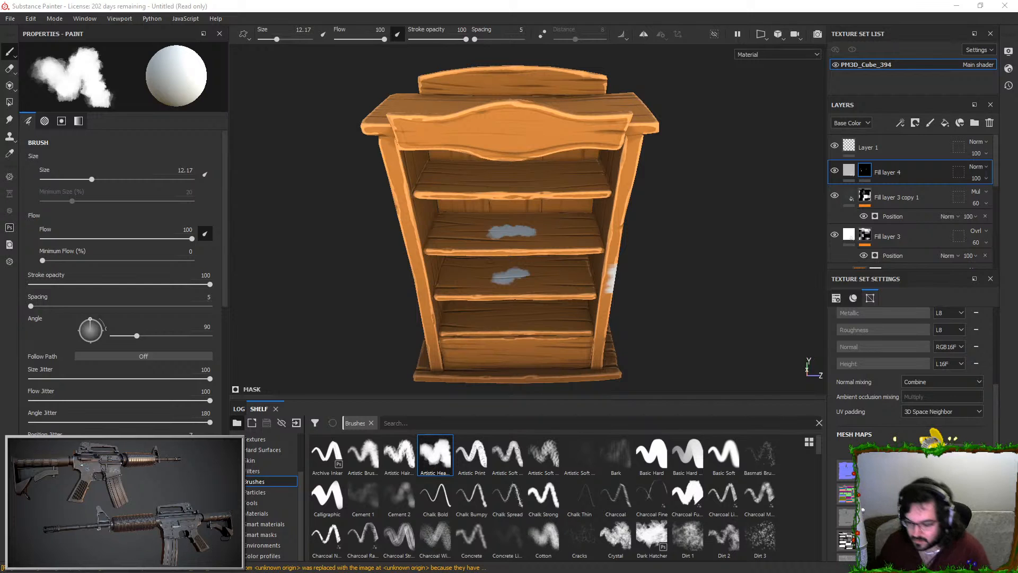
{"action": "left_click_drag", "start_coordinate": [508, 175], "coordinate": [523, 176]}
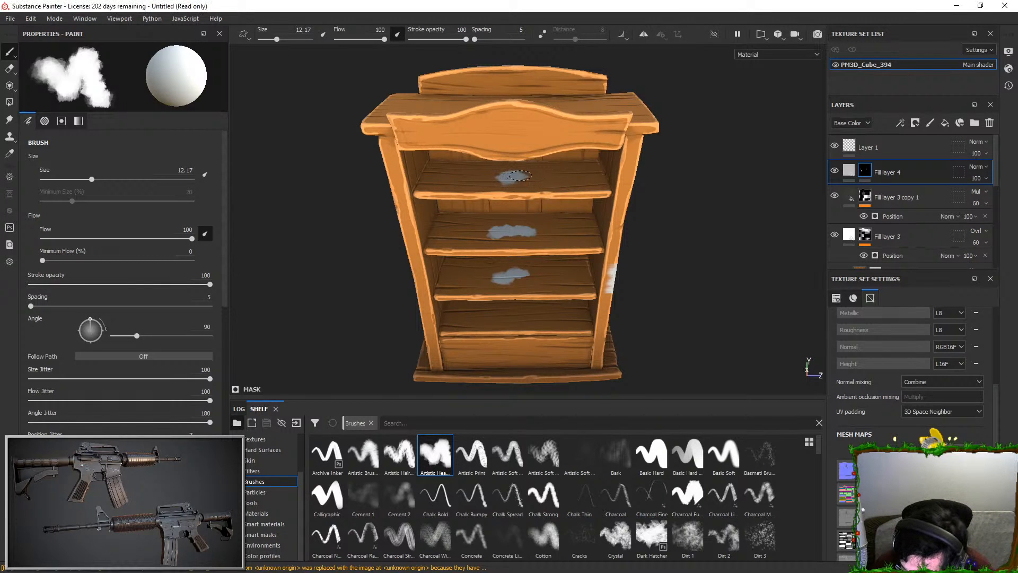
{"action": "left_click_drag", "start_coordinate": [696, 252], "coordinate": [699, 224], "text": "alt"}
{"action": "left_click_drag", "start_coordinate": [506, 351], "coordinate": [529, 348]}
Paint more mask patches on the opposite side panel, the front and rear header boards, and the back planks
{"action": "mouse_move", "coordinate": [666, 293]}
{"action": "left_mouse_down", "text": "alt"}
{"action": "mouse_move", "coordinate": [669, 326]}
{"action": "mouse_move", "coordinate": [762, 312]}
{"action": "left_mouse_up", "text": "alt"}
{"action": "mouse_move", "coordinate": [629, 209]}
{"action": "left_mouse_down", "text": "alt"}
{"action": "mouse_move", "coordinate": [746, 73]}
{"action": "mouse_move", "coordinate": [626, 222]}
{"action": "left_mouse_up", "text": "alt"}
{"action": "left_click_drag", "start_coordinate": [563, 257], "coordinate": [595, 250]}
{"action": "left_click_drag", "start_coordinate": [673, 229], "coordinate": [688, 307], "text": "alt"}
{"action": "mouse_move", "coordinate": [609, 103]}
{"action": "left_mouse_down"}
{"action": "mouse_move", "coordinate": [636, 80]}
{"action": "mouse_move", "coordinate": [660, 85]}
{"action": "mouse_move", "coordinate": [675, 191]}
{"action": "mouse_move", "coordinate": [707, 131]}
{"action": "mouse_move", "coordinate": [742, 127]}
{"action": "left_mouse_up"}
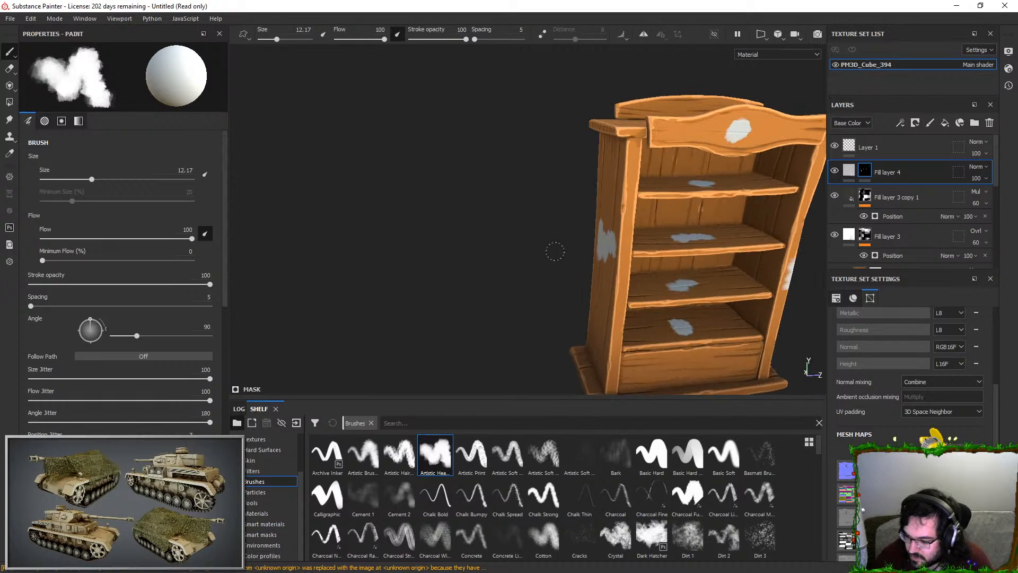
{"action": "mouse_move", "coordinate": [472, 327]}
{"action": "left_mouse_down", "text": "alt"}
{"action": "mouse_move", "coordinate": [591, 318]}
{"action": "mouse_move", "coordinate": [737, 257]}
{"action": "mouse_move", "coordinate": [784, 212]}
{"action": "left_mouse_up", "text": "alt"}
{"action": "left_click_drag", "start_coordinate": [486, 104], "coordinate": [484, 111]}
{"action": "mouse_move", "coordinate": [443, 282]}
{"action": "left_mouse_down"}
{"action": "mouse_move", "coordinate": [435, 297]}
{"action": "mouse_move", "coordinate": [546, 309]}
{"action": "left_mouse_up"}
Add a Blur filter to Fill layer 4's mask and set its intensity to 13.68
{"action": "right_click", "coordinate": [871, 171]}
{"action": "left_click", "coordinate": [900, 438]}
{"action": "left_click", "coordinate": [122, 69]}
{"action": "left_click", "coordinate": [245, 109]}
{"action": "left_click_drag", "start_coordinate": [61, 123], "coordinate": [96, 123]}
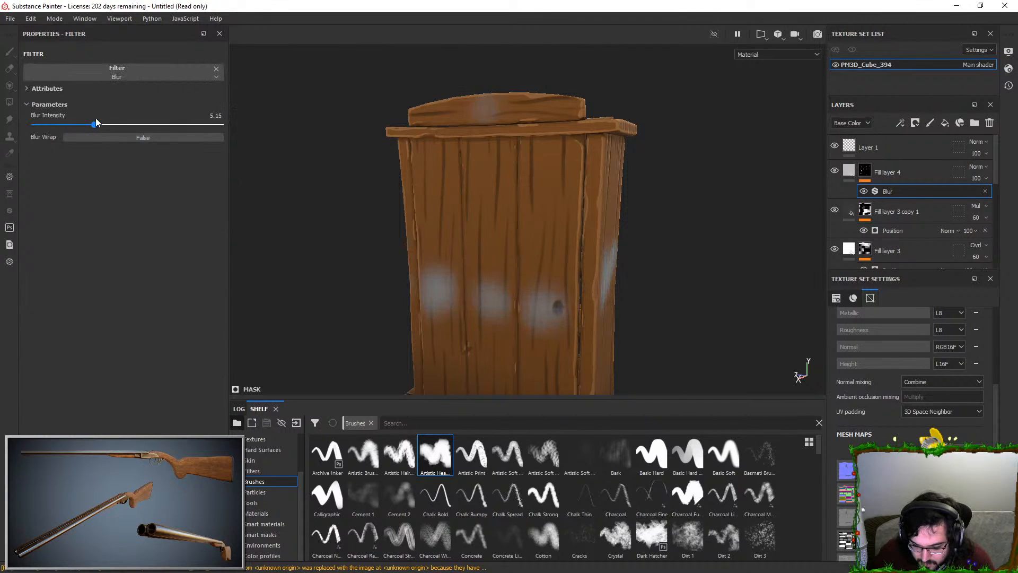
{"action": "left_click_drag", "start_coordinate": [340, 159], "coordinate": [661, 213], "text": "alt"}
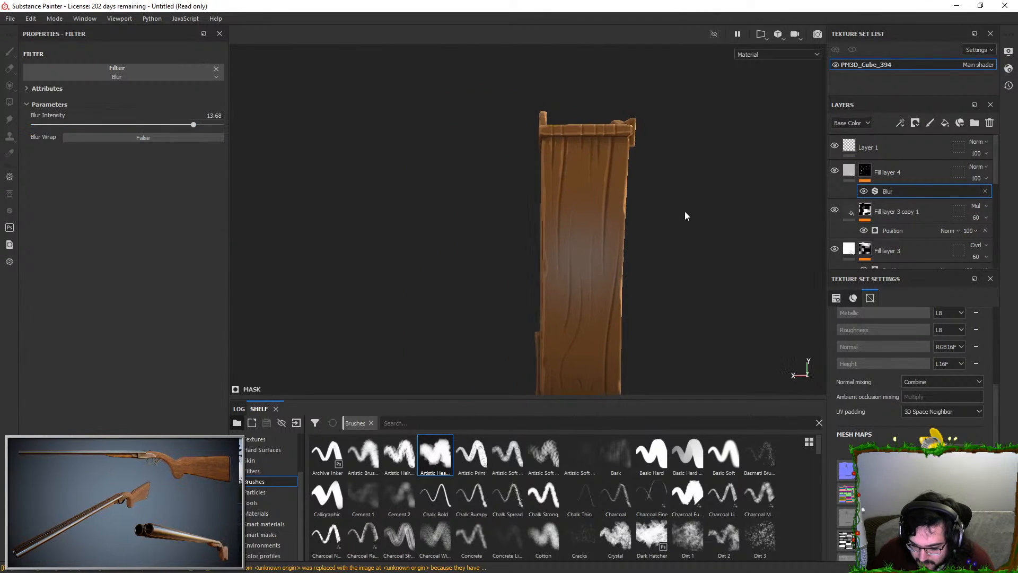
Set Fill layer 4's blend mode to Overlay and its base color to white
{"action": "left_click", "coordinate": [977, 167]}
{"action": "left_click", "coordinate": [966, 330]}
{"action": "left_click_drag", "start_coordinate": [790, 250], "coordinate": [551, 268], "text": "alt"}
{"action": "left_click", "coordinate": [854, 175]}
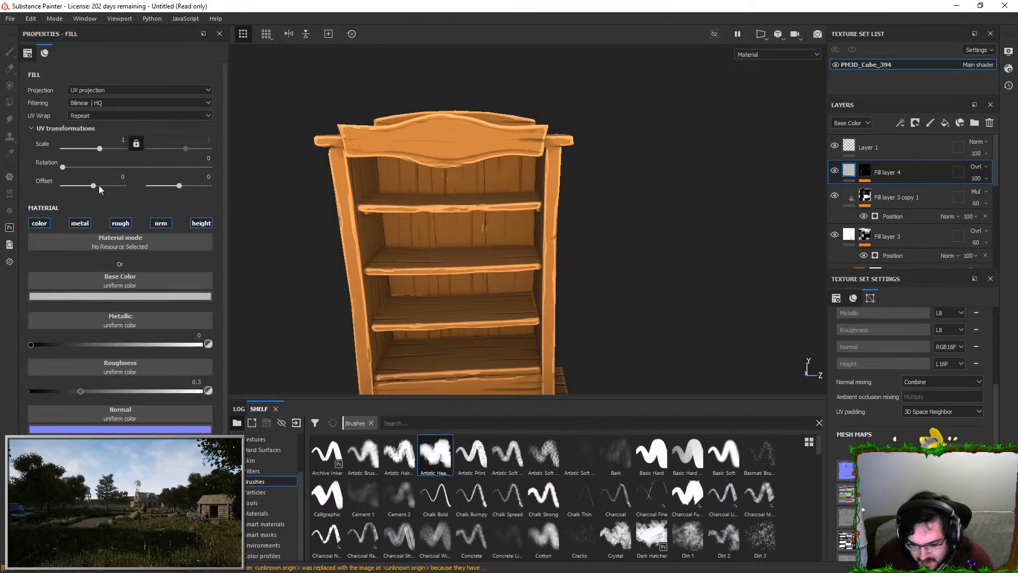
{"action": "left_click", "coordinate": [115, 297]}
{"action": "left_click_drag", "start_coordinate": [138, 342], "coordinate": [119, 317]}
{"action": "left_click_drag", "start_coordinate": [318, 175], "coordinate": [625, 198], "text": "alt"}
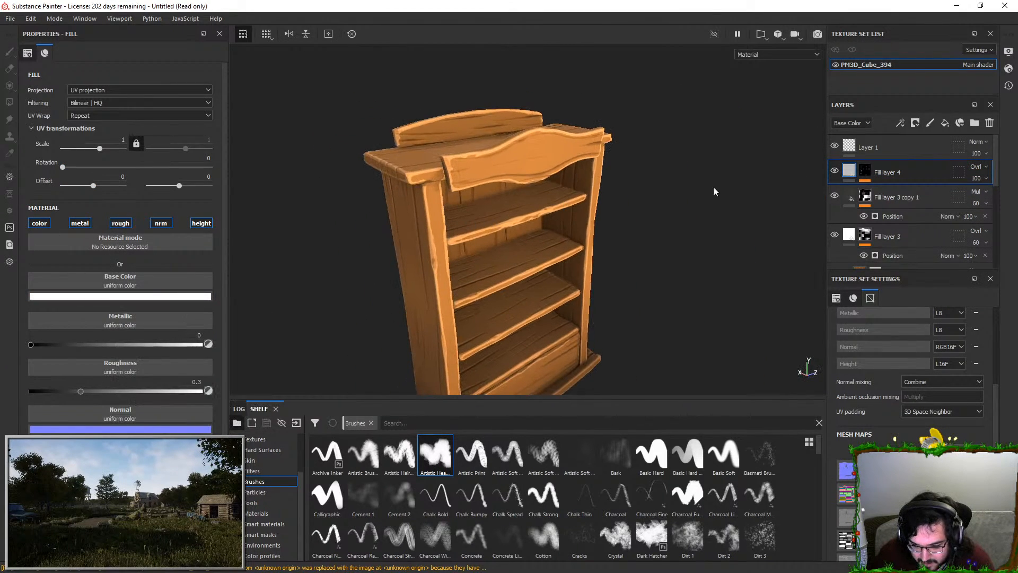
Change the base color of Fill layer 3 copy 1 to a dark red
{"action": "left_click", "coordinate": [835, 195]}
{"action": "left_click", "coordinate": [835, 195]}
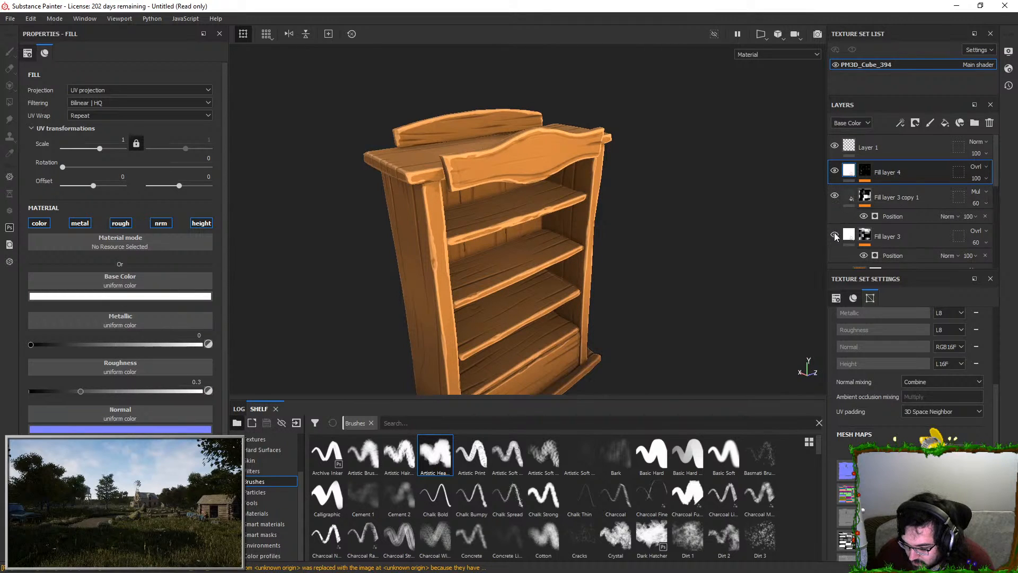
{"action": "left_click", "coordinate": [849, 196]}
{"action": "left_click", "coordinate": [133, 297]}
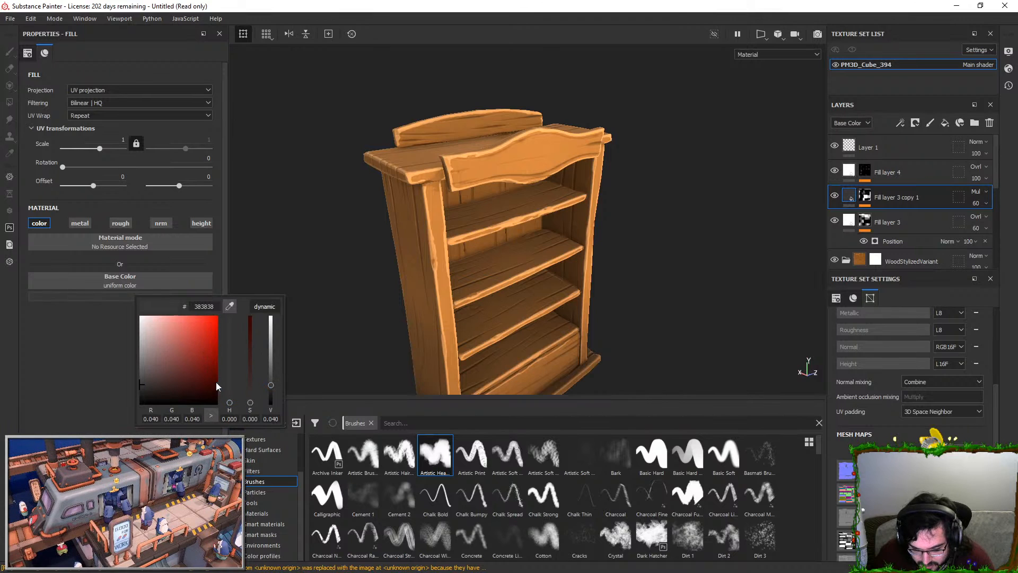
{"action": "left_click_drag", "start_coordinate": [163, 377], "coordinate": [245, 329]}
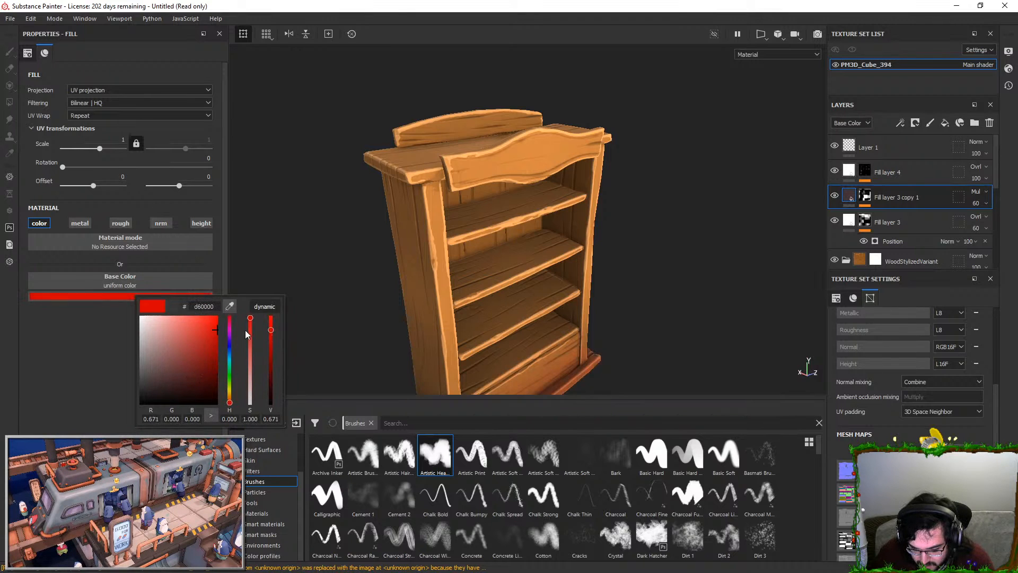
{"action": "left_click_drag", "start_coordinate": [561, 337], "coordinate": [643, 225], "text": "alt"}
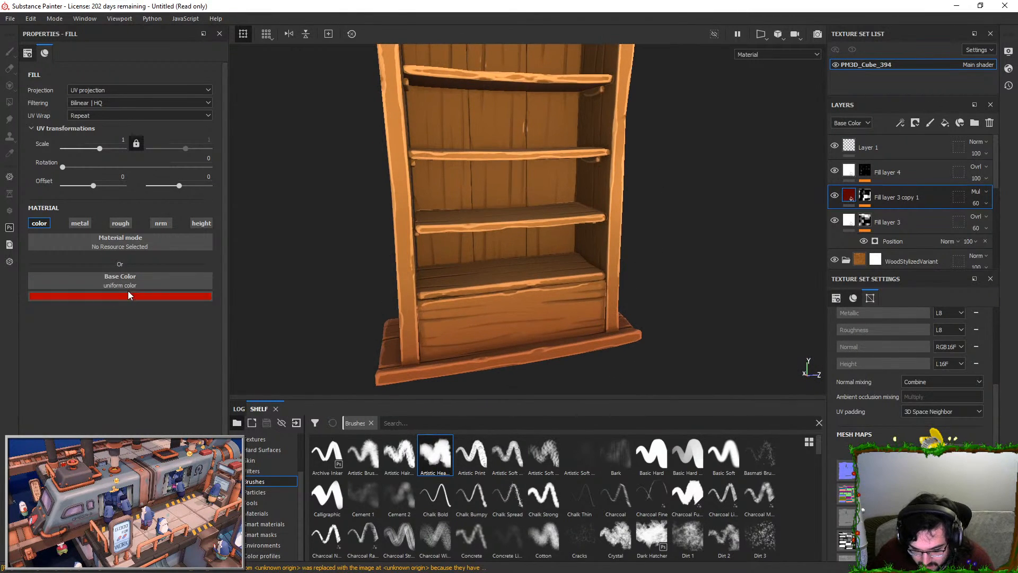
{"action": "left_click", "coordinate": [128, 295]}
{"action": "left_click_drag", "start_coordinate": [175, 370], "coordinate": [240, 358]}
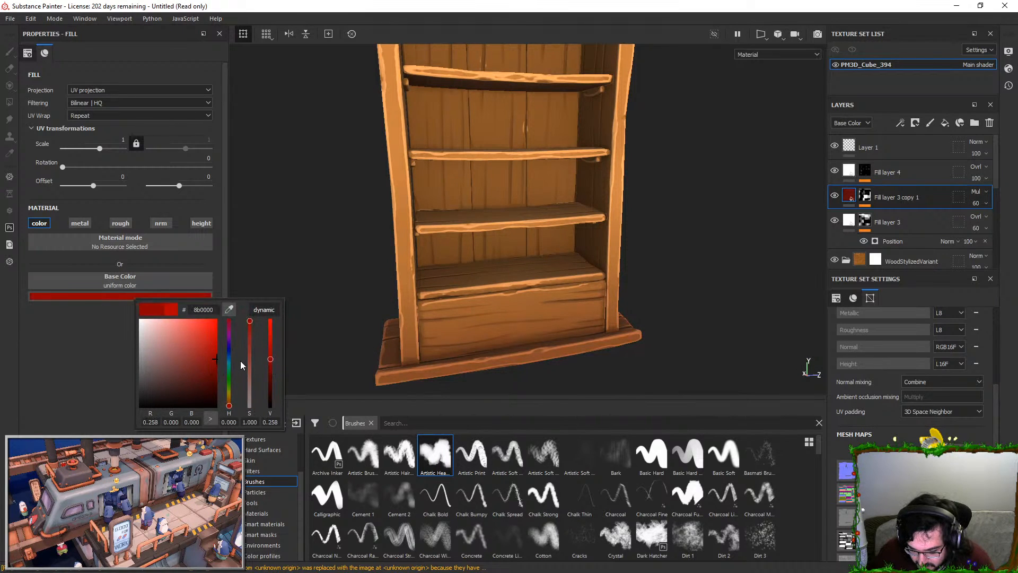
{"action": "scroll", "coordinate": [513, 260], "scroll_direction": "down", "scroll_amount": 2}
{"action": "left_click_drag", "start_coordinate": [513, 260], "coordinate": [482, 254], "text": "alt"}
Change the base color of Fill layer 3 to a pale yellow
{"action": "left_click", "coordinate": [849, 221]}
{"action": "left_click", "coordinate": [185, 298]}
{"action": "mouse_move", "coordinate": [282, 391]}
{"action": "left_mouse_down"}
{"action": "mouse_move", "coordinate": [279, 408]}
{"action": "mouse_move", "coordinate": [283, 399]}
{"action": "left_mouse_up"}
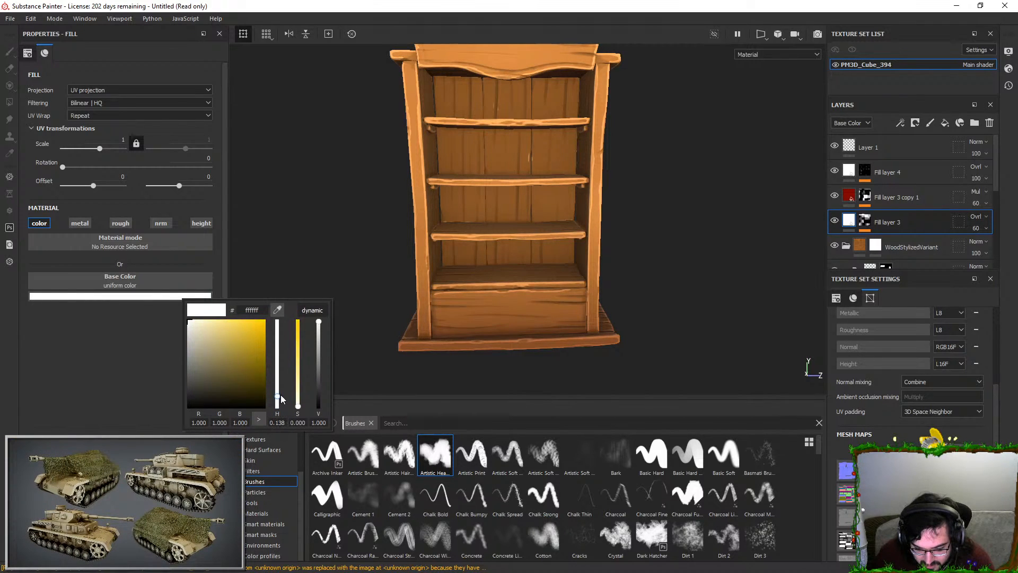
{"action": "left_click_drag", "start_coordinate": [208, 322], "coordinate": [204, 295]}
Lower Fill layer 3's opacity to 20, comparing the bookshelf with and without the layer
{"action": "scroll", "coordinate": [471, 103], "scroll_direction": "down", "scroll_amount": 4}
{"action": "left_click", "coordinate": [831, 221]}
{"action": "left_click", "coordinate": [832, 221]}
{"action": "left_click", "coordinate": [978, 228]}
{"action": "left_click", "coordinate": [981, 246]}
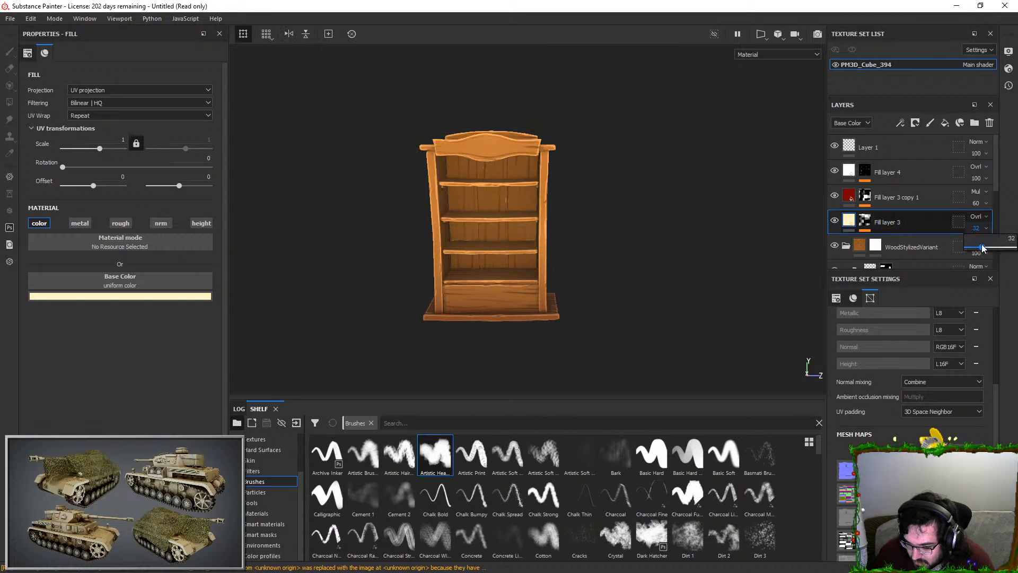
{"action": "left_click", "coordinate": [835, 220]}
{"action": "left_click", "coordinate": [835, 219]}
{"action": "left_click", "coordinate": [980, 228]}
{"action": "left_click", "coordinate": [976, 247]}
{"action": "left_click", "coordinate": [835, 220]}
{"action": "left_click", "coordinate": [835, 220]}
{"action": "left_click_drag", "start_coordinate": [661, 210], "coordinate": [580, 202], "text": "alt"}
{"action": "scroll", "coordinate": [843, 232], "scroll_direction": "down", "scroll_amount": 1}
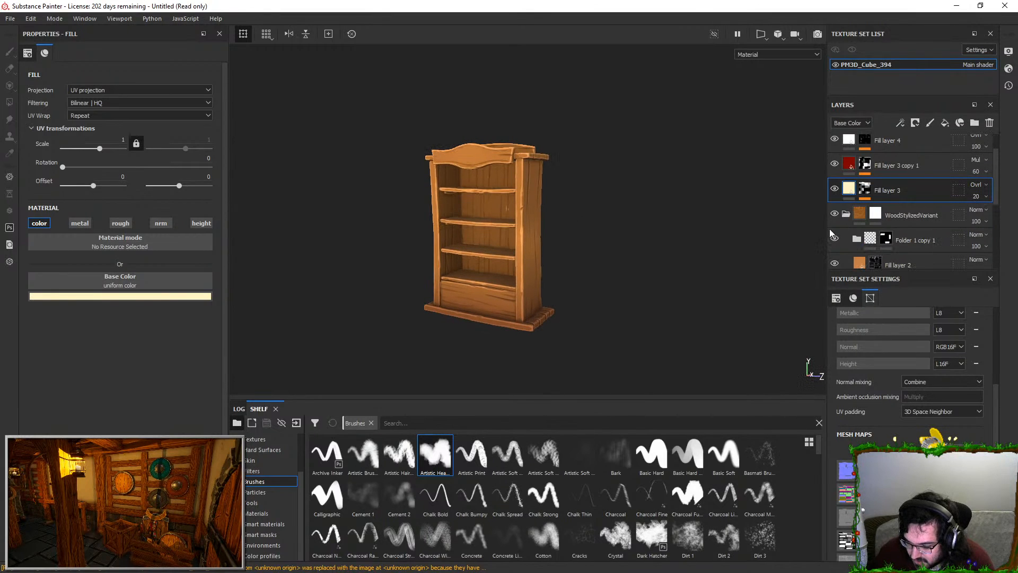
{"action": "left_click_drag", "start_coordinate": [834, 188], "coordinate": [794, 184]}
Lower the opacity of Fill layer 3 copy 1 to 31 and check it from the front and side
{"action": "left_click", "coordinate": [844, 168]}
{"action": "left_click", "coordinate": [979, 172]}
{"action": "left_click", "coordinate": [979, 189]}
{"action": "left_click", "coordinate": [836, 164]}
{"action": "left_click", "coordinate": [836, 164]}
{"action": "right_click_drag", "start_coordinate": [634, 239], "coordinate": [625, 308], "text": "alt"}
{"action": "left_click_drag", "start_coordinate": [546, 249], "coordinate": [638, 209], "text": "alt"}
{"action": "right_click_drag", "start_coordinate": [599, 156], "coordinate": [601, 168], "text": "alt"}
{"action": "middle_click_drag", "start_coordinate": [601, 169], "coordinate": [675, 137], "text": "alt"}
{"action": "scroll", "coordinate": [873, 169], "scroll_direction": "up", "scroll_amount": 1}
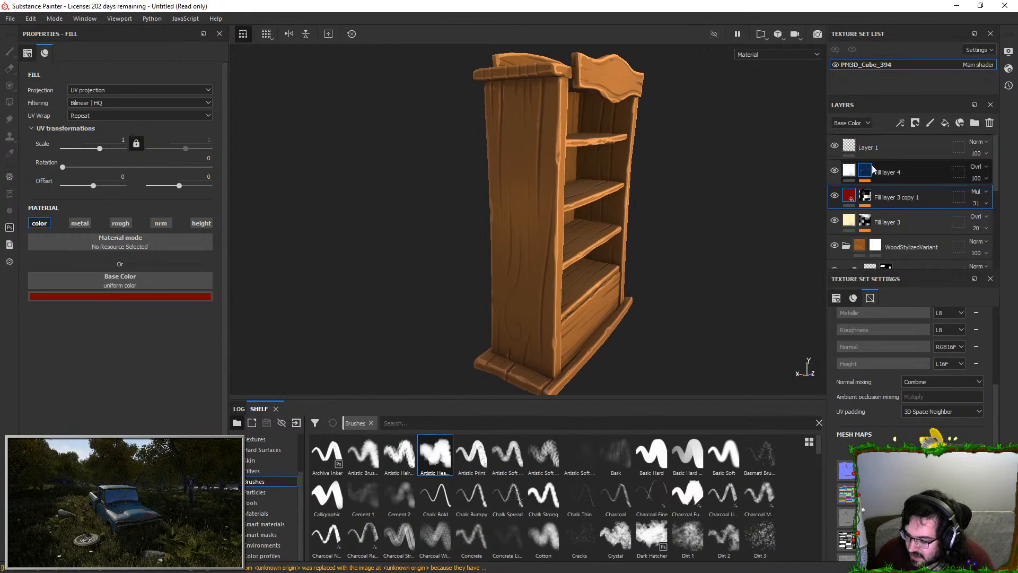
Set the opacity of the edge highlight layer, Fill layer 2, to 61
{"action": "scroll", "coordinate": [869, 207], "scroll_direction": "down", "scroll_amount": 2}
{"action": "left_click", "coordinate": [978, 240]}
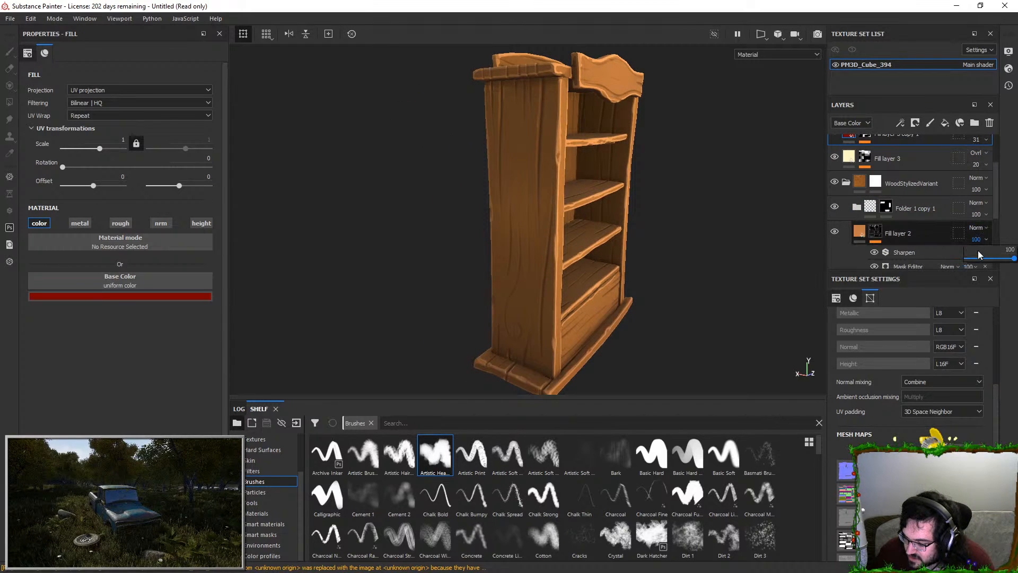
{"action": "left_click", "coordinate": [980, 256]}
{"action": "left_click_drag", "start_coordinate": [795, 249], "coordinate": [707, 239], "text": "alt"}
{"action": "left_click", "coordinate": [979, 239]}
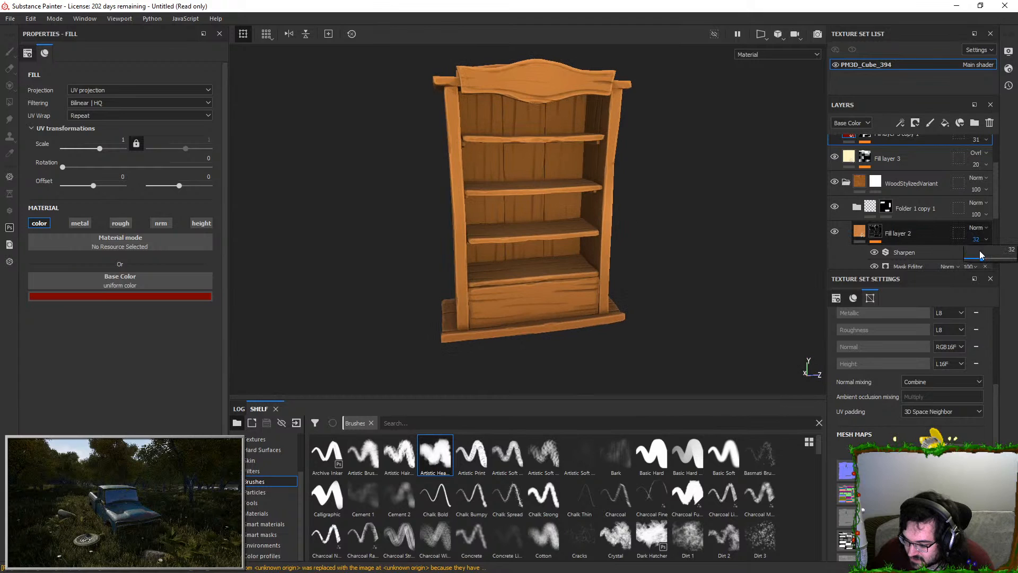
{"action": "left_click", "coordinate": [990, 257]}
{"action": "left_click_drag", "start_coordinate": [990, 257], "coordinate": [996, 257]}
{"action": "left_click_drag", "start_coordinate": [681, 183], "coordinate": [610, 177], "text": "alt"}
{"action": "right_click_drag", "start_coordinate": [610, 177], "coordinate": [620, 265], "text": "alt"}
{"action": "scroll", "coordinate": [888, 237], "scroll_direction": "down", "scroll_amount": 1}
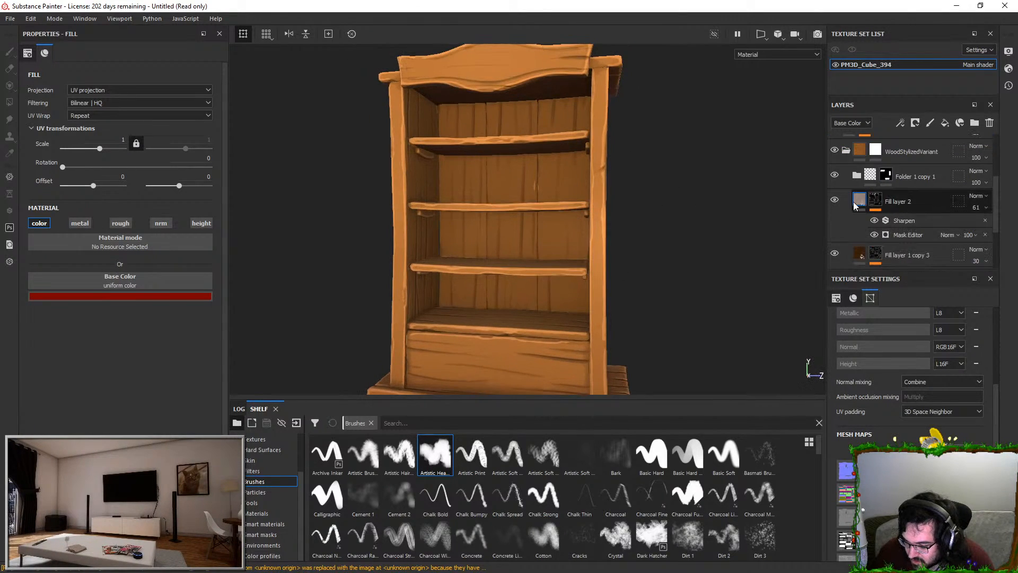
Duplicate Fill layer 2 and delete Folder 1 copy 1 together with its nested Folder 1
{"action": "left_click", "coordinate": [834, 176]}
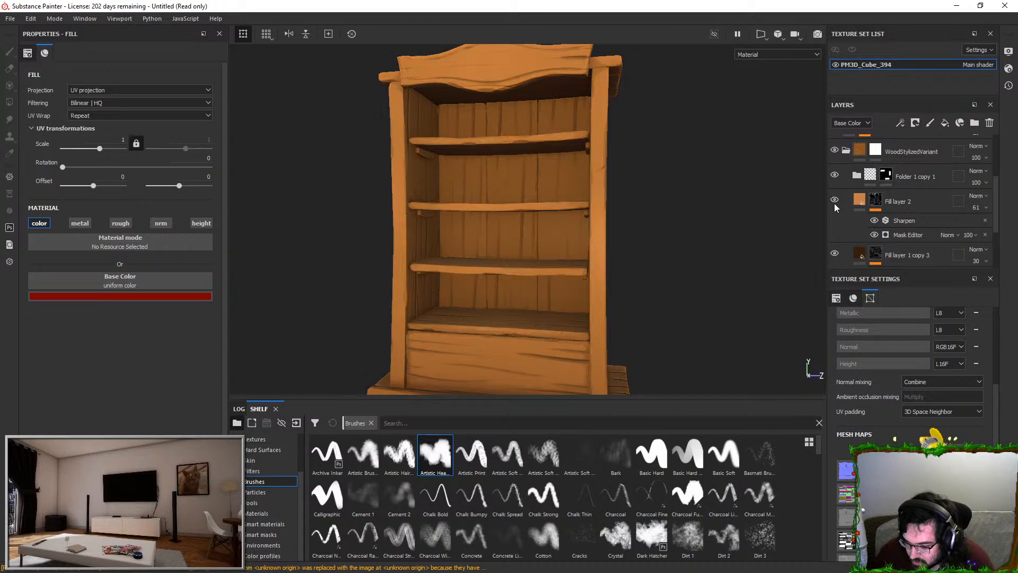
{"action": "right_click", "coordinate": [890, 202]}
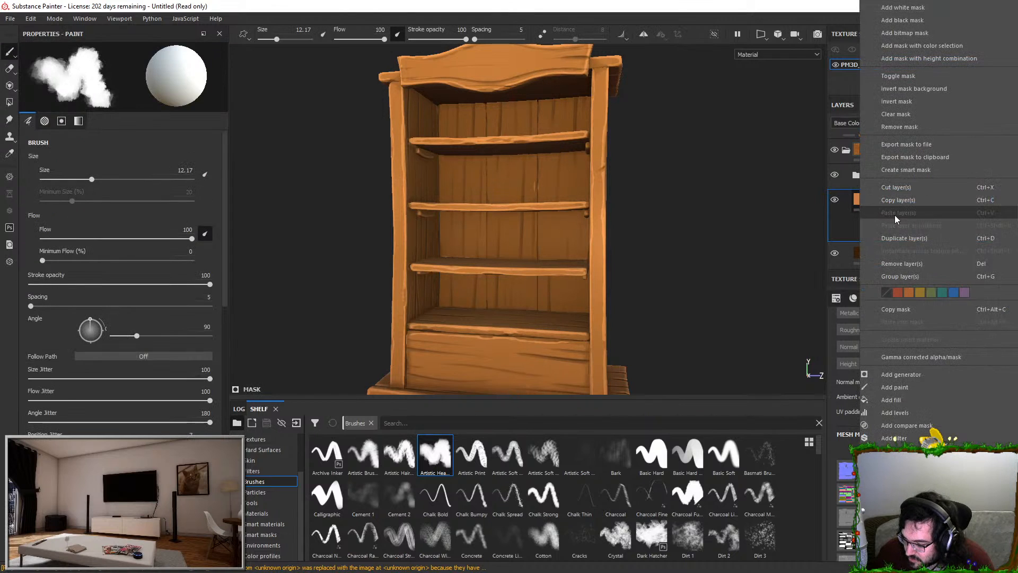
{"action": "left_click", "coordinate": [899, 237]}
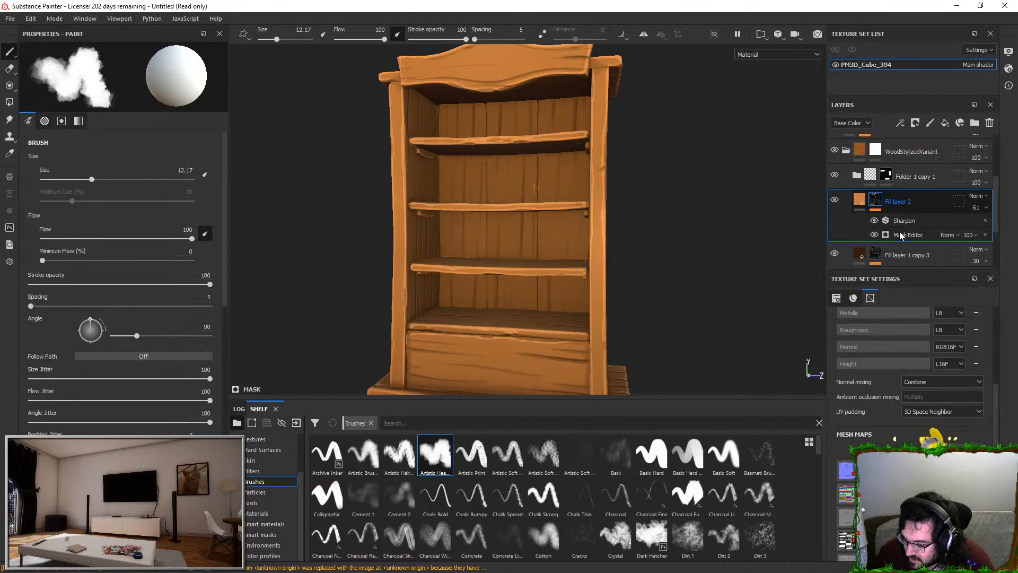
{"action": "left_click", "coordinate": [856, 176]}
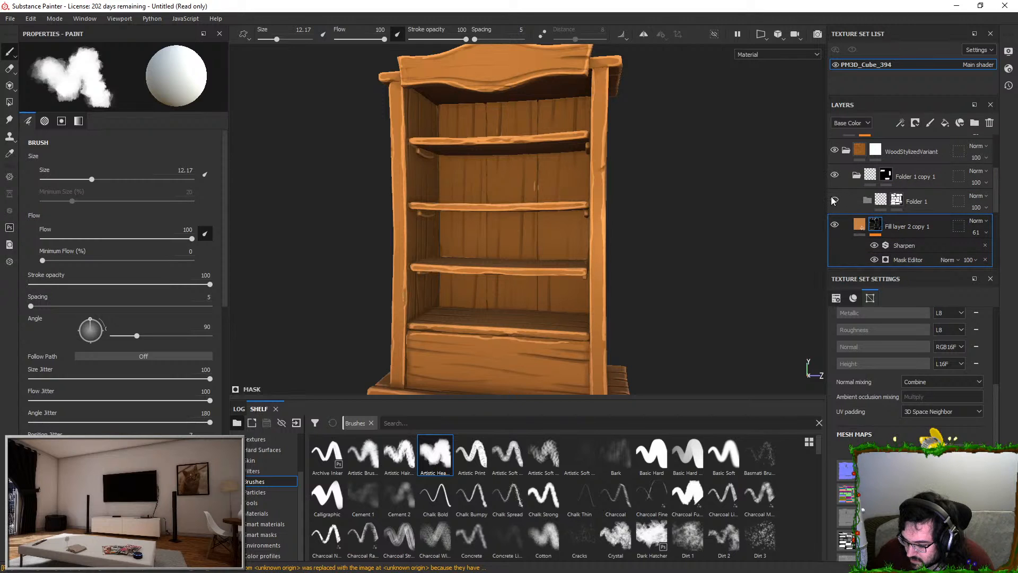
{"action": "left_click", "coordinate": [925, 204]}
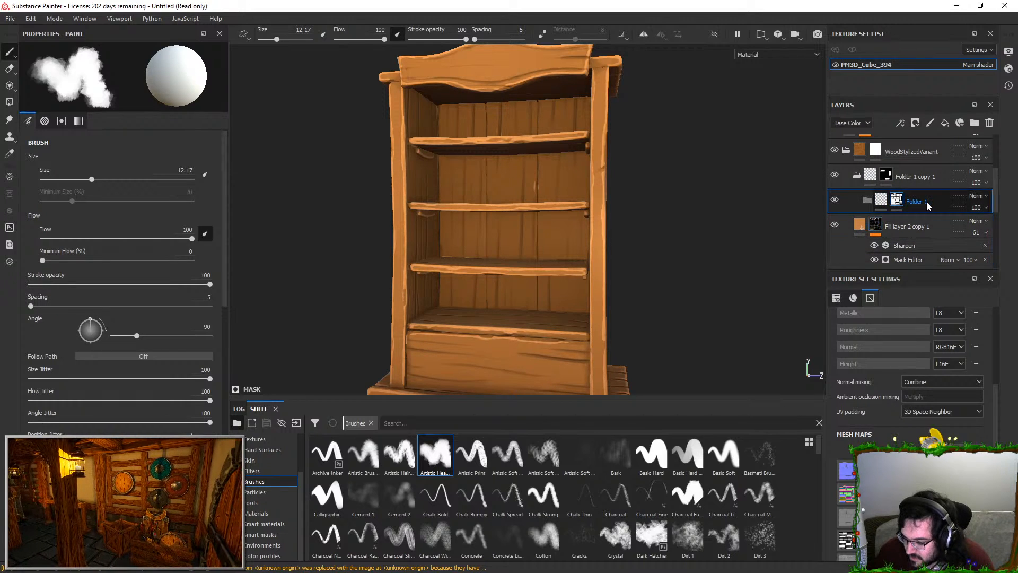
{"action": "key", "text": "Delete"}
{"action": "left_click", "coordinate": [916, 171]}
{"action": "key", "text": "Delete"}
Place Fill layer 2 copy 1 in a new folder with a black mask and polygon-fill the back planks in that mask
{"action": "left_click", "coordinate": [977, 123]}
{"action": "right_click", "coordinate": [899, 173]}
{"action": "left_click", "coordinate": [905, 20]}
{"action": "left_click", "coordinate": [862, 199]}
{"action": "left_click_drag", "start_coordinate": [889, 200], "coordinate": [894, 177]}
{"action": "left_click", "coordinate": [886, 177]}
{"action": "key", "text": "4"}
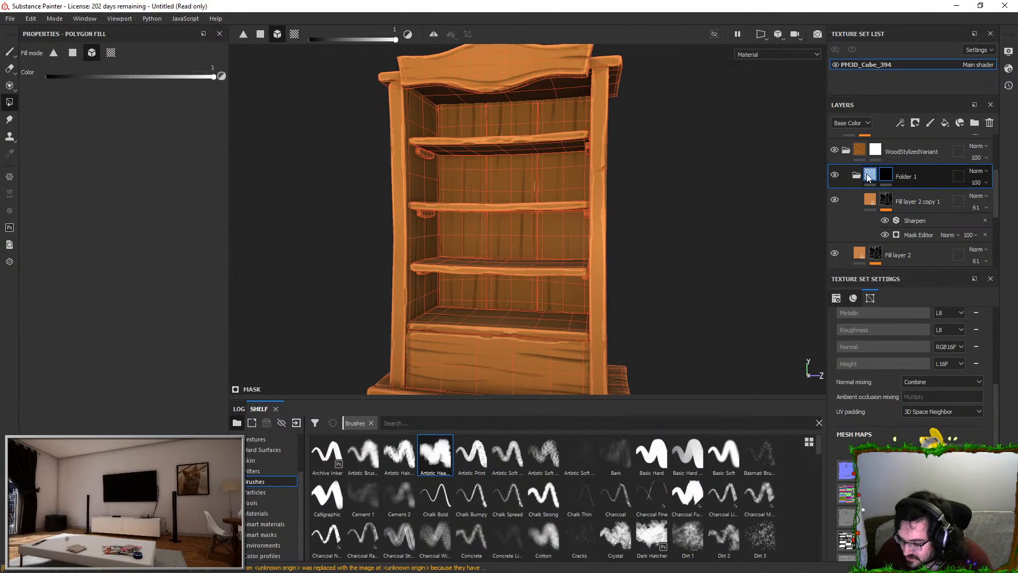
Set the Mask Editor of Fill layer 2 copy 1 to Global Balance 0.45 and Global Contrast 0.85
{"action": "left_click", "coordinate": [884, 200]}
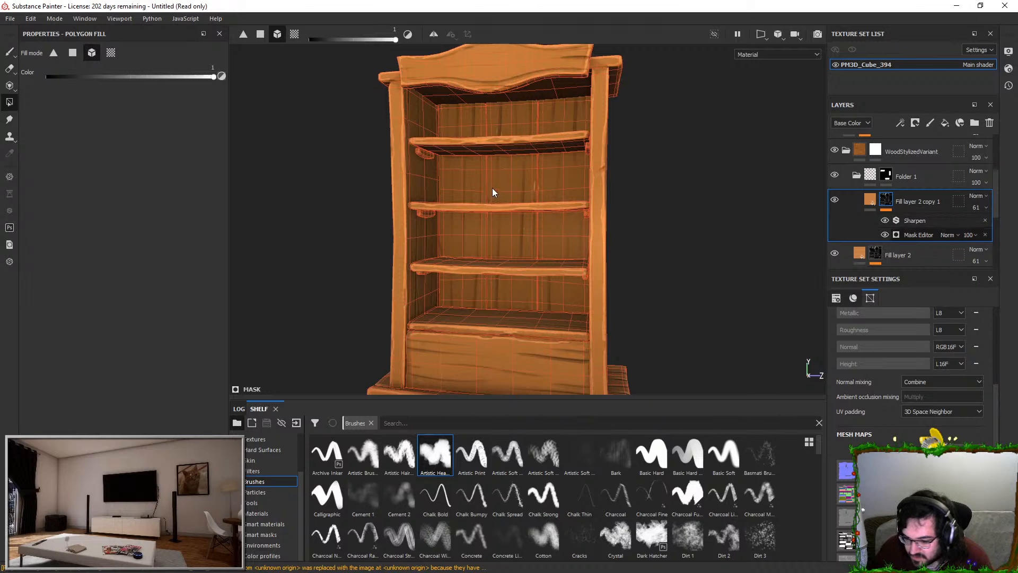
{"action": "left_click", "coordinate": [917, 234]}
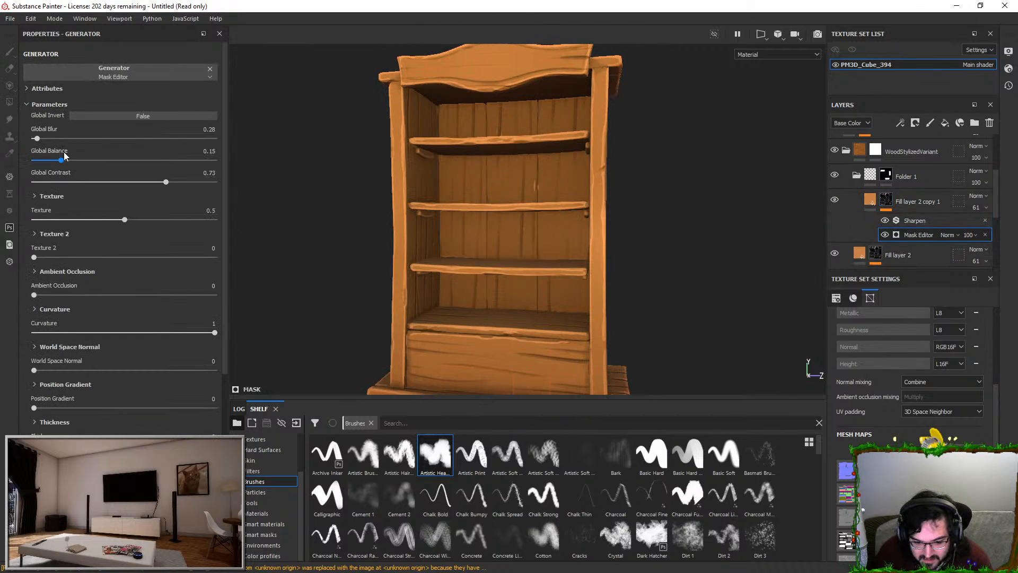
{"action": "left_click_drag", "start_coordinate": [90, 161], "coordinate": [134, 160]}
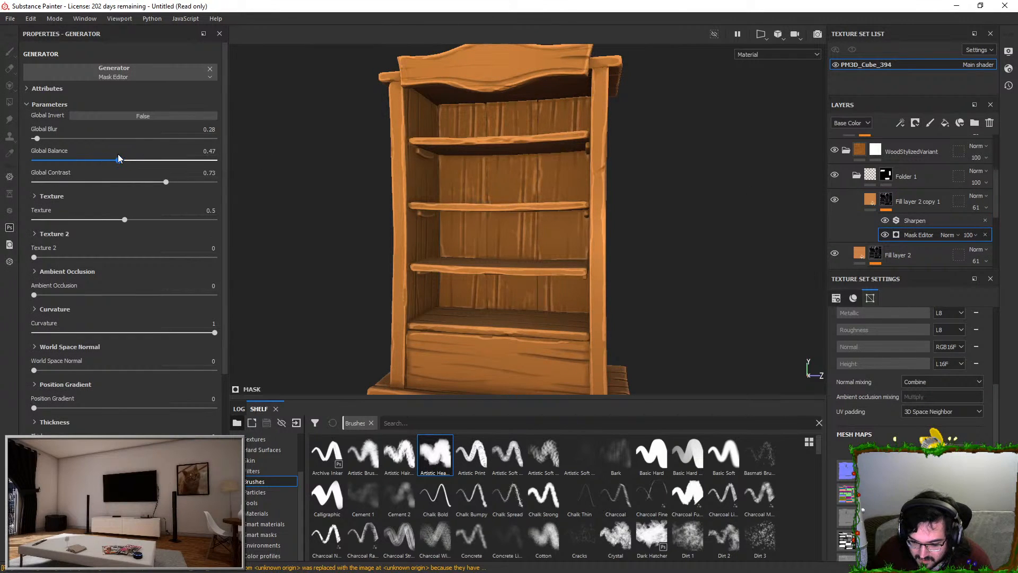
{"action": "left_click", "coordinate": [188, 181]}
{"action": "mouse_move", "coordinate": [119, 160]}
{"action": "left_mouse_down"}
{"action": "mouse_move", "coordinate": [132, 159]}
{"action": "mouse_move", "coordinate": [115, 160]}
{"action": "left_mouse_up"}
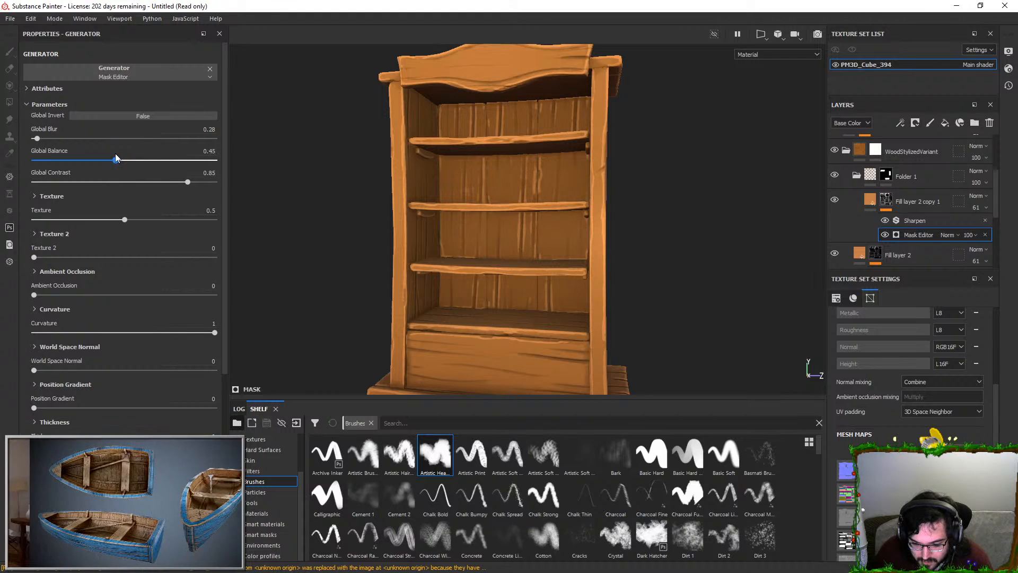
{"action": "left_click_drag", "start_coordinate": [723, 266], "coordinate": [336, 195], "text": "alt"}
{"action": "right_click_drag", "start_coordinate": [336, 196], "coordinate": [367, 193], "text": "shift"}
{"action": "right_click_drag", "start_coordinate": [387, 192], "coordinate": [378, 194], "text": "alt"}
{"action": "left_click_drag", "start_coordinate": [349, 195], "coordinate": [640, 199], "text": "alt"}
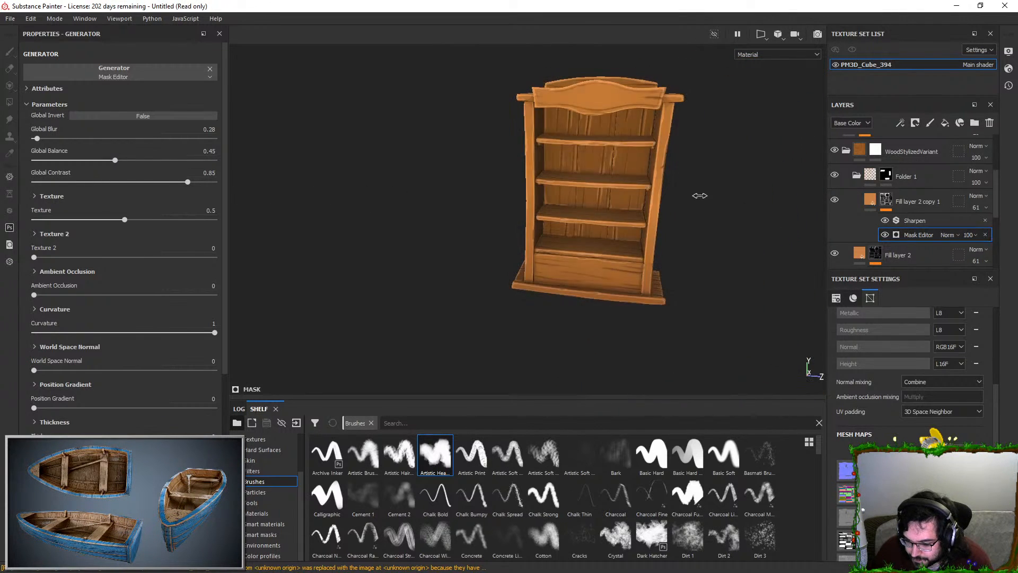
Compare the bookshelf with and without Fill layer 3 copy 1 and Fill layer 4 from several angles
{"action": "scroll", "coordinate": [987, 188], "scroll_direction": "up", "scroll_amount": 3}
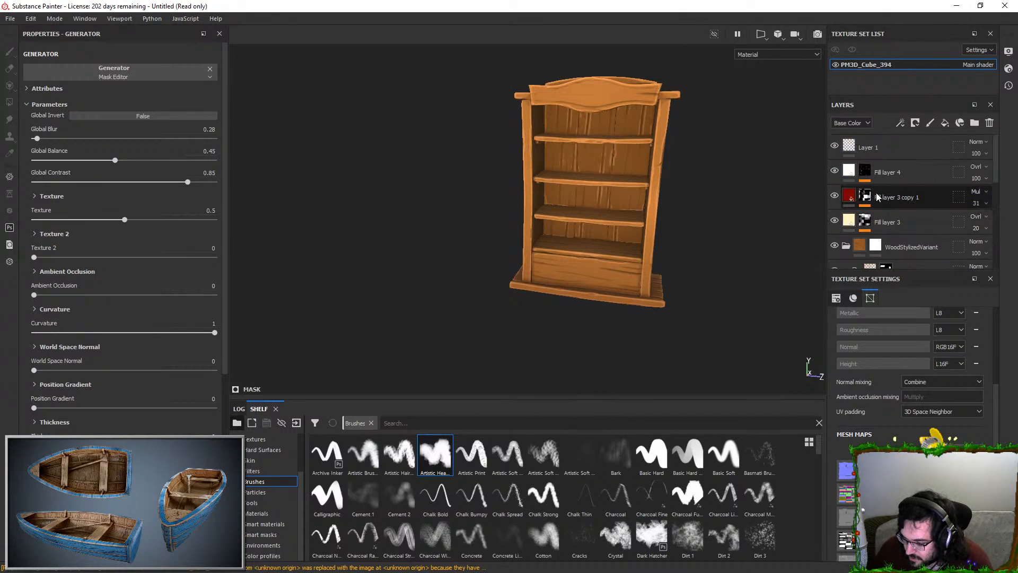
{"action": "left_click", "coordinate": [835, 196]}
{"action": "left_click", "coordinate": [835, 196]}
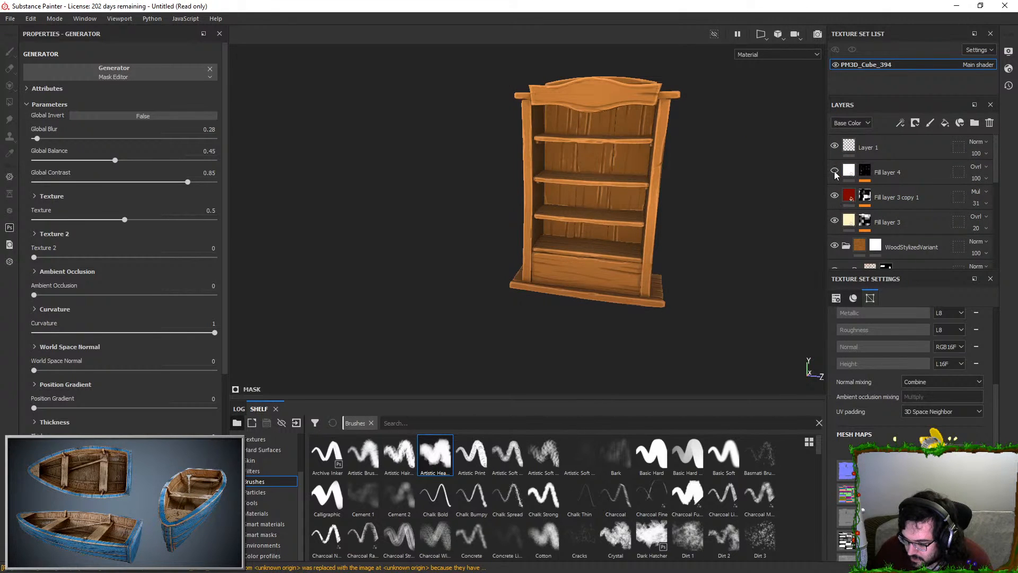
{"action": "left_click", "coordinate": [835, 175]}
{"action": "left_click_drag", "start_coordinate": [692, 171], "coordinate": [716, 148], "text": "alt"}
{"action": "middle_click_drag", "start_coordinate": [715, 148], "coordinate": [714, 165], "text": "alt"}
{"action": "left_click", "coordinate": [865, 172]}
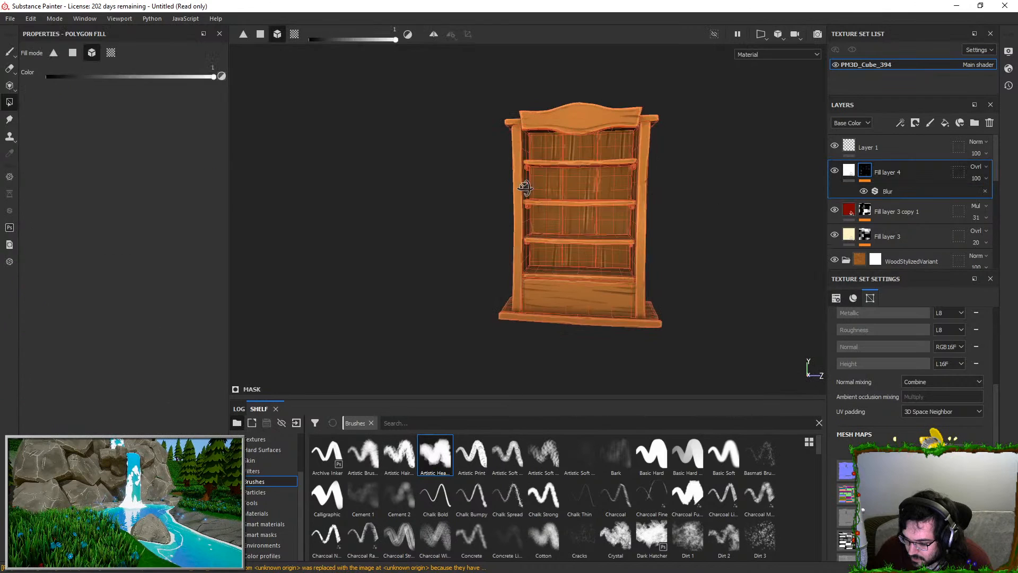
{"action": "left_click", "coordinate": [834, 171]}
{"action": "left_click", "coordinate": [835, 171]}
{"action": "scroll", "coordinate": [638, 228], "scroll_direction": "up", "scroll_amount": 3}
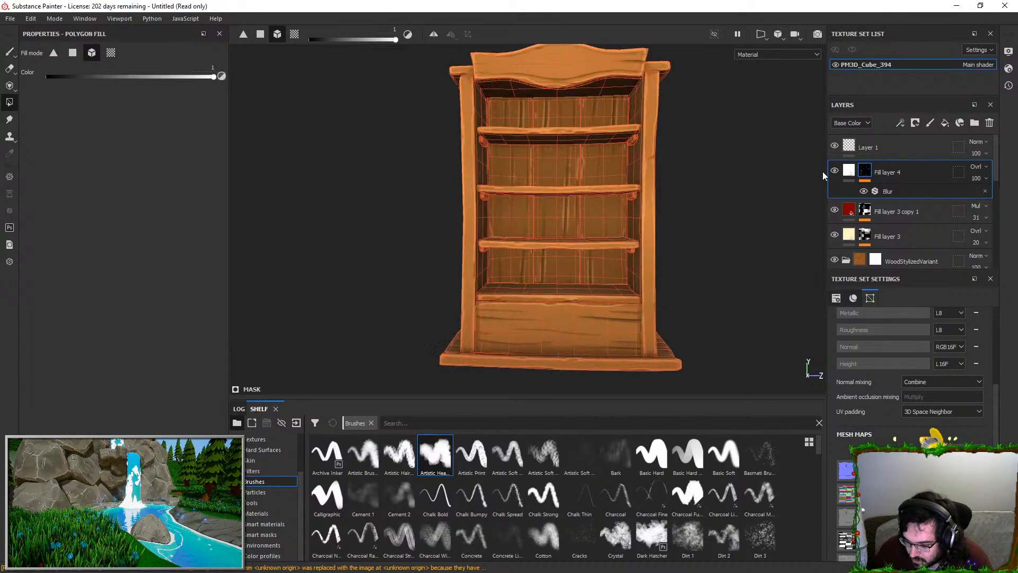
{"action": "mouse_move", "coordinate": [722, 225]}
{"action": "left_mouse_down", "text": "alt"}
{"action": "mouse_move", "coordinate": [770, 183]}
{"action": "mouse_move", "coordinate": [742, 201]}
{"action": "mouse_move", "coordinate": [759, 187]}
{"action": "mouse_move", "coordinate": [819, 172]}
{"action": "left_mouse_up", "text": "alt"}
{"action": "left_click", "coordinate": [835, 171]}
{"action": "left_click", "coordinate": [835, 172]}
Lower Fill layer 4's opacity to 24 and check the shelves up close
{"action": "left_click", "coordinate": [985, 179]}
{"action": "left_click", "coordinate": [980, 188]}
{"action": "key", "text": "1"}
{"action": "left_click", "coordinate": [978, 181]}
{"action": "left_click", "coordinate": [976, 189]}
{"action": "left_click", "coordinate": [849, 173]}
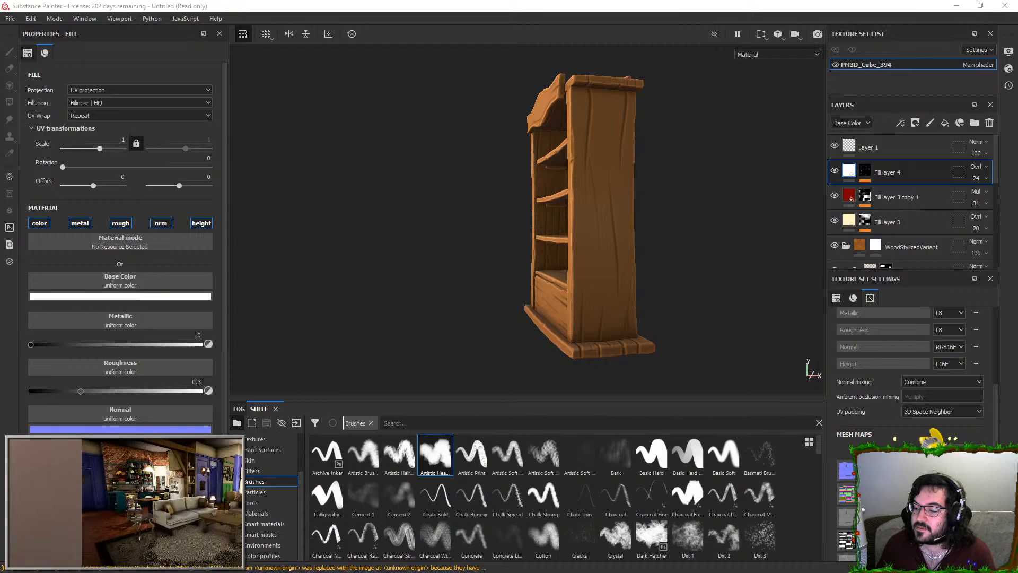
{"action": "left_click_drag", "start_coordinate": [600, 190], "coordinate": [674, 199], "text": "alt"}
{"action": "middle_click_drag", "start_coordinate": [570, 164], "coordinate": [552, 222], "text": "alt"}
{"action": "right_click_drag", "start_coordinate": [553, 223], "coordinate": [641, 200], "text": "alt"}
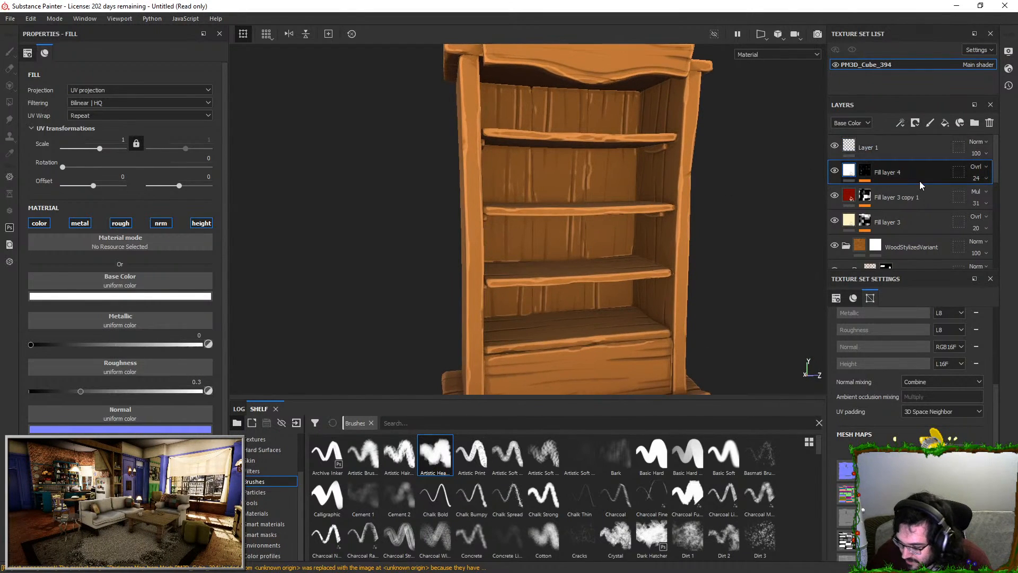
Add a fill layer with a black mask above Fill layer 4 and keep only its color channel enabled
{"action": "right_click", "coordinate": [879, 169]}
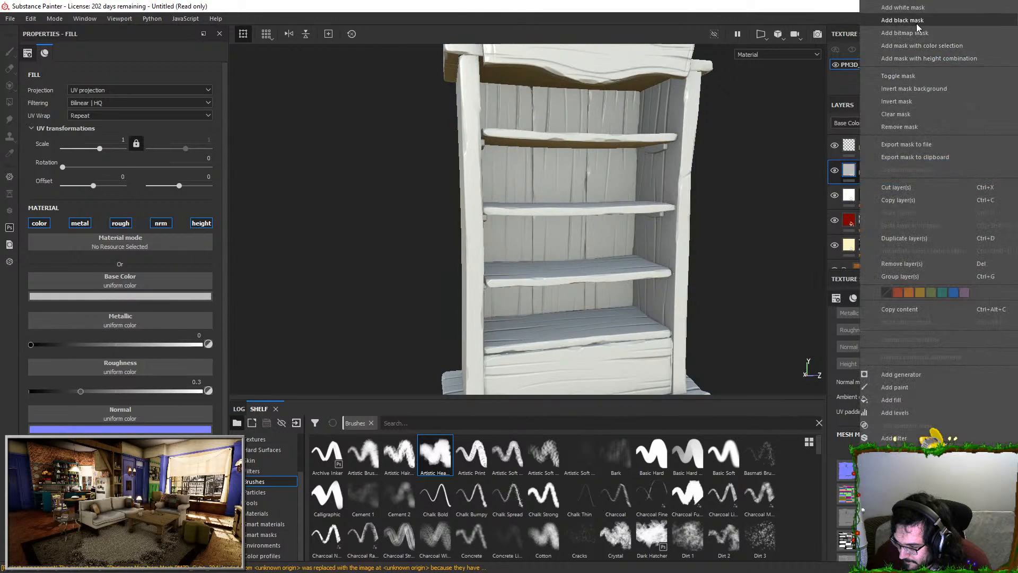
{"action": "left_click", "coordinate": [914, 23]}
{"action": "left_click", "coordinate": [848, 170]}
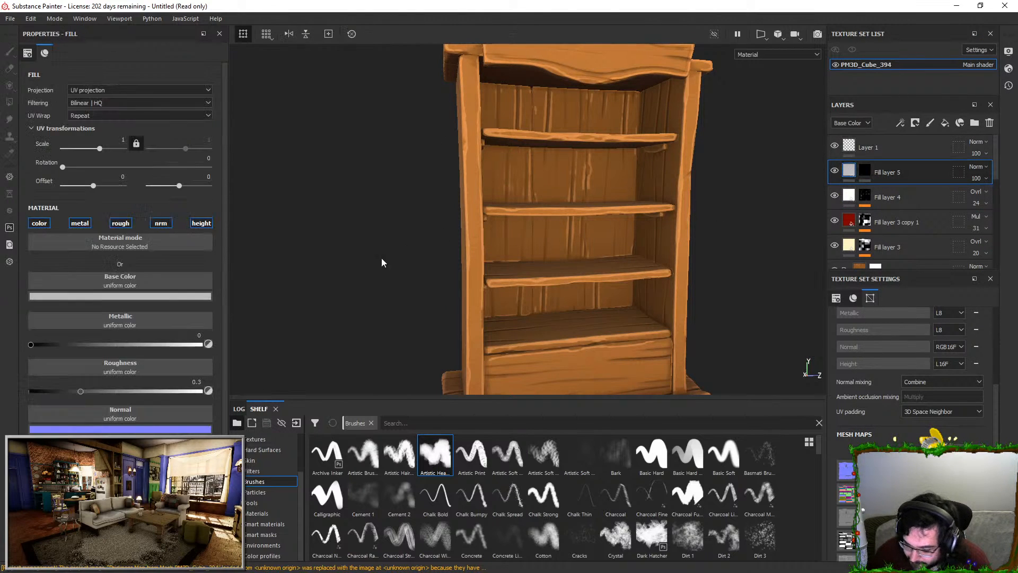
{"action": "left_click", "coordinate": [80, 223]}
{"action": "left_click", "coordinate": [120, 223]}
{"action": "left_click", "coordinate": [161, 223]}
{"action": "left_click", "coordinate": [201, 223]}
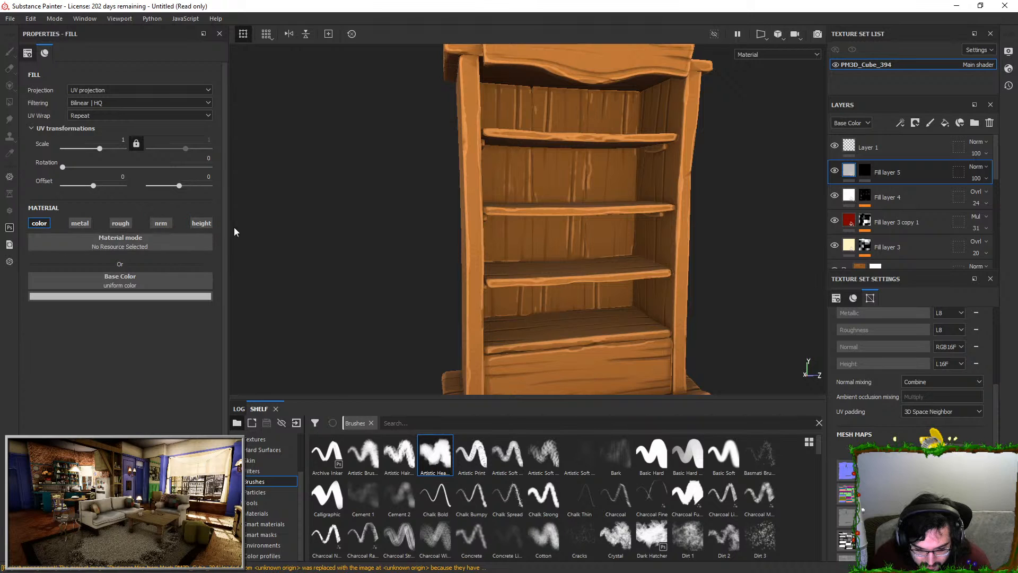
Paint Fill layer 5's mask along the bottom of the back and side panels where they meet the base board
{"action": "left_click", "coordinate": [864, 169]}
{"action": "left_click_drag", "start_coordinate": [397, 182], "coordinate": [432, 182], "text": "alt"}
{"action": "mouse_move", "coordinate": [486, 159]}
{"action": "left_mouse_down"}
{"action": "mouse_move", "coordinate": [478, 240]}
{"action": "mouse_move", "coordinate": [541, 236]}
{"action": "left_mouse_up"}
{"action": "key", "text": "ctrl+z"}
{"action": "mouse_move", "coordinate": [546, 133]}
{"action": "left_mouse_down"}
{"action": "mouse_move", "coordinate": [660, 141]}
{"action": "mouse_move", "coordinate": [573, 191]}
{"action": "mouse_move", "coordinate": [649, 132]}
{"action": "mouse_move", "coordinate": [577, 157]}
{"action": "mouse_move", "coordinate": [647, 149]}
{"action": "left_mouse_up"}
{"action": "key", "text": "ctrl+z"}
{"action": "middle_click_drag", "start_coordinate": [592, 384], "coordinate": [581, 314], "text": "alt"}
{"action": "mouse_move", "coordinate": [570, 279]}
{"action": "left_mouse_down"}
{"action": "mouse_move", "coordinate": [610, 281]}
{"action": "mouse_move", "coordinate": [583, 281]}
{"action": "mouse_move", "coordinate": [615, 294]}
{"action": "left_mouse_up"}
{"action": "mouse_move", "coordinate": [615, 294]}
{"action": "left_mouse_down", "text": "alt"}
{"action": "mouse_move", "coordinate": [586, 294]}
{"action": "mouse_move", "coordinate": [602, 289]}
{"action": "left_mouse_up", "text": "alt"}
{"action": "left_click_drag", "start_coordinate": [602, 289], "coordinate": [754, 281]}
{"action": "mouse_move", "coordinate": [648, 252]}
{"action": "left_mouse_down"}
{"action": "mouse_move", "coordinate": [782, 244]}
{"action": "mouse_move", "coordinate": [634, 286]}
{"action": "mouse_move", "coordinate": [738, 288]}
{"action": "mouse_move", "coordinate": [622, 311]}
{"action": "left_mouse_up"}
{"action": "mouse_move", "coordinate": [558, 321]}
{"action": "left_mouse_down"}
{"action": "mouse_move", "coordinate": [742, 316]}
{"action": "mouse_move", "coordinate": [599, 303]}
{"action": "left_mouse_up"}
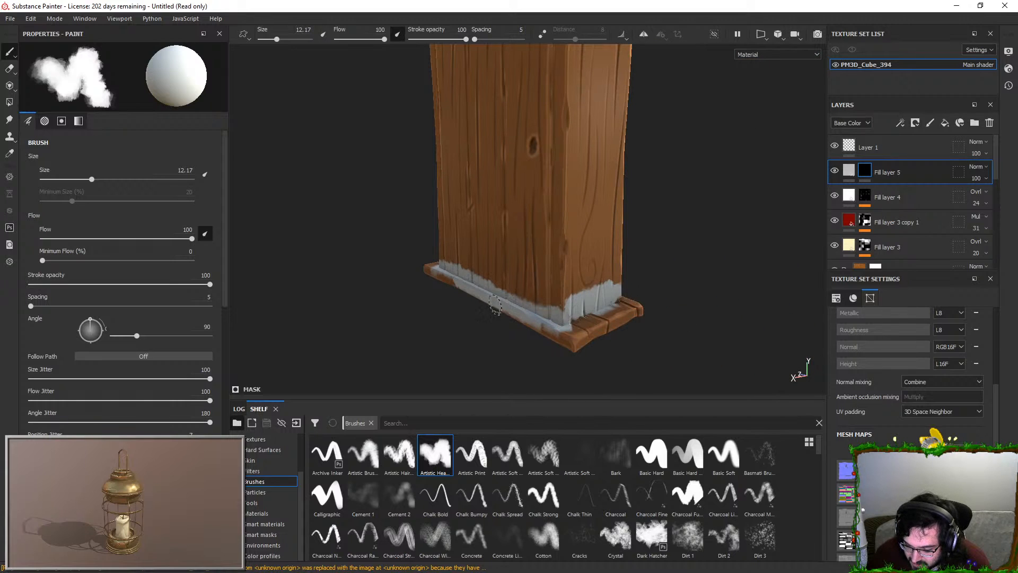
Erase Fill layer 5's mask from the base board along the foot of the back panel
{"action": "key", "text": "x"}
{"action": "left_click_drag", "start_coordinate": [464, 289], "coordinate": [546, 319]}
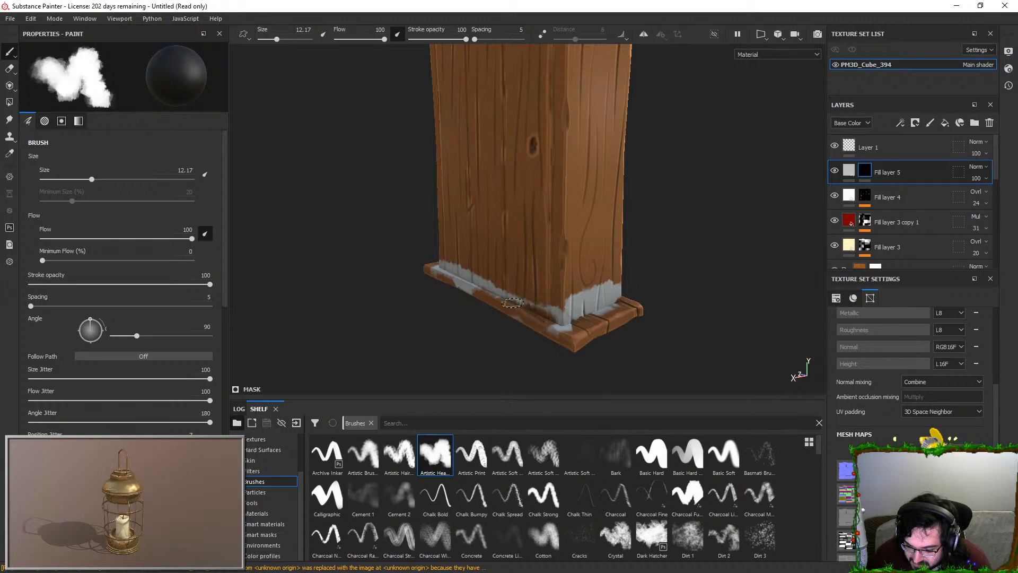
{"action": "key", "text": "ctrl+z"}
{"action": "left_click_drag", "start_coordinate": [460, 290], "coordinate": [553, 333]}
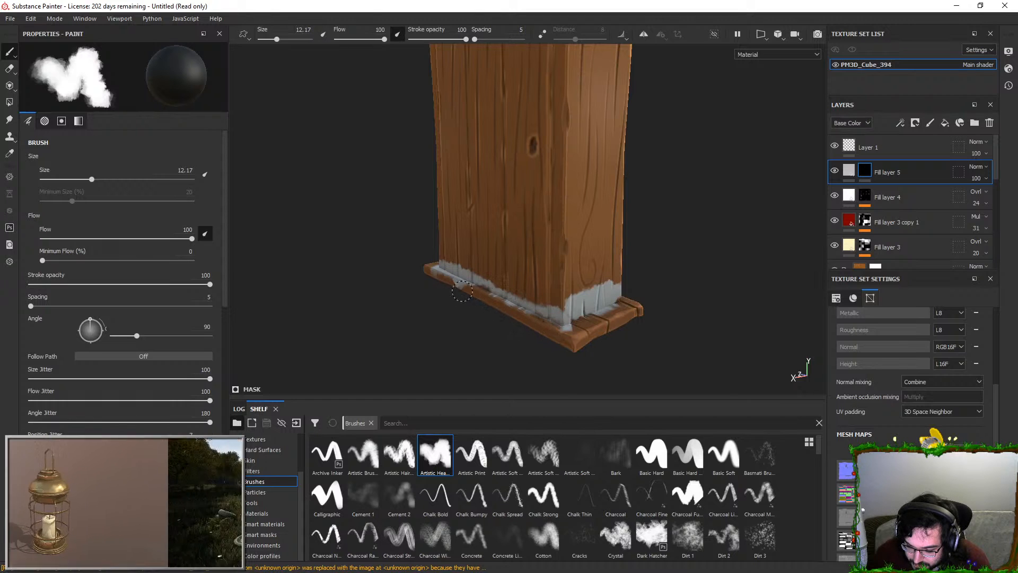
{"action": "mouse_move", "coordinate": [520, 285]}
{"action": "left_mouse_down", "text": "alt"}
{"action": "mouse_move", "coordinate": [583, 108]}
{"action": "mouse_move", "coordinate": [546, 231]}
{"action": "mouse_move", "coordinate": [380, 234]}
{"action": "left_mouse_up", "text": "alt"}
{"action": "left_click_drag", "start_coordinate": [380, 234], "coordinate": [533, 227], "text": "alt"}
{"action": "mouse_move", "coordinate": [386, 228]}
{"action": "left_mouse_down"}
{"action": "mouse_move", "coordinate": [355, 230]}
{"action": "mouse_move", "coordinate": [429, 250]}
{"action": "mouse_move", "coordinate": [541, 250]}
{"action": "left_mouse_up"}
{"action": "left_click_drag", "start_coordinate": [420, 234], "coordinate": [531, 207], "text": "alt"}
Clean up Fill layer 5's mask on the base board around the bookshelf's other sides
{"action": "left_click_drag", "start_coordinate": [483, 245], "coordinate": [652, 246]}
{"action": "mouse_move", "coordinate": [649, 286]}
{"action": "left_mouse_down"}
{"action": "mouse_move", "coordinate": [491, 287]}
{"action": "mouse_move", "coordinate": [652, 317]}
{"action": "mouse_move", "coordinate": [618, 337]}
{"action": "left_mouse_up"}
{"action": "key", "text": "ctrl+z"}
{"action": "left_click_drag", "start_coordinate": [492, 306], "coordinate": [687, 312]}
{"action": "middle_click_drag", "start_coordinate": [636, 338], "coordinate": [620, 293], "text": "alt"}
{"action": "key", "text": "ctrl+z"}
{"action": "mouse_move", "coordinate": [514, 265]}
{"action": "left_mouse_down", "text": "alt"}
{"action": "mouse_move", "coordinate": [512, 246]}
{"action": "mouse_move", "coordinate": [639, 262]}
{"action": "left_mouse_up", "text": "alt"}
{"action": "mouse_move", "coordinate": [631, 273]}
{"action": "left_mouse_down", "text": "alt"}
{"action": "mouse_move", "coordinate": [631, 299]}
{"action": "mouse_move", "coordinate": [489, 308]}
{"action": "mouse_move", "coordinate": [644, 306]}
{"action": "left_mouse_up", "text": "alt"}
{"action": "left_click_drag", "start_coordinate": [599, 337], "coordinate": [589, 297], "text": "alt"}
{"action": "middle_click_drag", "start_coordinate": [551, 371], "coordinate": [533, 300], "text": "alt"}
{"action": "left_click_drag", "start_coordinate": [534, 299], "coordinate": [531, 320], "text": "alt"}
{"action": "mouse_move", "coordinate": [458, 300]}
{"action": "left_mouse_down"}
{"action": "mouse_move", "coordinate": [459, 314]}
{"action": "mouse_move", "coordinate": [634, 313]}
{"action": "left_mouse_up"}
Touch up Fill layer 5's mask on the upper panels and along the inner edges of the shelf compartments
{"action": "right_click_drag", "start_coordinate": [610, 312], "coordinate": [586, 281], "text": "alt"}
{"action": "left_click_drag", "start_coordinate": [585, 273], "coordinate": [509, 259], "text": "alt"}
{"action": "mouse_move", "coordinate": [540, 227]}
{"action": "left_mouse_down"}
{"action": "mouse_move", "coordinate": [543, 191]}
{"action": "mouse_move", "coordinate": [542, 202]}
{"action": "left_mouse_up"}
{"action": "mouse_move", "coordinate": [546, 129]}
{"action": "left_mouse_down"}
{"action": "mouse_move", "coordinate": [544, 153]}
{"action": "mouse_move", "coordinate": [663, 139]}
{"action": "mouse_move", "coordinate": [665, 247]}
{"action": "left_mouse_up"}
{"action": "mouse_move", "coordinate": [661, 260]}
{"action": "left_mouse_down", "text": "alt"}
{"action": "mouse_move", "coordinate": [666, 297]}
{"action": "mouse_move", "coordinate": [659, 263]}
{"action": "left_mouse_up", "text": "alt"}
{"action": "key", "text": "x"}
{"action": "mouse_move", "coordinate": [663, 262]}
{"action": "left_mouse_down", "text": "alt"}
{"action": "mouse_move", "coordinate": [684, 271]}
{"action": "mouse_move", "coordinate": [610, 265]}
{"action": "left_mouse_up", "text": "alt"}
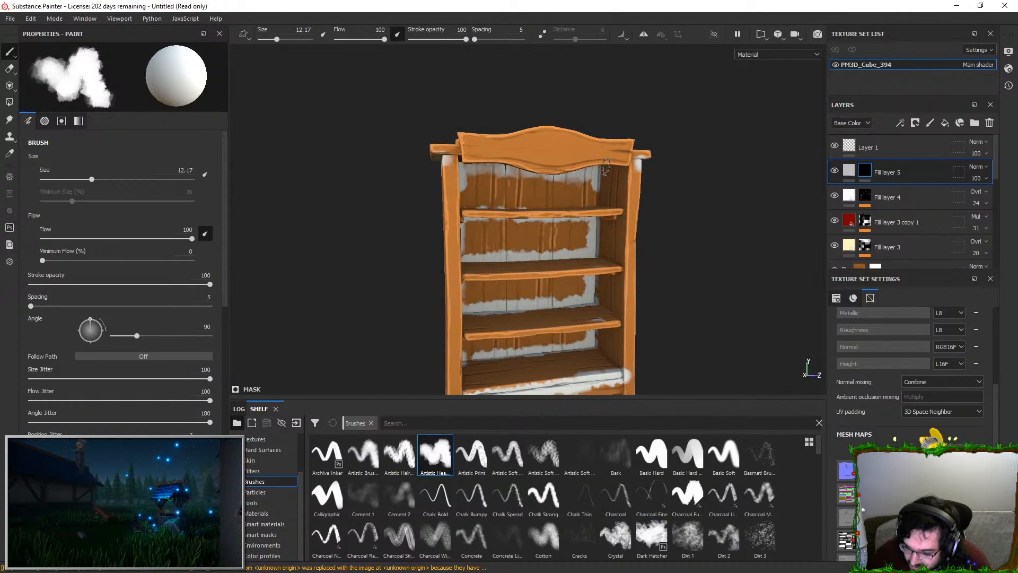
{"action": "key", "text": "x"}
{"action": "mouse_move", "coordinate": [599, 210]}
{"action": "left_mouse_down", "text": "alt"}
{"action": "mouse_move", "coordinate": [607, 166]}
{"action": "mouse_move", "coordinate": [484, 175]}
{"action": "mouse_move", "coordinate": [455, 297]}
{"action": "left_mouse_up", "text": "alt"}
{"action": "mouse_move", "coordinate": [466, 334]}
{"action": "left_mouse_down"}
{"action": "mouse_move", "coordinate": [451, 354]}
{"action": "mouse_move", "coordinate": [576, 329]}
{"action": "mouse_move", "coordinate": [594, 335]}
{"action": "mouse_move", "coordinate": [465, 214]}
{"action": "left_mouse_up"}
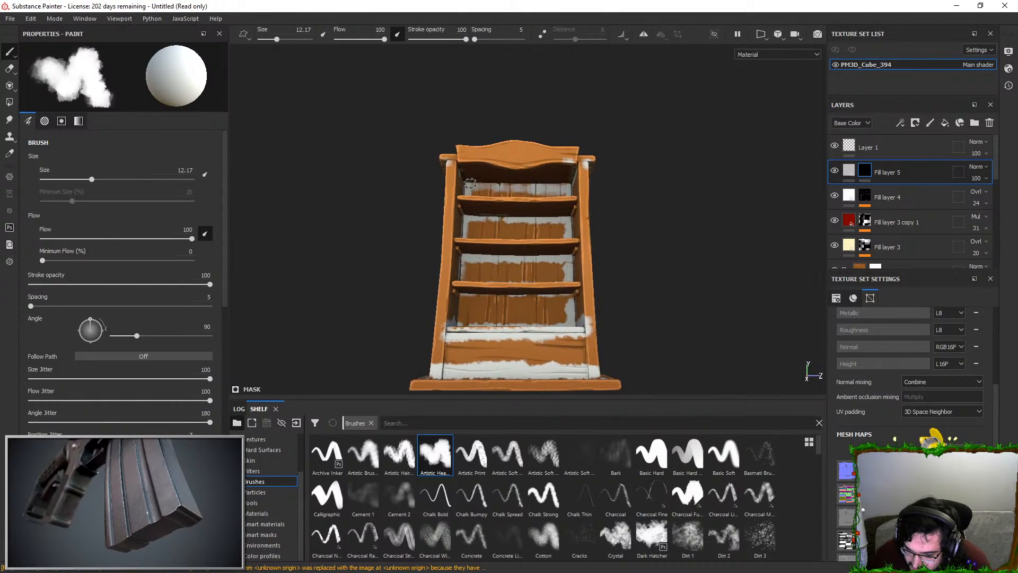
{"action": "mouse_move", "coordinate": [459, 166]}
{"action": "left_mouse_down", "text": "alt"}
{"action": "mouse_move", "coordinate": [613, 232]}
{"action": "mouse_move", "coordinate": [395, 212]}
{"action": "mouse_move", "coordinate": [329, 215]}
{"action": "mouse_move", "coordinate": [507, 240]}
{"action": "mouse_move", "coordinate": [307, 233]}
{"action": "mouse_move", "coordinate": [406, 246]}
{"action": "left_mouse_up", "text": "alt"}
{"action": "scroll", "coordinate": [497, 256], "scroll_direction": "up", "scroll_amount": 5}
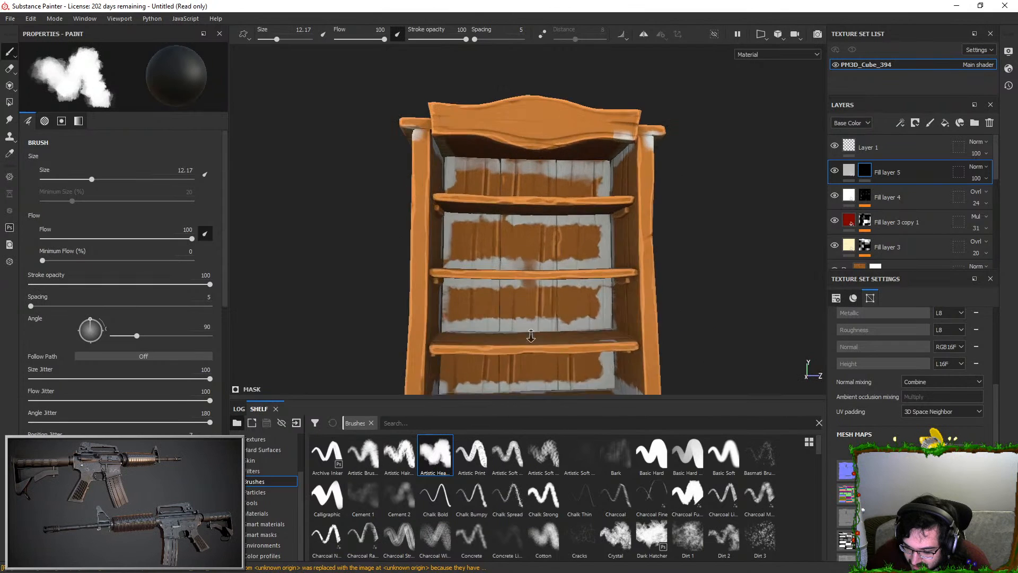
Clear the horizontal shelf bands from the outer back planks in Fill layer 5's mask by filling their faces with black
{"action": "left_click_drag", "start_coordinate": [496, 256], "coordinate": [527, 204], "text": "alt"}
{"action": "key", "text": "4"}
{"action": "left_click", "coordinate": [73, 52]}
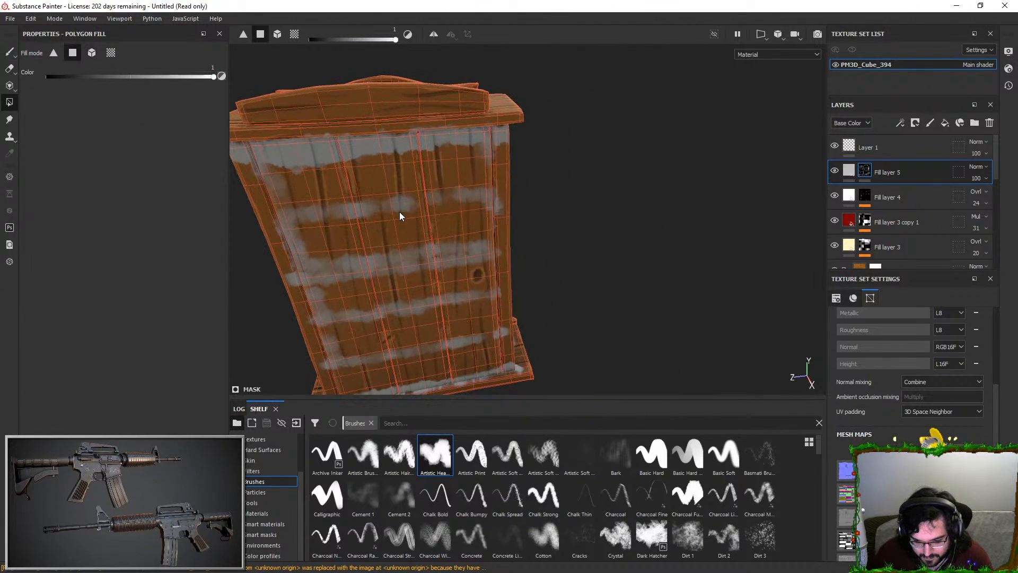
{"action": "left_click_drag", "start_coordinate": [379, 210], "coordinate": [493, 201], "text": "alt"}
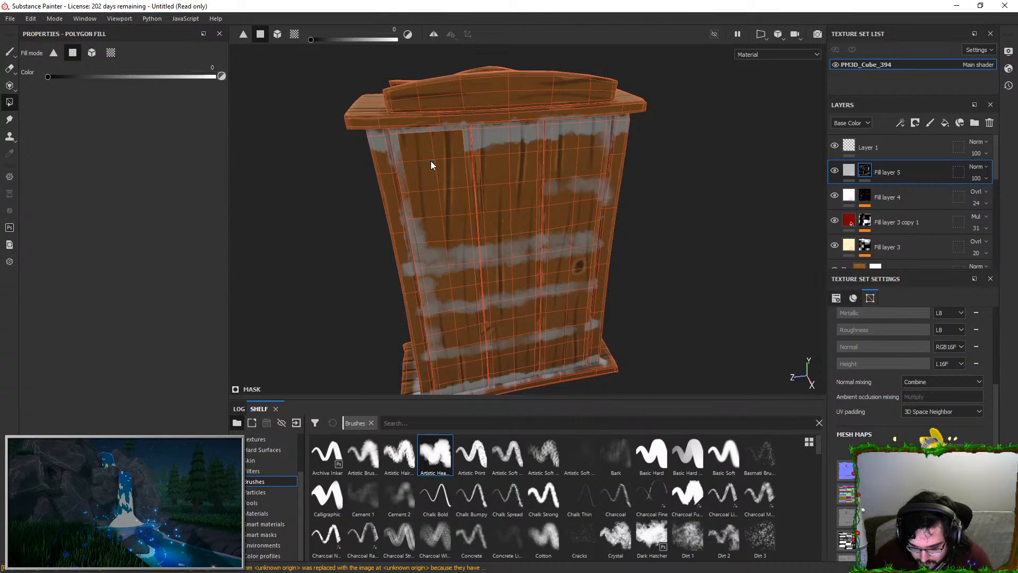
{"action": "left_click_drag", "start_coordinate": [430, 161], "coordinate": [440, 144], "text": "alt"}
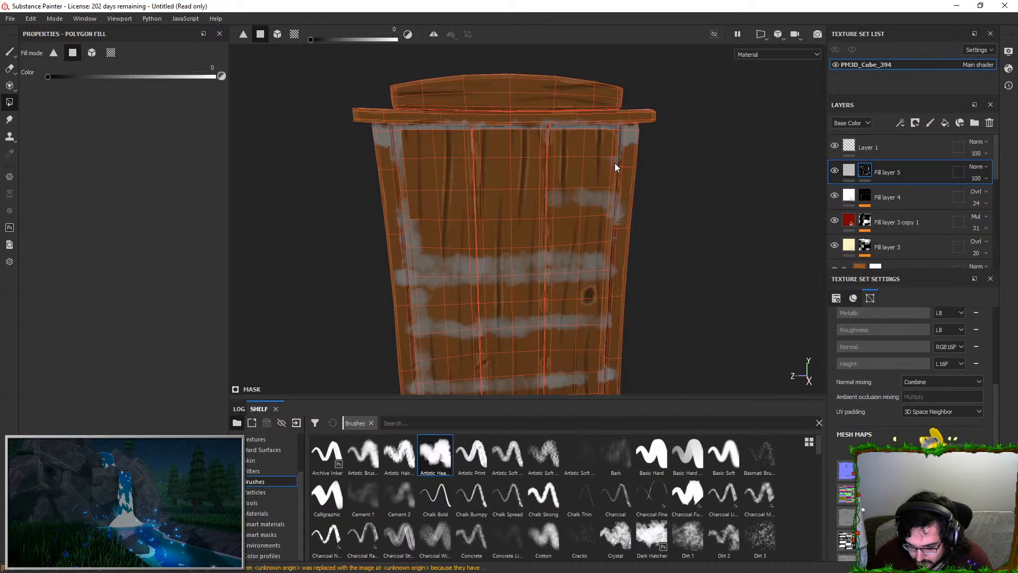
{"action": "left_click", "coordinate": [590, 203]}
{"action": "left_click_drag", "start_coordinate": [564, 251], "coordinate": [556, 243], "text": "alt"}
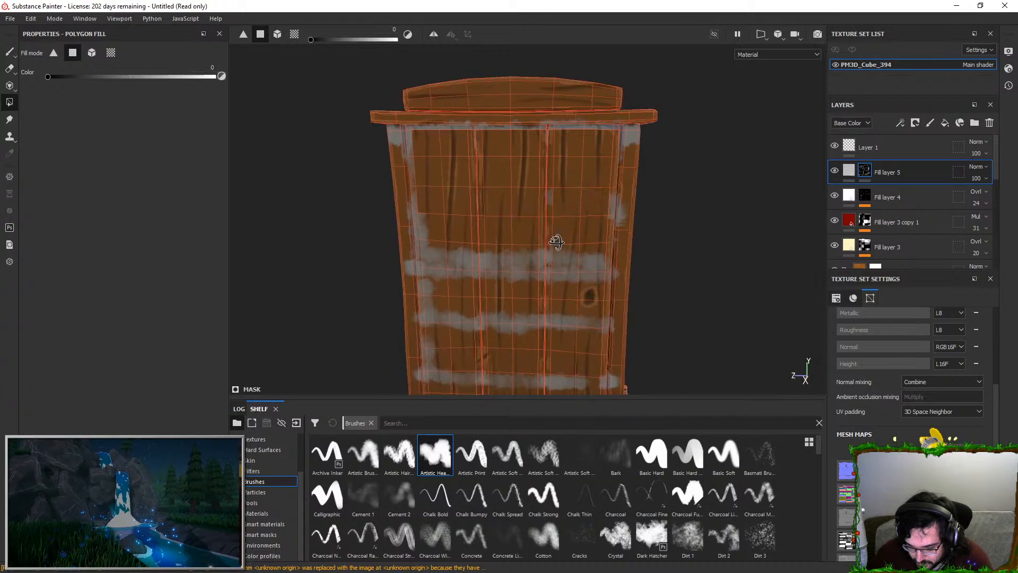
{"action": "left_click", "coordinate": [548, 205]}
{"action": "middle_click_drag", "start_coordinate": [559, 262], "coordinate": [552, 202], "text": "alt"}
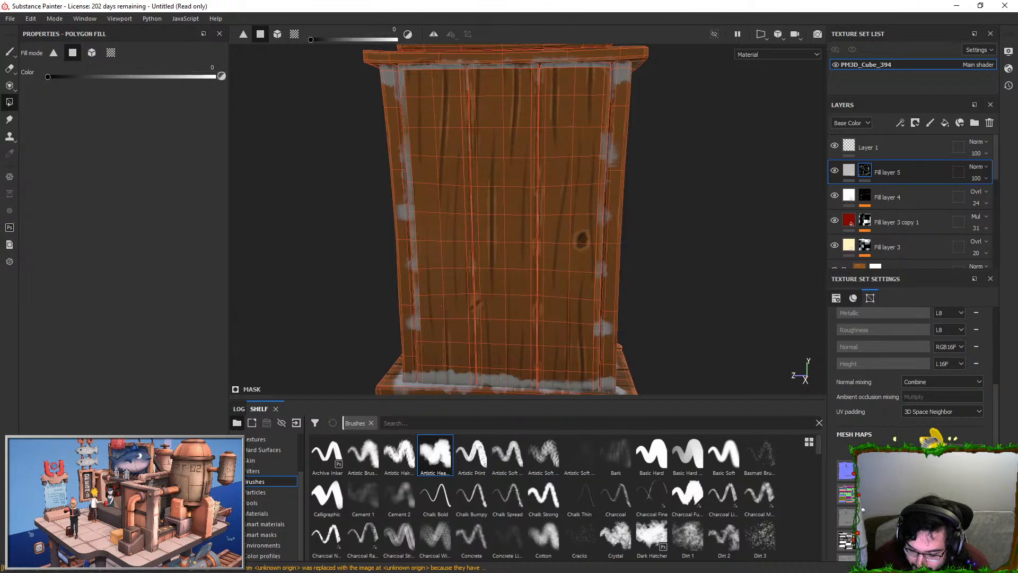
Reduce the brush size to 7.49 and paint Fill layer 5's mask down the back panel's outer edge and one plank seam
{"action": "key", "text": "1"}
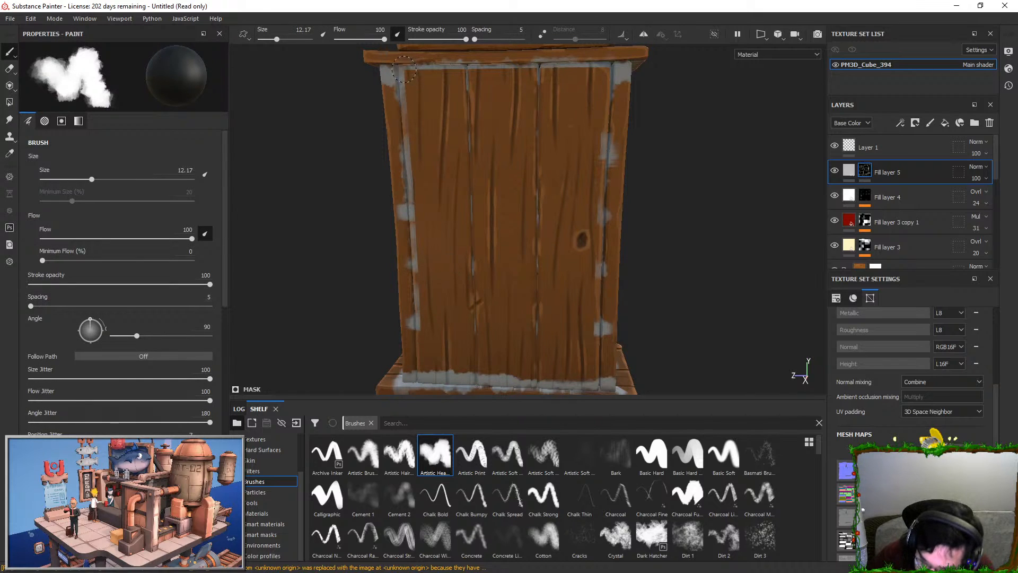
{"action": "left_click_drag", "start_coordinate": [407, 68], "coordinate": [405, 159]}
{"action": "key", "text": "ctrl+z"}
{"action": "key", "text": "x"}
{"action": "left_click_drag", "start_coordinate": [406, 67], "coordinate": [409, 259]}
{"action": "key", "text": "ctrl+z"}
{"action": "left_click_drag", "start_coordinate": [92, 179], "coordinate": [80, 179]}
{"action": "left_click_drag", "start_coordinate": [404, 73], "coordinate": [411, 223]}
{"action": "key", "text": "ctrl+z"}
{"action": "left_click_drag", "start_coordinate": [403, 81], "coordinate": [414, 374]}
{"action": "left_click_drag", "start_coordinate": [536, 69], "coordinate": [537, 395]}
{"action": "key", "text": "ctrl+z"}
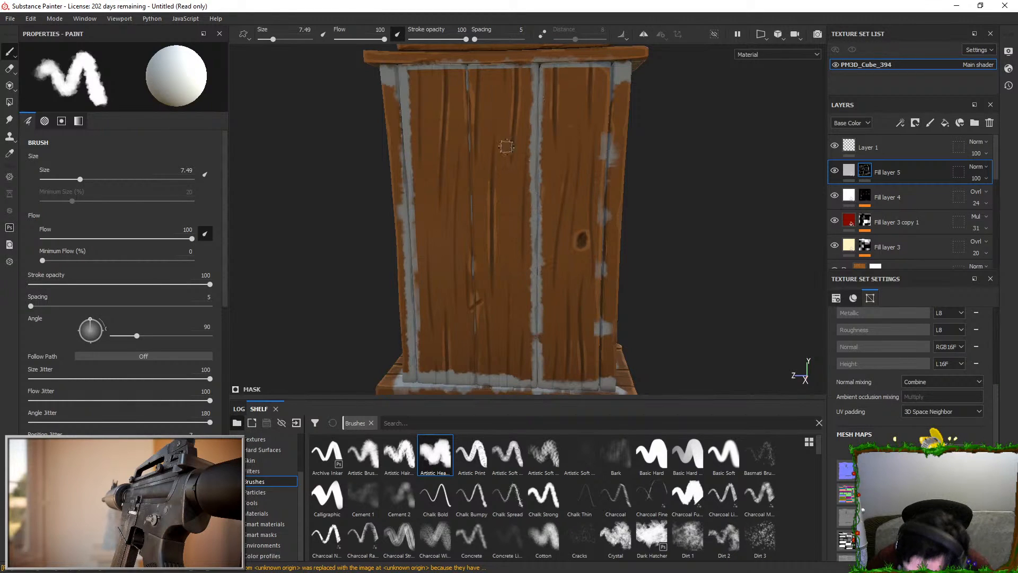
Paint Fill layer 5's mask along the remaining back plank seams and across the planks' top edge
{"action": "left_click_drag", "start_coordinate": [467, 82], "coordinate": [478, 368]}
{"action": "key", "text": "ctrl+z"}
{"action": "left_click_drag", "start_coordinate": [470, 60], "coordinate": [481, 390]}
{"action": "mouse_move", "coordinate": [597, 73]}
{"action": "left_mouse_down"}
{"action": "mouse_move", "coordinate": [609, 127]}
{"action": "mouse_move", "coordinate": [592, 403]}
{"action": "left_mouse_up"}
{"action": "key", "text": "ctrl+z"}
{"action": "left_click_drag", "start_coordinate": [607, 69], "coordinate": [599, 394]}
{"action": "left_click_drag", "start_coordinate": [535, 67], "coordinate": [601, 69]}
{"action": "left_click_drag", "start_coordinate": [479, 67], "coordinate": [544, 69]}
{"action": "left_click_drag", "start_coordinate": [408, 68], "coordinate": [457, 70]}
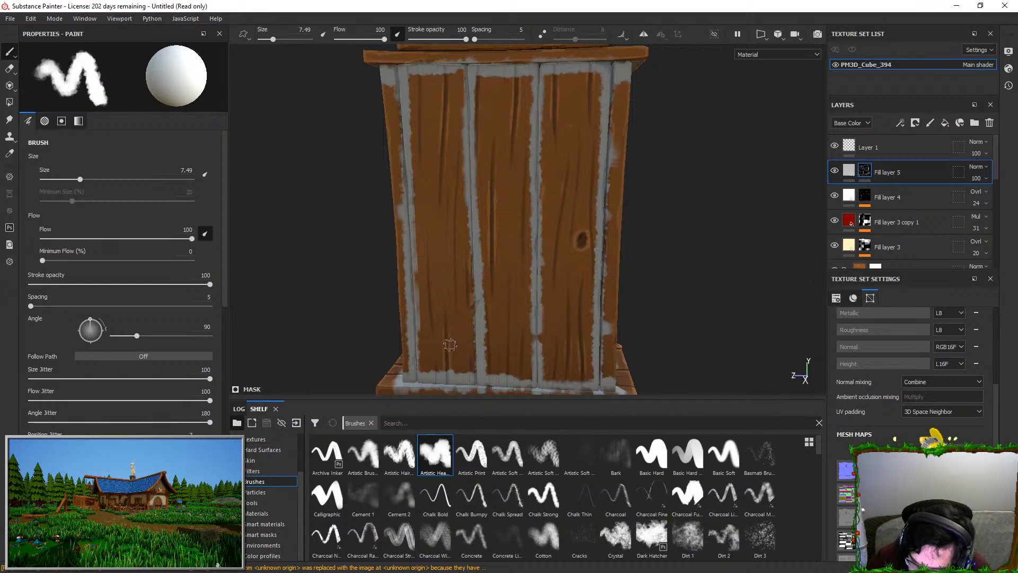
{"action": "left_click_drag", "start_coordinate": [465, 109], "coordinate": [472, 372]}
Add a Blur filter with an intensity of 2.14 to Fill layer 5's mask
{"action": "left_click_drag", "start_coordinate": [555, 332], "coordinate": [588, 271], "text": "alt"}
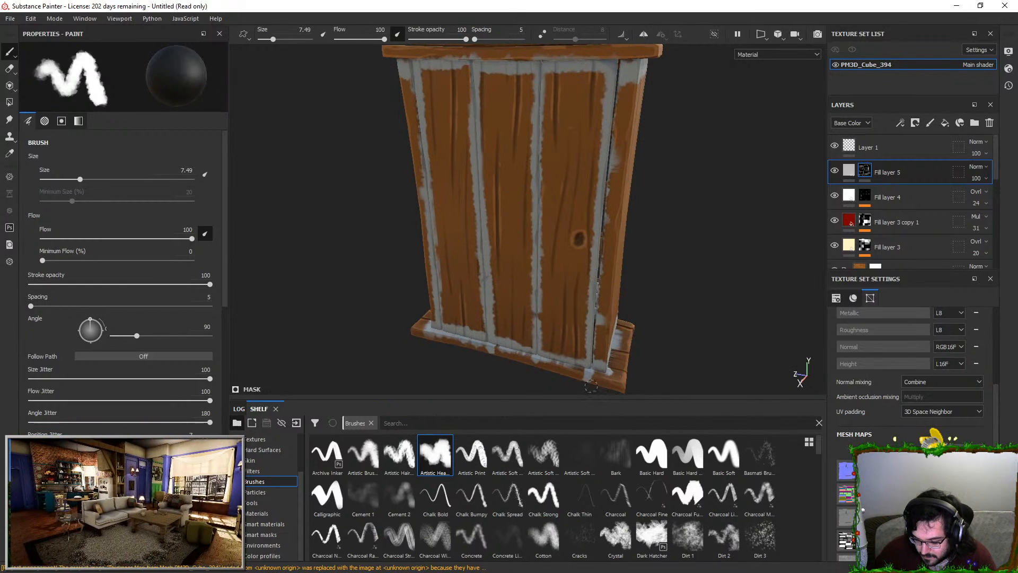
{"action": "mouse_move", "coordinate": [603, 382]}
{"action": "left_mouse_down", "text": "alt"}
{"action": "mouse_move", "coordinate": [605, 368]}
{"action": "mouse_move", "coordinate": [610, 377]}
{"action": "mouse_move", "coordinate": [600, 379]}
{"action": "left_mouse_up", "text": "alt"}
{"action": "mouse_move", "coordinate": [702, 358]}
{"action": "left_mouse_down", "text": "alt"}
{"action": "mouse_move", "coordinate": [603, 299]}
{"action": "mouse_move", "coordinate": [470, 351]}
{"action": "mouse_move", "coordinate": [590, 310]}
{"action": "left_mouse_up", "text": "alt"}
{"action": "left_click_drag", "start_coordinate": [634, 277], "coordinate": [695, 252], "text": "alt"}
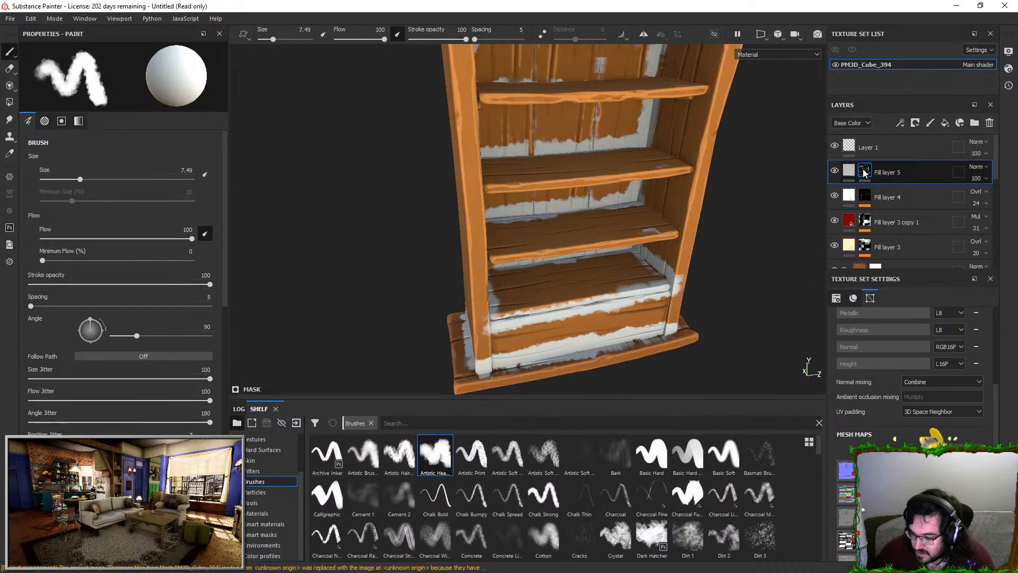
{"action": "right_click", "coordinate": [860, 171]}
{"action": "left_click", "coordinate": [893, 405]}
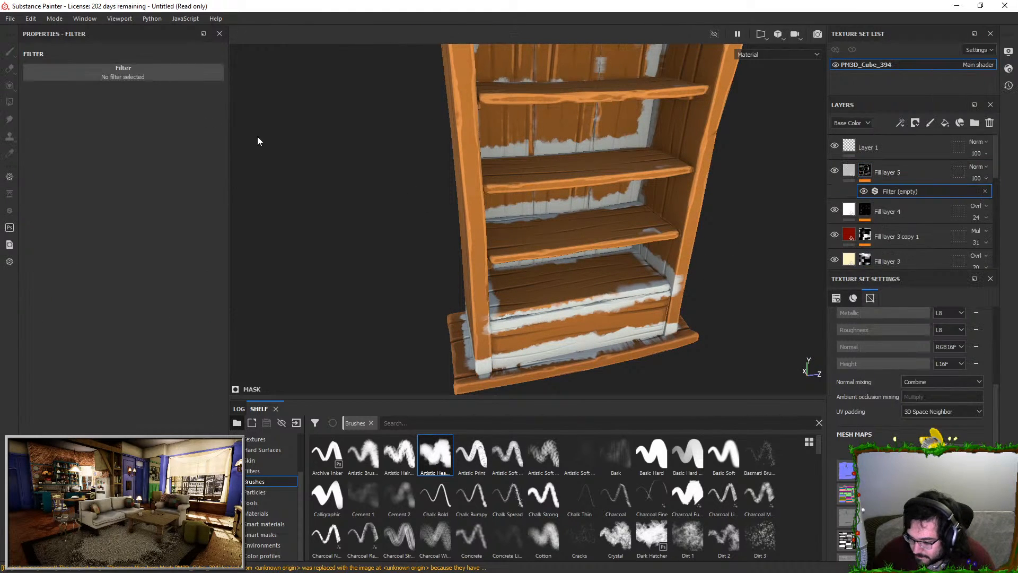
{"action": "left_click", "coordinate": [131, 71]}
{"action": "left_click", "coordinate": [235, 103]}
{"action": "mouse_move", "coordinate": [59, 125]}
{"action": "left_mouse_down"}
{"action": "mouse_move", "coordinate": [47, 122]}
{"action": "mouse_move", "coordinate": [58, 122]}
{"action": "left_mouse_up"}
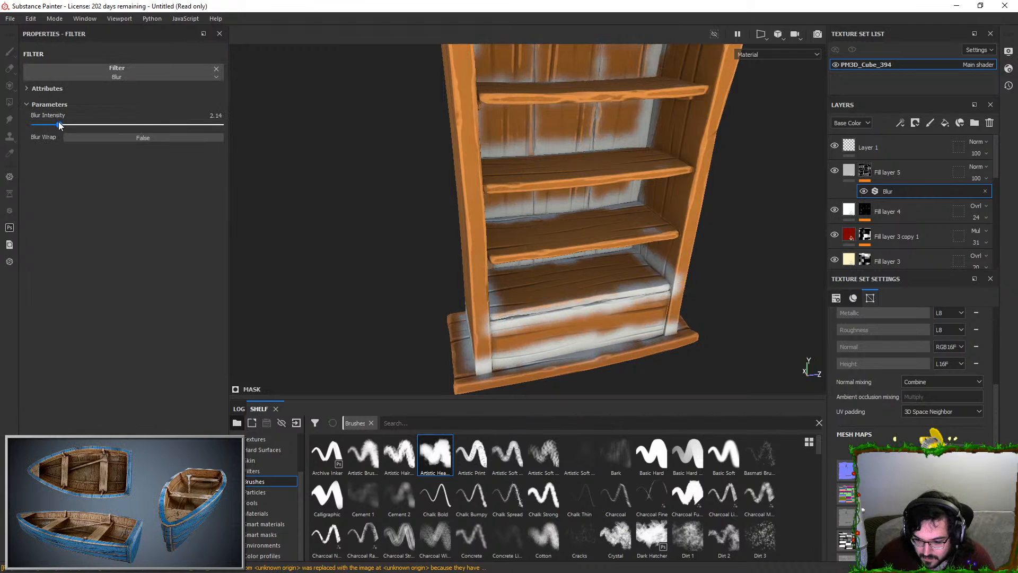
Set Fill layer 5's blend mode to Multiply and check the shading on the bookshelf's front and back
{"action": "left_click_drag", "start_coordinate": [667, 192], "coordinate": [628, 155], "text": "alt"}
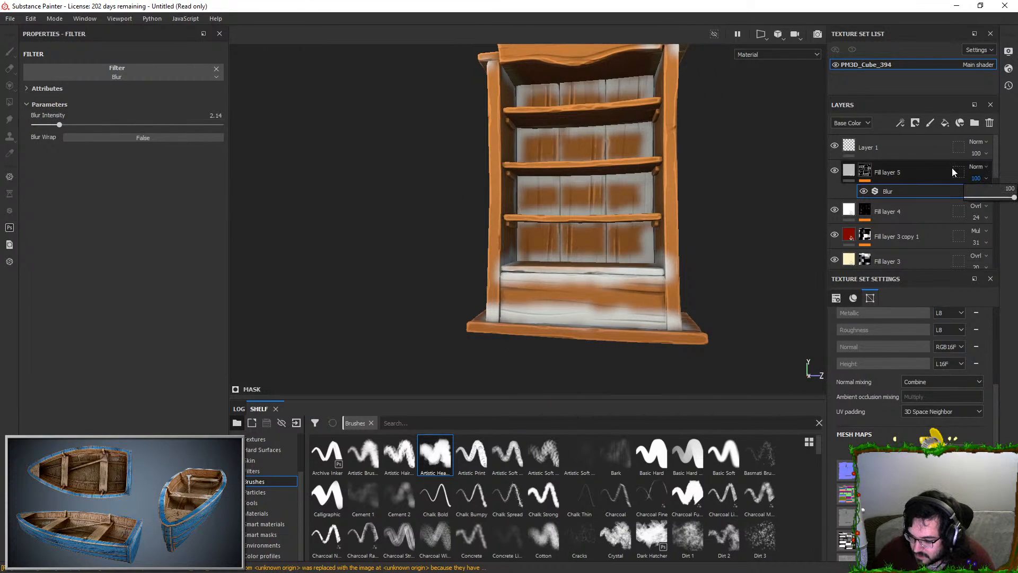
{"action": "left_click", "coordinate": [977, 167]}
{"action": "left_click", "coordinate": [982, 218]}
{"action": "left_click_drag", "start_coordinate": [714, 193], "coordinate": [748, 218], "text": "alt"}
{"action": "left_click_drag", "start_coordinate": [663, 207], "coordinate": [628, 198], "text": "alt"}
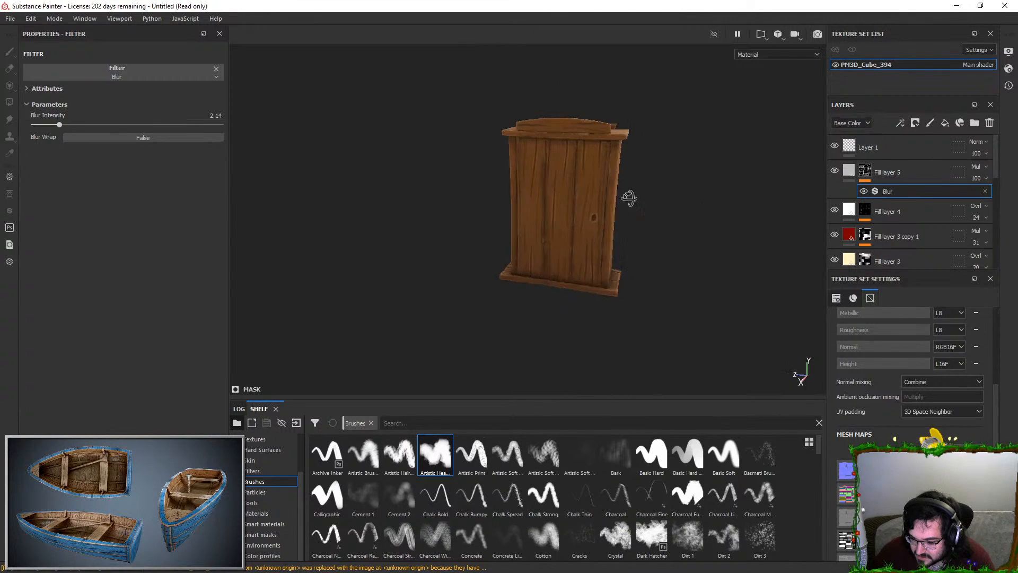
{"action": "scroll", "coordinate": [616, 272], "scroll_direction": "up", "scroll_amount": 5}
Set the intensity of the Blur filter on Fill layer 5's mask to 0
{"action": "left_click", "coordinate": [842, 175]}
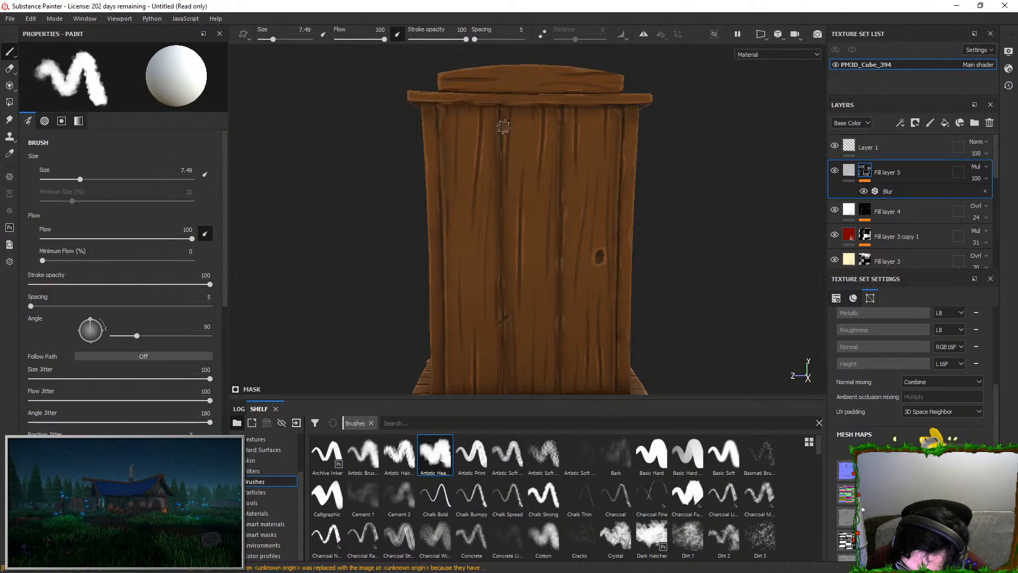
{"action": "left_click_drag", "start_coordinate": [647, 201], "coordinate": [651, 201], "text": "alt"}
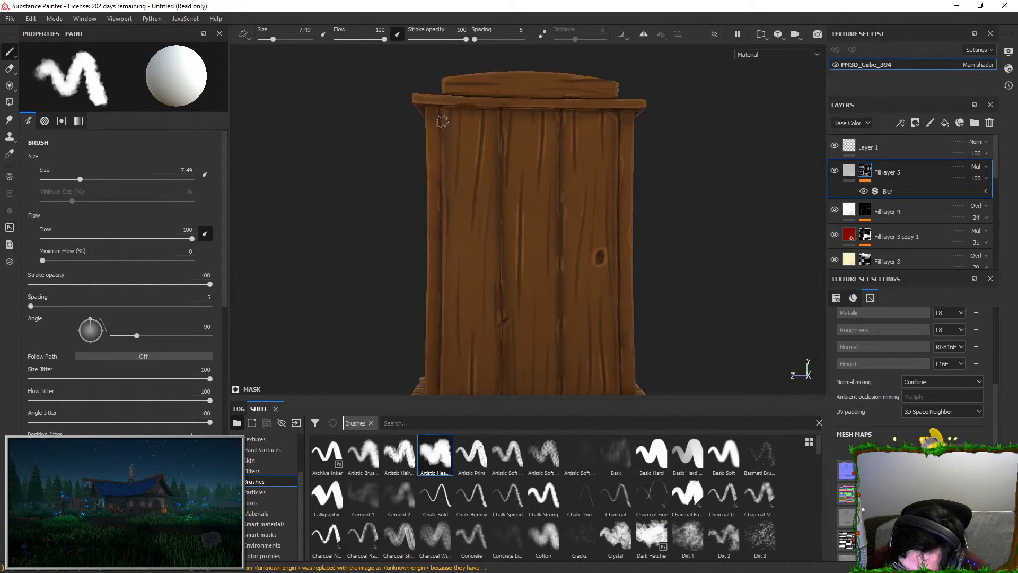
{"action": "key", "text": "x"}
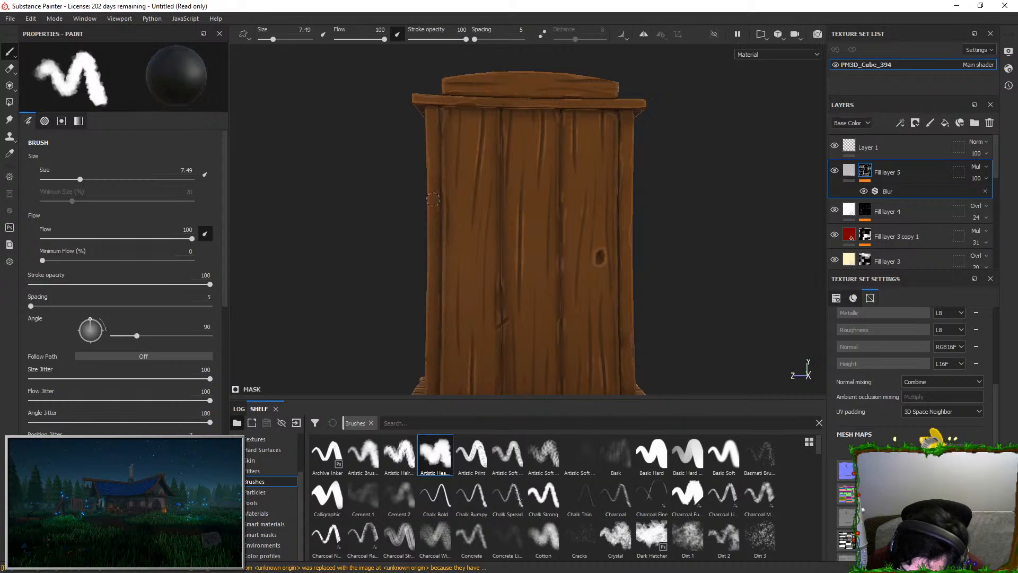
{"action": "key", "text": "x"}
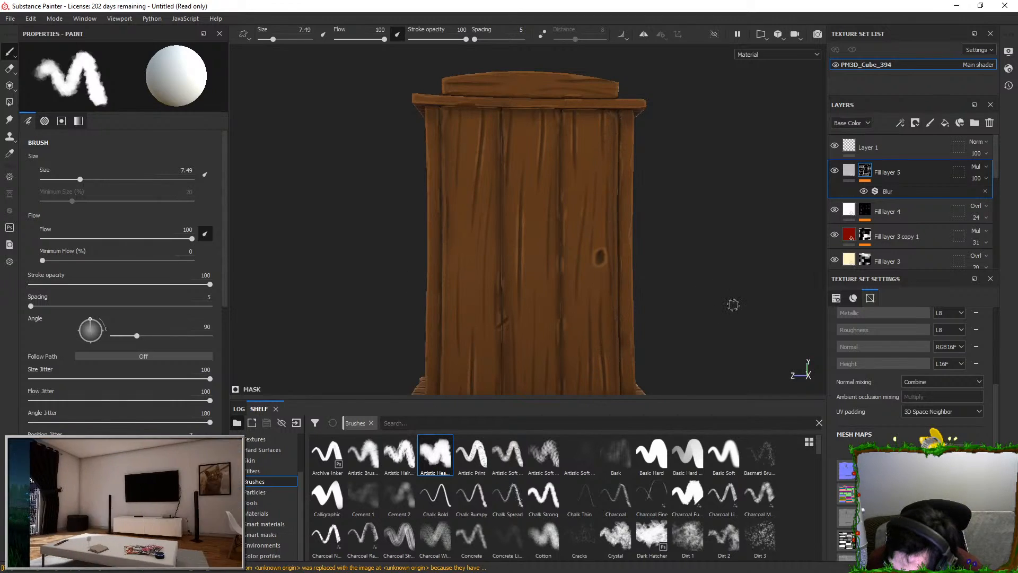
{"action": "left_click", "coordinate": [903, 191]}
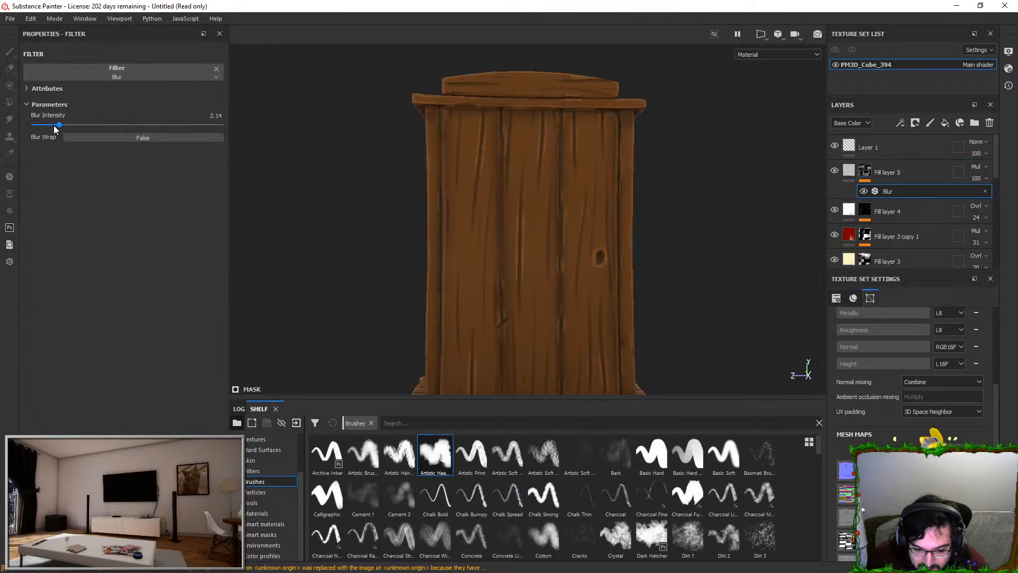
{"action": "left_click_drag", "start_coordinate": [318, 218], "coordinate": [339, 166], "text": "alt"}
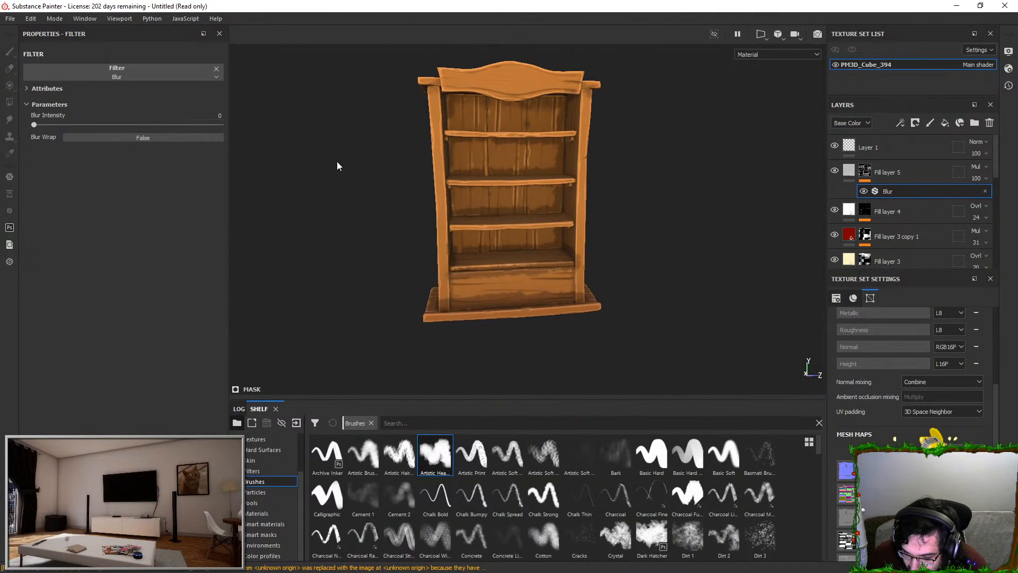
Set Fill layer 5's opacity to 52 and check the whole bookshelf from several angles
{"action": "left_click", "coordinate": [979, 179]}
{"action": "left_click", "coordinate": [980, 196]}
{"action": "left_click_drag", "start_coordinate": [661, 195], "coordinate": [637, 189], "text": "alt"}
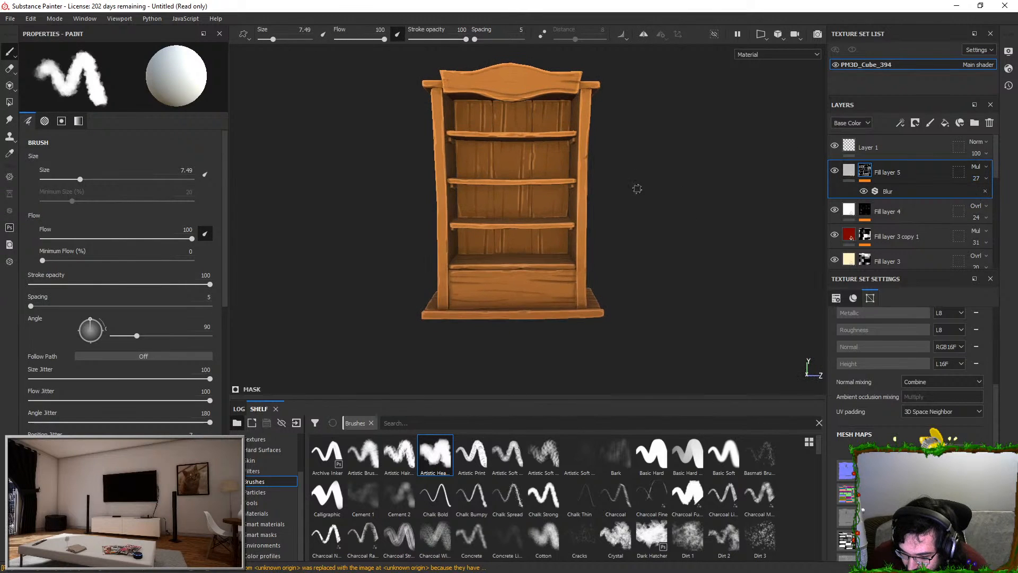
{"action": "left_click", "coordinate": [977, 178]}
{"action": "scroll", "coordinate": [525, 169], "scroll_direction": "down", "scroll_amount": 3}
{"action": "left_click_drag", "start_coordinate": [521, 166], "coordinate": [590, 188], "text": "alt"}
{"action": "right_click_drag", "start_coordinate": [591, 189], "coordinate": [637, 233], "text": "alt"}
{"action": "left_click_drag", "start_coordinate": [638, 233], "coordinate": [609, 221], "text": "alt"}
{"action": "right_click_drag", "start_coordinate": [609, 220], "coordinate": [609, 200], "text": "alt"}
{"action": "left_click_drag", "start_coordinate": [609, 200], "coordinate": [587, 198], "text": "alt"}
{"action": "middle_click_drag", "start_coordinate": [586, 198], "coordinate": [482, 142], "text": "alt"}
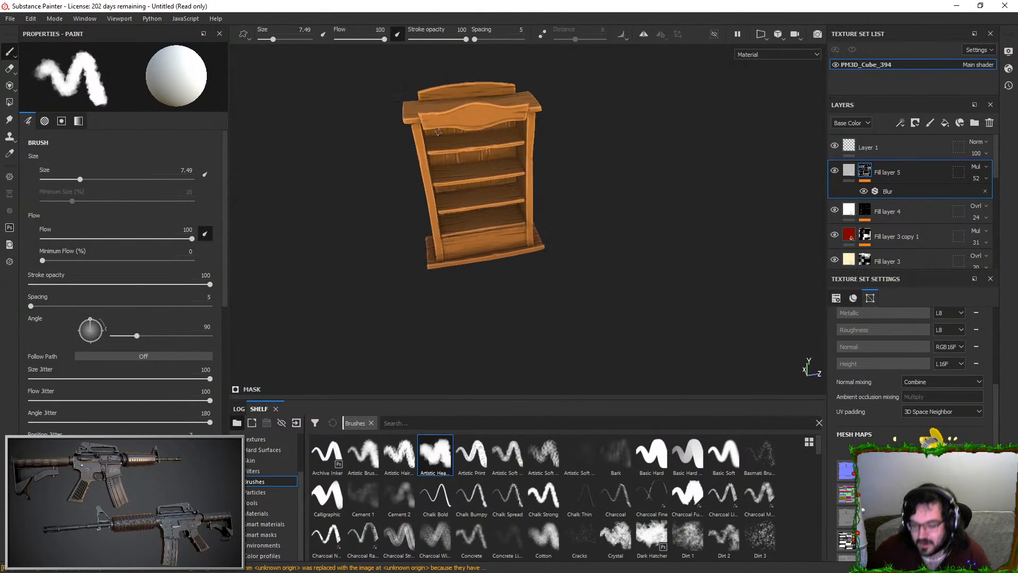
Open the texture export settings and choose the Unreal Engine 4 (Packed) template with png as the file type
{"action": "left_click", "coordinate": [10, 18]}
{"action": "left_click", "coordinate": [34, 206]}
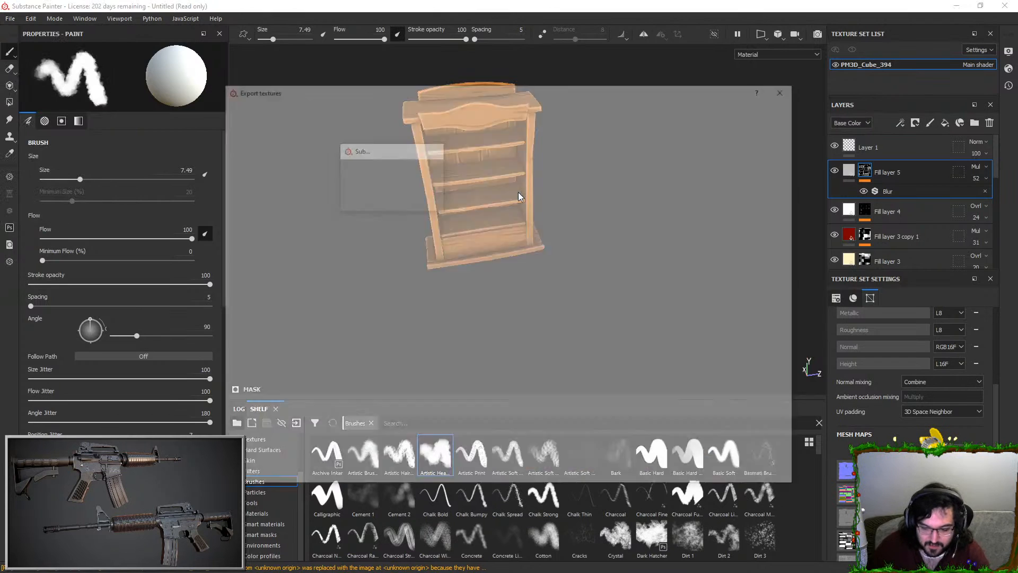
{"action": "left_click", "coordinate": [543, 175]}
{"action": "scroll", "coordinate": [531, 212], "scroll_direction": "down", "scroll_amount": 10}
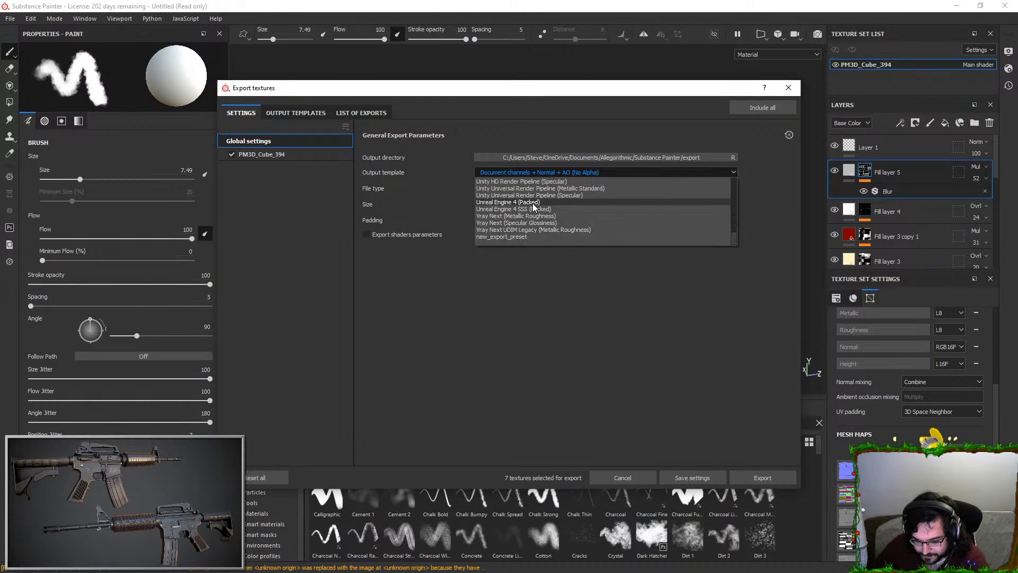
{"action": "left_click", "coordinate": [533, 202]}
{"action": "left_click", "coordinate": [517, 187]}
{"action": "left_click", "coordinate": [495, 250]}
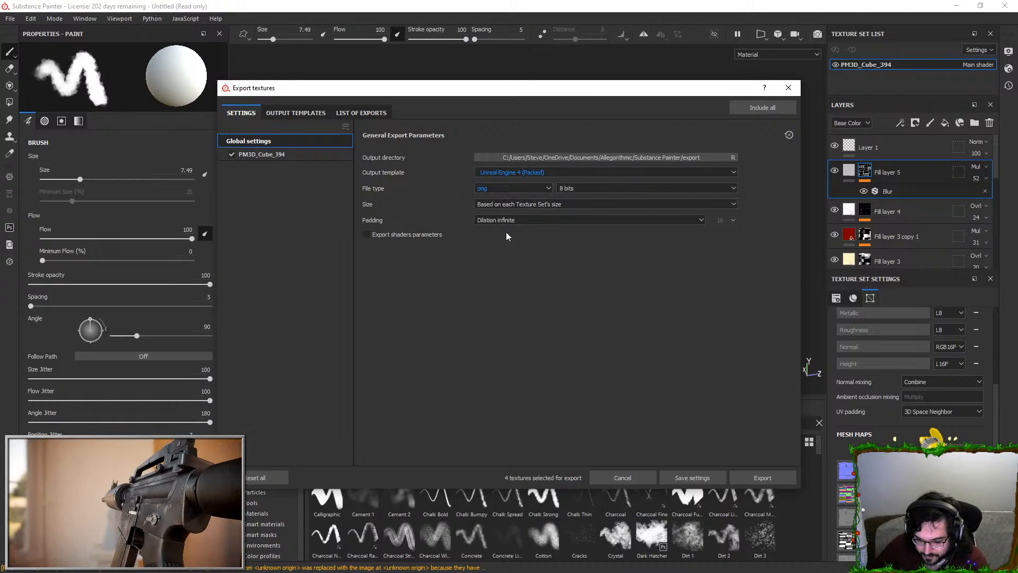
Set the export size to 4096 and keep the padding at Dilation infinite
{"action": "left_click", "coordinate": [519, 205]}
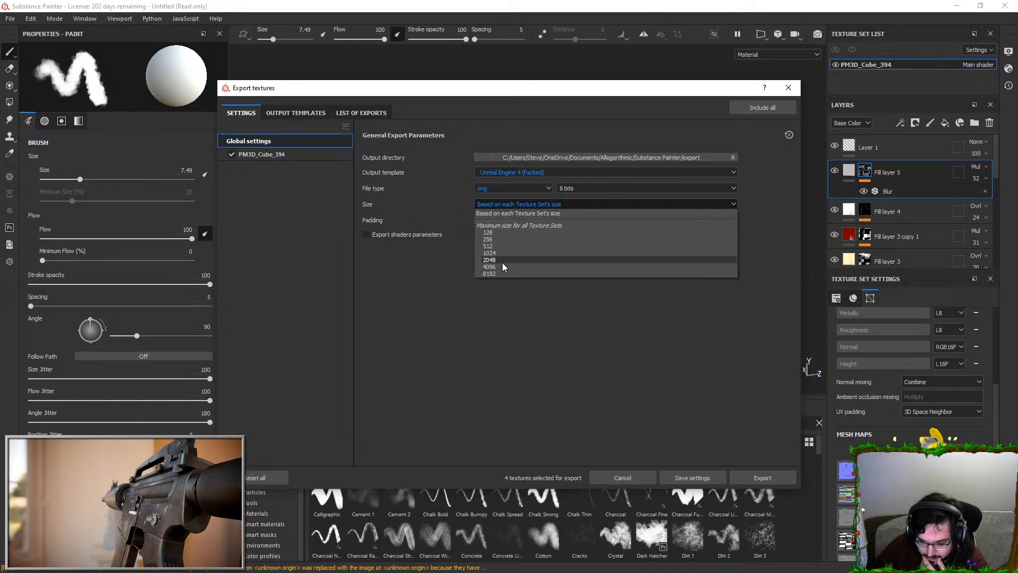
{"action": "left_click", "coordinate": [500, 259]}
{"action": "left_click", "coordinate": [520, 221]}
{"action": "left_click", "coordinate": [477, 282]}
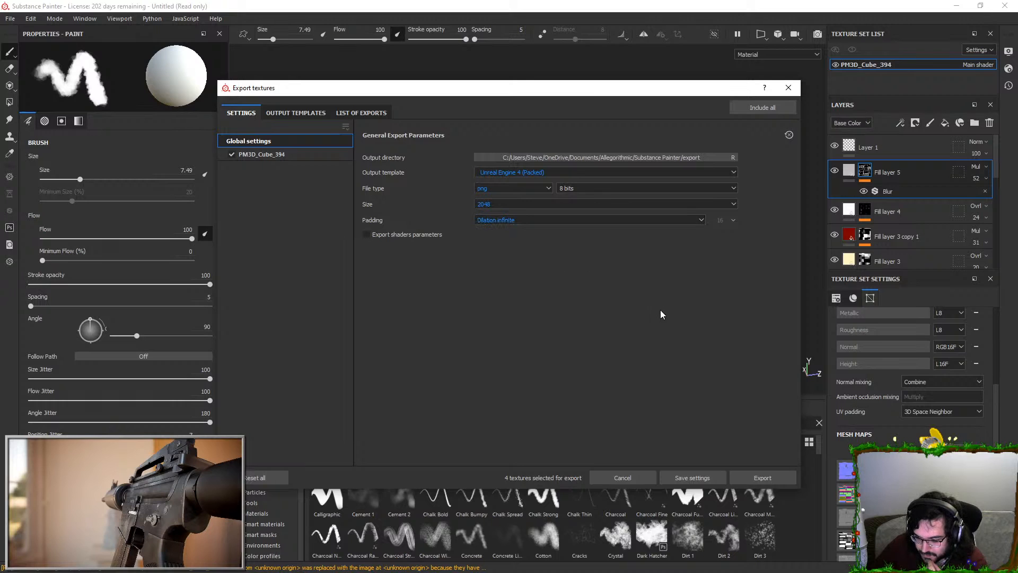
{"action": "left_click", "coordinate": [494, 203]}
{"action": "left_click", "coordinate": [503, 263]}
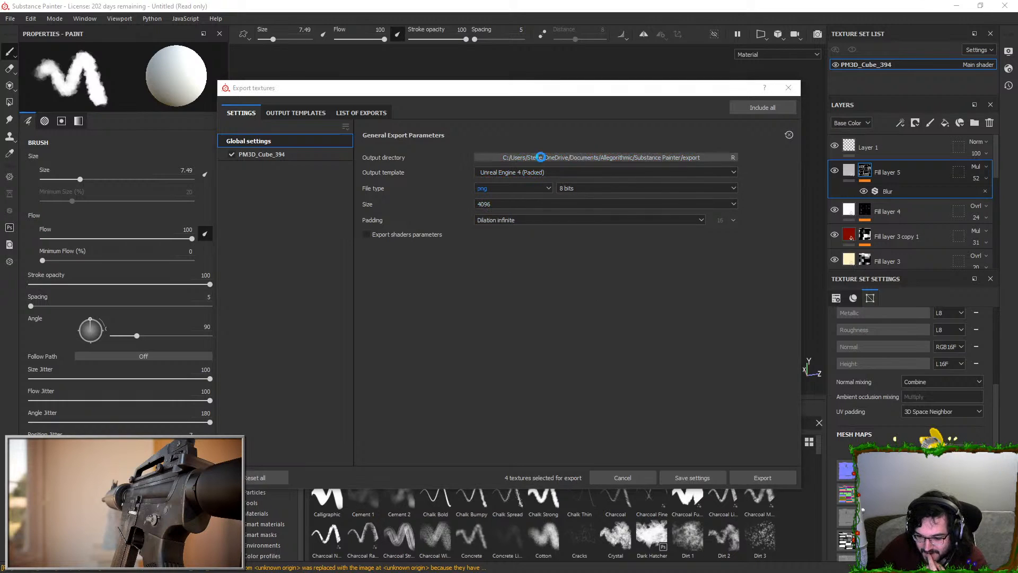
Set the output directory to the Texture folder inside the Desktop's BookShelf folder and export the textures
{"action": "left_click", "coordinate": [262, 179]}
{"action": "key", "text": "b"}
{"action": "key", "text": "b"}
{"action": "key", "text": "b"}
{"action": "key", "text": "Return"}
{"action": "left_click", "coordinate": [371, 208]}
{"action": "double_click", "coordinate": [337, 207]}
{"action": "left_click", "coordinate": [631, 364]}
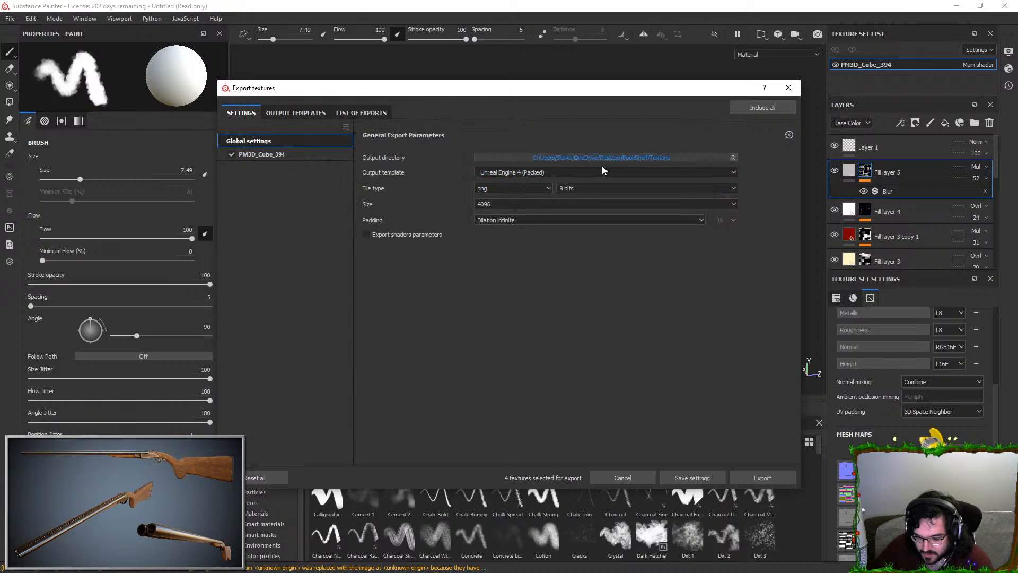
{"action": "left_click", "coordinate": [764, 479]}
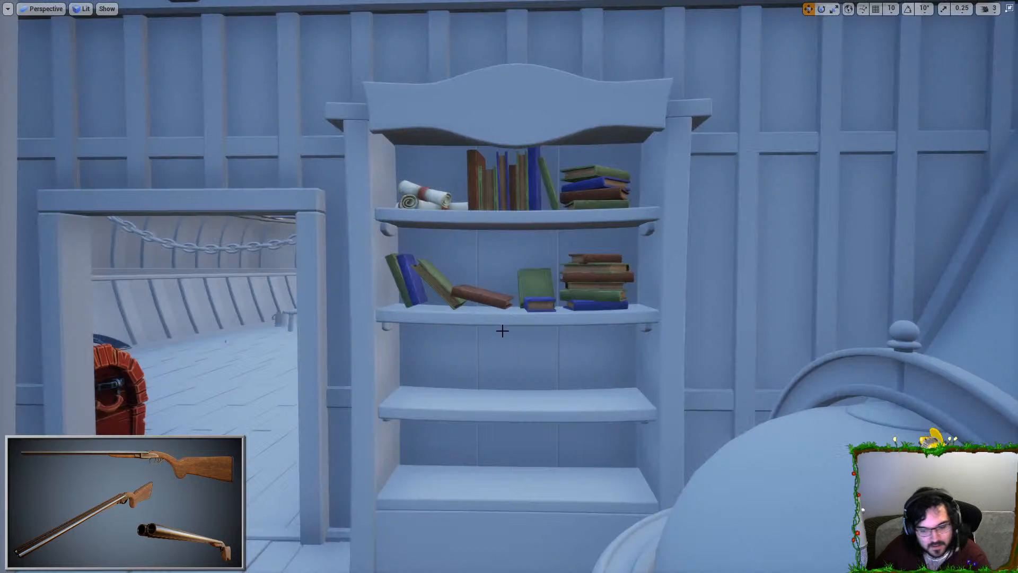
Reimport the SM_BookShelf static mesh from its source file on disk, and return to the level from Maya
{"action": "right_click_drag", "start_coordinate": [504, 329], "coordinate": [504, 329]}
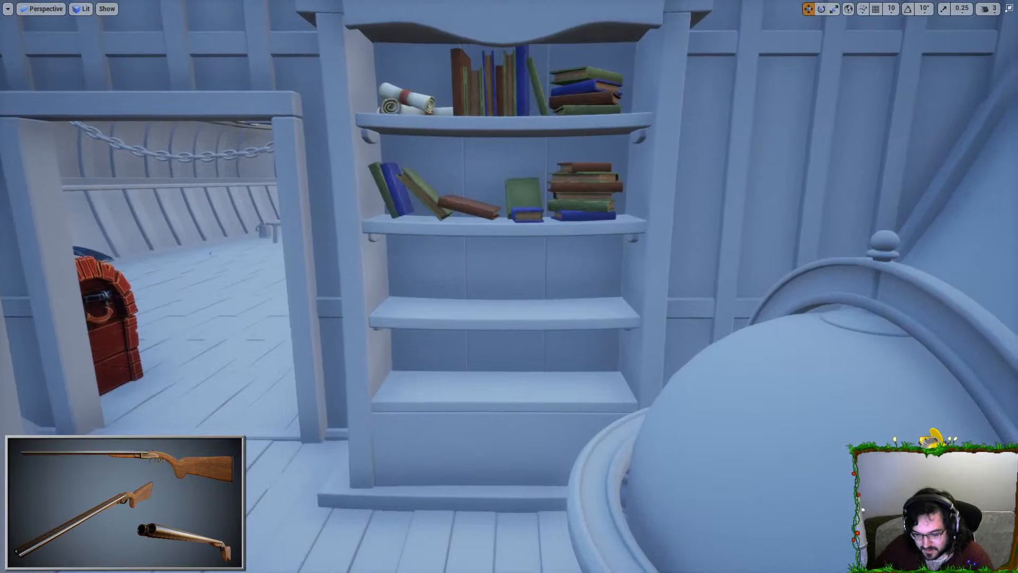
{"action": "key", "text": "F11"}
{"action": "left_click", "coordinate": [475, 210]}
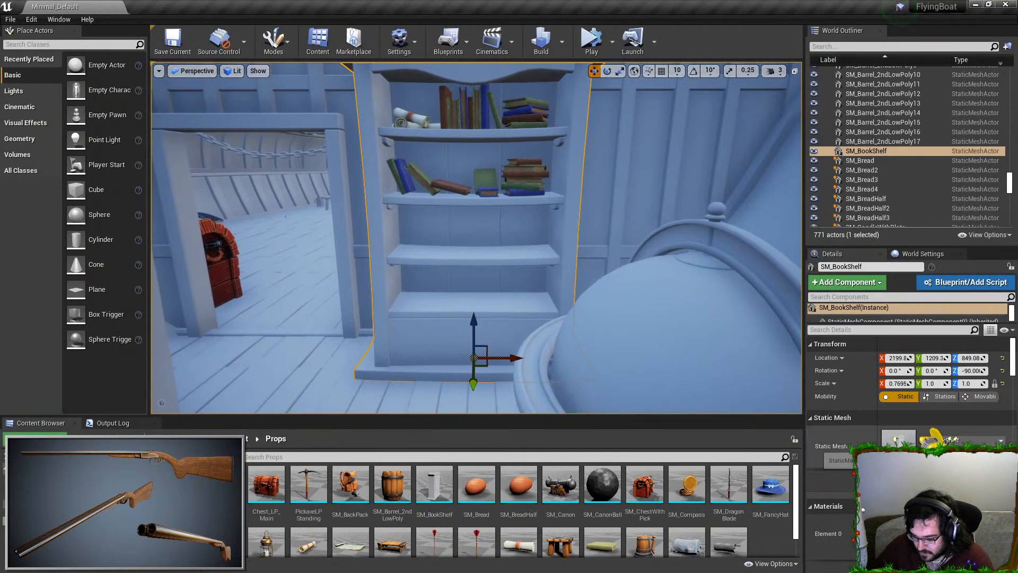
{"action": "right_click", "coordinate": [446, 479]}
{"action": "left_click", "coordinate": [501, 177]}
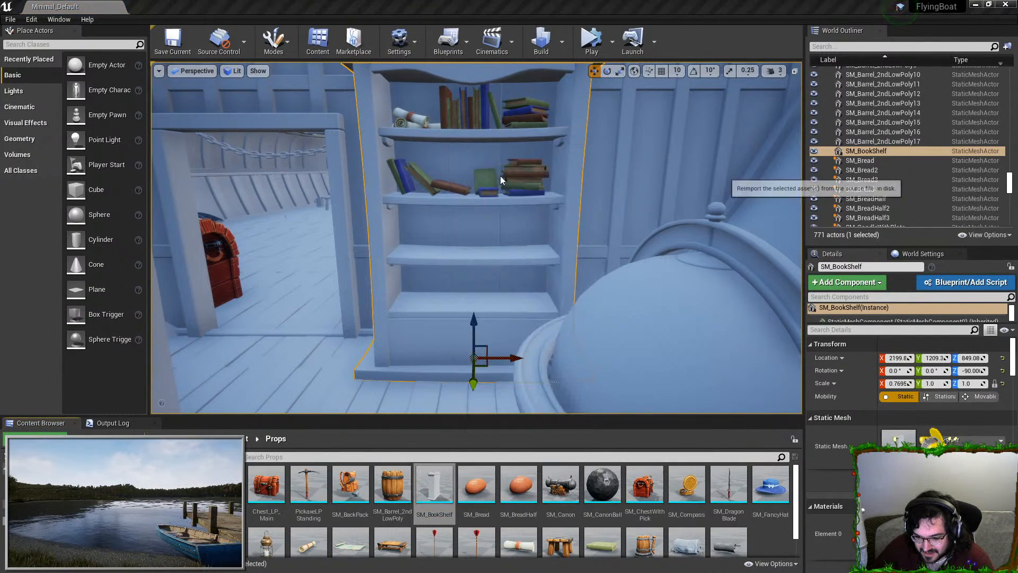
{"action": "left_click", "coordinate": [655, 378]}
{"action": "right_click_drag", "start_coordinate": [500, 215], "coordinate": [500, 216]}
{"action": "key", "text": "s"}
{"action": "key", "text": "w"}
{"action": "key", "text": "alt+Tab"}
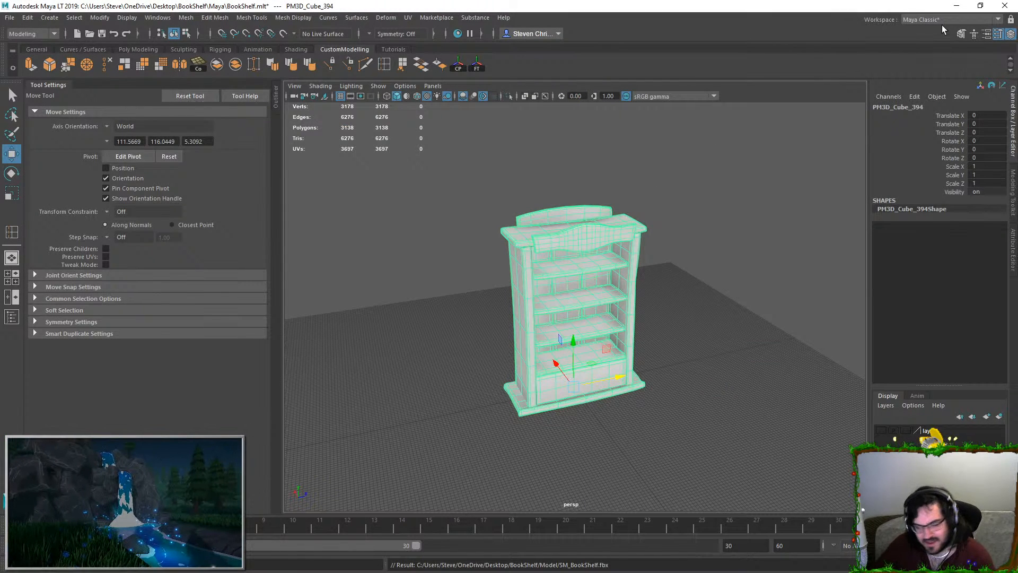
{"action": "left_click", "coordinate": [956, 8]}
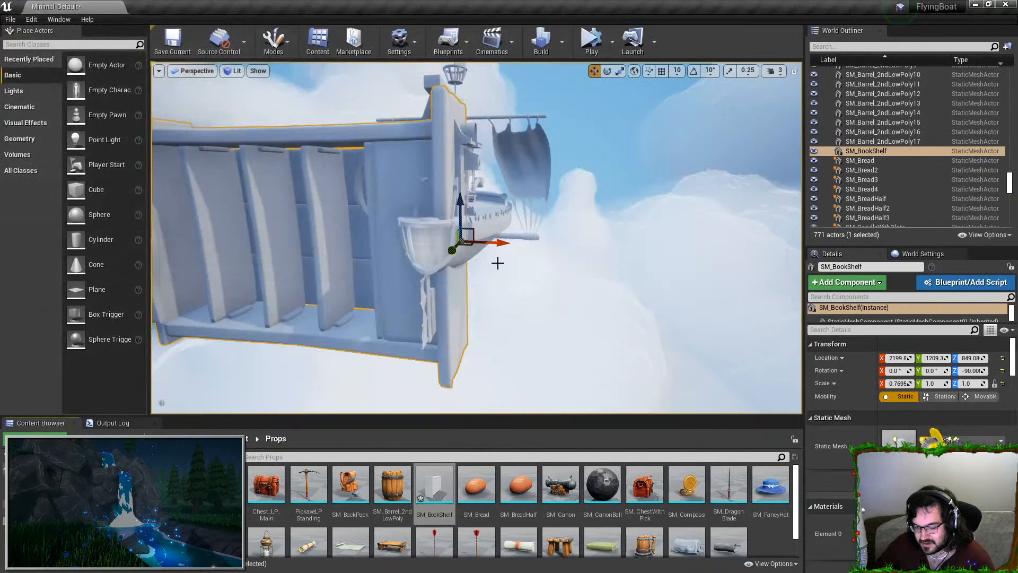
Remove the placed bookshelf from the level and force delete the SM_BookShelf mesh asset
{"action": "key", "text": "Delete"}
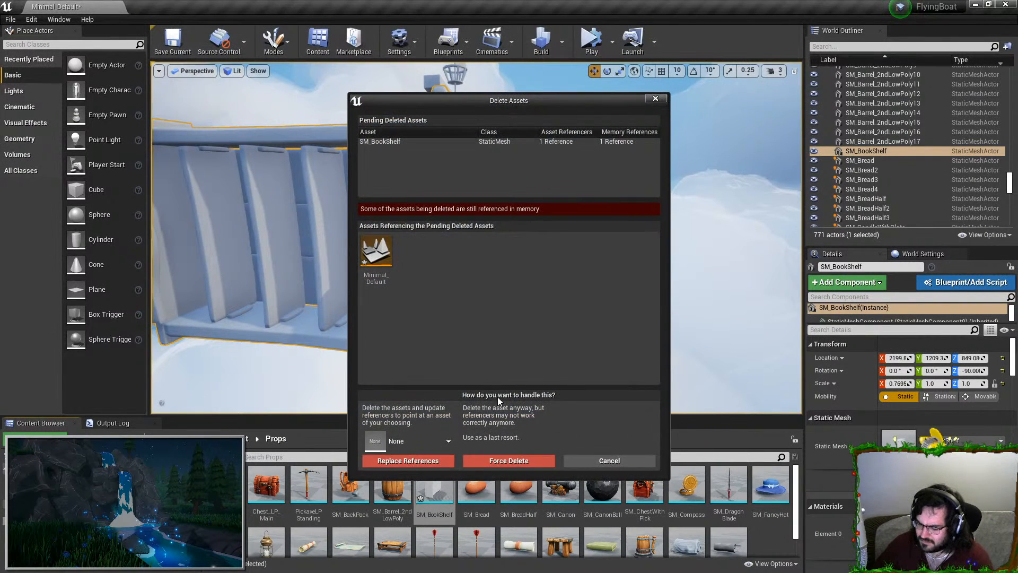
{"action": "left_click", "coordinate": [293, 253]}
{"action": "left_click", "coordinate": [620, 464]}
{"action": "left_click", "coordinate": [388, 203]}
{"action": "key", "text": "Delete"}
{"action": "left_click", "coordinate": [444, 487]}
{"action": "key", "text": "Delete"}
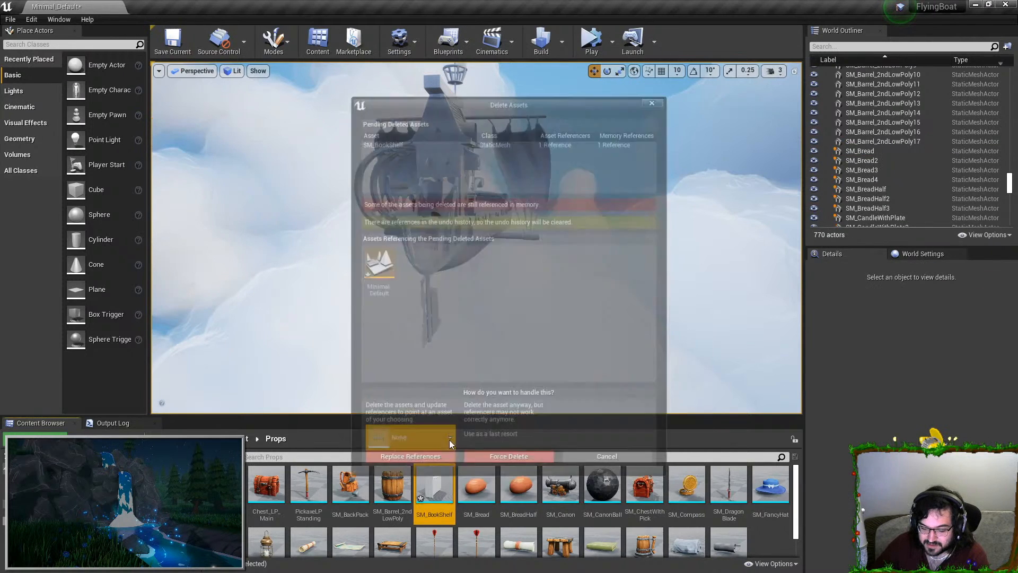
{"action": "left_click", "coordinate": [487, 455]}
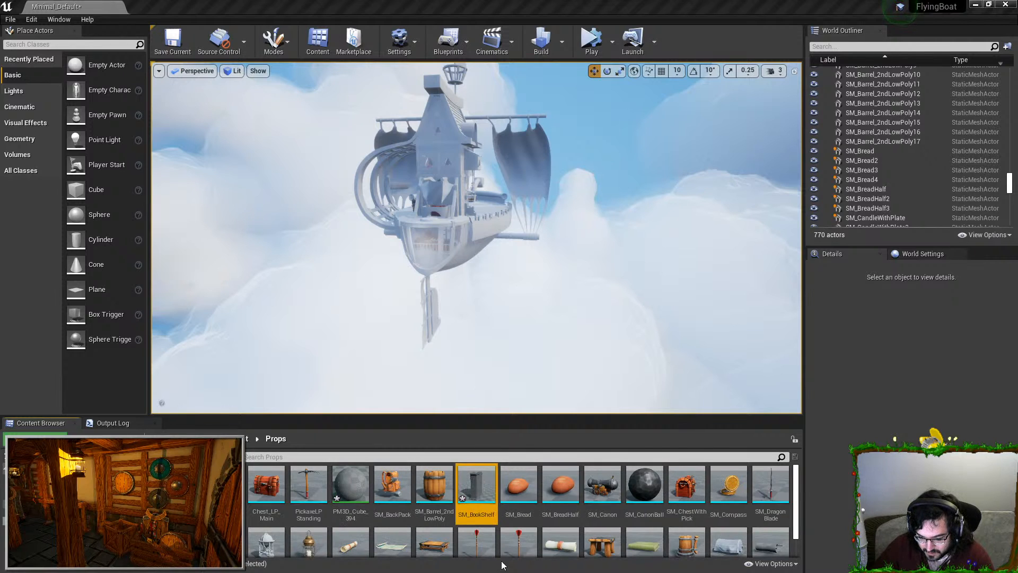
Place the newly imported SM_BookShelf mesh inside the ship's cabin by the books
{"action": "left_click_drag", "start_coordinate": [472, 483], "coordinate": [463, 219]}
{"action": "key", "text": "Delete"}
{"action": "scroll", "coordinate": [448, 246], "scroll_direction": "up", "scroll_amount": 6}
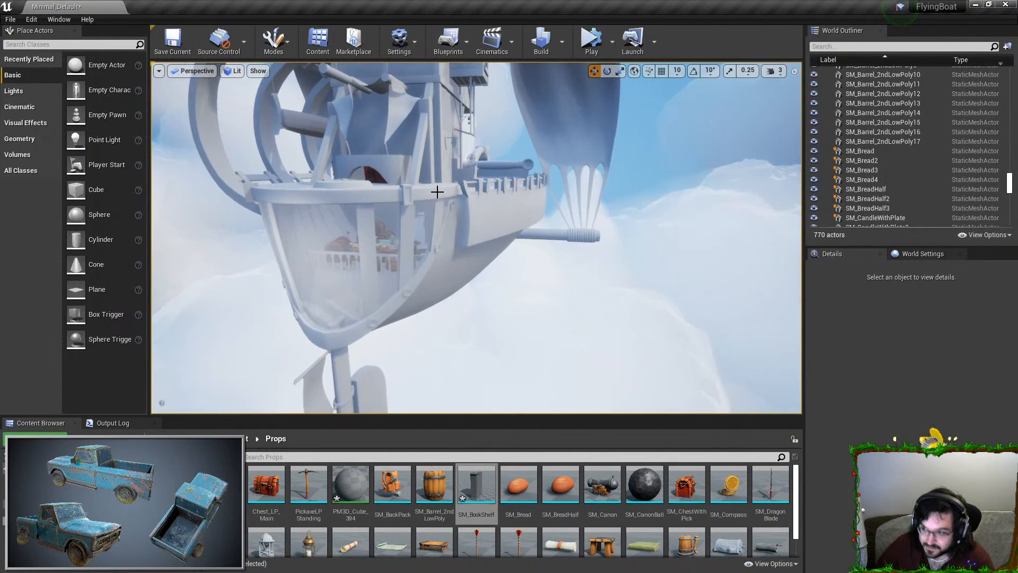
{"action": "key", "text": "w"}
{"action": "right_click_drag", "start_coordinate": [450, 301], "coordinate": [504, 345]}
{"action": "left_click_drag", "start_coordinate": [475, 487], "coordinate": [479, 359]}
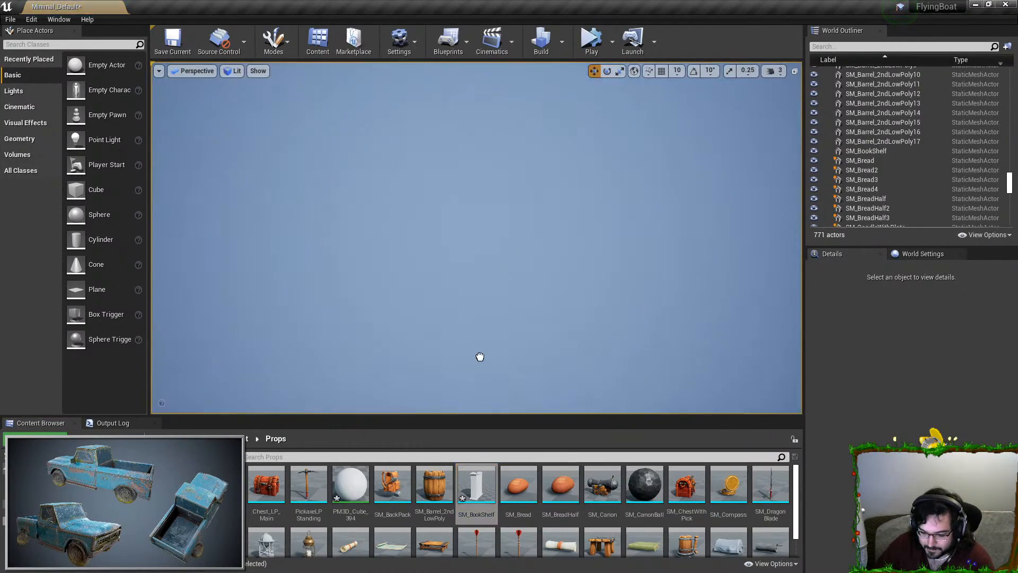
{"action": "double_click", "coordinate": [483, 347]}
{"action": "left_click", "coordinate": [1005, 4]}
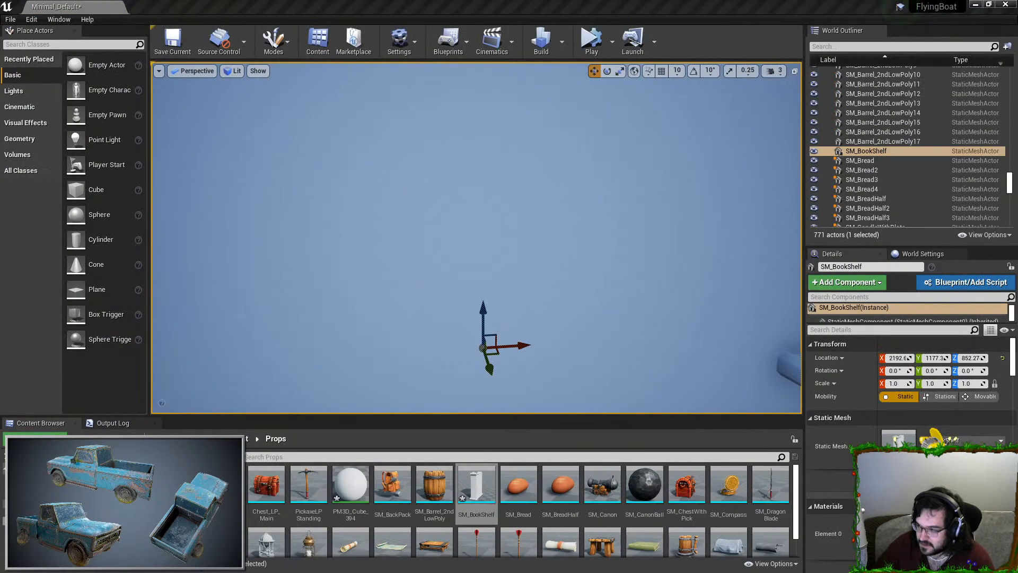
Set the bookshelf's uniform scale to 0.4 and rotate it about -89 degrees around the vertical axis
{"action": "left_click", "coordinate": [895, 383]}
{"action": "type", "text": "0.4"}
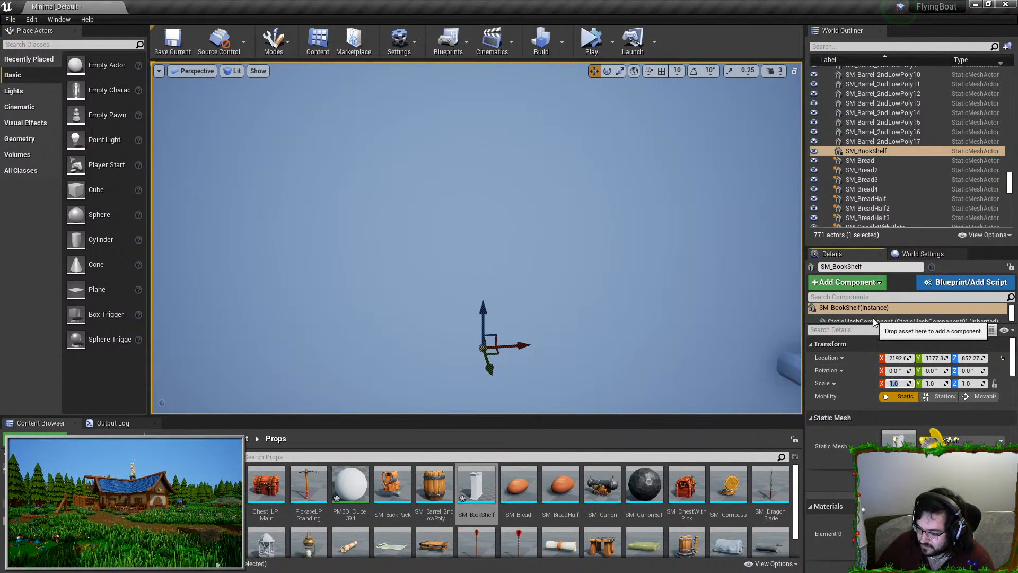
{"action": "key", "text": "Return"}
{"action": "key", "text": "e"}
{"action": "left_click_drag", "start_coordinate": [434, 329], "coordinate": [476, 361]}
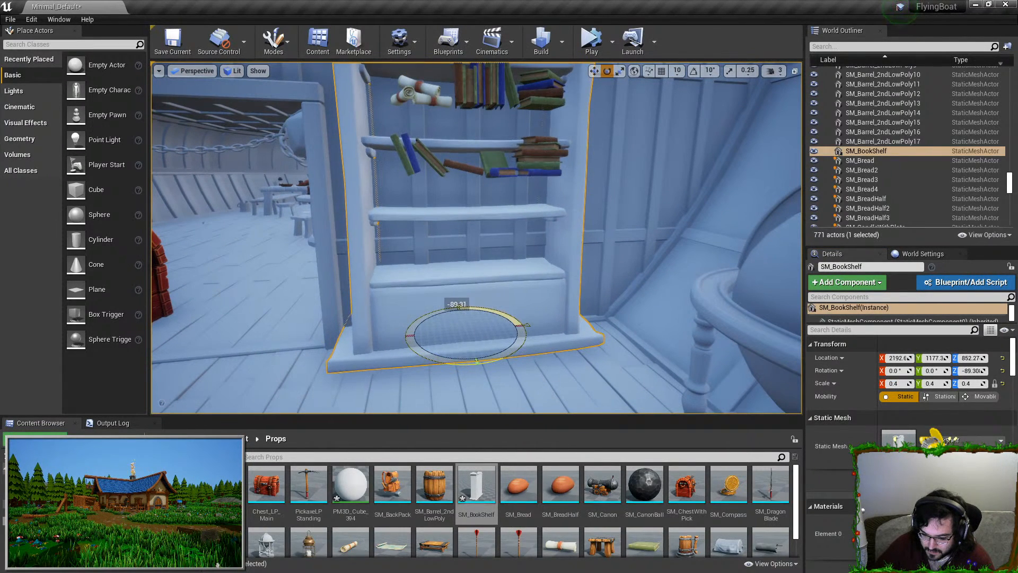
{"action": "key", "text": "s"}
Move the bookshelf back towards the cabin wall beside the doorway, behind the books
{"action": "right_click_drag", "start_coordinate": [476, 361], "coordinate": [472, 342]}
{"action": "key", "text": "w"}
{"action": "left_click_drag", "start_coordinate": [471, 353], "coordinate": [476, 359]}
{"action": "key", "text": "d"}
{"action": "right_click_drag", "start_coordinate": [503, 338], "coordinate": [512, 331]}
{"action": "left_click_drag", "start_coordinate": [467, 354], "coordinate": [471, 354]}
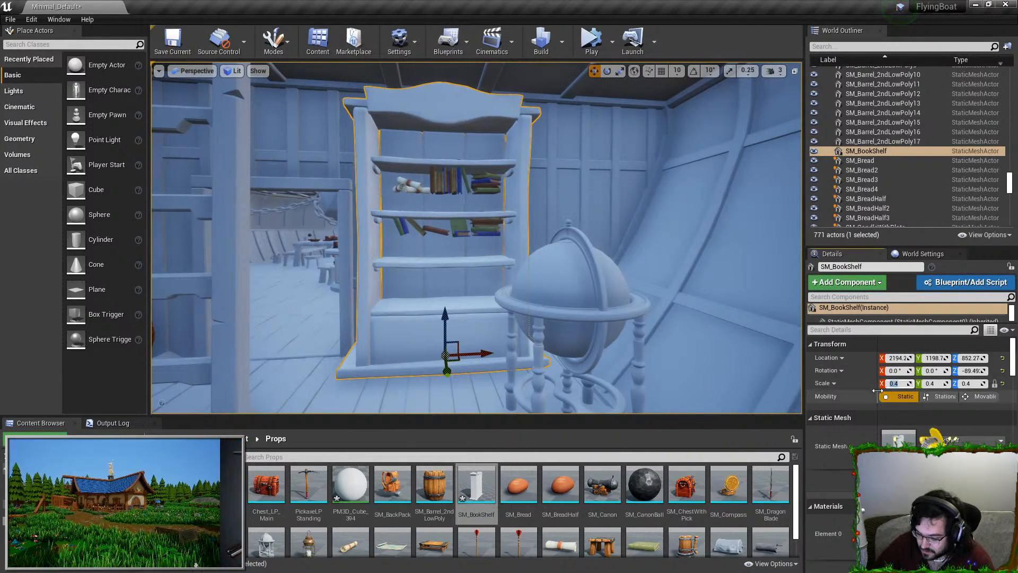
Try uniform scales of 0.3 and 0.35 on the bookshelf, and set it to 0.34
{"action": "key", "text": "Return"}
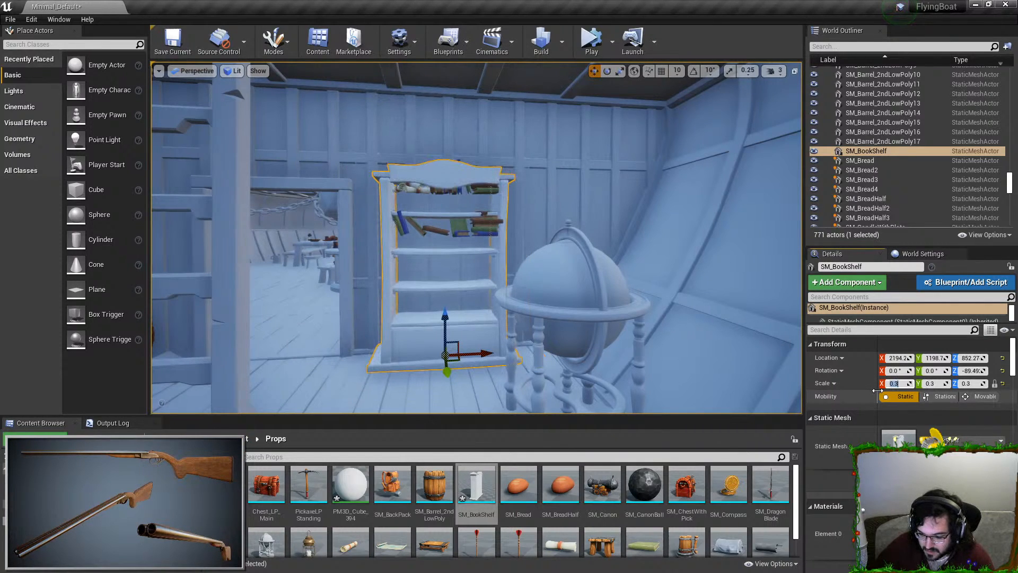
{"action": "type", "text": ".35"}
{"action": "key", "text": "Return"}
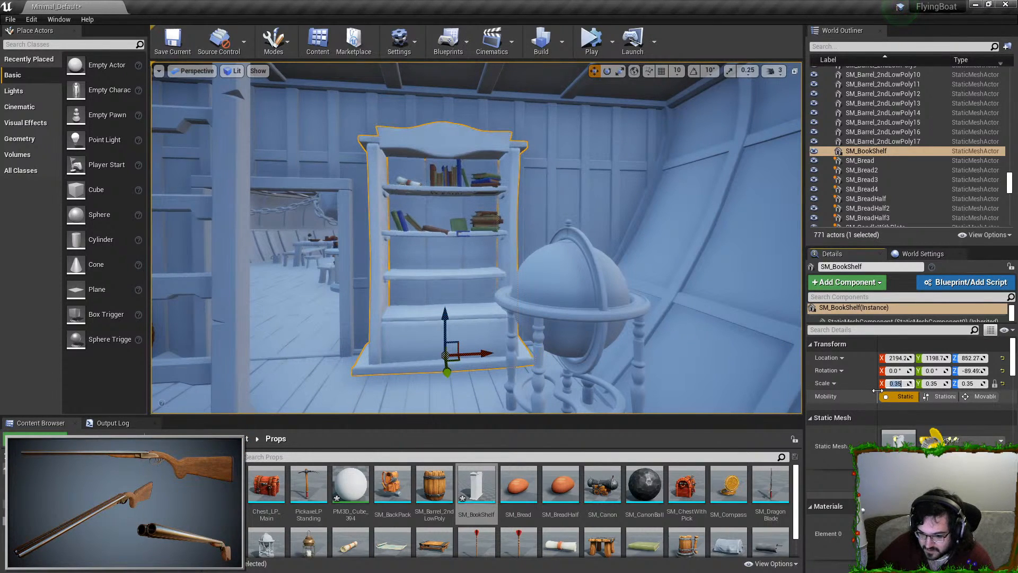
{"action": "type", "text": ".34"}
{"action": "key", "text": "Return"}
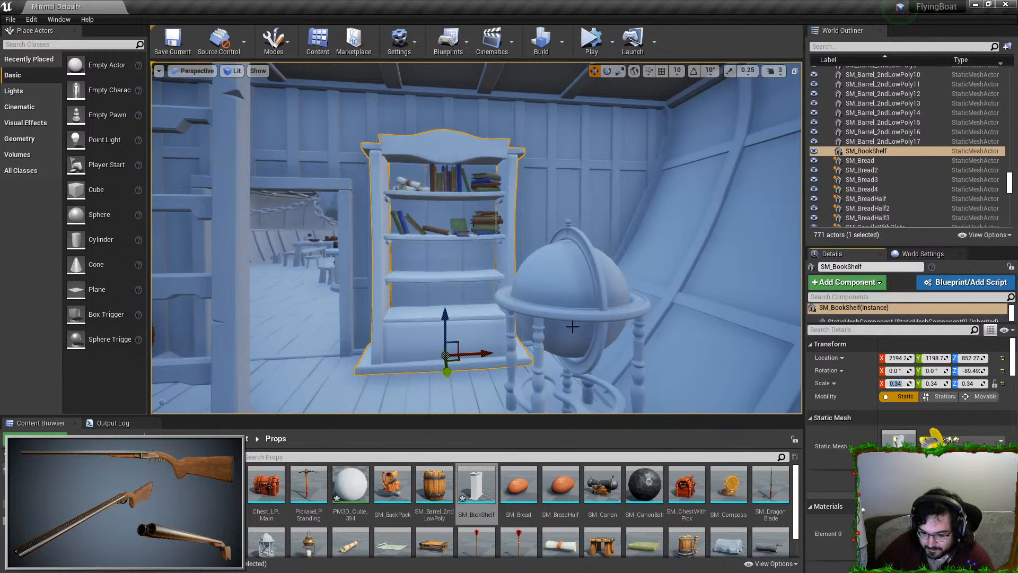
Nudge the bookshelf sideways to an X location of about 2196 so the books fit inside
{"action": "key", "text": "f"}
{"action": "left_click_drag", "start_coordinate": [516, 352], "coordinate": [519, 351]}
{"action": "key", "text": "Escape"}
{"action": "right_click_drag", "start_coordinate": [519, 352], "coordinate": [509, 313]}
{"action": "left_click", "coordinate": [348, 305]}
{"action": "right_click_drag", "start_coordinate": [347, 304], "coordinate": [374, 301]}
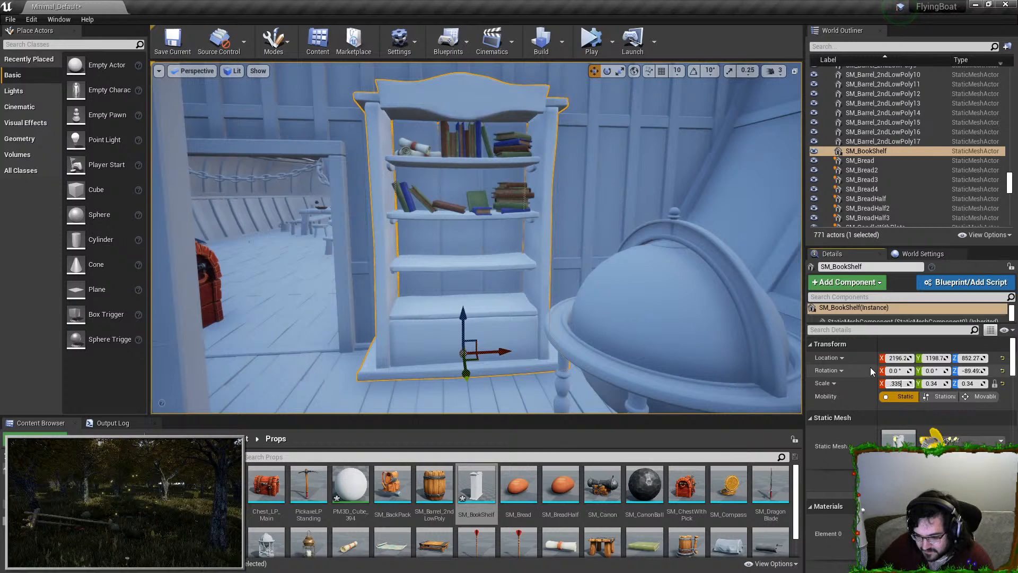
Try uniform scales of 0.335 and 0.338 on the bookshelf, and set it to 0.339
{"action": "key", "text": "Return"}
{"action": "type", "text": ".338"}
{"action": "key", "text": "Return"}
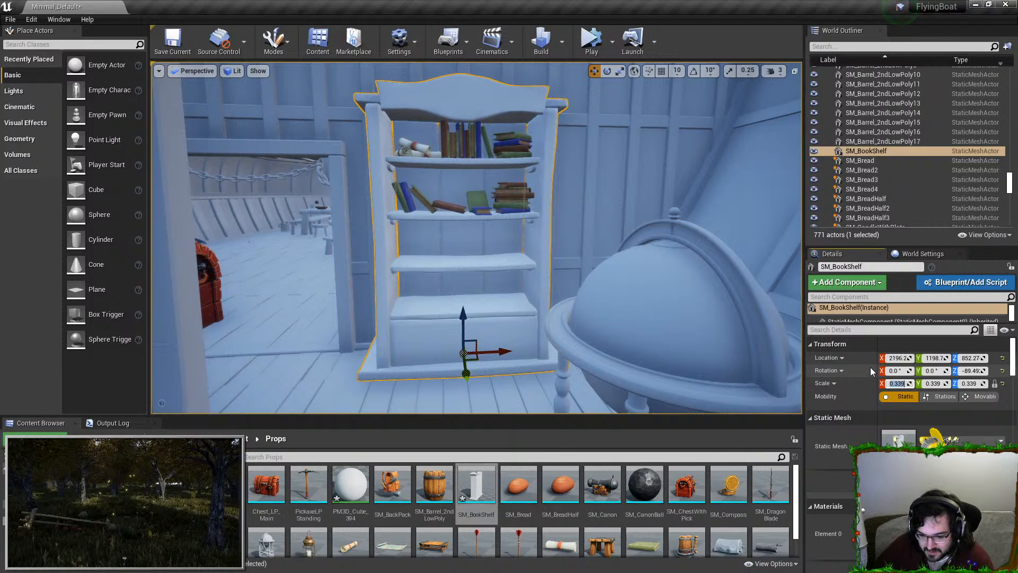
{"action": "key", "text": "Escape"}
{"action": "right_click_drag", "start_coordinate": [482, 234], "coordinate": [538, 186]}
{"action": "key", "text": "w"}
{"action": "key", "text": "w"}
{"action": "key", "text": "w"}
{"action": "key", "text": "s"}
{"action": "key", "text": "s"}
{"action": "left_click", "coordinate": [538, 186]}
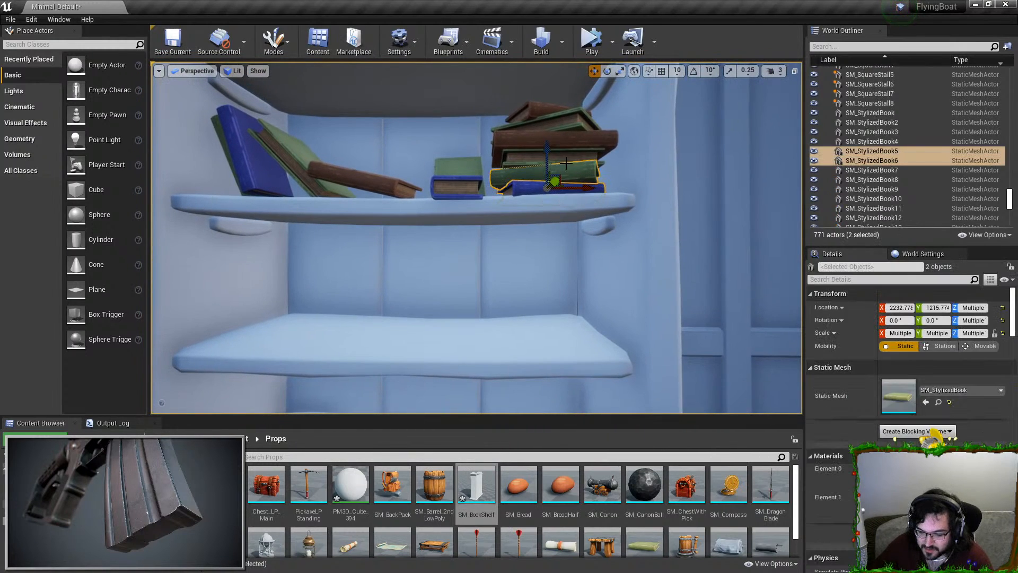
{"action": "left_click", "coordinate": [572, 125], "text": "ctrl"}
{"action": "left_click", "coordinate": [557, 139], "text": "ctrl"}
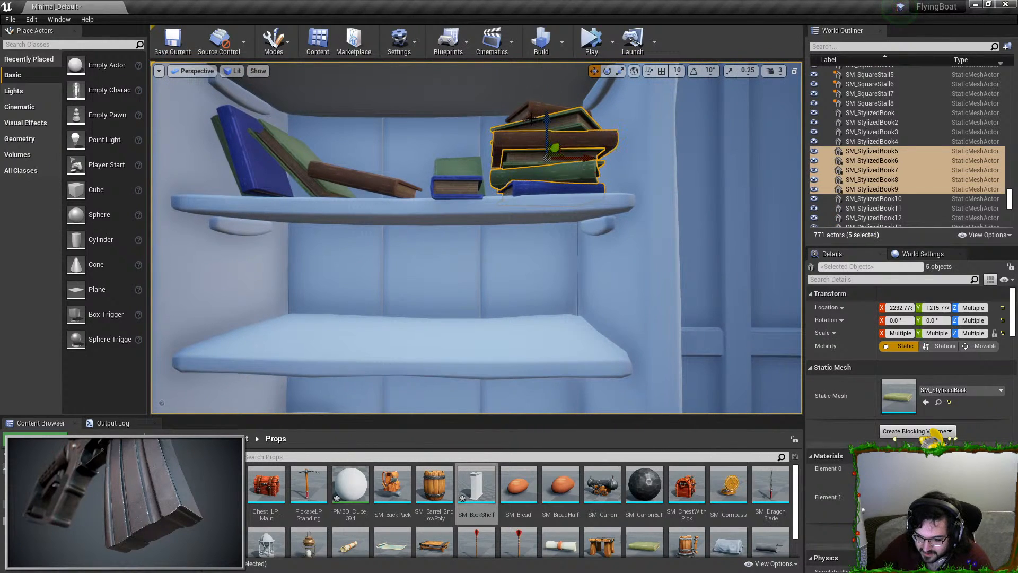
{"action": "left_click", "coordinate": [463, 166], "text": "ctrl"}
{"action": "left_click", "coordinate": [464, 168], "text": "ctrl"}
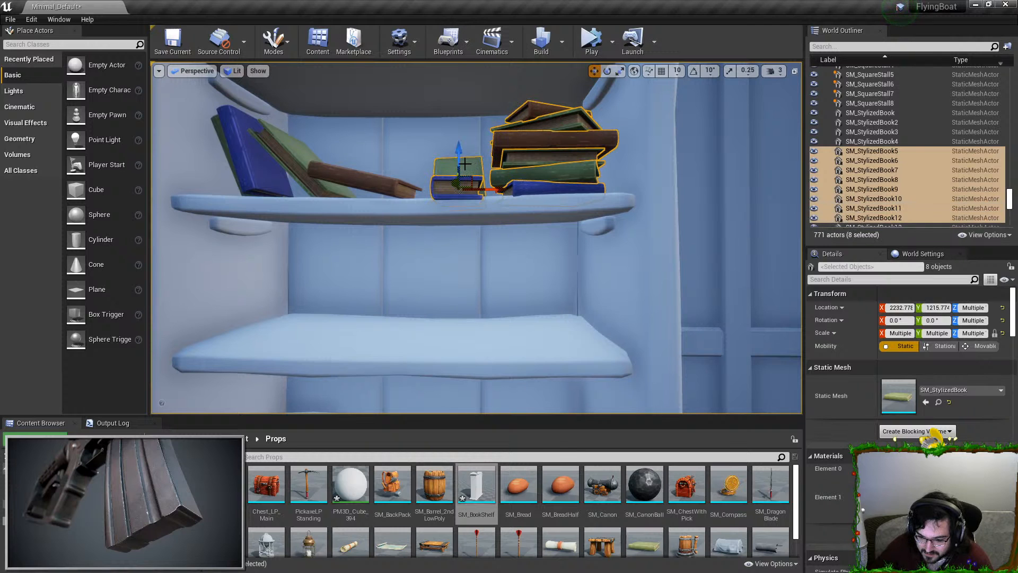
{"action": "key", "text": "Escape"}
{"action": "key", "text": "s"}
{"action": "right_click_drag", "start_coordinate": [461, 155], "coordinate": [538, 321]}
{"action": "left_click", "coordinate": [531, 290]}
{"action": "key", "text": "e"}
{"action": "left_click_drag", "start_coordinate": [522, 323], "coordinate": [538, 323]}
{"action": "key", "text": "ctrl+z"}
{"action": "key", "text": "Escape"}
Lower the bookshelf to a Z location of about 850.5 so its base rests on the floor
{"action": "right_click_drag", "start_coordinate": [540, 331], "coordinate": [583, 371]}
{"action": "key", "text": "w"}
{"action": "right_click_drag", "start_coordinate": [471, 328], "coordinate": [700, 310]}
{"action": "key", "text": "a"}
{"action": "key", "text": "w"}
{"action": "key", "text": "a"}
{"action": "left_click", "coordinate": [474, 210]}
{"action": "mouse_move", "coordinate": [474, 210]}
{"action": "right_mouse_down"}
{"action": "mouse_move", "coordinate": [476, 238]}
{"action": "mouse_move", "coordinate": [475, 207]}
{"action": "right_mouse_up"}
{"action": "key", "text": "w"}
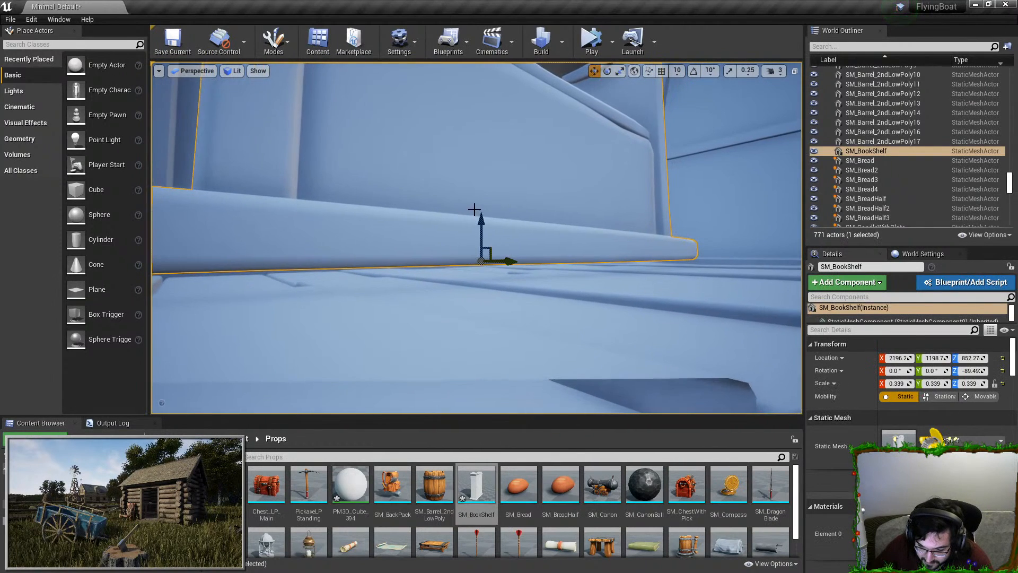
{"action": "left_click_drag", "start_coordinate": [481, 217], "coordinate": [481, 228]}
{"action": "mouse_move", "coordinate": [482, 228]}
{"action": "right_mouse_down"}
{"action": "mouse_move", "coordinate": [515, 174]}
{"action": "mouse_move", "coordinate": [485, 239]}
{"action": "mouse_move", "coordinate": [474, 170]}
{"action": "mouse_move", "coordinate": [480, 228]}
{"action": "right_mouse_up"}
{"action": "key", "text": "s"}
{"action": "key", "text": "w"}
{"action": "key", "text": "s"}
{"action": "left_click", "coordinate": [490, 269]}
{"action": "left_click", "coordinate": [565, 279], "text": "ctrl"}
{"action": "left_click", "coordinate": [551, 241], "text": "ctrl"}
{"action": "left_click", "coordinate": [657, 201], "text": "ctrl"}
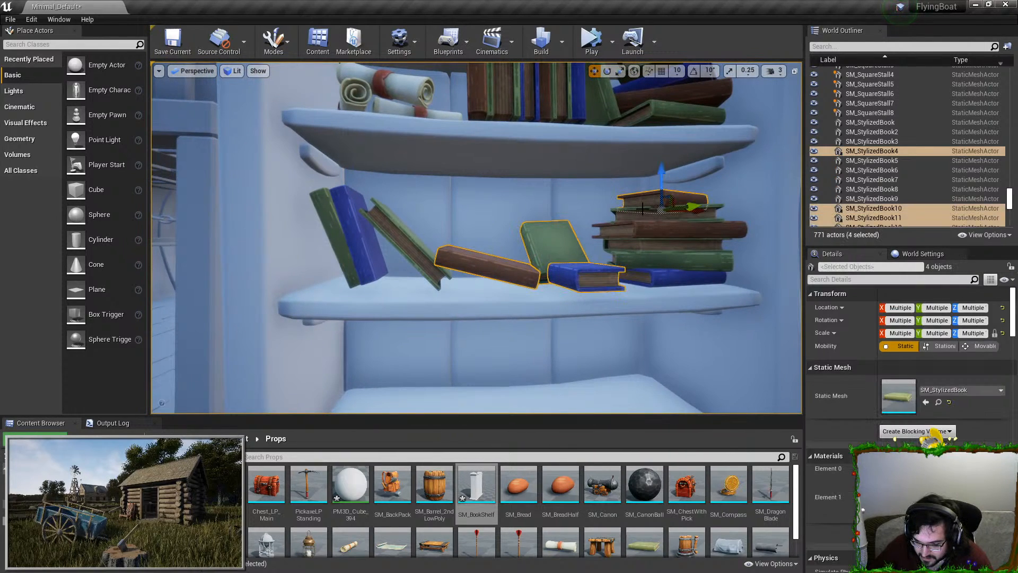
{"action": "left_click", "coordinate": [639, 214], "text": "ctrl"}
{"action": "left_click", "coordinate": [632, 260], "text": "ctrl"}
Set the bookshelf's uniform scale back to 0.34
{"action": "left_click", "coordinate": [631, 308]}
{"action": "scroll", "coordinate": [631, 308], "scroll_direction": "down", "scroll_amount": 4}
{"action": "left_click", "coordinate": [897, 384]}
{"action": "type", "text": "0.34"}
{"action": "key", "text": "Return"}
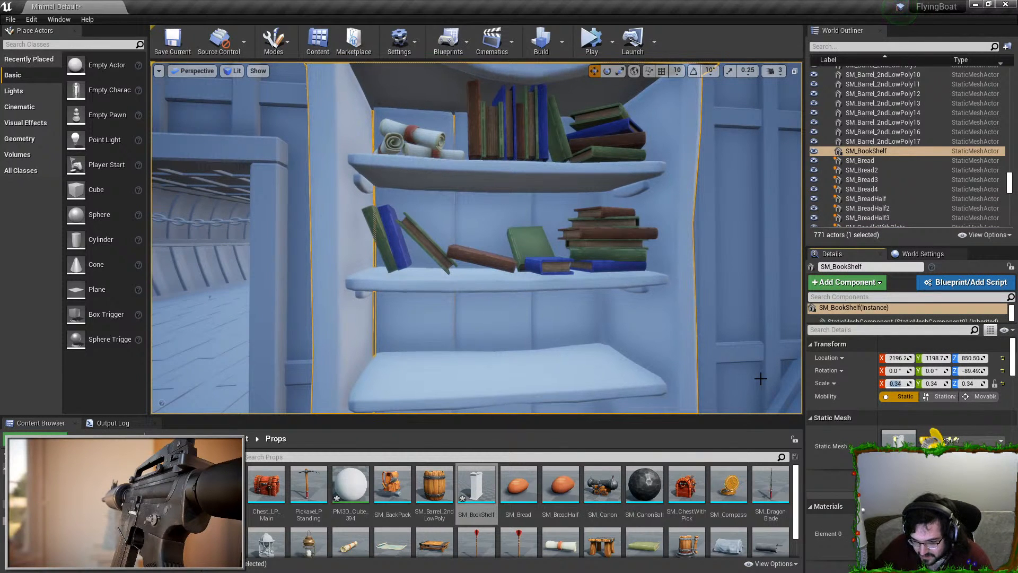
{"action": "right_click_drag", "start_coordinate": [659, 280], "coordinate": [689, 313]}
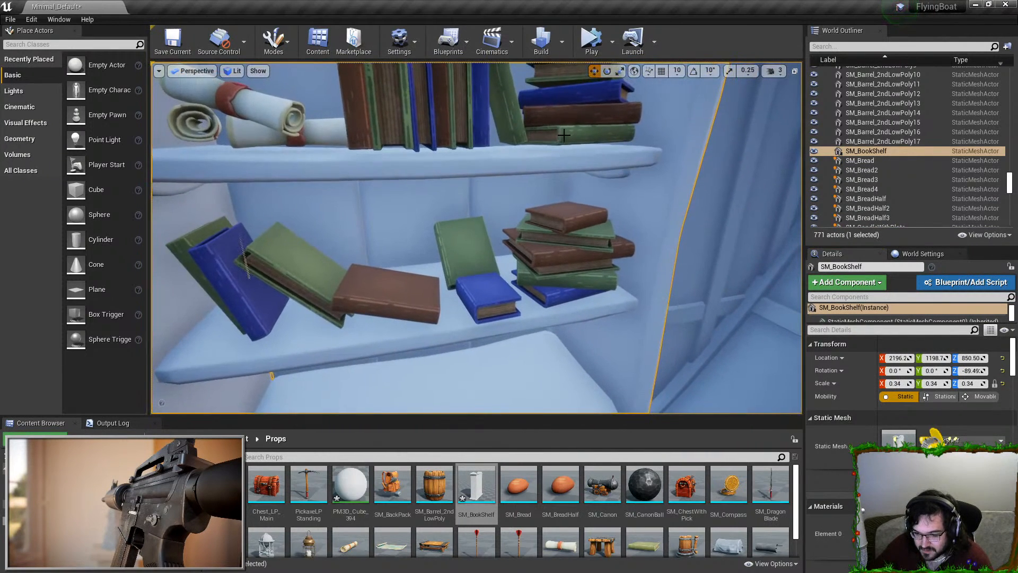
{"action": "left_click", "coordinate": [566, 135]}
{"action": "left_click", "coordinate": [578, 112], "text": "shift"}
{"action": "left_click", "coordinate": [590, 101], "text": "shift"}
{"action": "right_click_drag", "start_coordinate": [589, 100], "coordinate": [589, 82]}
{"action": "left_click", "coordinate": [559, 98], "text": "shift"}
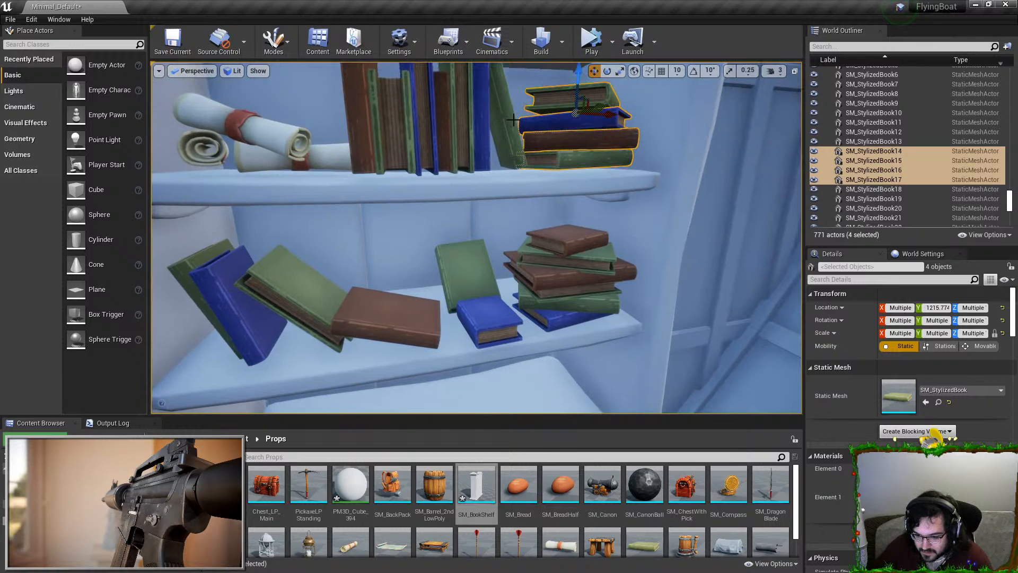
{"action": "left_click", "coordinate": [511, 121], "text": "shift"}
{"action": "scroll", "coordinate": [465, 230], "scroll_direction": "up", "scroll_amount": 2}
Try a uniform scale of 0.35 on the bookshelf, and set it to 0.342 so the books rest on the shelves
{"action": "left_click", "coordinate": [472, 241]}
{"action": "left_click", "coordinate": [893, 383]}
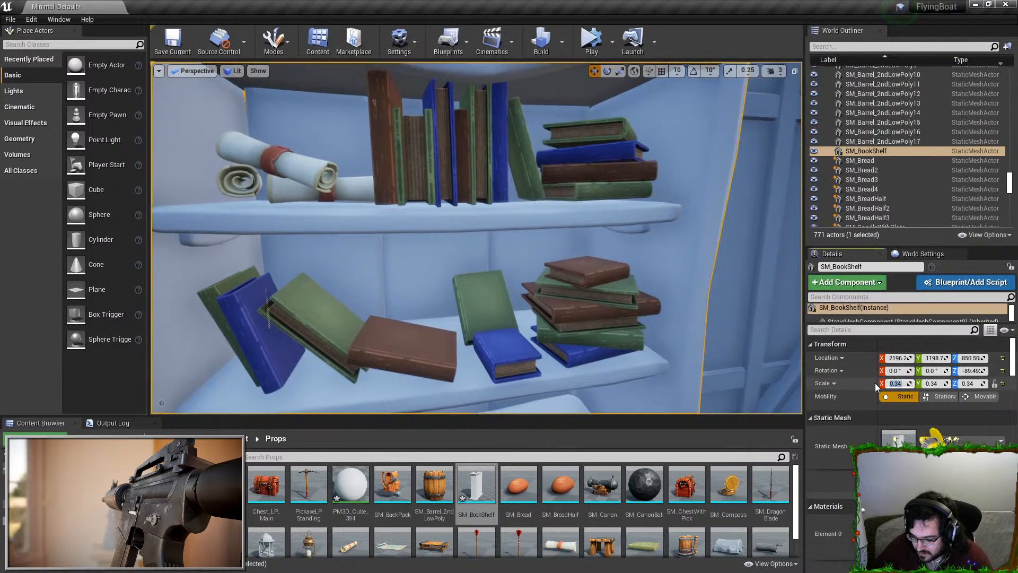
{"action": "type", "text": "0.35"}
{"action": "key", "text": "Return"}
{"action": "type", "text": ".342"}
{"action": "key", "text": "Return"}
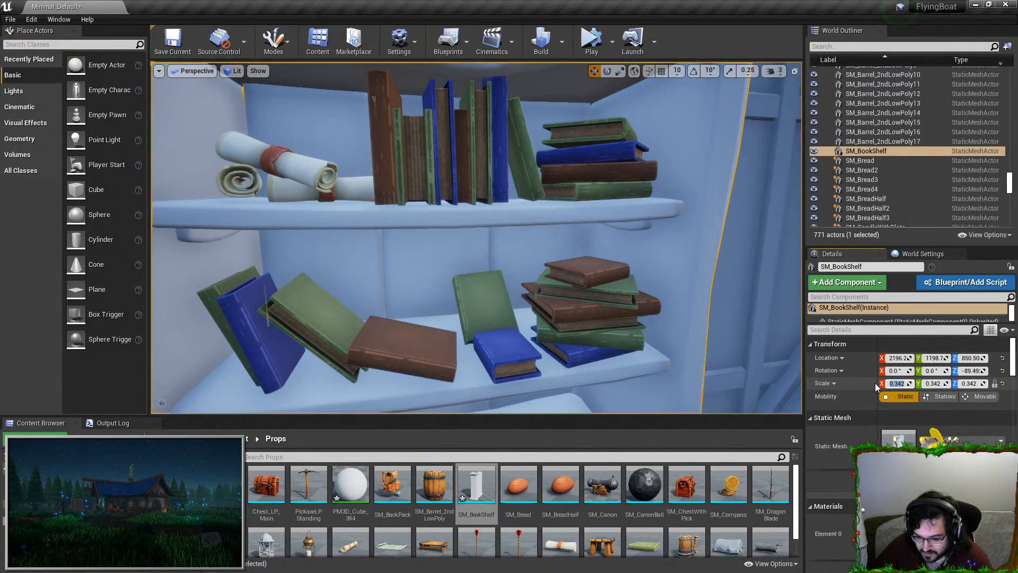
{"action": "scroll", "coordinate": [327, 206], "scroll_direction": "down", "scroll_amount": 6}
{"action": "key", "text": "Escape"}
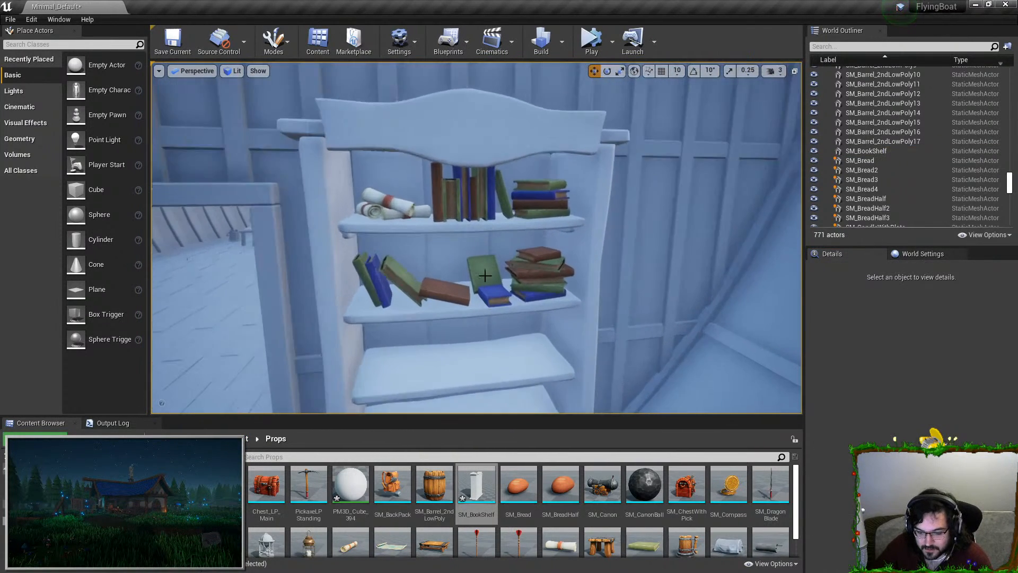
Tilt the uppermost scroll on the top shelf by about 9 degrees so it rests on the other scrolls
{"action": "left_click", "coordinate": [335, 199]}
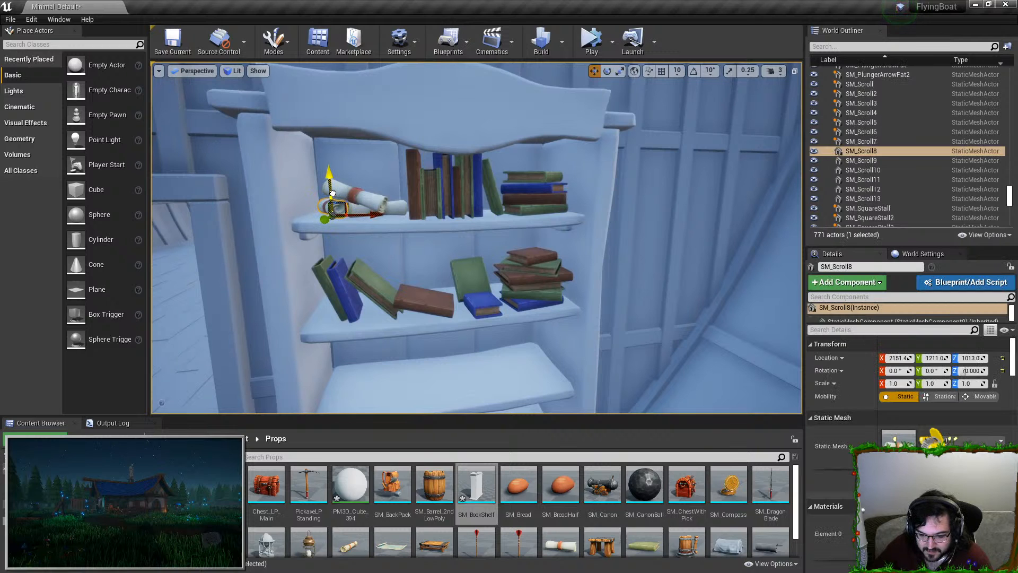
{"action": "left_click", "coordinate": [355, 190]}
{"action": "key", "text": "e"}
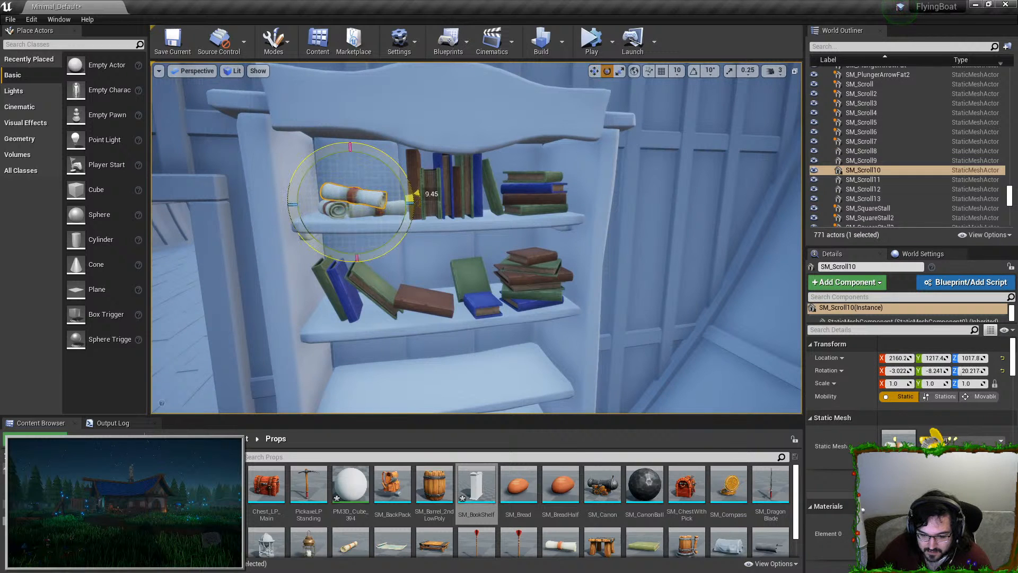
{"action": "left_click_drag", "start_coordinate": [416, 195], "coordinate": [417, 199]}
{"action": "key", "text": "Escape"}
{"action": "key", "text": "s"}
{"action": "right_click_drag", "start_coordinate": [474, 340], "coordinate": [460, 386]}
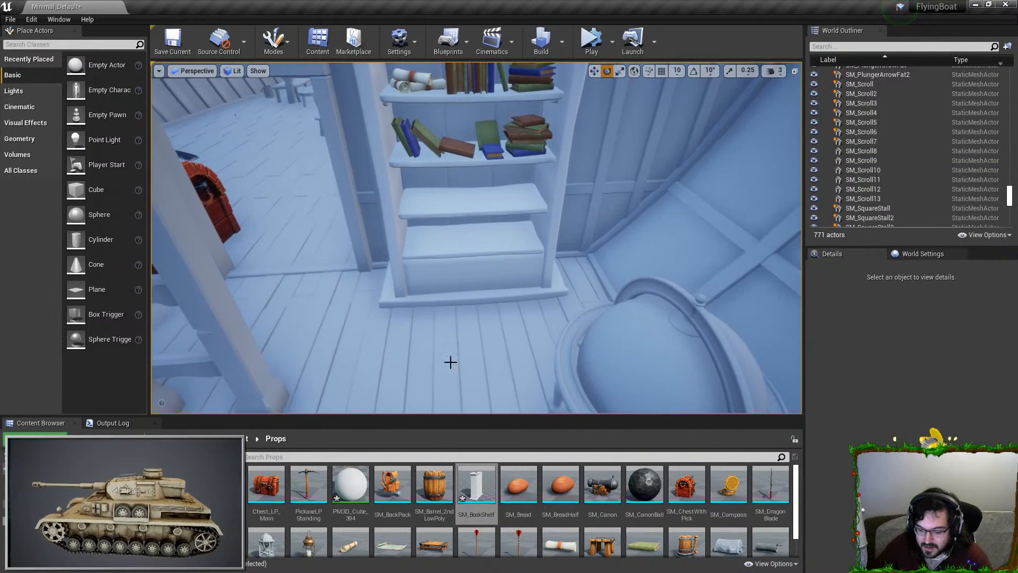
Import the exported bookshelf base color, normal and OcclusionRoughnessMetallic textures into the project's Textures folder
{"action": "left_click", "coordinate": [48, 512]}
{"action": "left_click", "coordinate": [47, 537]}
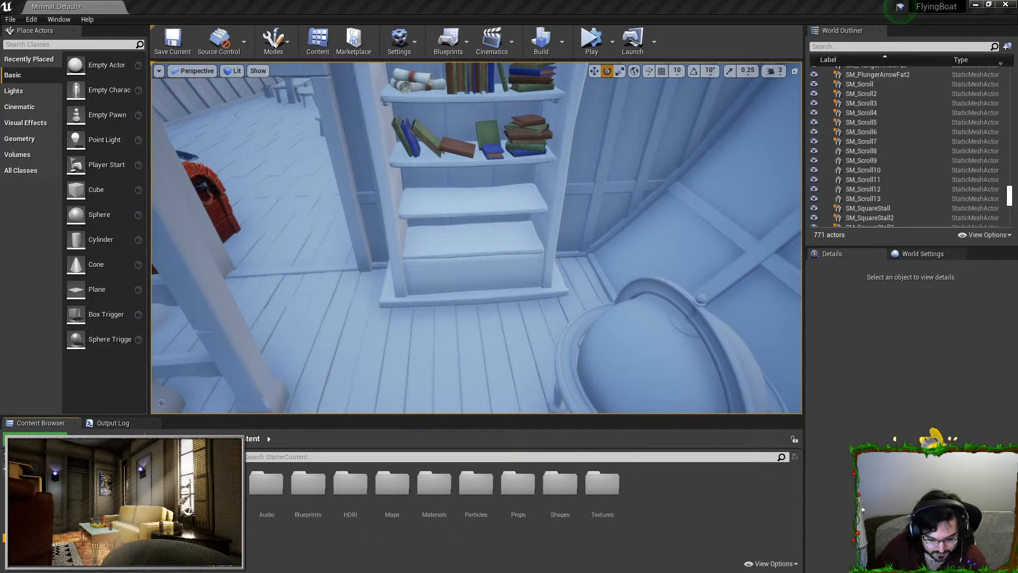
{"action": "left_click", "coordinate": [48, 529]}
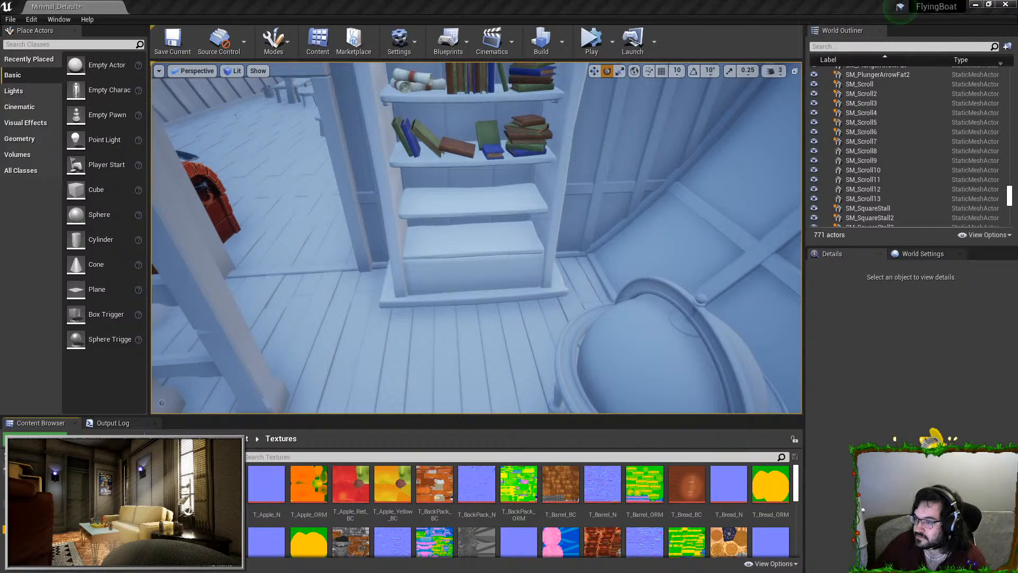
{"action": "left_click_drag", "start_coordinate": [661, 498], "coordinate": [661, 493]}
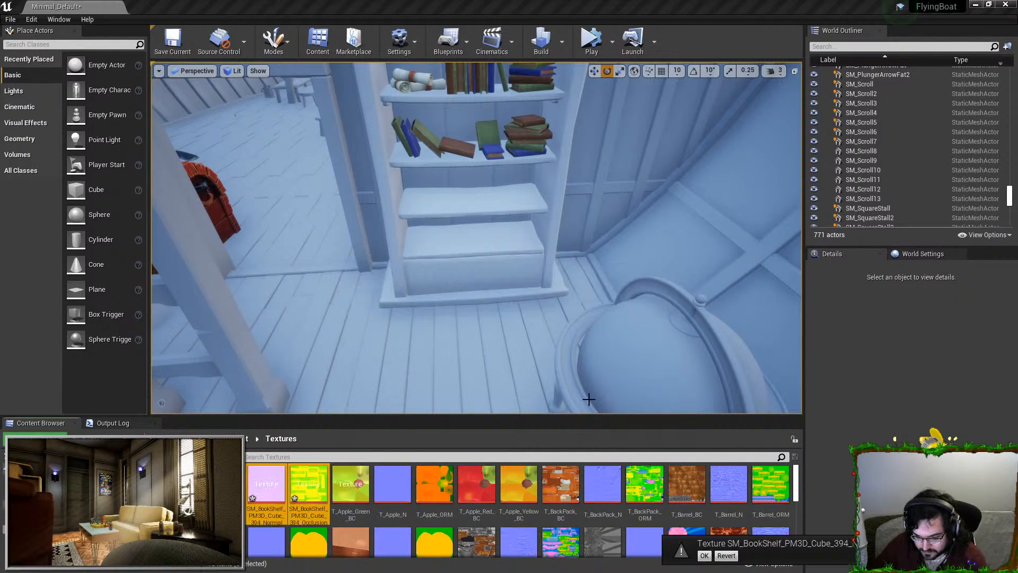
Rename the three imported bookshelf textures as T_BookShelf_BC, T_BookShelf_N and T_BookShelf_ORM
{"action": "left_click", "coordinate": [216, 498]}
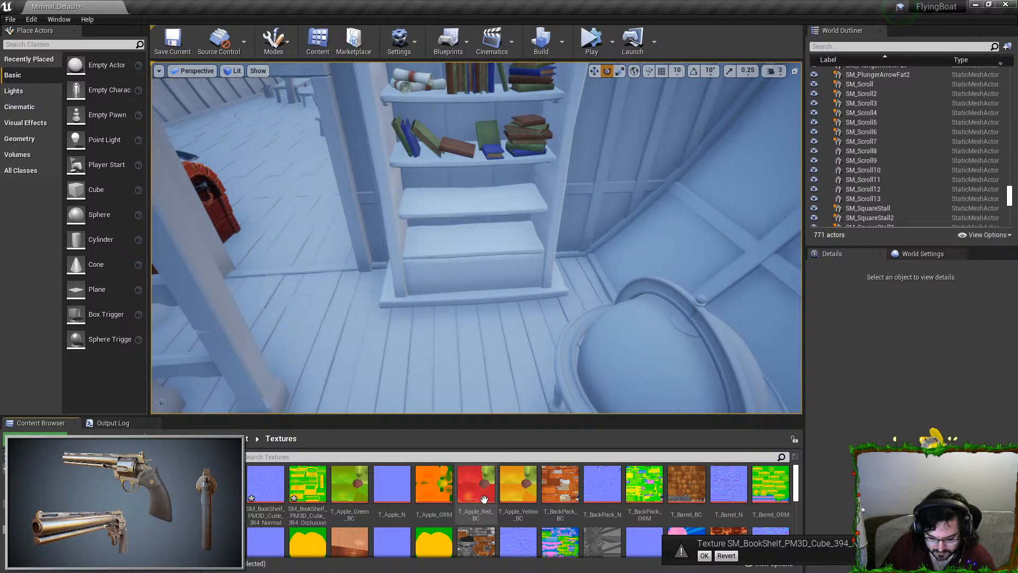
{"action": "left_click", "coordinate": [250, 519]}
{"action": "left_click", "coordinate": [235, 517]}
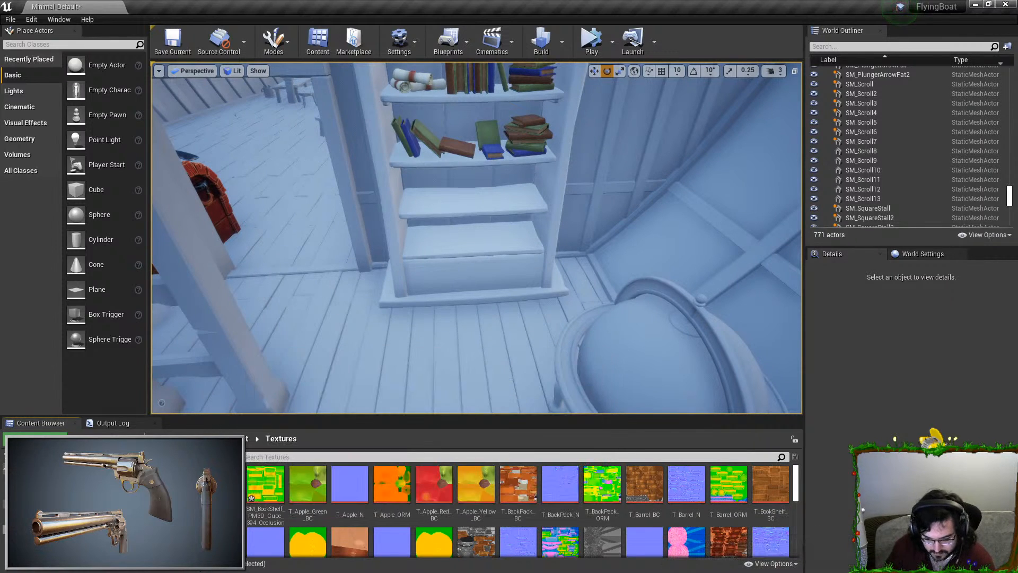
{"action": "key", "text": "Return"}
{"action": "left_click", "coordinate": [224, 517]}
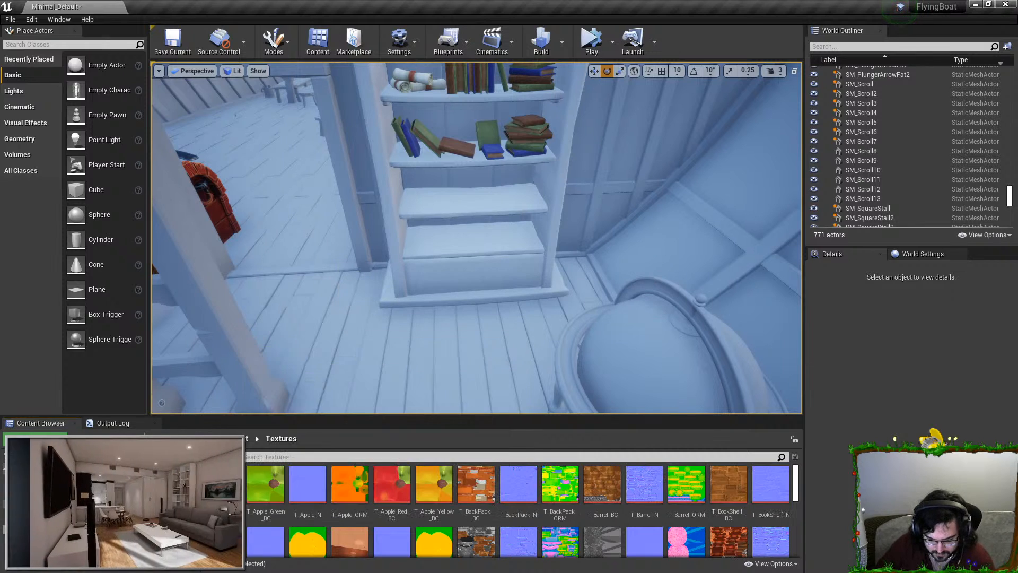
{"action": "key", "text": "Return"}
{"action": "left_click", "coordinate": [686, 483]}
{"action": "right_click_drag", "start_coordinate": [657, 371], "coordinate": [658, 329]}
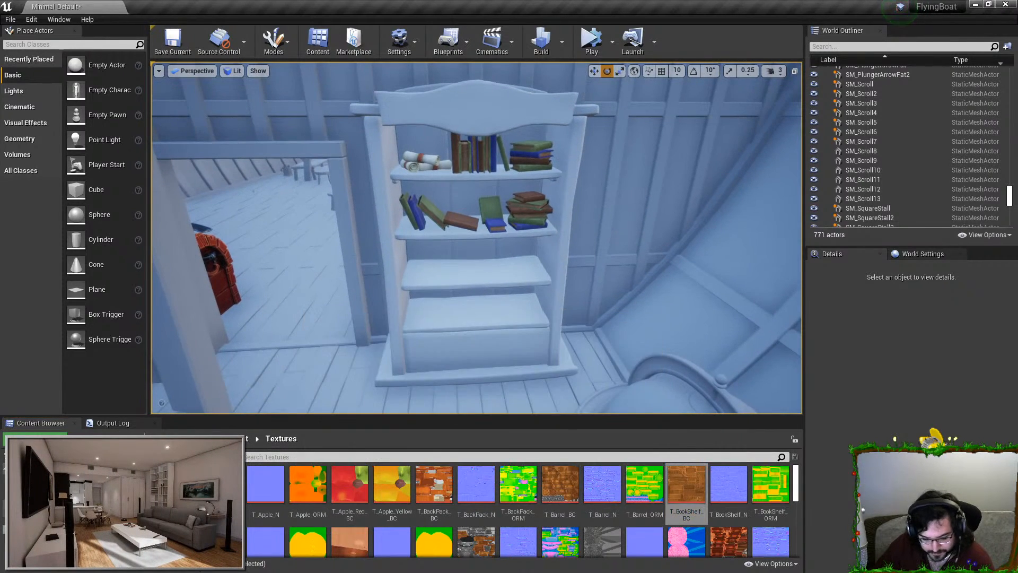
Find the M_SquareStall material in the Materials folder, duplicate it and name the copy M_BookShelf
{"action": "left_click", "coordinate": [69, 509]}
{"action": "right_click_drag", "start_coordinate": [424, 318], "coordinate": [265, 318]}
{"action": "right_click_drag", "start_coordinate": [523, 297], "coordinate": [466, 299]}
{"action": "left_click", "coordinate": [527, 282]}
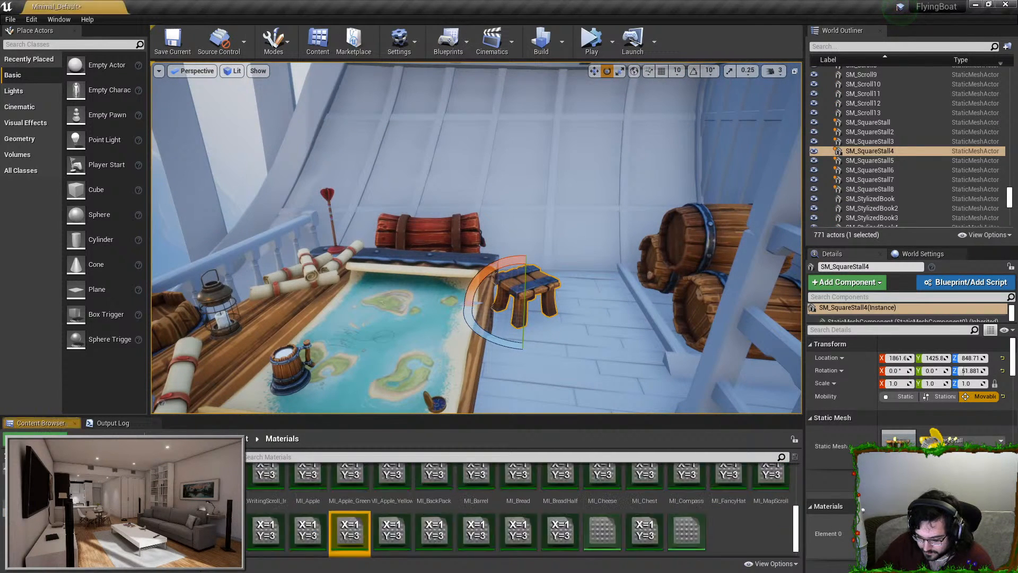
{"action": "left_click", "coordinate": [368, 456]}
{"action": "type", "text": "sta"}
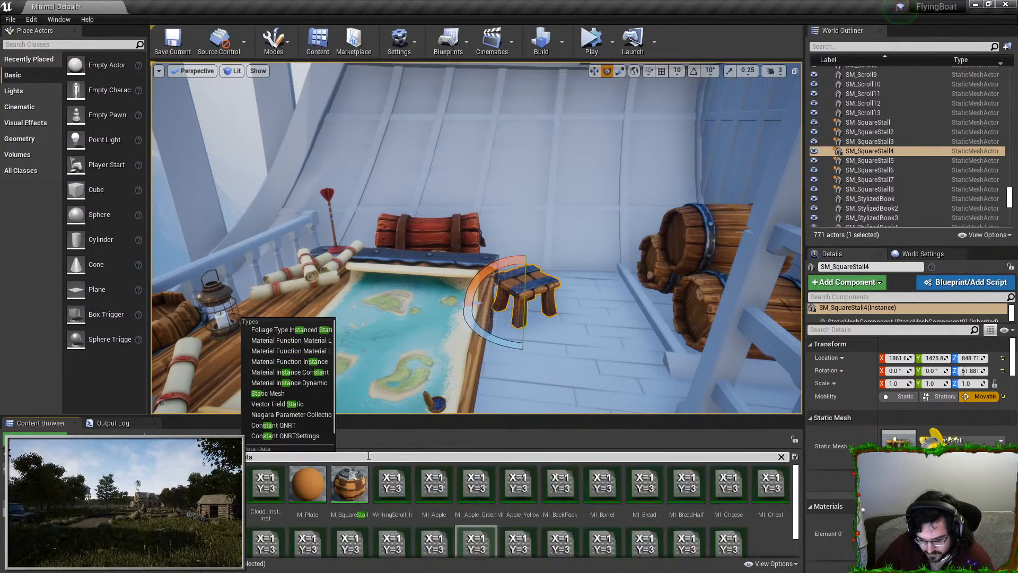
{"action": "right_click", "coordinate": [265, 481]}
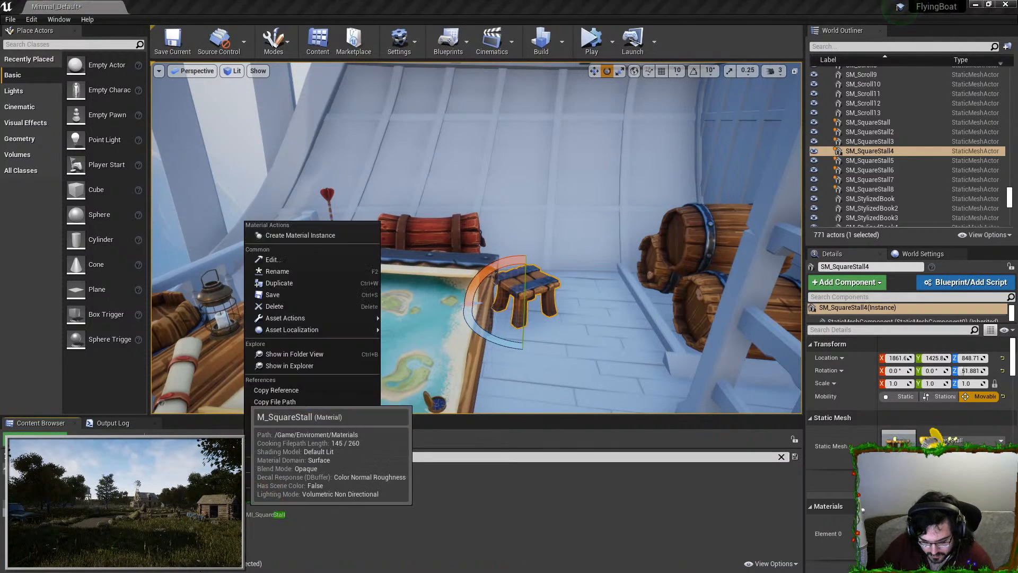
{"action": "left_click", "coordinate": [273, 285]}
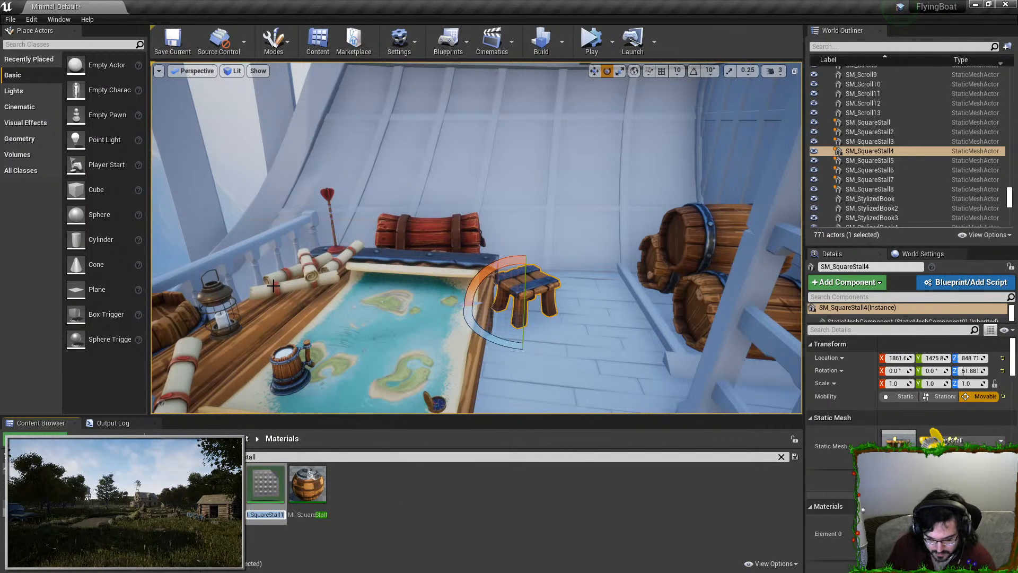
{"action": "key", "text": "Return"}
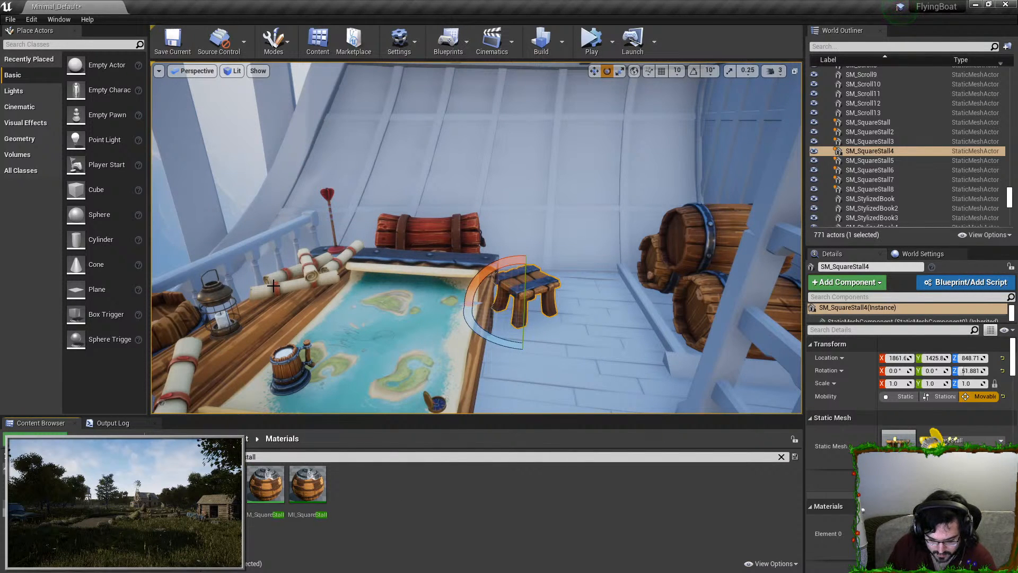
Search the content for "booksh", open the SM_BookShelf mesh and assign the M_BookShelf material to it
{"action": "right_click_drag", "start_coordinate": [330, 277], "coordinate": [450, 275]}
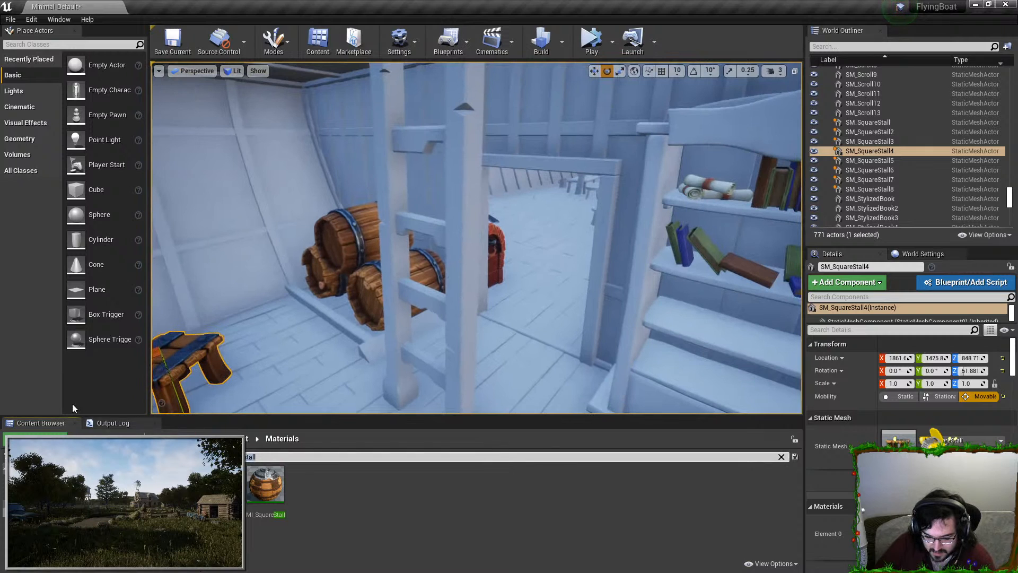
{"action": "type", "text": "booksh"}
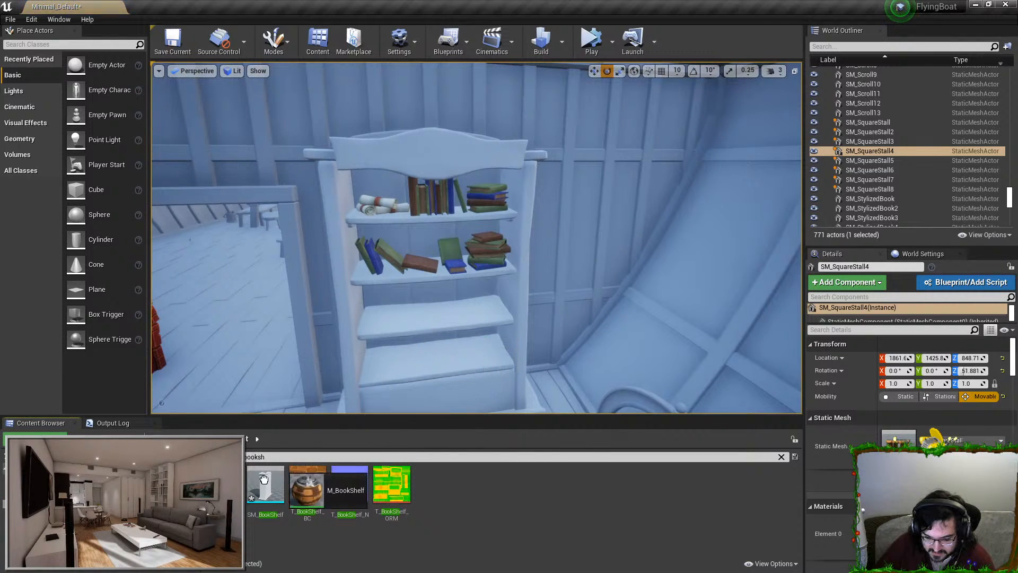
{"action": "double_click", "coordinate": [255, 480]}
{"action": "left_click_drag", "start_coordinate": [264, 480], "coordinate": [370, 316]}
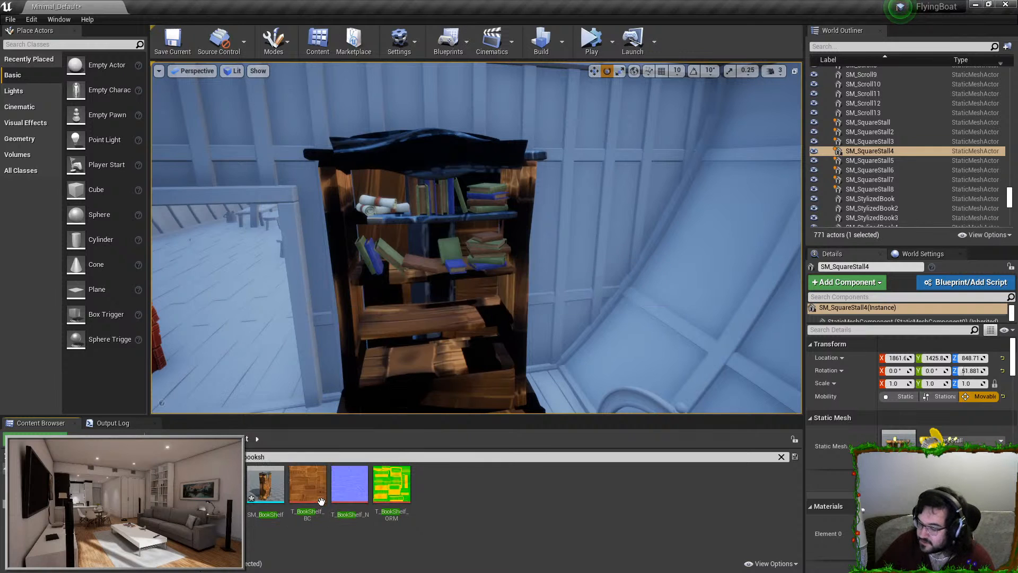
In the M_BookShelf material, set the base color sample's texture to T_BookShelf_BC and the normal sample's to T_BookShelf_N
{"action": "left_click_drag", "start_coordinate": [636, 572], "coordinate": [694, 129]}
{"action": "scroll", "coordinate": [649, 280], "scroll_direction": "down", "scroll_amount": 3}
{"action": "right_click_drag", "start_coordinate": [648, 279], "coordinate": [698, 279]}
{"action": "left_click", "coordinate": [698, 279]}
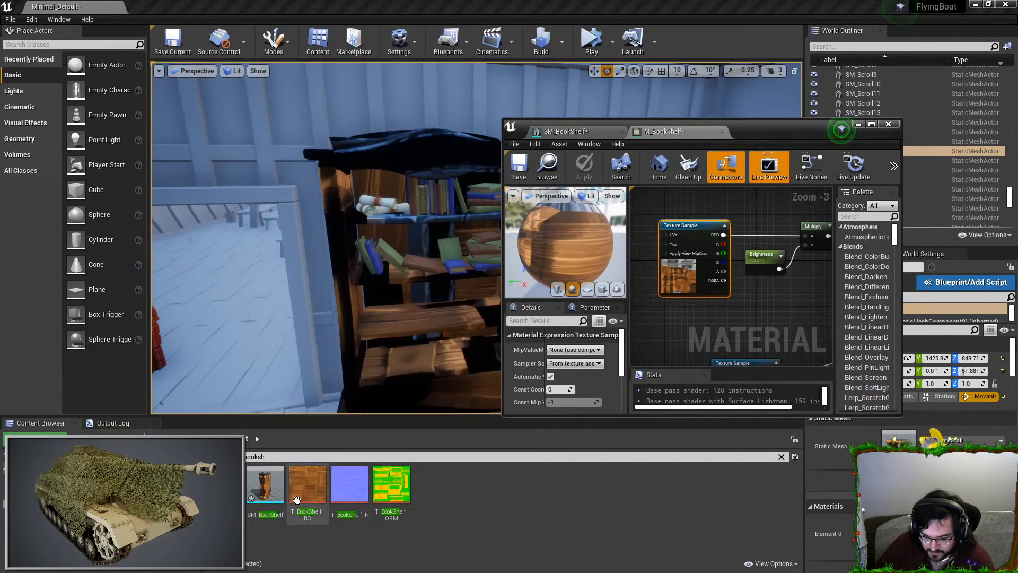
{"action": "scroll", "coordinate": [572, 353], "scroll_direction": "down", "scroll_amount": 3}
{"action": "left_click_drag", "start_coordinate": [317, 492], "coordinate": [560, 396]}
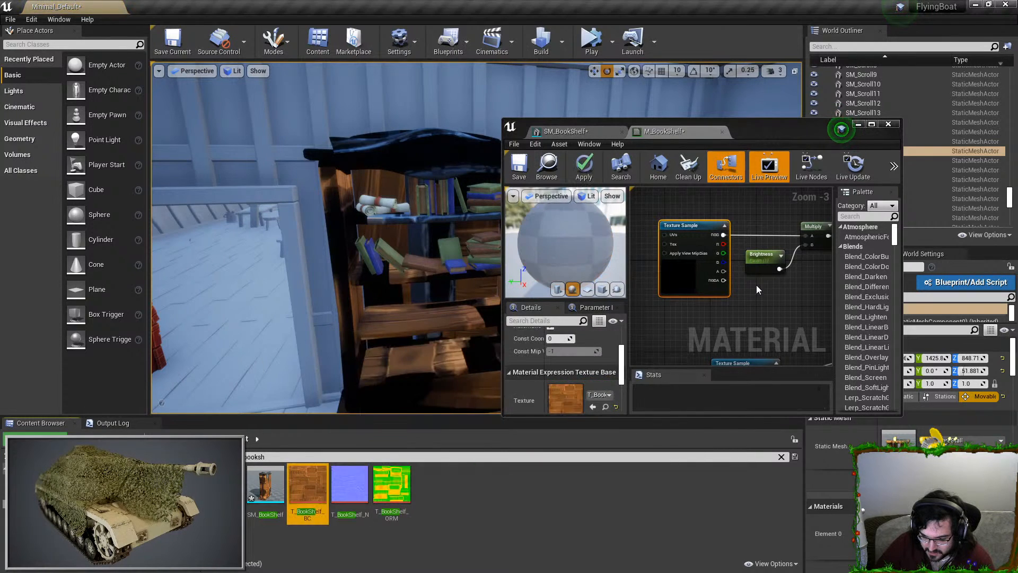
{"action": "scroll", "coordinate": [756, 288], "scroll_direction": "down", "scroll_amount": 2}
{"action": "left_click", "coordinate": [749, 259]}
{"action": "left_click_drag", "start_coordinate": [350, 483], "coordinate": [574, 394]}
Set the packed Texture Sample to T_BookShelf_ORM with the Linear Color sampler type
{"action": "left_click", "coordinate": [758, 329]}
{"action": "left_click", "coordinate": [767, 323]}
{"action": "left_click_drag", "start_coordinate": [392, 485], "coordinate": [560, 398]}
{"action": "scroll", "coordinate": [674, 338], "scroll_direction": "down", "scroll_amount": 1}
{"action": "scroll", "coordinate": [572, 371], "scroll_direction": "down", "scroll_amount": 2}
{"action": "left_click", "coordinate": [583, 395]}
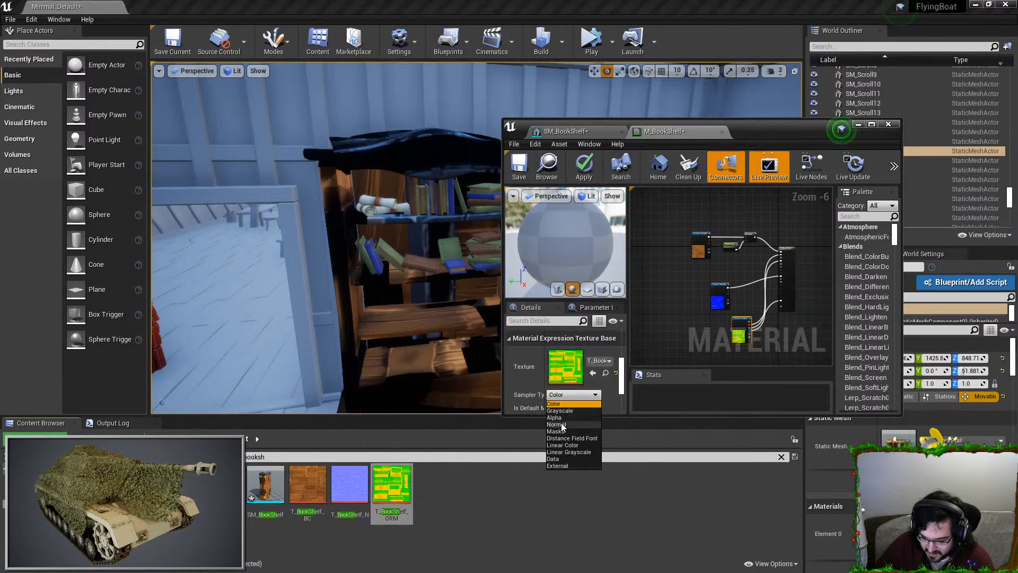
{"action": "left_click", "coordinate": [569, 440]}
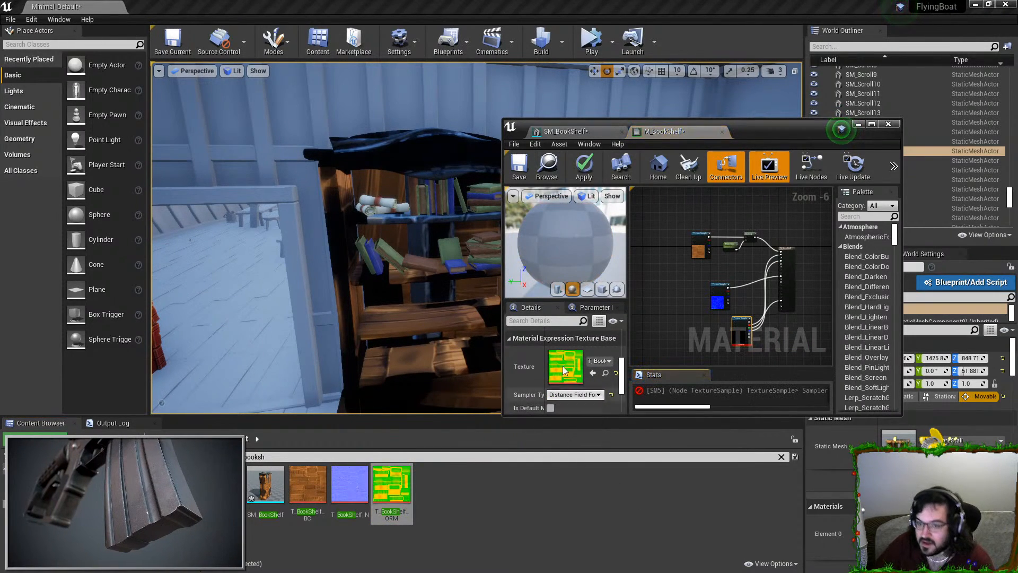
{"action": "left_click", "coordinate": [574, 395]}
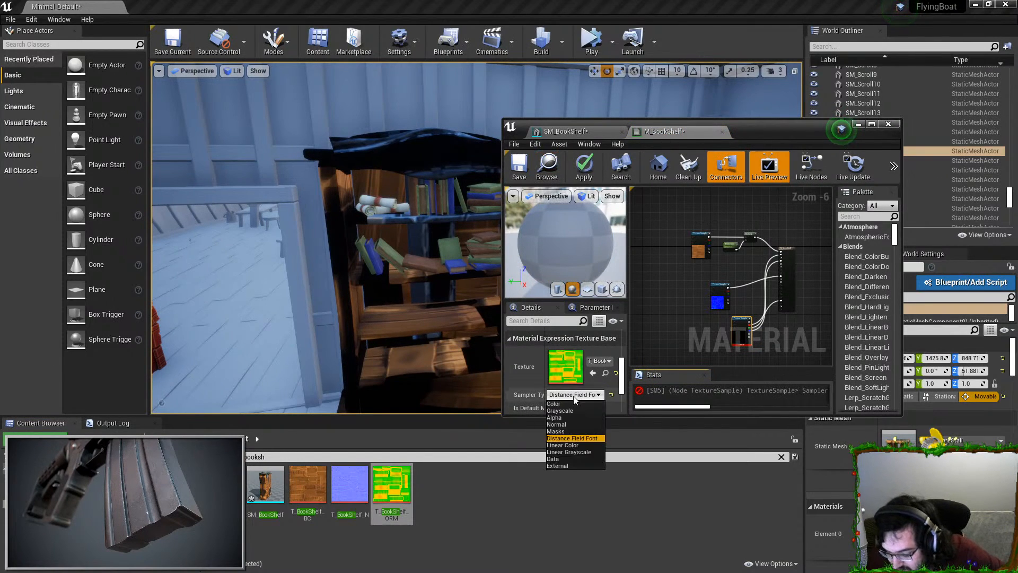
{"action": "left_click", "coordinate": [572, 446]}
Turn off sRGB on T_BookShelf_ORM, then apply the M_BookShelf material changes and close its editor
{"action": "double_click", "coordinate": [567, 367]}
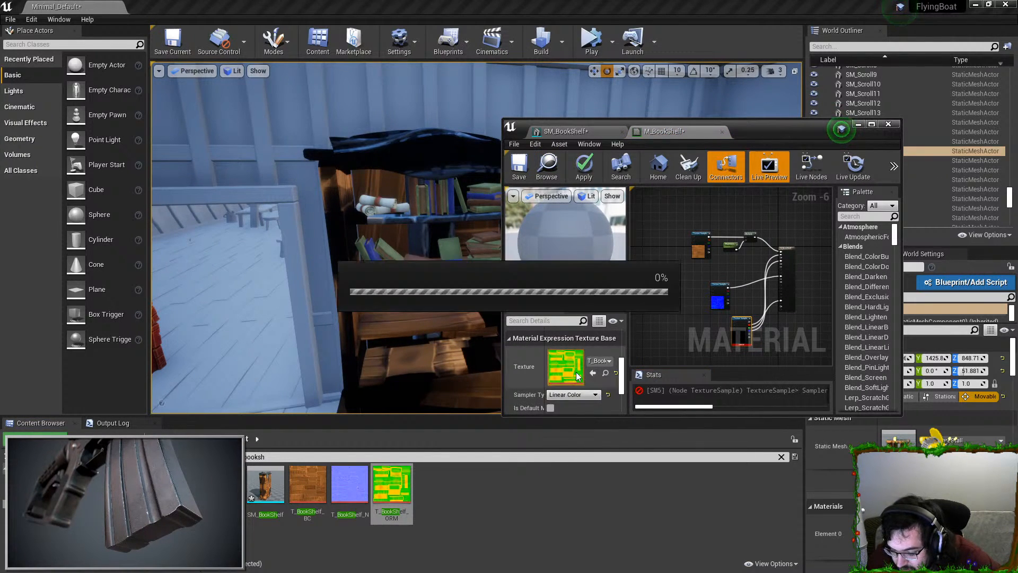
{"action": "scroll", "coordinate": [836, 335], "scroll_direction": "down", "scroll_amount": 3}
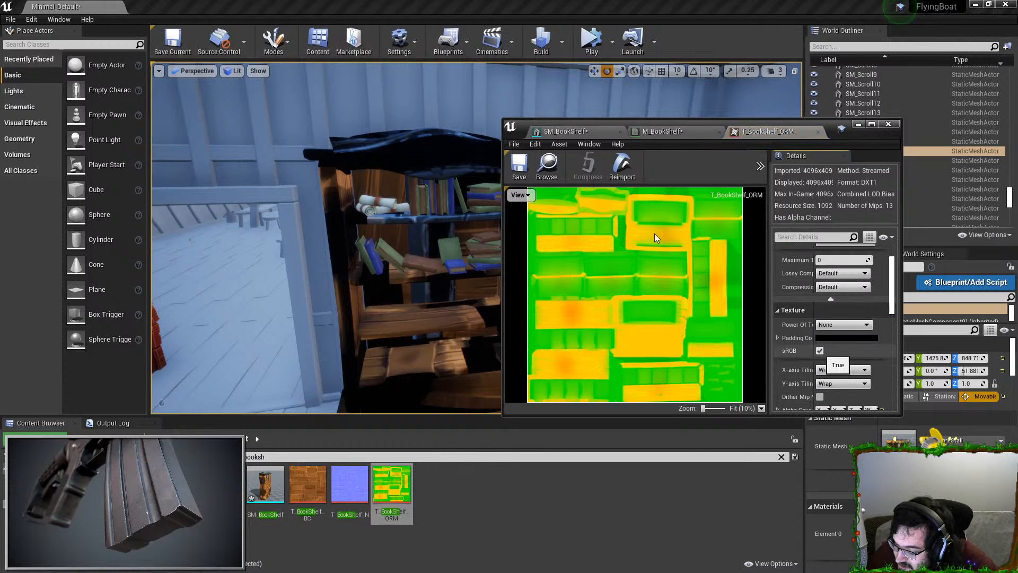
{"action": "left_click", "coordinate": [819, 133]}
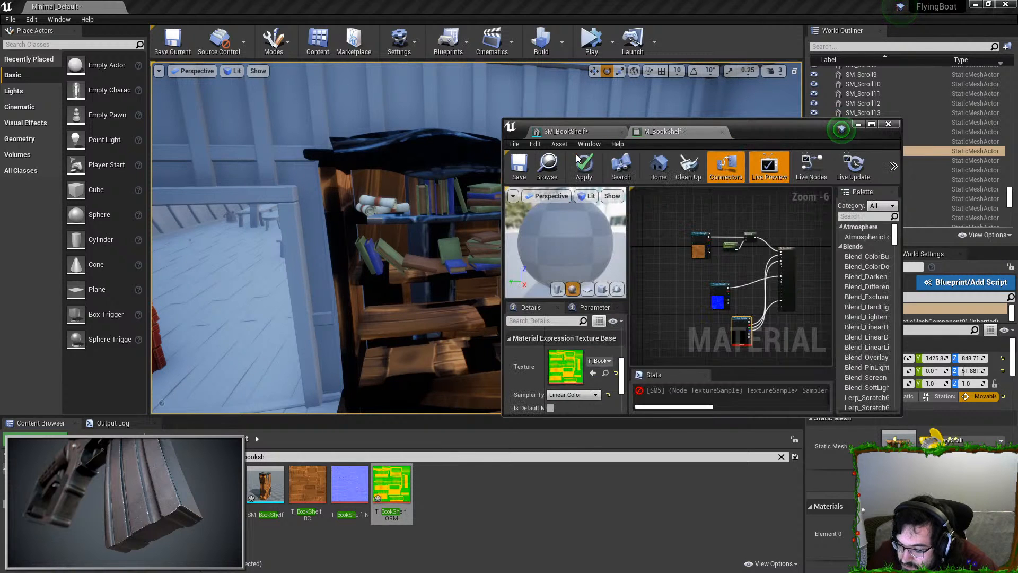
{"action": "left_click", "coordinate": [584, 167]}
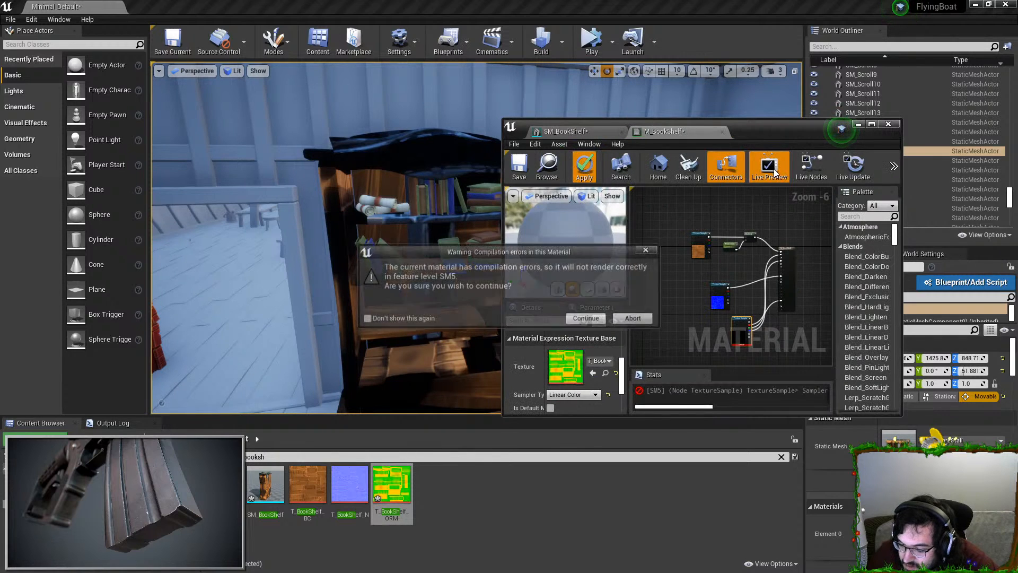
{"action": "left_click", "coordinate": [596, 321]}
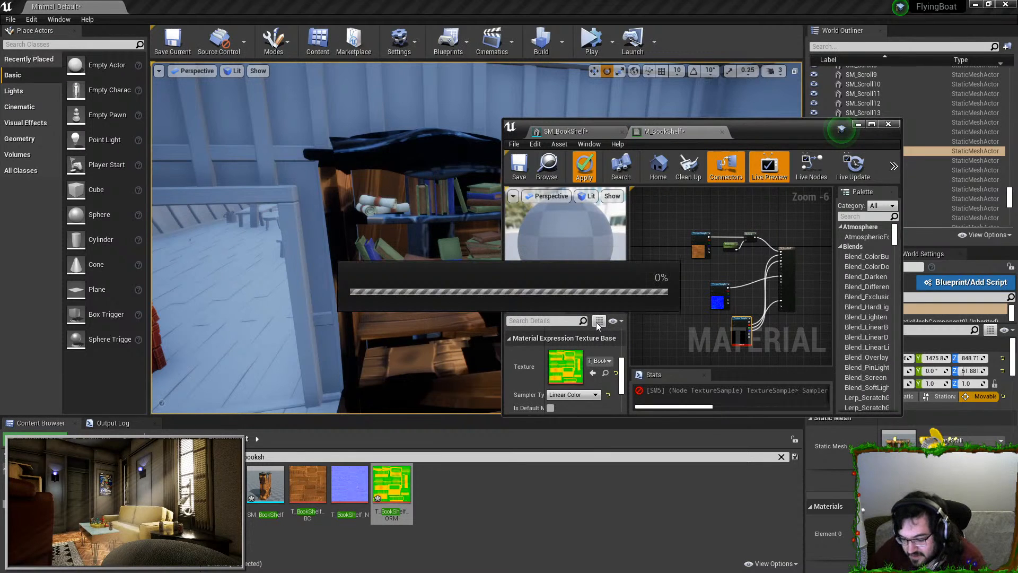
{"action": "left_click", "coordinate": [887, 126]}
Examine the textured bookshelf in the cabin from the front and the side
{"action": "key", "text": "w"}
{"action": "right_click_drag", "start_coordinate": [476, 237], "coordinate": [443, 220]}
{"action": "key", "text": "s"}
{"action": "key", "text": "s"}
{"action": "key", "text": "w"}
{"action": "right_click_drag", "start_coordinate": [461, 152], "coordinate": [509, 149]}
{"action": "key", "text": "a"}
{"action": "key", "text": "w"}
{"action": "key", "text": "s"}
{"action": "right_click_drag", "start_coordinate": [509, 324], "coordinate": [551, 366]}
Move the bookshelf along the Y axis to a location of about 1206.8
{"action": "left_click", "coordinate": [510, 323]}
{"action": "key", "text": "a"}
{"action": "key", "text": "w"}
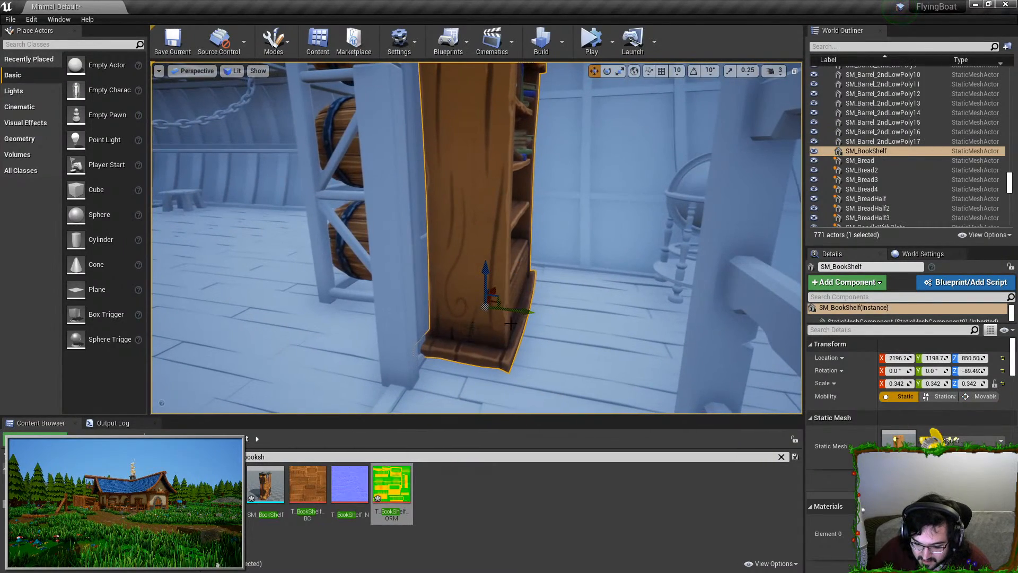
{"action": "key", "text": "Escape"}
{"action": "key", "text": "d"}
{"action": "right_click_drag", "start_coordinate": [529, 317], "coordinate": [579, 342]}
Examine the texture on the bookshelf's side panel up close in the full-screen viewport
{"action": "key", "text": "s"}
{"action": "key", "text": "F11"}
{"action": "key", "text": "s"}
{"action": "key", "text": "a"}
{"action": "key", "text": "d"}
{"action": "key", "text": "s"}
{"action": "key", "text": "a"}
{"action": "key", "text": "s"}
{"action": "key", "text": "a"}
{"action": "key", "text": "a"}
{"action": "key", "text": "w"}
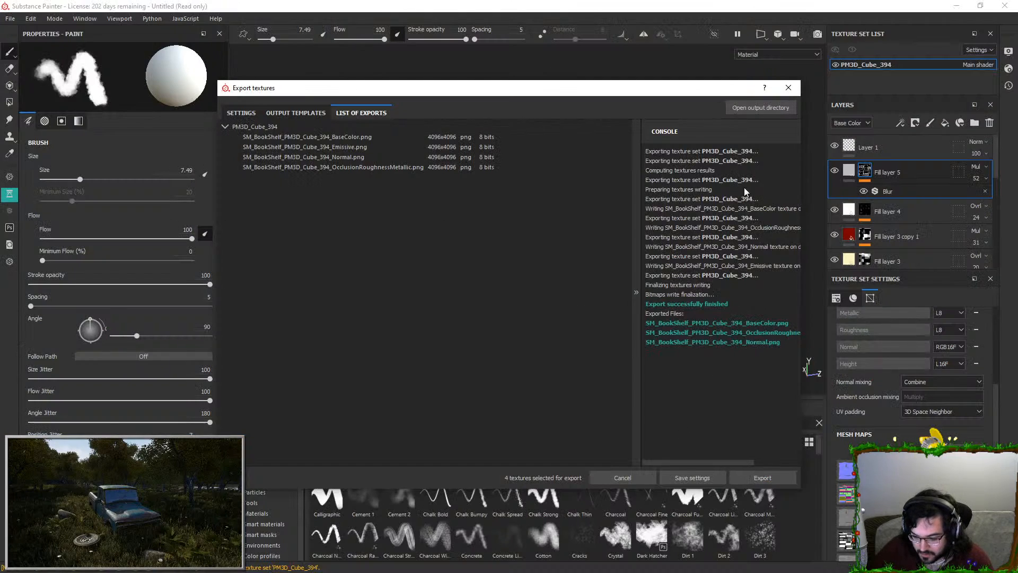
Switch to Substance Painter and re-export the bookshelf textures with padding set to No padding (passthrough)
{"action": "left_click", "coordinate": [788, 88]}
{"action": "left_click", "coordinate": [10, 18]}
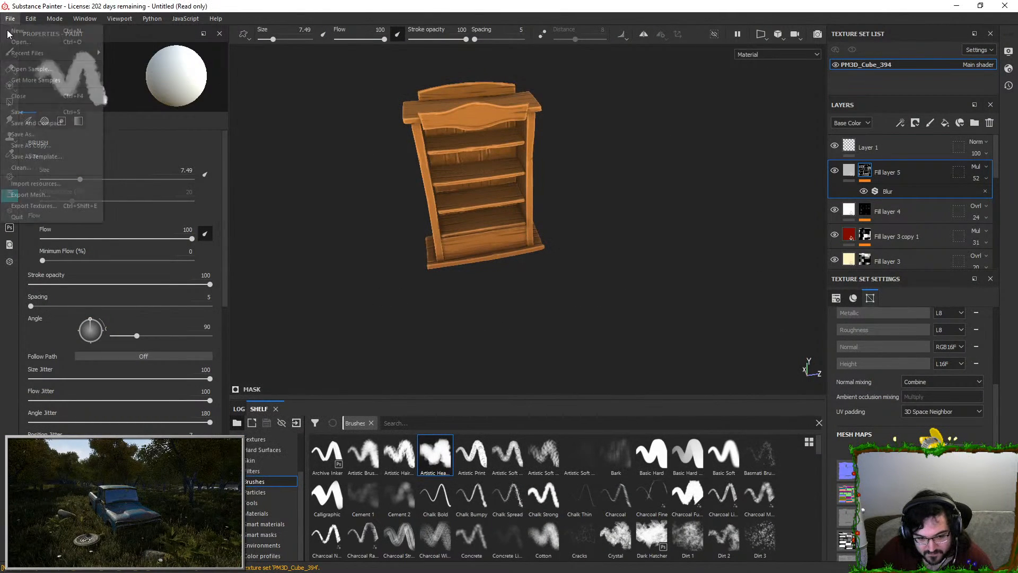
{"action": "left_click", "coordinate": [59, 210]}
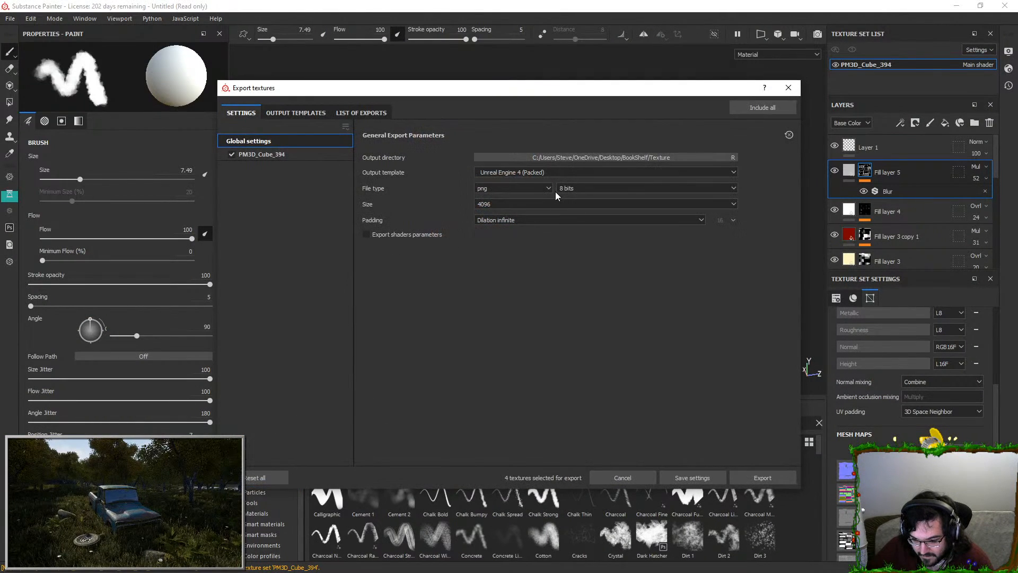
{"action": "left_click", "coordinate": [506, 221]}
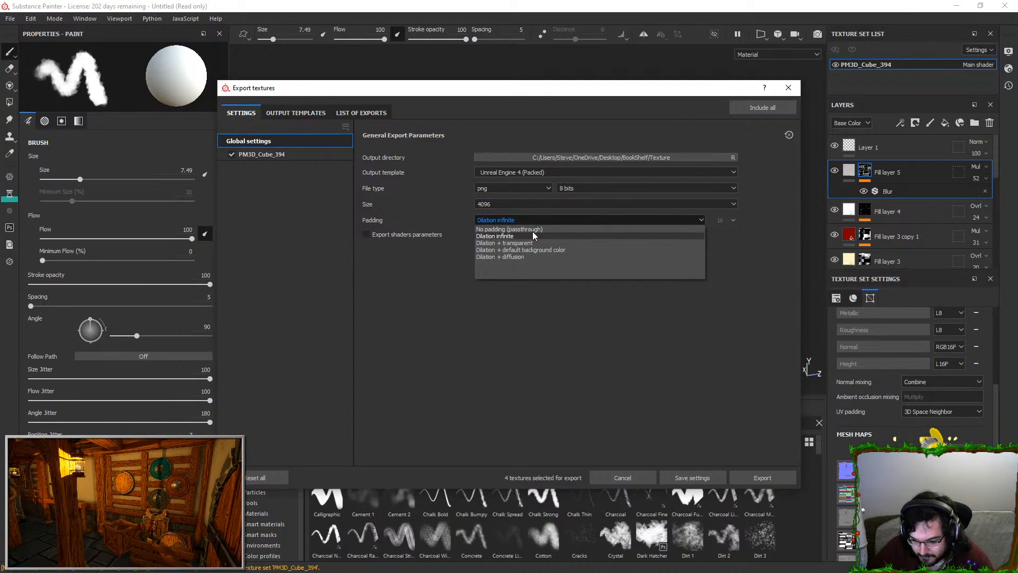
{"action": "left_click", "coordinate": [533, 230]}
{"action": "left_click", "coordinate": [760, 479]}
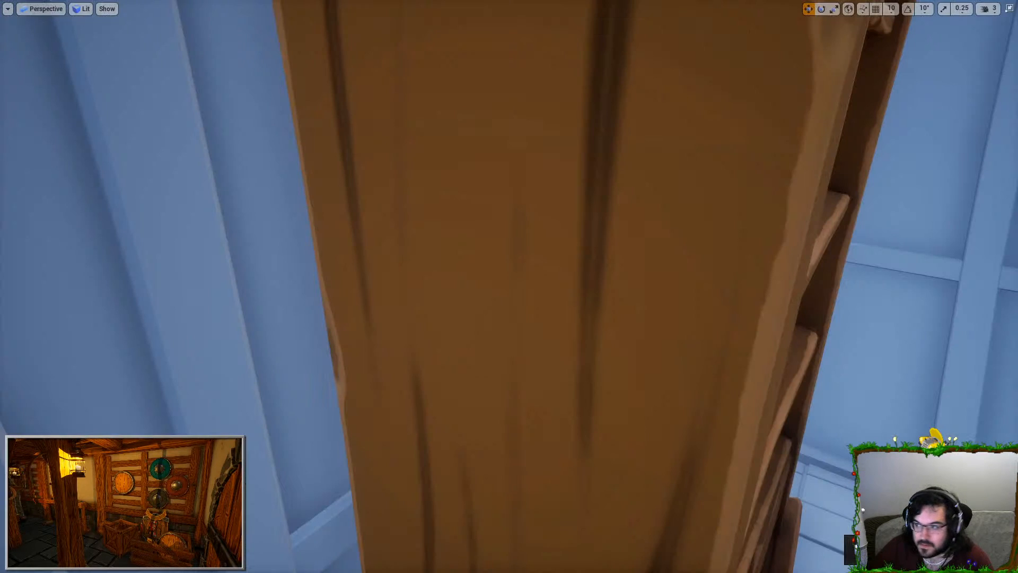
Back in Unreal Engine, reimport T_BookShelf_BC, T_BookShelf_N and T_BookShelf_ORM and check the bookshelf's side panel
{"action": "key", "text": "s"}
{"action": "right_click_drag", "start_coordinate": [631, 281], "coordinate": [576, 266]}
{"action": "left_click", "coordinate": [577, 266]}
{"action": "key", "text": "F11"}
{"action": "left_click", "coordinate": [391, 484]}
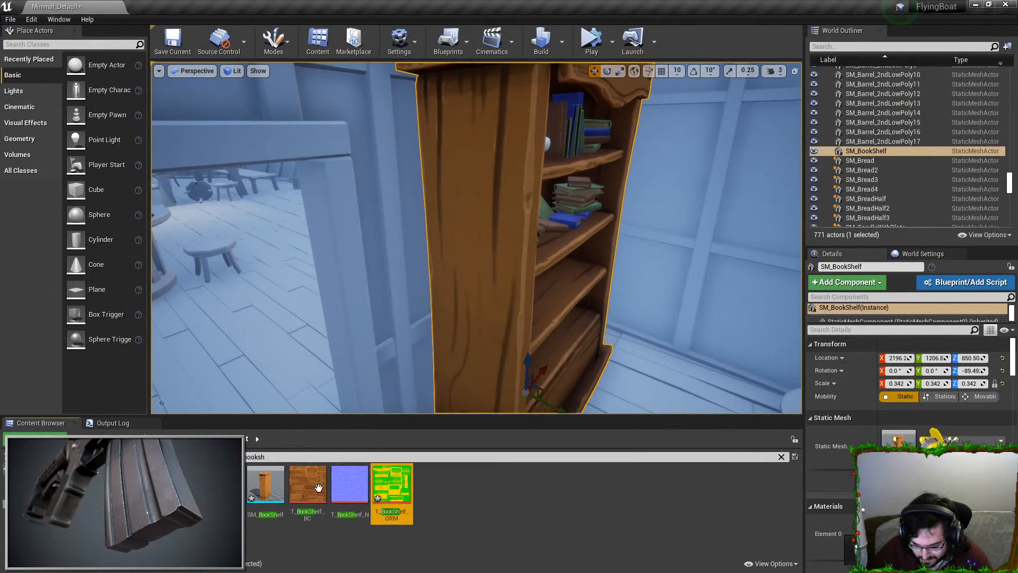
{"action": "left_click", "coordinate": [319, 486], "text": "shift"}
{"action": "right_click", "coordinate": [317, 486]}
{"action": "left_click", "coordinate": [349, 213]}
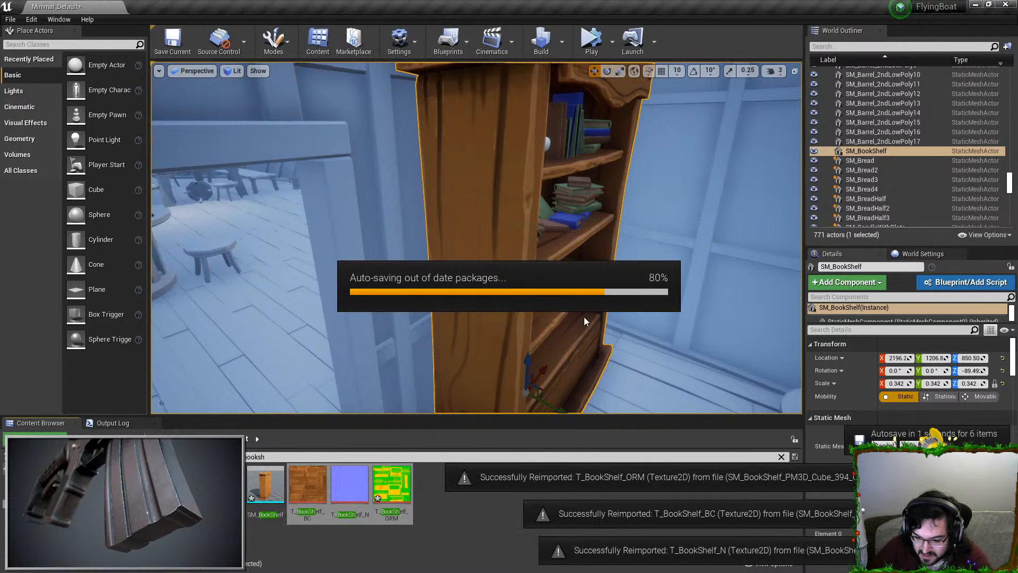
{"action": "mouse_move", "coordinate": [507, 273]}
{"action": "right_mouse_down"}
{"action": "mouse_move", "coordinate": [496, 291]}
{"action": "mouse_move", "coordinate": [514, 269]}
{"action": "right_mouse_up"}
{"action": "key", "text": "w"}
{"action": "key", "text": "s"}
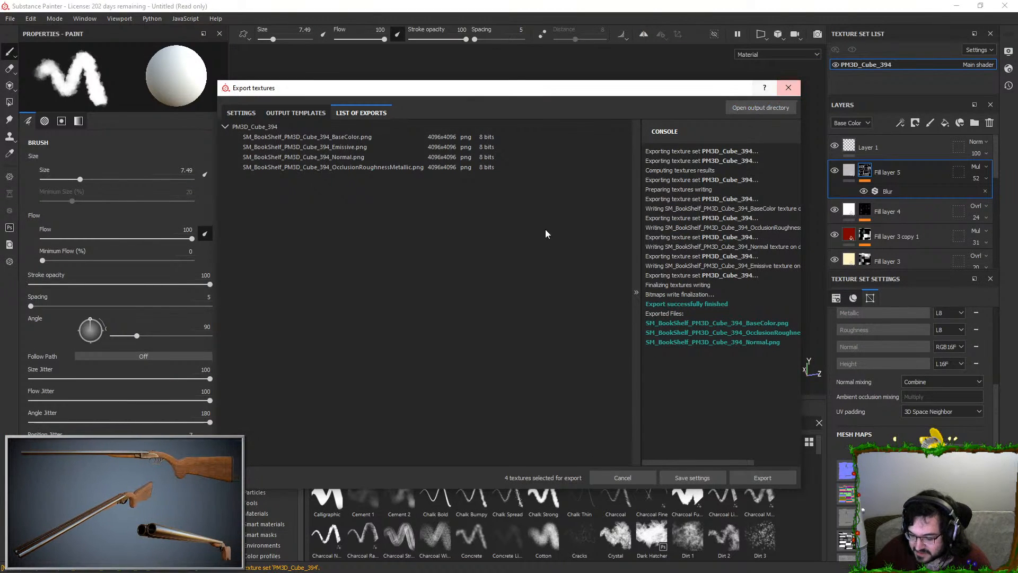
Switch to Substance Painter, close the texture export and examine the bookshelf's side panel on the model
{"action": "left_click", "coordinate": [789, 88]}
{"action": "left_click_drag", "start_coordinate": [488, 183], "coordinate": [536, 170], "text": "alt"}
{"action": "scroll", "coordinate": [530, 178], "scroll_direction": "up", "scroll_amount": 3}
{"action": "left_click_drag", "start_coordinate": [456, 218], "coordinate": [379, 224], "text": "alt"}
{"action": "left_click_drag", "start_coordinate": [549, 200], "coordinate": [588, 172], "text": "alt"}
{"action": "scroll", "coordinate": [588, 174], "scroll_direction": "down", "scroll_amount": 6}
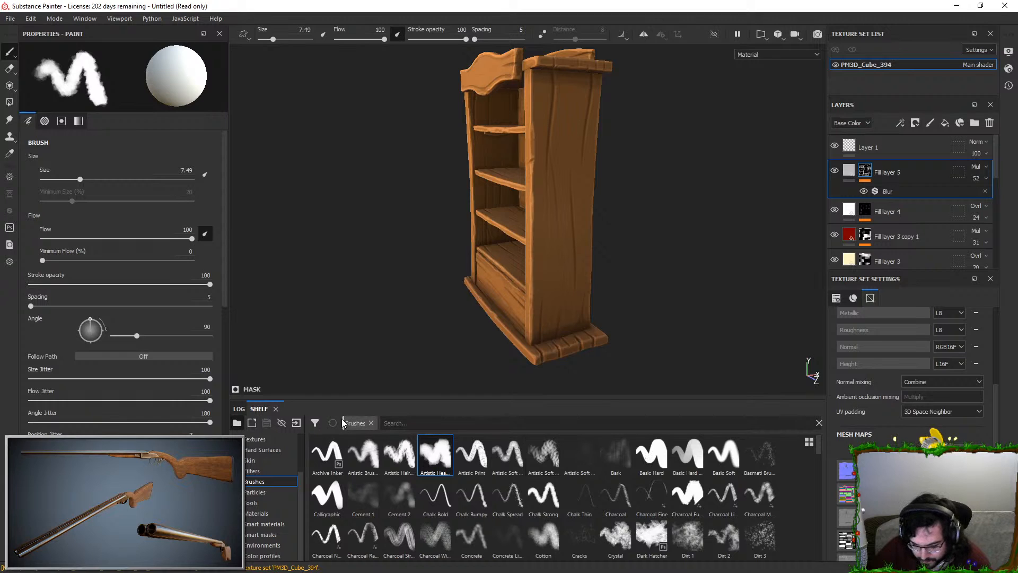
Re-export the bookshelf textures as 16-bit PNG files with padding set to Dilation infinite
{"action": "left_click", "coordinate": [11, 18]}
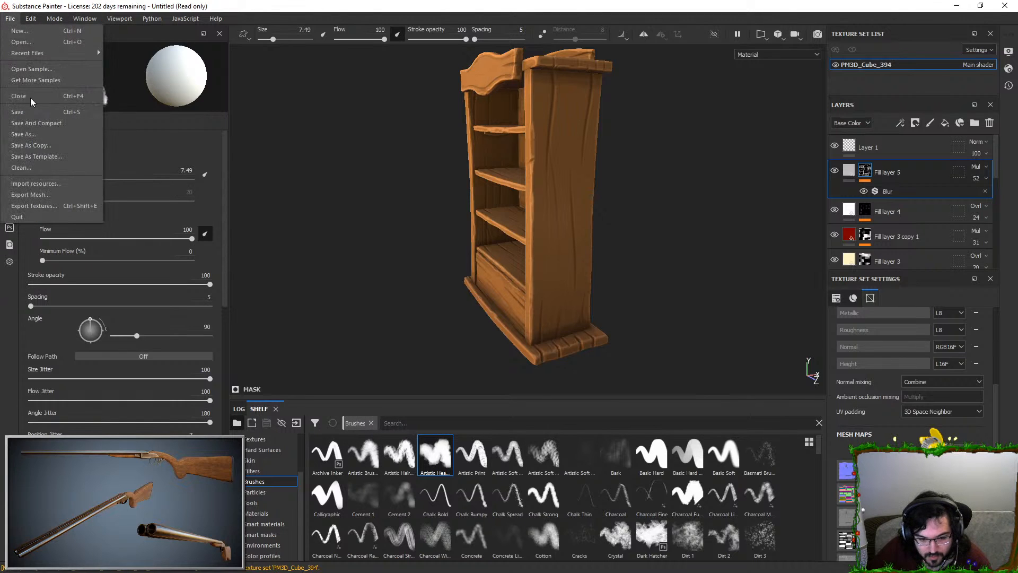
{"action": "left_click", "coordinate": [36, 202]}
{"action": "left_click", "coordinate": [592, 187]}
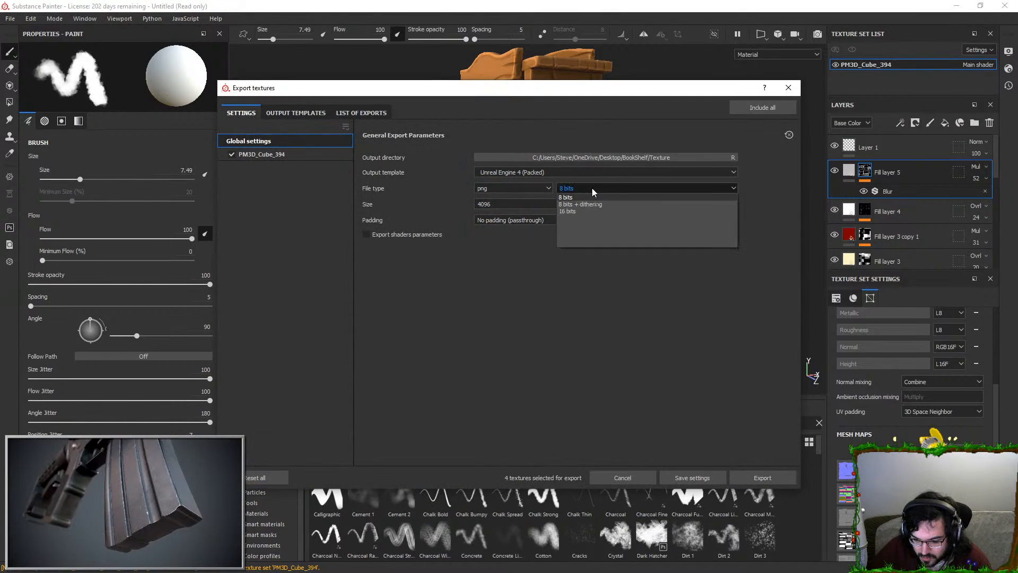
{"action": "left_click", "coordinate": [584, 211]}
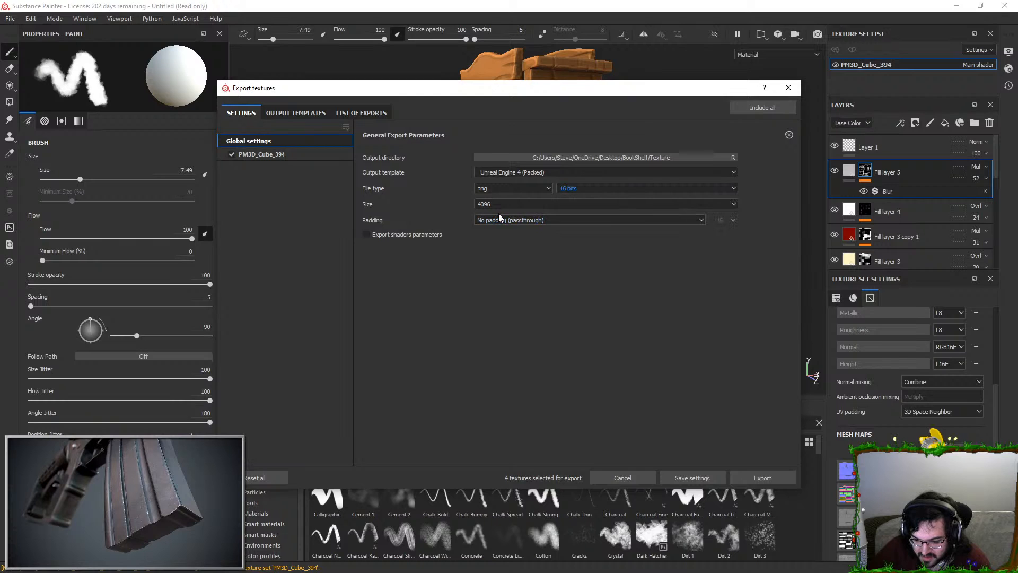
{"action": "left_click", "coordinate": [513, 220]}
{"action": "left_click", "coordinate": [511, 237]}
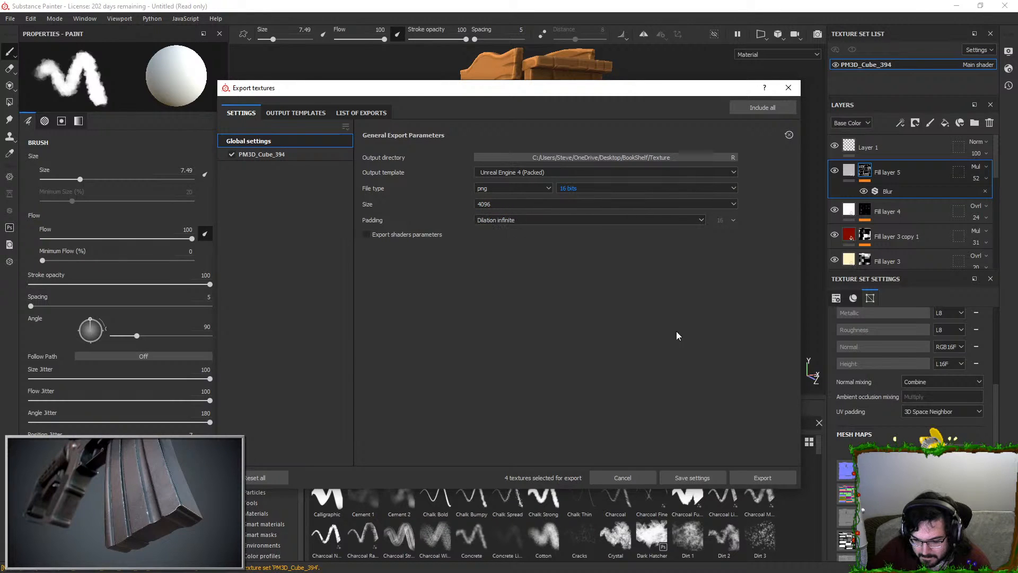
{"action": "left_click", "coordinate": [747, 477]}
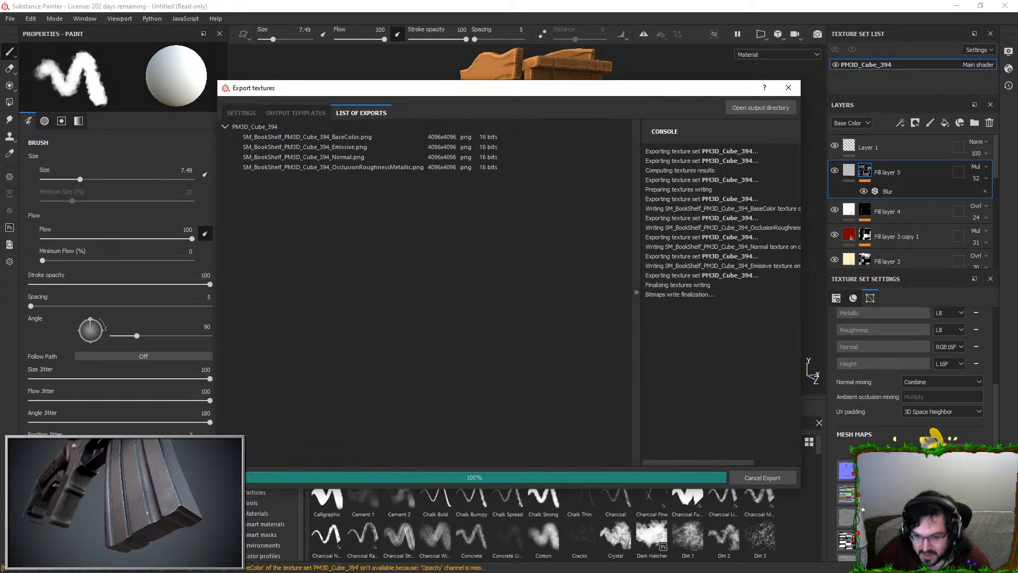
Switch to Unreal Engine, reimport T_BookShelf_BC, T_BookShelf_N and T_BookShelf_ORM, and check the bookshelf from the side and front
{"action": "key", "text": "alt+Tab"}
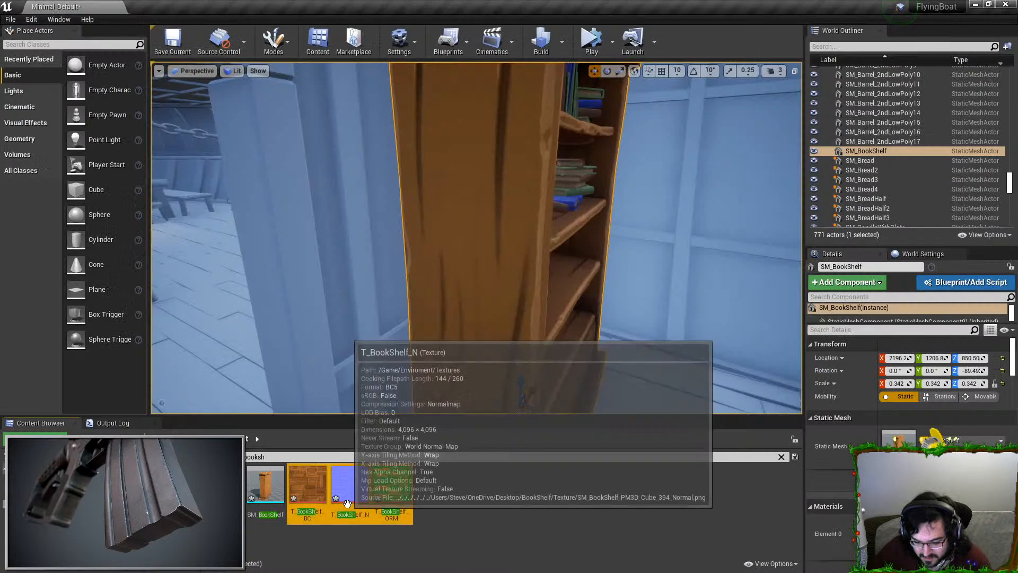
{"action": "right_click", "coordinate": [348, 503]}
{"action": "left_click", "coordinate": [381, 231]}
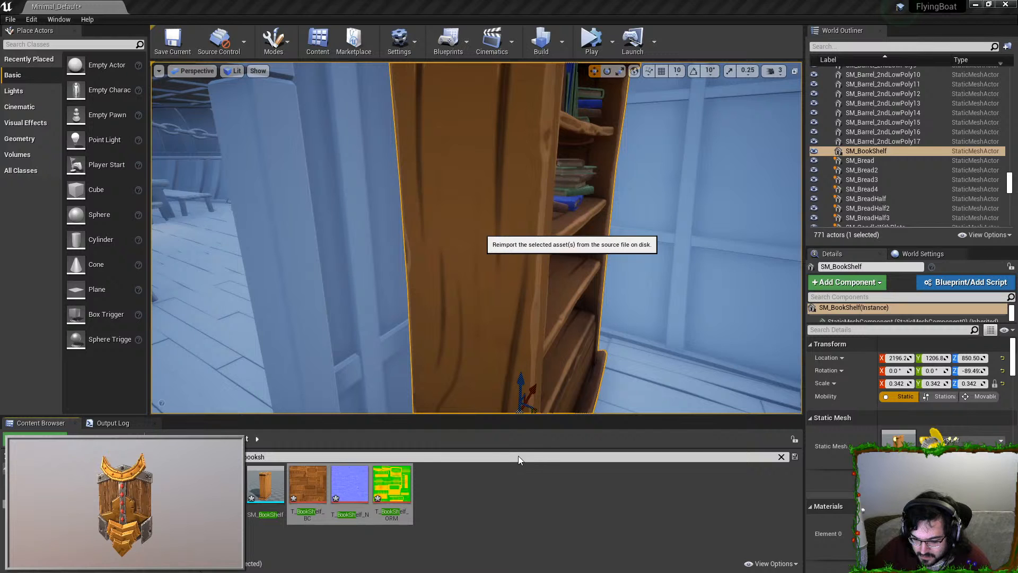
{"action": "right_click_drag", "start_coordinate": [519, 298], "coordinate": [400, 203]}
{"action": "left_click", "coordinate": [314, 487]}
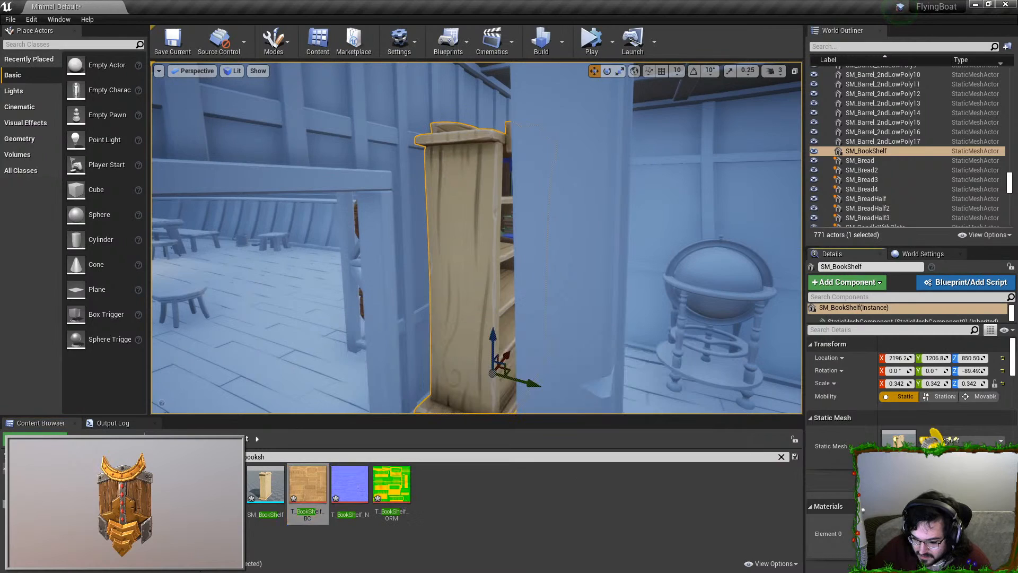
{"action": "key", "text": "Escape"}
{"action": "right_click_drag", "start_coordinate": [550, 288], "coordinate": [400, 318]}
{"action": "left_click", "coordinate": [401, 323]}
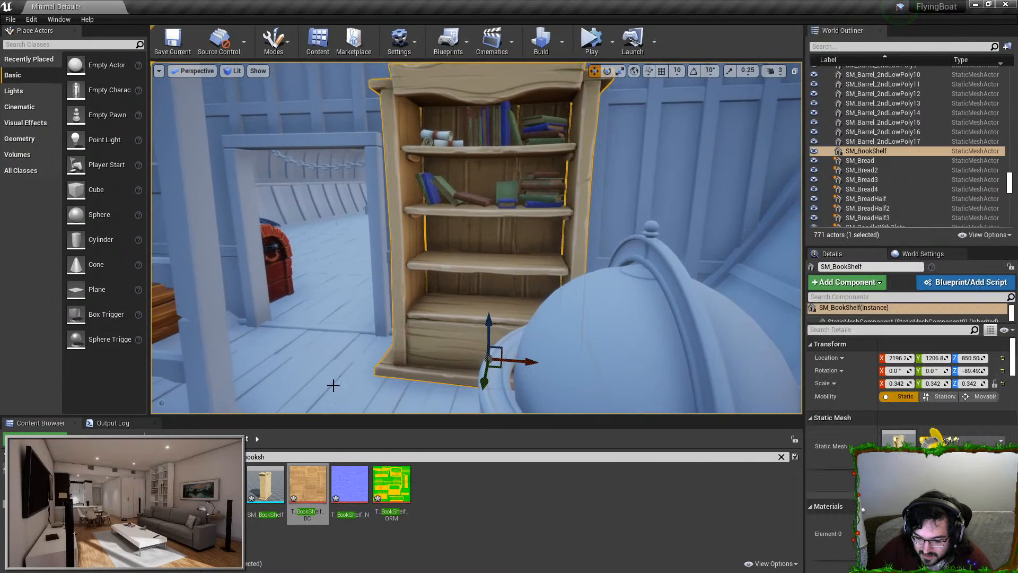
Turn off sRGB for the T_BookShelf_BC texture and check the bookshelf in the scene
{"action": "double_click", "coordinate": [306, 490]}
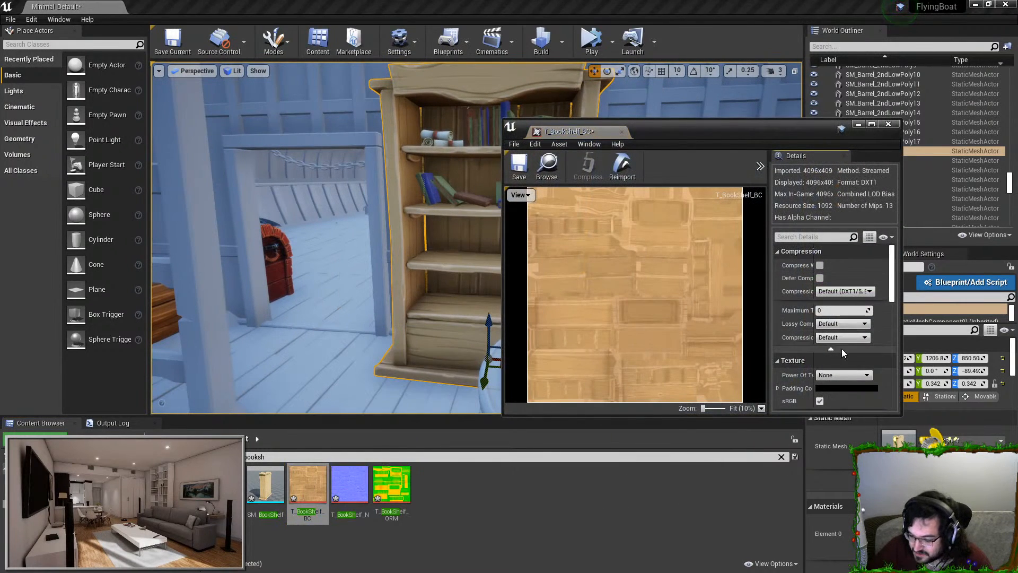
{"action": "scroll", "coordinate": [841, 348], "scroll_direction": "down", "scroll_amount": 1}
{"action": "left_click", "coordinate": [820, 383]}
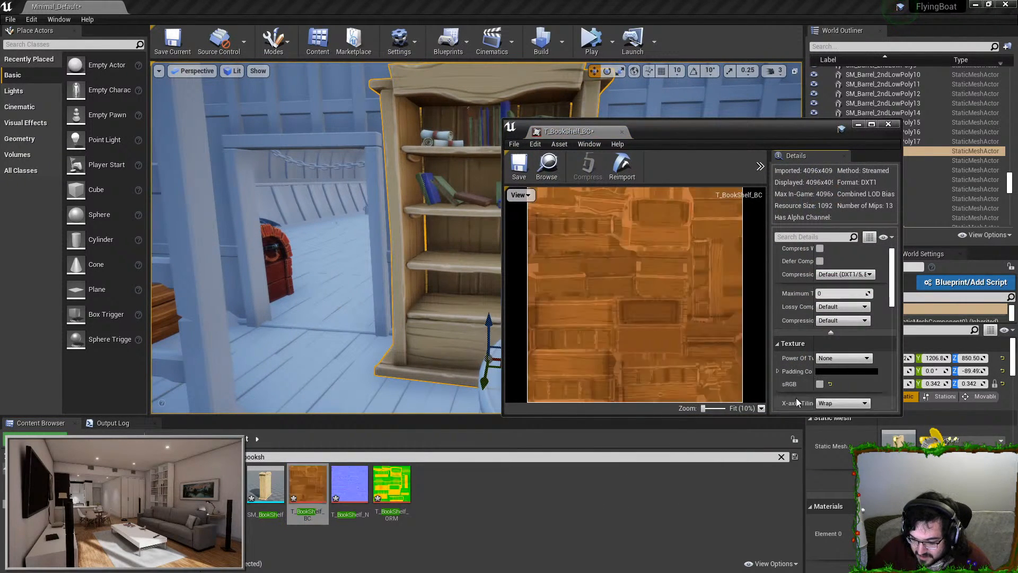
{"action": "right_click_drag", "start_coordinate": [347, 251], "coordinate": [416, 252]}
In the M_BookShelf material, set the base colour texture sample's sampler type to Linear Color and check the bookshelf
{"action": "double_click", "coordinate": [224, 485]}
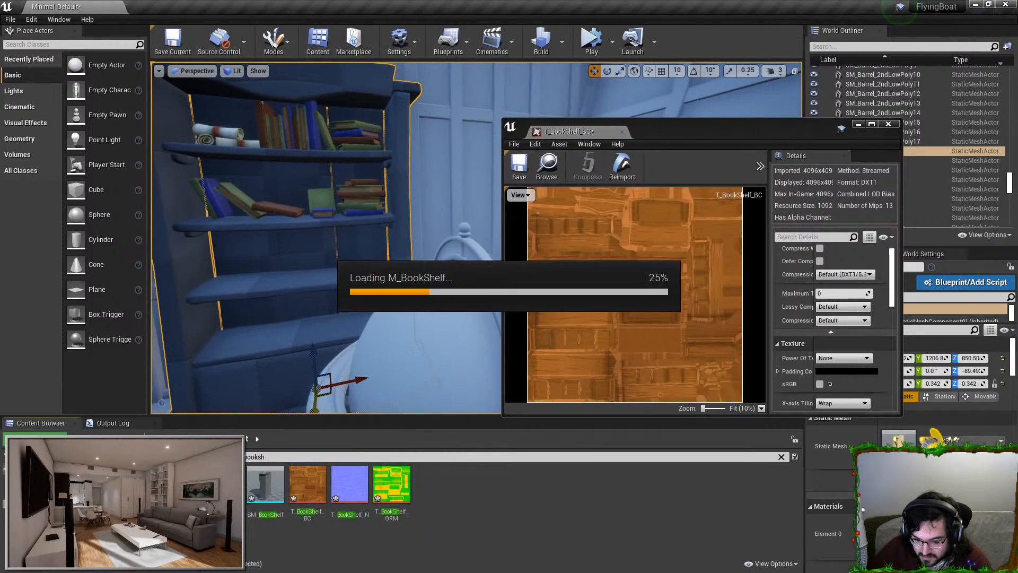
{"action": "right_click_drag", "start_coordinate": [634, 230], "coordinate": [740, 279]}
{"action": "left_click", "coordinate": [670, 257]}
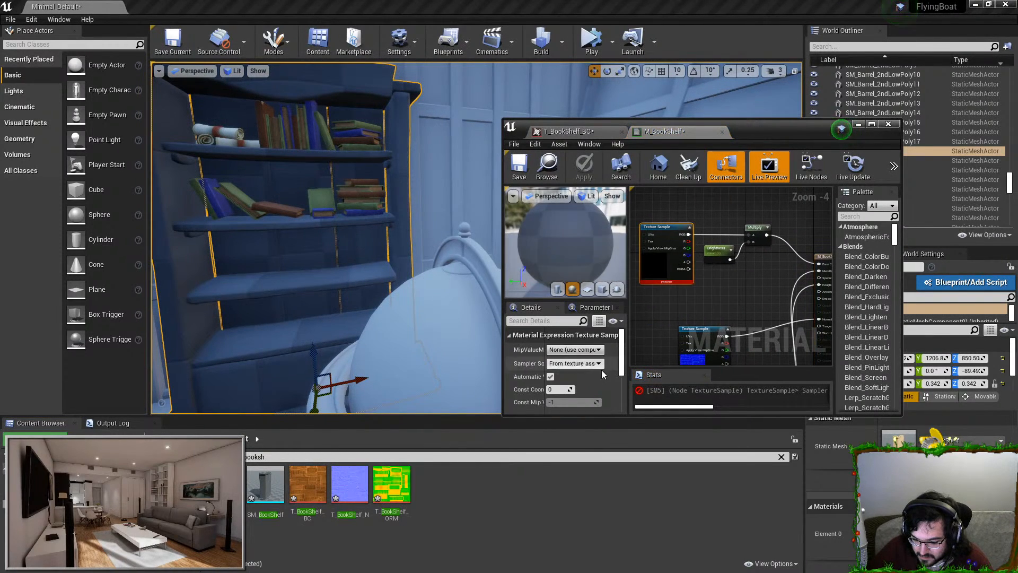
{"action": "scroll", "coordinate": [584, 386], "scroll_direction": "down", "scroll_amount": 6}
{"action": "left_click", "coordinate": [590, 380]}
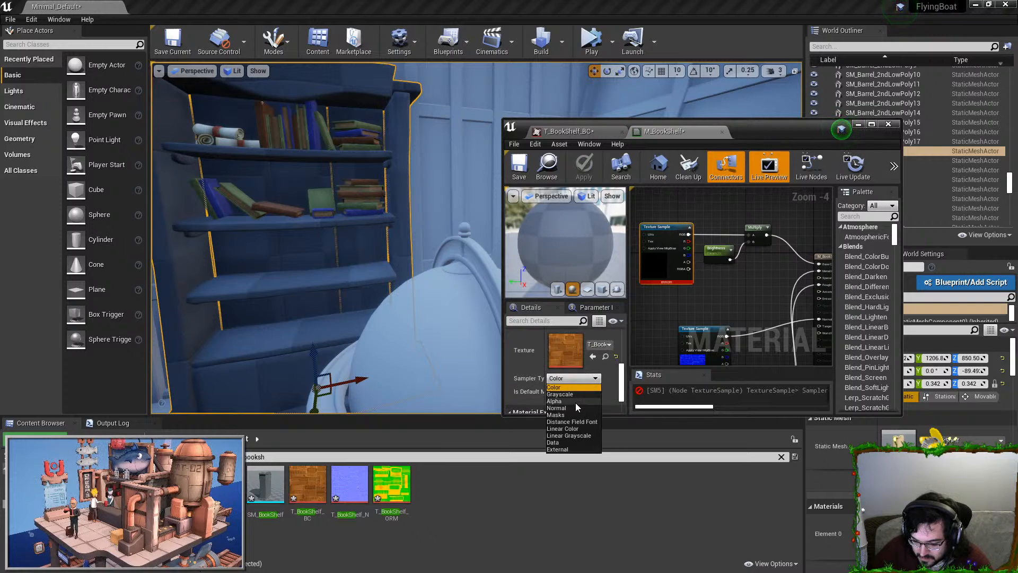
{"action": "left_click", "coordinate": [574, 429]}
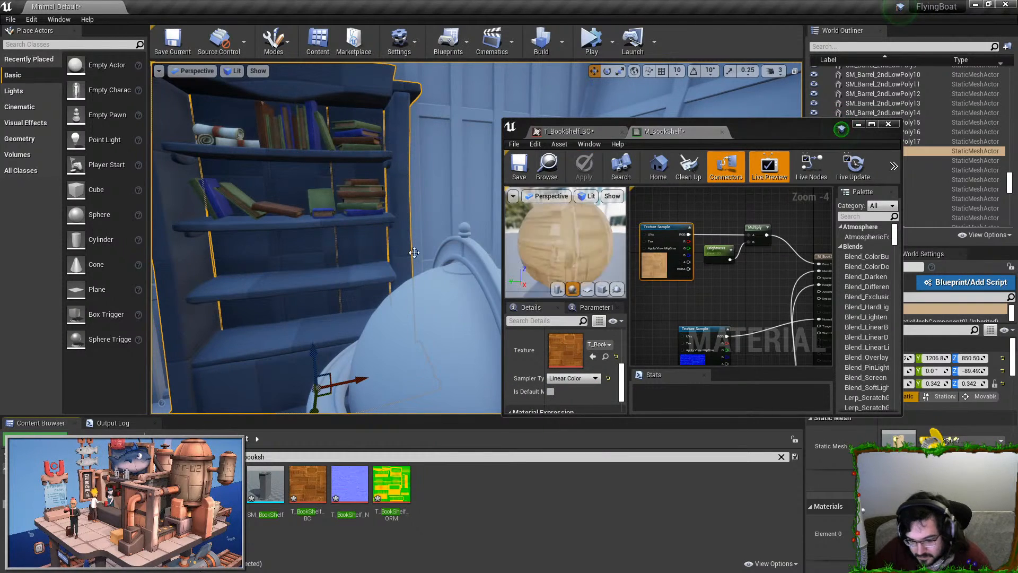
{"action": "right_click_drag", "start_coordinate": [388, 235], "coordinate": [512, 325]}
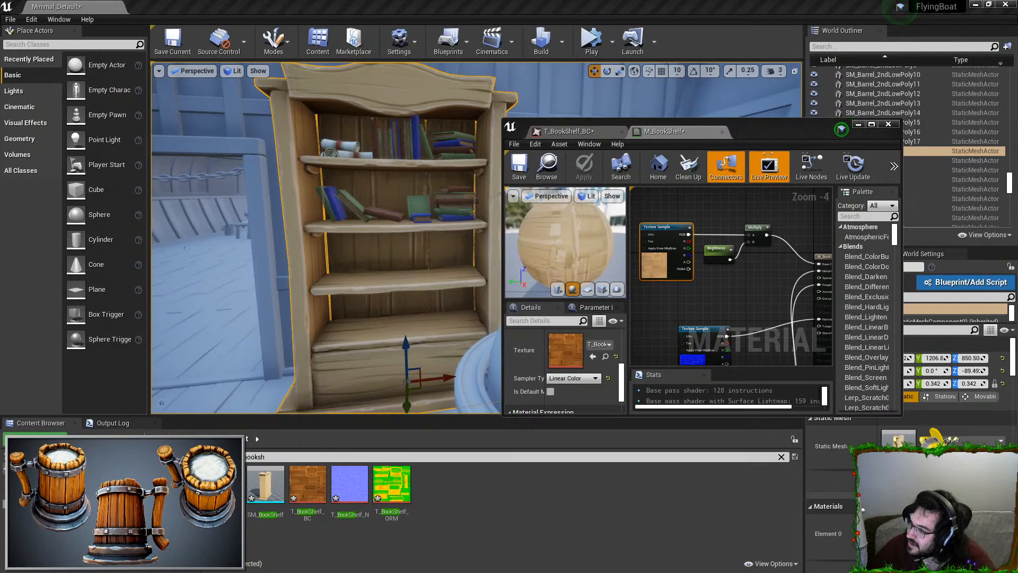
Import the SM_BookShelf_PM3D_Cube_394_BaseColor PNG and place it as a second texture sample in M_BookShelf for comparison
{"action": "left_click_drag", "start_coordinate": [509, 572], "coordinate": [604, 69]}
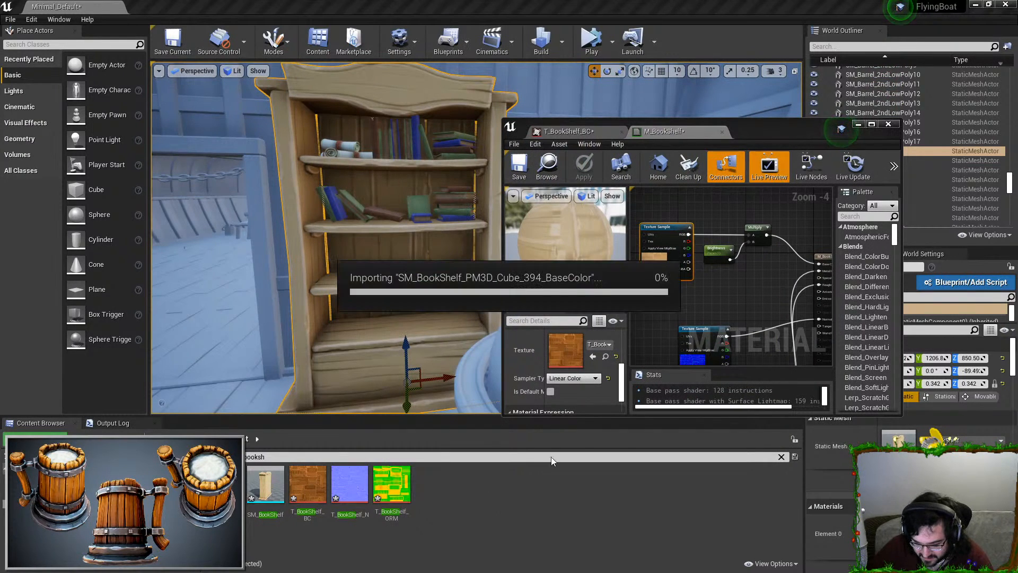
{"action": "left_click_drag", "start_coordinate": [350, 483], "coordinate": [713, 354]}
{"action": "left_click_drag", "start_coordinate": [750, 319], "coordinate": [740, 310]}
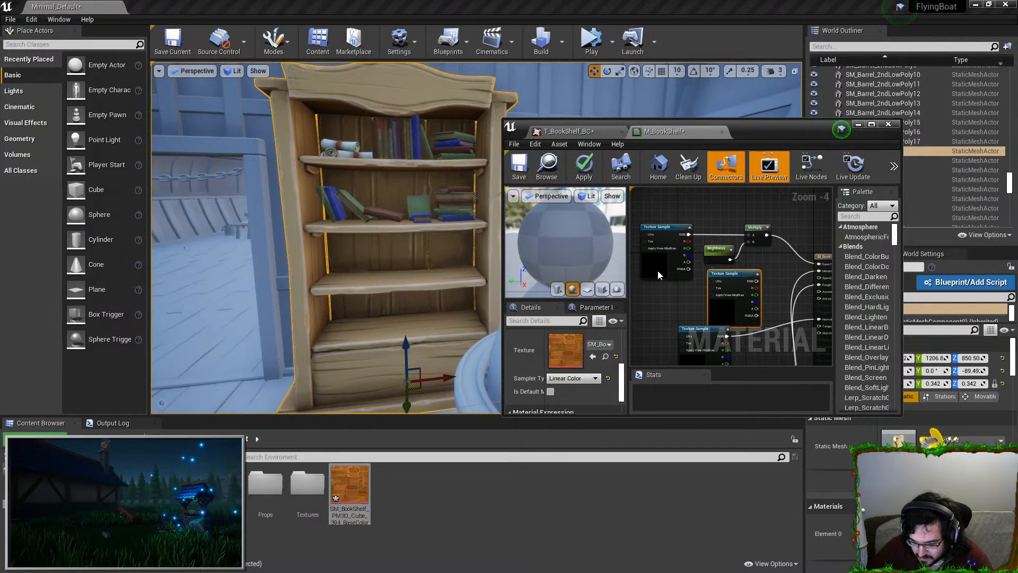
{"action": "left_click", "coordinate": [657, 270]}
{"action": "left_click", "coordinate": [724, 312]}
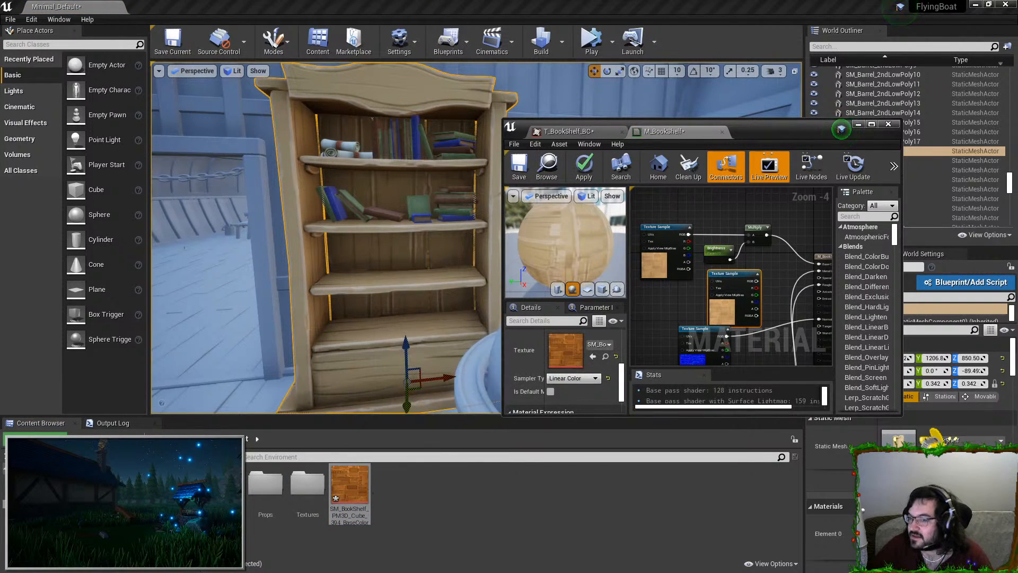
Insert a Multiply node with Const B set to 0.5 between the base colour texture sample and the brightness multiply
{"action": "right_click_drag", "start_coordinate": [660, 269], "coordinate": [711, 294]}
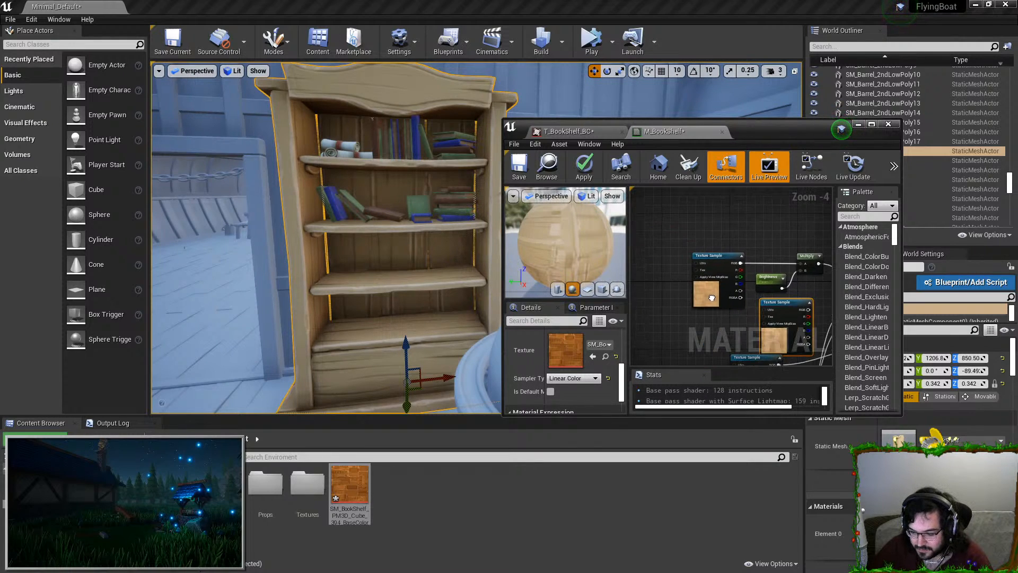
{"action": "left_click_drag", "start_coordinate": [712, 293], "coordinate": [669, 259]}
{"action": "left_click_drag", "start_coordinate": [694, 225], "coordinate": [718, 228]}
{"action": "type", "text": "multiply"}
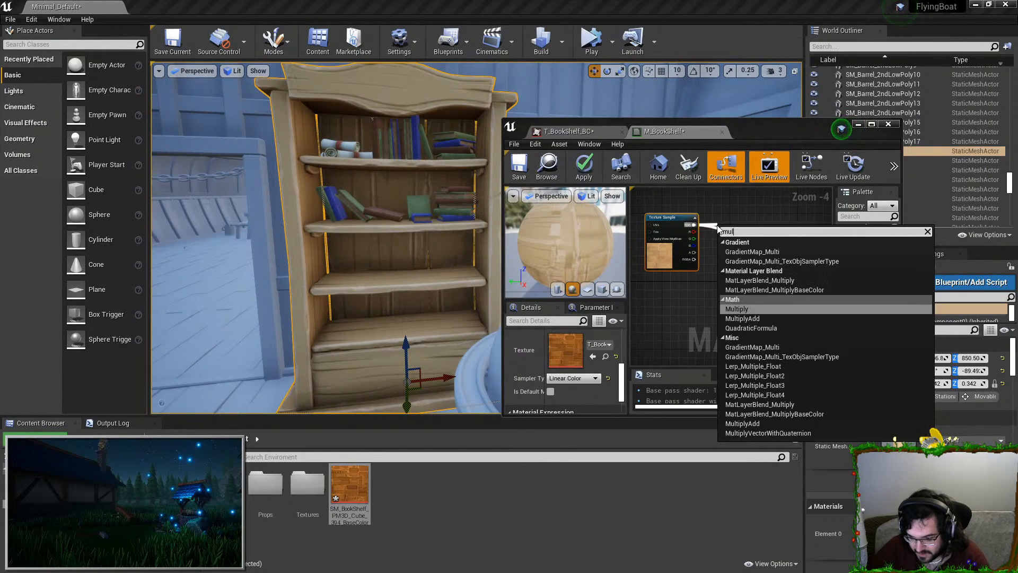
{"action": "key", "text": "Return"}
{"action": "left_click", "coordinate": [587, 362]}
{"action": "type", "text": "0.5"}
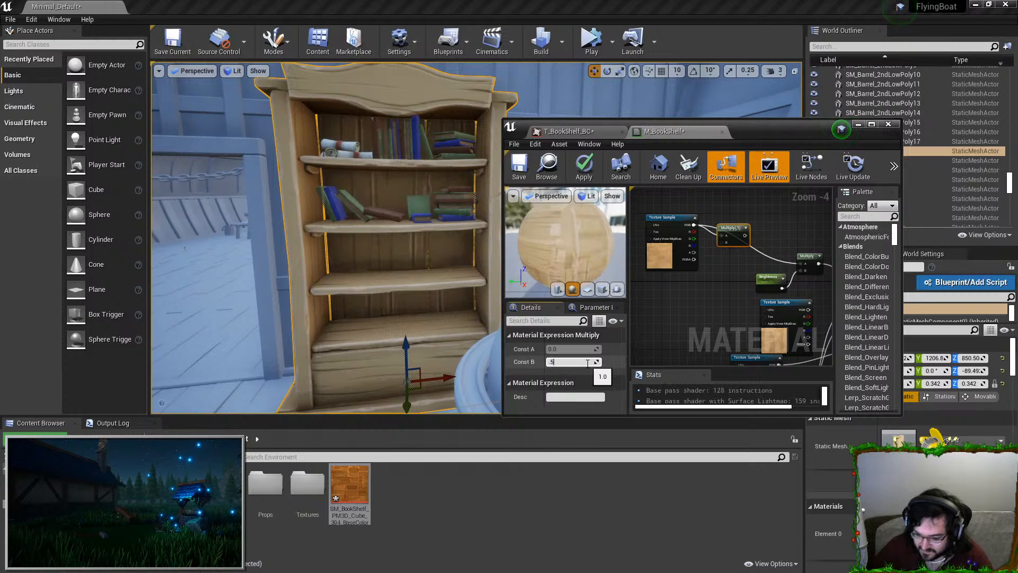
{"action": "key", "text": "Return"}
{"action": "left_click_drag", "start_coordinate": [748, 234], "coordinate": [799, 263]}
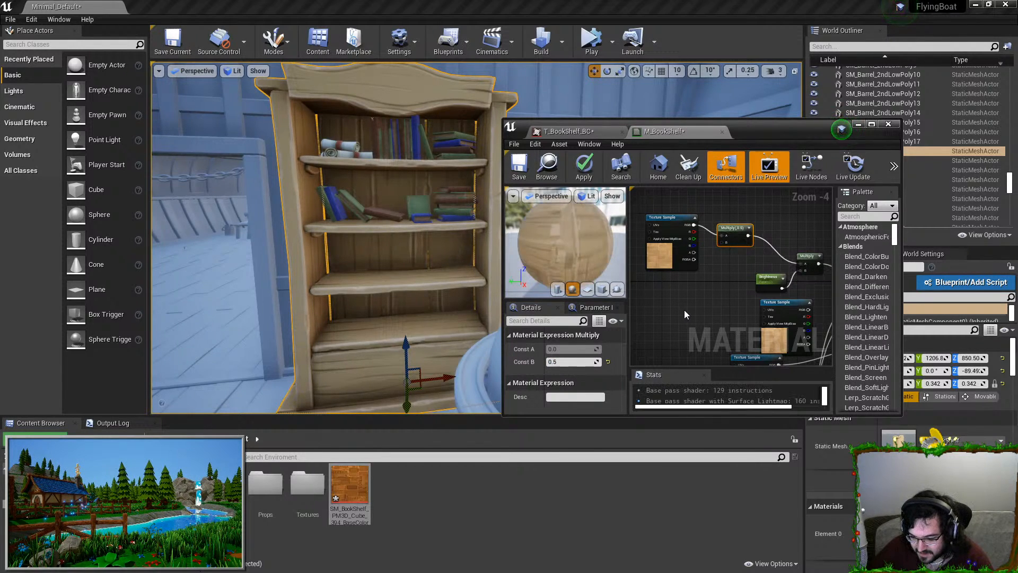
Delete the 0.5 Multiply node and the extra texture sample, and reconnect the base colour texture to the brightness multiply
{"action": "key", "text": "Delete"}
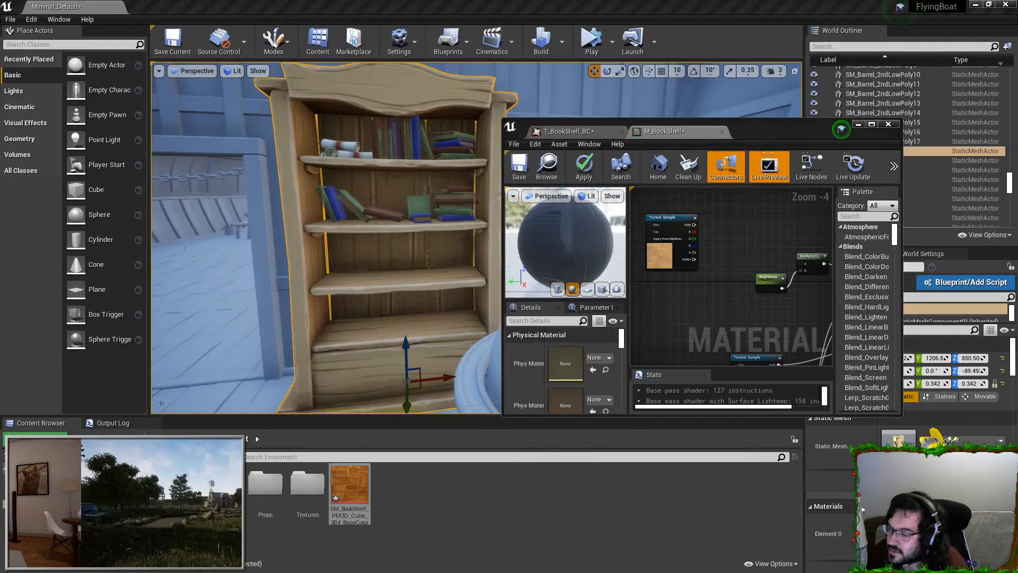
{"action": "left_click", "coordinate": [660, 256]}
{"action": "left_click_drag", "start_coordinate": [688, 220], "coordinate": [708, 260]}
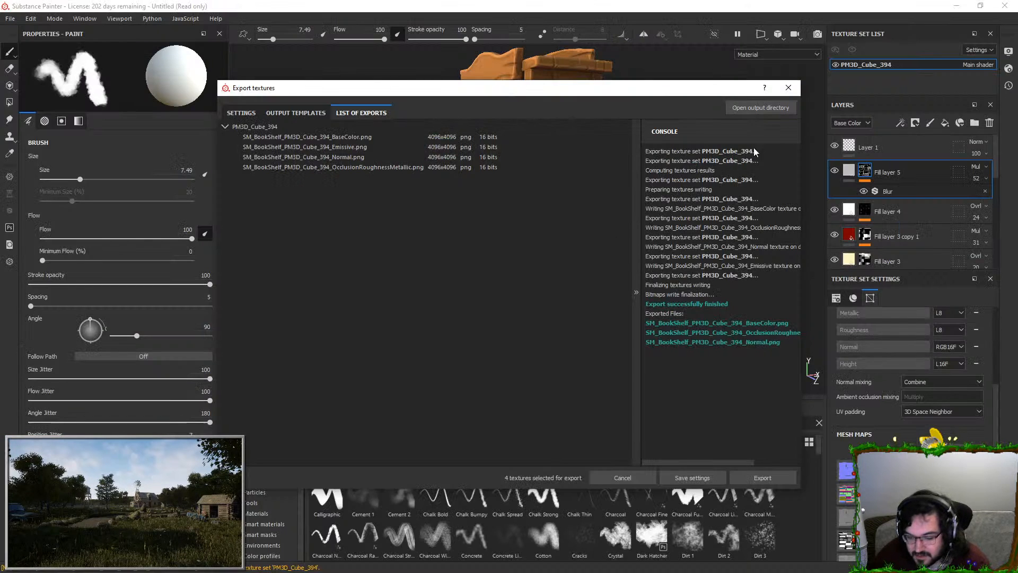
In Substance Painter, close the finished export and re-export the bookshelf textures with the file type set to exr
{"action": "left_click", "coordinate": [788, 87]}
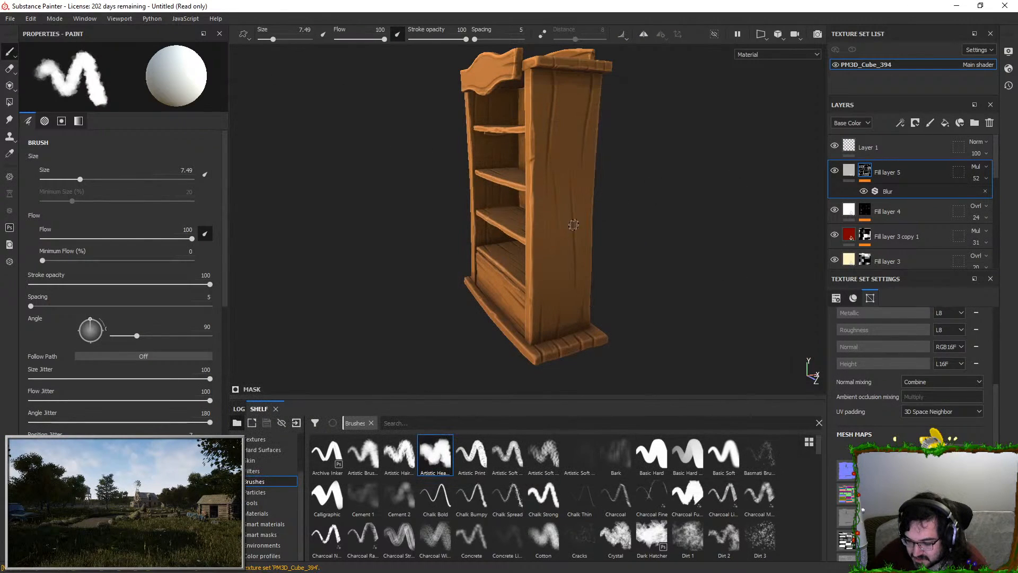
{"action": "left_click", "coordinate": [10, 18]}
{"action": "left_click", "coordinate": [32, 199]}
{"action": "left_click", "coordinate": [529, 172]}
{"action": "left_click", "coordinate": [530, 173]}
{"action": "left_click", "coordinate": [530, 189]}
{"action": "scroll", "coordinate": [516, 237], "scroll_direction": "down", "scroll_amount": 3}
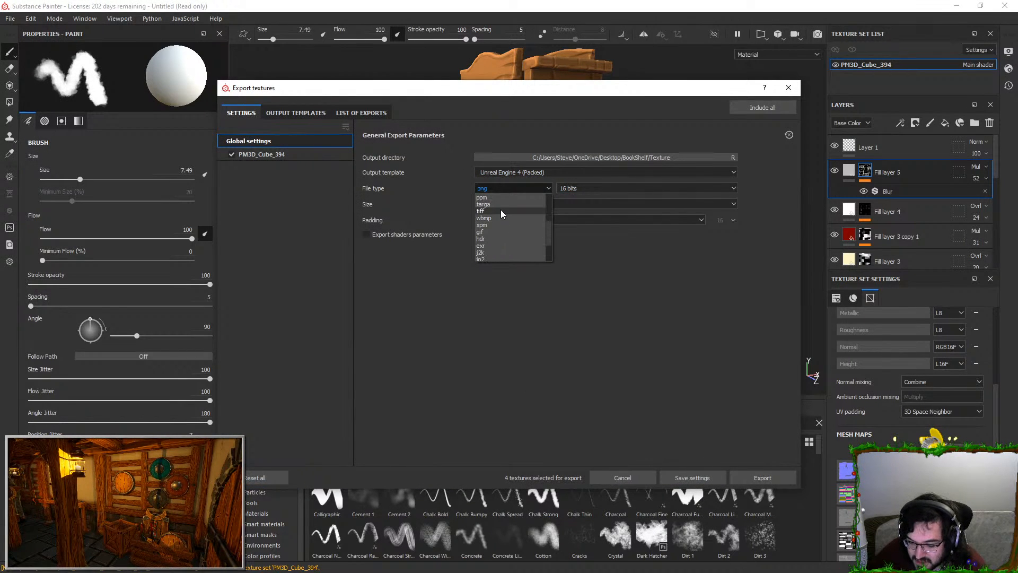
{"action": "left_click", "coordinate": [501, 246]}
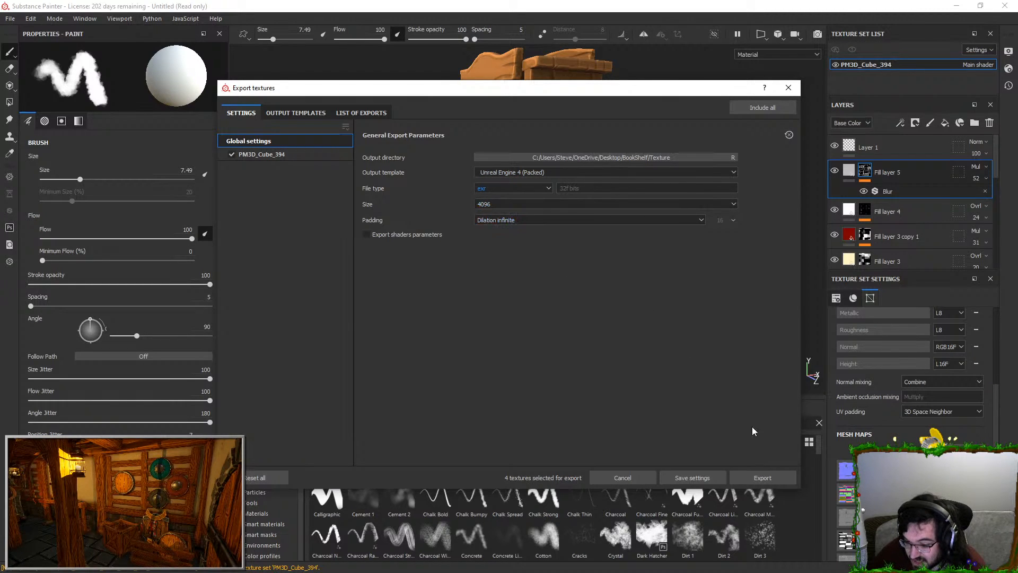
{"action": "left_click", "coordinate": [753, 477]}
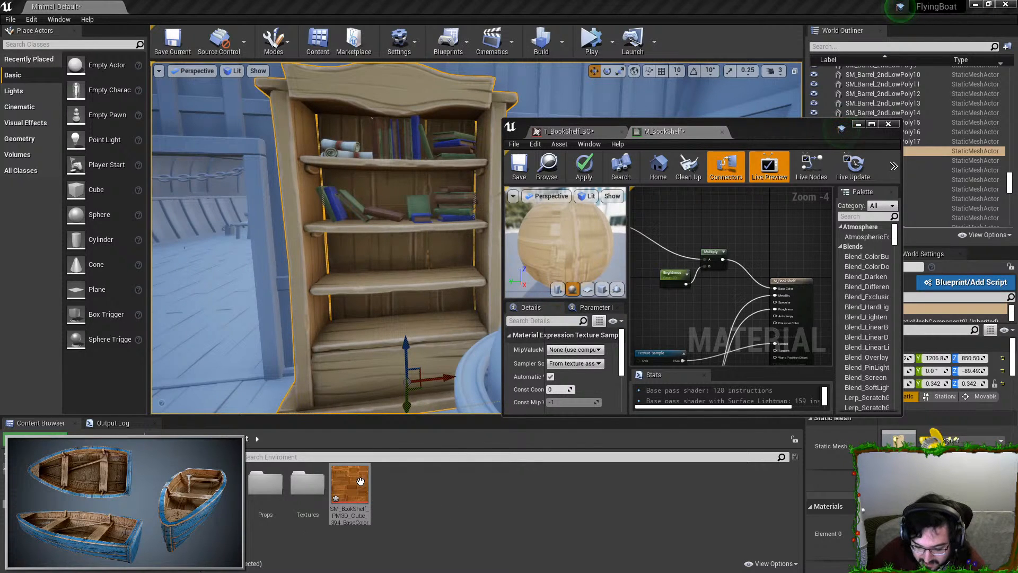
Back in Unreal Engine, delete the imported PNG base colour and import the EXR base colour into the Textures folder
{"action": "key", "text": "Delete"}
{"action": "left_click", "coordinate": [374, 461]}
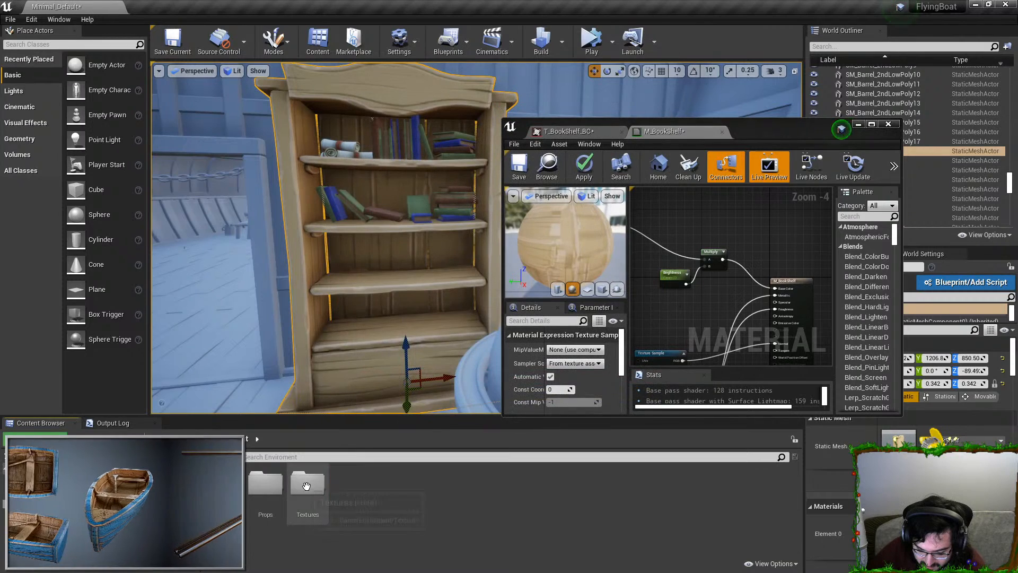
{"action": "double_click", "coordinate": [306, 485]}
{"action": "left_click_drag", "start_coordinate": [604, 546], "coordinate": [587, 498]}
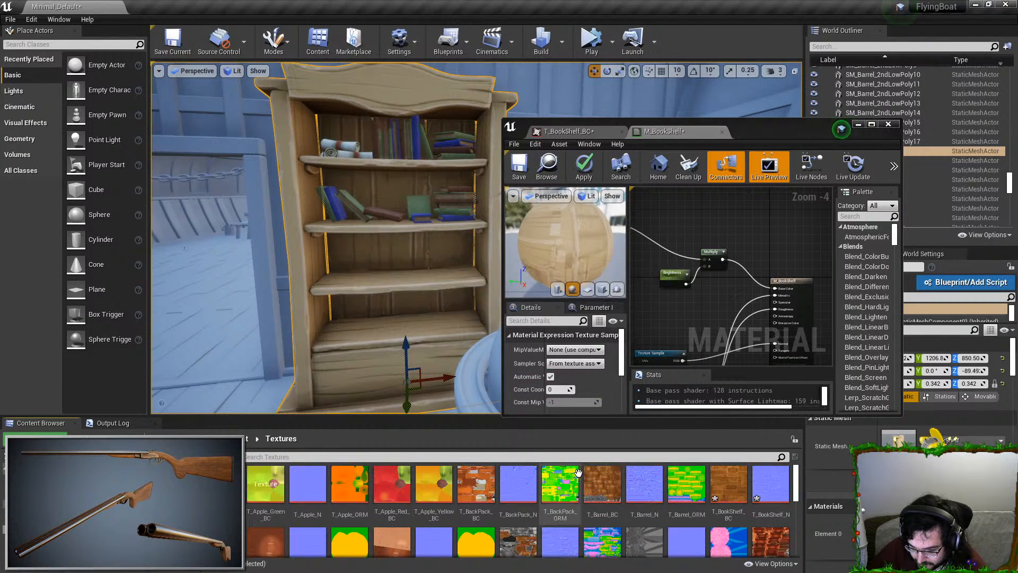
Assign the newly imported EXR base colour to the base colour texture sample in M_BookShelf and apply the material
{"action": "right_click_drag", "start_coordinate": [720, 293], "coordinate": [804, 287]}
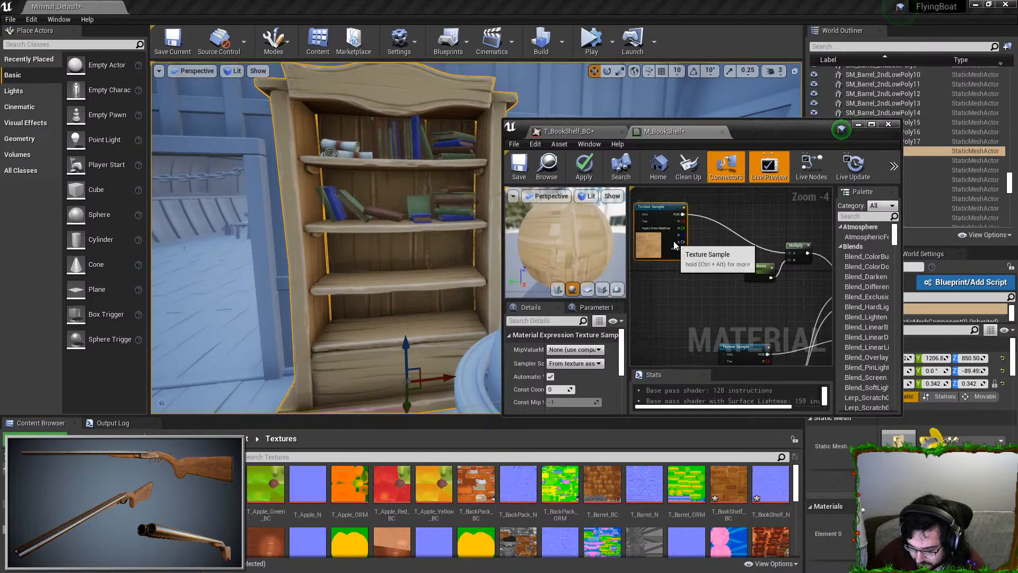
{"action": "scroll", "coordinate": [578, 390], "scroll_direction": "down", "scroll_amount": 3}
{"action": "left_click_drag", "start_coordinate": [225, 483], "coordinate": [567, 398]}
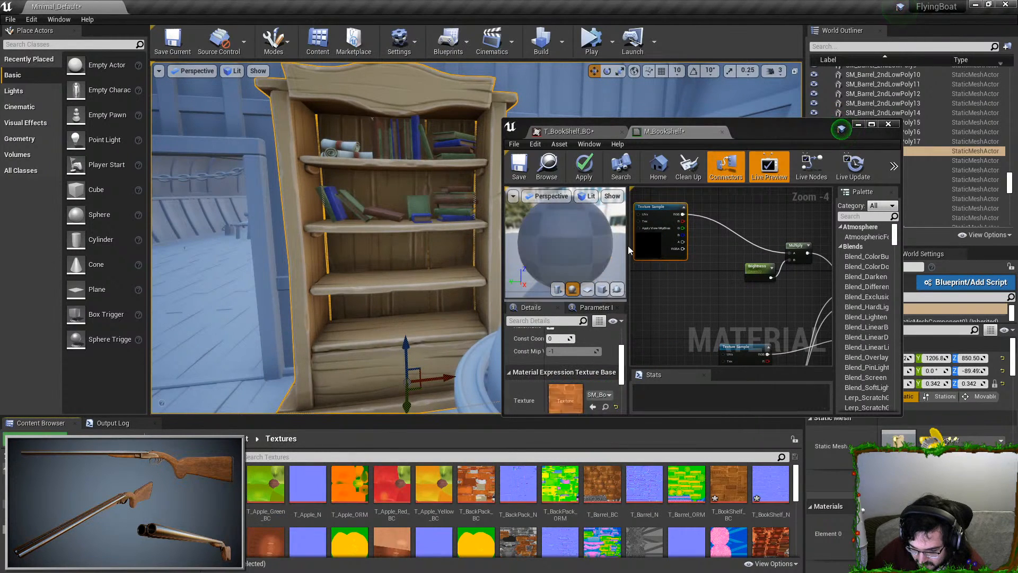
{"action": "left_click", "coordinate": [584, 167]}
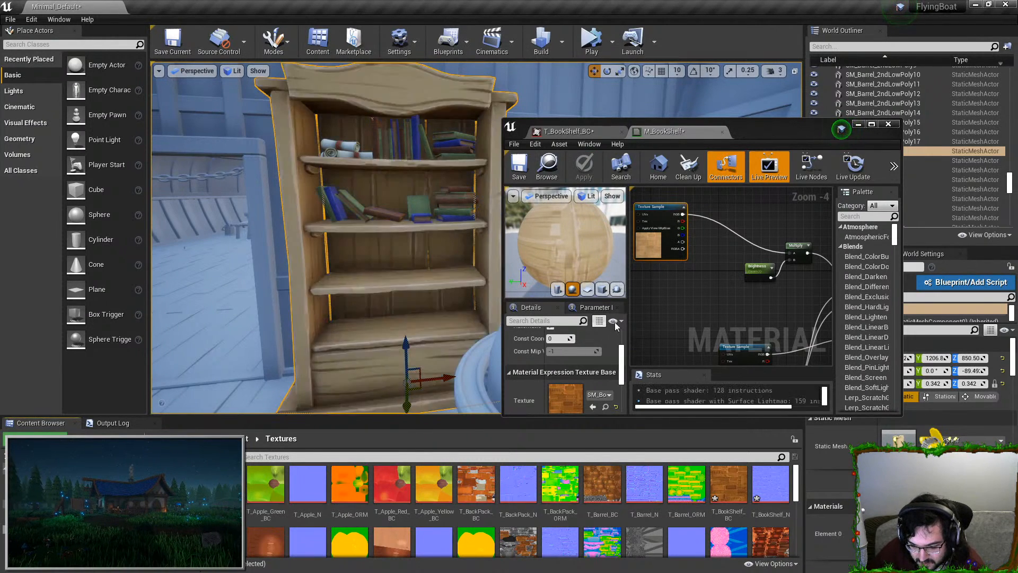
Set the sampler type of the base colour texture sample in M_BookShelf to Color
{"action": "scroll", "coordinate": [603, 342], "scroll_direction": "down", "scroll_amount": 2}
{"action": "left_click", "coordinate": [573, 378]}
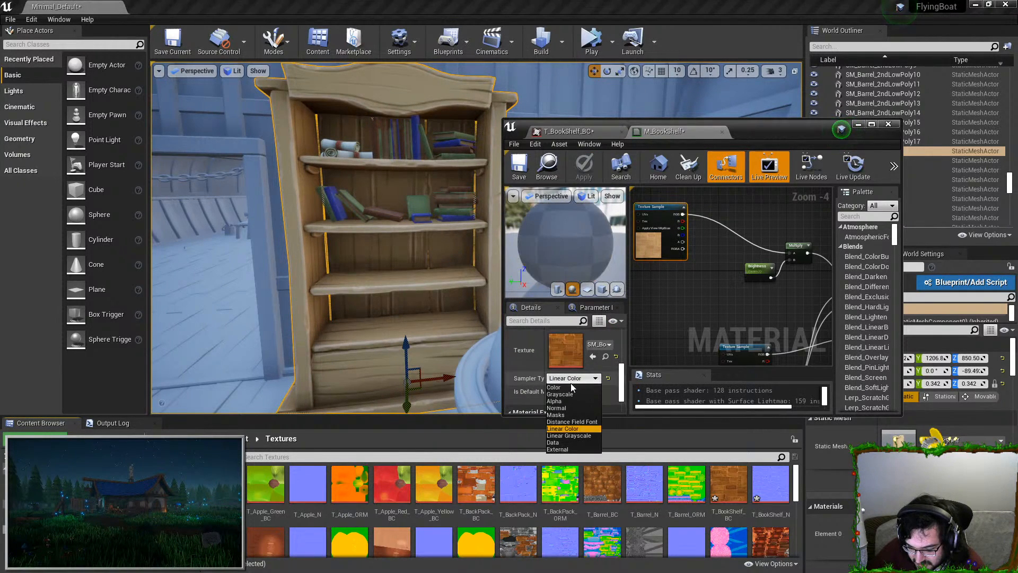
{"action": "left_click", "coordinate": [572, 386]}
Enable sRGB on the texture assigned to the base colour sample, and apply the material despite its compilation errors
{"action": "scroll", "coordinate": [576, 346], "scroll_direction": "down", "scroll_amount": 1}
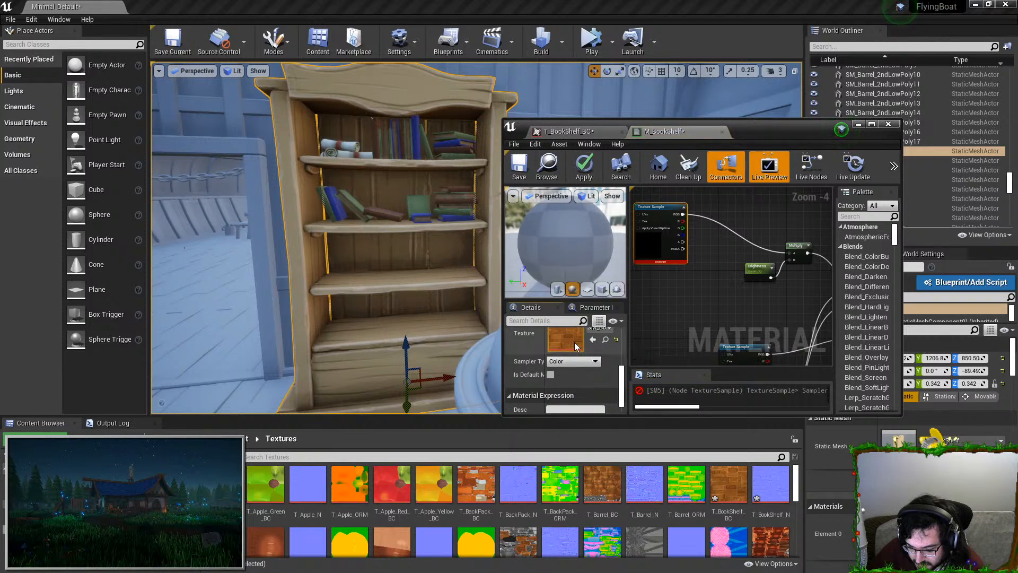
{"action": "double_click", "coordinate": [576, 346]}
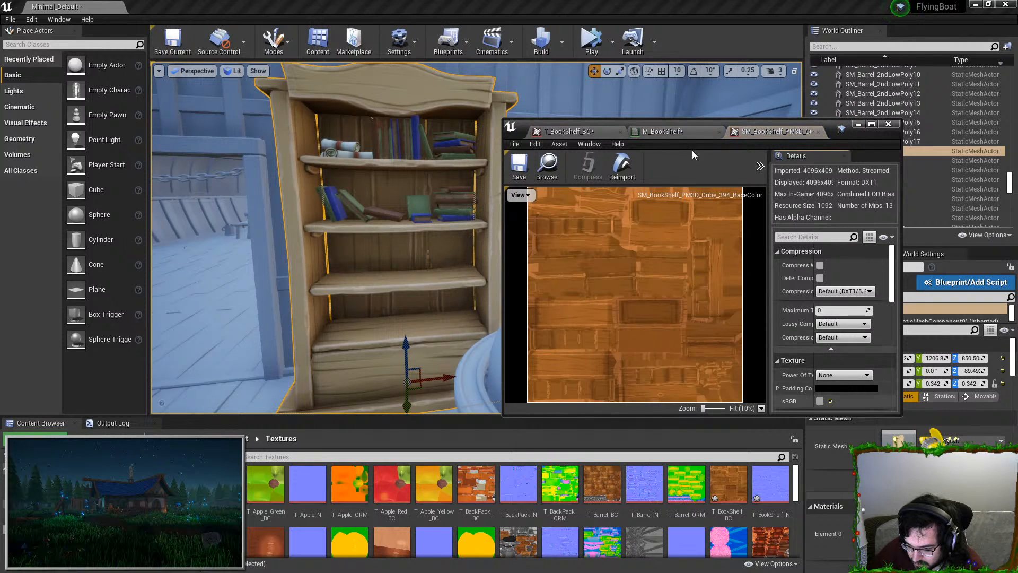
{"action": "key", "text": "ctrl+z"}
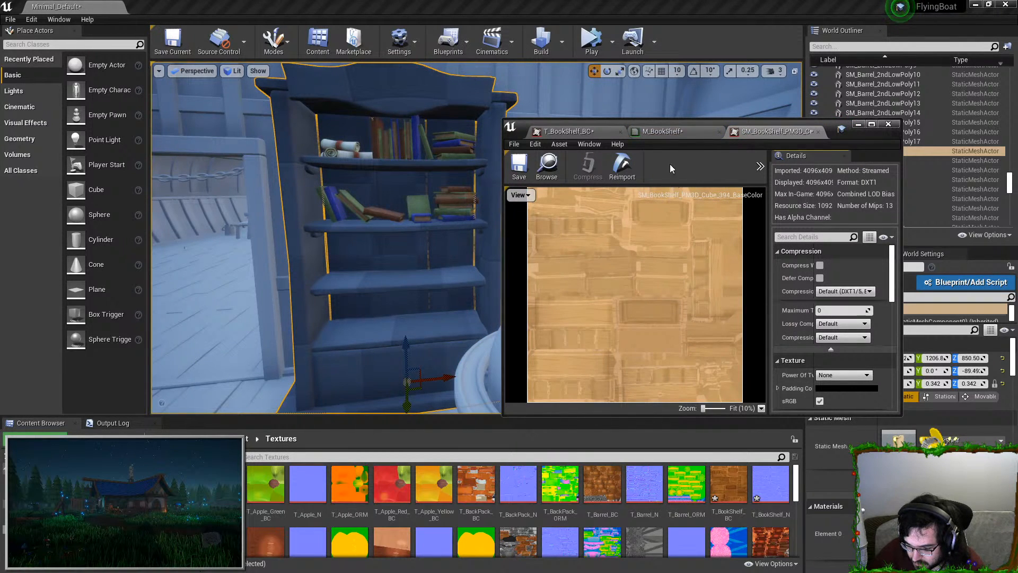
{"action": "left_click", "coordinate": [818, 132]}
{"action": "left_click", "coordinate": [585, 167]}
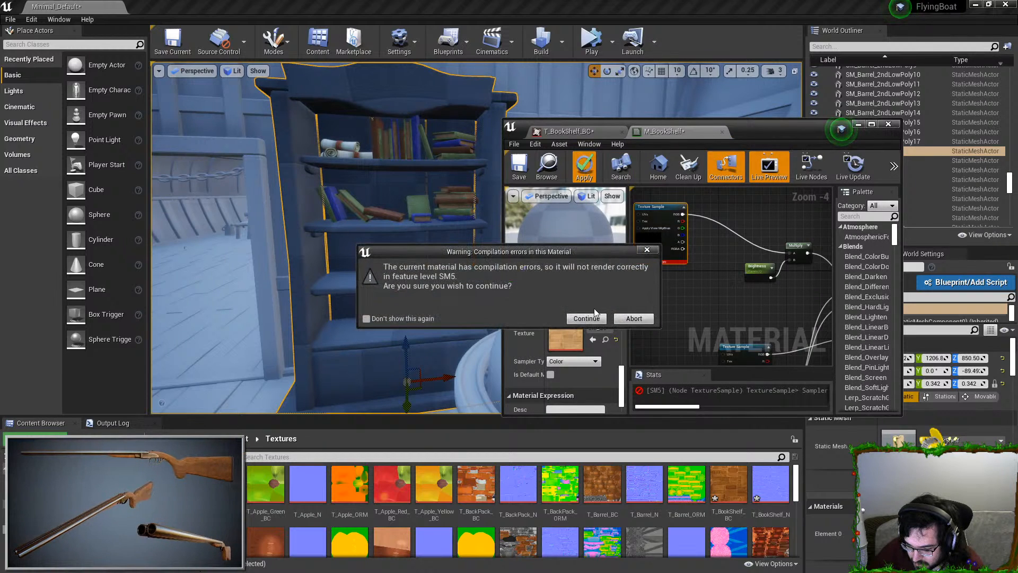
{"action": "left_click", "coordinate": [583, 317]}
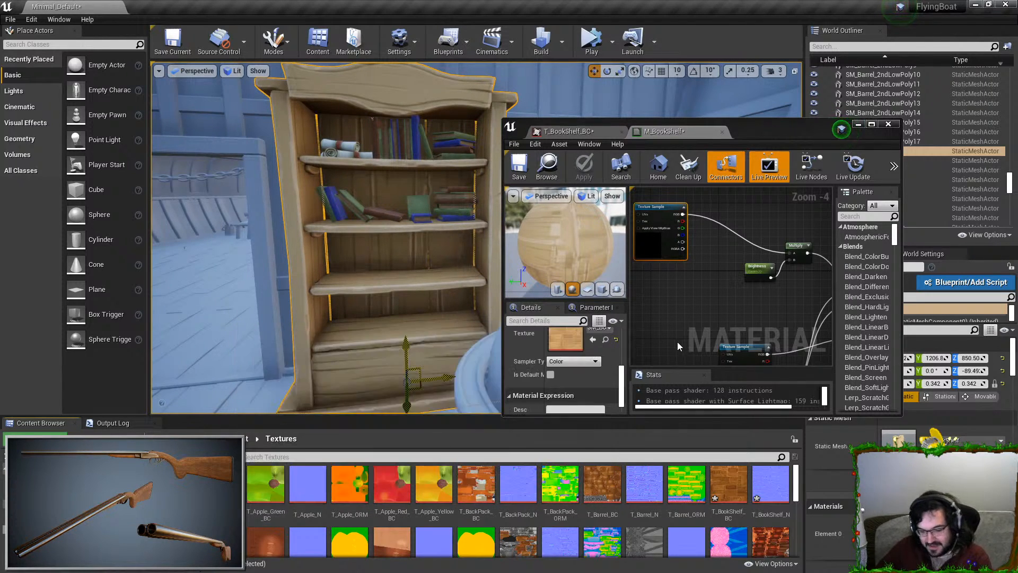
Delete the imported EXR base colour texture from the Textures folder
{"action": "key", "text": "Delete"}
{"action": "left_click", "coordinate": [413, 461]}
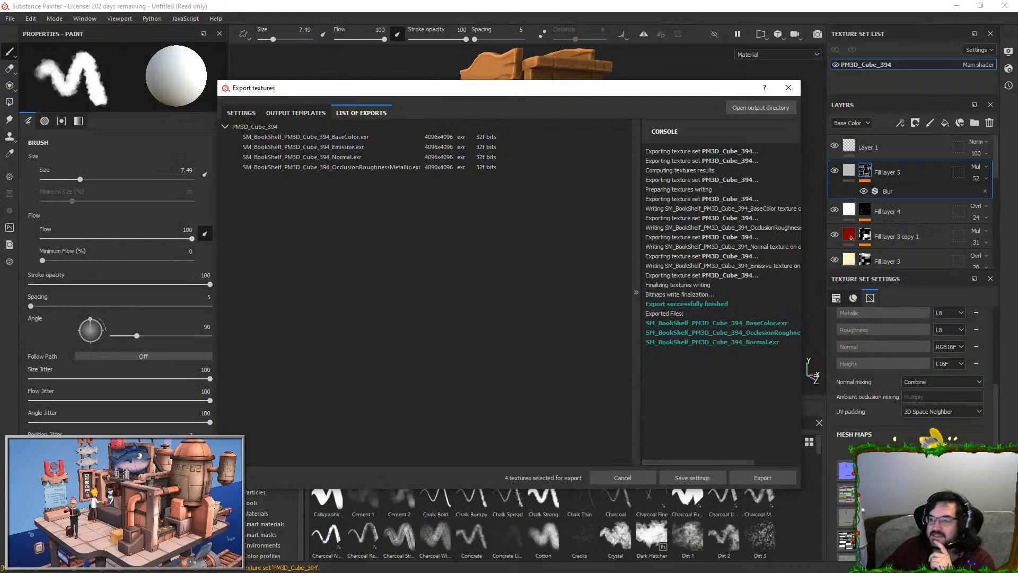
In Substance Painter, close the finished export and check which file types the texture export offers
{"action": "left_click", "coordinate": [788, 88]}
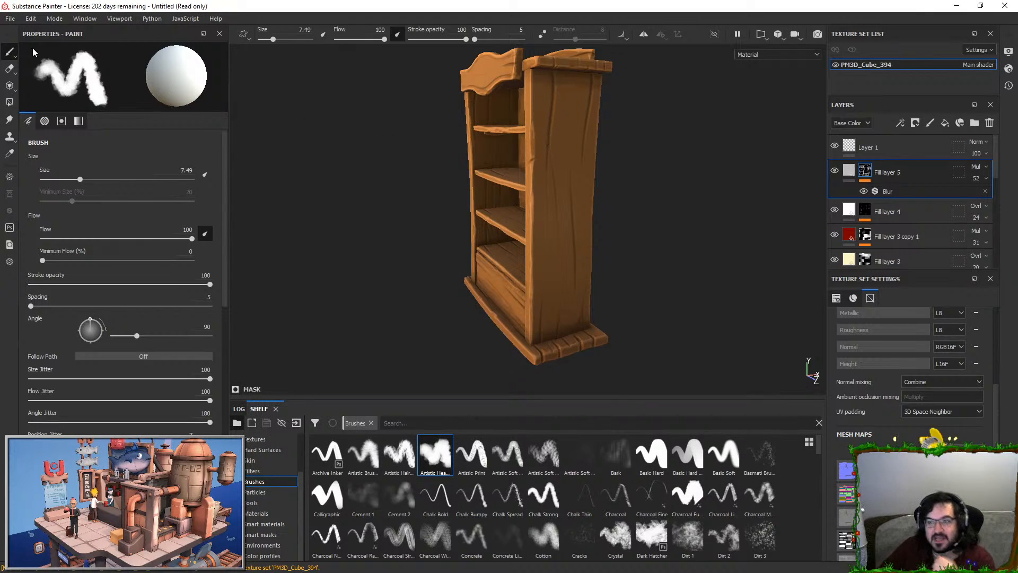
{"action": "left_click", "coordinate": [10, 19]}
{"action": "left_click", "coordinate": [32, 203]}
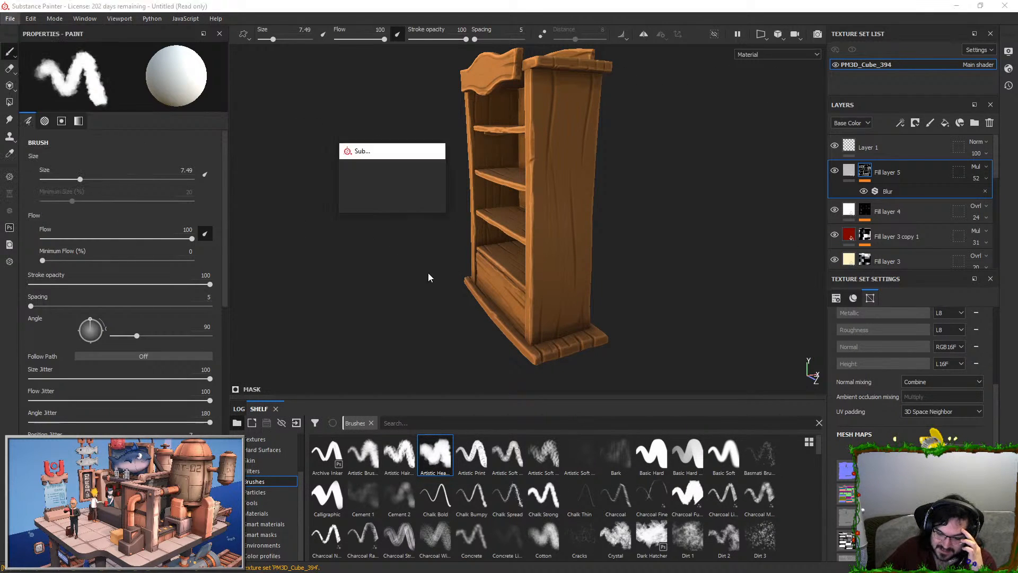
{"action": "left_click", "coordinate": [514, 188]}
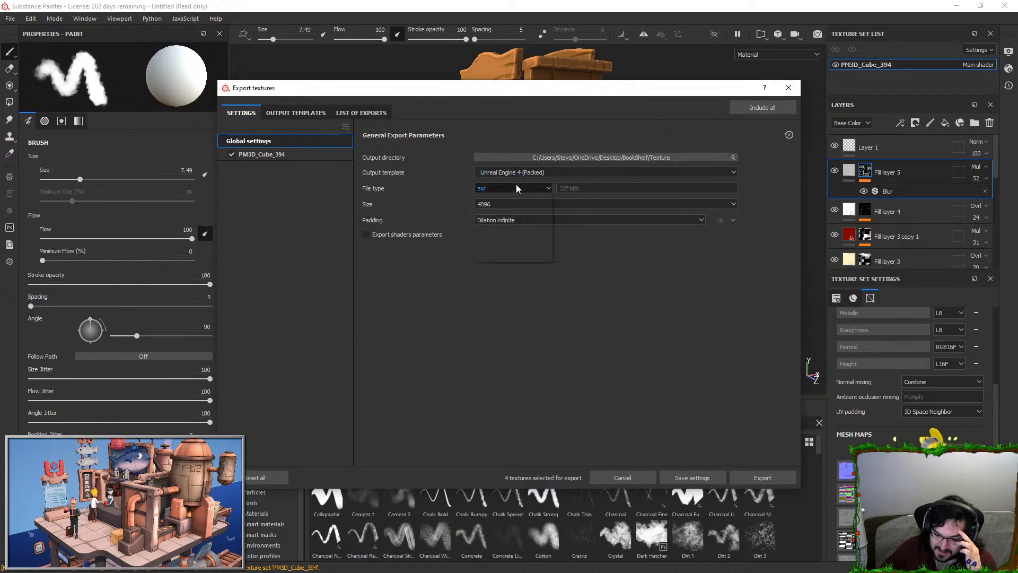
{"action": "scroll", "coordinate": [497, 224], "scroll_direction": "up", "scroll_amount": 3}
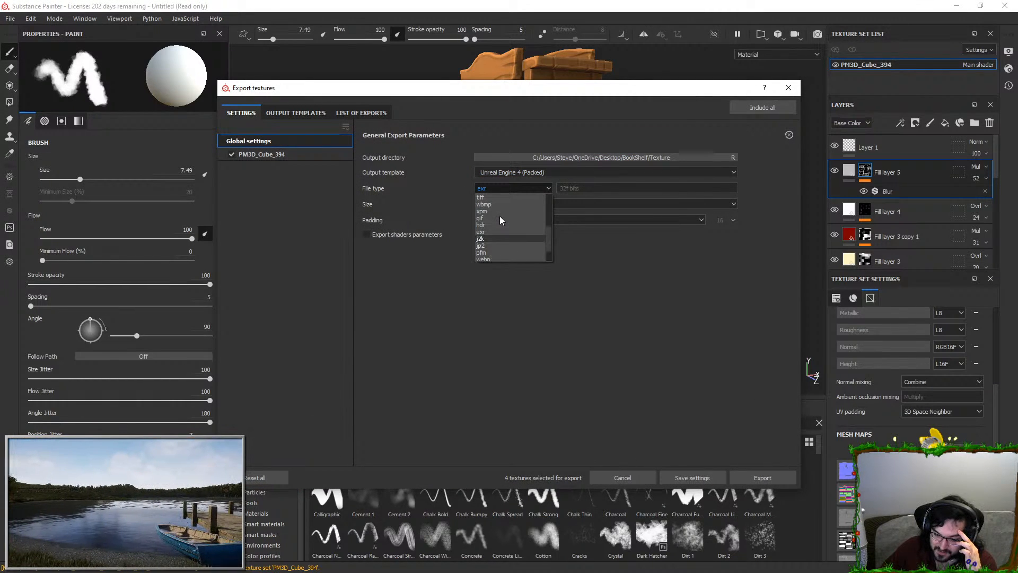
{"action": "scroll", "coordinate": [499, 224], "scroll_direction": "up", "scroll_amount": 1}
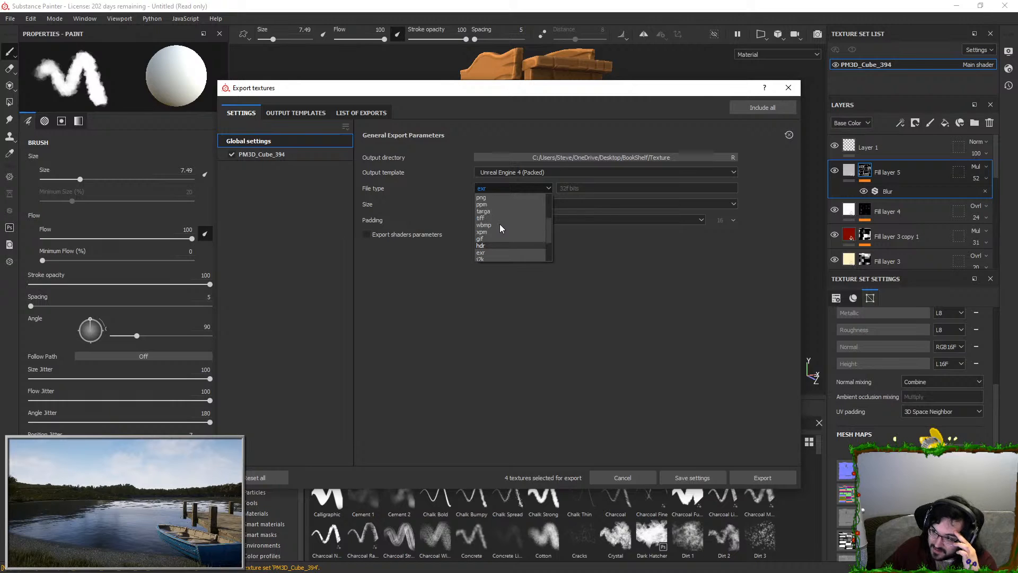
{"action": "left_click", "coordinate": [788, 88]}
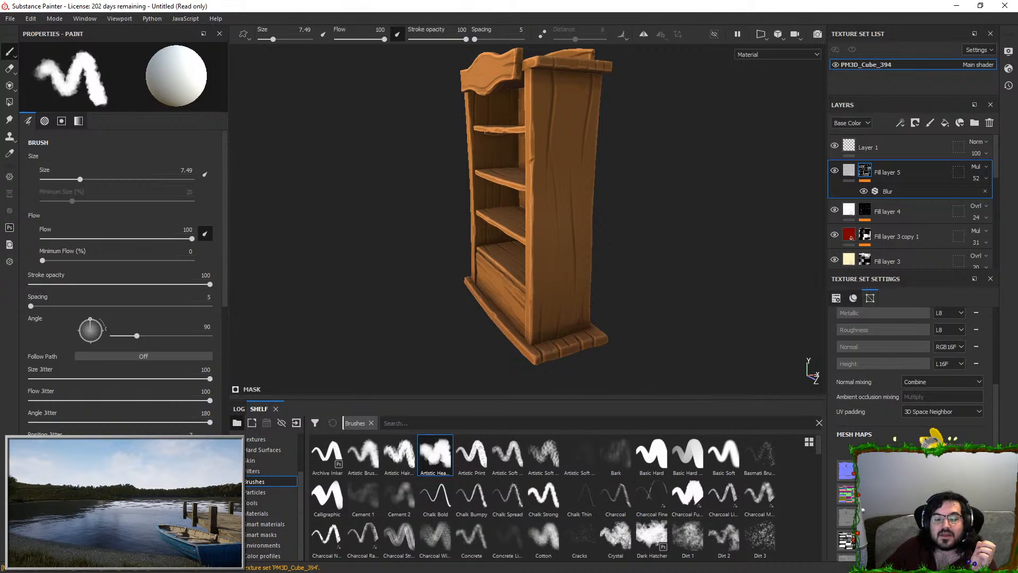
Back in Unreal Engine, assign the re-imported SM_BookShelf_PM3D_Cube_394_BaseColor texture to the base colour sample in M_BookShelf and apply the material
{"action": "key", "text": "alt+Tab"}
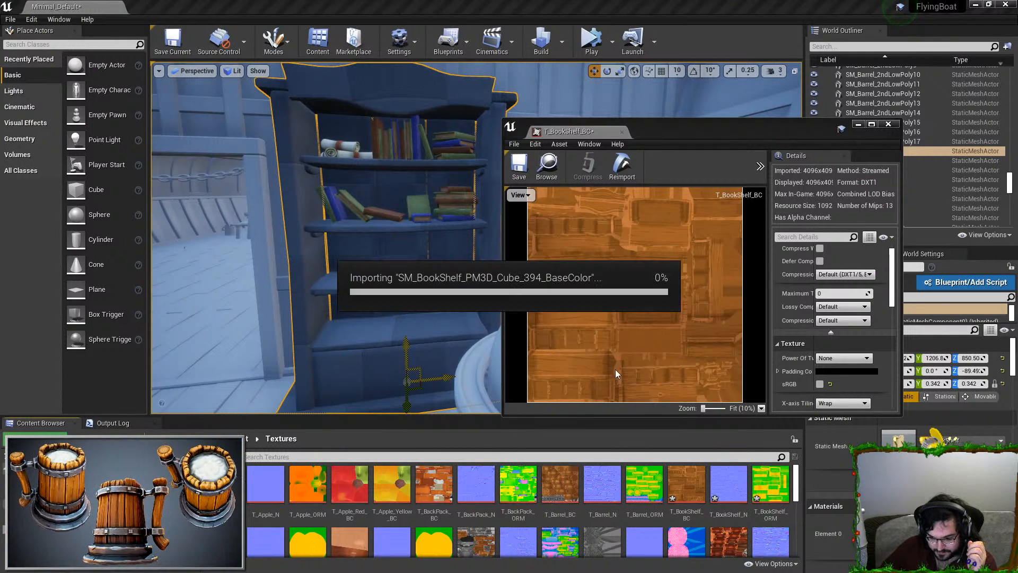
{"action": "left_click", "coordinate": [895, 124]}
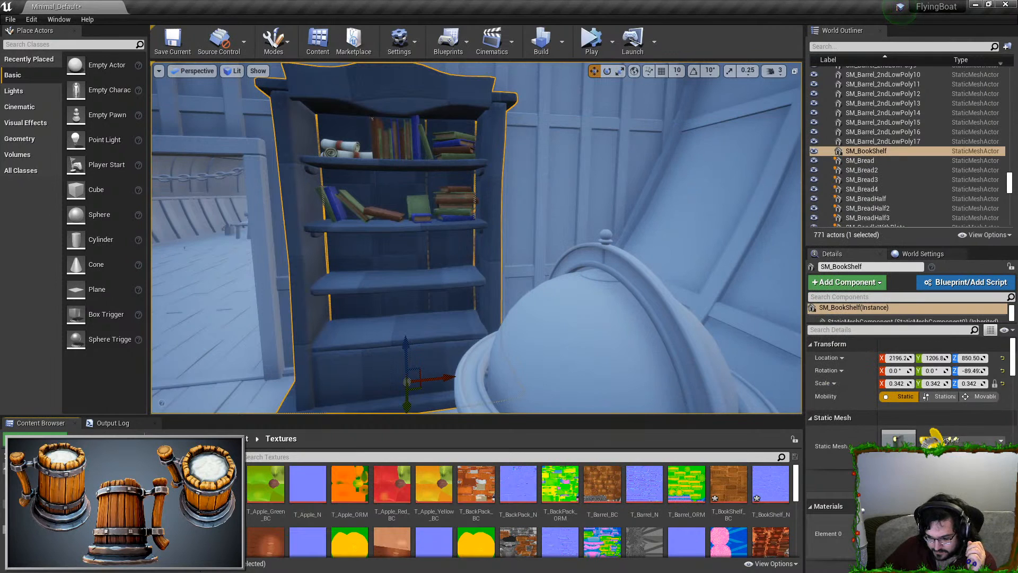
{"action": "right_click_drag", "start_coordinate": [713, 268], "coordinate": [827, 303]}
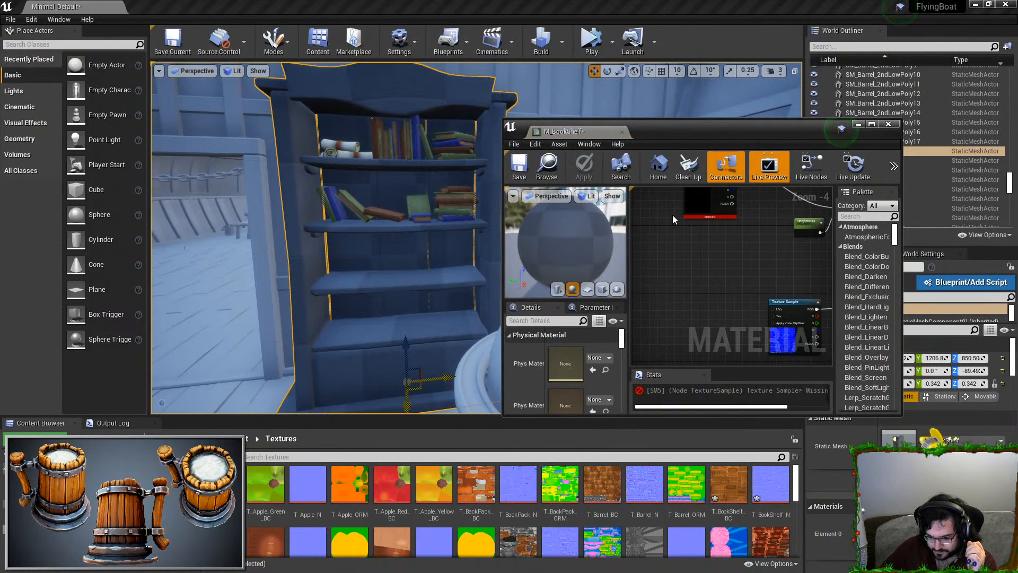
{"action": "left_click", "coordinate": [696, 207]}
{"action": "scroll", "coordinate": [555, 393], "scroll_direction": "down", "scroll_amount": 4}
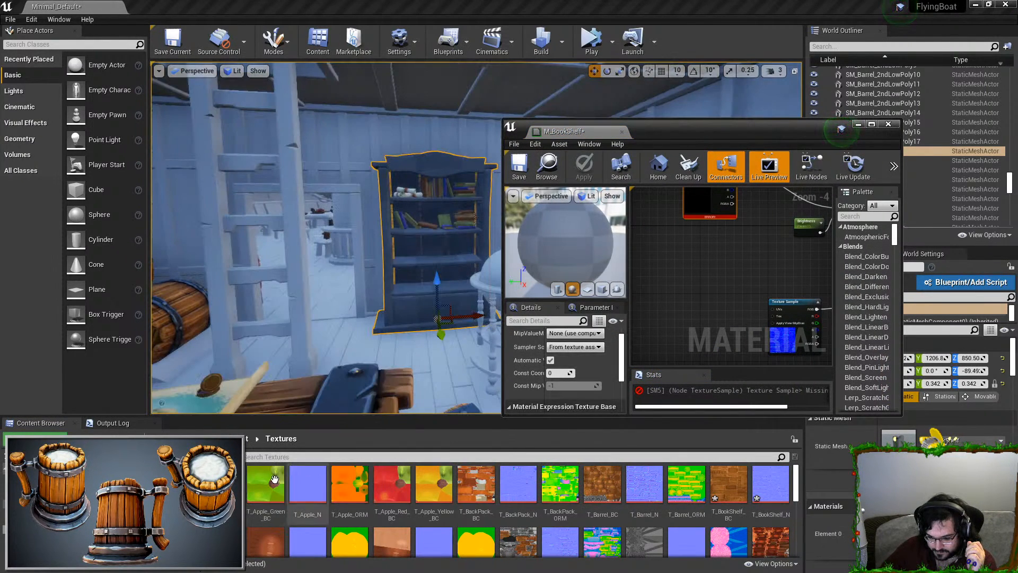
{"action": "left_click_drag", "start_coordinate": [227, 484], "coordinate": [567, 385]}
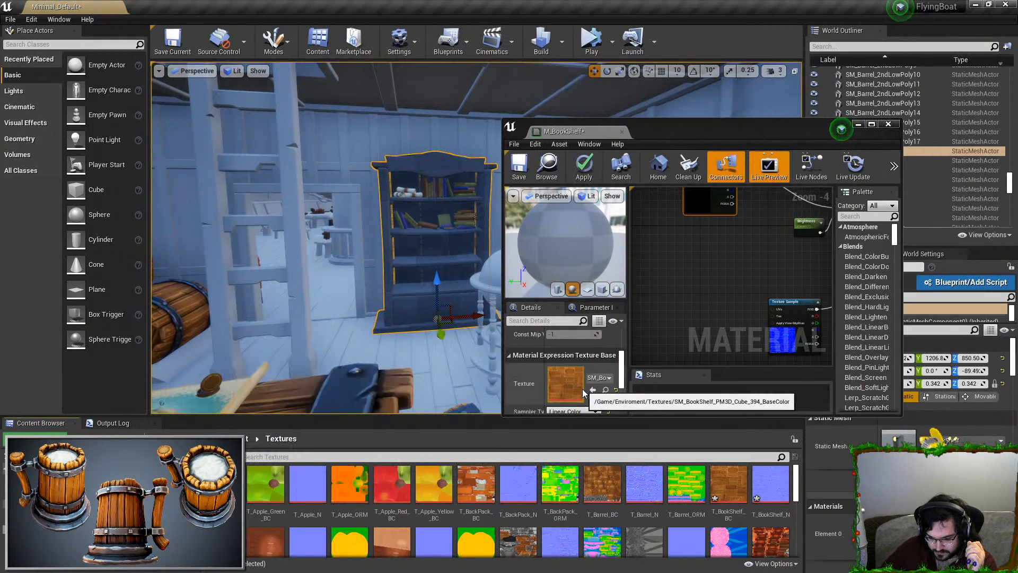
{"action": "left_click", "coordinate": [584, 166]}
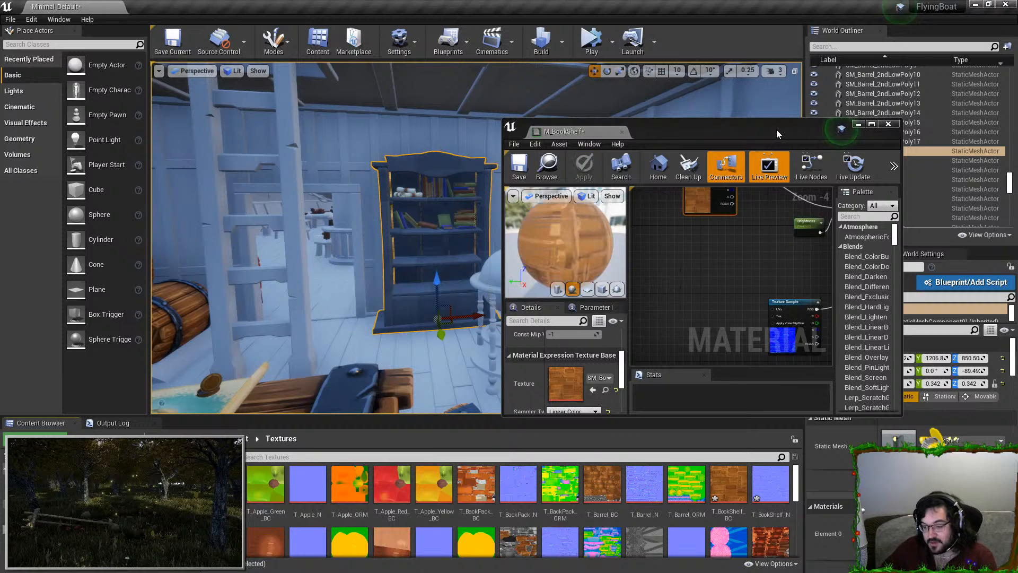
Move the material editor aside and inspect the textured bookshelf and its surroundings in the full-screen viewport
{"action": "left_click_drag", "start_coordinate": [777, 130], "coordinate": [861, 71]}
{"action": "mouse_move", "coordinate": [469, 229]}
{"action": "right_mouse_down"}
{"action": "mouse_move", "coordinate": [459, 242]}
{"action": "mouse_move", "coordinate": [498, 241]}
{"action": "mouse_move", "coordinate": [477, 240]}
{"action": "right_mouse_up"}
{"action": "key", "text": "Escape"}
{"action": "key", "text": "w"}
{"action": "key", "text": "w"}
{"action": "key", "text": "s"}
{"action": "left_click", "coordinate": [973, 66]}
{"action": "right_click_drag", "start_coordinate": [561, 224], "coordinate": [493, 224]}
{"action": "key", "text": "d"}
{"action": "key", "text": "F11"}
{"action": "mouse_move", "coordinate": [560, 223]}
{"action": "right_mouse_down"}
{"action": "mouse_move", "coordinate": [450, 222]}
{"action": "mouse_move", "coordinate": [568, 231]}
{"action": "mouse_move", "coordinate": [541, 238]}
{"action": "mouse_move", "coordinate": [158, 228]}
{"action": "mouse_move", "coordinate": [576, 225]}
{"action": "mouse_move", "coordinate": [566, 231]}
{"action": "right_mouse_up"}
{"action": "key", "text": "d"}
{"action": "key", "text": "a"}
{"action": "key", "text": "s"}
{"action": "key", "text": "w"}
{"action": "key", "text": "s"}
{"action": "key", "text": "w"}
{"action": "key", "text": "w"}
{"action": "key", "text": "s"}
{"action": "key", "text": "a"}
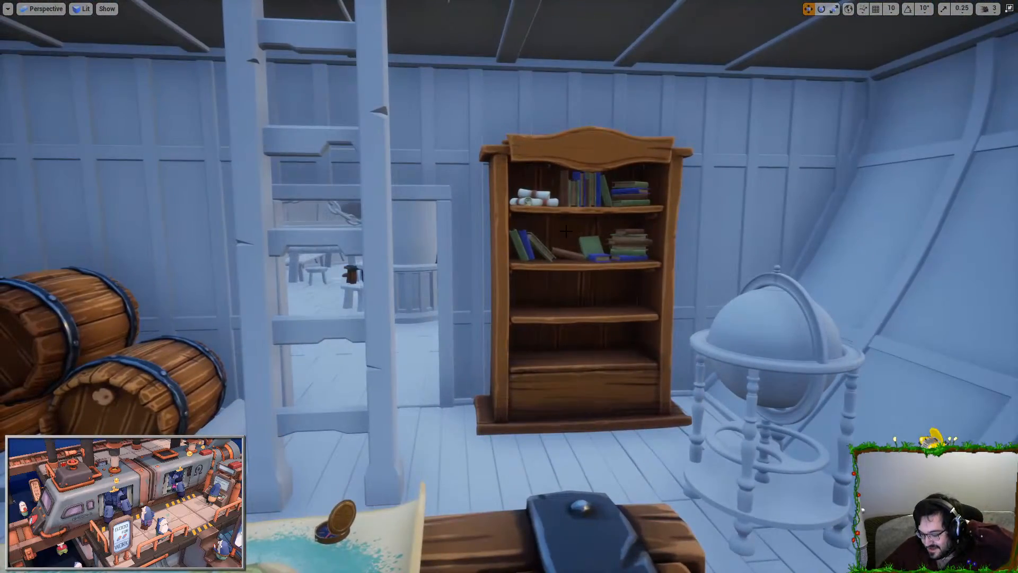